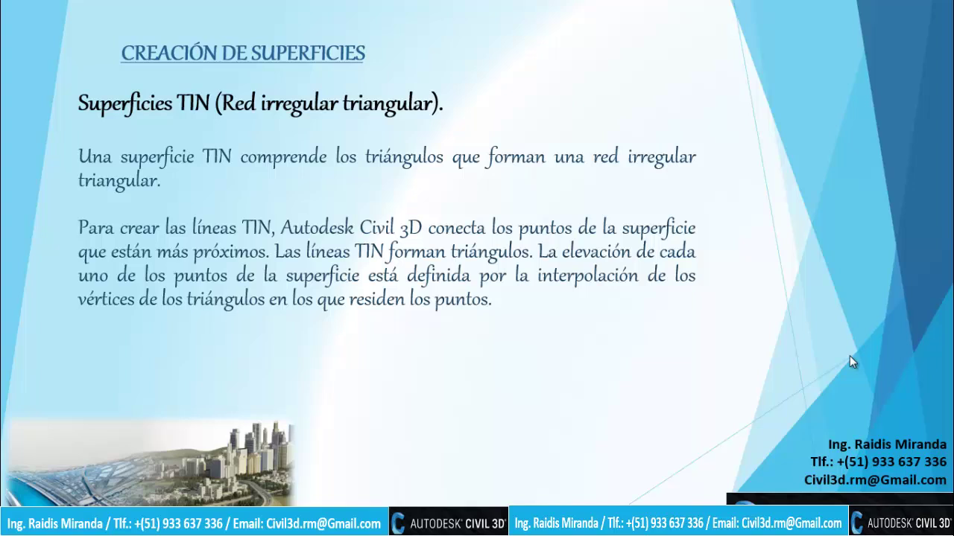
Show the TIN contour image, then advance the slideshow to the 'Creación de Superficies (Create Surface)' heading
left_click(850, 355)
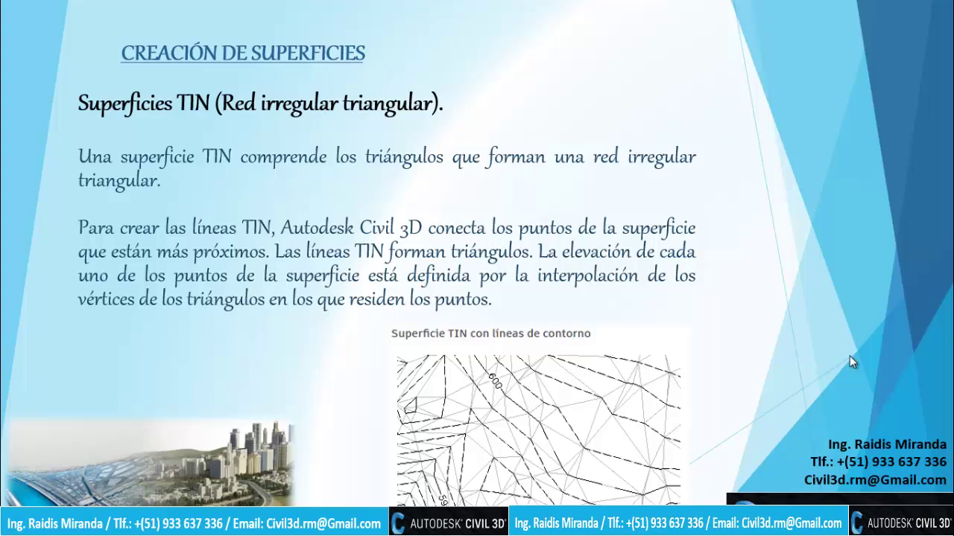
left_click(849, 356)
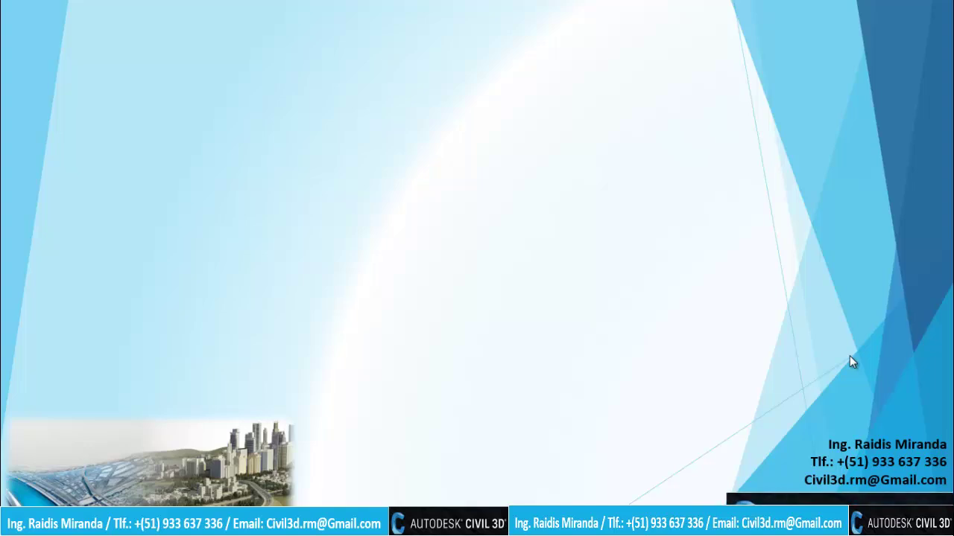
left_click(849, 356)
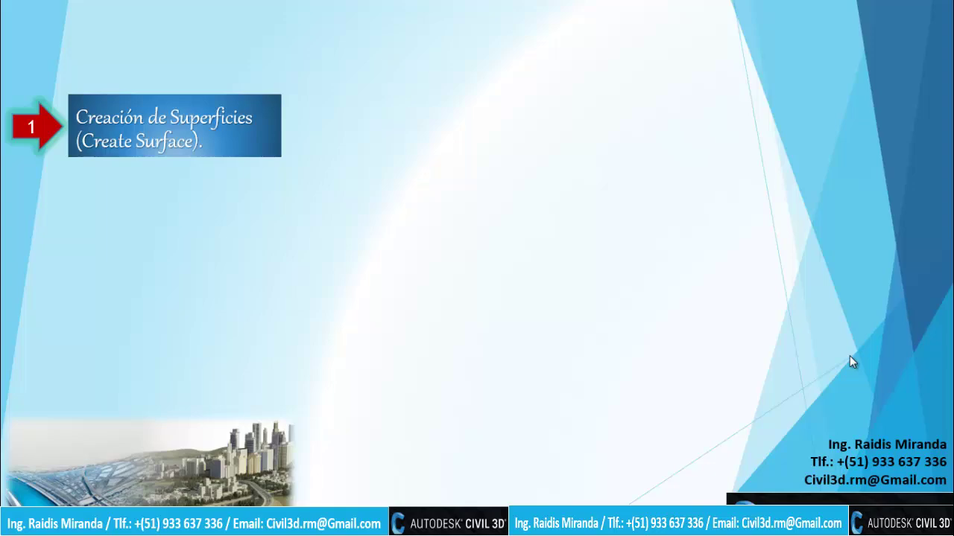
key("alt+Tab")
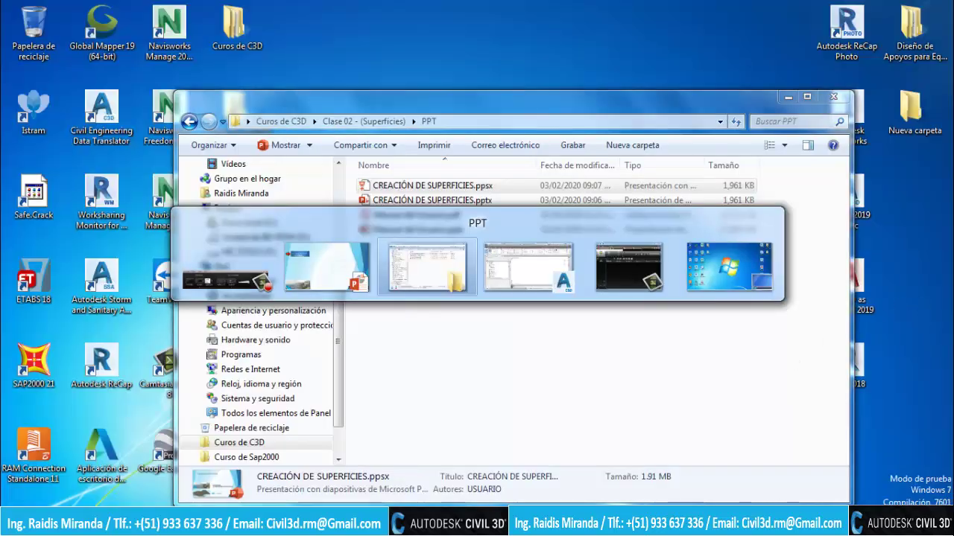
Bring Civil 3D's empty Drawing1 forward and select Surfaces in the Prospector tree
key("alt+Tab")
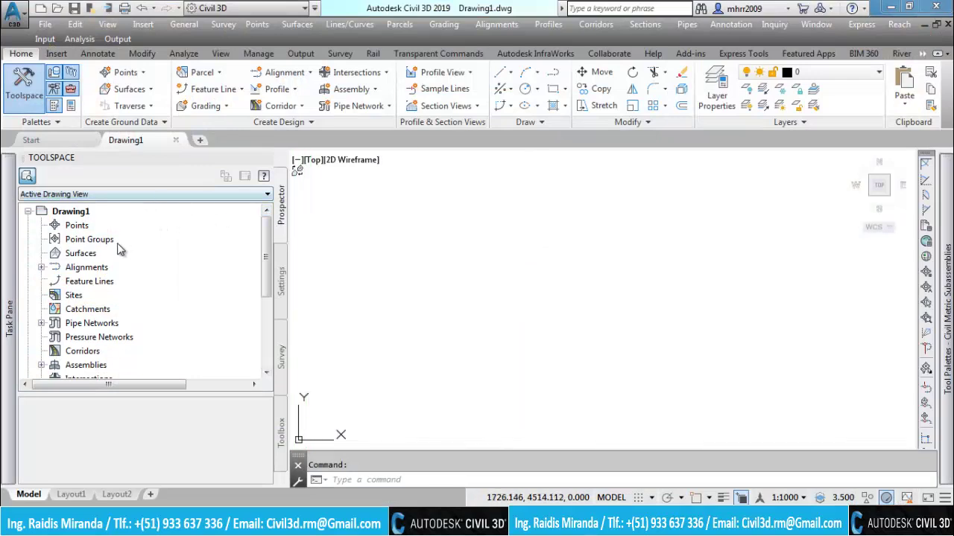
left_click(85, 257)
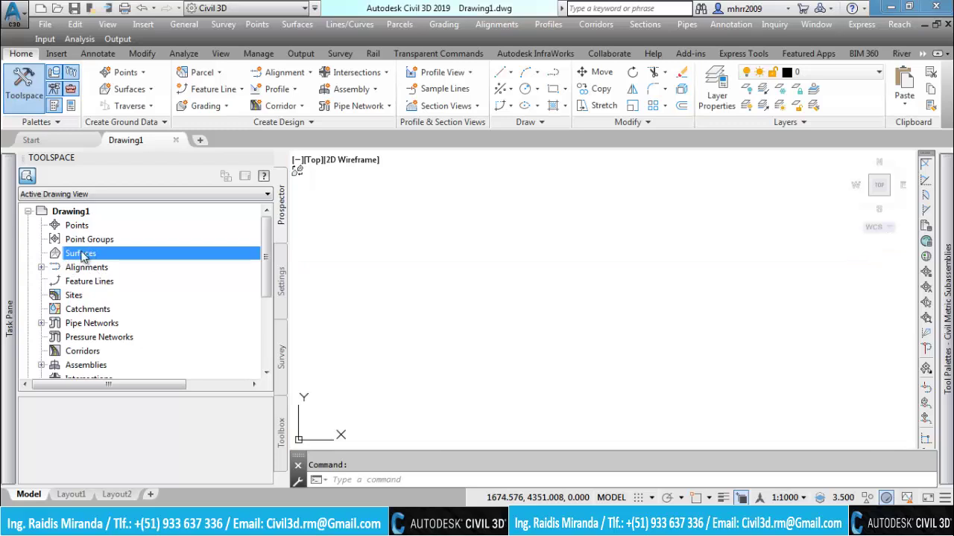
Start a new TIN surface from Surfaces, rename it EJERCICIO 01, and view its Surface layer settings
right_click(82, 256)
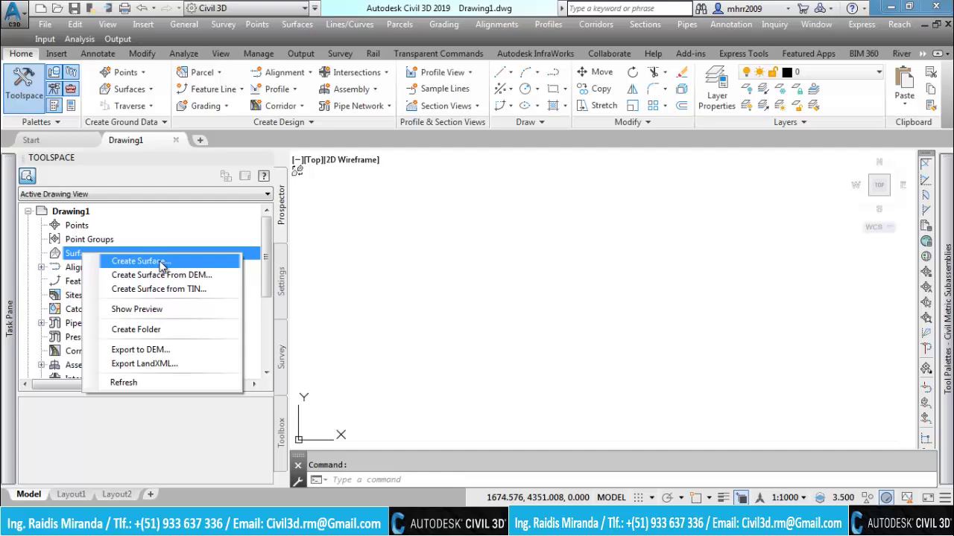
left_click(160, 264)
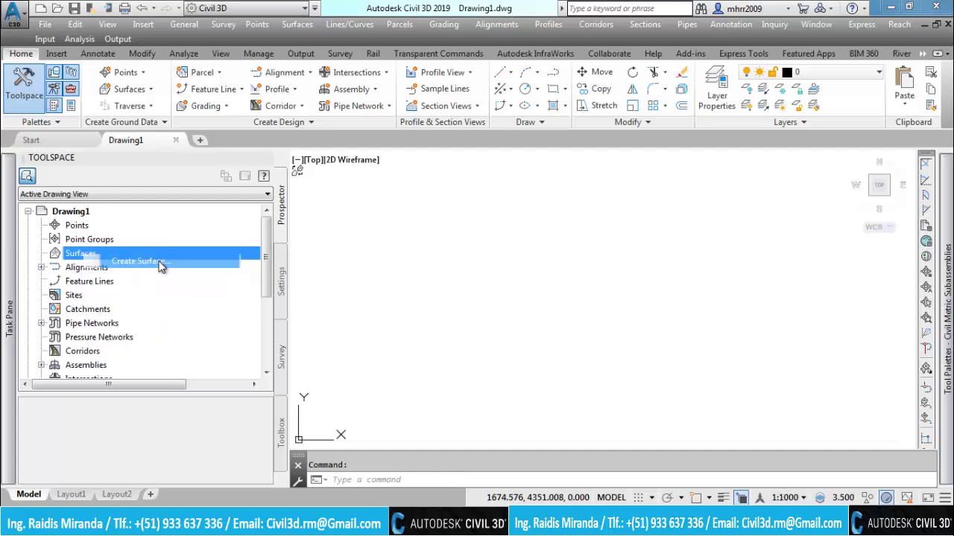
left_click_drag(450, 133, 504, 132)
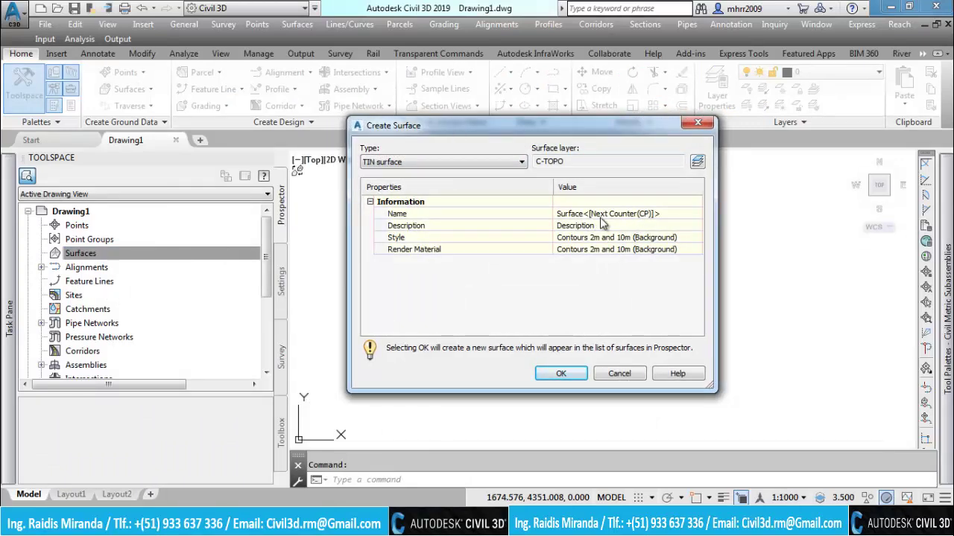
left_click(602, 214)
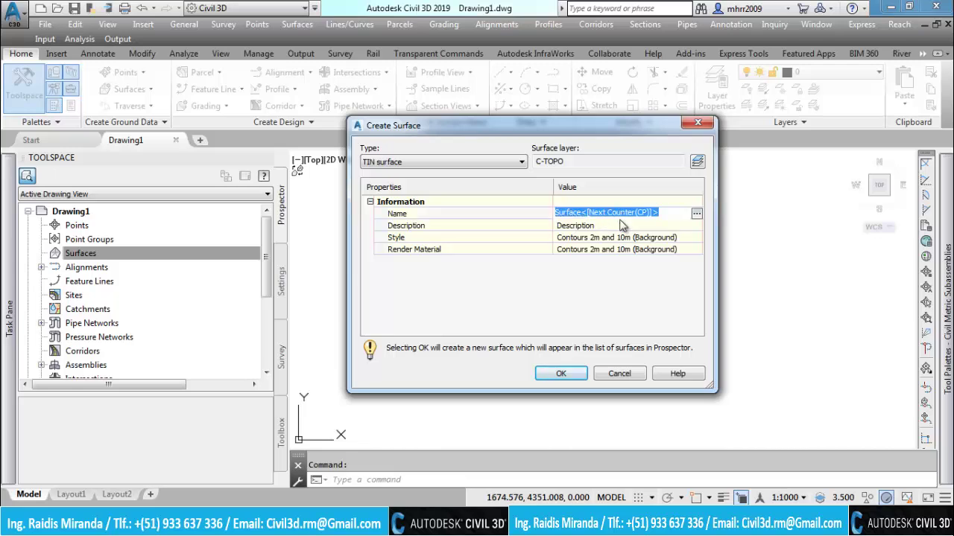
key("BackSpace")
type("EJERCICIO 01")
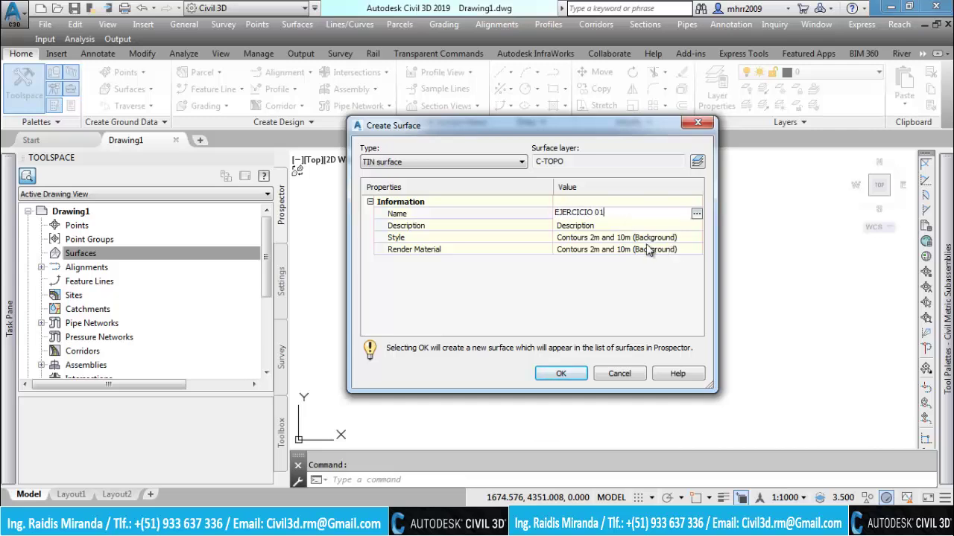
key("Return")
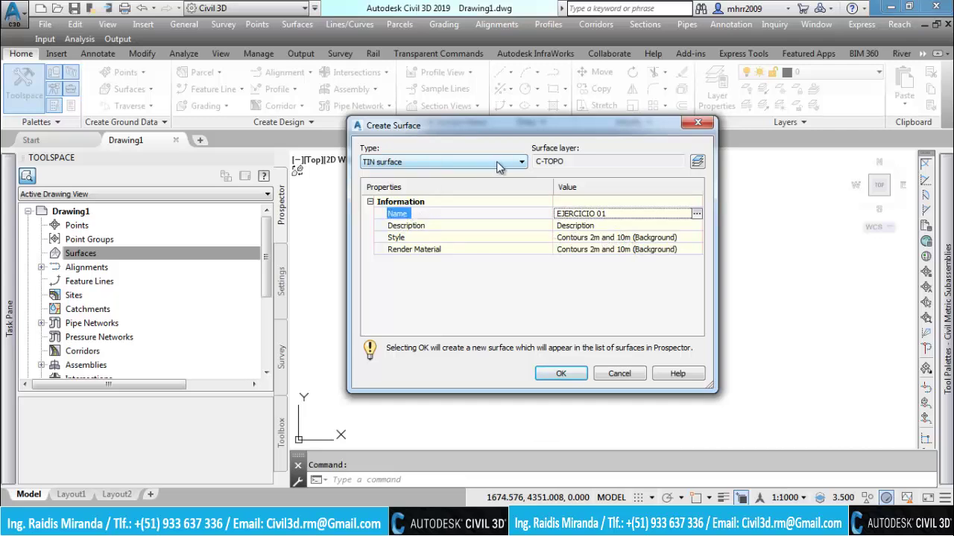
left_click(697, 163)
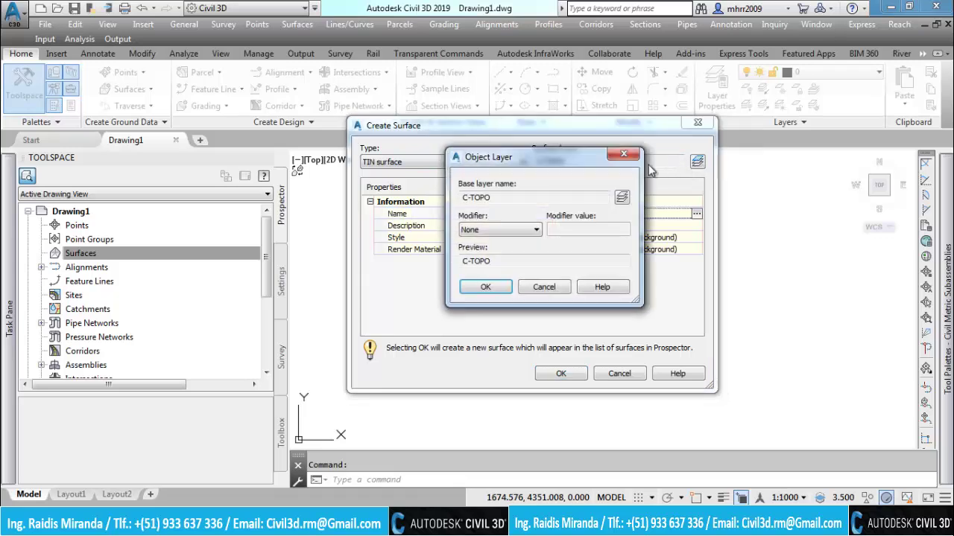
Create a new layer named 01_SUPERFICIE NATURAL from the surface's base layer list
left_click(505, 287)
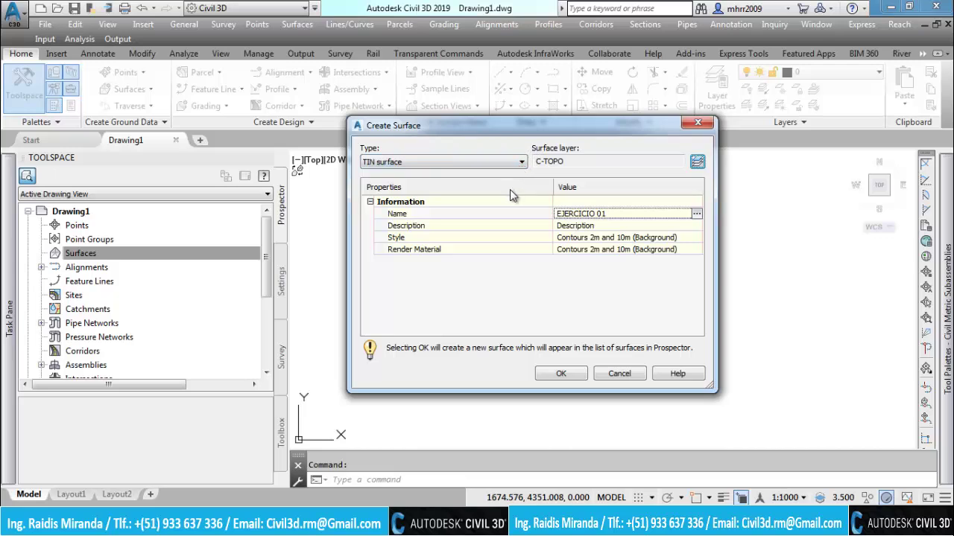
left_click(695, 164)
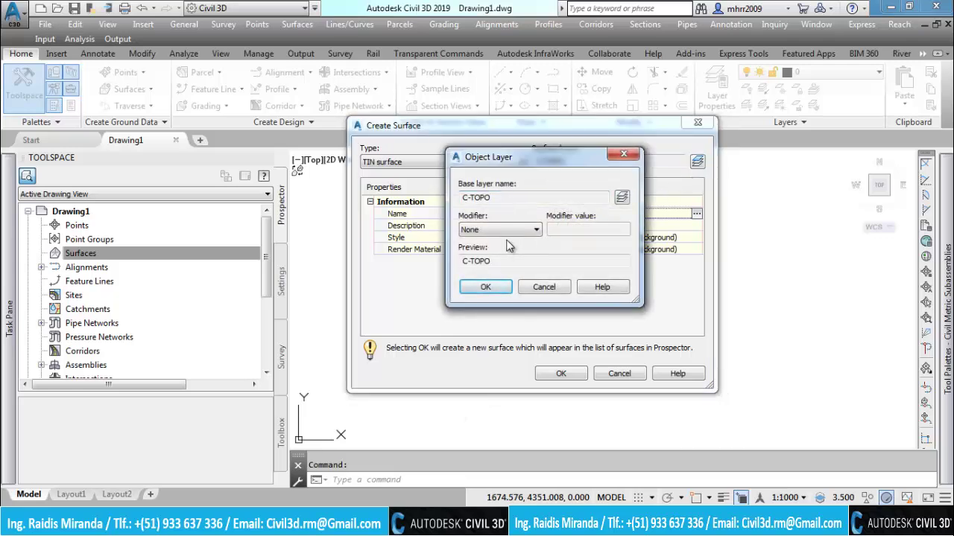
left_click(622, 199)
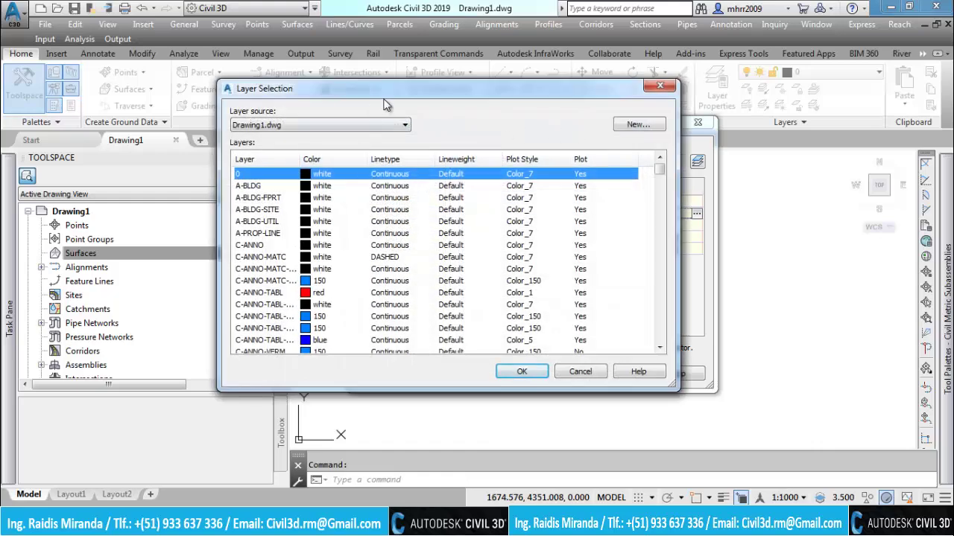
left_click_drag(386, 105, 459, 89)
left_click(710, 111)
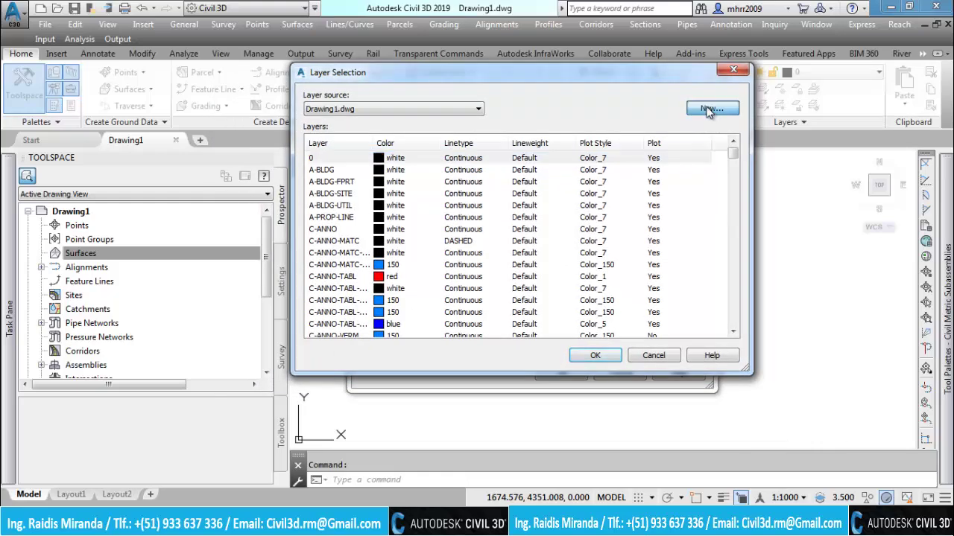
left_click(483, 185)
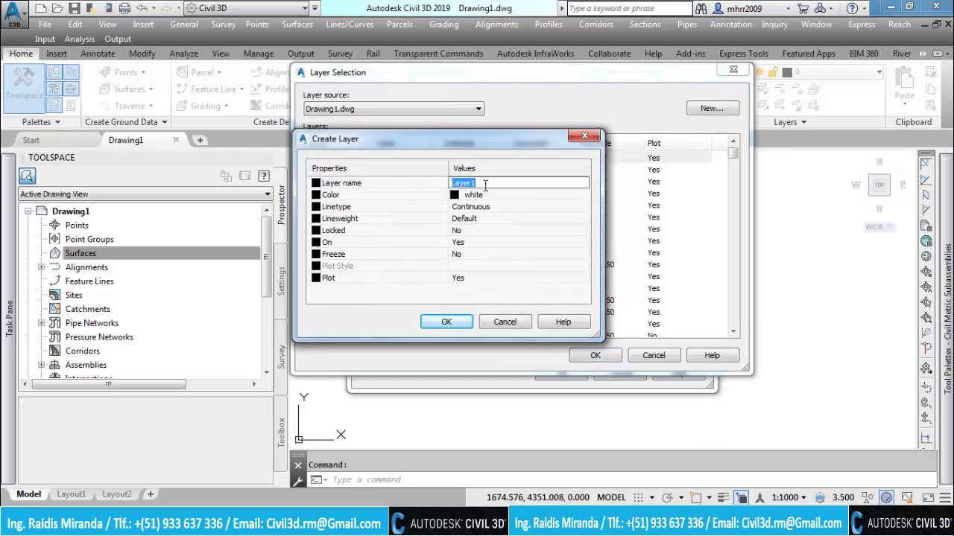
type("01")
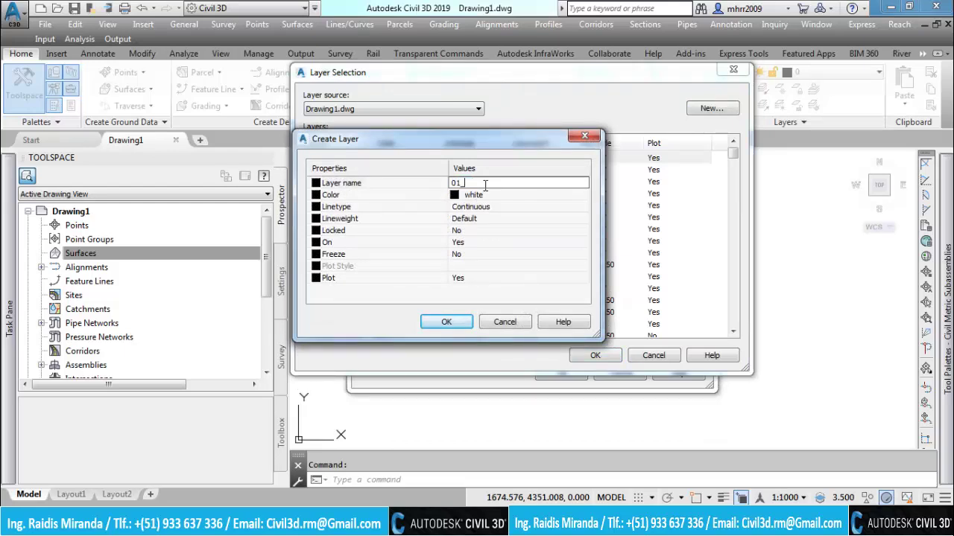
left_click(486, 185)
type("SUPERFI")
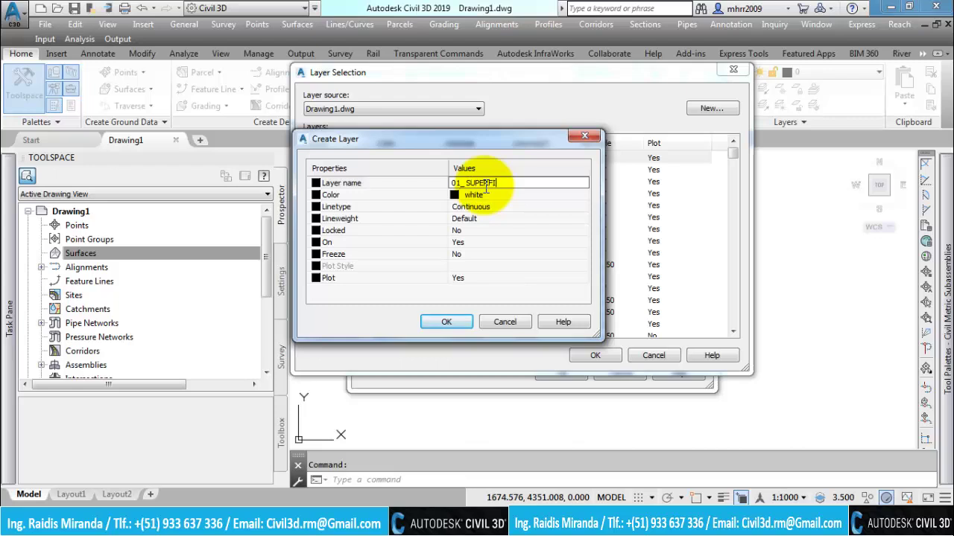
type("CIE NATURAL")
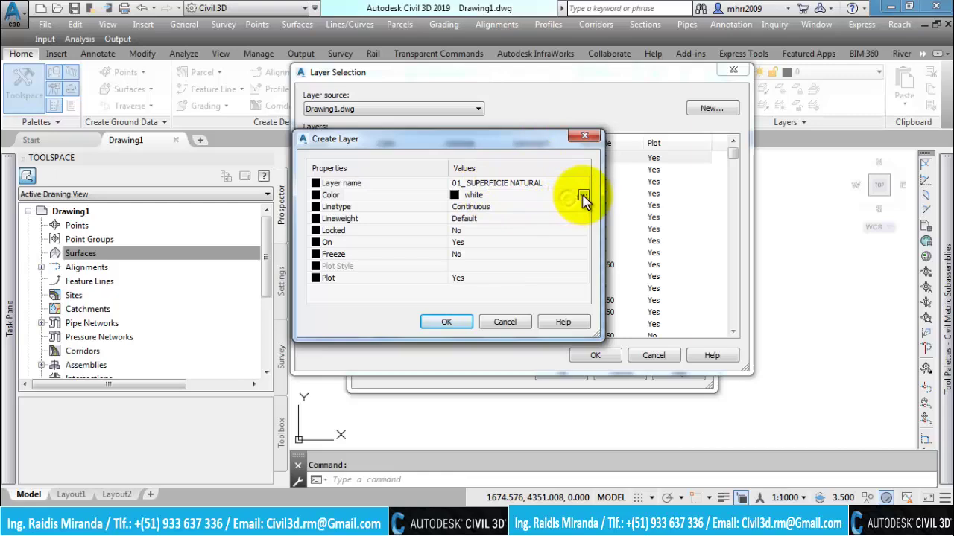
Give the new layer colour 30 and select it as the surface's base layer
left_click(581, 196)
left_click_drag(123, 126, 192, 124)
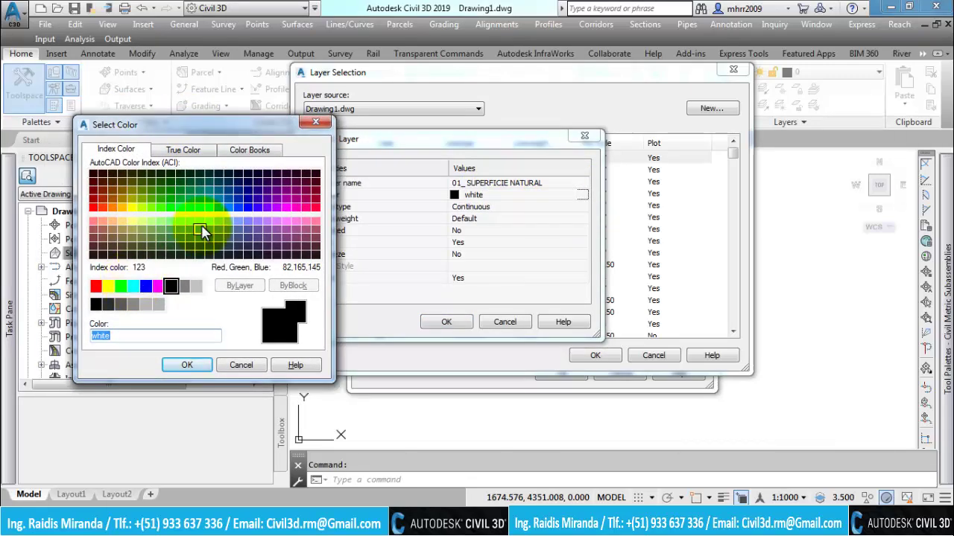
type("30")
key("Return")
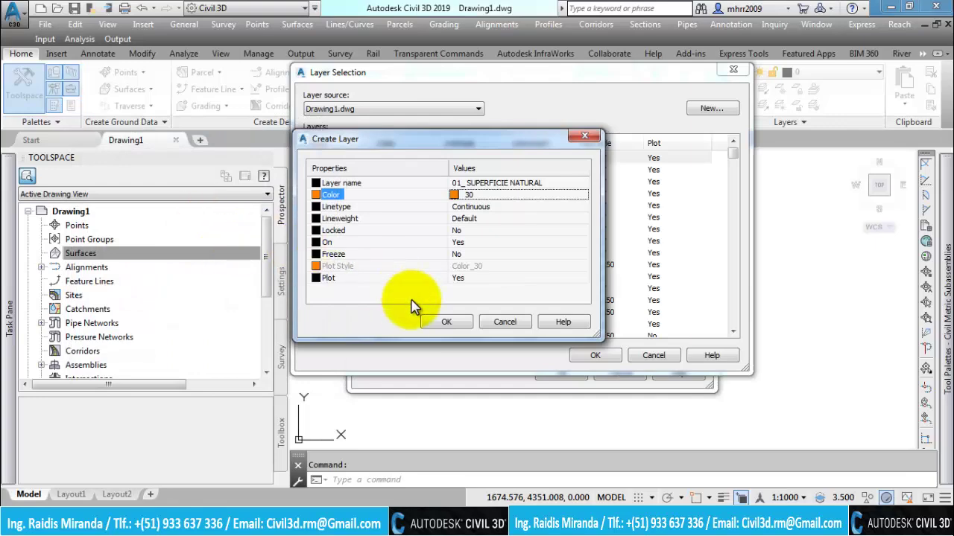
left_click(436, 324)
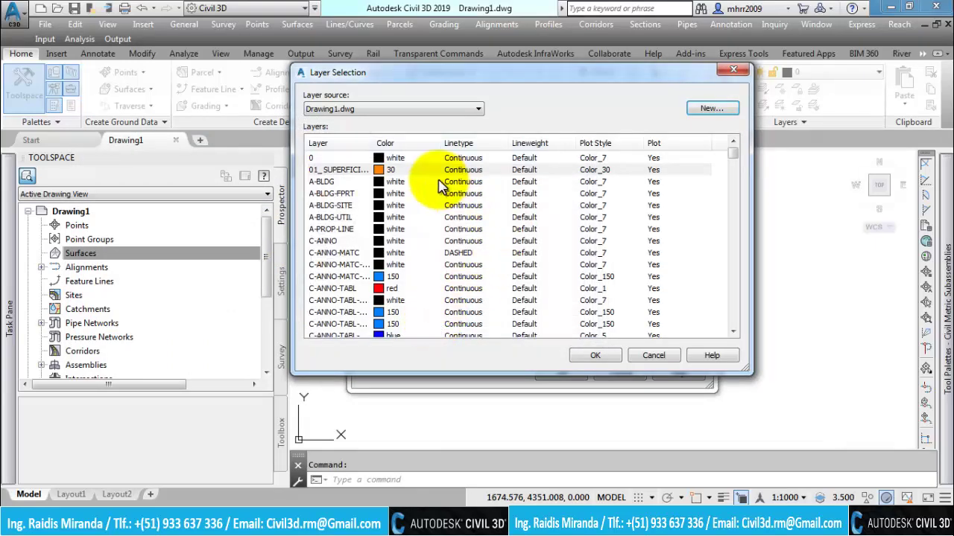
left_click(346, 171)
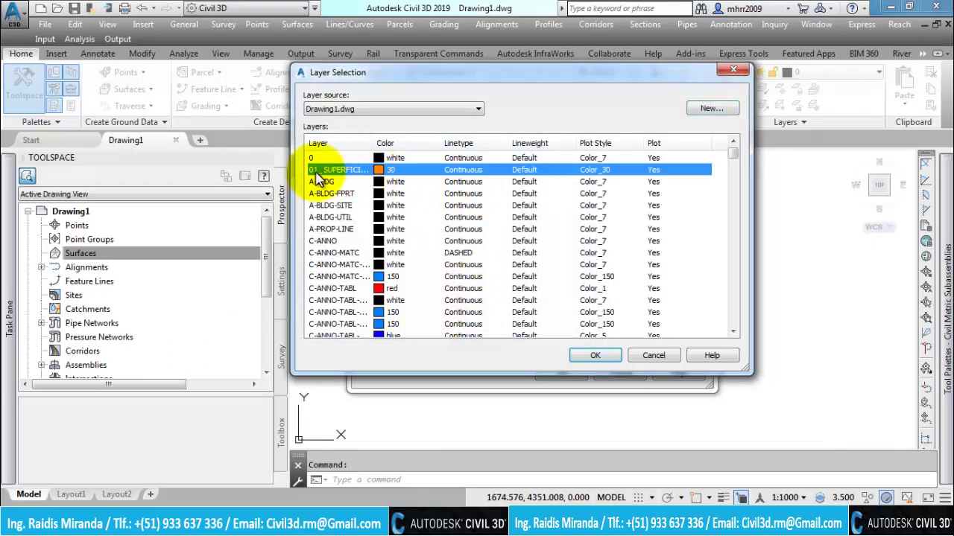
left_click_drag(373, 142, 435, 142)
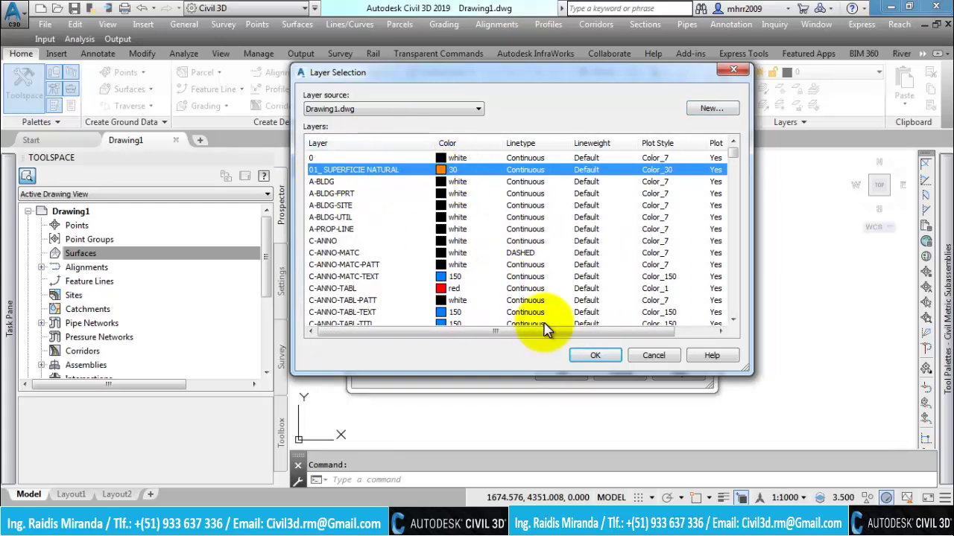
left_click(590, 356)
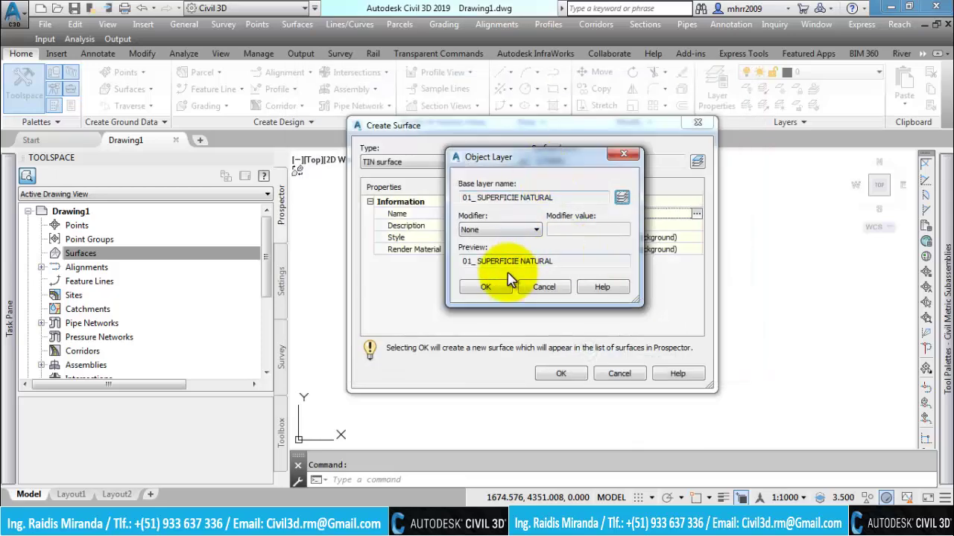
Apply layer 01_SUPERFICIE NATURAL and confirm creation of the EJERCICIO 01 TIN surface
left_click(493, 288)
left_click(520, 161)
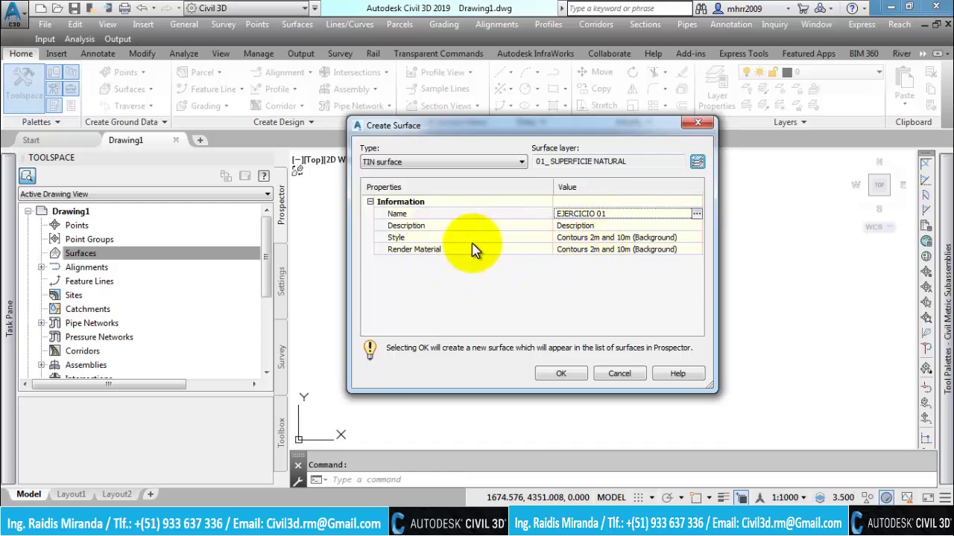
left_click(560, 374)
left_click(82, 254)
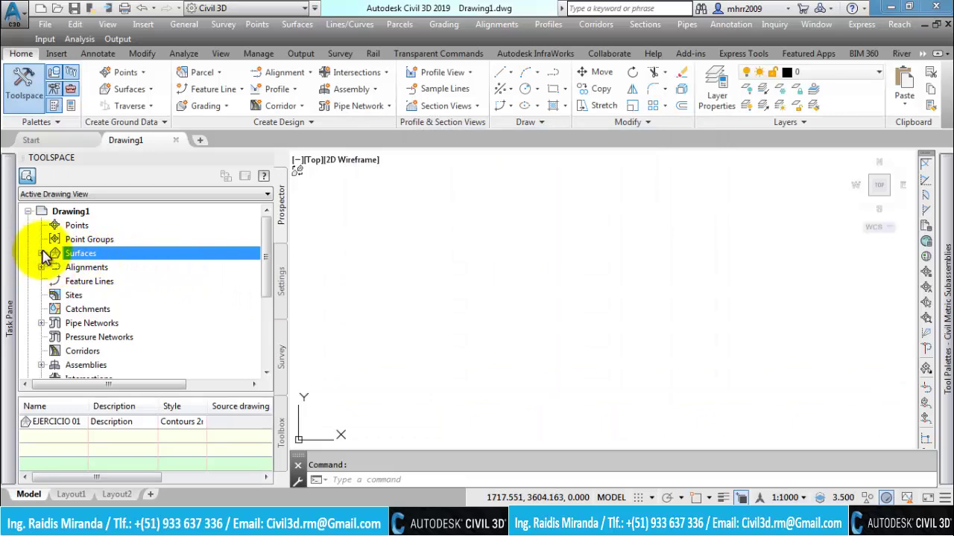
mouse_move(42, 254)
left_click(42, 254)
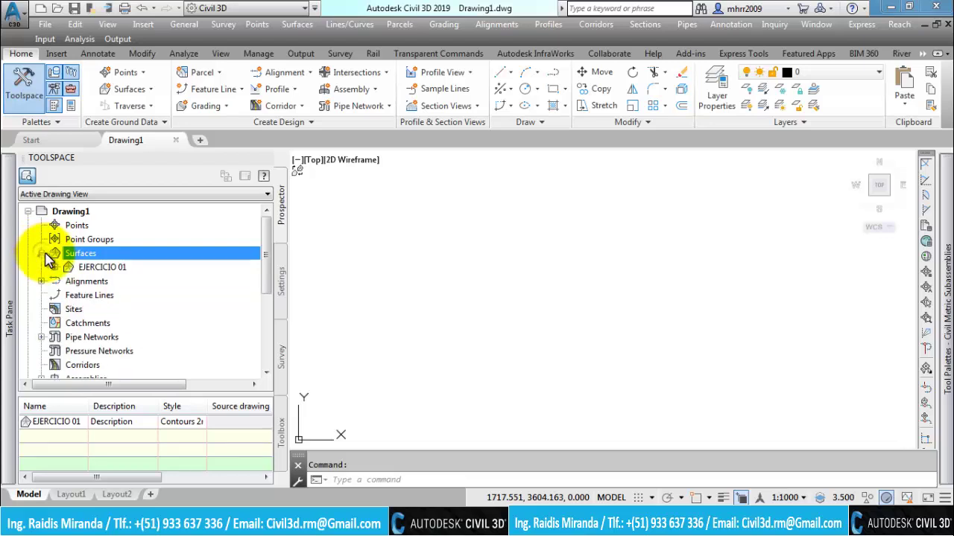
left_click(97, 271)
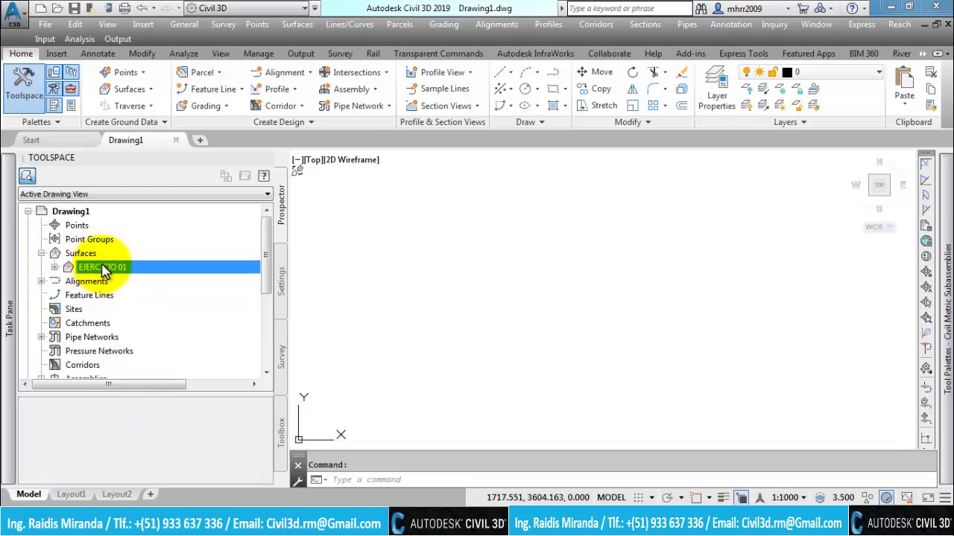
left_click(120, 268)
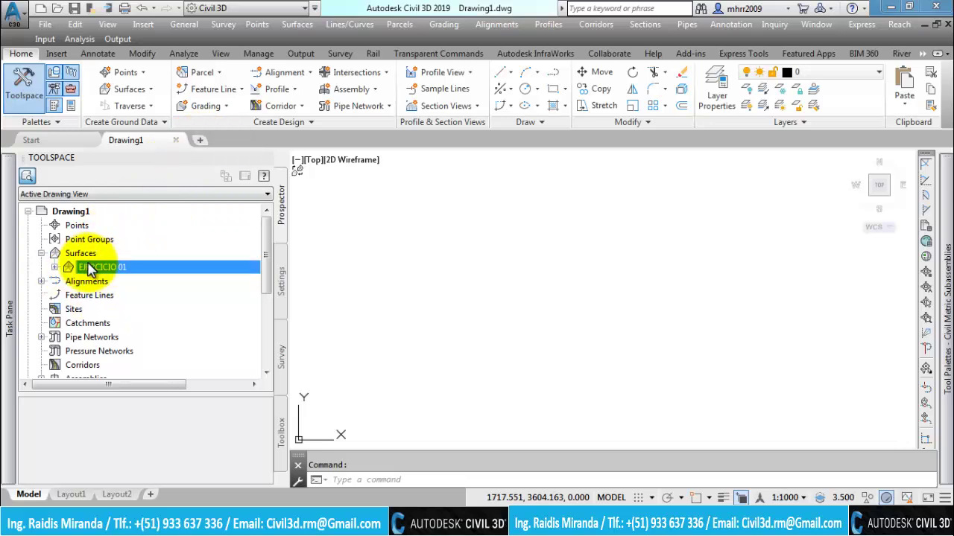
left_click(55, 267)
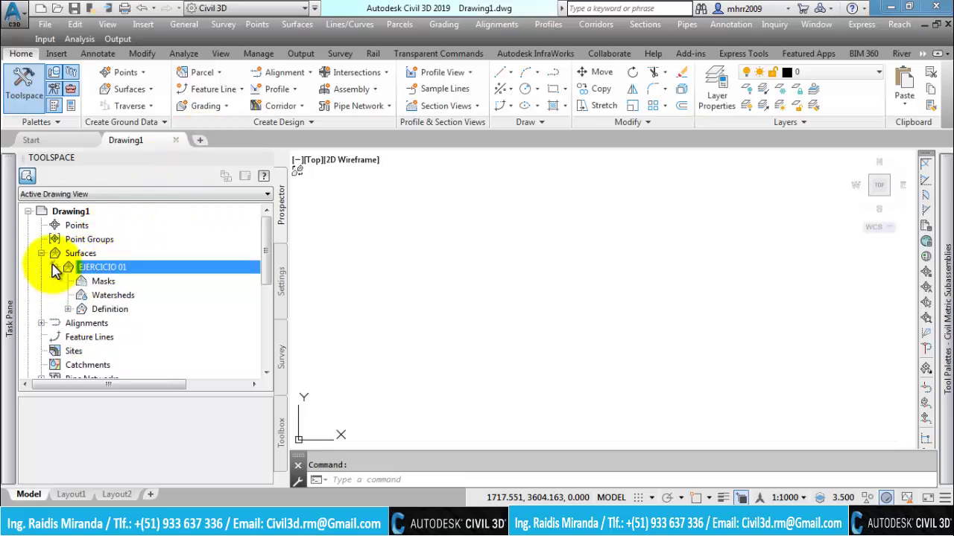
left_click(68, 309)
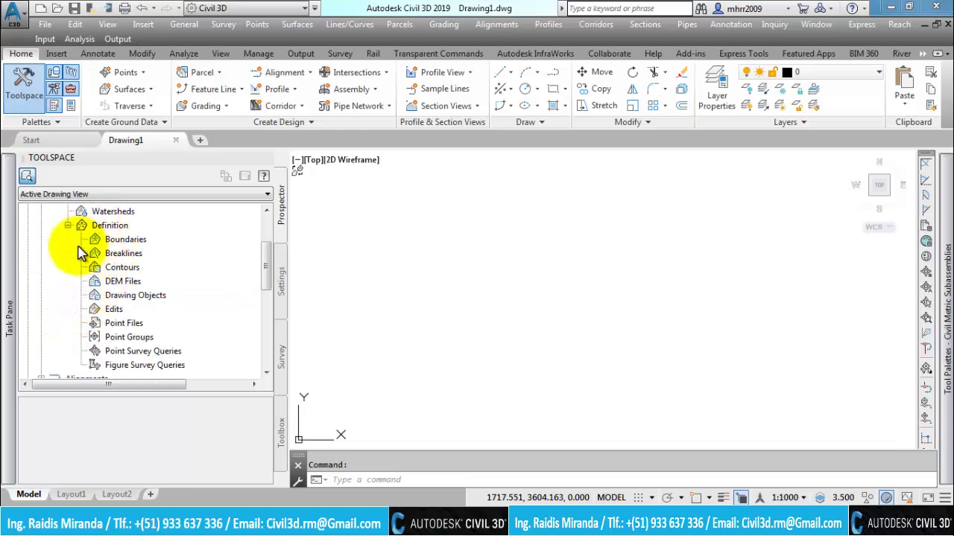
mouse_move(123, 266)
left_mouse_down()
mouse_move(104, 277)
mouse_move(60, 228)
left_mouse_up()
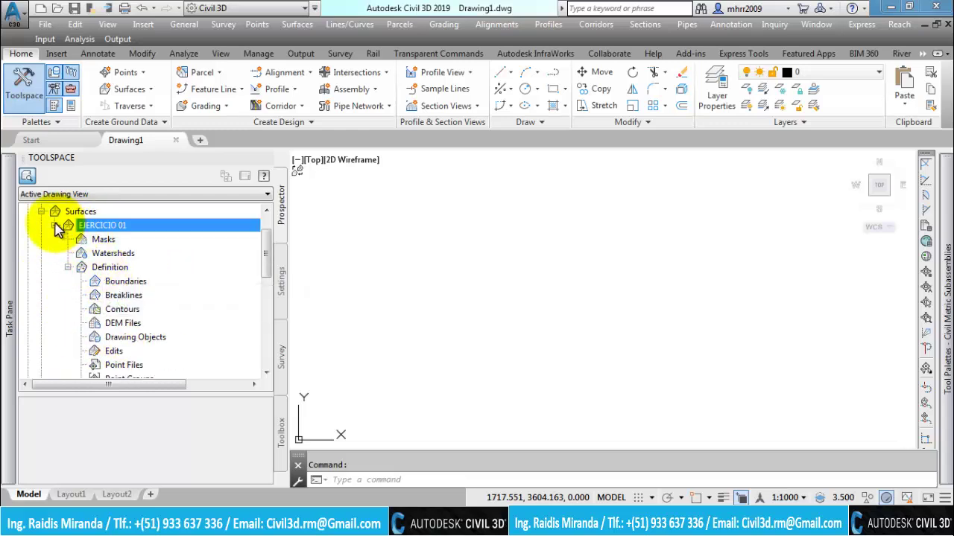
left_click(54, 225)
scroll(78, 237, "up", 1)
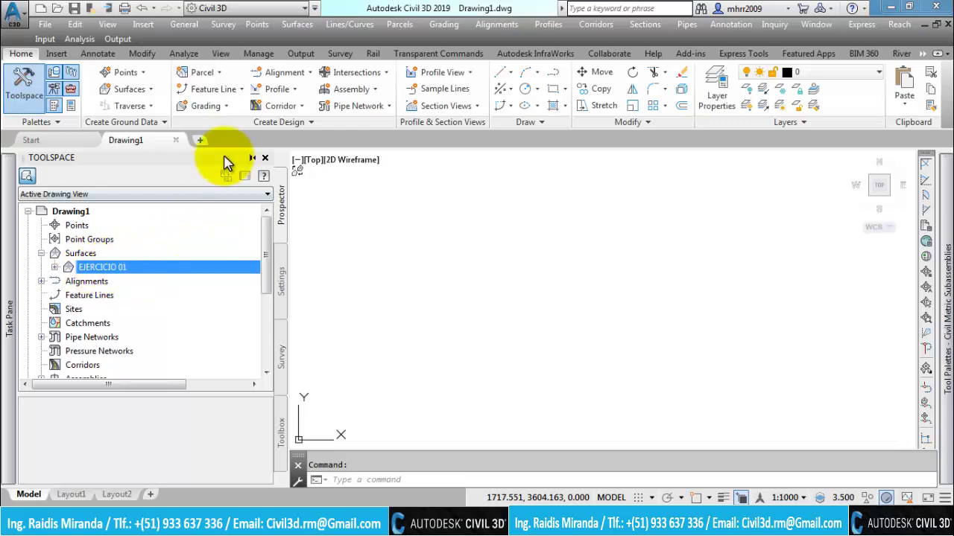
In a new Drawing2, start a TIN surface named EJERCIO 02
left_click(200, 140)
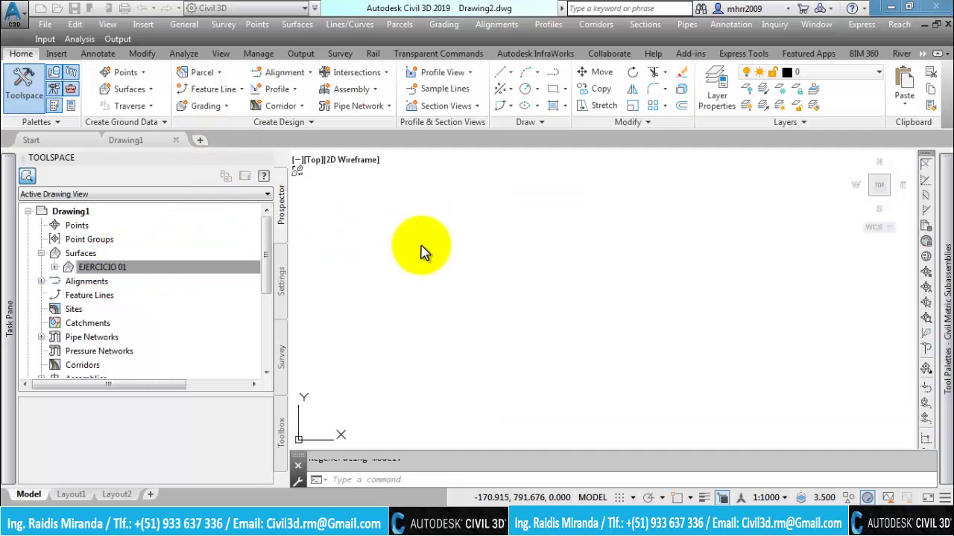
right_click(82, 254)
left_click(134, 264)
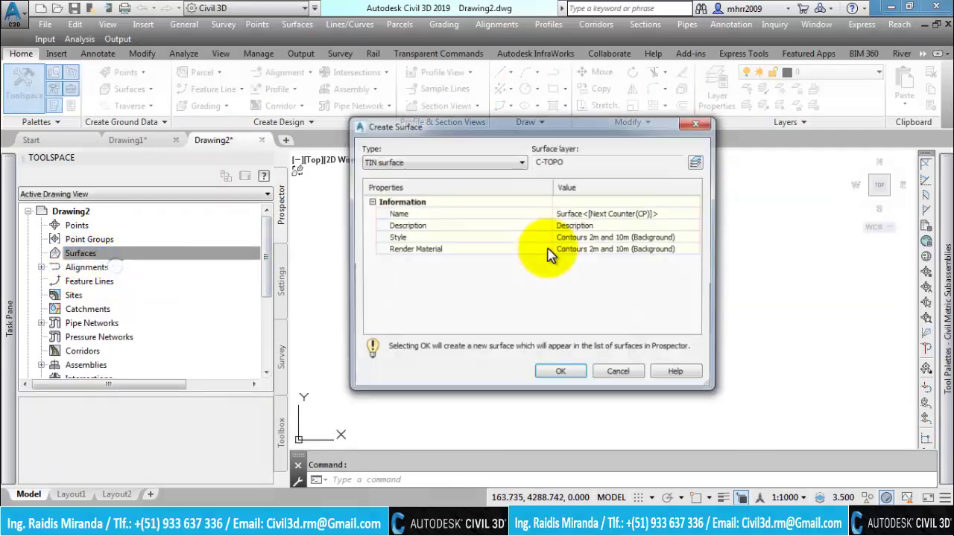
left_click(648, 213)
type("EJERCIO 02")
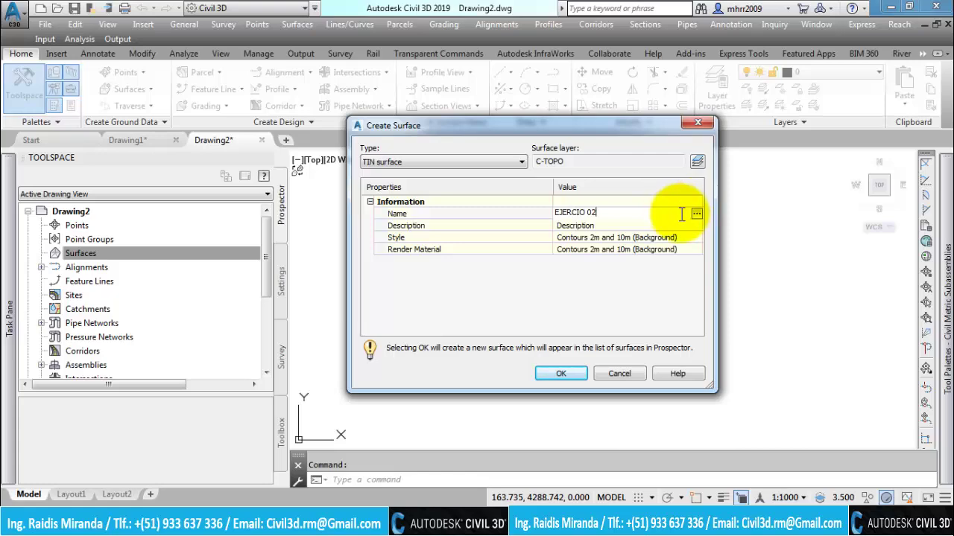
left_click(697, 161)
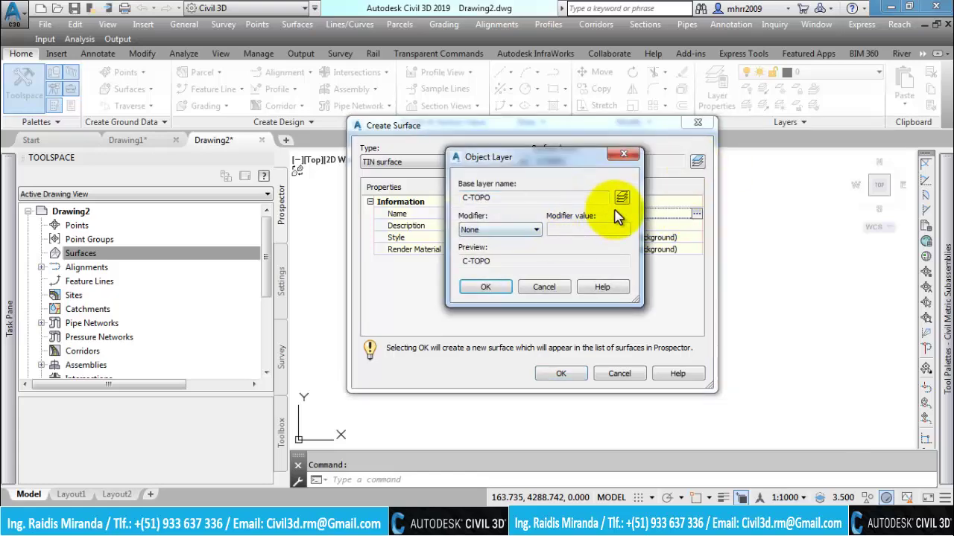
Create layer 01_TERRENO NATURAL with colour 30, assign it, and create the surface
left_click(622, 197)
left_click(709, 110)
type("01_TERRENO NATURAL")
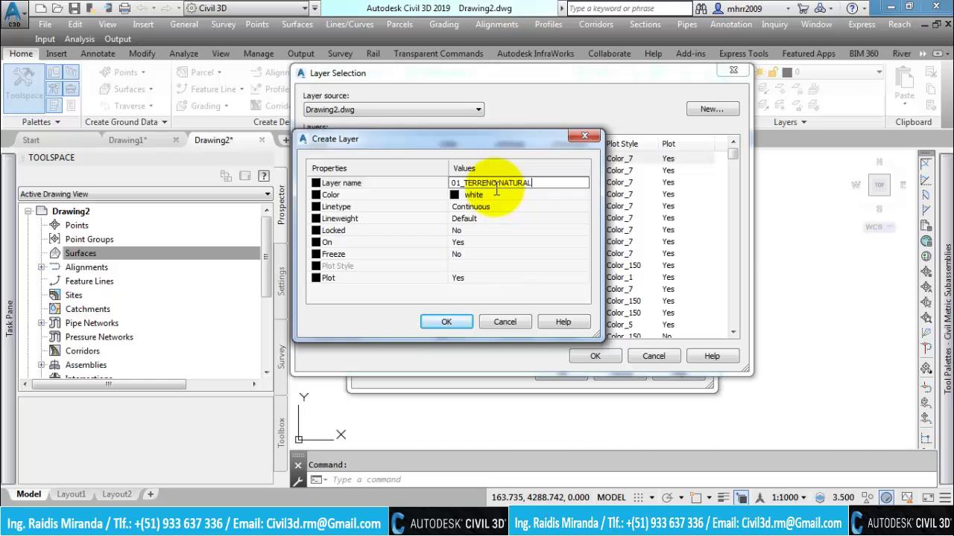
left_click_drag(530, 182, 429, 171)
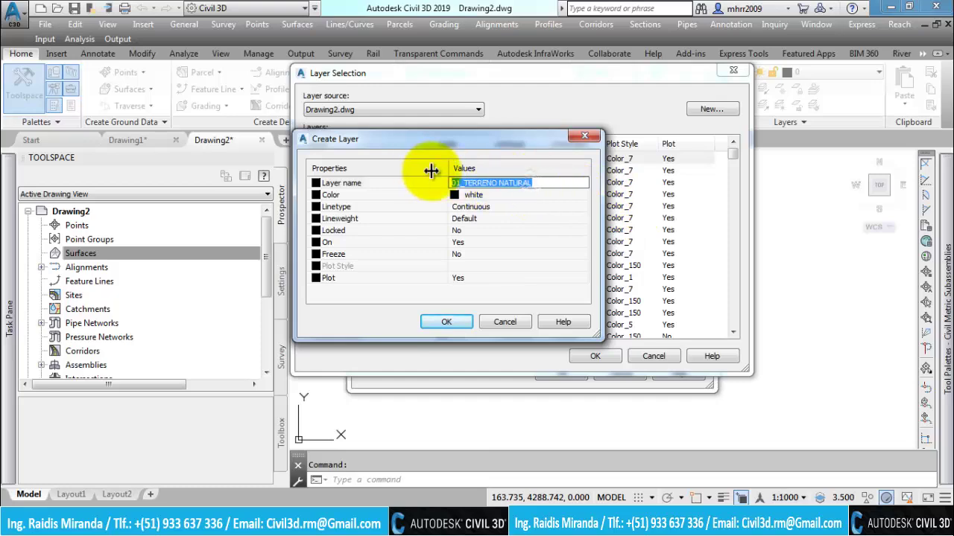
left_click(476, 194)
left_click(581, 196)
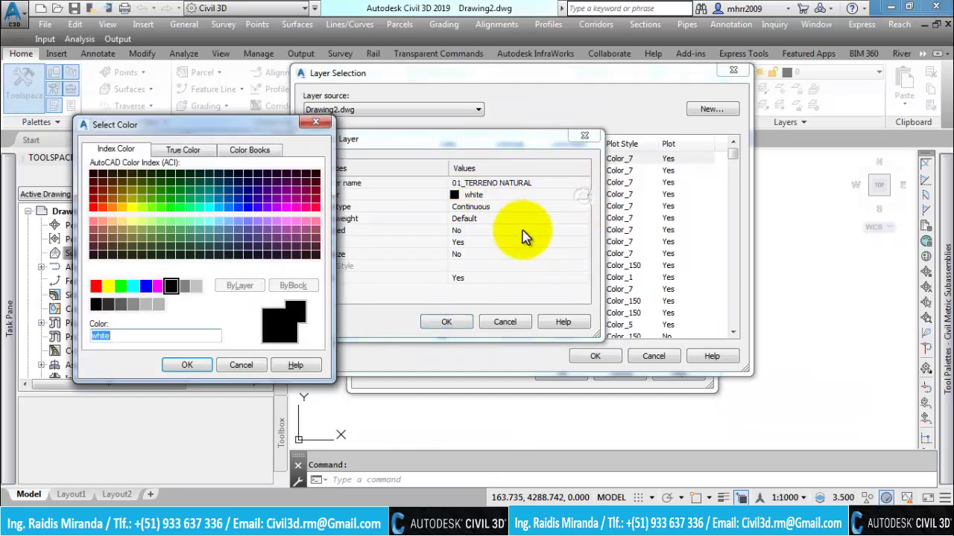
type("30")
key("Return")
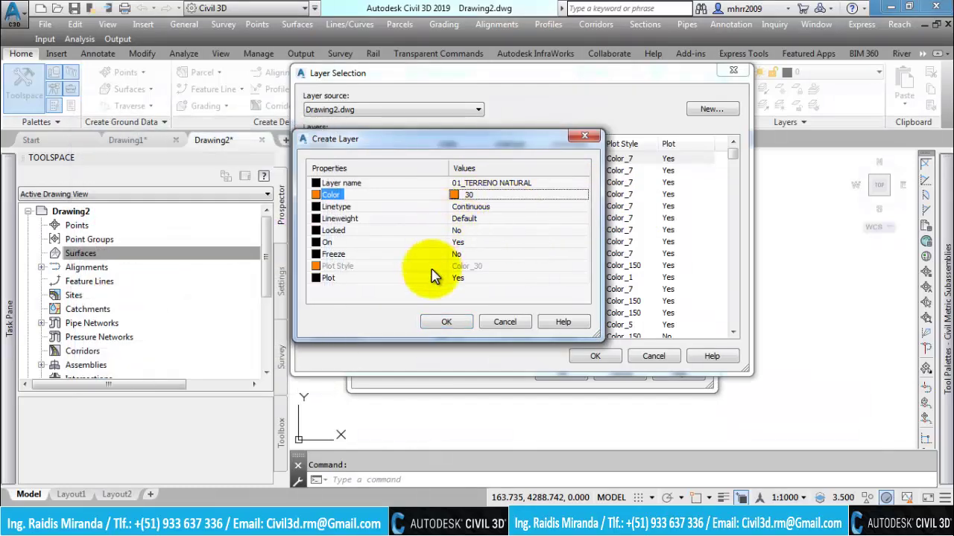
left_click(452, 321)
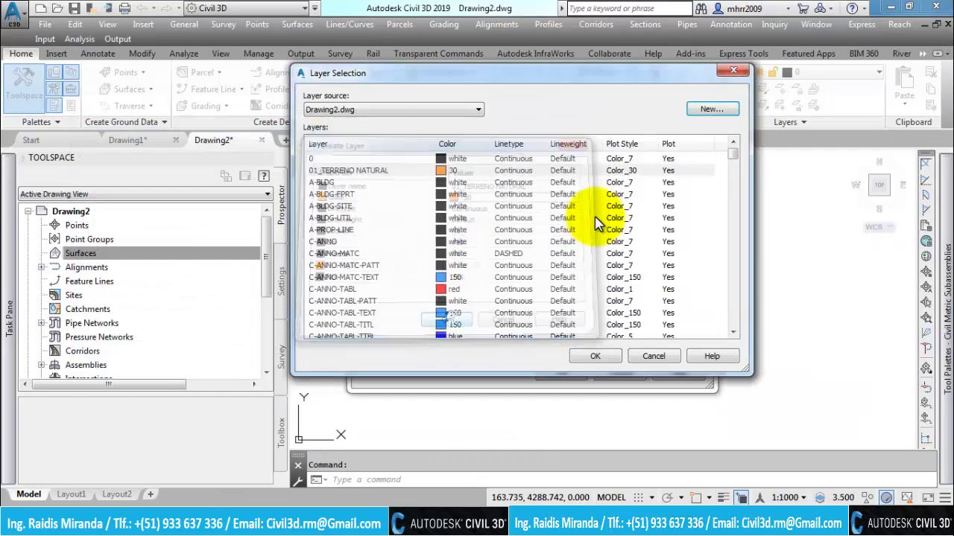
left_click(593, 356)
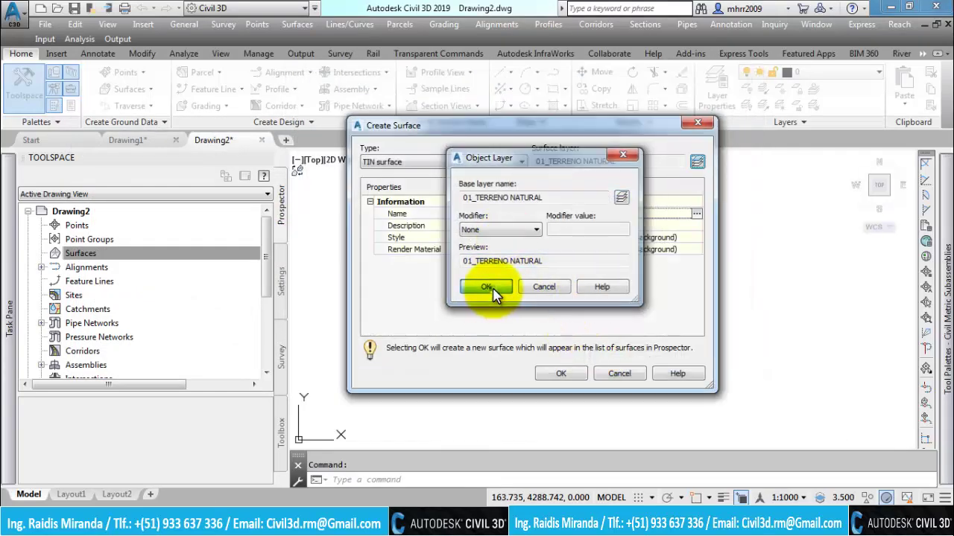
left_click(485, 287)
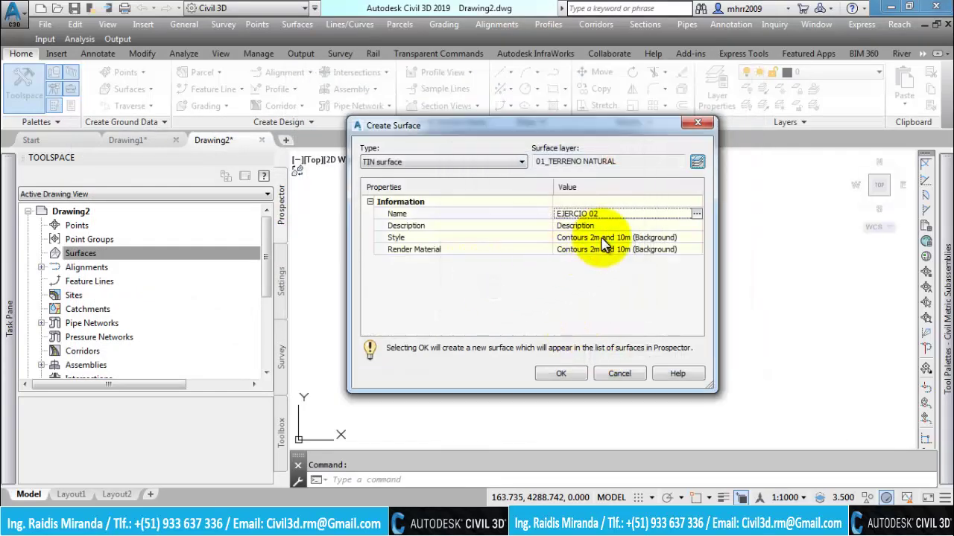
left_click(561, 373)
left_click(111, 255)
left_click(42, 254)
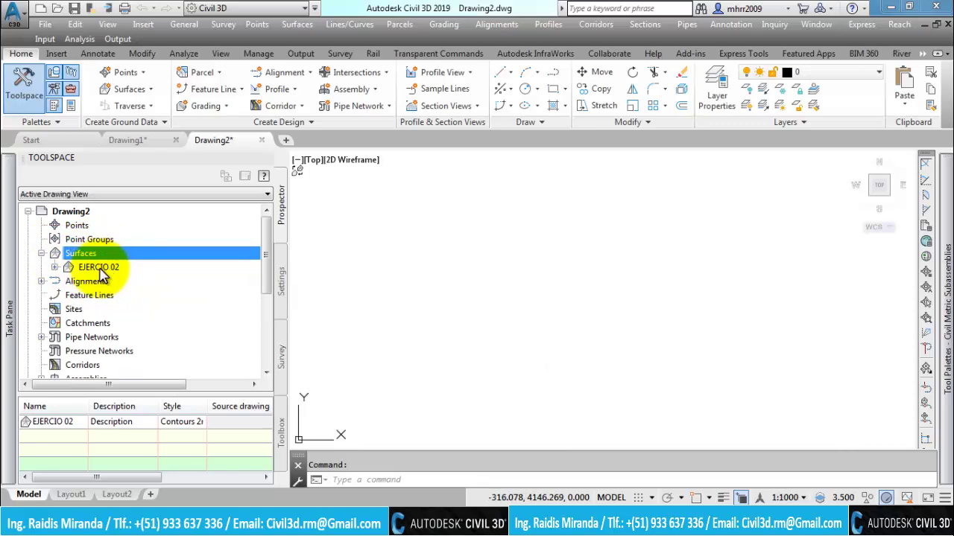
Rename Drawing2's surface to EJERCICIO 02 in Surface Properties, then return to Drawing1
left_click(212, 143)
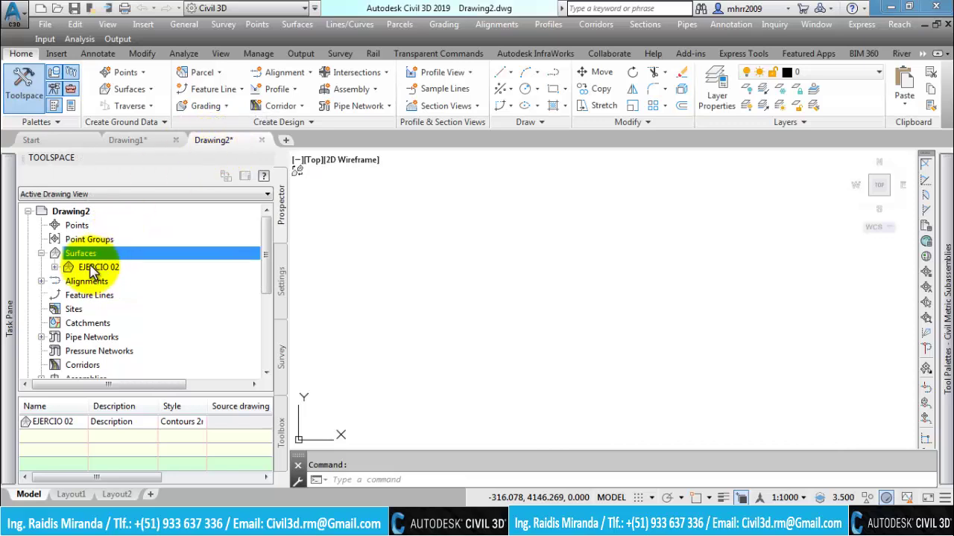
left_click(138, 143)
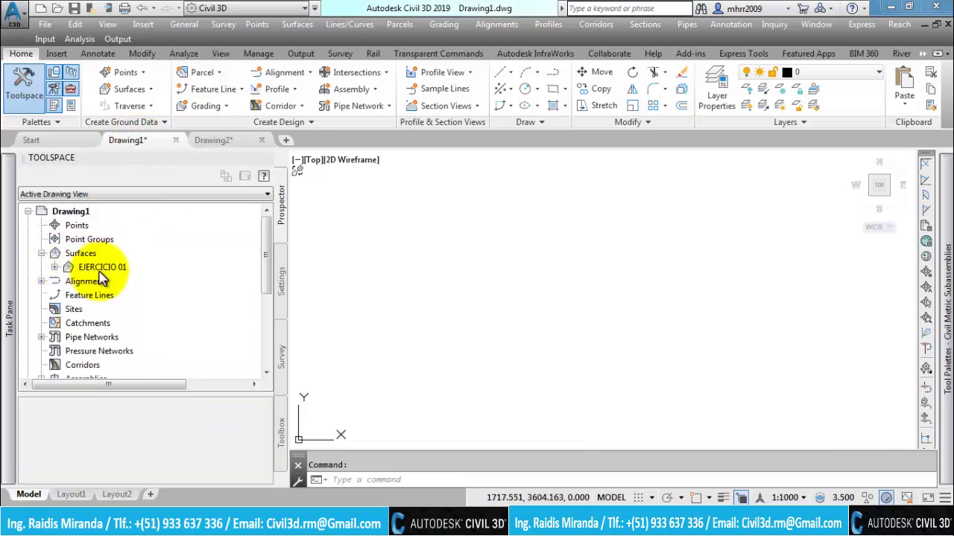
left_click(213, 140)
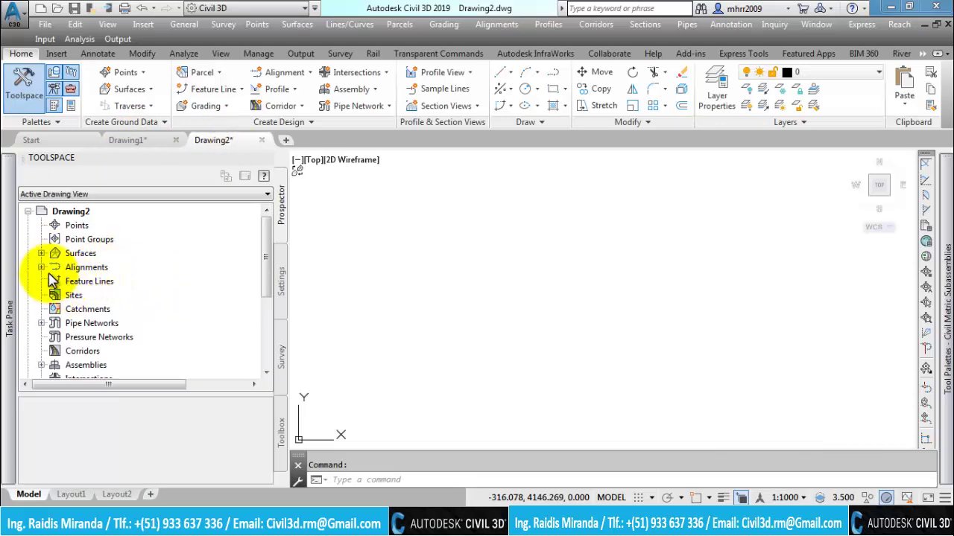
left_click(41, 253)
right_click(102, 268)
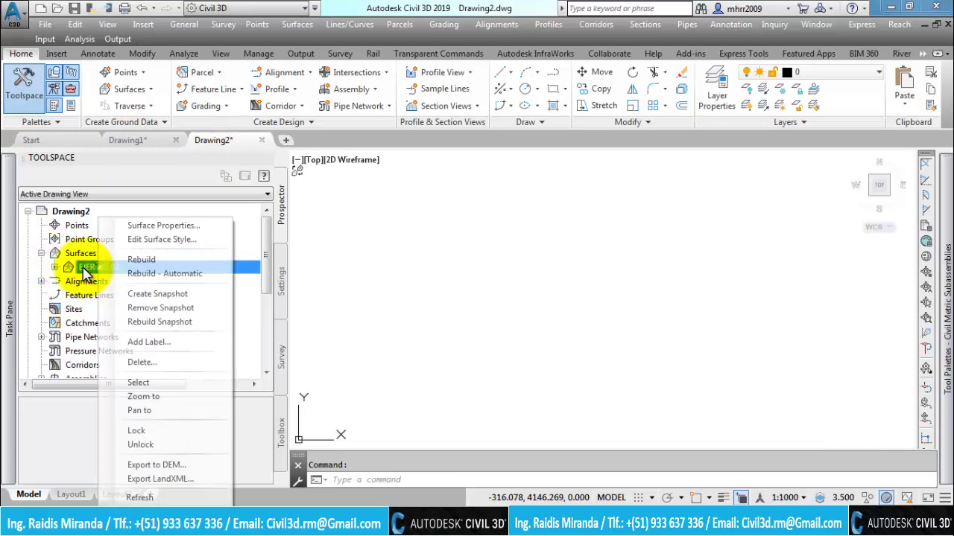
left_click(74, 275)
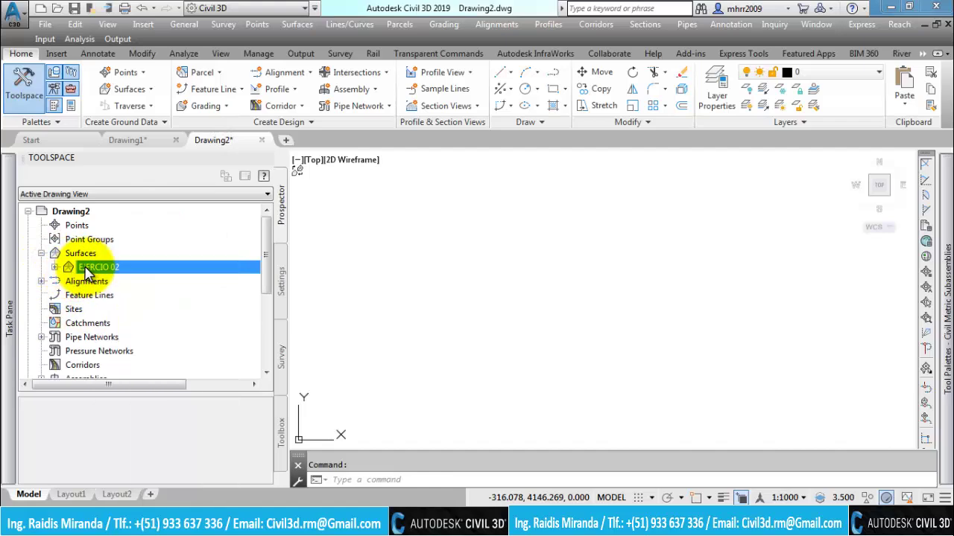
right_click(106, 270)
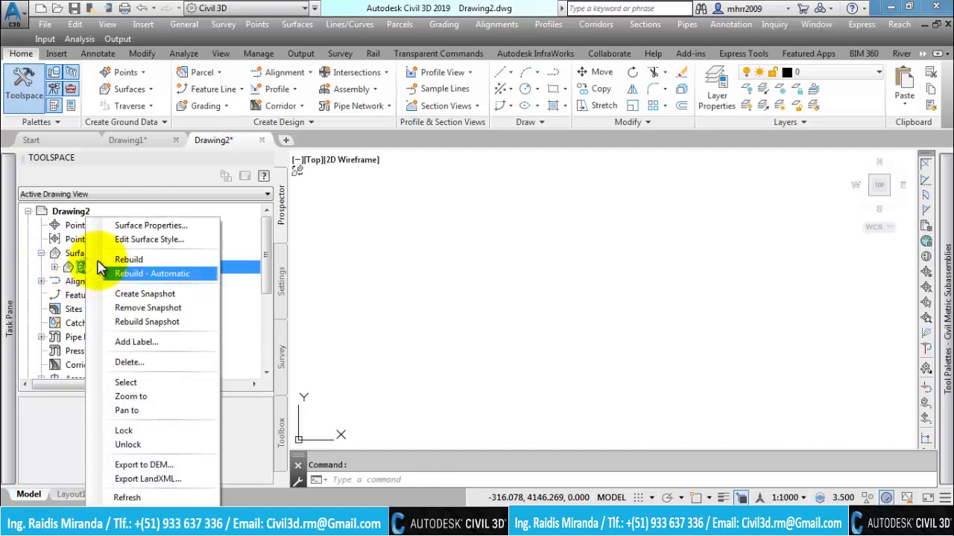
left_click(142, 227)
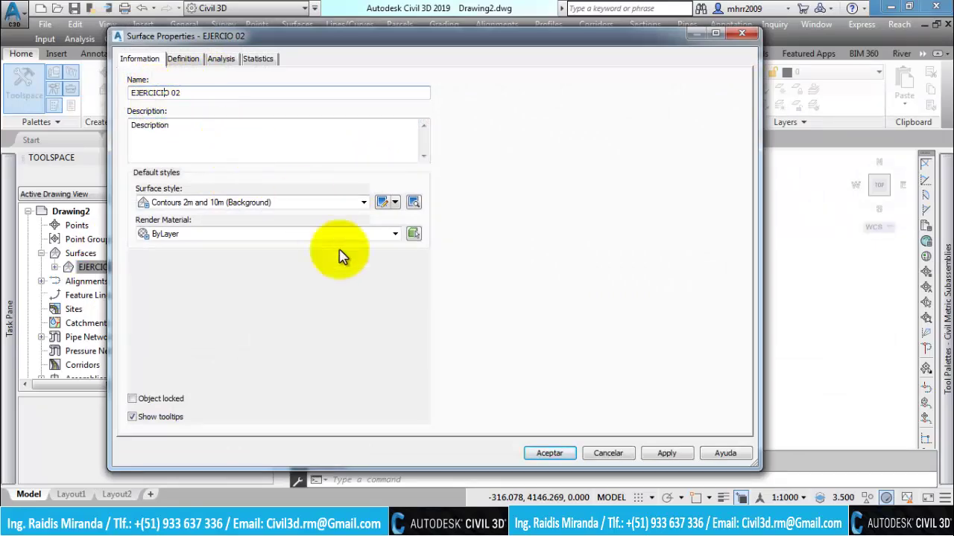
left_click(547, 453)
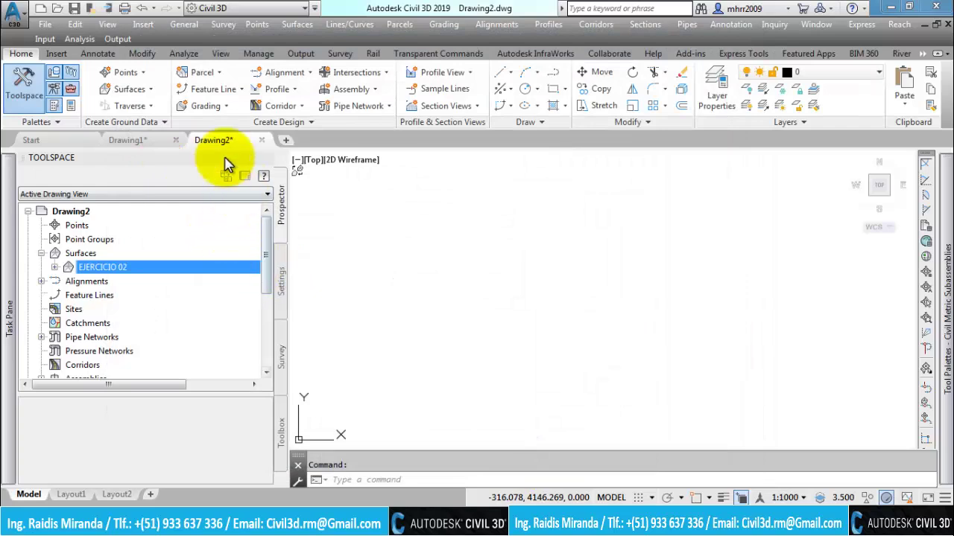
left_click(130, 140)
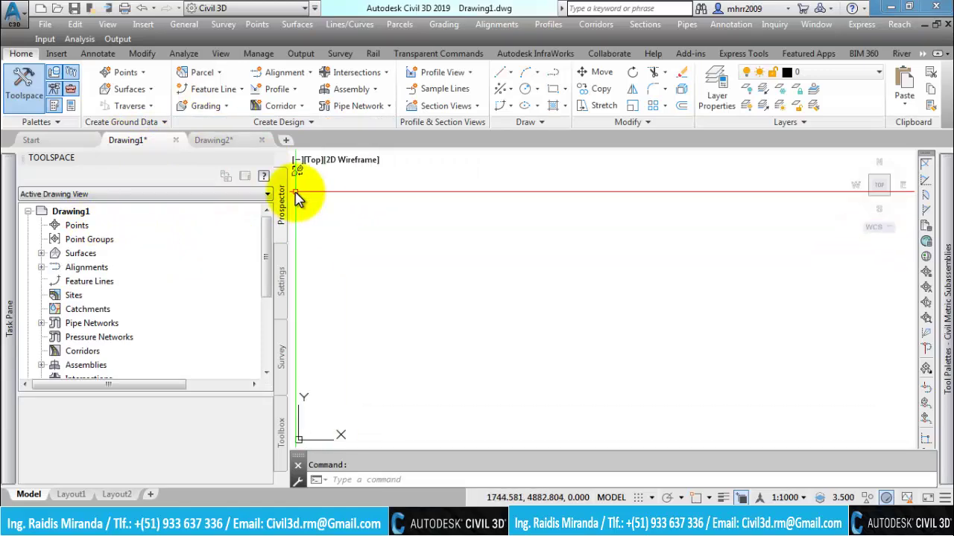
Save Drawing1 as EJERCICIO 01 in a new 05.EJERCICIOS folder under Clase 02 - (Superficies)
key("ctrl+s")
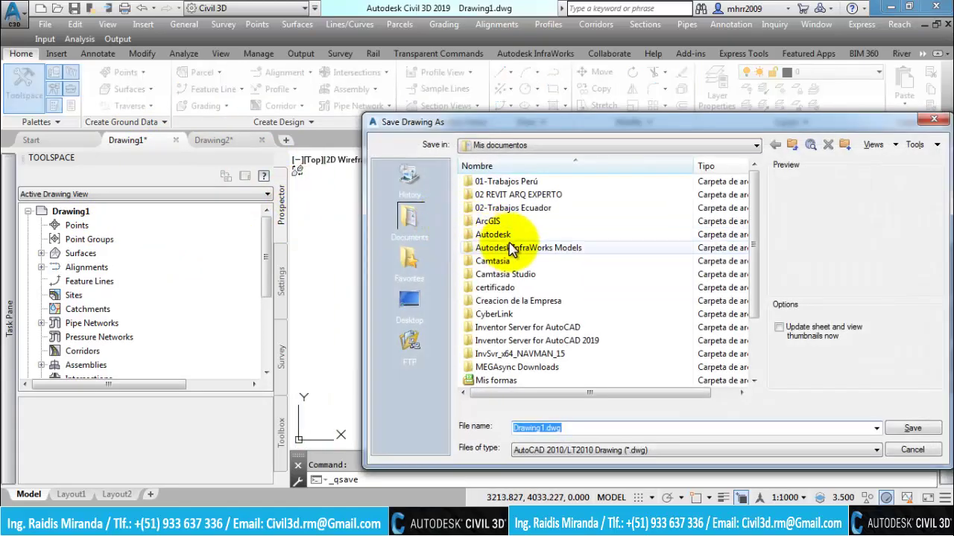
left_click(412, 300)
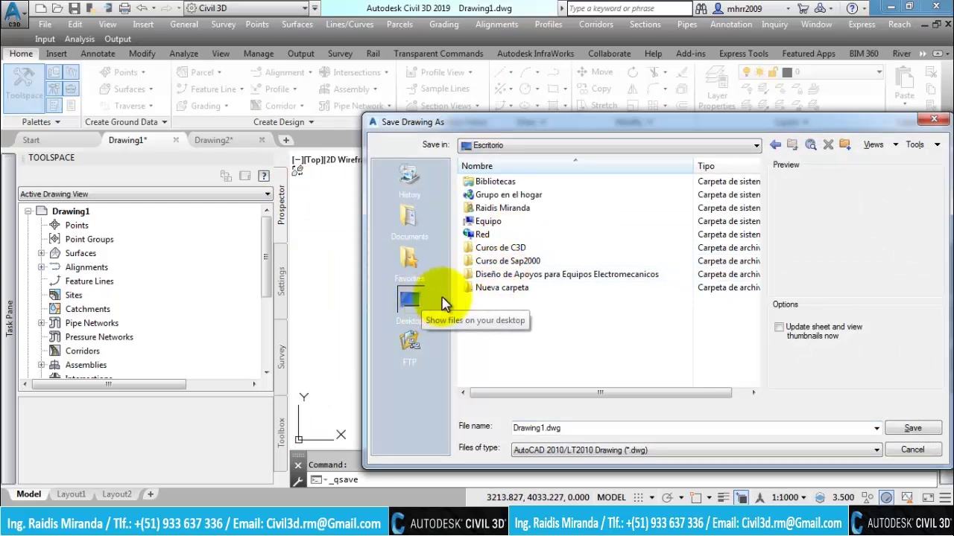
double_click(511, 249)
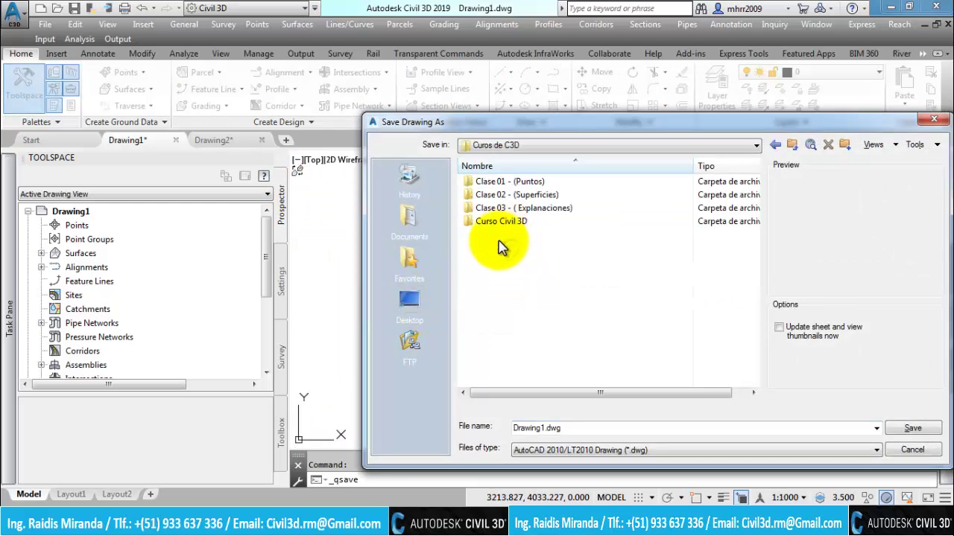
double_click(527, 198)
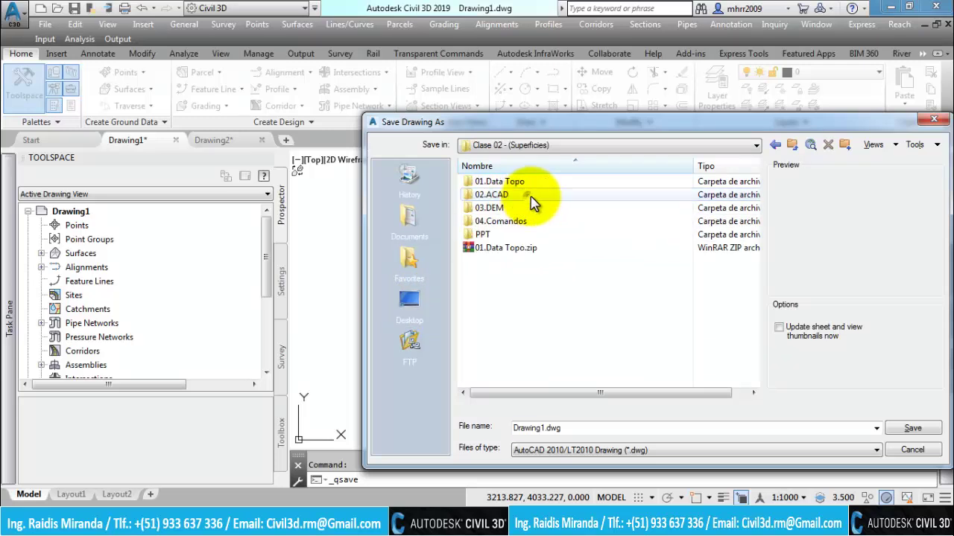
left_click(845, 146)
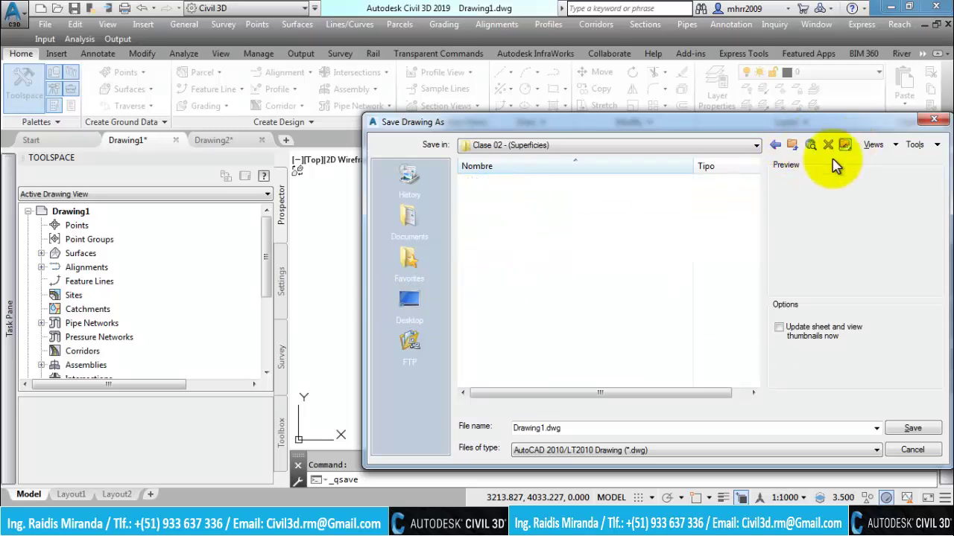
left_click(502, 237)
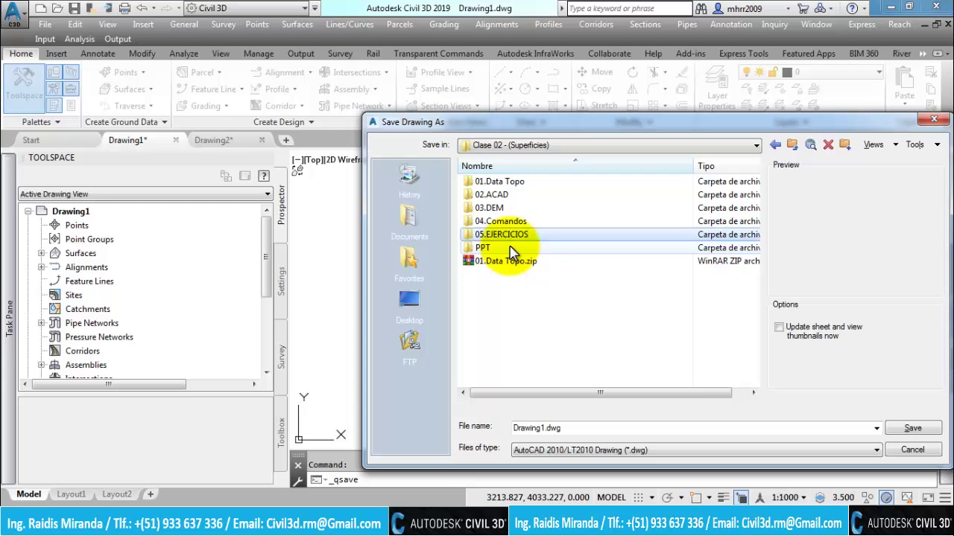
double_click(532, 234)
type("EJERCICIO 01")
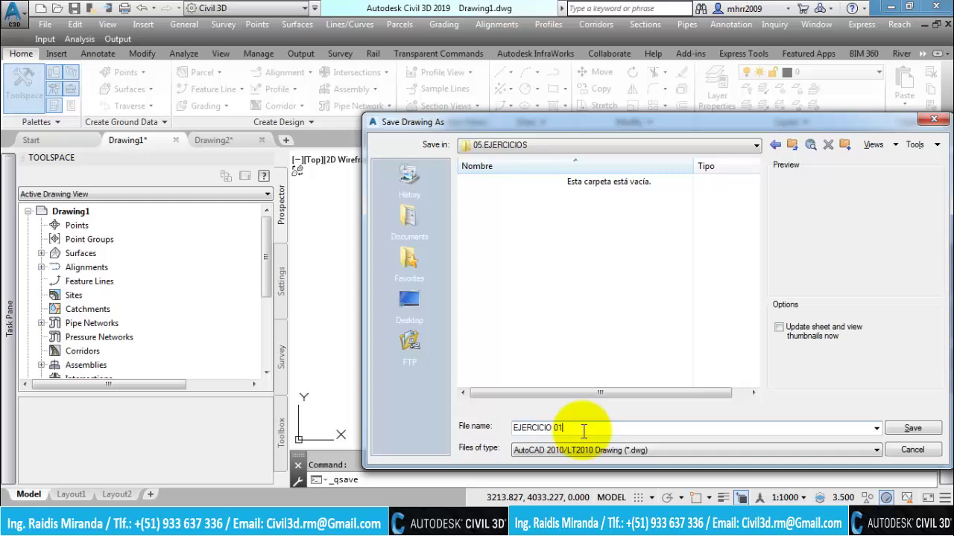
left_click(892, 430)
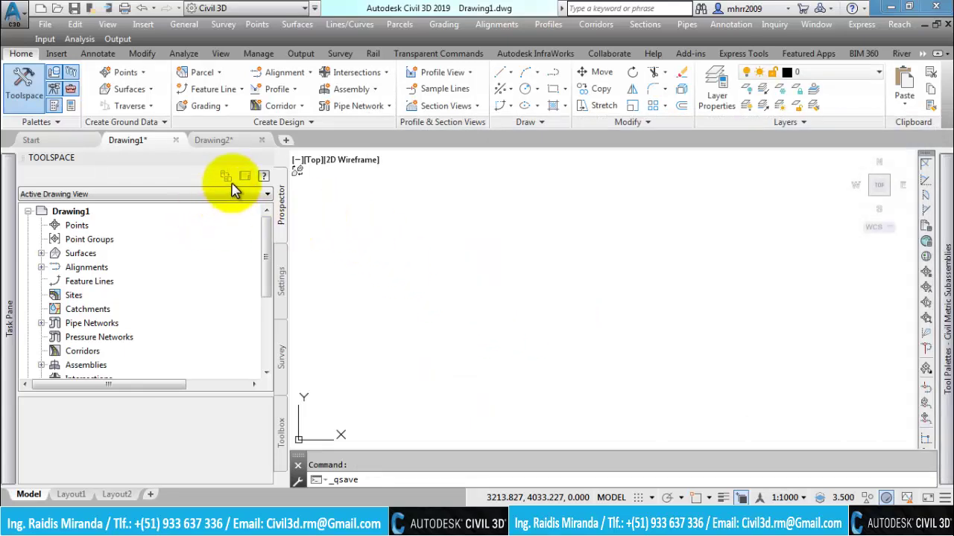
Save Drawing2 as EJERCICIO 02 in the same 05.EJERCICIOS folder
left_click(238, 141)
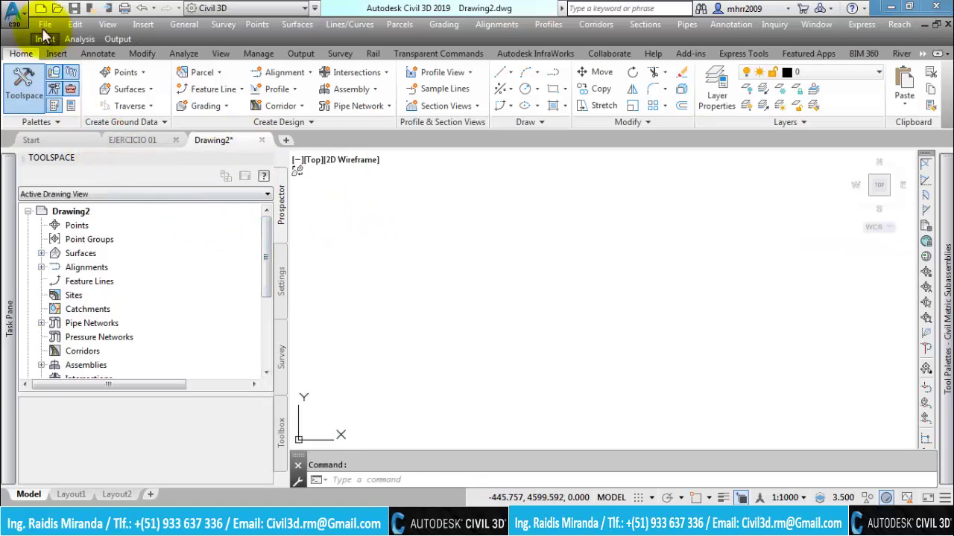
left_click(74, 8)
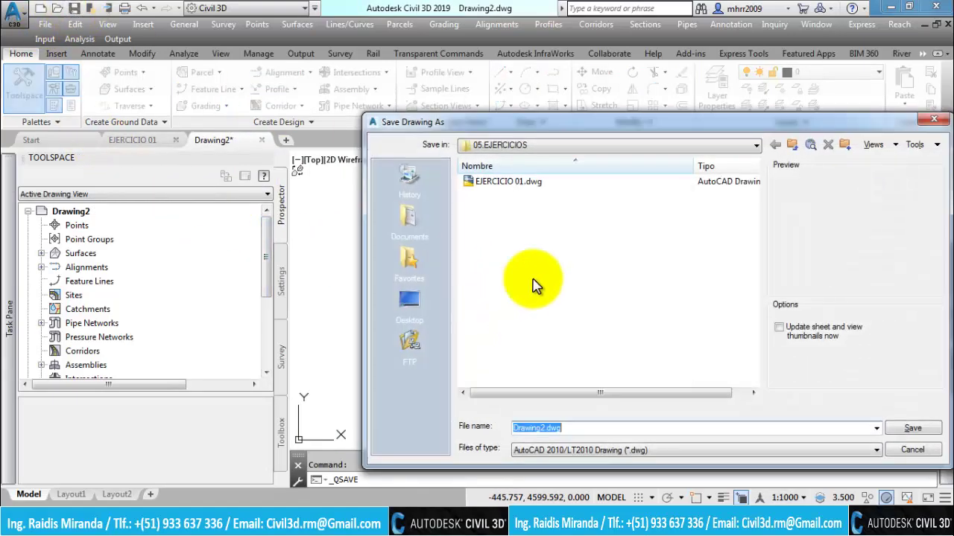
left_click(517, 182)
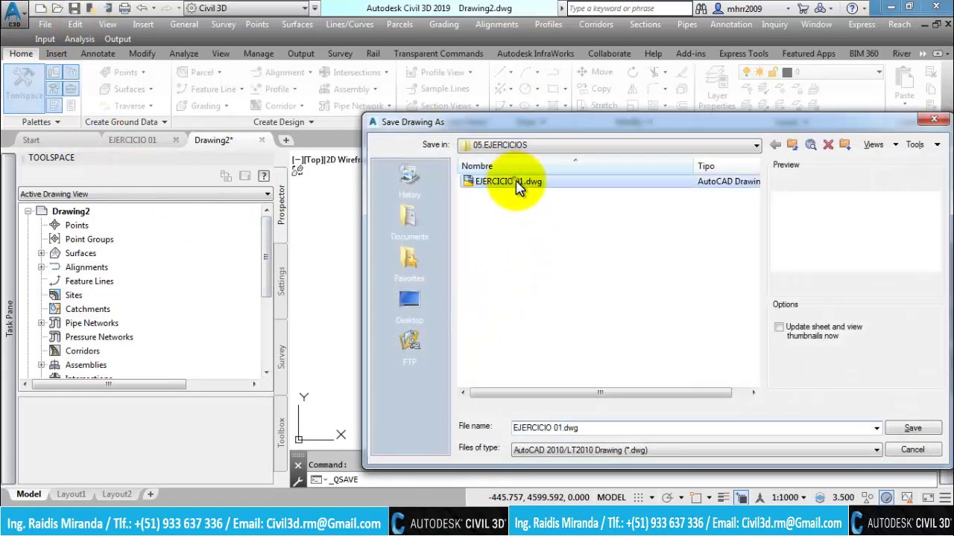
left_click(561, 430)
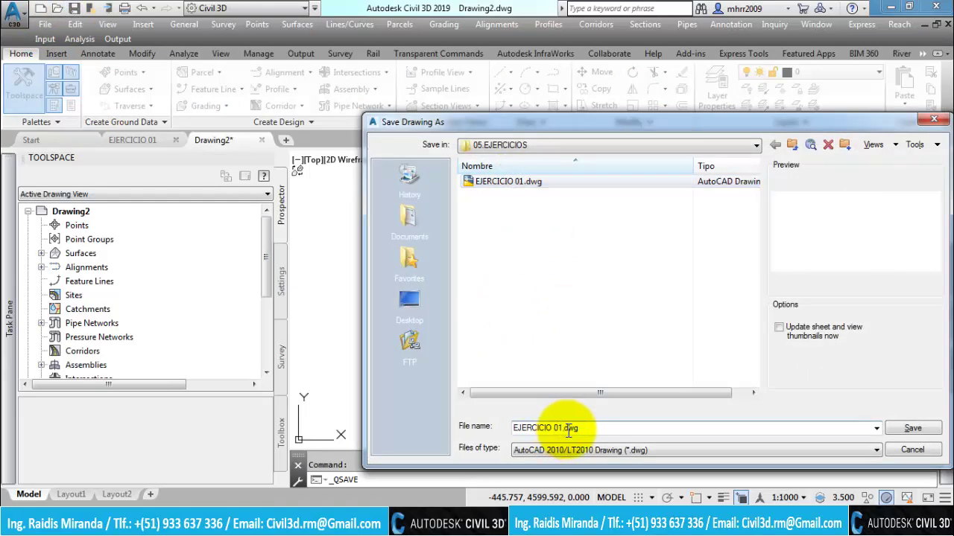
type("2")
left_click(912, 428)
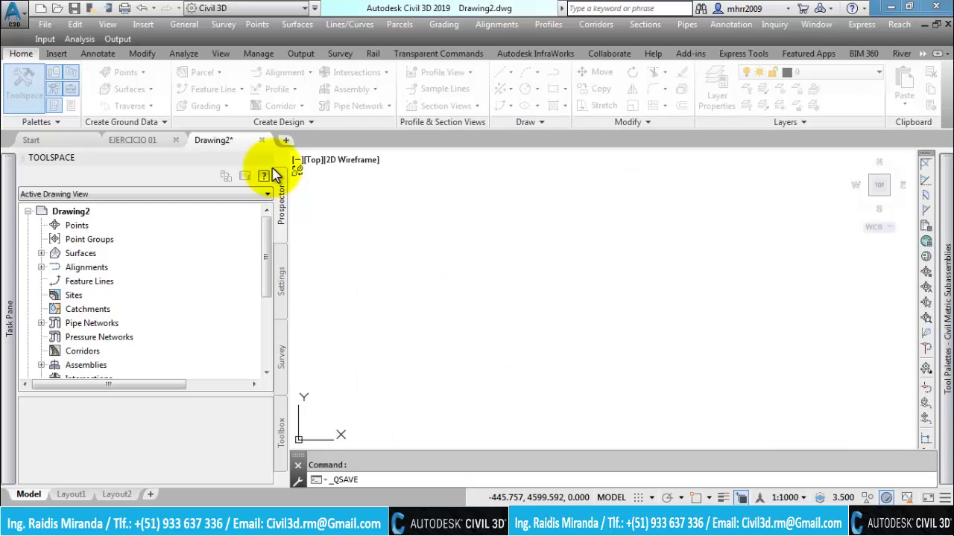
mouse_move(267, 162)
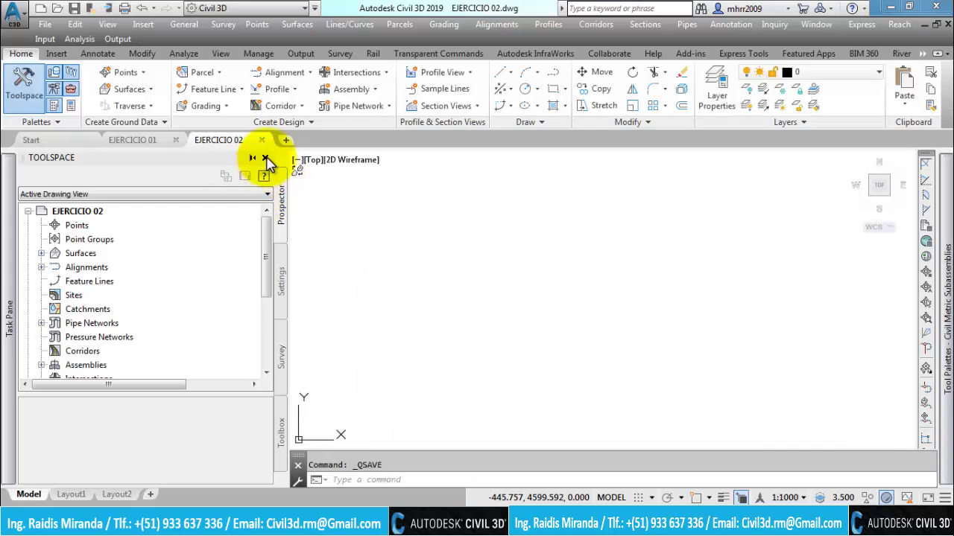
In a new drawing, start a TIN surface named EJERCICIO 03
left_click(286, 141)
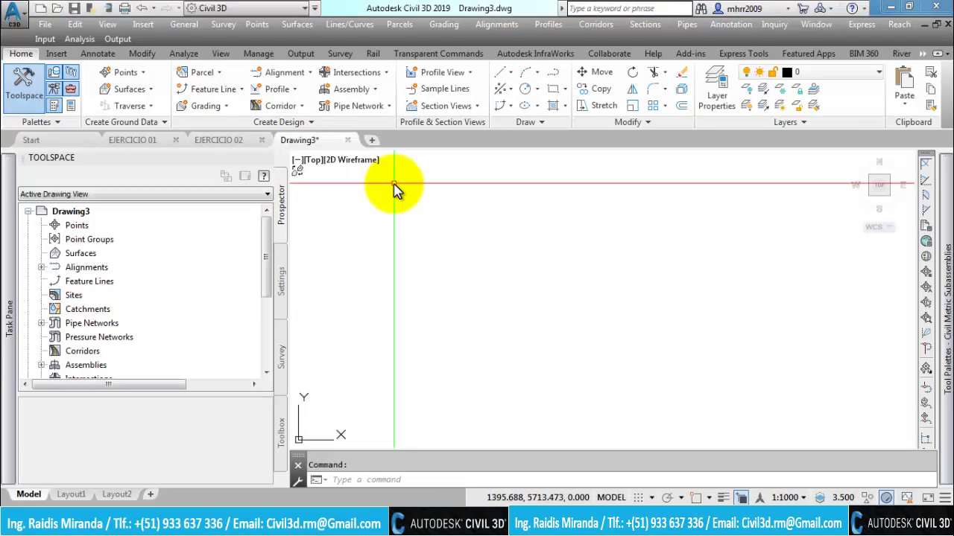
right_click(86, 254)
left_click(137, 265)
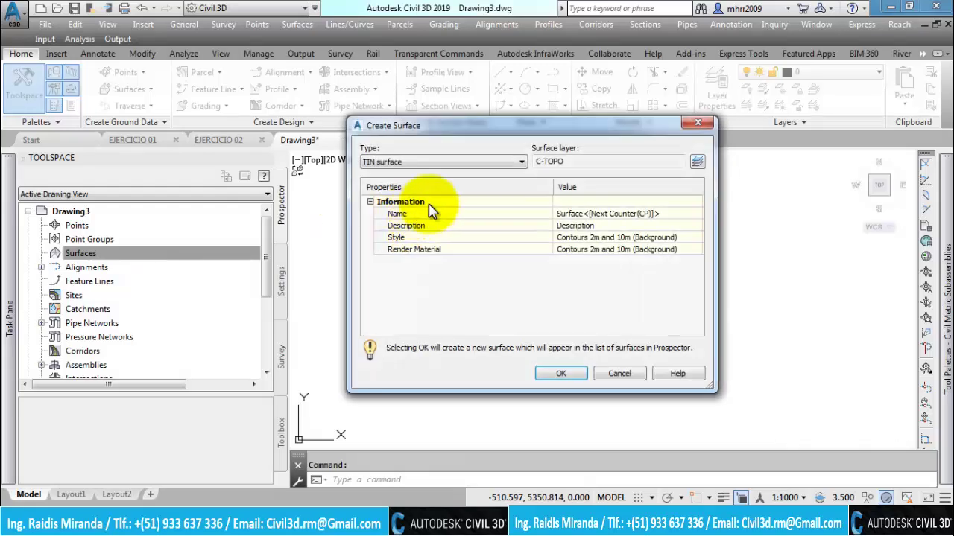
left_click(666, 216)
type("EJERCICIO 03")
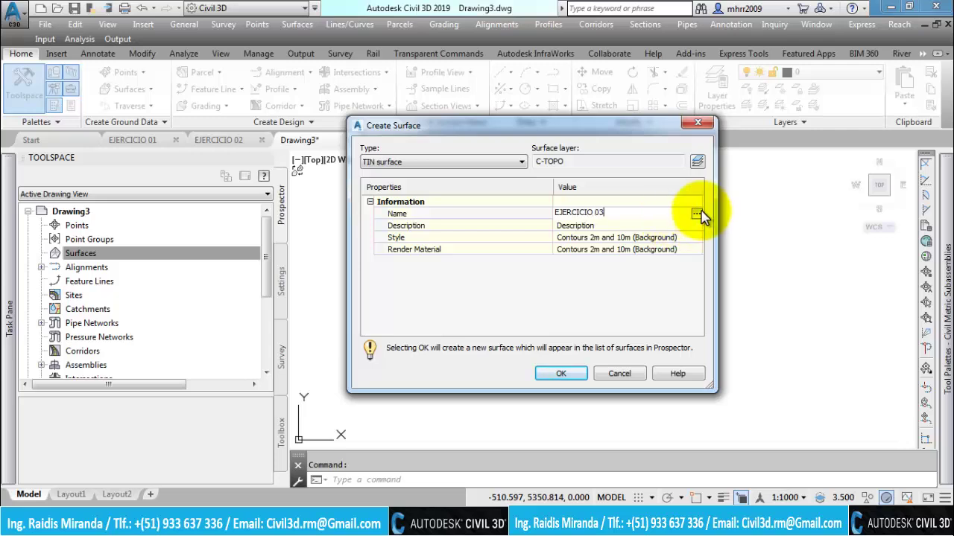
left_click(697, 161)
left_click(618, 199)
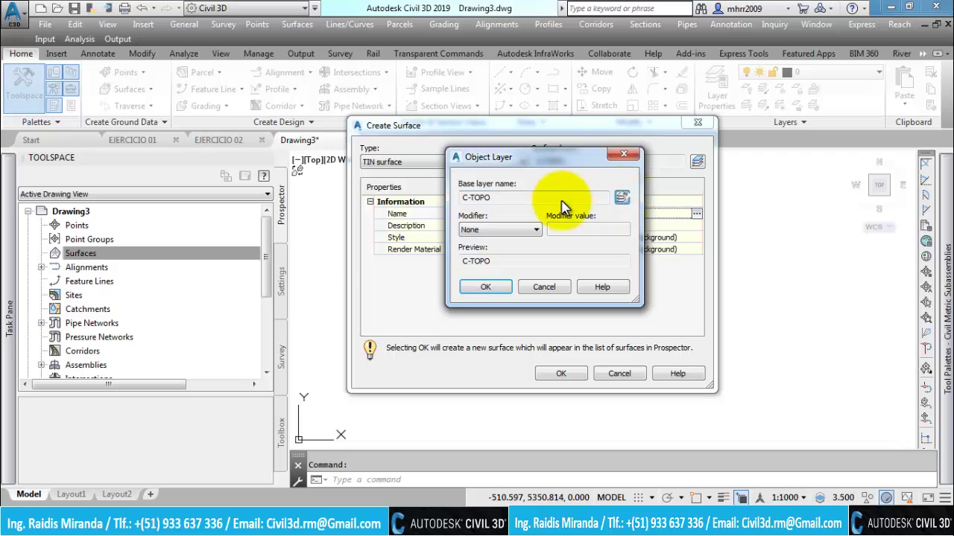
Create layer 01_TERRENO NATURAL with colour 30, assign it, and create the surface
left_click(710, 109)
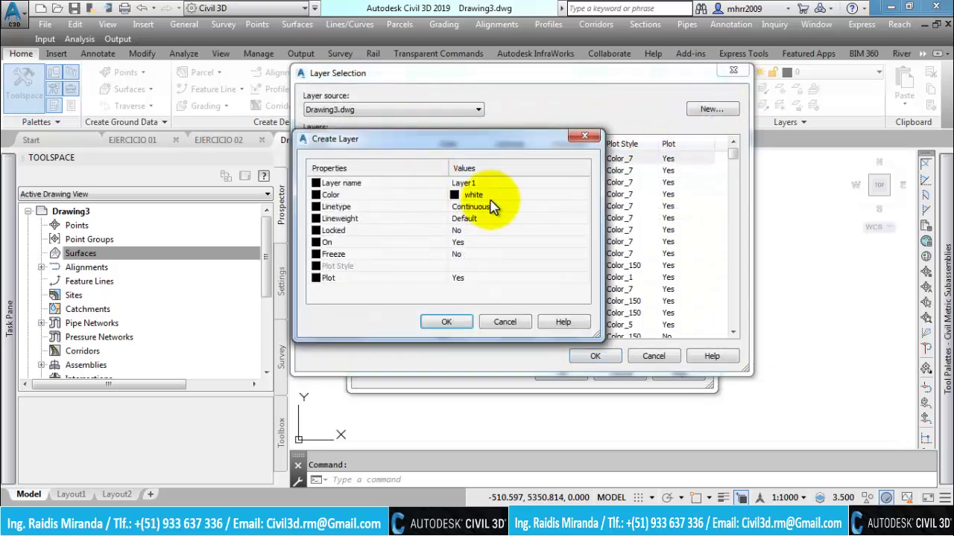
left_click(498, 183)
type("01_TERRENO NATURAL")
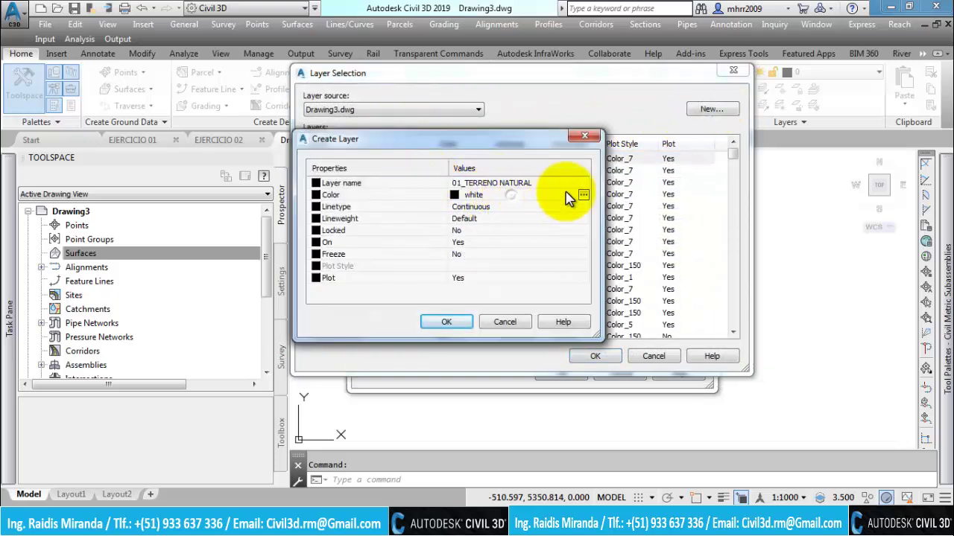
left_click(579, 194)
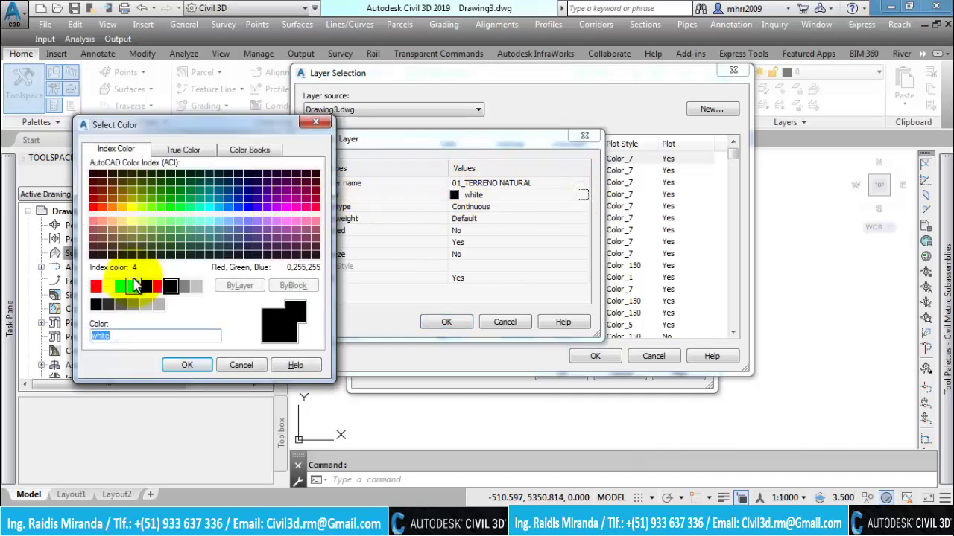
type("30")
key("Return")
left_click(446, 322)
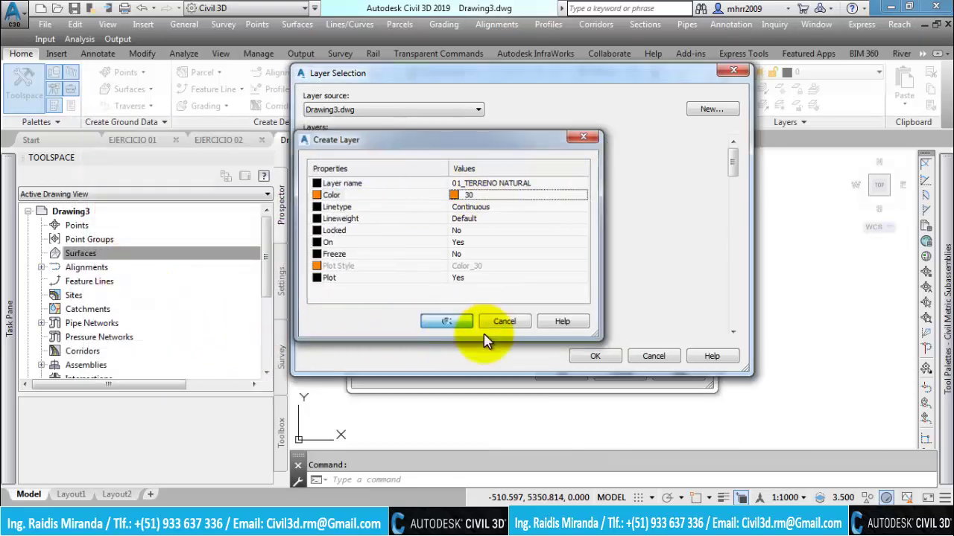
left_click(588, 356)
left_click(505, 291)
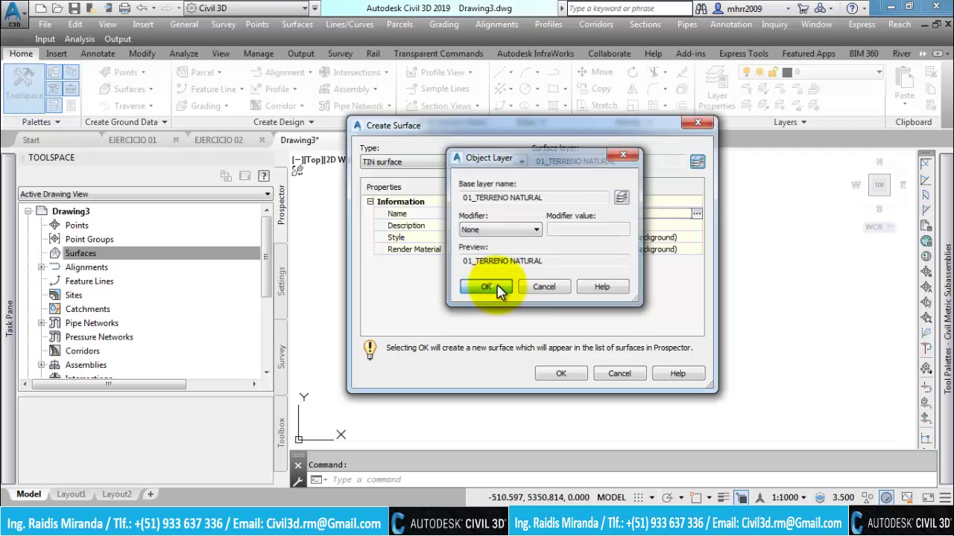
left_click(560, 374)
Save the third drawing as EJERCICIO 03.dwg in 05.EJERCICIOS and start a blank Drawing4
key("ctrl+s")
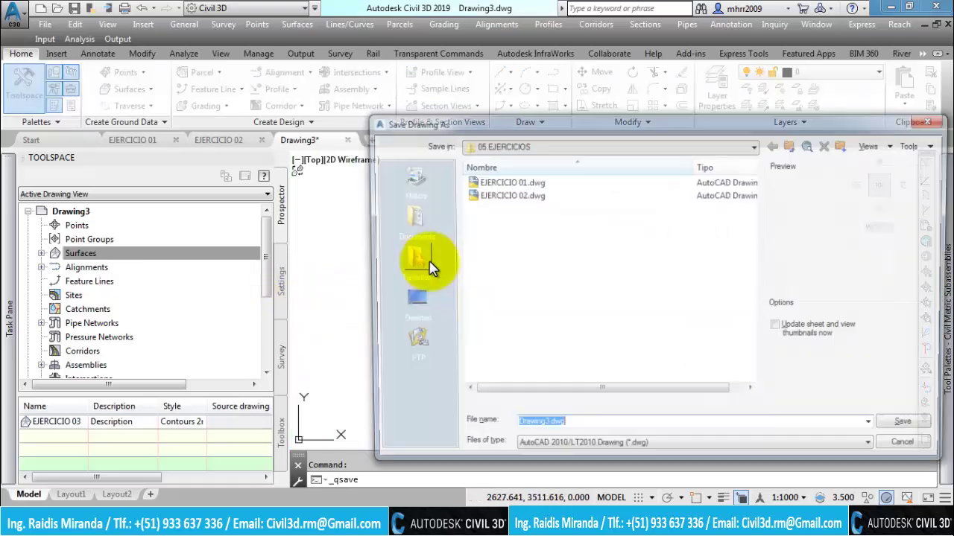
left_click(484, 195)
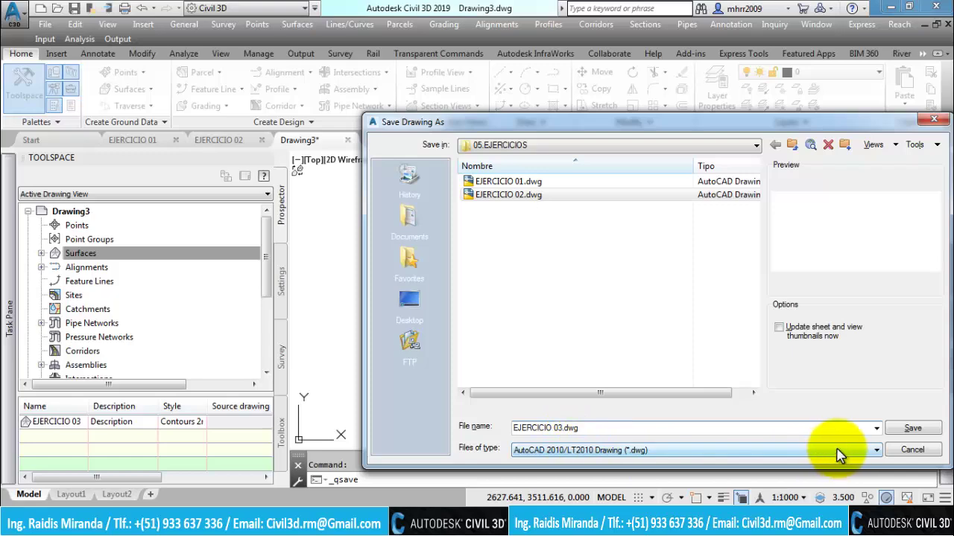
left_click(906, 428)
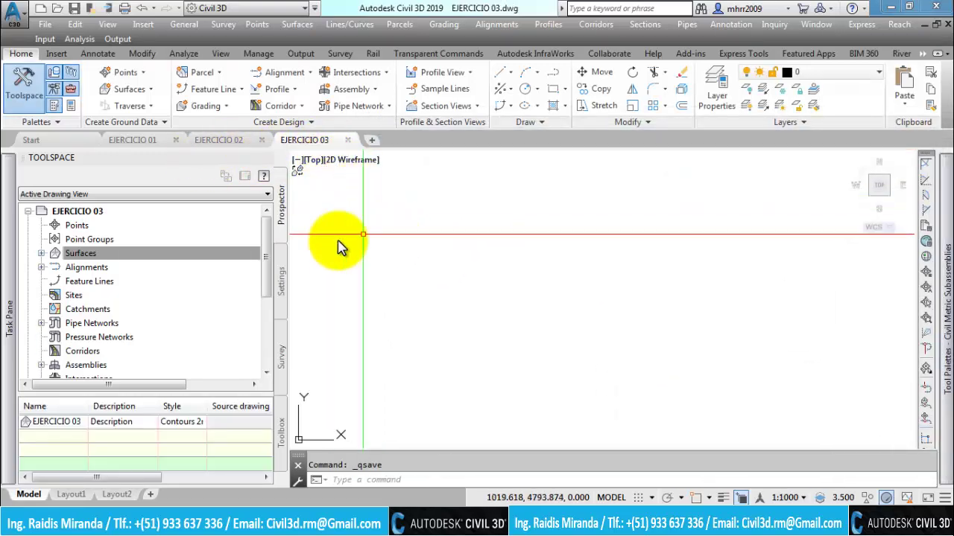
left_click(371, 141)
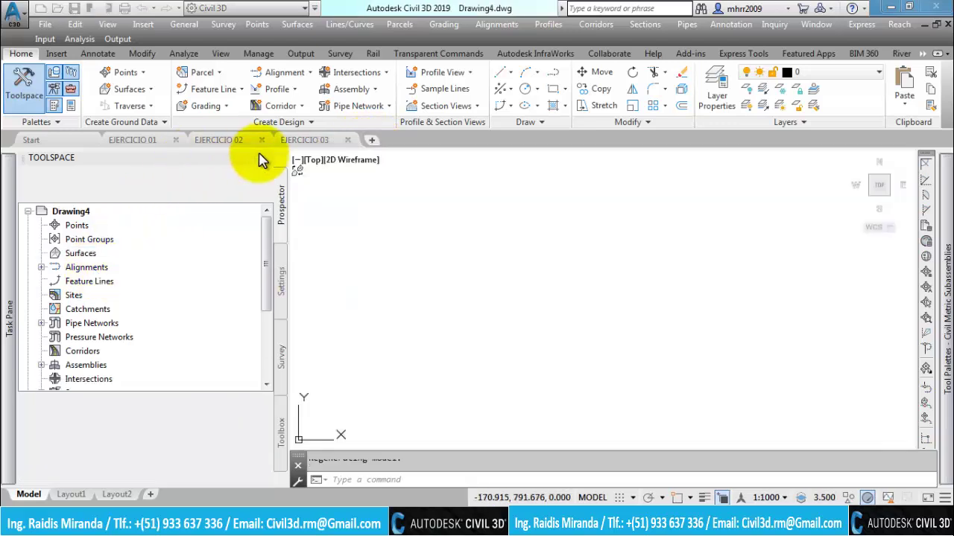
Start a new surface and create the layer 01_TERRENO NATURAL with colour 30
right_click(75, 255)
left_click(125, 264)
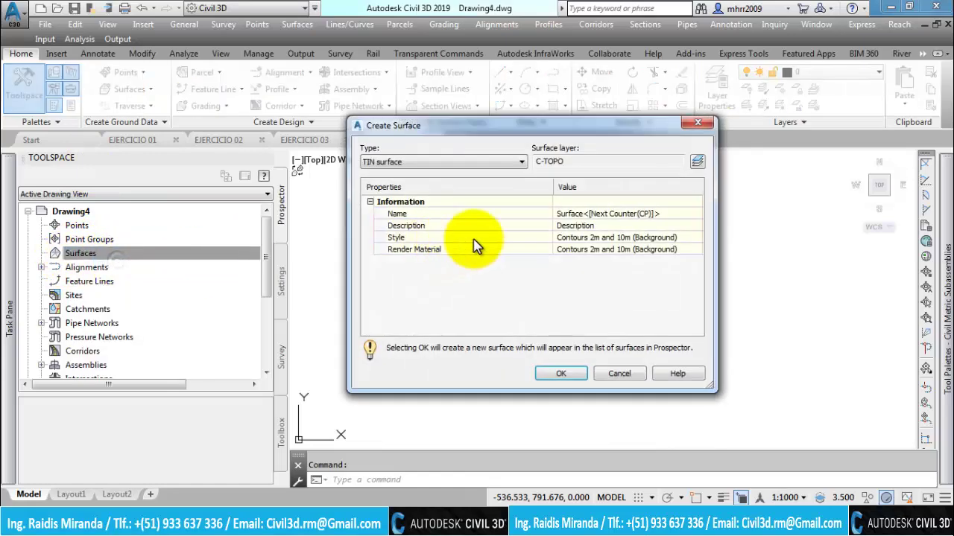
left_click(698, 161)
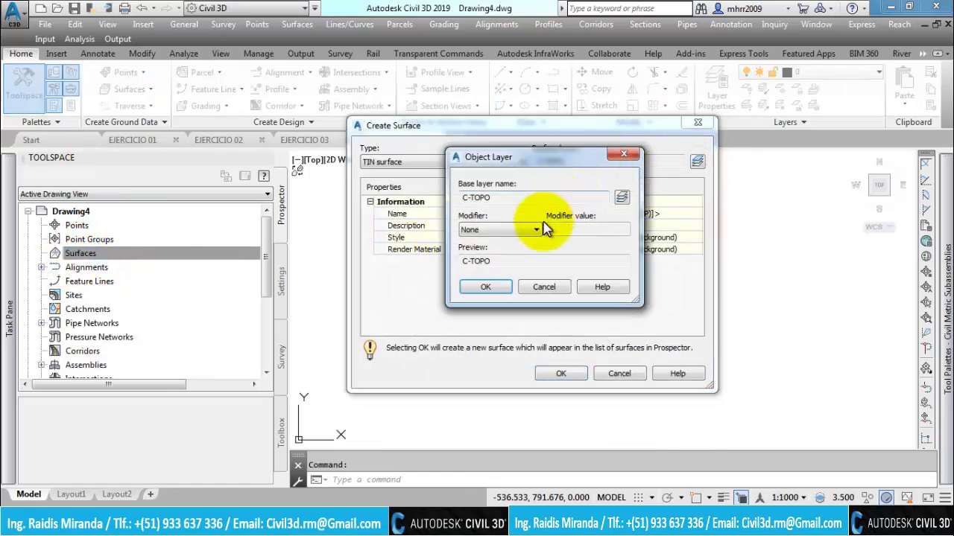
left_click(622, 198)
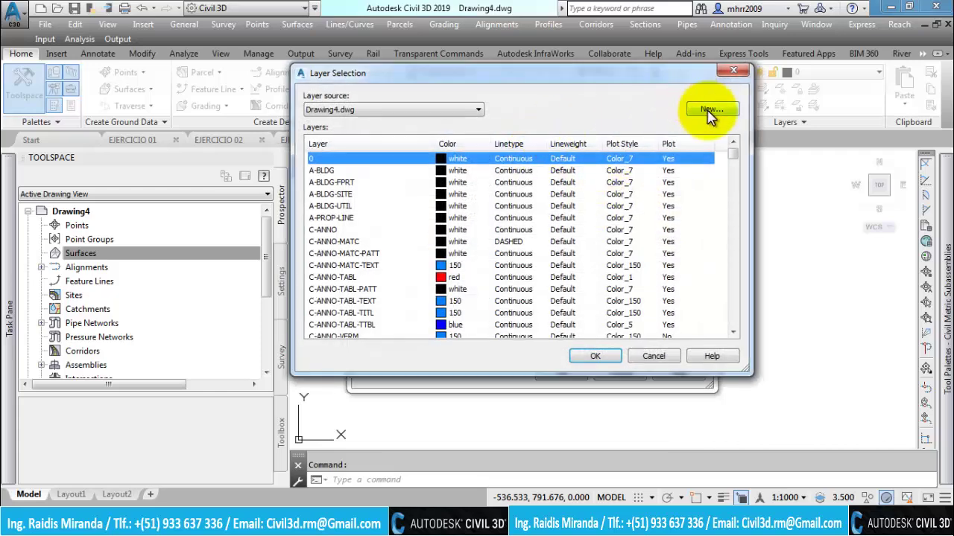
left_click(706, 110)
type("01_TERRENO NATURAL")
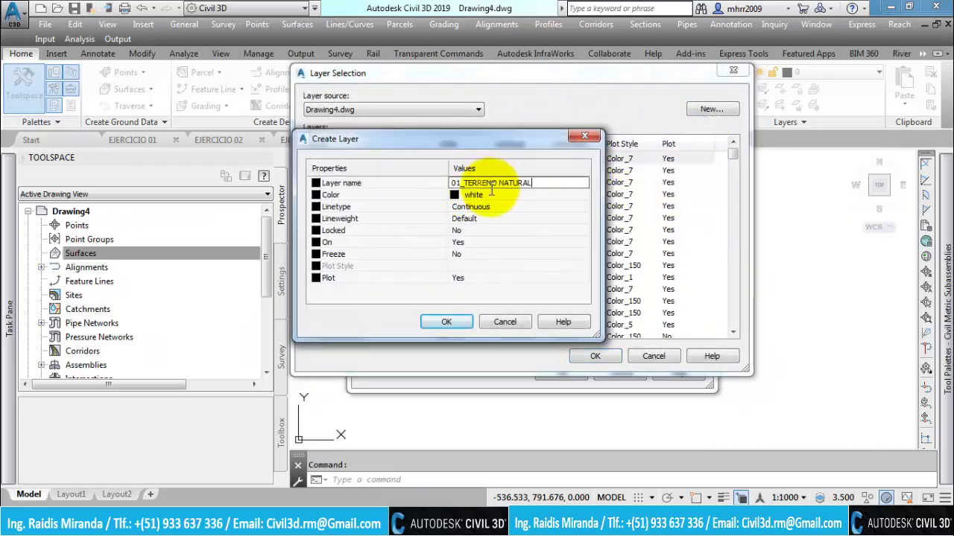
left_click(491, 195)
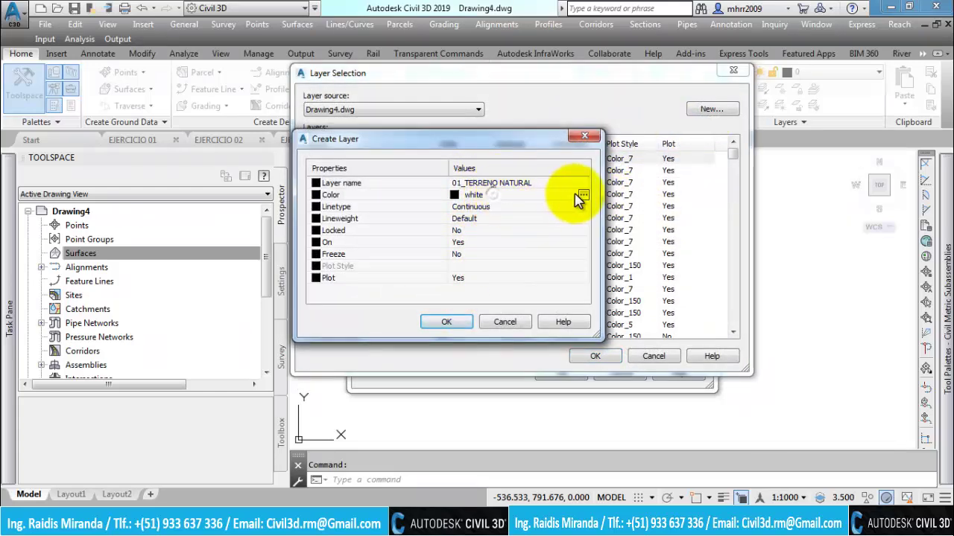
left_click(581, 195)
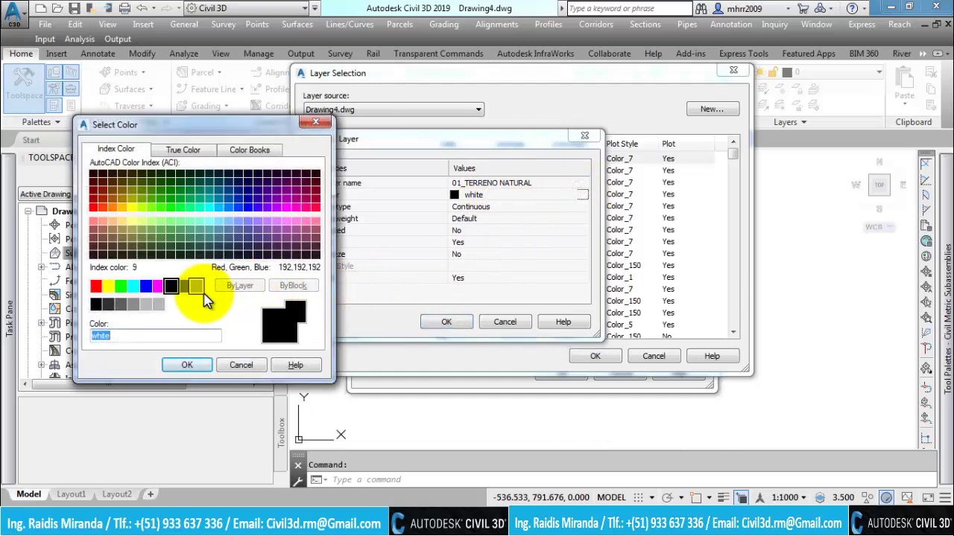
type("30")
key("Return")
left_click(447, 322)
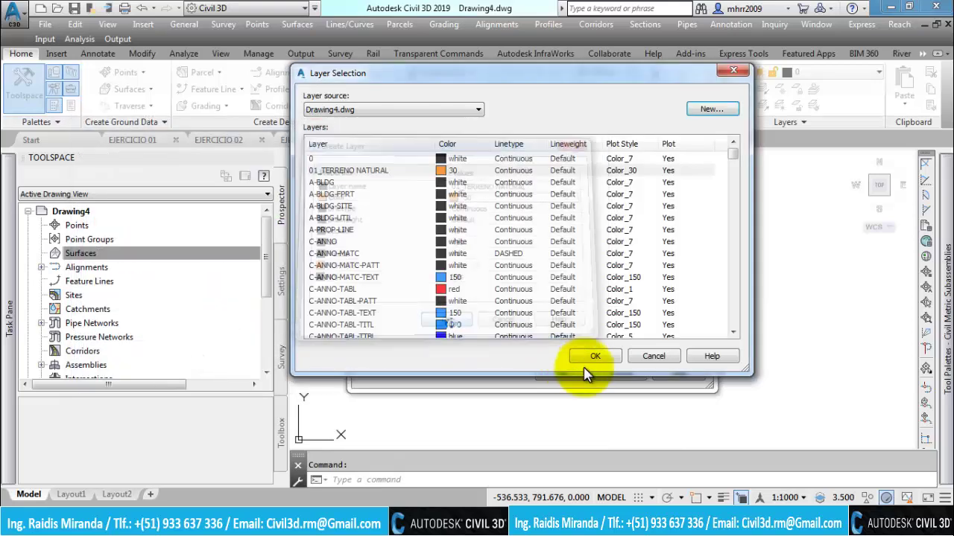
Assign layer 01_TERRENO NATURAL and create the TIN surface EJERCICIO 04
left_click(595, 356)
left_click(487, 287)
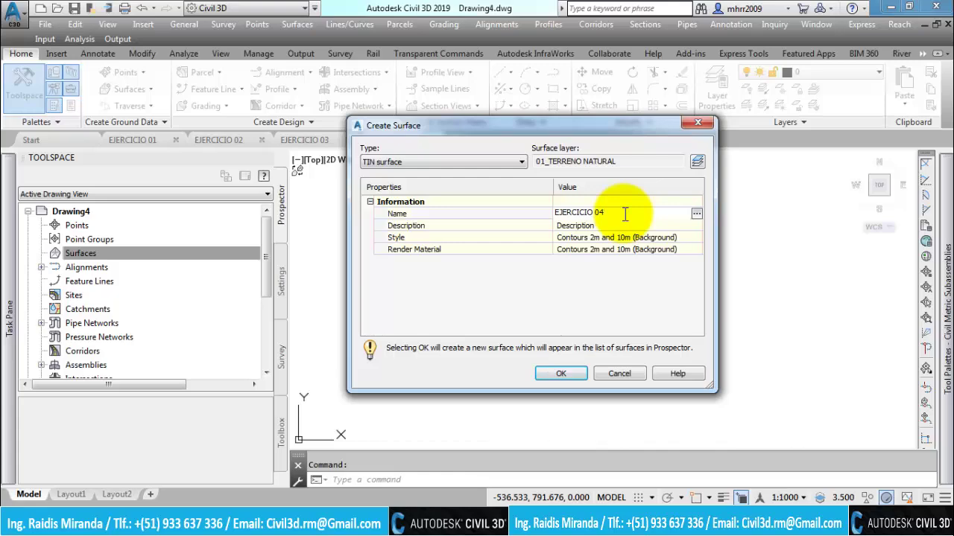
left_click(560, 373)
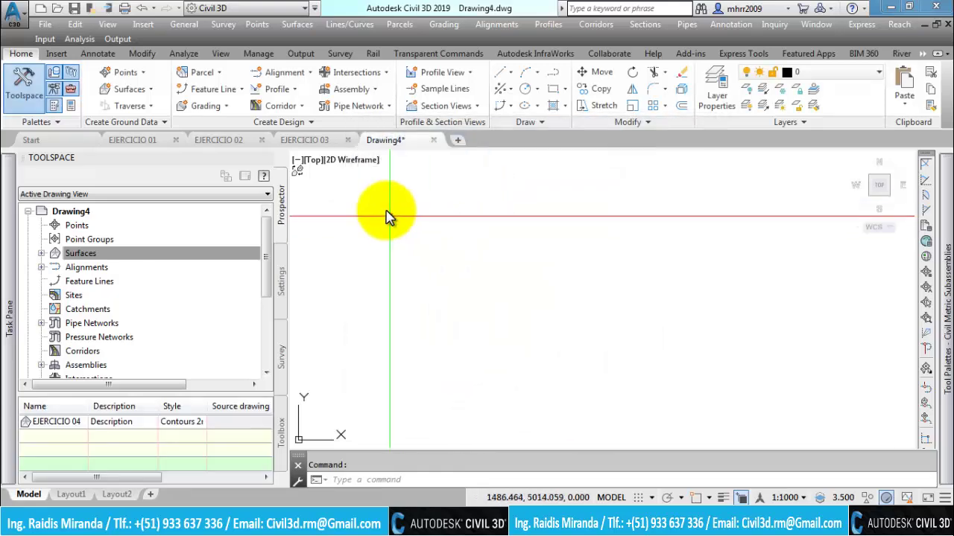
Save the drawing as EJERCICIO 04.dwg in 05.EJERCICIOS and start a new blank drawing
key("ctrl+s")
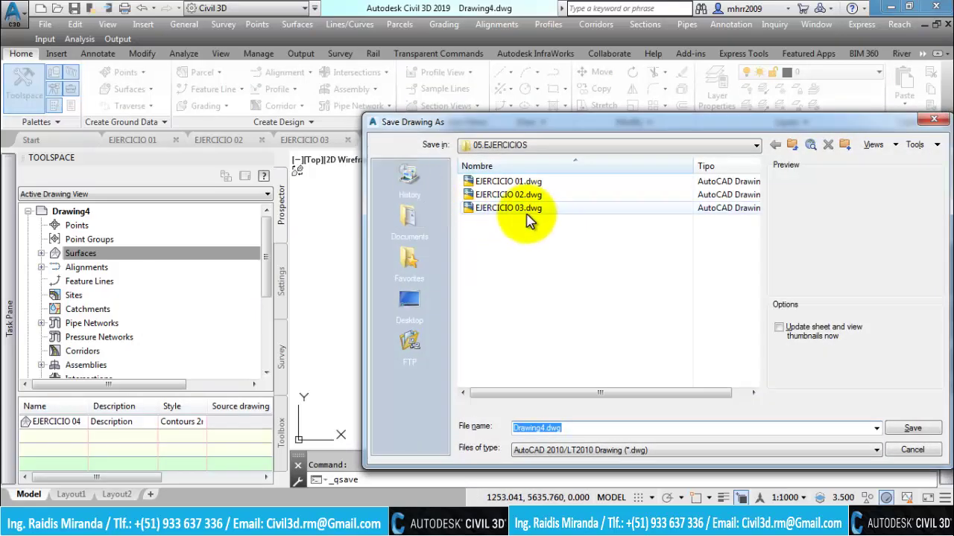
left_click(525, 211)
left_click(563, 430)
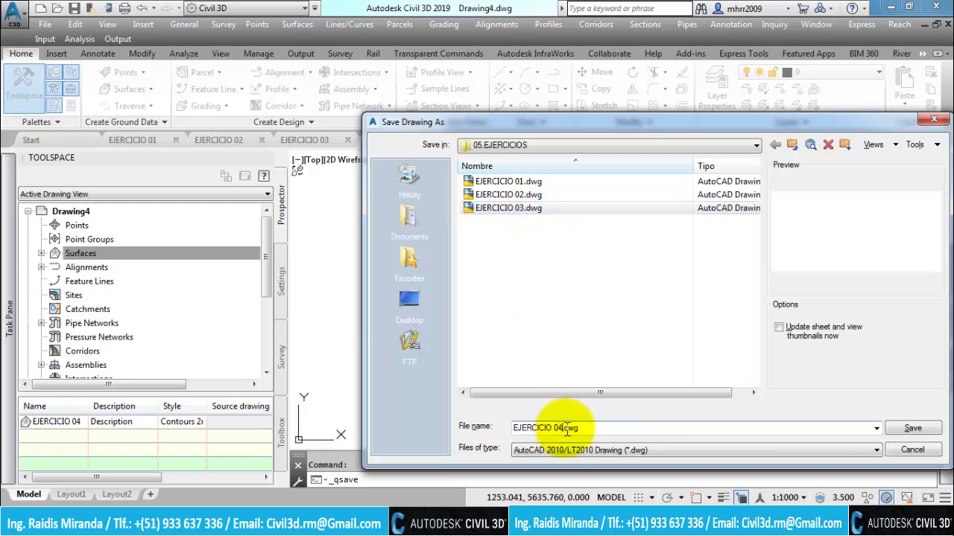
left_click(910, 428)
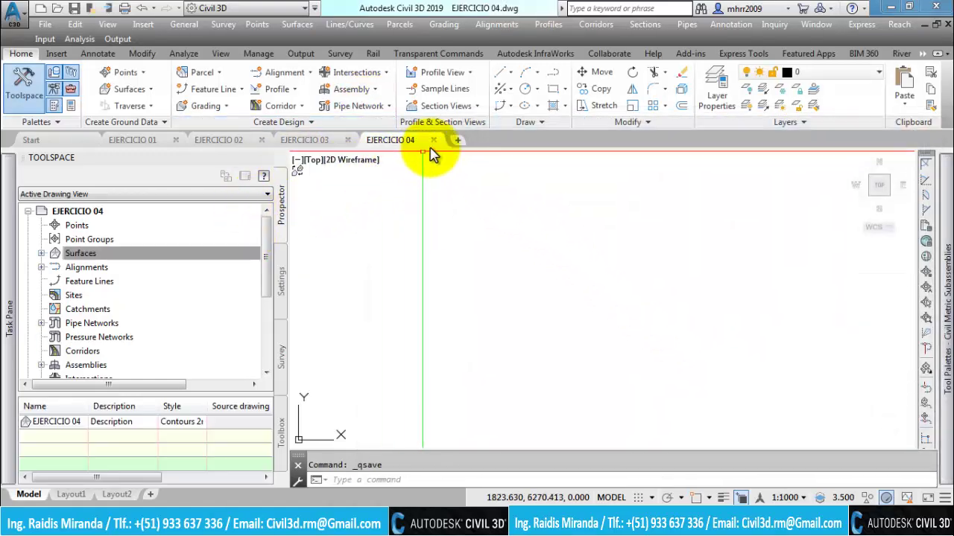
left_click(457, 142)
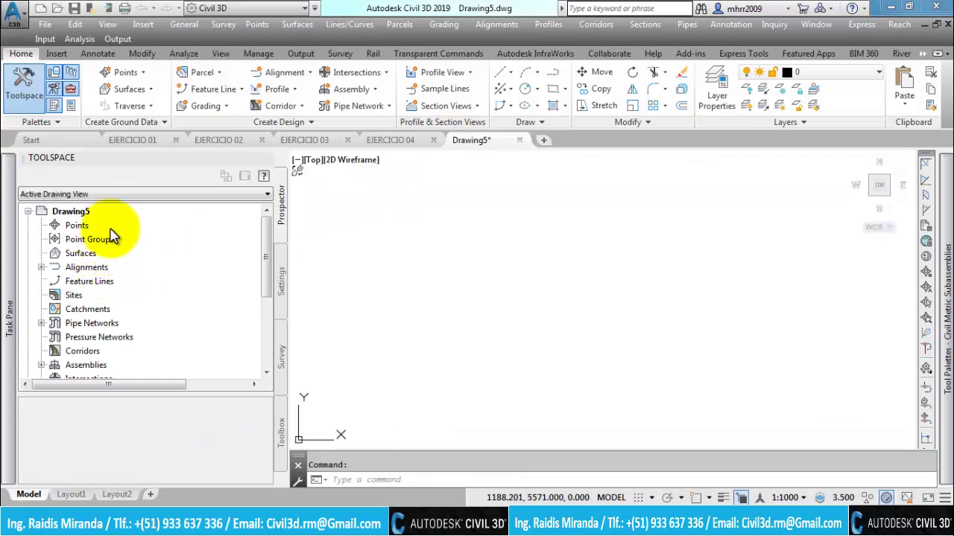
Start a new surface and create the layer 01_TERRENO NATURAL with colour 30
right_click(82, 255)
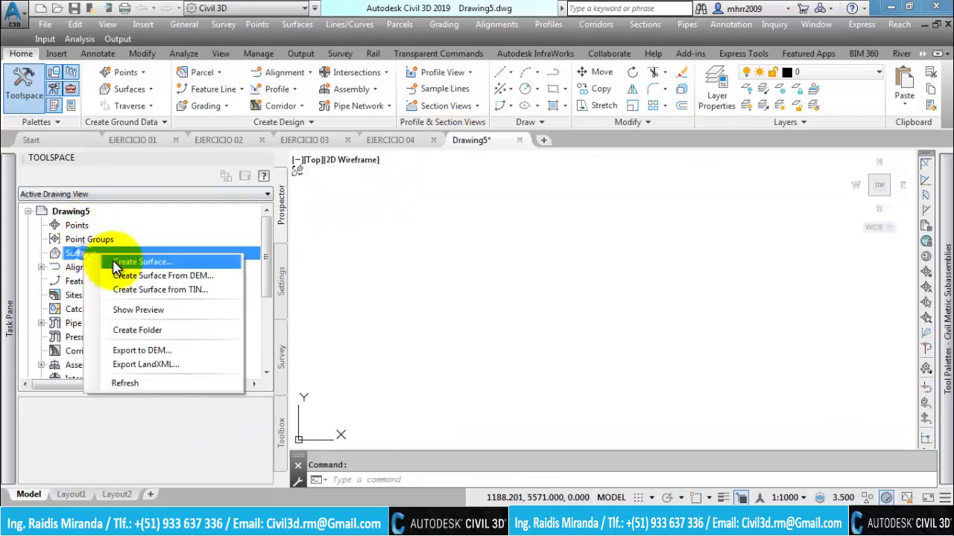
left_click(141, 262)
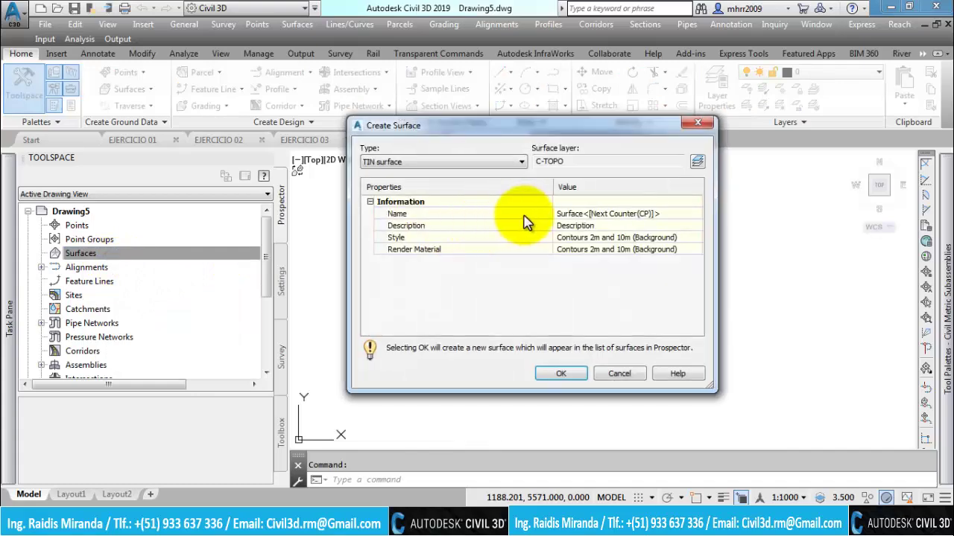
left_click(699, 163)
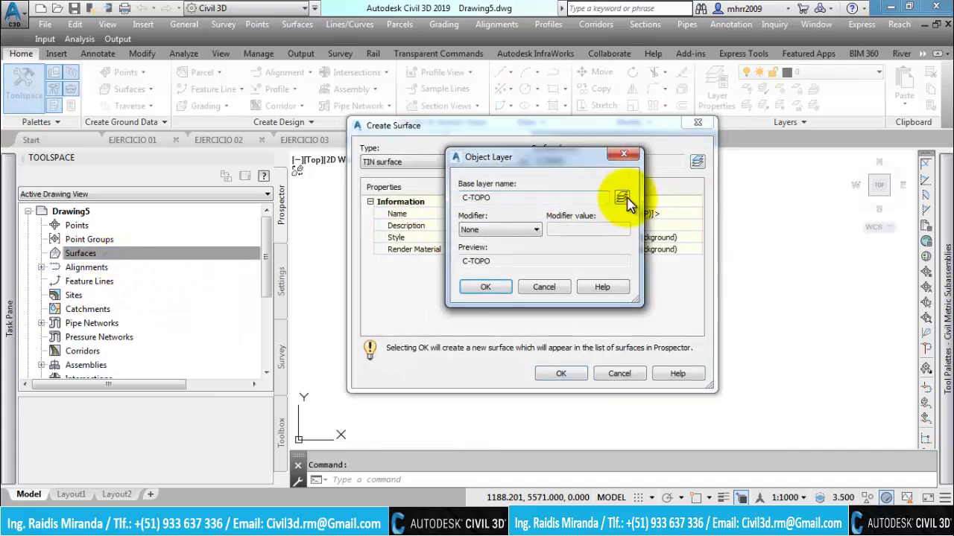
left_click(618, 196)
left_click(712, 109)
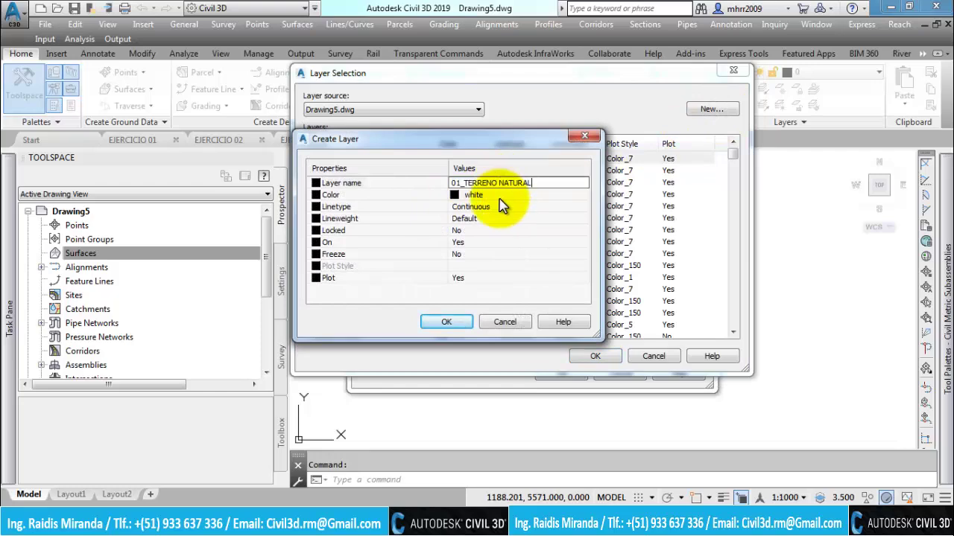
left_click(504, 196)
left_click(584, 195)
type("30")
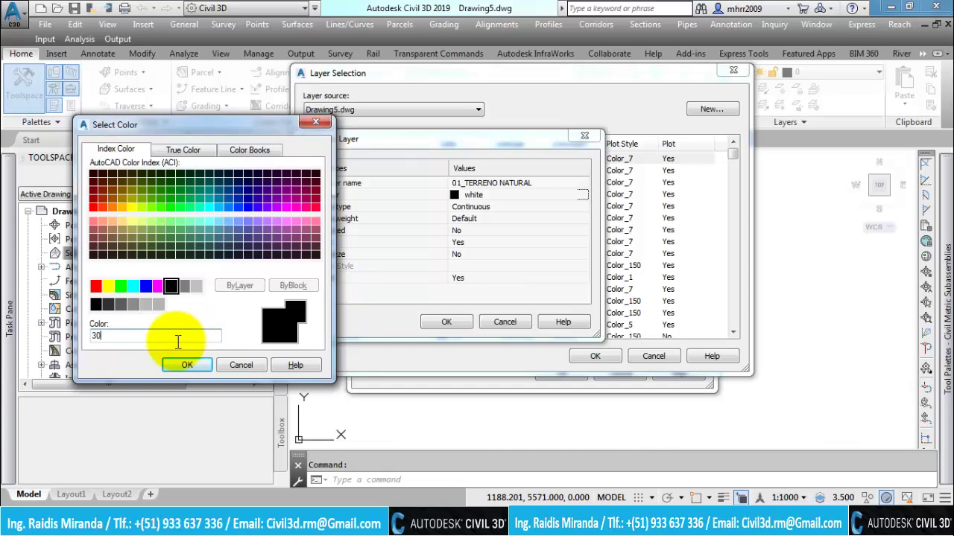
left_click(187, 365)
left_click(443, 324)
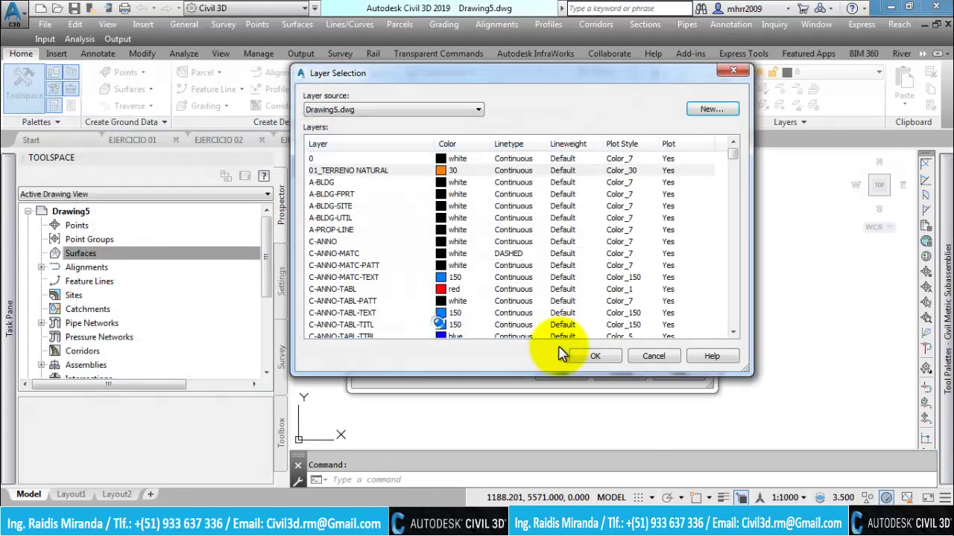
Put the surface on 01_TERRENO NATURAL, name it EJERCICIO 05, and create it
left_click(589, 356)
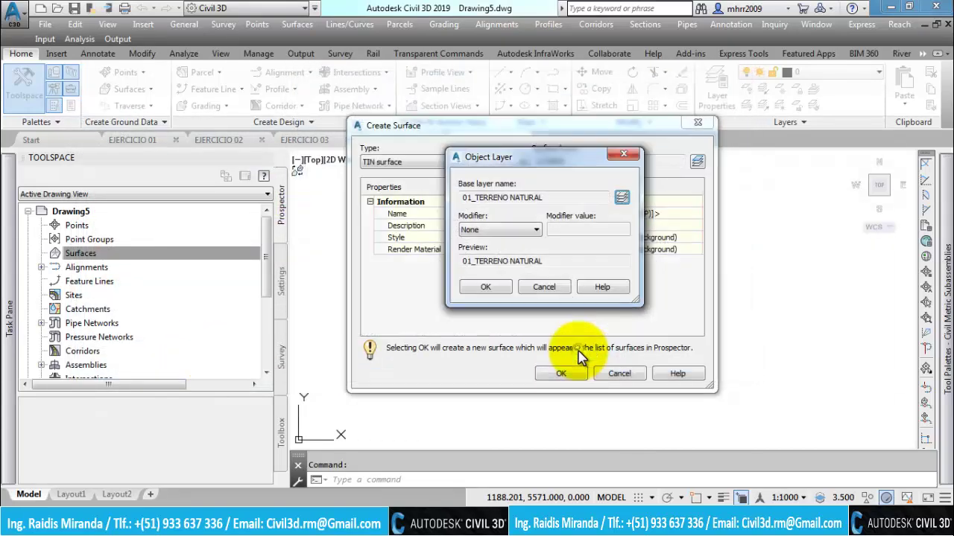
left_click(490, 286)
left_click(657, 217)
type("EJERCICIOS")
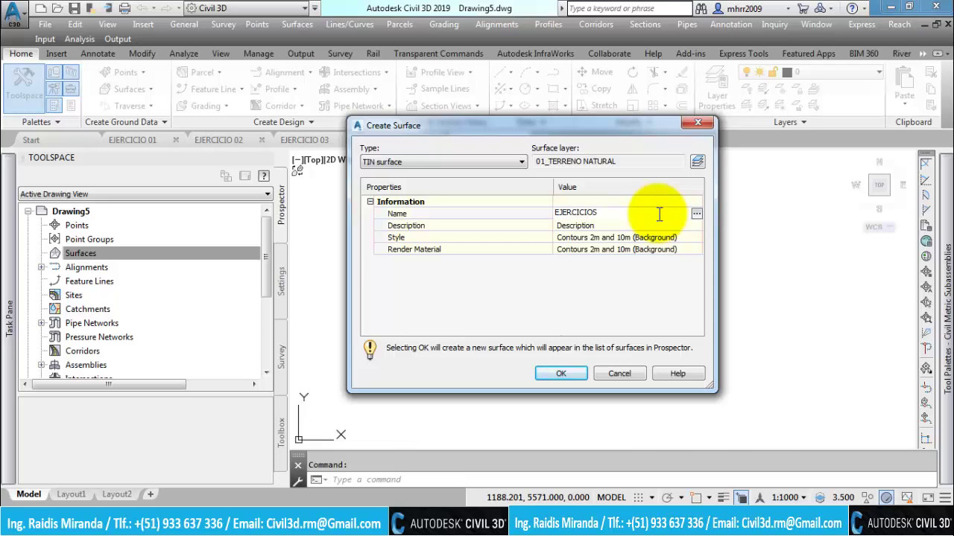
left_click_drag(506, 133, 665, 165)
type("05")
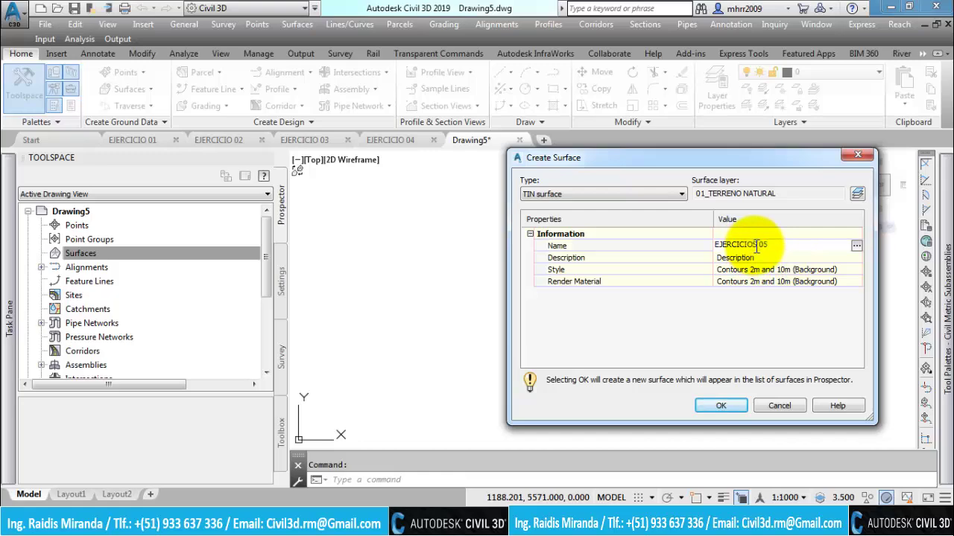
key("BackSpace")
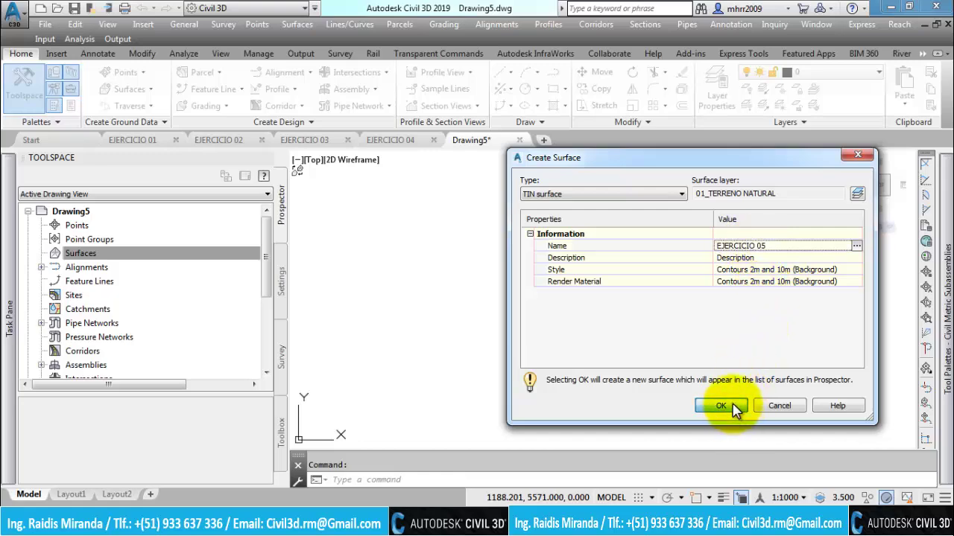
left_click(721, 406)
left_click(41, 253)
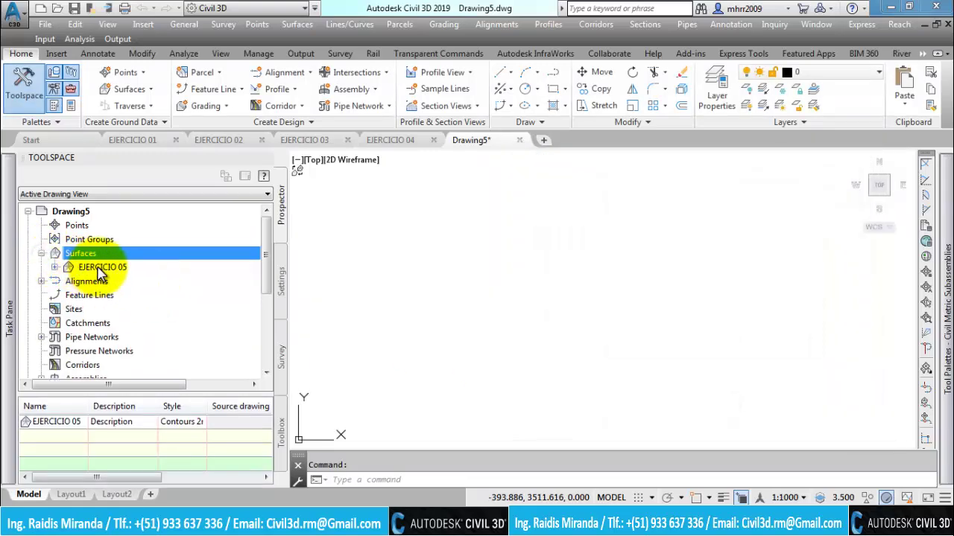
Save the drawing as EJERCICIO 05.dwg, editing the EJERCICIO 04 name
key("ctrl+s")
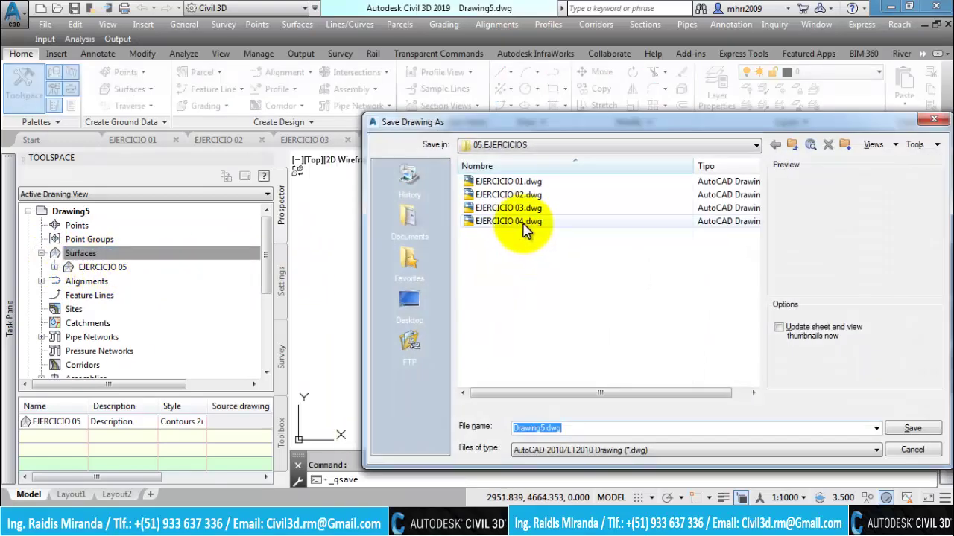
left_click(524, 224)
double_click(563, 428)
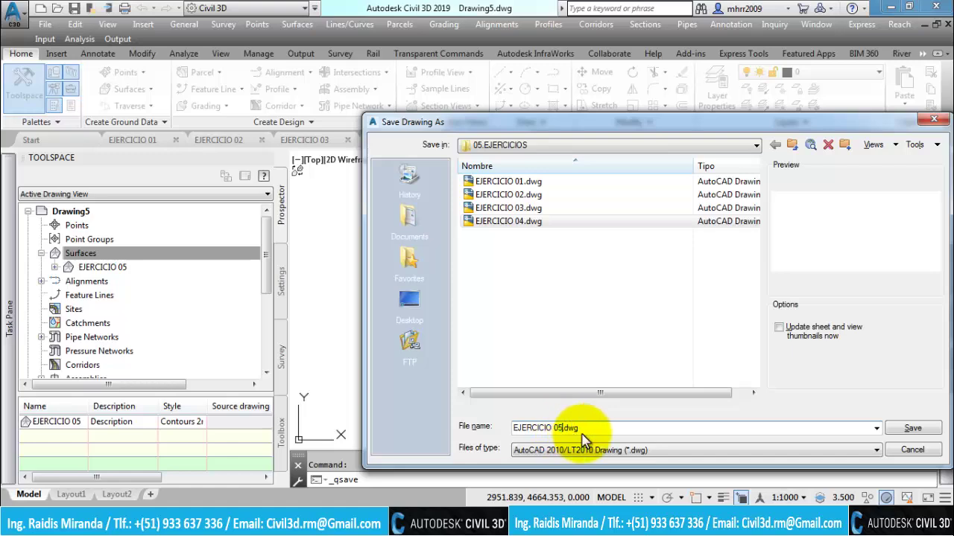
left_click(912, 432)
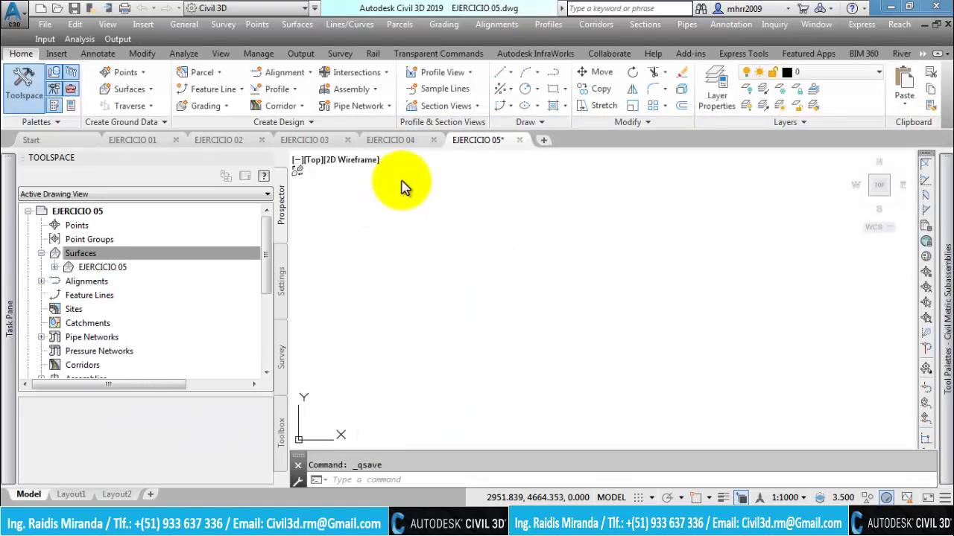
In a new drawing, start a surface and create layer 01_TERRENO NATURAL with colour 30
left_click(545, 143)
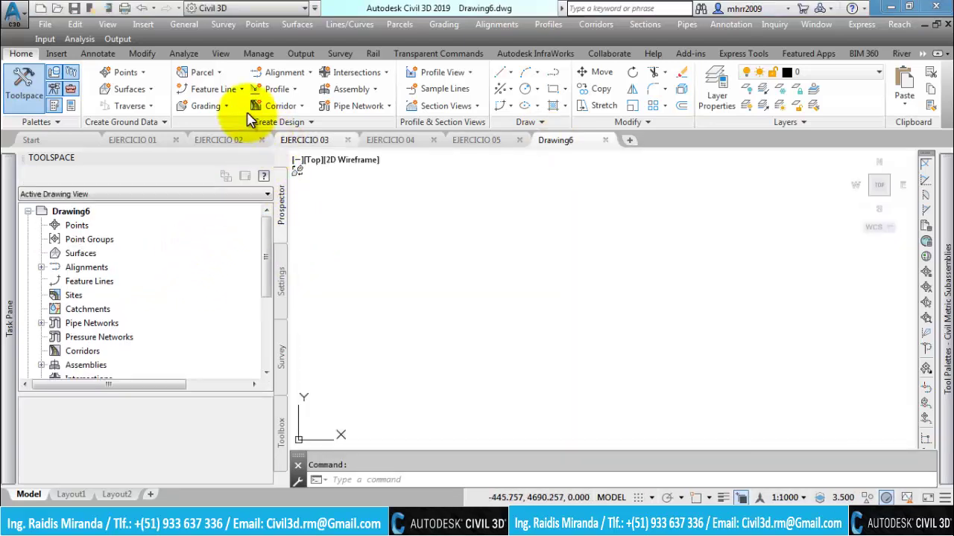
right_click(128, 257)
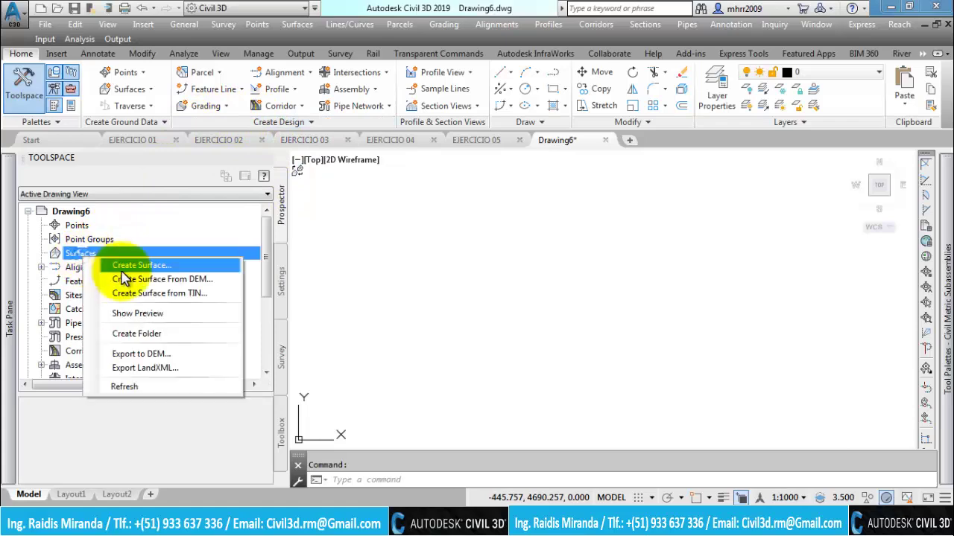
left_click(137, 265)
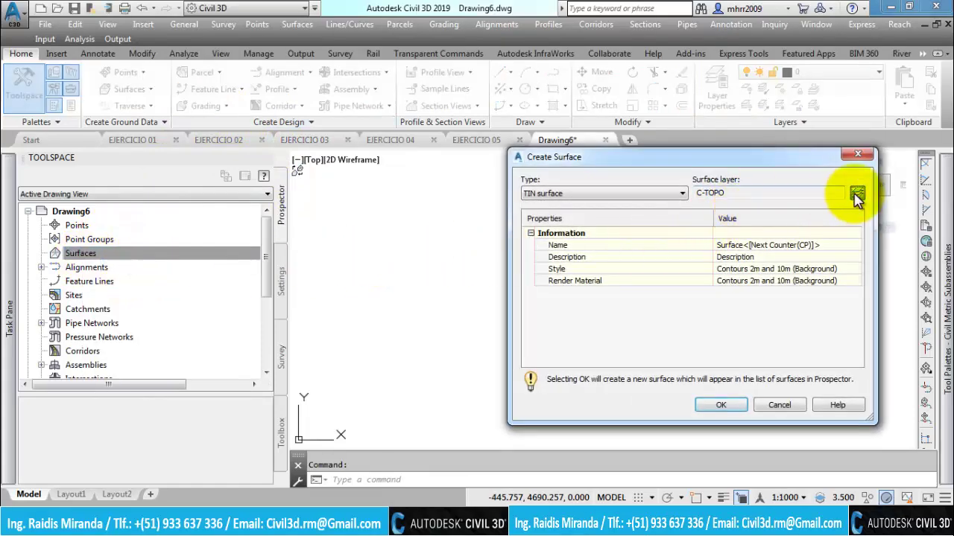
left_click(857, 193)
left_click(622, 199)
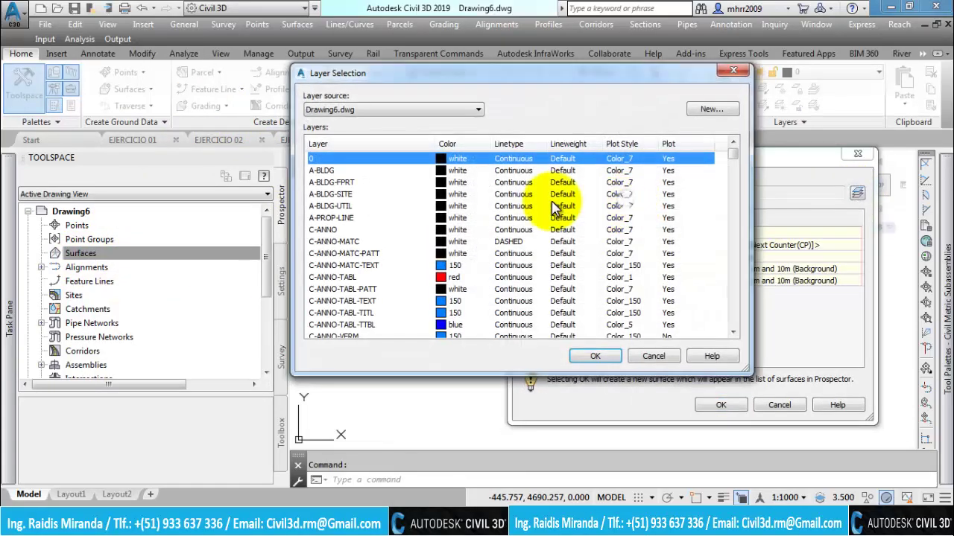
left_click(711, 112)
type("01_TERRENO NATURAL")
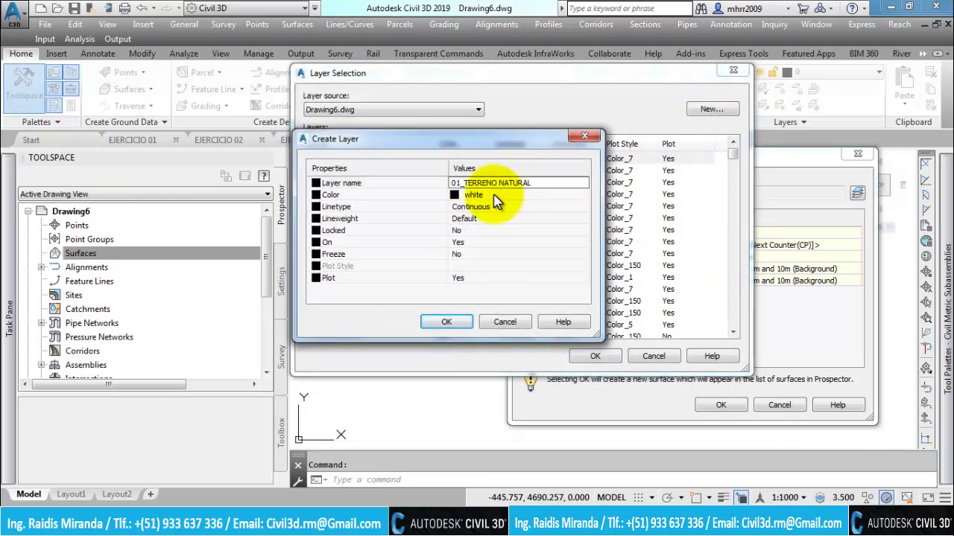
left_click(584, 194)
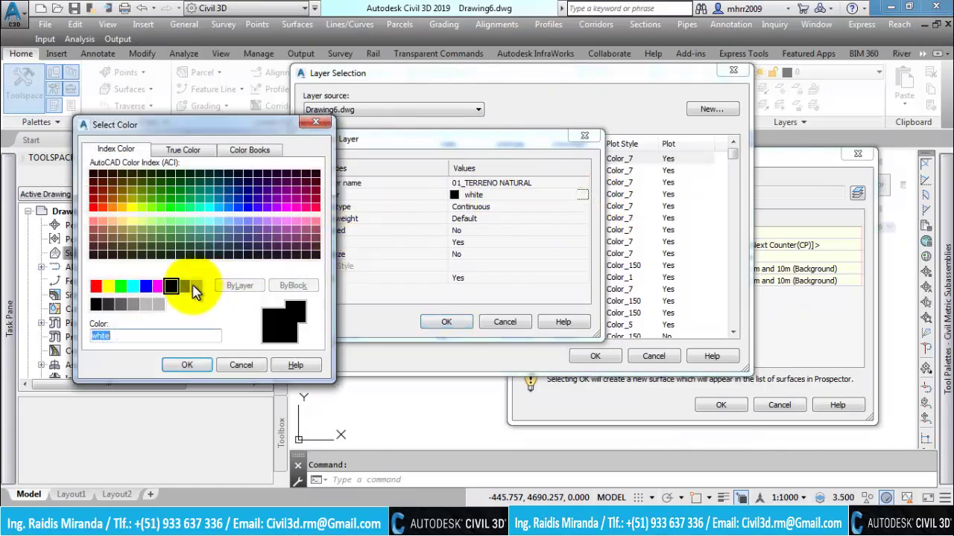
type("30")
key("Return")
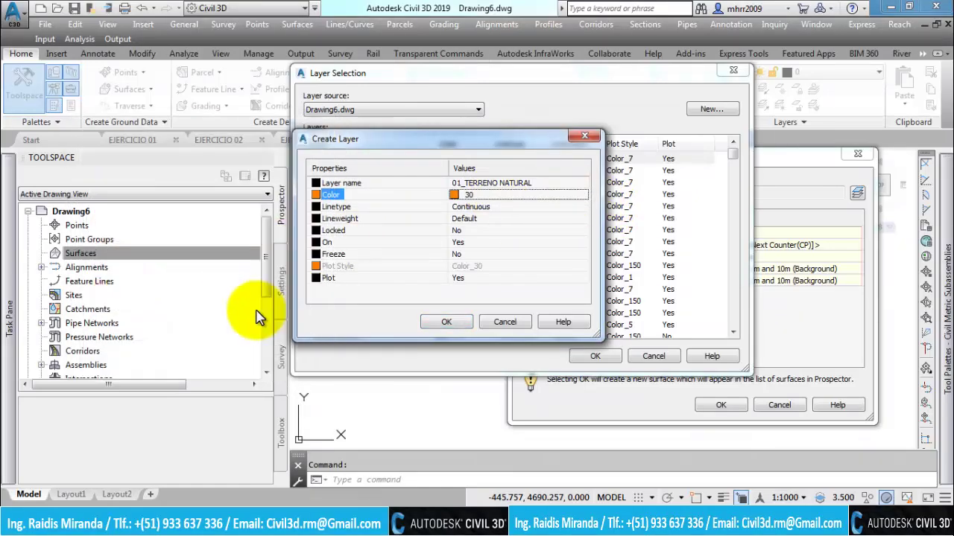
left_click(447, 322)
Put the surface on 01_TERRENO NATURAL and enter the name EJERCICIO 06
left_click(618, 358)
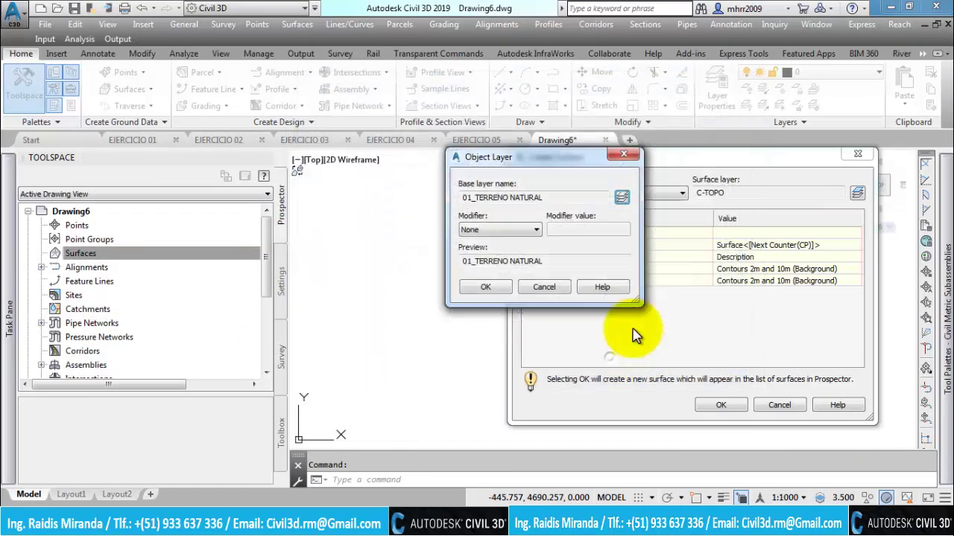
left_click(496, 286)
left_click(788, 245)
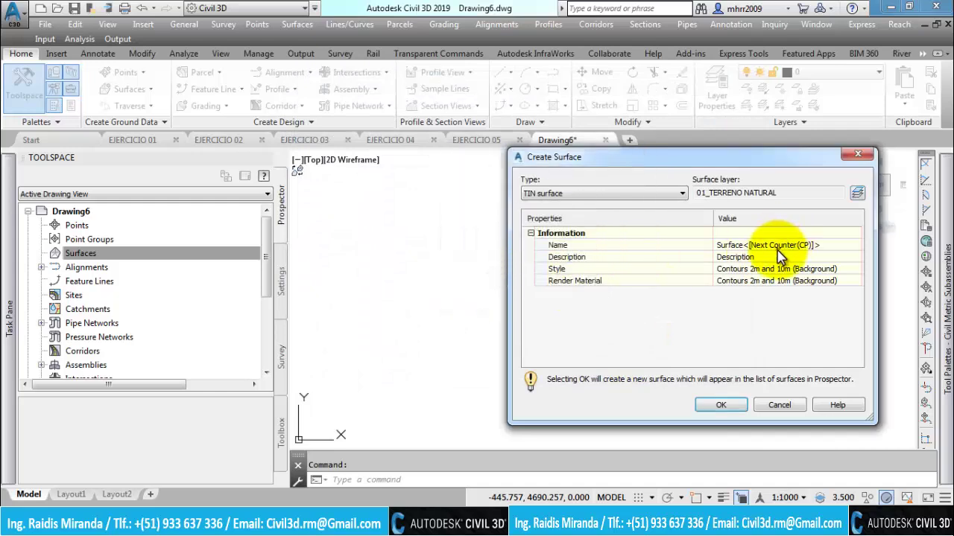
type("T")
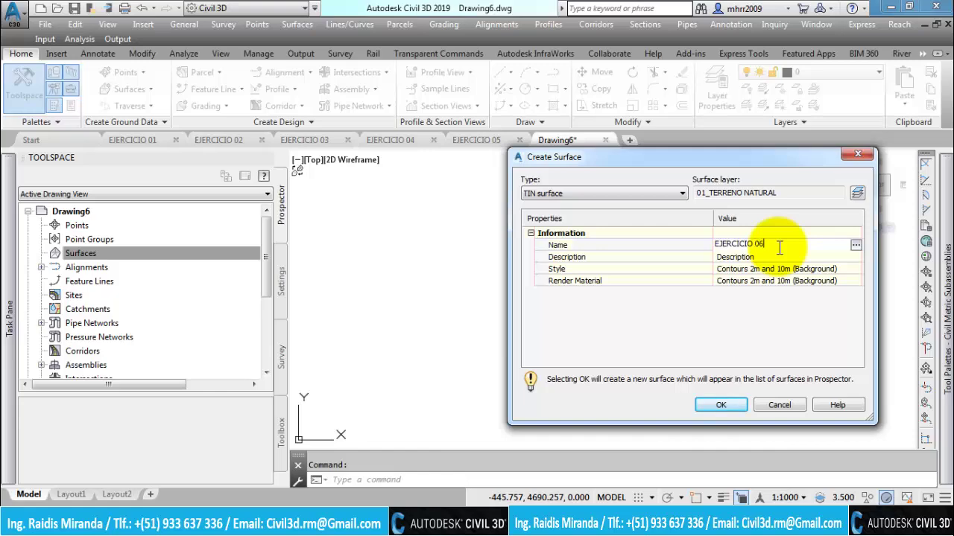
Create surface EJERCICIO 06, save as EJERCICIO 06.dwg, and return to the Creación de Superficies slide
left_click(730, 404)
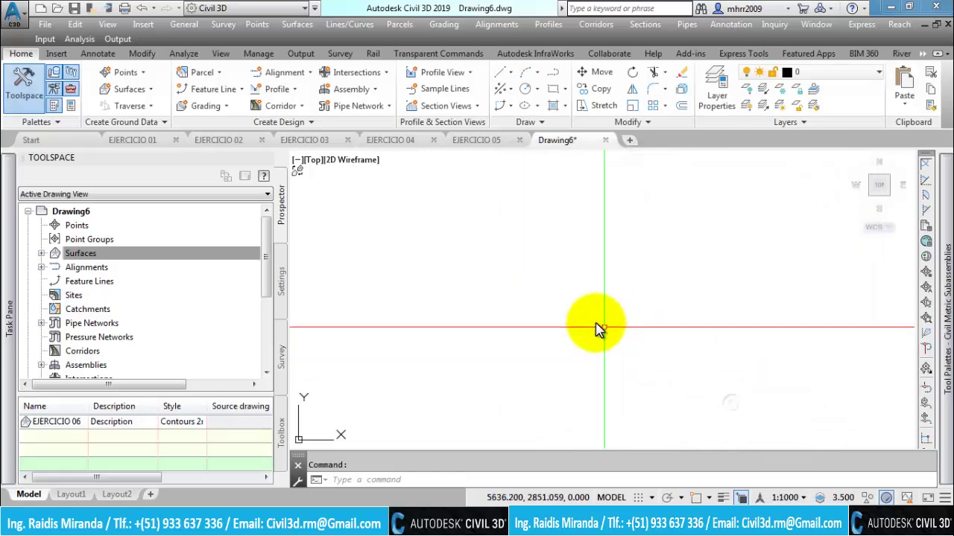
key("ctrl+s")
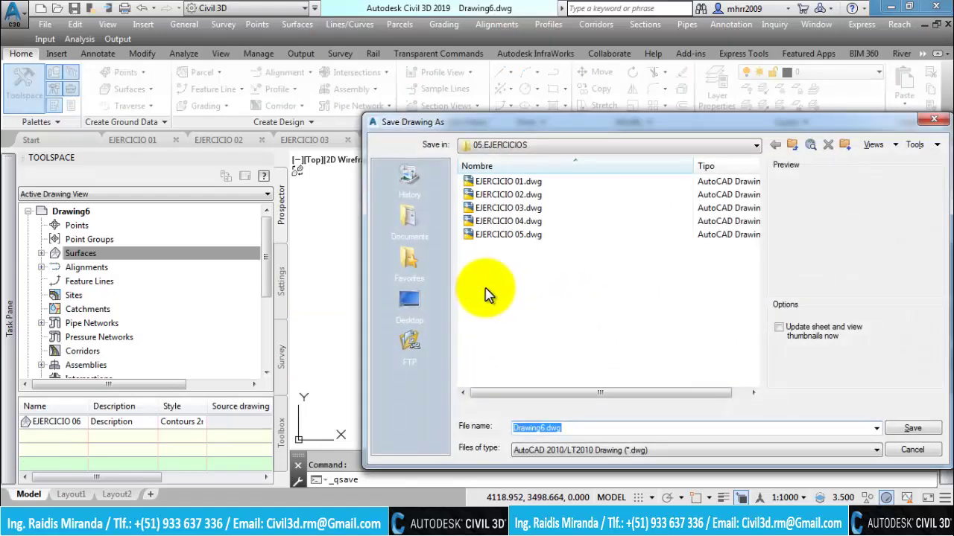
left_click(507, 234)
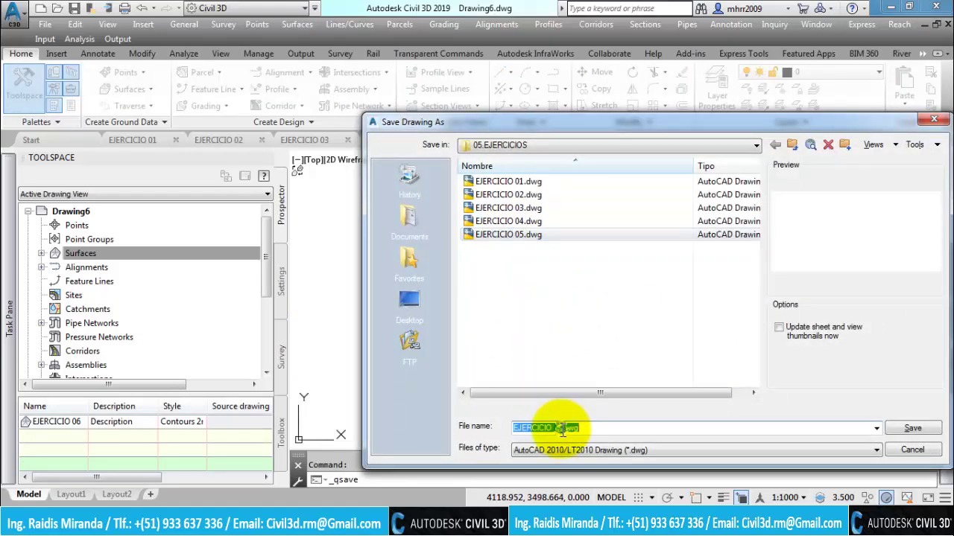
type("06")
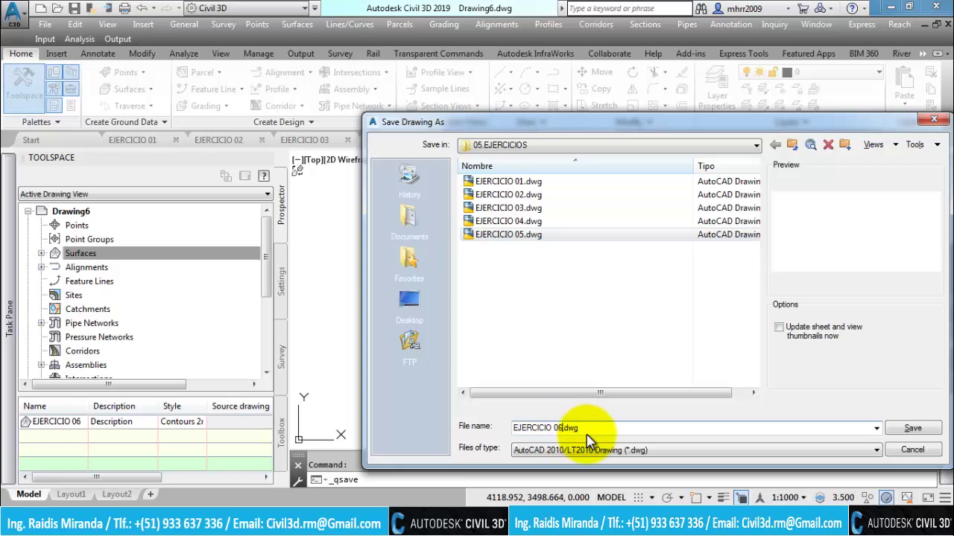
left_click(915, 430)
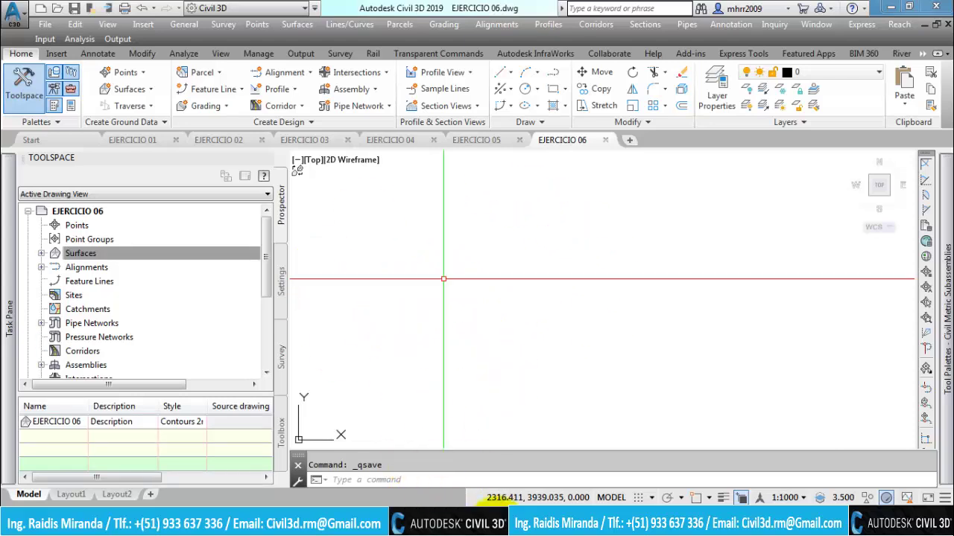
mouse_move(469, 514)
left_click(462, 418)
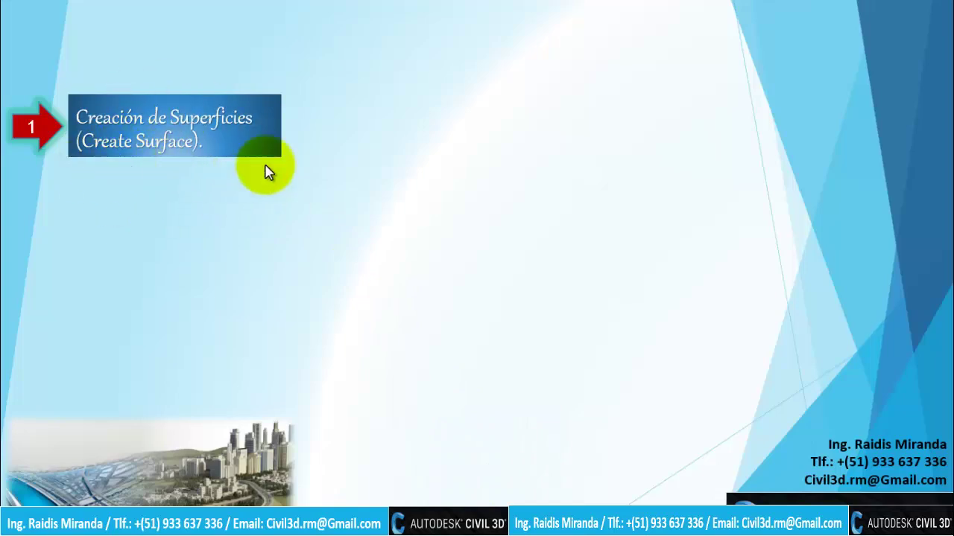
Switch from the PowerPoint slide back to Civil 3D's EJERCICIO 06.dwg window
key("alt+Tab")
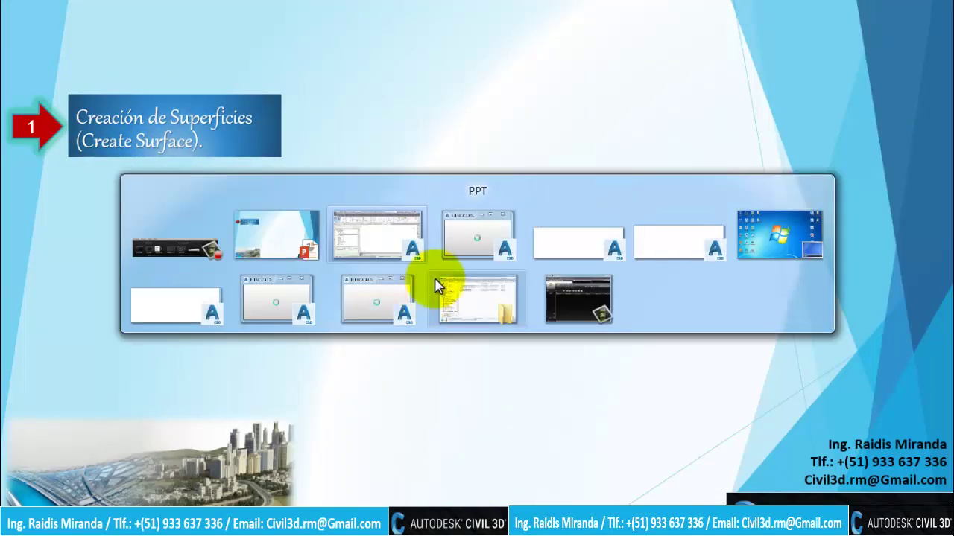
left_click(368, 239)
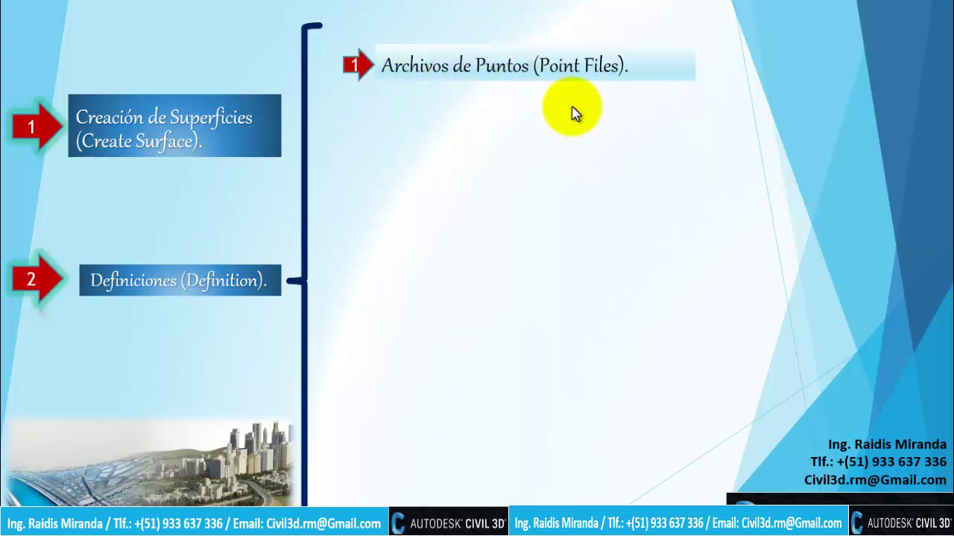
key("alt+Tab")
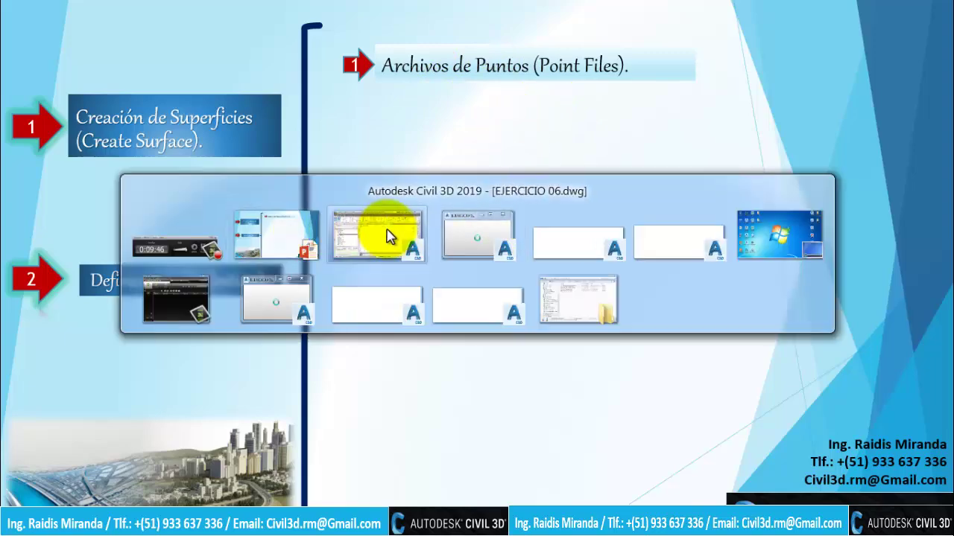
left_click(387, 234)
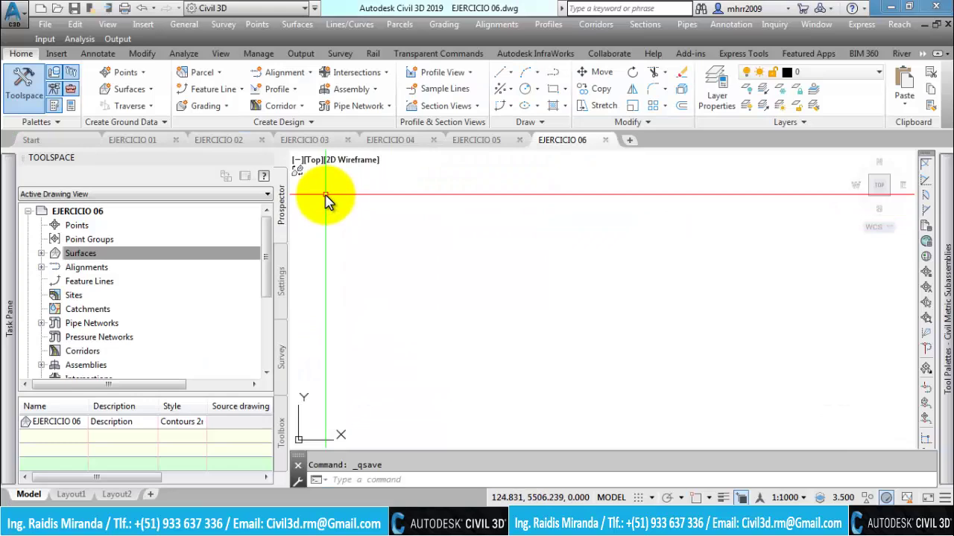
Open EJERCICIO 01 and expand Surfaces > EJERCICIO 01 > Definition in an enlarged Prospector tree
left_click(151, 146)
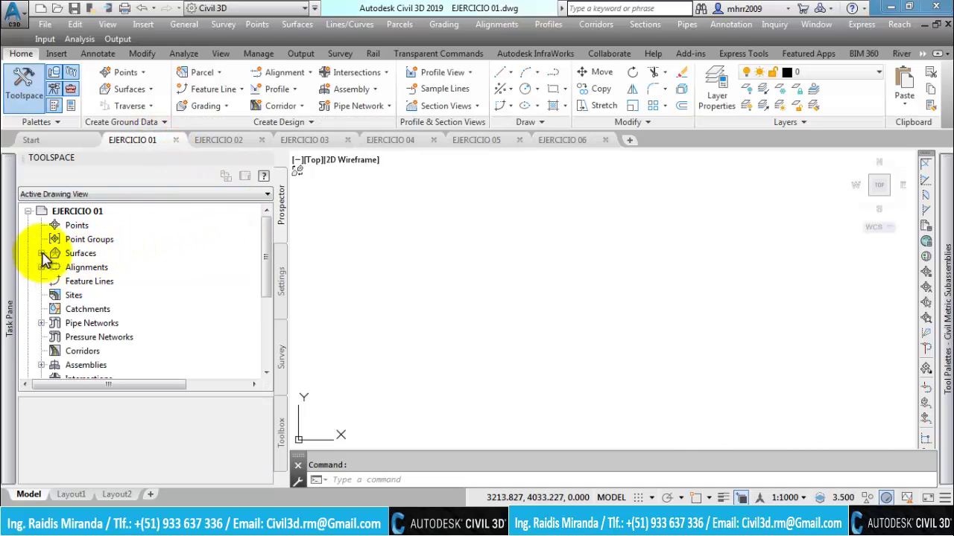
left_click(41, 253)
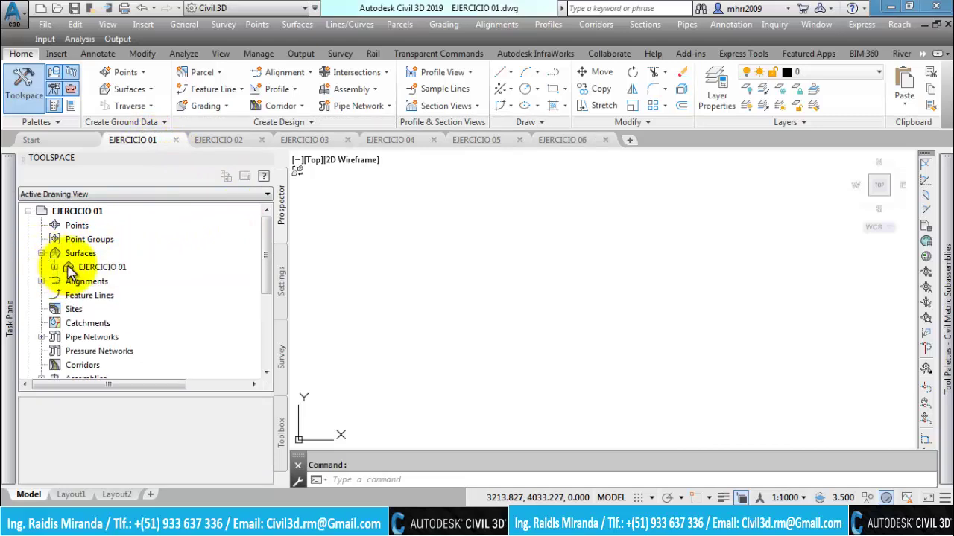
left_click(55, 267)
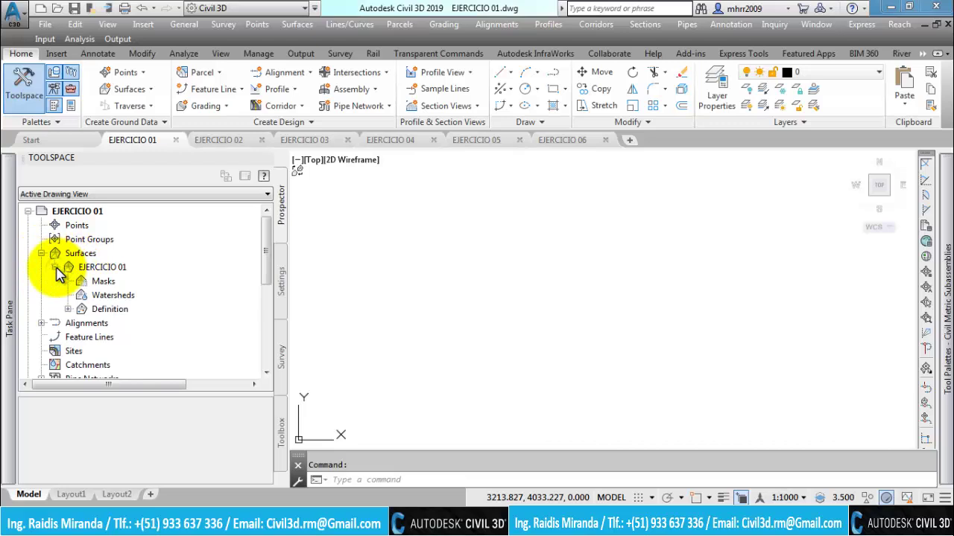
left_click(68, 309)
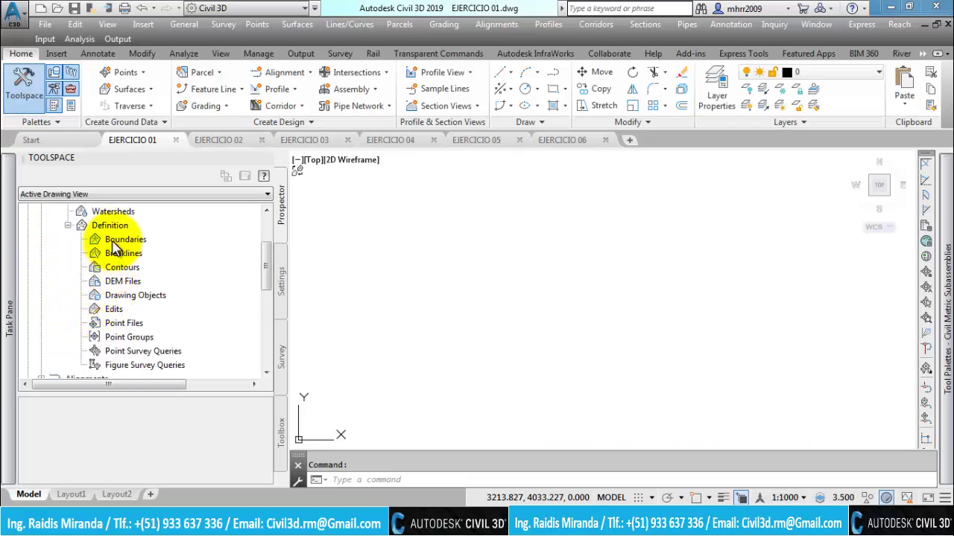
left_click_drag(180, 393, 180, 432)
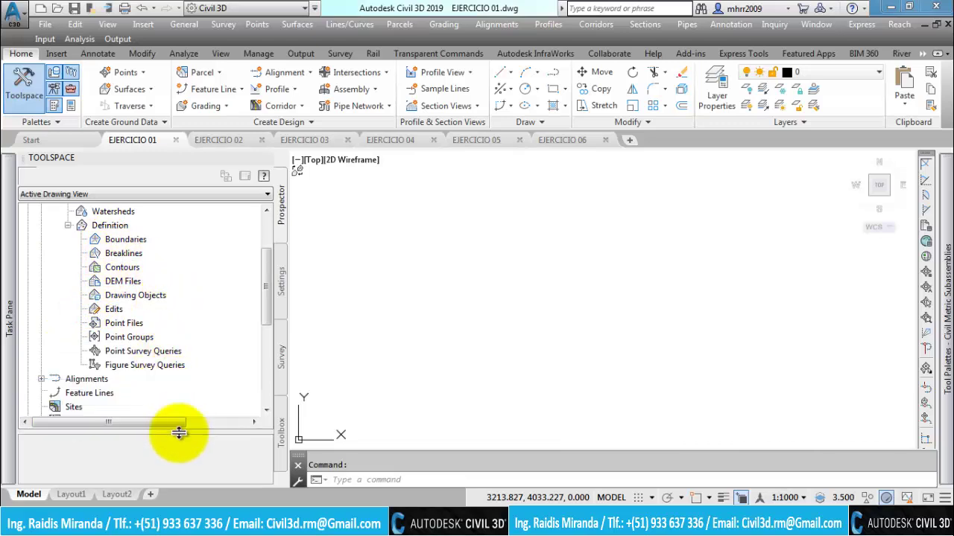
left_click(136, 295)
Go through Boundaries, Contours, DEM Files, Drawing Objects and Edits, ending on Point Files
left_click(127, 241)
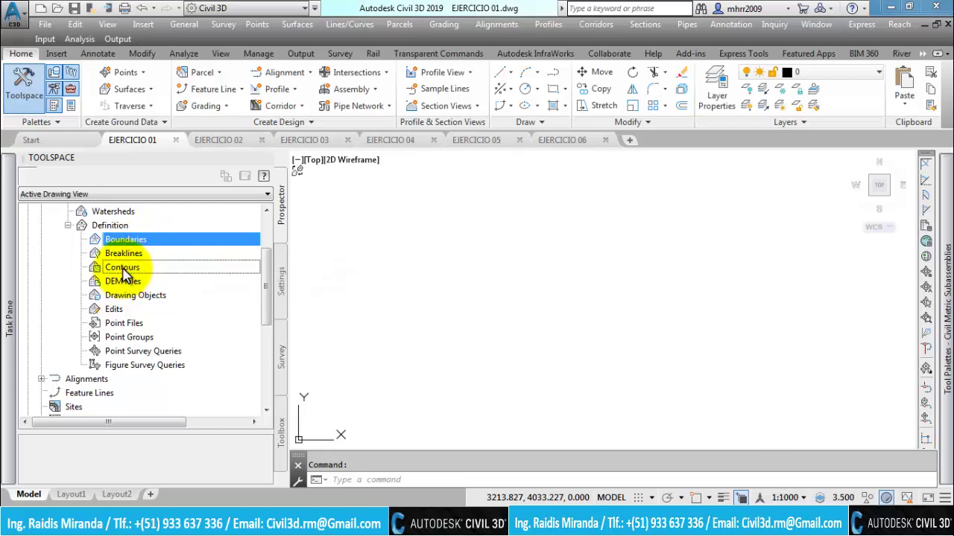
left_click(123, 269)
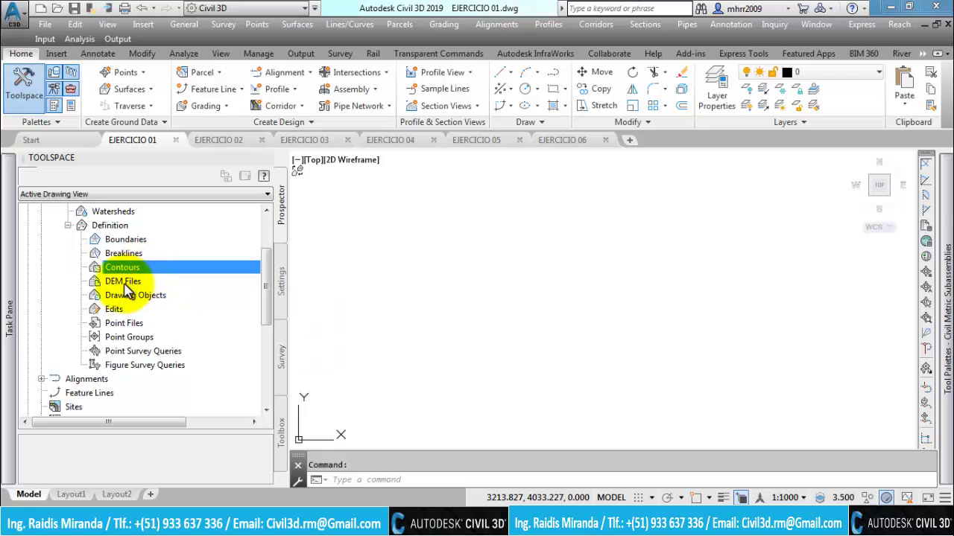
left_click(128, 284)
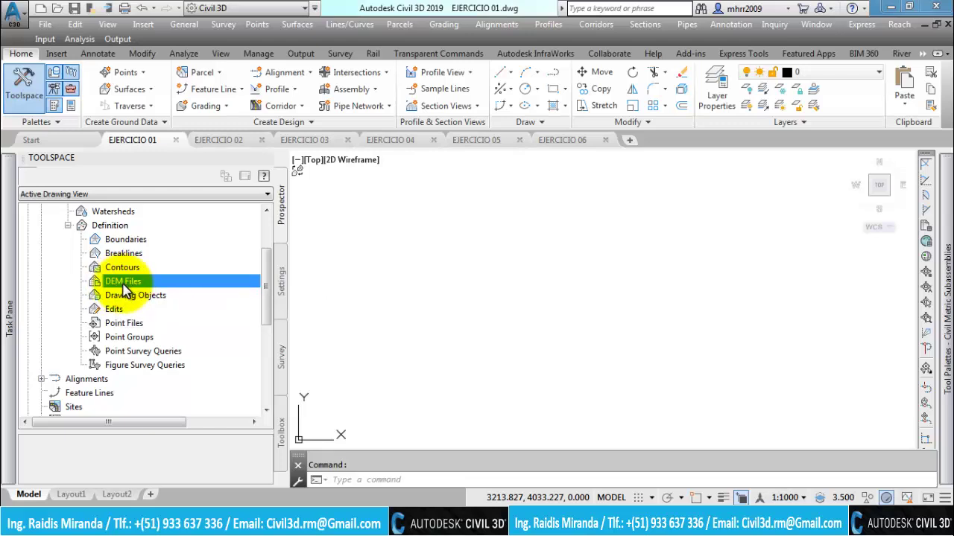
left_click(126, 299)
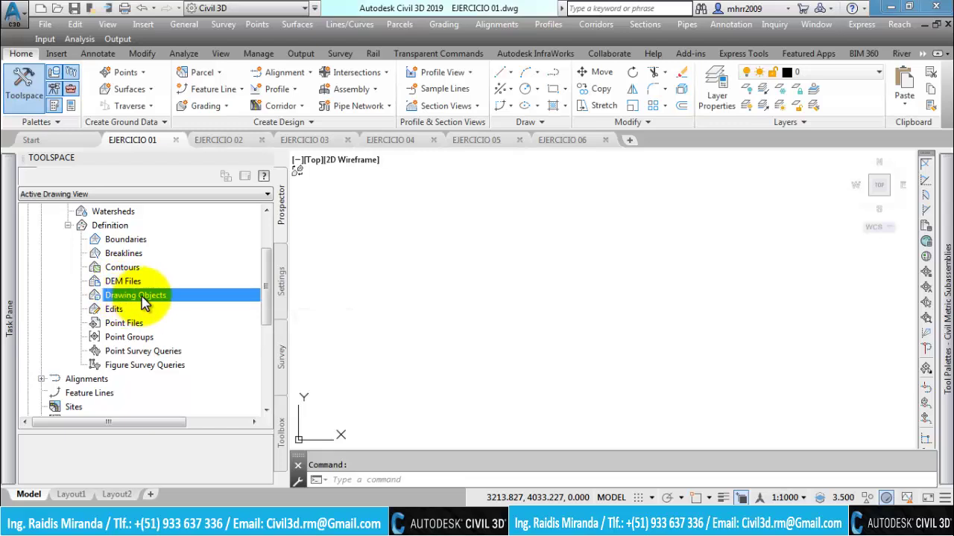
left_click(115, 310)
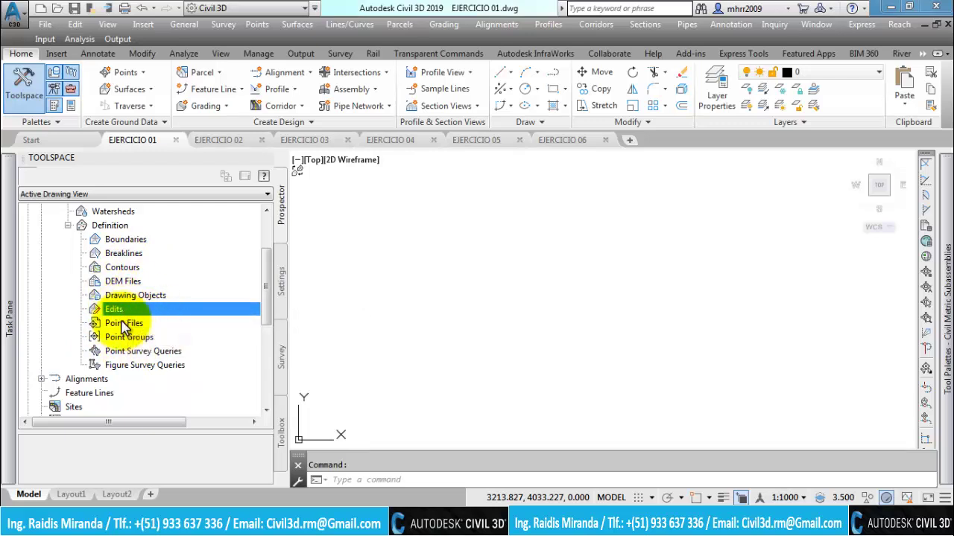
left_click(132, 325)
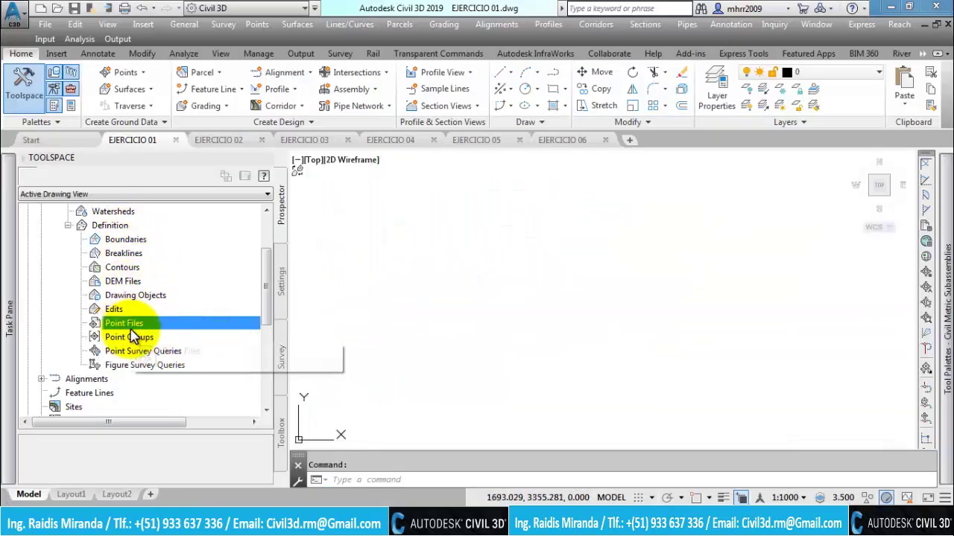
Open the Add Point File dialog from Point Files, then reposition and resize it
right_click(151, 326)
left_click(186, 334)
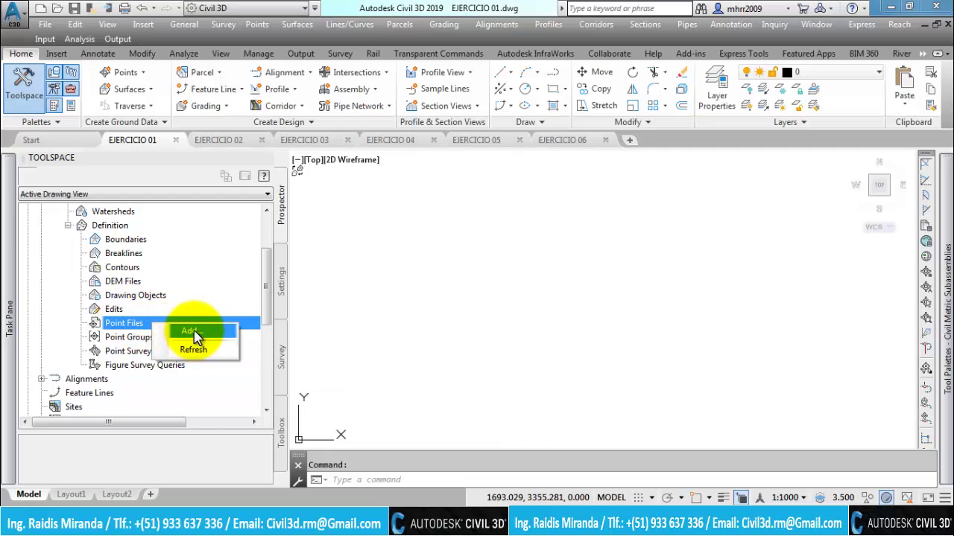
left_click(195, 337)
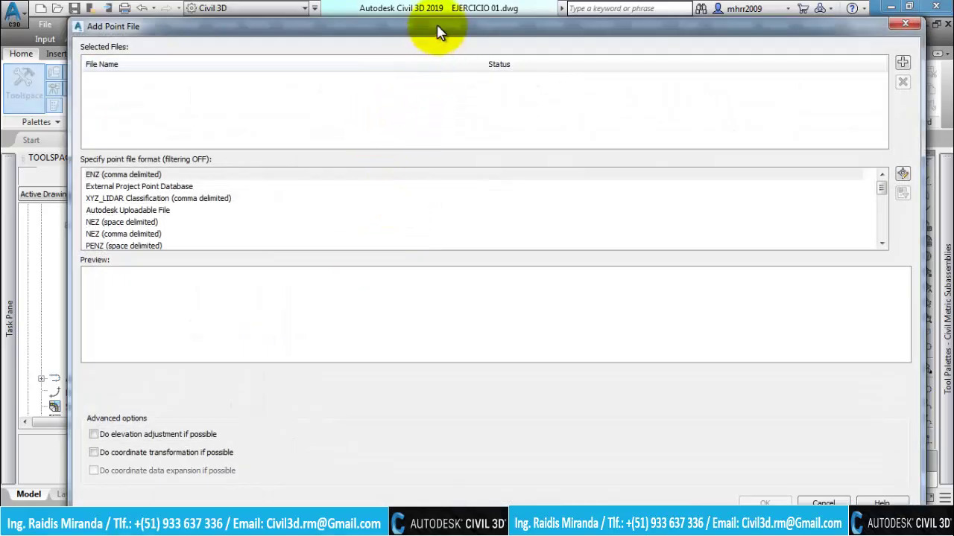
left_click_drag(437, 33, 437, 25)
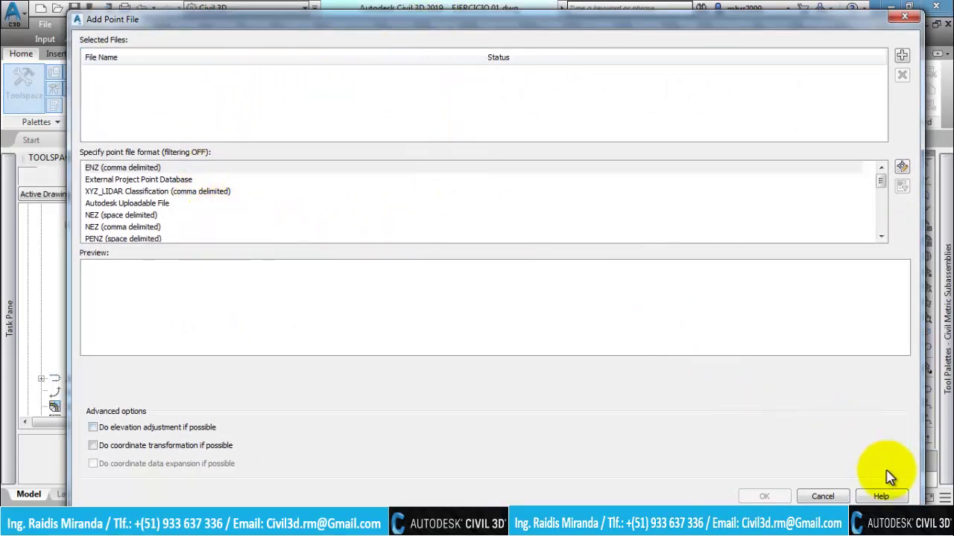
left_click_drag(917, 495, 910, 453)
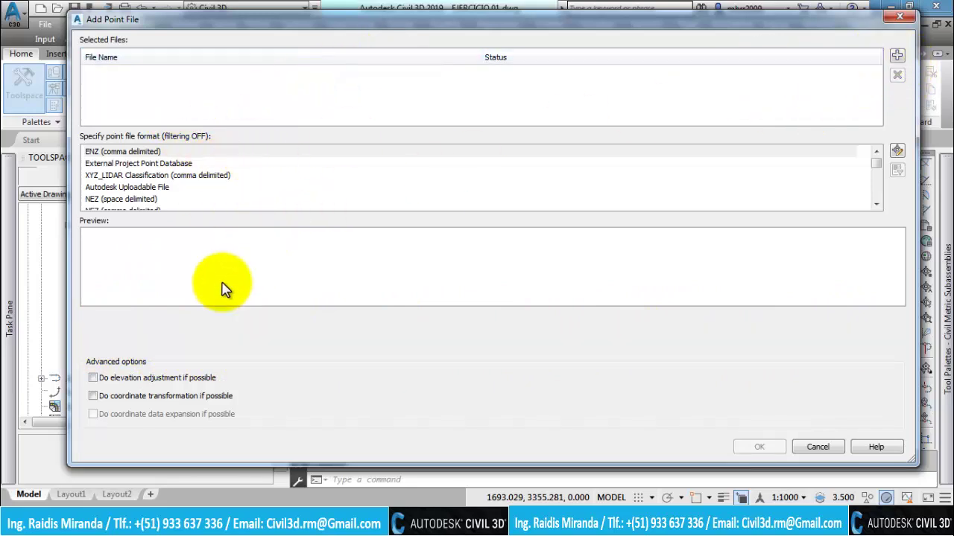
Review the XYZ_LIDAR and External Project Point Database formats, then browse for a source file
left_click(130, 175)
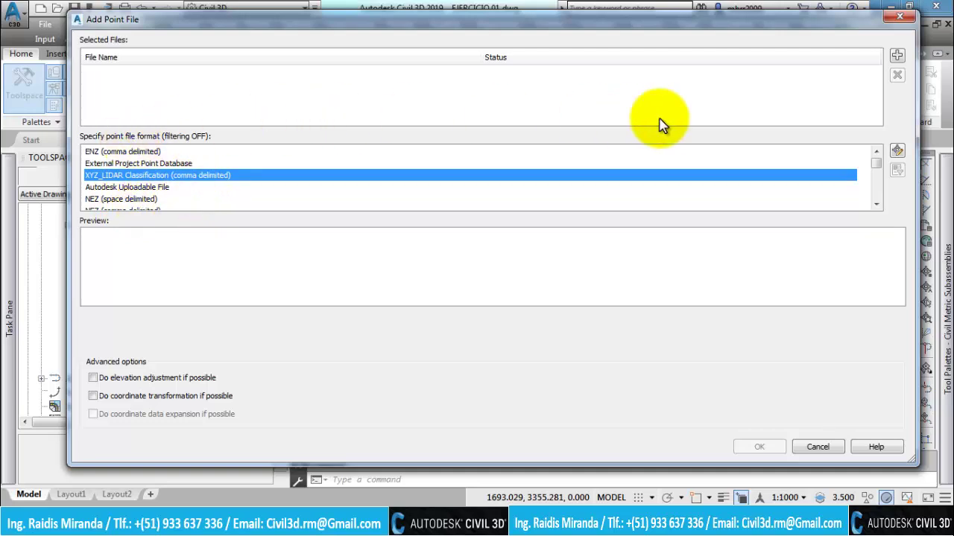
left_click(149, 187)
left_click(148, 175)
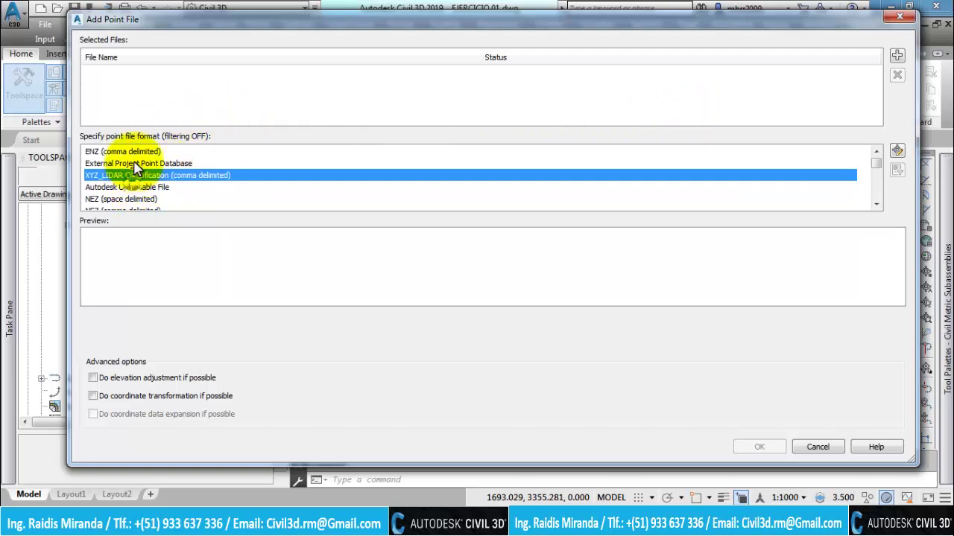
left_click(130, 164)
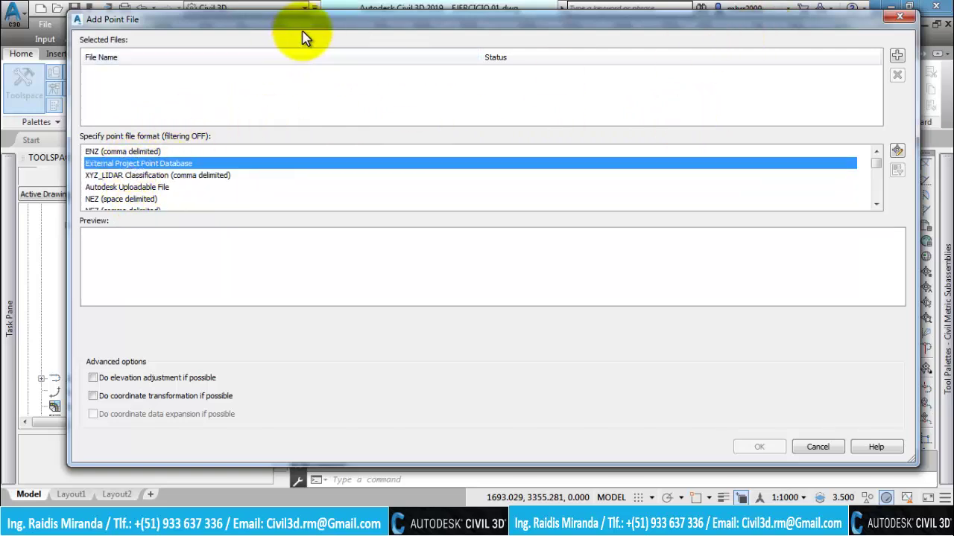
left_click_drag(322, 31, 295, 44)
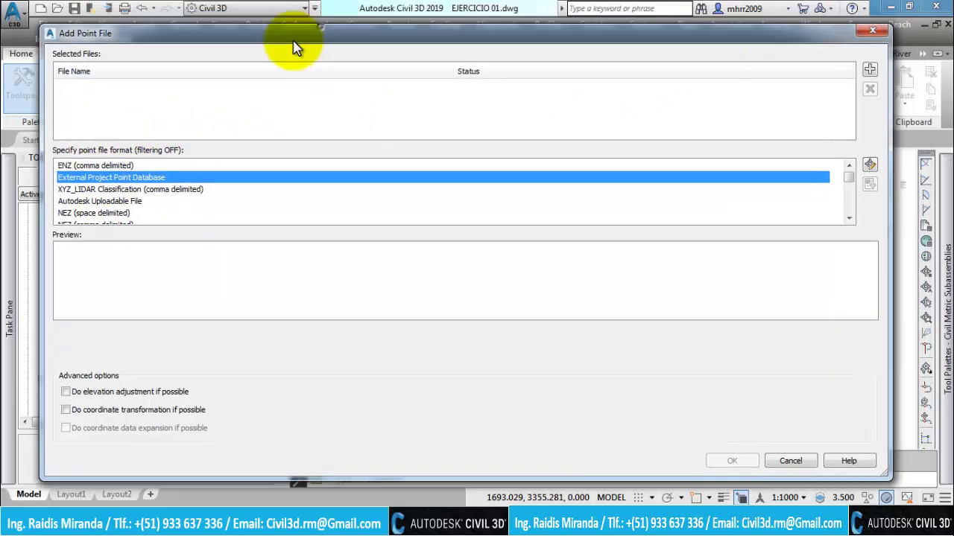
left_click(871, 71)
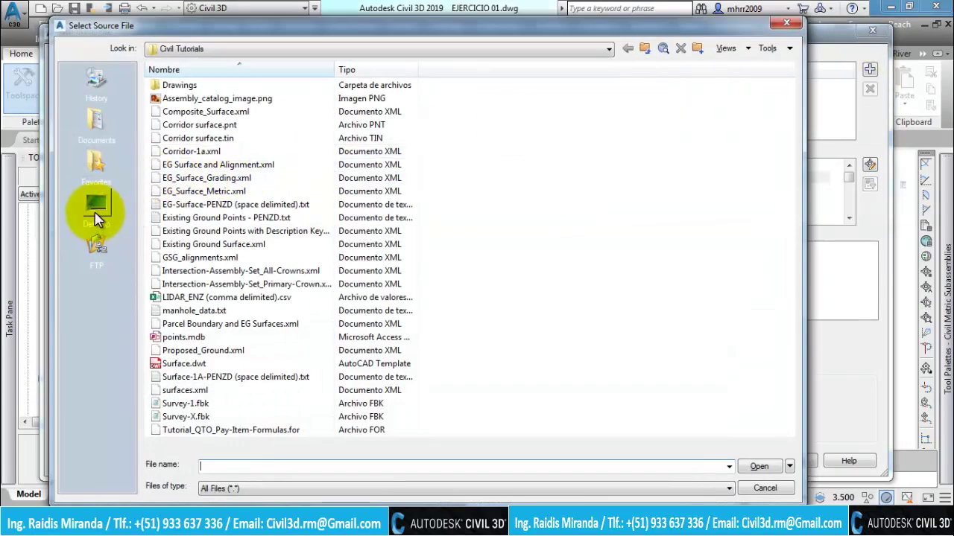
Pick Surface-1A-PENZD (space delimited).txt from Desktop > course folder > Clase 02 - (Superficies) > 01.Data Topo
left_click(95, 212)
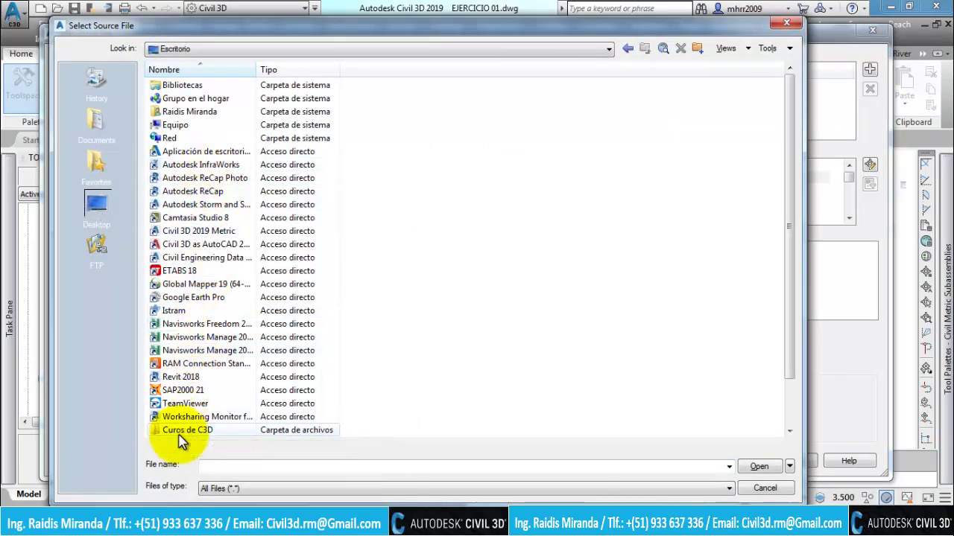
double_click(186, 432)
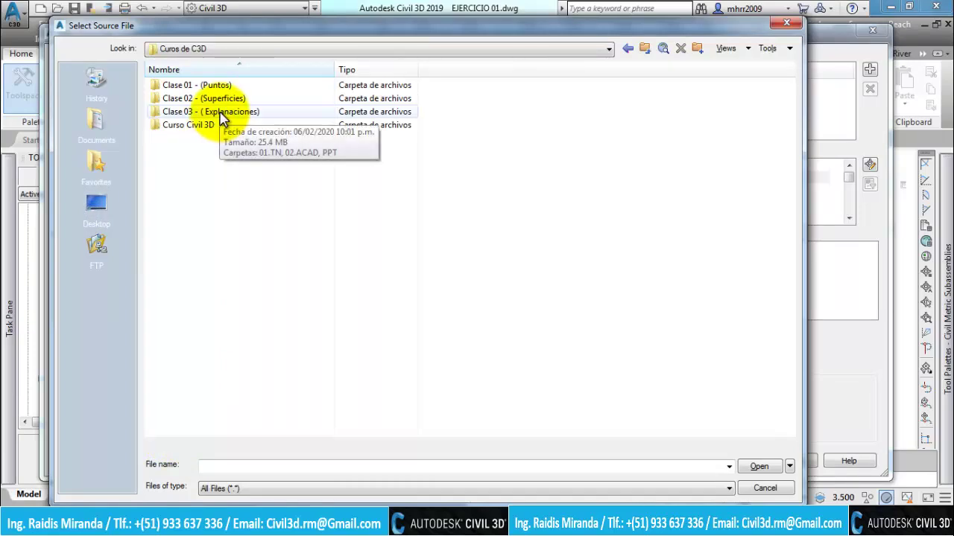
double_click(221, 100)
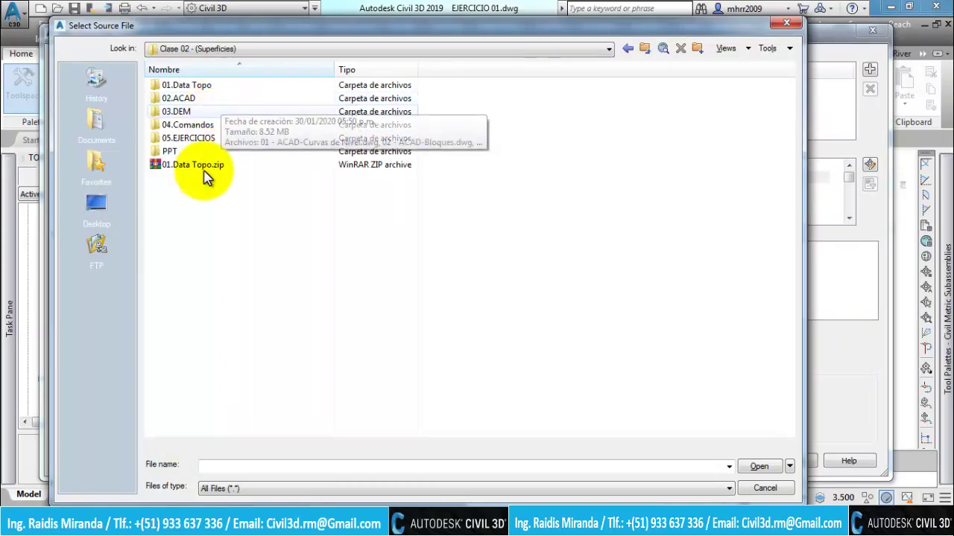
left_click(188, 90)
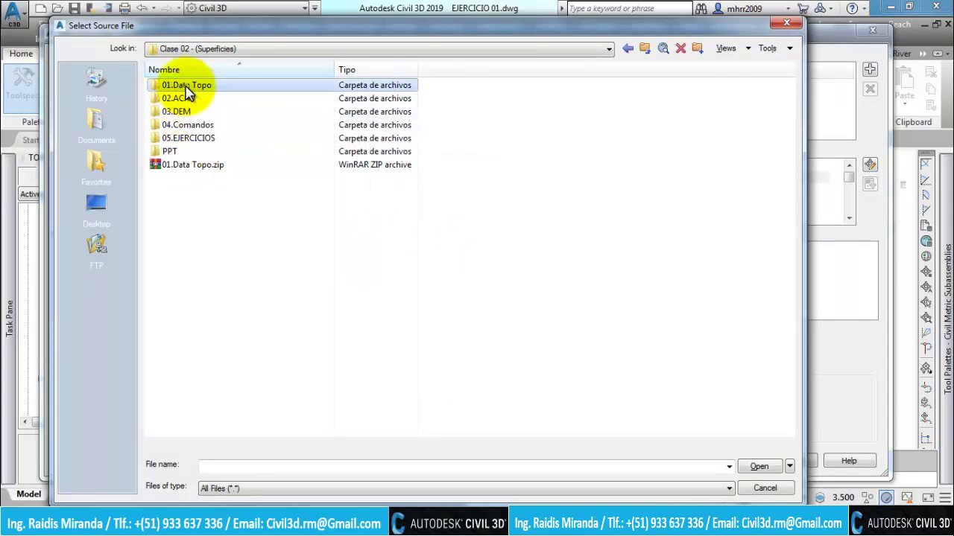
double_click(188, 90)
left_click(200, 93)
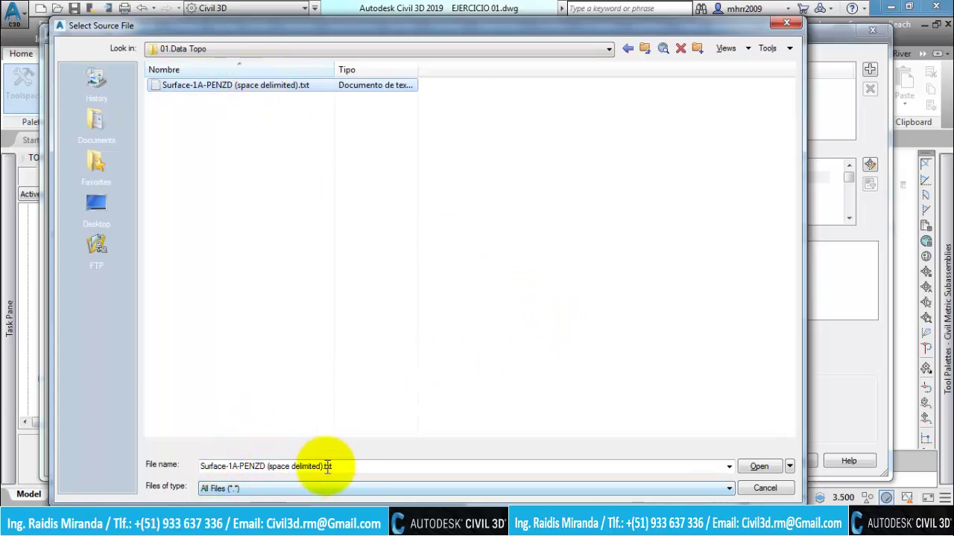
left_click(767, 469)
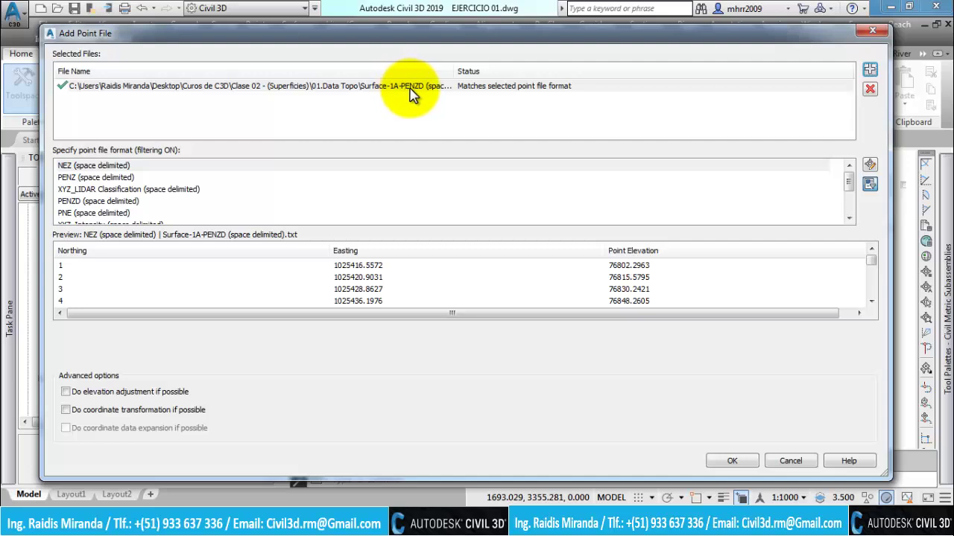
Add the Surface-1A-PENZD text file to EJERCICIO 01 as PENZD (space delimited) point data
left_click(66, 202)
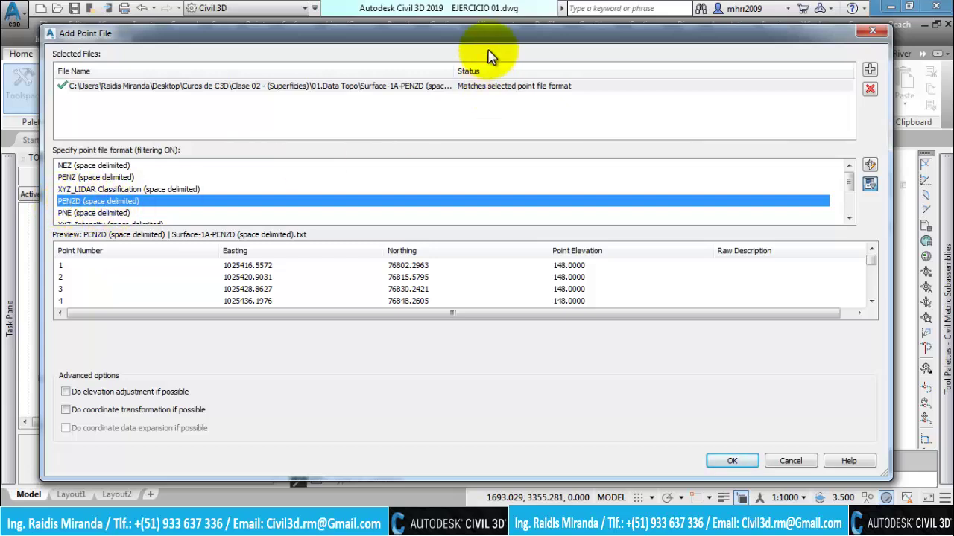
left_click(453, 84)
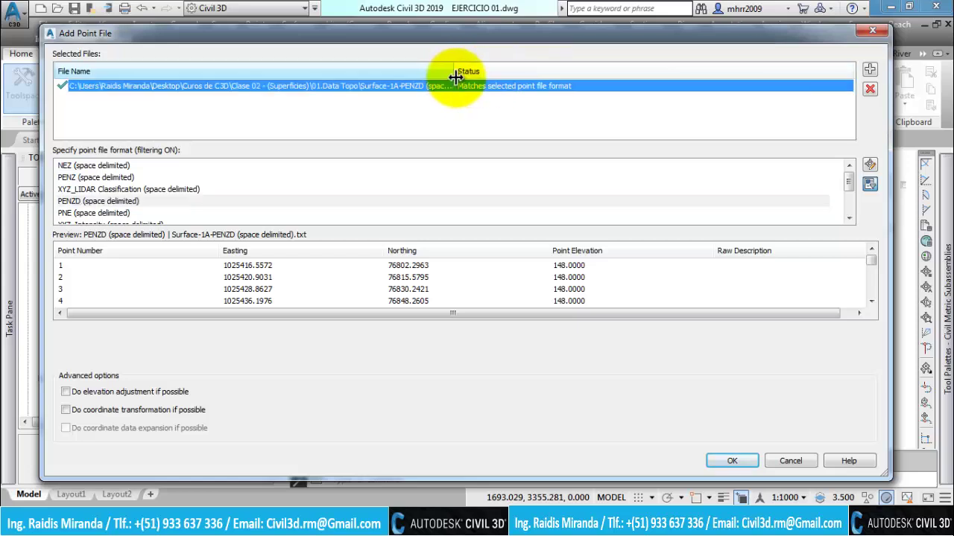
double_click(454, 75)
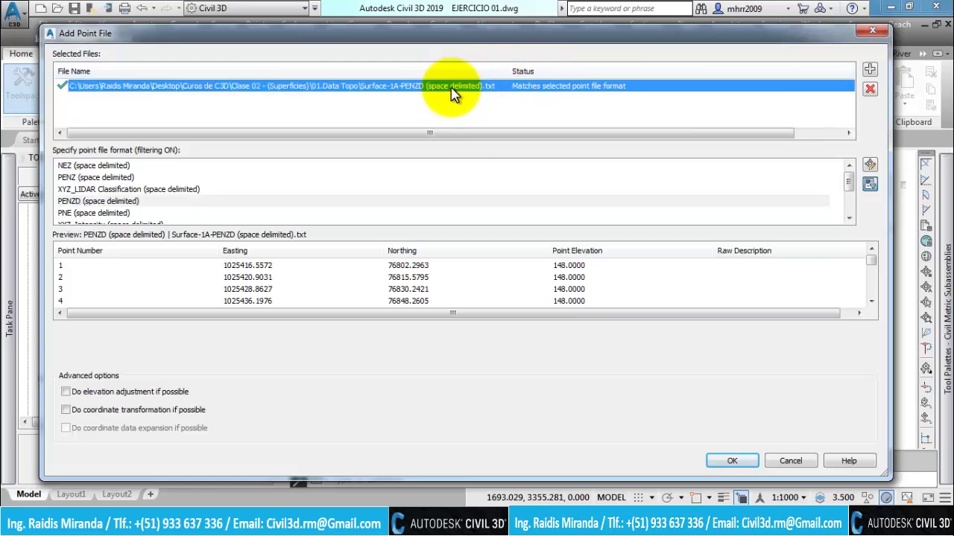
left_click(112, 203)
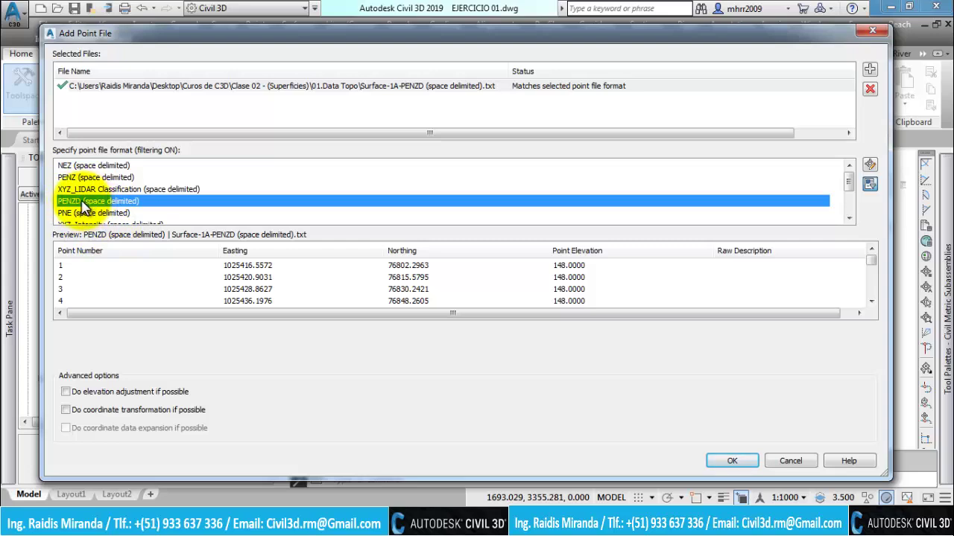
left_click(740, 465)
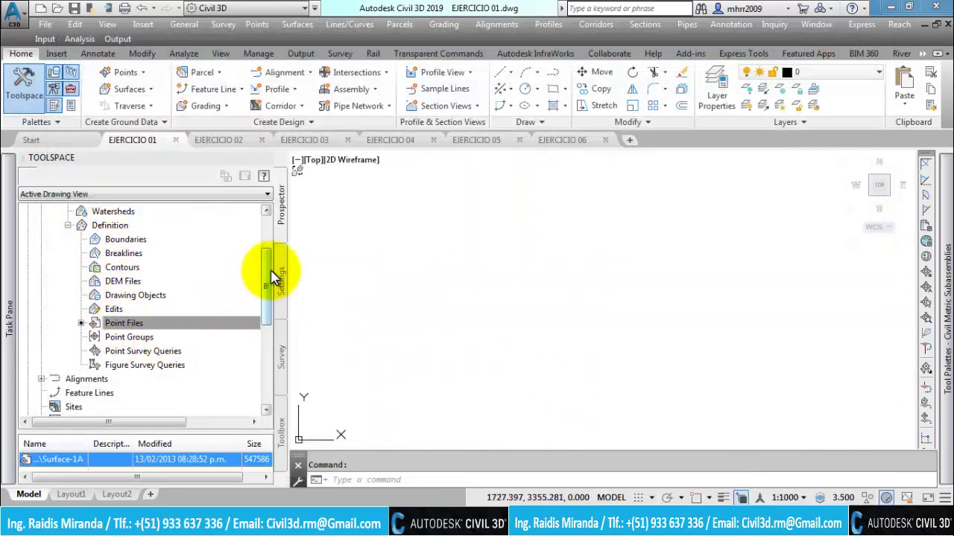
Show the EJERCICIO 01 surface's point file list and adjust the Prospector splitter
left_click_drag(272, 266, 273, 268)
left_click(96, 339)
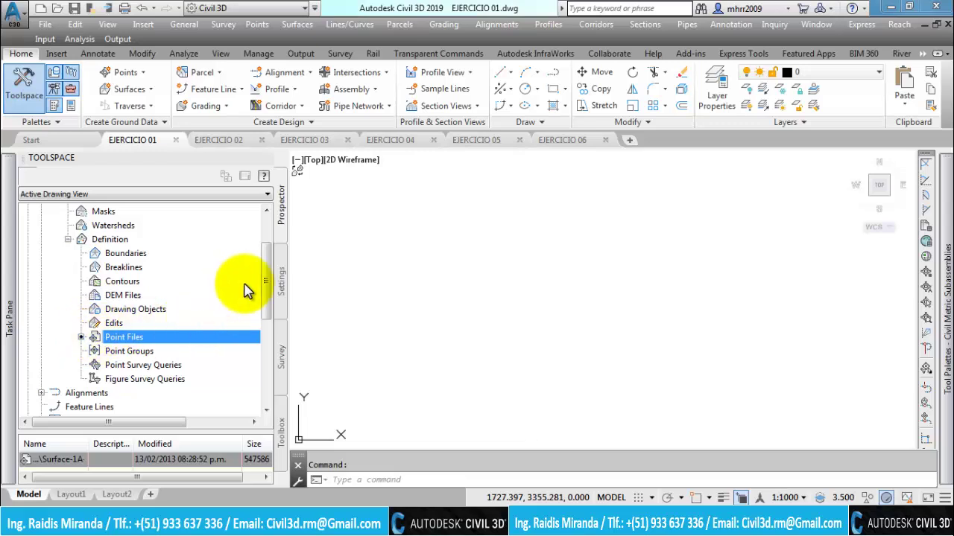
left_click_drag(266, 276, 265, 257)
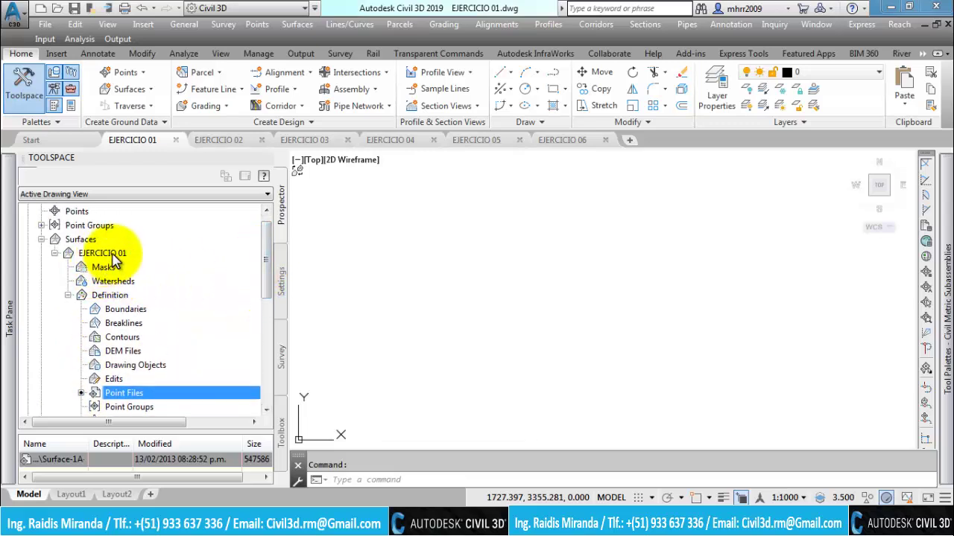
left_click_drag(267, 241, 267, 251)
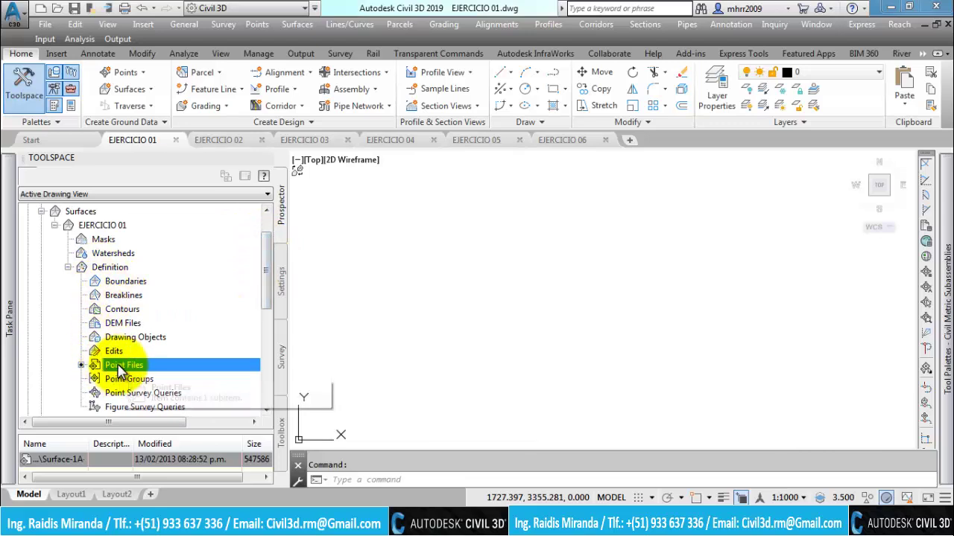
Browse the Boundaries, Breaklines, Contours, DEM Files and Edits definition items, ending on Point Files
left_click(122, 282)
left_click(122, 296)
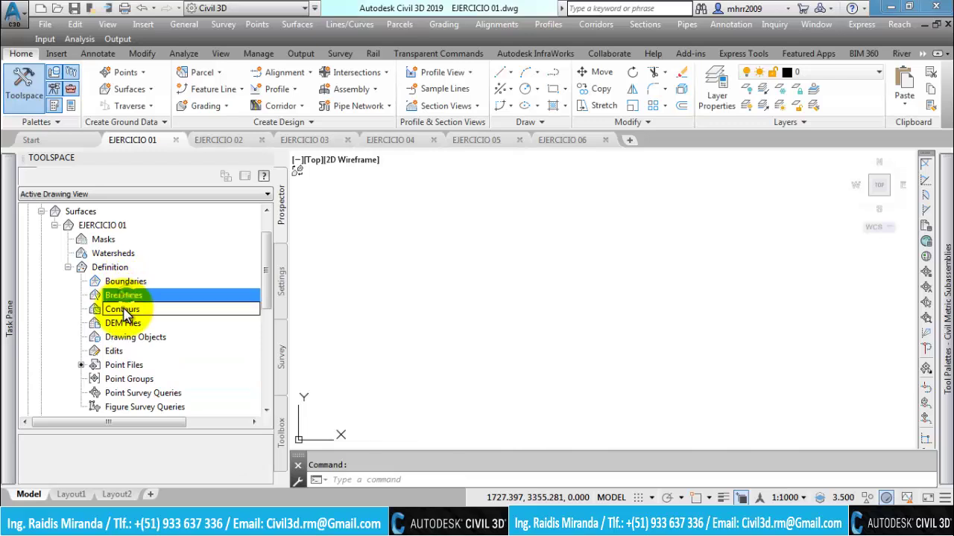
left_click(122, 309)
left_click(123, 323)
left_click(123, 337)
left_click(116, 351)
left_click(124, 365)
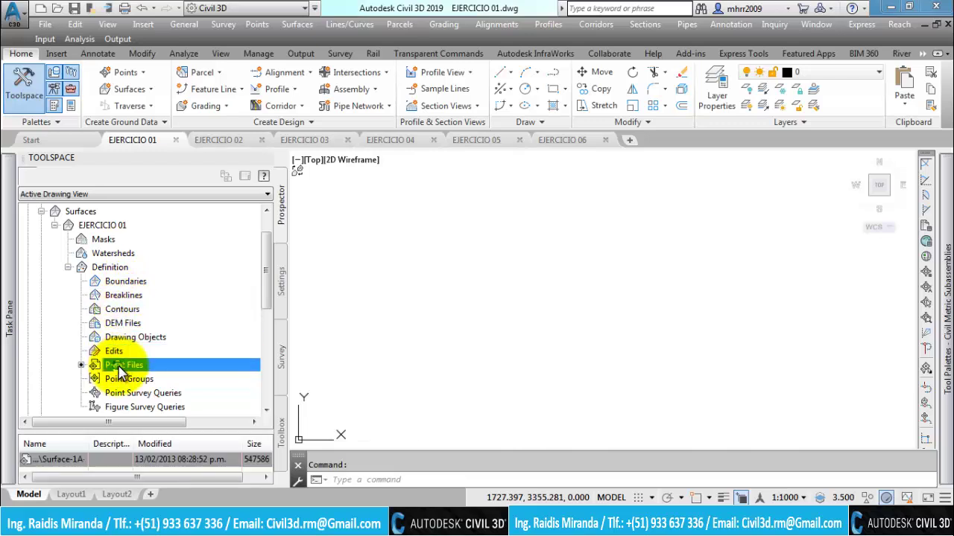
left_click(120, 283)
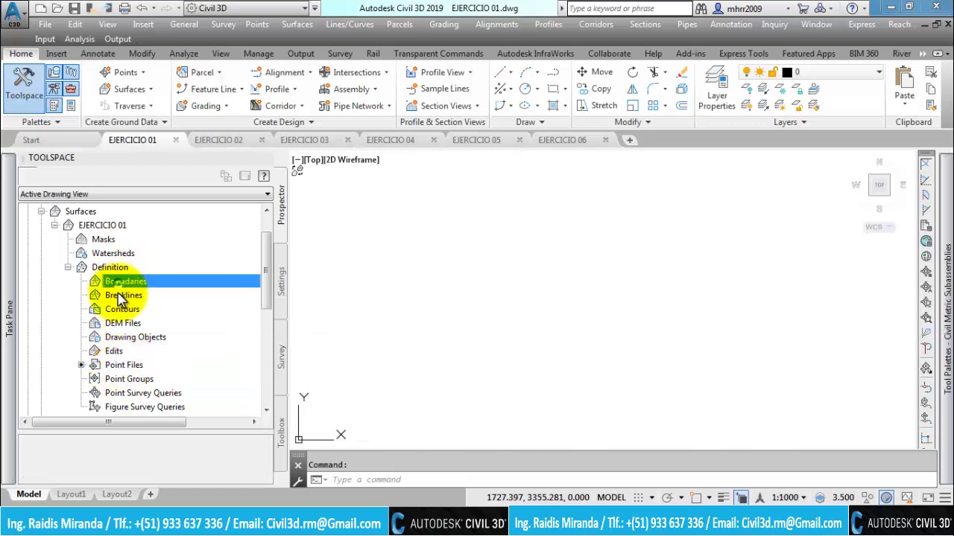
left_click(121, 296)
left_click(118, 311)
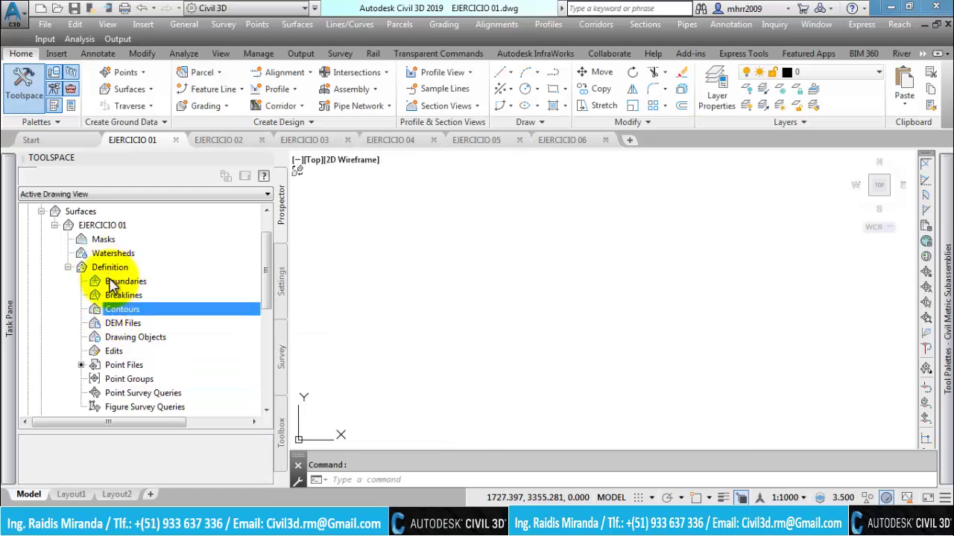
left_click(118, 283)
left_click(121, 295)
left_click(119, 283)
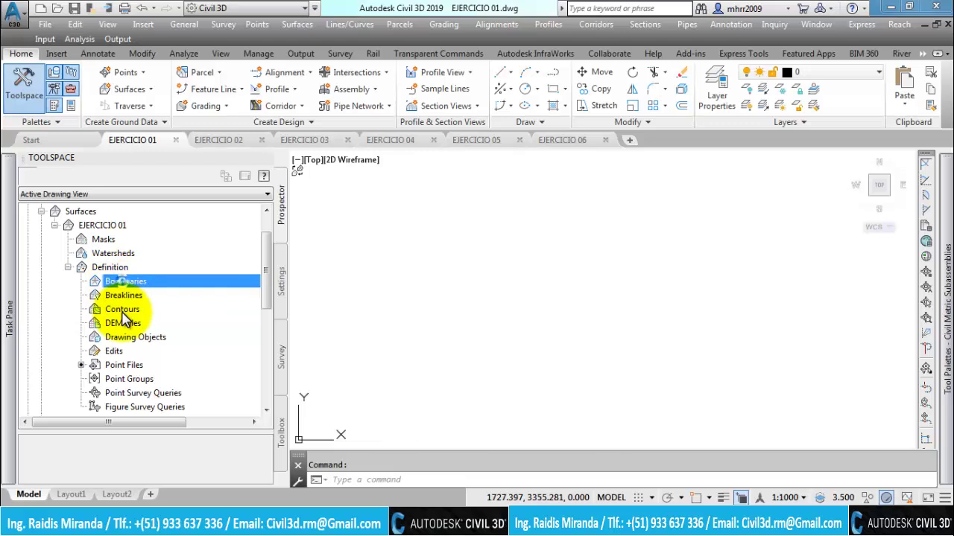
left_click(122, 310)
left_click(123, 325)
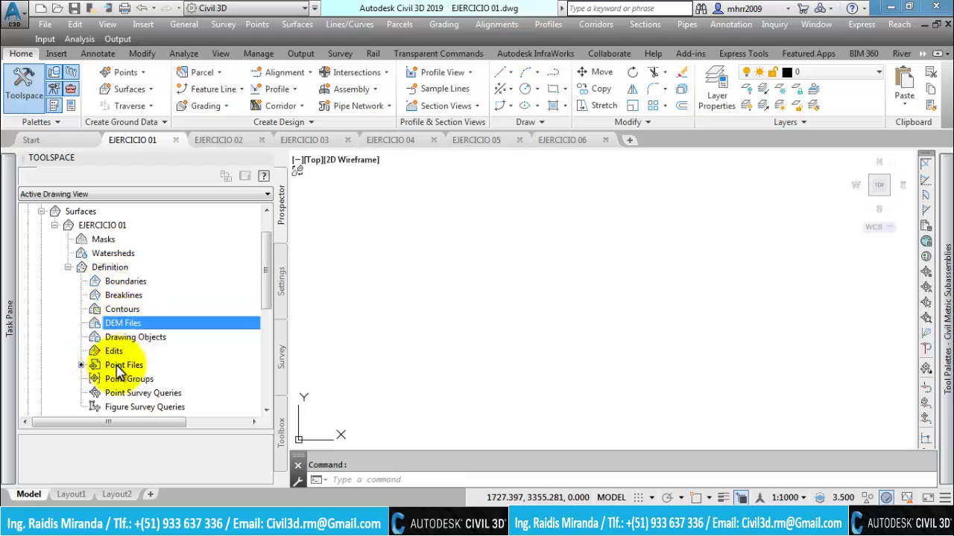
left_click(121, 367)
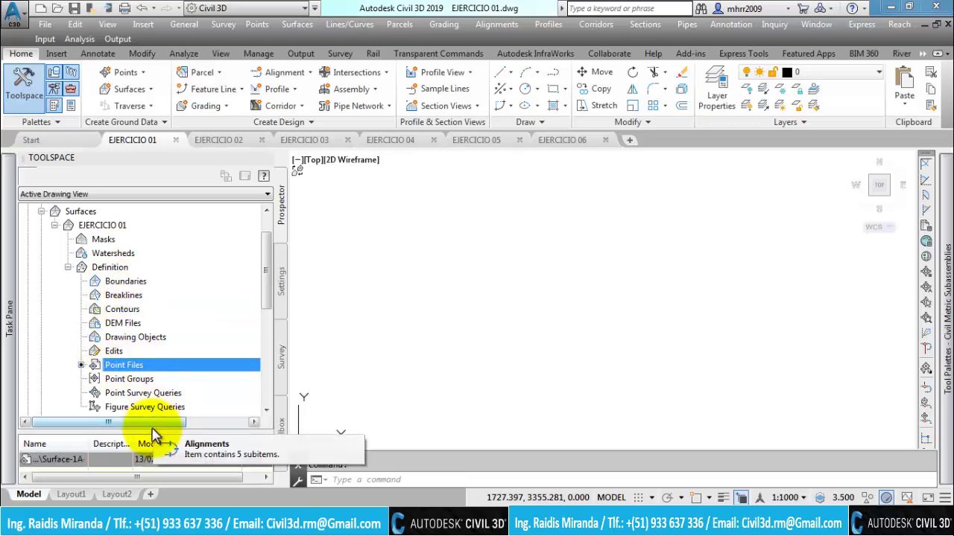
Enlarge the point file list and widen the Name column to read the Surface-1A file path
left_click_drag(151, 430, 154, 395)
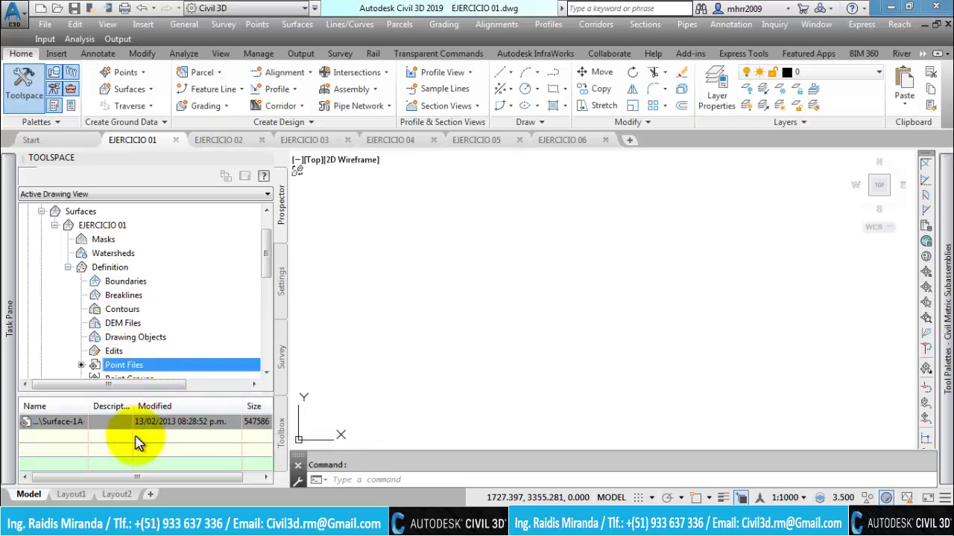
left_click_drag(90, 406, 113, 406)
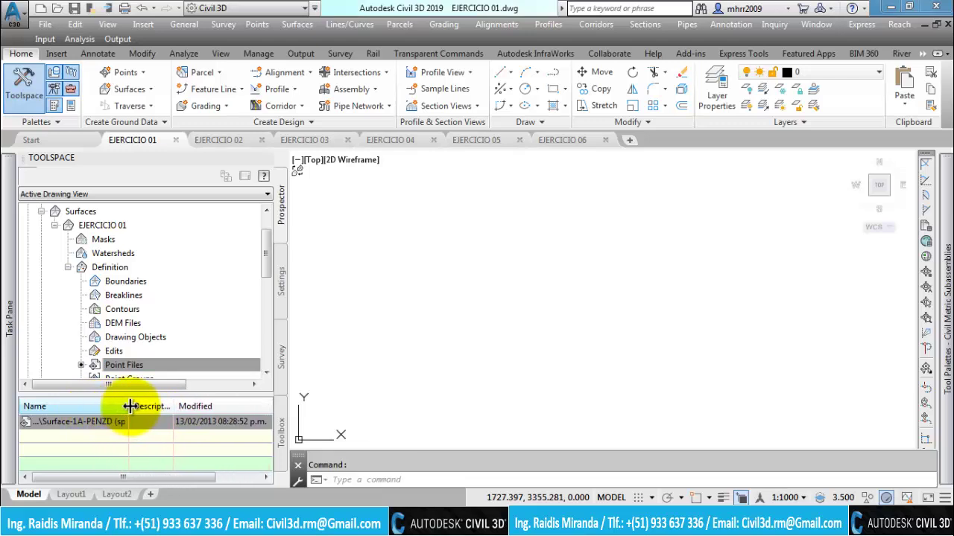
left_click(33, 421)
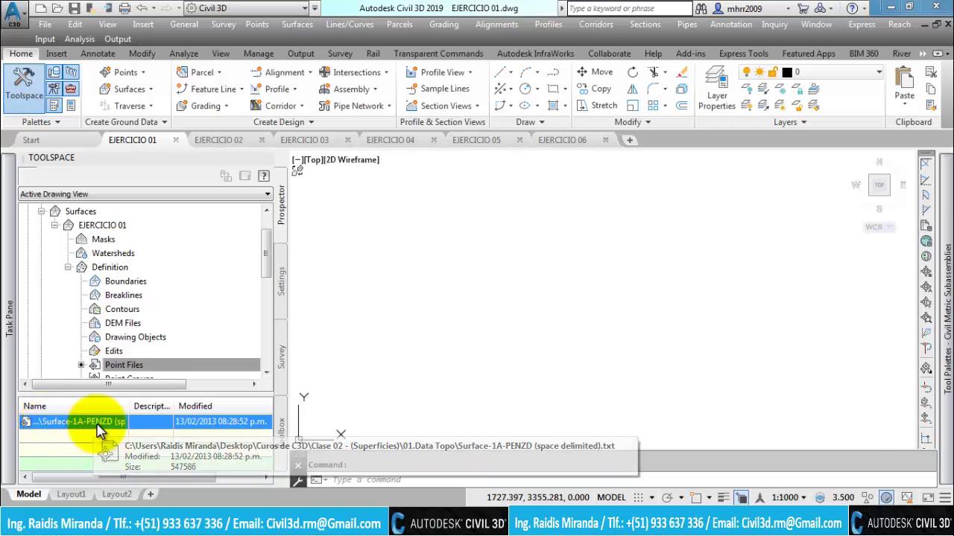
left_click_drag(129, 409, 257, 405)
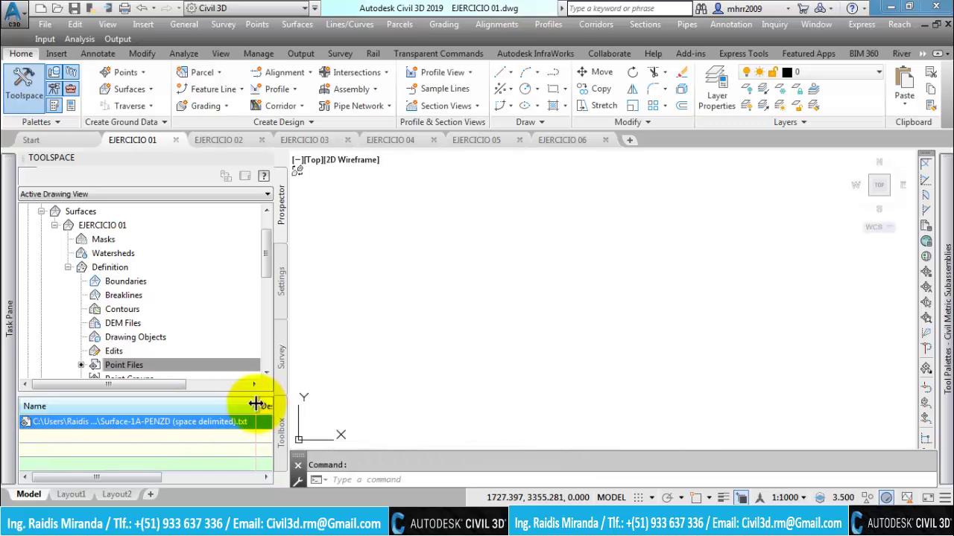
left_click_drag(257, 406, 80, 412)
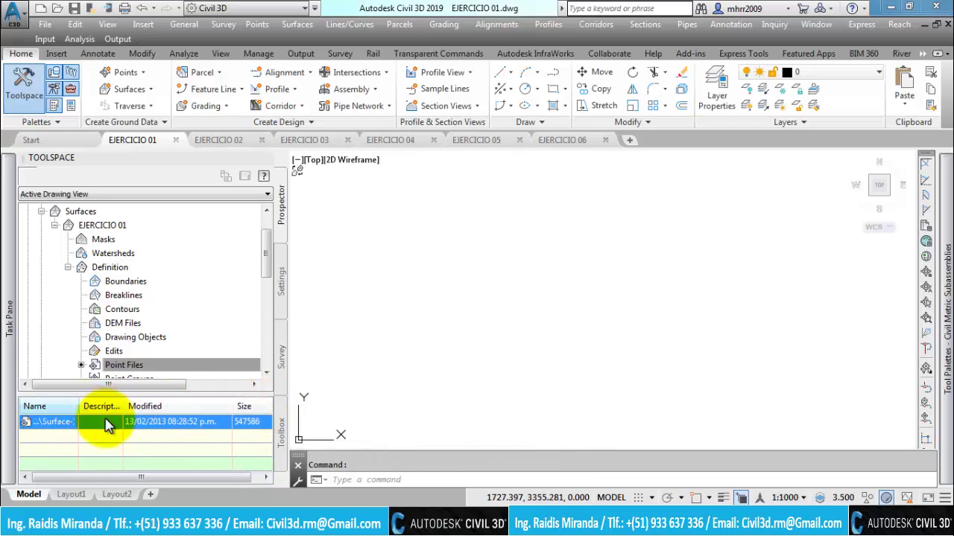
left_click_drag(153, 481, 175, 483)
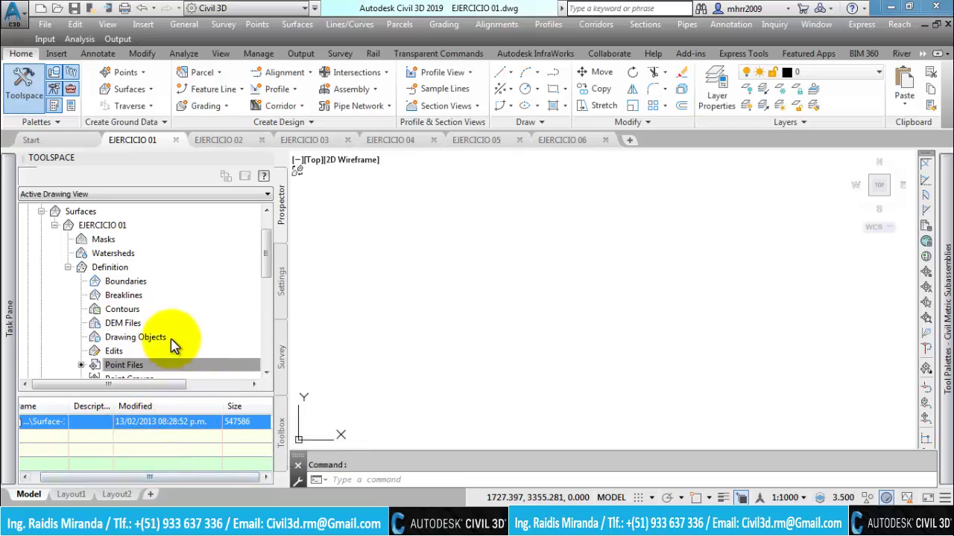
Revisit the surface definition summary and its point file list
left_click(103, 267)
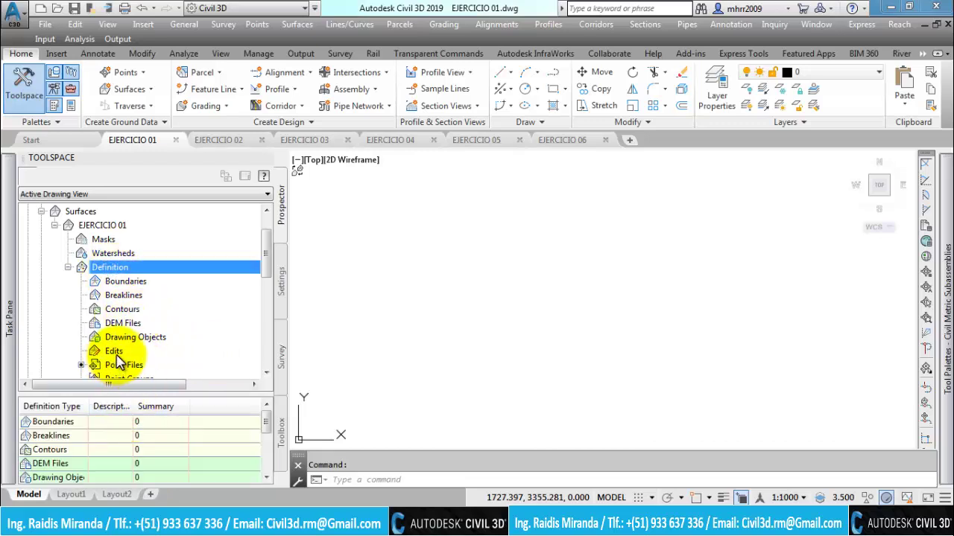
left_click(120, 366)
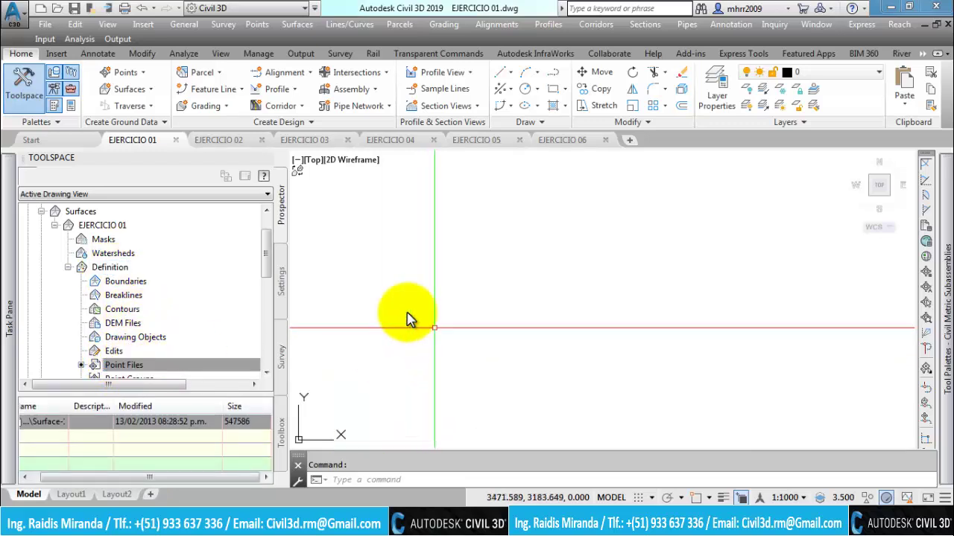
scroll(440, 324, "down", 5)
scroll(477, 342, "up", 5)
type("ZE")
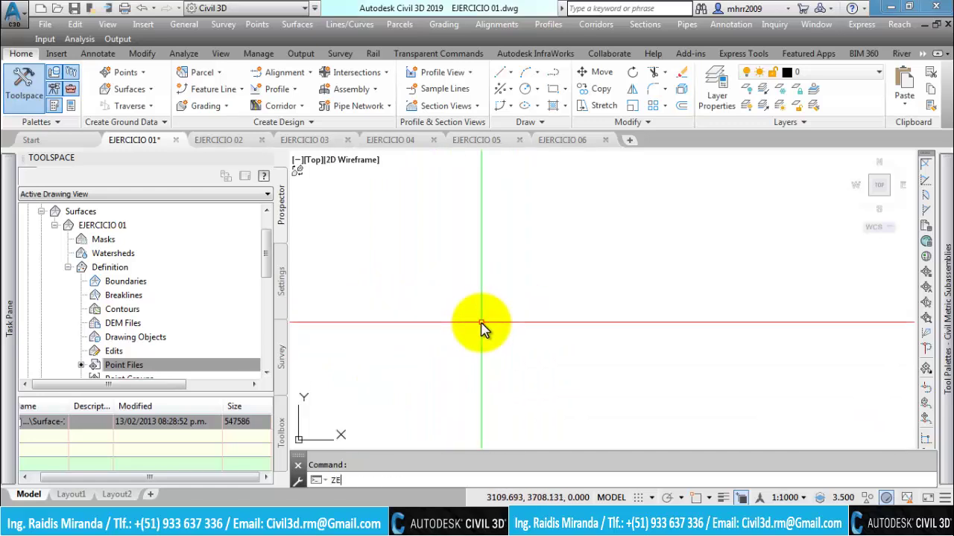
Zoom to extents with ZE and window-select the whole EJERCICIO 01 surface for its context menu
key("Return")
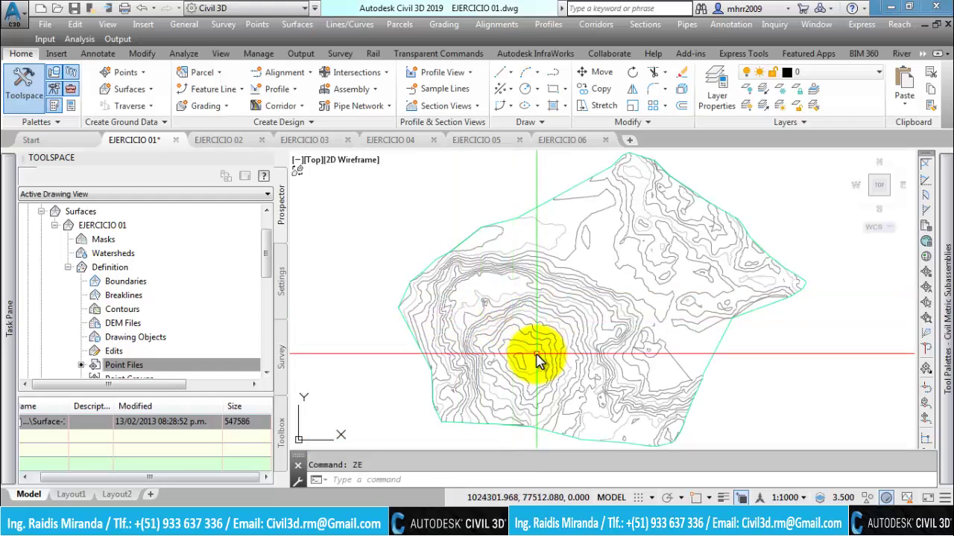
scroll(538, 365, "down", 2)
scroll(511, 341, "up", 2)
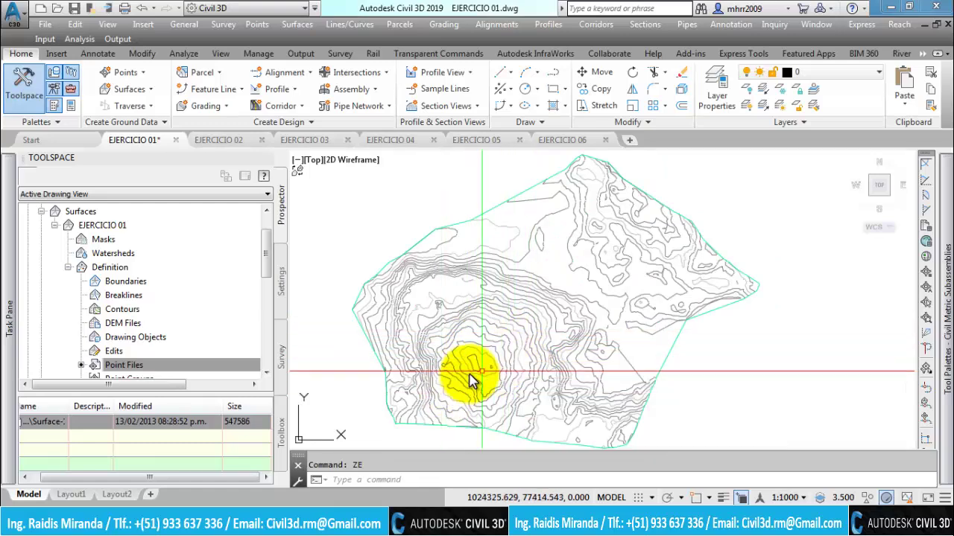
left_click(511, 352)
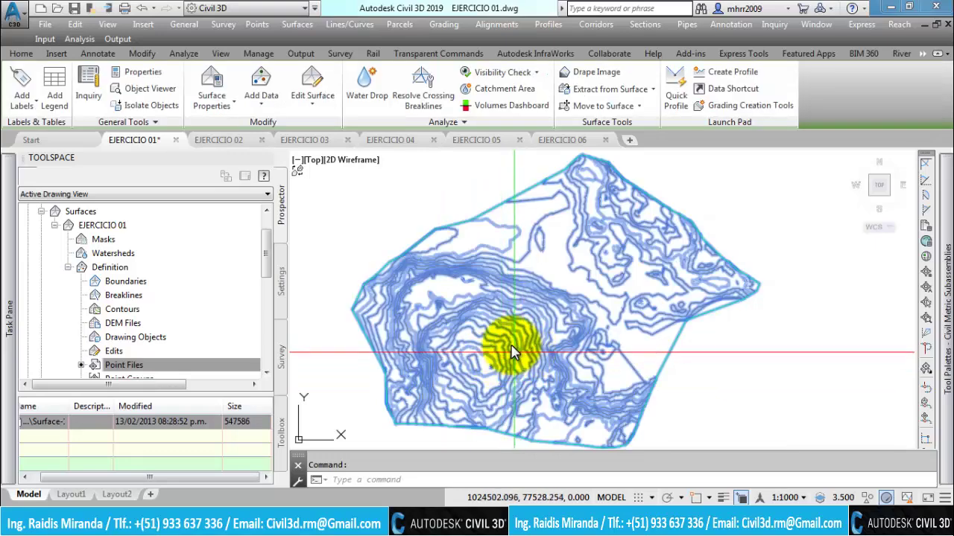
key("Escape")
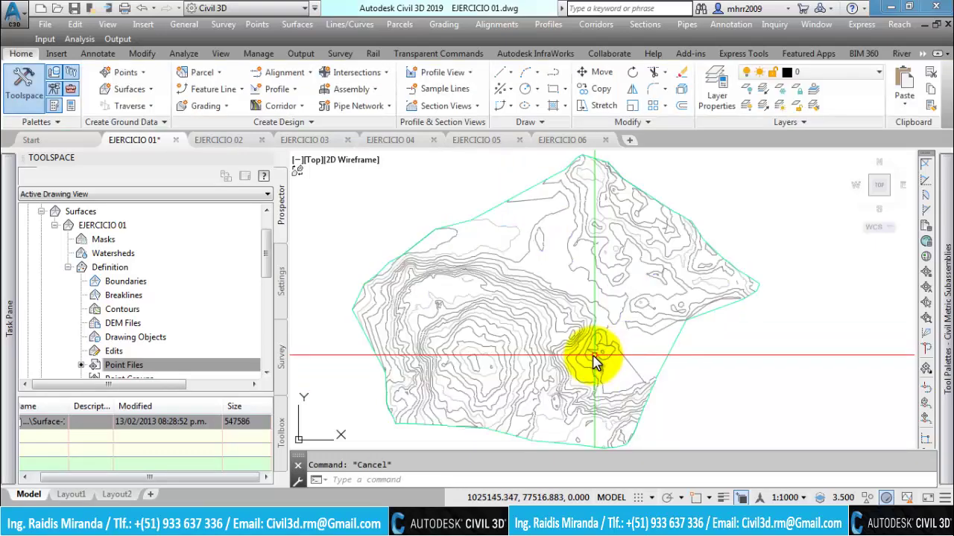
left_click(593, 362)
left_click(585, 365)
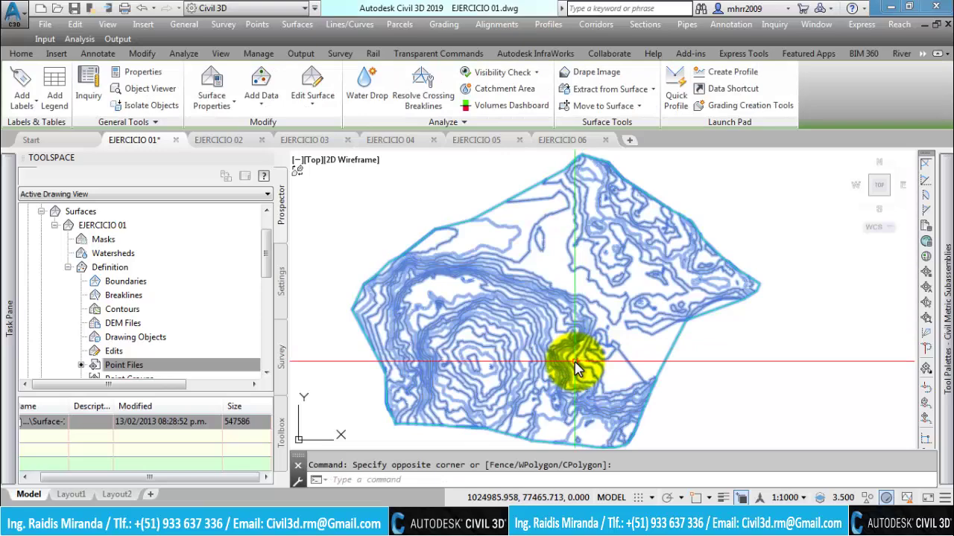
right_click(577, 369)
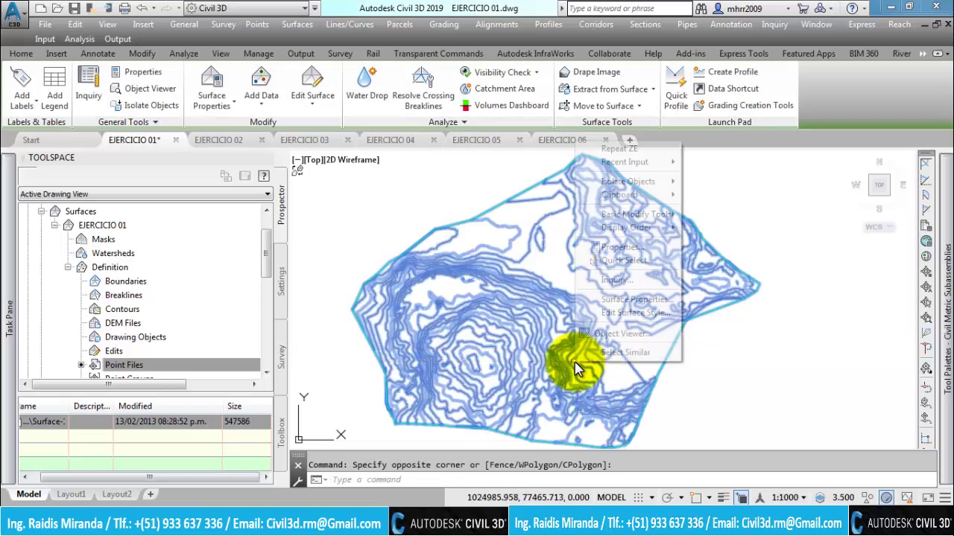
View the EJERCICIO 01 surface in Object Viewer with Conceptual shading, orbiting it, then close the viewer
left_click(615, 335)
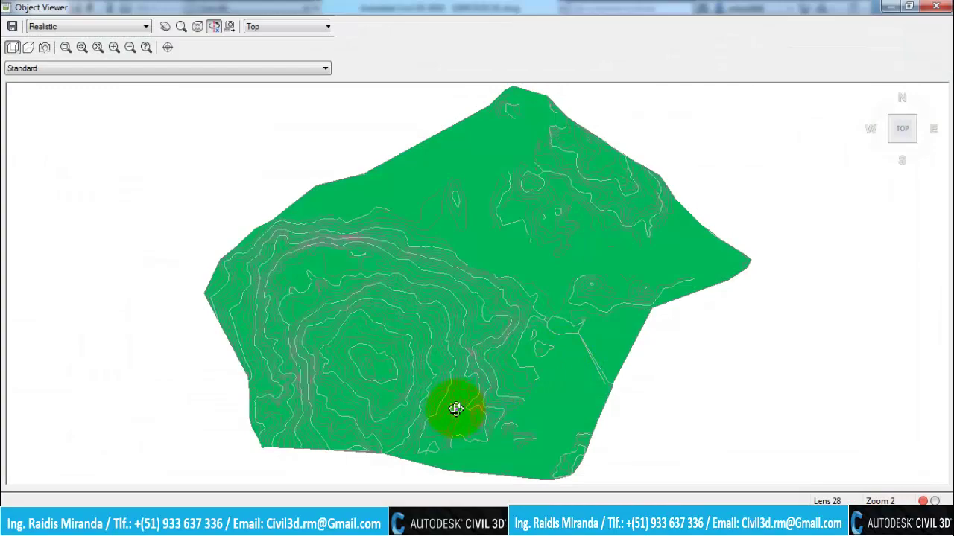
mouse_move(456, 408)
left_mouse_down()
mouse_move(383, 268)
mouse_move(427, 330)
left_mouse_up()
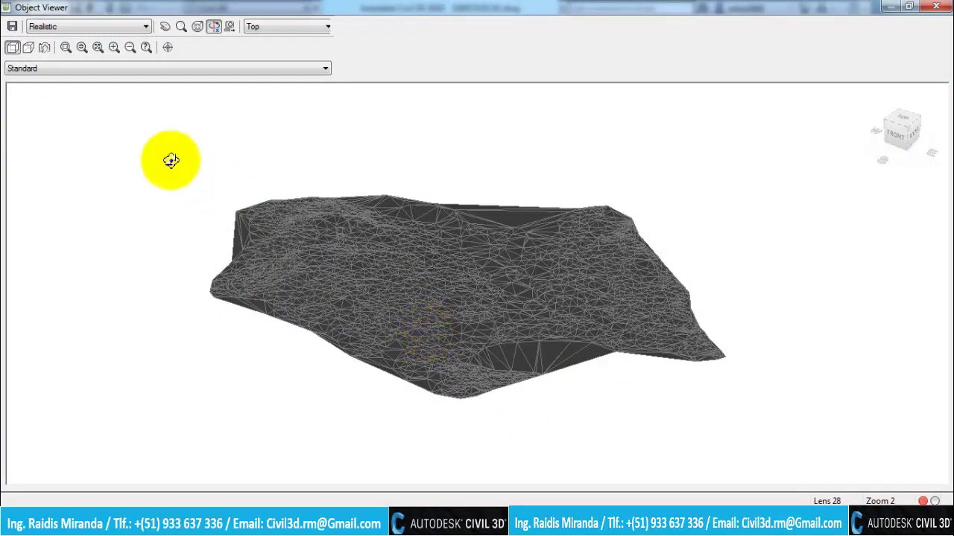
left_click(95, 29)
left_click(74, 57)
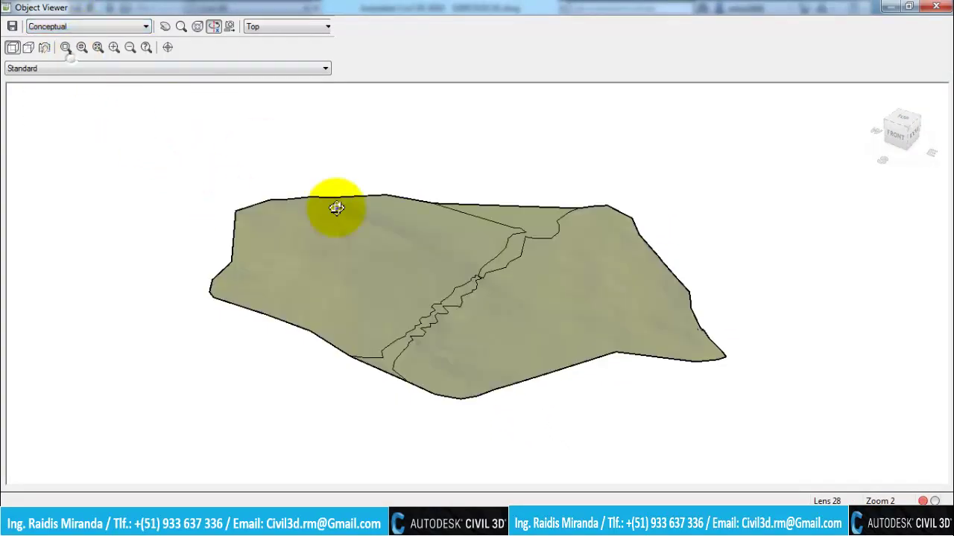
mouse_move(410, 319)
left_mouse_down()
mouse_move(433, 283)
mouse_move(432, 373)
mouse_move(410, 351)
mouse_move(489, 383)
mouse_move(618, 355)
mouse_move(400, 330)
mouse_move(410, 340)
mouse_move(497, 343)
left_mouse_up()
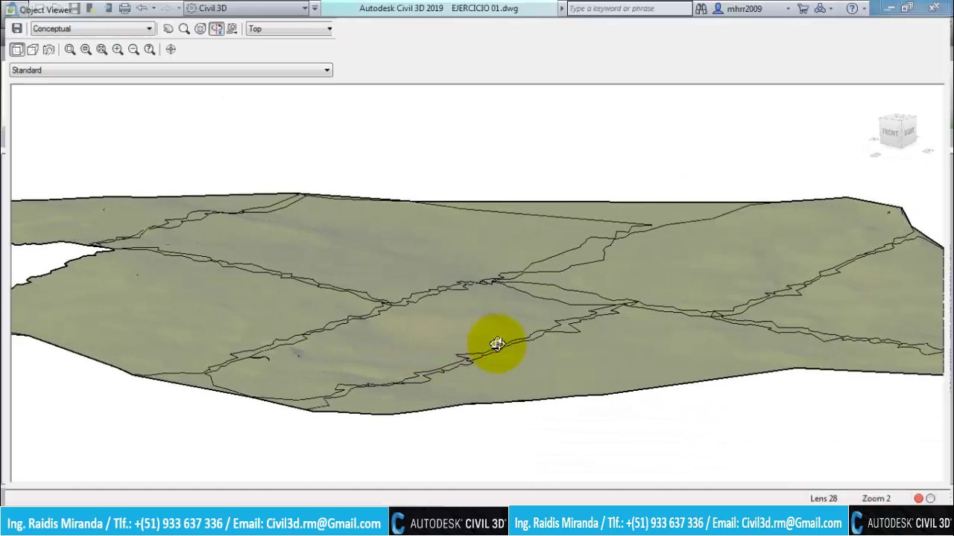
key("Escape")
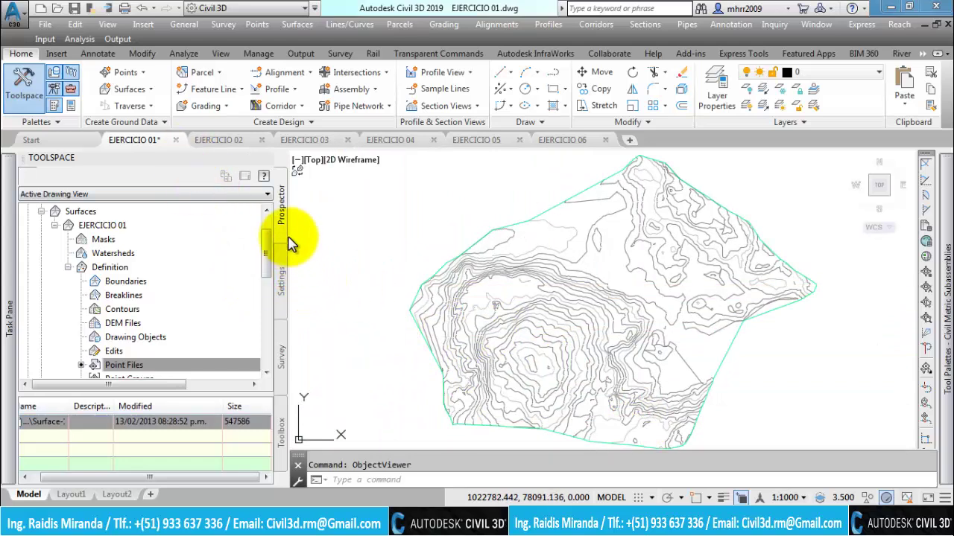
Save and close EJERCICIO 01, then switch from the slideshow back to Civil 3D's EJERCICIO 02
key("ctrl+s")
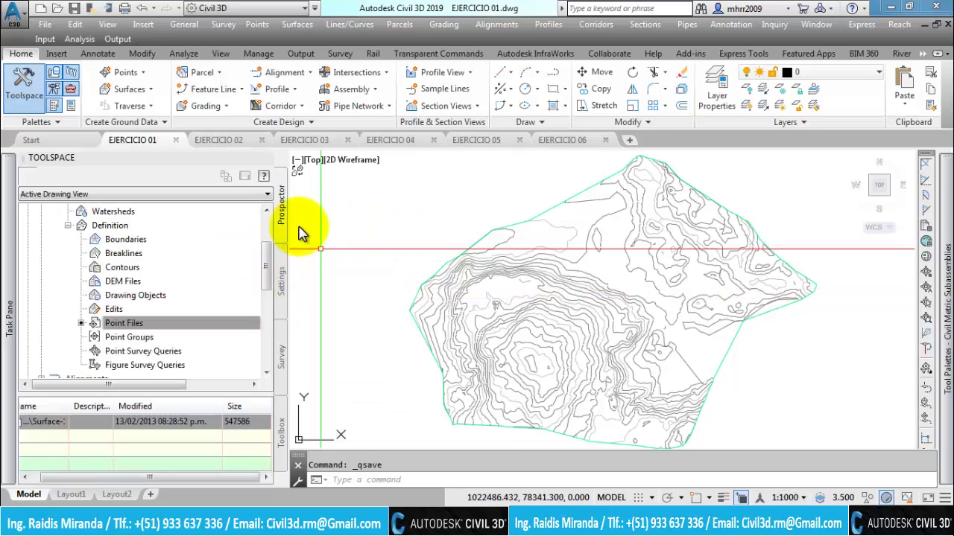
left_click(175, 141)
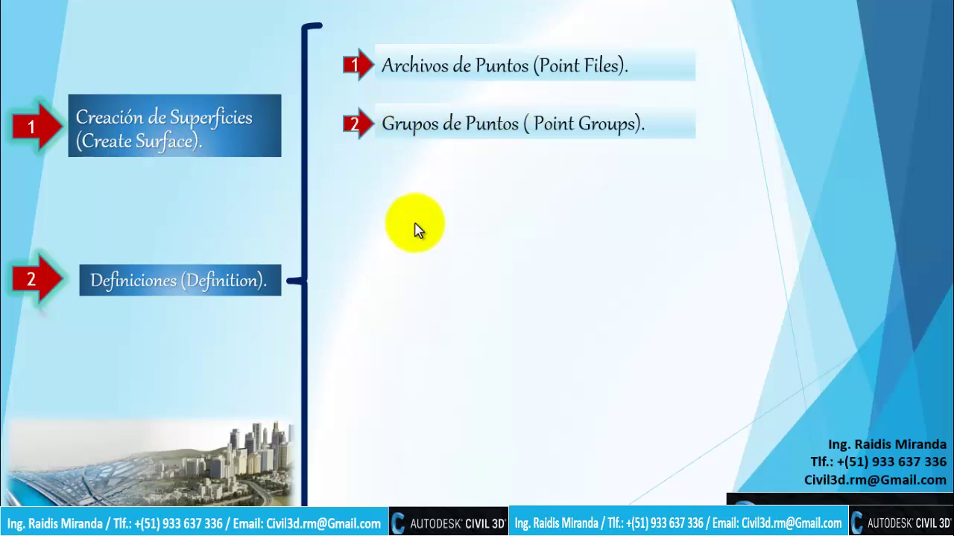
key("alt+Tab")
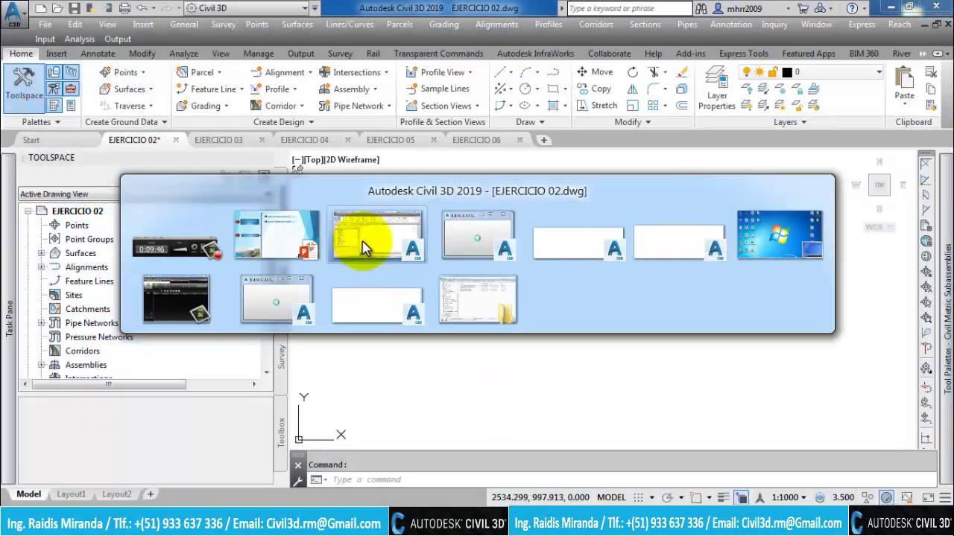
left_click(359, 245)
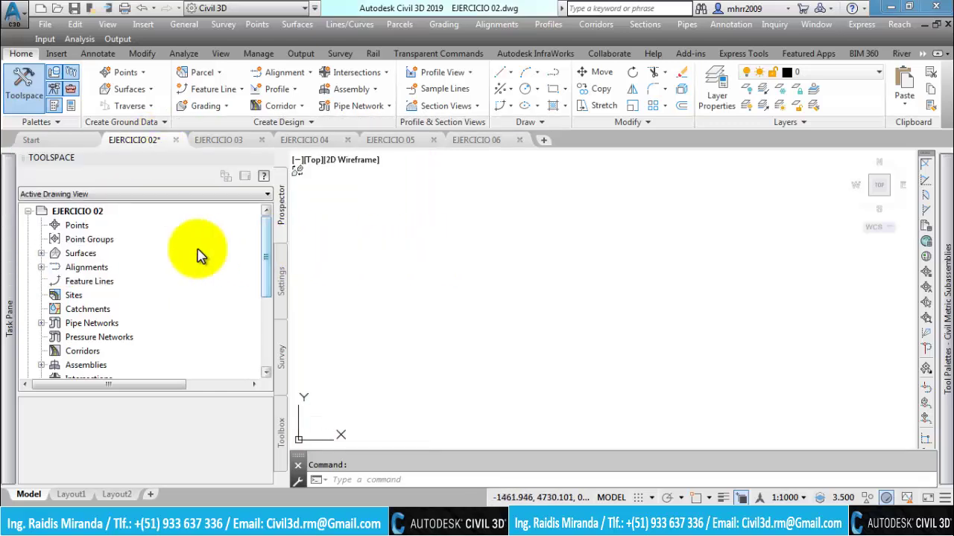
Expand EJERCICIO 02's surface definition in Prospector, then open the Create Points toolbar from Points
left_click(41, 253)
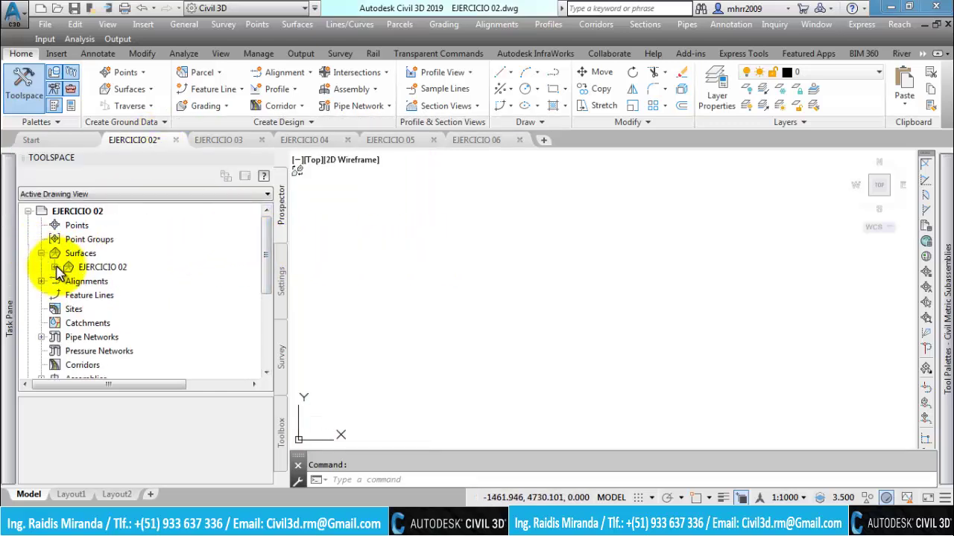
left_click(54, 267)
left_click(68, 308)
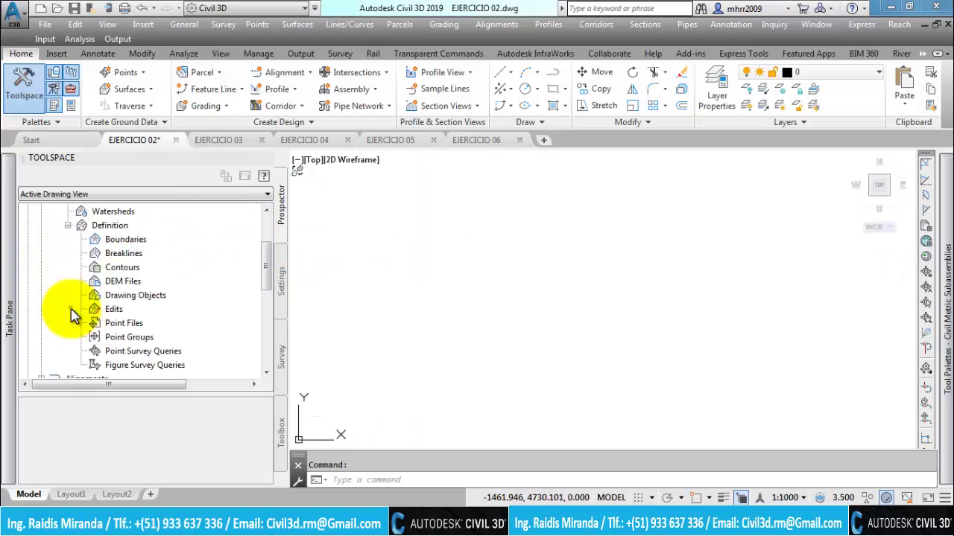
left_click(122, 339)
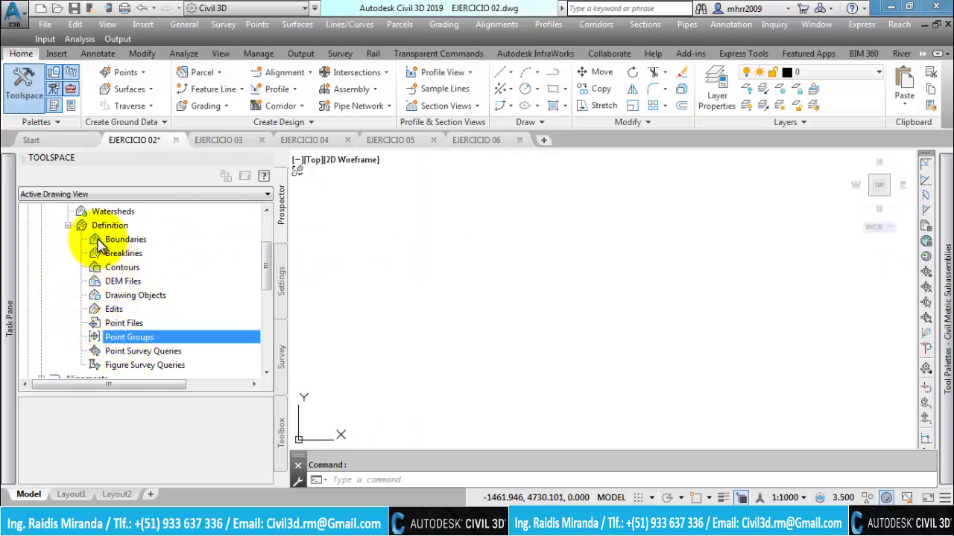
left_click_drag(127, 337, 138, 350)
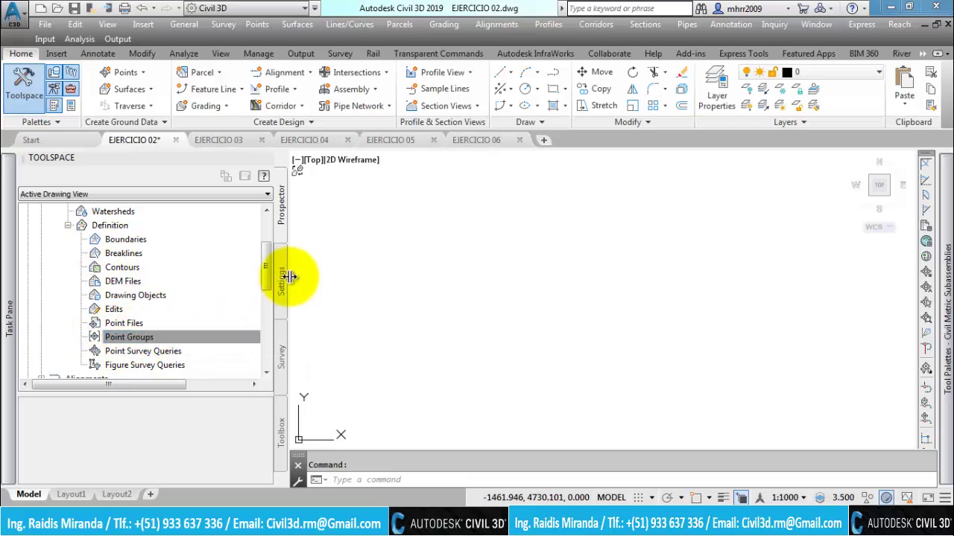
left_click_drag(268, 271, 272, 235)
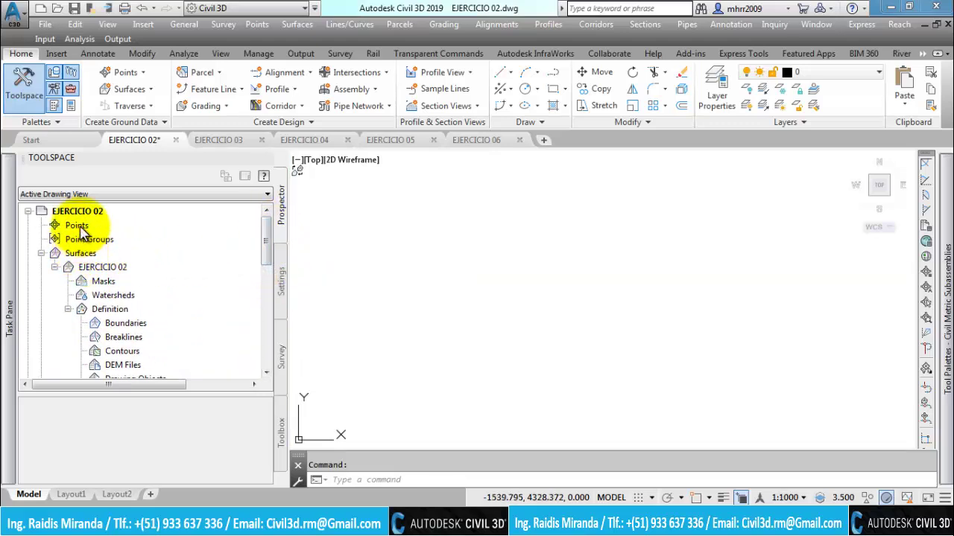
left_click(82, 231)
right_click(104, 228)
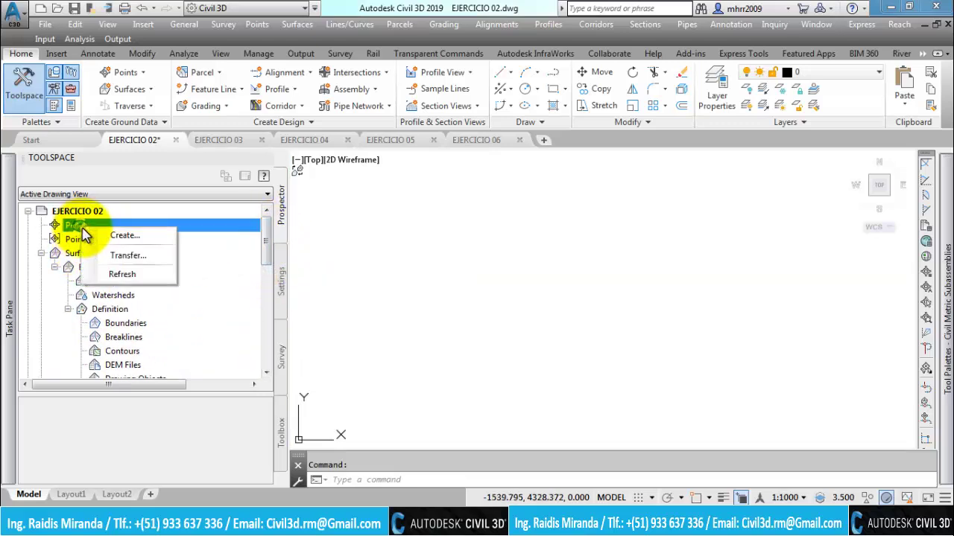
left_click(123, 236)
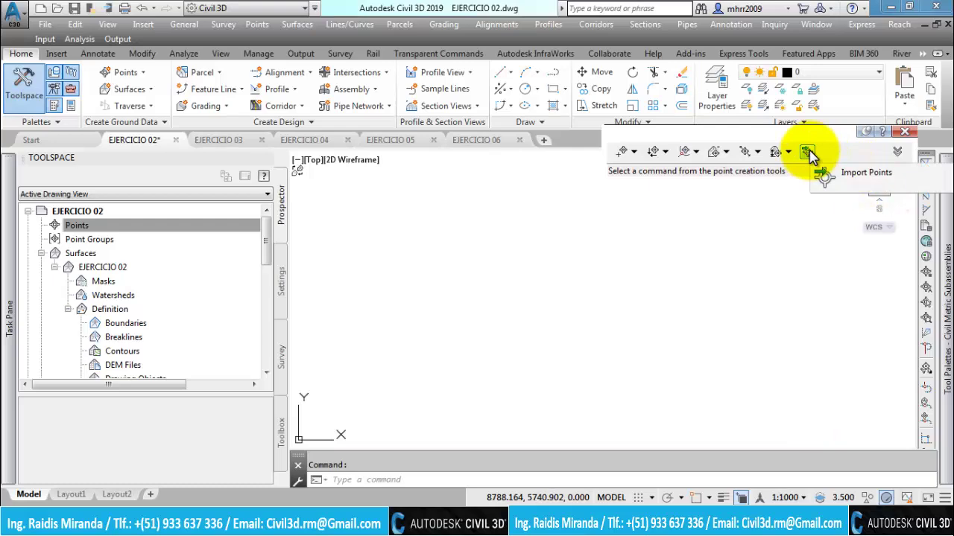
Start Import Points from the Create Points toolbar and reposition the Import Points dialog
left_click(808, 153)
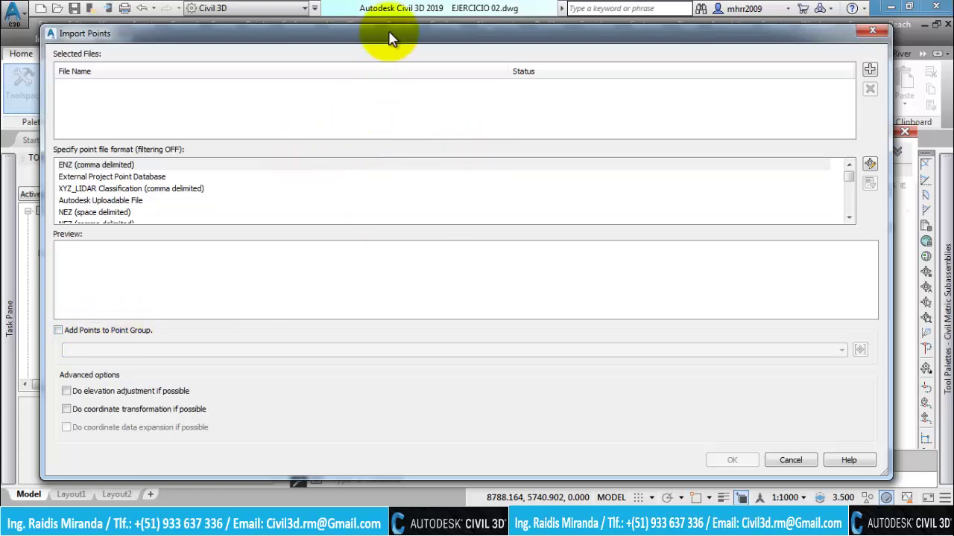
left_click_drag(402, 39, 410, 38)
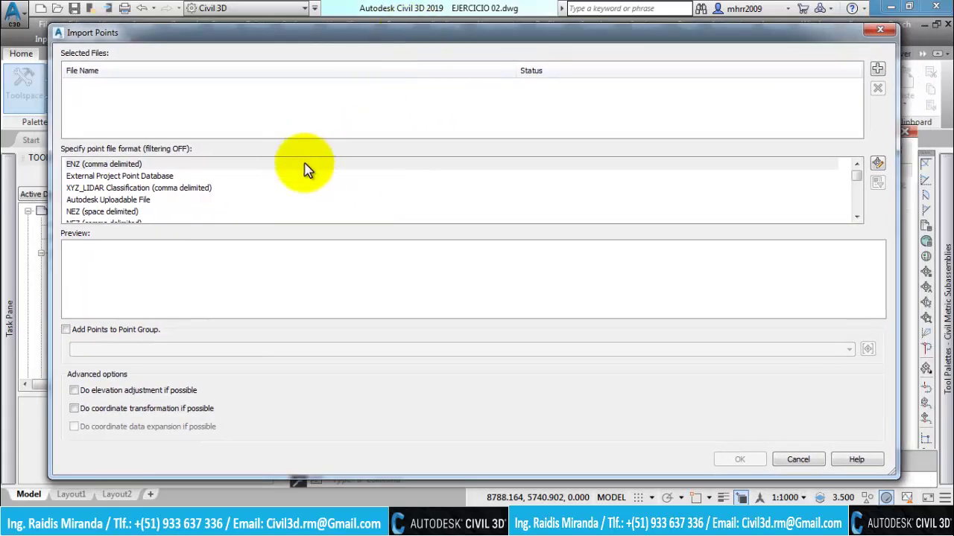
Import Surface-1A-PENZD (space delimited).txt in PENZD (space delimited) format into new point group TN
left_click(877, 72)
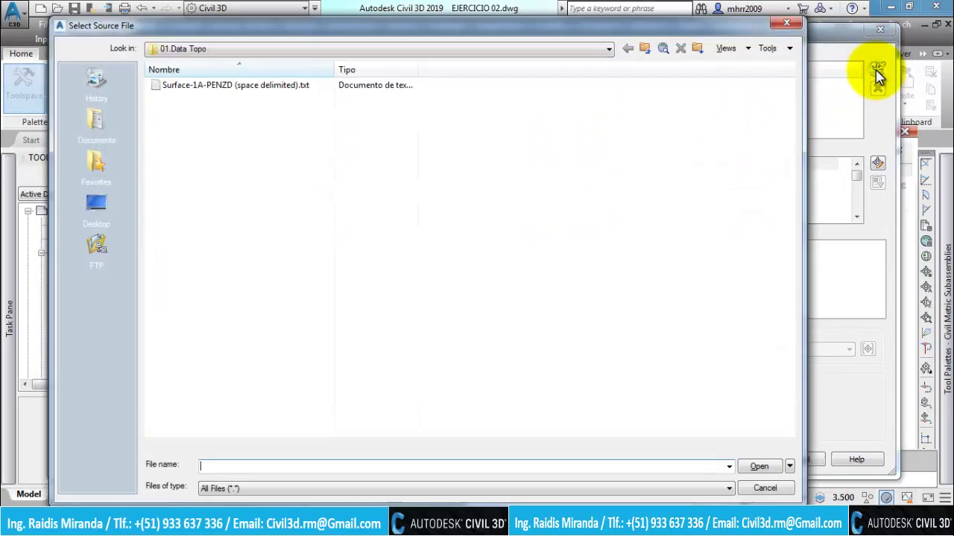
left_click(207, 88)
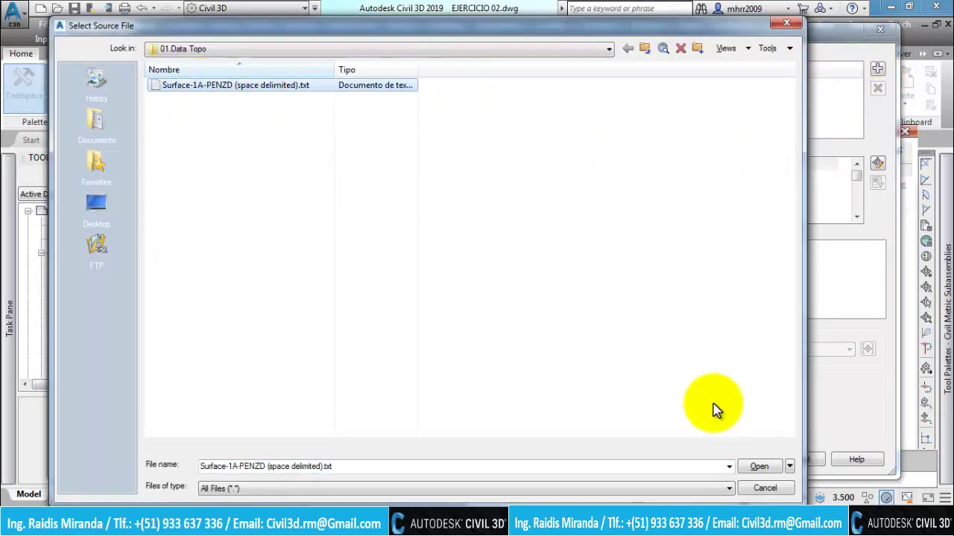
left_click(759, 467)
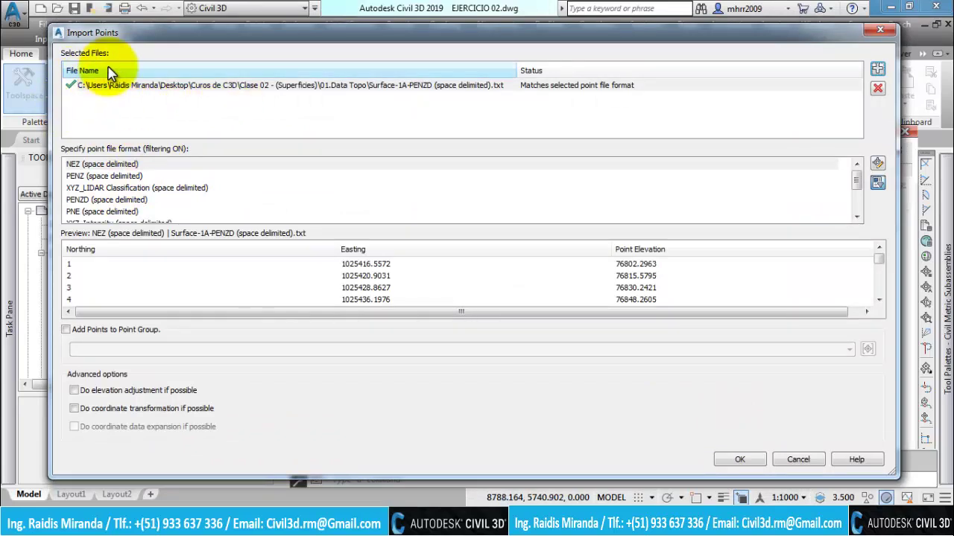
left_click(83, 201)
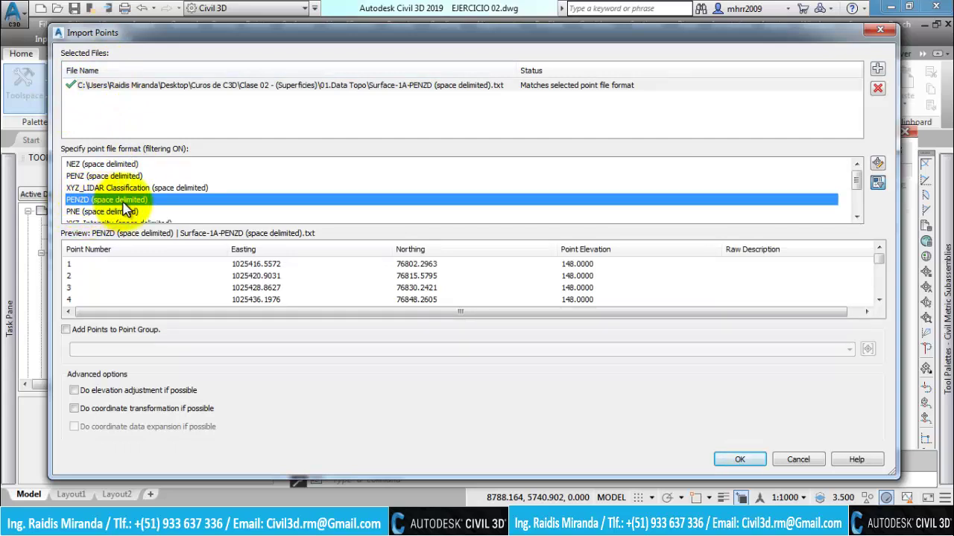
left_click(67, 329)
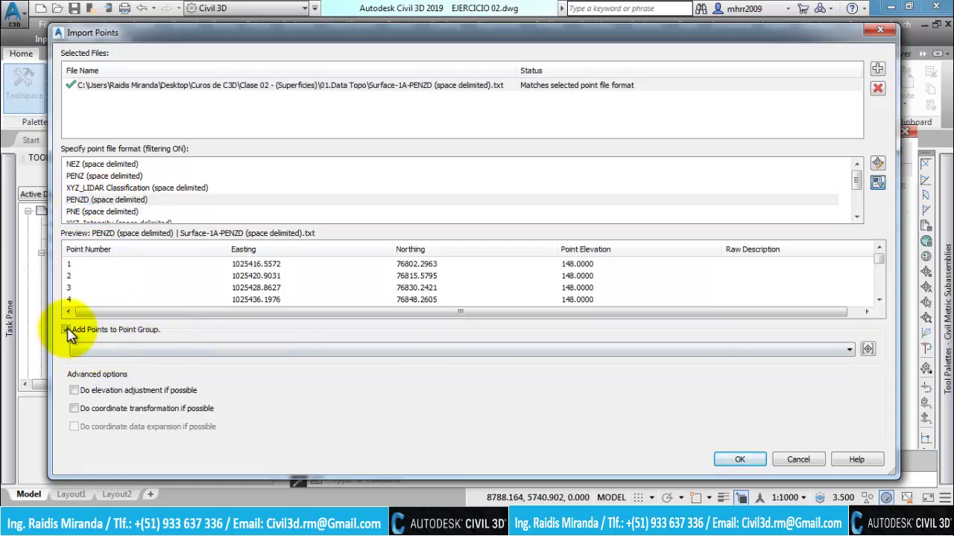
left_click(866, 349)
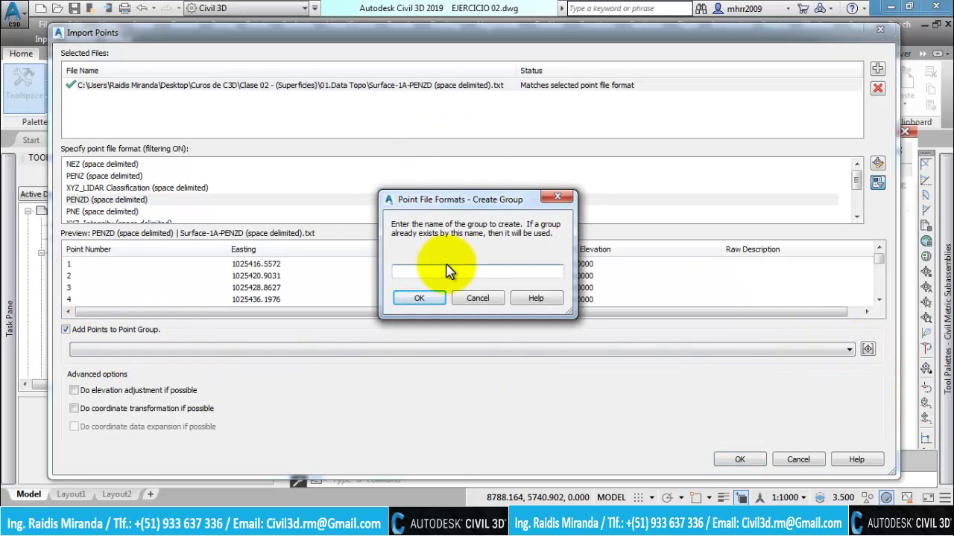
type("TN")
left_click(416, 294)
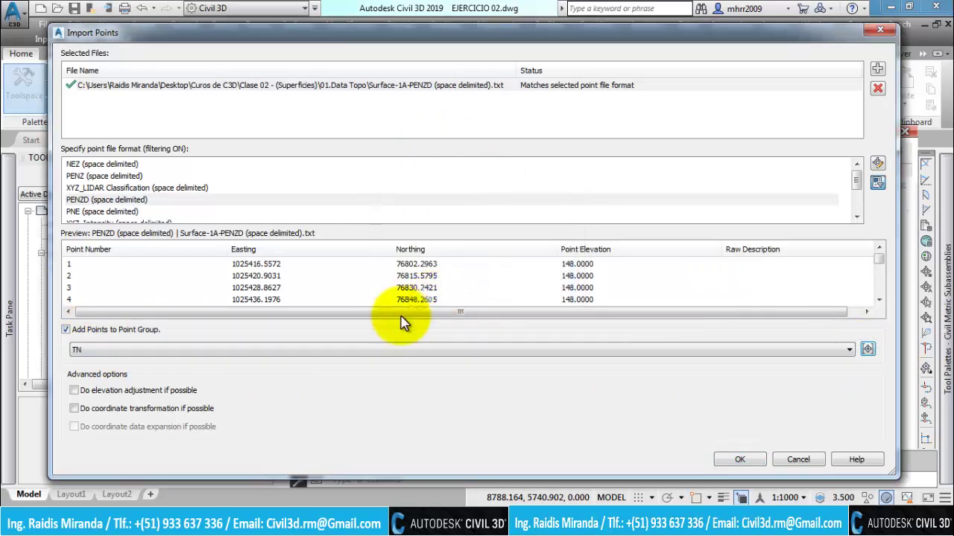
left_click(738, 459)
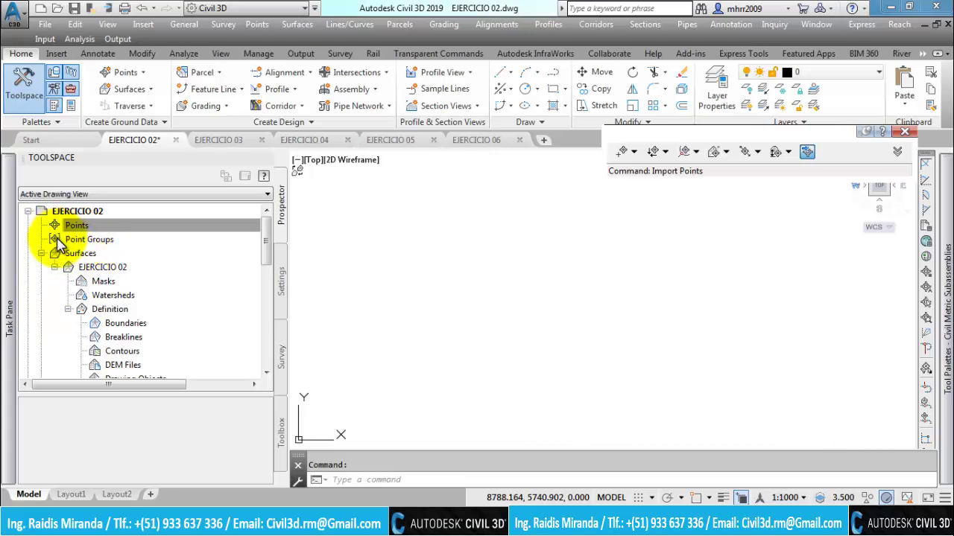
Expand Point Groups in Prospector and select the TN group to list its points
left_click(71, 240)
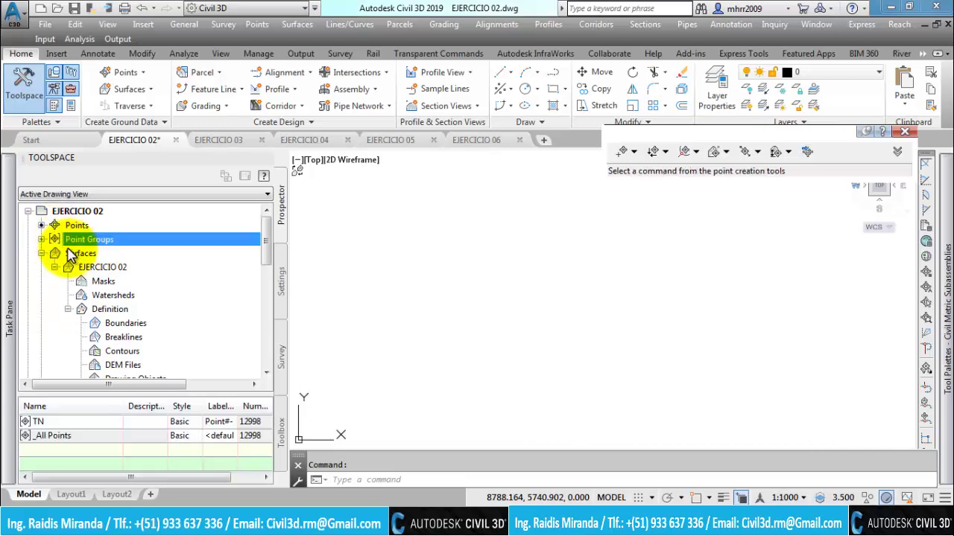
left_click(42, 253)
left_click(41, 239)
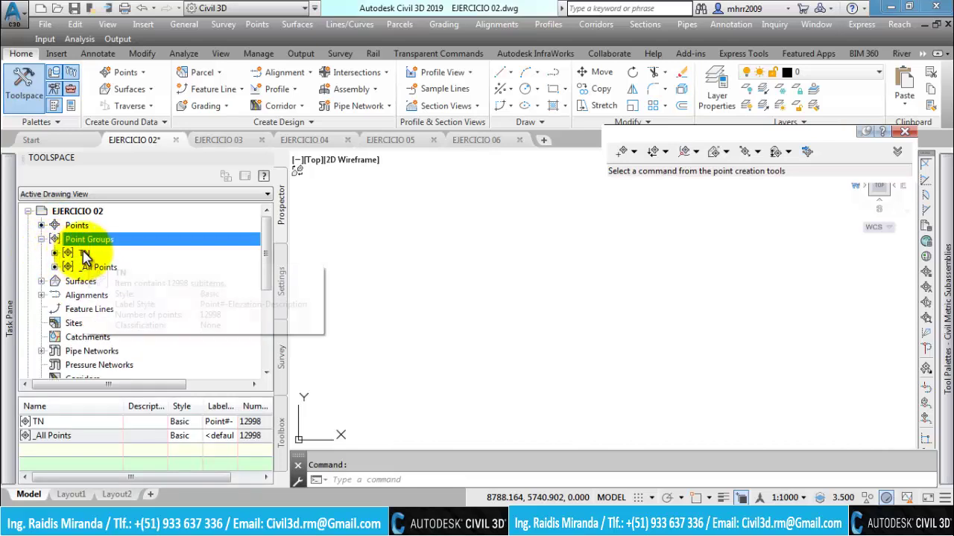
left_click(70, 255)
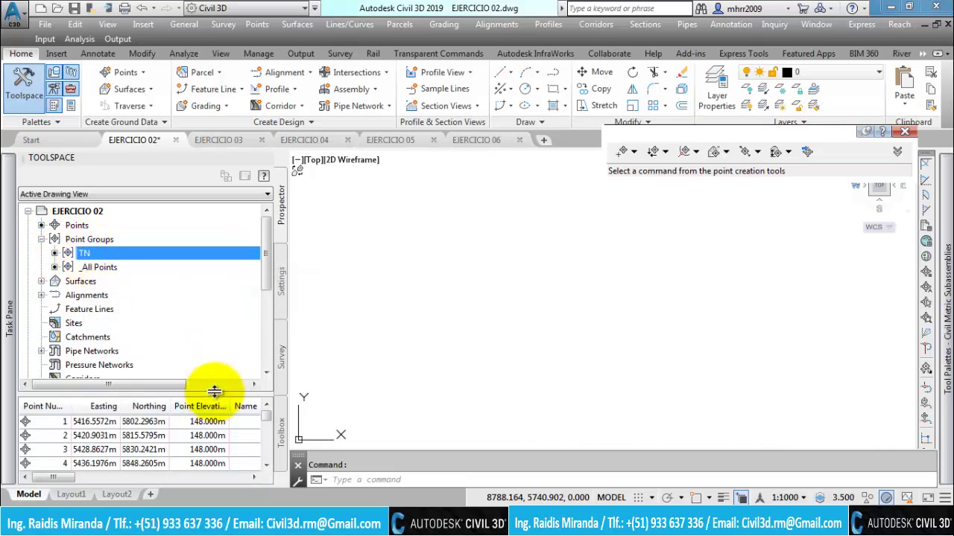
Enlarge the TN point table and widen its number and easting columns to read elevations
left_click_drag(214, 390, 214, 361)
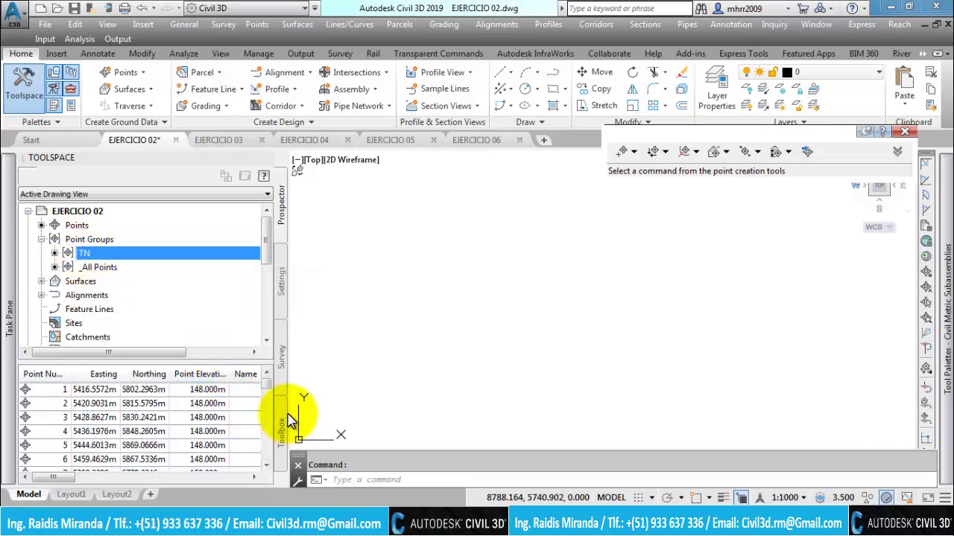
left_click_drag(291, 420, 356, 406)
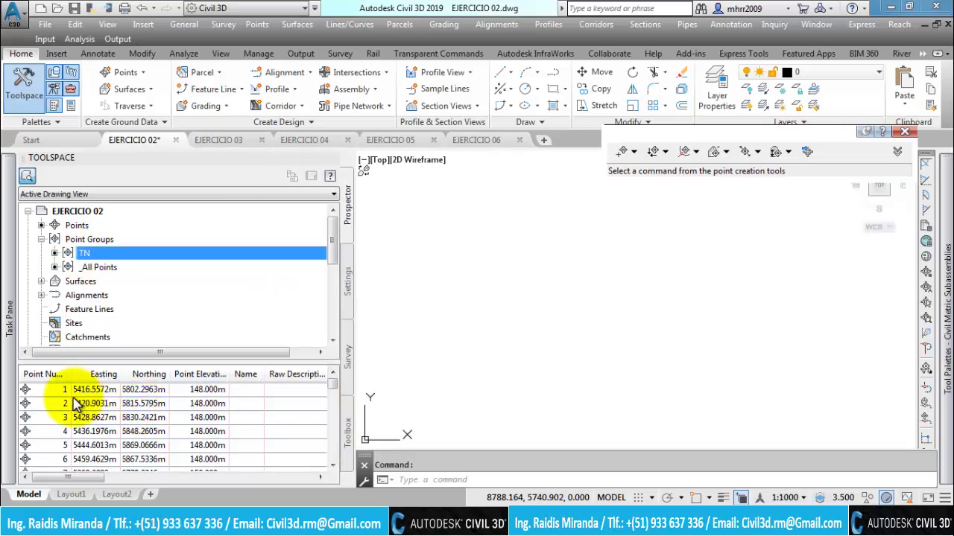
left_click_drag(76, 377, 199, 375)
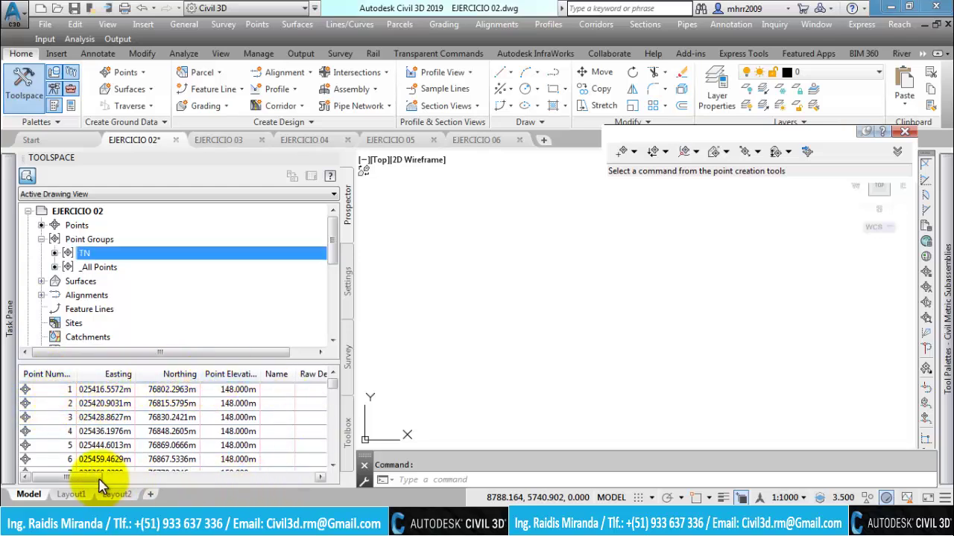
mouse_move(105, 477)
left_mouse_down()
mouse_move(126, 481)
mouse_move(115, 483)
left_mouse_up()
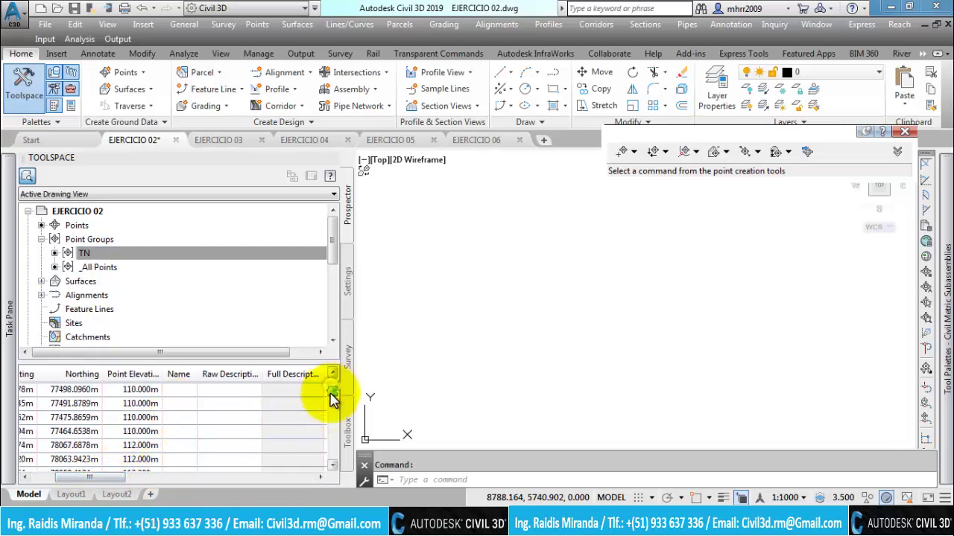
mouse_move(332, 399)
left_mouse_down()
mouse_move(332, 441)
mouse_move(332, 387)
left_mouse_up()
left_click_drag(93, 477, 52, 483)
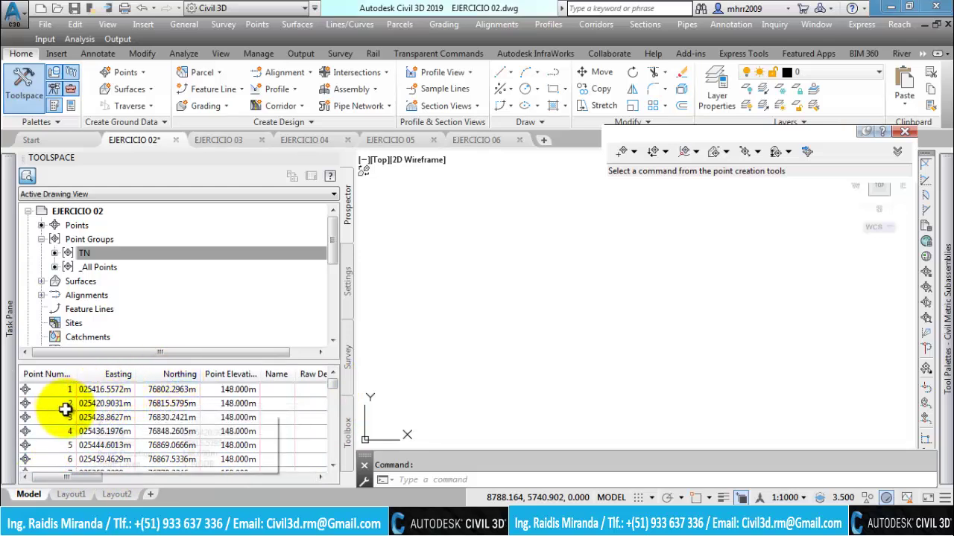
left_click(80, 479)
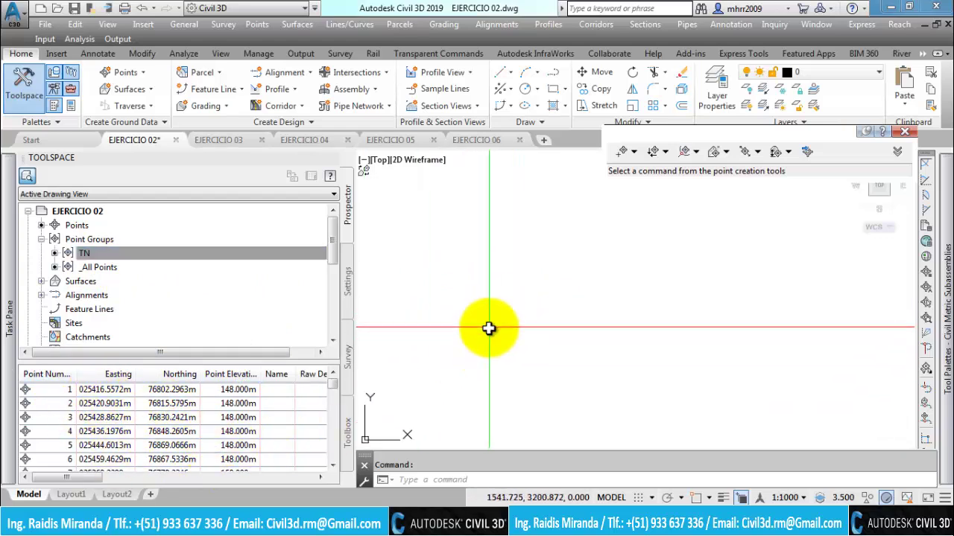
type("ZE")
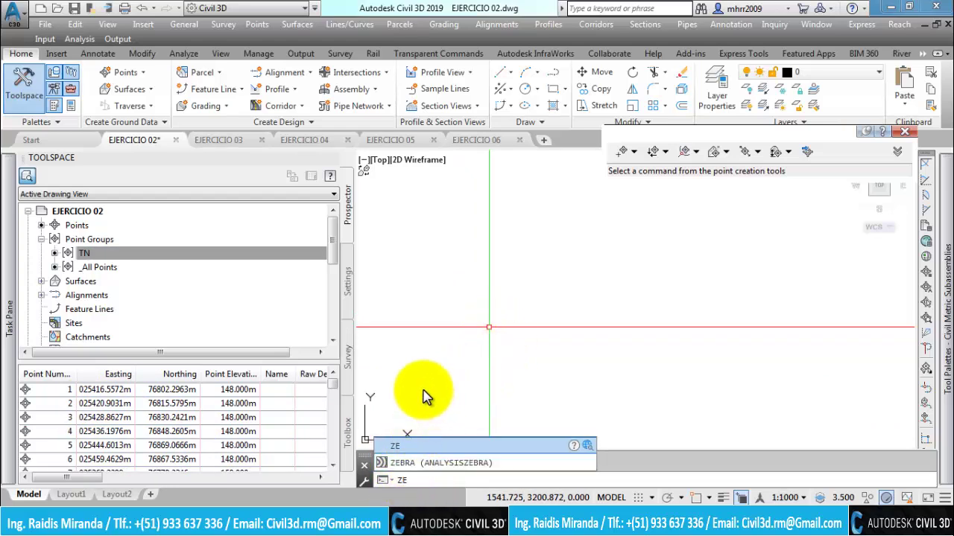
key("Return")
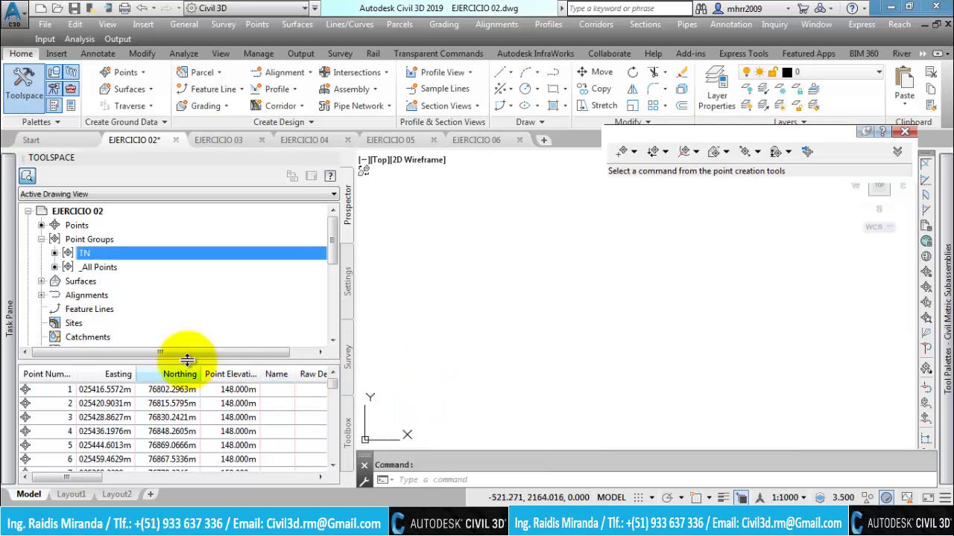
Zoom the drawing to the TN point group, clear the selection, and reopen TN's context menu
right_click(89, 258)
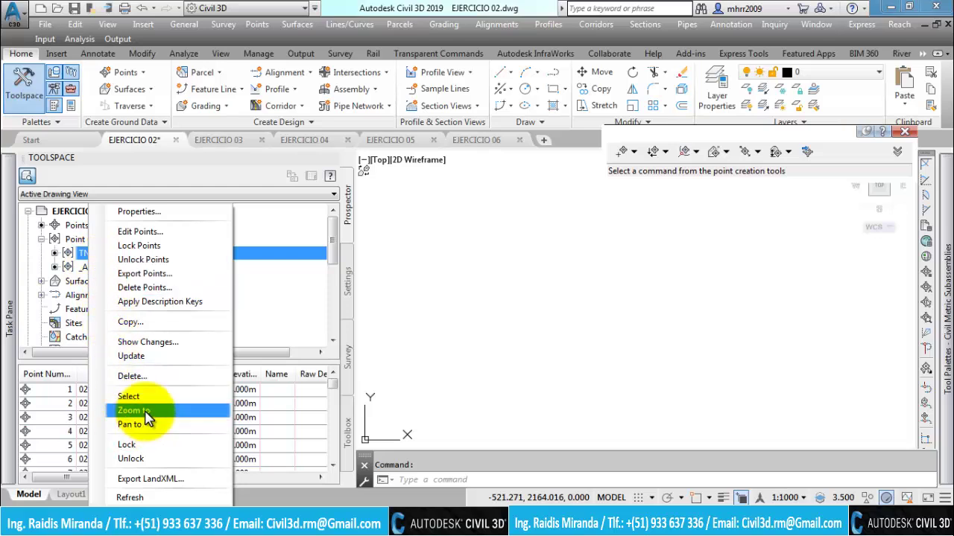
left_click(146, 412)
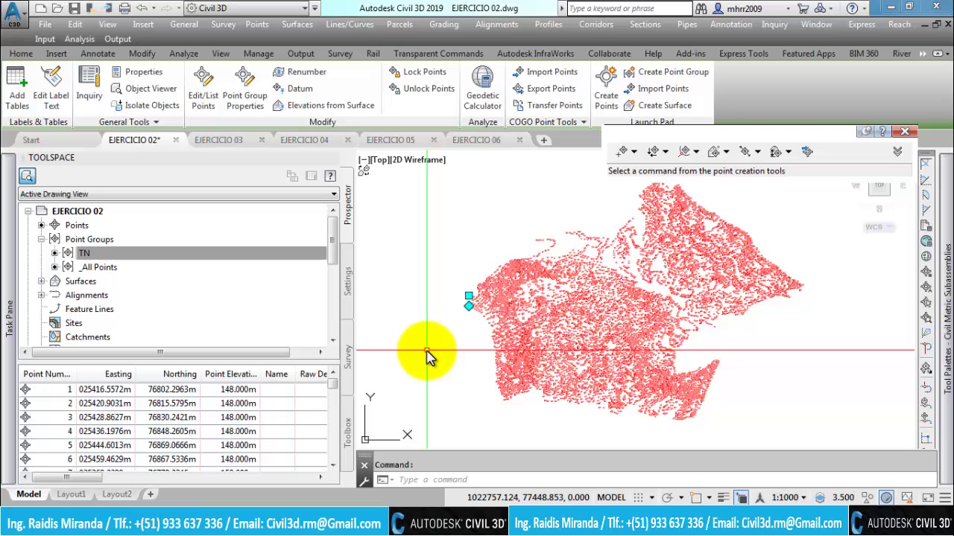
key("Escape")
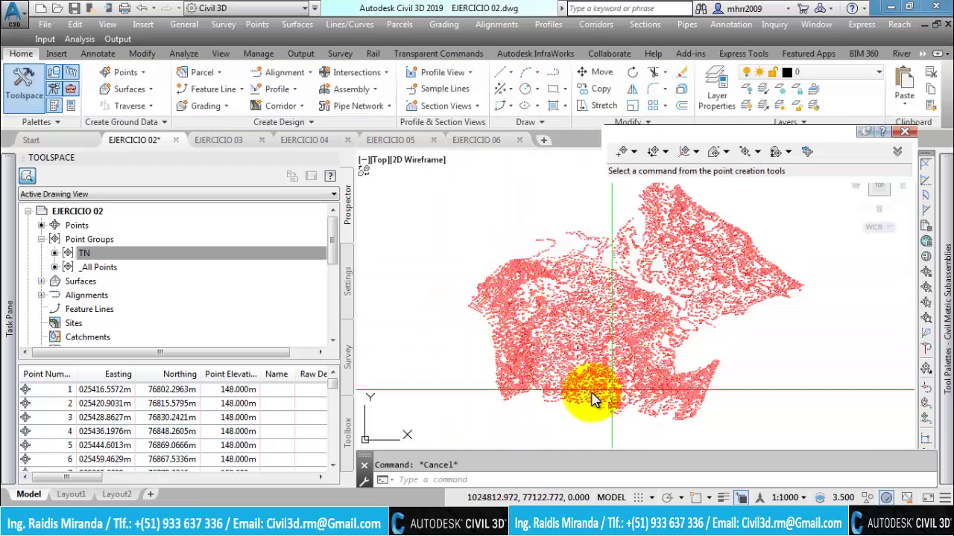
left_click(83, 254)
right_click(104, 252)
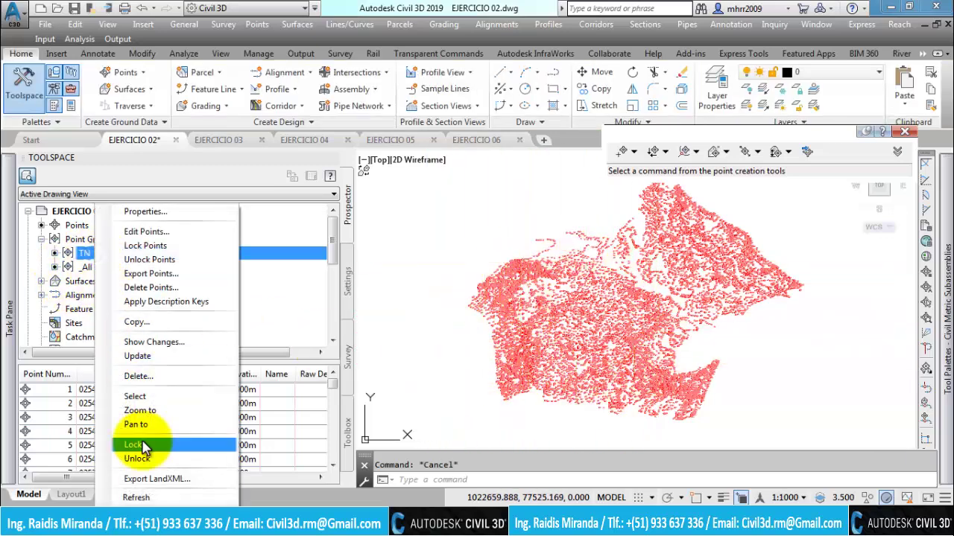
left_click(605, 344)
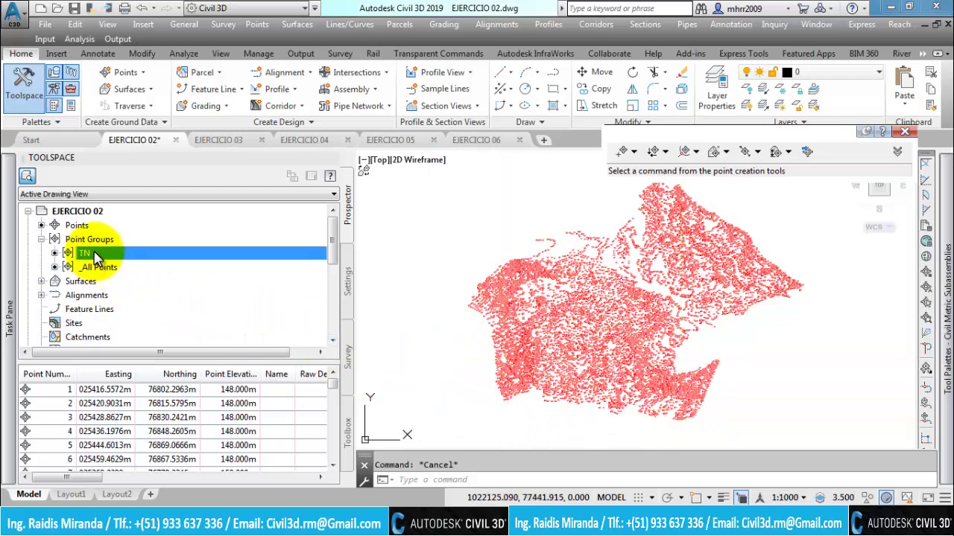
In the TN point group's properties, set both Point style and Point label style to <none>
mouse_move(84, 253)
right_click(97, 256)
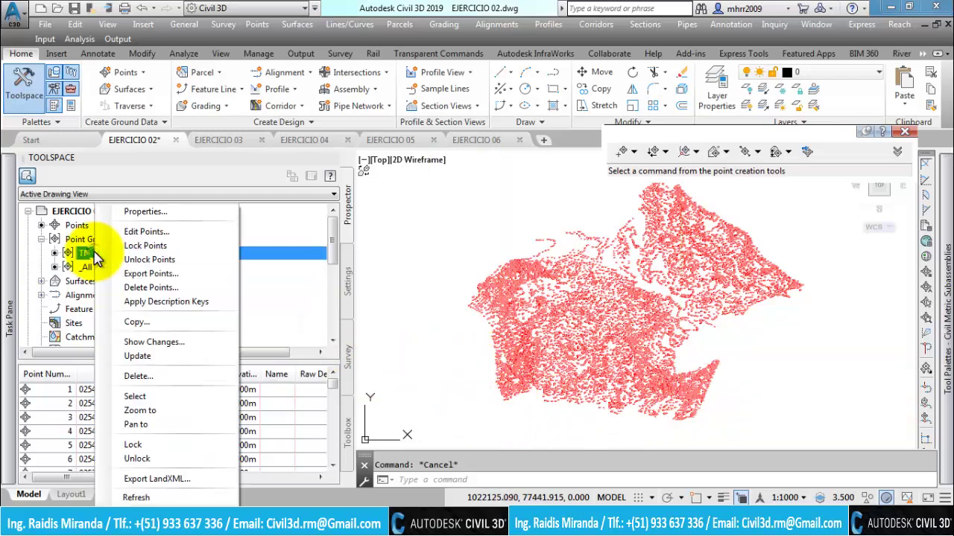
left_click(146, 214)
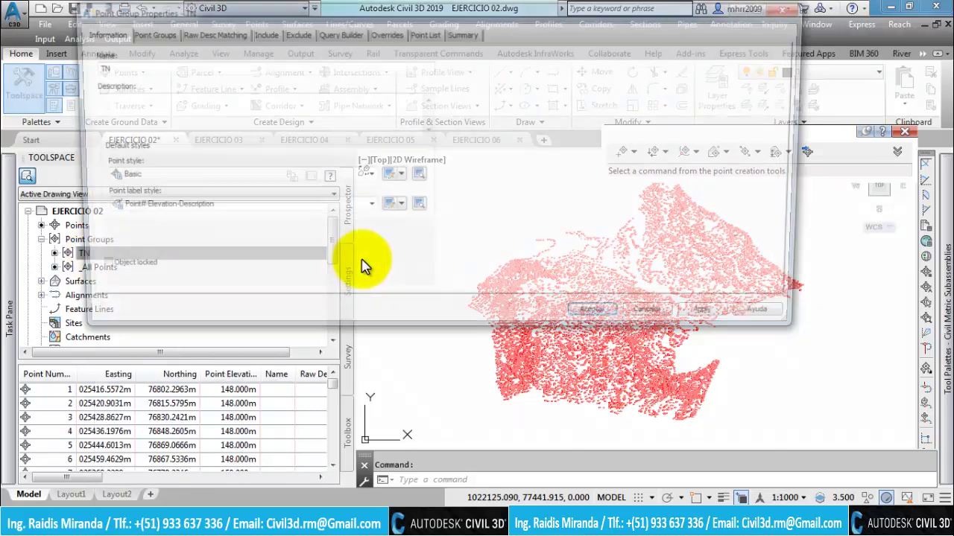
left_click(270, 209)
left_click(138, 223)
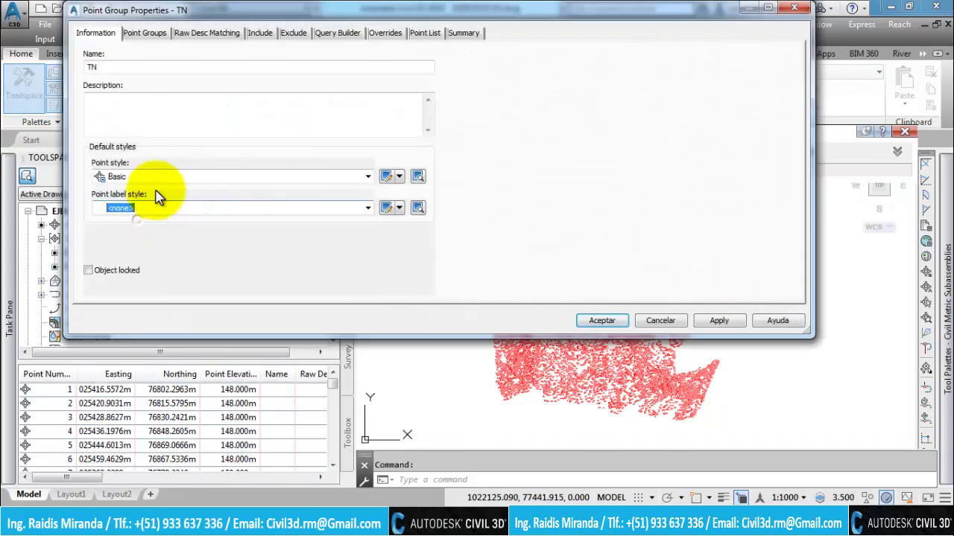
left_click(153, 179)
left_click(140, 190)
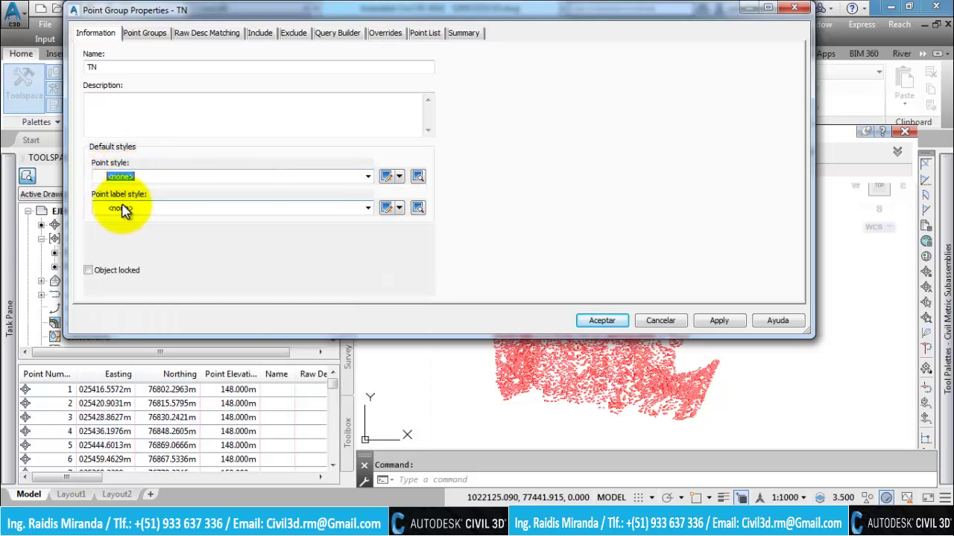
left_click(605, 322)
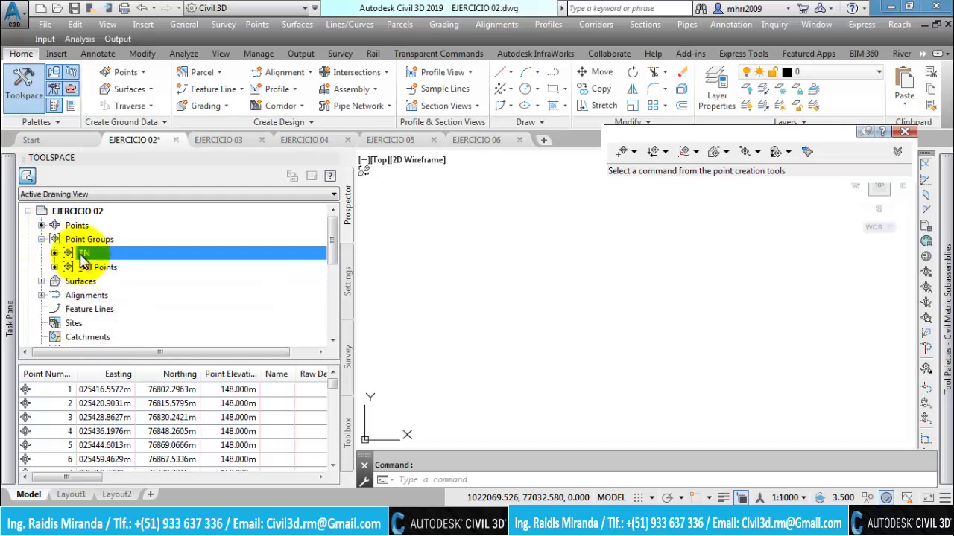
Expand Surfaces > EJERCICIO 02 > Definition and choose Add… on its Point Groups item
left_click(41, 240)
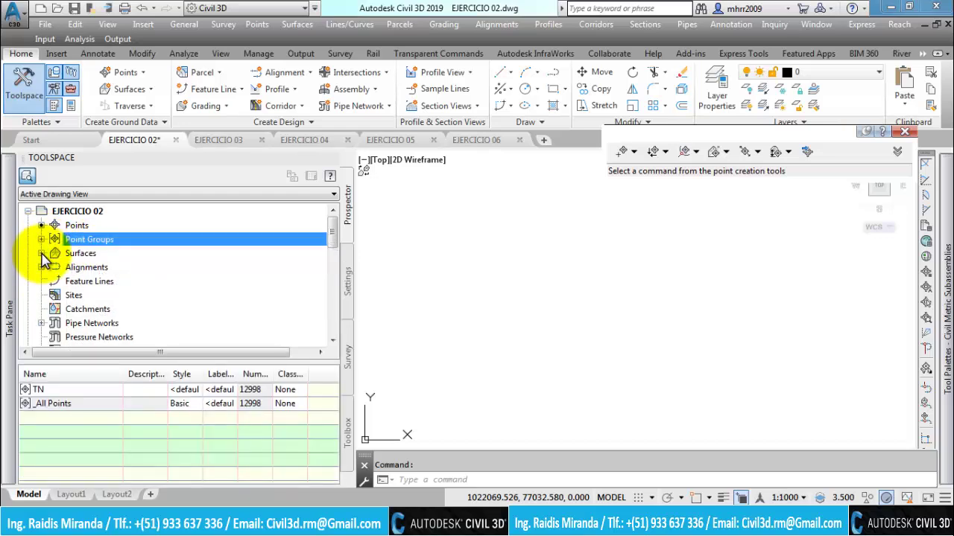
left_click(41, 253)
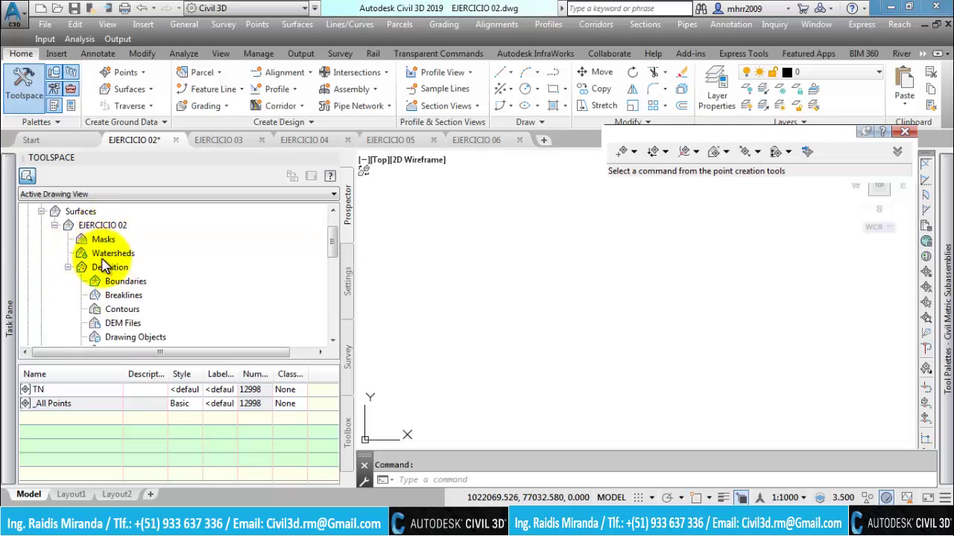
left_click(110, 268)
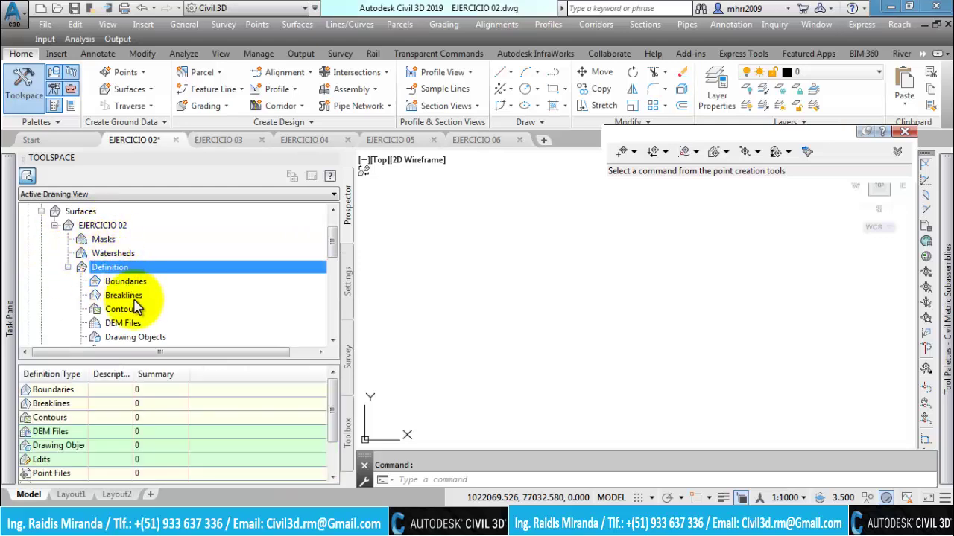
left_click(129, 296)
scroll(130, 299, "down", 1)
scroll(130, 298, "down", 1)
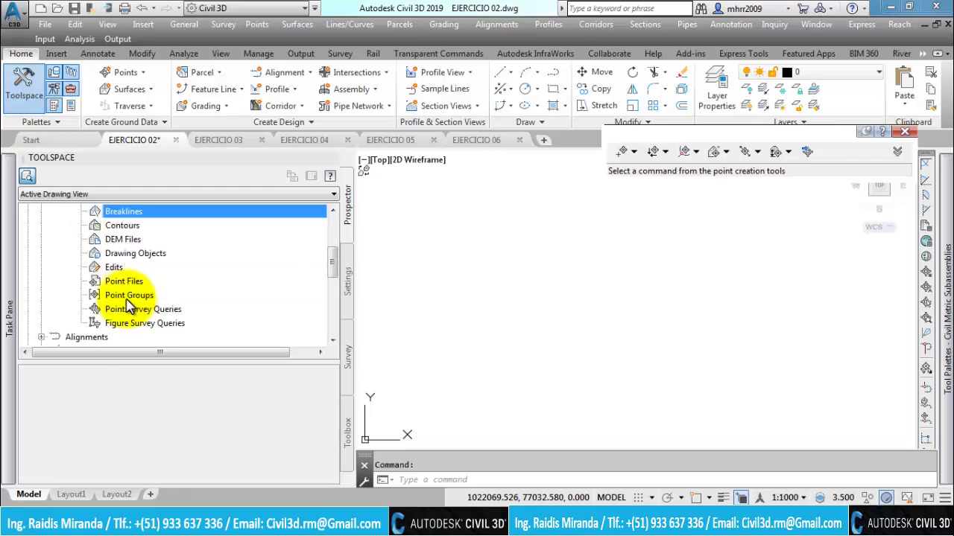
left_click(129, 297)
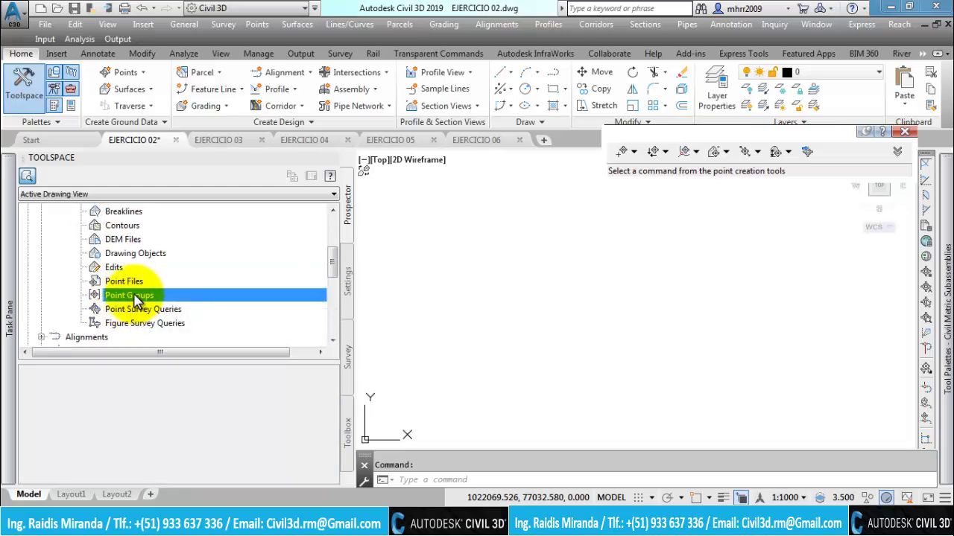
left_click(179, 303)
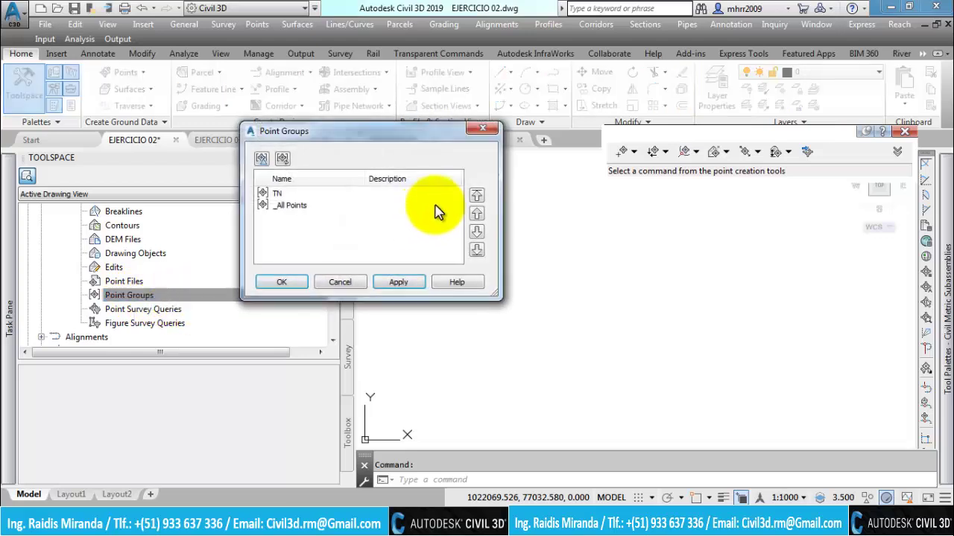
Select the TN point group instead of _All Points and add it to the EJERCICIO 02 surface
left_click_drag(366, 132, 287, 165)
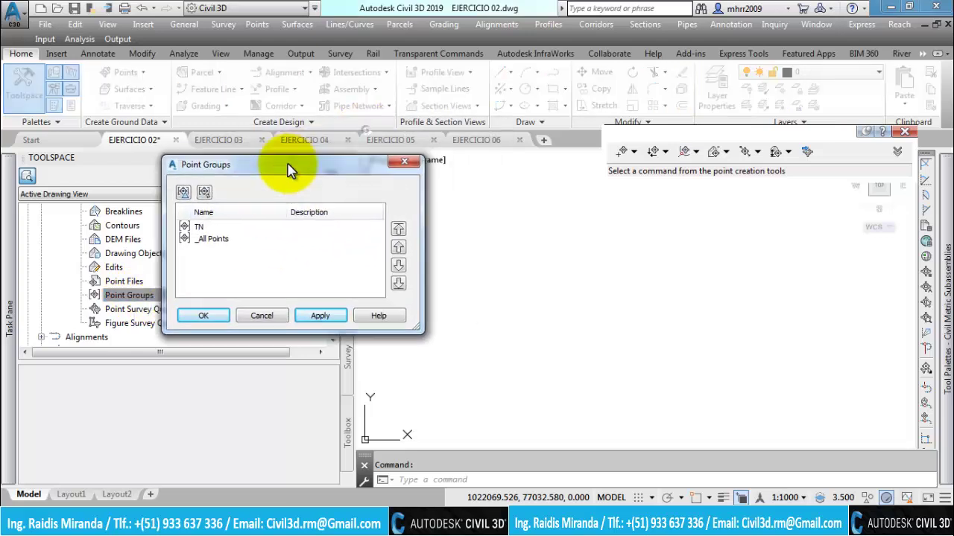
left_click(198, 228)
left_click(211, 240)
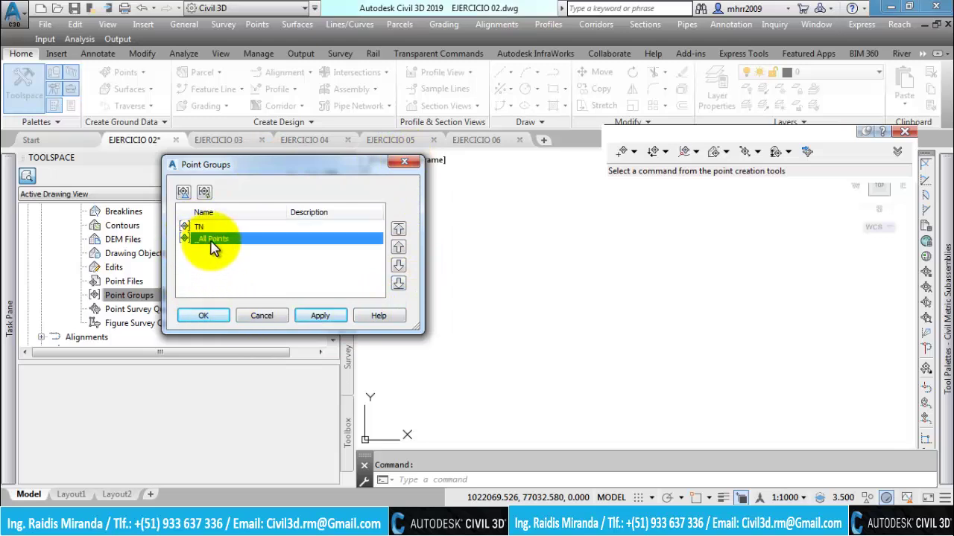
left_click(203, 228)
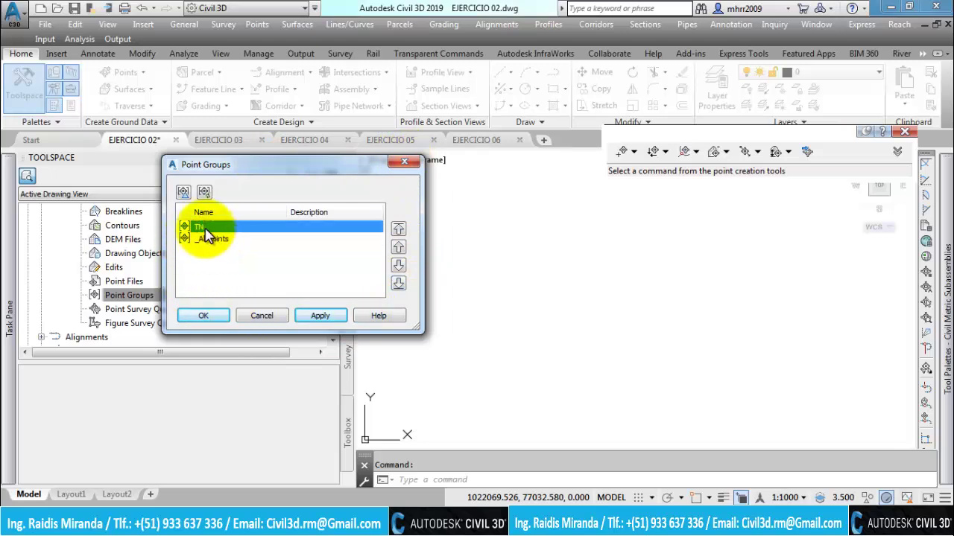
left_click(215, 240)
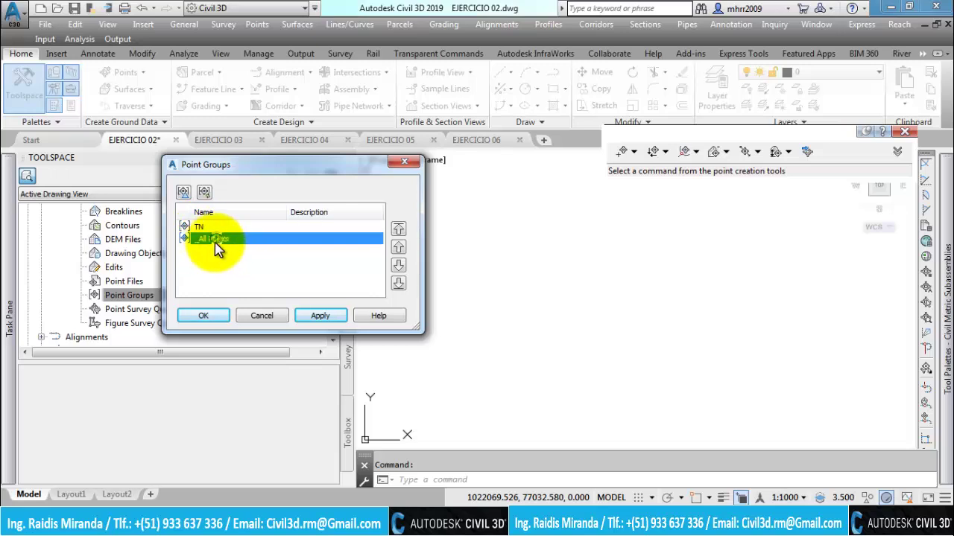
left_click(203, 227)
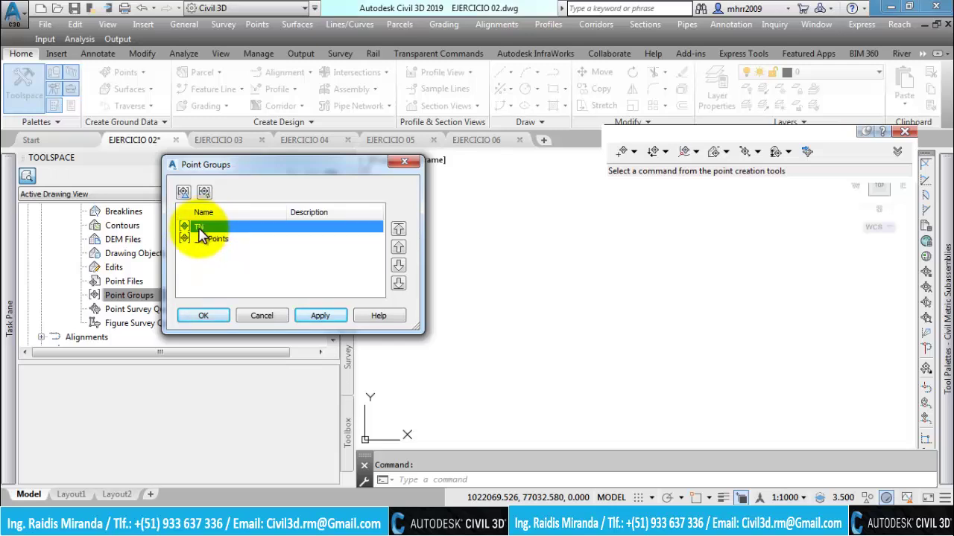
left_click(204, 316)
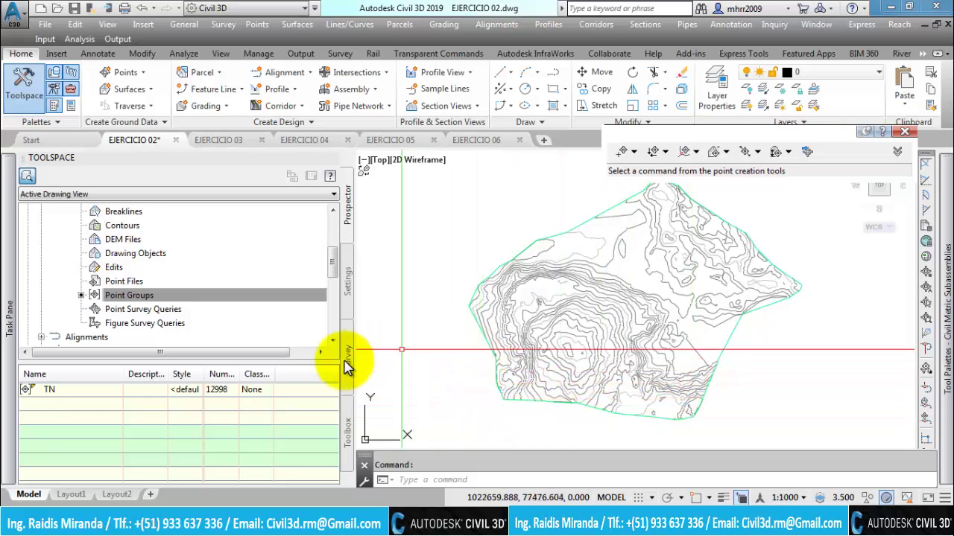
Check the surface's point groups, then save EJERCICIO 02 with Ctrl+S and close its tab
left_click(112, 298)
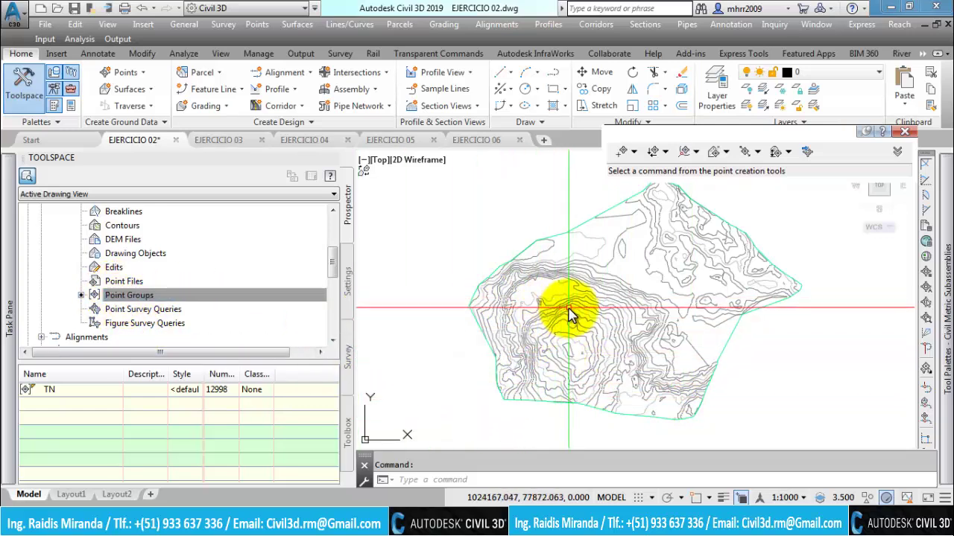
middle_click_drag(553, 301, 523, 304)
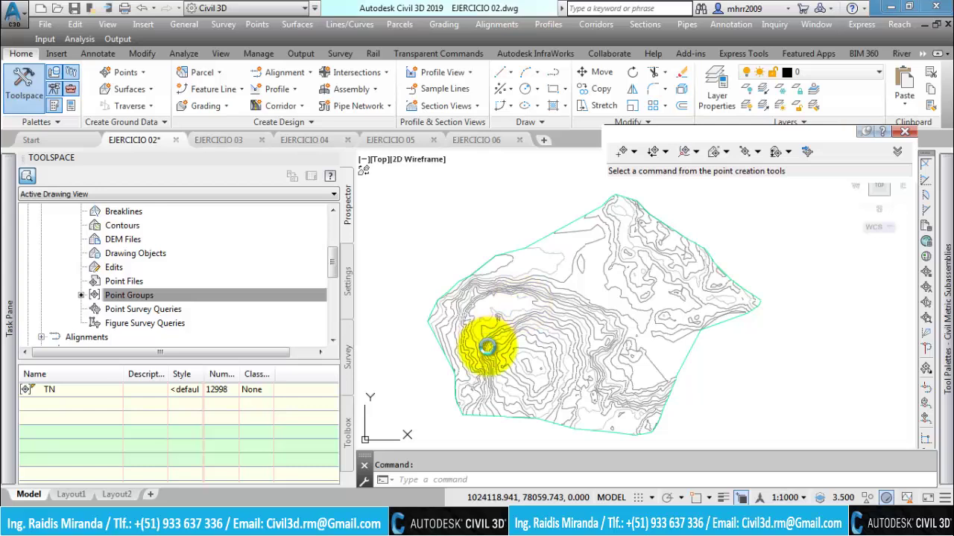
key("ctrl+s")
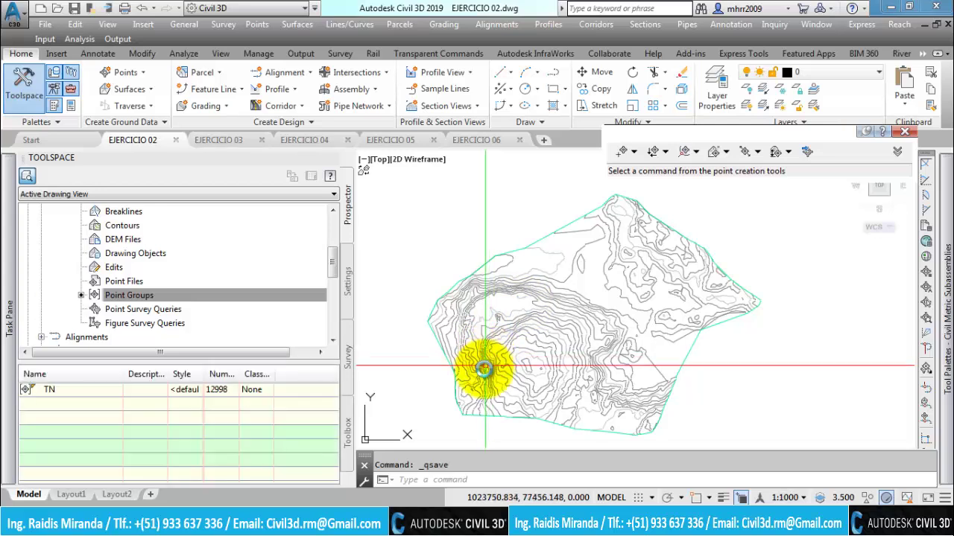
left_click(176, 140)
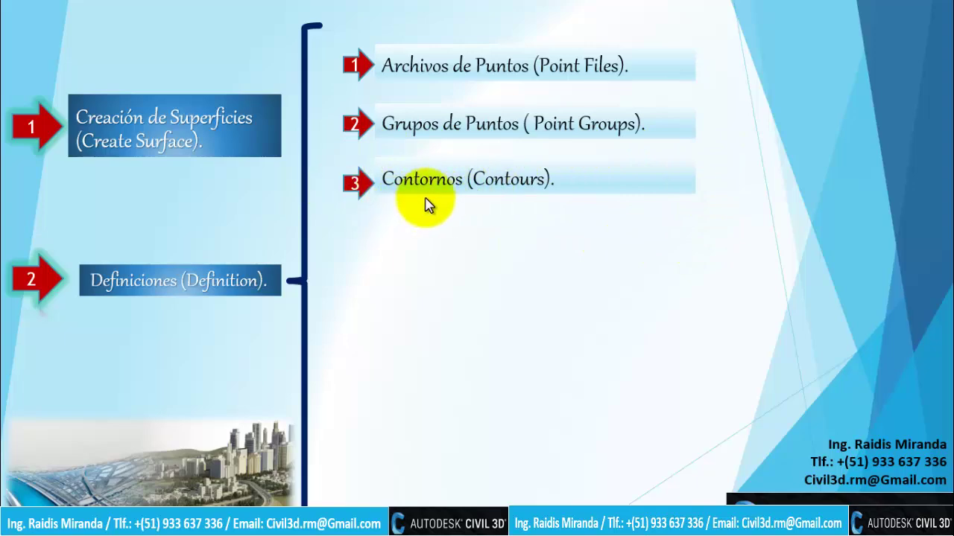
Switch from the PowerPoint slideshow back to the Civil 3D window with Alt+Tab
key("alt+Tab")
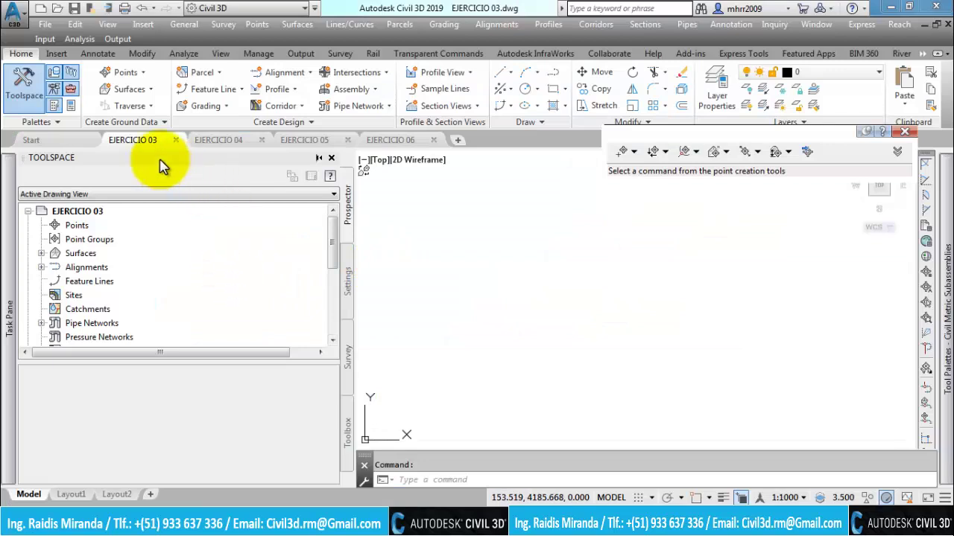
mouse_move(142, 160)
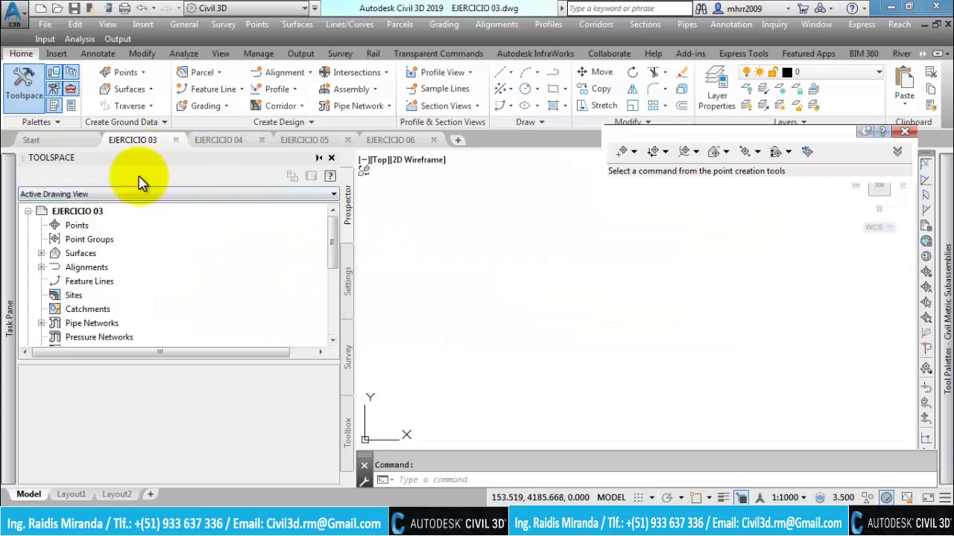
Expand Surfaces > EJERCICIO 03 > Definition, enlarge the Prospector tree, and select Contours
left_click(44, 253)
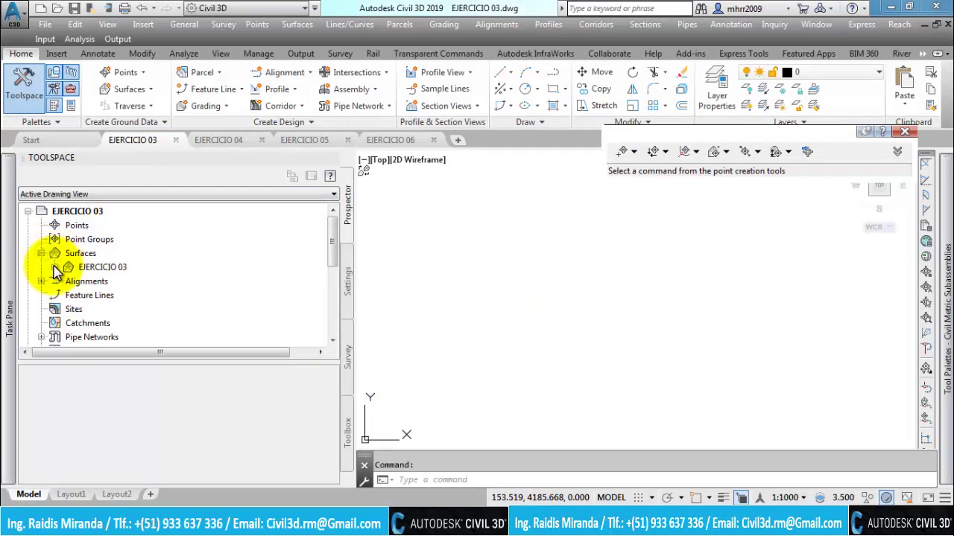
left_click(55, 266)
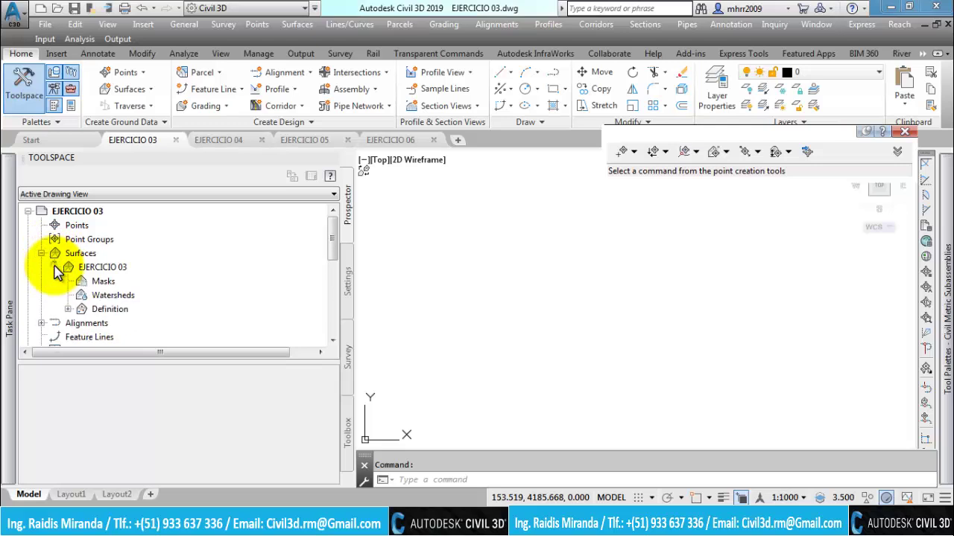
left_click(68, 308)
left_click_drag(182, 360, 181, 432)
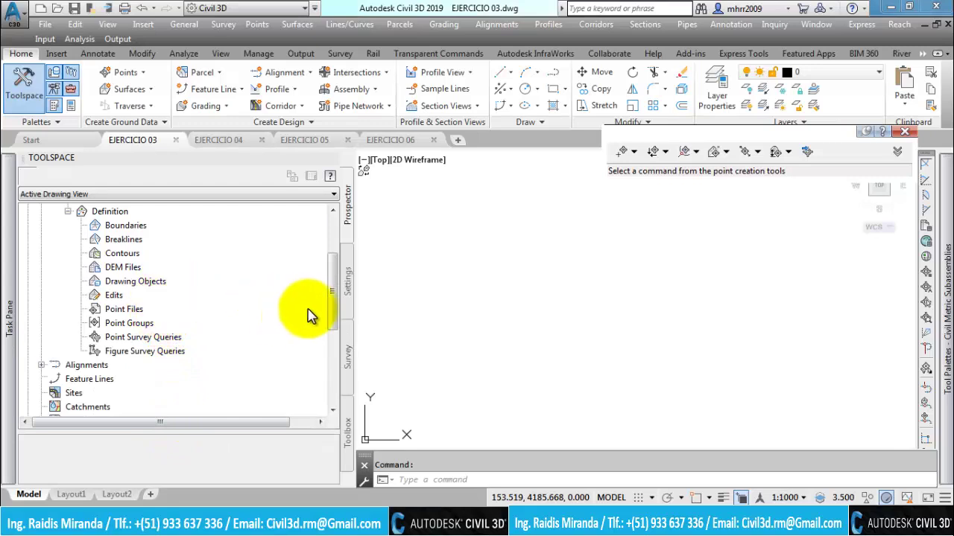
left_click_drag(334, 302, 334, 287)
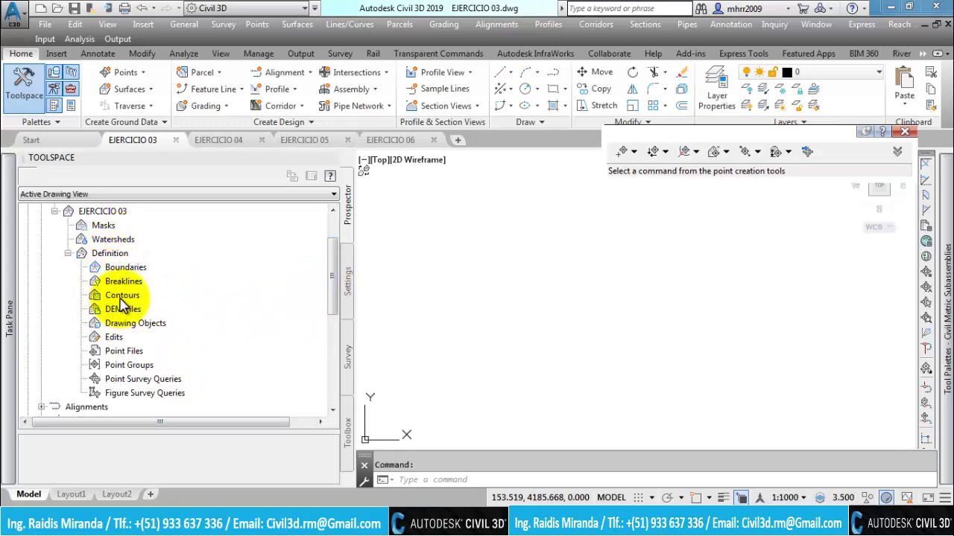
left_click(122, 298)
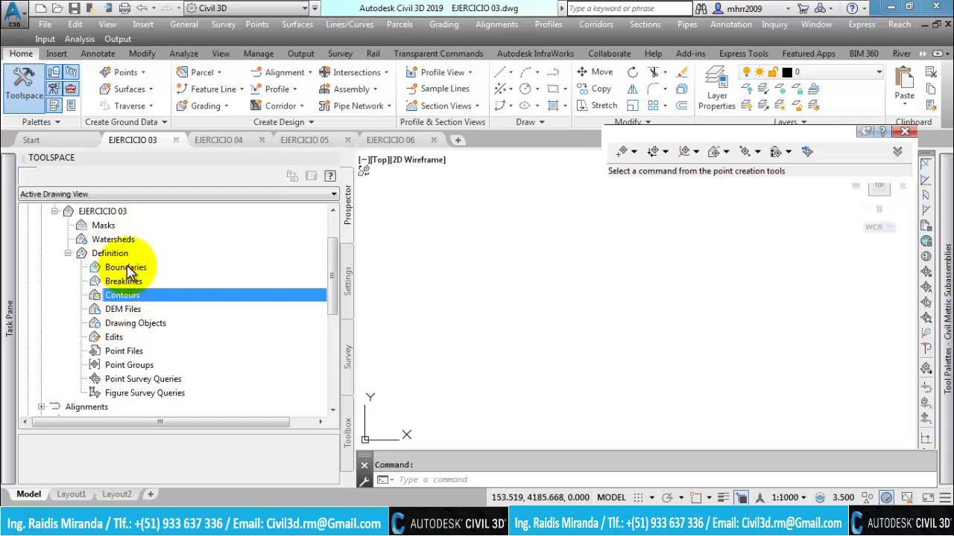
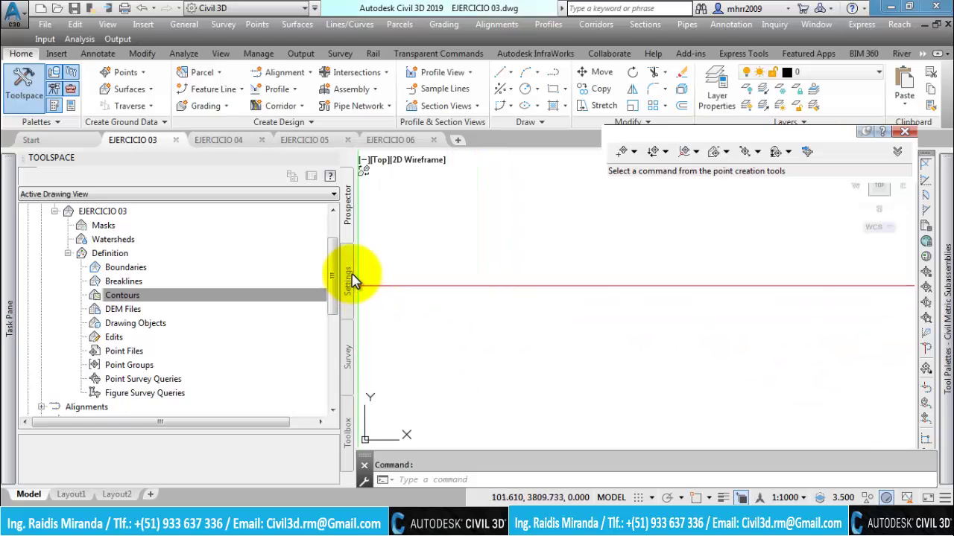
Save EJERCICIO 03 and open the External References palette with XREF
left_click_drag(355, 273, 250, 274)
key("ctrl+s")
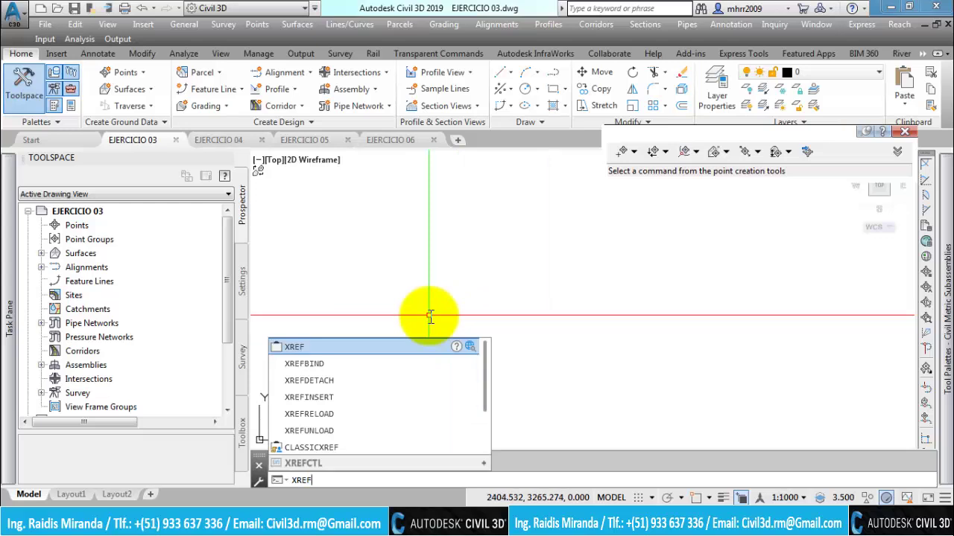
key("Return")
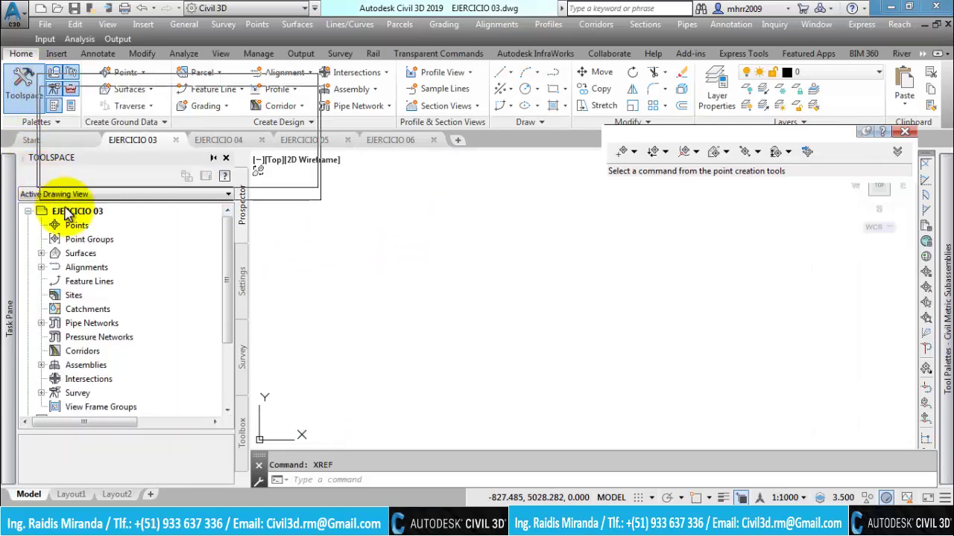
mouse_move(22, 255)
left_mouse_down()
mouse_move(313, 274)
mouse_move(275, 201)
mouse_move(103, 231)
mouse_move(341, 219)
mouse_move(372, 228)
mouse_move(341, 206)
left_mouse_up()
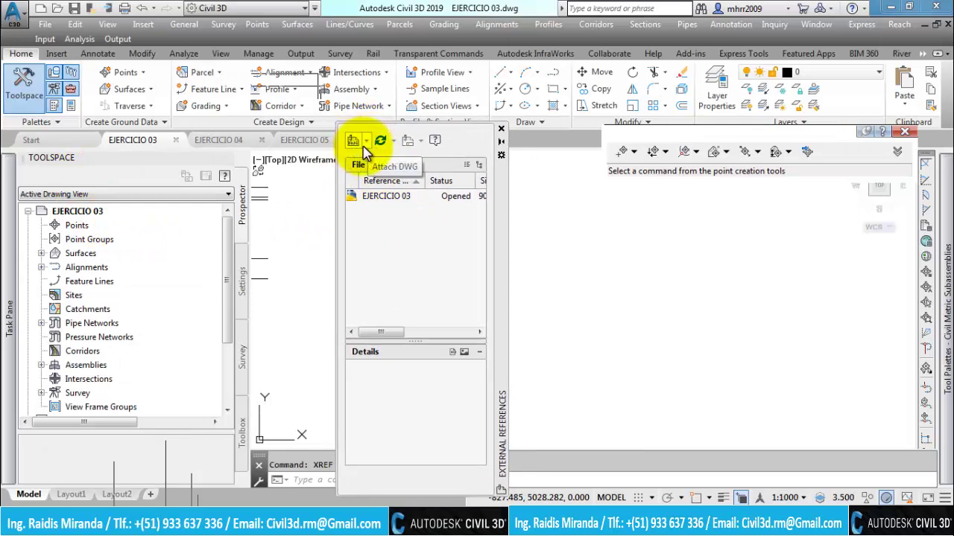
Attach a DWG, picking 01 - ACAD-Curvas de Nivel.dwg from Clase 02 (Superficies) > 02.ACAD
left_click(364, 147)
left_click(376, 159)
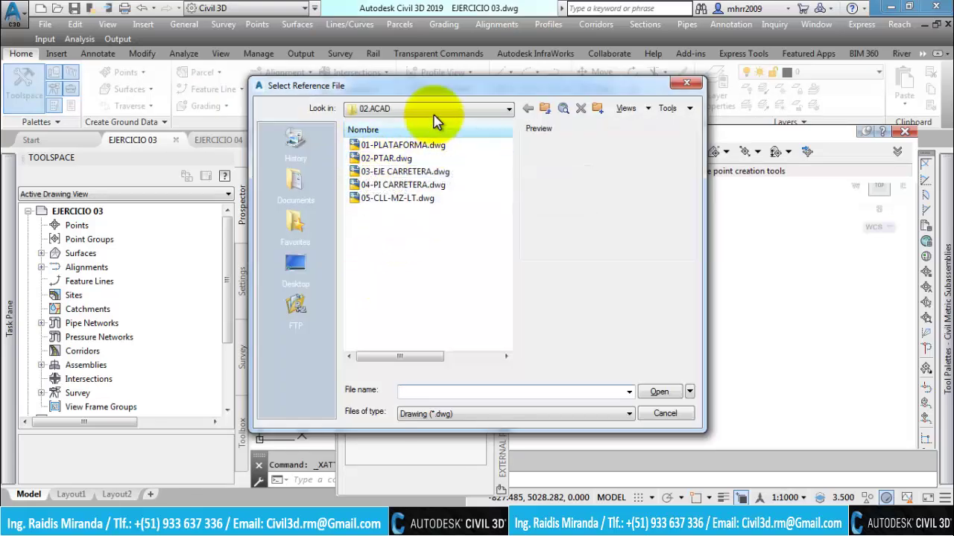
left_click_drag(455, 88, 350, 98)
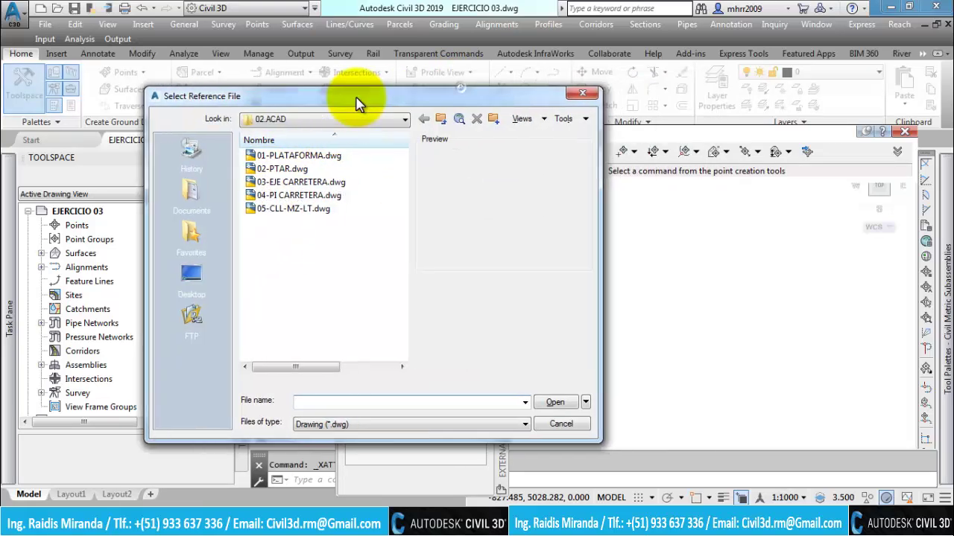
left_click(442, 119)
left_click(442, 119)
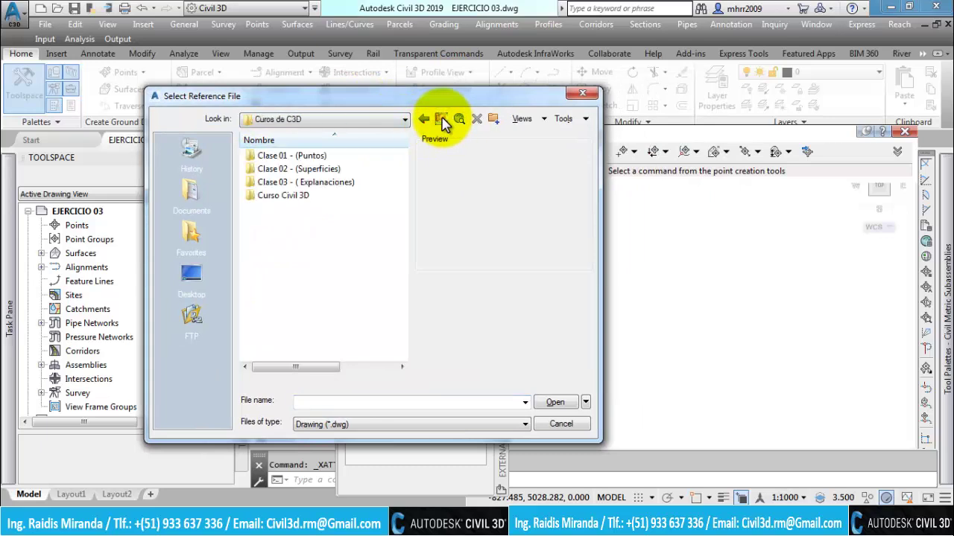
double_click(307, 171)
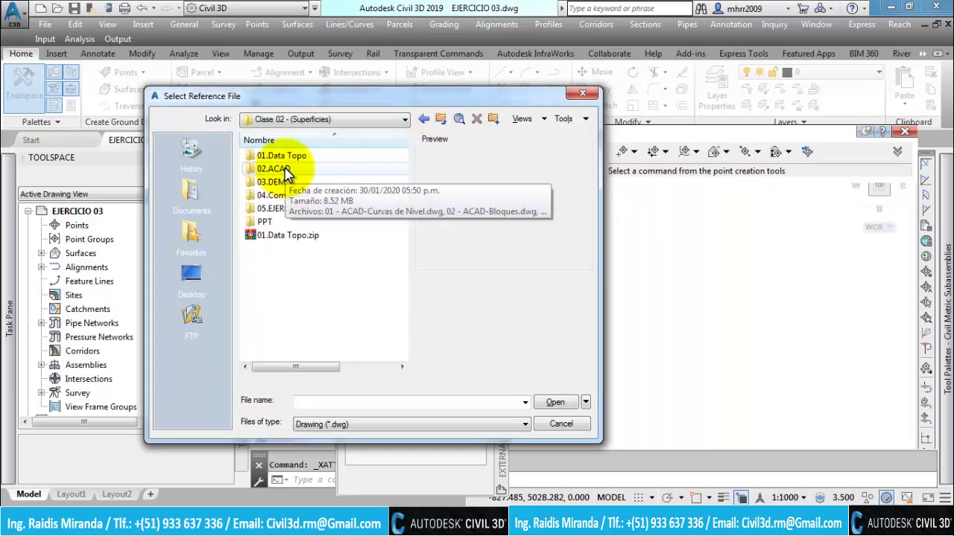
double_click(282, 171)
left_click(327, 157)
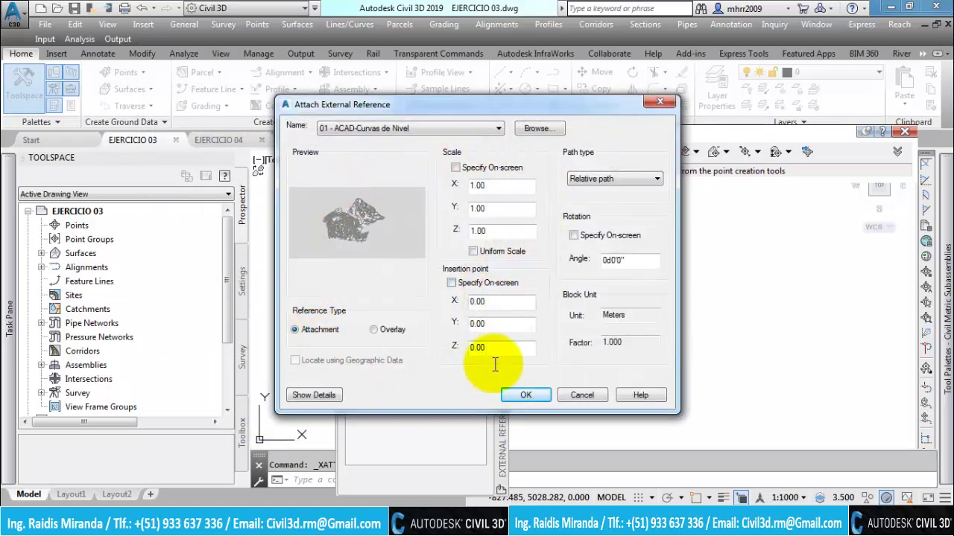
Attach 01 - ACAD-Curvas de Nivel at insertion point 0,0,0, scale 1, as Attachment type
left_click_drag(361, 108, 388, 108)
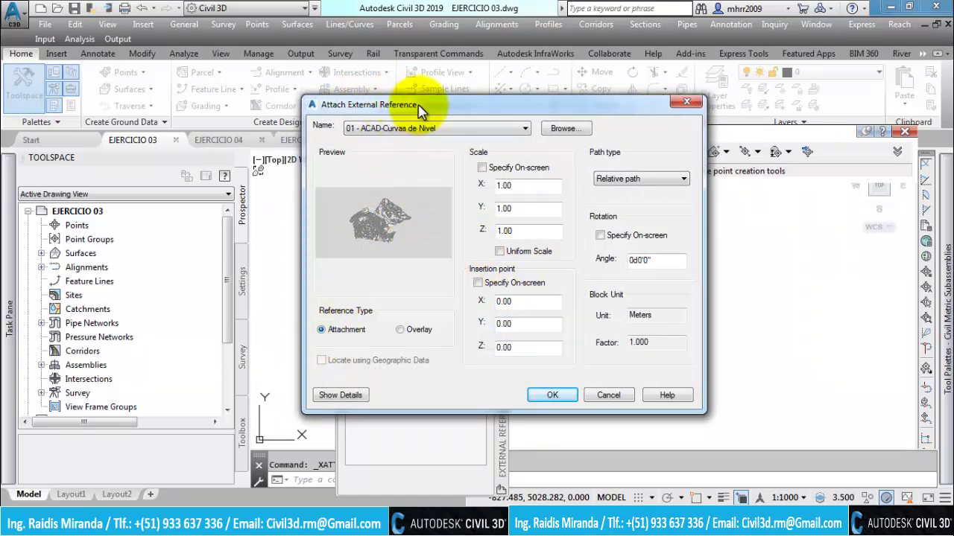
left_click_drag(420, 110, 449, 109)
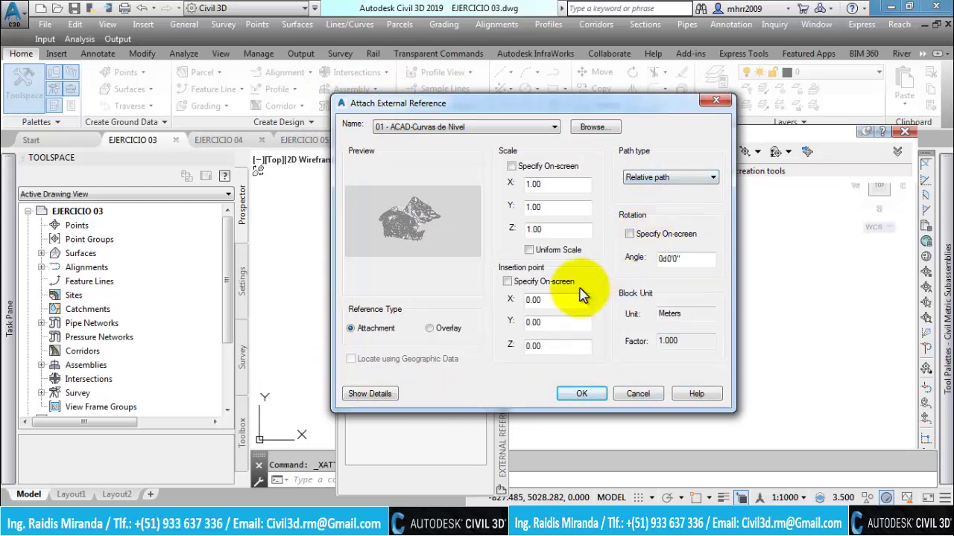
left_click(507, 283)
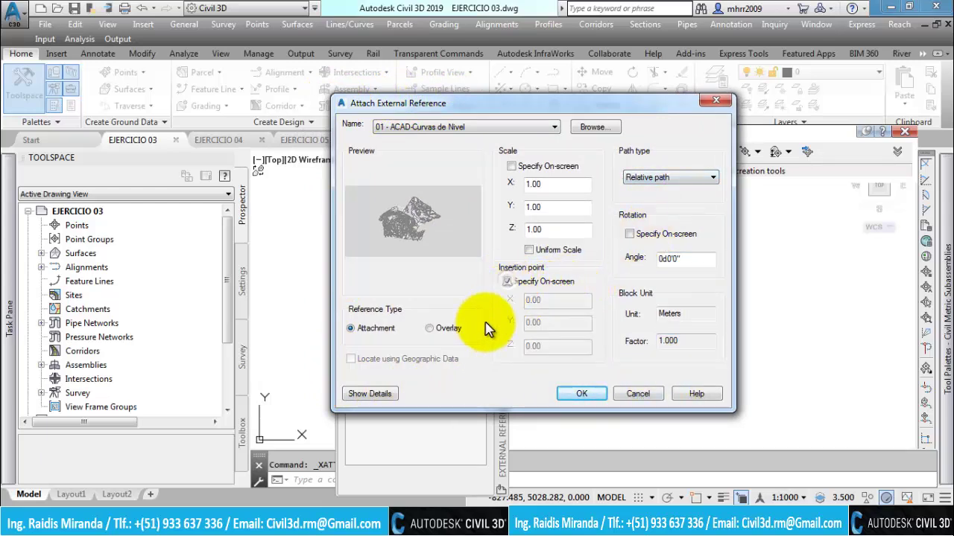
left_click(508, 284)
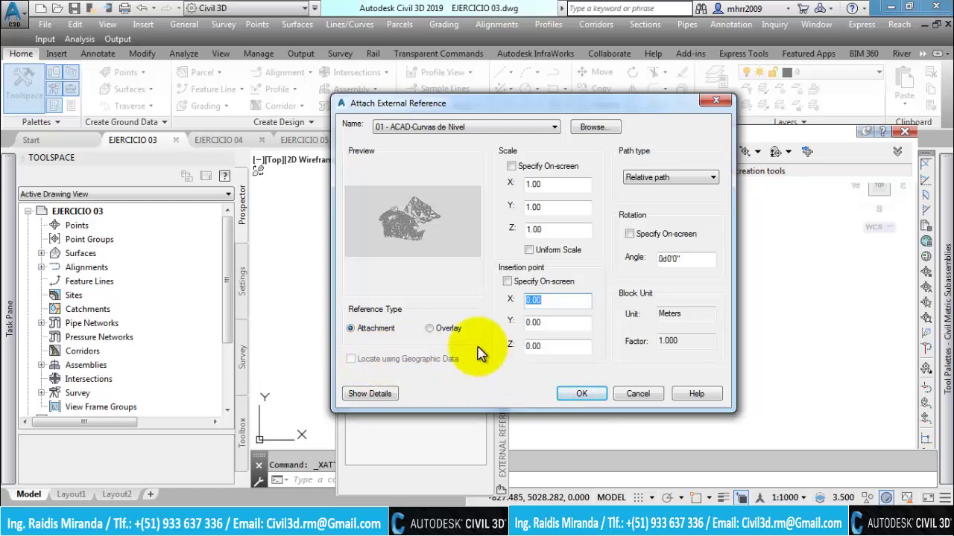
left_click_drag(498, 115, 475, 111)
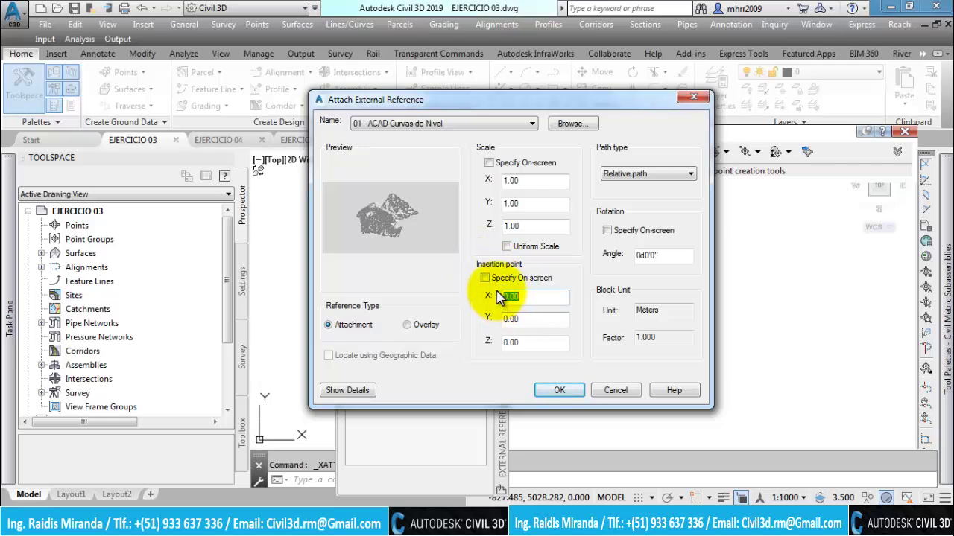
left_click(560, 392)
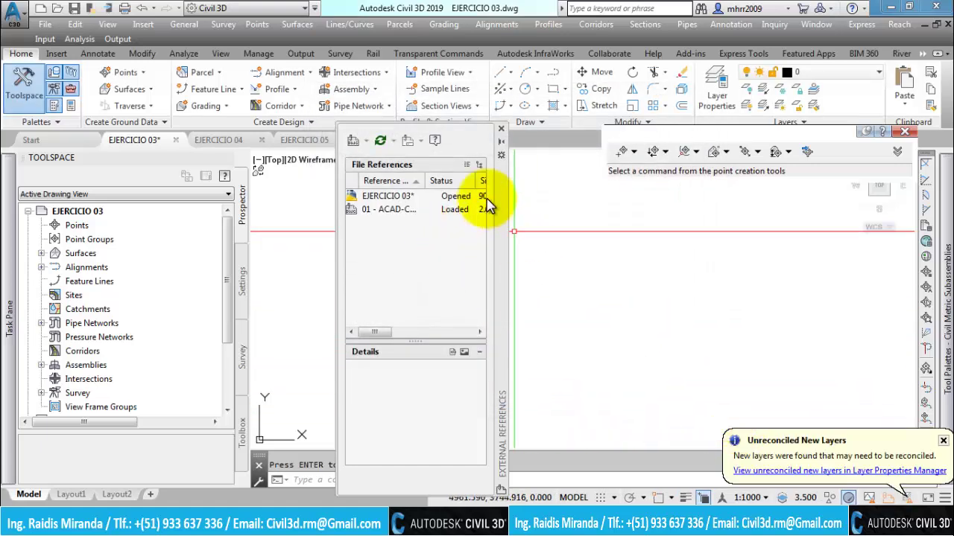
Dock the references palette right and zoom extents to show all attached contour lines
mouse_move(504, 248)
left_mouse_down()
mouse_move(896, 248)
mouse_move(886, 239)
left_mouse_up()
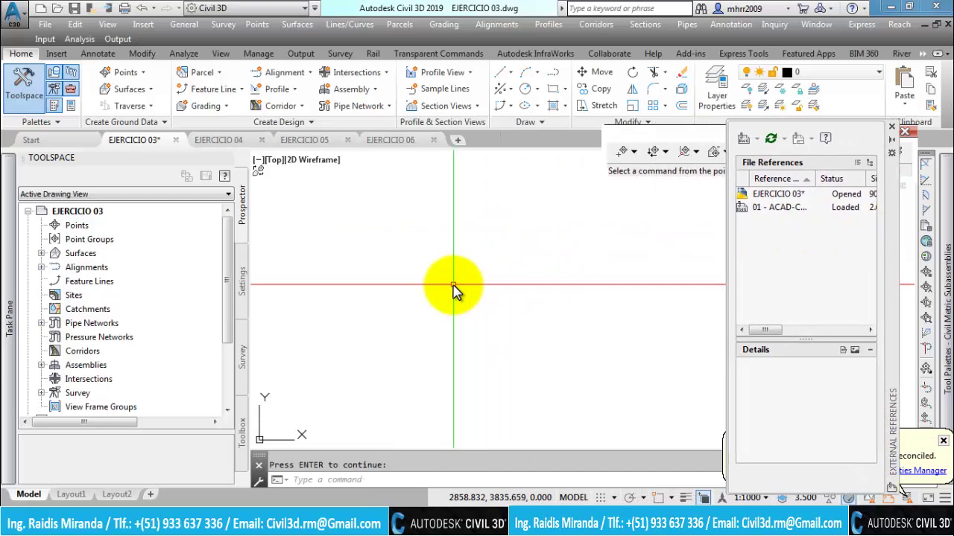
type("ze")
key("Return")
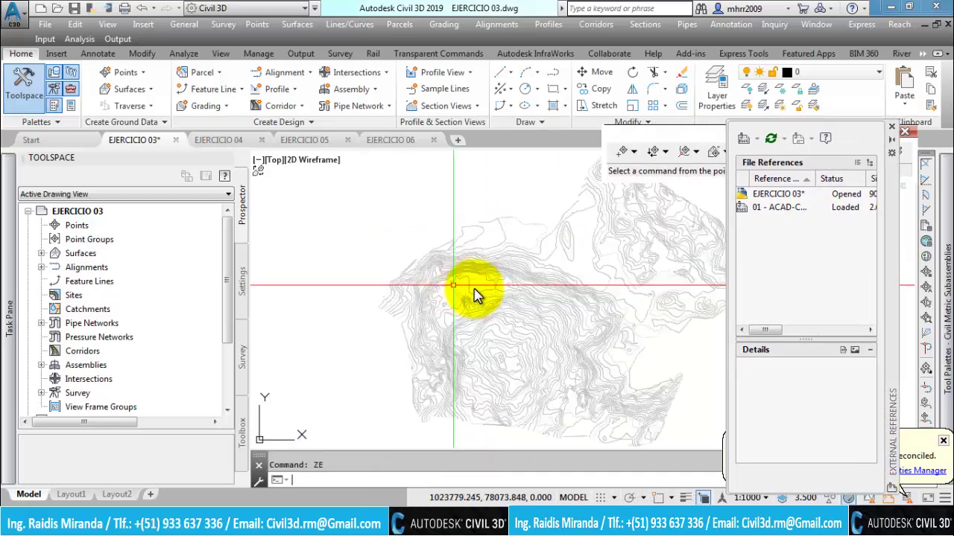
scroll(405, 298, "up", 1)
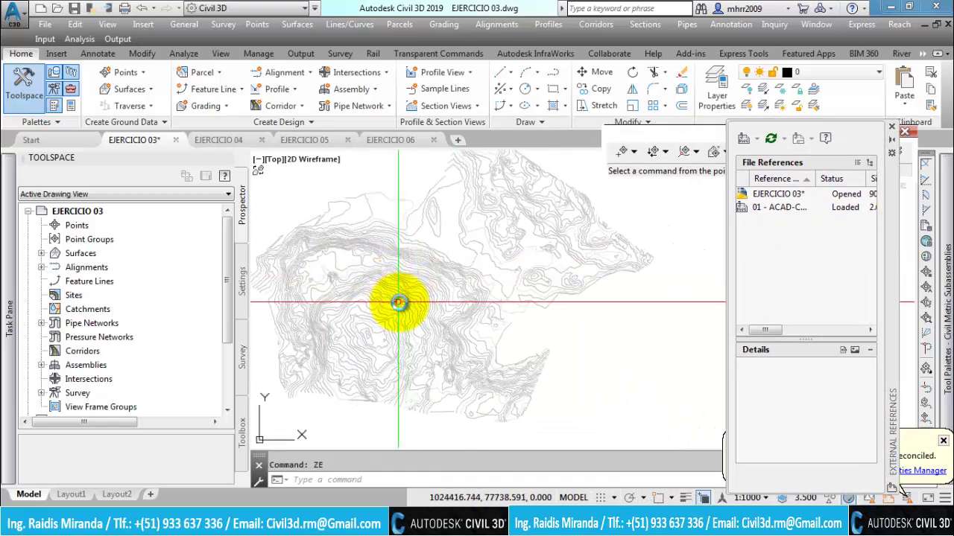
scroll(460, 318, "up", 2)
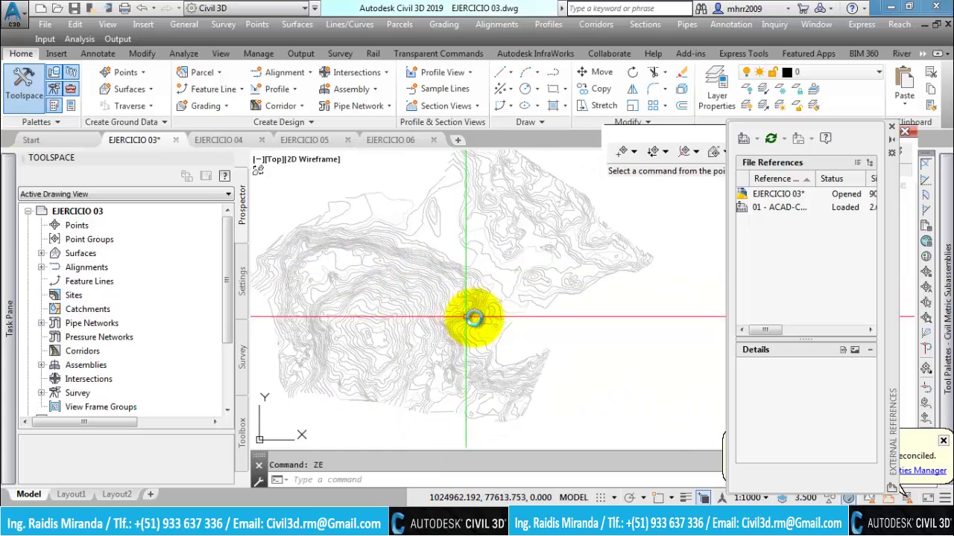
left_click(504, 328)
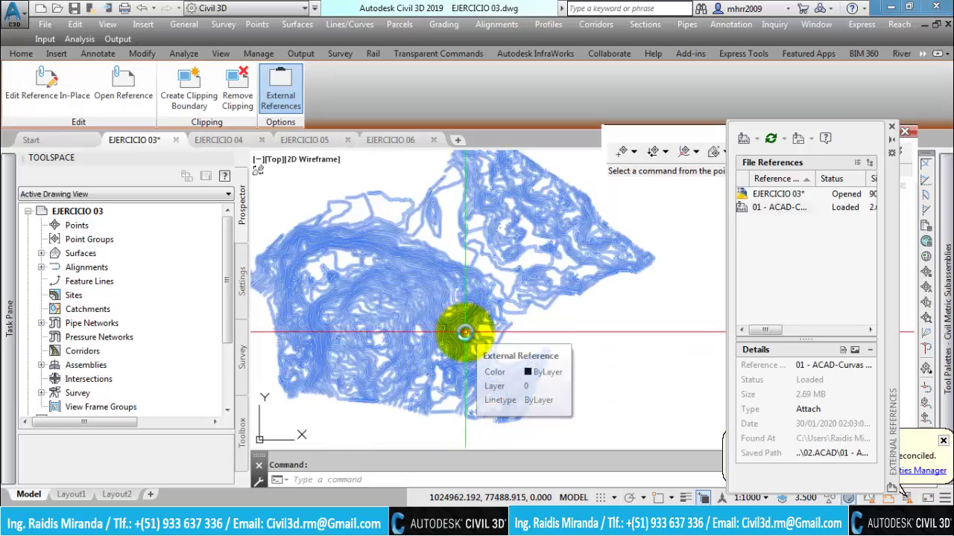
mouse_move(465, 333)
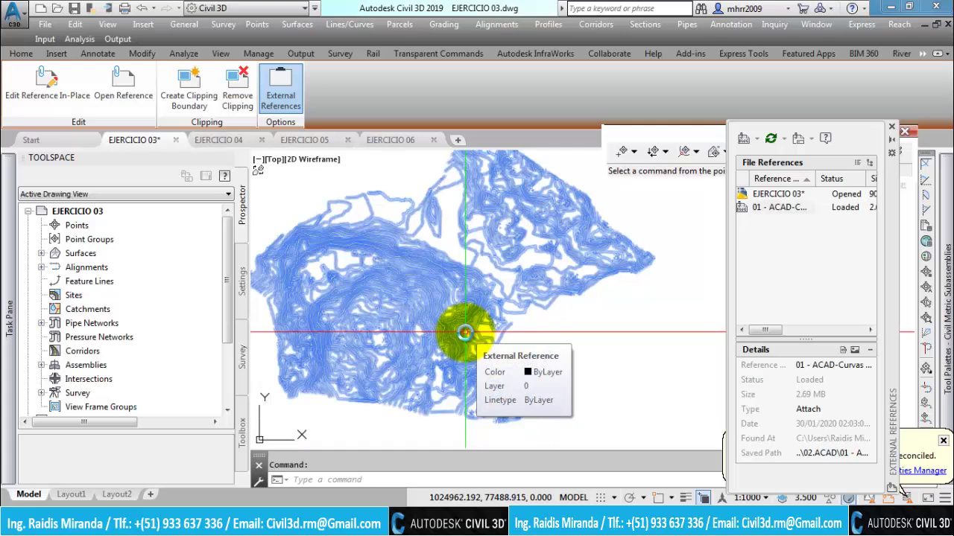
Open the Bind options for the 01 - ACAD-Curvas de Nivel reference
left_click(783, 208)
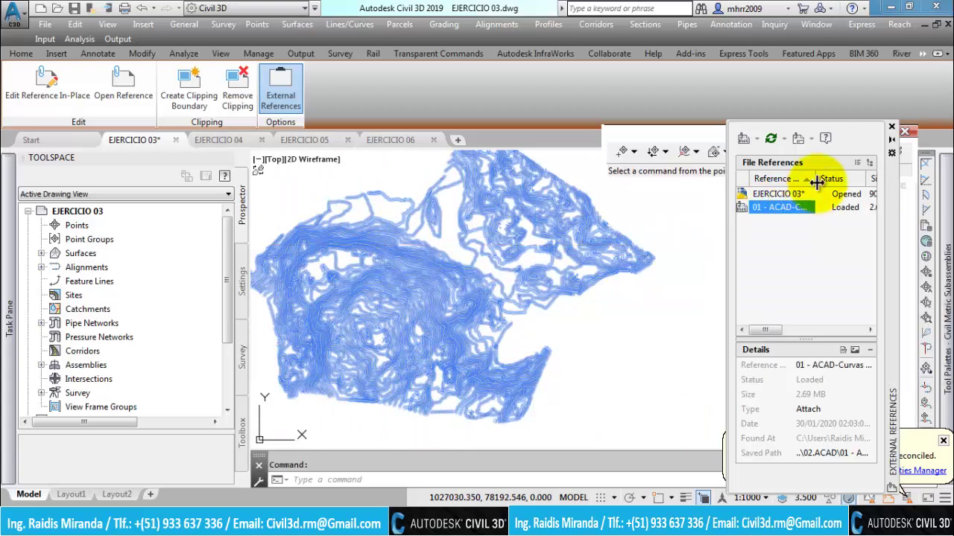
left_click_drag(816, 179, 854, 179)
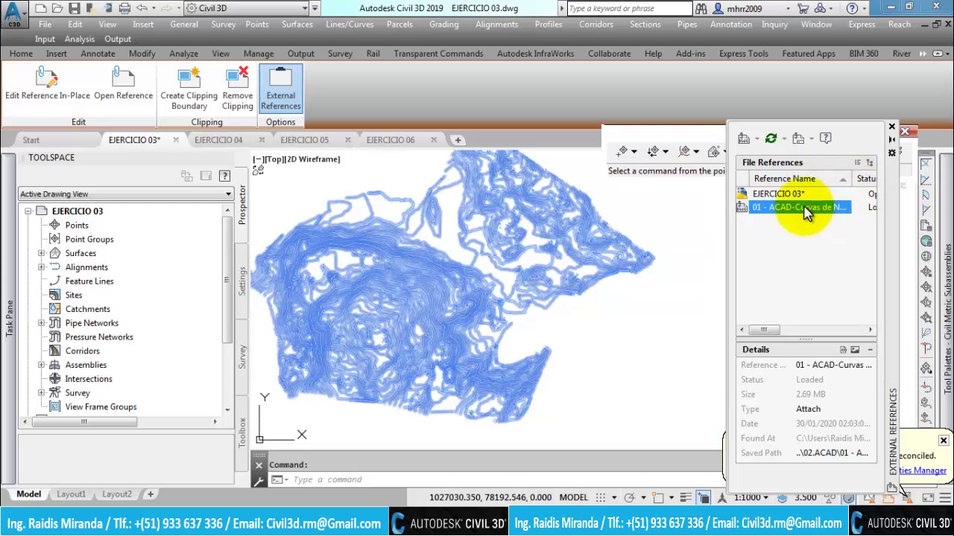
right_click(805, 211)
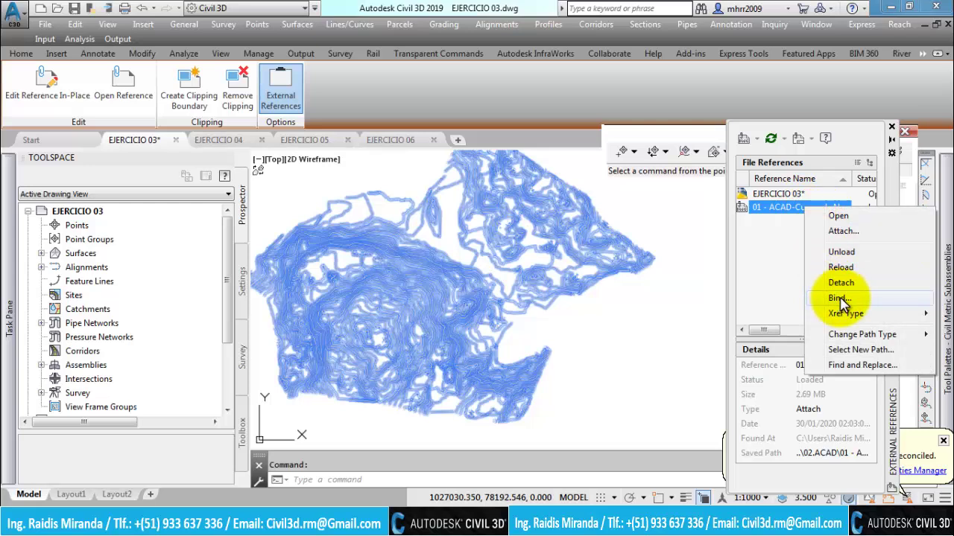
left_click(840, 298)
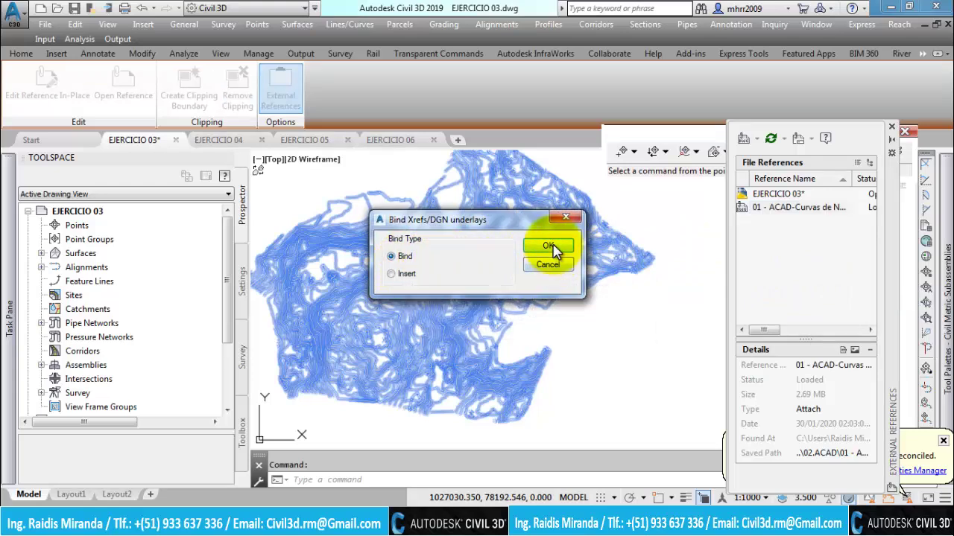
Bind the contour reference into EJERCICIO 03 as a block and clear the selection
left_click(550, 247)
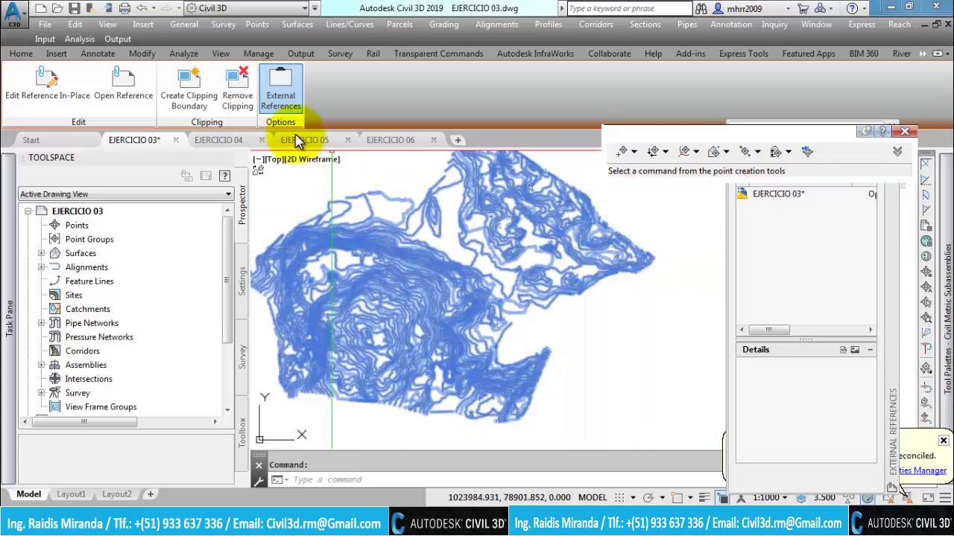
key("Escape")
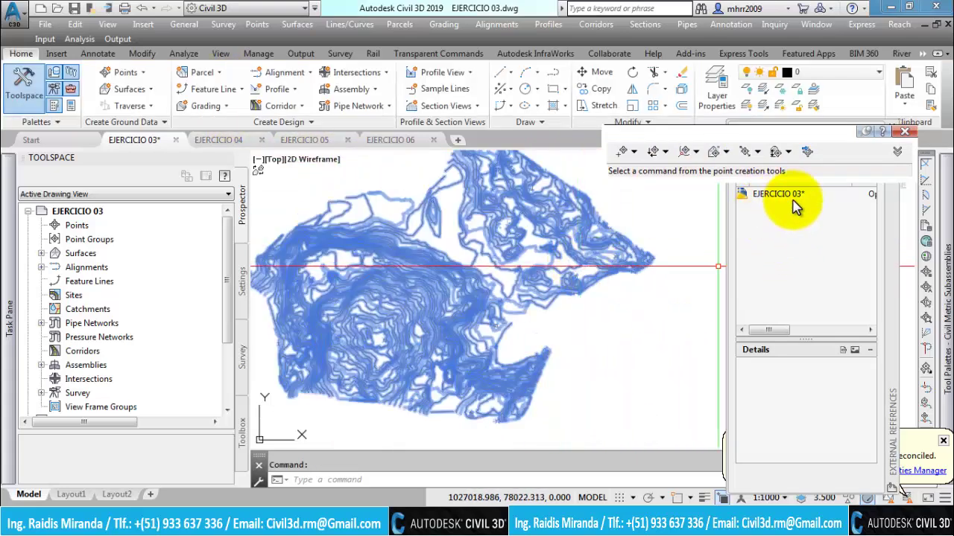
key("Escape")
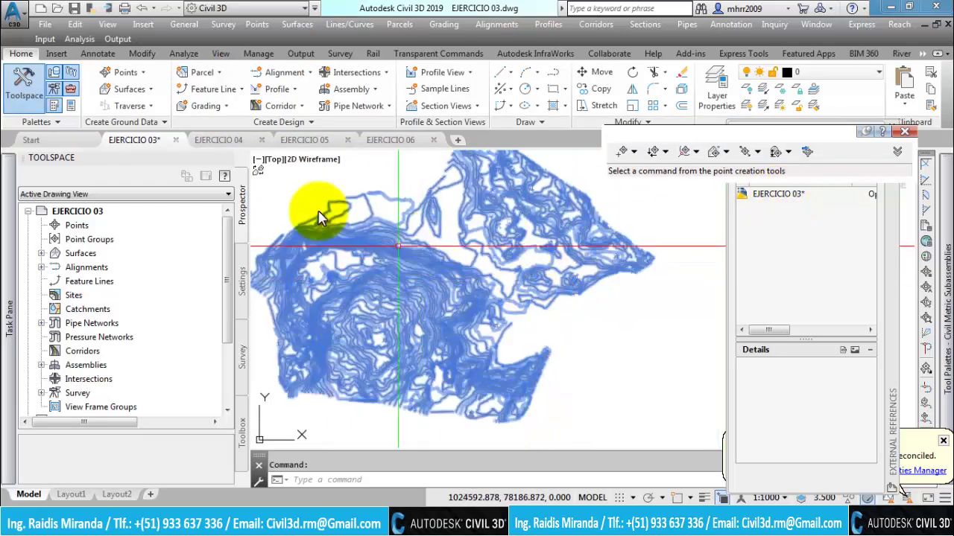
key("Escape")
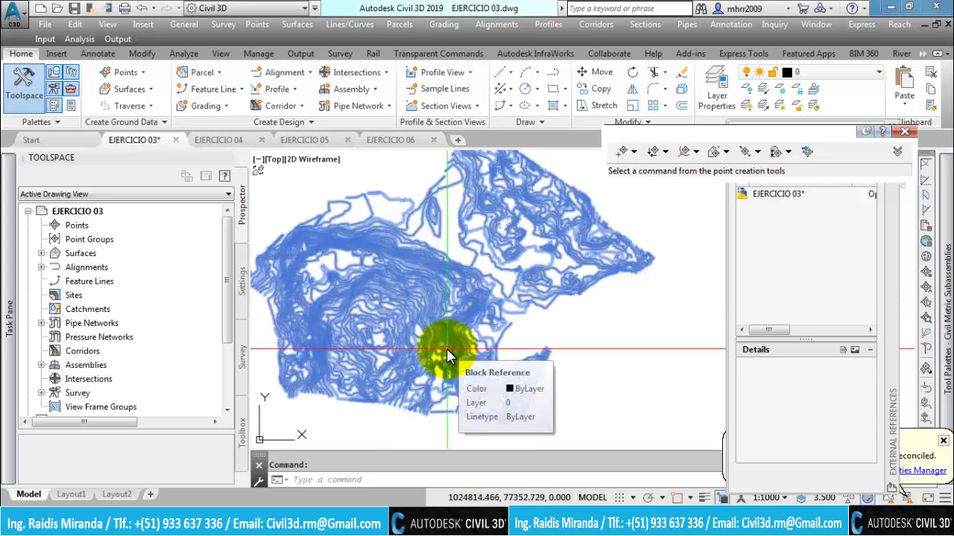
Explode the bound contour block with X into individual contour polylines
type("x")
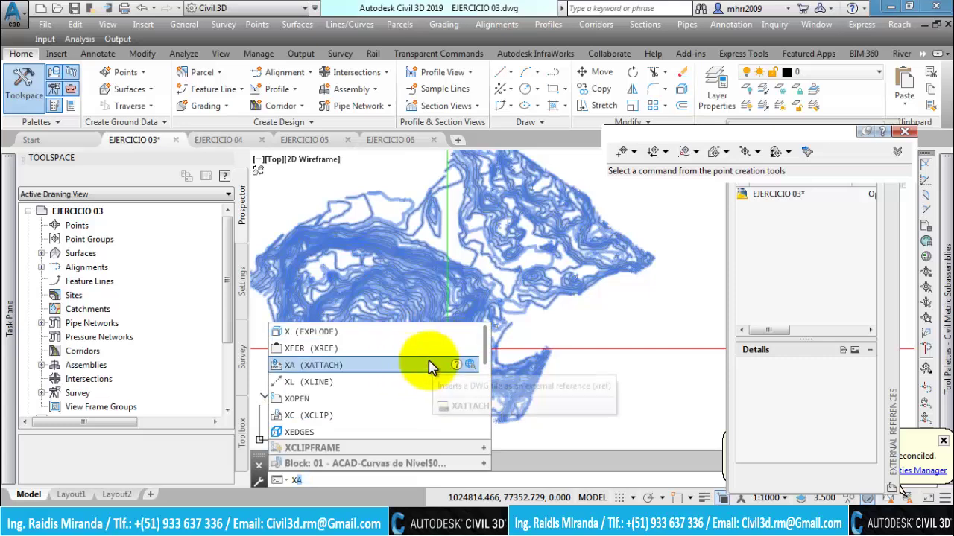
left_click(390, 336)
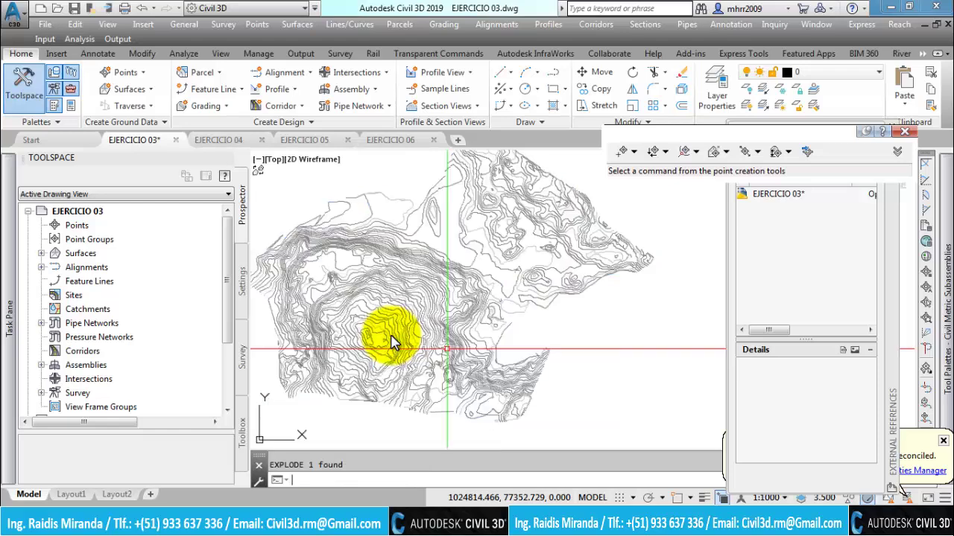
left_click(506, 339)
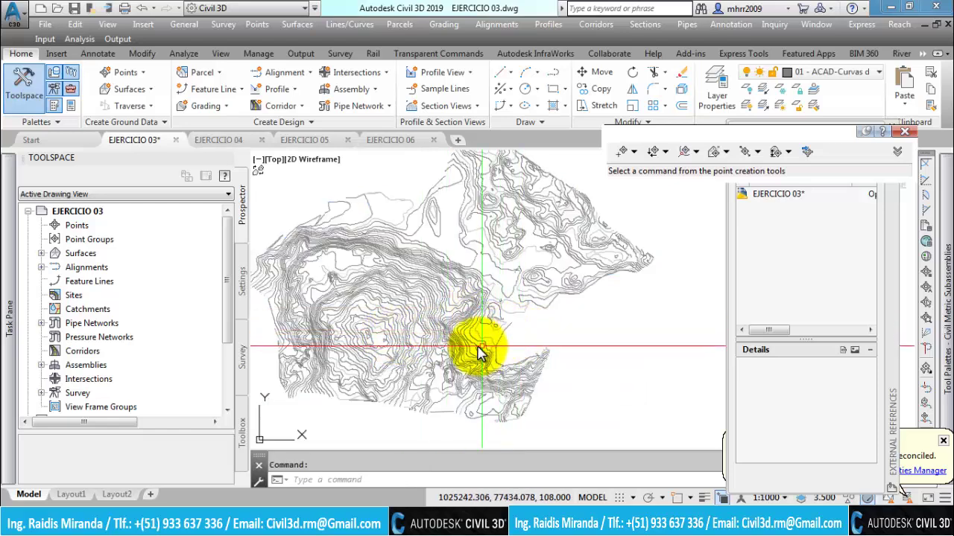
key("Escape")
Select a contour line to inspect it, deselect it, and enter PR for properties
scroll(481, 344, "up", 3)
left_click(483, 344)
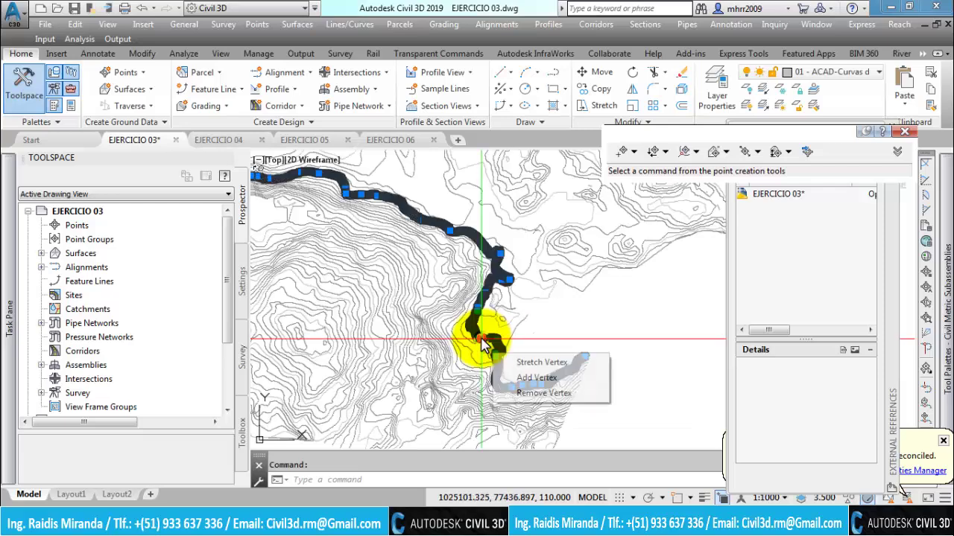
scroll(497, 298, "down", 5)
scroll(365, 315, "up", 2)
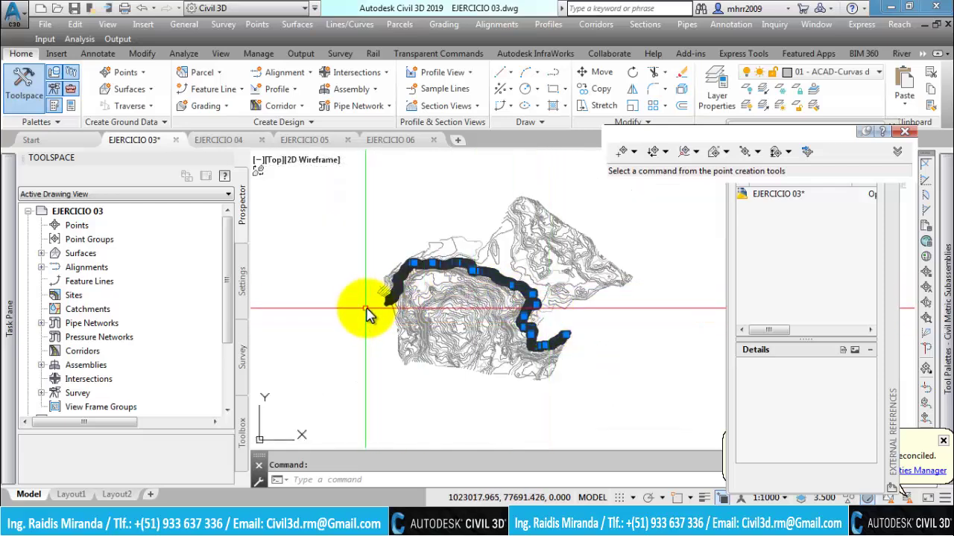
scroll(382, 266, "up", 1)
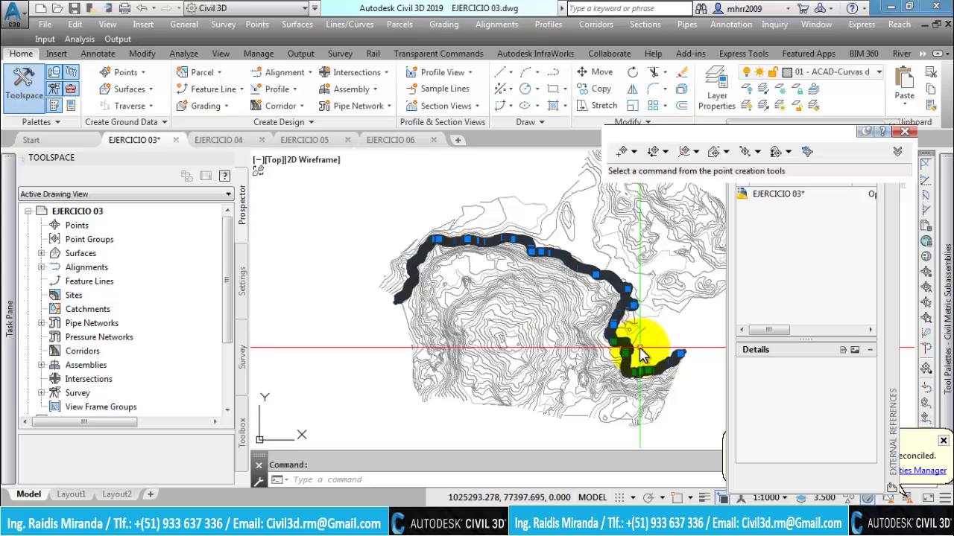
key("Escape")
type("p")
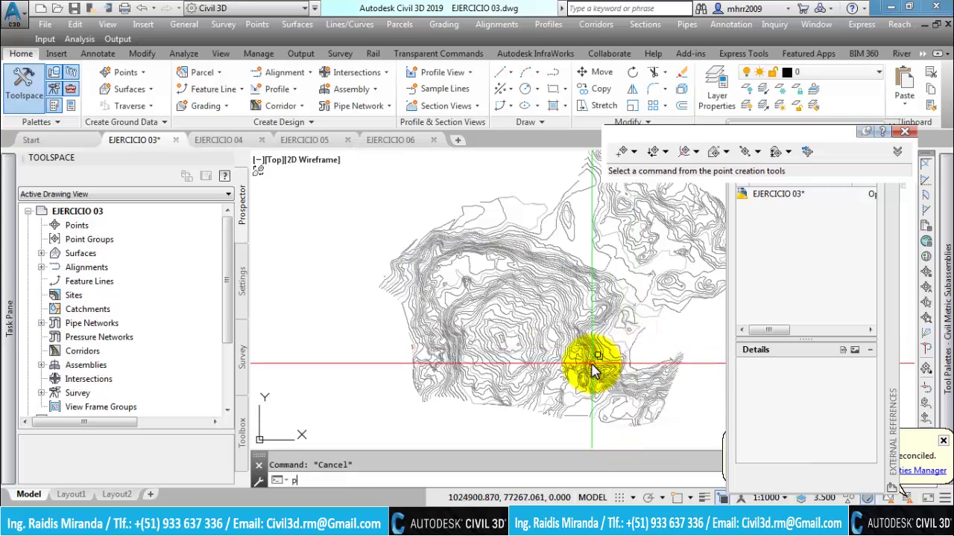
type("r")
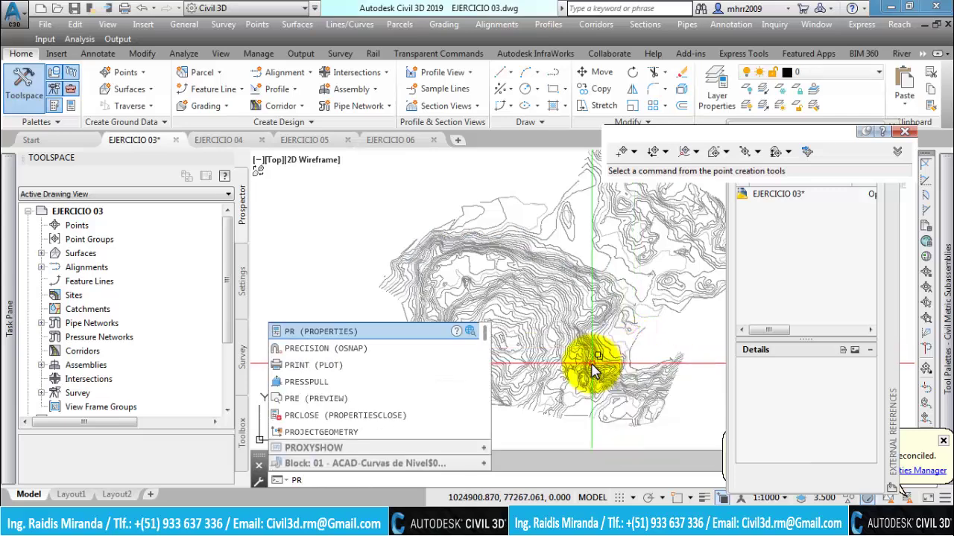
Open Properties and read the first contour line's elevation, 114
key("Return")
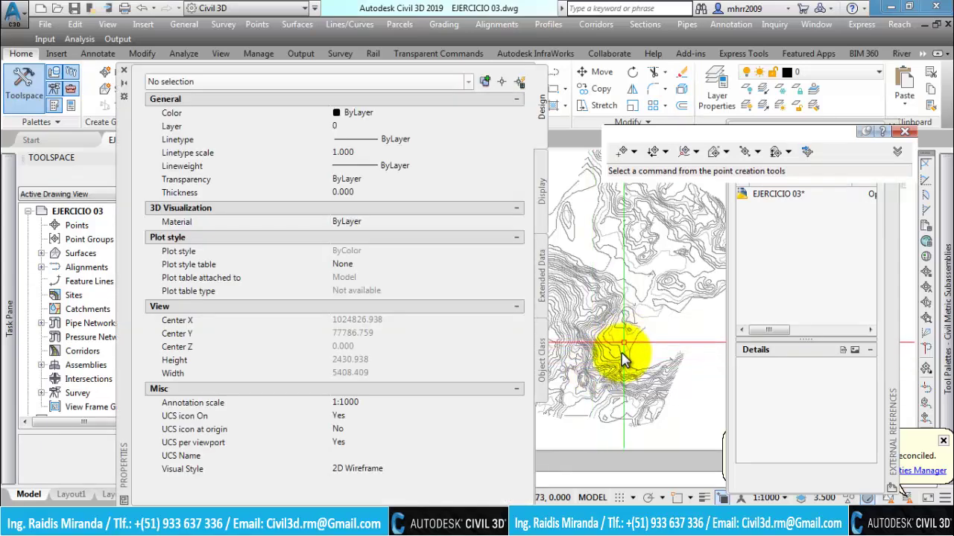
scroll(622, 358, "up", 3)
scroll(615, 369, "up", 3)
left_click(611, 375)
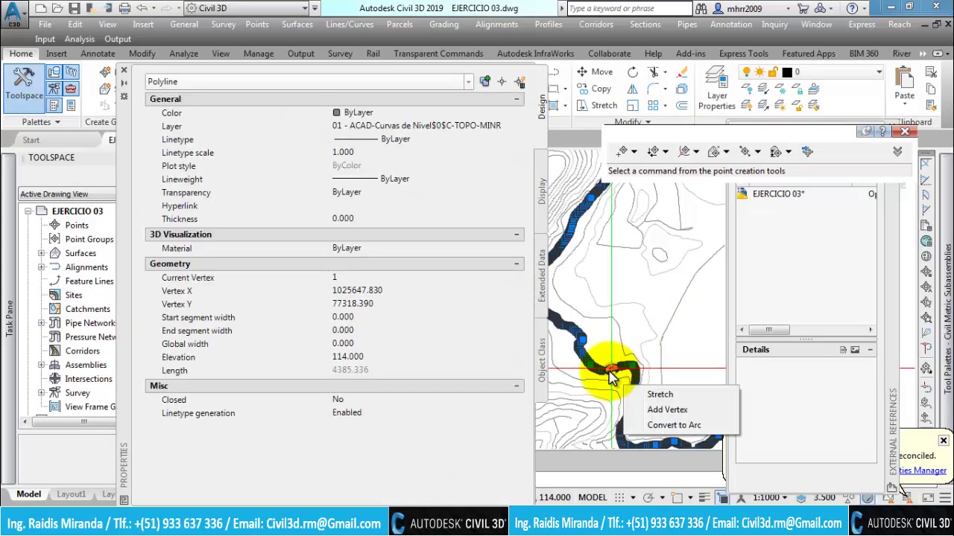
left_click(191, 358)
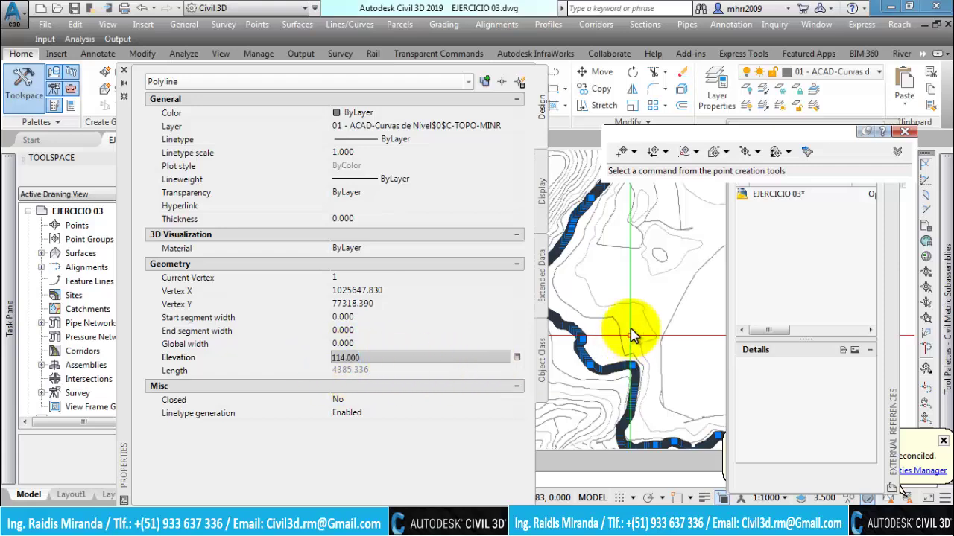
scroll(629, 335, "down", 2)
scroll(630, 331, "down", 2)
scroll(628, 326, "down", 1)
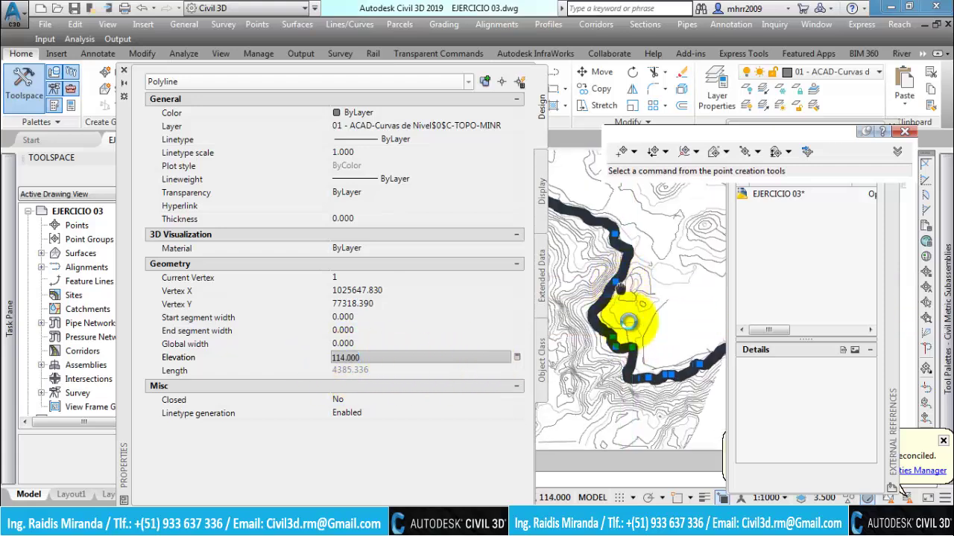
middle_click_drag(625, 305, 629, 350)
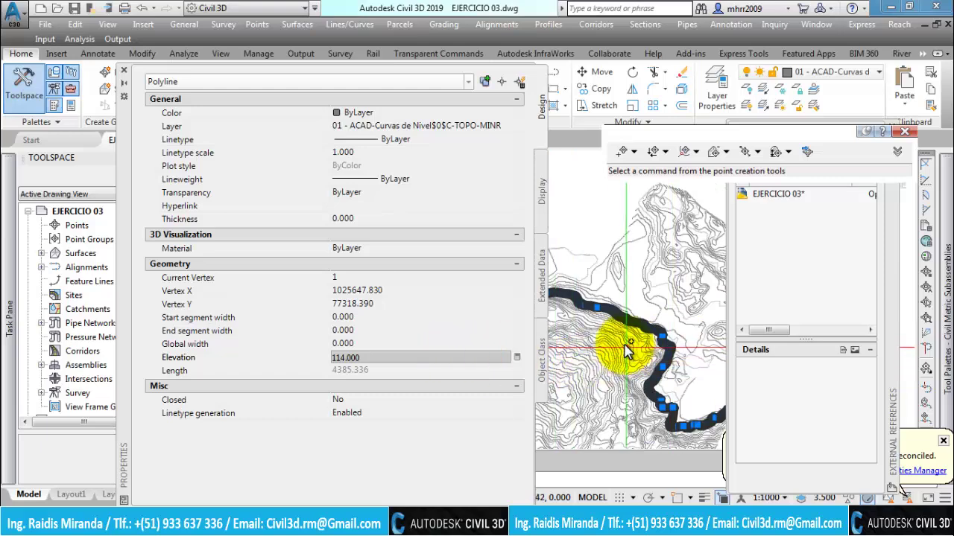
scroll(628, 351, "up", 2)
scroll(628, 350, "up", 2)
key("Escape")
Check two more contours' elevations (132 and 106), then close Properties and zoom out
left_click(630, 351)
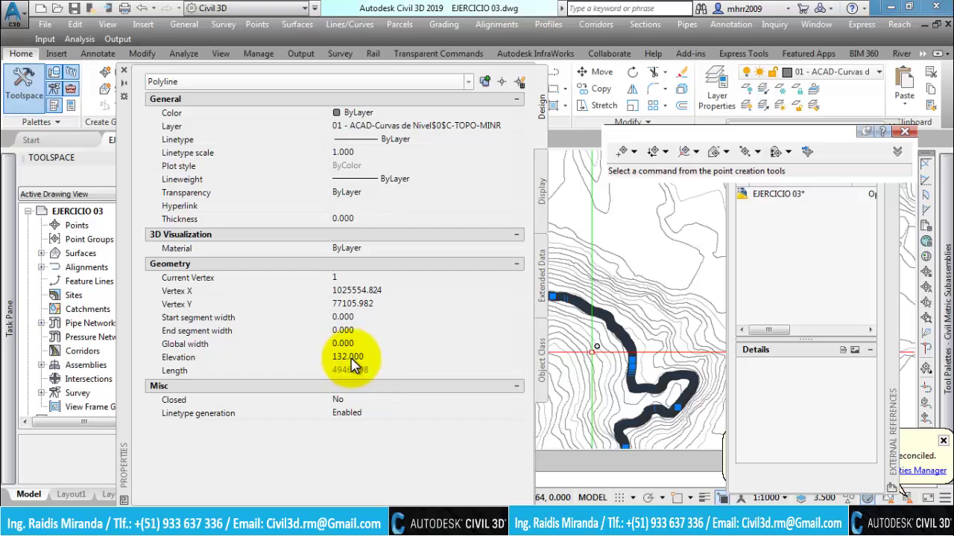
scroll(660, 298, "up", 2)
key("Escape")
scroll(624, 380, "up", 2)
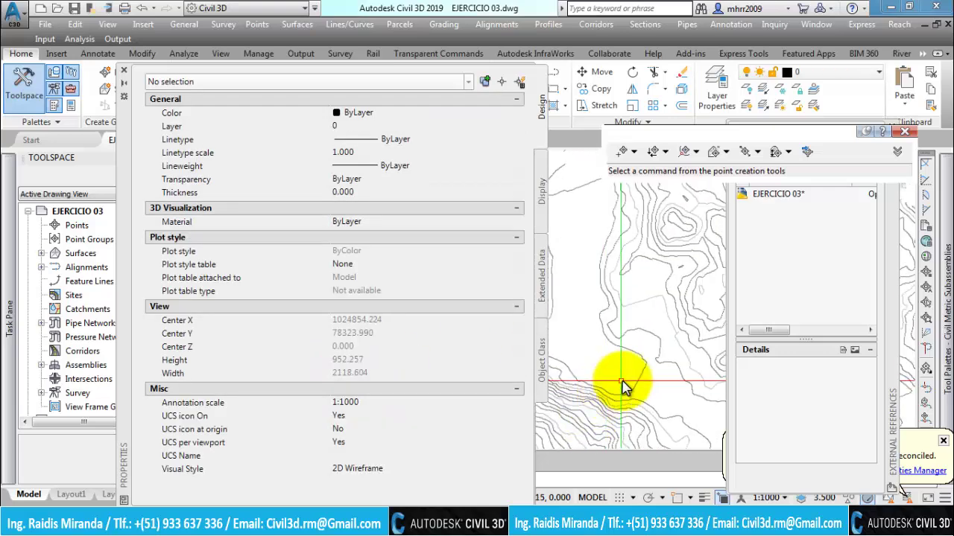
left_click(634, 362)
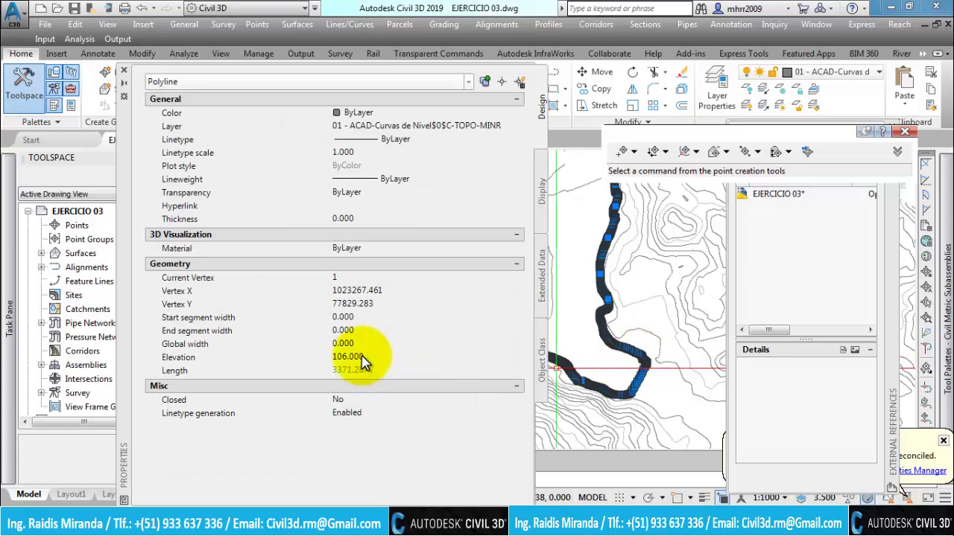
left_click(125, 72)
key("Escape")
scroll(489, 320, "down", 2)
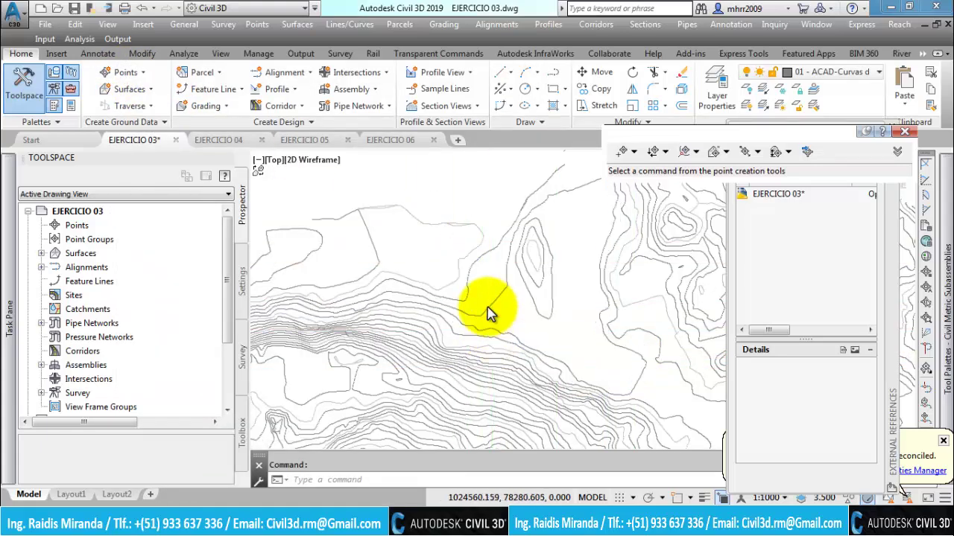
scroll(489, 313, "down", 2)
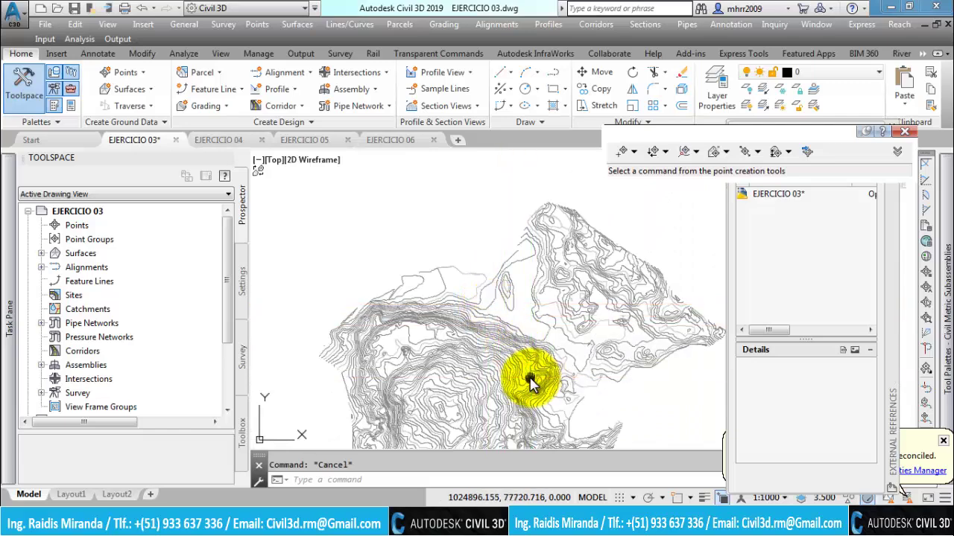
Close the point creation toolbar, External References, layer notification and Tool Palettes, and fit the contour map
middle_click_drag(528, 366, 511, 276)
middle_click_drag(494, 309, 447, 374)
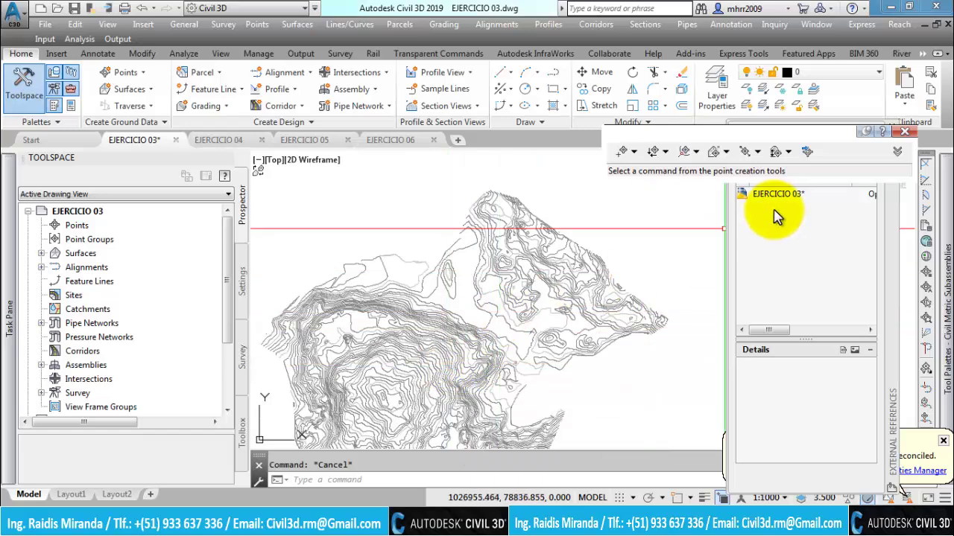
left_click(904, 132)
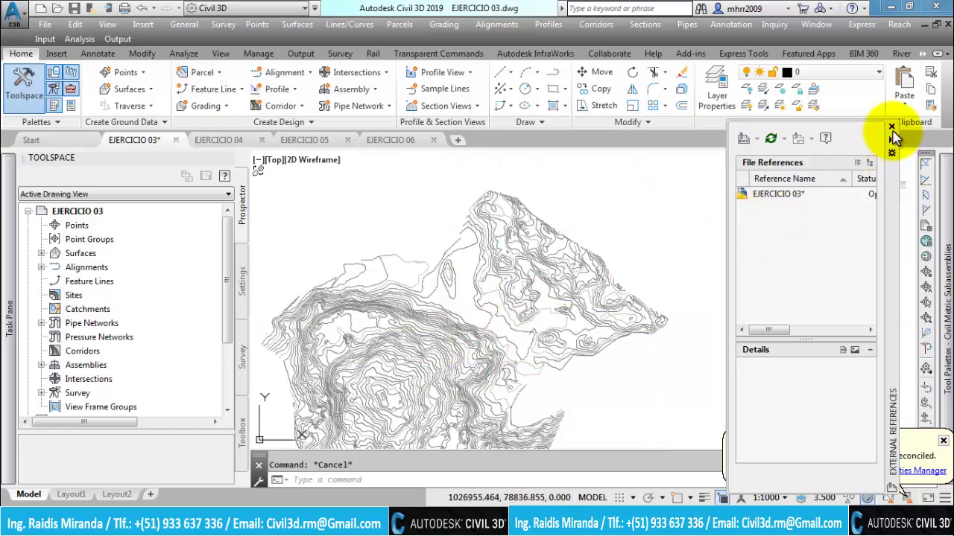
left_click(891, 128)
middle_click(626, 376)
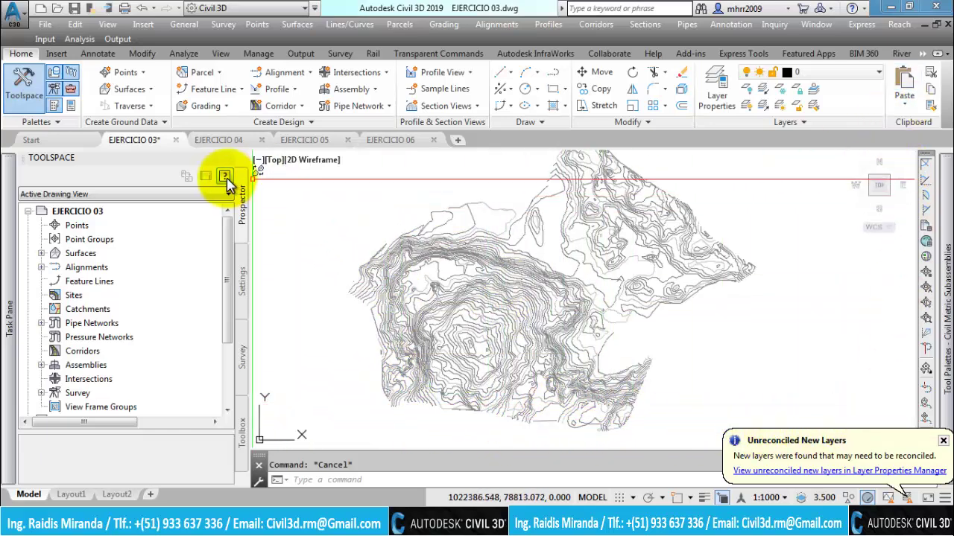
left_click(906, 108)
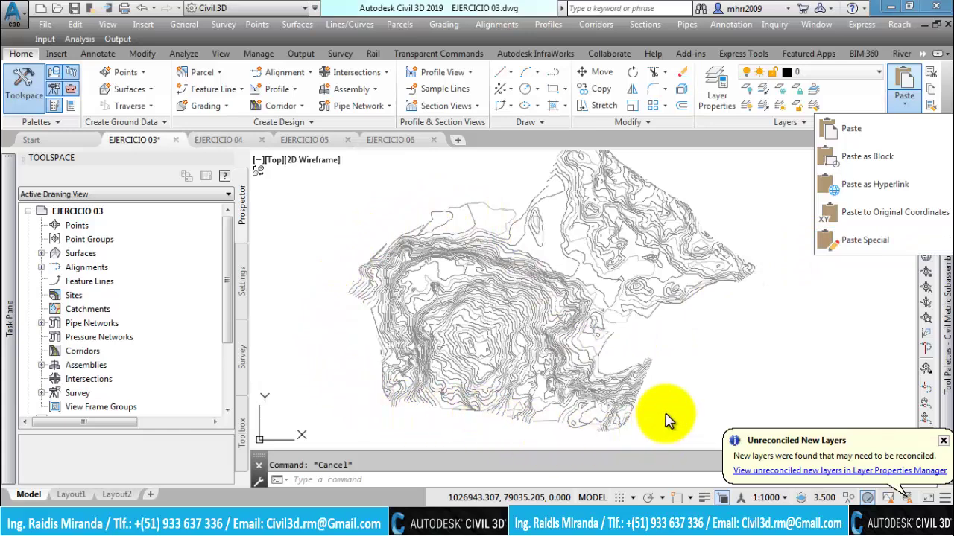
left_click(944, 441)
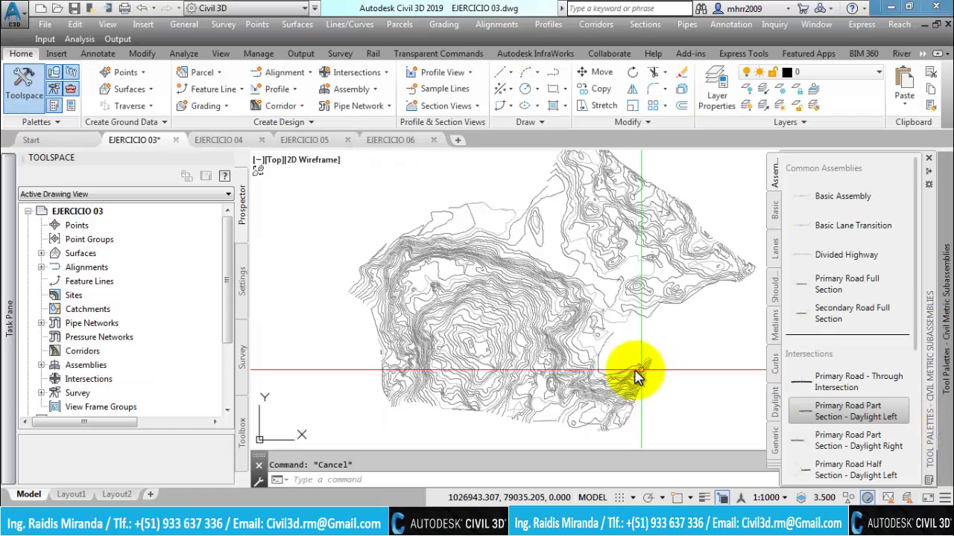
left_click(928, 159)
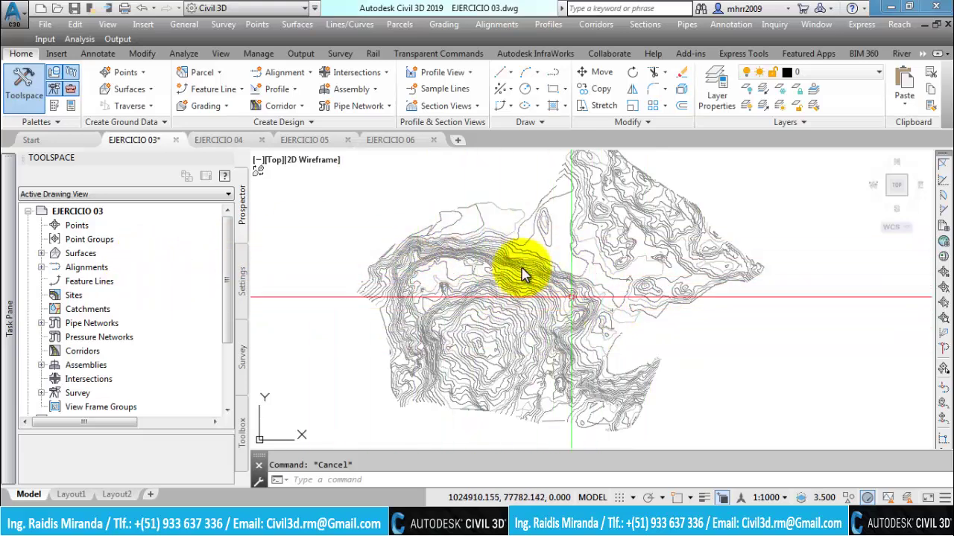
Add contour data via Surfaces > EJERCICIO 03 > Definition > Contours in Prospector
left_click(41, 253)
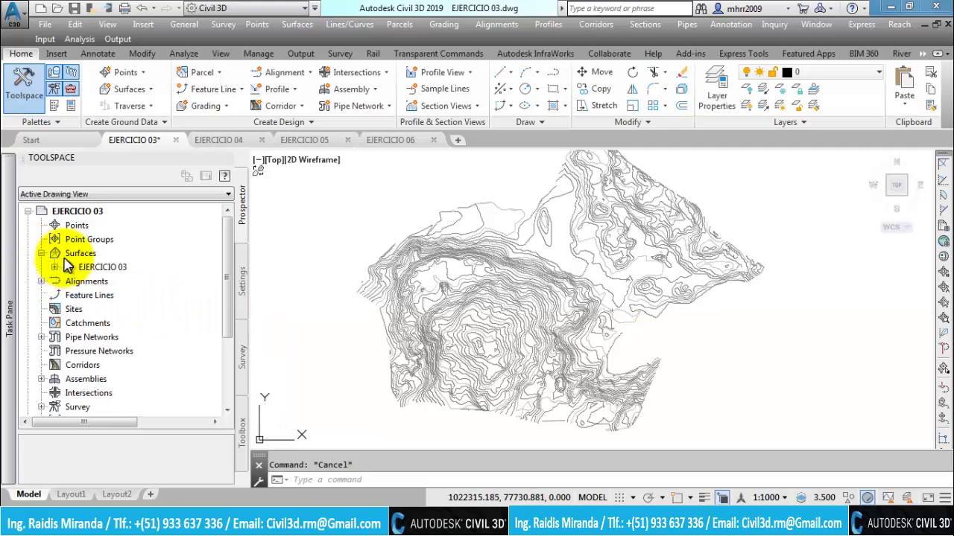
left_click(54, 267)
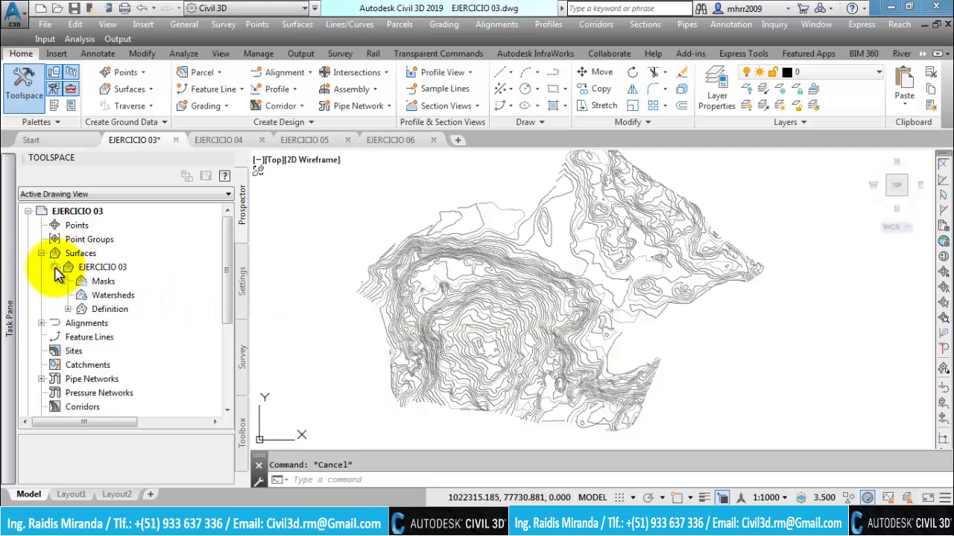
left_click(68, 309)
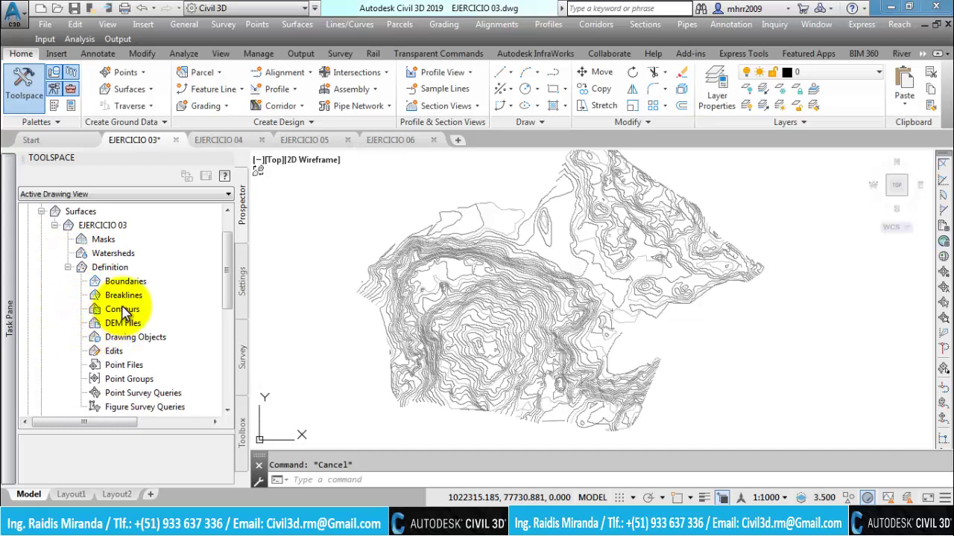
left_click(122, 310)
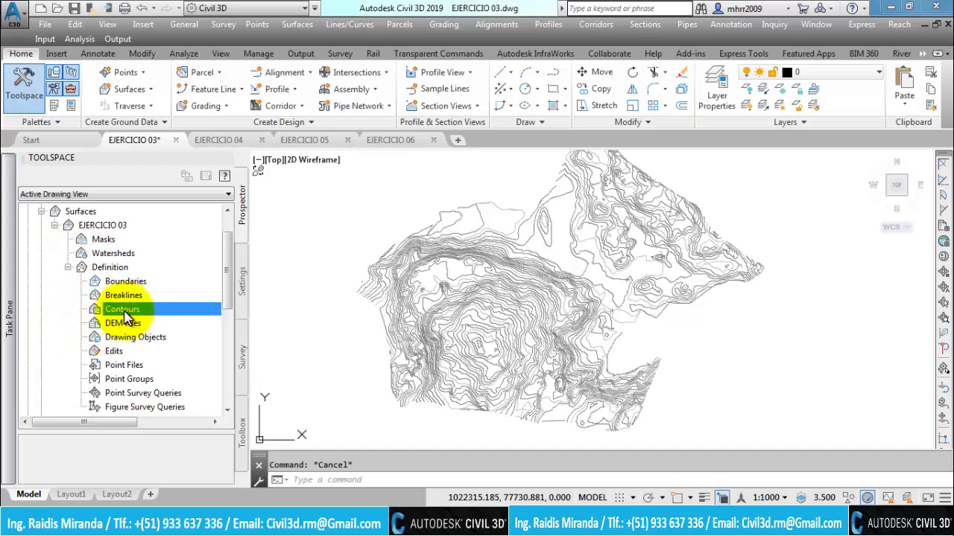
right_click(138, 316)
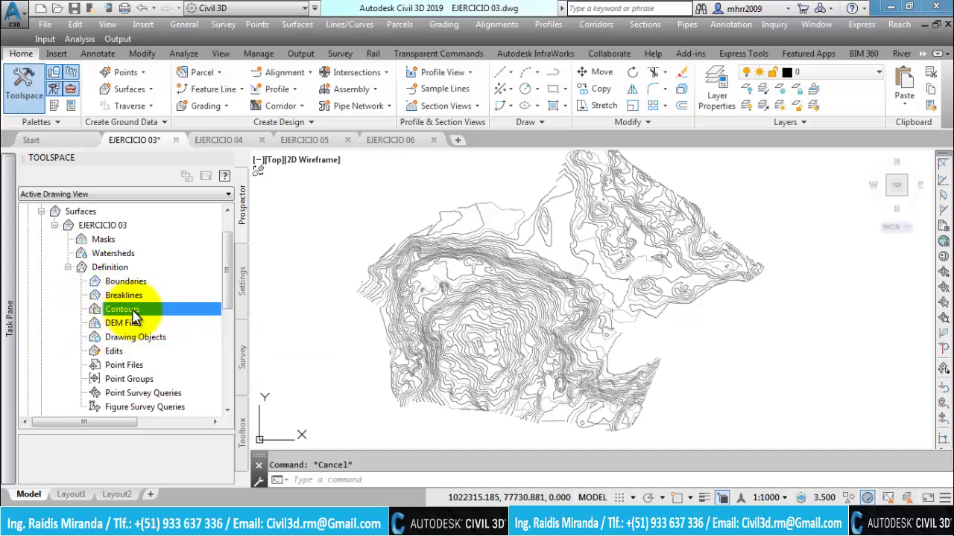
right_click(136, 317)
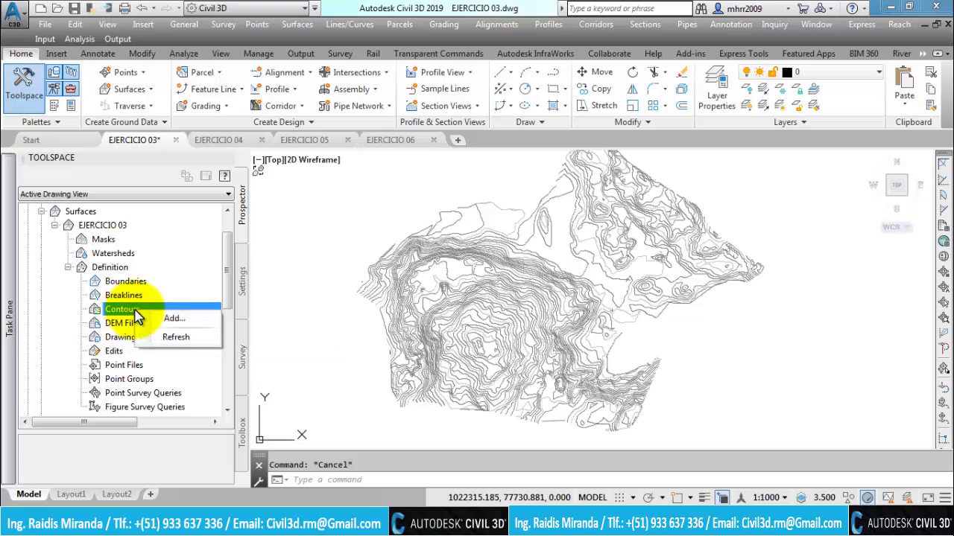
left_click(162, 319)
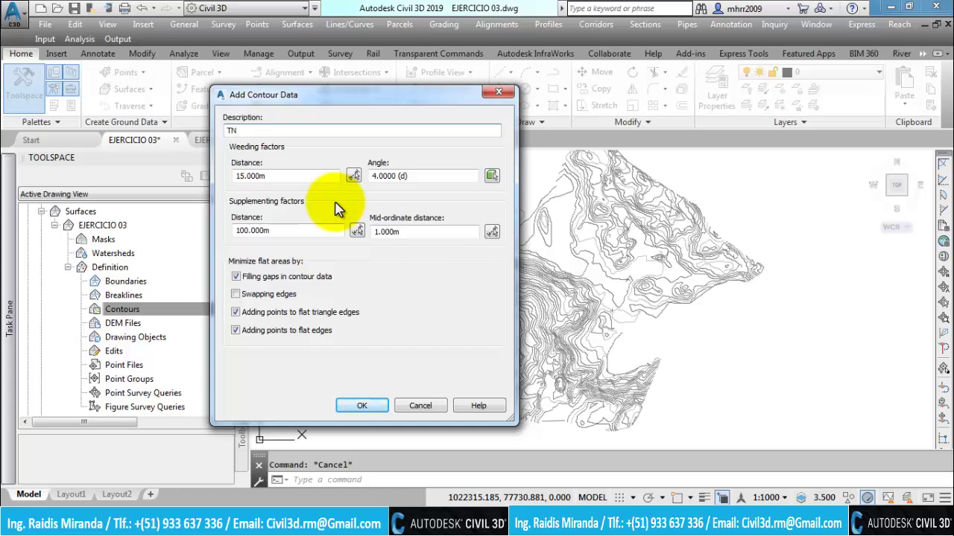
Enter the description 'Líneas de Contorno (TN)' for the contour data
type("R")
key("BackSpace")
key("BackSpace")
type("ine")
type("as de")
key("BackSpace")
key("BackSpace")
key("BackSpace")
key("BackSpace")
key("BackSpace")
key("BackSpace")
key("BackSpace")
type("íneas d")
type("e Contorno")
type(" ()")
key("Left")
type("TN")
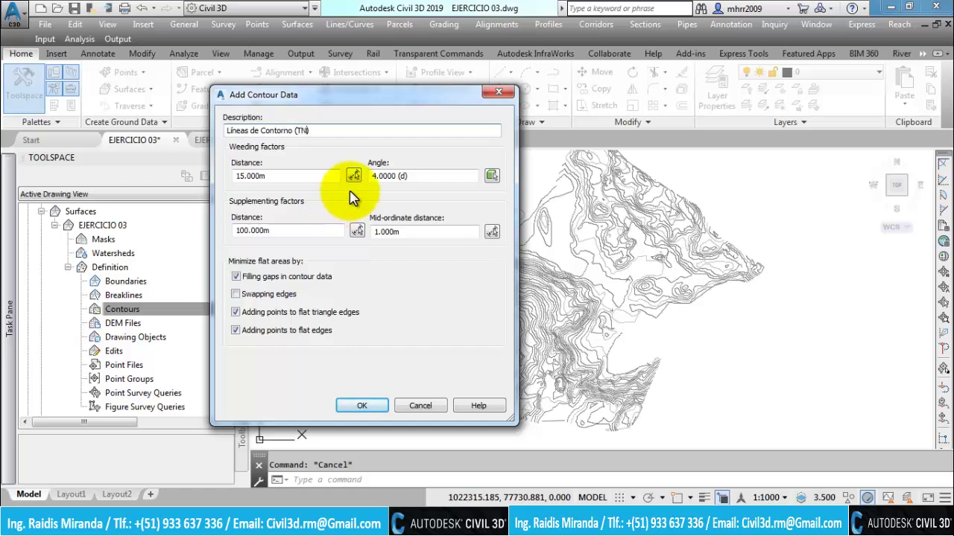
Window-select all 240 contour lines and add them to the EJERCICIO 03 surface
left_click(365, 408)
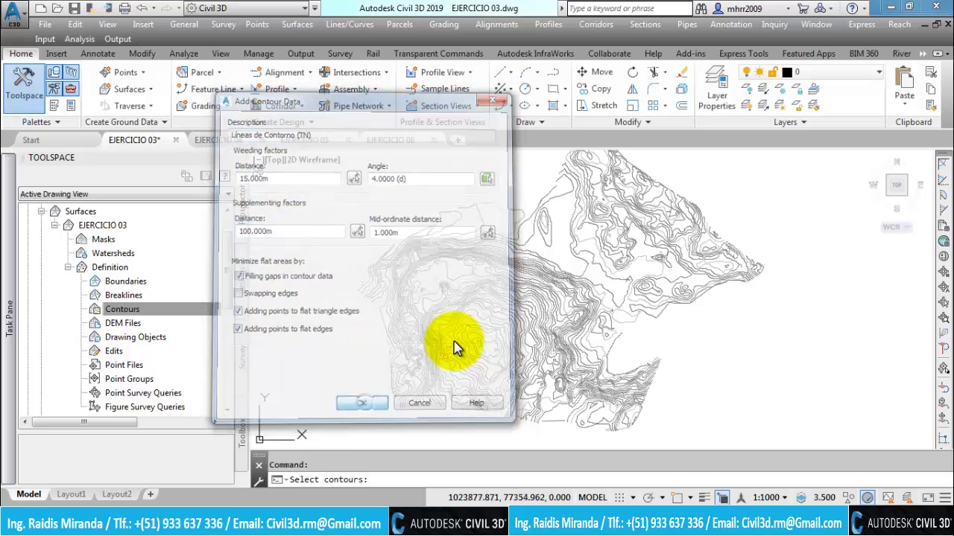
scroll(443, 315, "down", 2)
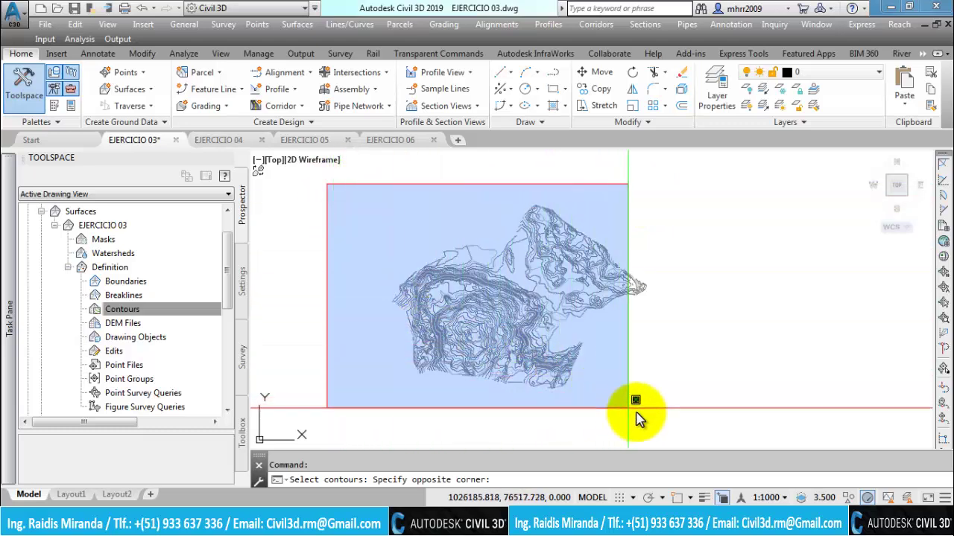
left_click(742, 431)
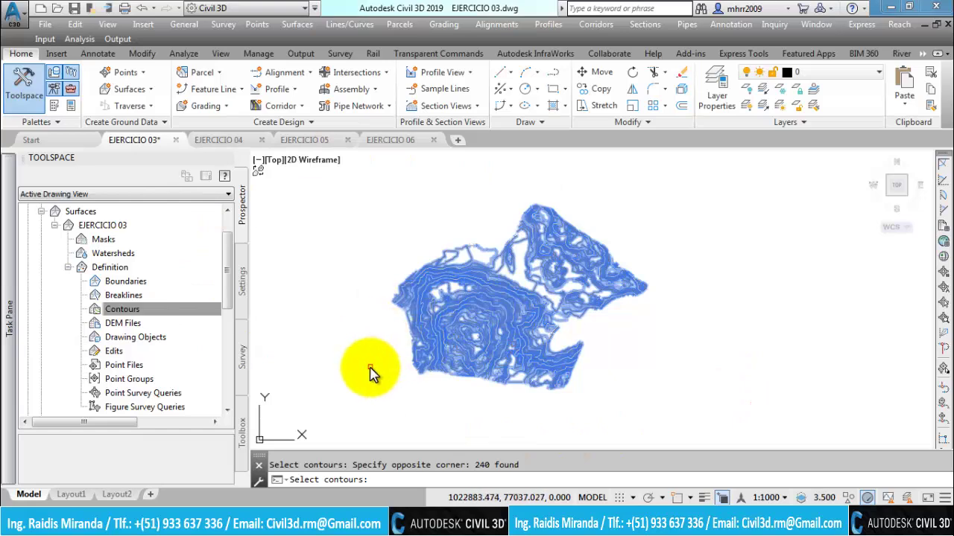
key("Return")
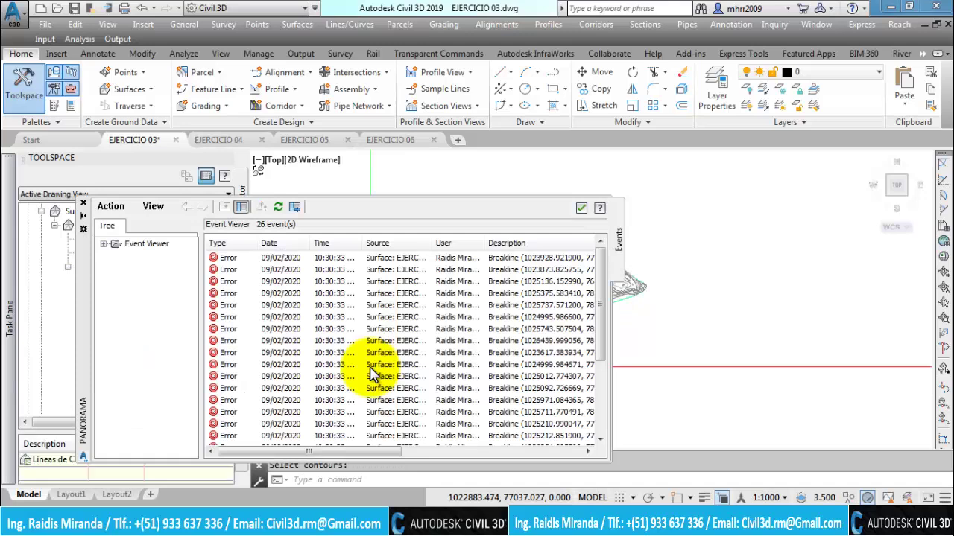
Clear all breakline error events in Panorama and close it
left_click(112, 209)
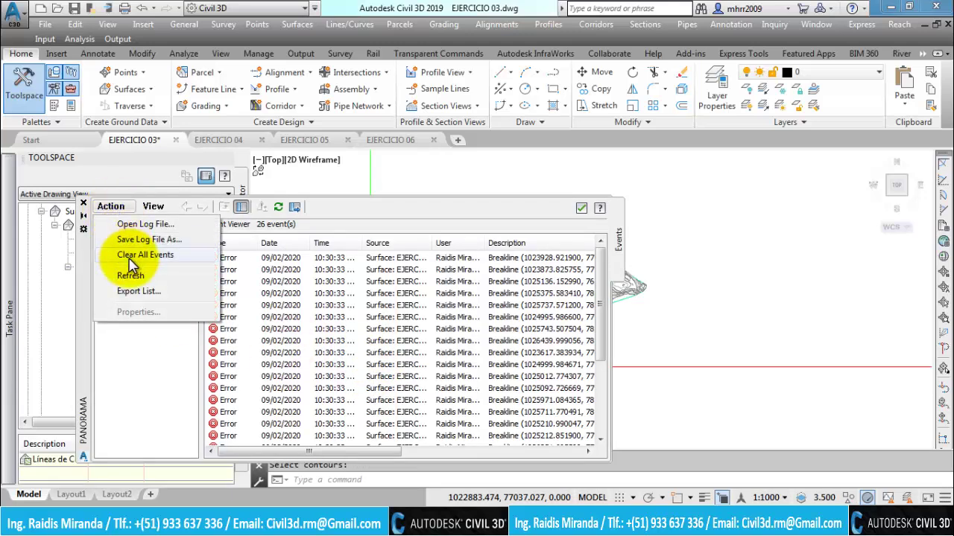
left_click(130, 258)
left_click(83, 203)
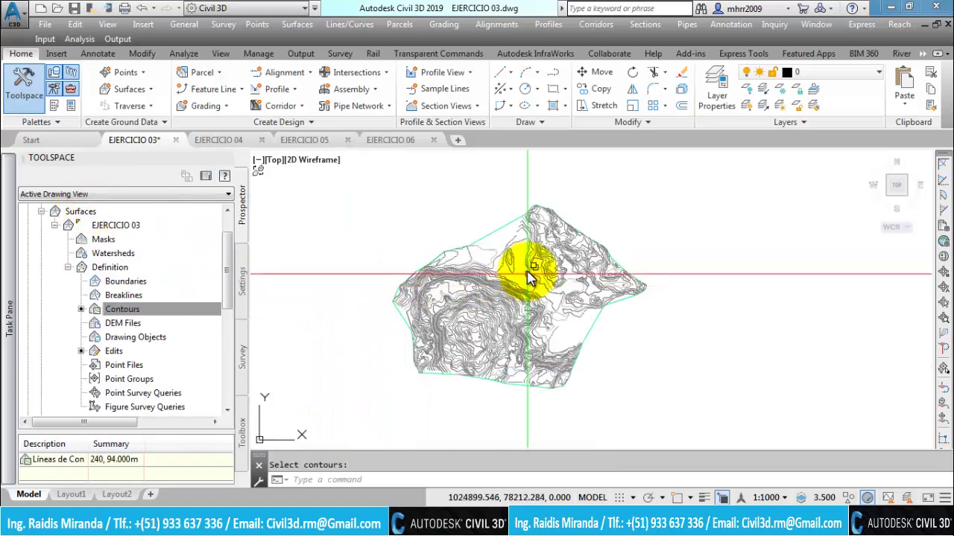
Select the EJERCICIO 03 TIN surface in the drawing
scroll(522, 272, "up", 2)
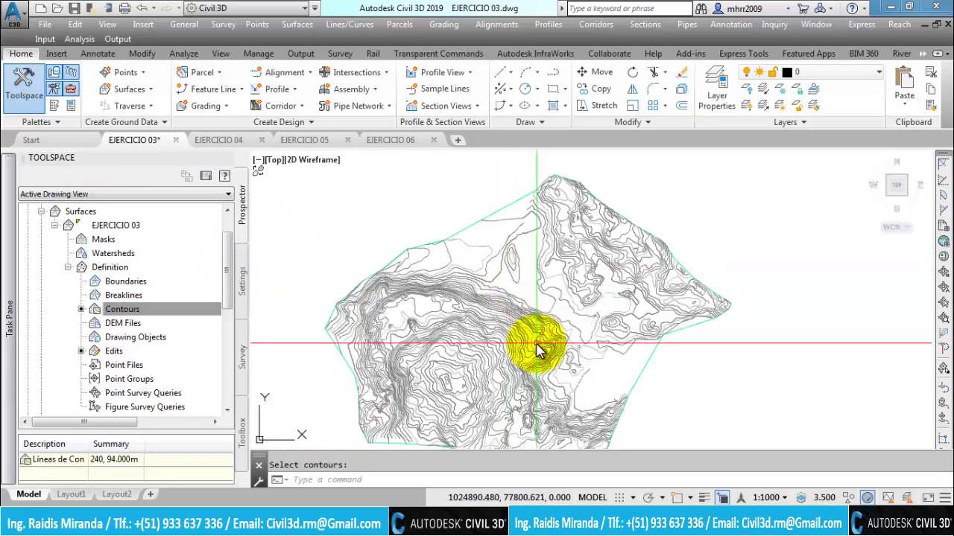
middle_click_drag(537, 344, 482, 272)
right_click(486, 270)
left_click(626, 302)
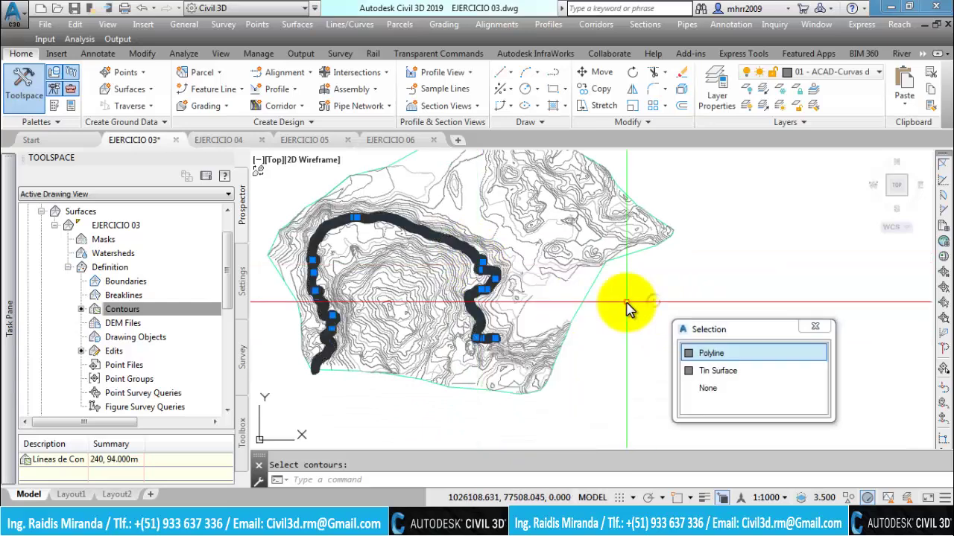
key("Escape")
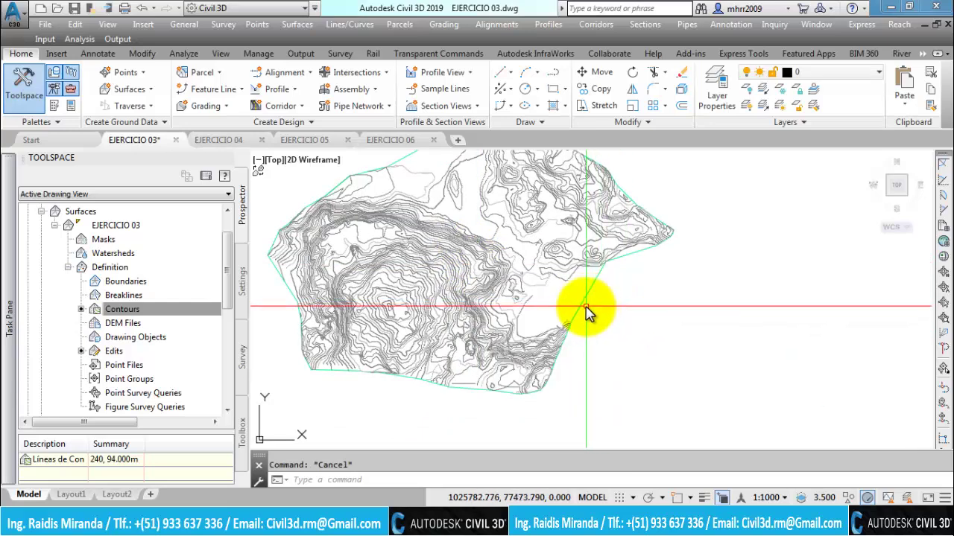
left_click(584, 308)
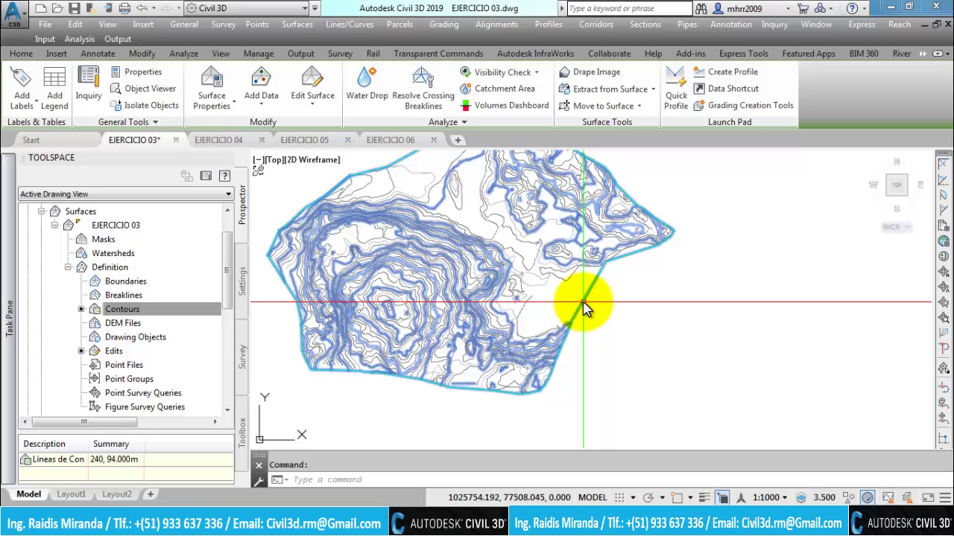
View the surface as a shaded 3D model in Object Viewer, then save the drawing
middle_click_drag(570, 315, 574, 334)
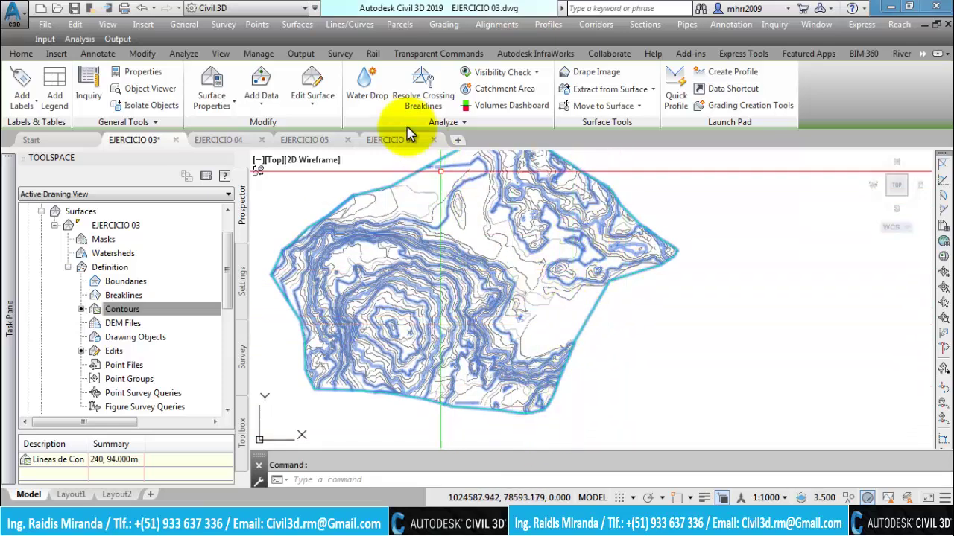
right_click(571, 328)
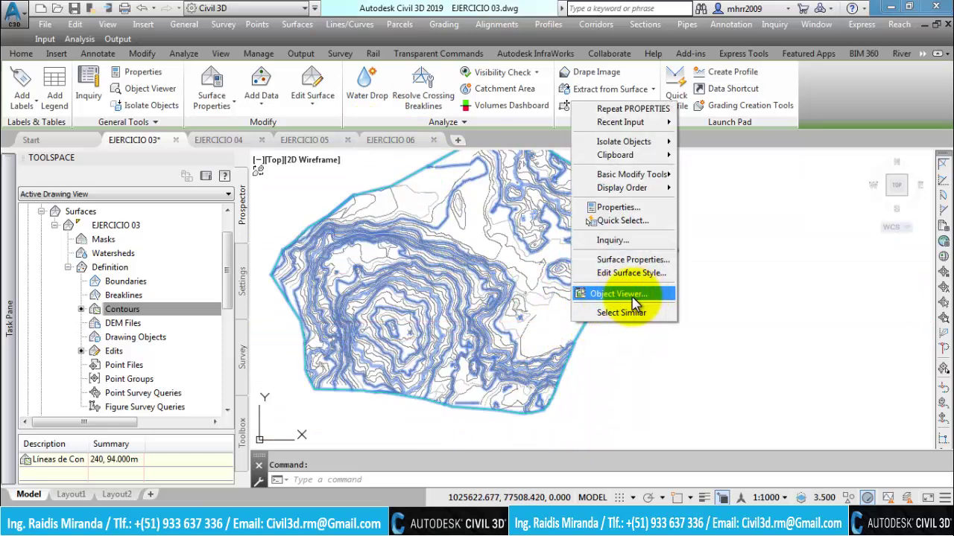
left_click(617, 293)
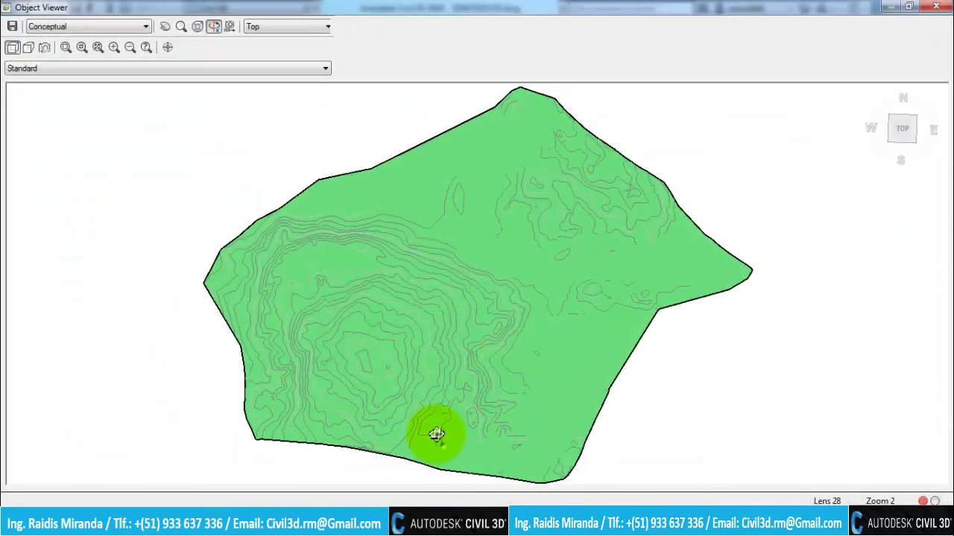
mouse_move(437, 434)
left_mouse_down()
mouse_move(509, 317)
mouse_move(405, 330)
mouse_move(507, 377)
mouse_move(549, 379)
mouse_move(542, 357)
mouse_move(469, 368)
mouse_move(505, 361)
left_mouse_up()
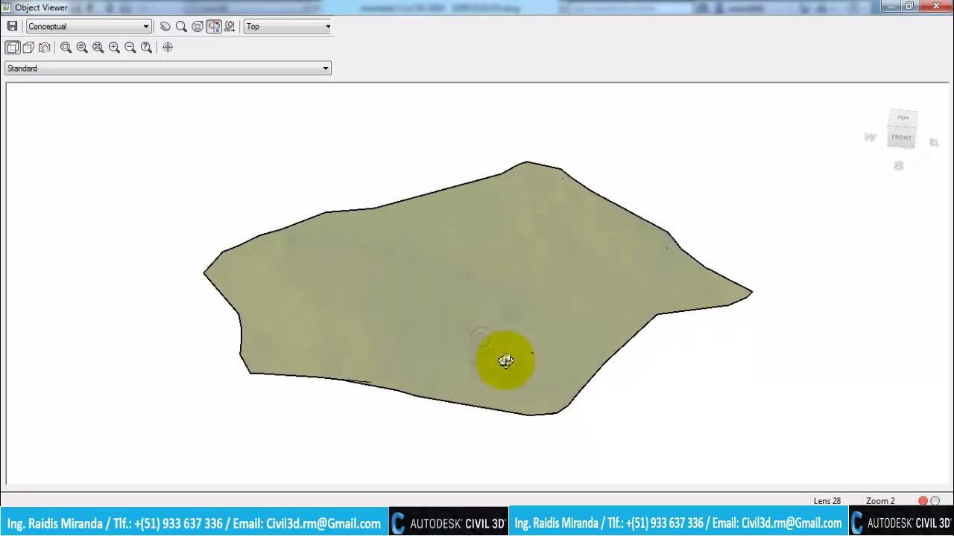
key("Escape")
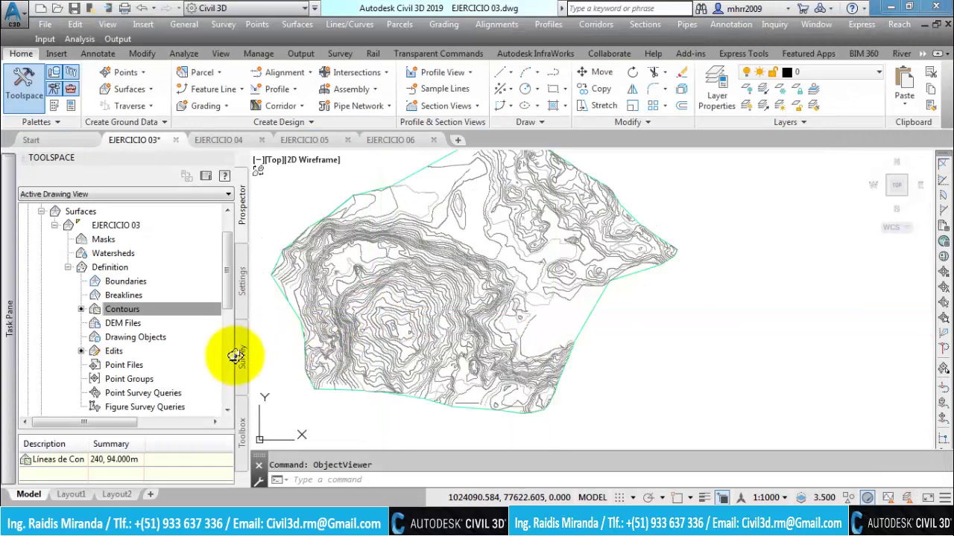
key("ctrl+s")
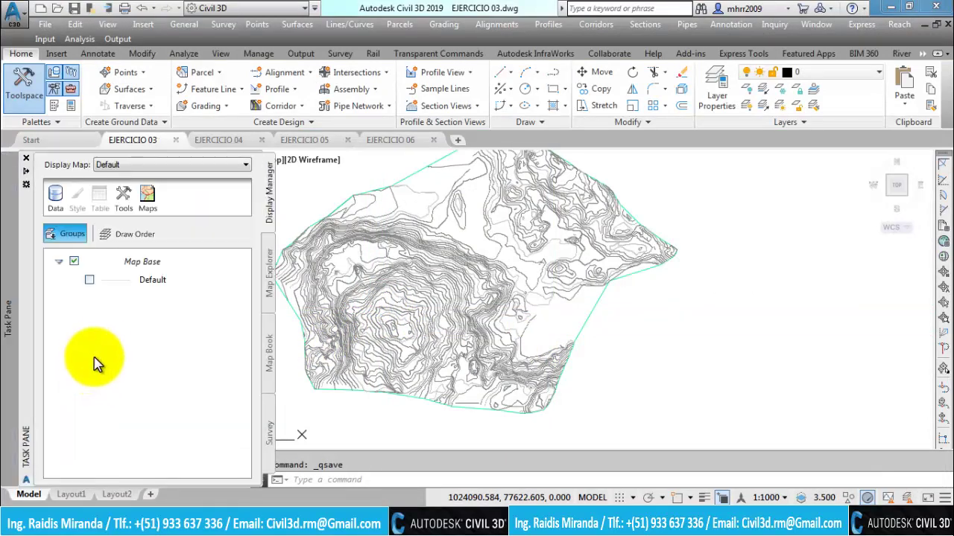
Hide the Task Pane and widen Prospector to read the full 'Lineas de Contorno (TN)' contour description
left_click(11, 158)
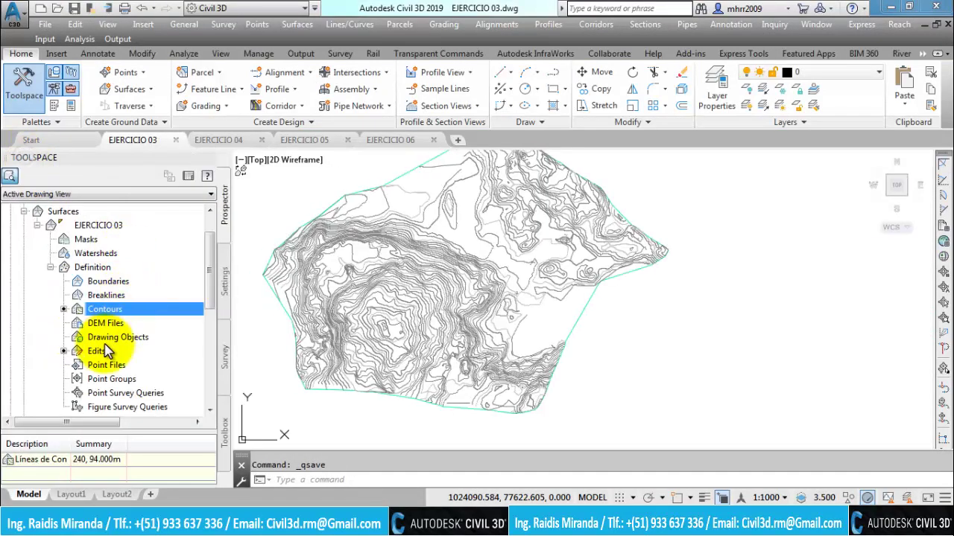
left_click(97, 351)
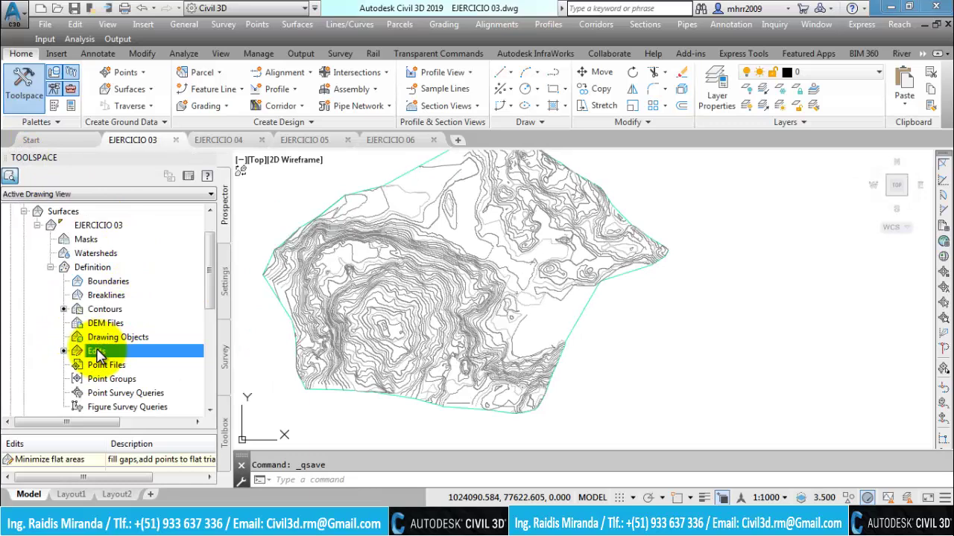
left_click(101, 311)
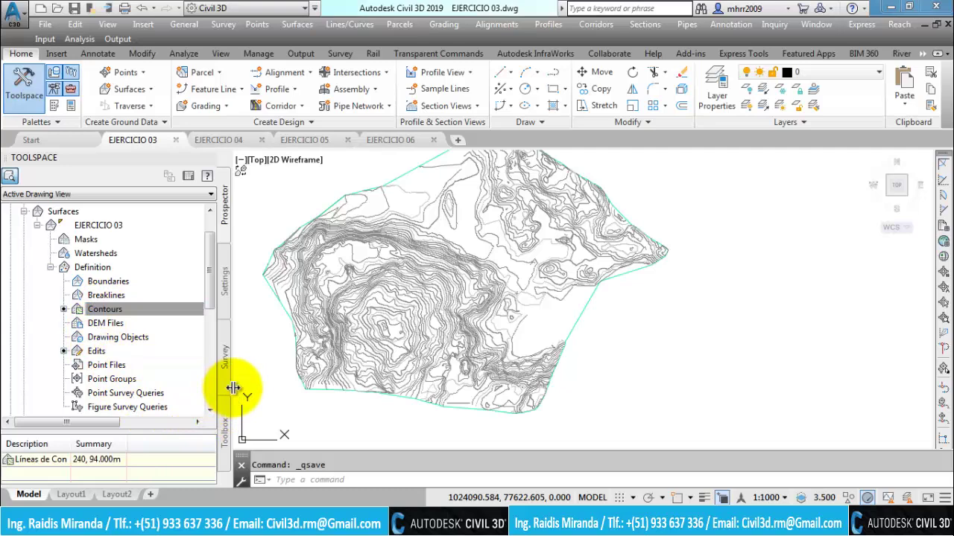
left_click_drag(234, 387, 256, 393)
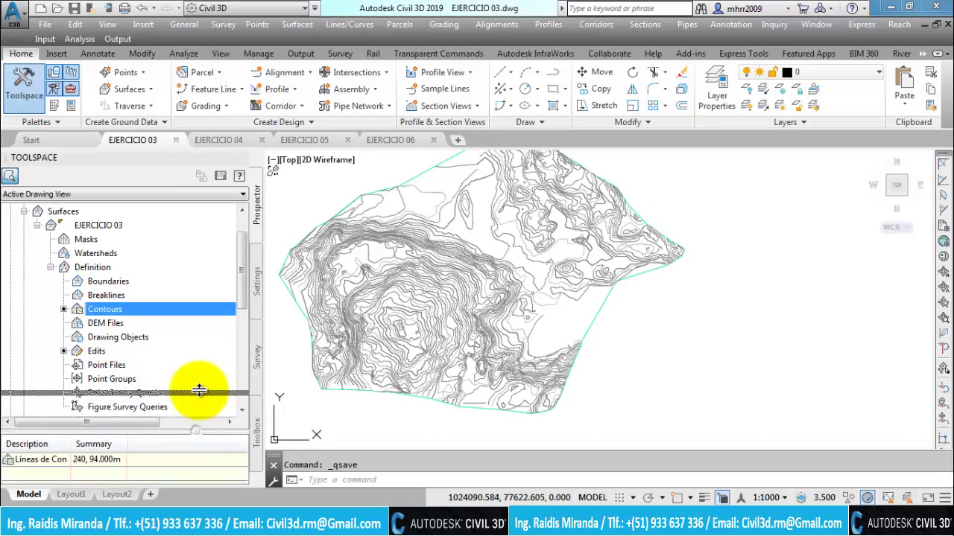
left_click_drag(196, 430, 154, 341)
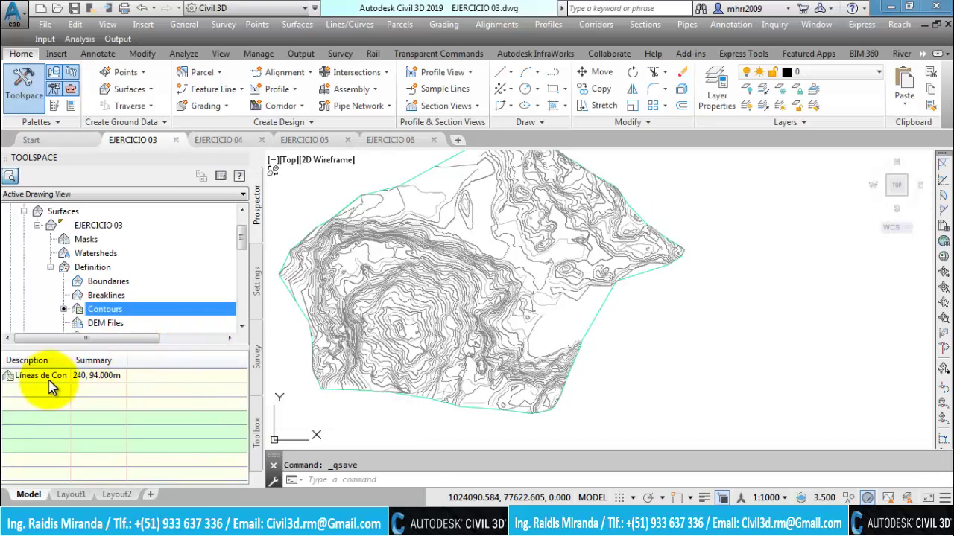
left_click_drag(70, 361, 118, 360)
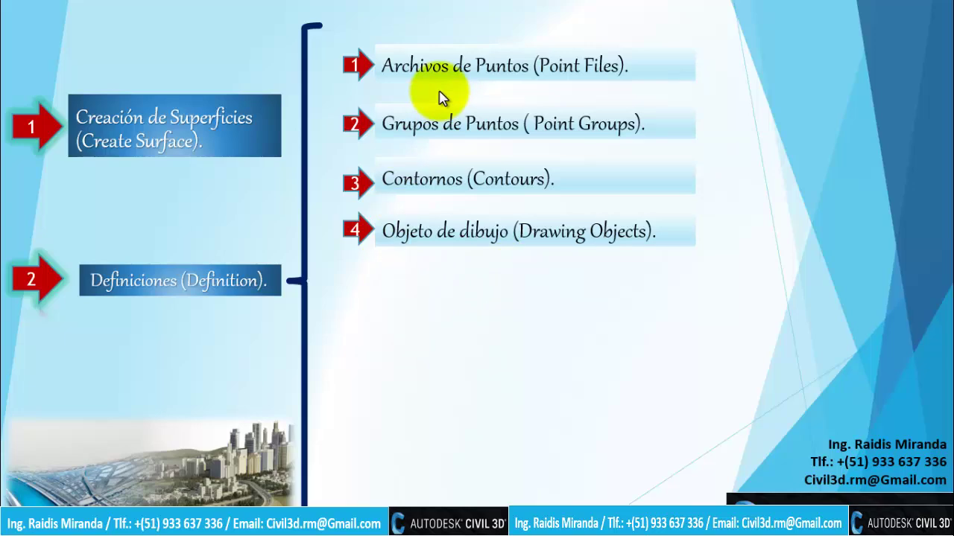
In EJERCICIO 04, open Add Points From Drawing Objects on the surface's Drawing Objects definition
key("alt+Tab")
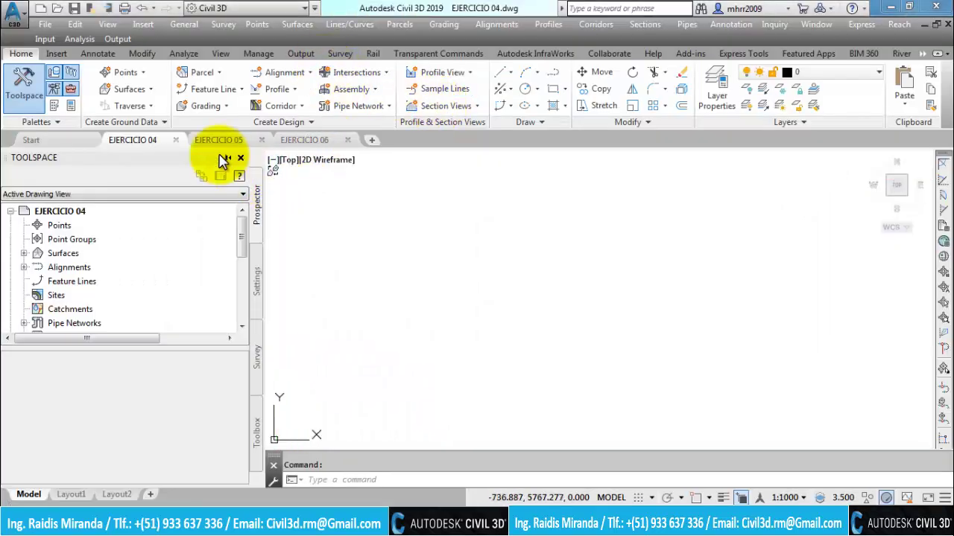
left_click(24, 253)
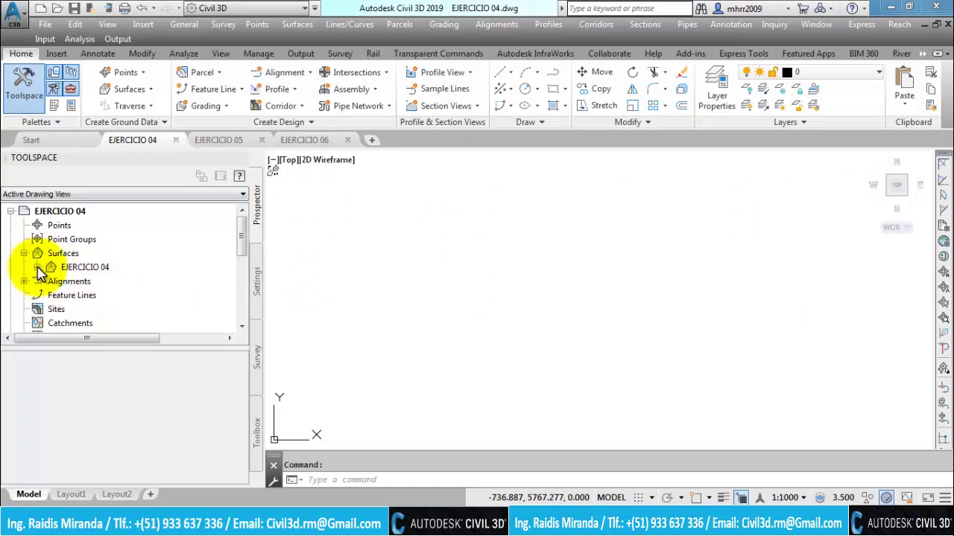
left_click(38, 267)
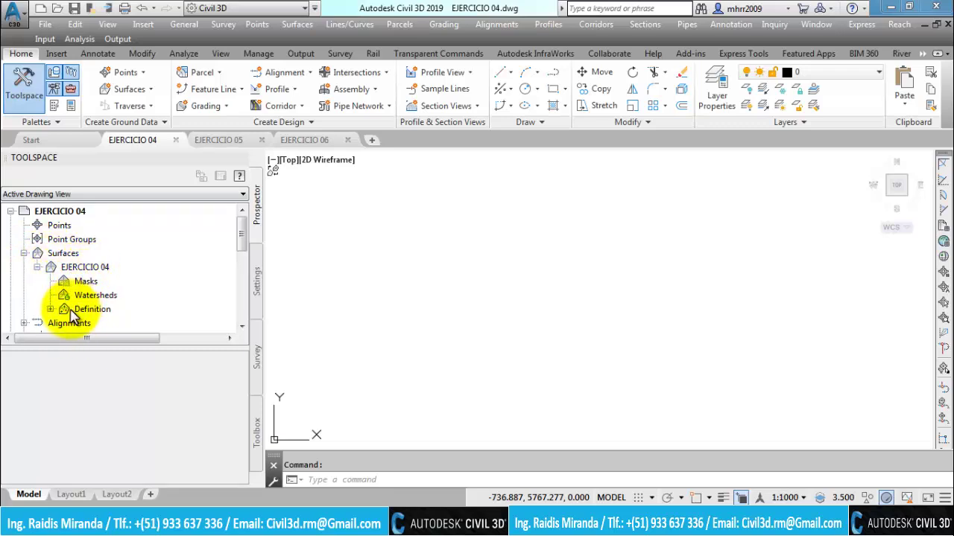
left_click(50, 310)
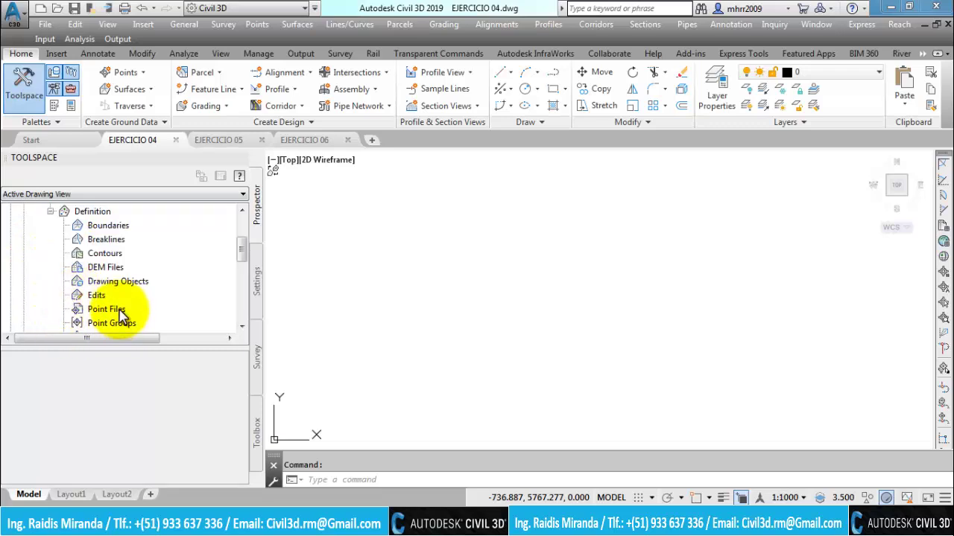
left_click(119, 283)
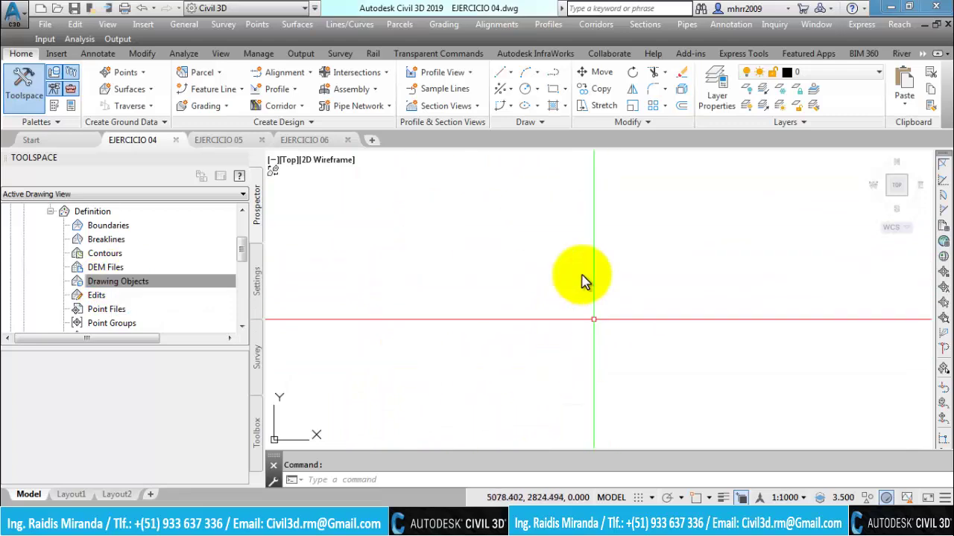
right_click(146, 284)
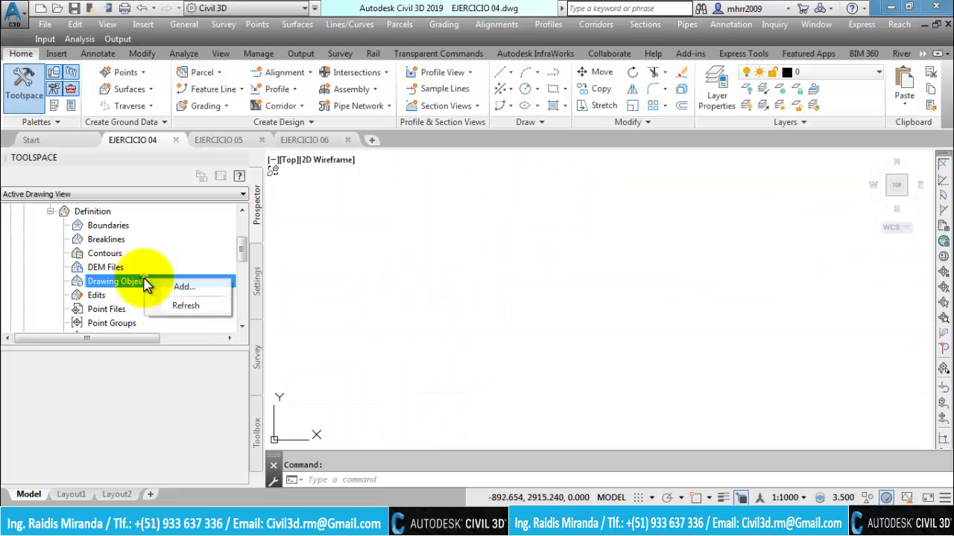
left_click(183, 291)
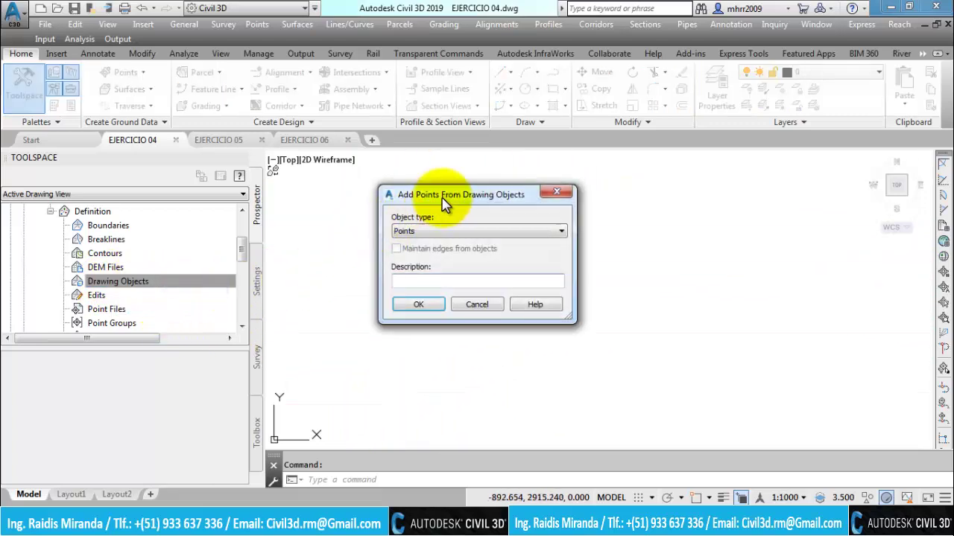
Review the Object type choices (Points, Lines, Blocks, etc.) and cancel without adding anything
left_click_drag(450, 200, 438, 192)
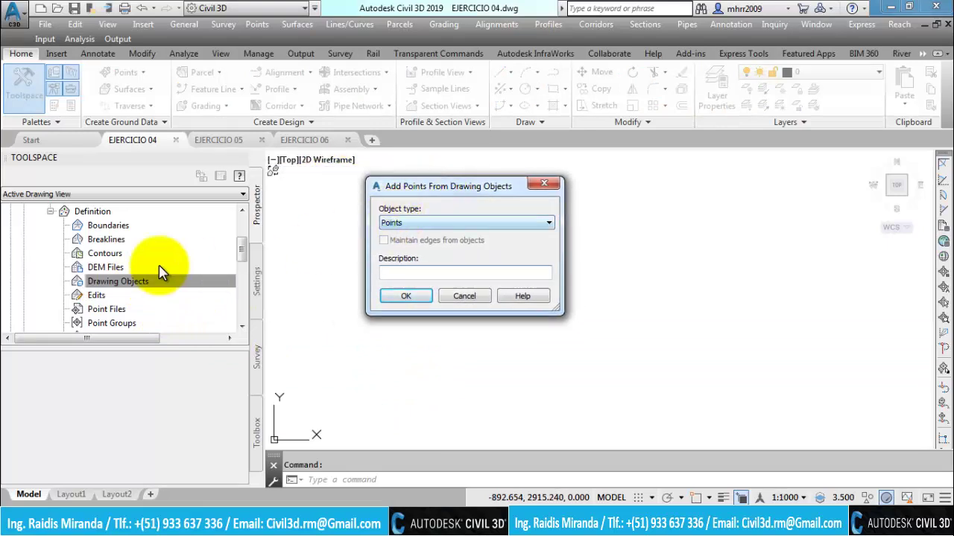
left_click_drag(445, 191, 499, 187)
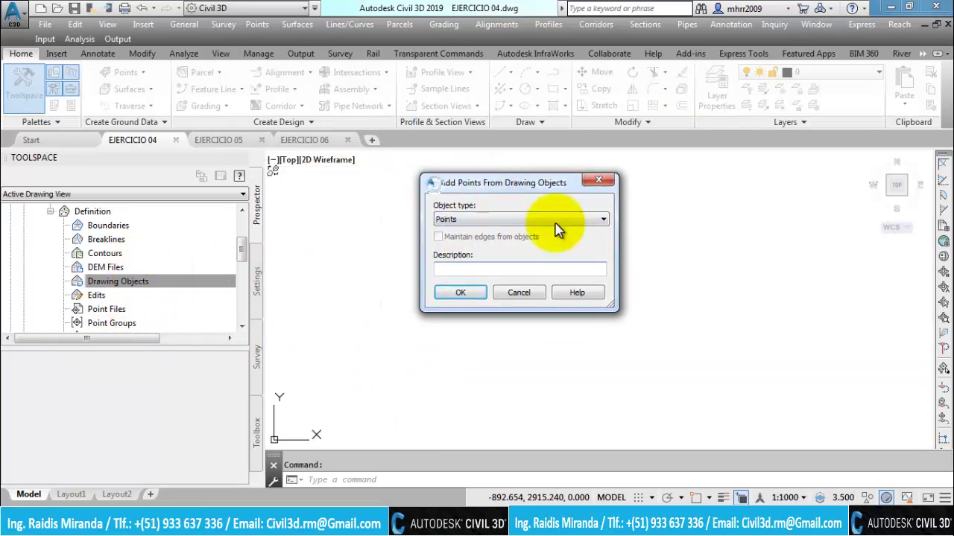
left_click(604, 221)
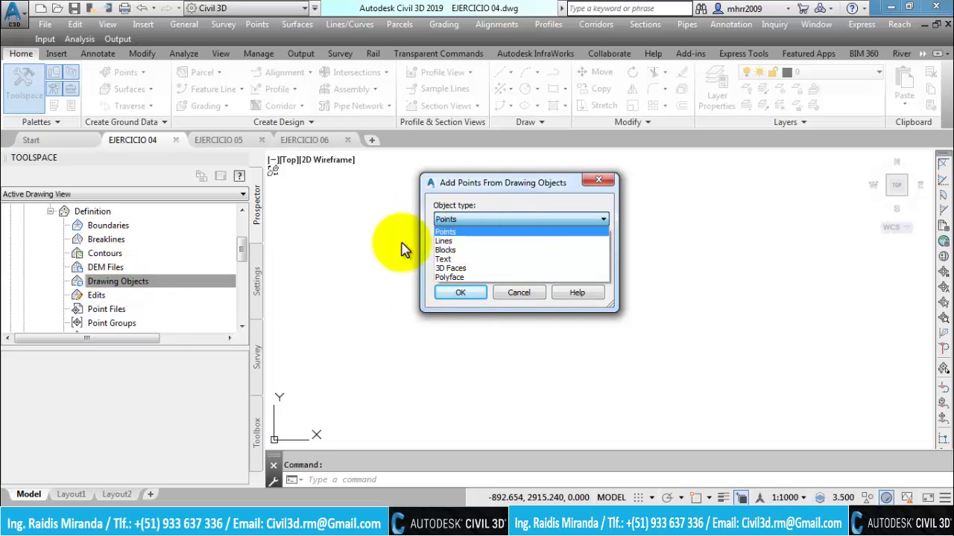
left_click(447, 183)
left_click_drag(555, 190, 708, 193)
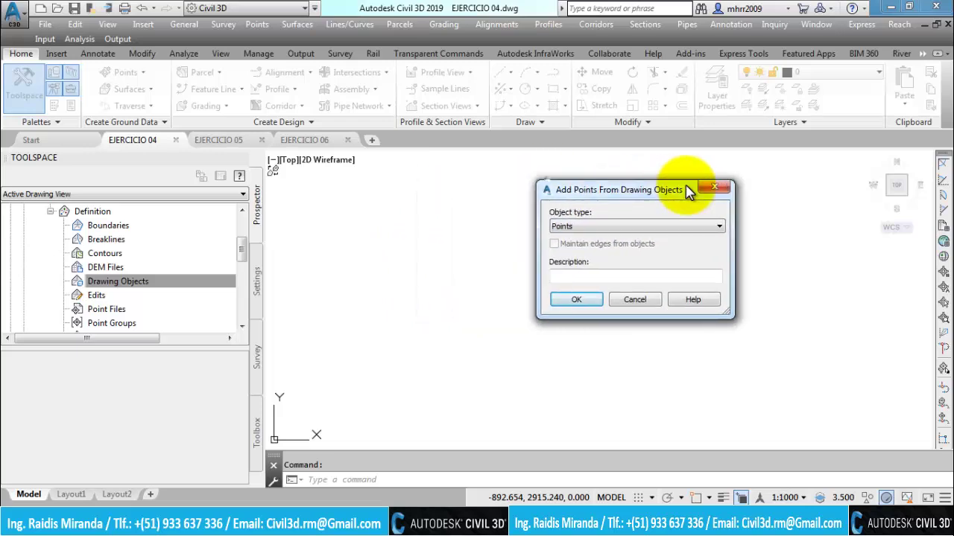
left_click(626, 222)
left_click(628, 234)
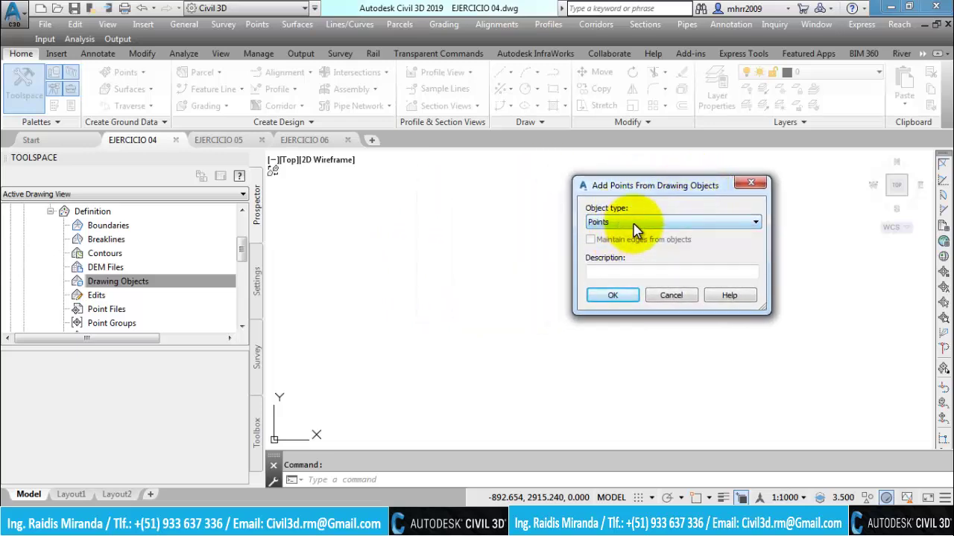
left_click(632, 223)
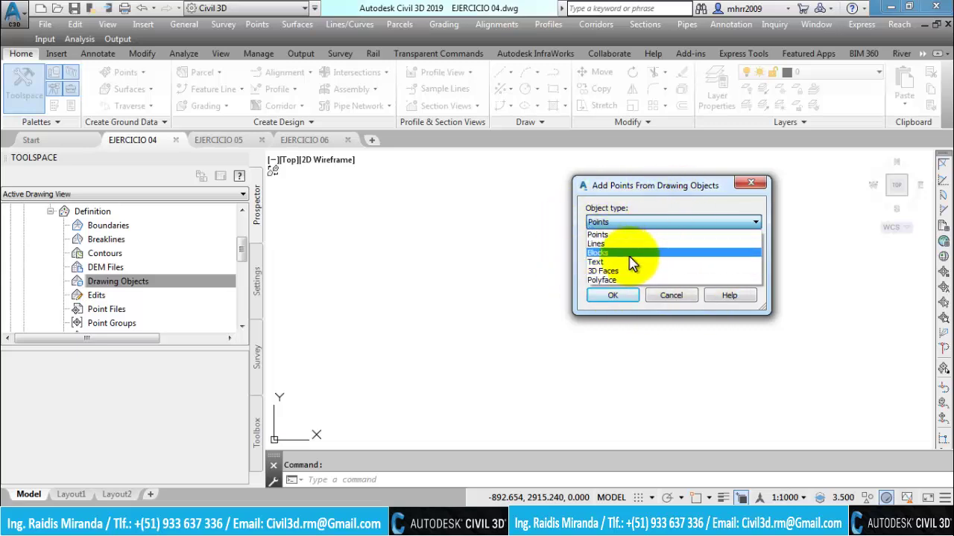
left_click(683, 298)
left_click(671, 298)
type("XREF")
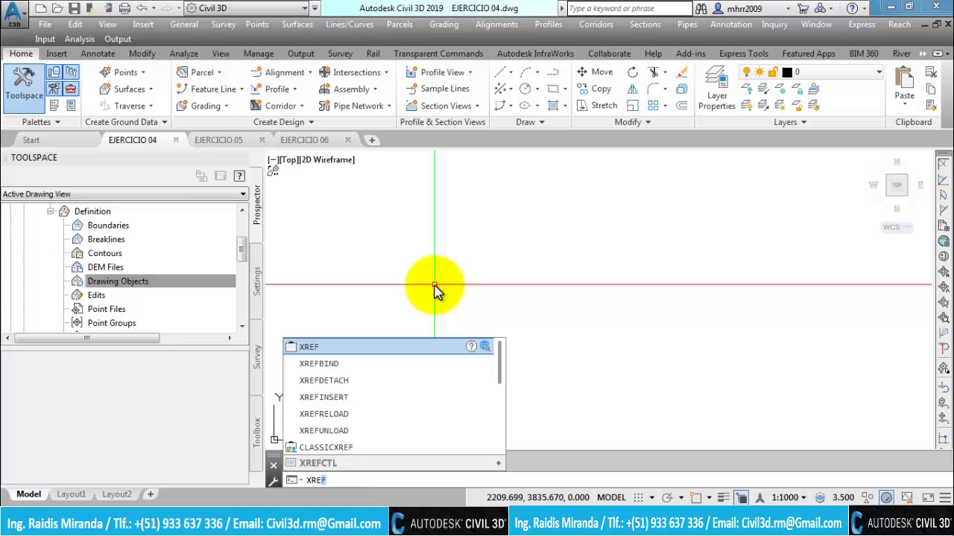
Attach 02 - ACAD-Bloques.dwg as an external reference using the default settings
key("Return")
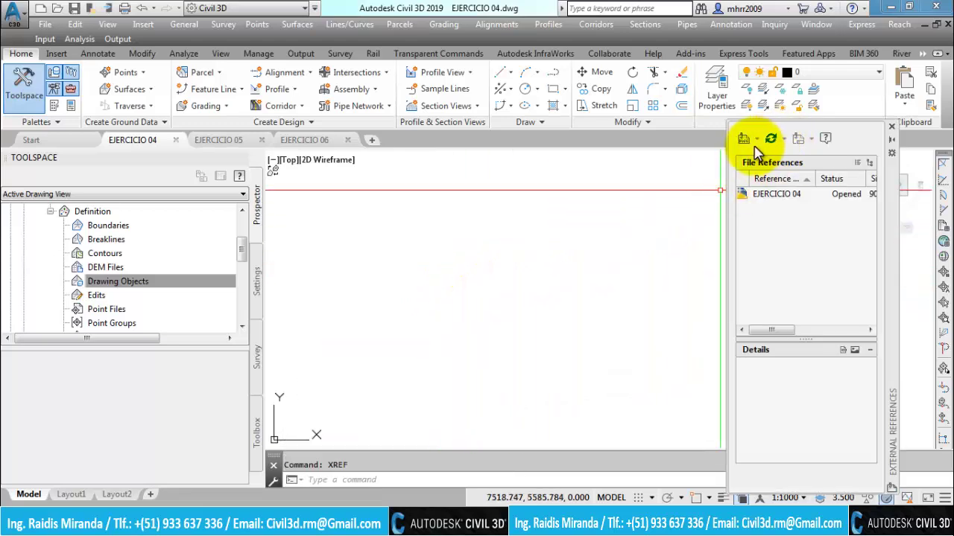
left_click(757, 142)
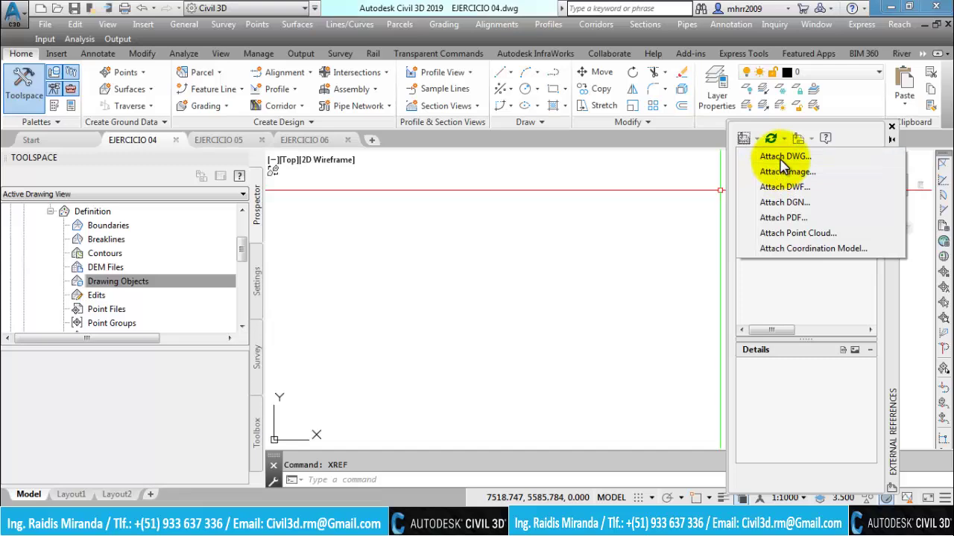
left_click(786, 155)
left_click(317, 169)
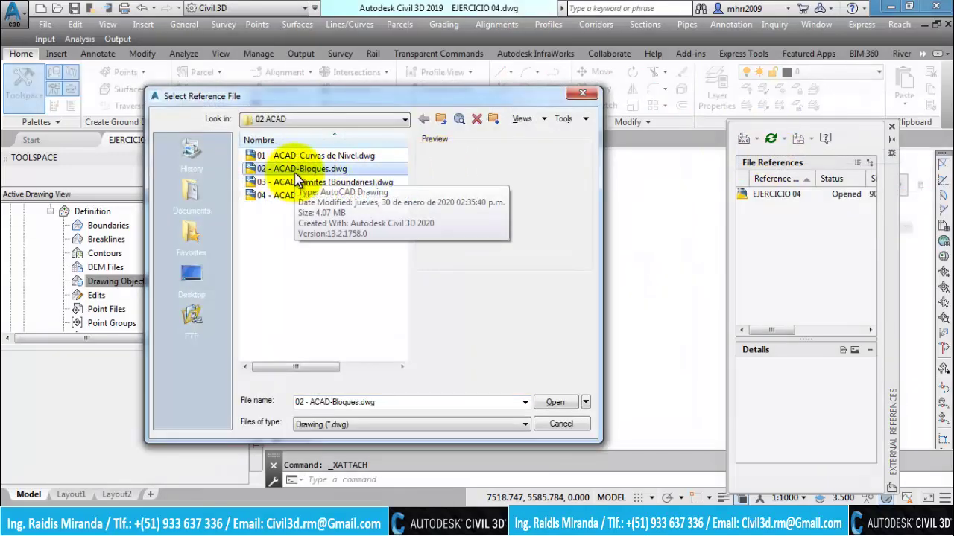
left_click(553, 405)
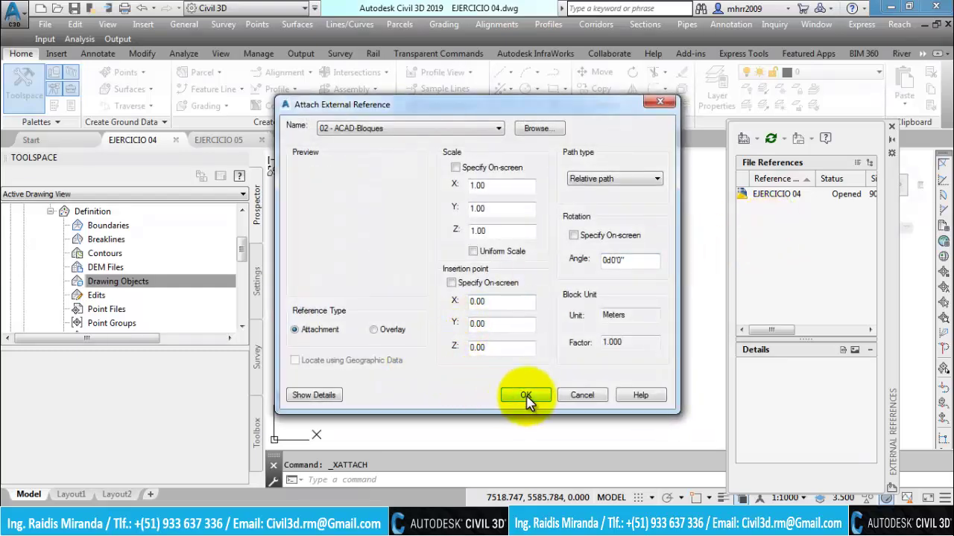
left_click(527, 399)
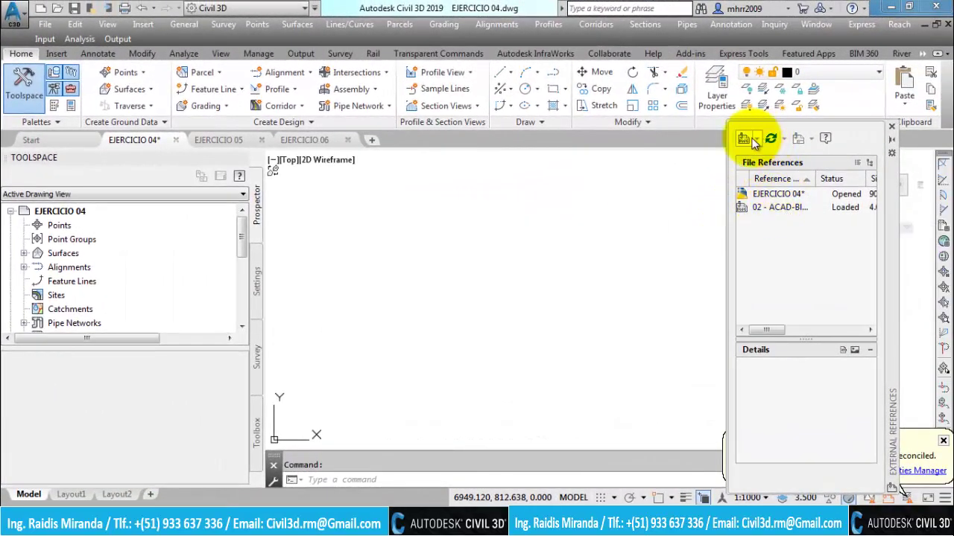
Bind the 02 - ACAD-Bloques xref with Bind type, then close the External References palette
left_click(778, 208)
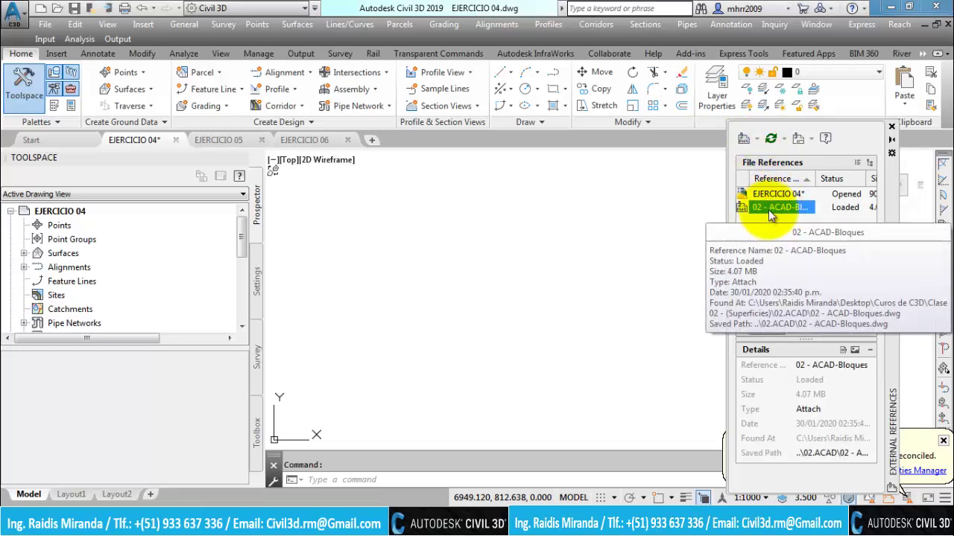
right_click(772, 207)
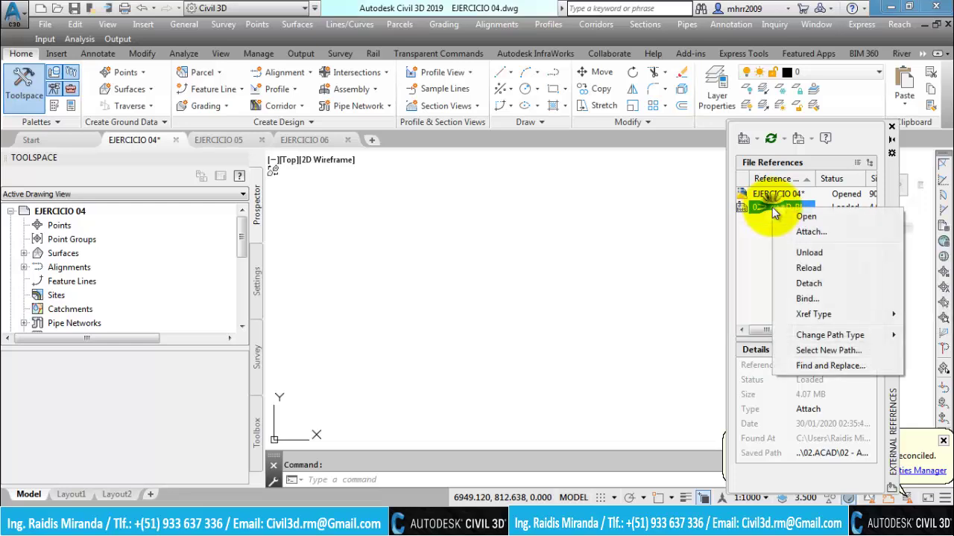
left_click(799, 300)
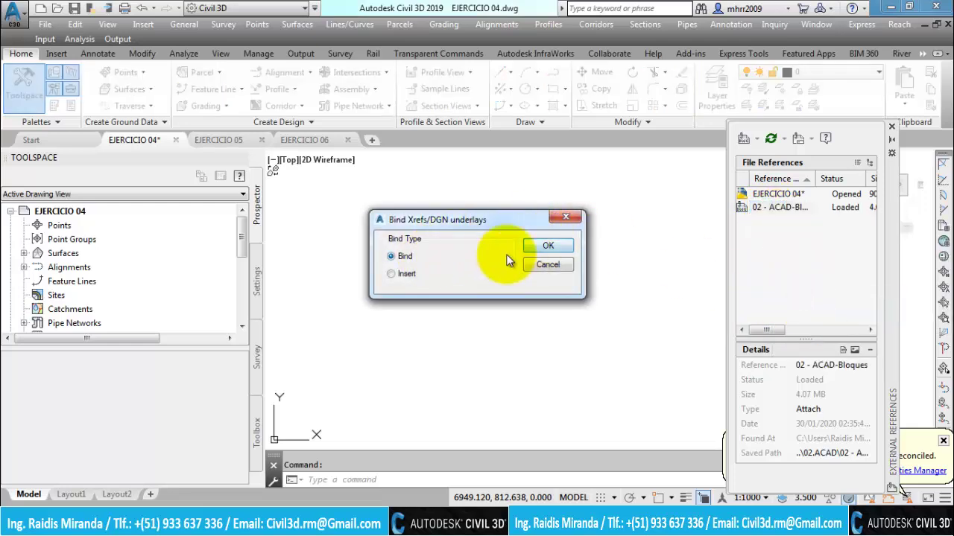
left_click(539, 247)
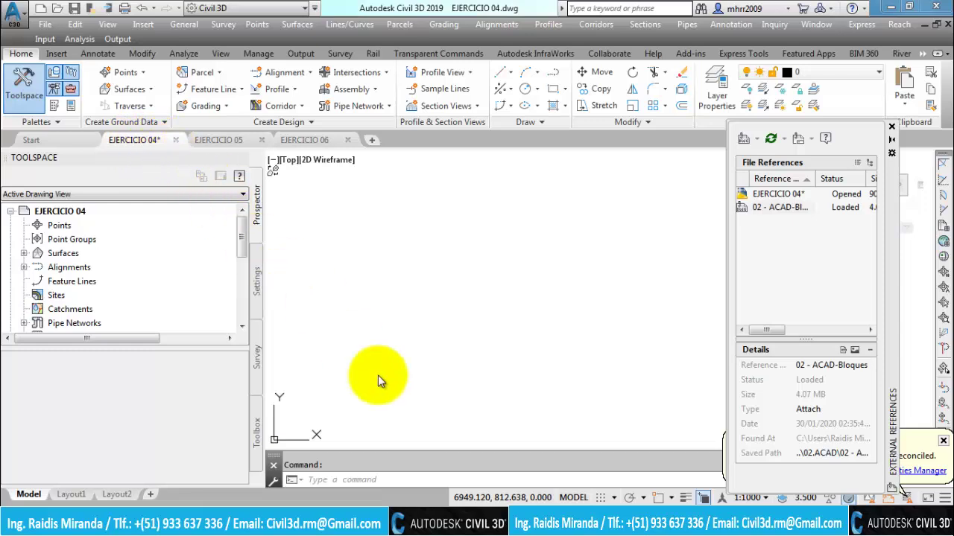
left_click(800, 179)
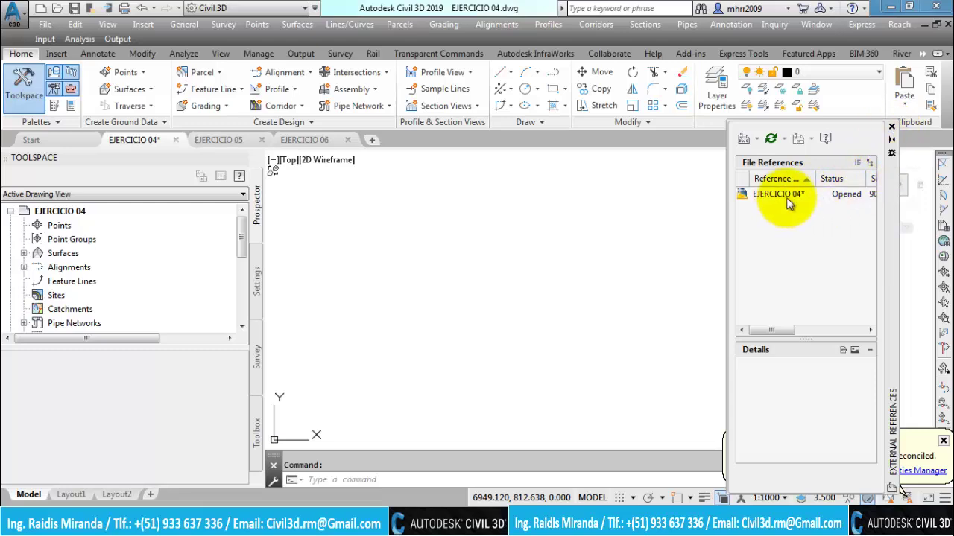
left_click(892, 128)
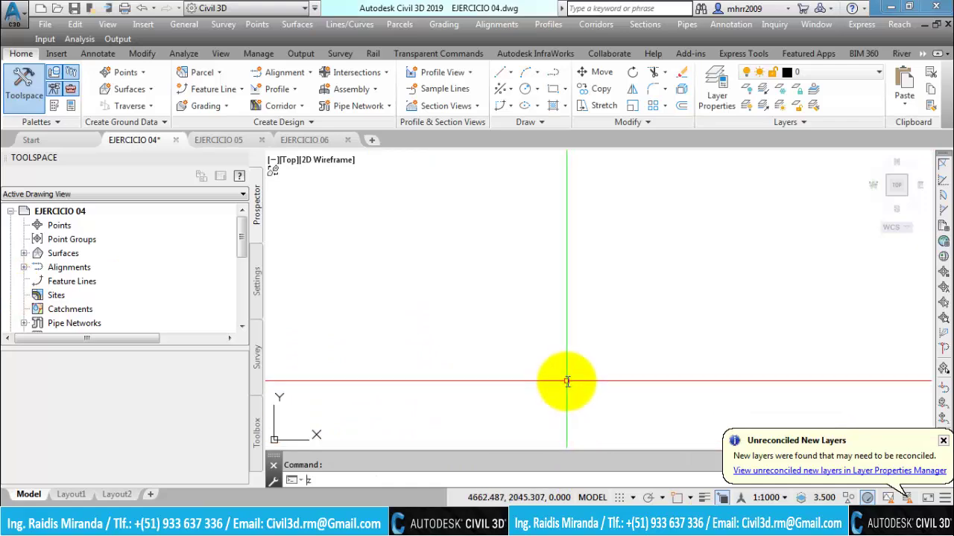
Zoom to extents and explode the bound point block with X
key("Return")
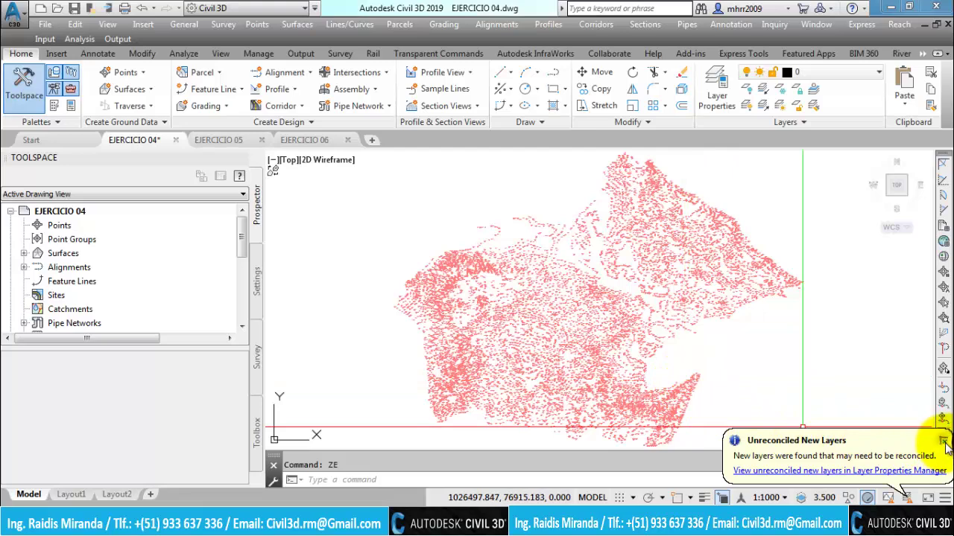
left_click(944, 441)
left_click(697, 329)
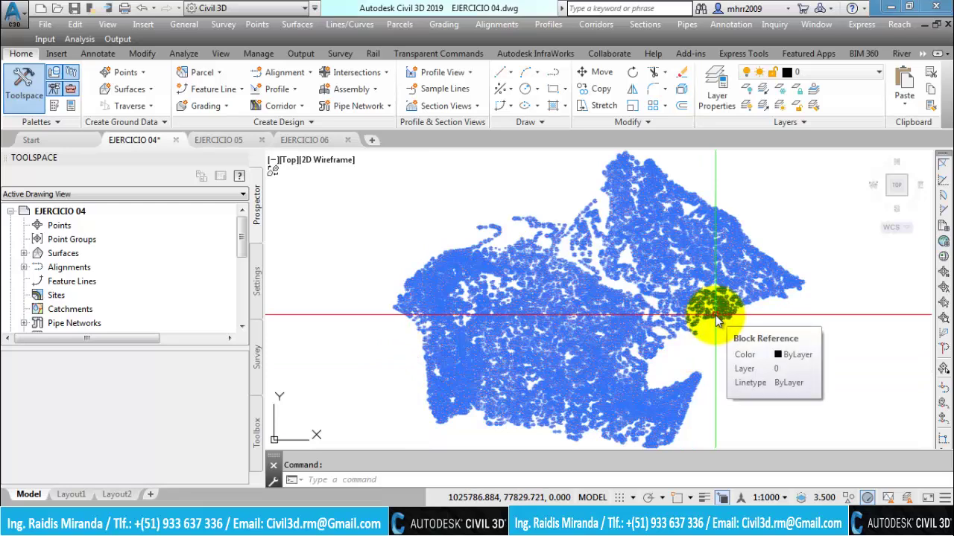
type("x")
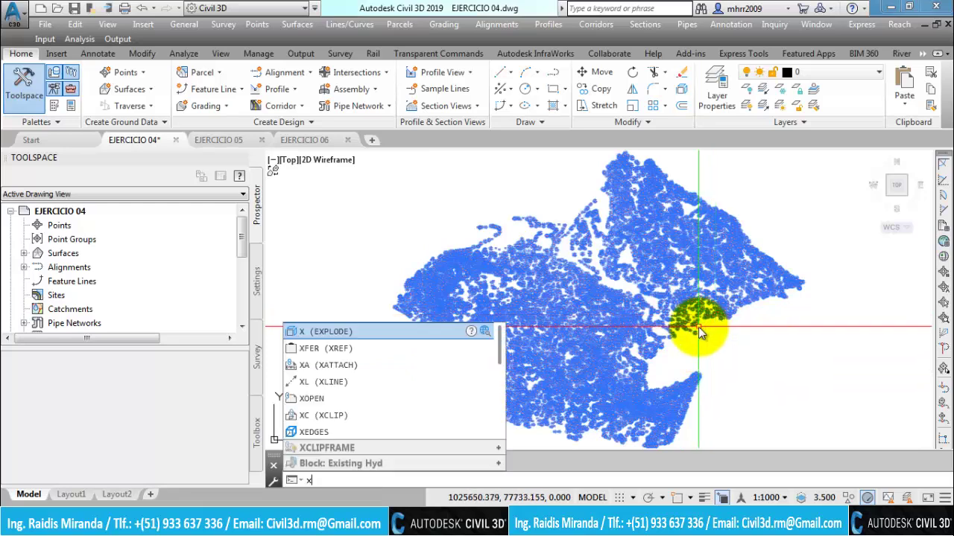
key("Return")
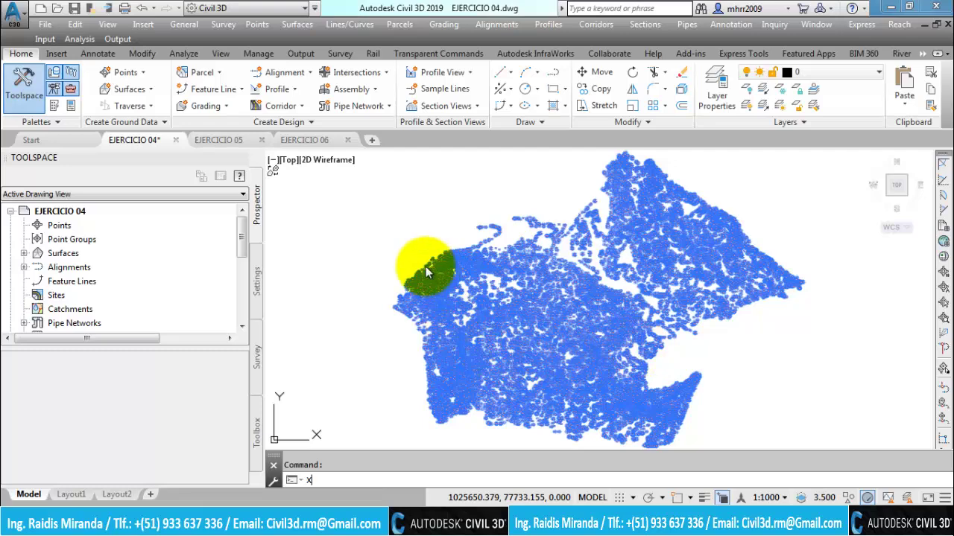
key("Return")
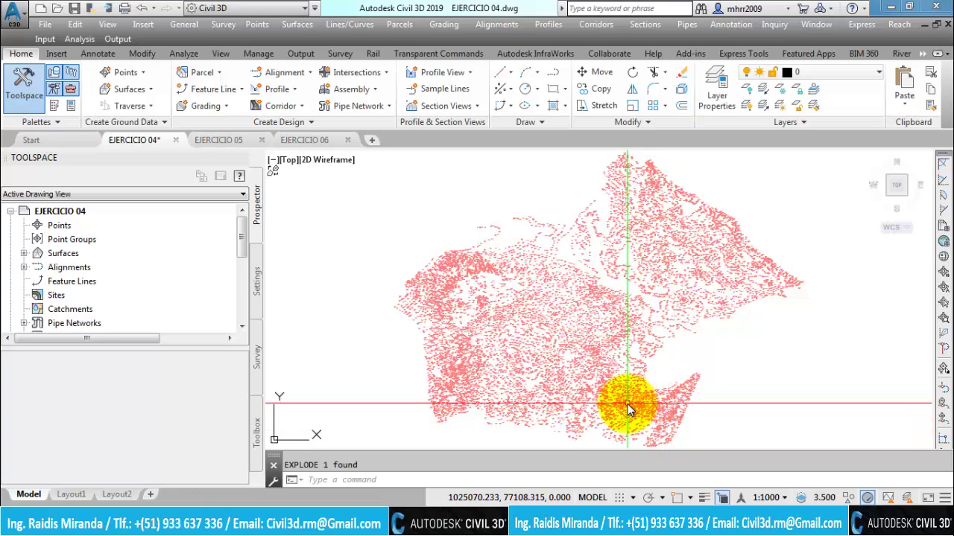
Zoom in on the exploded points and select one to read its elevation label
middle_click_drag(628, 405, 605, 364)
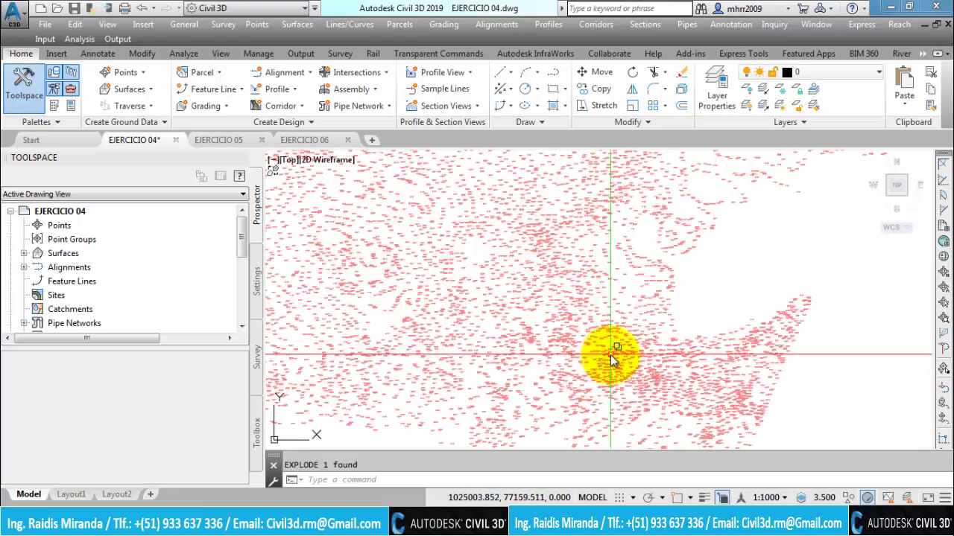
scroll(605, 365, "up", 3)
scroll(611, 358, "up", 3)
scroll(596, 356, "up", 3)
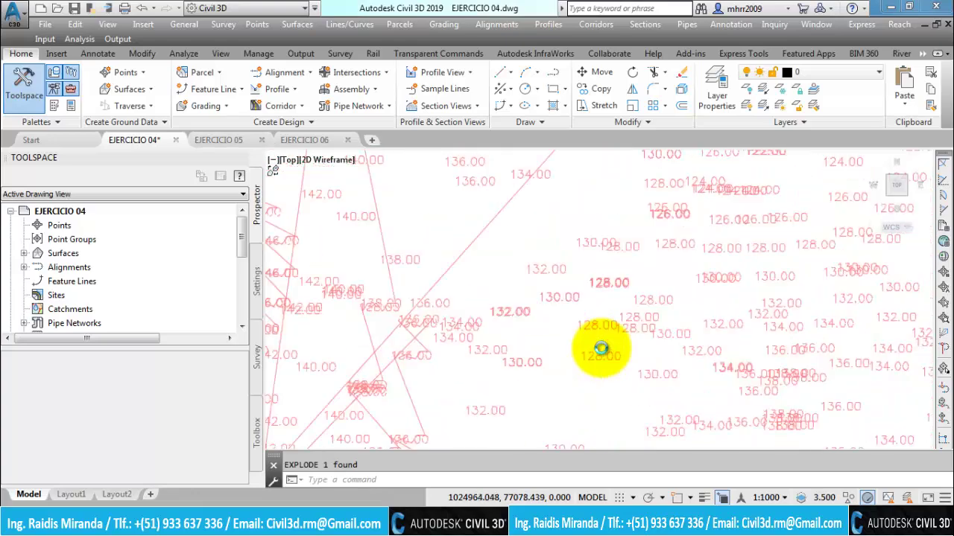
left_click(594, 358)
scroll(600, 358, "down", 3)
scroll(605, 360, "down", 2)
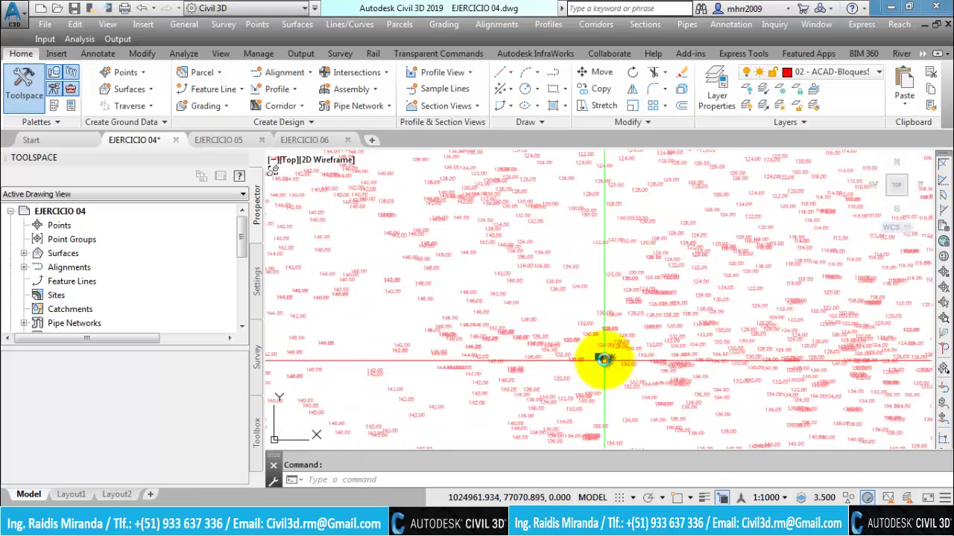
scroll(609, 363, "up", 5)
scroll(607, 363, "up", 2)
scroll(603, 363, "down", 2)
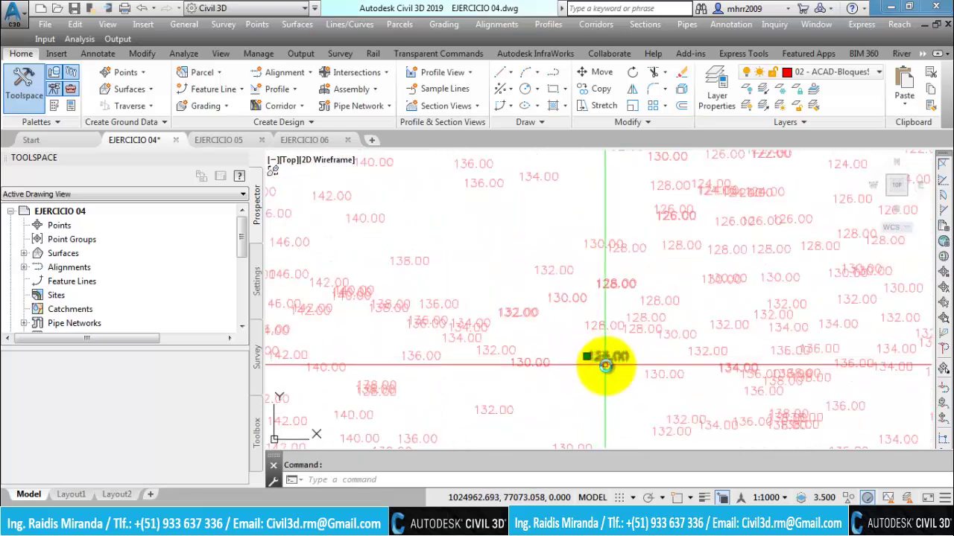
scroll(602, 363, "up", 2)
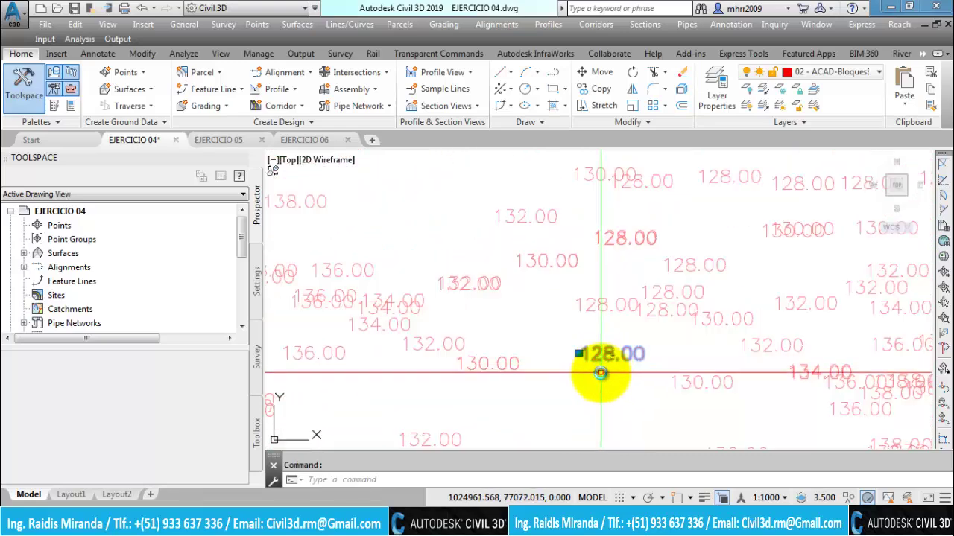
type("pr")
Check in Properties that the 130.00 elevation block sits at Position Z 130.000, then close Properties
key("Return")
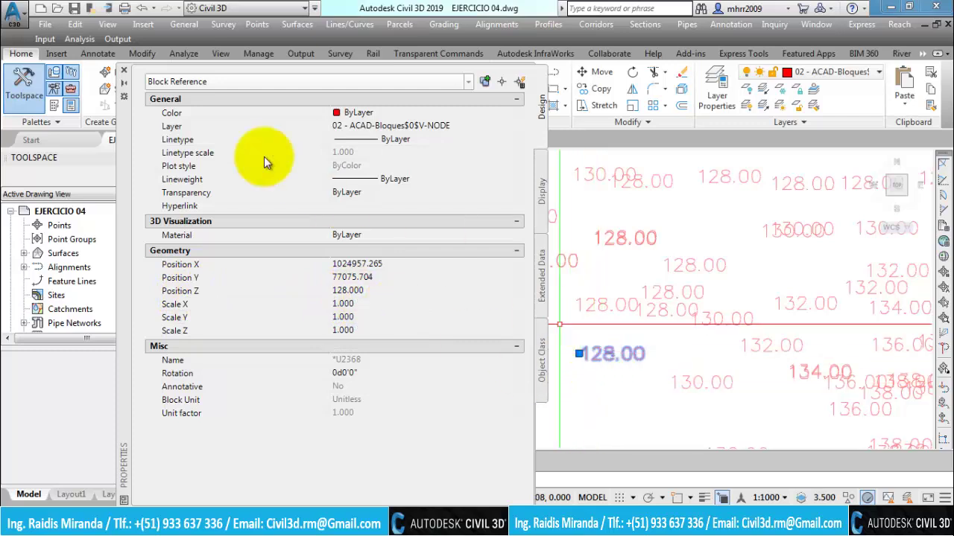
key("Escape")
left_click(692, 382)
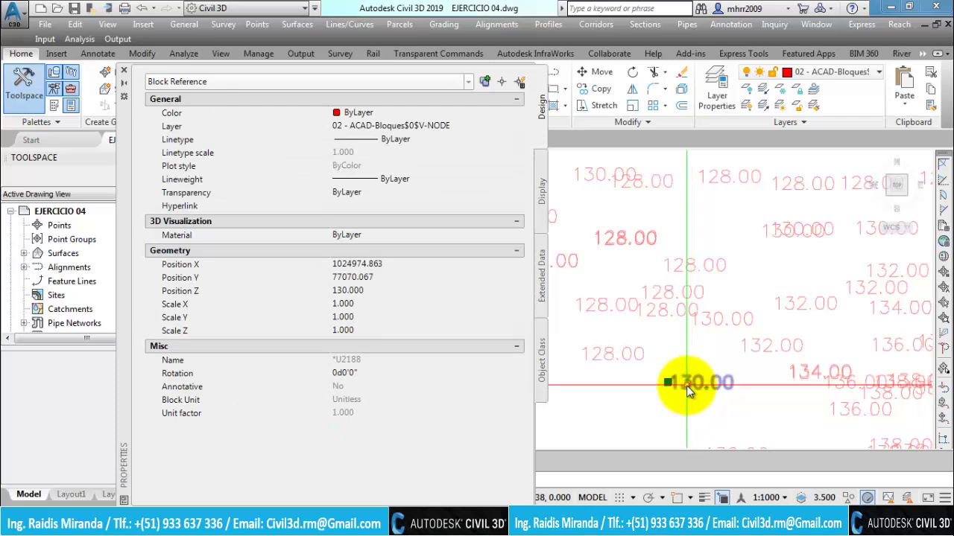
left_click(186, 84)
left_click(186, 83)
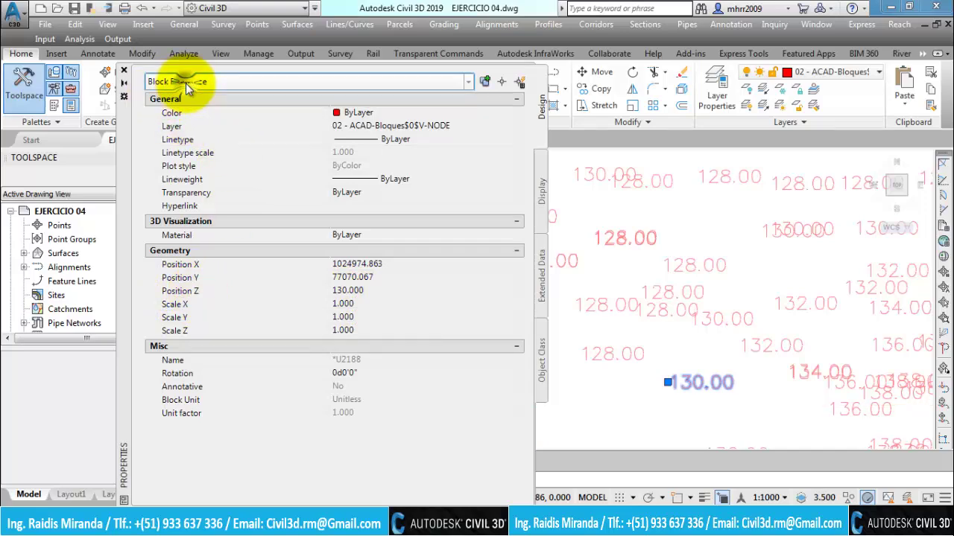
left_click(124, 71)
Deselect the 130.00 label and zoom out to show all elevation blocks
key("Escape")
scroll(582, 360, "down", 3)
scroll(582, 360, "down", 3)
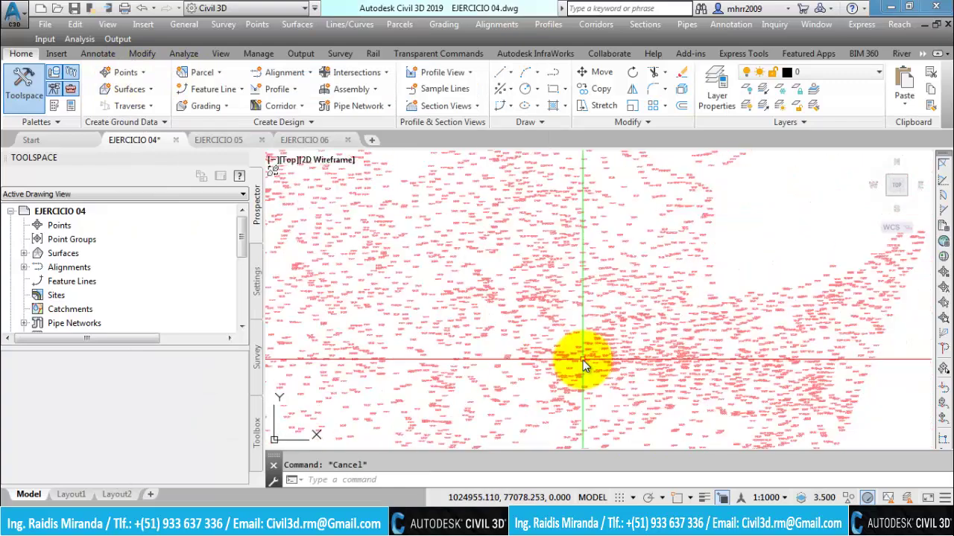
scroll(582, 360, "down", 2)
scroll(560, 369, "down", 3)
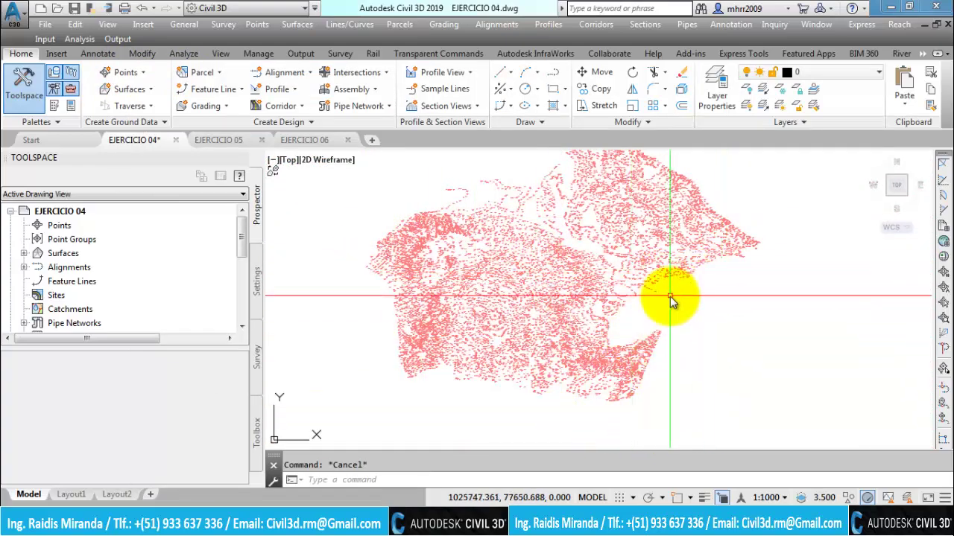
Expand Surfaces > EJERCICIO 04 > Definition and bring up actions for Drawing Objects
middle_click_drag(670, 298, 671, 328)
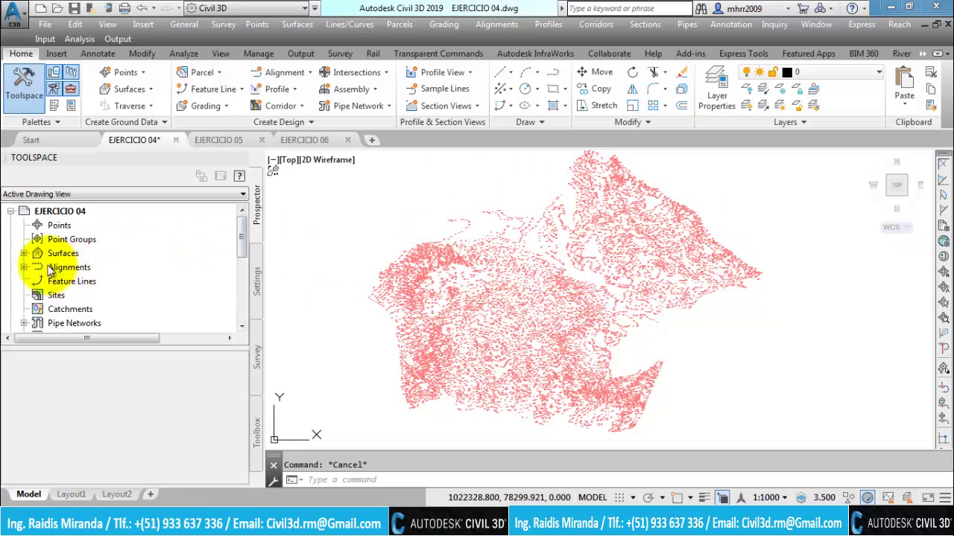
left_click(24, 253)
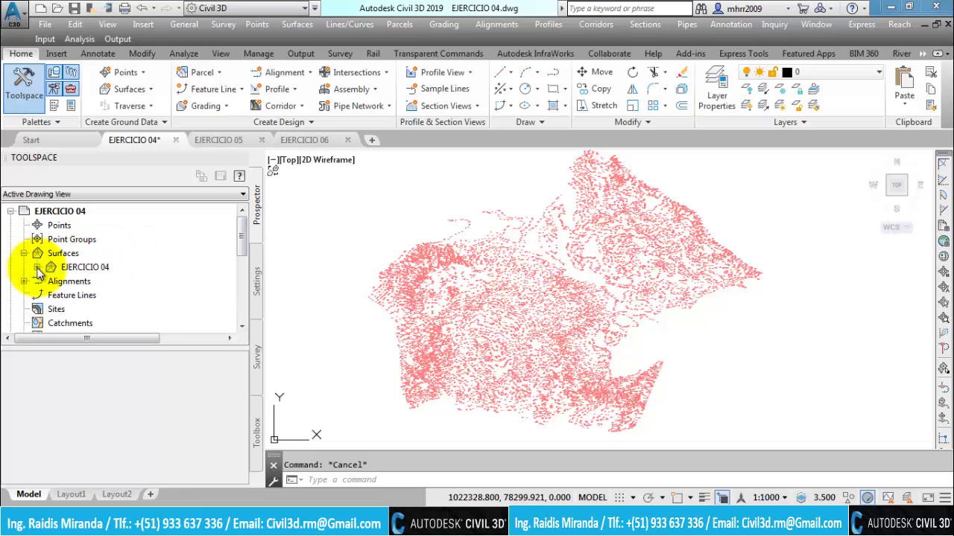
left_click(37, 266)
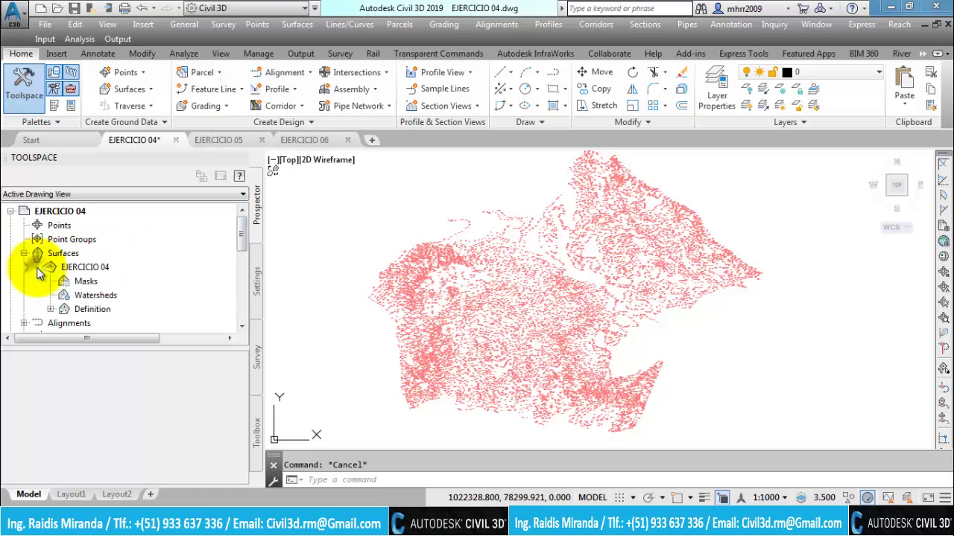
left_click(50, 309)
scroll(75, 301, "down", 1)
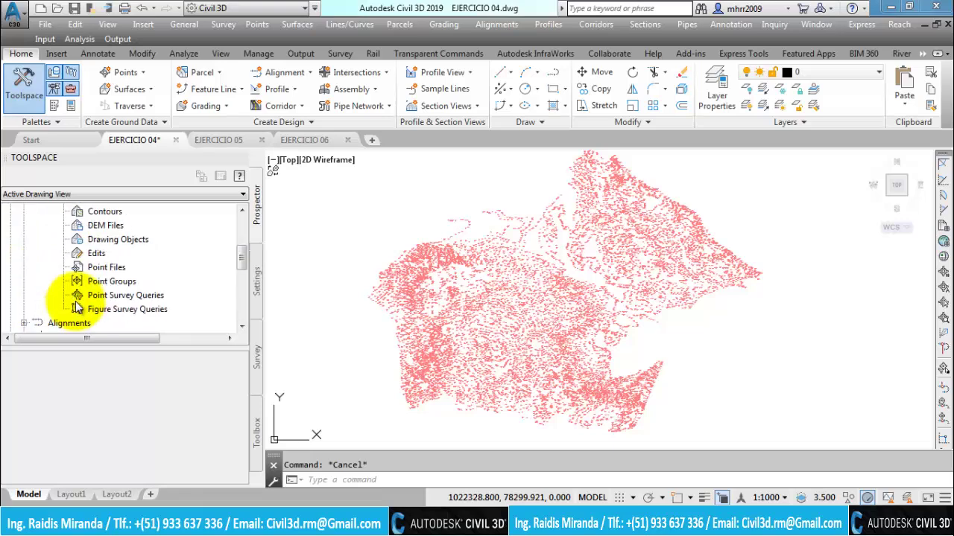
left_click(110, 242)
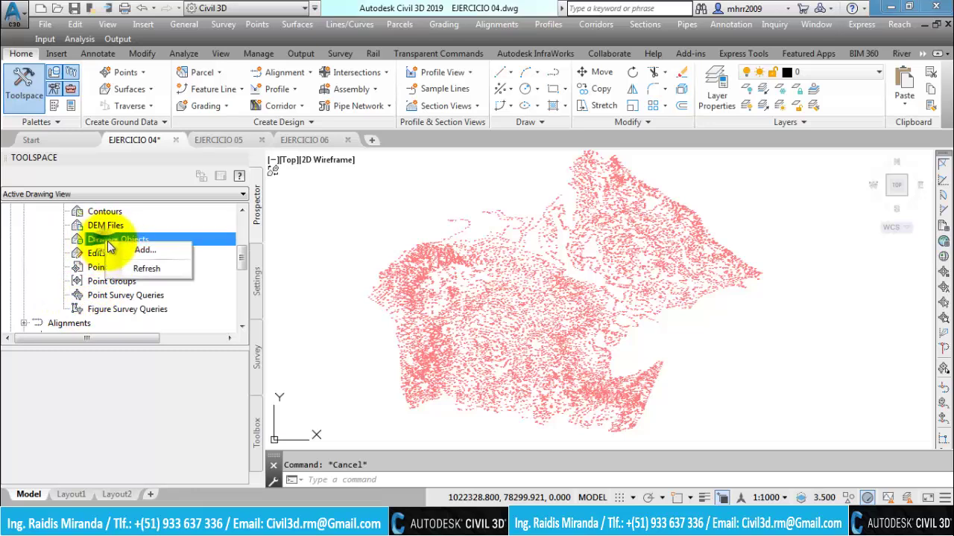
Add drawing objects with Object type Blocks and description 'Definición de Superficie mediante bloques'
left_click(140, 252)
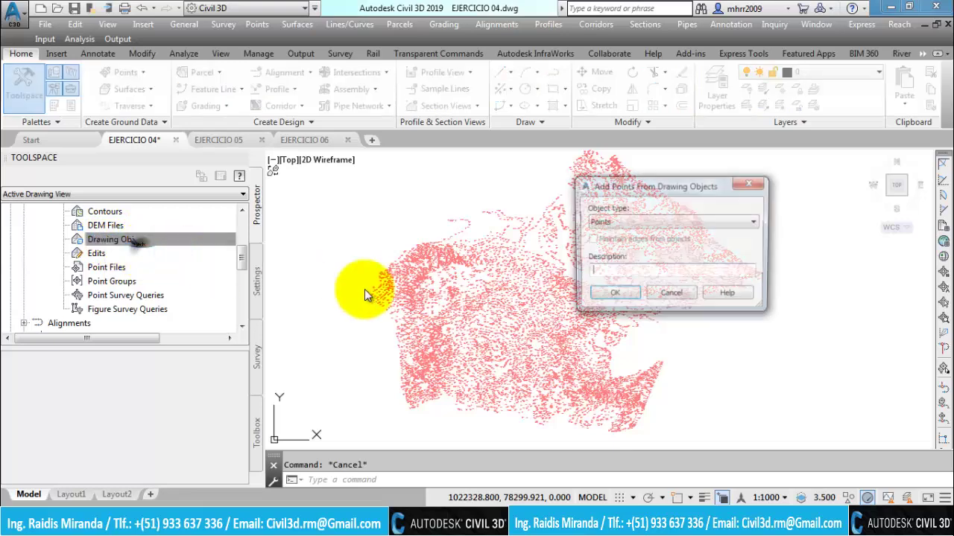
left_click(654, 224)
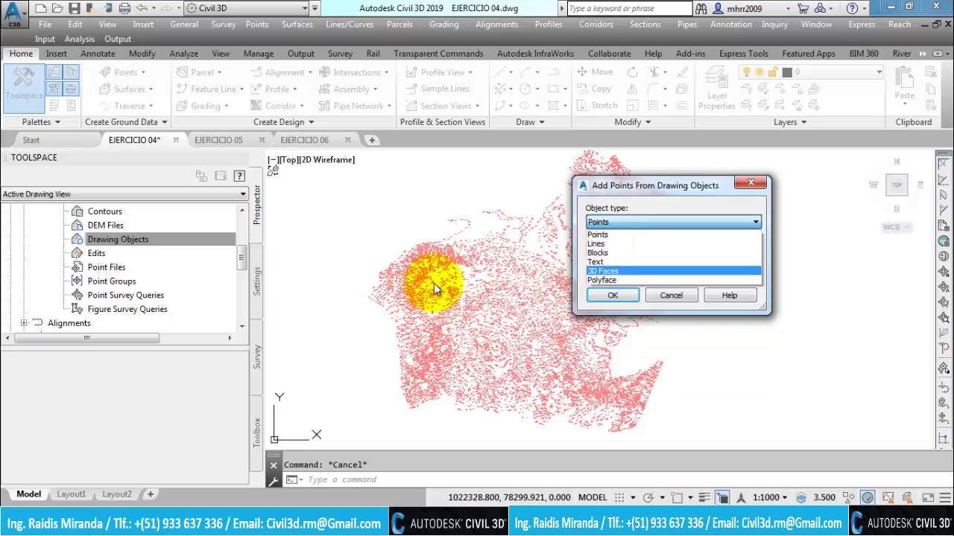
left_click(604, 256)
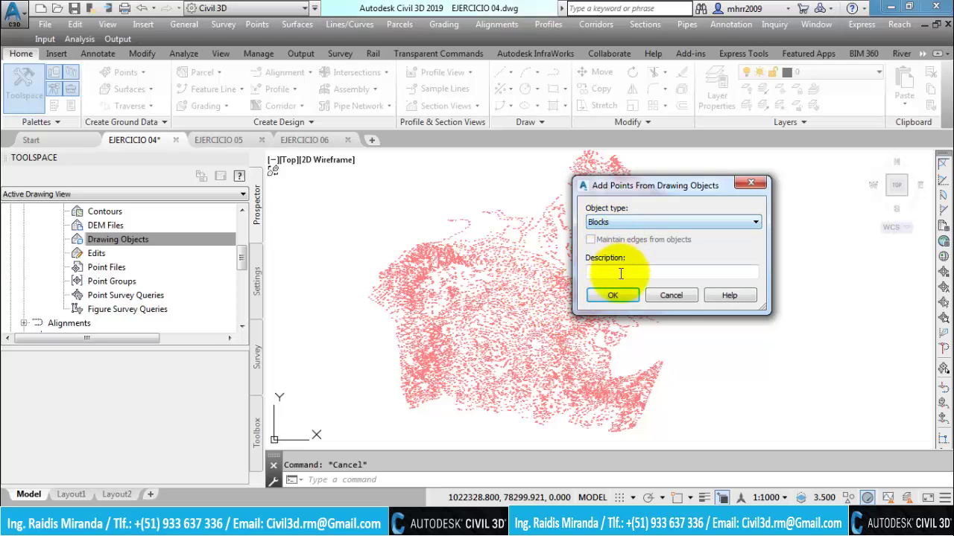
left_click(620, 275)
type("Definición de Superficie mediante bloques")
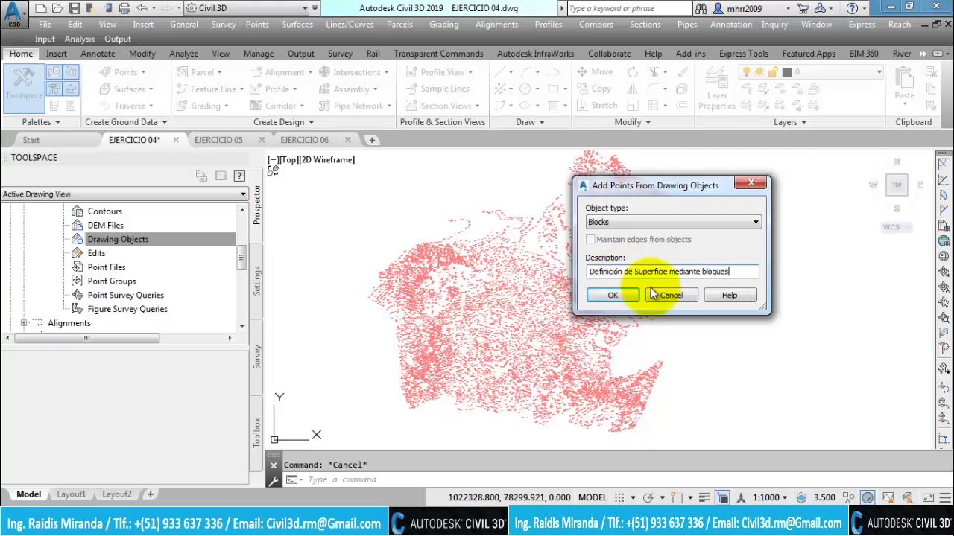
left_click(613, 296)
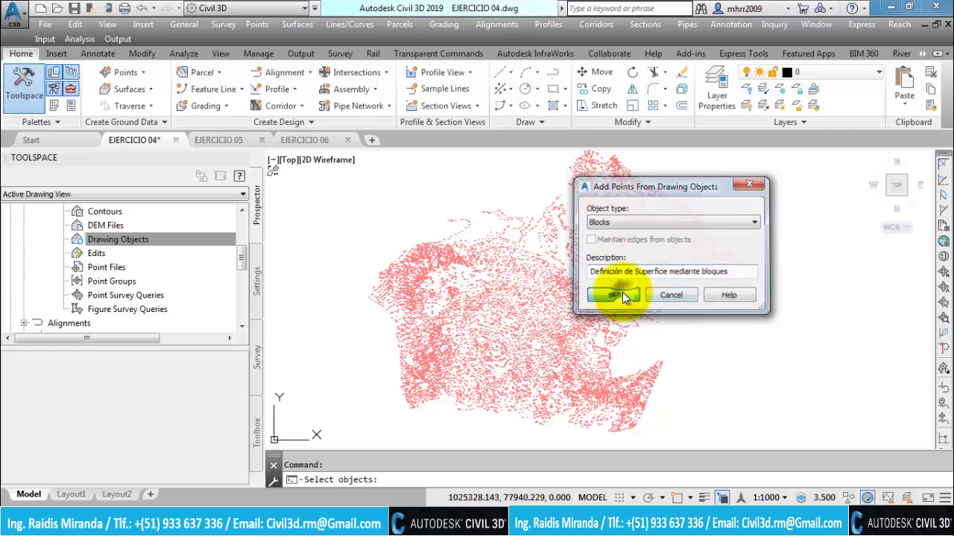
Window-select all 12998 blocks to build the surface from them
scroll(566, 298, "down", 2)
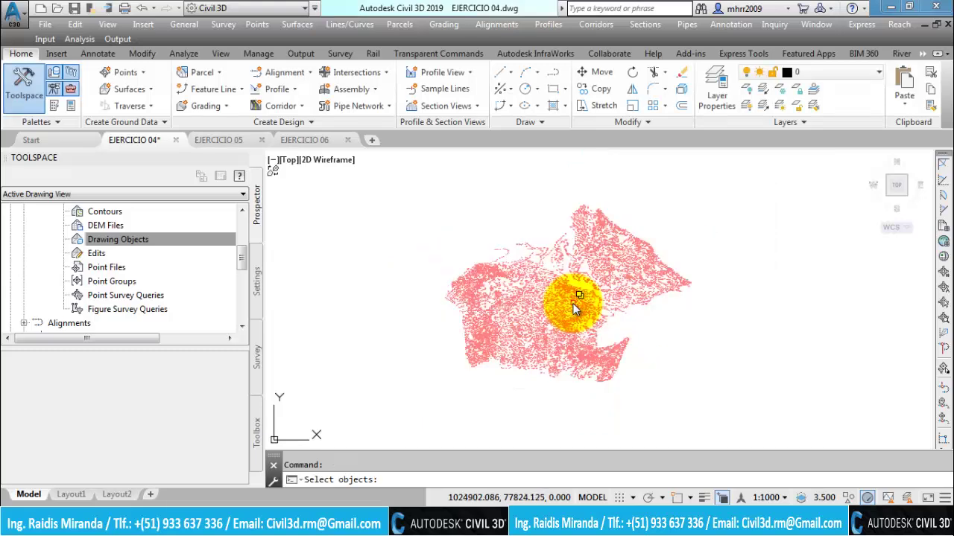
left_click(389, 177)
left_click(791, 433)
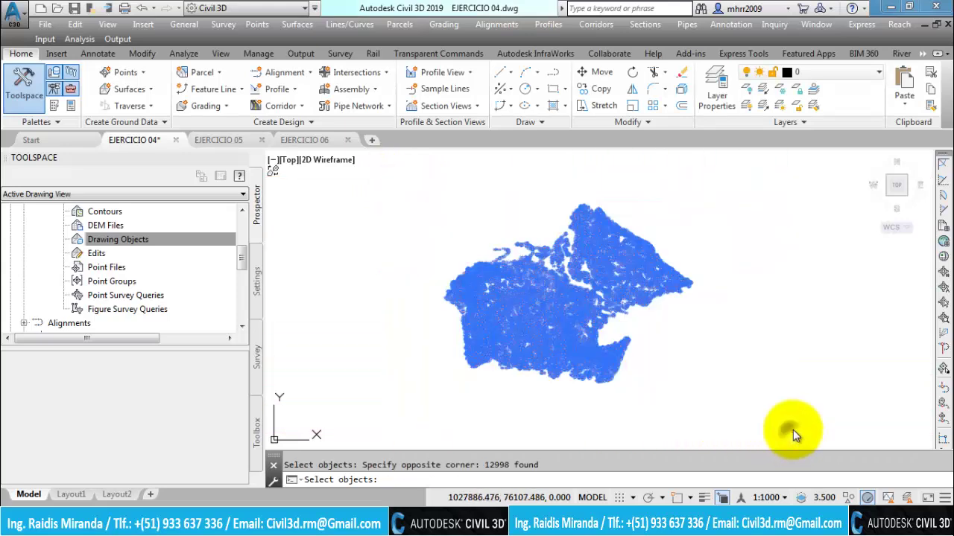
left_click(792, 427)
left_click(384, 182)
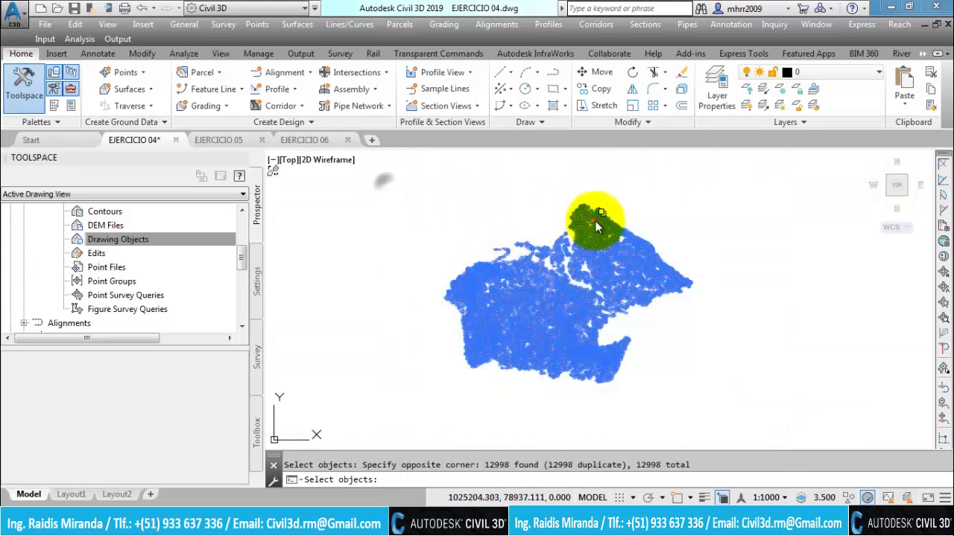
key("Return")
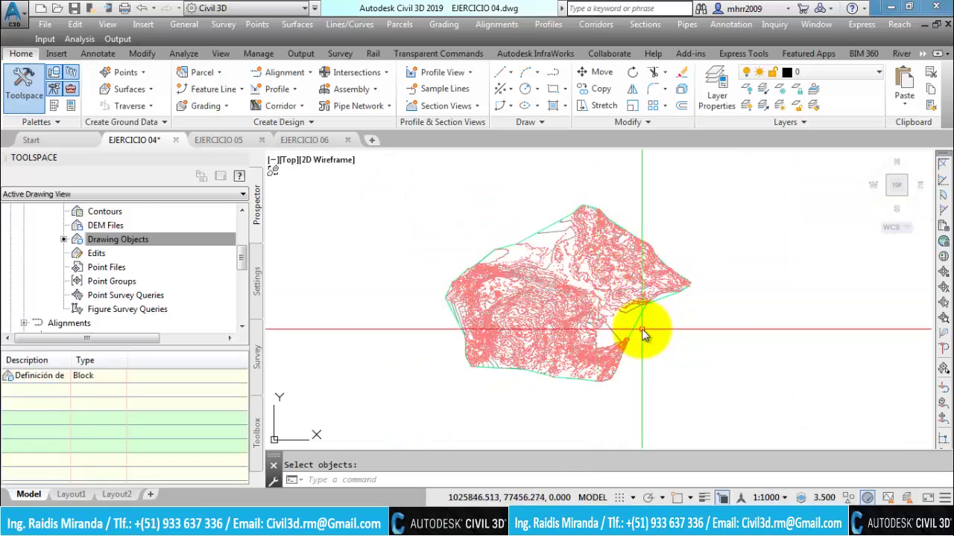
key("Return")
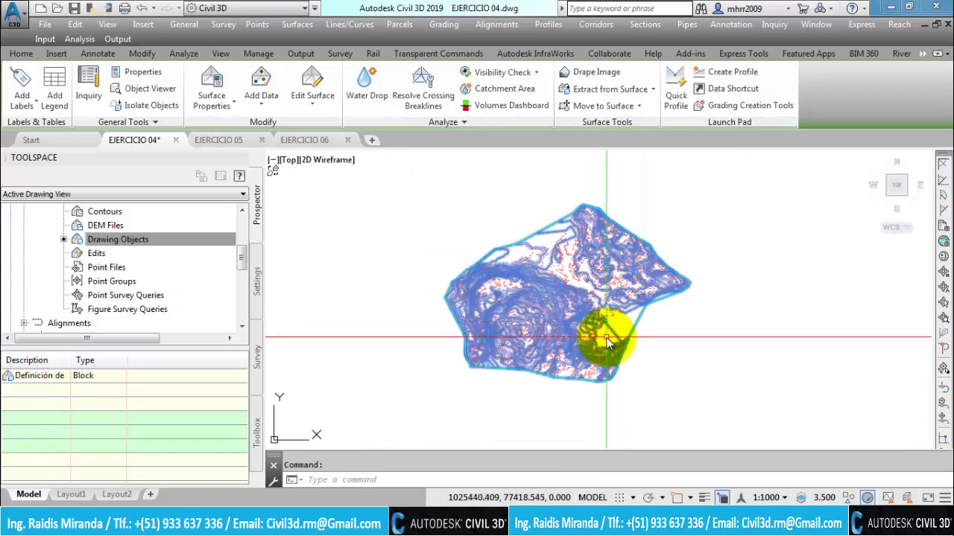
Widen the Description column to confirm the 'Definición de Superficie mediante bloques' Block entry
left_click(123, 240)
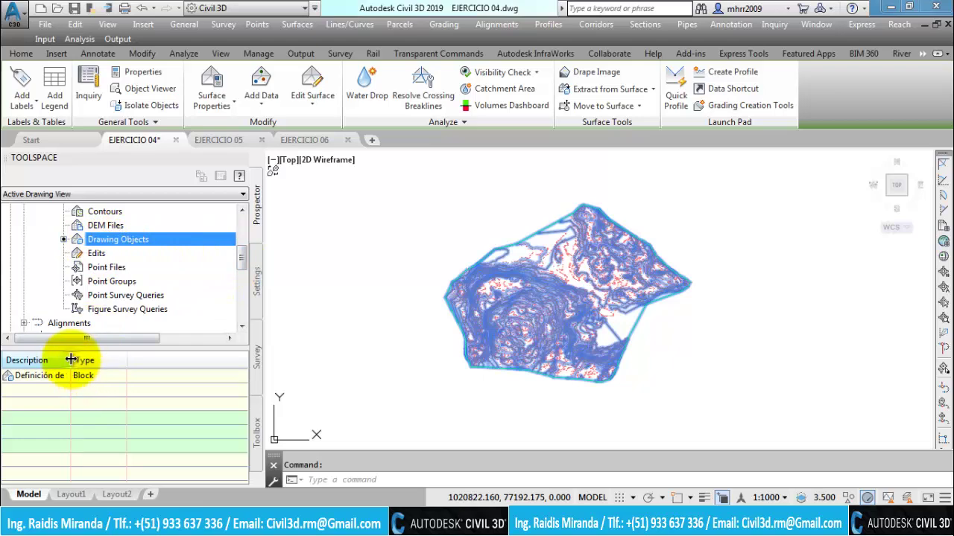
left_click_drag(70, 360, 177, 355)
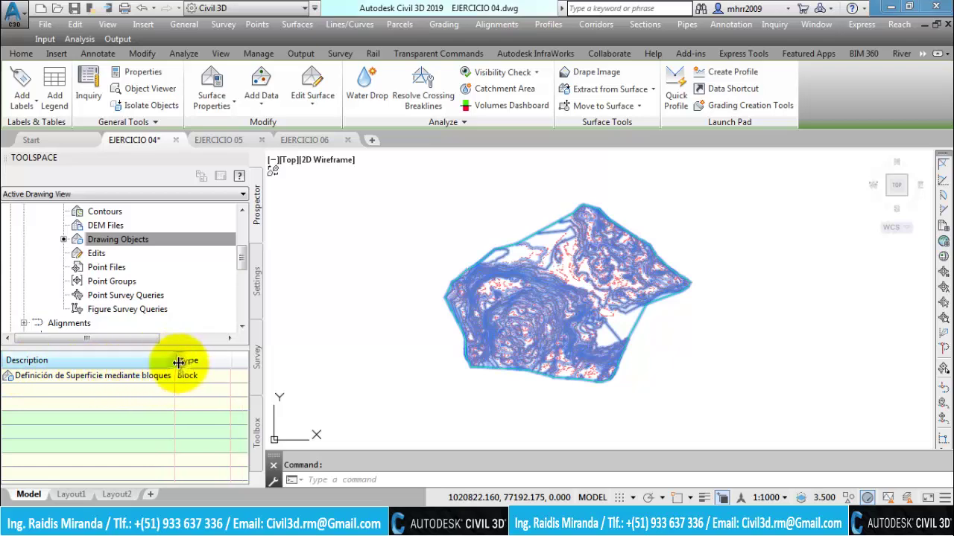
mouse_move(178, 362)
left_mouse_down()
mouse_move(96, 362)
mouse_move(636, 352)
left_mouse_up()
left_click(113, 380)
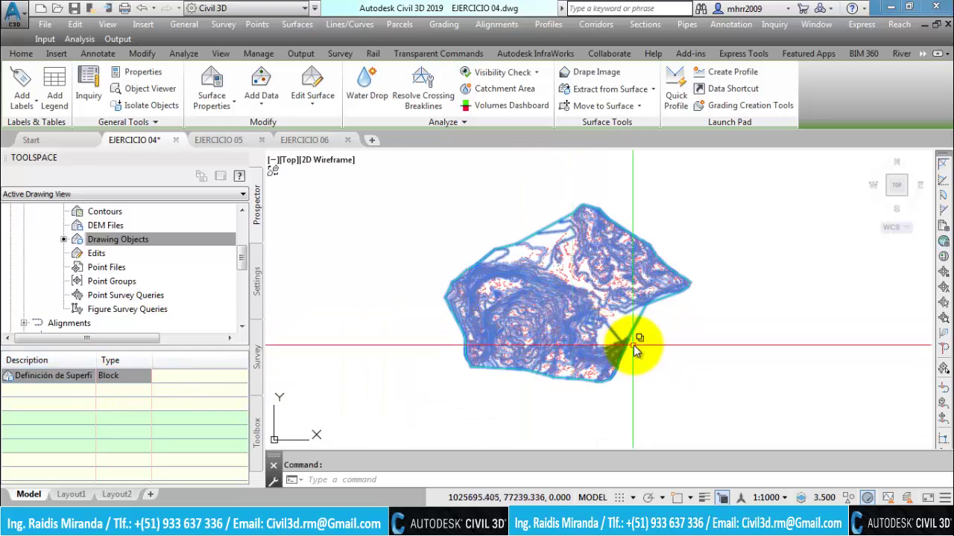
Preview the new EJERCICIO 04 surface in Object Viewer, orbiting it in 3D, then close it
right_click_drag(636, 352, 626, 323)
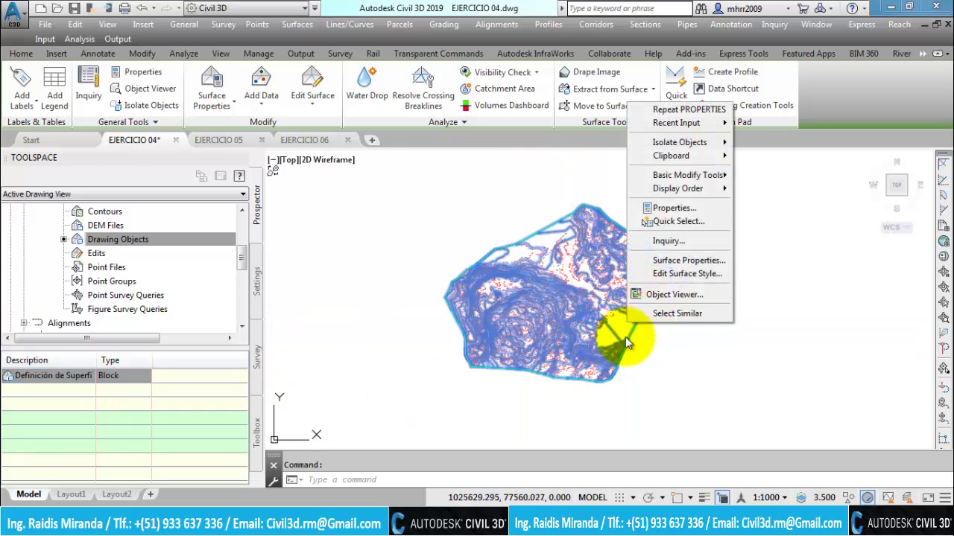
left_click(667, 295)
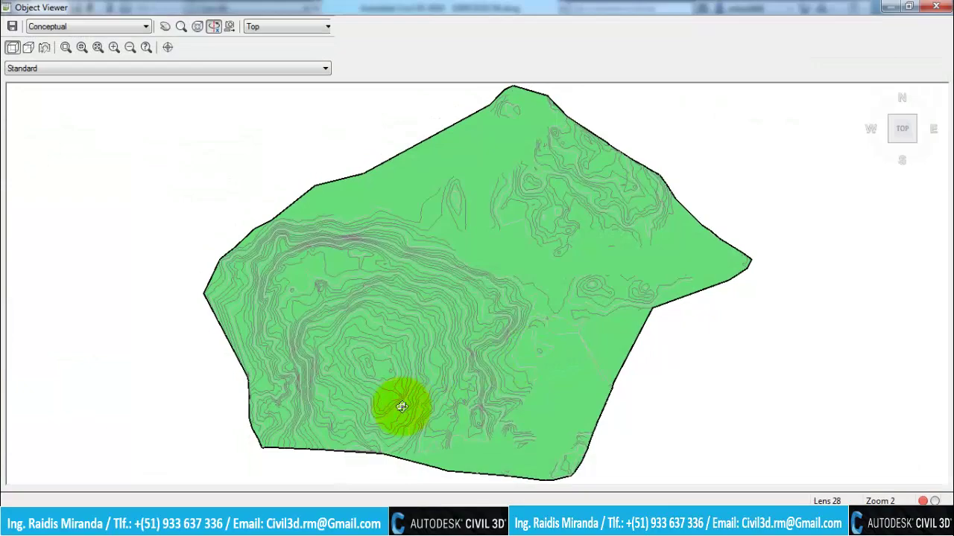
mouse_move(402, 407)
left_mouse_down()
mouse_move(351, 330)
mouse_move(464, 368)
mouse_move(507, 366)
mouse_move(520, 306)
mouse_move(436, 336)
mouse_move(405, 326)
mouse_move(430, 353)
left_mouse_up()
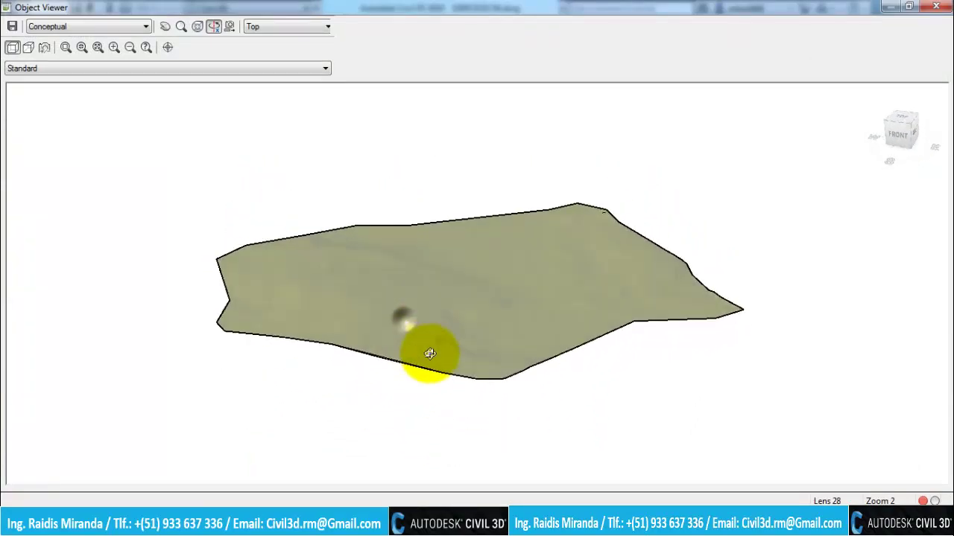
key("Escape")
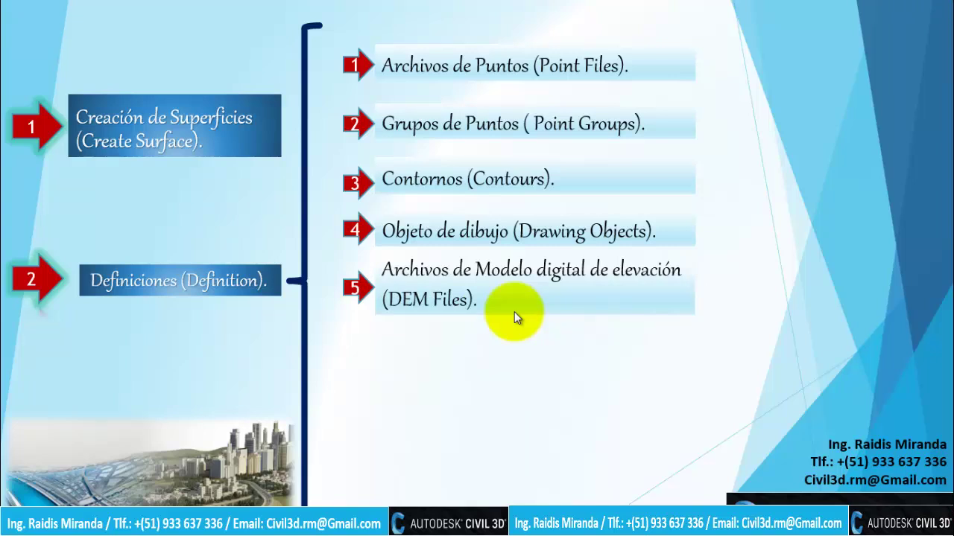
Return to Civil 3D, close the saved EJERCICIO 04 drawing and enlarge the Prospector pane for EJERCICIO 05
key("alt+Tab")
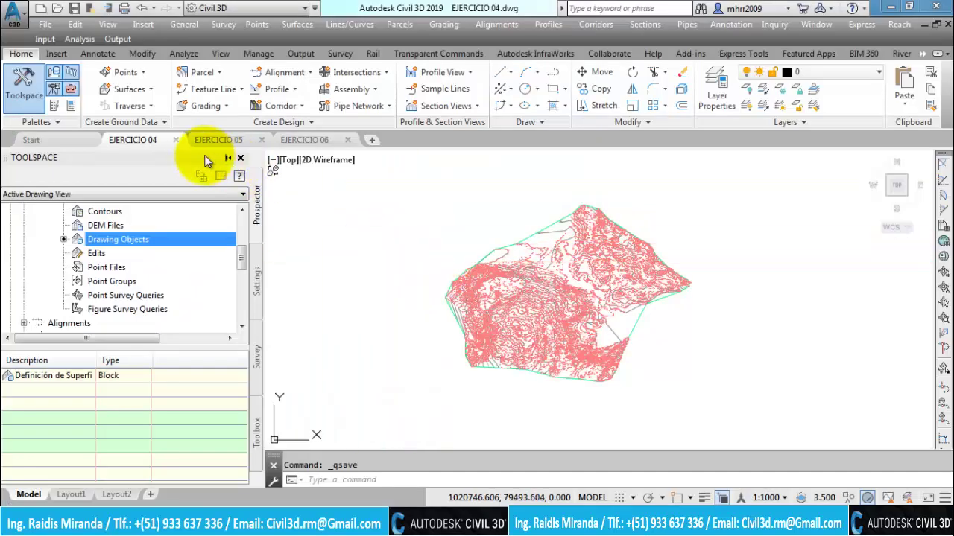
left_click(168, 142)
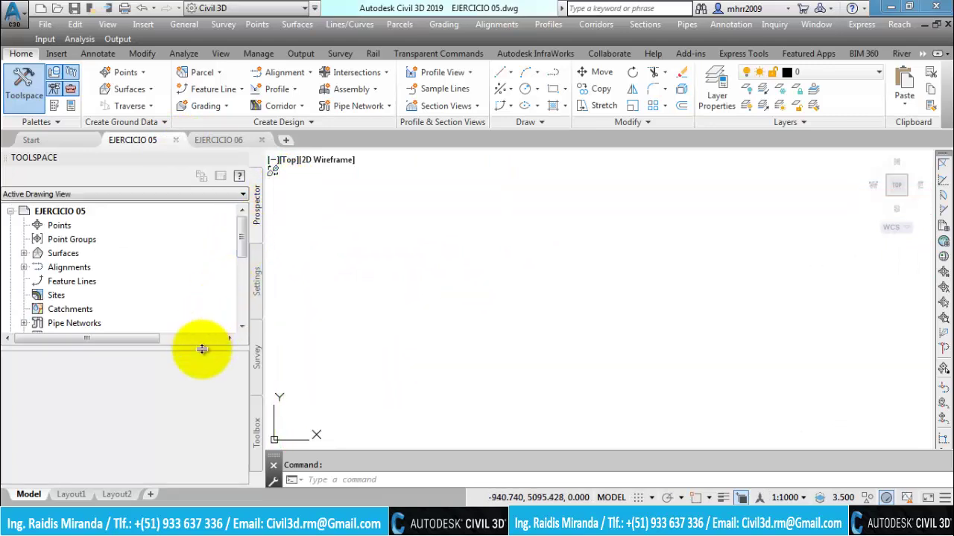
left_click_drag(201, 350, 192, 409)
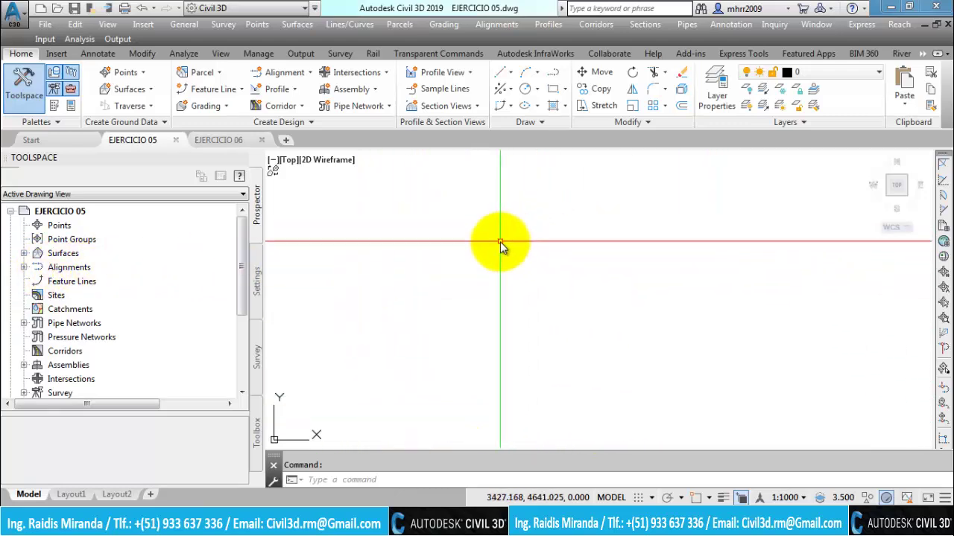
Draw the outer rectangle for the grid with the REC command
type("rec")
key("Return")
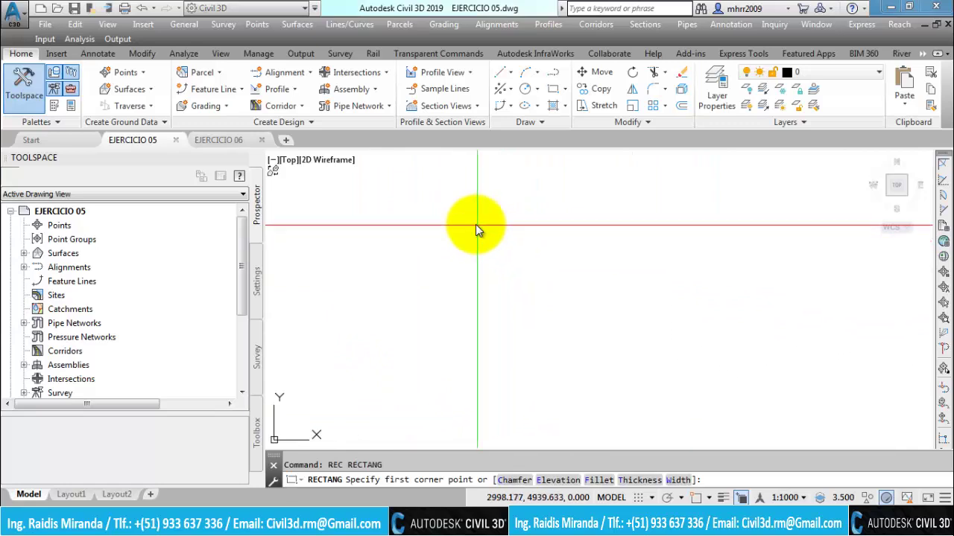
left_click(471, 216)
left_click(562, 377)
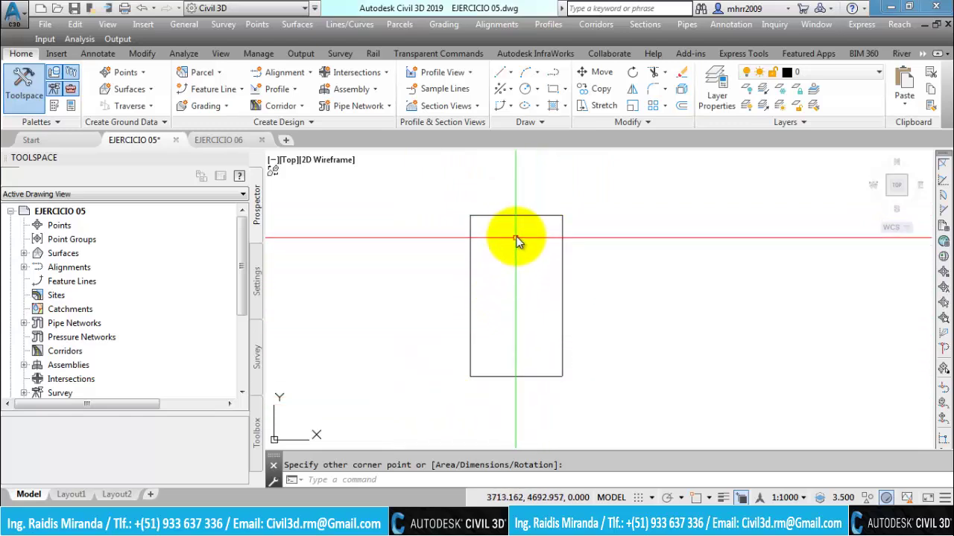
Draw vertical and horizontal lines through the rectangle's edge midpoints, splitting it into quarters
key("Escape")
type("l")
key("Return")
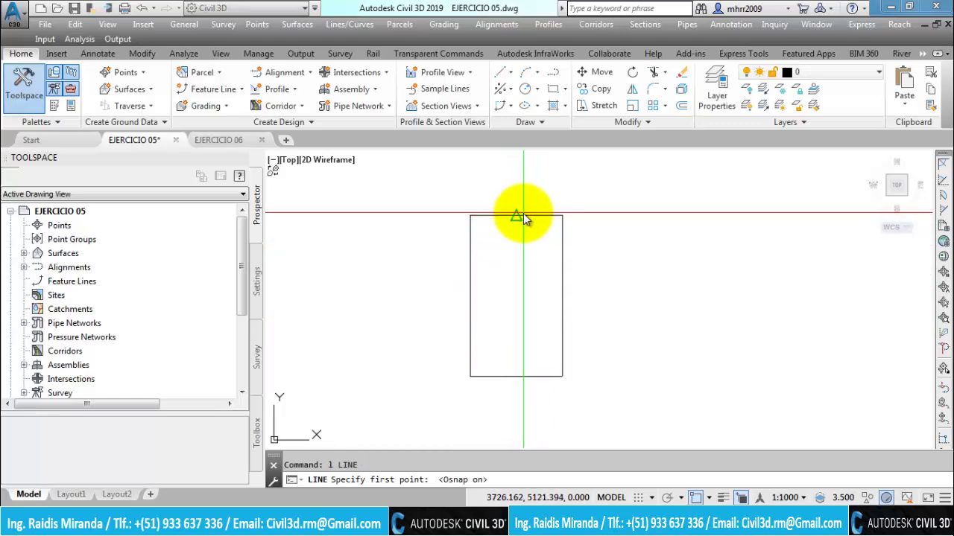
key("F3")
left_click(517, 216)
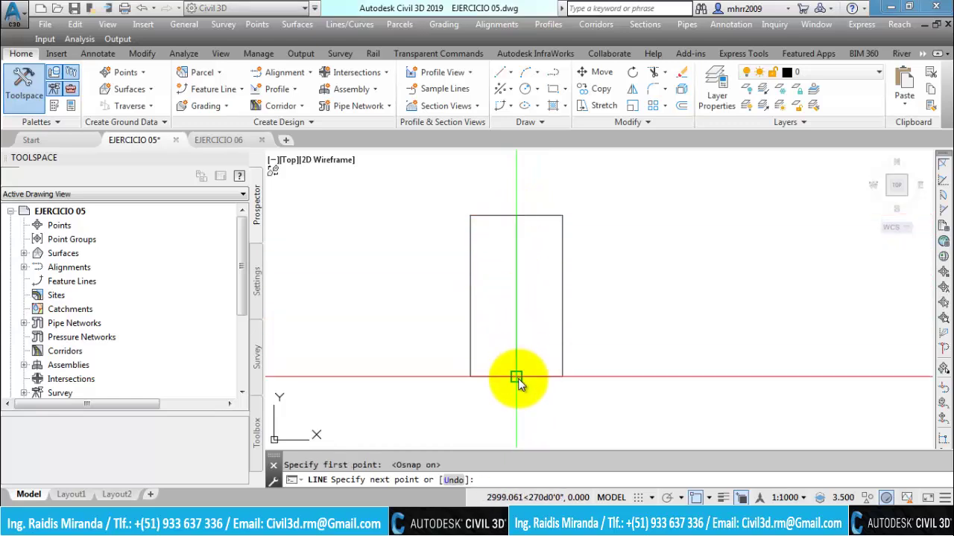
left_click(517, 376)
key("Escape")
key("Return")
left_click(470, 296)
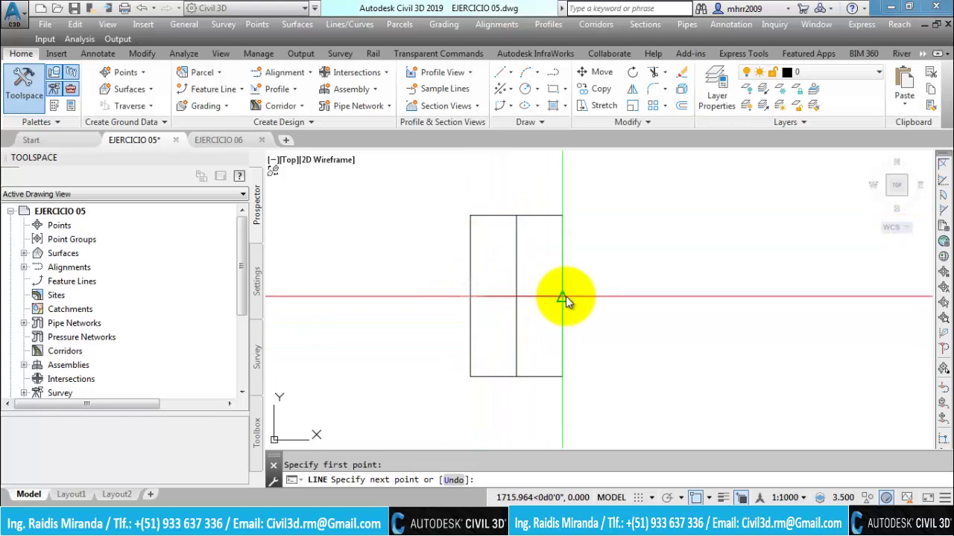
left_click(564, 295)
key("Escape")
Draw a line across the upper half and mirror it about the horizontal middle line
key("Return")
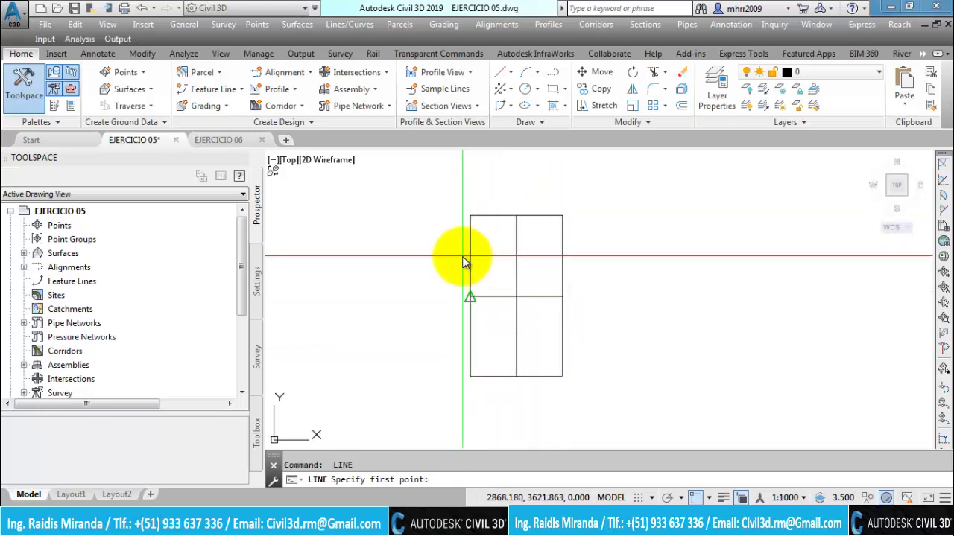
key("F3")
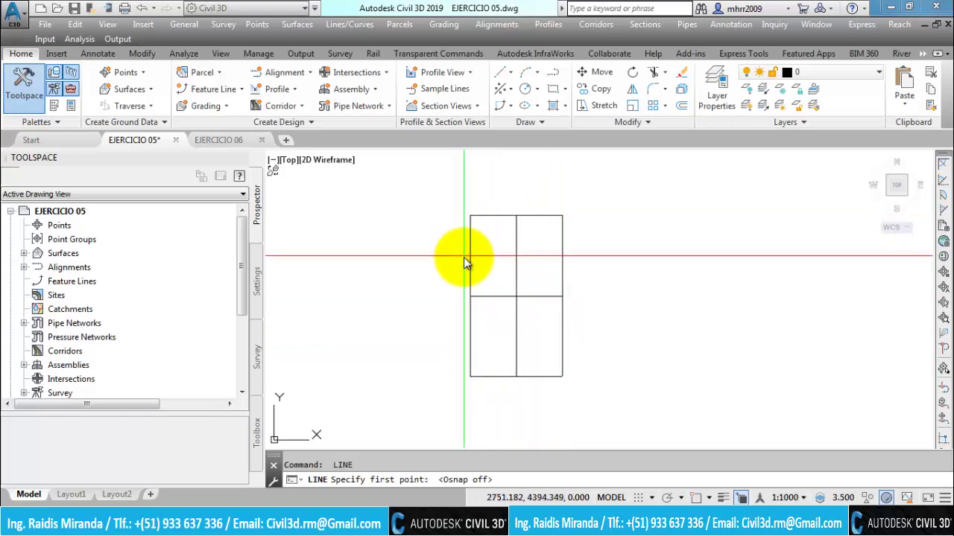
left_click(465, 258)
left_click(589, 261)
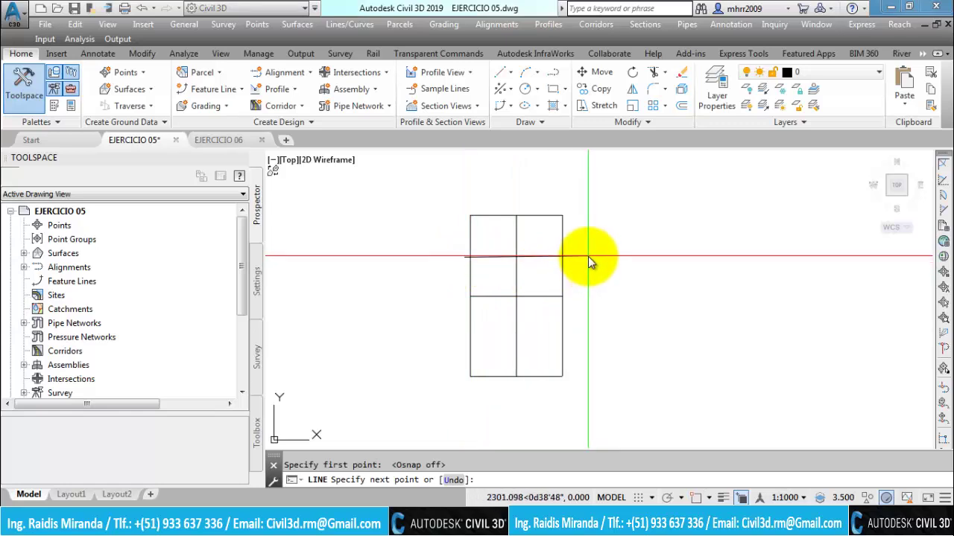
key("Escape")
left_click(548, 257)
left_click(551, 280)
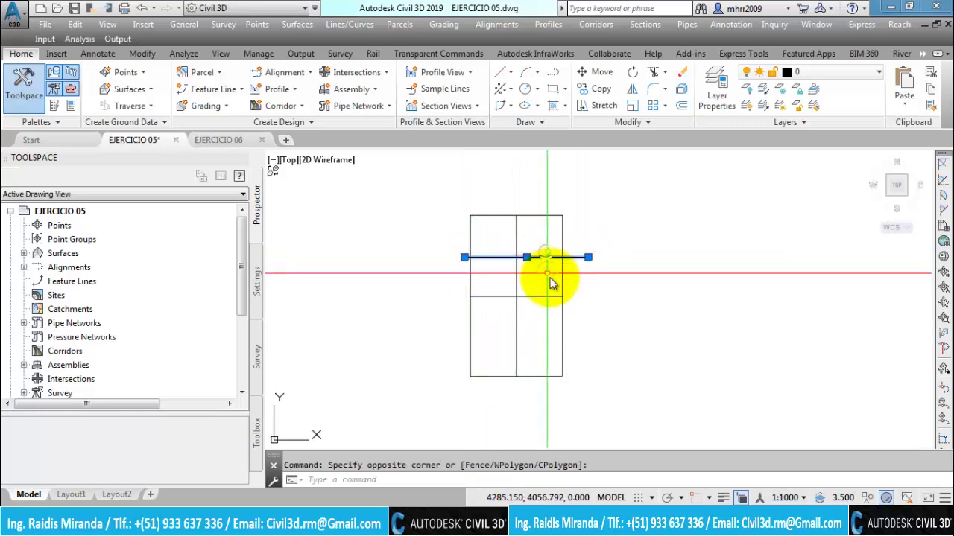
type("mi")
key("Return")
left_click(560, 298)
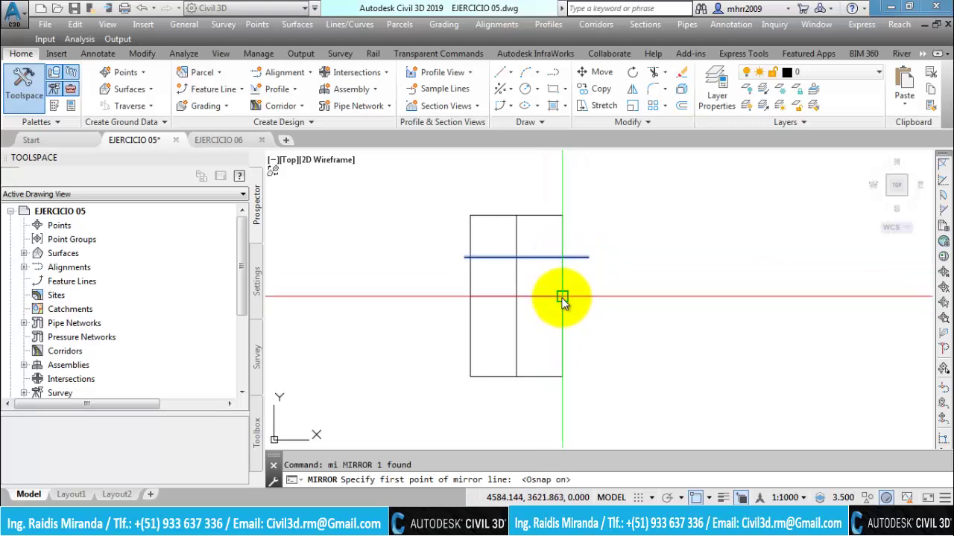
left_click(614, 299)
key("Return")
key("Escape")
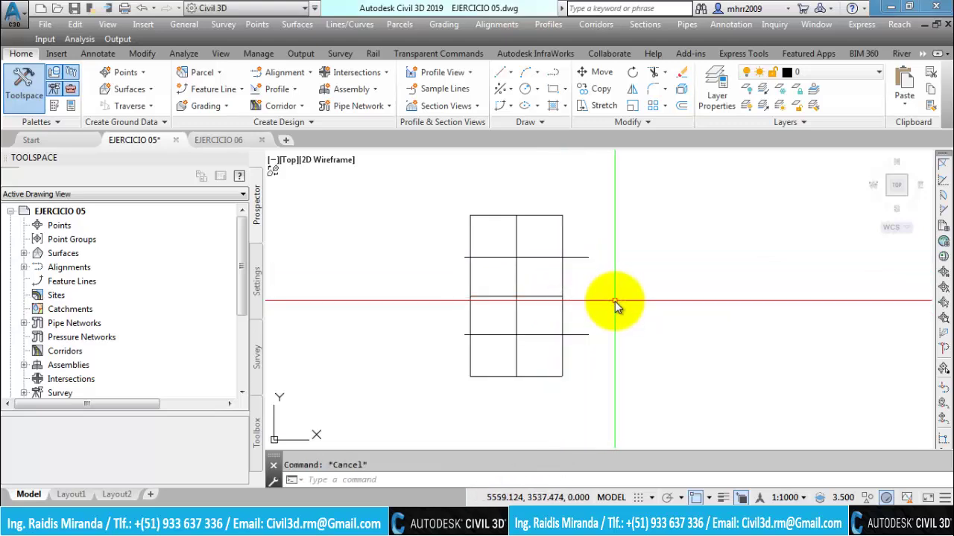
Trim the overhanging ends of both cross lines on the left and right sides
type("tr")
key("Return")
key("Return")
left_click(589, 414)
left_click(574, 224)
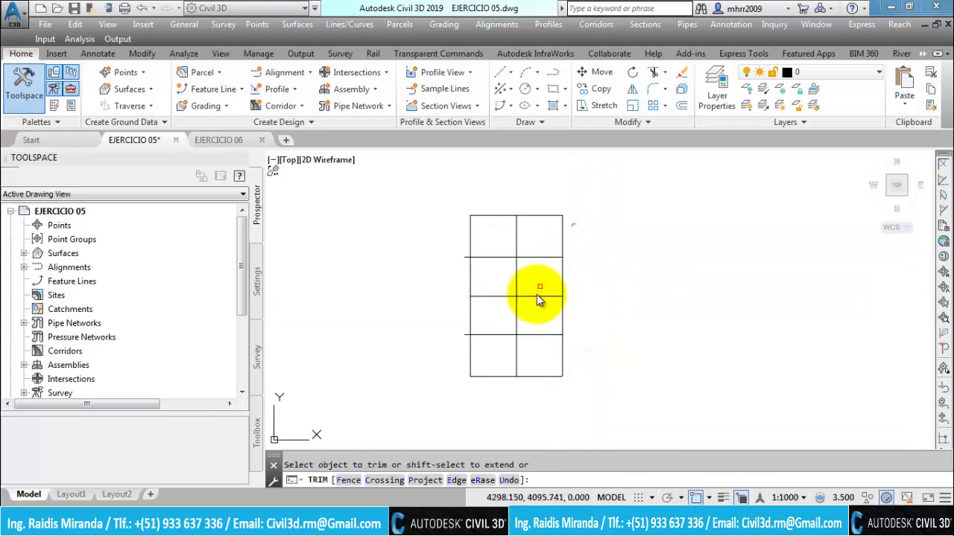
left_click(468, 351)
left_click(438, 225)
key("Escape")
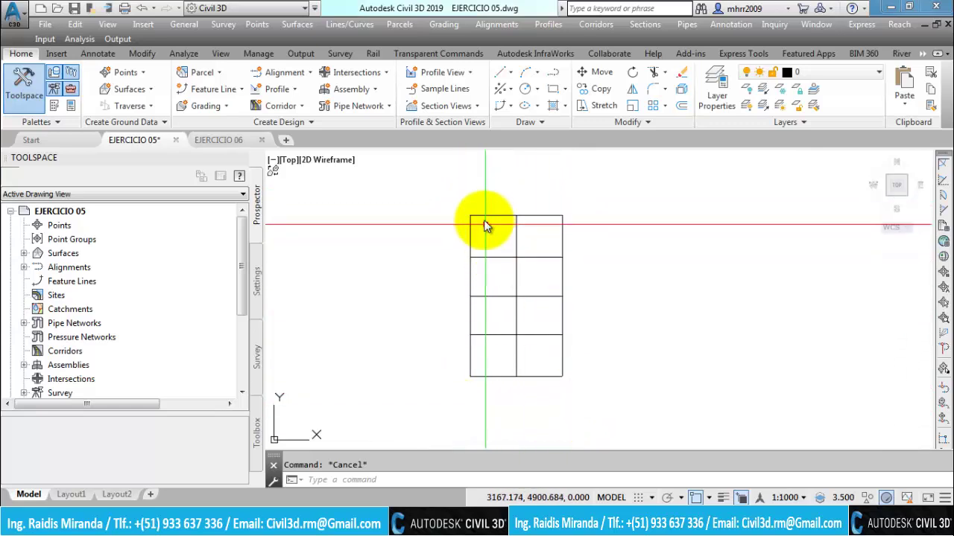
scroll(495, 237, "up", 2)
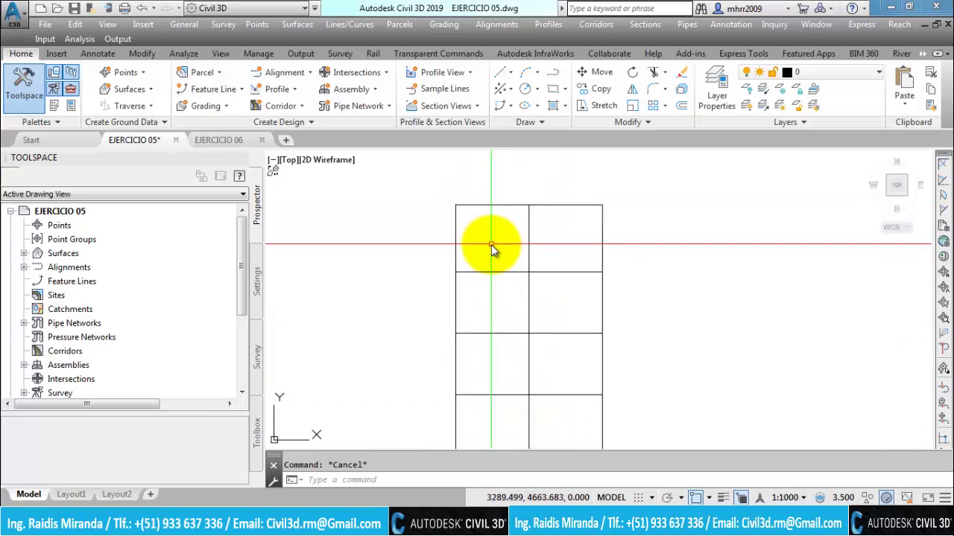
Place a multiline text label 'DEM 01' in the top-left cell
type("mt")
key("Return")
left_click(473, 248)
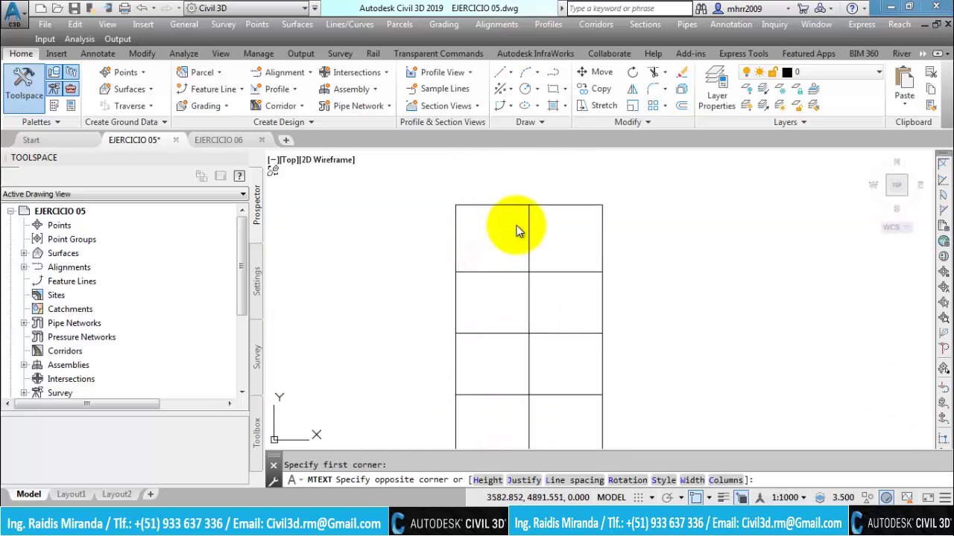
left_click(512, 255)
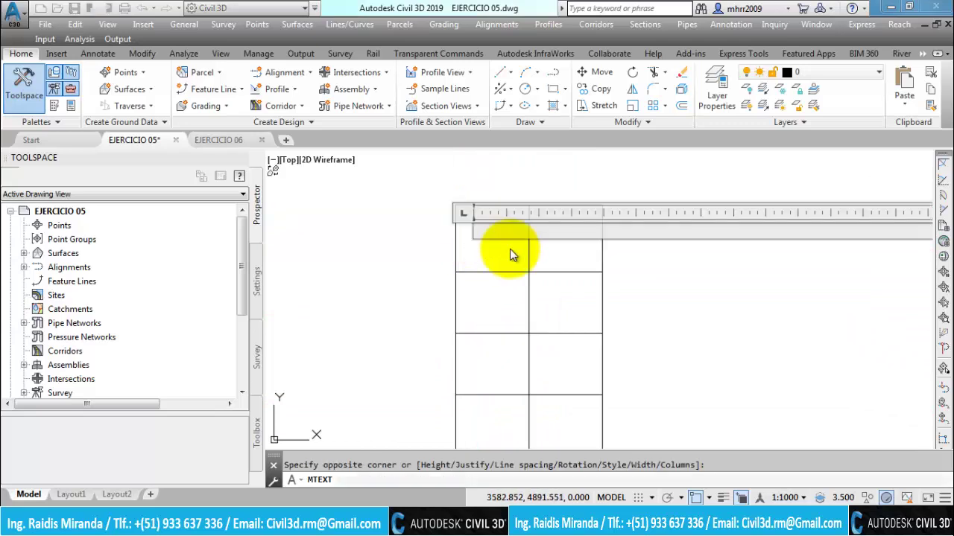
type("dem")
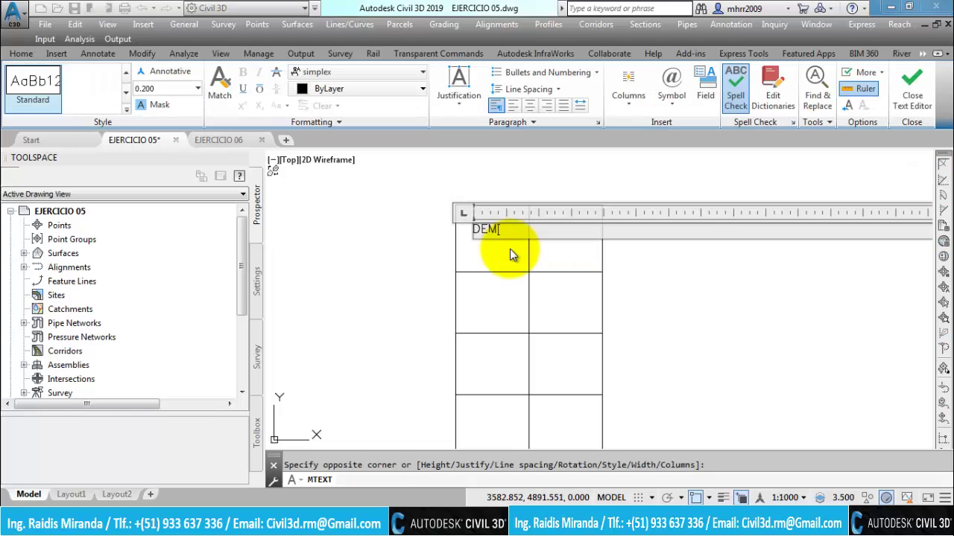
left_click(514, 255)
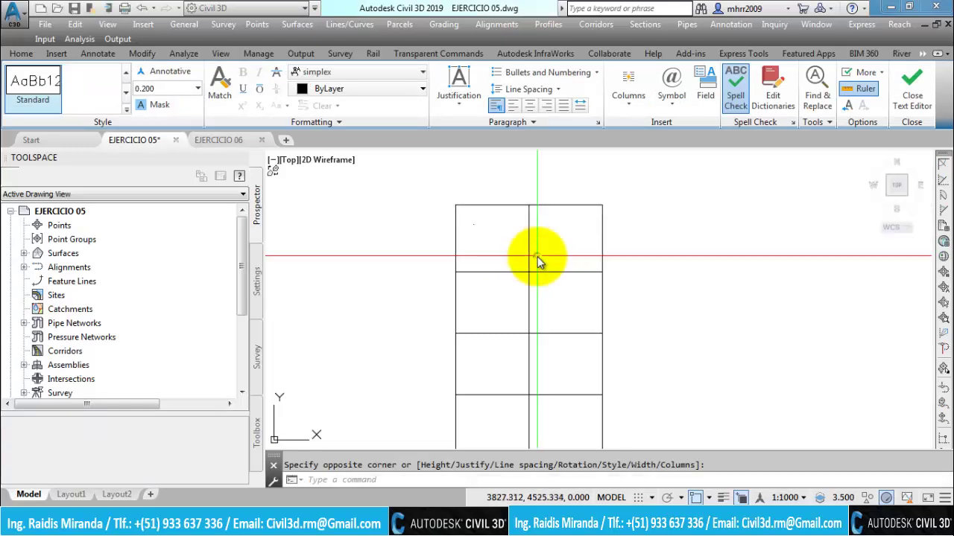
Scale the DEM 01 label up by a factor of 100
type("sc")
key("Return")
left_click(485, 231)
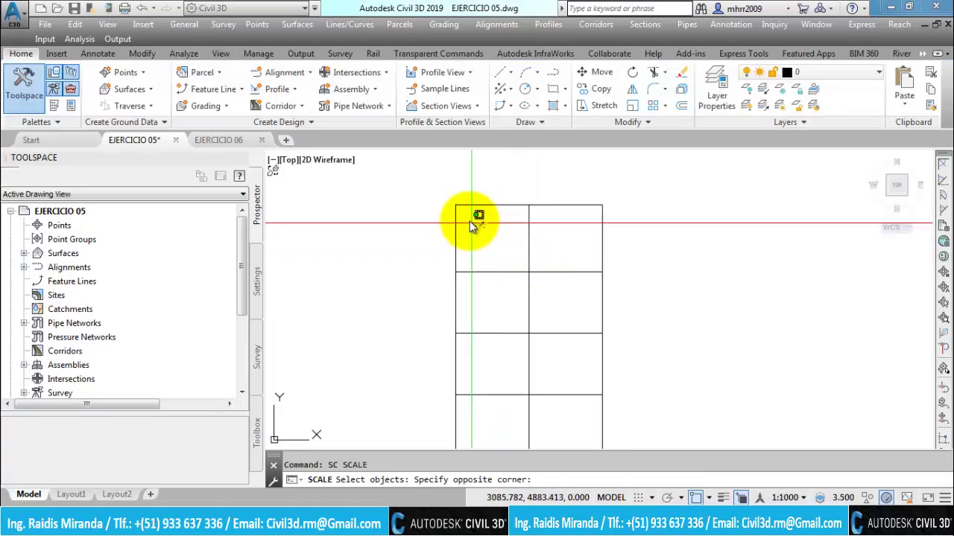
left_click(475, 227)
key("Return")
left_click(473, 224)
type("1")
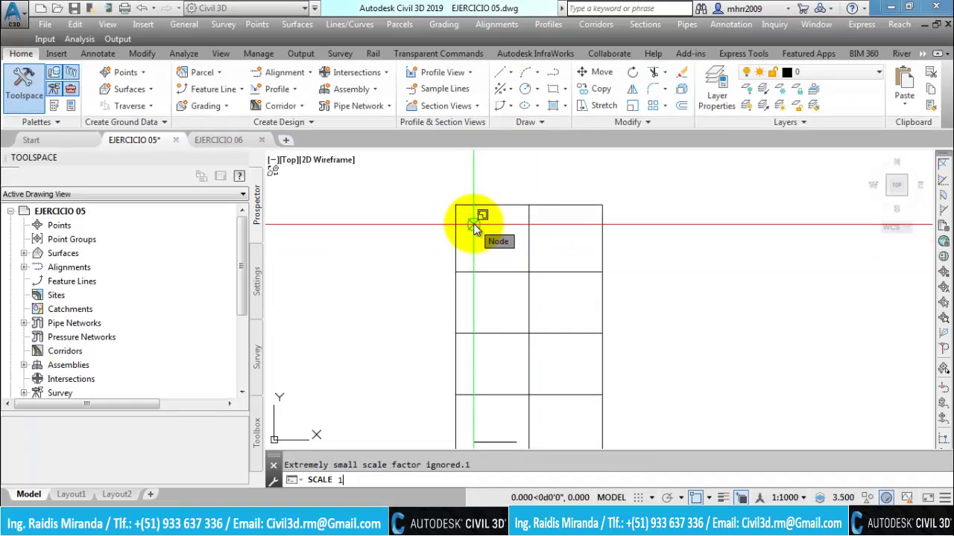
type("00")
key("Return")
Rescale the DEM 01 label until it fits the cell size
key("Return")
left_click(485, 218)
left_click(474, 209)
key("Return")
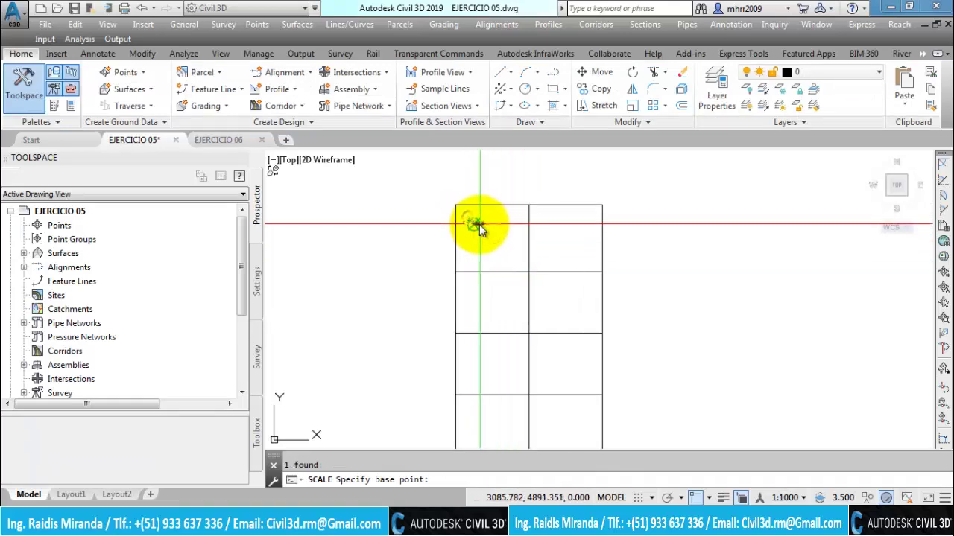
left_click(474, 224)
key("Return")
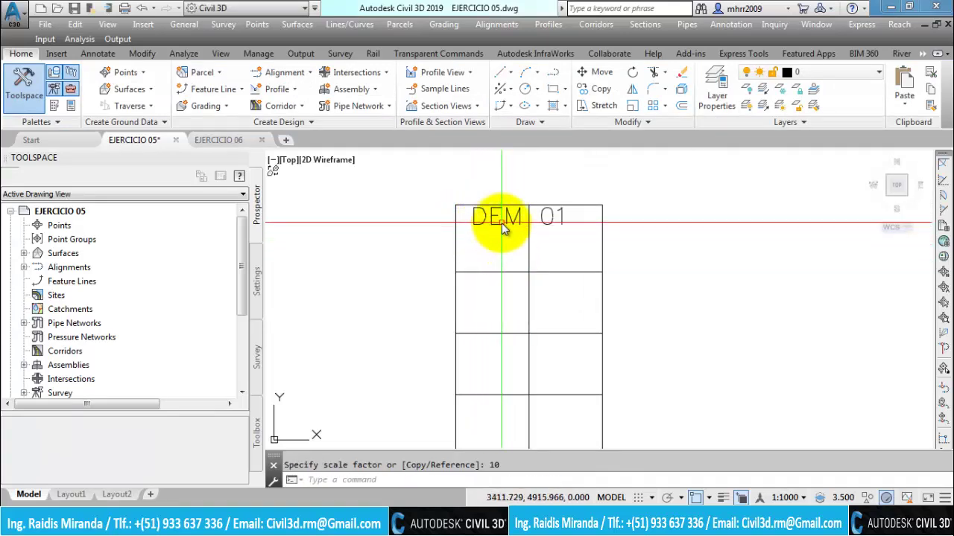
left_click(496, 215)
left_click(481, 223)
type("s")
key("Return")
left_click(497, 229)
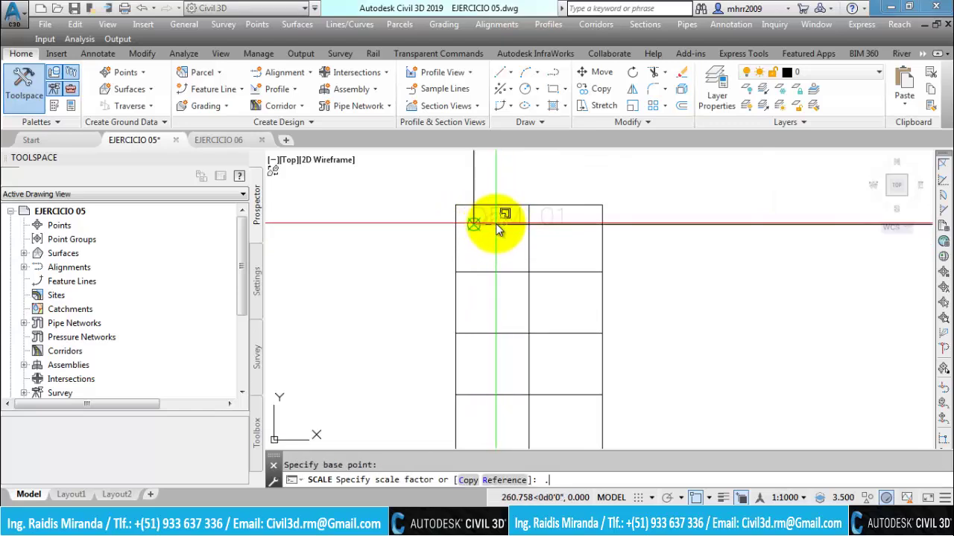
type("1")
Move the DEM 01 label inside the top-left cell
key("Return")
left_click(543, 232)
left_click(493, 235)
type("m")
key("Return")
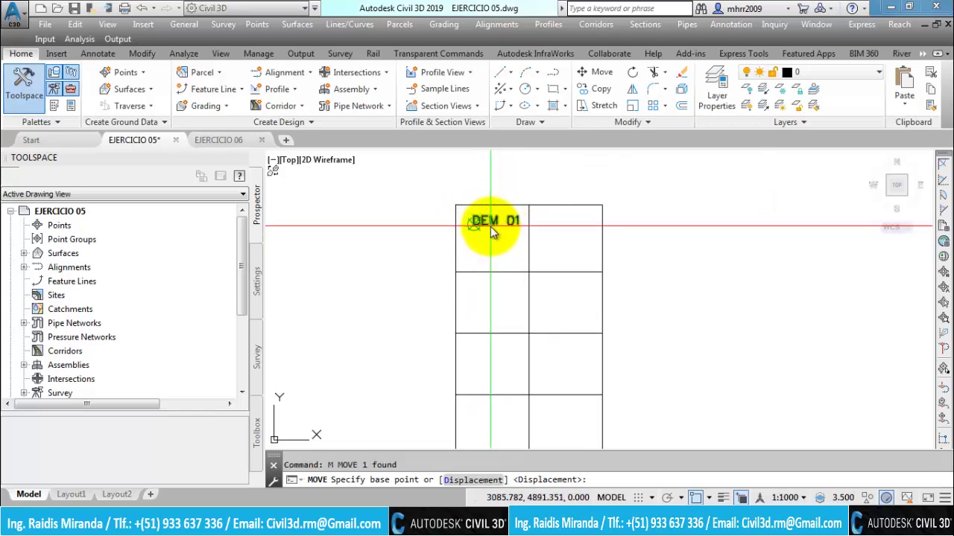
key("F9")
left_click(492, 230)
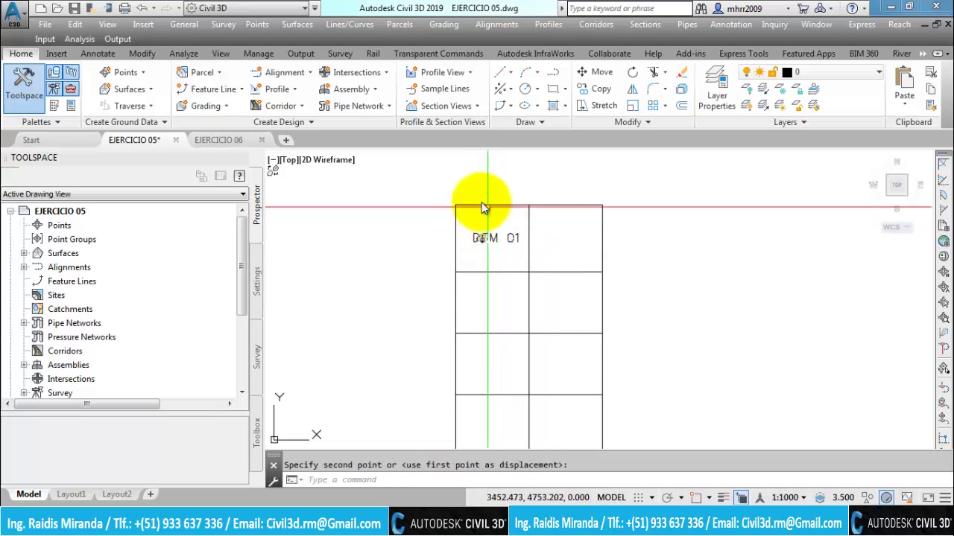
left_click(492, 237)
Copy the DEM 01 label into the bottom-right cell, deleting the extra top-right copy
left_click(485, 218)
type("c")
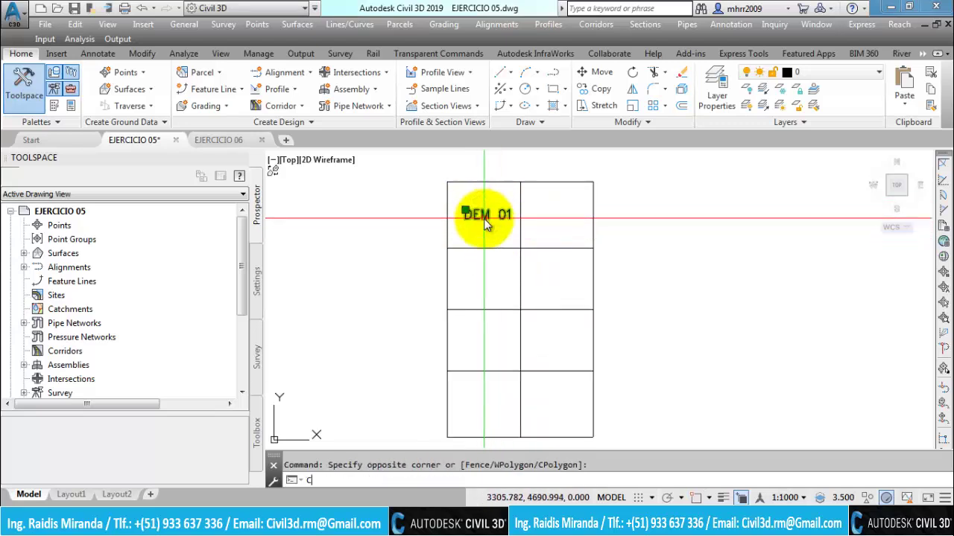
key("Return")
left_click(486, 219)
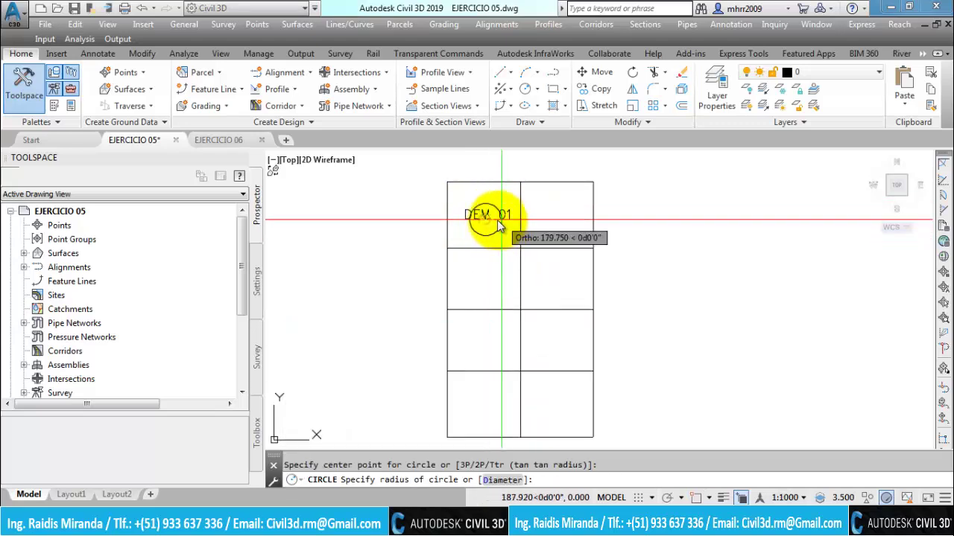
key("Escape")
left_click(484, 214)
left_click(480, 216)
type("o")
key("Return")
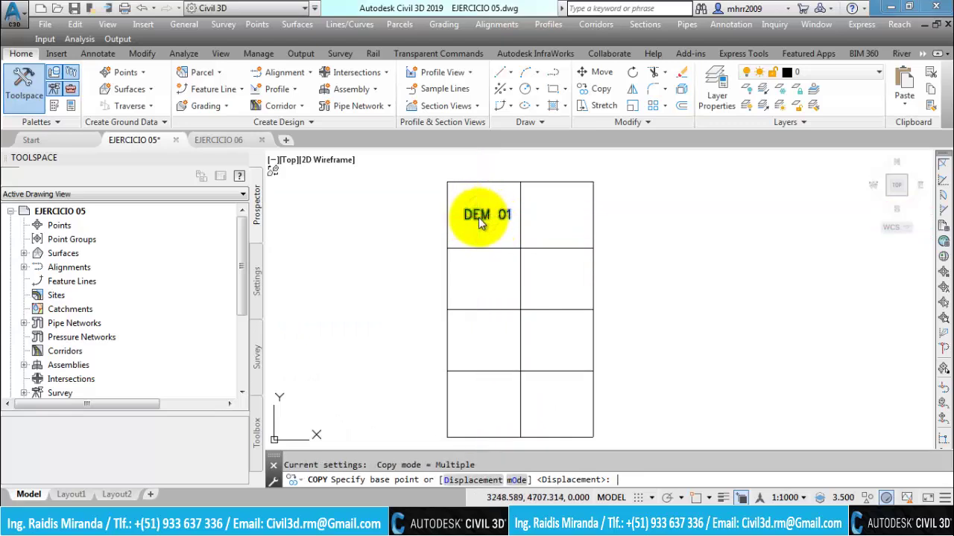
left_click(484, 222)
left_click(556, 225)
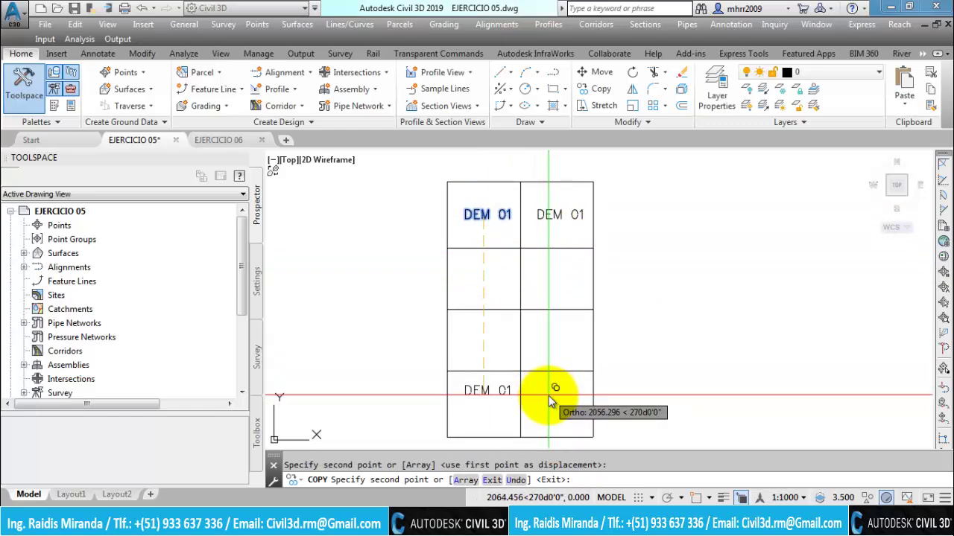
key("F8")
left_click(556, 419)
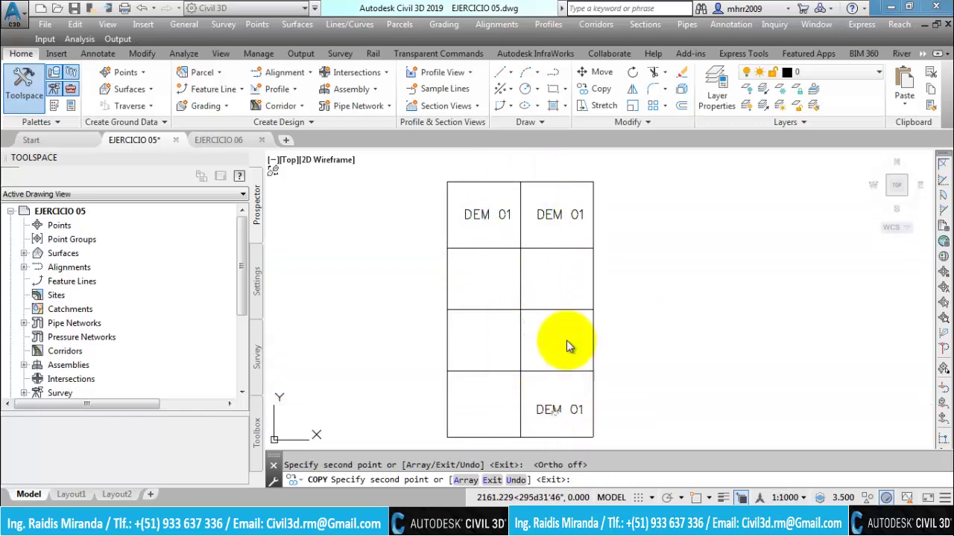
key("Escape")
key("Delete")
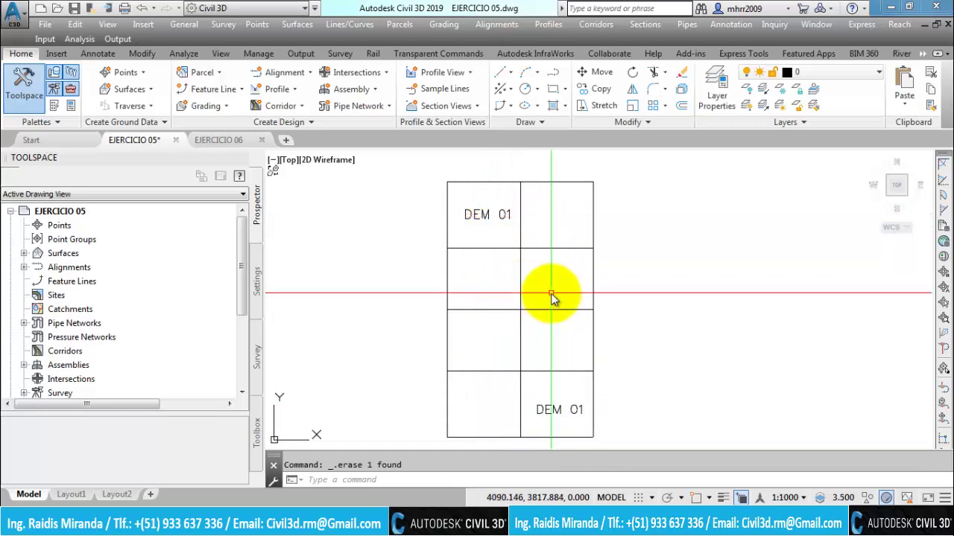
Edit the bottom-right label's text so it reads DEM 08
double_click(573, 415)
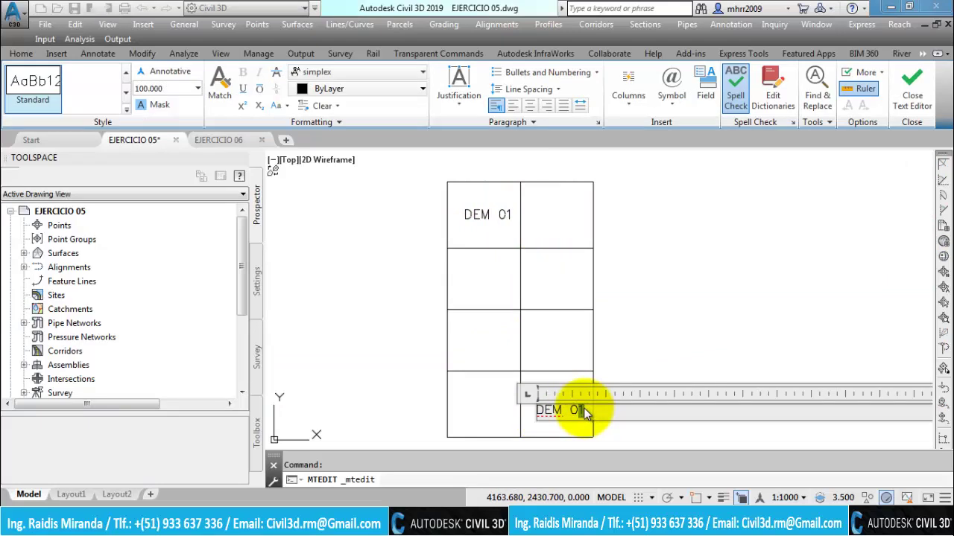
type("8")
left_click(625, 319)
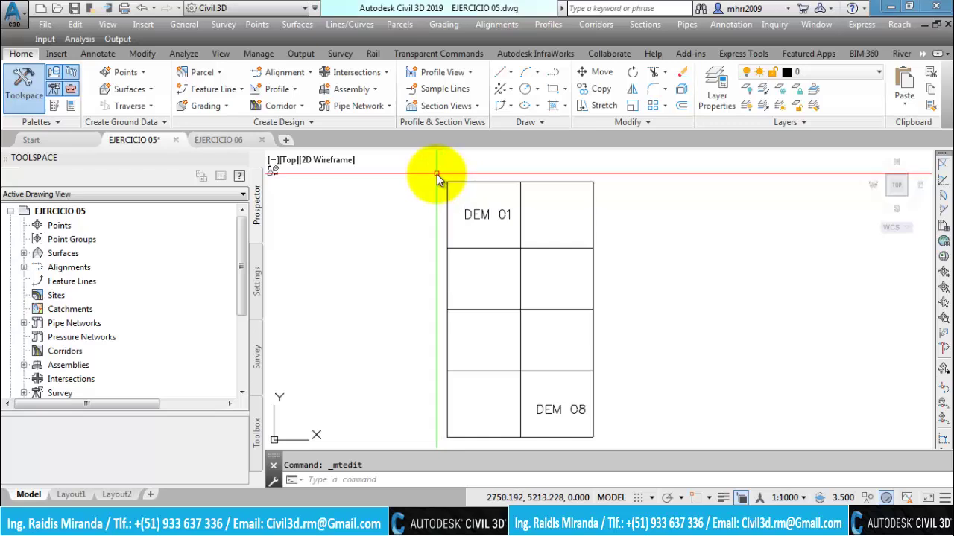
scroll(436, 174, "down", 2)
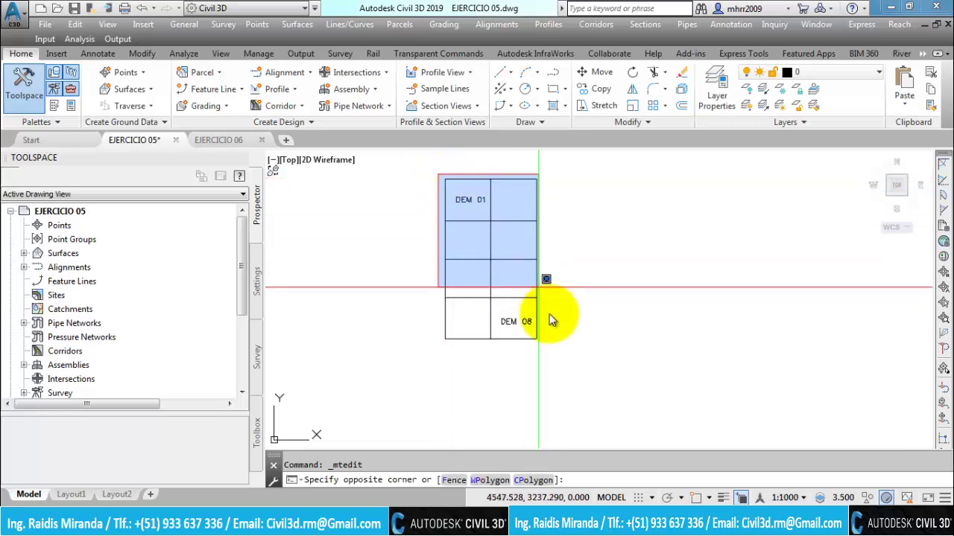
Window-select all the grid lines with the DEM 01 and DEM 08 labels and erase them
left_click(560, 360)
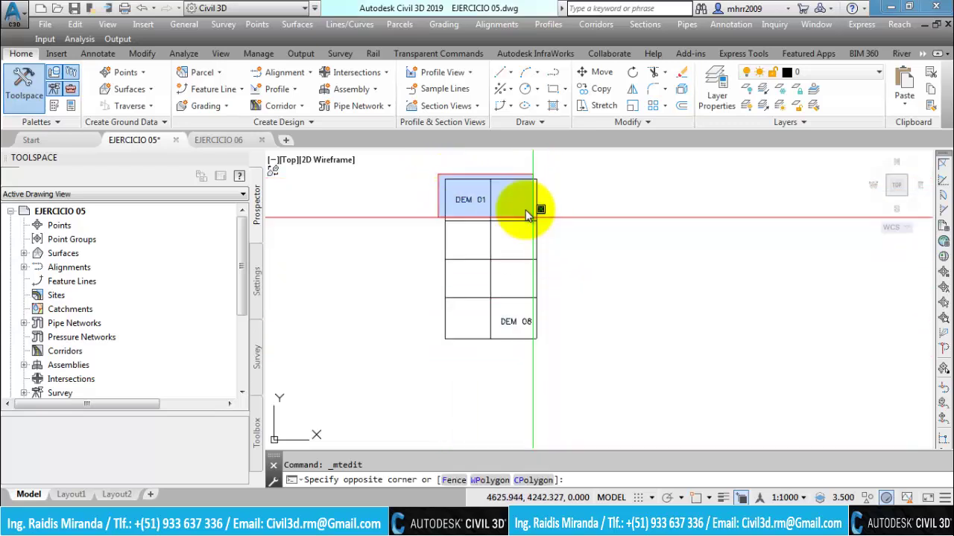
left_click(430, 173)
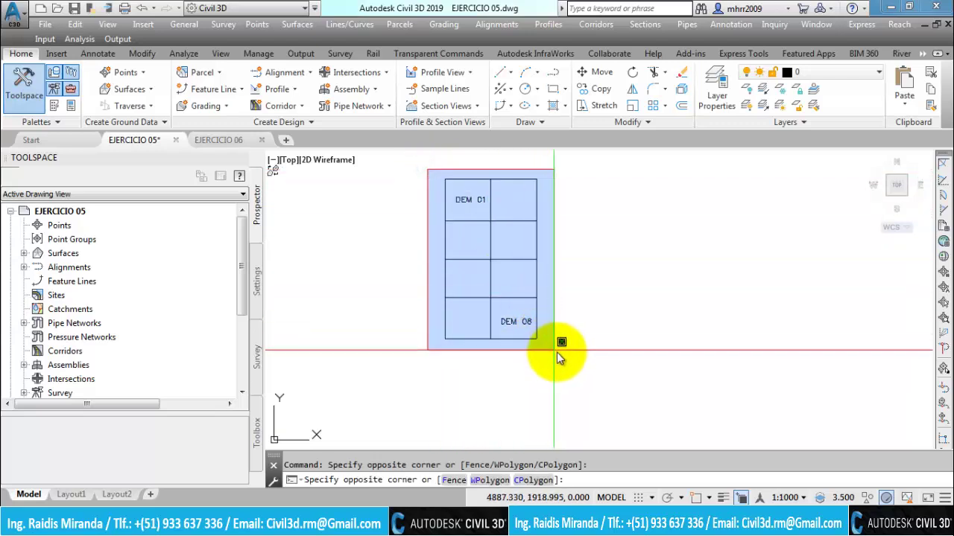
left_click(436, 176)
scroll(447, 179, "up", 2)
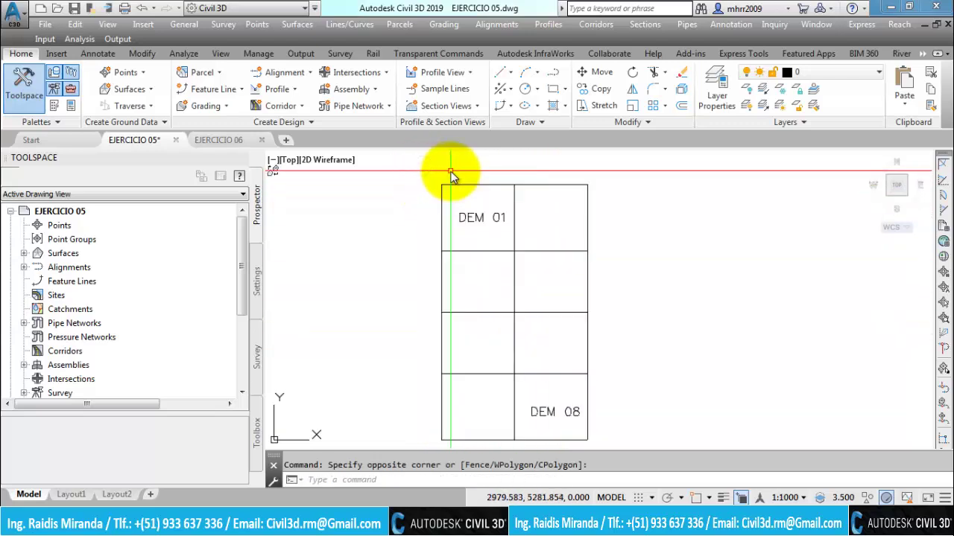
scroll(448, 184, "down", 2)
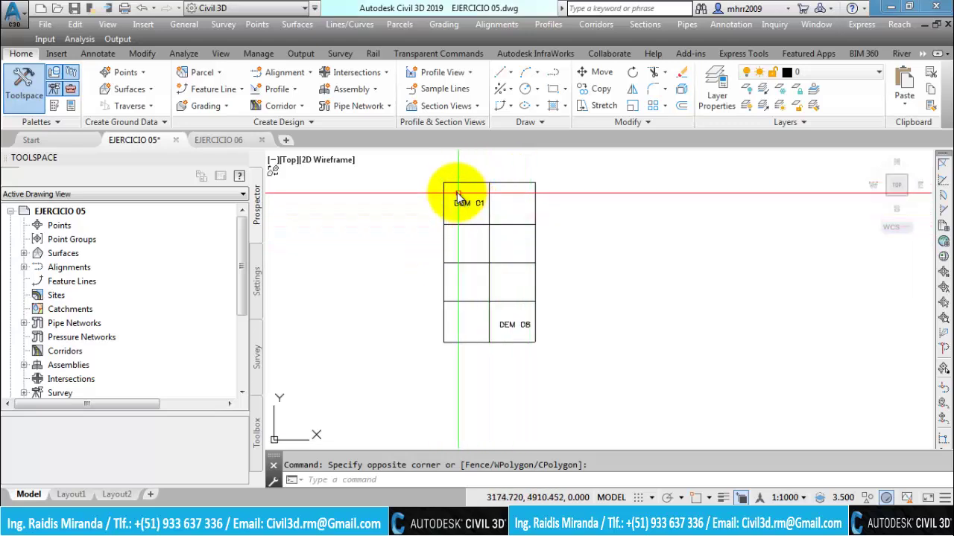
left_click(422, 168)
left_click(559, 349)
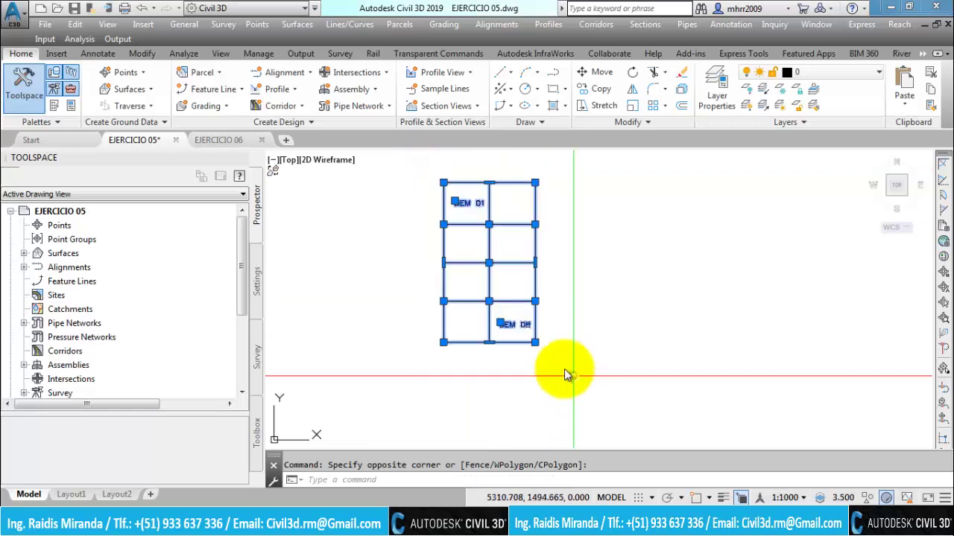
key("Delete")
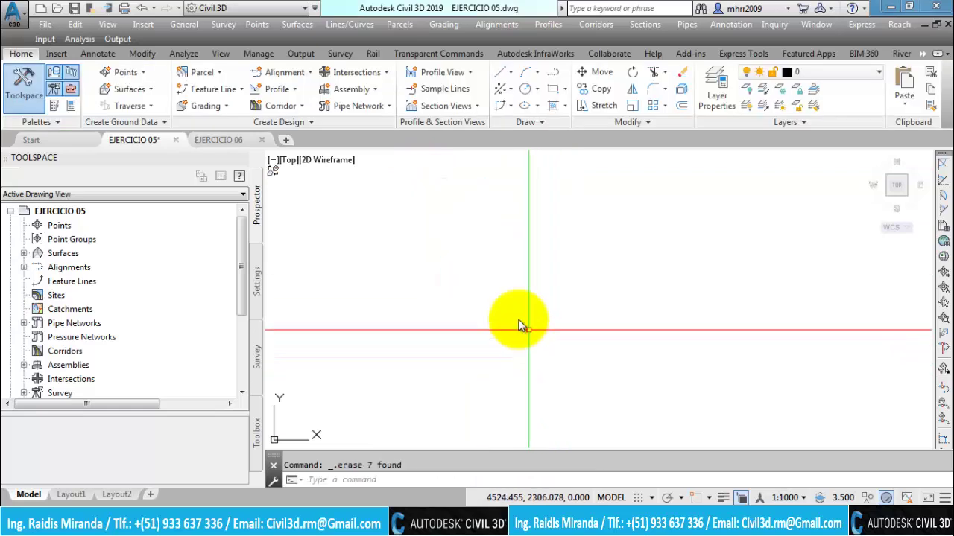
Expand Surfaces > EJERCICIO 05 > Definition and start adding a file under DEM Files
left_click(25, 253)
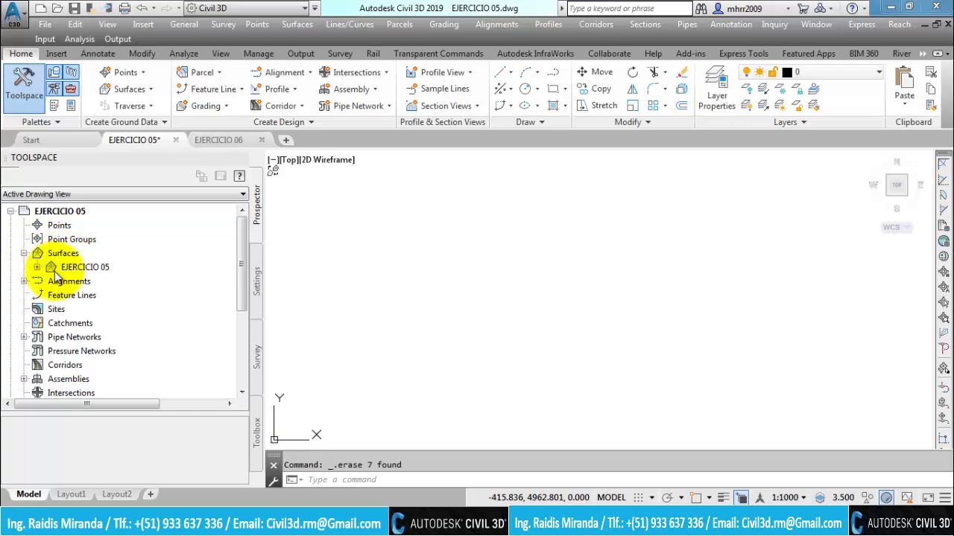
left_click(37, 267)
left_click(51, 309)
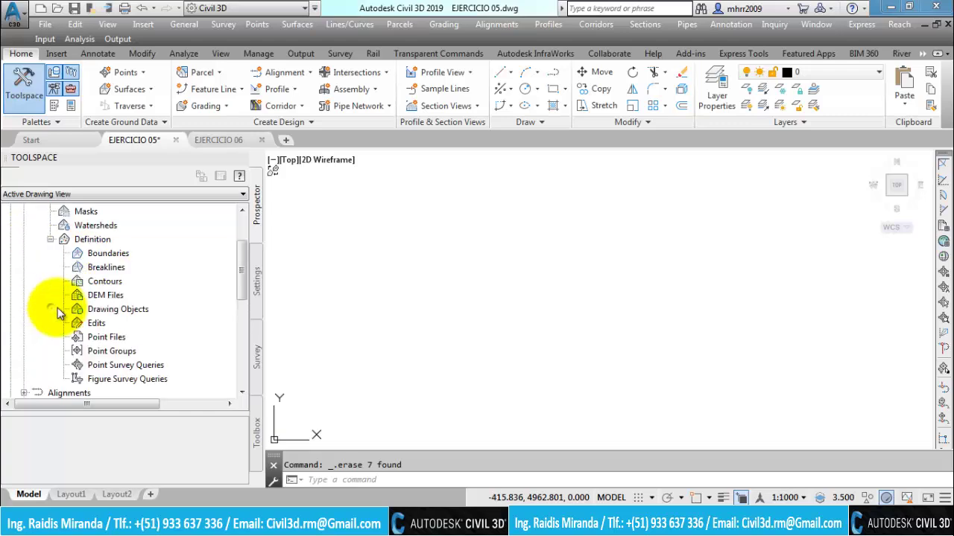
left_click(103, 296)
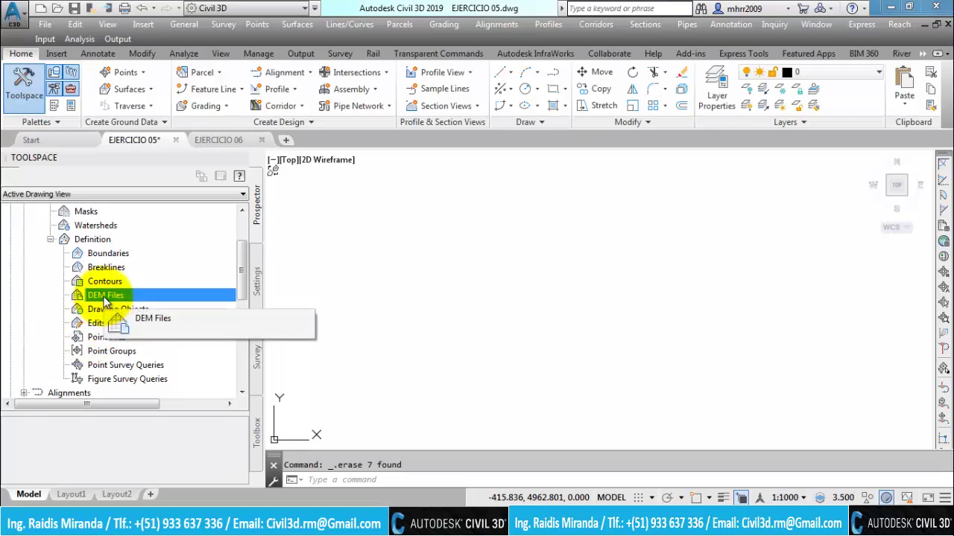
right_click(104, 300)
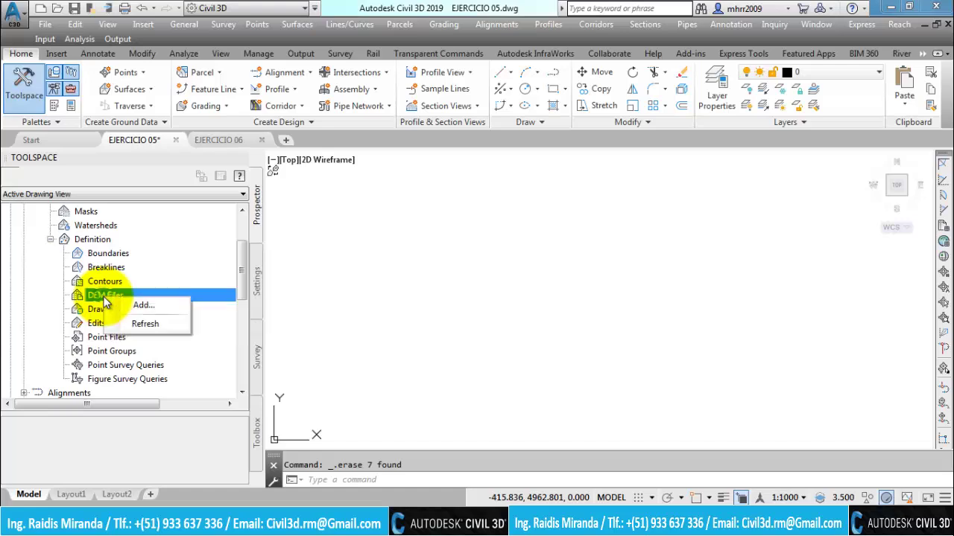
left_click(143, 305)
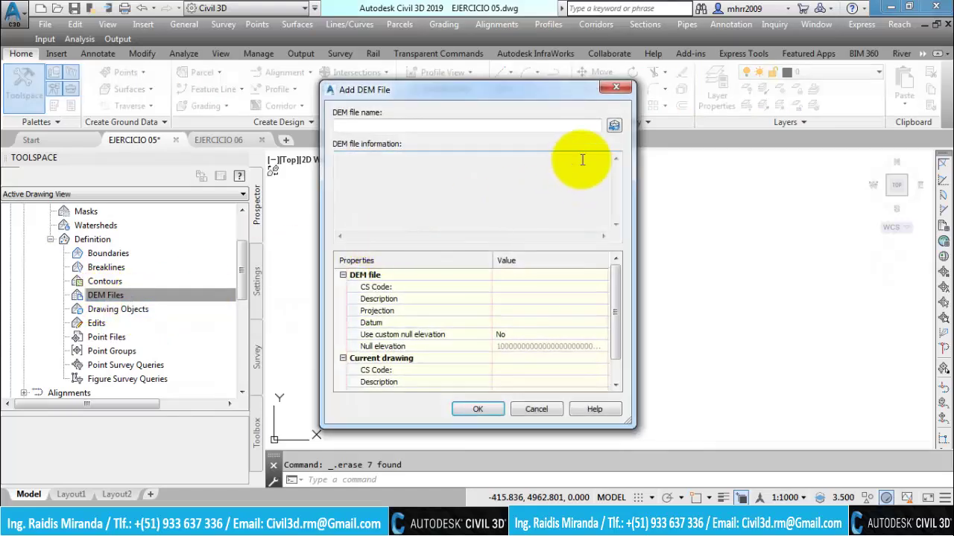
left_click_drag(474, 101, 451, 83)
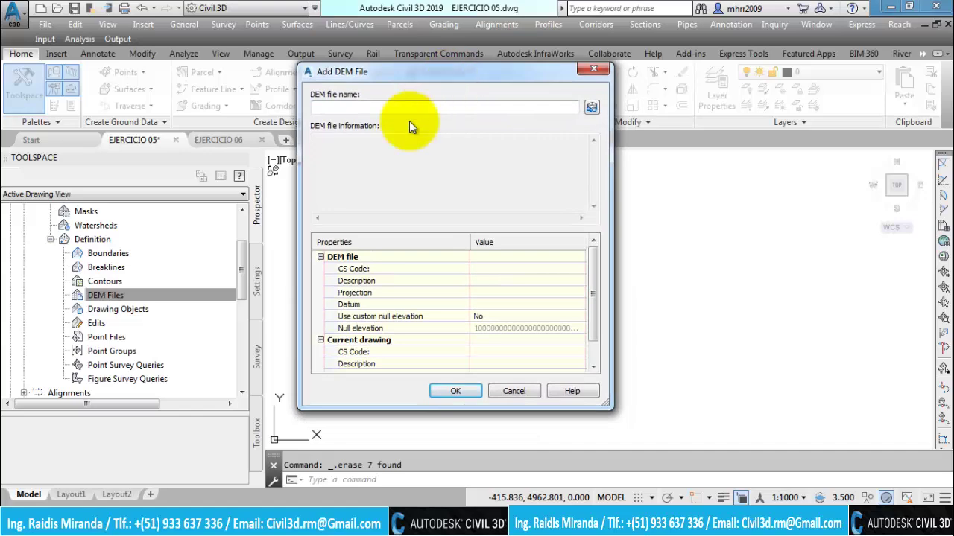
Browse to the 03.DEM folder and select DEM 1.tif as a GEOTIFF (*.tif) file
left_click(594, 110)
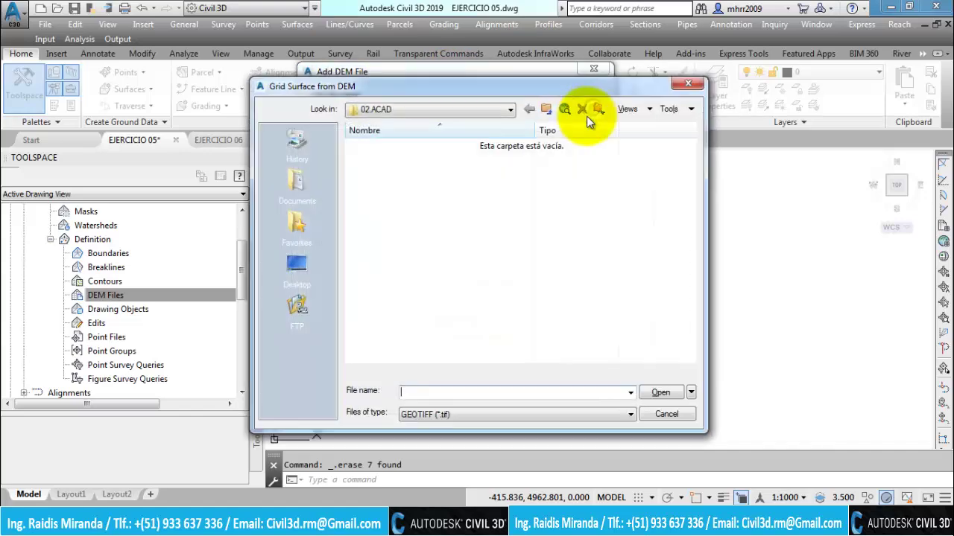
left_click(547, 110)
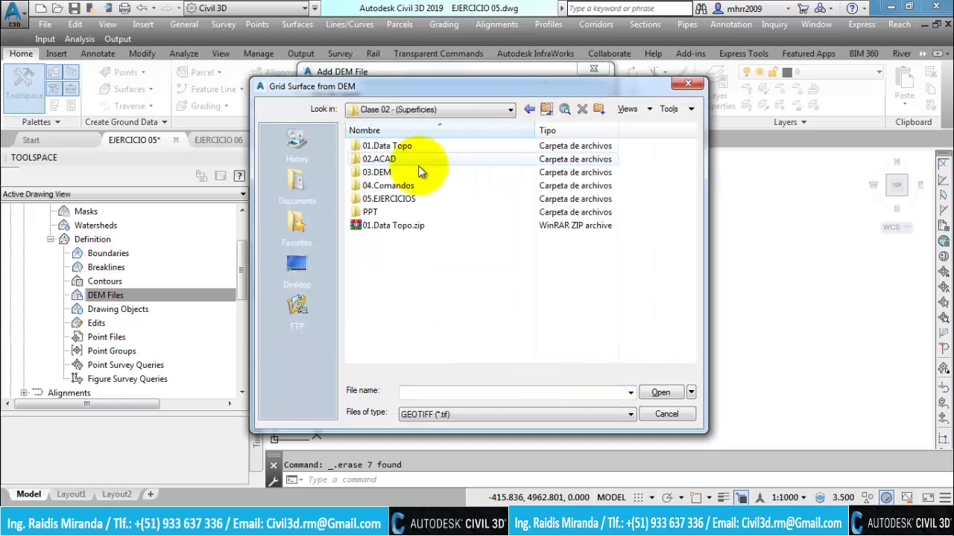
double_click(381, 174)
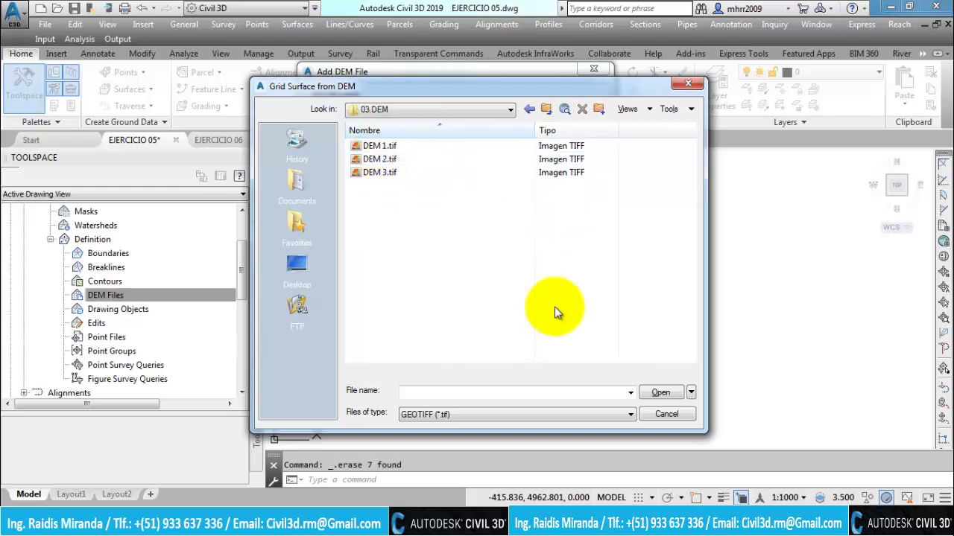
left_click(389, 147)
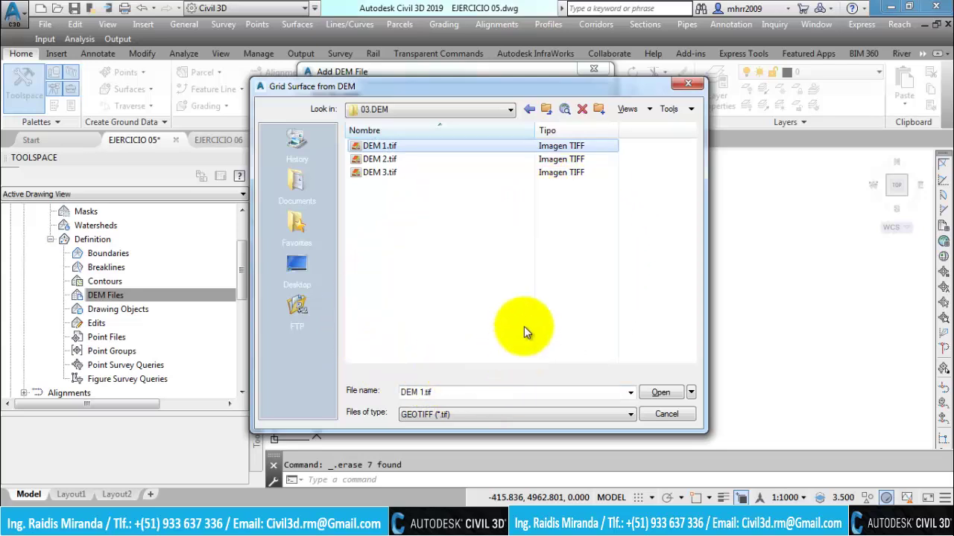
left_click(388, 159)
left_click(383, 173)
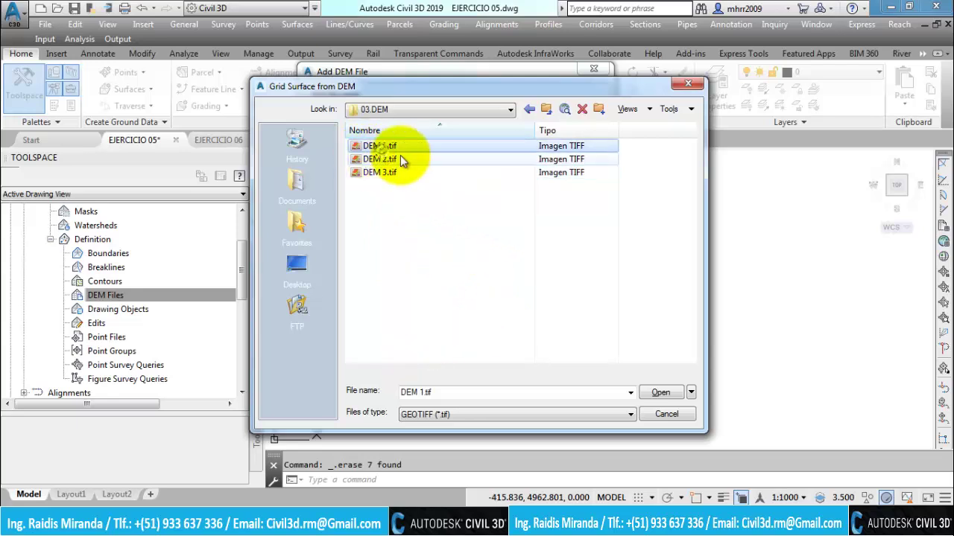
left_click(380, 146)
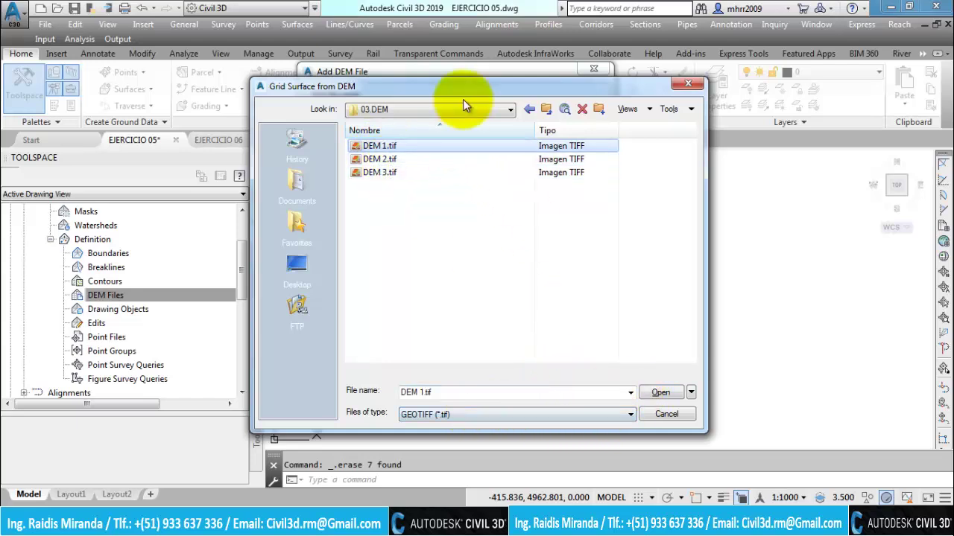
left_click_drag(468, 93, 523, 62)
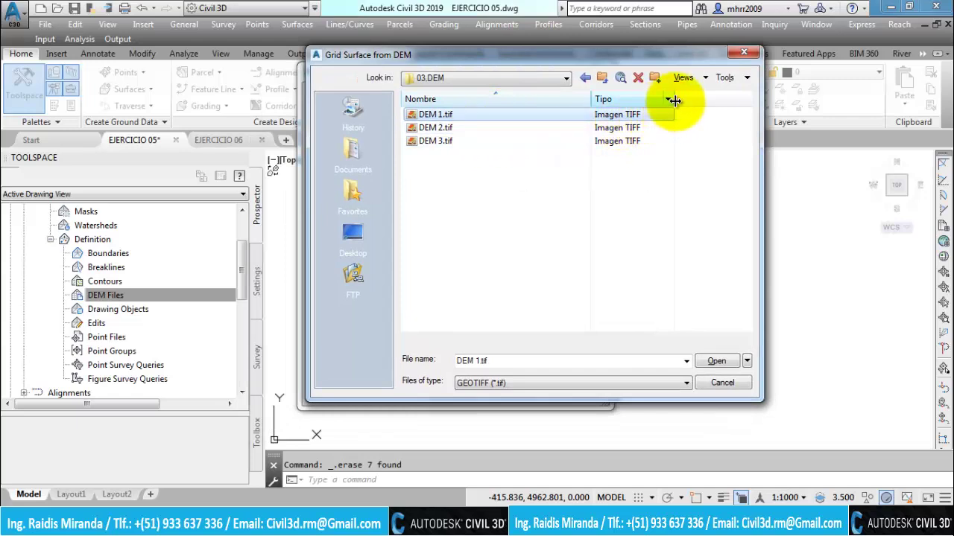
left_click_drag(674, 100, 716, 101)
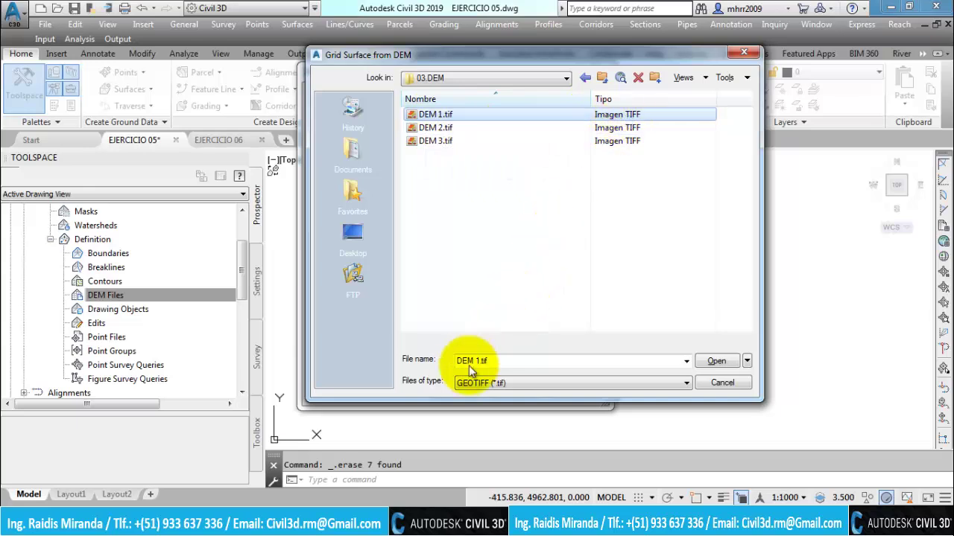
left_click(496, 386)
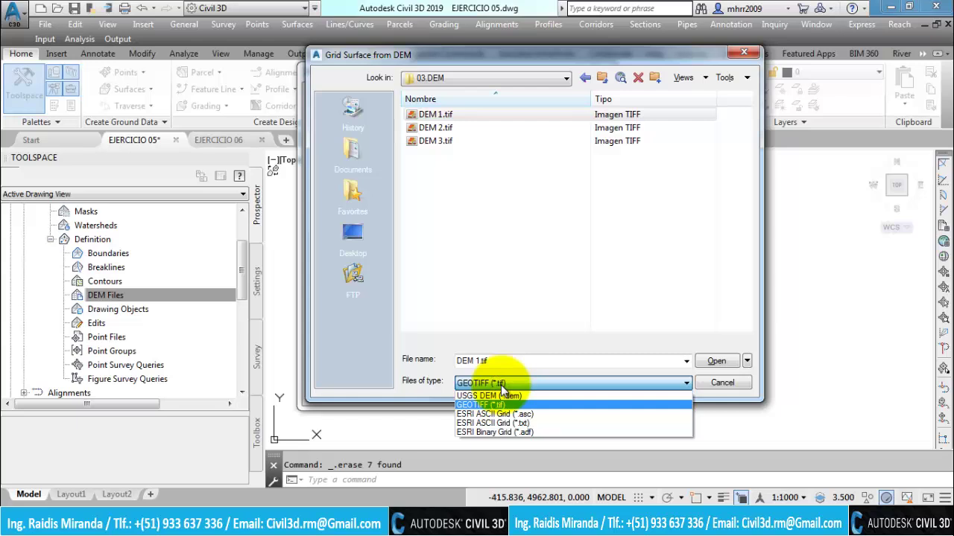
left_click(496, 405)
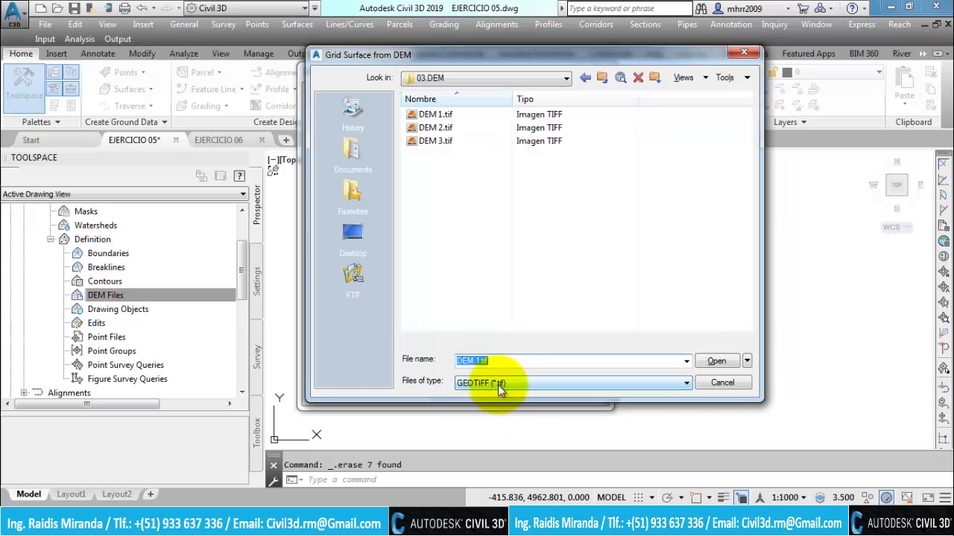
left_click(440, 115)
Open DEM 1.tif, review its coordinate system and path details, and add it to EJERCICIO 05
left_click(716, 360)
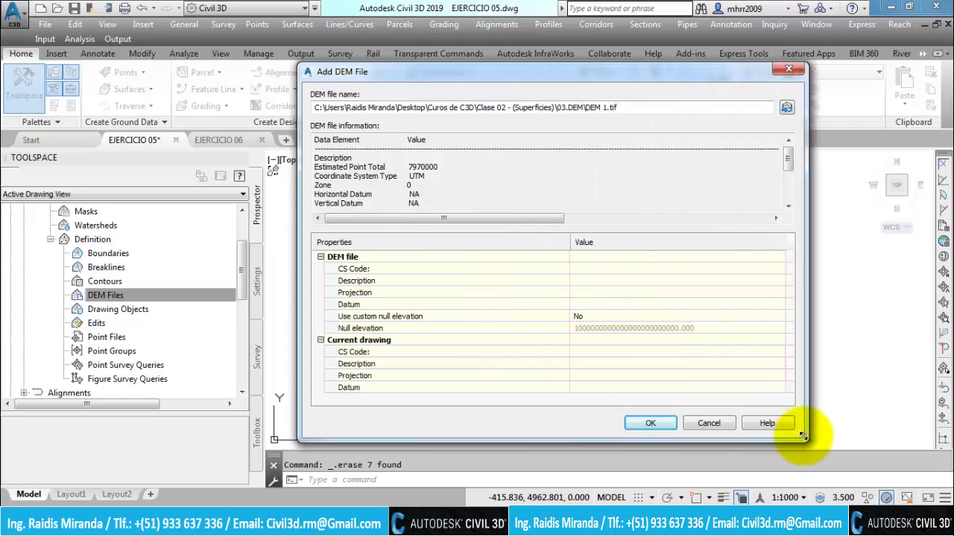
left_click_drag(603, 403, 827, 443)
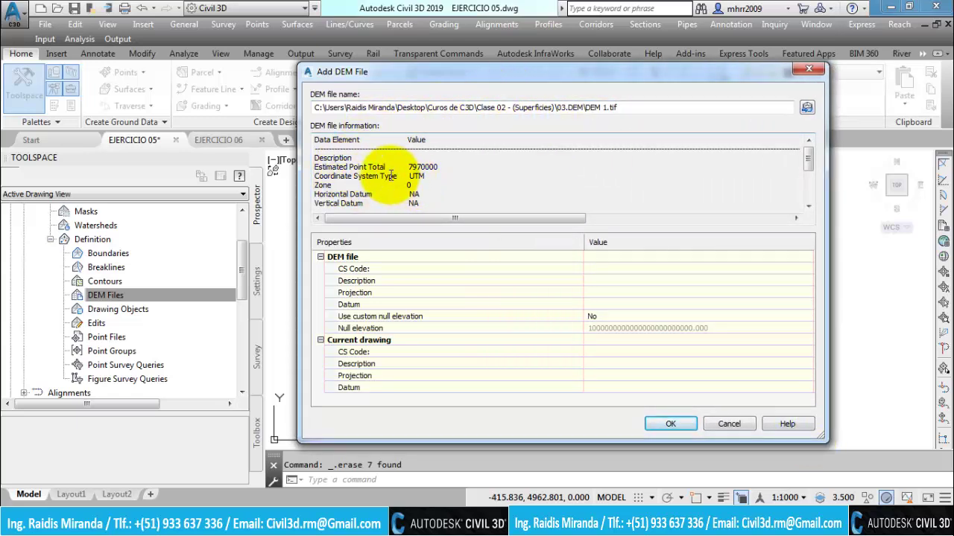
left_click_drag(314, 176, 425, 206)
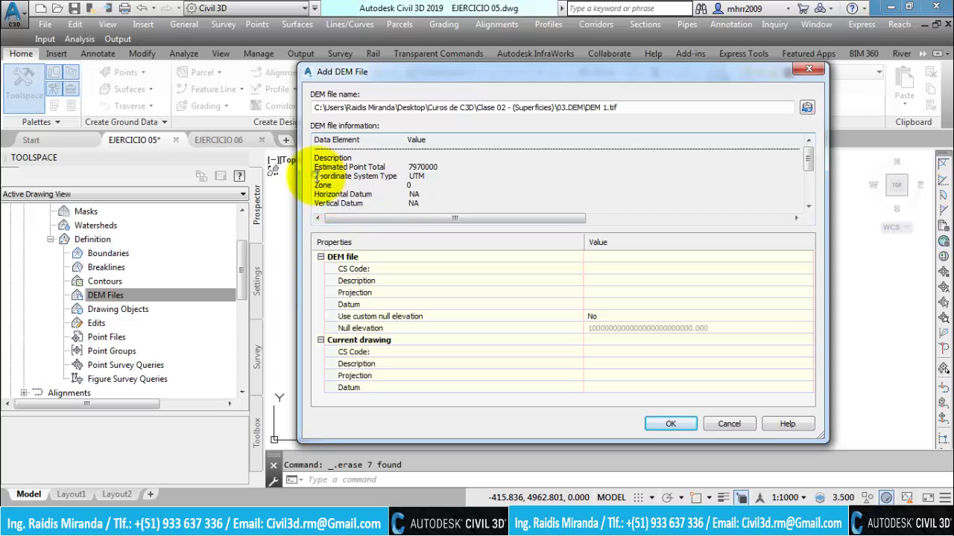
left_click_drag(315, 176, 425, 205)
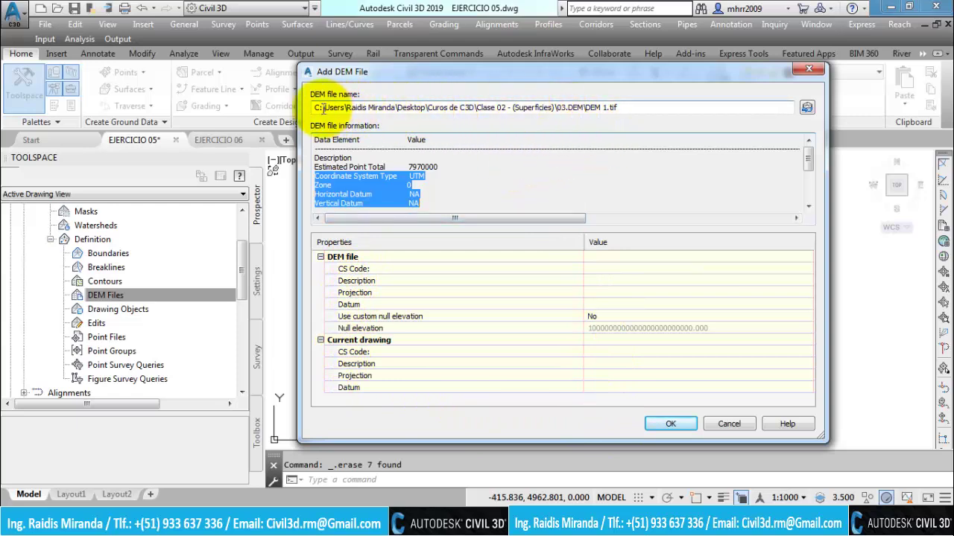
mouse_move(323, 108)
left_mouse_down()
mouse_move(628, 109)
mouse_move(314, 109)
left_mouse_up()
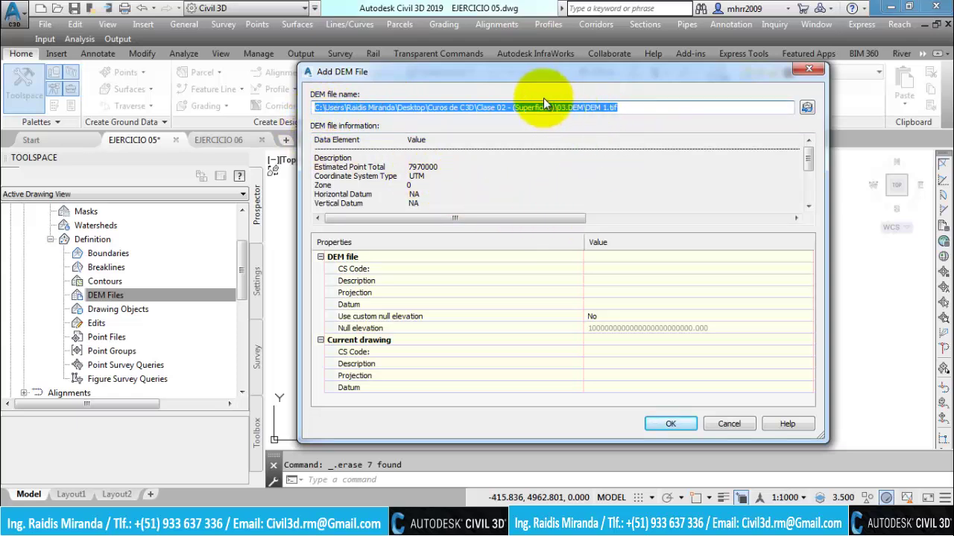
left_click(669, 426)
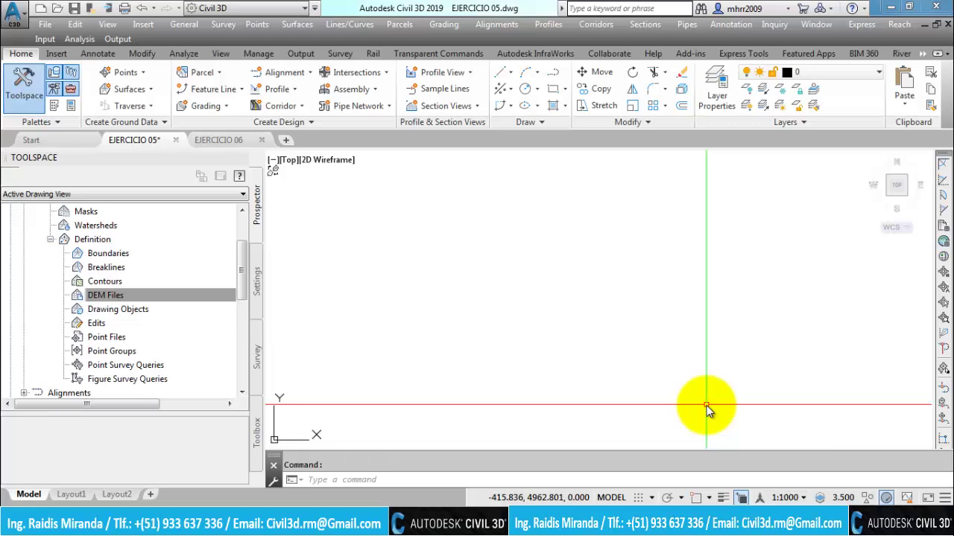
Zoom to surface EJERCICIO 05 from the Prospector and select it in the drawing
left_click(106, 298)
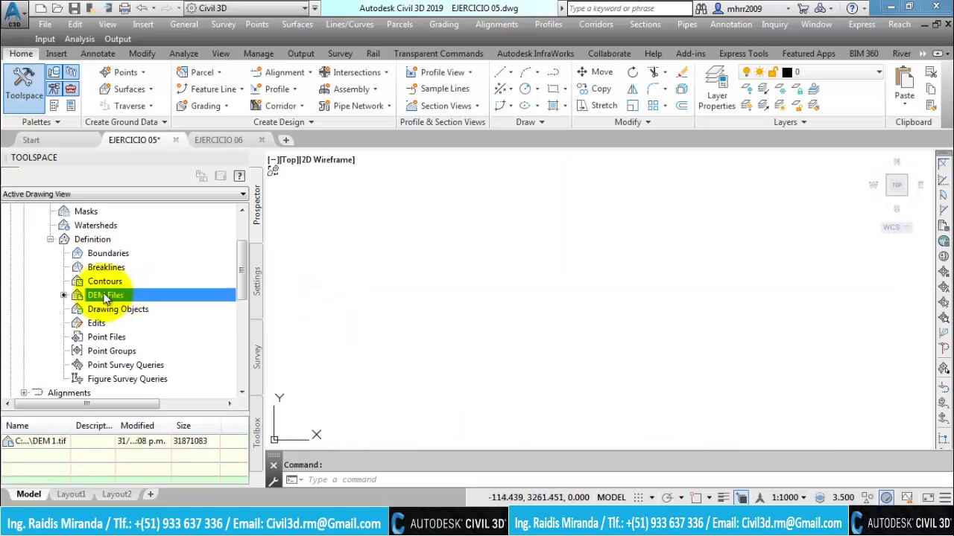
right_click(105, 298)
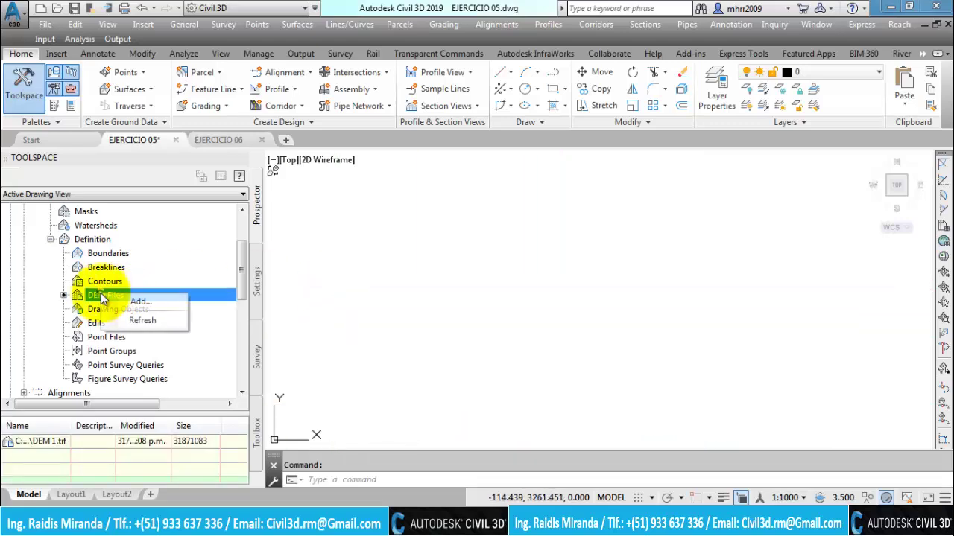
left_click(94, 242)
scroll(97, 246, "up", 1)
right_click(105, 241)
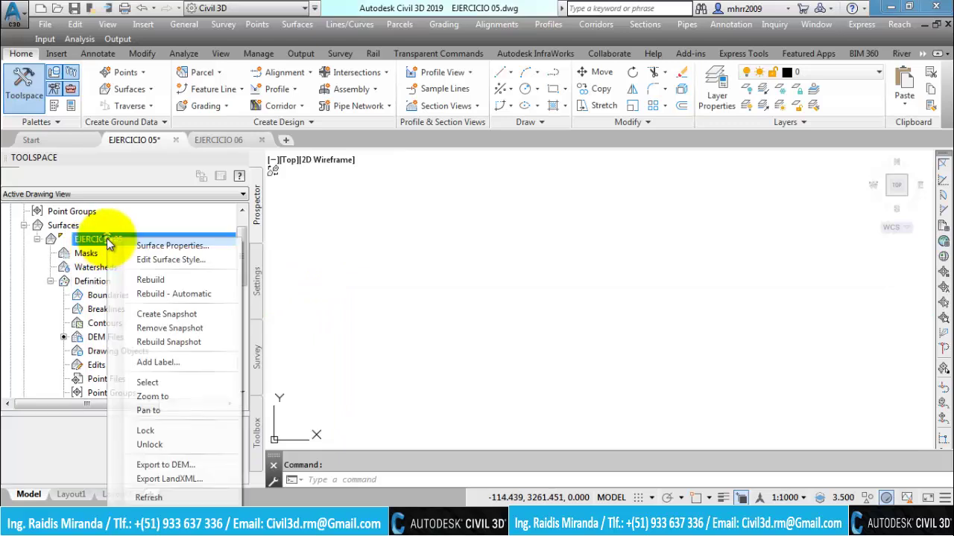
left_click(147, 396)
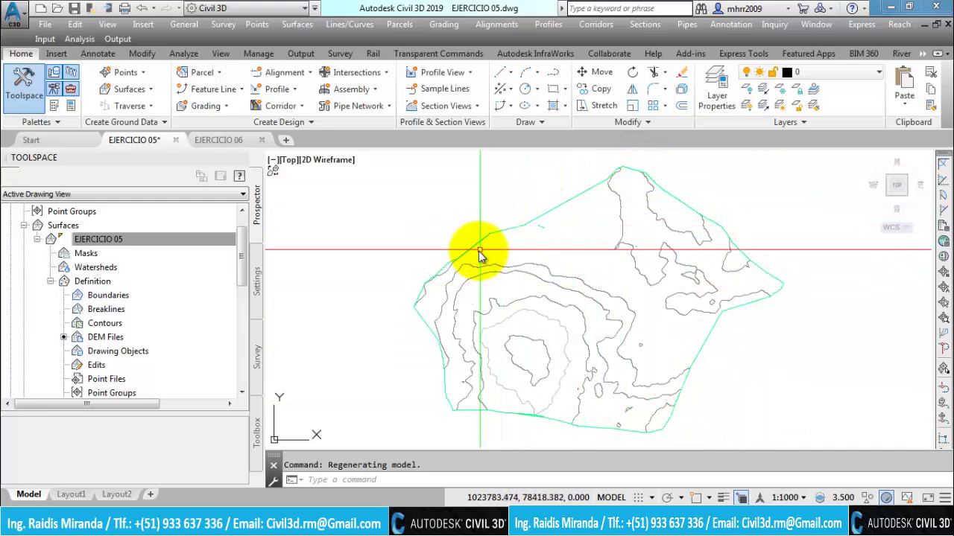
left_click(452, 302)
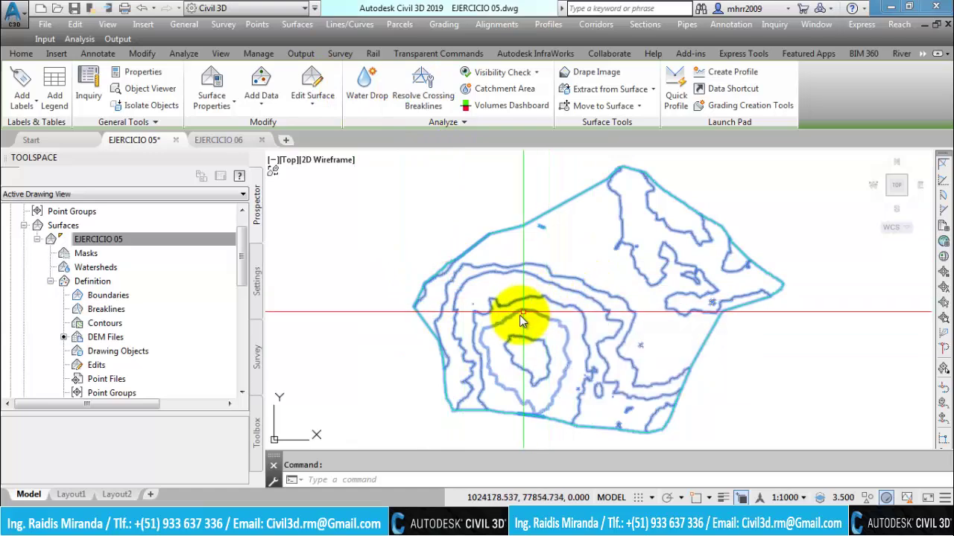
Save EJERCICIO 05 and dismiss the notice that surface data goes to EJERCICIO 05_6a8c.mms
key("Escape")
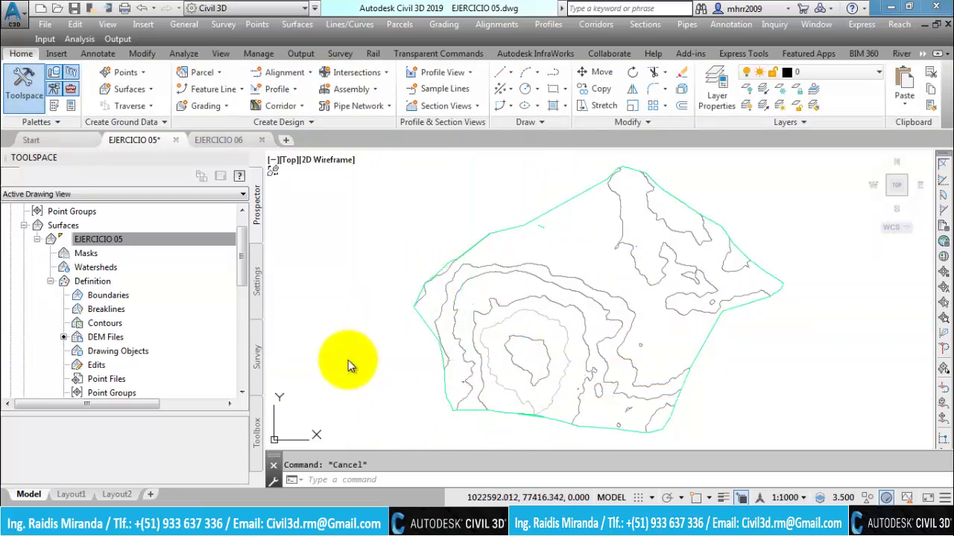
key("ctrl+s")
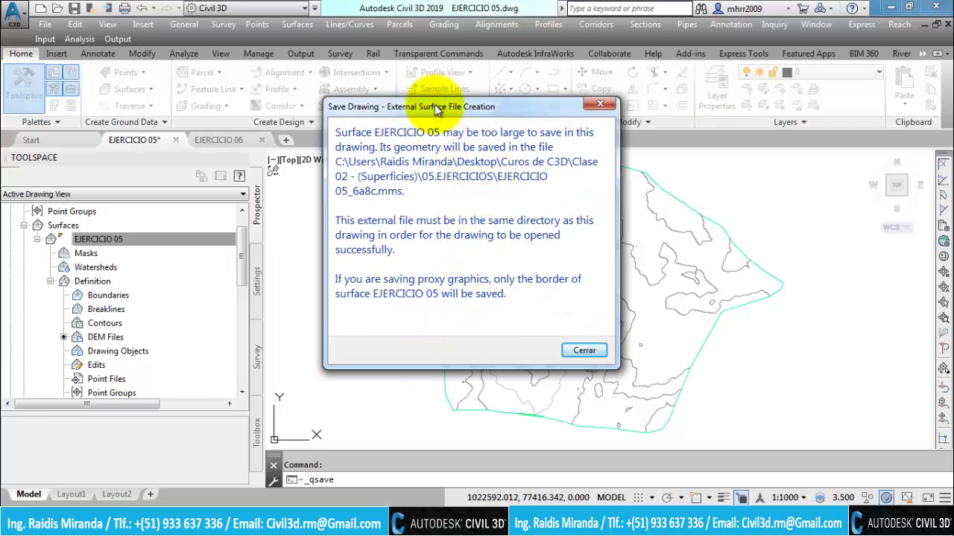
left_click_drag(436, 110, 251, 85)
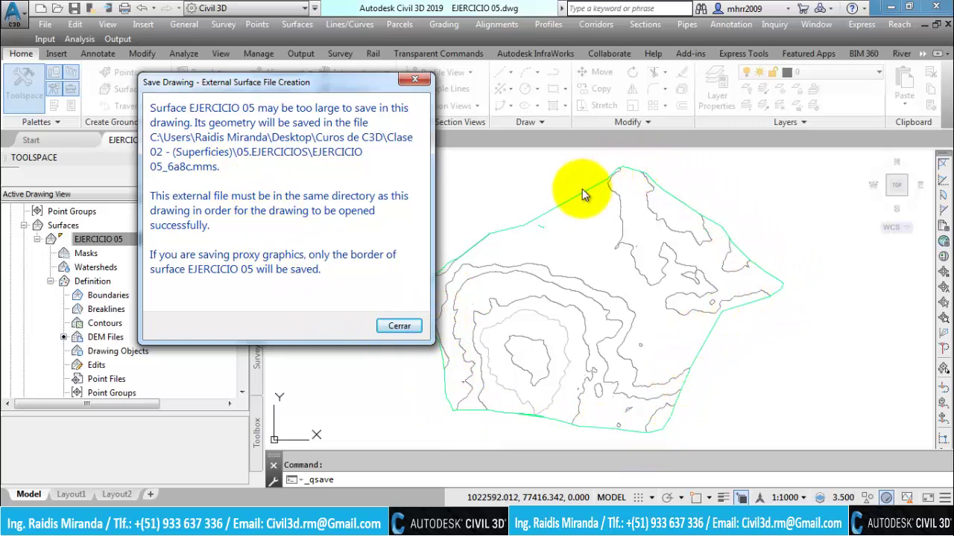
left_click_drag(341, 82, 298, 86)
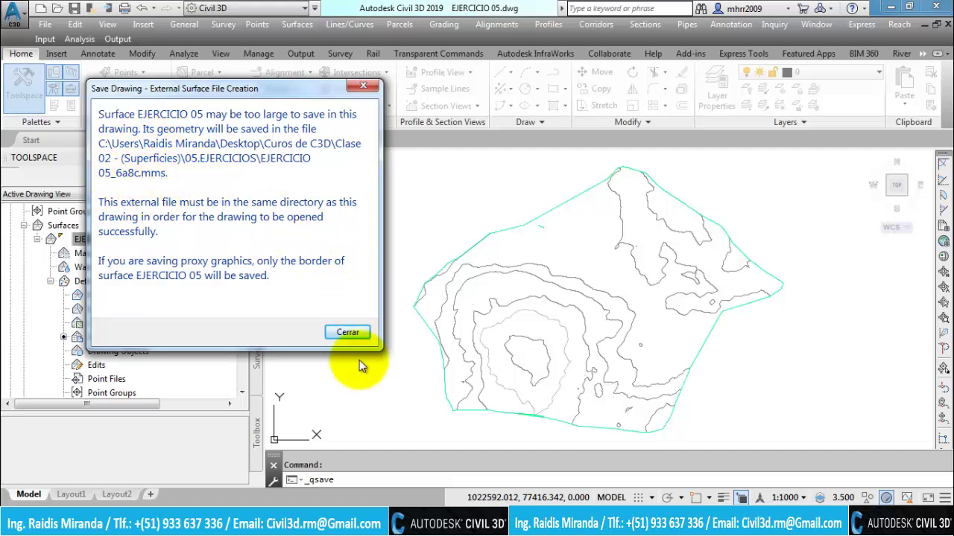
left_click(343, 335)
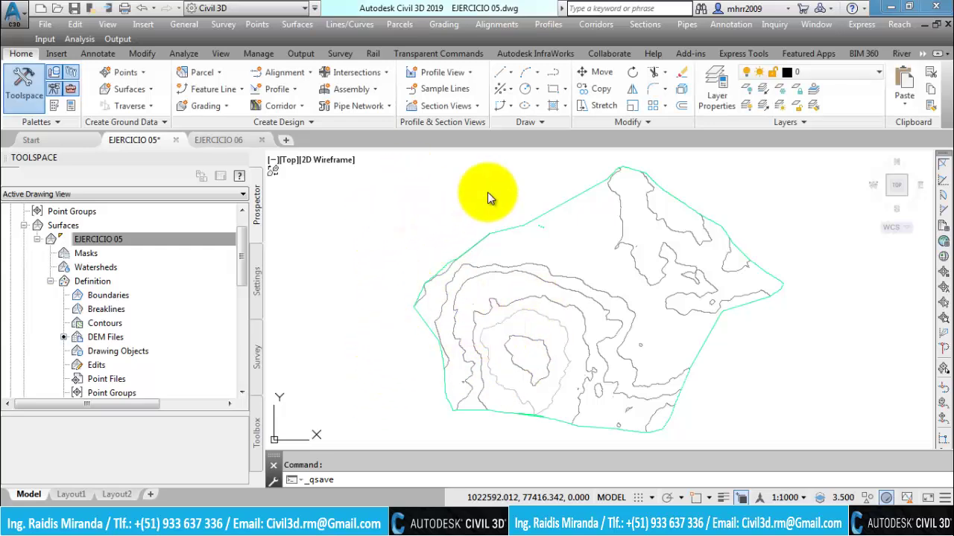
left_click(319, 351)
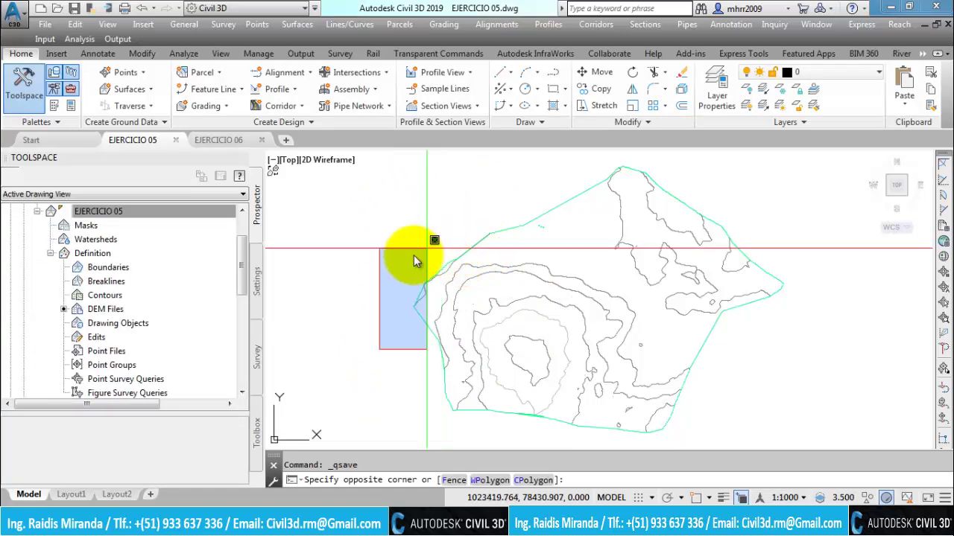
left_click(104, 211)
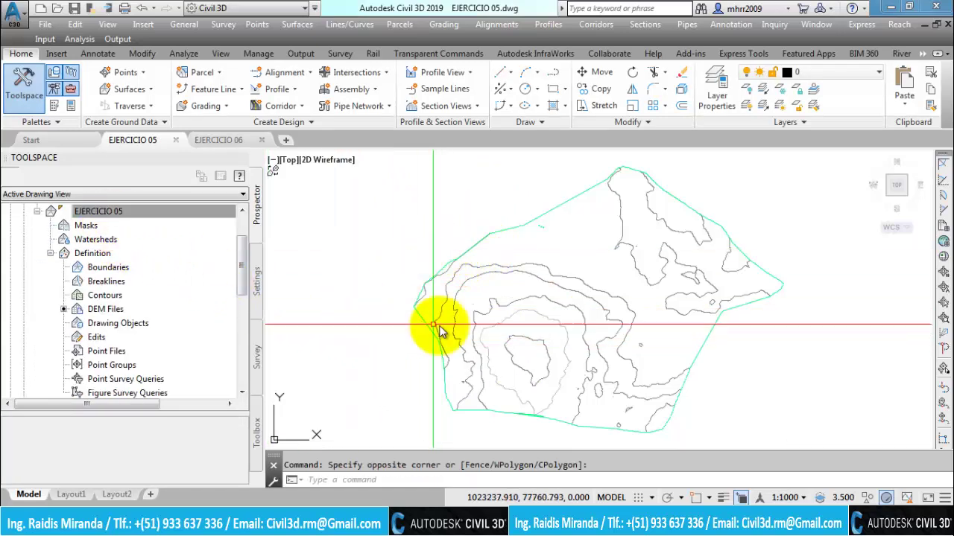
right_click(137, 215)
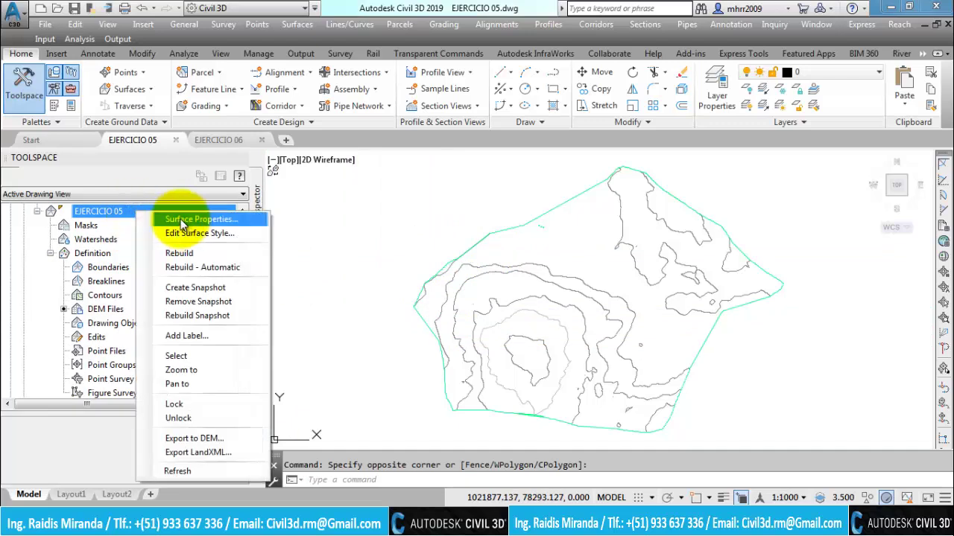
left_click(183, 222)
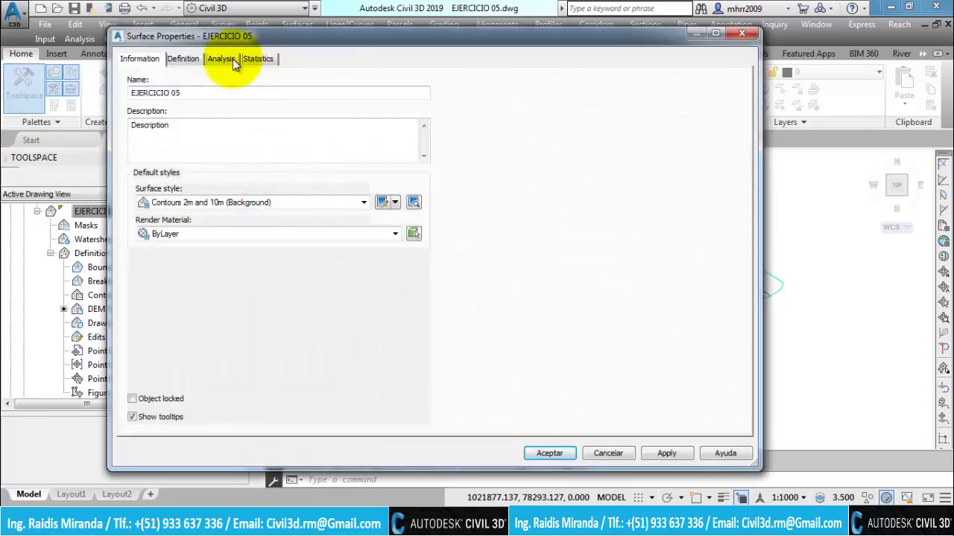
left_click(251, 60)
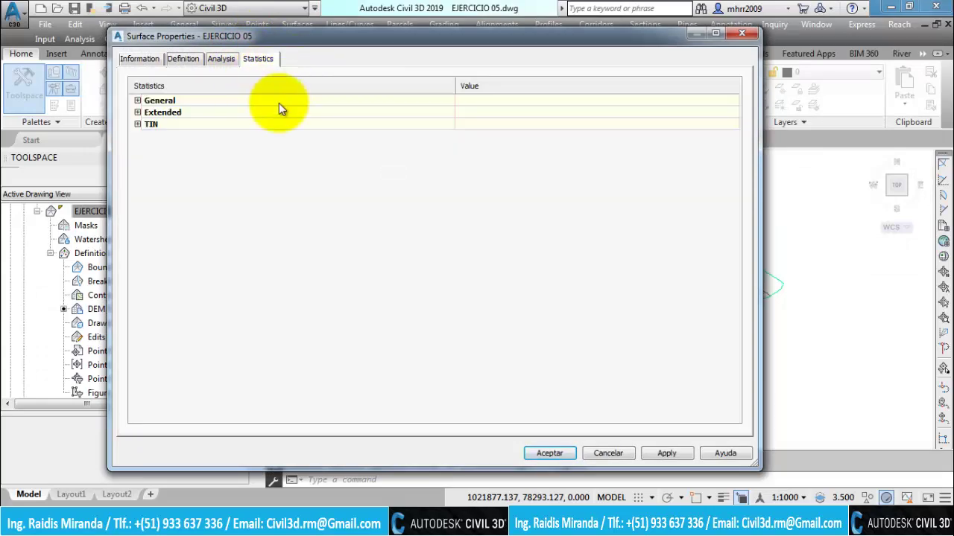
left_click(137, 100)
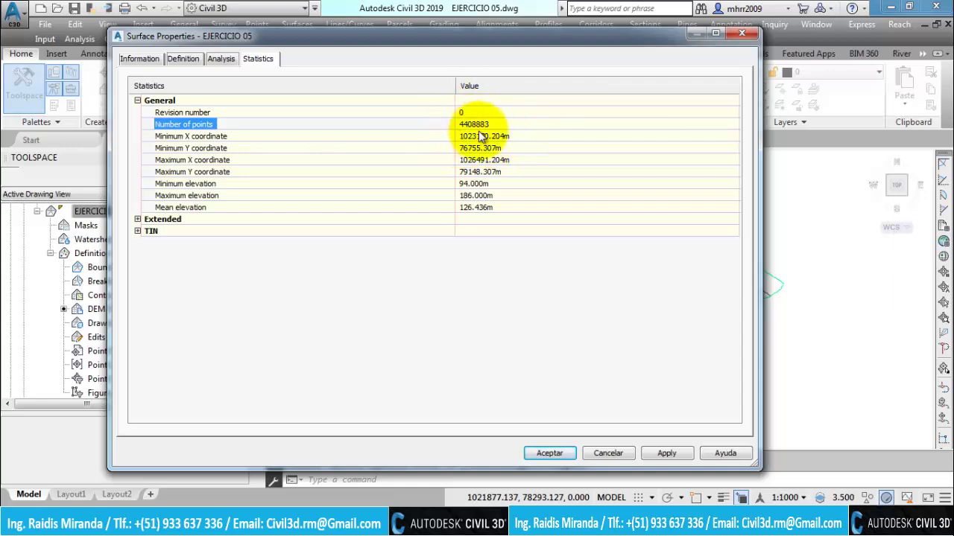
left_click(608, 455)
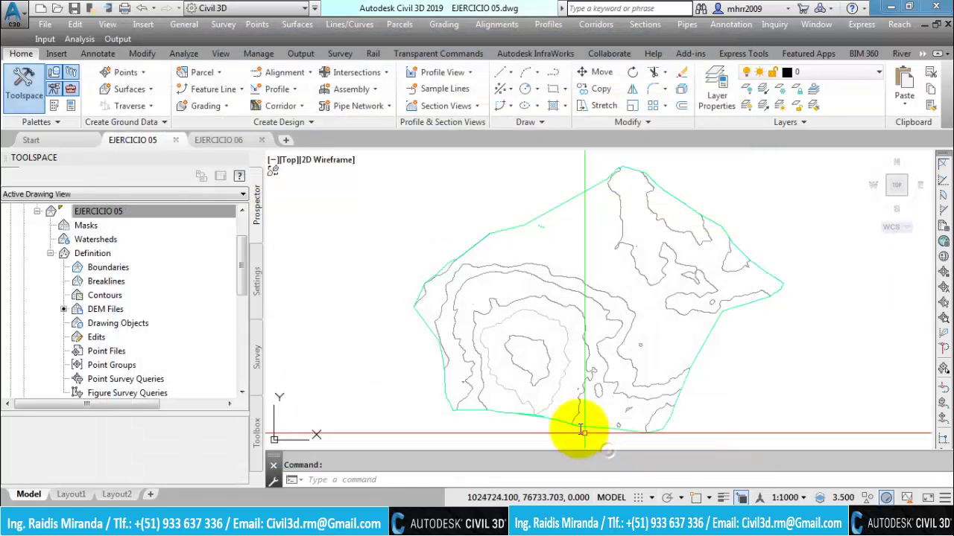
right_click(383, 218)
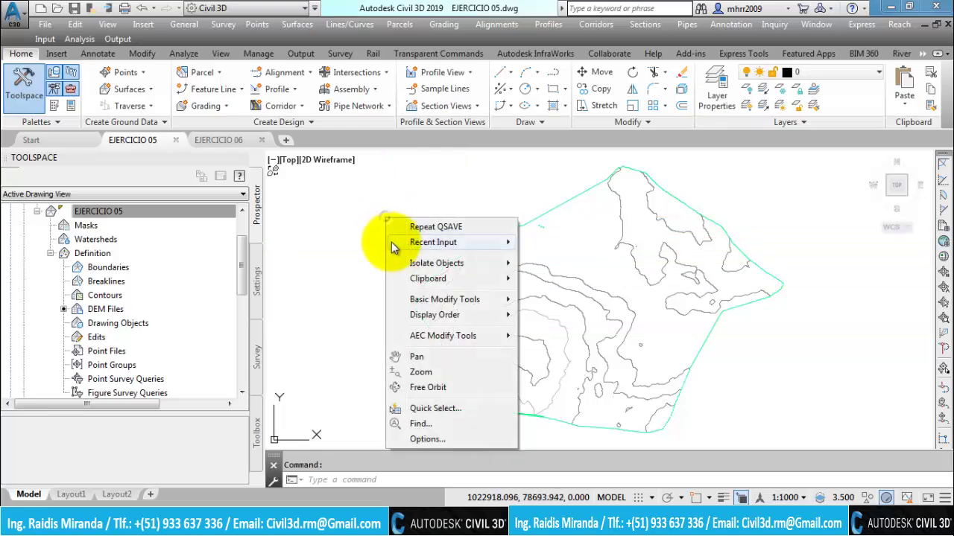
left_click(427, 439)
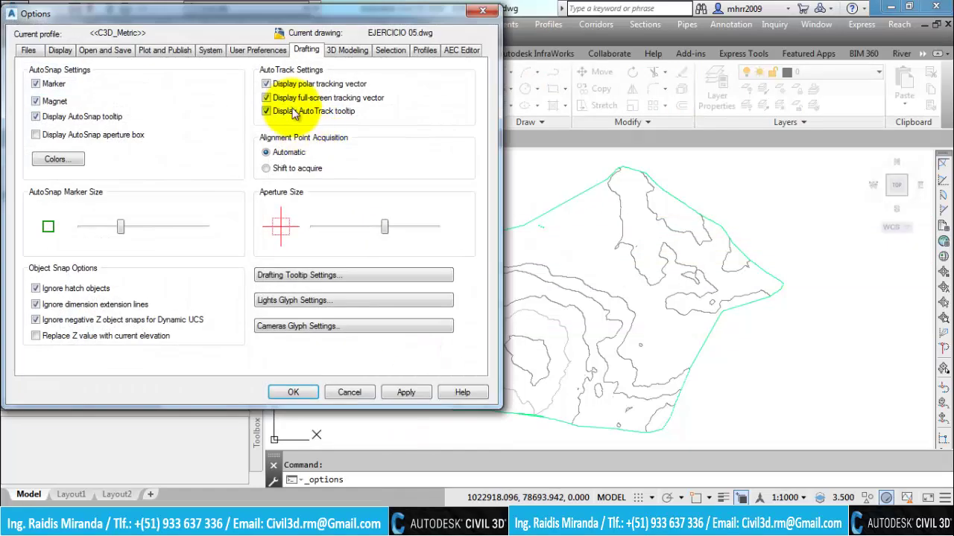
left_click(348, 51)
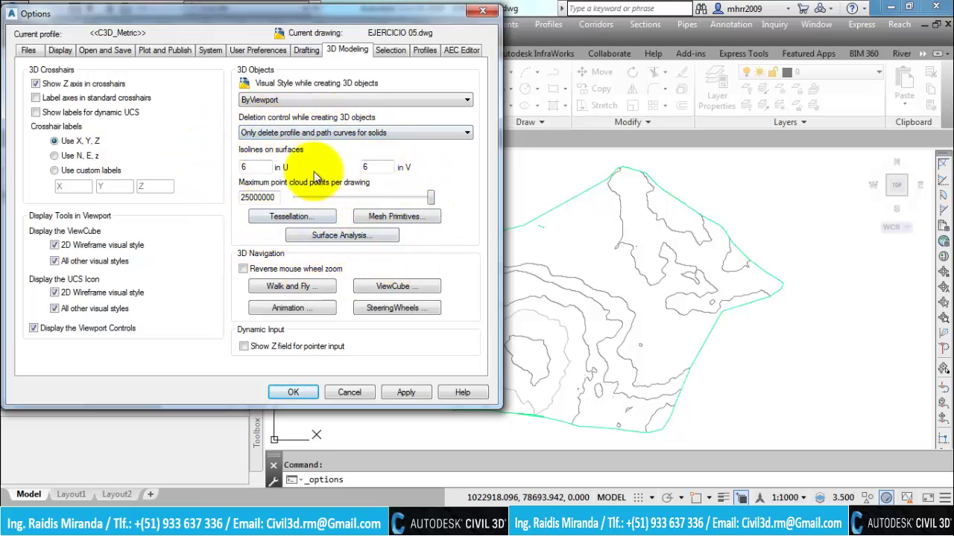
left_click(353, 393)
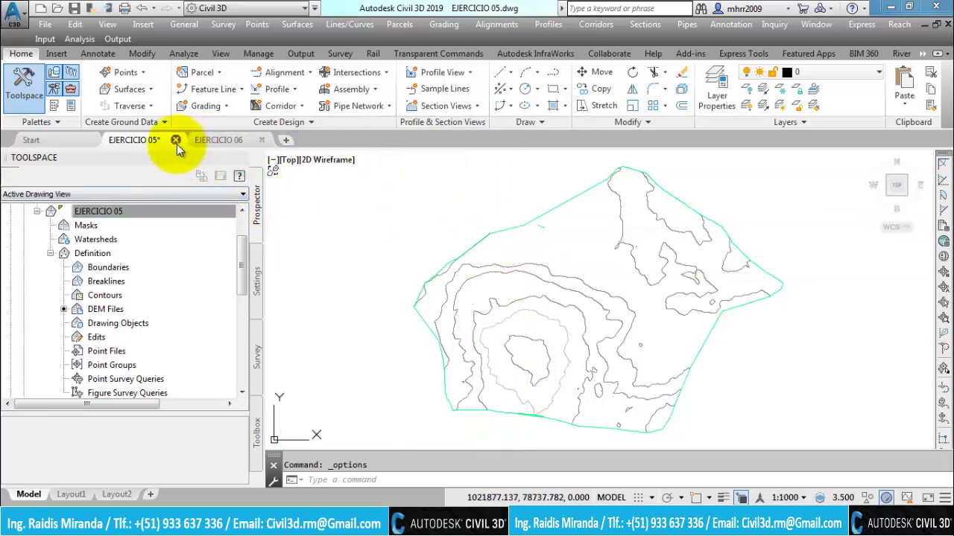
Close EJERCICIO 05 saving its changes, and expand the EJERCICIO 06 surface Definition to DEM Files
left_click(176, 140)
left_click(471, 297)
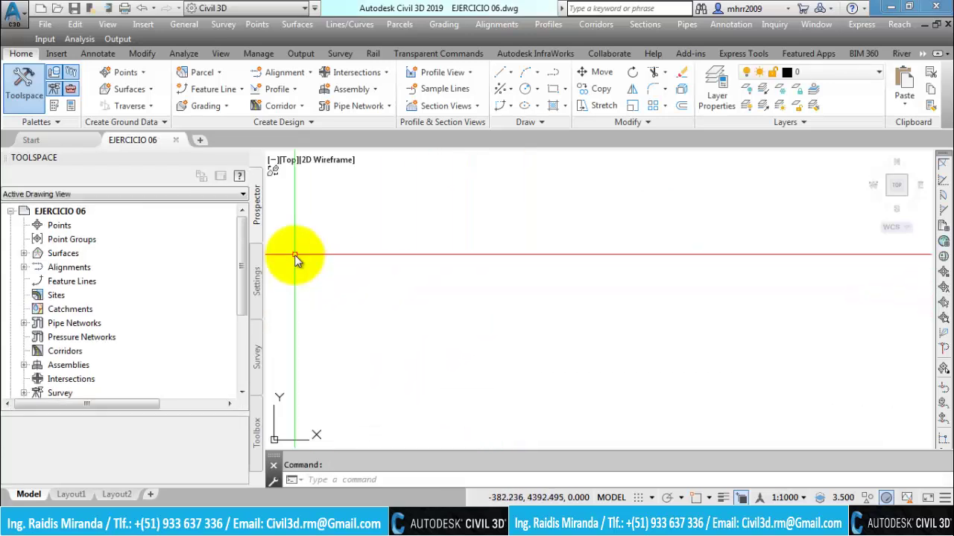
left_click(23, 253)
left_click(37, 267)
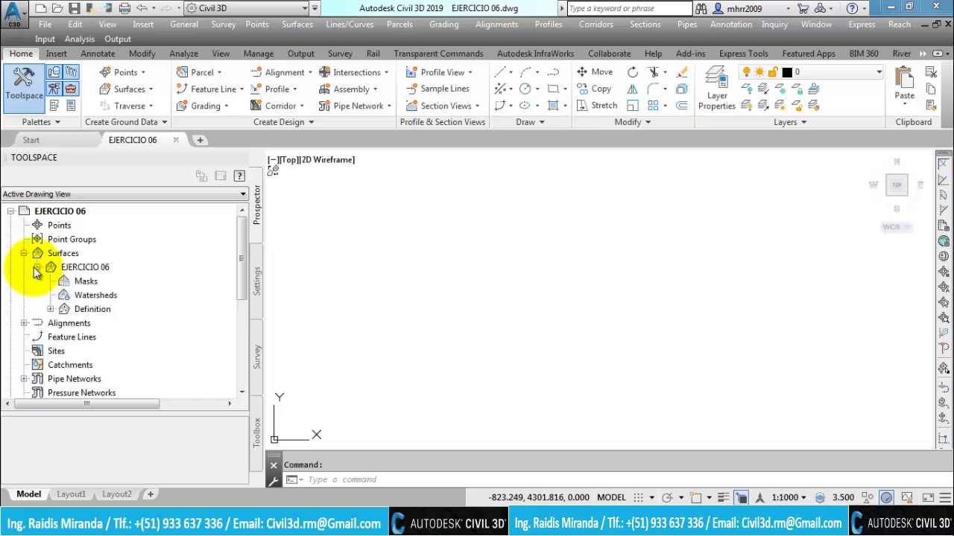
left_click(50, 308)
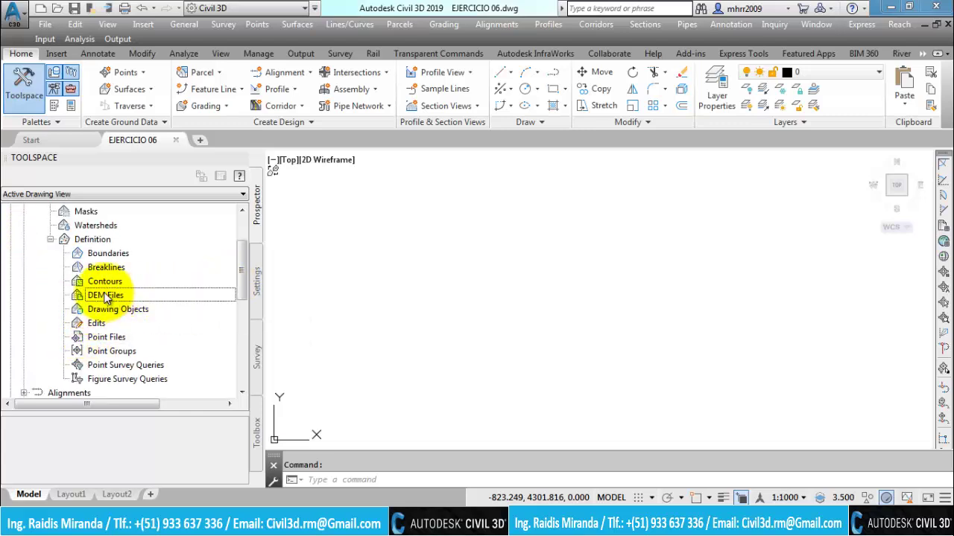
left_click(119, 298)
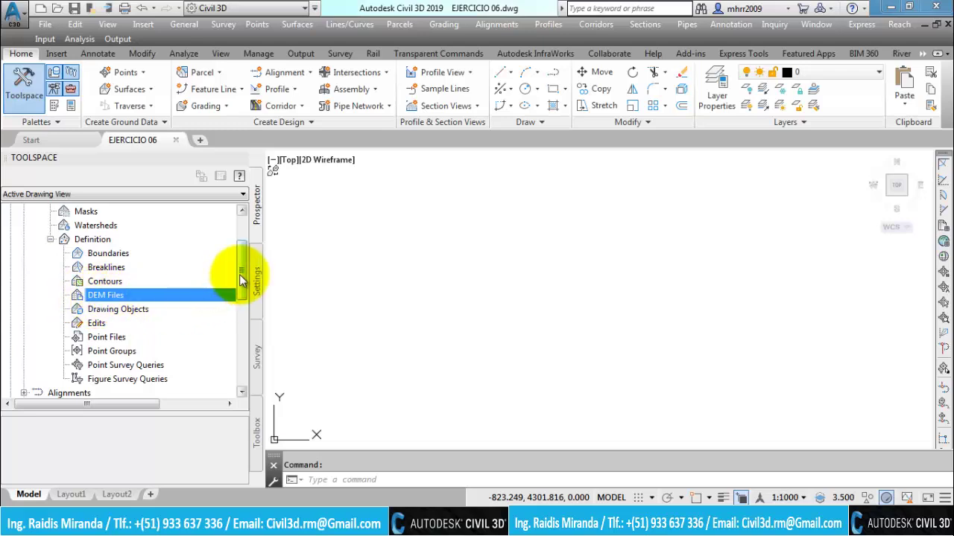
mouse_move(242, 267)
left_mouse_down()
mouse_move(241, 240)
mouse_move(134, 276)
left_mouse_up()
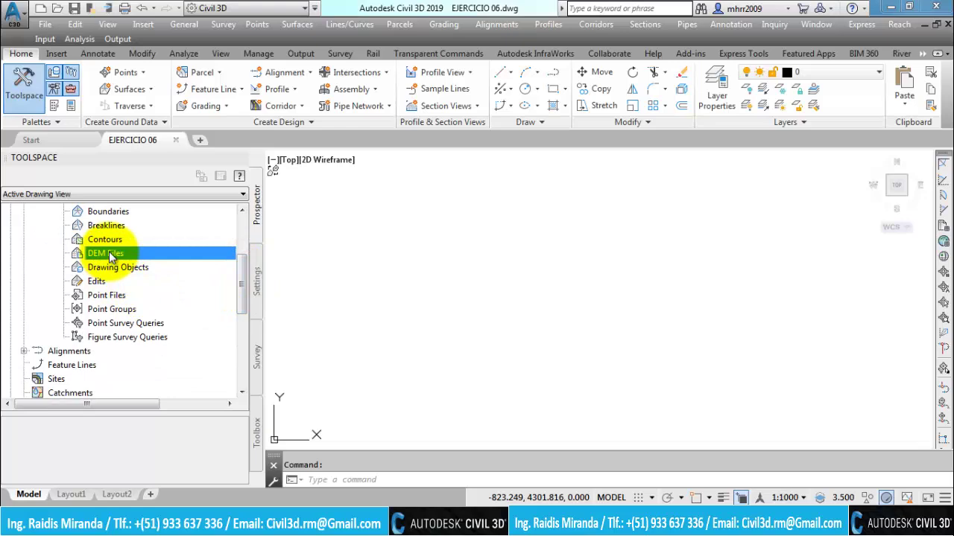
right_click(111, 255)
Add DEM 2.tif as a DEM file to the EJERCICIO 06 surface
left_click(138, 261)
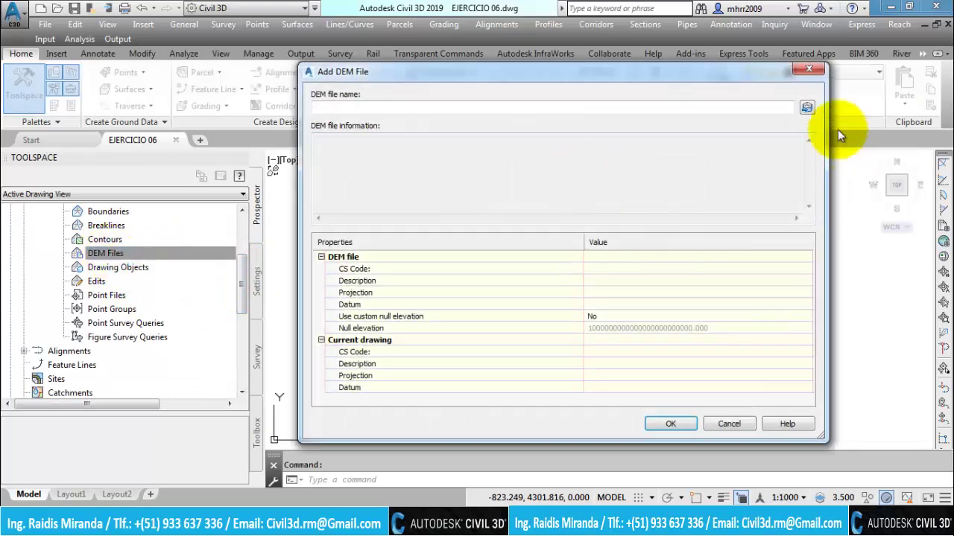
left_click(806, 107)
left_click(421, 130)
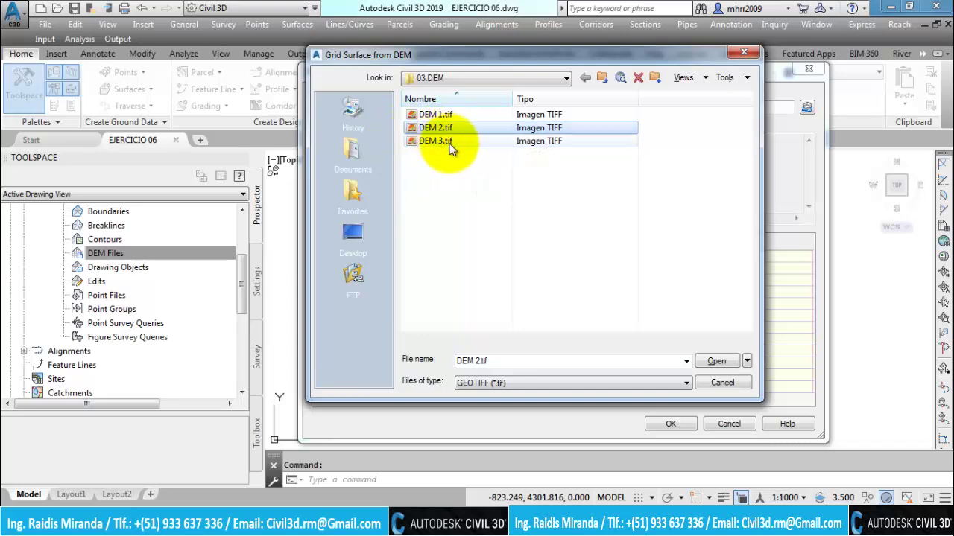
left_click(716, 361)
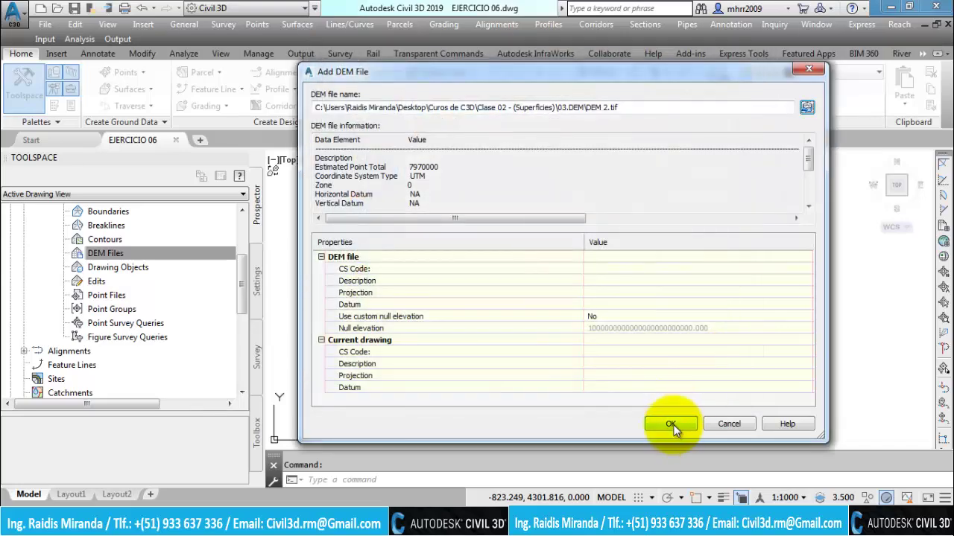
left_click(670, 424)
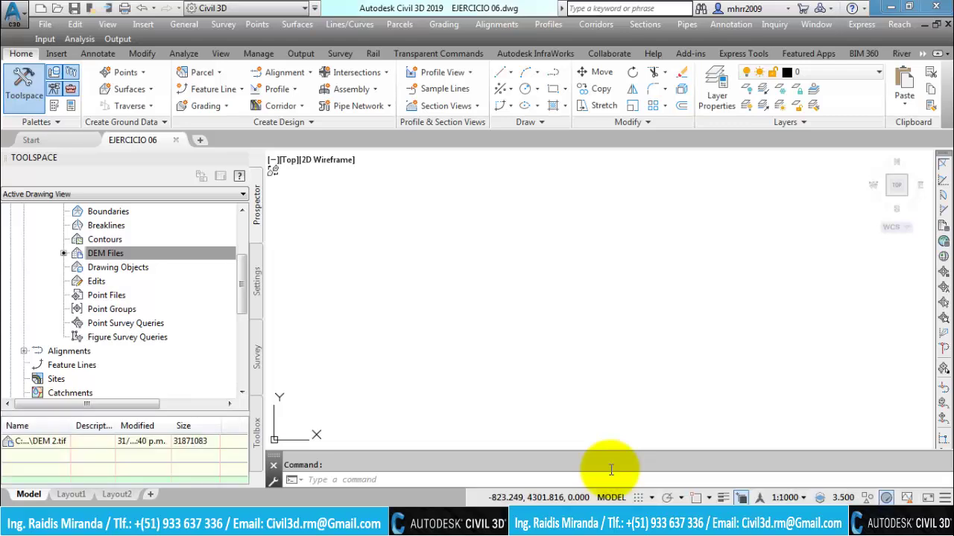
Select DEM Files to list DEM 2.tif and its size of 31871083
left_click(101, 254)
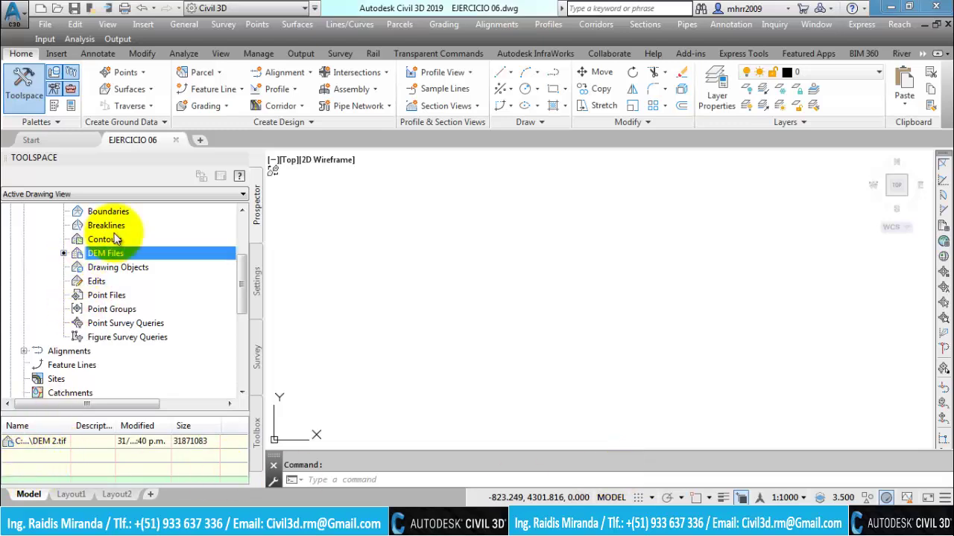
mouse_move(244, 277)
left_mouse_down()
mouse_move(238, 225)
mouse_move(160, 287)
left_mouse_up()
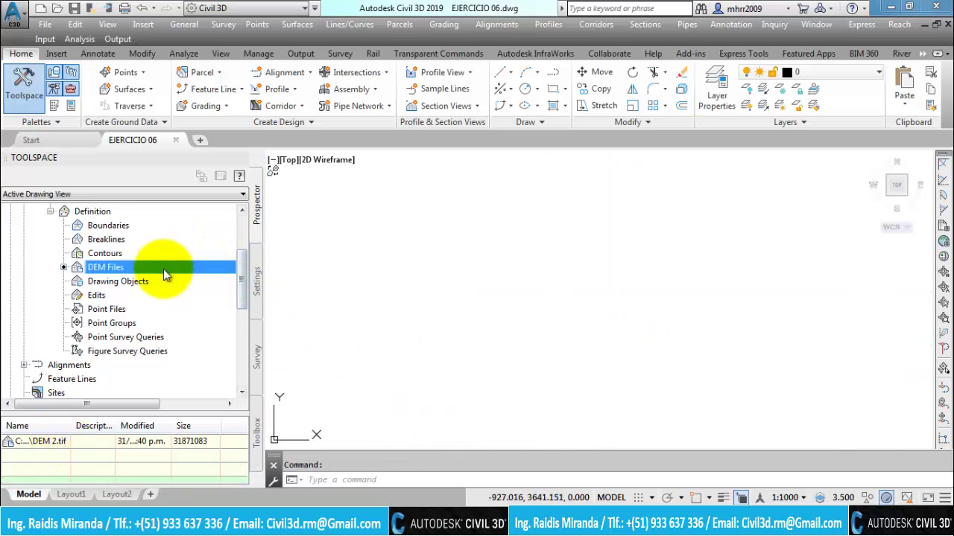
scroll(179, 266, "up", 1)
Zoom to the EJERCICIO 06 surface's contours and teal boundary, then select its DEM Files
right_click(101, 217)
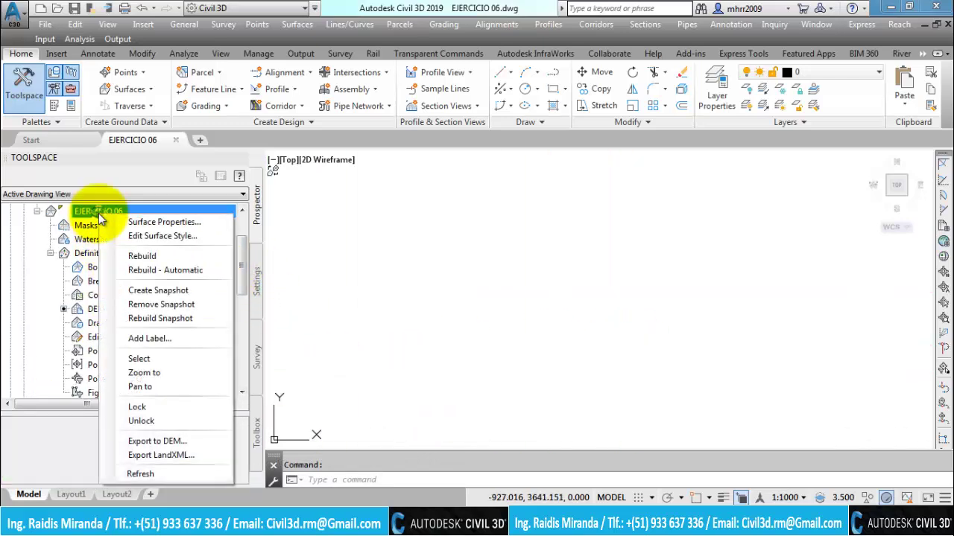
left_click(142, 374)
scroll(447, 294, "down", 3)
scroll(554, 302, "down", 2)
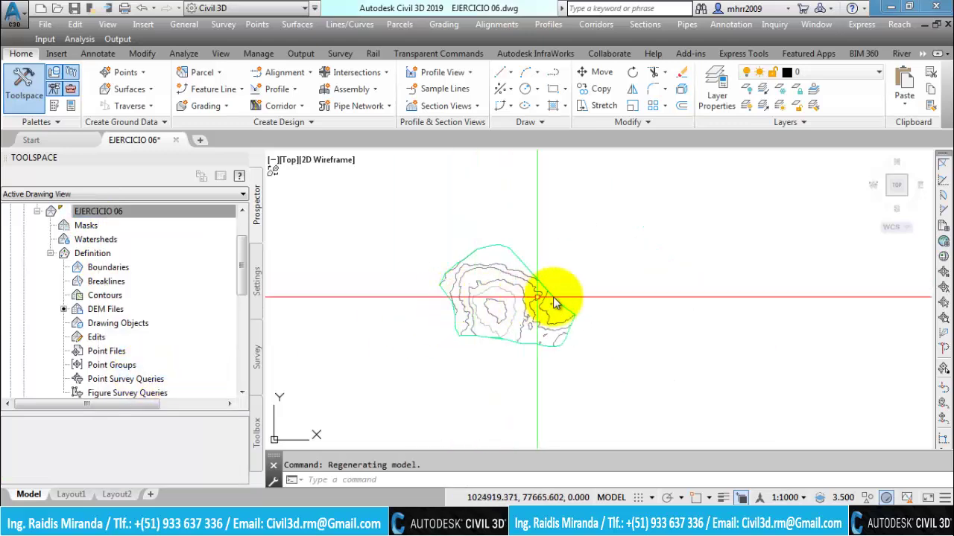
scroll(453, 251, "up", 2)
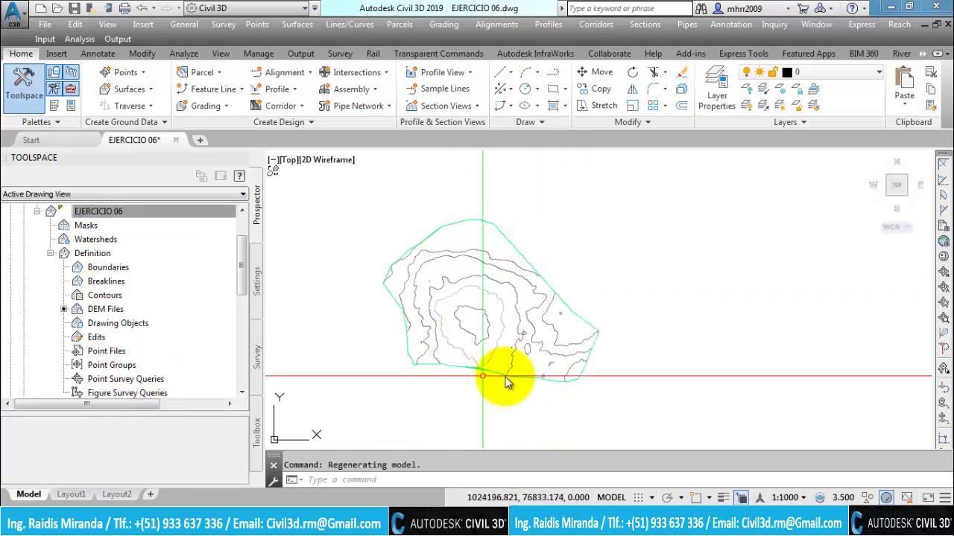
scroll(592, 351, "up", 1)
scroll(558, 298, "down", 1)
scroll(437, 298, "down", 1)
scroll(525, 298, "up", 1)
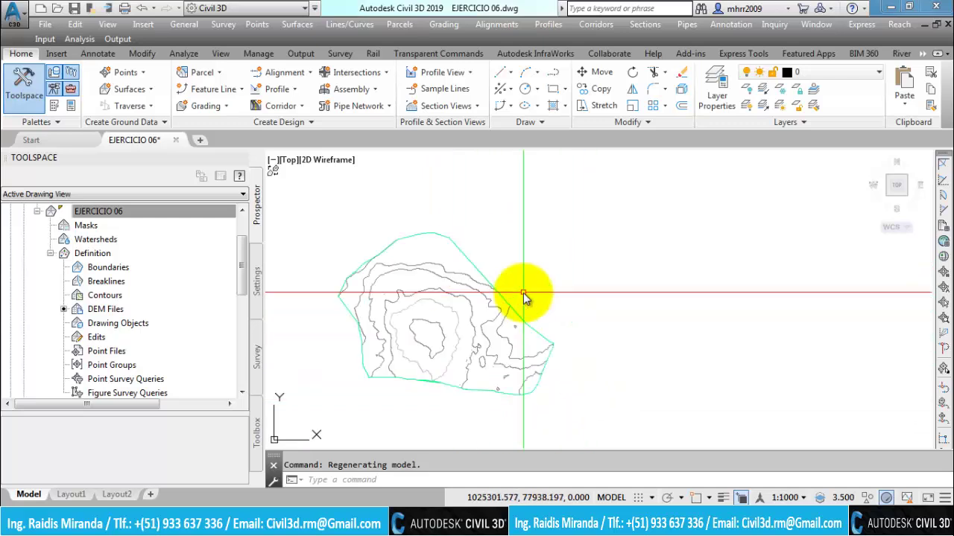
scroll(524, 296, "up", 1)
scroll(419, 235, "down", 1)
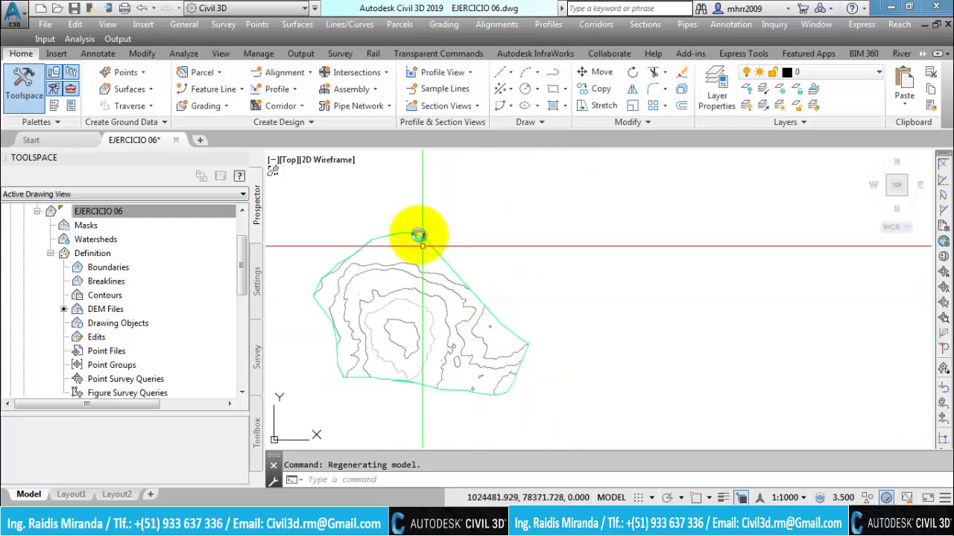
scroll(402, 260, "down", 1)
scroll(406, 261, "down", 1)
scroll(429, 264, "up", 1)
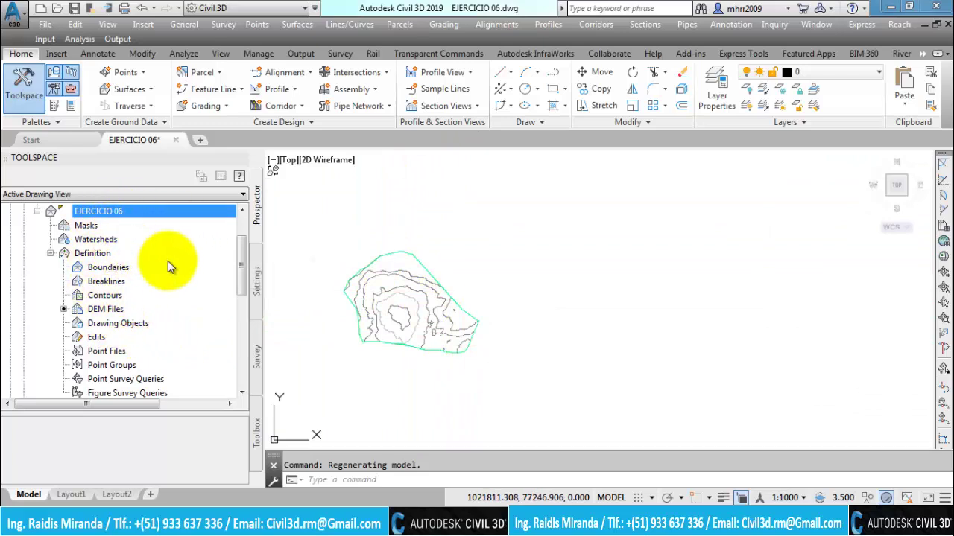
left_click(104, 311)
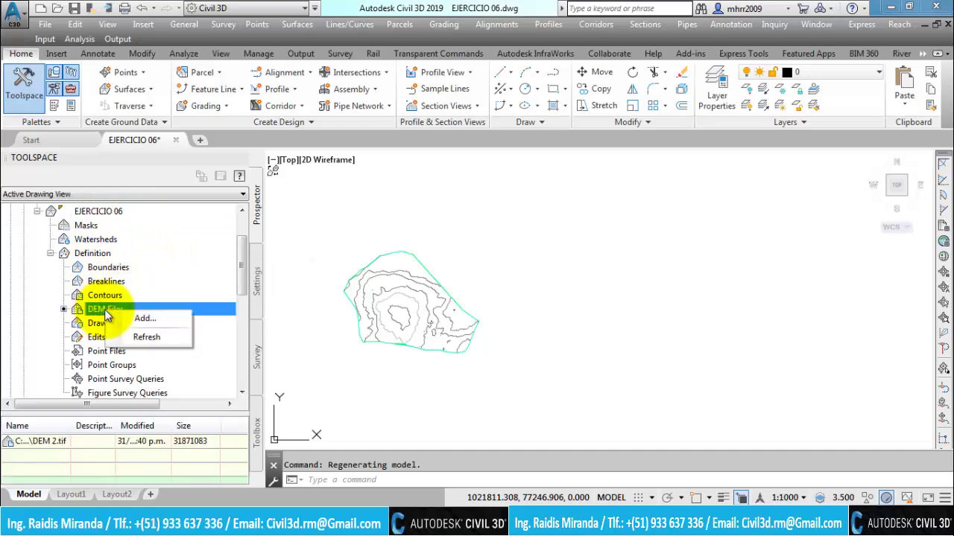
Add DEM 3.tif to the EJERCICIO 06 surface and view the enlarged contour area
left_click(141, 319)
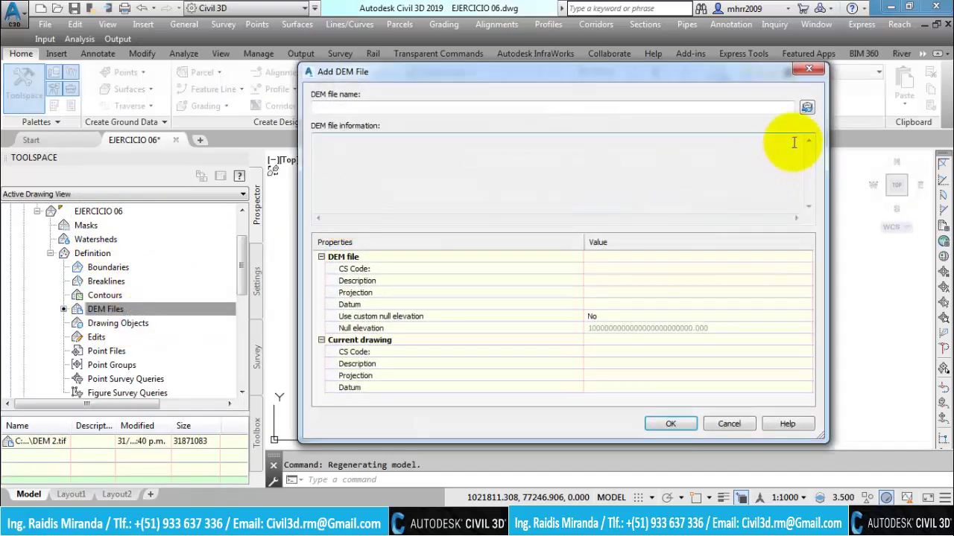
left_click(807, 109)
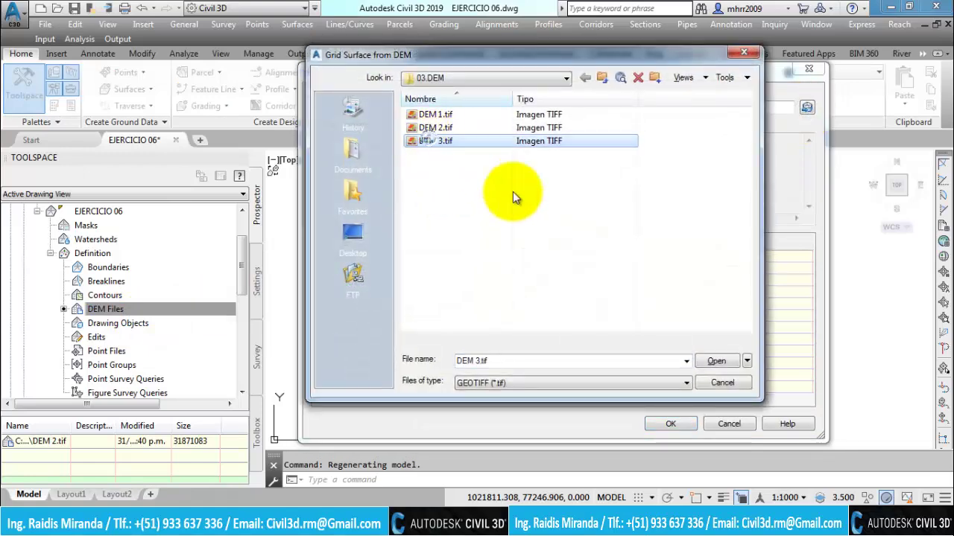
left_click(715, 363)
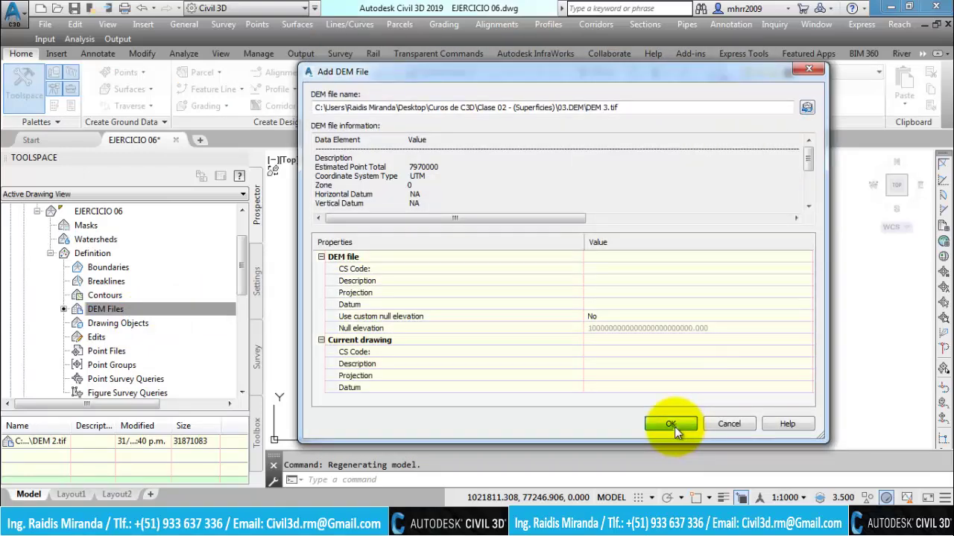
left_click(675, 426)
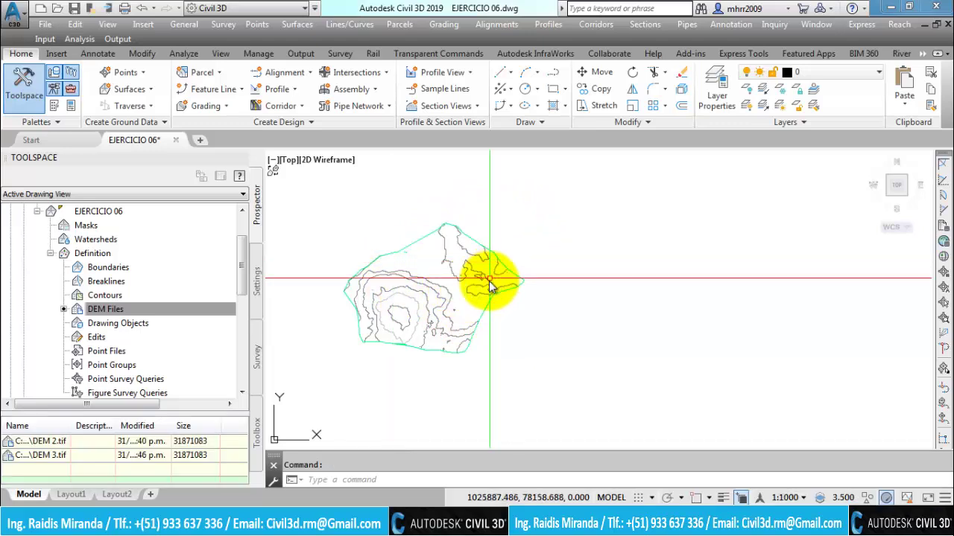
scroll(401, 270, "up", 2)
scroll(400, 270, "up", 1)
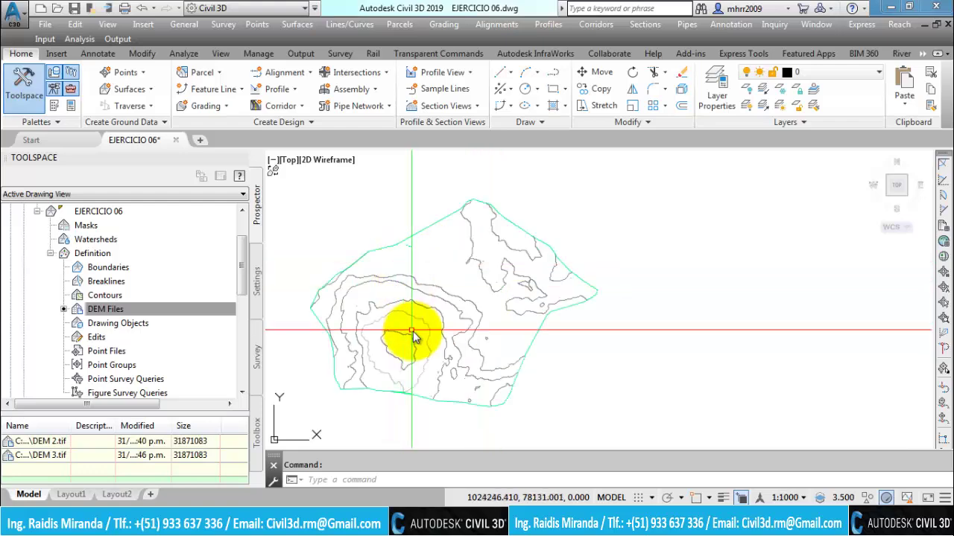
scroll(473, 246, "up", 1)
scroll(440, 296, "up", 1)
scroll(440, 295, "down", 2)
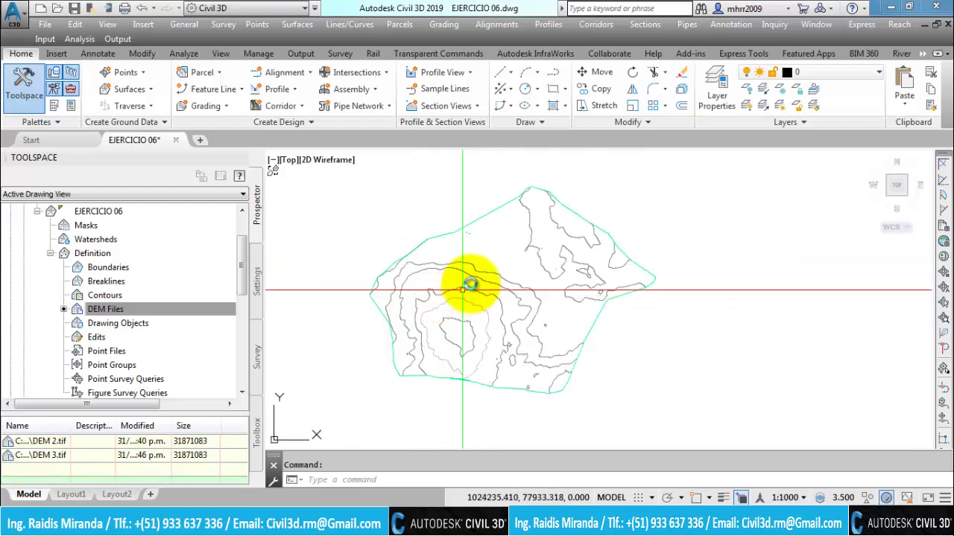
scroll(476, 268, "down", 1)
scroll(469, 238, "down", 1)
scroll(445, 238, "up", 1)
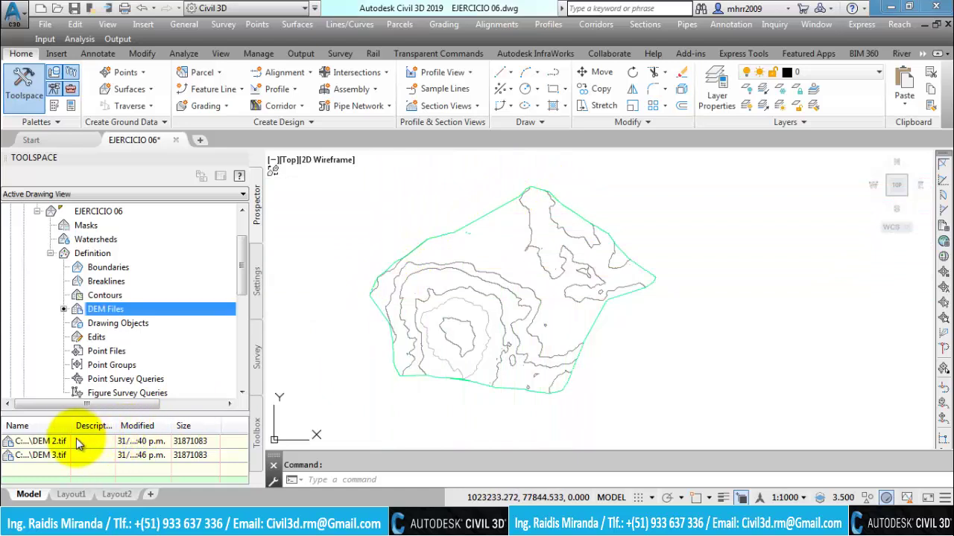
Widen the Name column and compare the DEM 2.tif and DEM 3.tif entries
left_click_drag(70, 431, 81, 431)
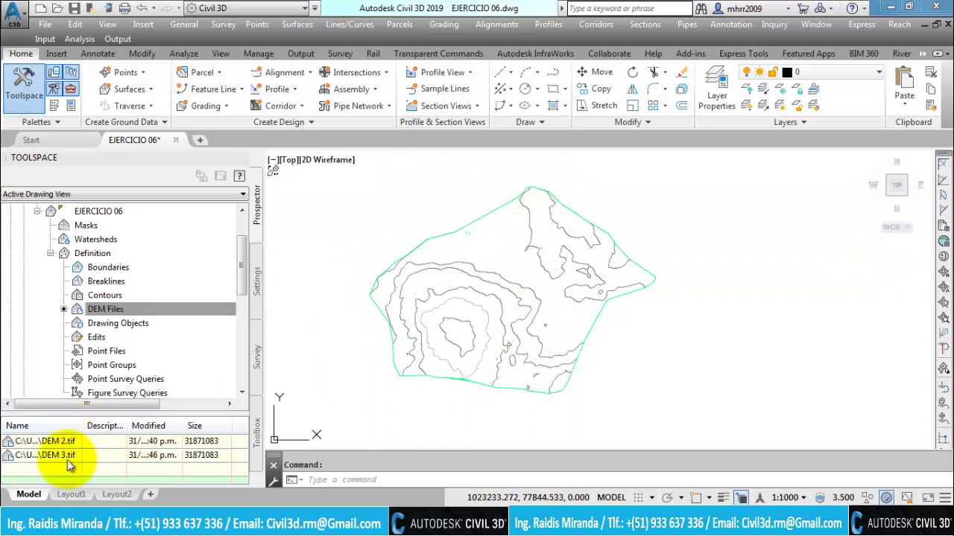
left_click(60, 456)
left_click(64, 442)
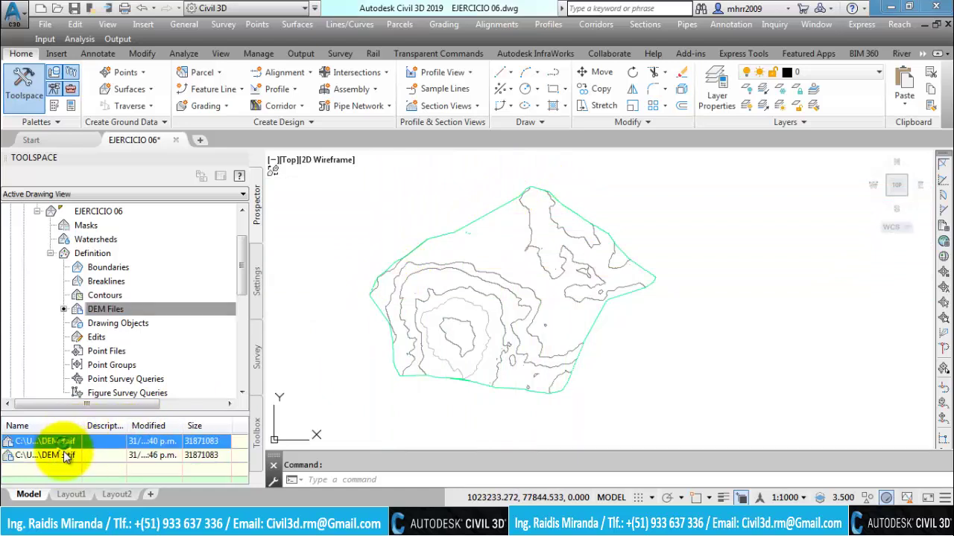
left_click(65, 451)
left_click(66, 442)
left_click(66, 455)
left_click(67, 443)
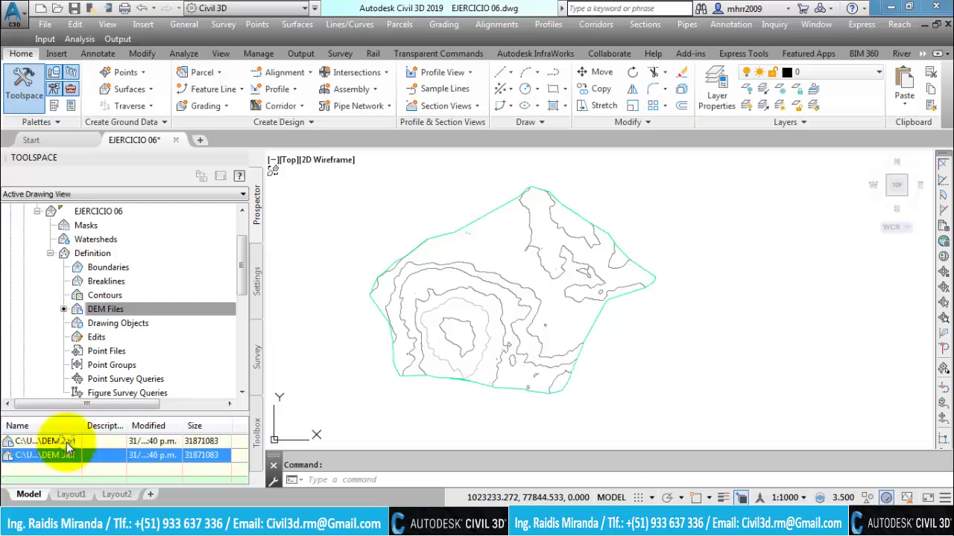
left_click(67, 453)
left_click(67, 443)
left_click(66, 455)
left_click(66, 442)
left_click(66, 454)
left_click(66, 442)
mouse_move(242, 272)
left_mouse_down()
mouse_move(246, 252)
mouse_move(244, 282)
left_mouse_up()
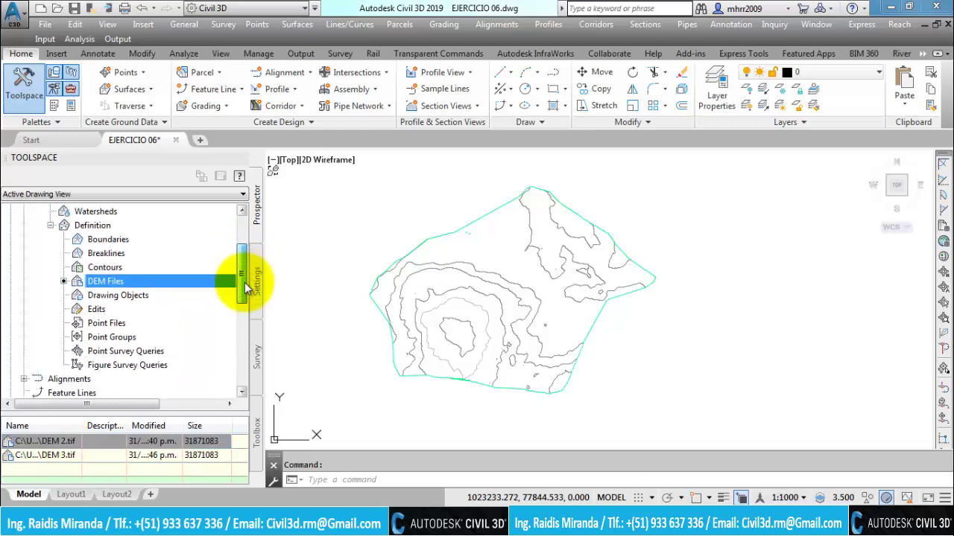
left_click(65, 455)
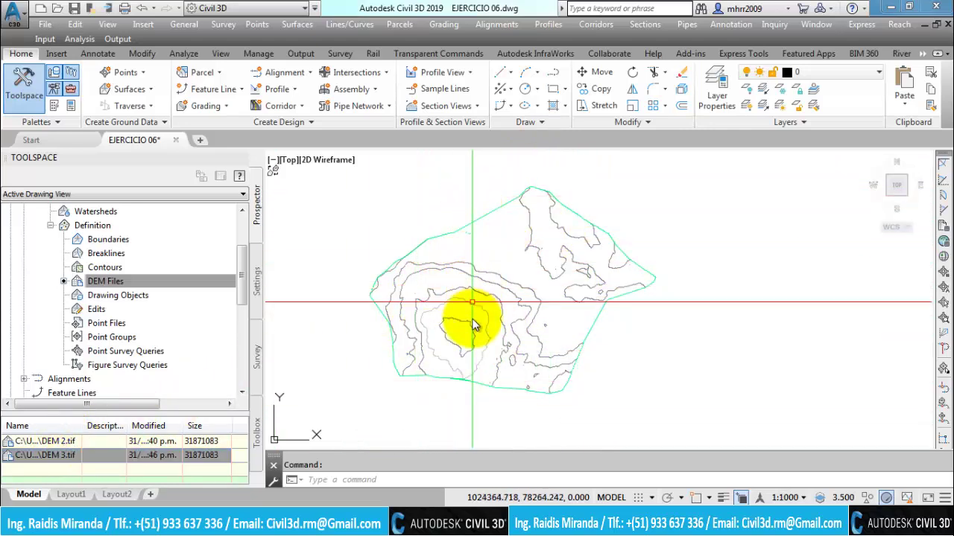
left_click(149, 454)
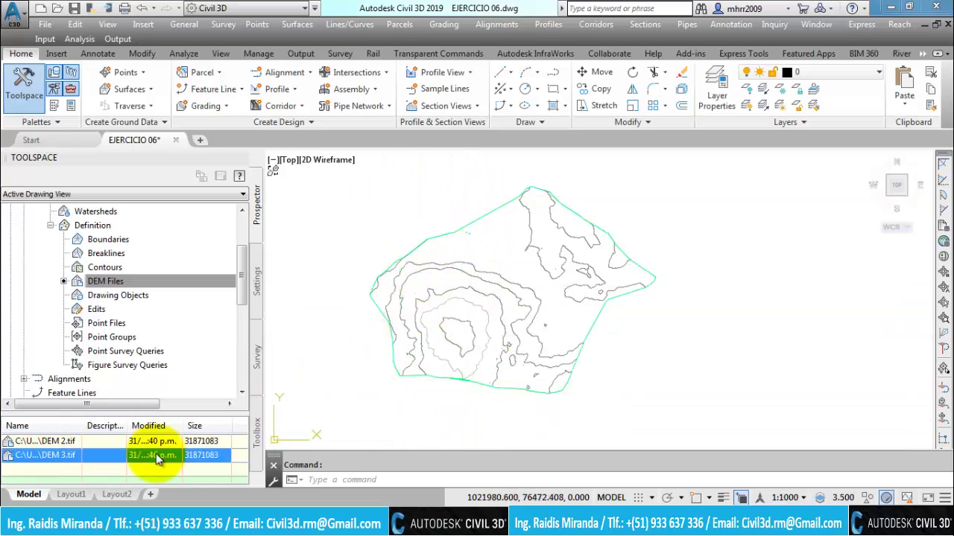
left_click(64, 442)
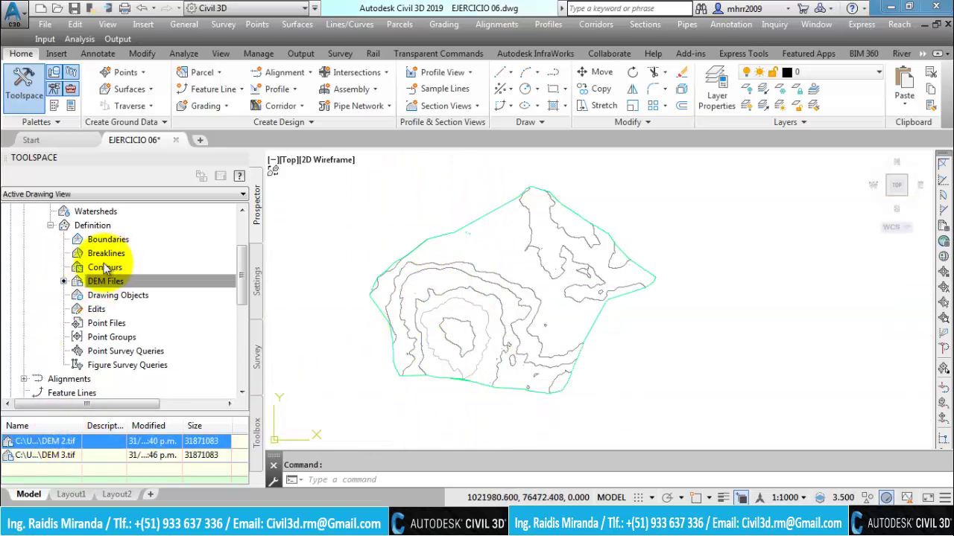
Delete DEM 2.tif from the DEM Files definition, leaving only DEM 3.tif
right_click(67, 445)
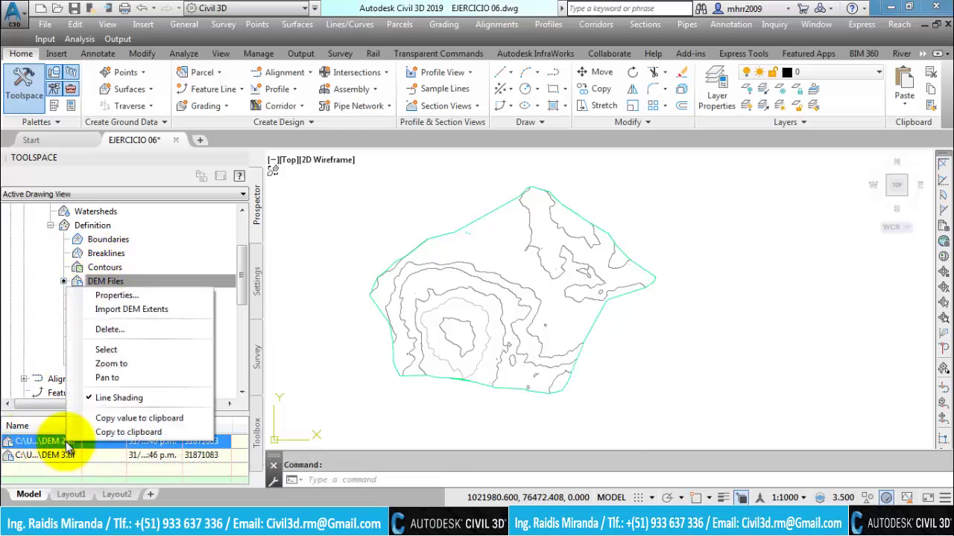
left_click(112, 330)
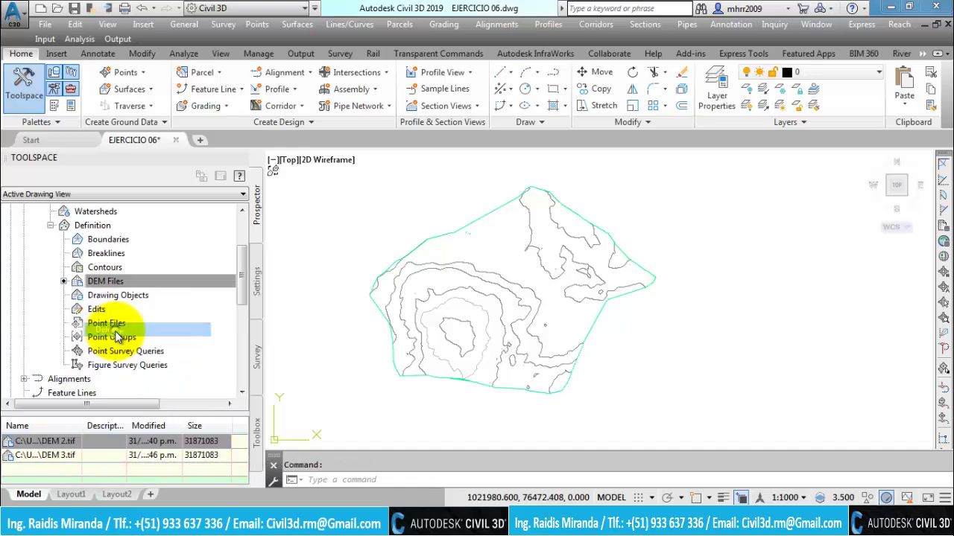
left_click(534, 295)
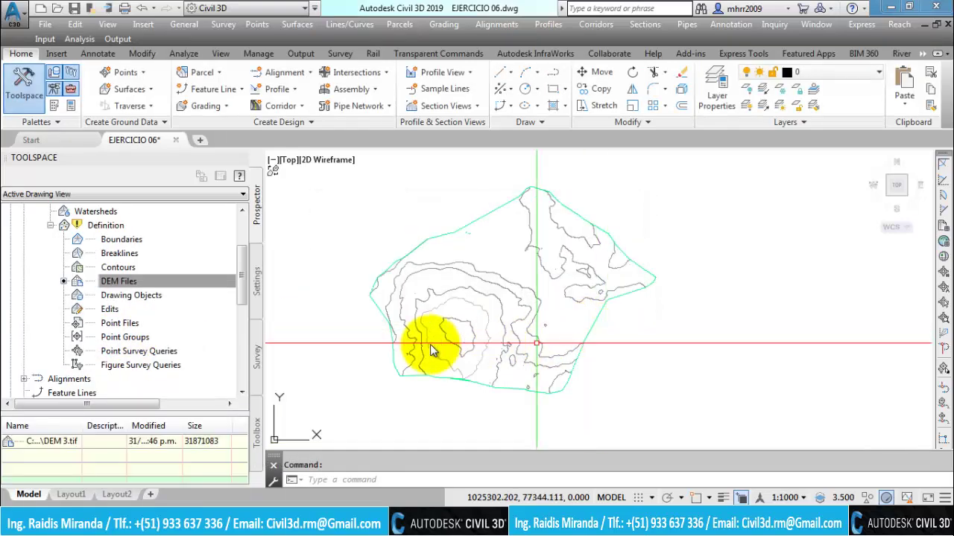
left_click_drag(242, 282, 240, 260)
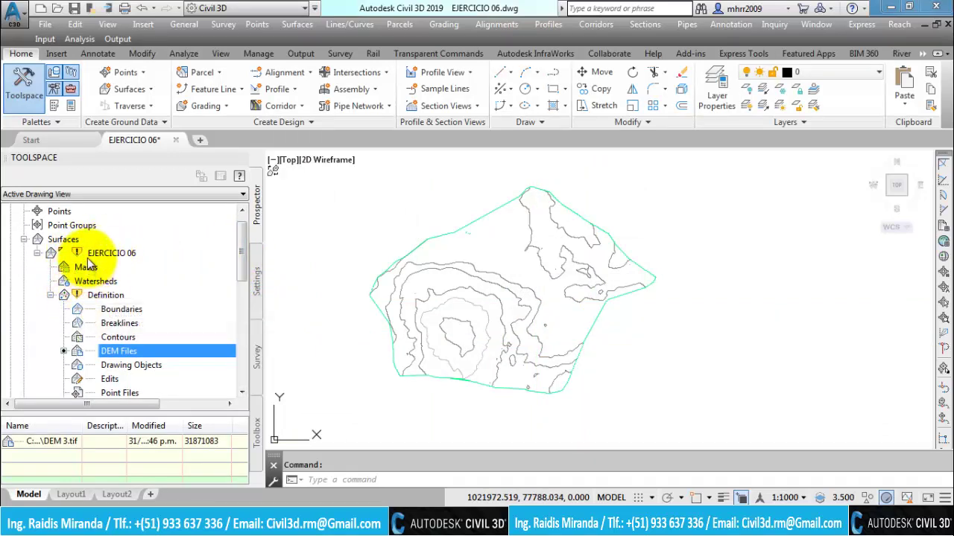
left_click(100, 253)
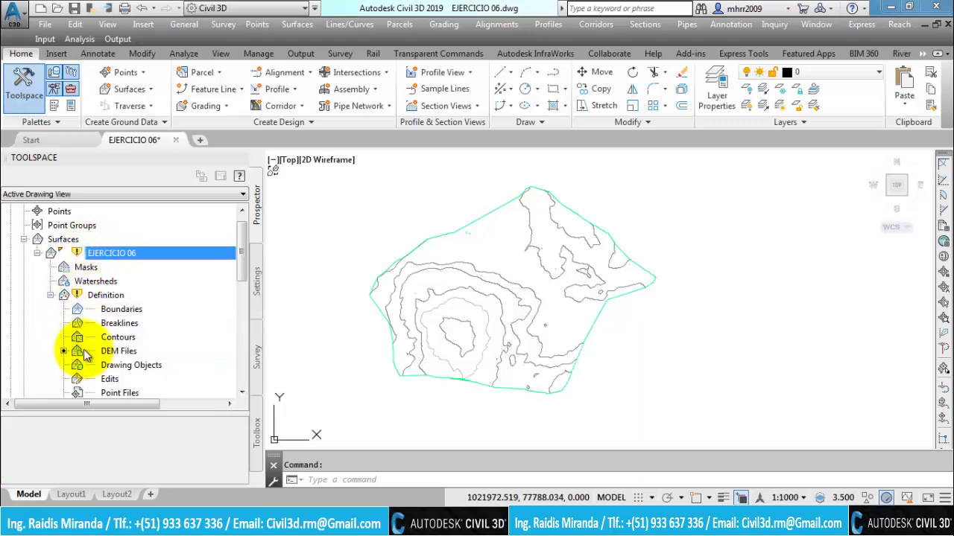
Rebuild the out-of-date EJERCICIO 06 surface from its remaining DEM 3.tif data
right_click(99, 257)
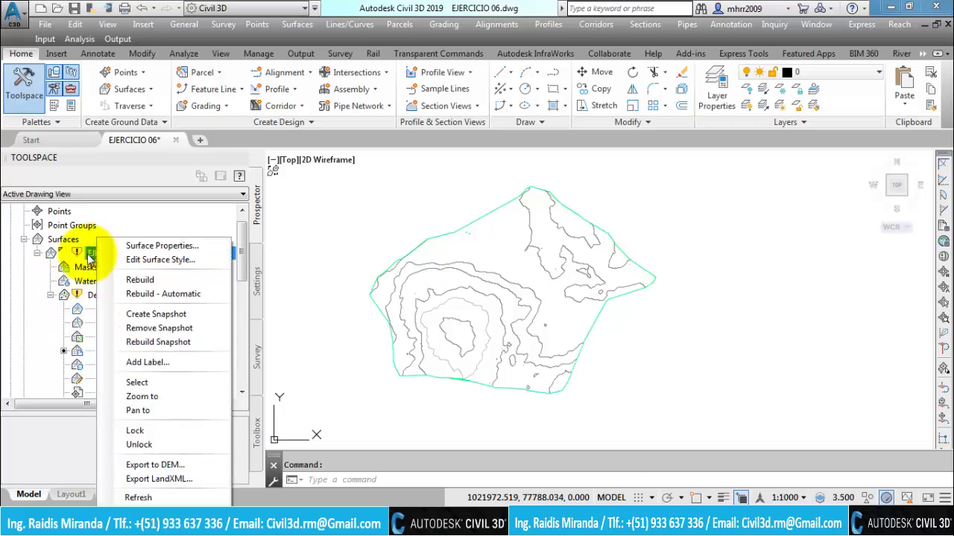
left_click(146, 281)
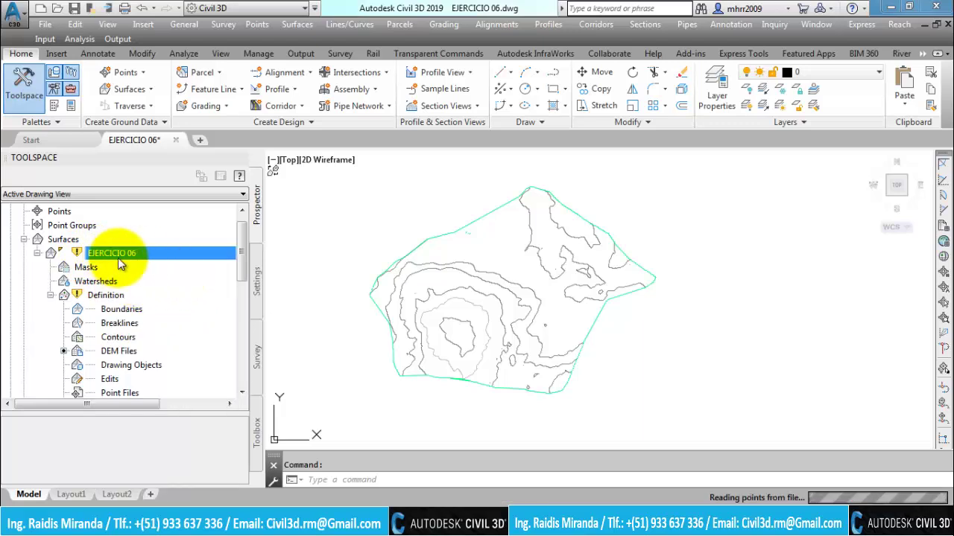
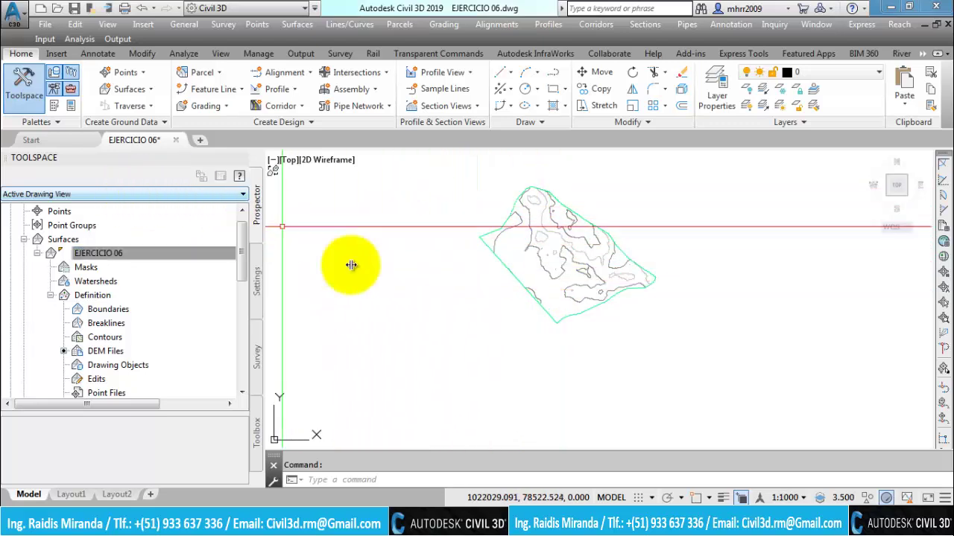
List the DEM files defining the EJERCICIO 06 surface, showing DEM 3.tif
middle_click_drag(512, 353, 519, 387)
scroll(557, 344, "up", 2)
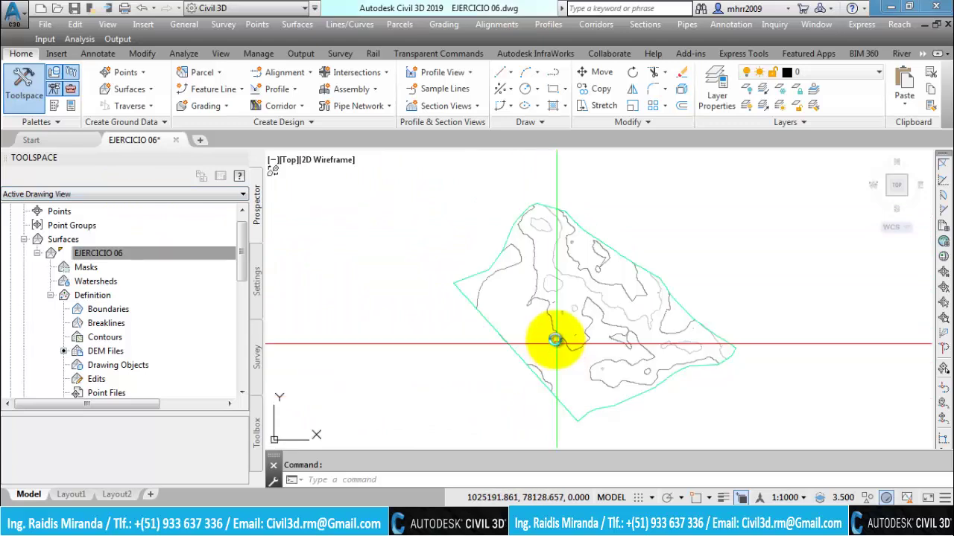
scroll(556, 340, "down", 2)
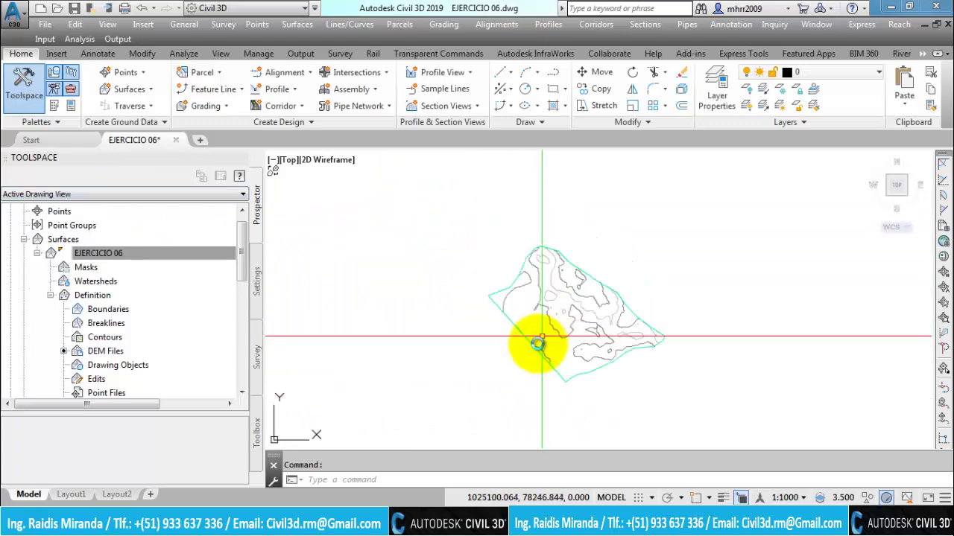
left_click(103, 352)
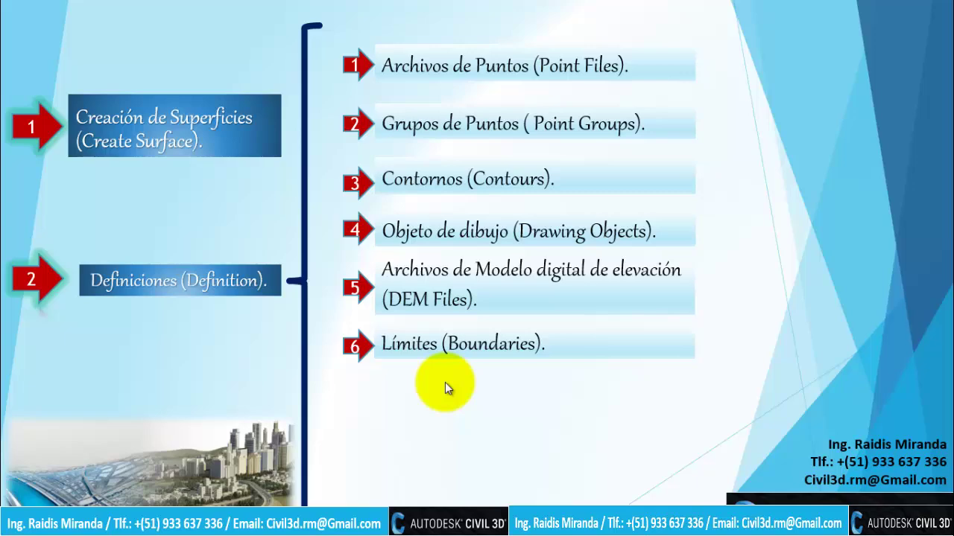
Switch from the PowerPoint slide back to the Civil 3D drawing
key("alt+Tab")
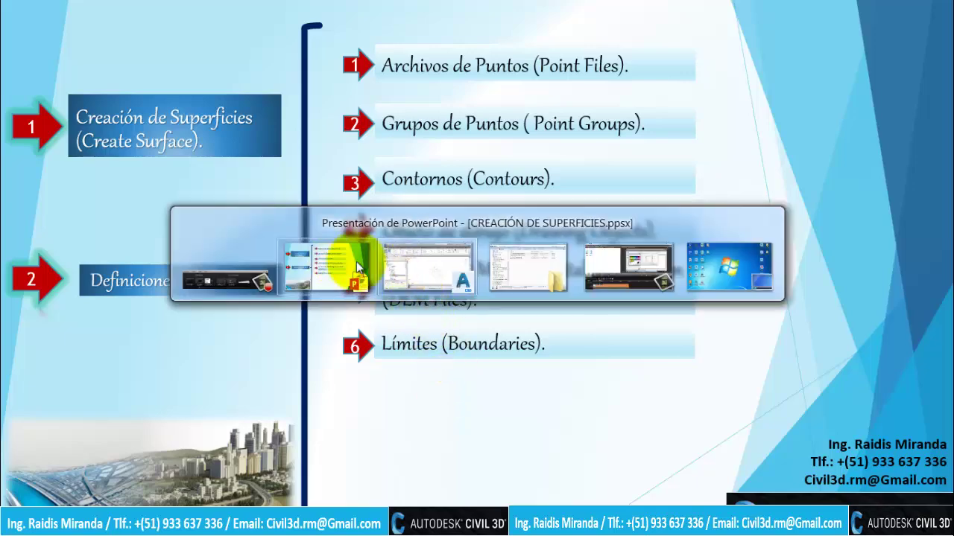
left_click(411, 263)
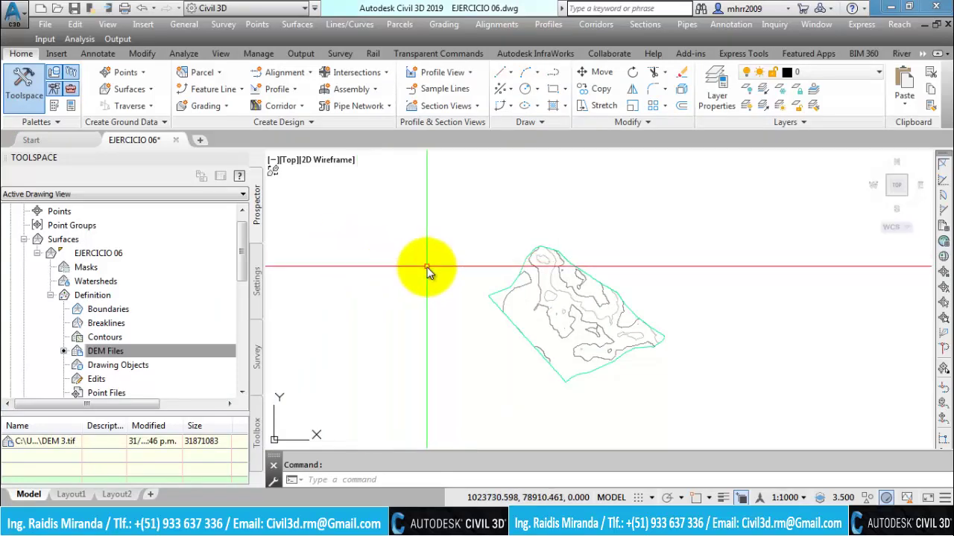
Close EJERCICIO 06 and open EJERCICIO 01 from the Start page's recent documents
left_click(176, 141)
key("Escape")
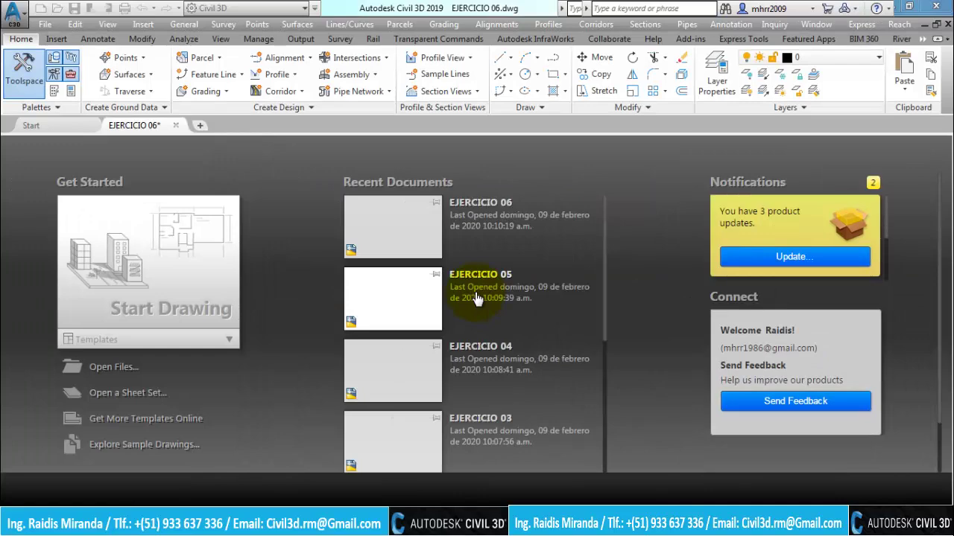
scroll(451, 322, "down", 1)
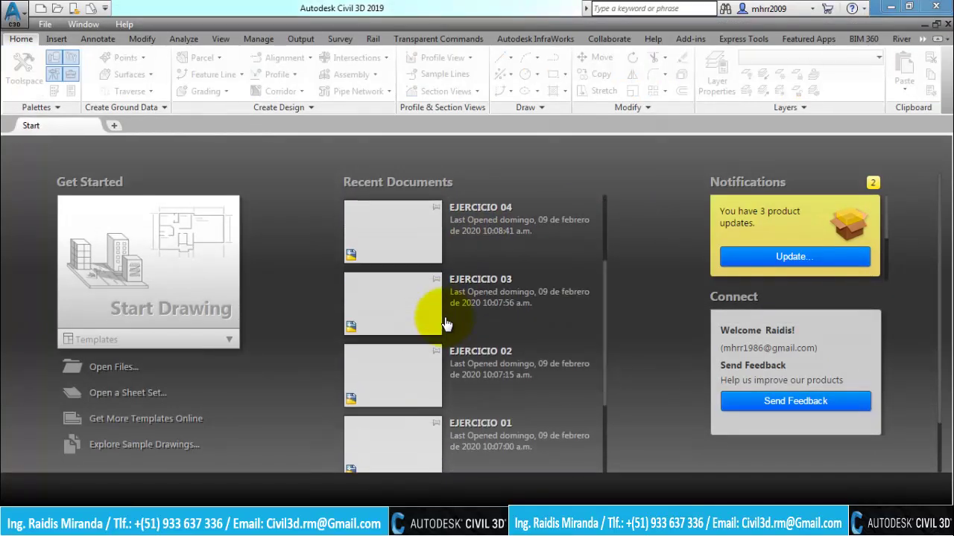
scroll(450, 323, "down", 1)
scroll(448, 324, "down", 1)
scroll(446, 326, "down", 1)
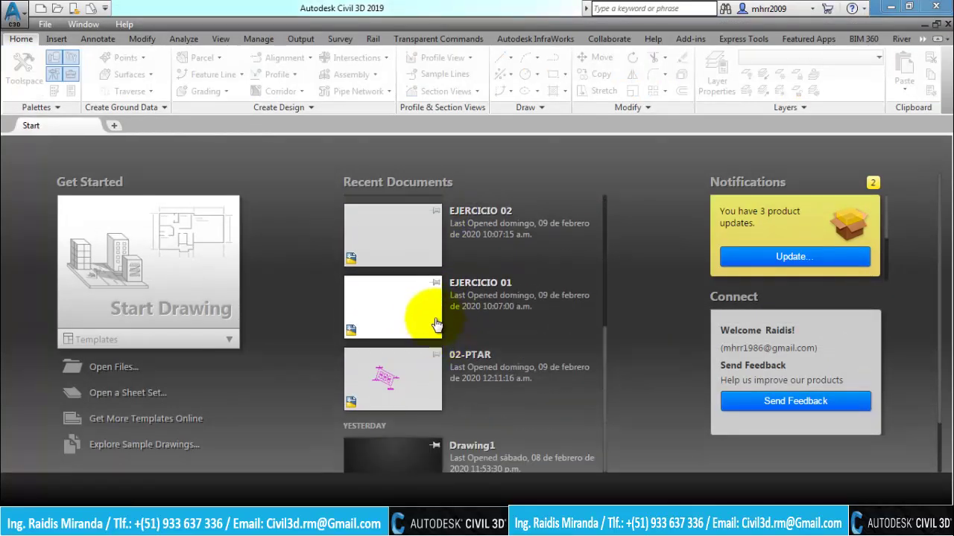
left_click(431, 309)
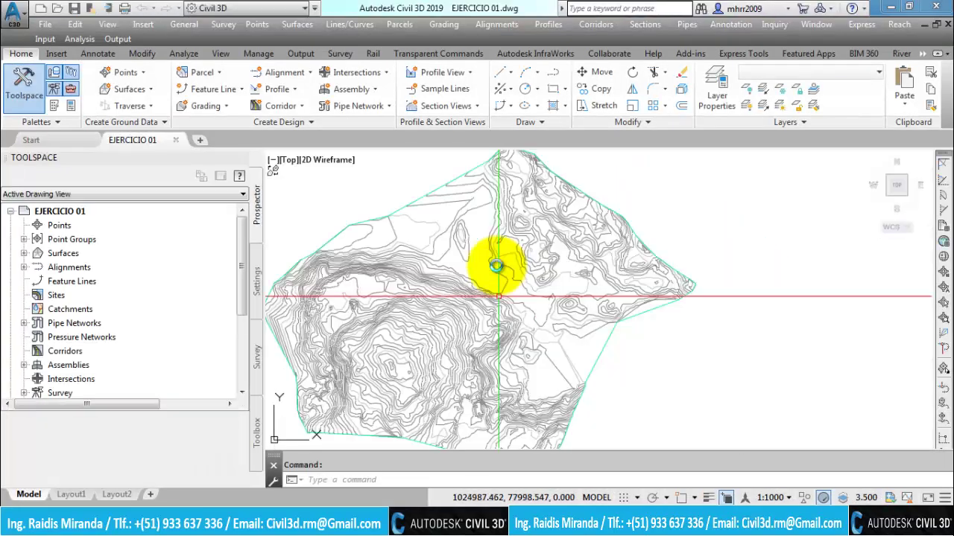
Expand Surfaces > EJERCICIO 01 > Definition in the Prospector tree
middle_click_drag(594, 273, 504, 259)
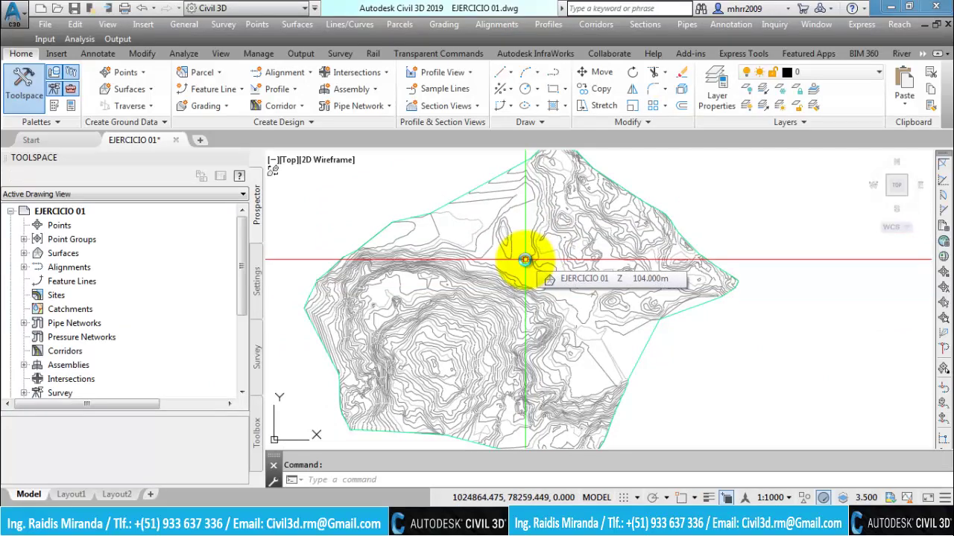
scroll(477, 262, "down", 2)
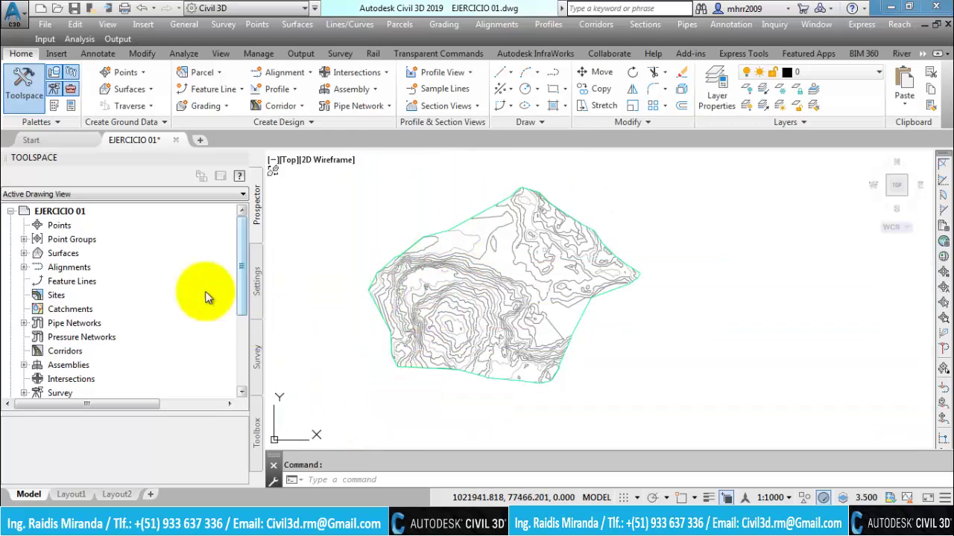
left_click(25, 254)
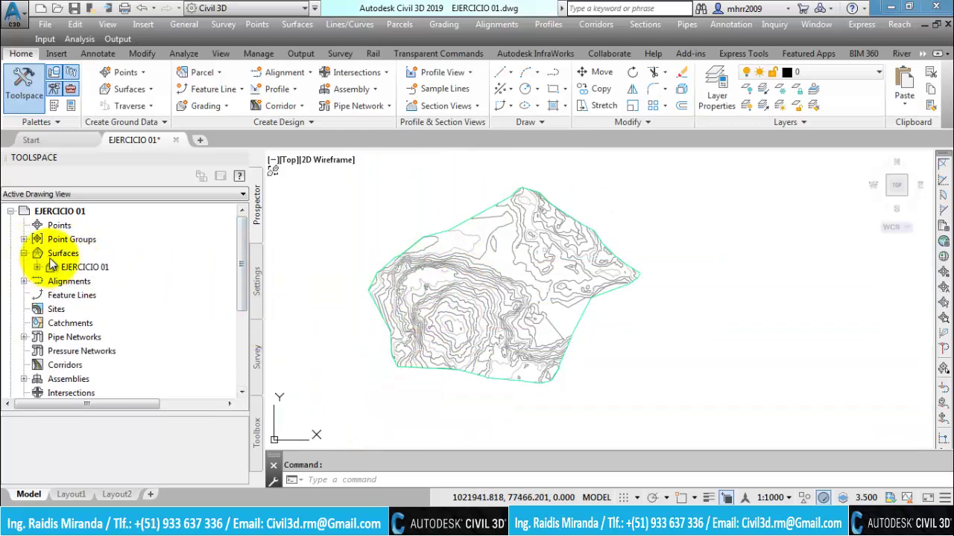
left_click(38, 267)
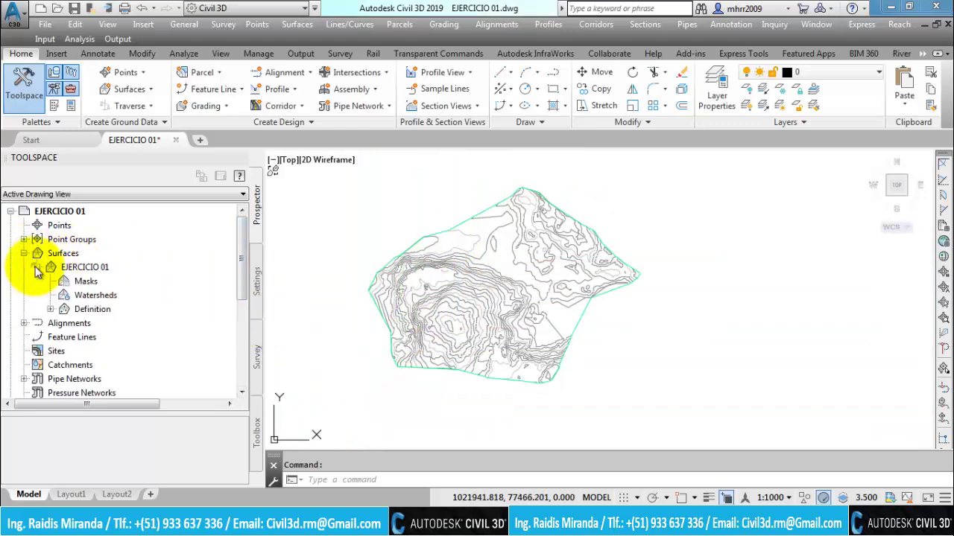
left_click(50, 309)
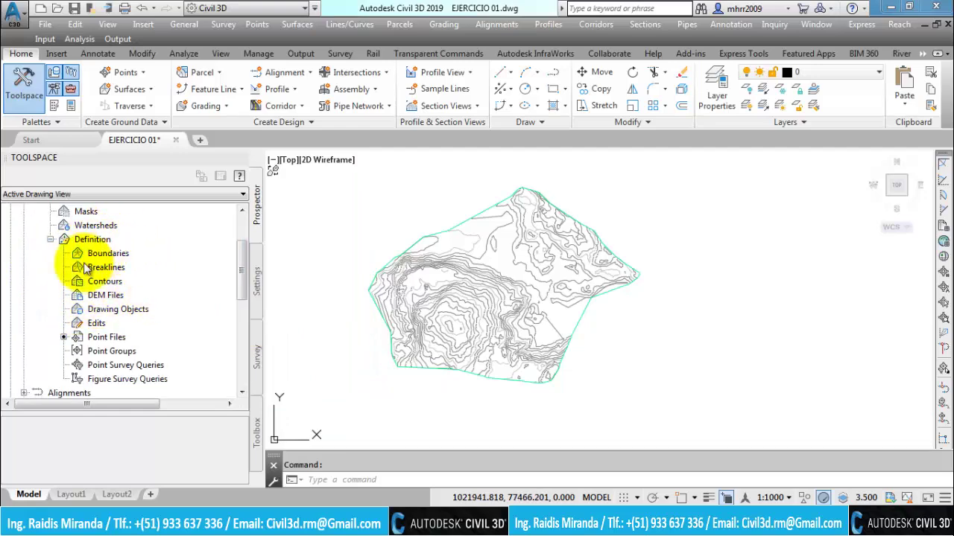
Glance at the presentation slide, then zoom and pan around the surface's outer boundary
left_click(451, 519)
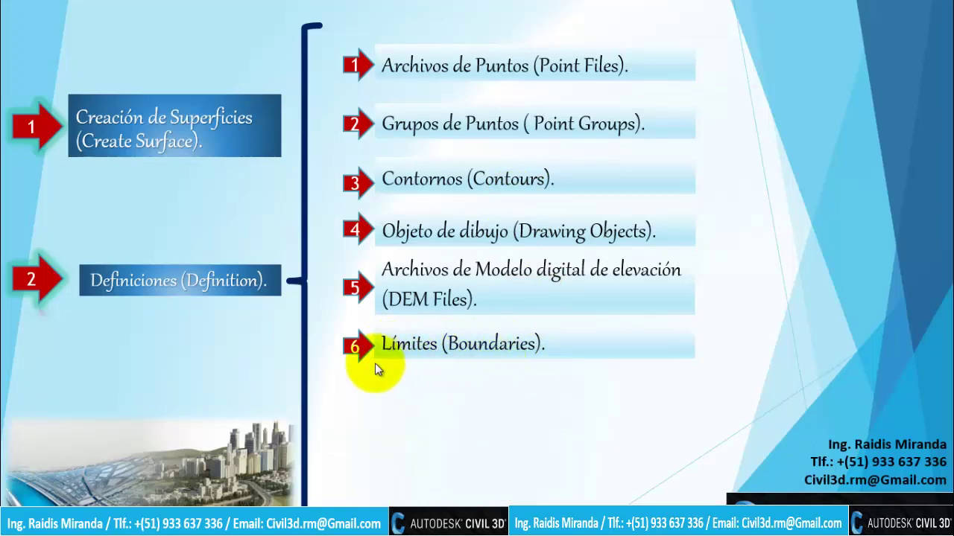
key("alt+Tab")
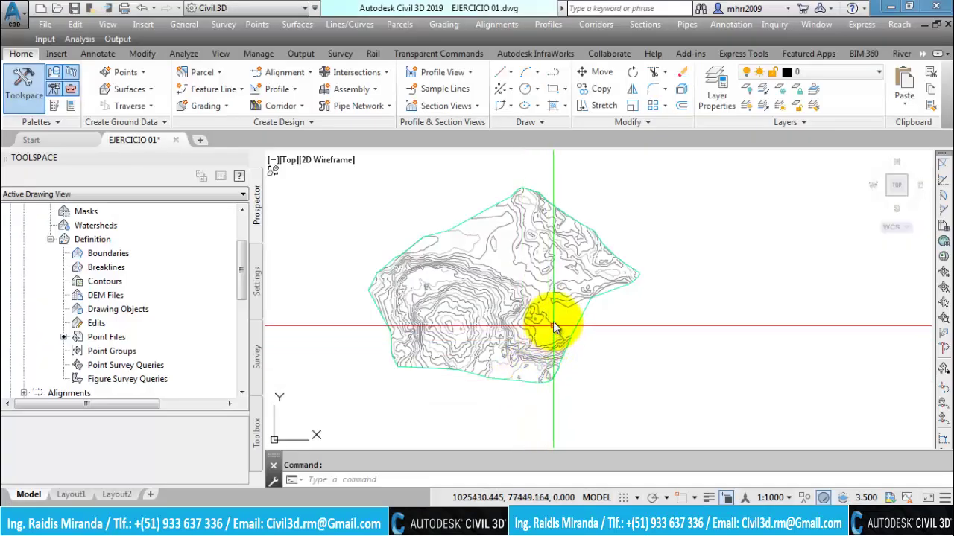
scroll(552, 326, "up", 2)
middle_click_drag(441, 214, 462, 254)
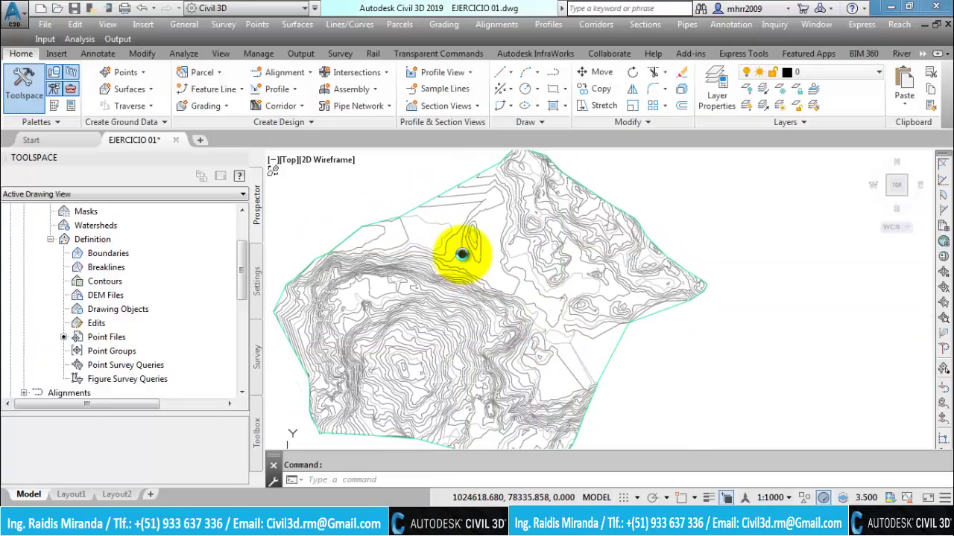
scroll(638, 400, "up", 3)
scroll(589, 383, "down", 3)
middle_click_drag(500, 308, 482, 344)
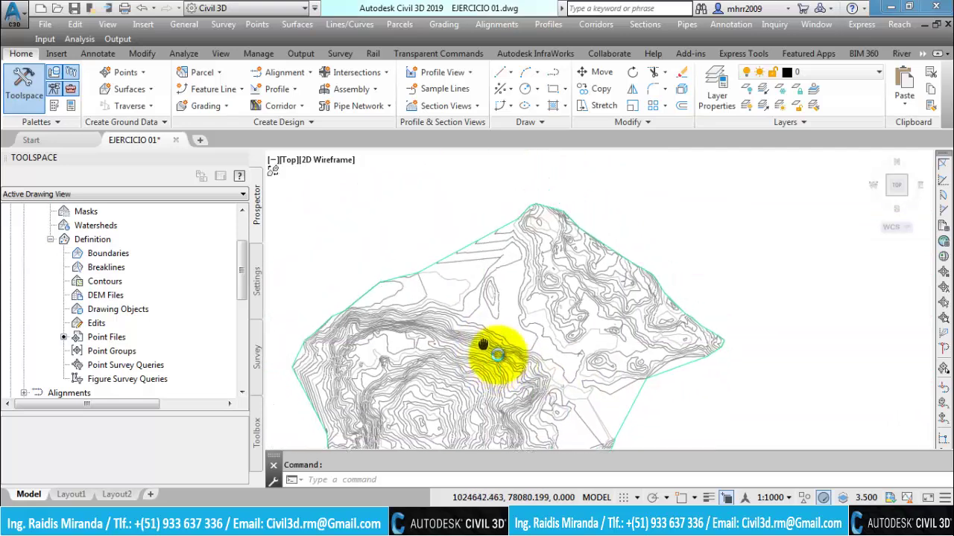
scroll(425, 320, "up", 3)
scroll(365, 323, "down", 3)
scroll(424, 298, "up", 2)
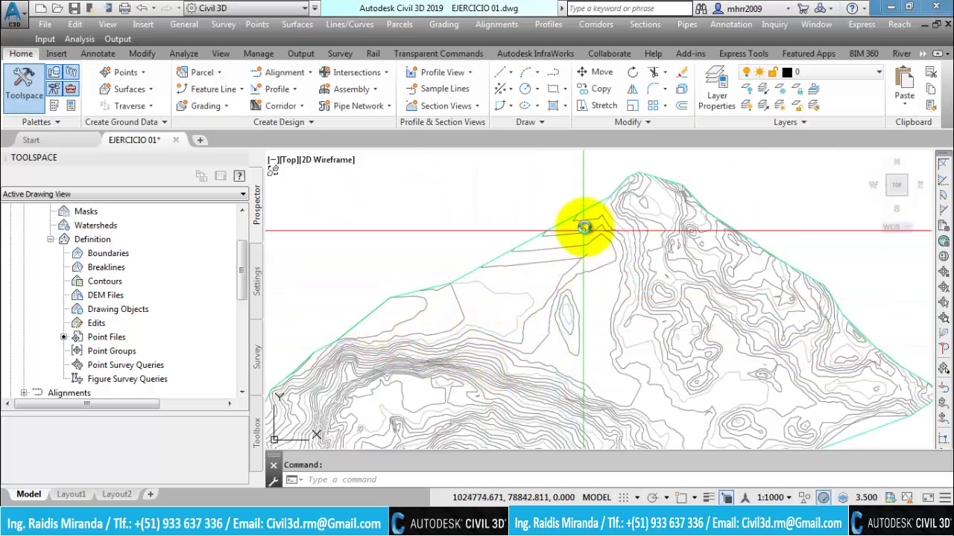
scroll(591, 196, "up", 1)
scroll(597, 224, "down", 1)
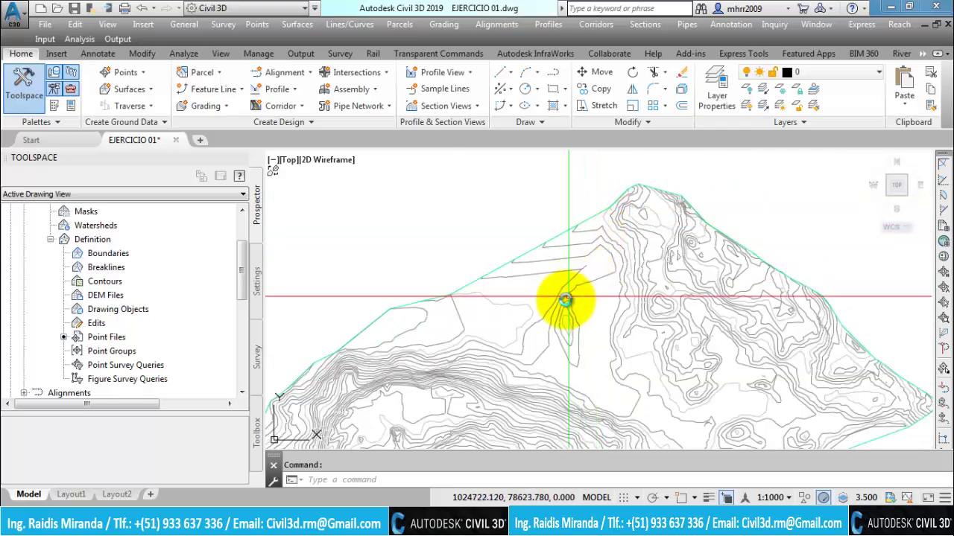
scroll(493, 252, "down", 3)
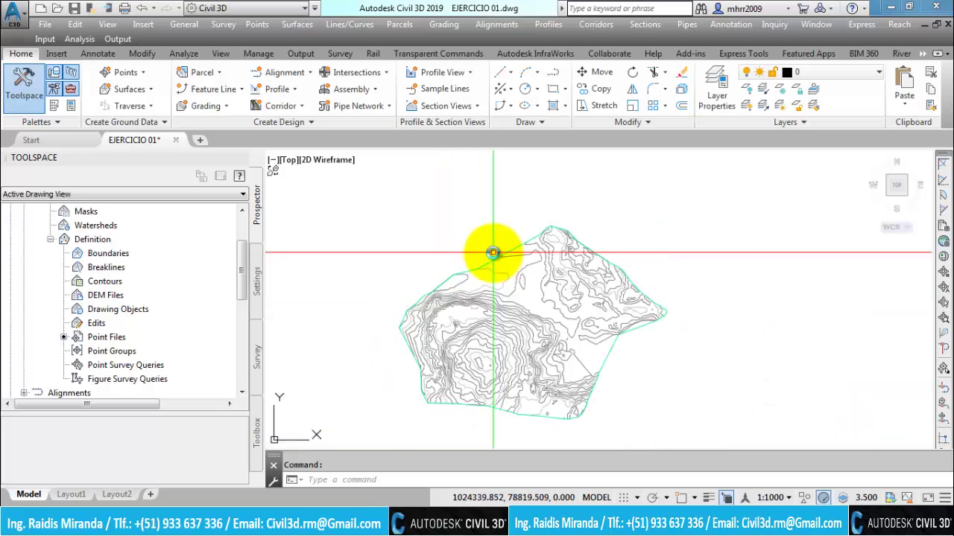
scroll(492, 253, "up", 1)
scroll(492, 252, "up", 1)
scroll(491, 250, "down", 1)
scroll(490, 250, "down", 1)
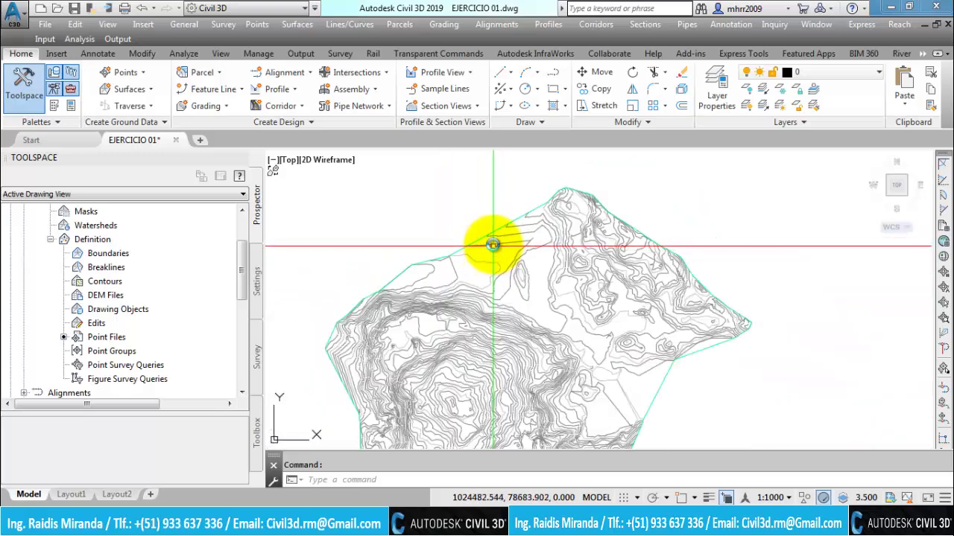
Switch on Triangles in the surface's Contours 2m and 10m (Background) style
left_click(492, 246)
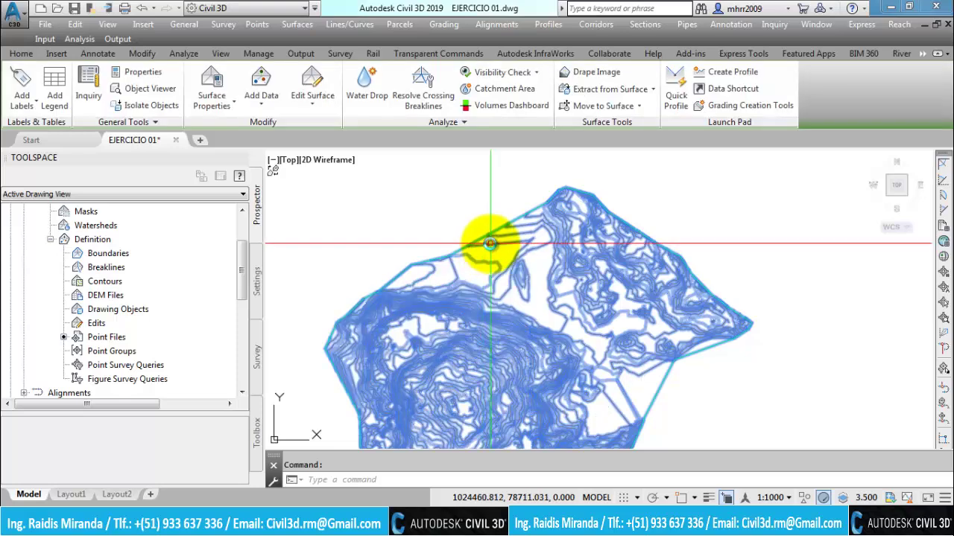
right_click(490, 244)
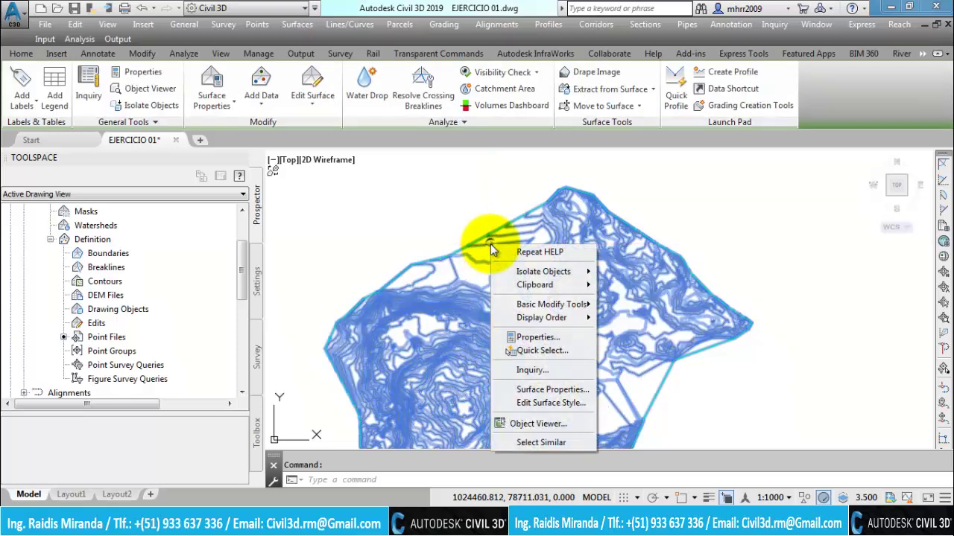
left_click(542, 406)
left_click(212, 203)
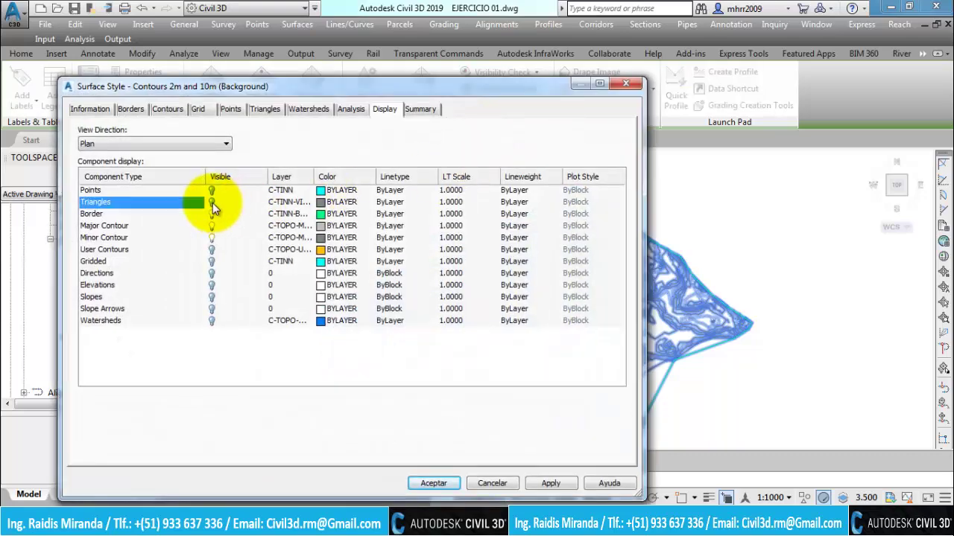
left_click(433, 483)
Zoom and pan around the TIN edges to inspect the long, thin boundary triangles
scroll(615, 373, "down", 3)
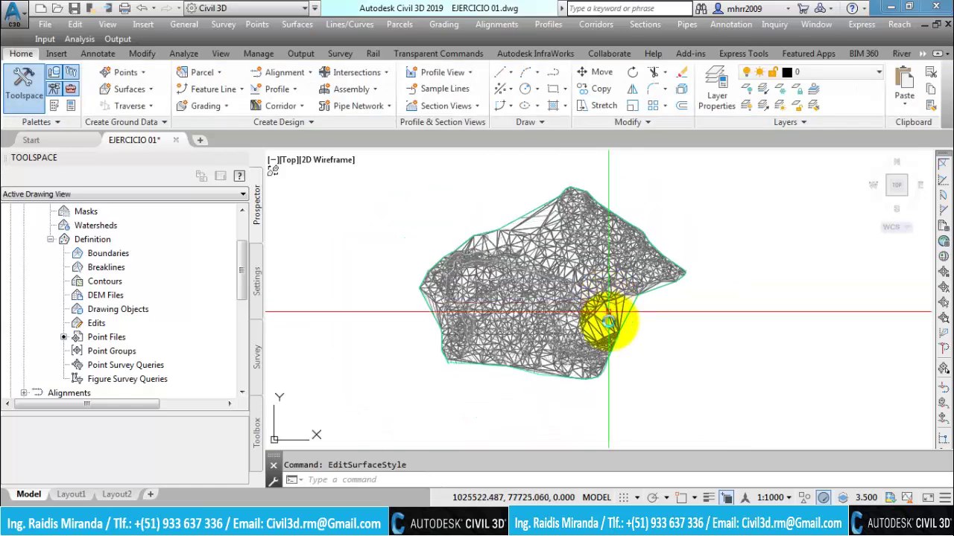
scroll(605, 322, "up", 1)
scroll(614, 328, "up", 1)
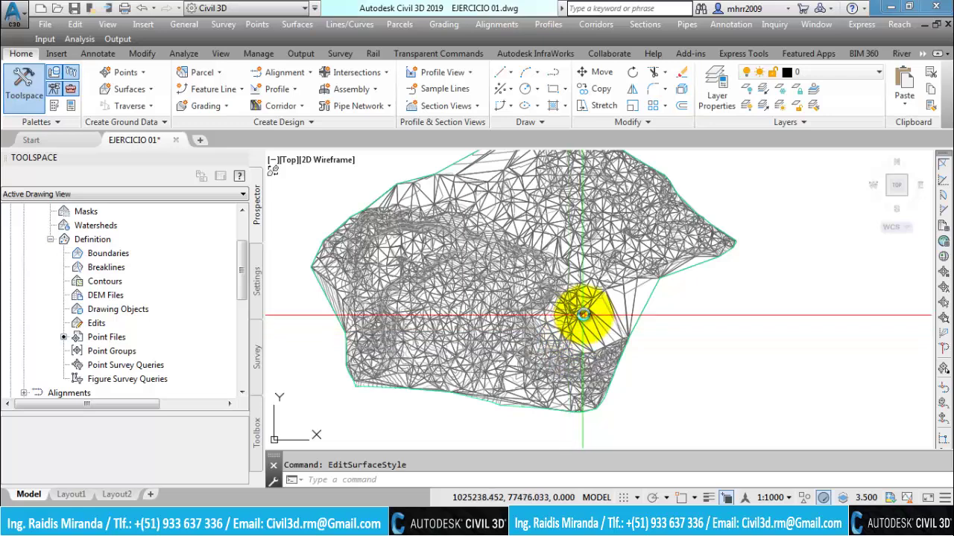
middle_click_drag(579, 233, 558, 288)
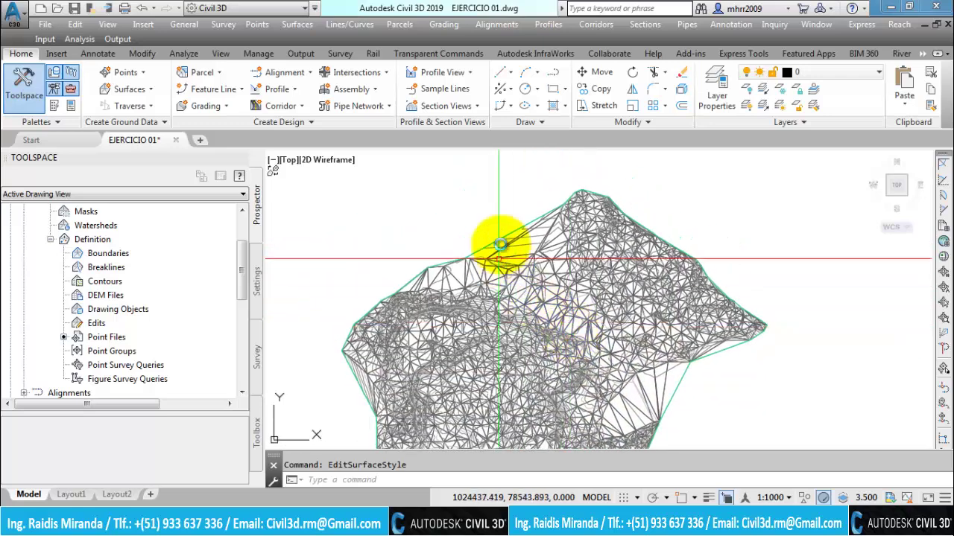
scroll(500, 245, "up", 3)
scroll(504, 328, "down", 1)
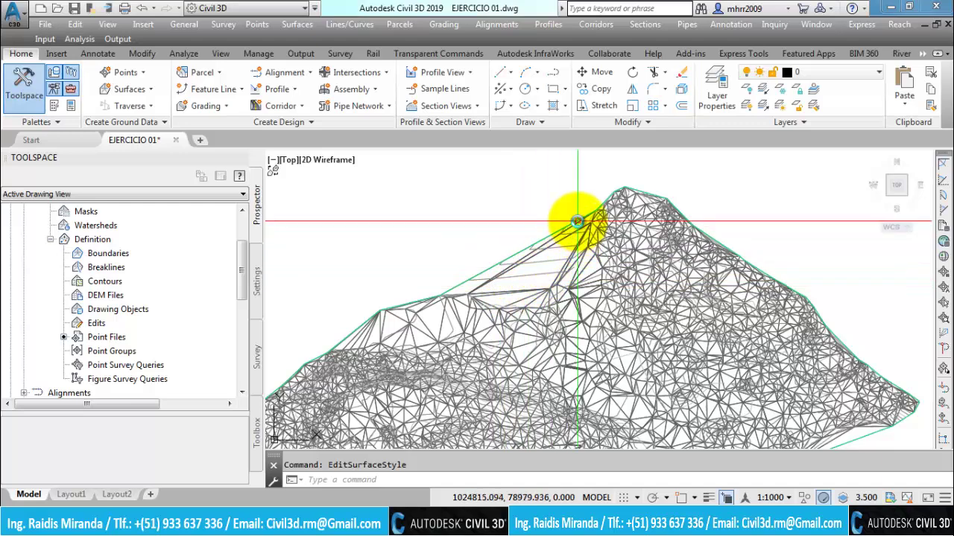
scroll(578, 221, "up", 3)
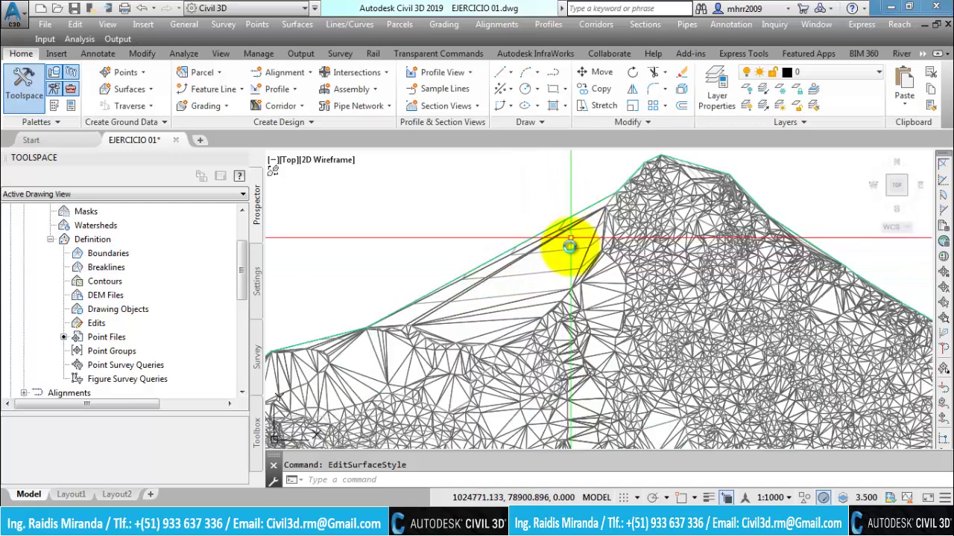
scroll(447, 291, "down", 2)
scroll(377, 319, "up", 1)
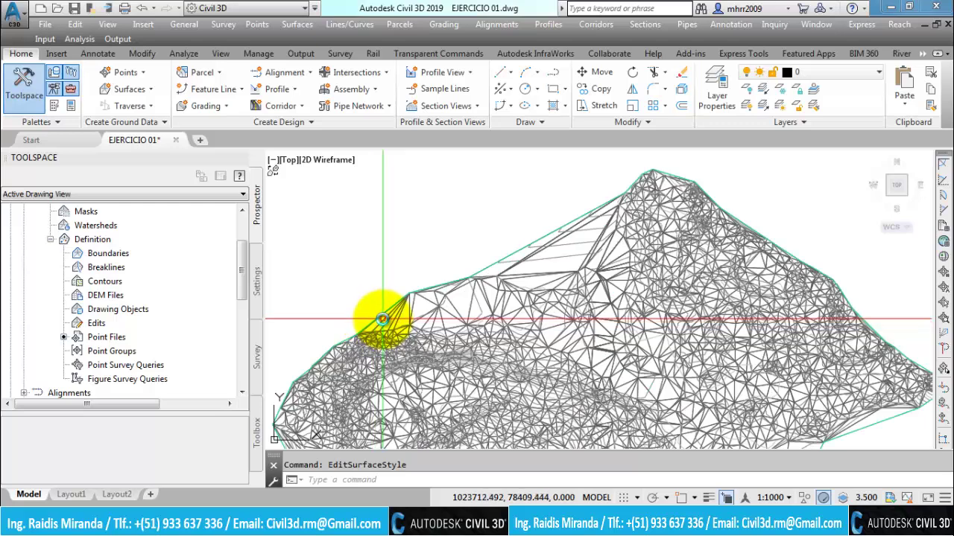
scroll(402, 324, "down", 3)
scroll(518, 380, "up", 5)
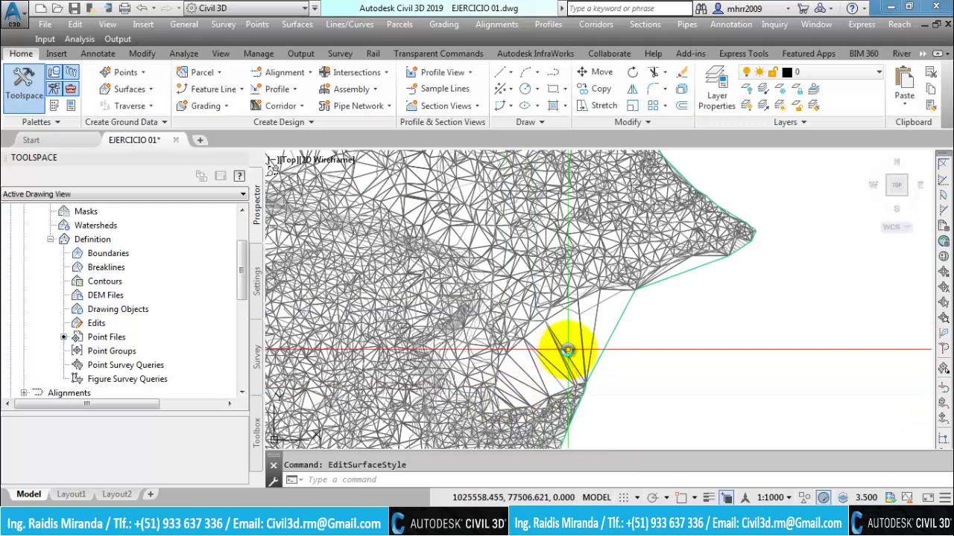
scroll(568, 349, "down", 2)
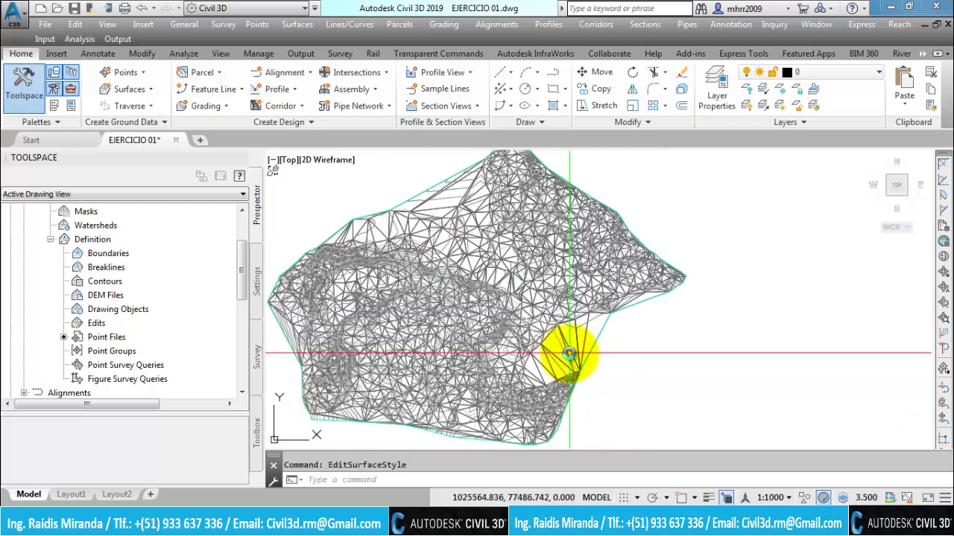
scroll(563, 362, "up", 2)
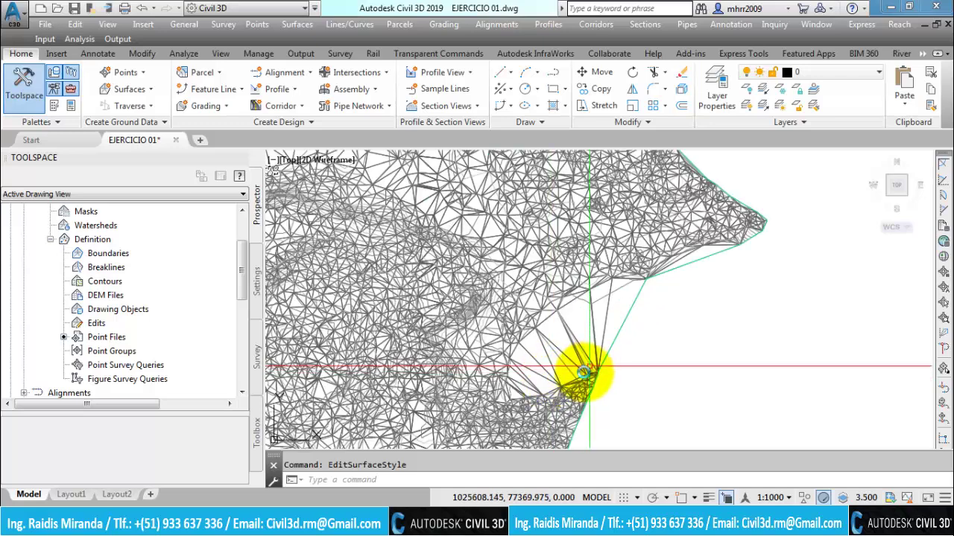
scroll(568, 368, "down", 2)
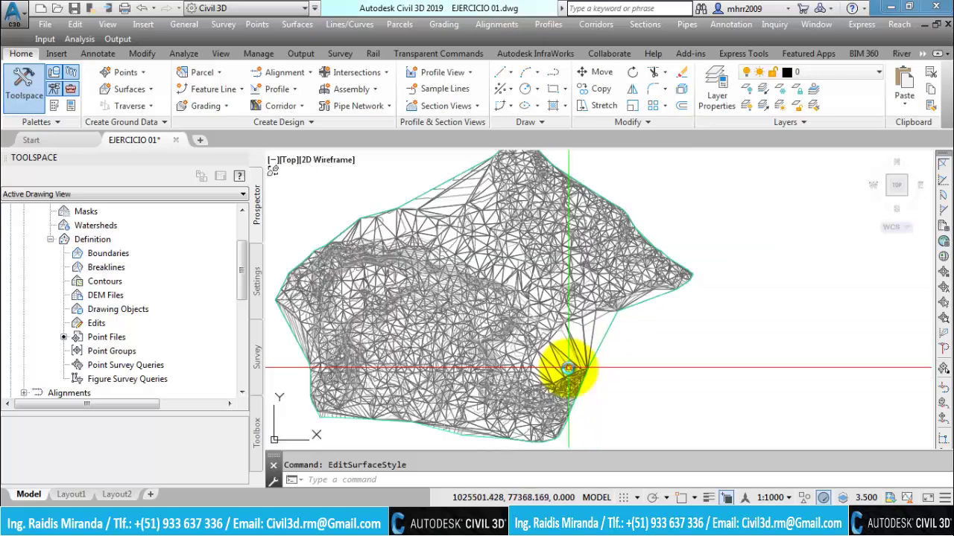
middle_click_drag(531, 363, 567, 370)
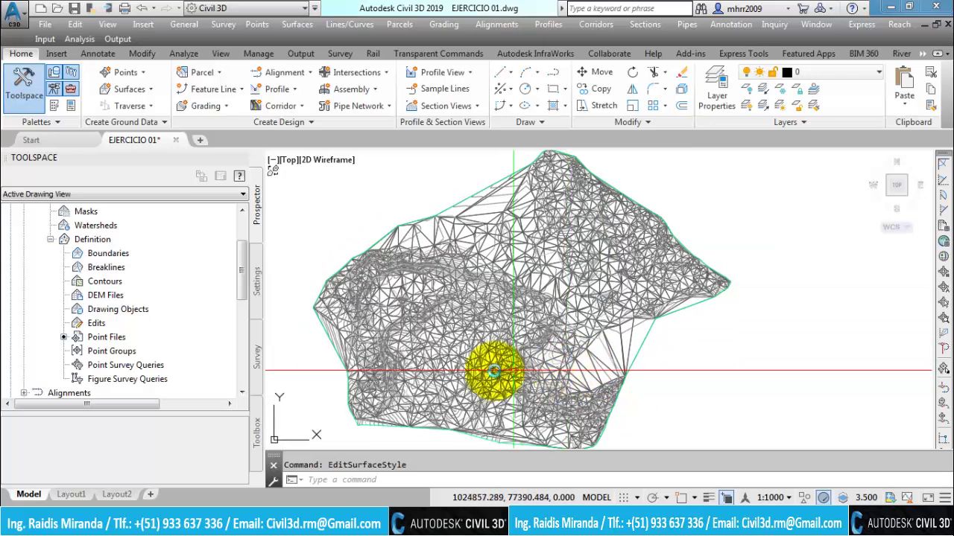
Open 03 - ACAD-Limites (Boundaries).dwg from the Clase 02 > 02.ACAD folder
left_click(114, 254)
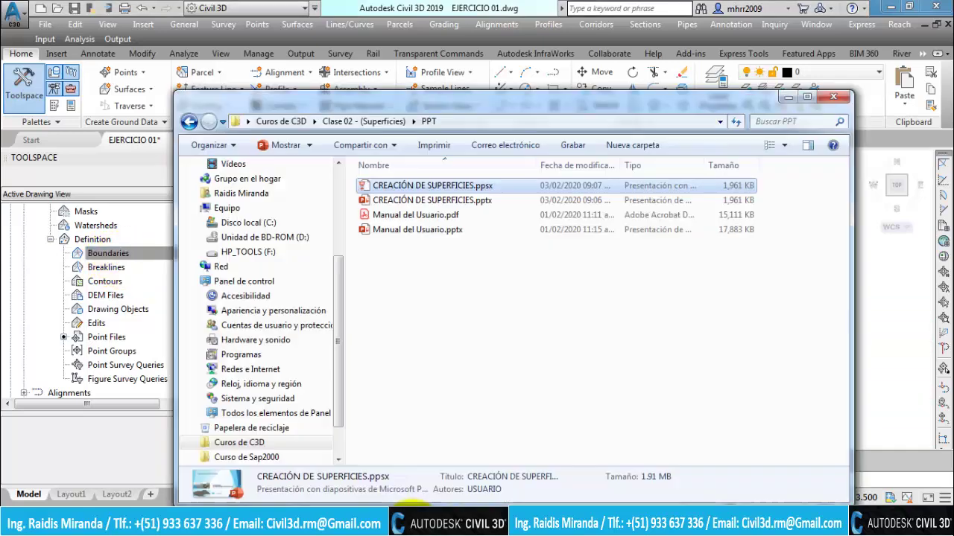
left_click(417, 521)
left_click(191, 123)
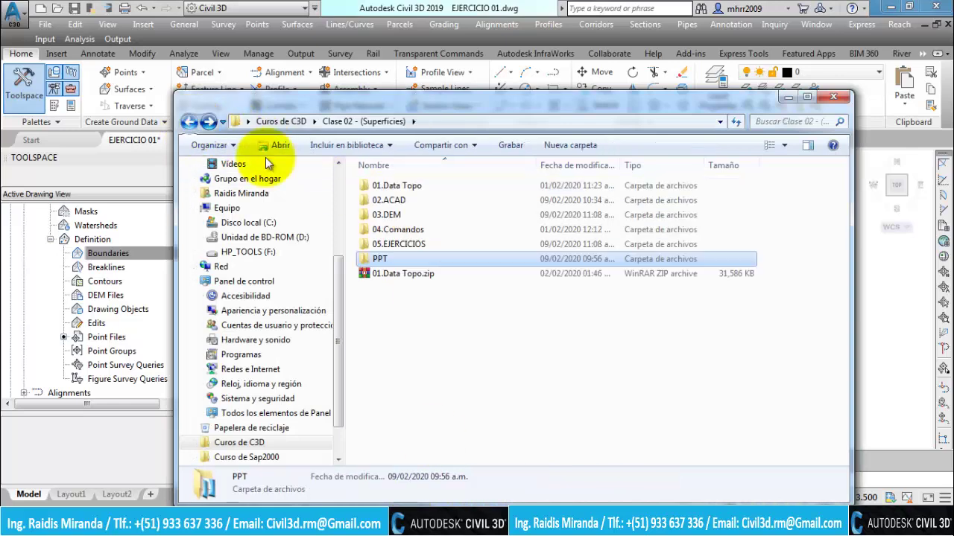
double_click(393, 201)
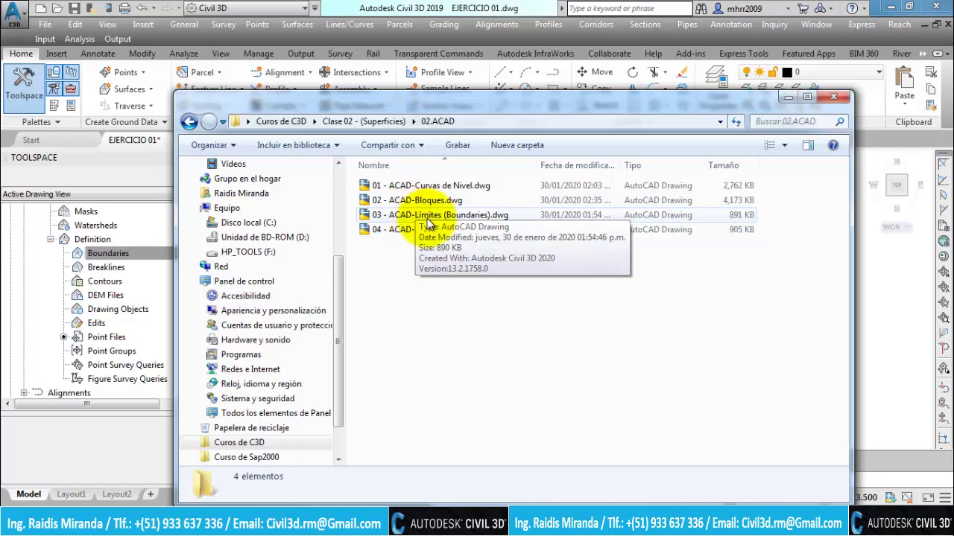
double_click(429, 216)
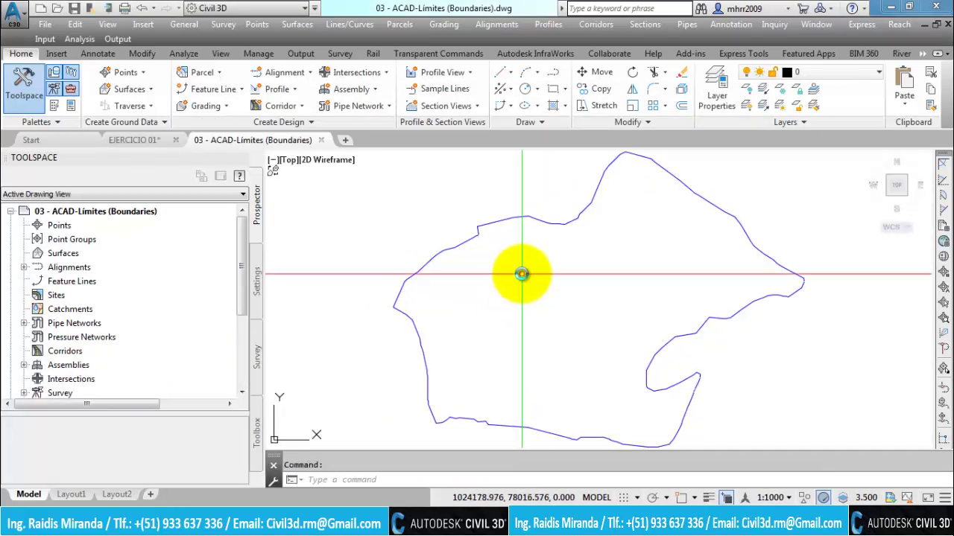
Copy the boundary polyline and return to the EJERCICIO 01 drawing
left_click(478, 237)
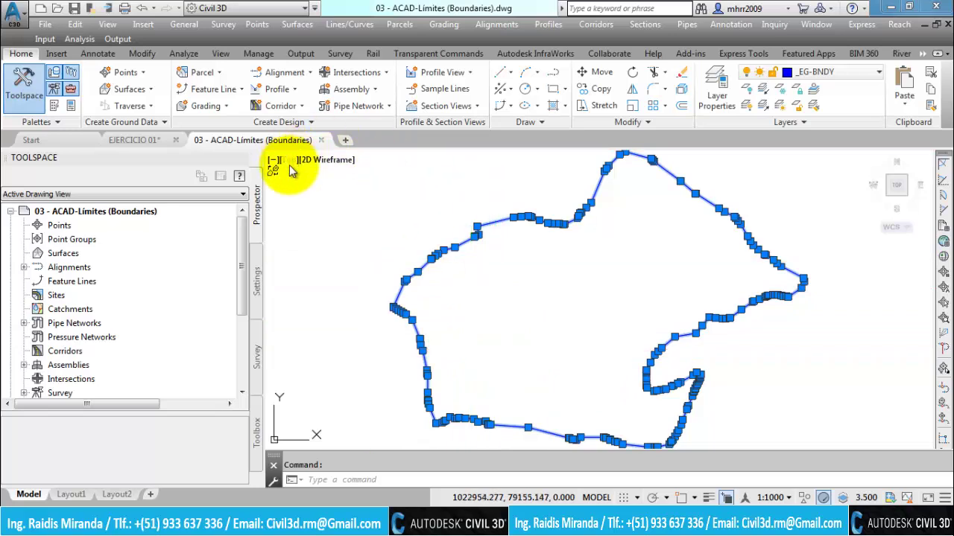
key("ctrl+c")
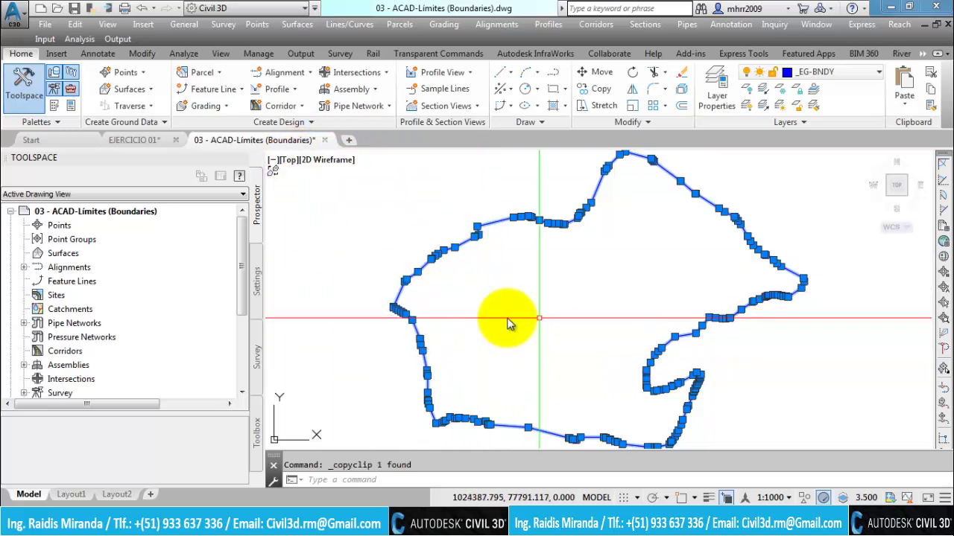
left_click(130, 140)
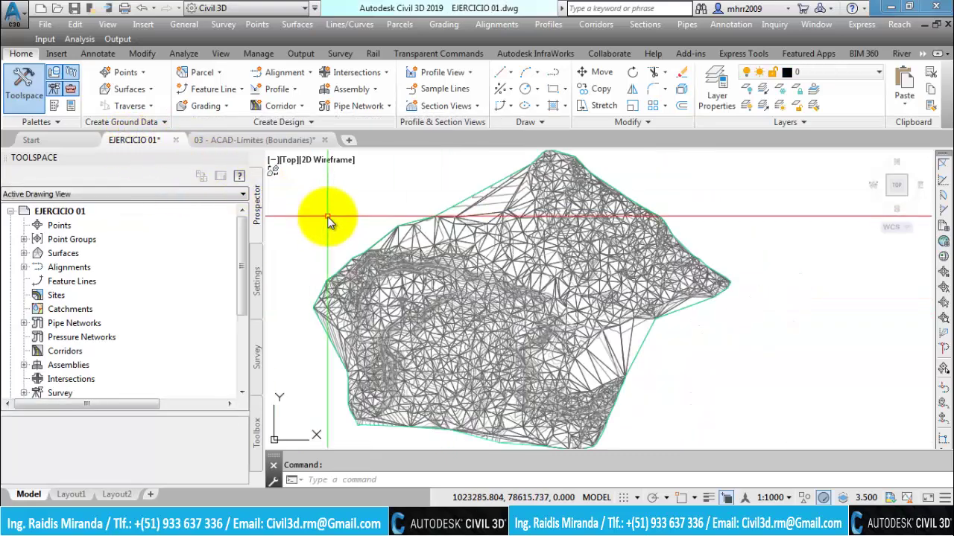
Paste the boundary to original coordinates and check it is a 3D polyline on the surface edge
left_click(909, 113)
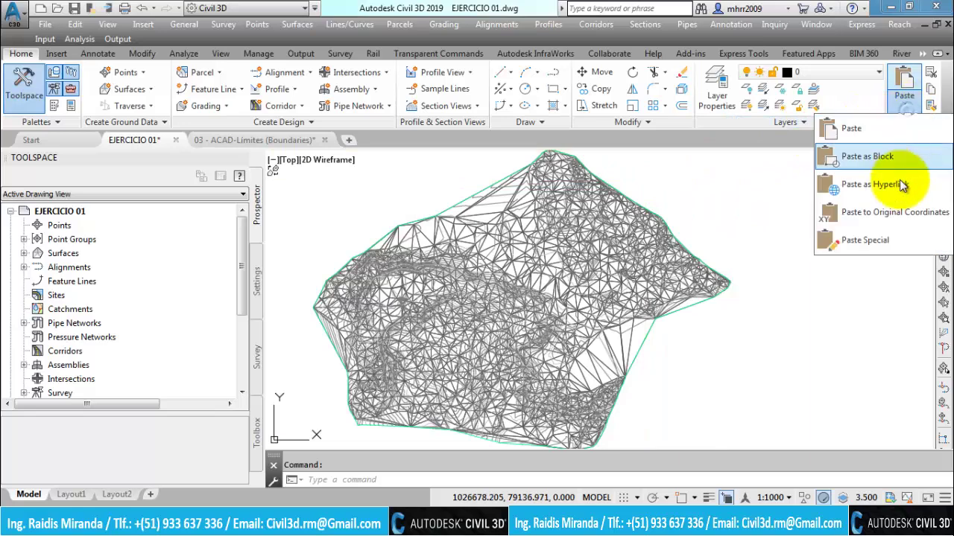
left_click(895, 216)
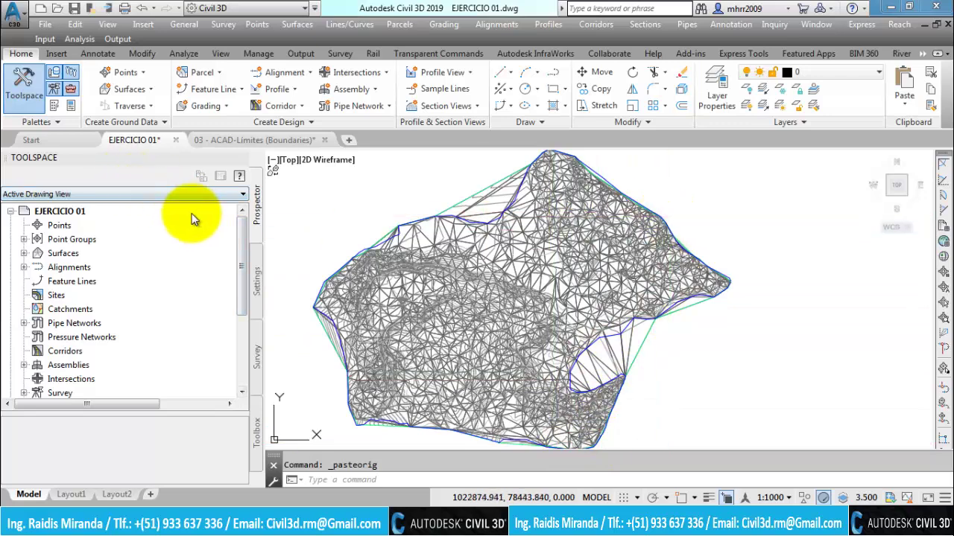
scroll(618, 320, "up", 1)
scroll(638, 351, "up", 2)
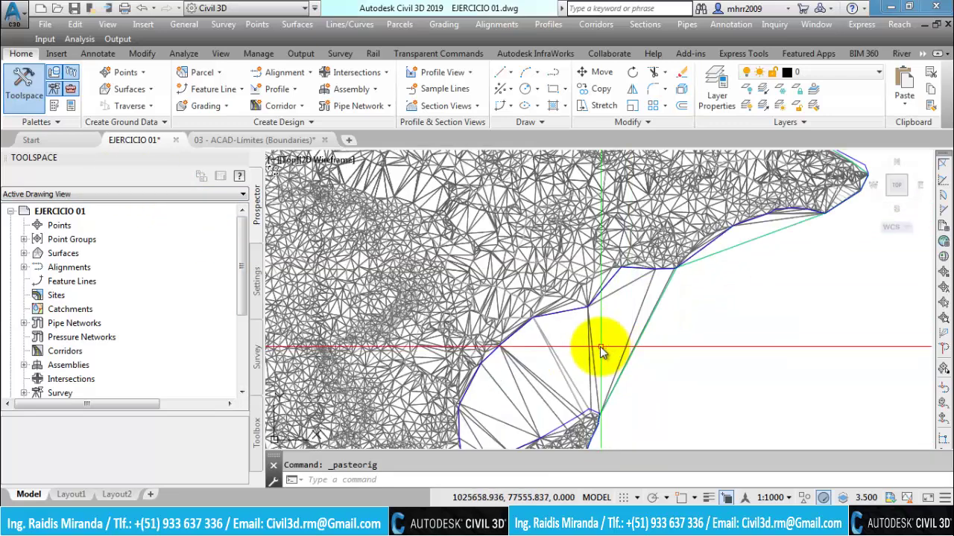
left_click(577, 315)
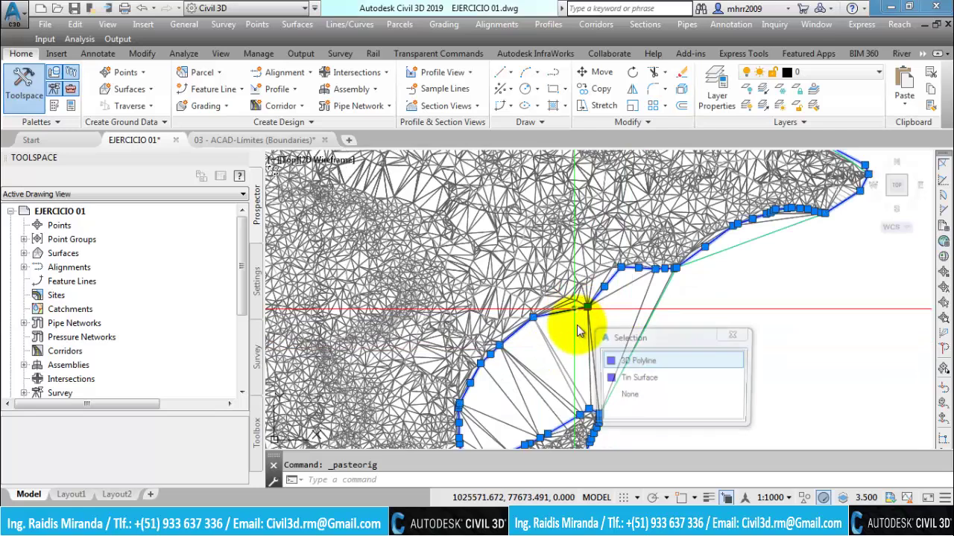
left_click(617, 365)
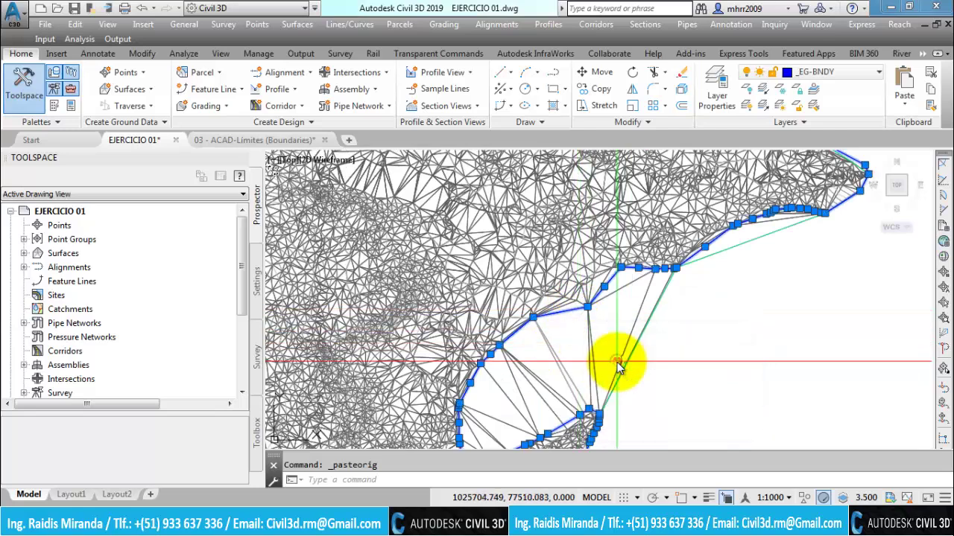
left_click(587, 307)
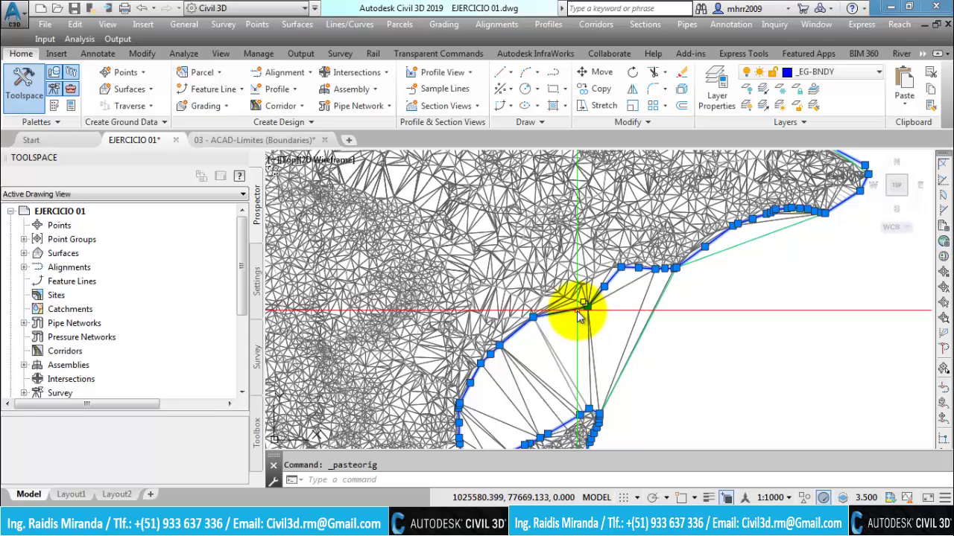
mouse_move(581, 313)
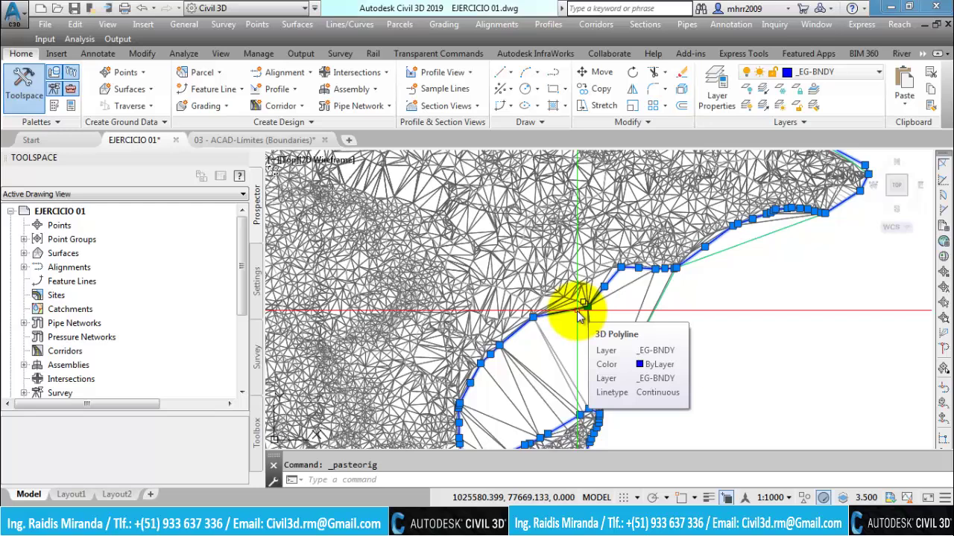
scroll(581, 316, "down", 3)
scroll(611, 320, "down", 2)
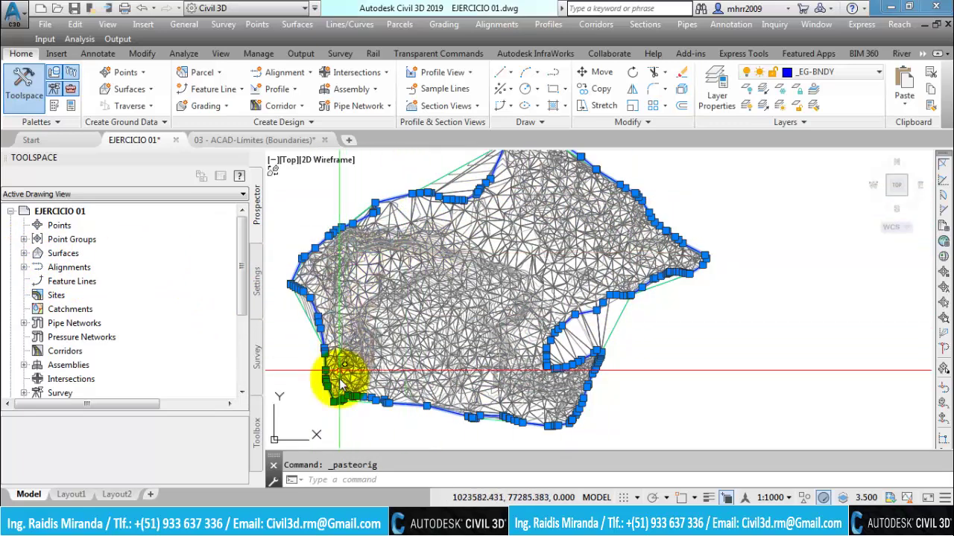
Expand the EJERCICIO 01 definition and view its point files, selecting Surface-1A-PENZD
left_click(25, 254)
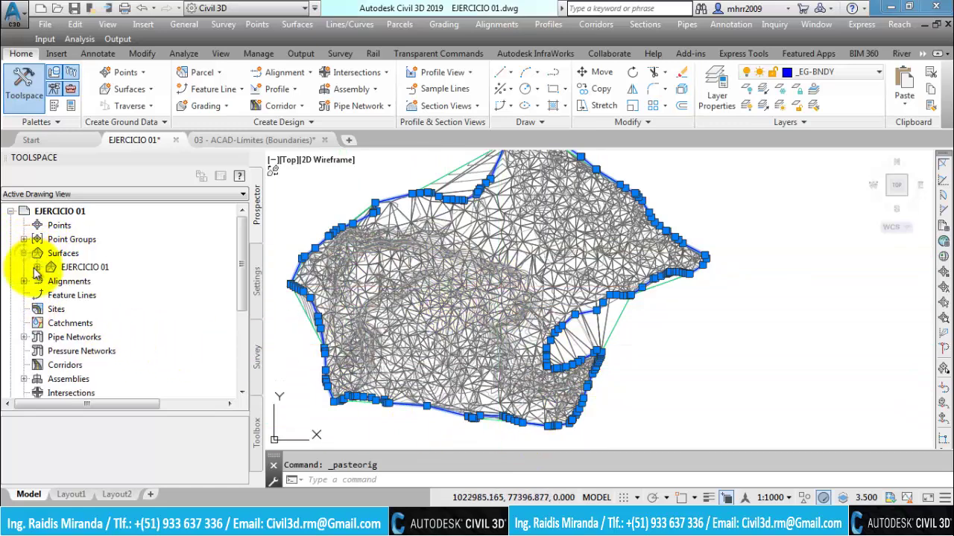
left_click(37, 267)
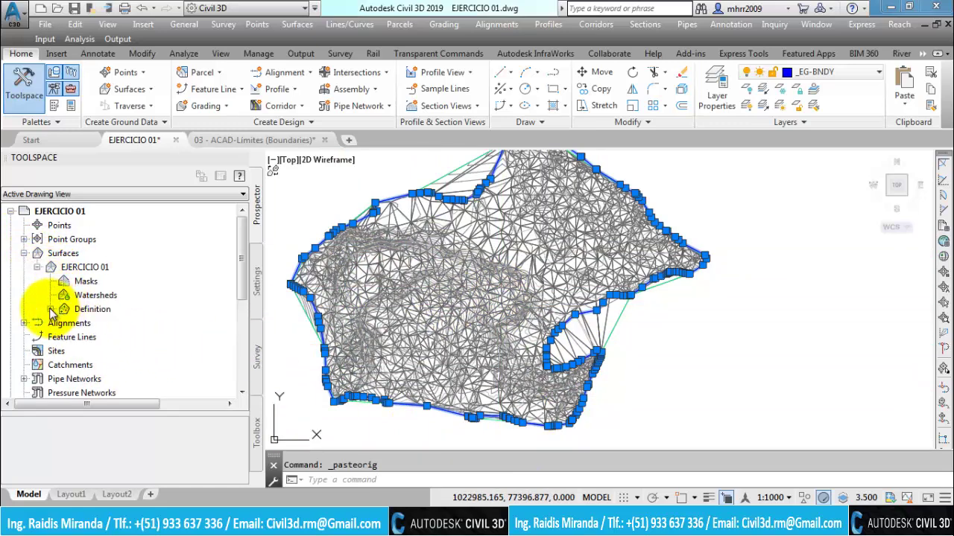
left_click(50, 309)
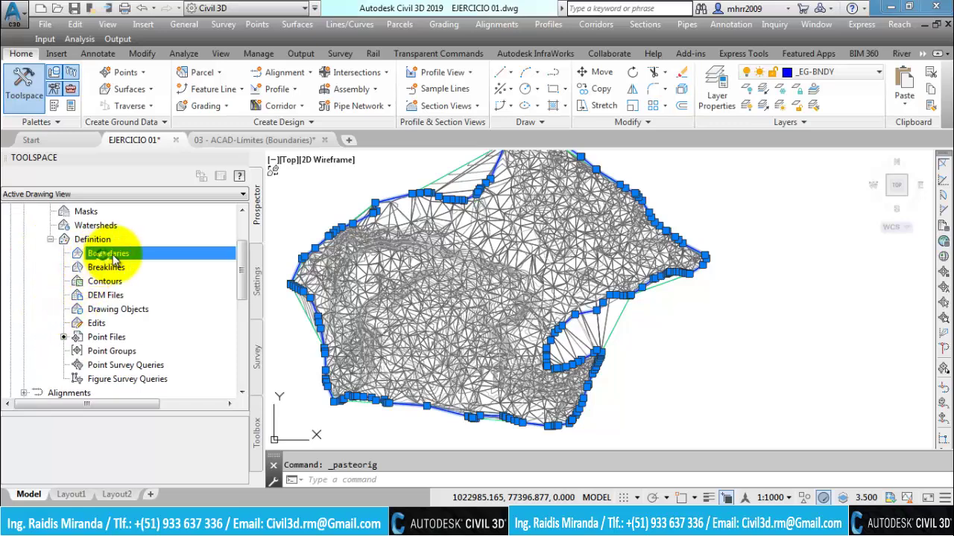
left_click(104, 336)
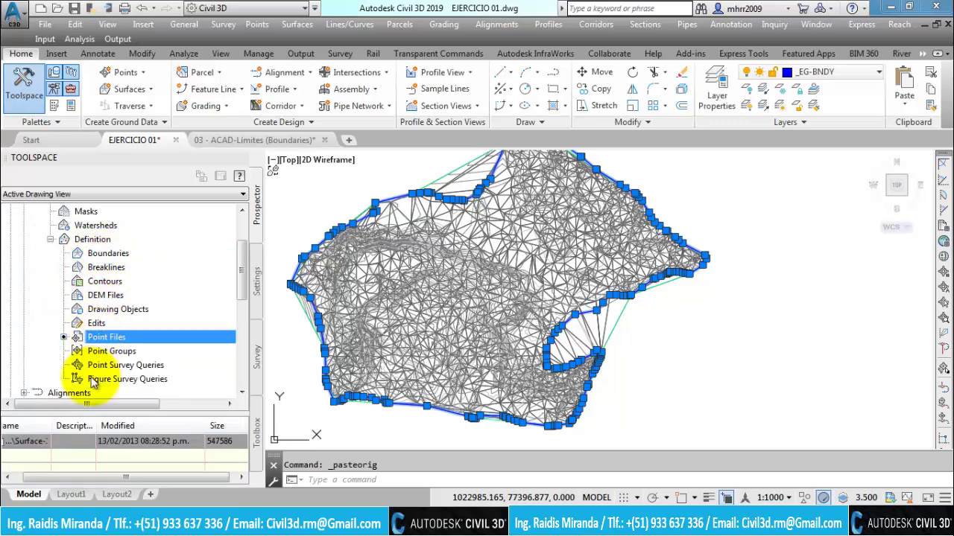
left_click_drag(54, 425, 118, 426)
left_click(43, 447)
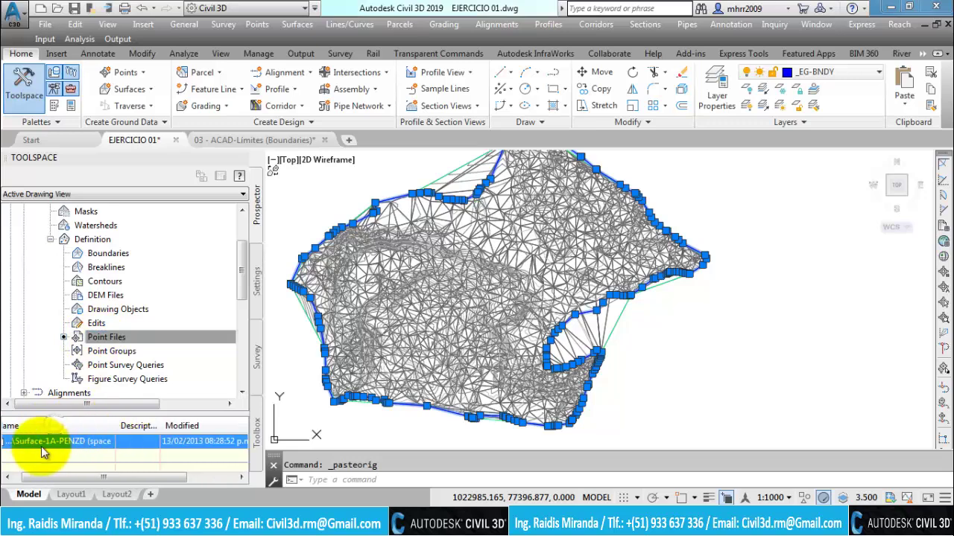
Add an Outer boundary named Perimetro to the surface from the pasted polyline
left_click(107, 254)
right_click(104, 259)
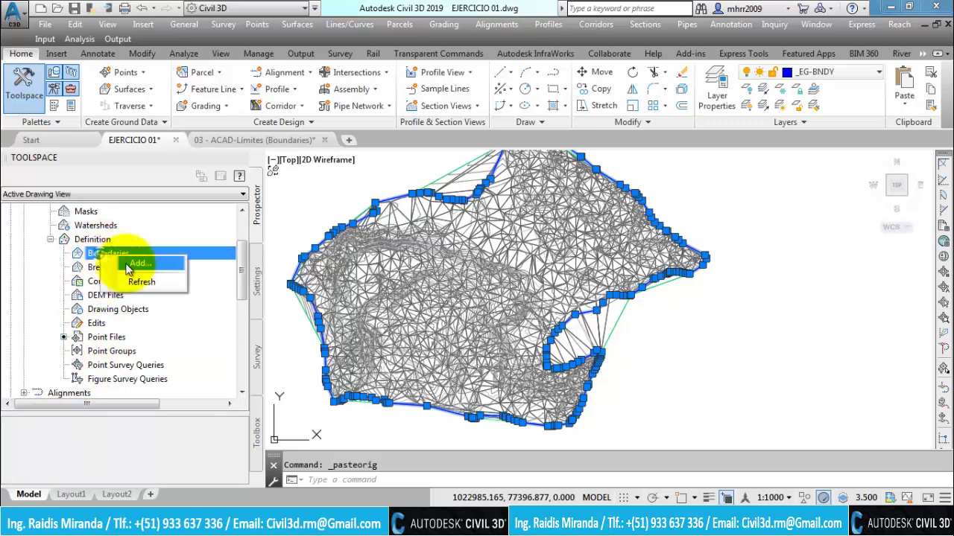
left_click(137, 264)
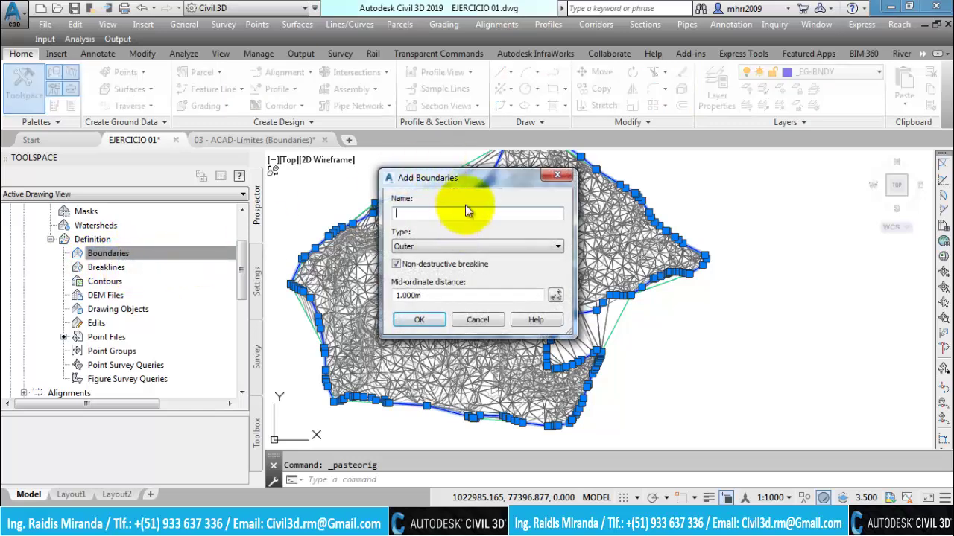
type("c")
type("ONTORN")
key("BackSpace")
key("BackSpace")
key("BackSpace")
key("BackSpace")
key("BackSpace")
key("BackSpace")
type("Pe")
type("rimetro")
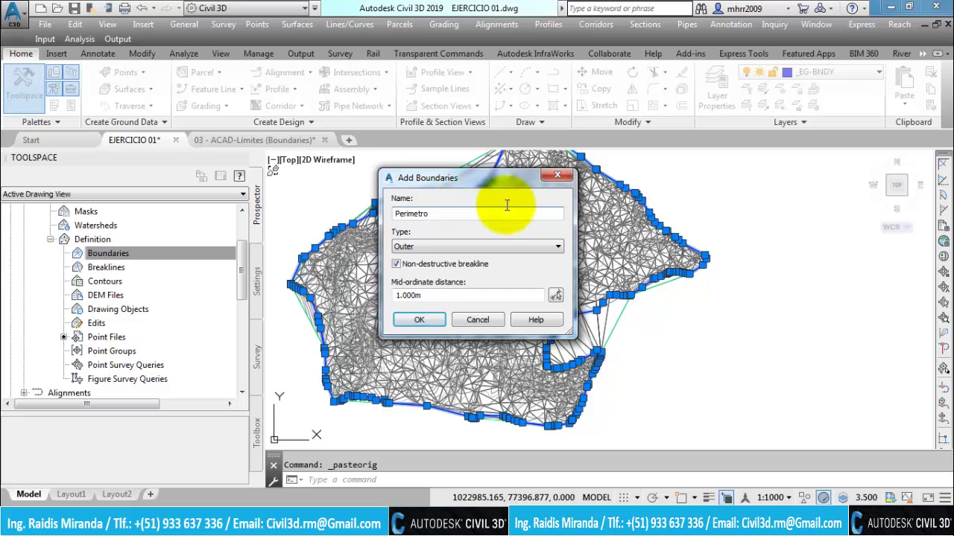
left_click(430, 246)
left_click(433, 248)
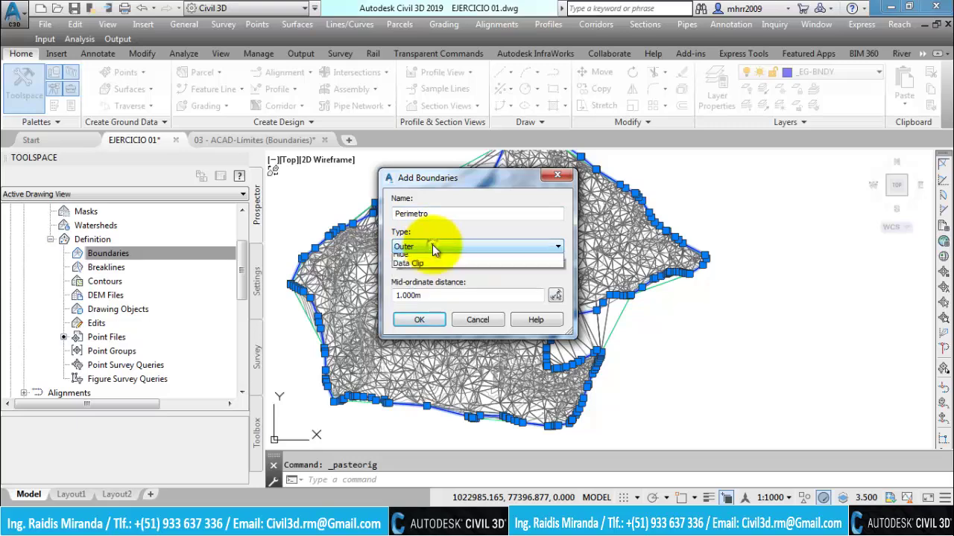
left_click(432, 258)
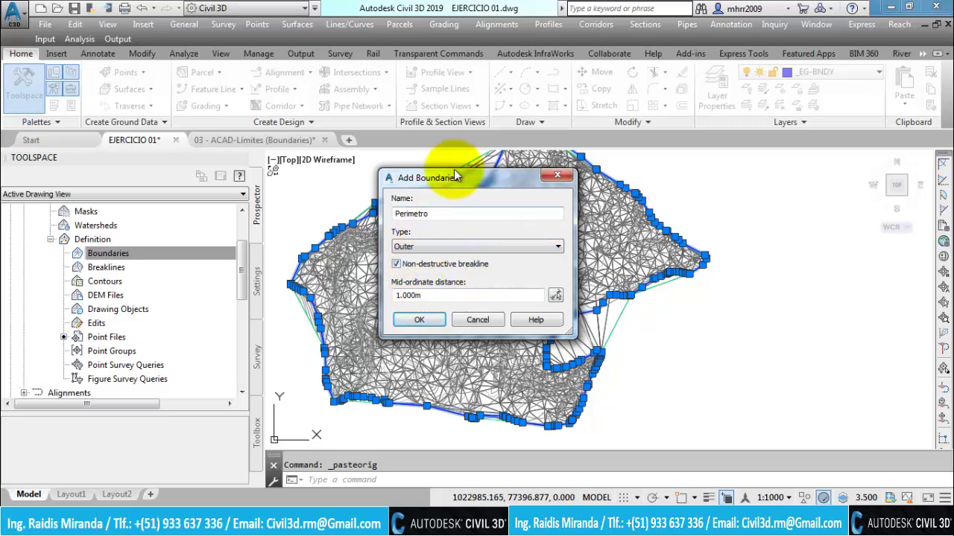
left_click_drag(450, 176, 537, 175)
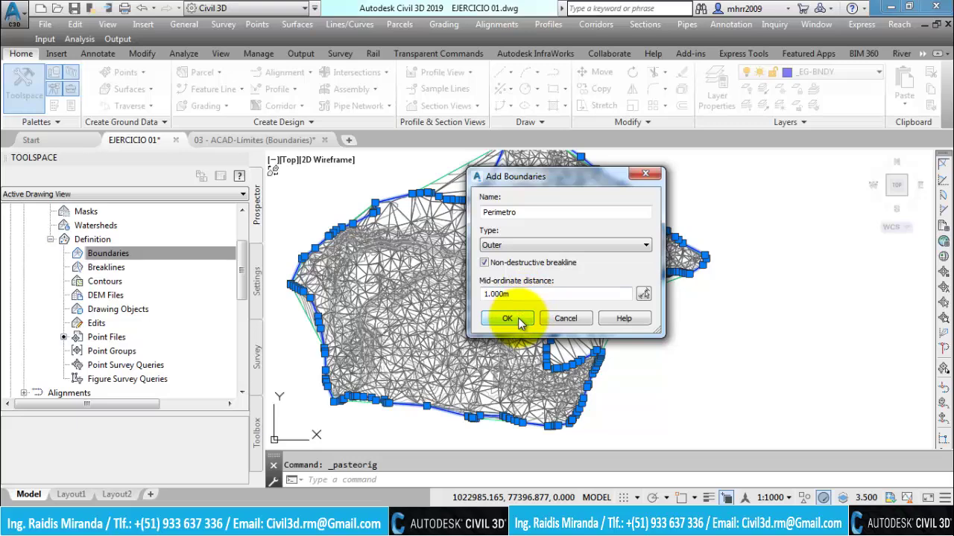
left_click(519, 319)
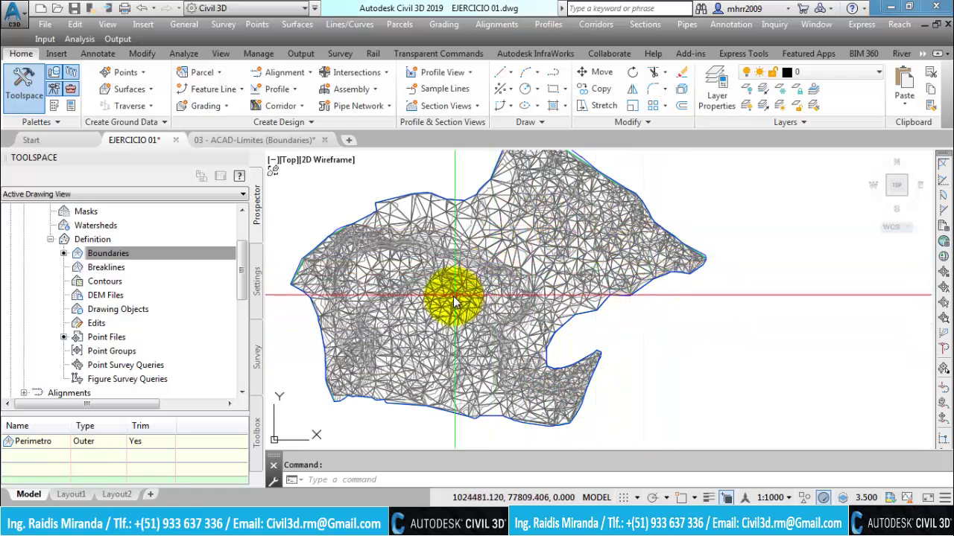
Close the 03 - ACAD-Límites drawing without saving, keeping EJERCICIO 01 open
middle_click_drag(511, 224, 507, 255)
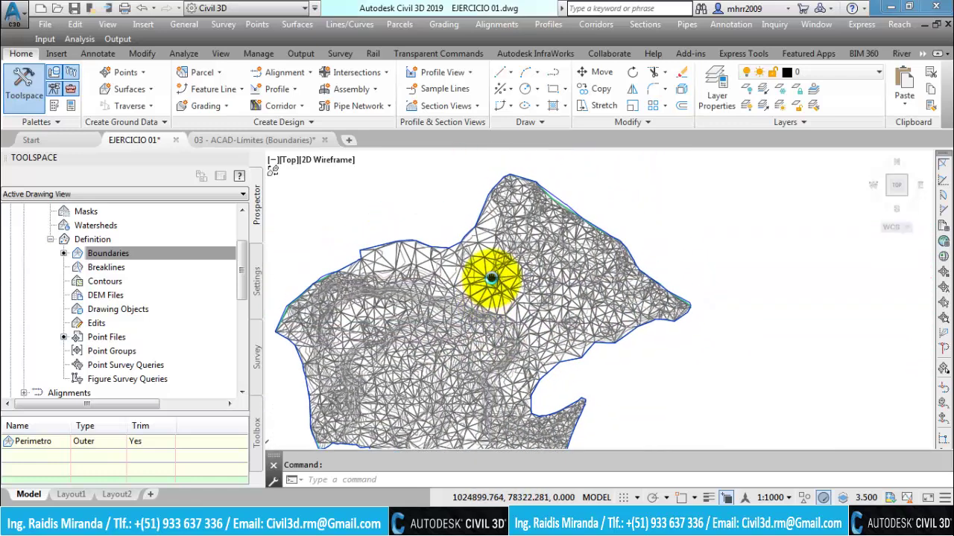
right_click(507, 255)
left_click(713, 323)
middle_click_drag(713, 324, 692, 335)
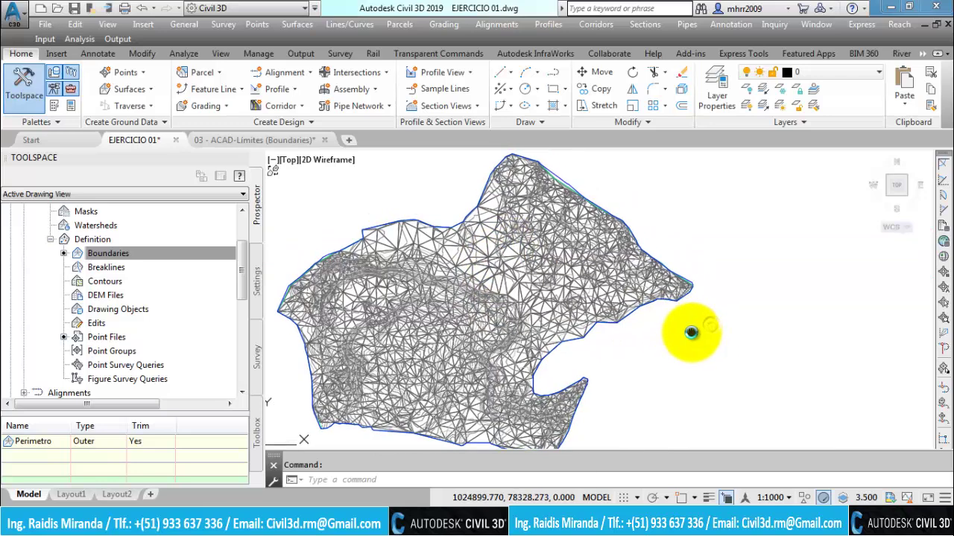
key("ctrl+Tab")
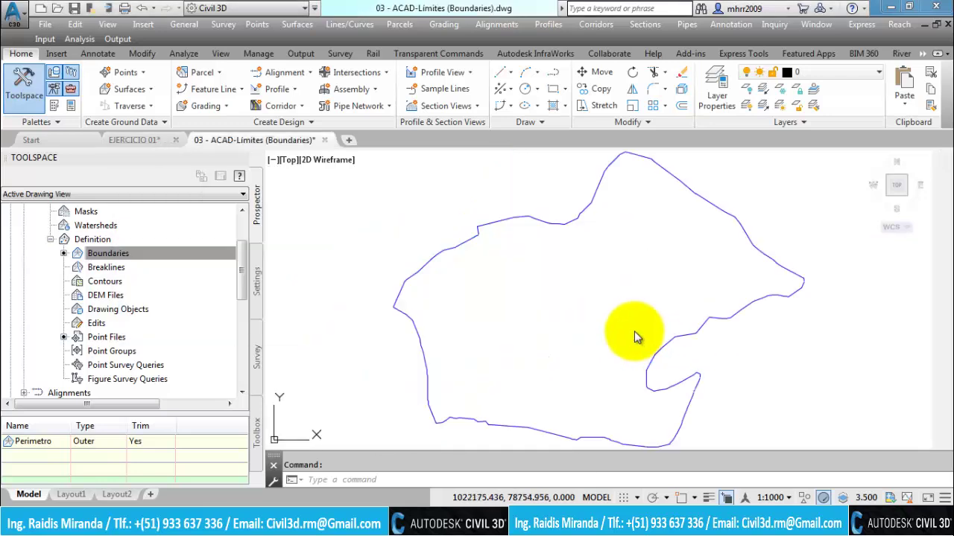
key("ctrl+Tab")
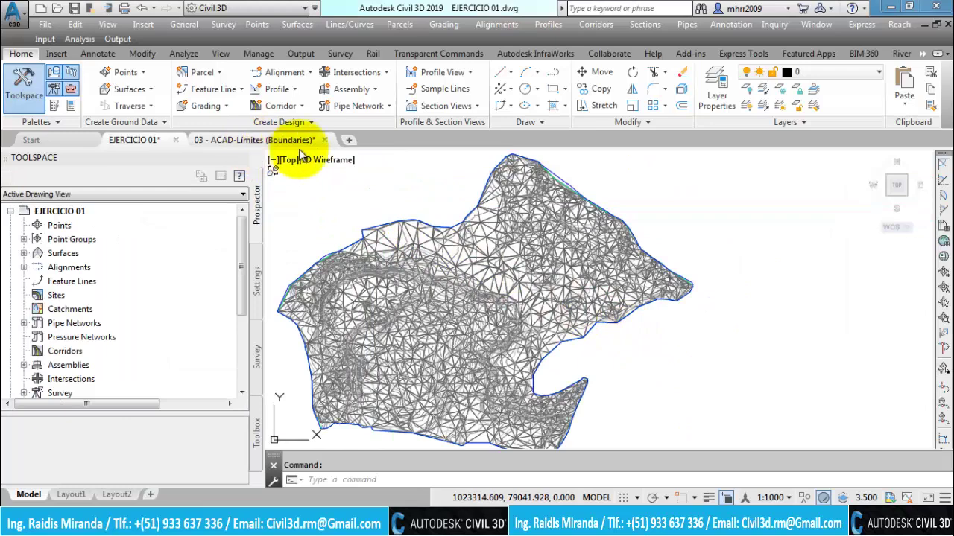
left_click(325, 141)
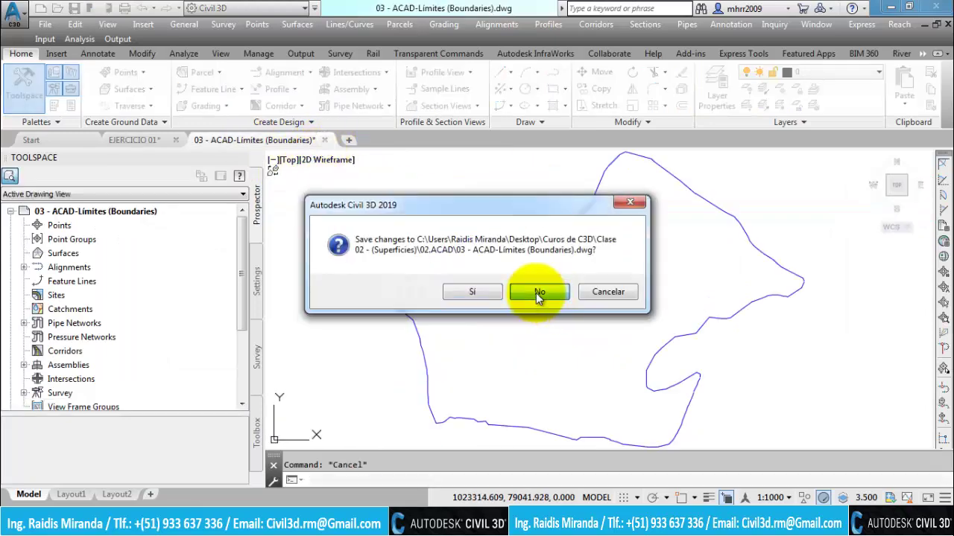
left_click(536, 293)
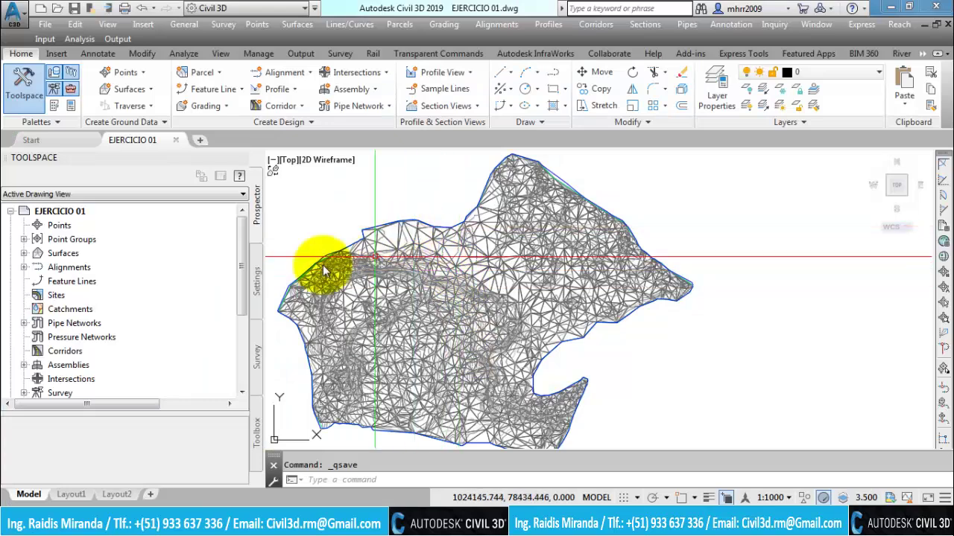
mouse_move(133, 140)
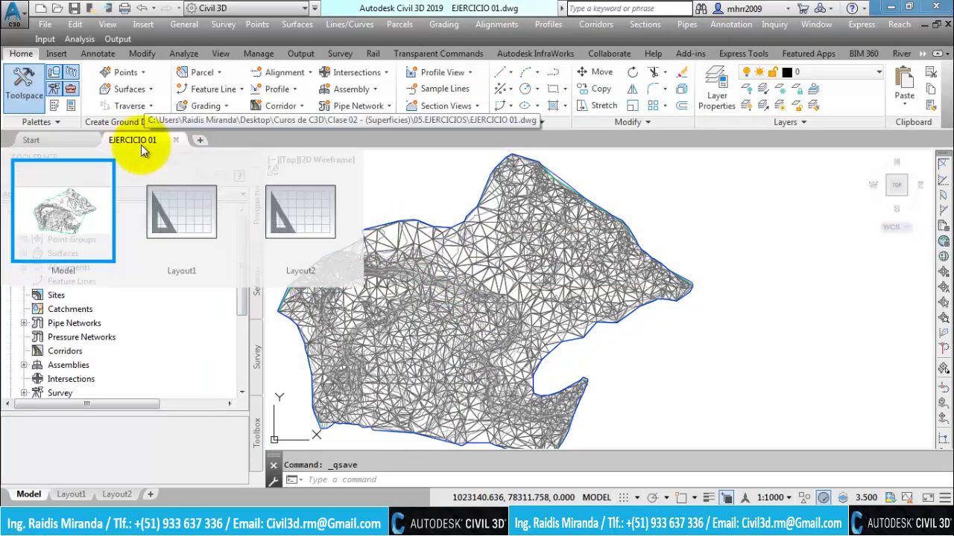
Open 04 - ACAD-Líneas de Rotura, copy both breakline polylines, and return to EJERCICIO 01
left_click(421, 519)
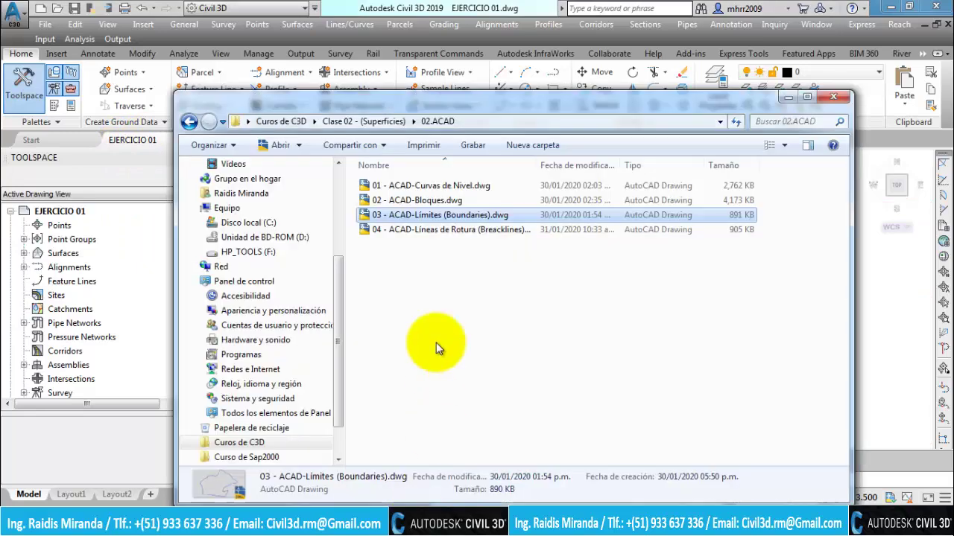
double_click(419, 231)
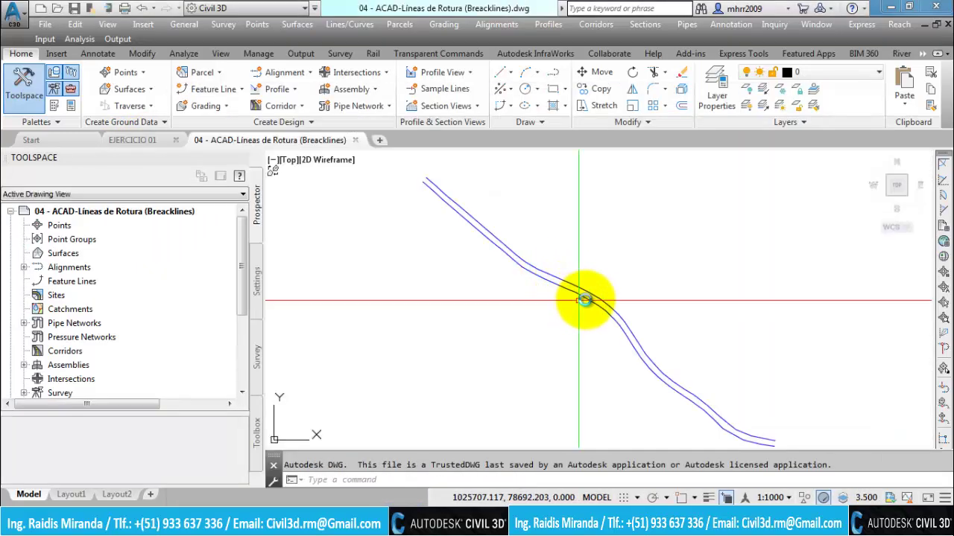
left_click(607, 290)
left_click(586, 293)
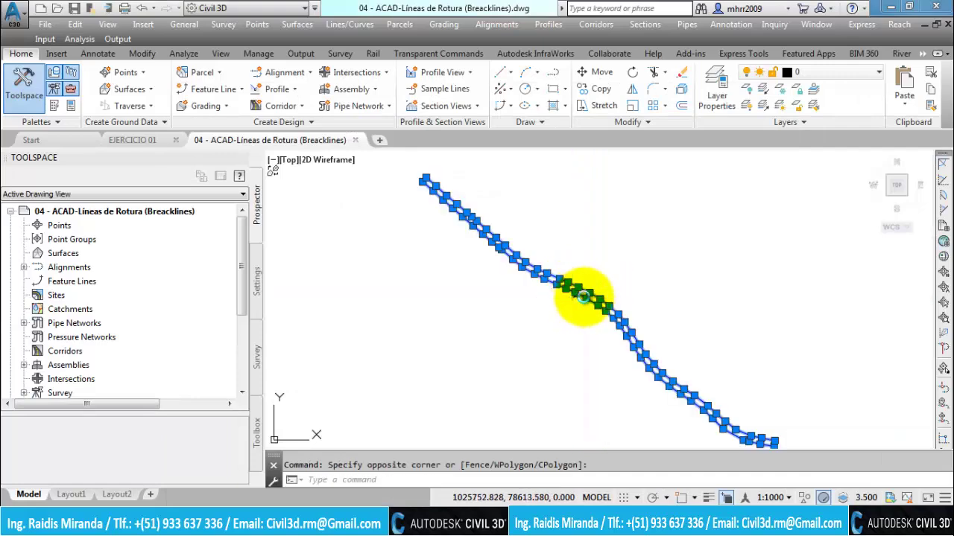
key("ctrl+c")
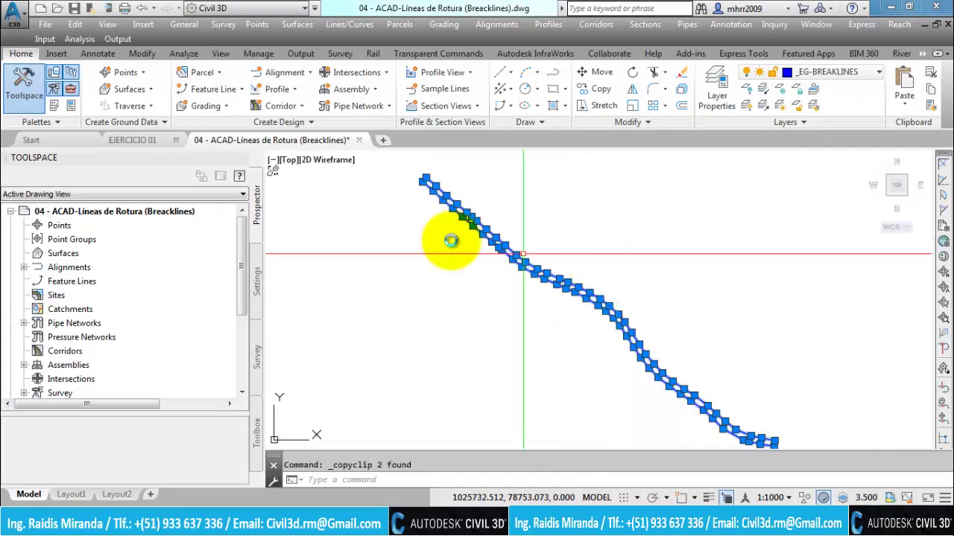
left_click(132, 140)
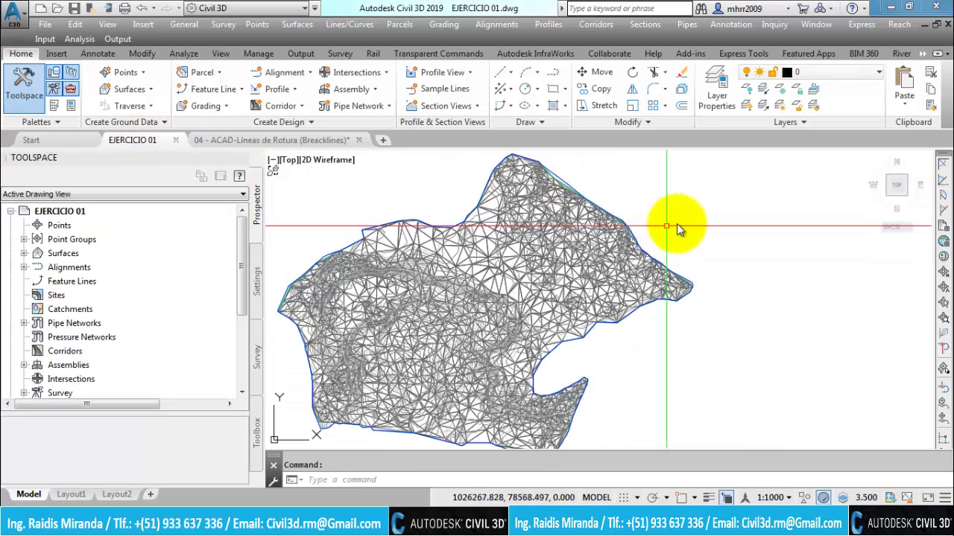
left_click(897, 107)
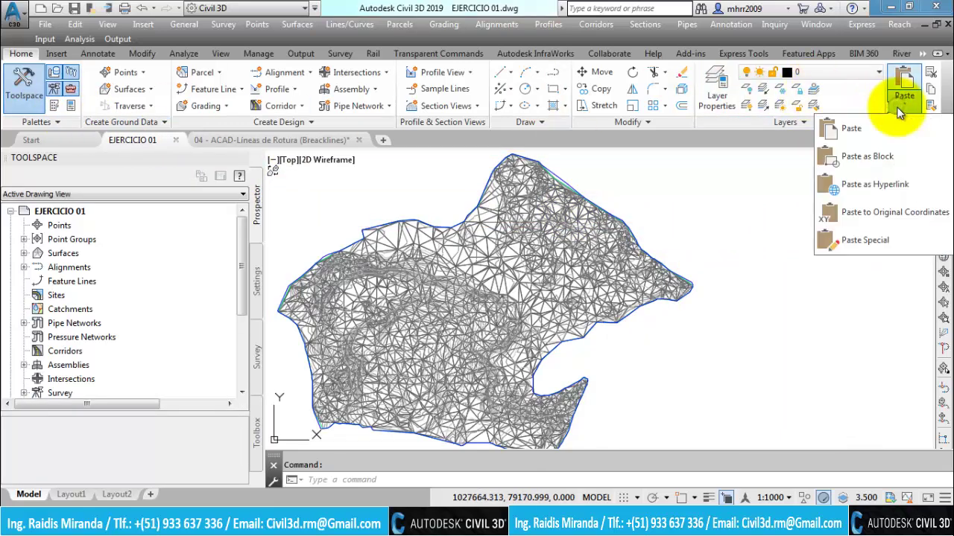
Paste the breaklines to original coordinates and zoom in on them
left_click(900, 216)
scroll(660, 276, "up", 2)
scroll(638, 276, "up", 2)
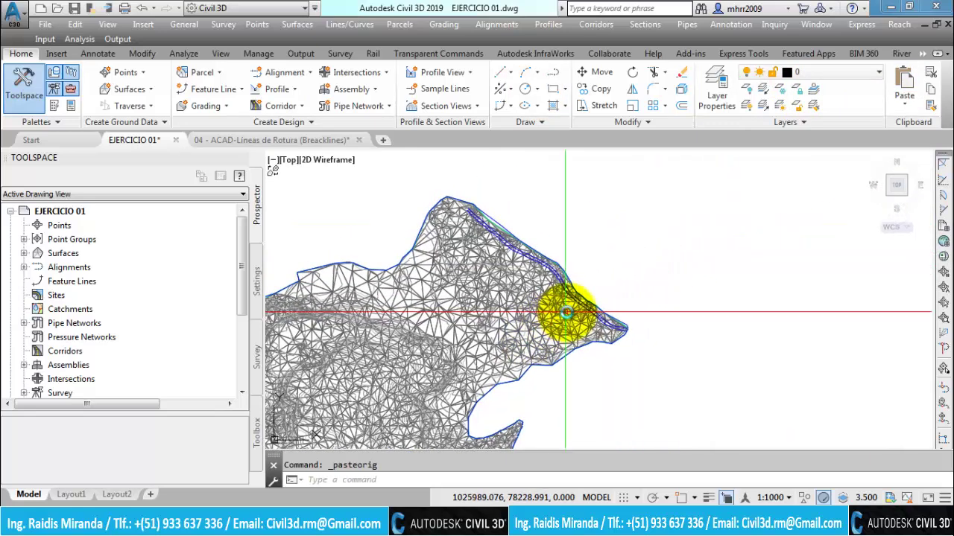
scroll(589, 307, "up", 2)
scroll(564, 308, "up", 1)
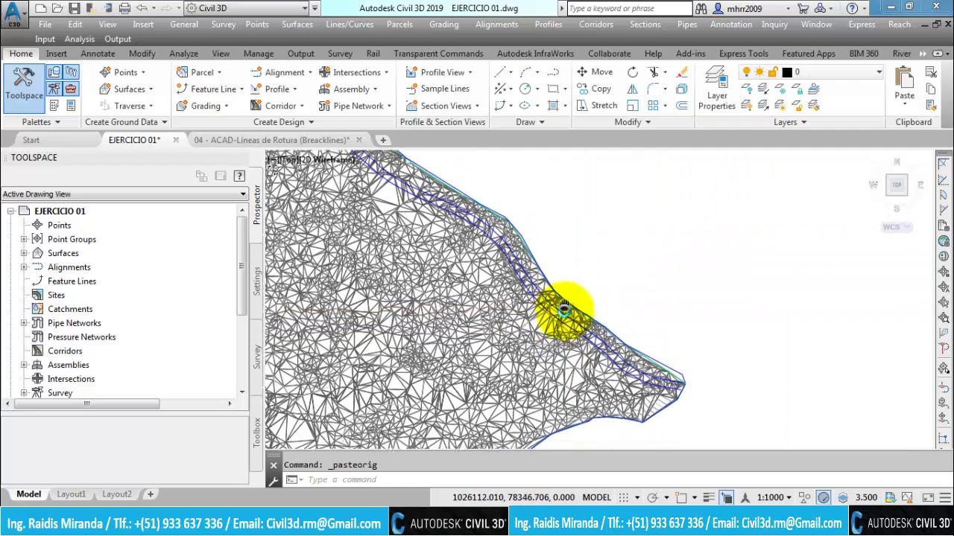
scroll(514, 269, "up", 2)
scroll(515, 269, "down", 2)
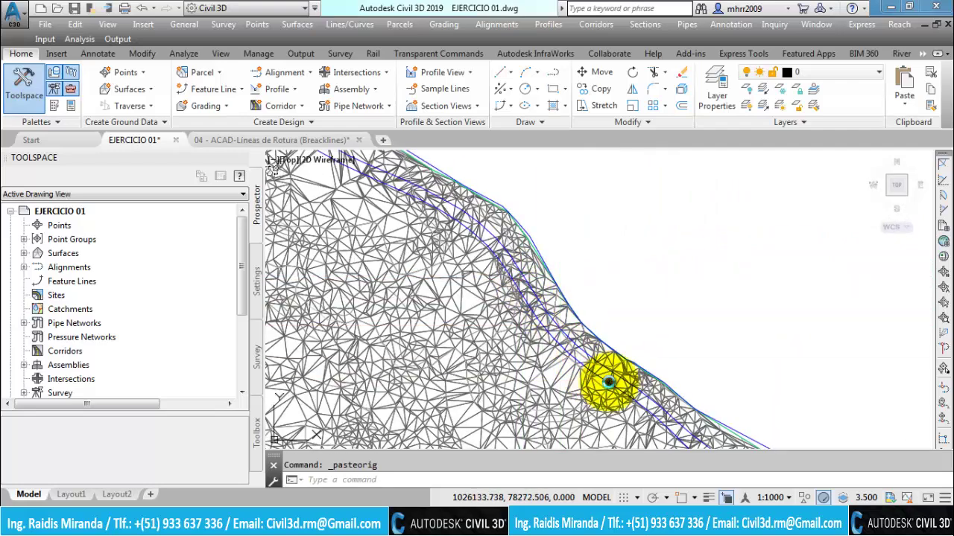
scroll(606, 383, "down", 1)
scroll(603, 347, "up", 3)
scroll(534, 293, "up", 2)
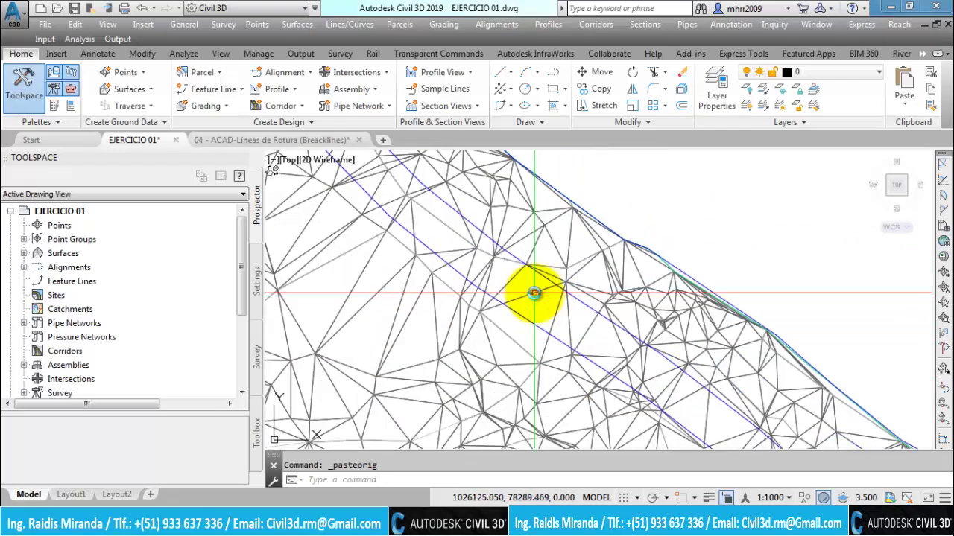
scroll(526, 293, "down", 1)
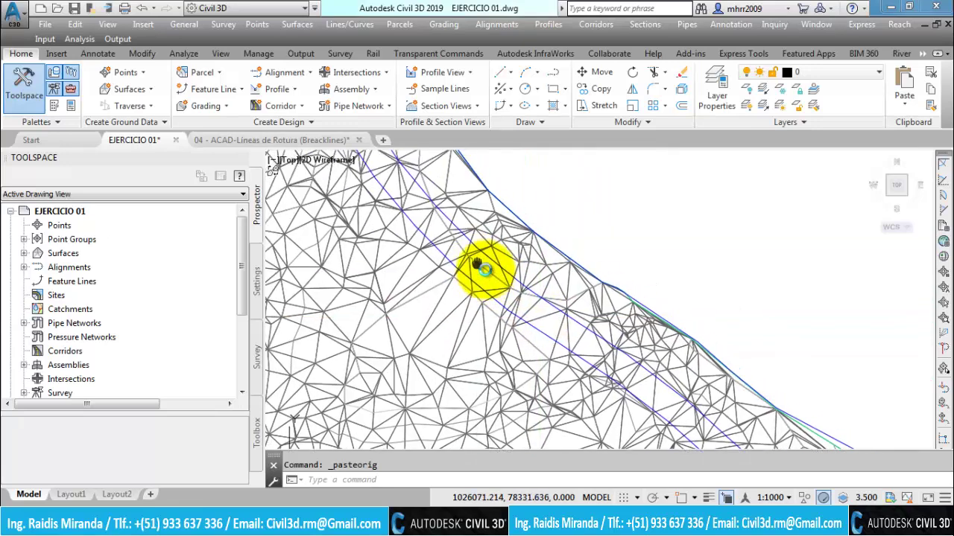
scroll(445, 246, "down", 1)
scroll(511, 400, "up", 1)
scroll(453, 249, "up", 1)
Pan and zoom along the surface's northeast edge to inspect the pasted breaklines
right_click(458, 242)
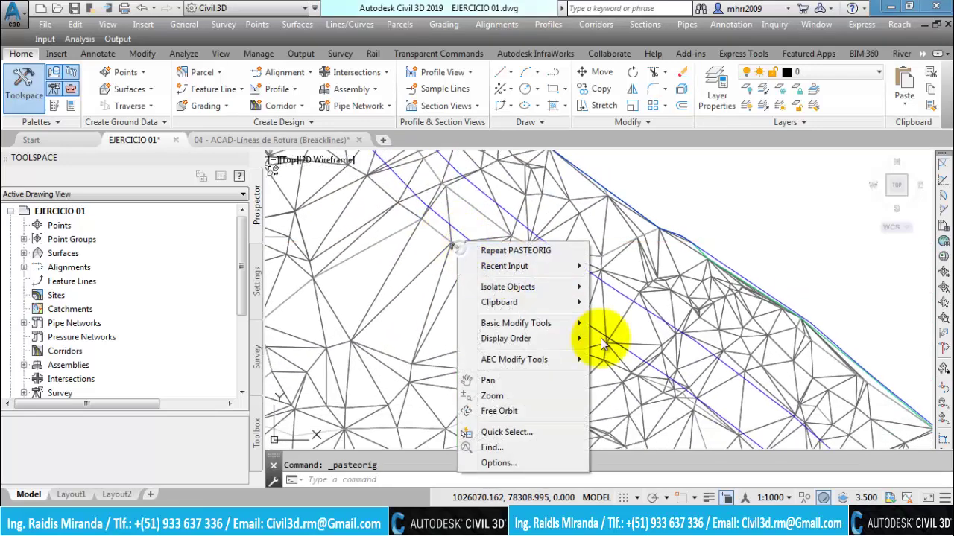
left_click(676, 263)
scroll(692, 214, "up", 1)
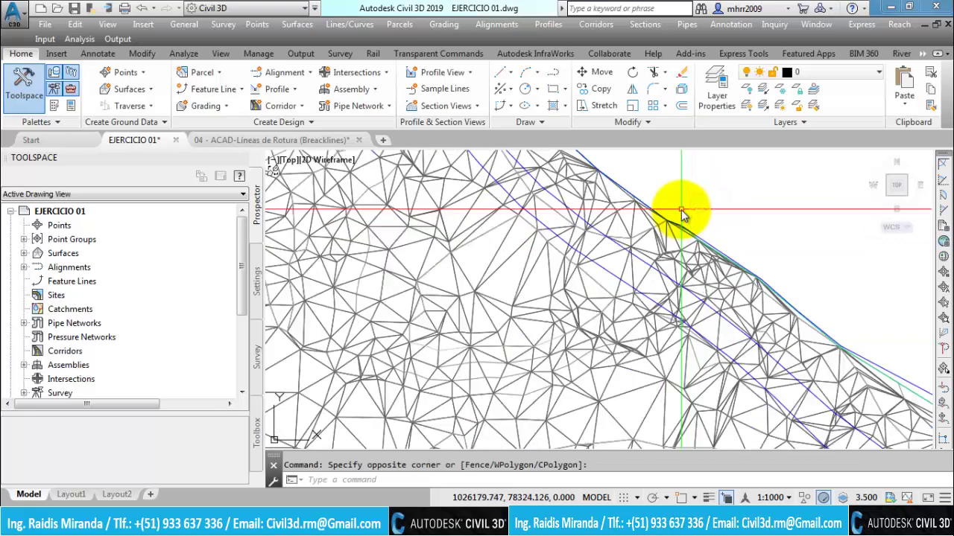
scroll(674, 341, "up", 2)
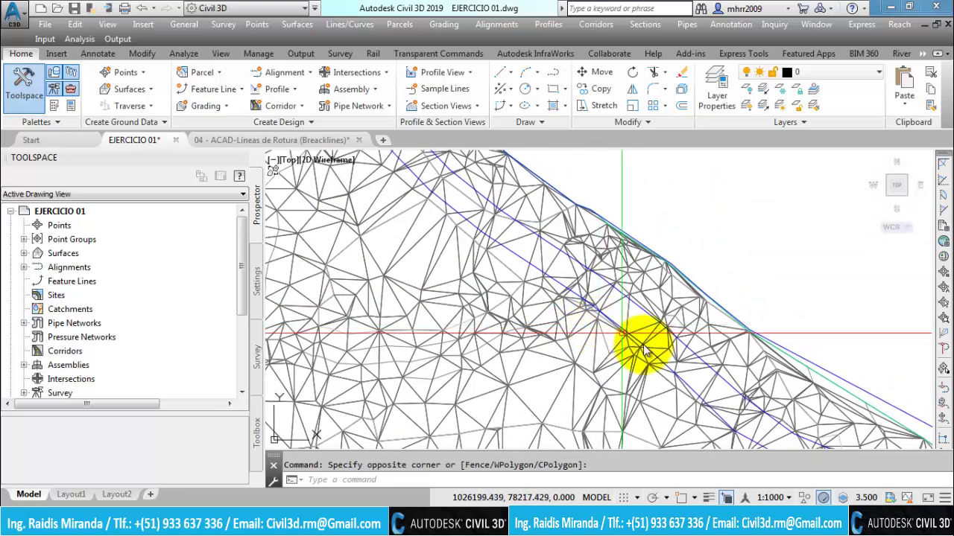
scroll(659, 366, "up", 1)
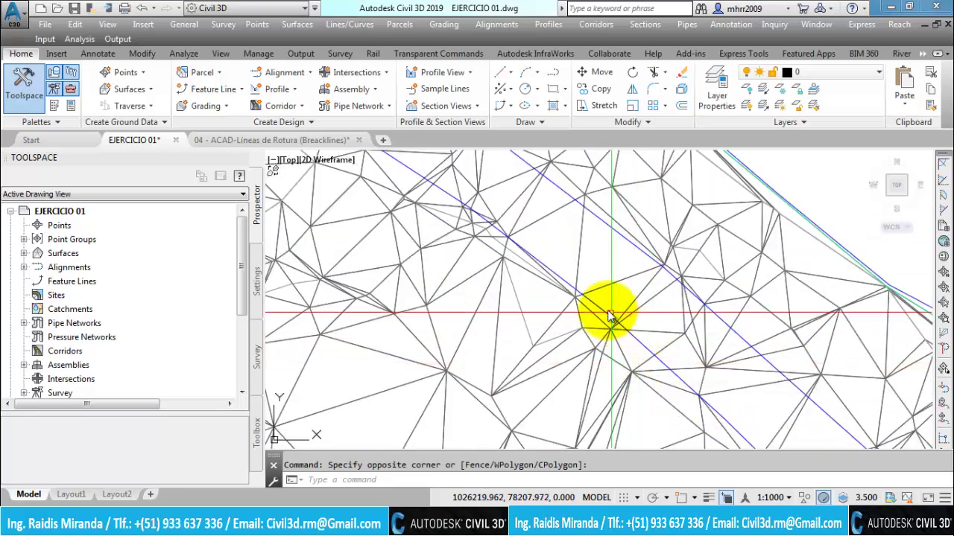
scroll(611, 323, "down", 2)
middle_click_drag(575, 266, 570, 336)
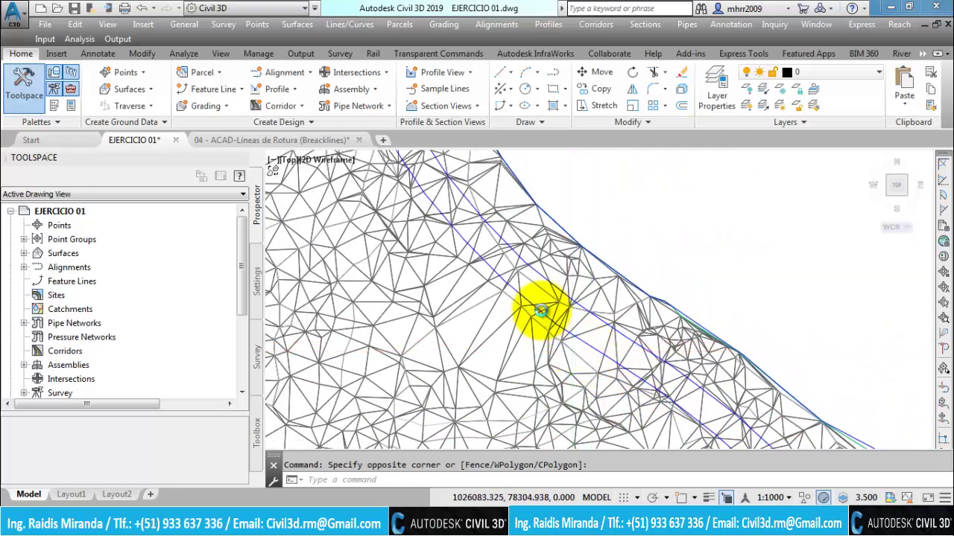
scroll(529, 308, "up", 5)
scroll(570, 283, "down", 2)
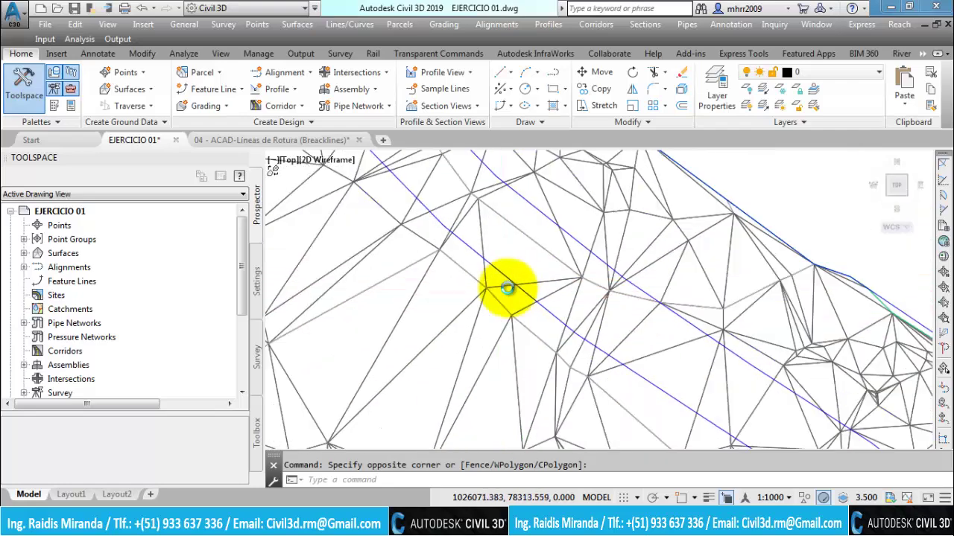
scroll(457, 241, "down", 2)
middle_click_drag(458, 241, 571, 316)
scroll(483, 274, "up", 3)
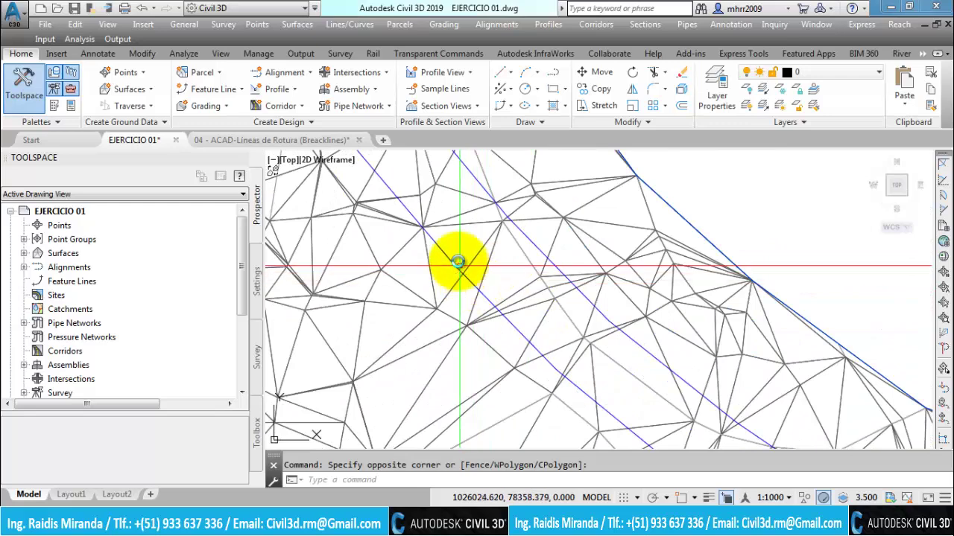
middle_click_drag(453, 262, 539, 351)
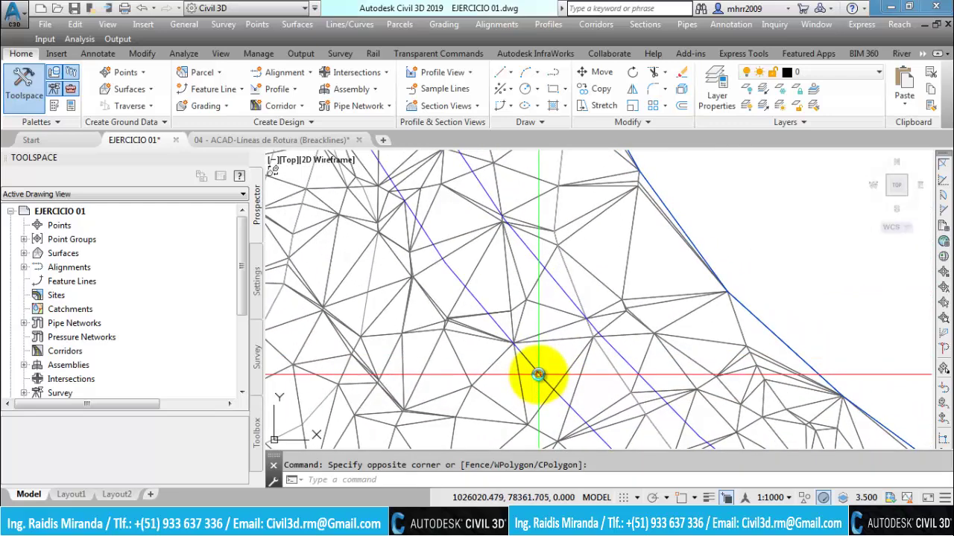
scroll(541, 348, "down", 2)
scroll(496, 323, "down", 1)
scroll(477, 283, "down", 1)
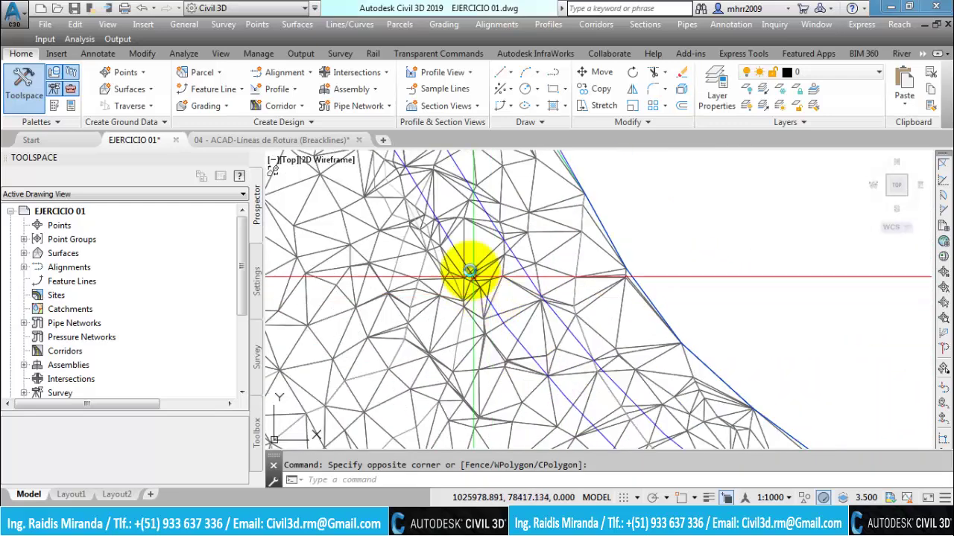
mouse_move(470, 271)
middle_mouse_down()
mouse_move(579, 340)
mouse_move(475, 261)
mouse_move(630, 287)
mouse_move(666, 283)
middle_mouse_up()
scroll(475, 261, "up", 2)
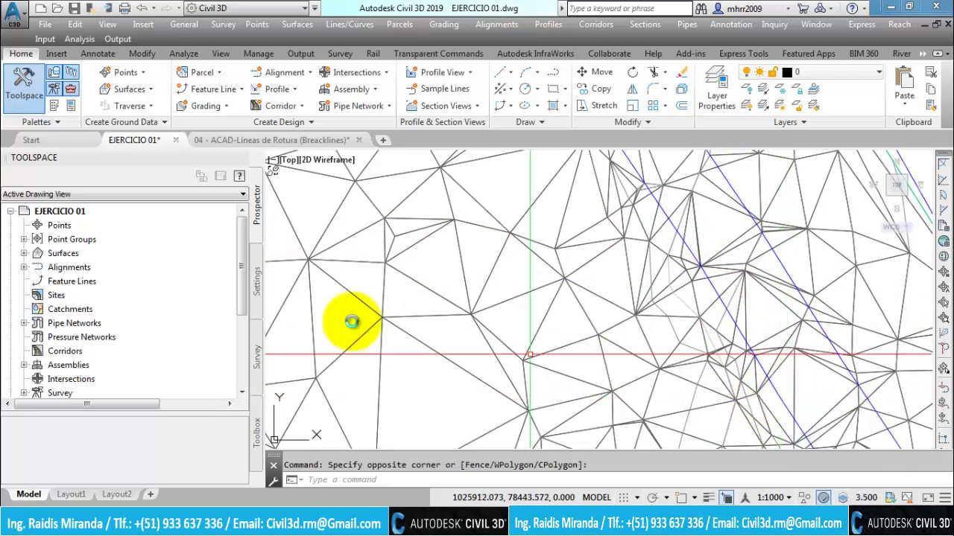
left_click(24, 254)
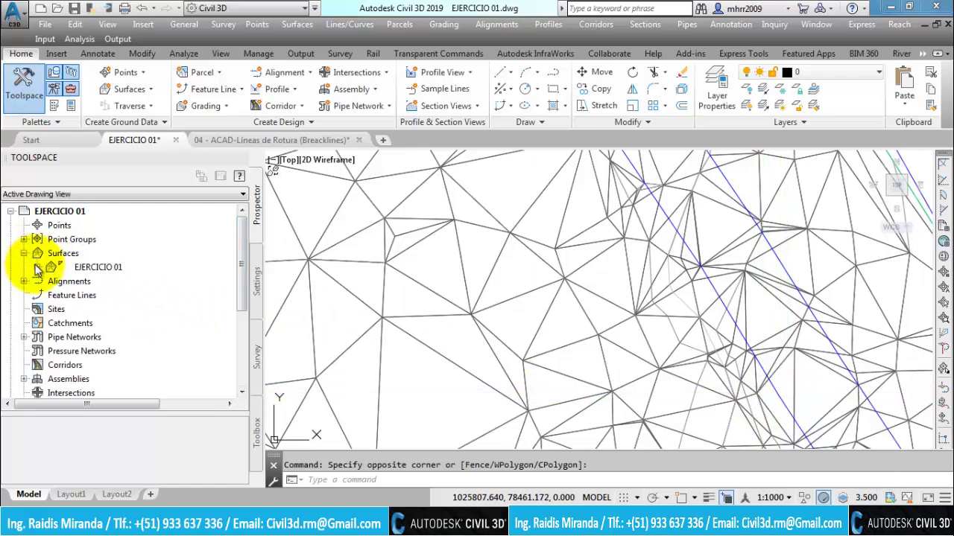
Expand EJERCICIO 01's Definition in Prospector, reviewing Boundaries, Contours and Breaklines
left_click(37, 268)
left_click(49, 309)
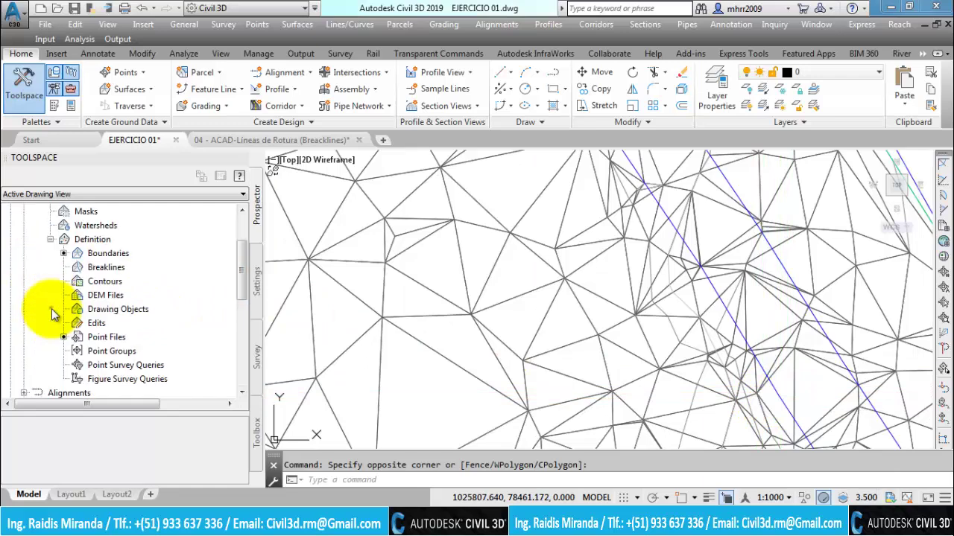
left_click(102, 255)
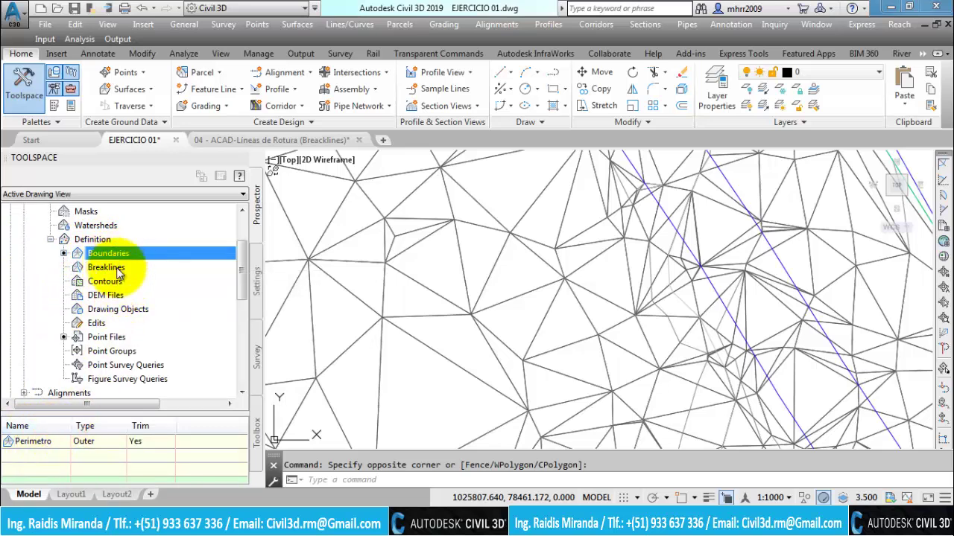
left_click(89, 338)
left_click(97, 286)
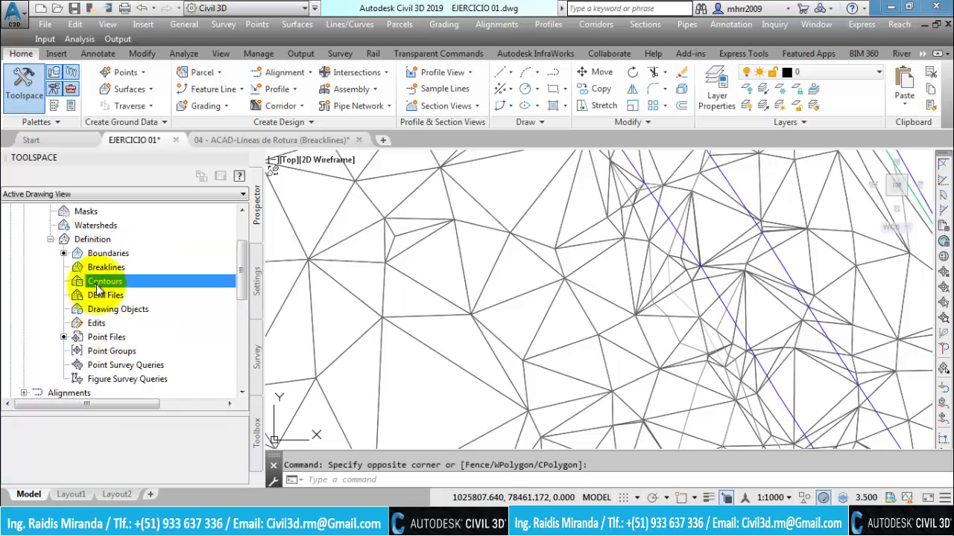
left_click(102, 269)
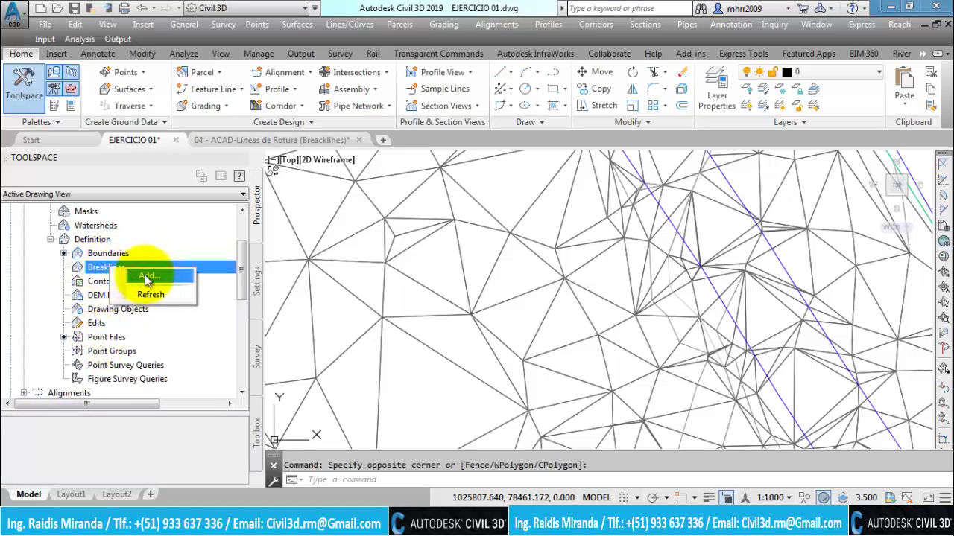
Start adding a Standard breakline with the description 'Carretera'
left_click(147, 277)
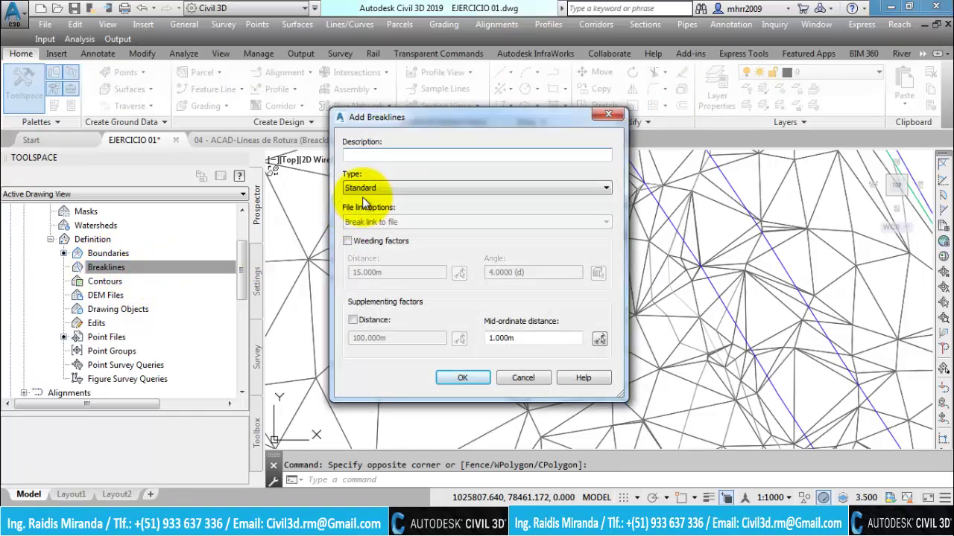
type("Vi")
key("BackSpace")
key("BackSpace")
type("CAr")
key("BackSpace")
key("BackSpace")
type("arre")
type("tera")
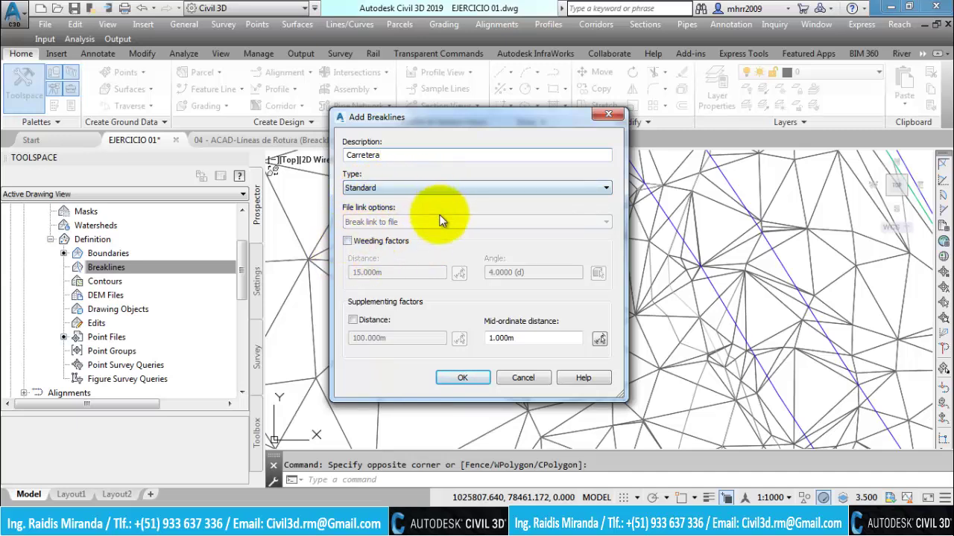
Add the two blue road polylines as the Carretera breakline and close the error log
left_click(467, 379)
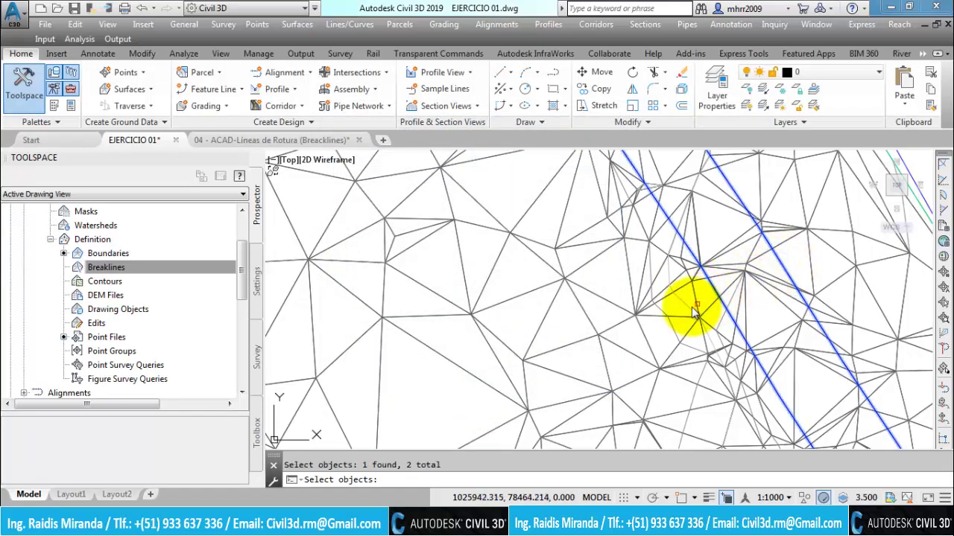
scroll(641, 328, "up", 2)
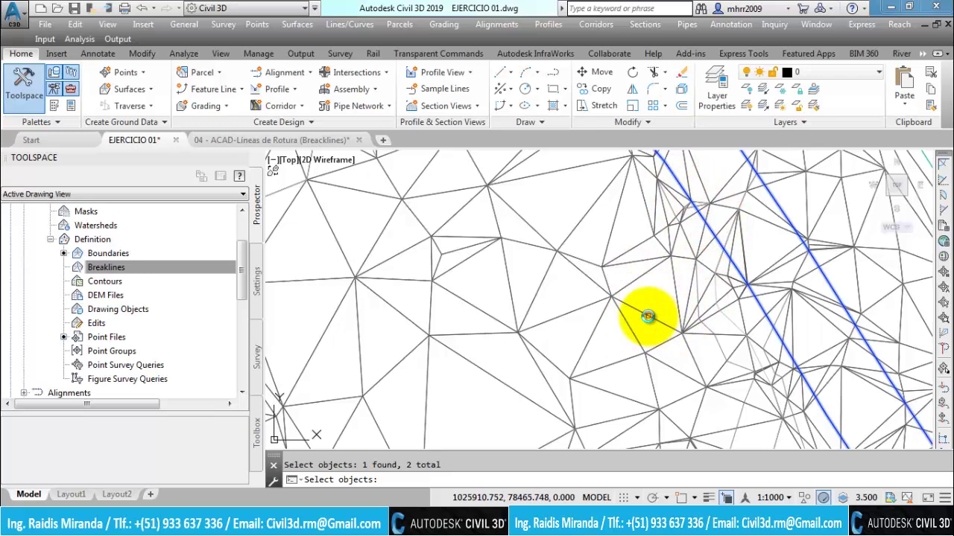
key("Return")
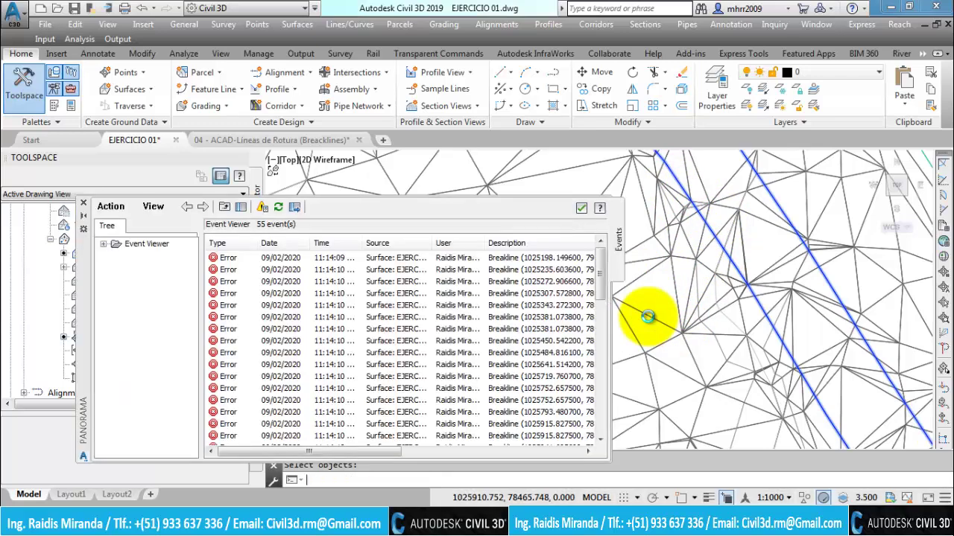
left_click(581, 208)
Pan and zoom along the road lines to inspect the rebuilt surface mesh
middle_click_drag(809, 351, 771, 380)
mouse_move(736, 263)
middle_mouse_down()
mouse_move(720, 219)
mouse_move(762, 326)
mouse_move(790, 323)
mouse_move(680, 244)
mouse_move(741, 330)
middle_mouse_up()
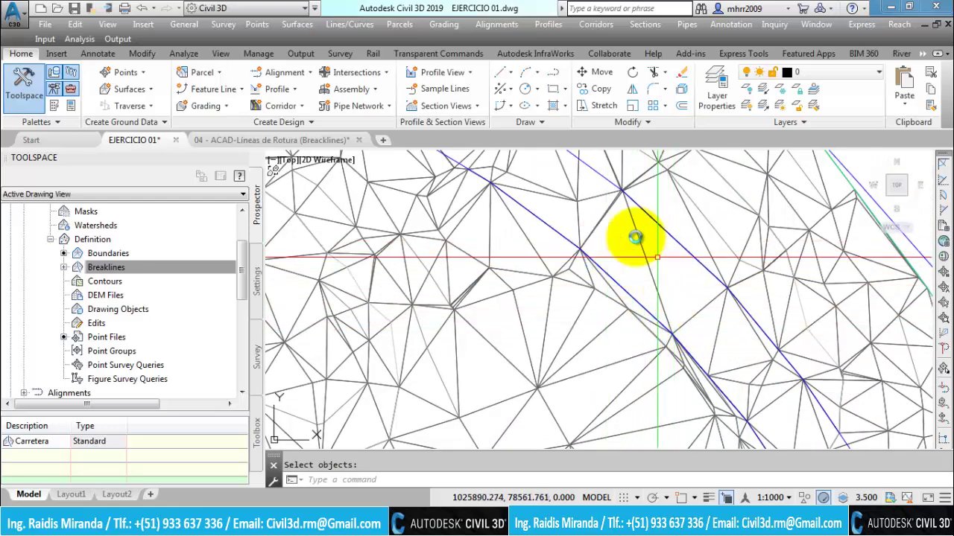
middle_click_drag(574, 213, 660, 298)
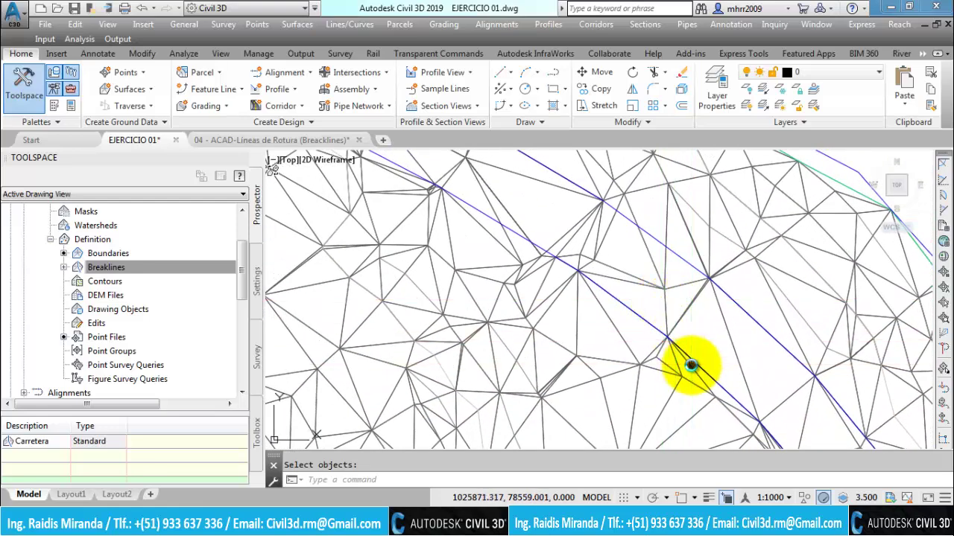
middle_click_drag(702, 368, 577, 260)
middle_click_drag(730, 349, 681, 224)
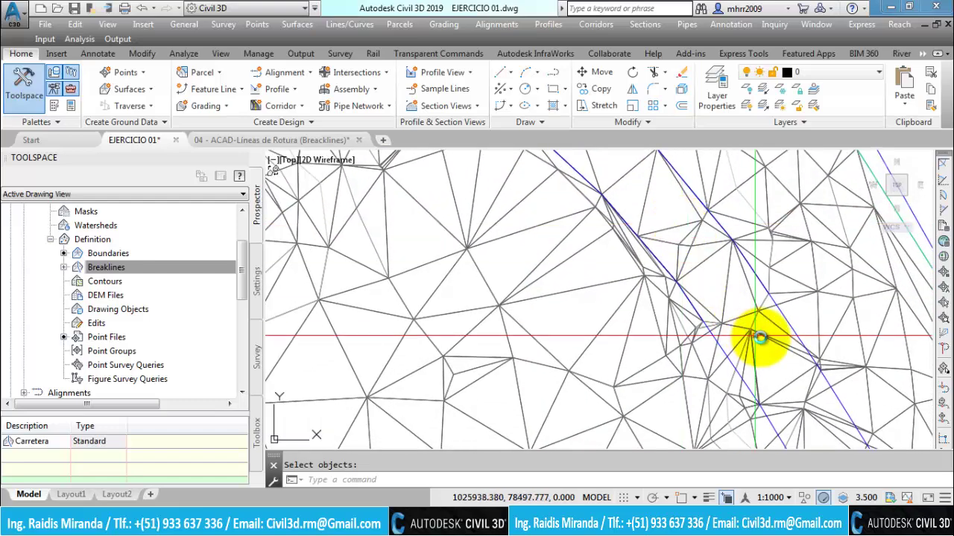
middle_click_drag(756, 334, 696, 234)
middle_click_drag(740, 365, 664, 271)
middle_click_drag(762, 400, 689, 229)
right_click(690, 231)
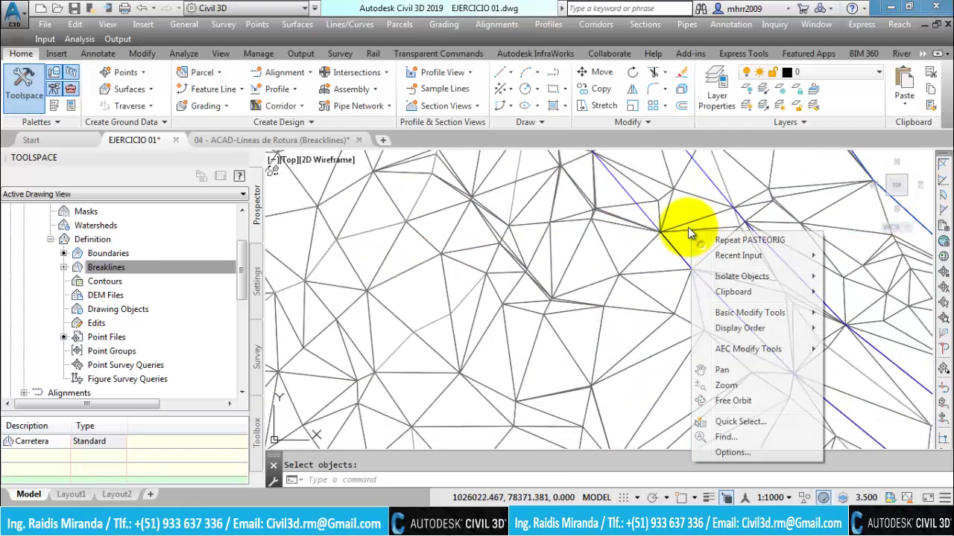
left_click(659, 284)
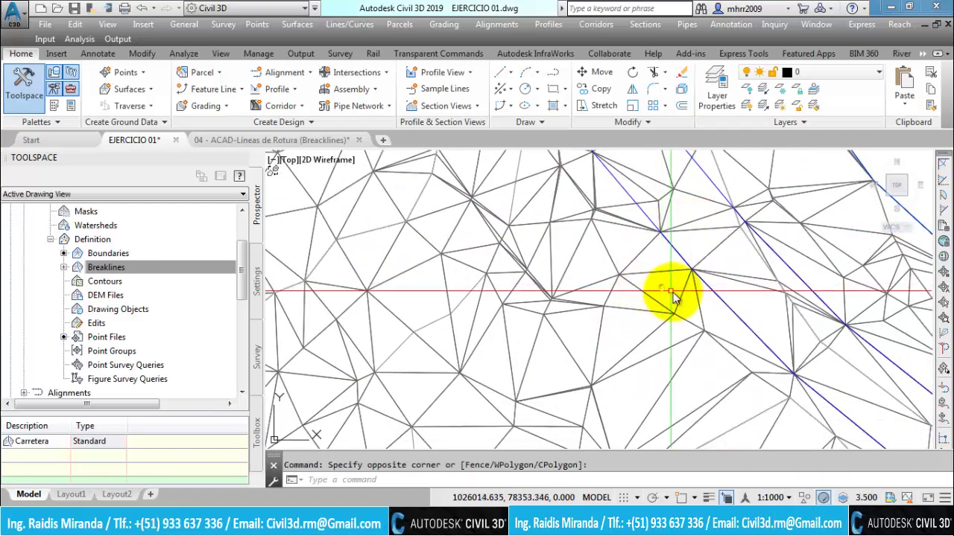
mouse_move(671, 291)
middle_mouse_down()
mouse_move(788, 341)
mouse_move(623, 256)
mouse_move(735, 336)
mouse_move(639, 270)
mouse_move(634, 291)
mouse_move(650, 273)
mouse_move(681, 341)
middle_mouse_up()
scroll(756, 351, "down", 2)
scroll(670, 298, "down", 1)
scroll(704, 331, "down", 1)
middle_click_drag(591, 175, 663, 330)
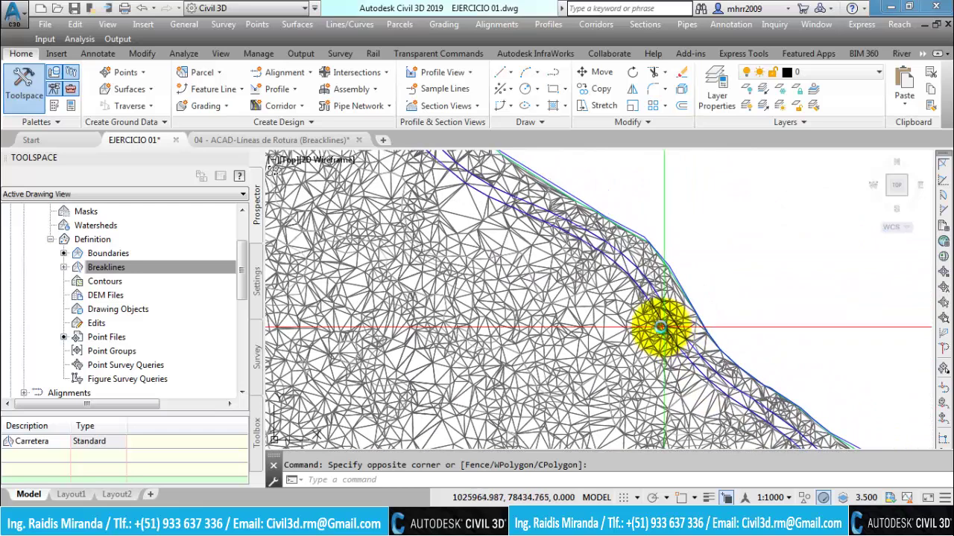
middle_click_drag(539, 245, 471, 308)
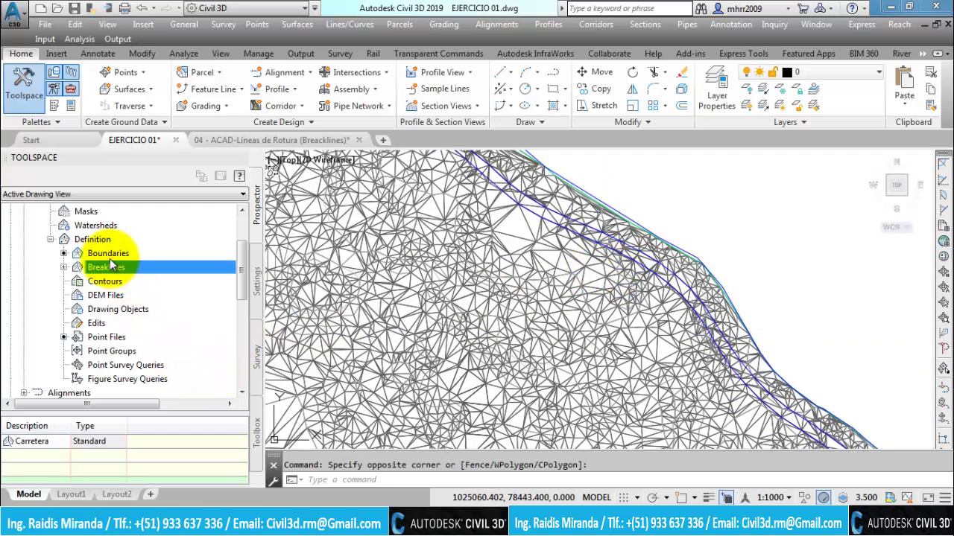
Check Carretera's two 37-vertex lines, Carretera:1 and Carretera:2, then zoom out
left_click(66, 267)
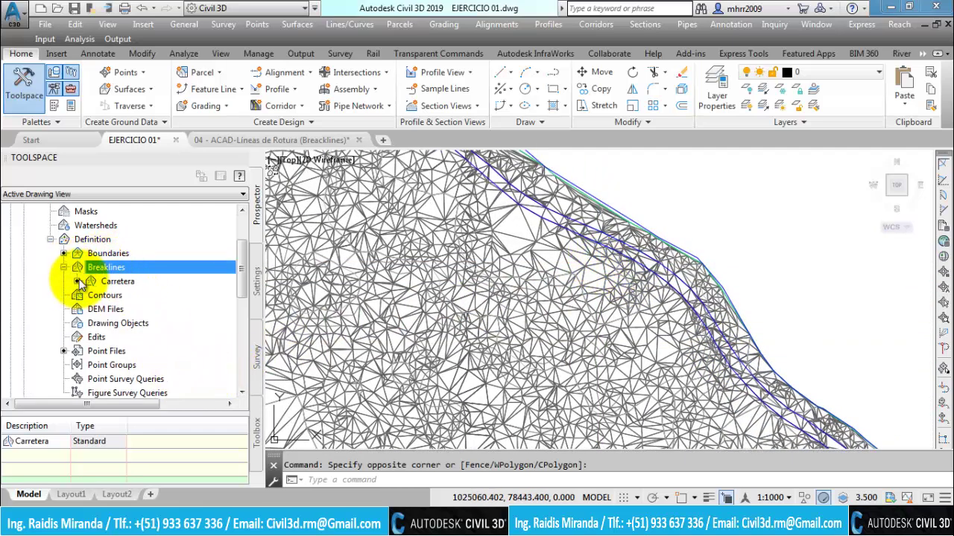
left_click(117, 287)
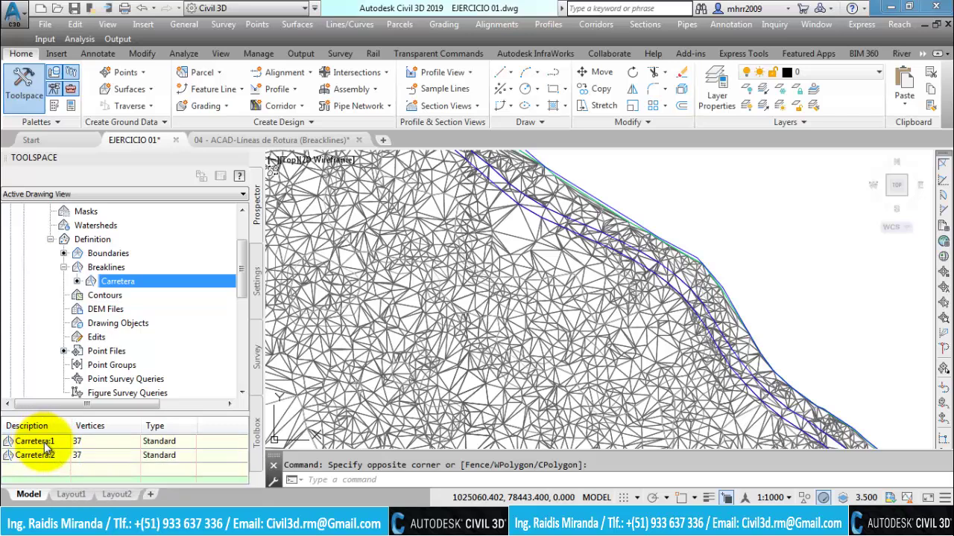
left_click(42, 443)
left_click(43, 456)
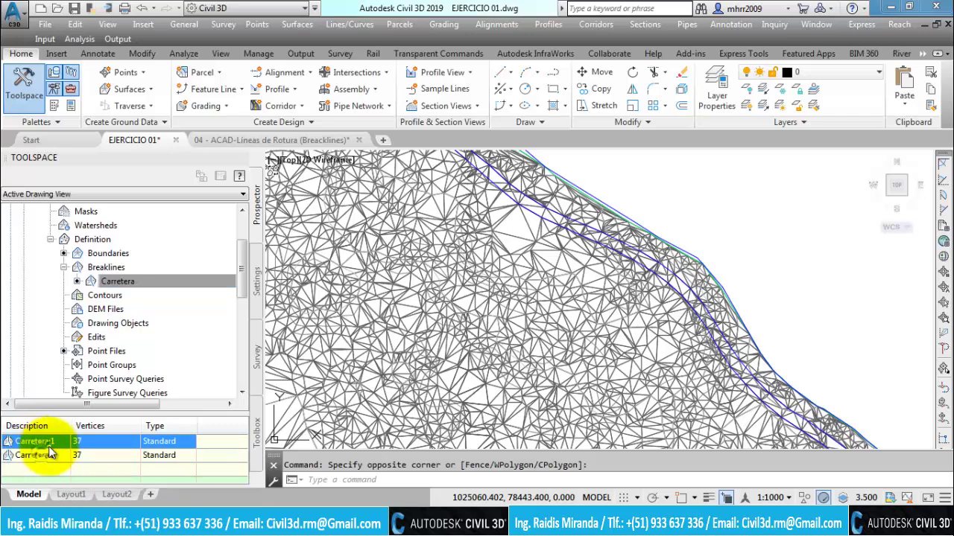
left_click(51, 455)
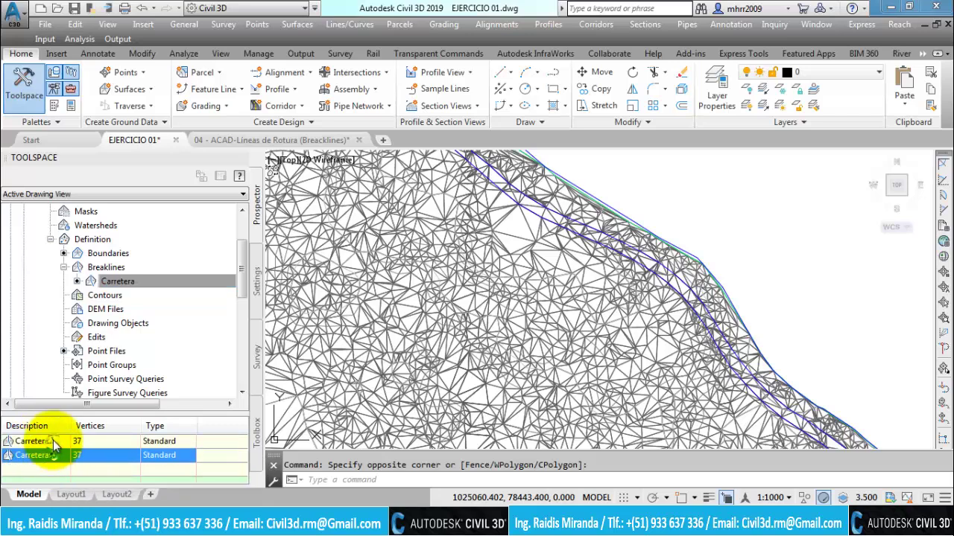
left_click(49, 442)
left_click(51, 456)
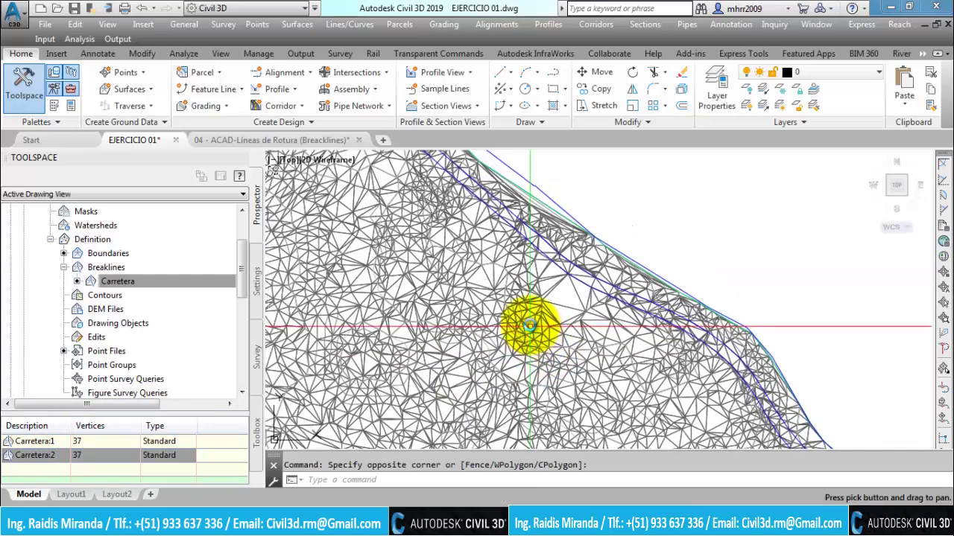
scroll(564, 276, "down", 5)
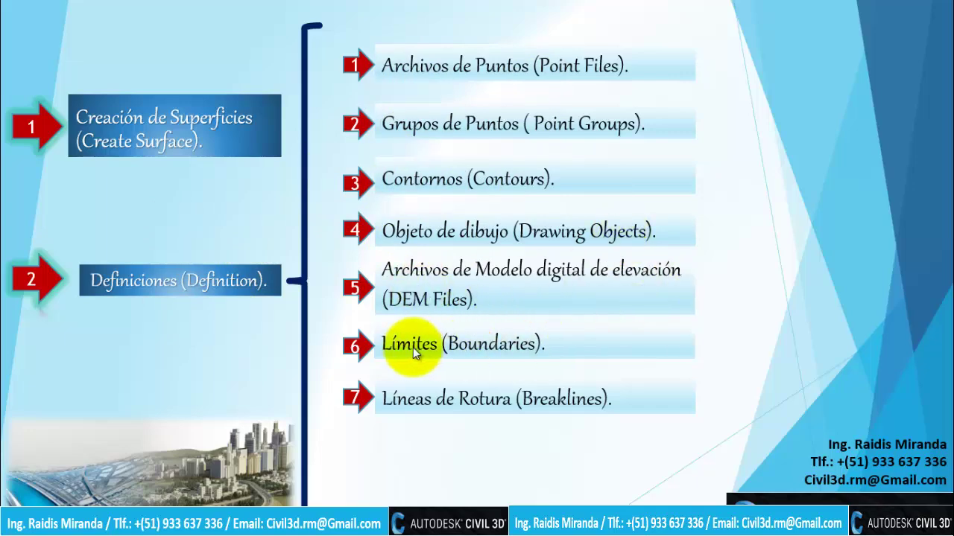
Advance the slideshow to the 3 Edición de Superficie slide
left_click(724, 425)
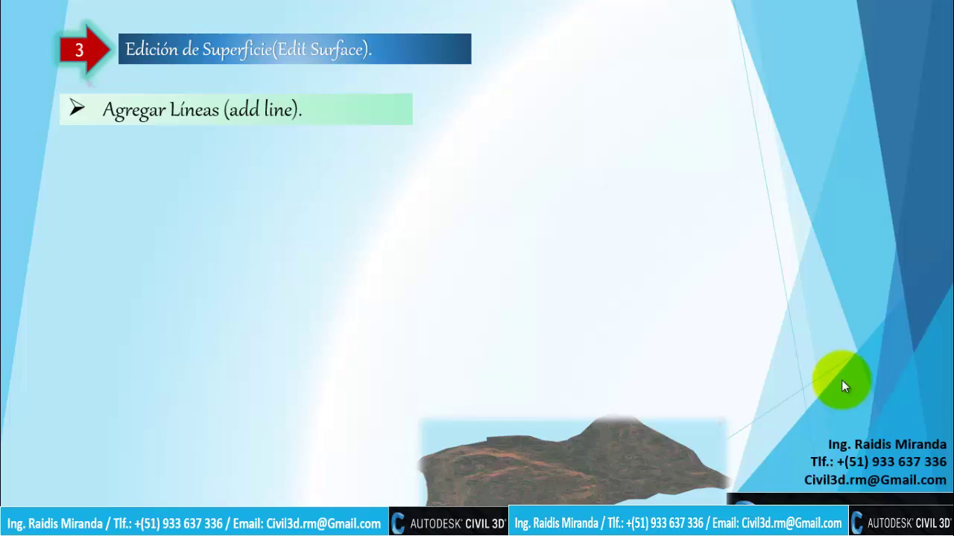
Reveal the remaining edit bullets, from Eliminar Líneas through Simplificar Superficie
left_click(841, 380)
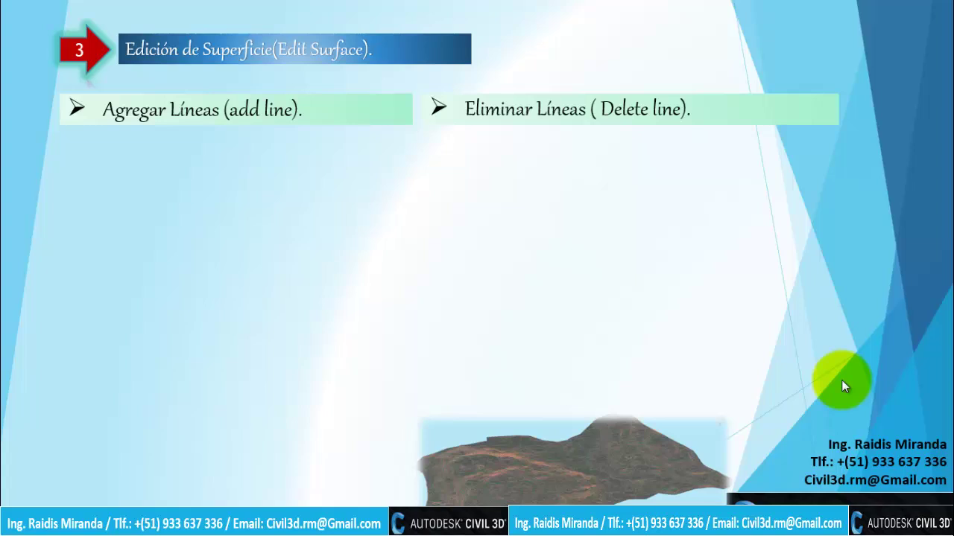
left_click(841, 380)
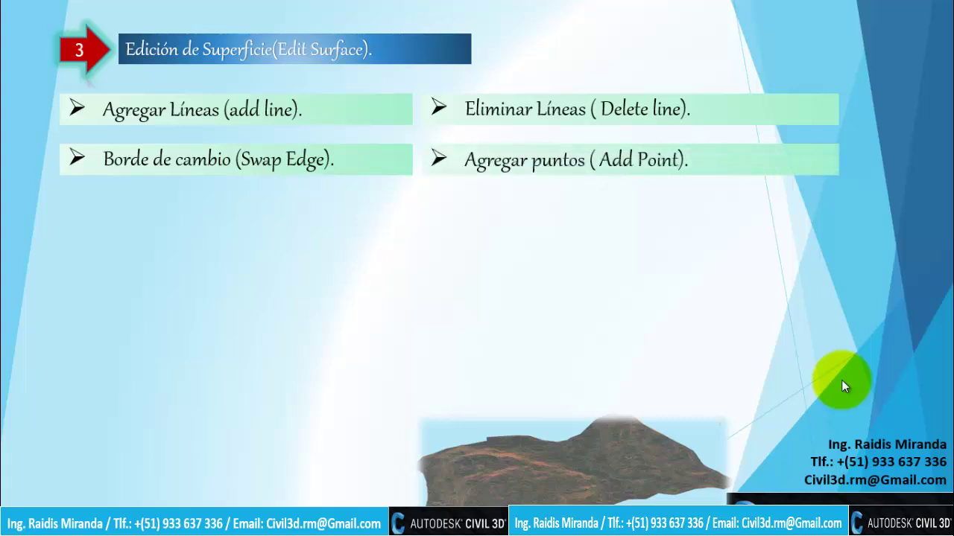
left_click(842, 381)
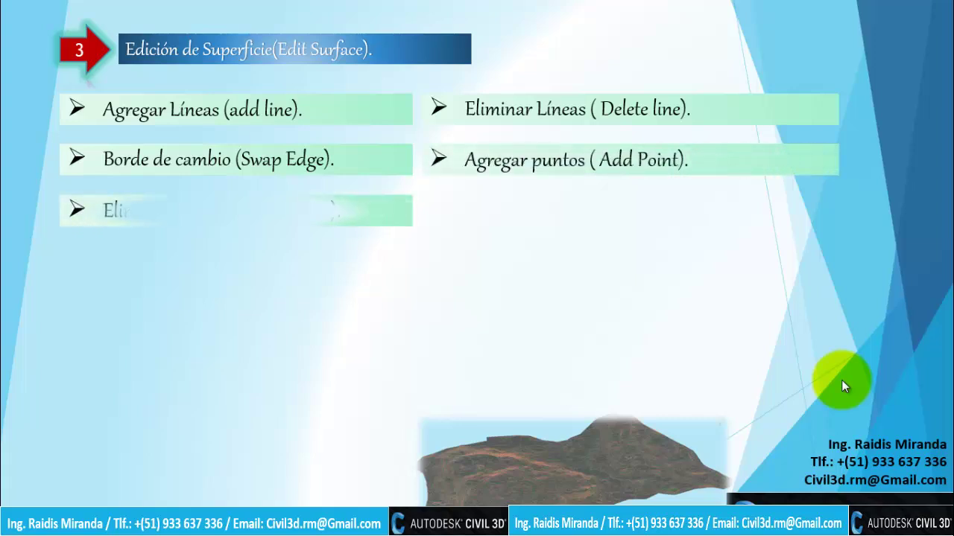
left_click(841, 385)
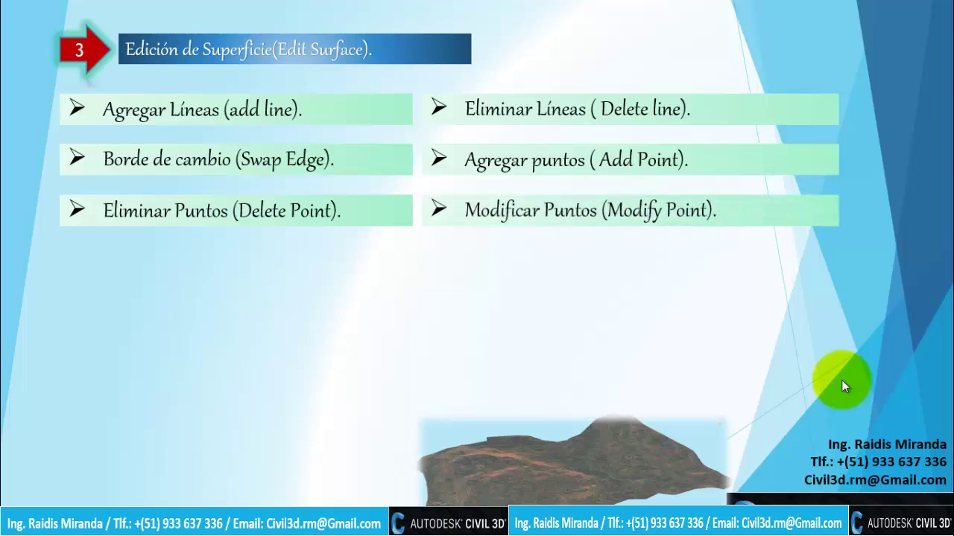
left_click(843, 382)
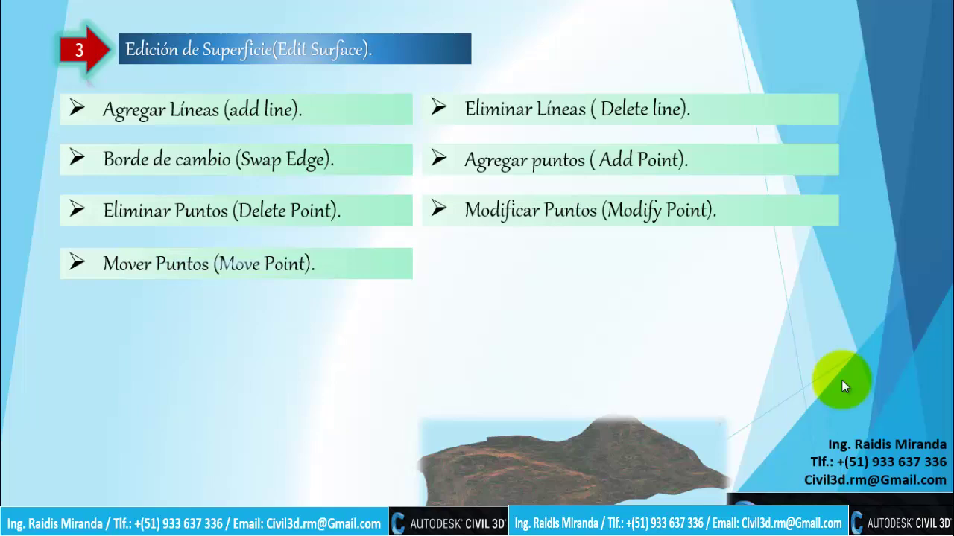
left_click(842, 383)
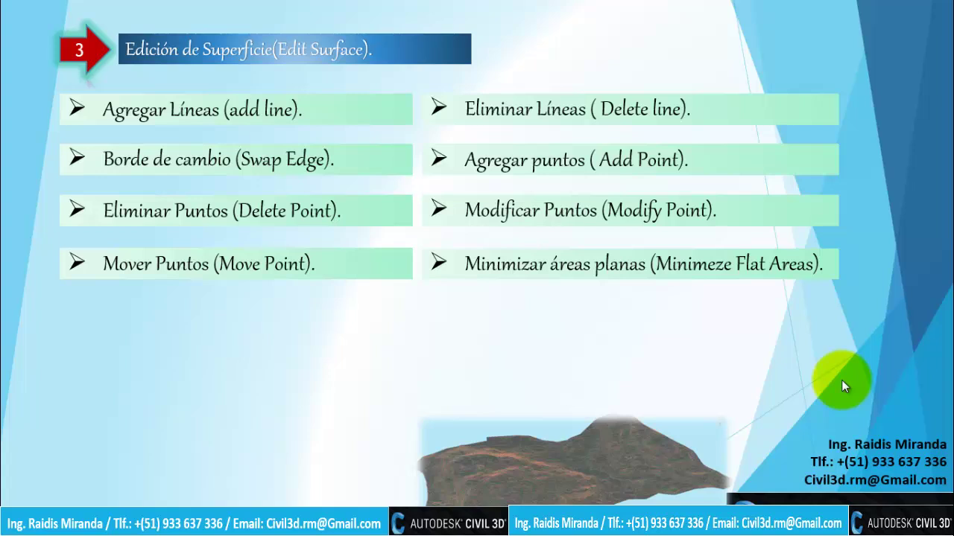
left_click(841, 379)
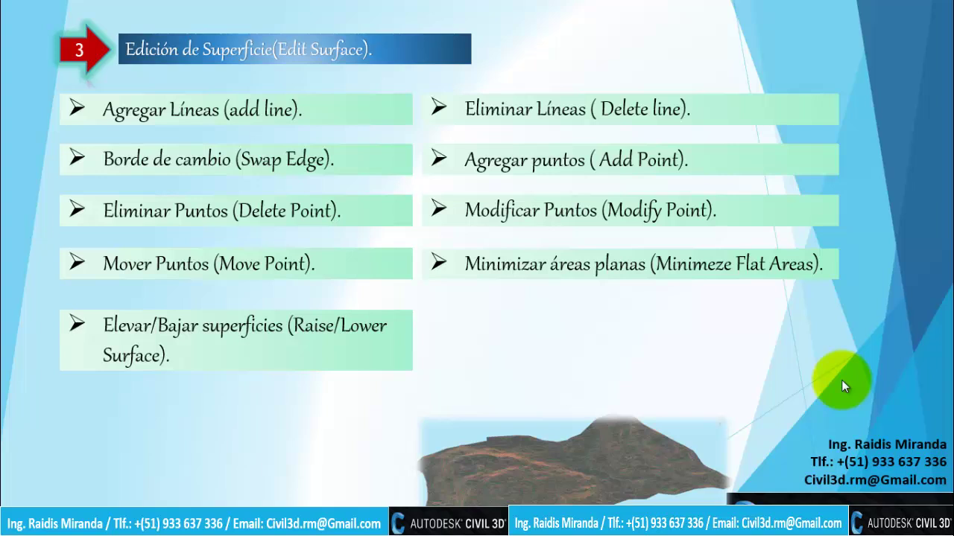
left_click(841, 380)
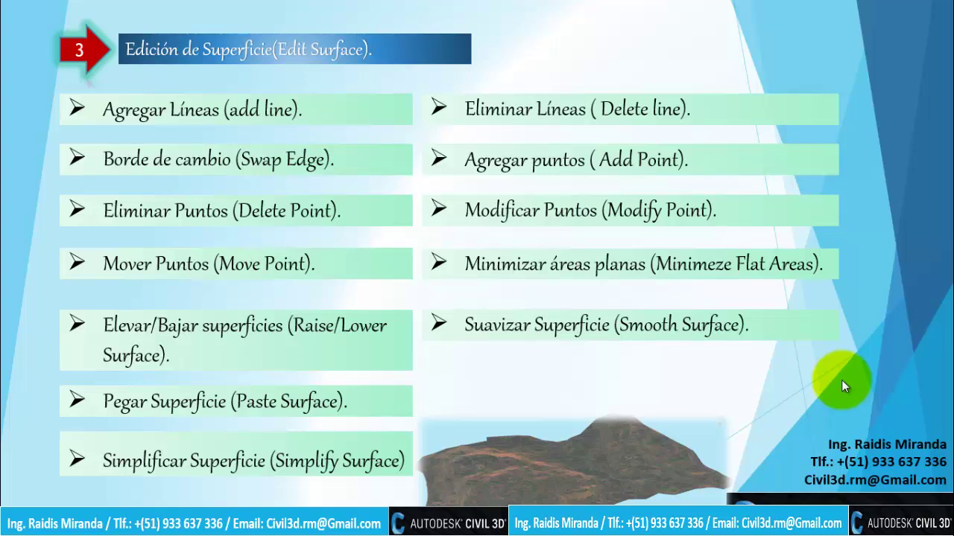
key("alt+Tab")
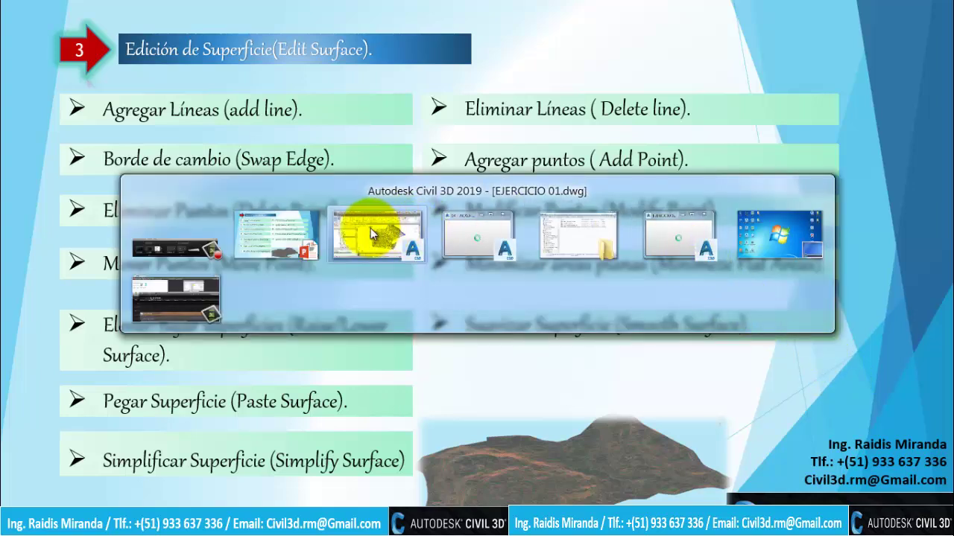
Switch to the EJERCICIO 01 window and frame the whole TIN surface
left_click(373, 231)
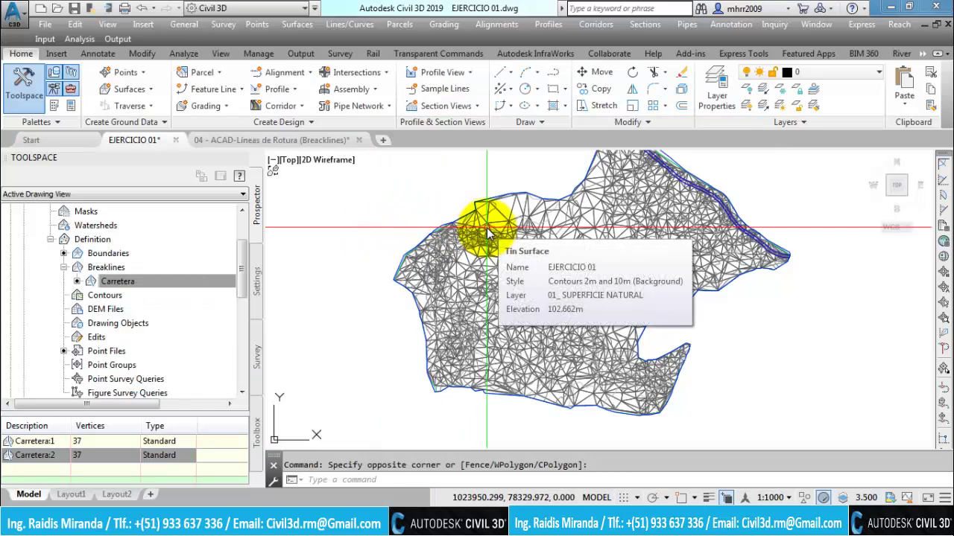
middle_click_drag(573, 242, 516, 283)
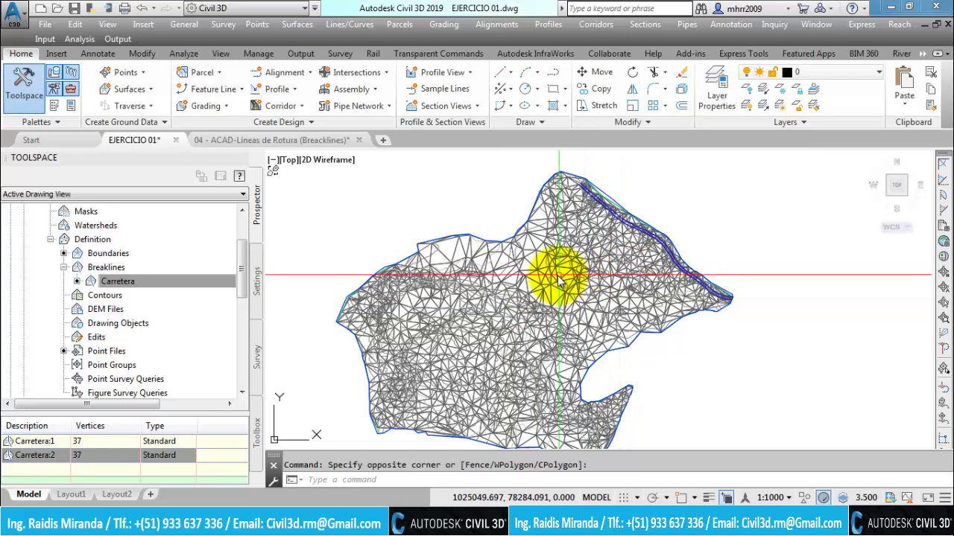
middle_click_drag(573, 293, 538, 283)
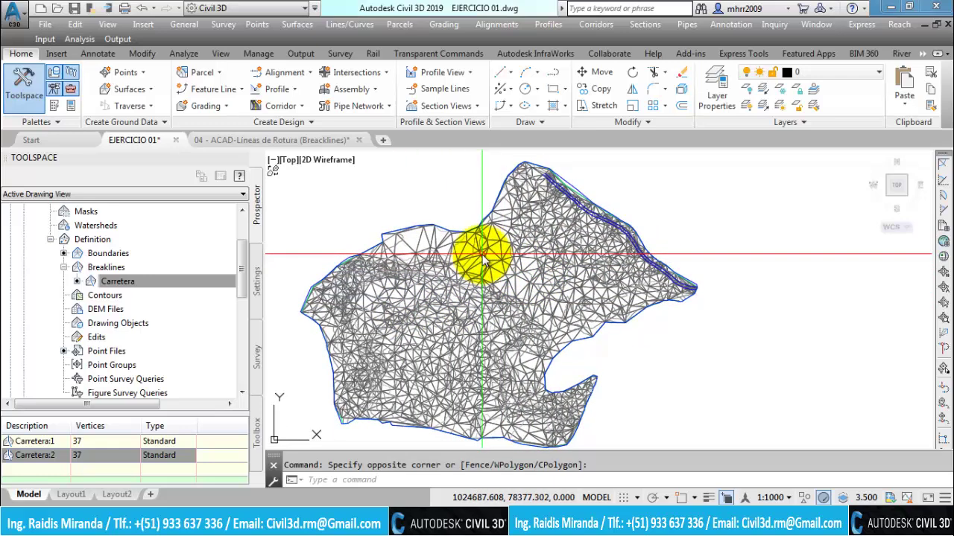
scroll(447, 302, "down", 2)
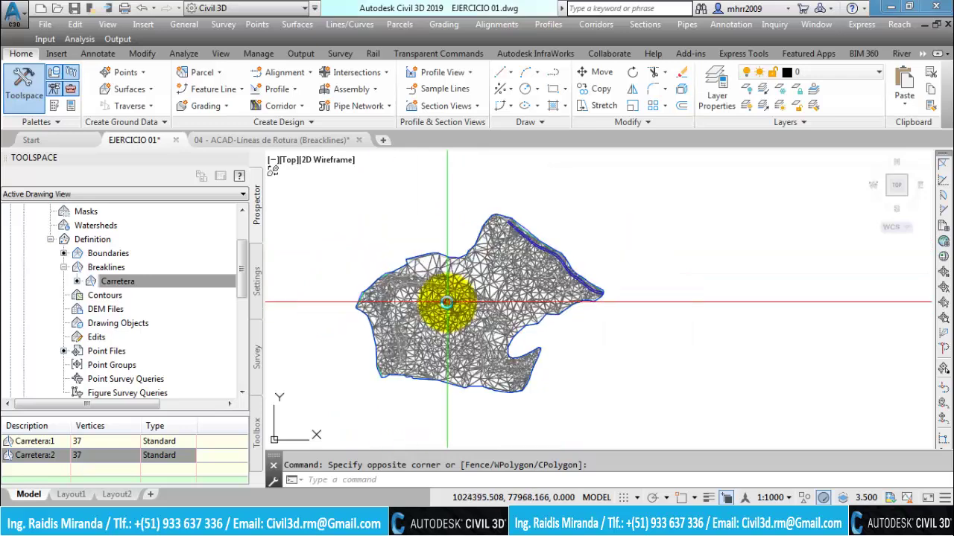
scroll(462, 287, "up", 2)
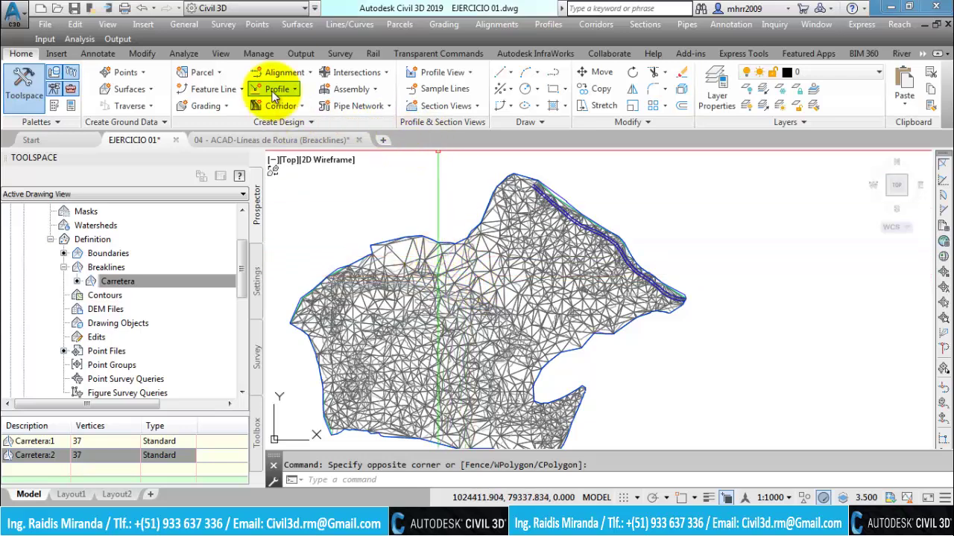
Show the Modify > Surface tools and review the Edit Surface operations list
left_click(143, 55)
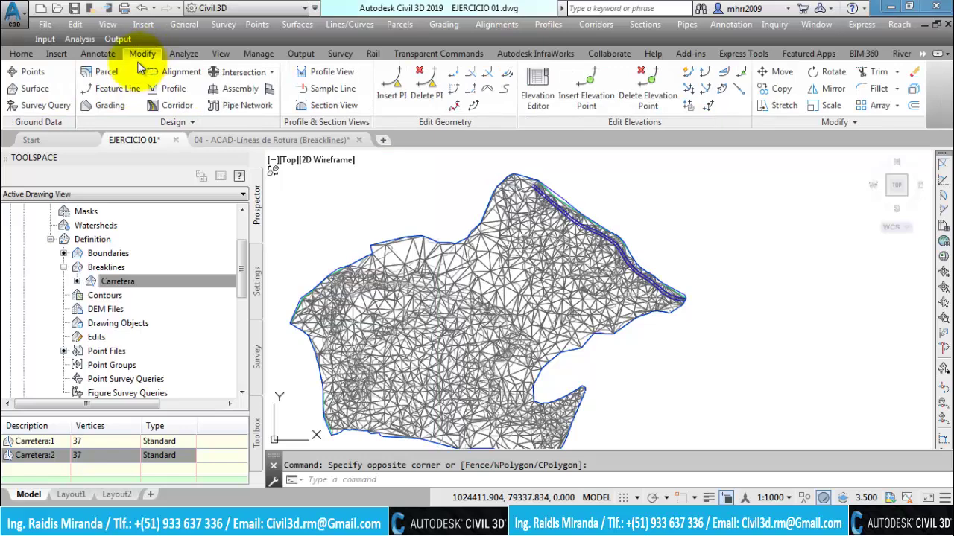
left_click(35, 89)
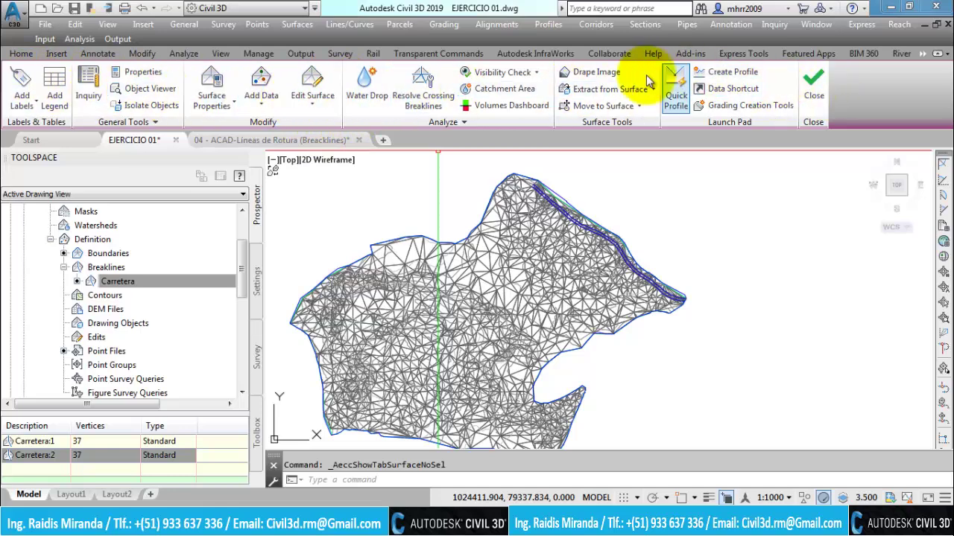
left_click(310, 106)
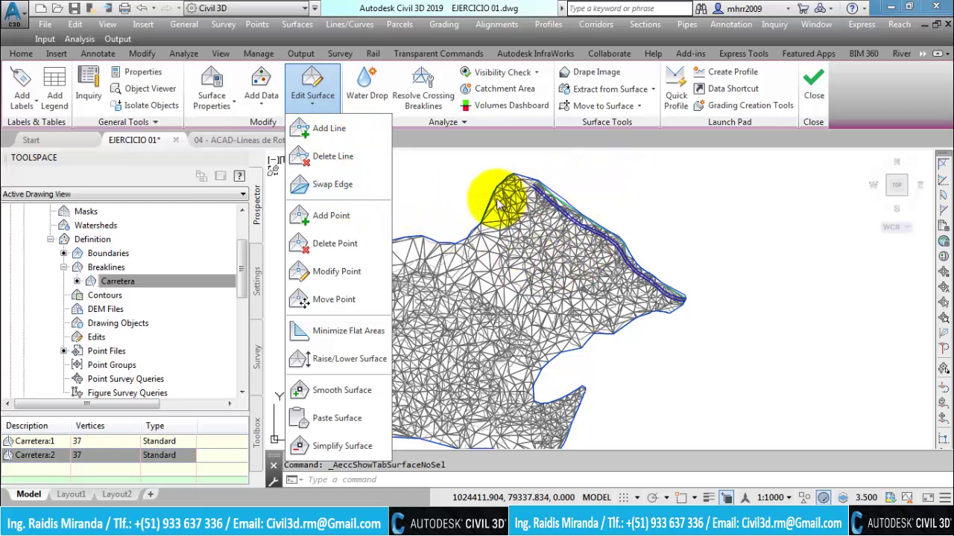
left_click(451, 195)
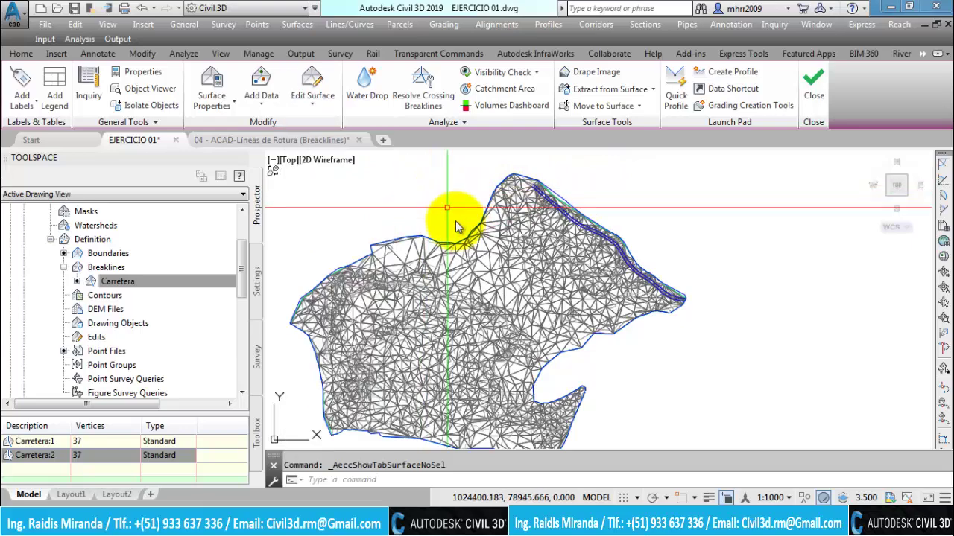
Zoom in on the long, thin triangles along the surface's western edge
scroll(453, 251, "up", 1)
scroll(503, 261, "up", 1)
scroll(477, 306, "up", 1)
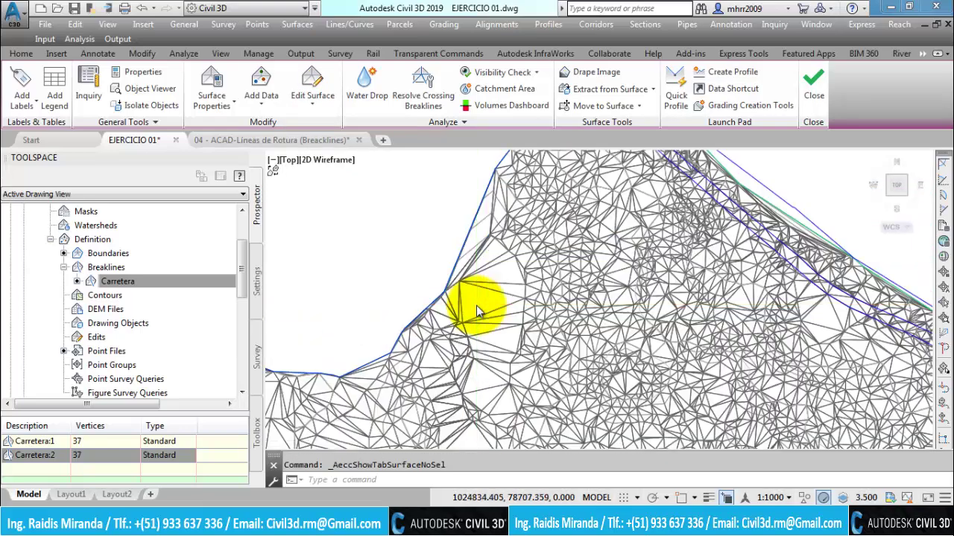
scroll(481, 249, "up", 1)
scroll(476, 280, "up", 1)
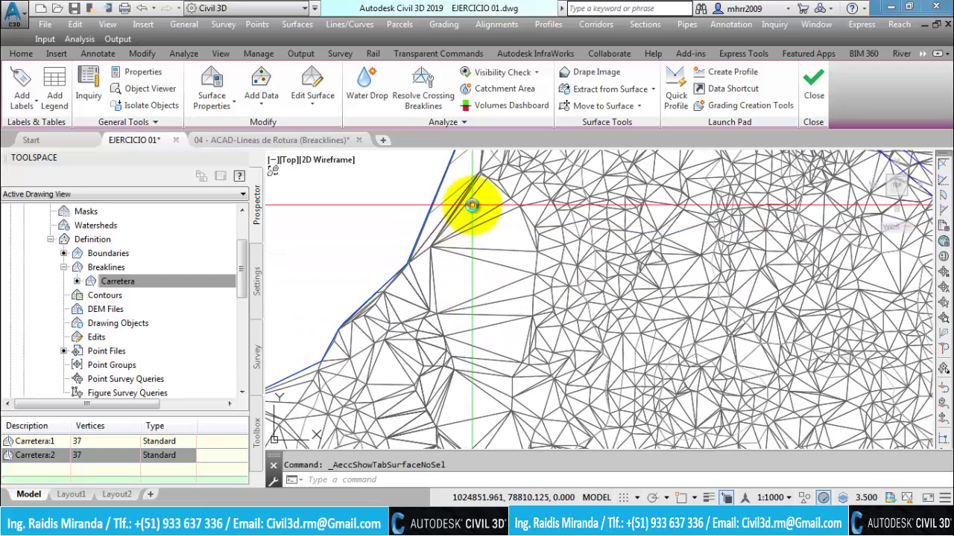
middle_click_drag(472, 202, 464, 298)
middle_click_drag(472, 379, 485, 265)
scroll(484, 265, "up", 1)
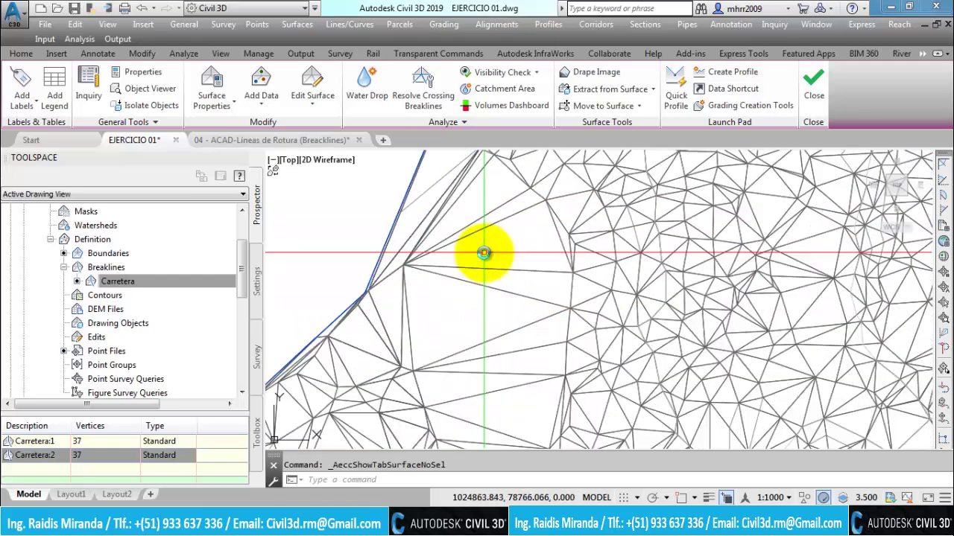
scroll(432, 273, "up", 1)
scroll(522, 274, "up", 1)
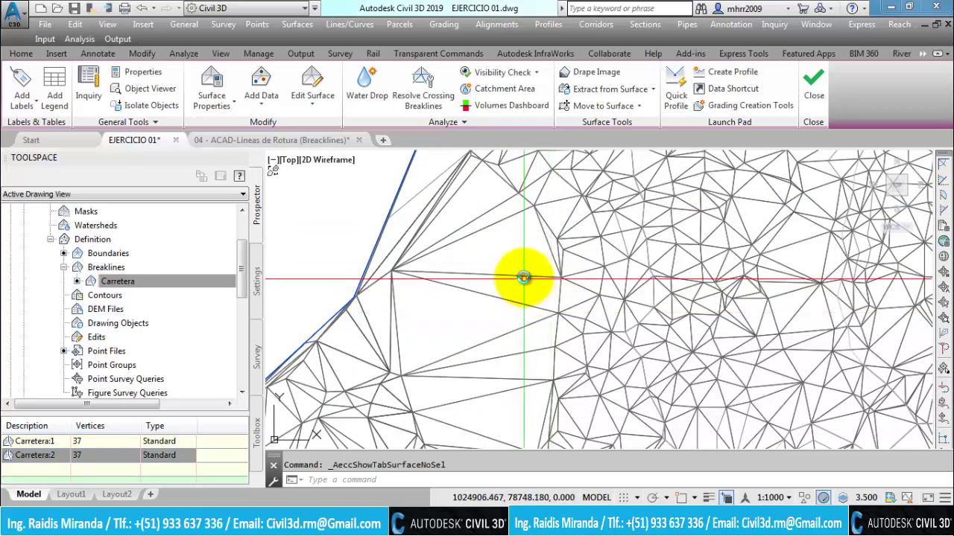
Add a line to the EJERCICIO 01 surface by picking two endpoints across the mesh
left_click(523, 277)
left_click(315, 104)
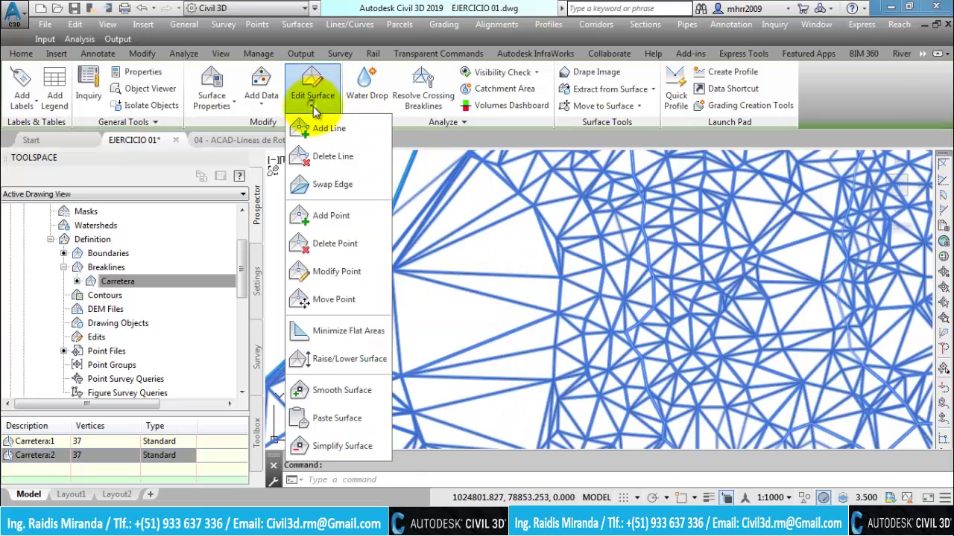
left_click(329, 128)
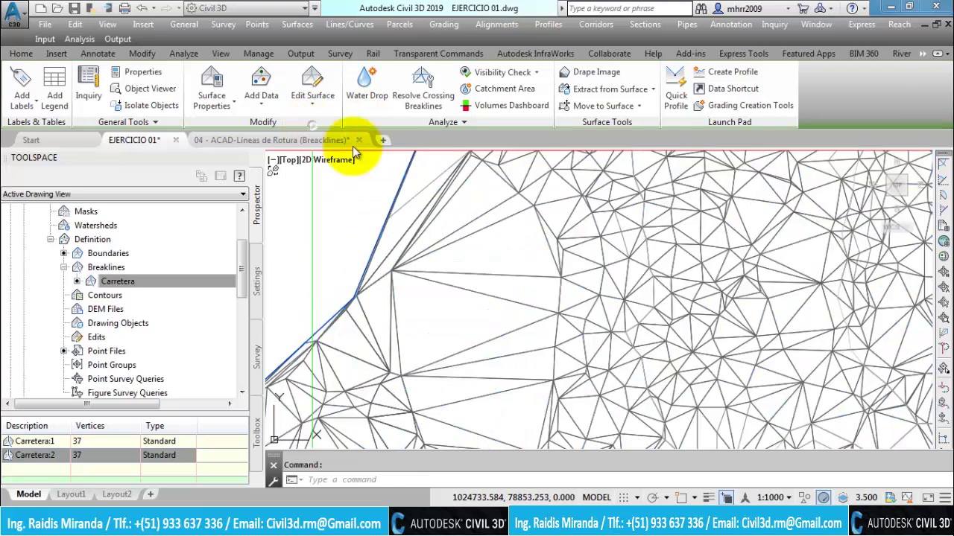
left_click(529, 215)
left_click(558, 315)
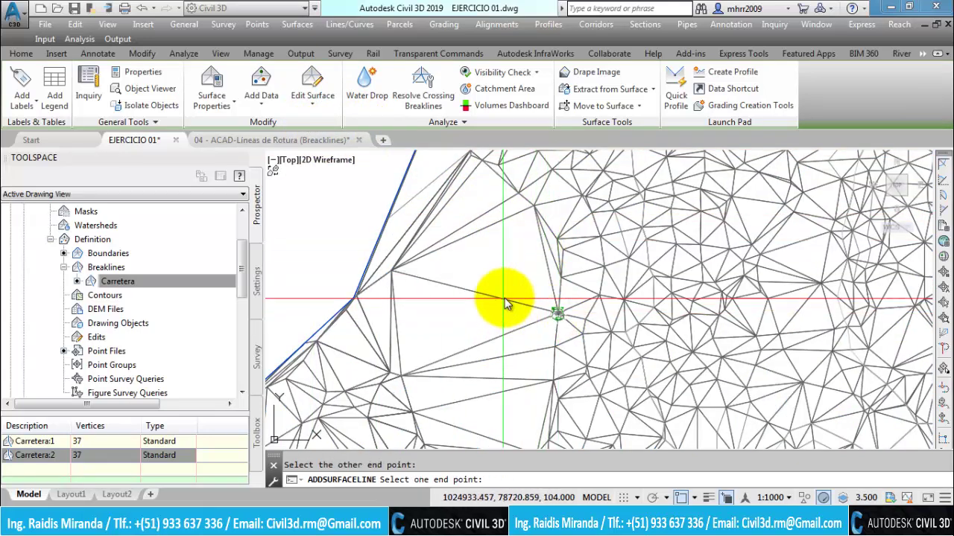
left_click(555, 241)
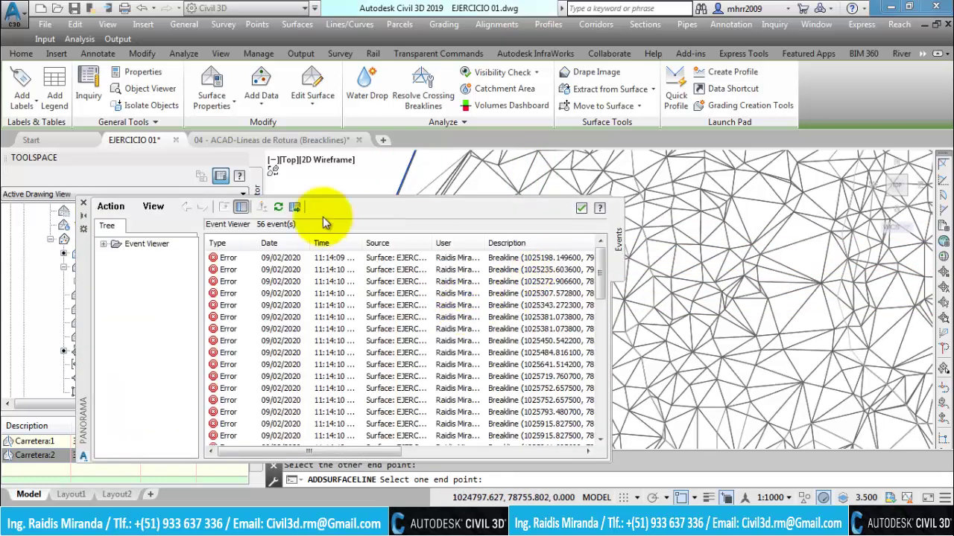
Clear the event log, pick endpoints for another surface line, and dismiss the breakline error
left_click(105, 209)
left_click(112, 254)
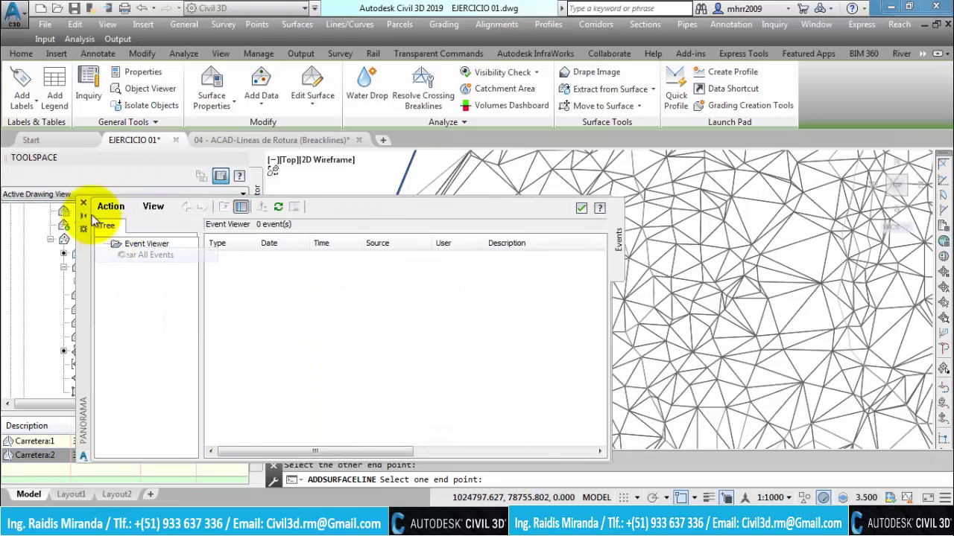
left_click(83, 204)
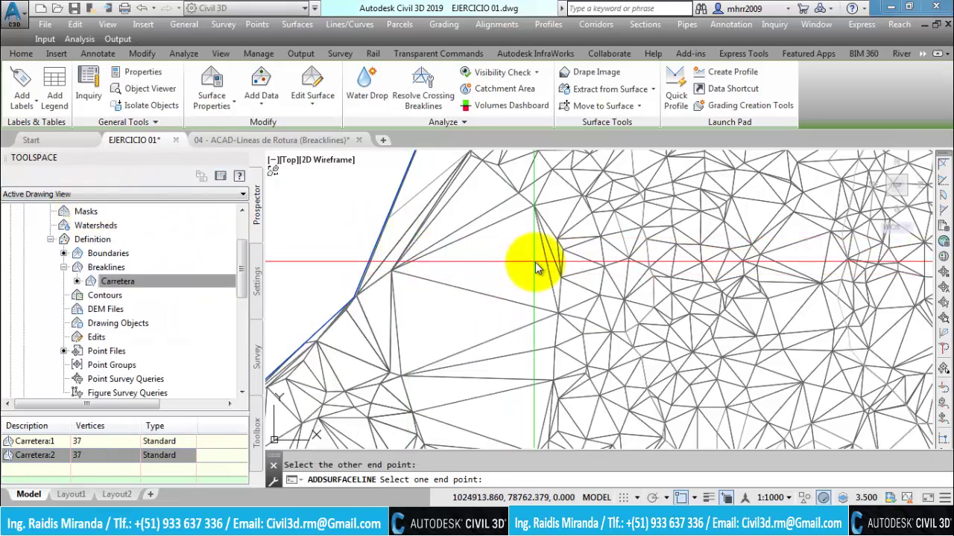
left_click(558, 279)
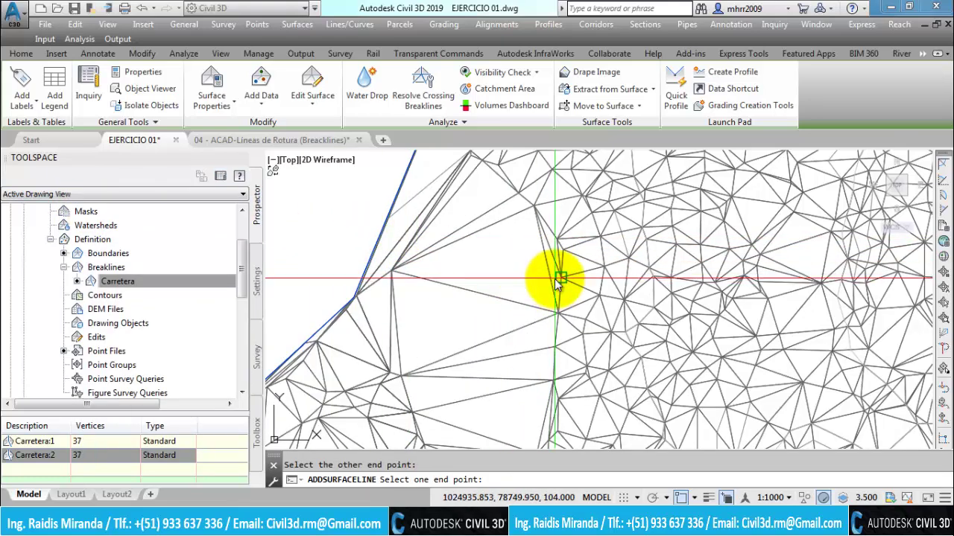
left_click(393, 273)
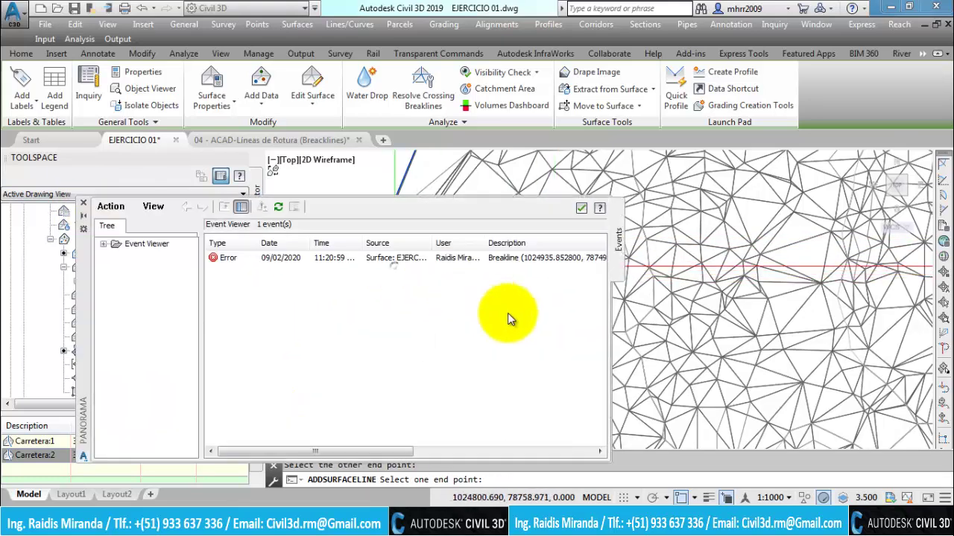
left_click(83, 204)
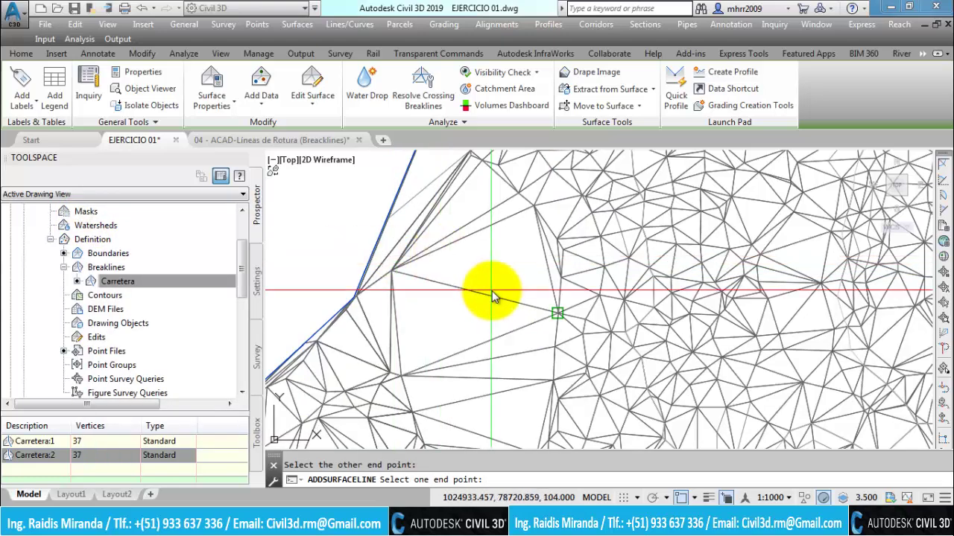
Zoom around the mesh while picking another line endpoint, then show the Edit Surface operations list
scroll(476, 335, "down", 3)
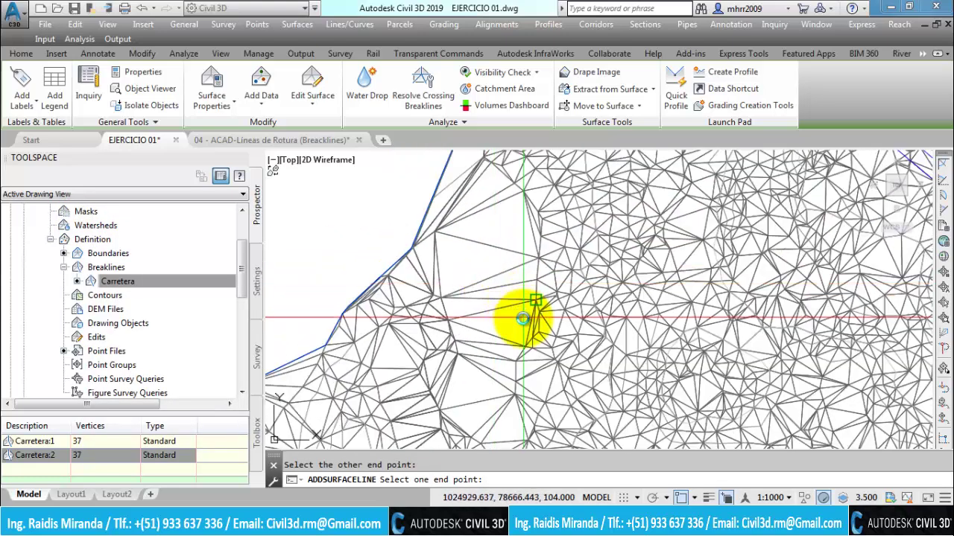
scroll(549, 335, "up", 1)
scroll(558, 287, "up", 1)
scroll(570, 334, "up", 1)
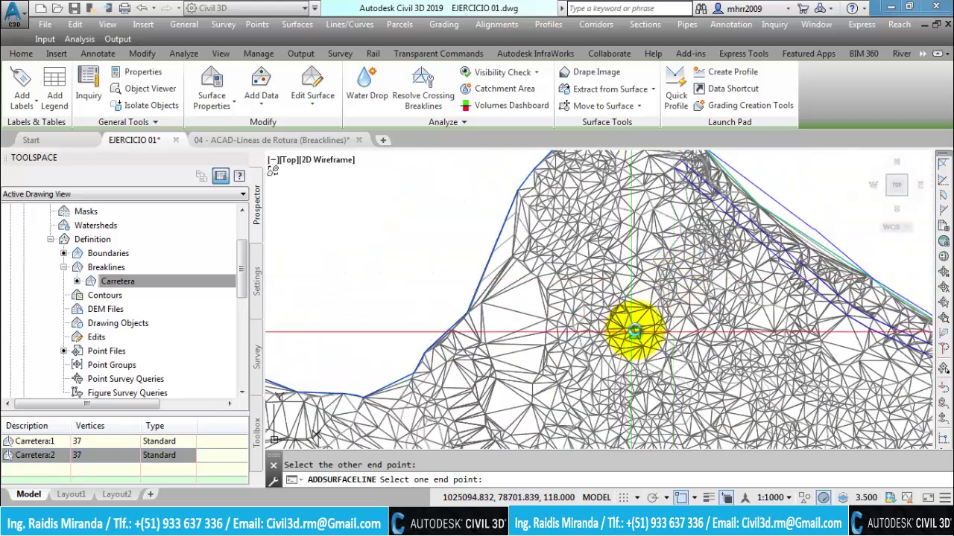
scroll(648, 306, "up", 1)
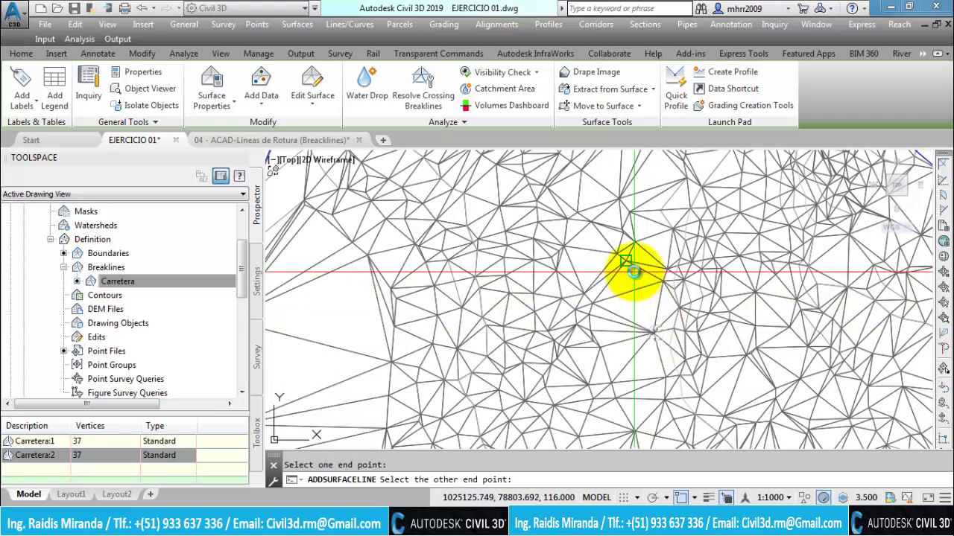
left_click(630, 260)
scroll(637, 280, "up", 1)
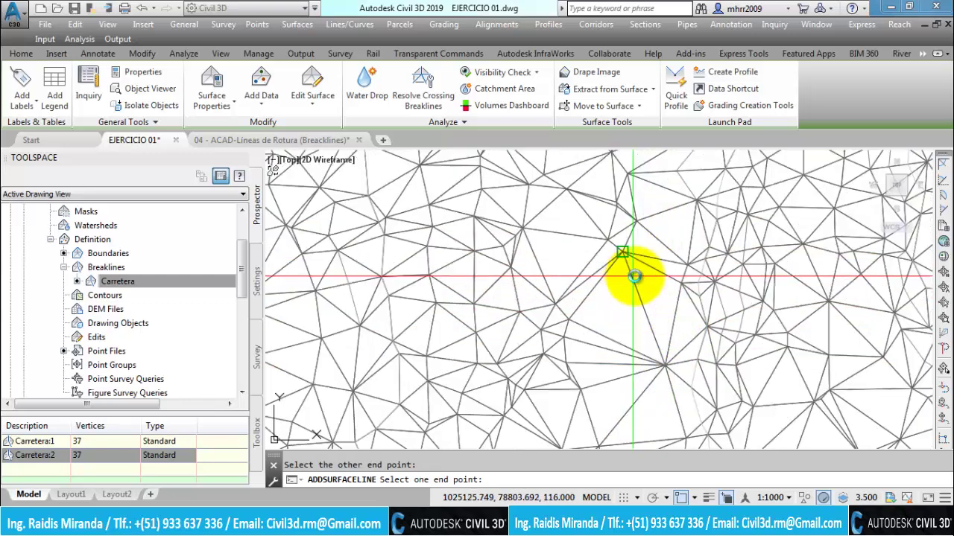
scroll(649, 270, "up", 1)
scroll(534, 318, "down", 2)
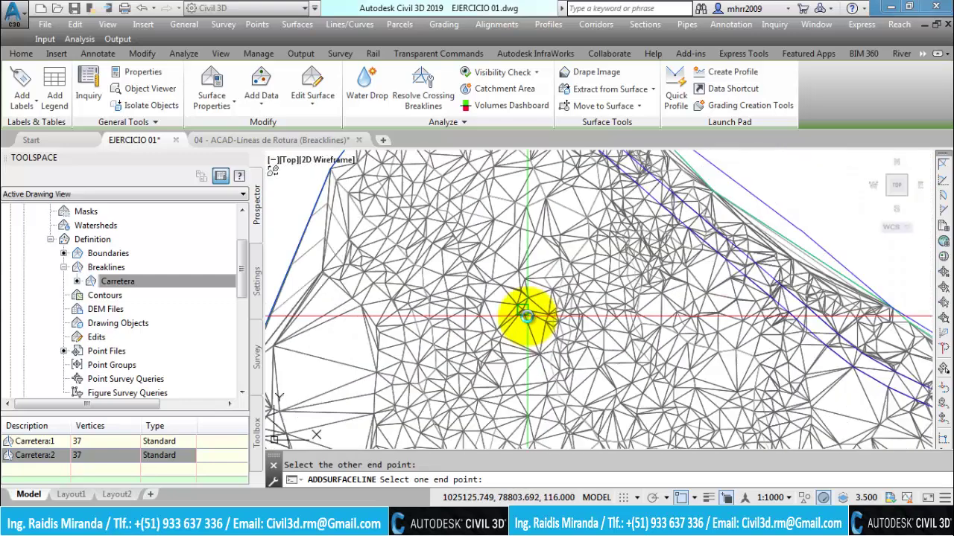
middle_click_drag(541, 257, 531, 276)
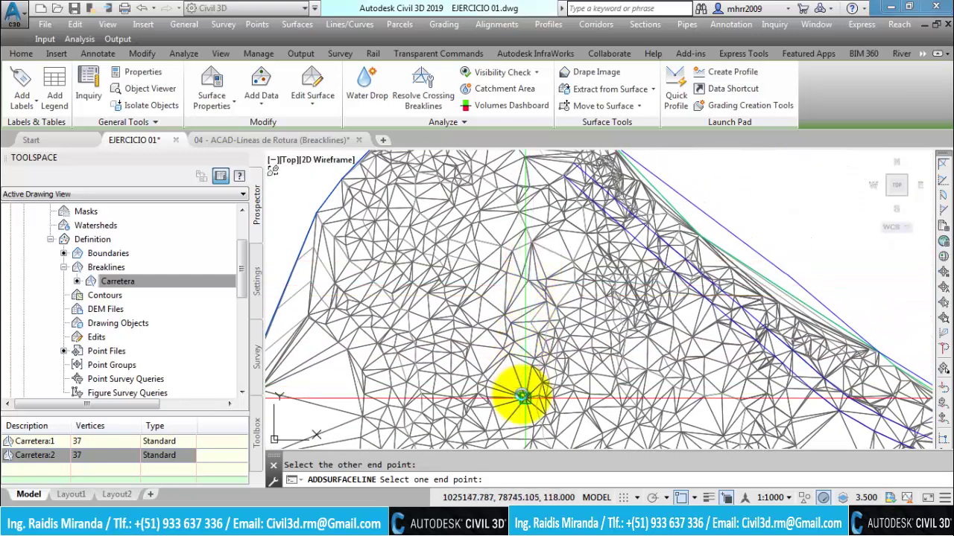
scroll(522, 393, "up", 1)
scroll(517, 390, "up", 1)
scroll(511, 379, "up", 1)
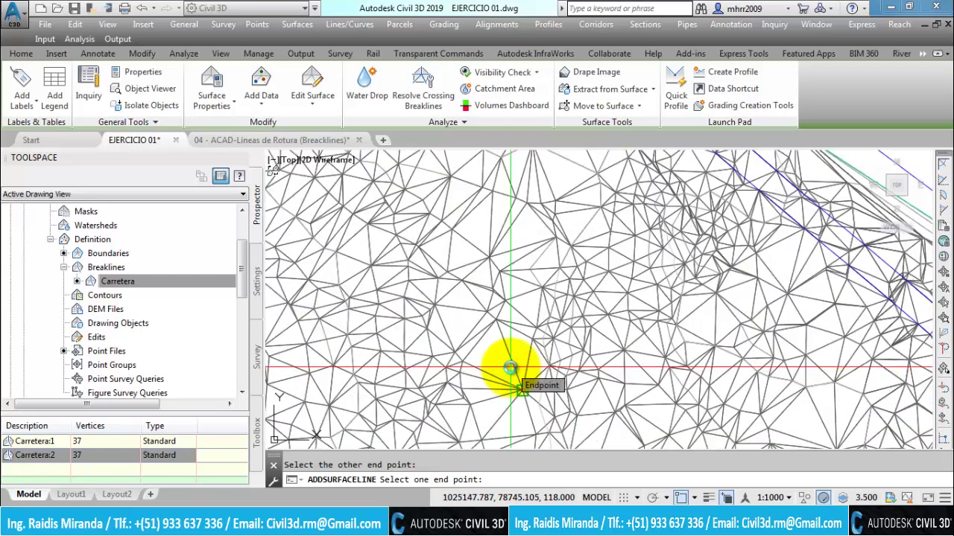
scroll(510, 367, "down", 3)
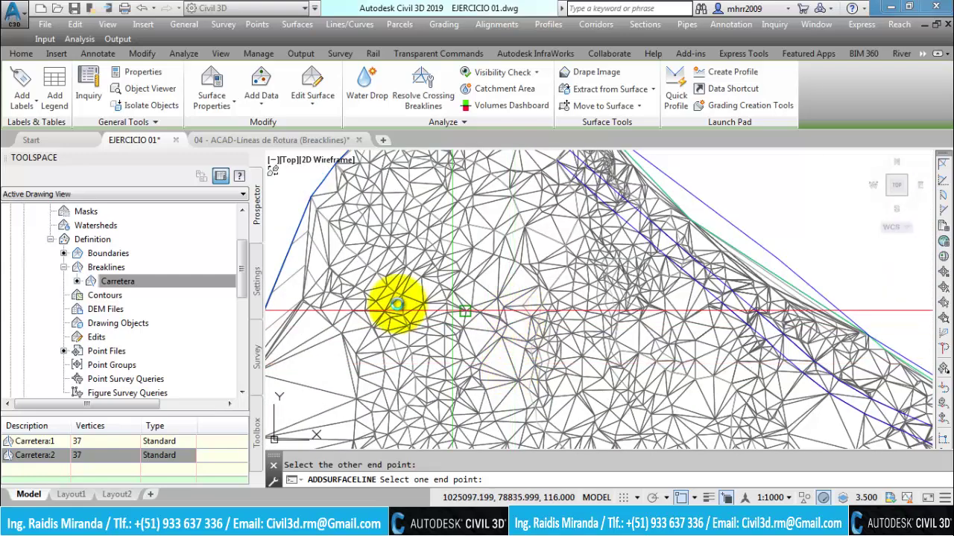
left_click(319, 108)
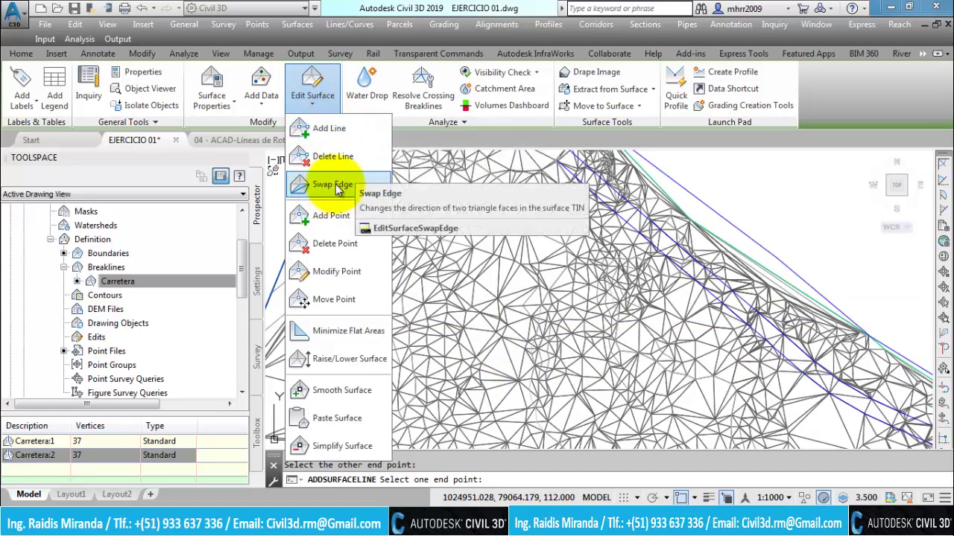
mouse_move(331, 185)
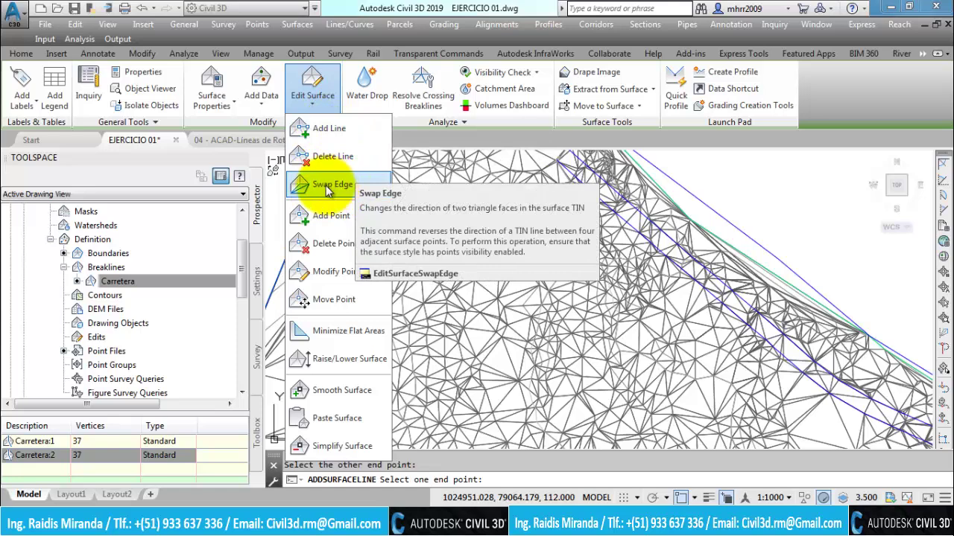
Start the Swap Edge edit and zoom to the triangles to be flipped
left_click(328, 187)
left_click(471, 310)
scroll(495, 278, "up", 2)
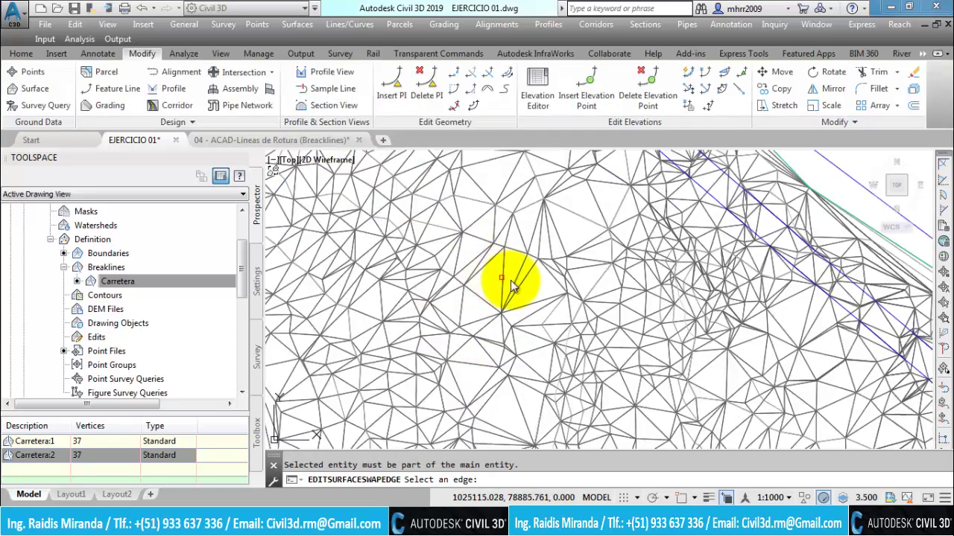
scroll(518, 281, "up", 2)
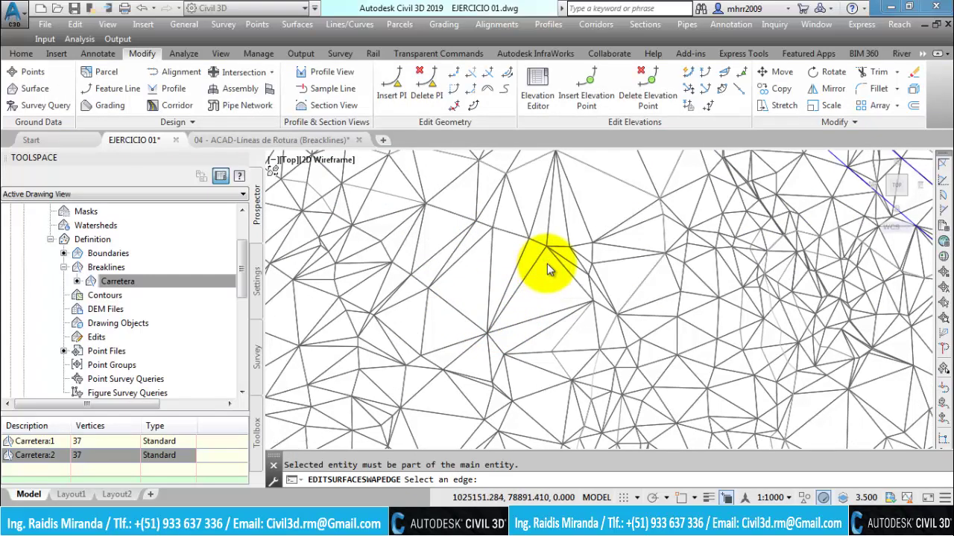
scroll(546, 264, "down", 3)
scroll(565, 264, "down", 2)
scroll(601, 213, "down", 2)
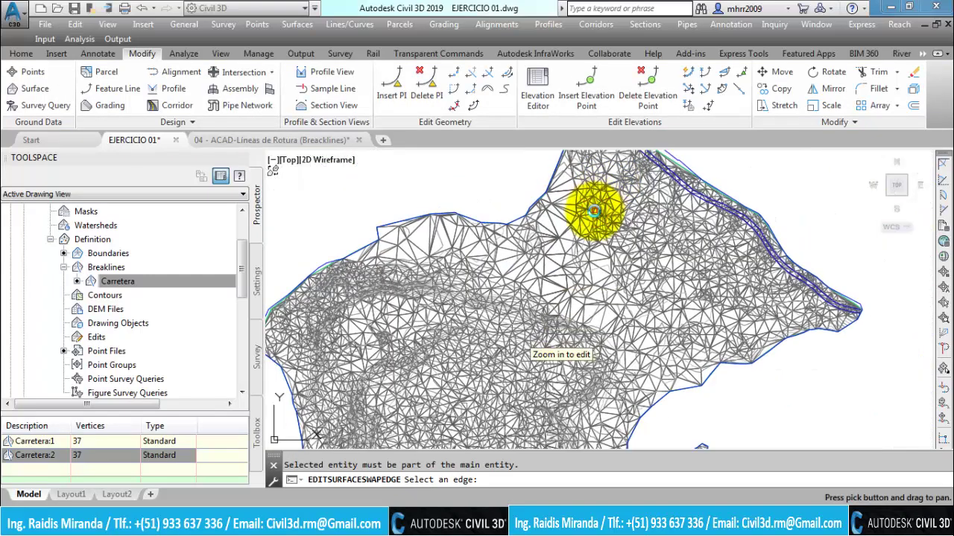
scroll(514, 340, "up", 3)
middle_click_drag(607, 330, 453, 223)
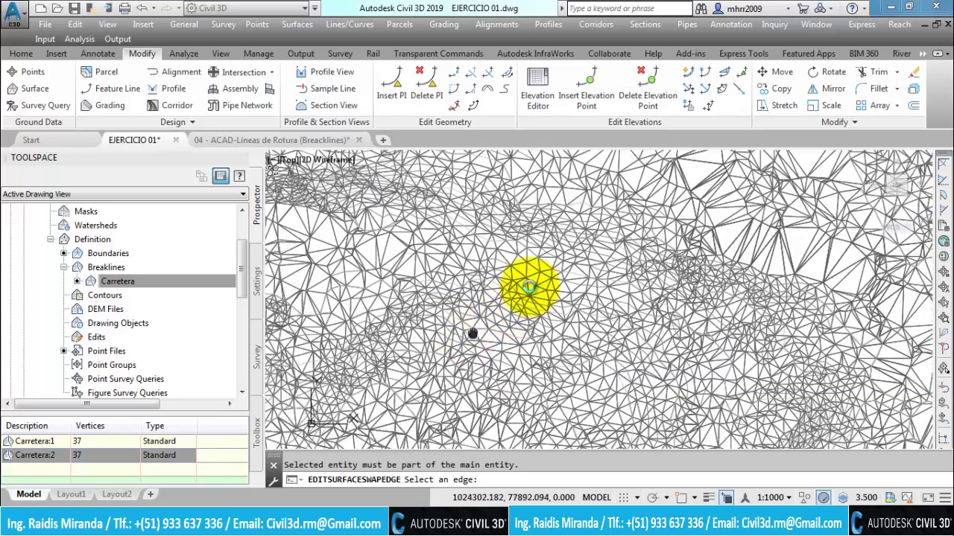
middle_click_drag(426, 330, 566, 249)
scroll(547, 320, "up", 2)
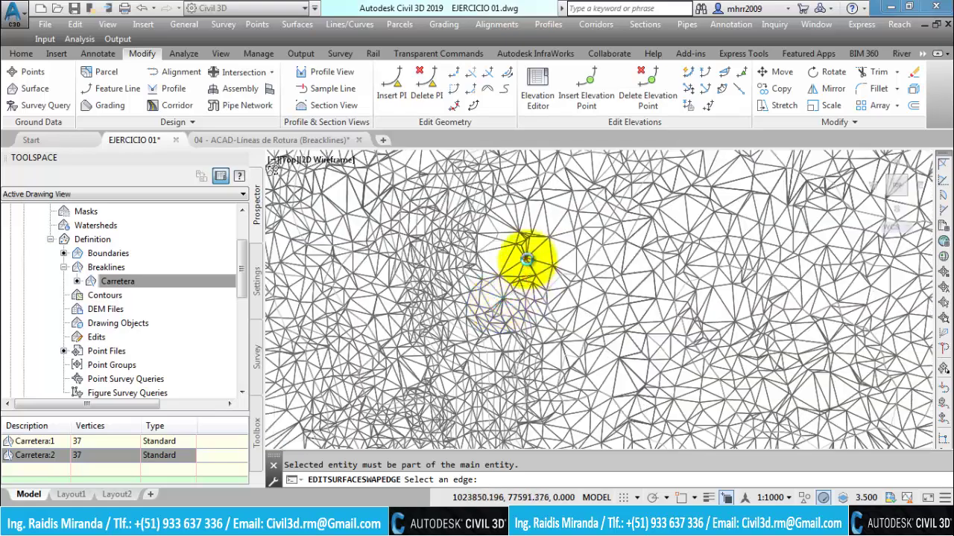
scroll(573, 291, "up", 1)
scroll(555, 328, "down", 1)
scroll(551, 317, "up", 1)
scroll(575, 309, "up", 2)
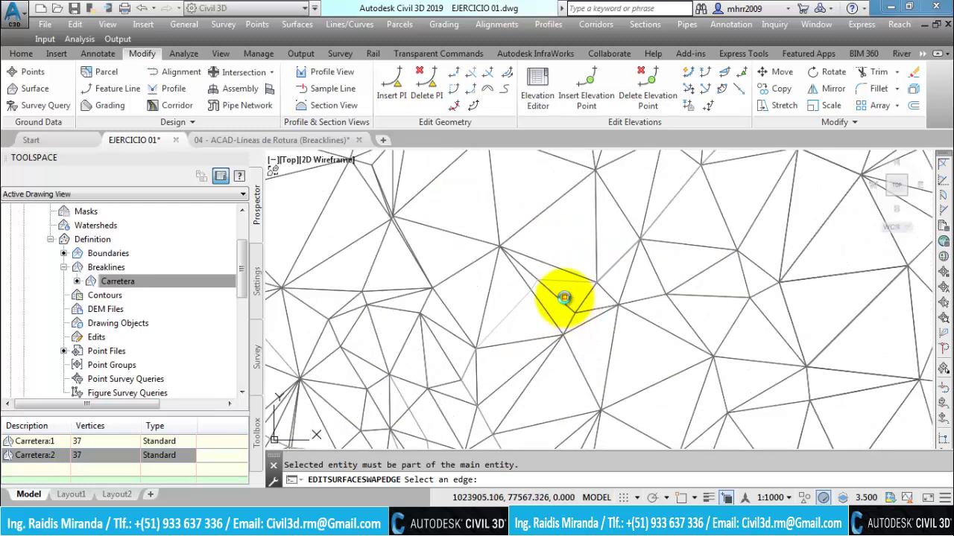
scroll(559, 298, "up", 1)
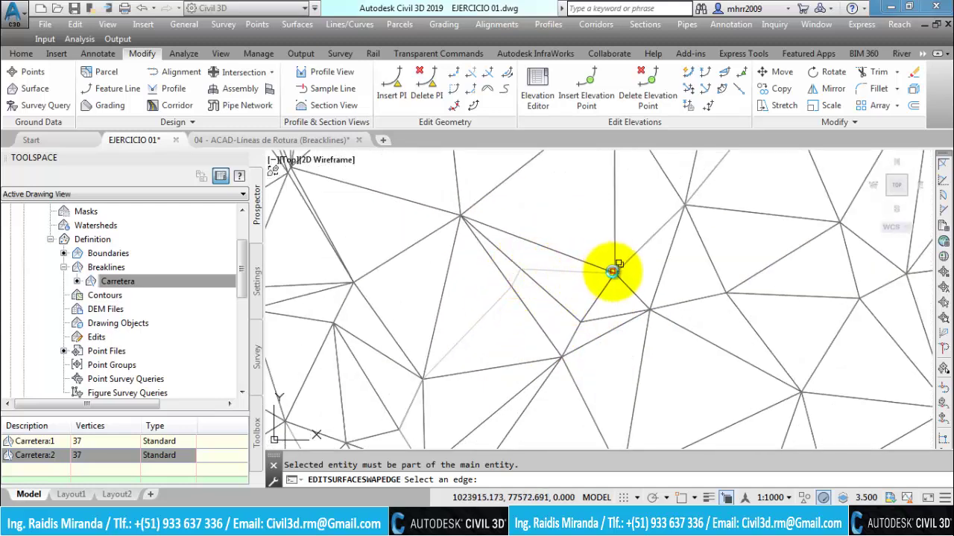
Flip a TIN edge to its opposite diagonal after dismissing the cannot-swap warning
left_click(565, 295)
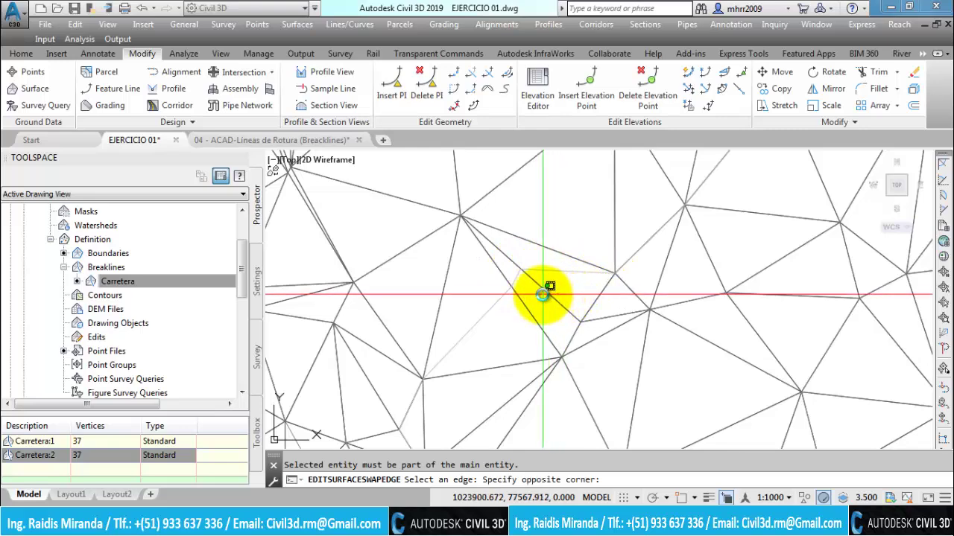
left_click(549, 298)
left_click(548, 293)
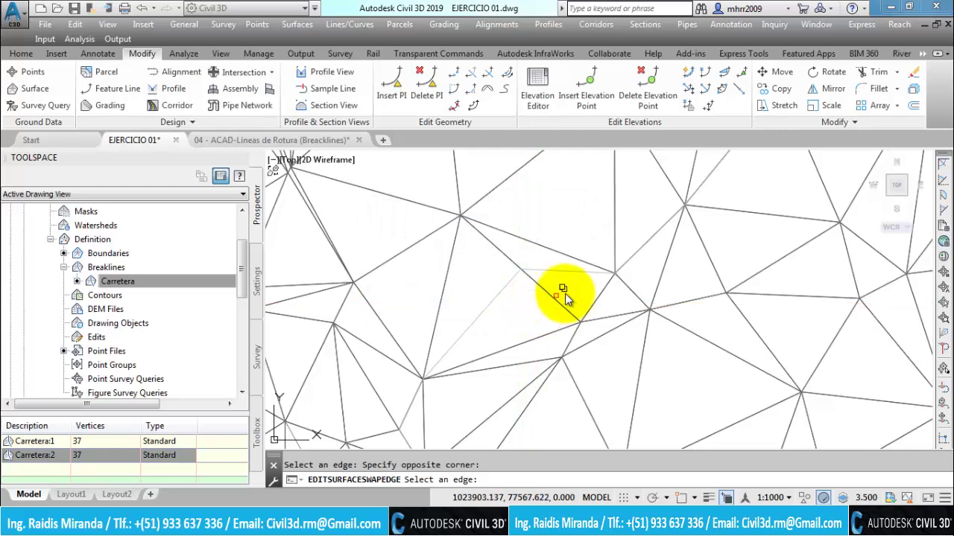
left_click(566, 302)
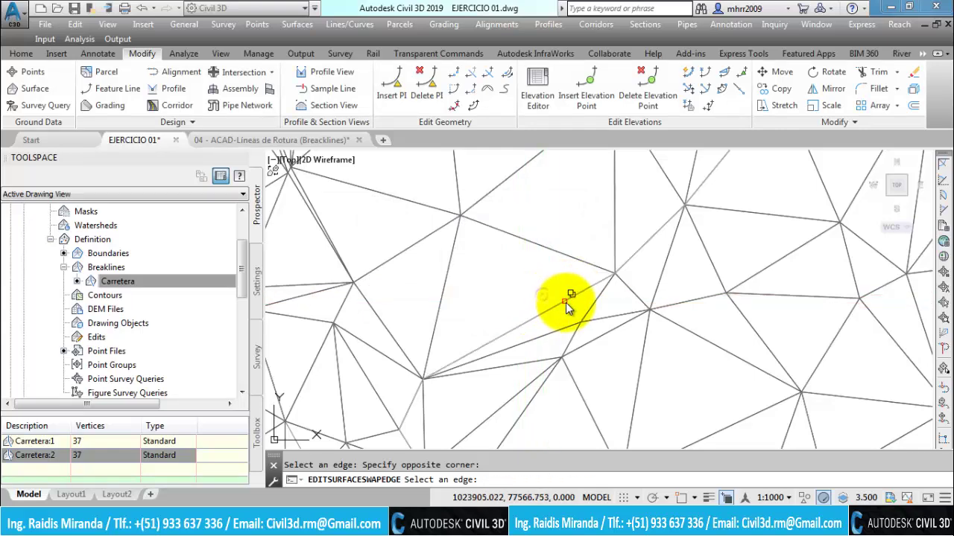
End the edge-swap command and select the EJERCICIO 01 surface
mouse_move(425, 393)
middle_mouse_down()
mouse_move(511, 308)
mouse_move(532, 273)
middle_mouse_up()
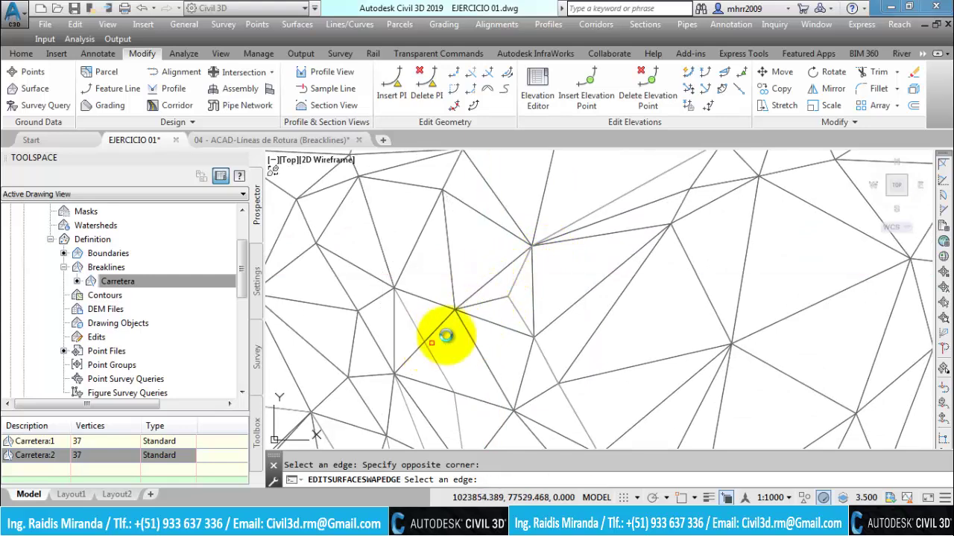
scroll(521, 283, "down", 3)
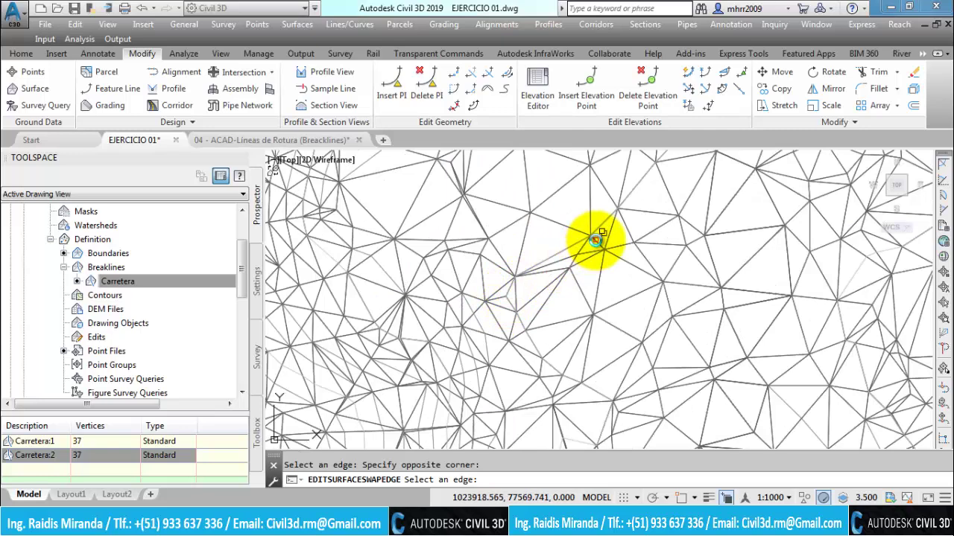
middle_click_drag(595, 240, 579, 266)
scroll(466, 340, "up", 1)
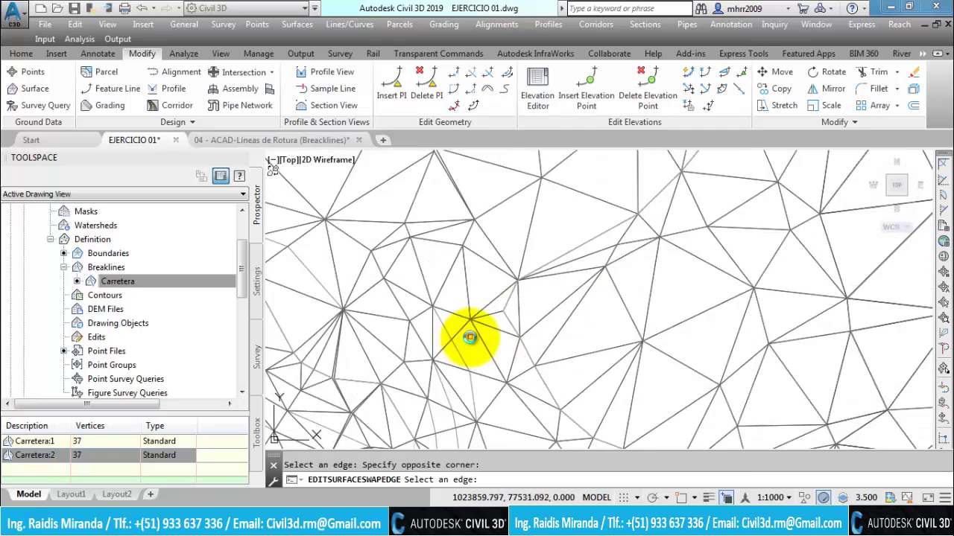
scroll(466, 340, "up", 1)
key("Escape")
scroll(473, 336, "up", 1)
scroll(481, 332, "up", 1)
left_click(480, 333)
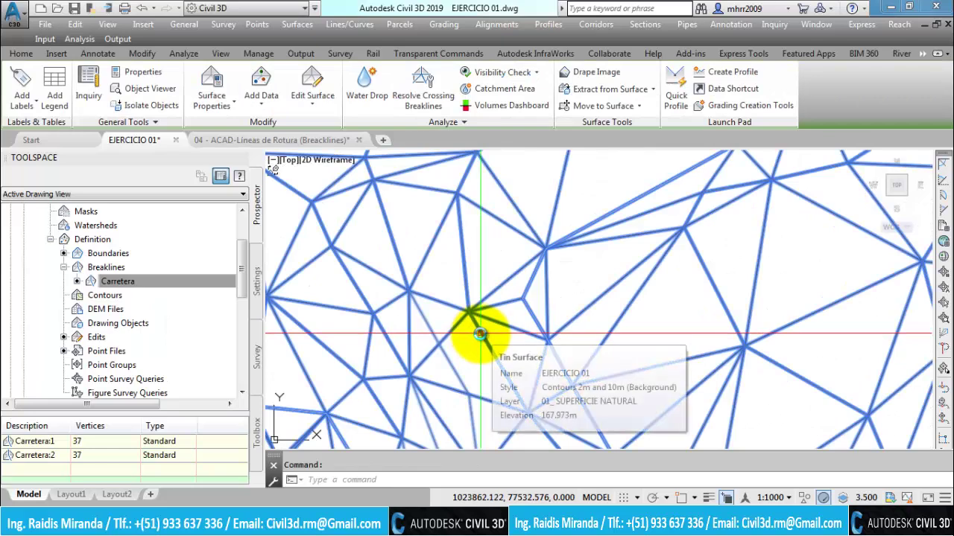
In the surface style's Display settings, set the major contour colour to 56
right_click(480, 334)
left_click(536, 285)
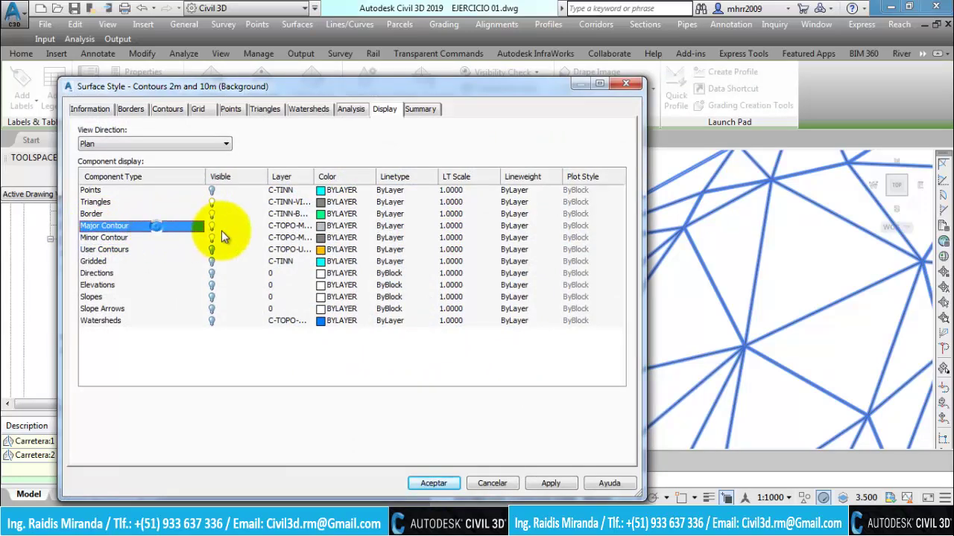
left_click(328, 227)
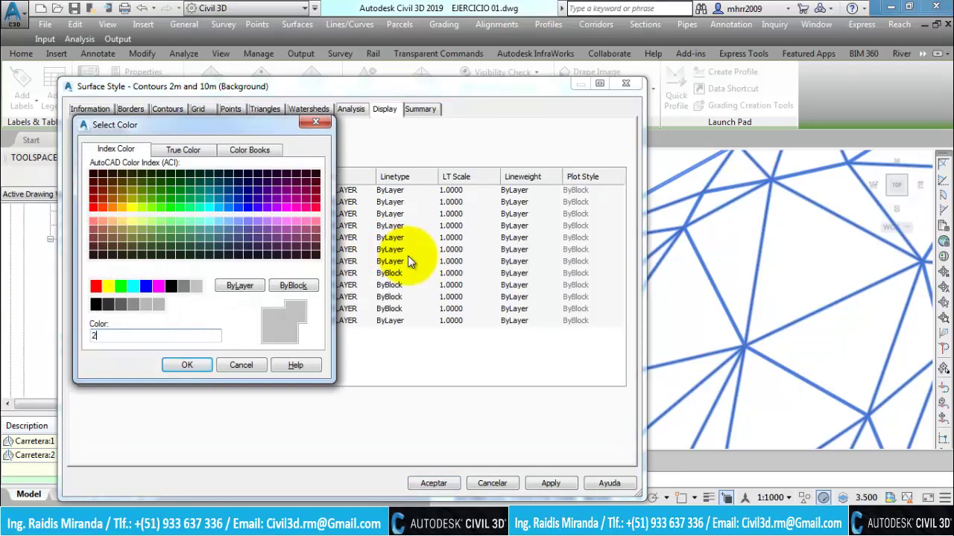
key("Return")
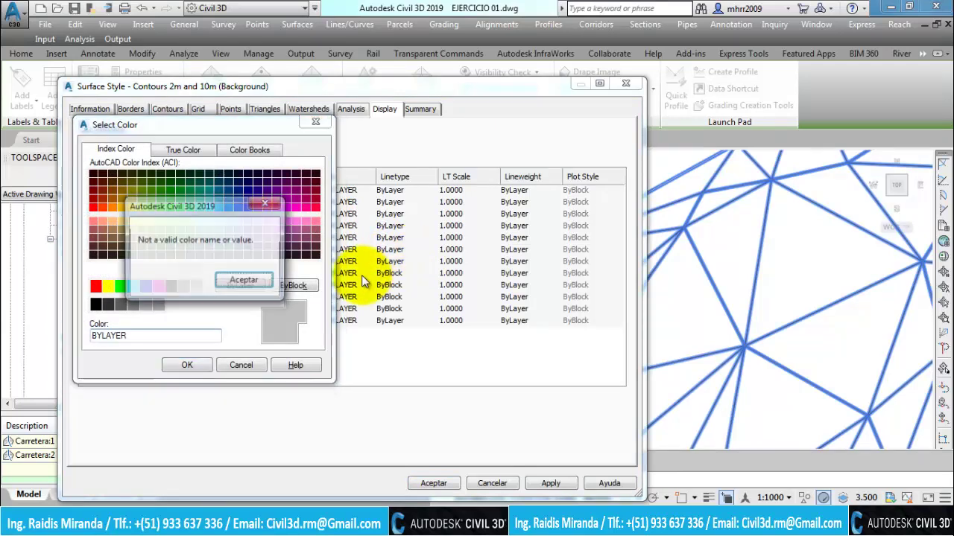
left_click(269, 285)
type("55")
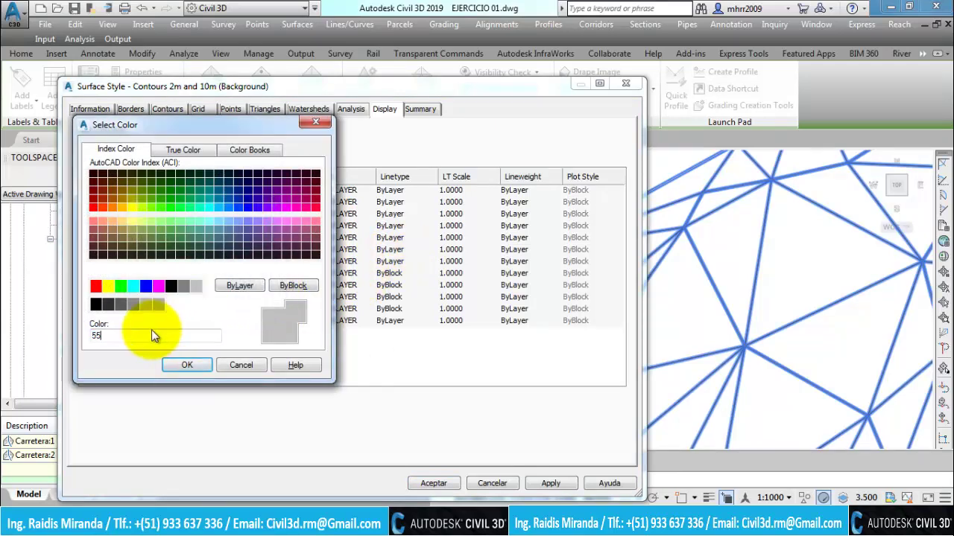
type("0")
key("BackSpace")
key("BackSpace")
type("6")
key("Return")
Set the minor contours to orange colour 30 and apply the style
left_click(103, 238)
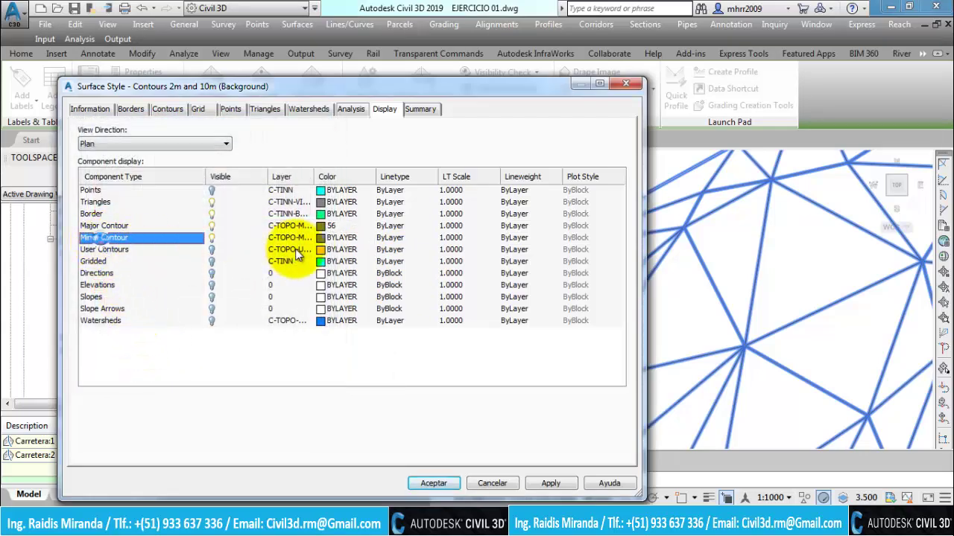
left_click(319, 237)
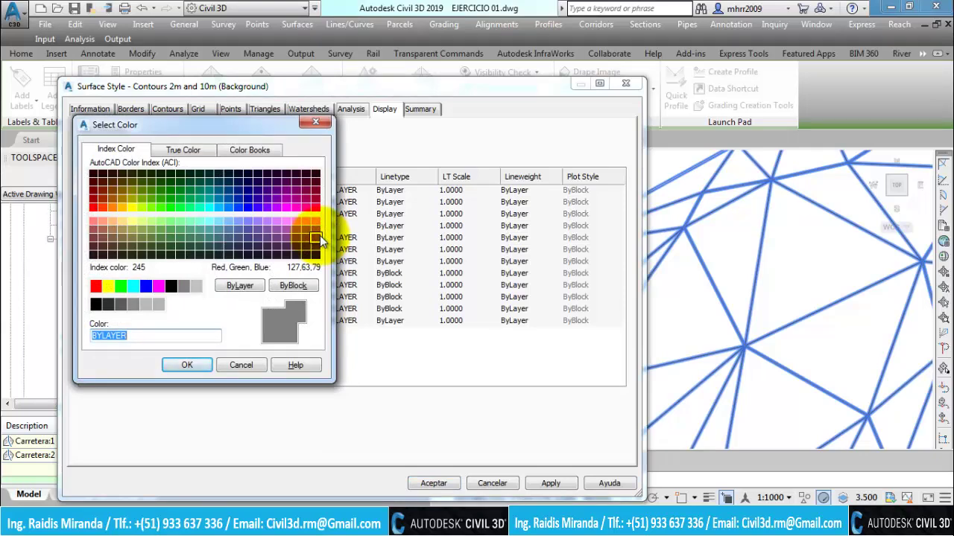
key("Return")
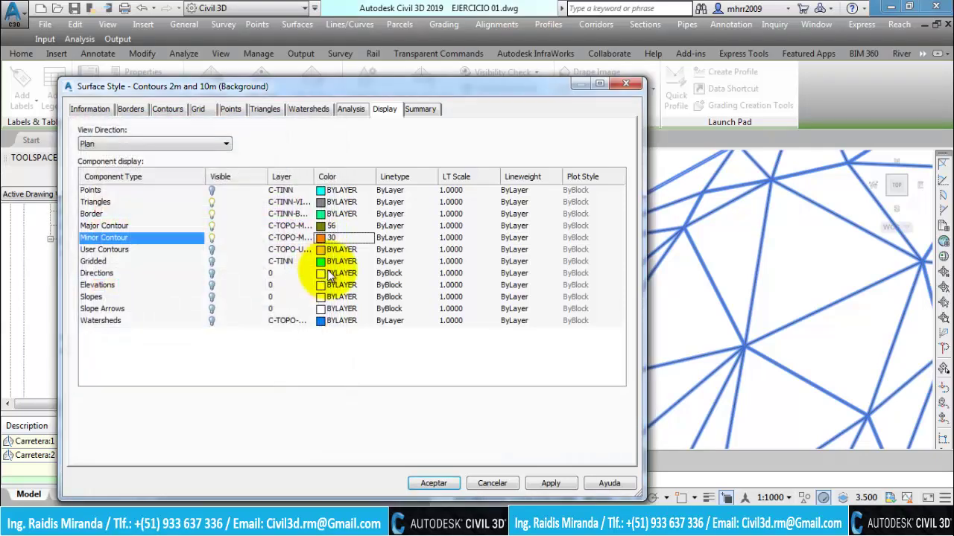
left_click(431, 484)
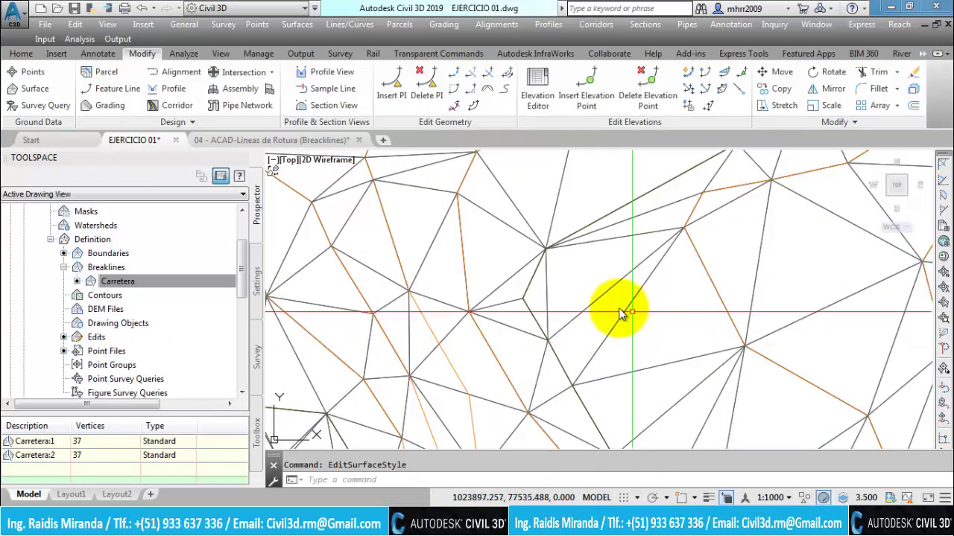
scroll(522, 283, "down", 2)
scroll(518, 292, "down", 2)
scroll(518, 292, "up", 2)
scroll(514, 295, "up", 2)
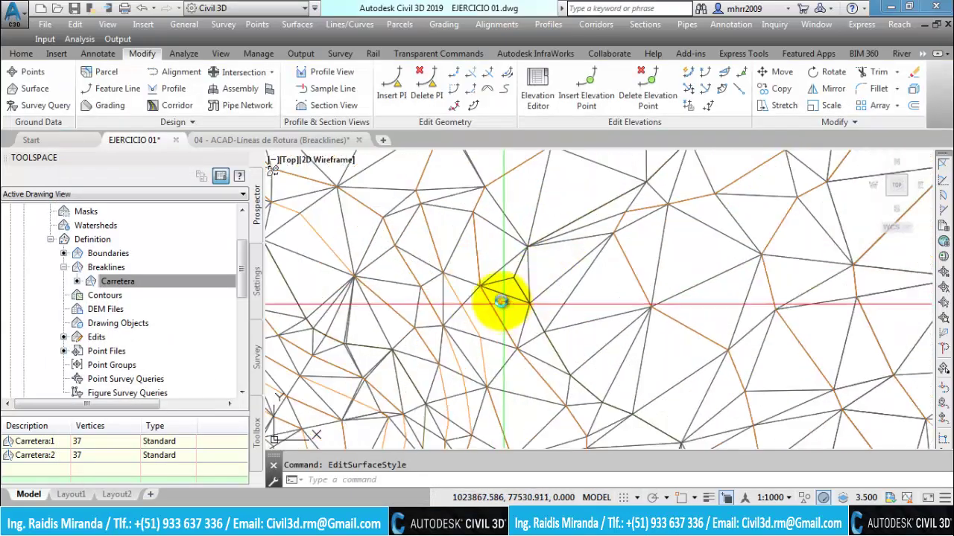
scroll(494, 300, "up", 2)
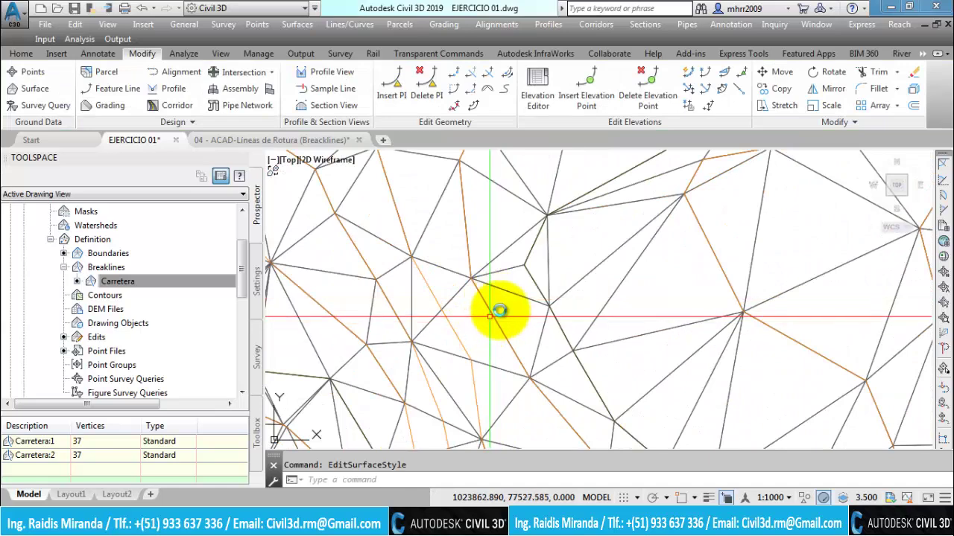
scroll(502, 309, "down", 2)
scroll(500, 313, "down", 1)
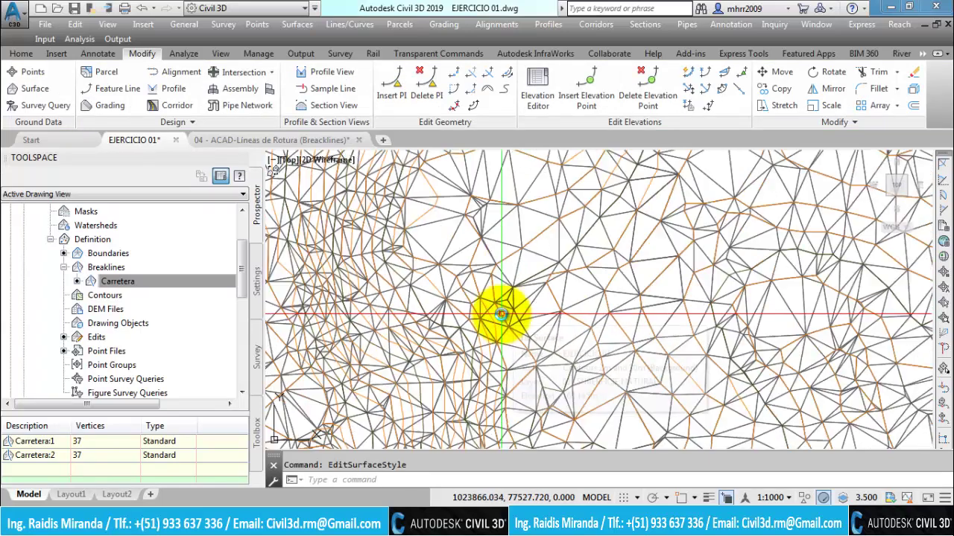
scroll(499, 317, "up", 2)
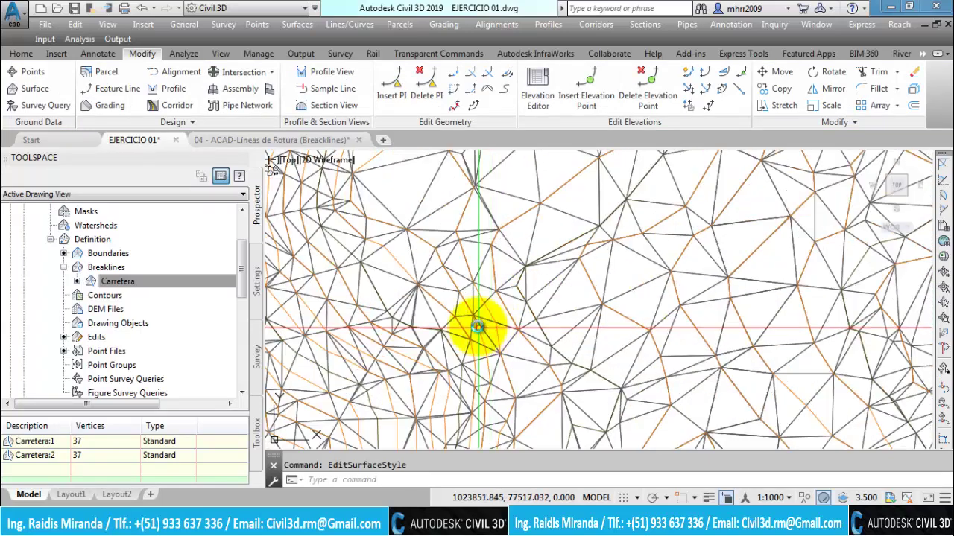
left_click(560, 282)
Restyle the surface triangles to colour 250 with a DASHED linetype and apply
right_click(559, 286)
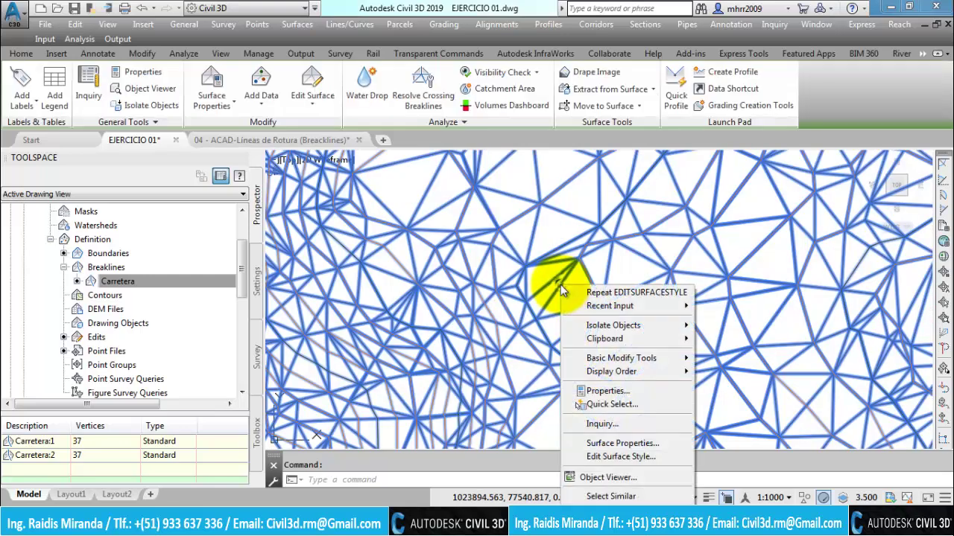
left_click(595, 456)
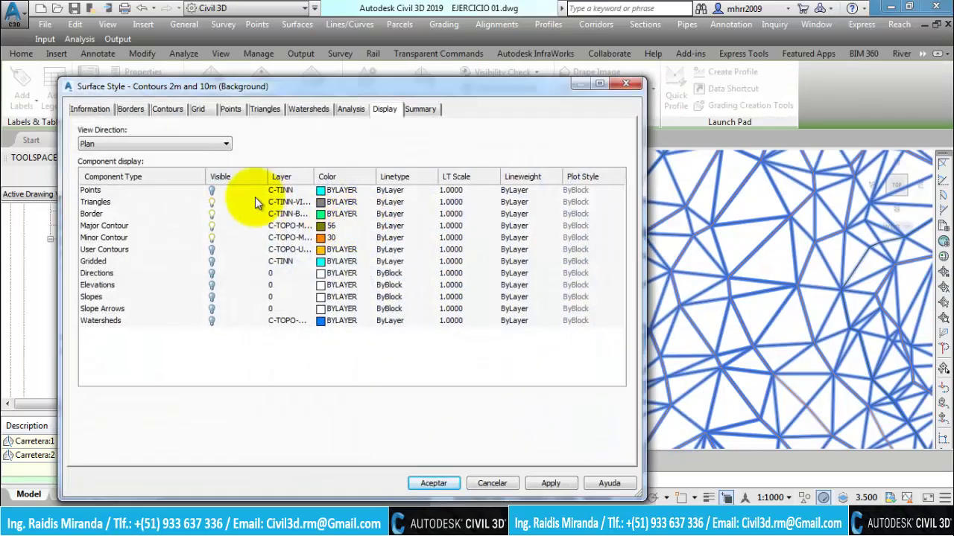
left_click(112, 202)
left_click(330, 202)
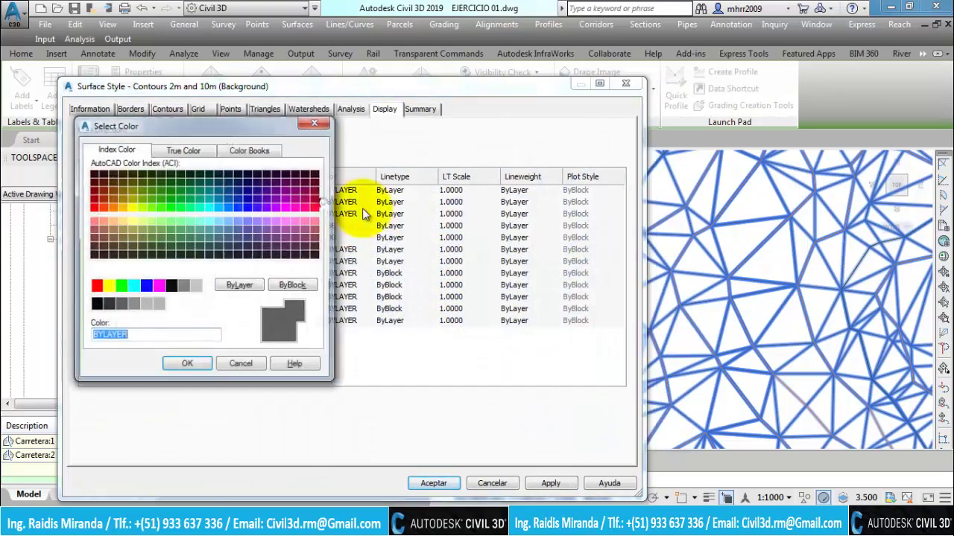
left_click(97, 306)
left_click(188, 365)
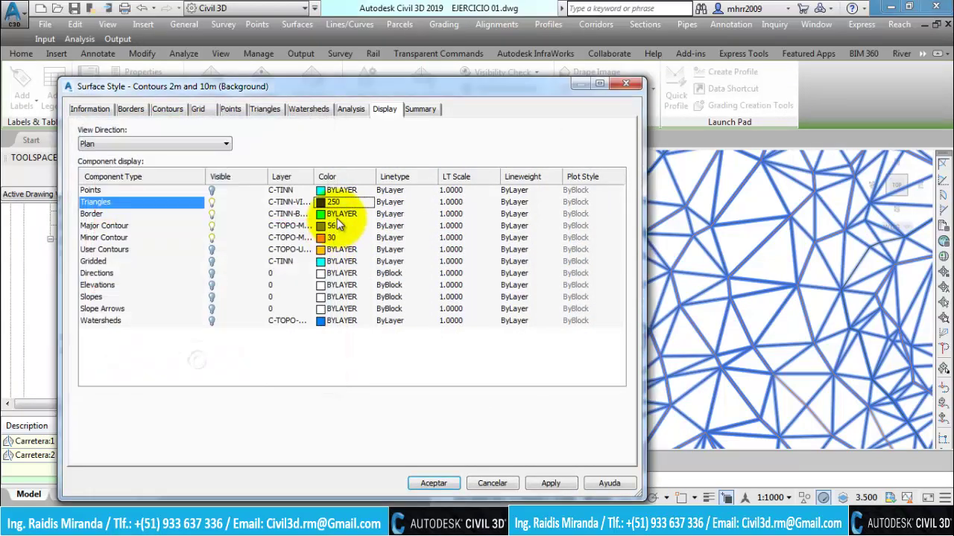
left_click(400, 205)
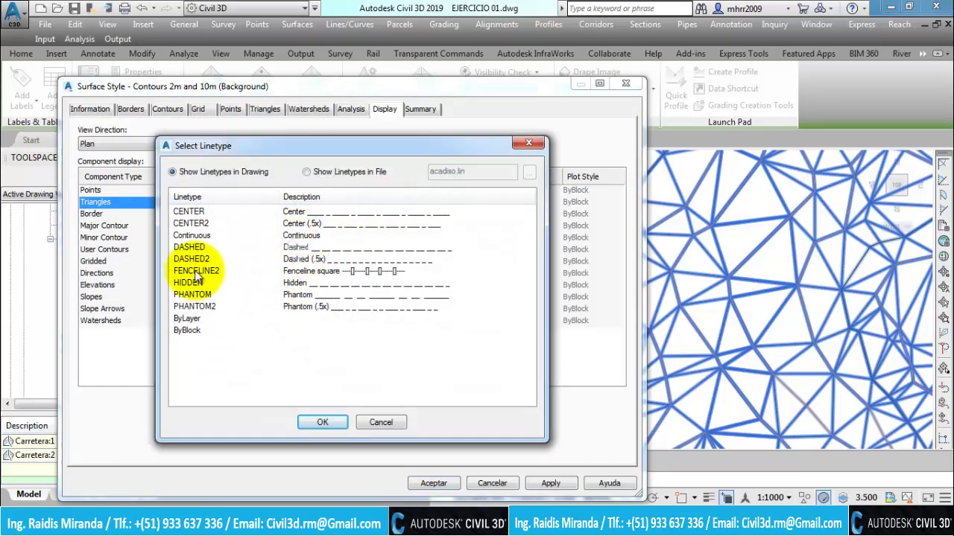
left_click(320, 422)
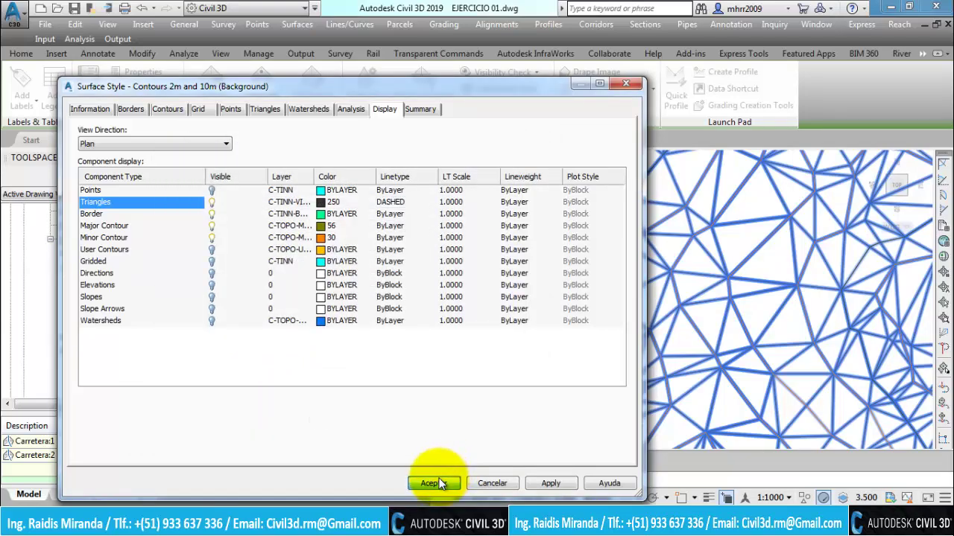
left_click(433, 484)
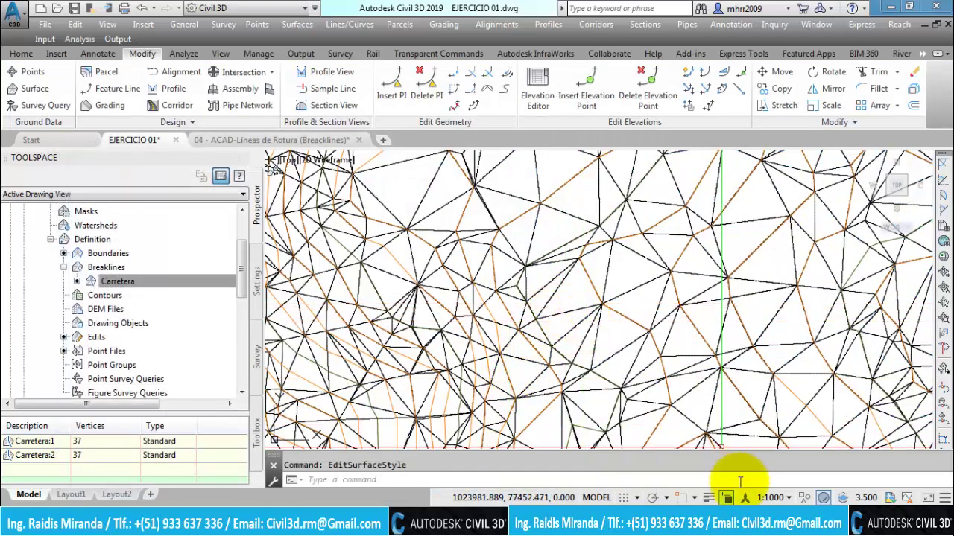
Set the annotation scale to 1:500
left_click(775, 498)
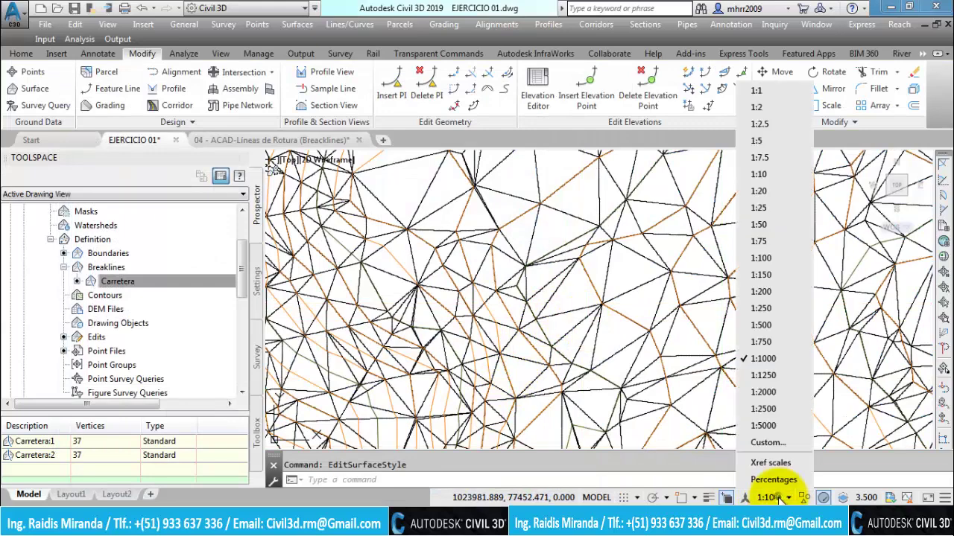
left_click(771, 323)
scroll(564, 292, "up", 3)
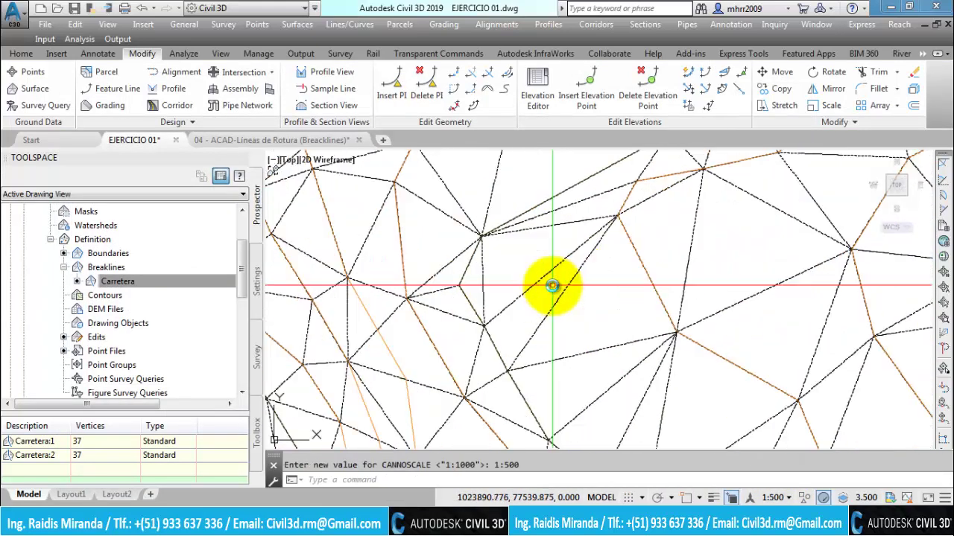
scroll(564, 292, "down", 3)
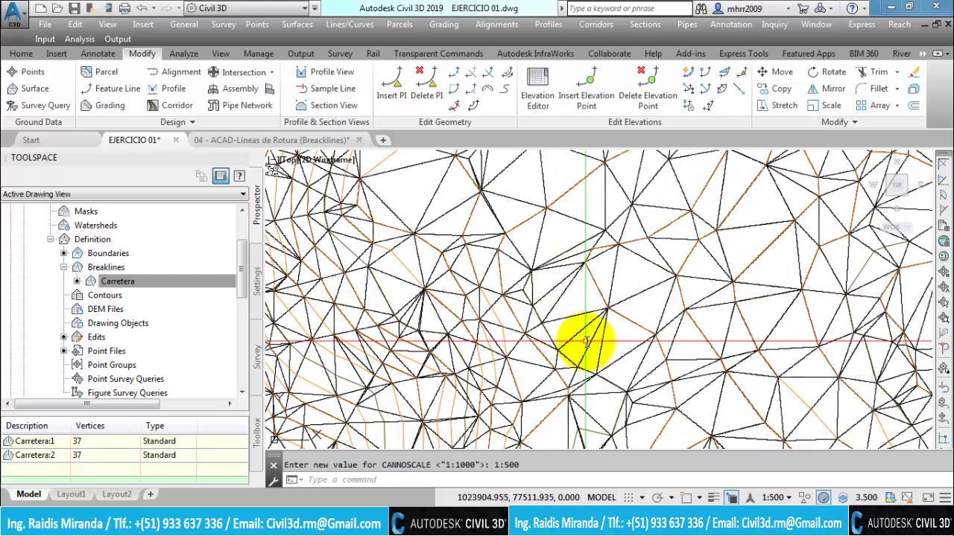
scroll(539, 308, "up", 2)
scroll(540, 317, "up", 2)
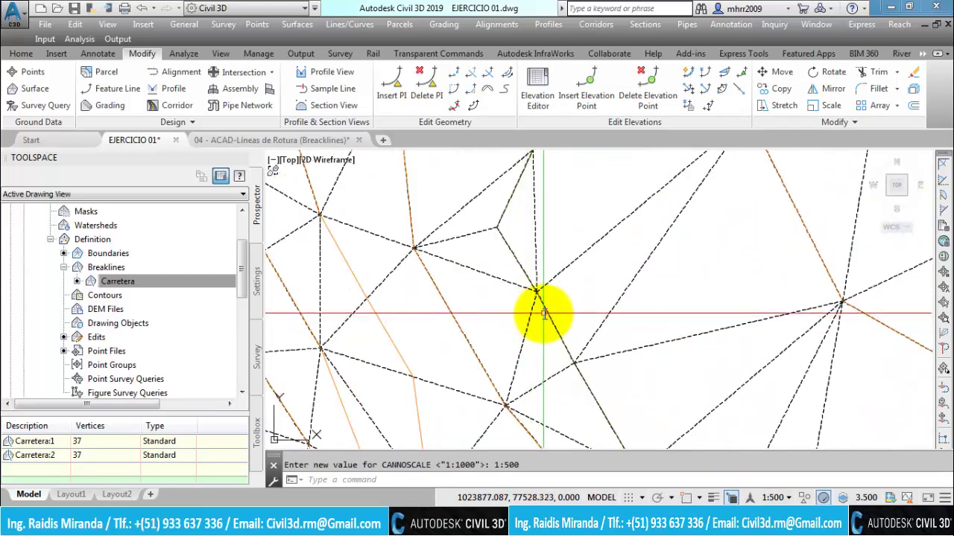
Give the surface triangles a linetype scale of 4 in the surface style
left_click(588, 328)
right_click(596, 331)
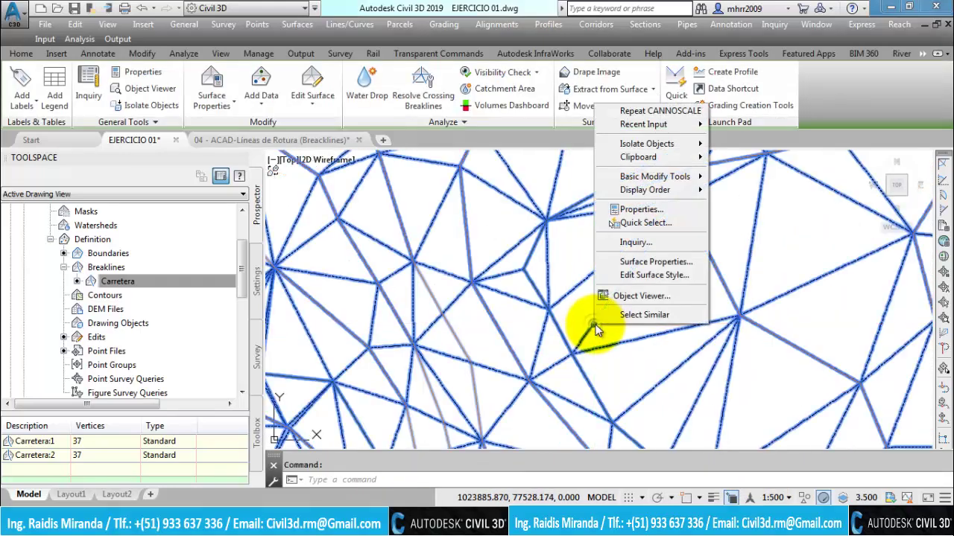
left_click(633, 275)
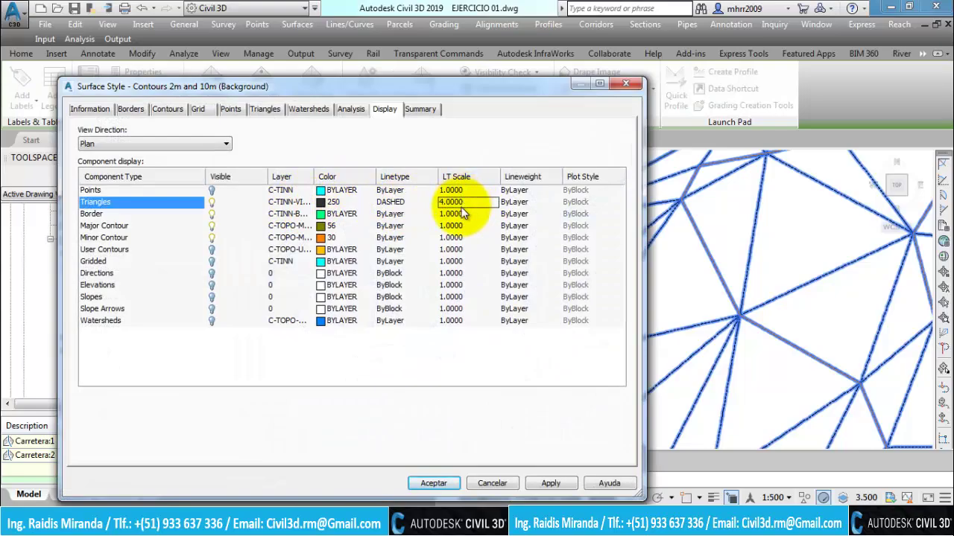
left_click(432, 481)
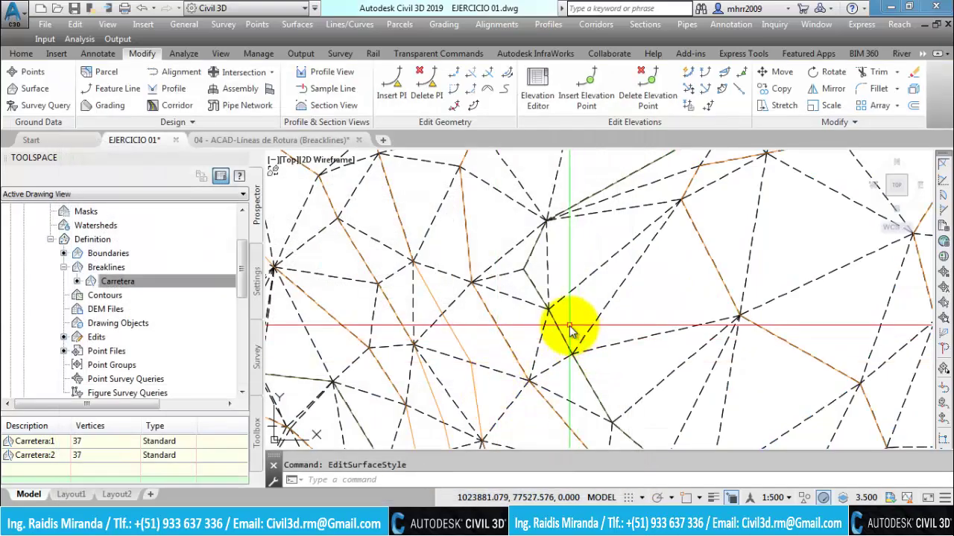
scroll(519, 321, "up", 2)
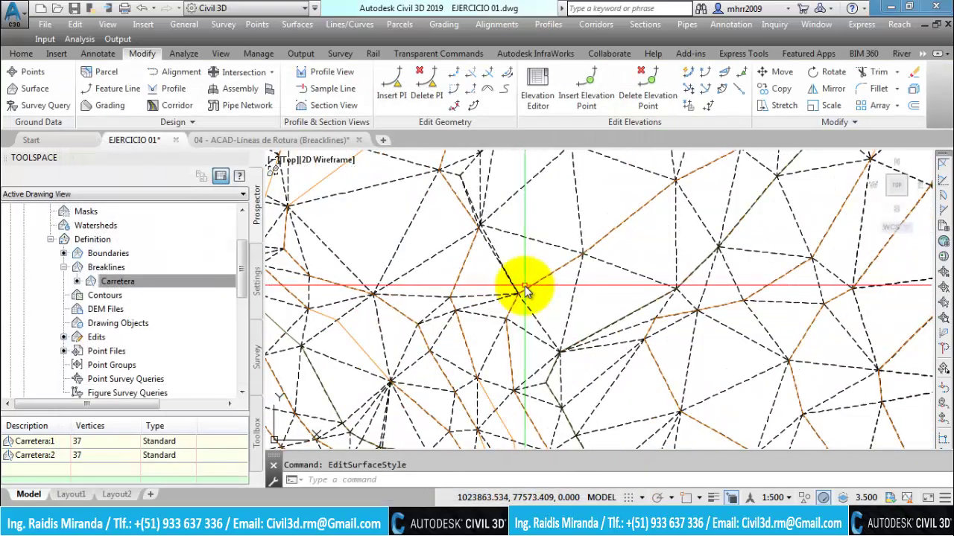
scroll(522, 287, "up", 1)
scroll(512, 296, "down", 1)
scroll(504, 291, "down", 1)
scroll(505, 313, "down", 2)
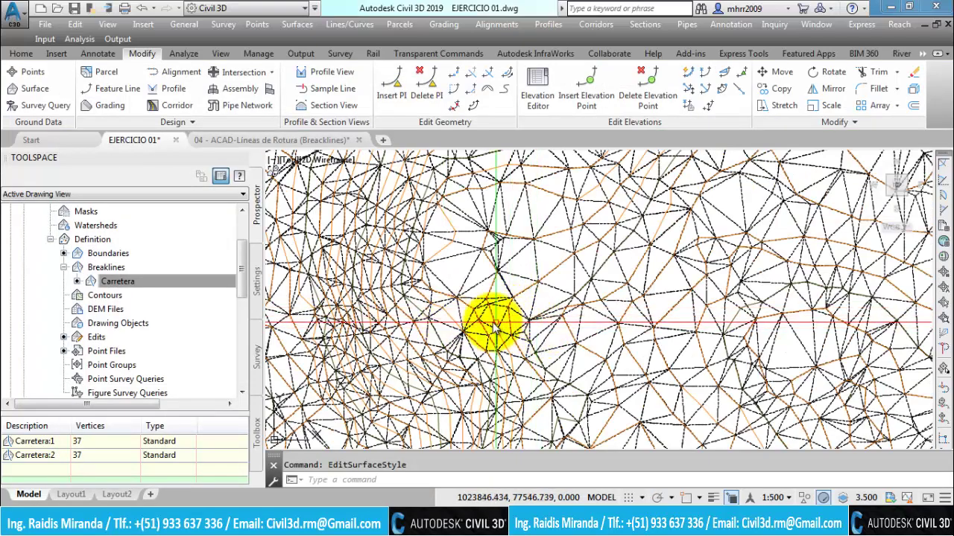
scroll(492, 320, "up", 1)
scroll(502, 322, "up", 1)
scroll(495, 335, "down", 1)
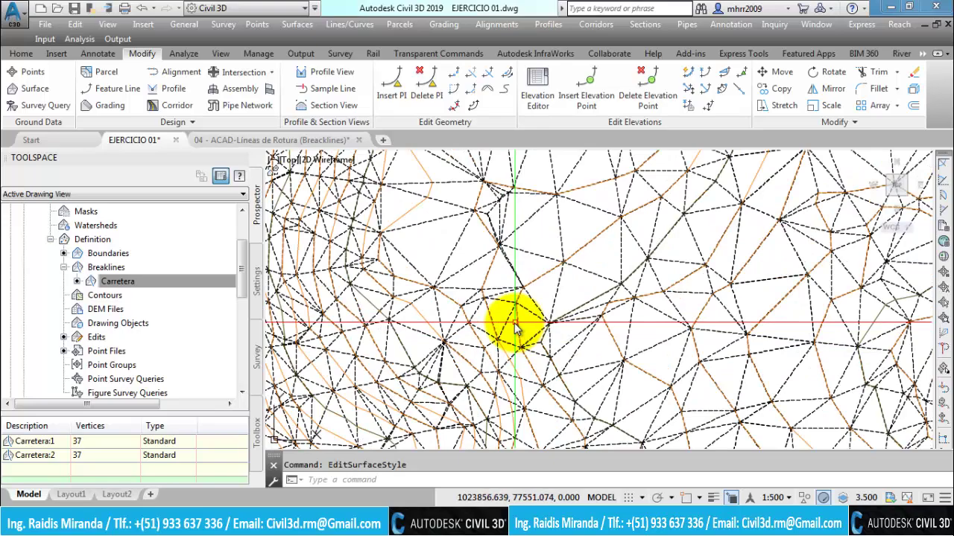
scroll(521, 313, "down", 1)
scroll(559, 290, "up", 1)
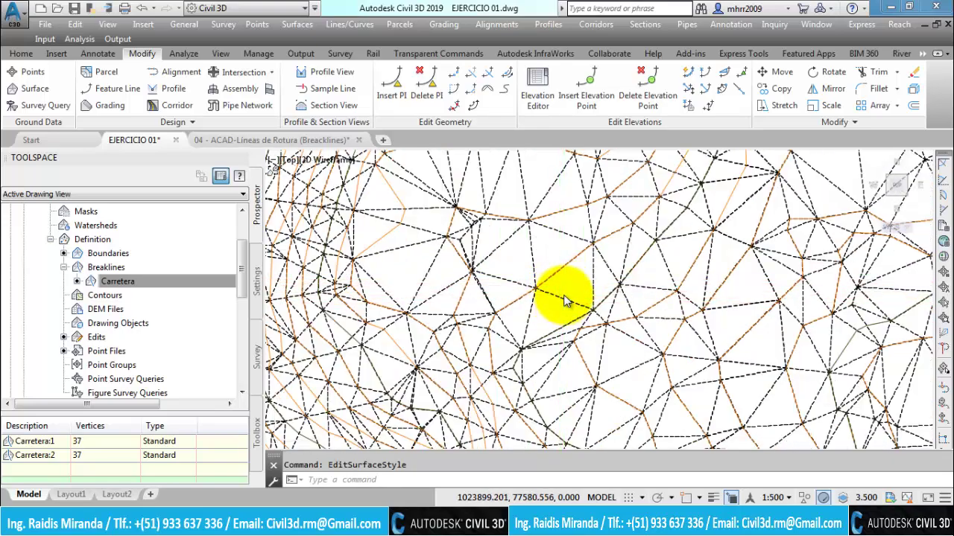
scroll(588, 335, "down", 2)
scroll(597, 283, "up", 1)
scroll(574, 316, "up", 1)
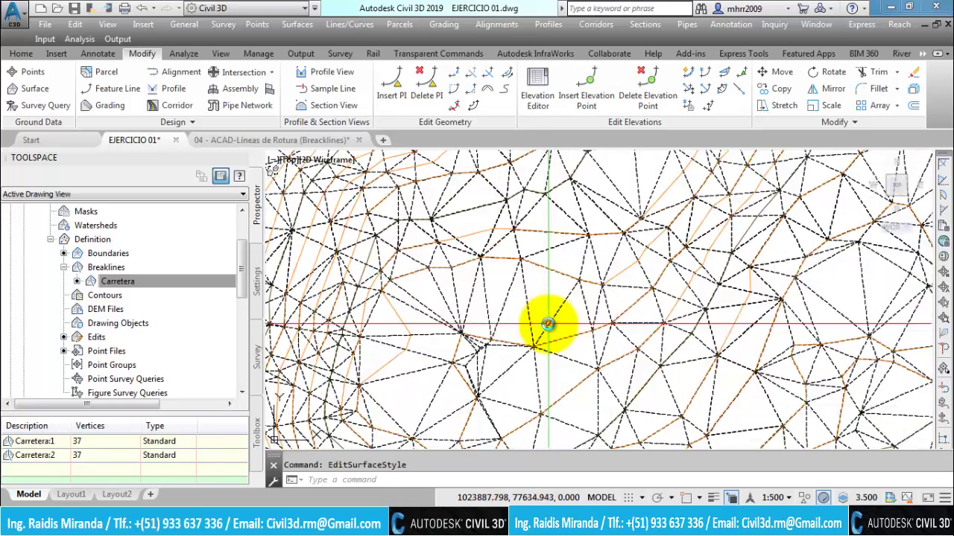
scroll(543, 292, "down", 1)
scroll(502, 315, "up", 1)
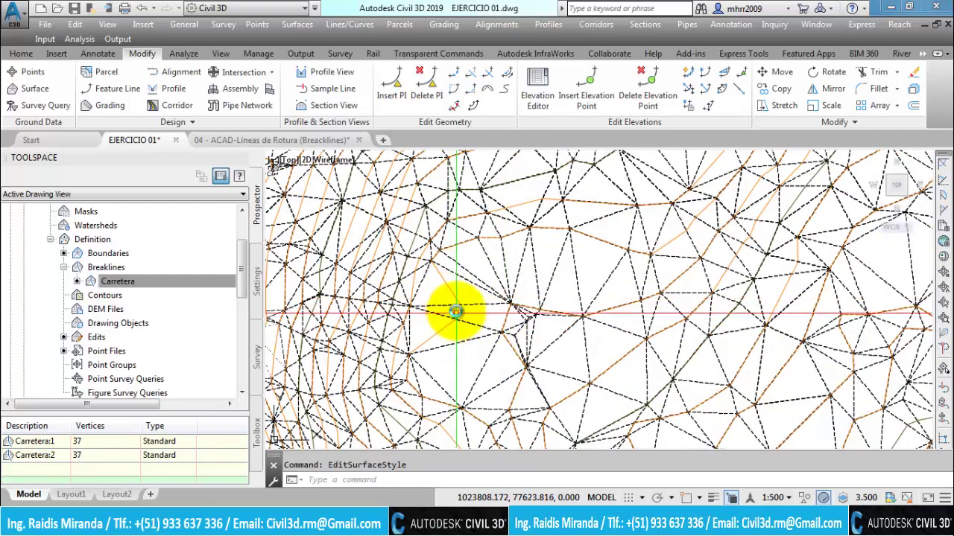
scroll(440, 313, "up", 1)
scroll(514, 291, "down", 1)
scroll(457, 357, "down", 1)
scroll(447, 362, "up", 1)
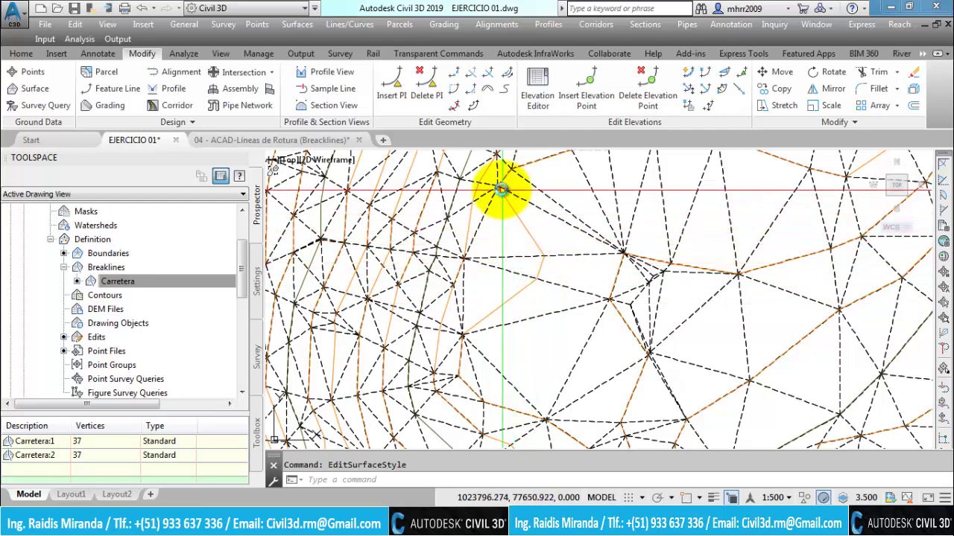
left_click(622, 264)
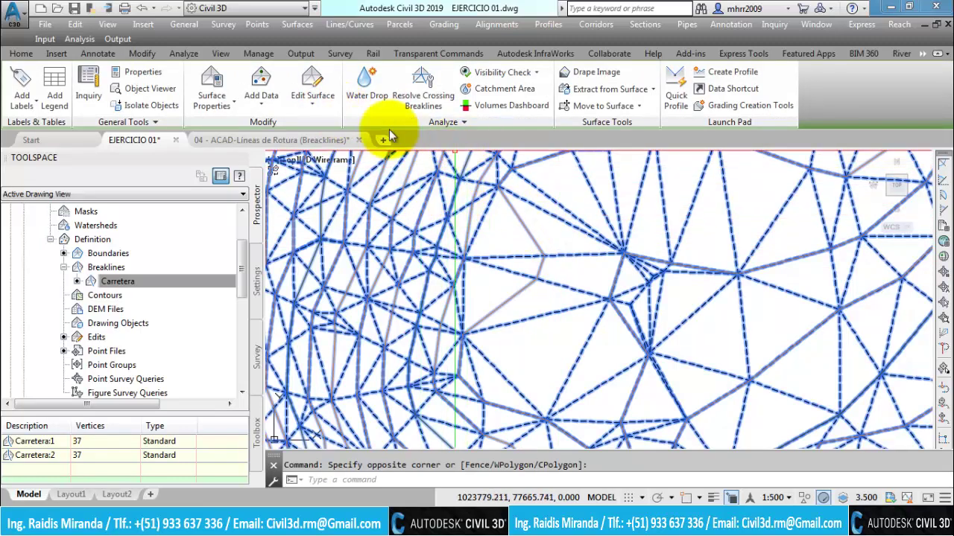
Start Swap Edge and flip several triangle edges near the middle of the surface
left_click(311, 103)
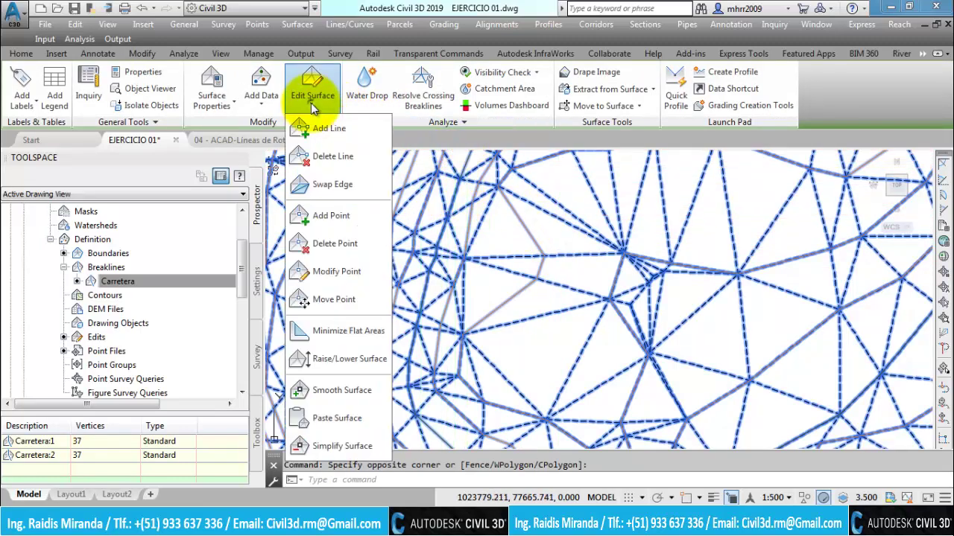
left_click(321, 184)
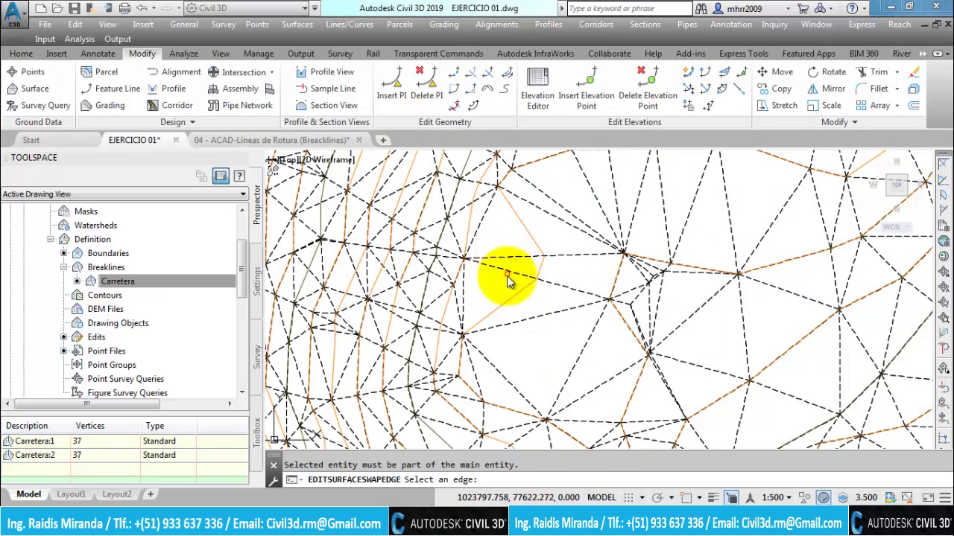
left_click(522, 266)
left_click(619, 253)
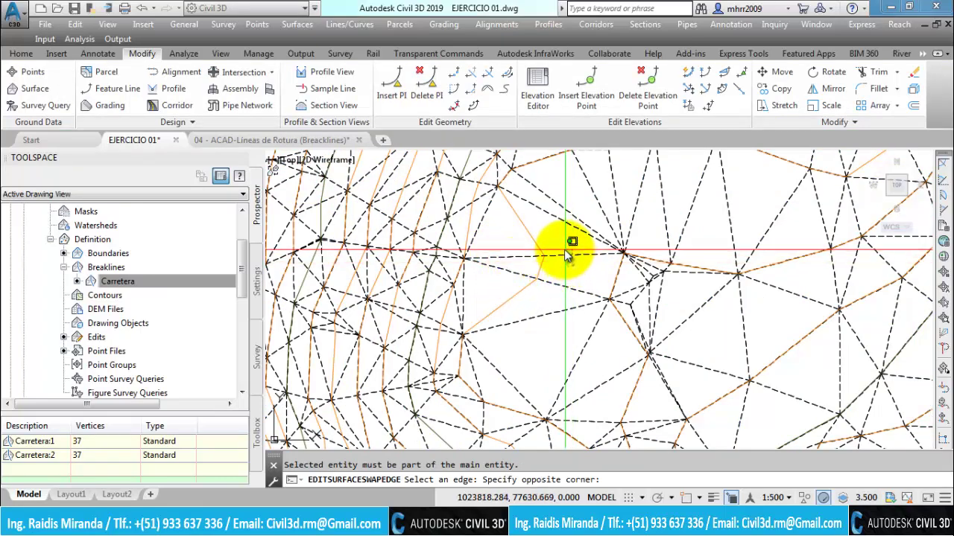
left_click(556, 292)
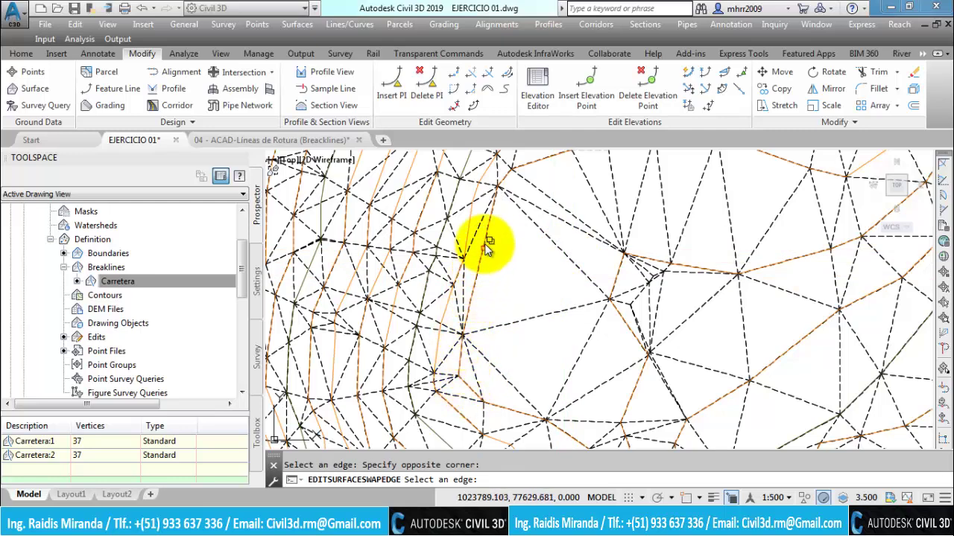
scroll(486, 220, "up", 2)
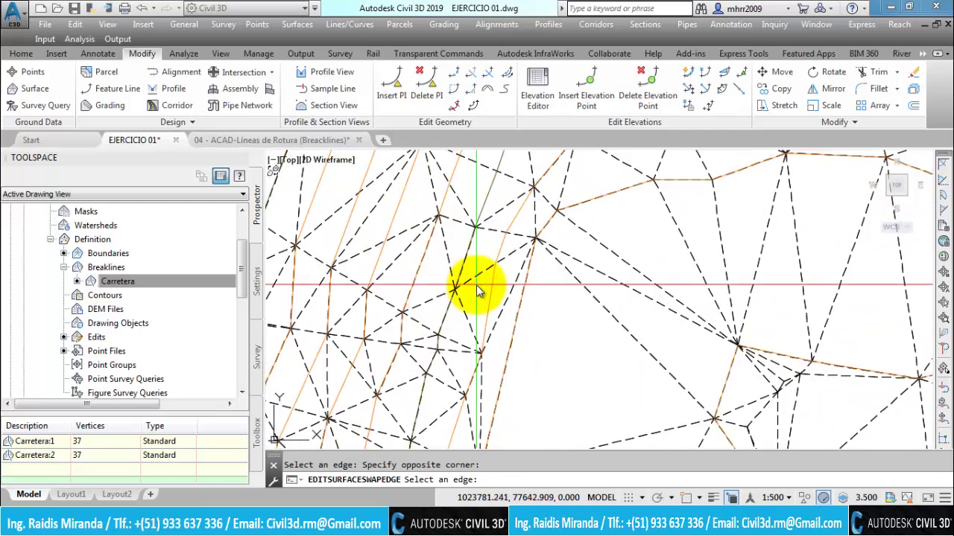
left_click(474, 282)
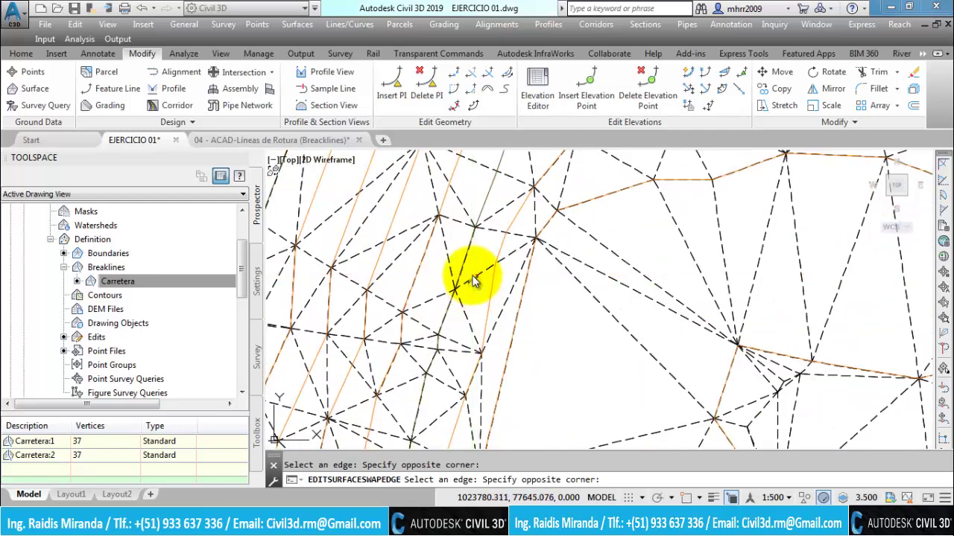
left_click(519, 245)
Pick one more edge and pan around the mesh to review the triangles
scroll(500, 291, "down", 2)
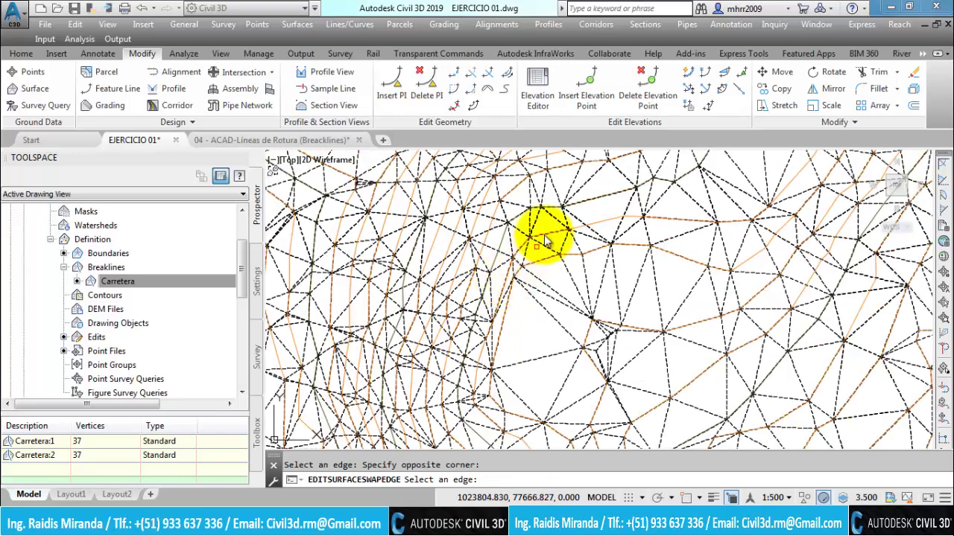
scroll(581, 223, "up", 2)
scroll(558, 251, "up", 1)
scroll(618, 260, "down", 3)
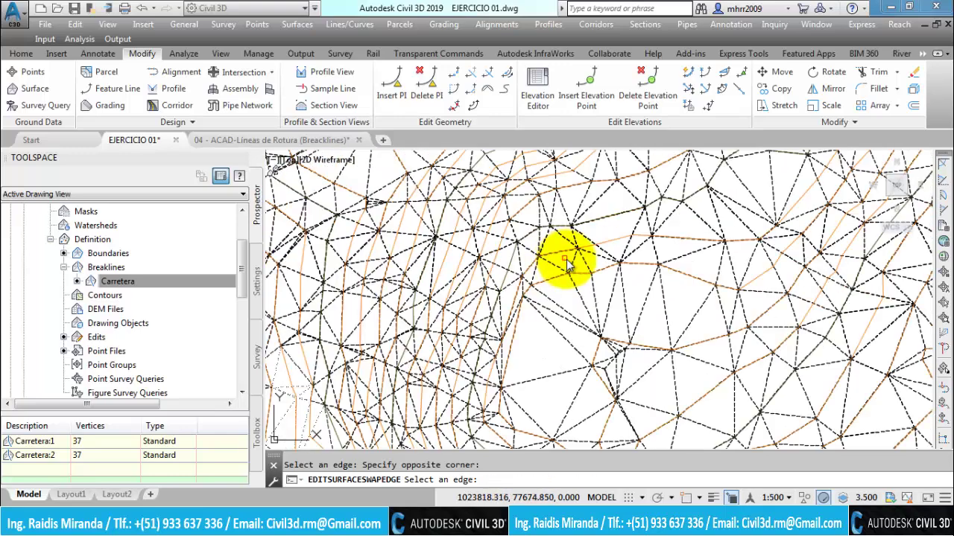
scroll(601, 247, "up", 3)
left_click(612, 252)
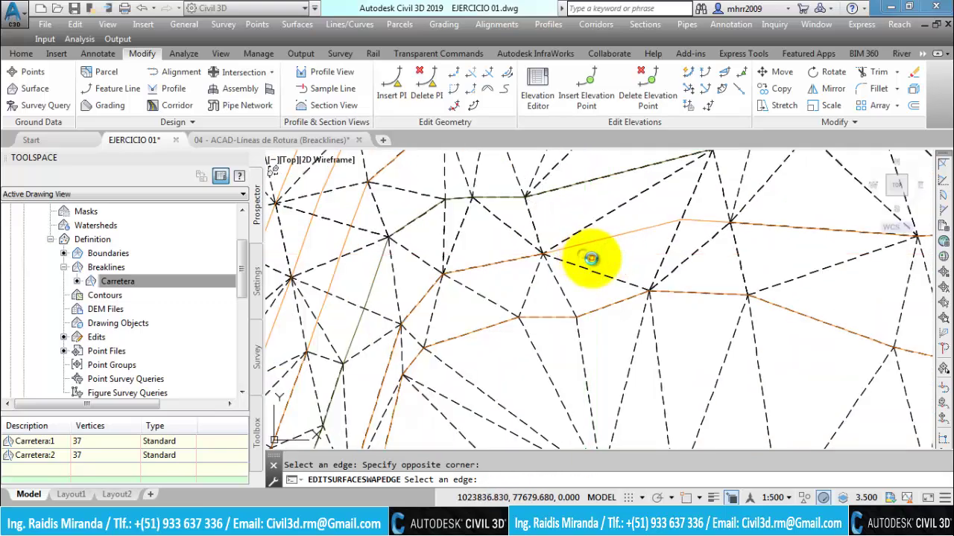
scroll(584, 242, "down", 2)
scroll(579, 228, "down", 2)
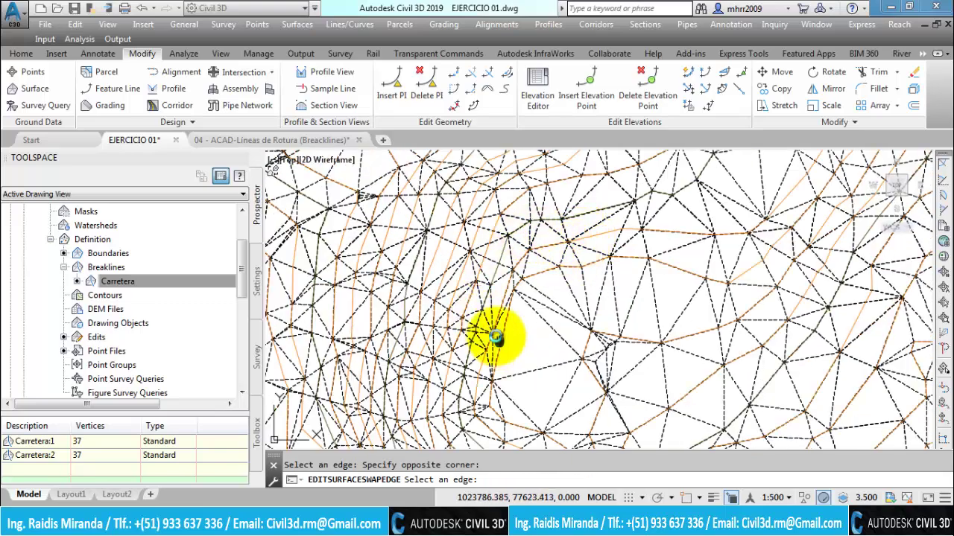
middle_click_drag(496, 337, 536, 225)
scroll(418, 314, "up", 4)
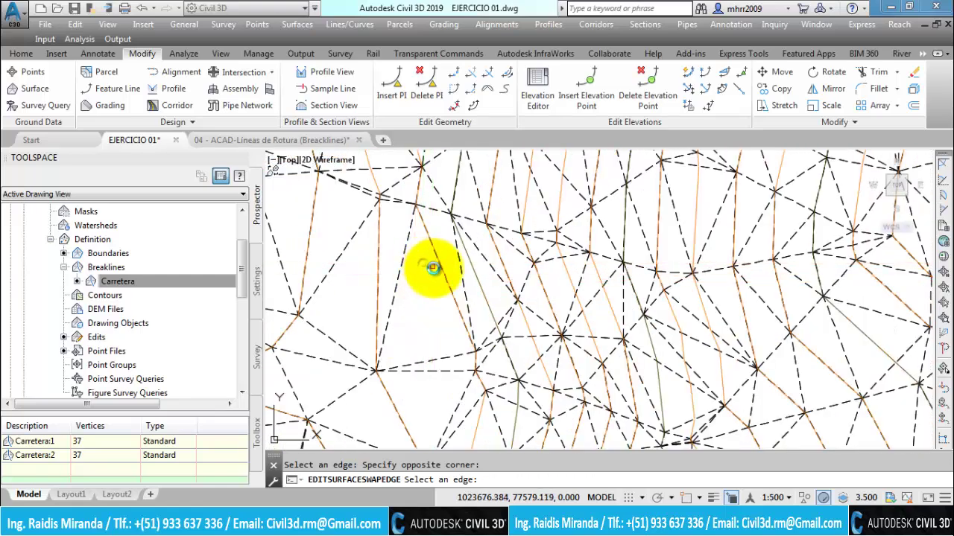
scroll(432, 269, "down", 2)
scroll(436, 277, "up", 2)
scroll(437, 251, "down", 2)
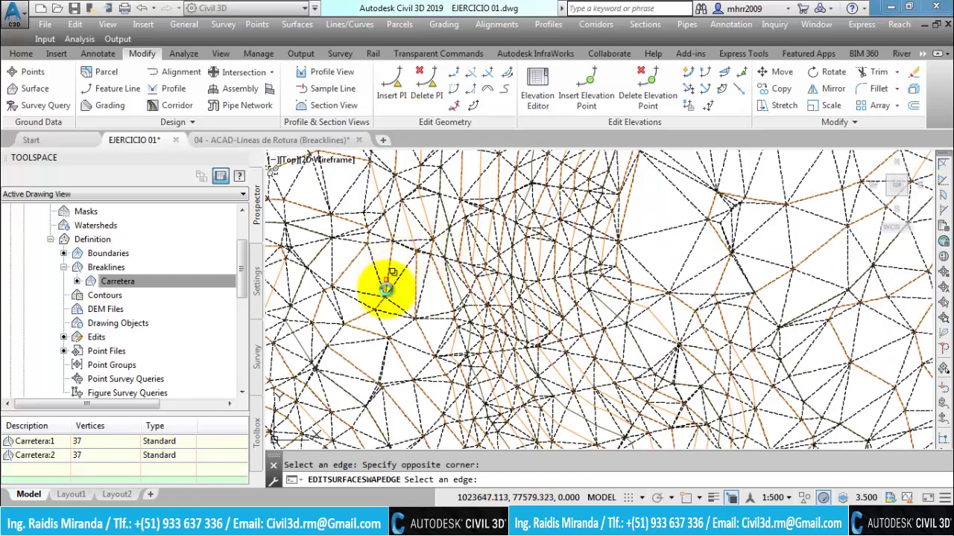
scroll(450, 355, "up", 3)
scroll(465, 358, "up", 2)
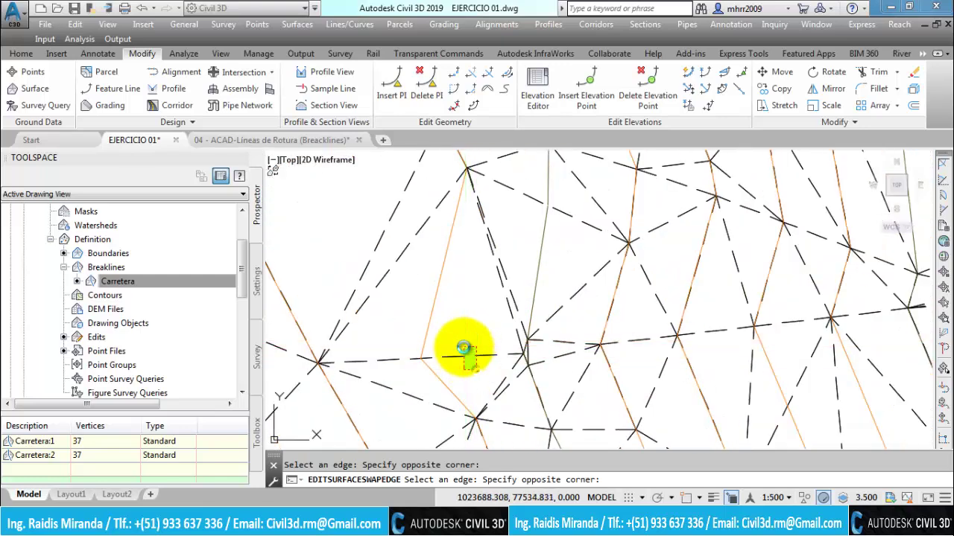
scroll(472, 335, "down", 2)
scroll(475, 336, "down", 1)
scroll(476, 336, "down", 2)
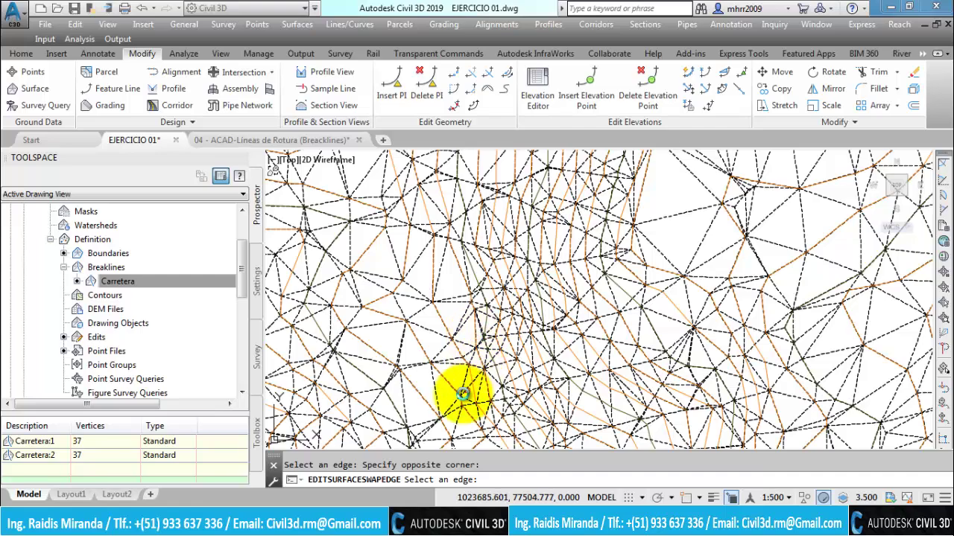
scroll(464, 390, "up", 1)
middle_click_drag(375, 345, 407, 345)
End the edge-swap command and clear the surface selection
key("Escape")
left_click(443, 295)
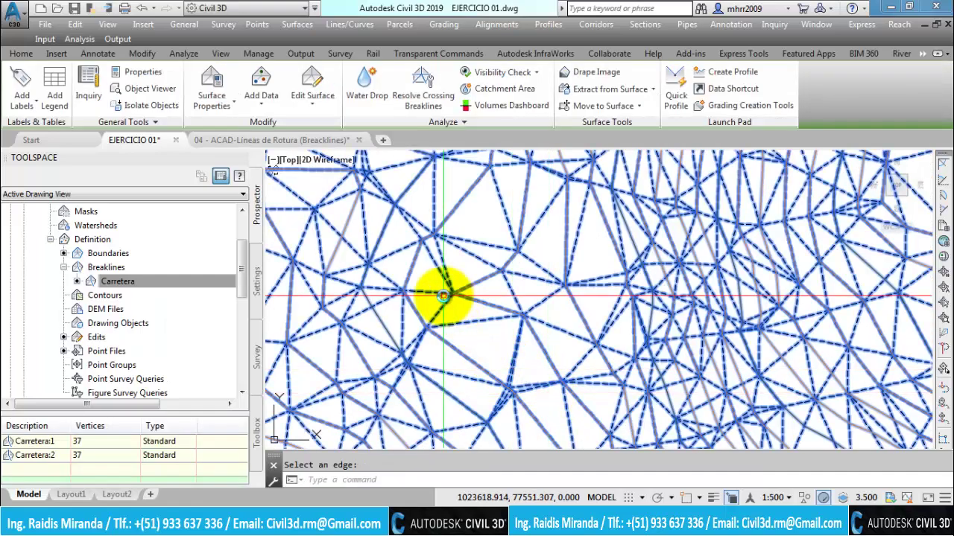
scroll(440, 301, "down", 2)
key("Escape")
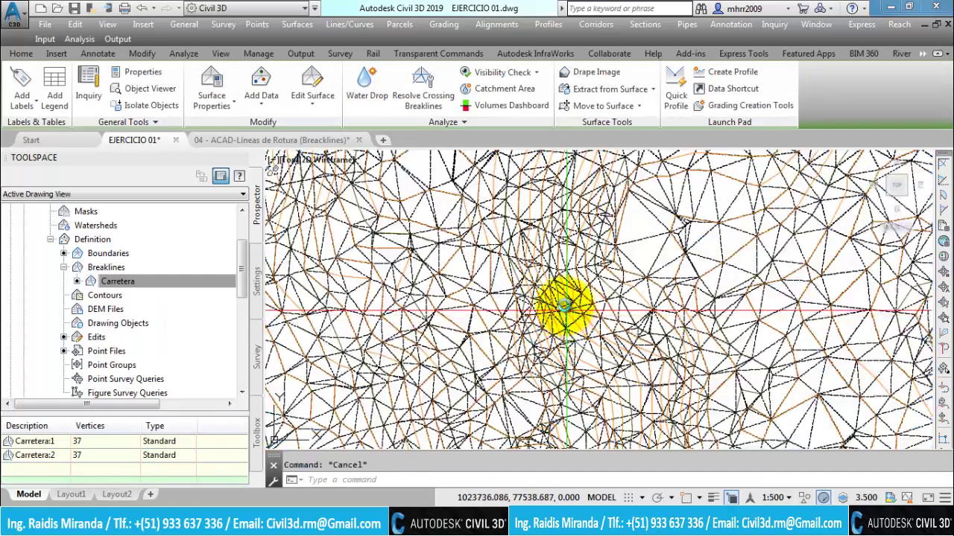
Select the EJERCICIO 01 surface and start the Delete Line surface edit
left_click(481, 282)
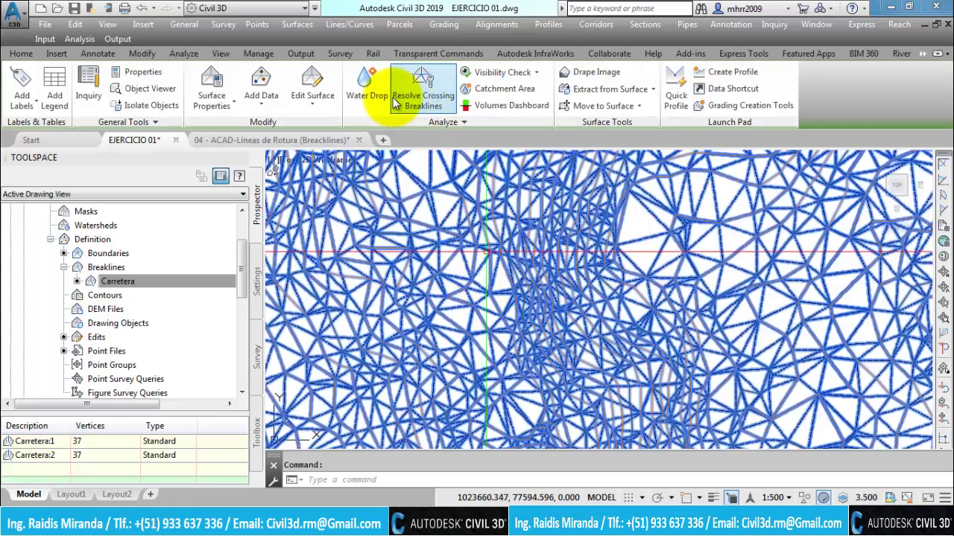
left_click(322, 101)
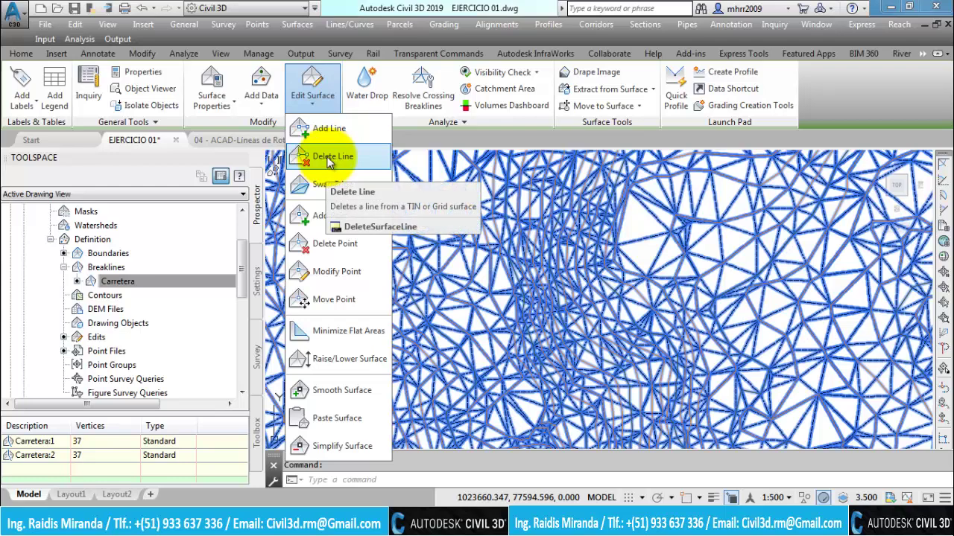
left_click(330, 158)
left_click(521, 347)
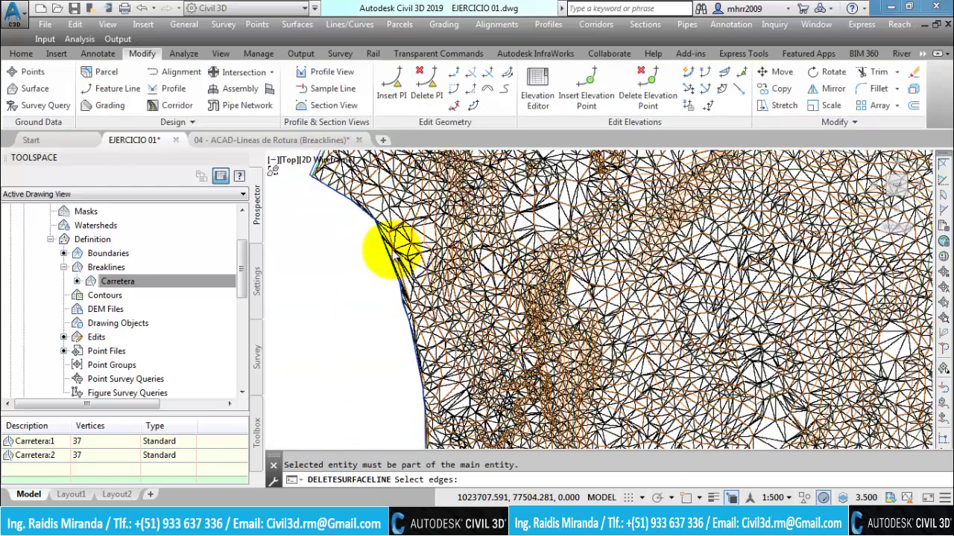
Delete 21 long triangle edges along the top boundary with a crossing window
scroll(411, 313, "down", 5)
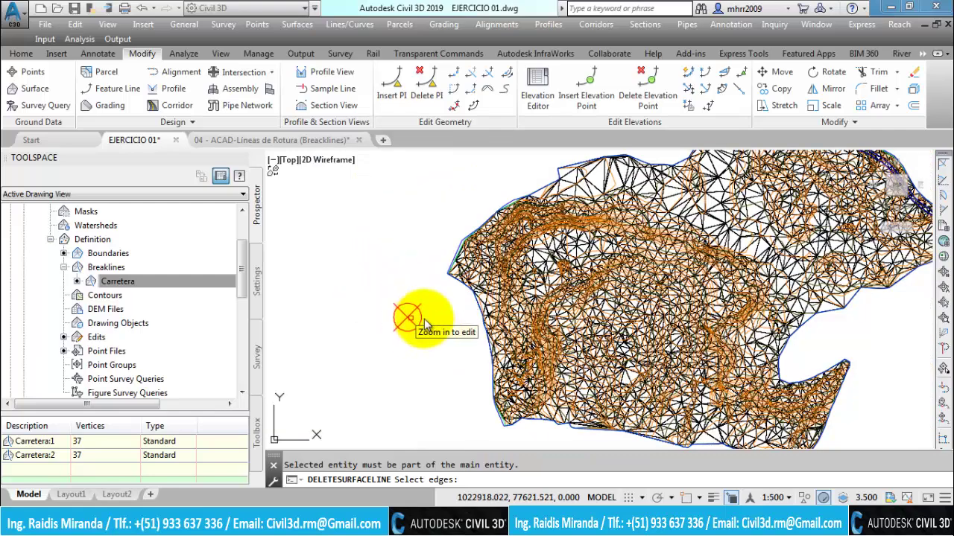
scroll(571, 170, "up", 3)
scroll(570, 170, "up", 2)
scroll(528, 202, "up", 2)
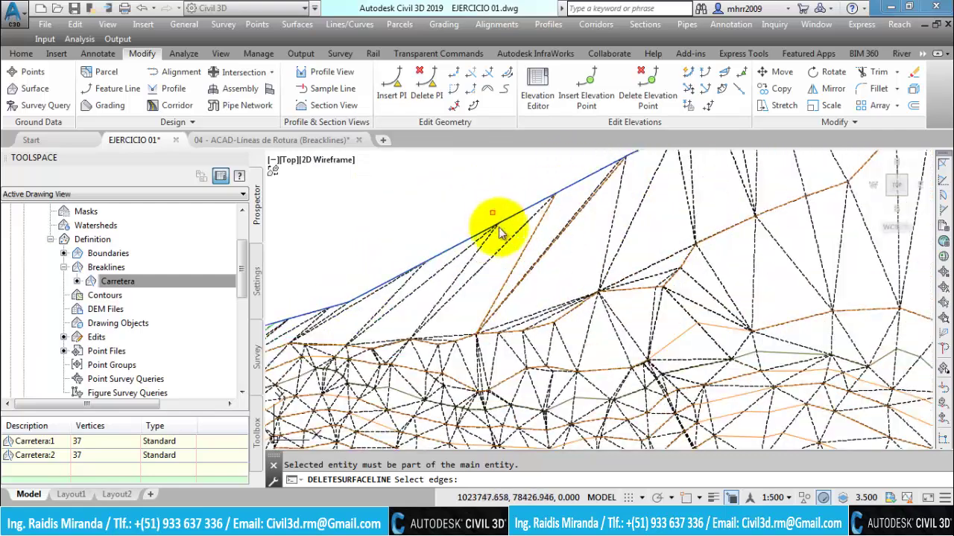
scroll(579, 234, "up", 2)
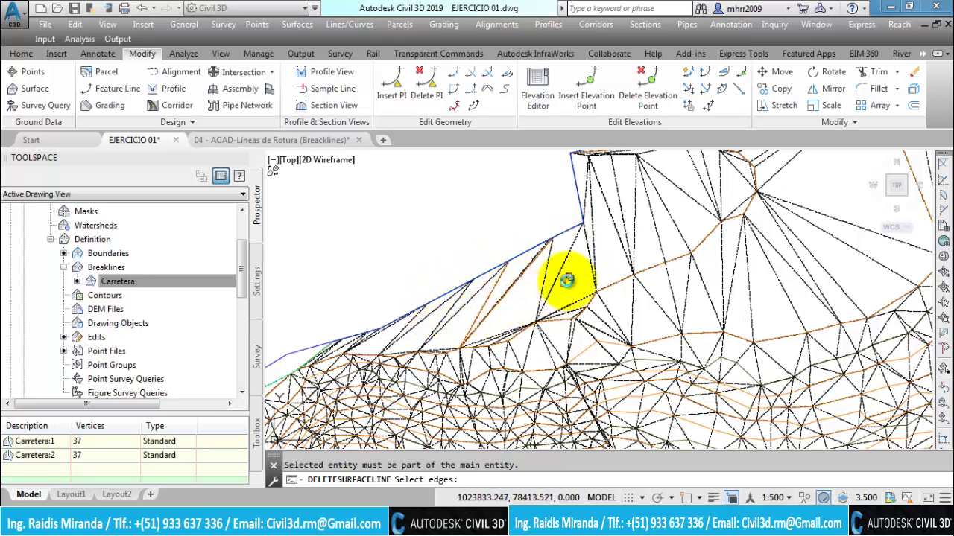
left_click(627, 239)
middle_click_drag(627, 239, 619, 283)
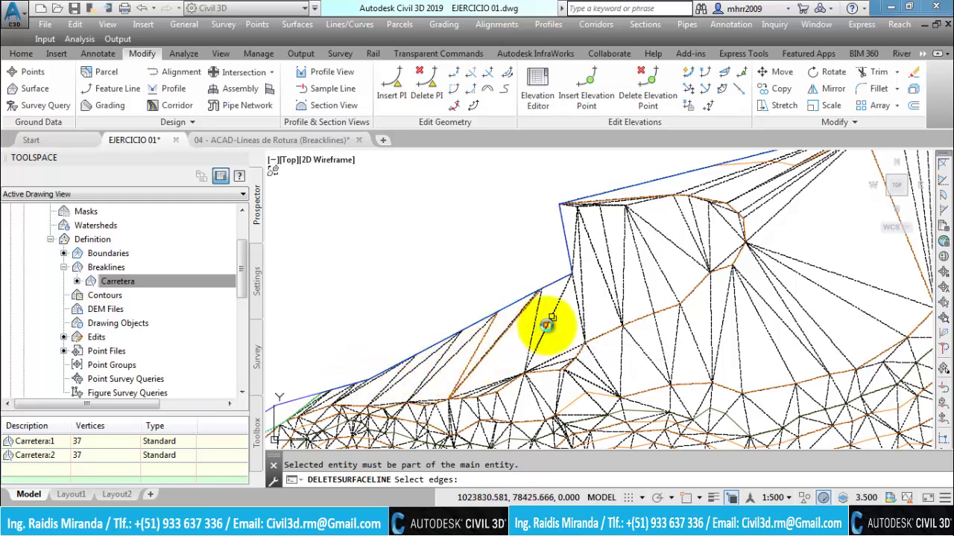
left_click(553, 332)
left_click(436, 330)
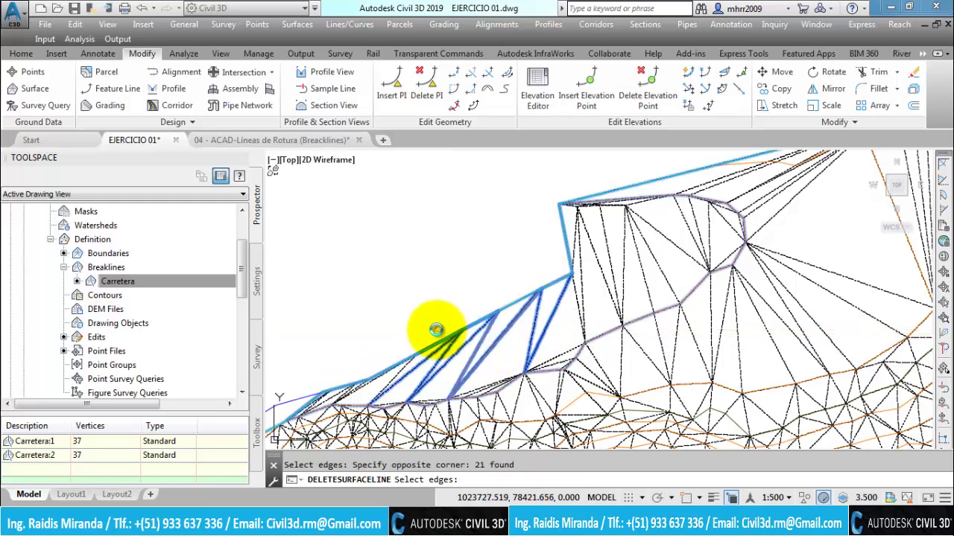
key("Return")
Delete 9 more boundary edges and the long edges beside the breakline
left_click(405, 380)
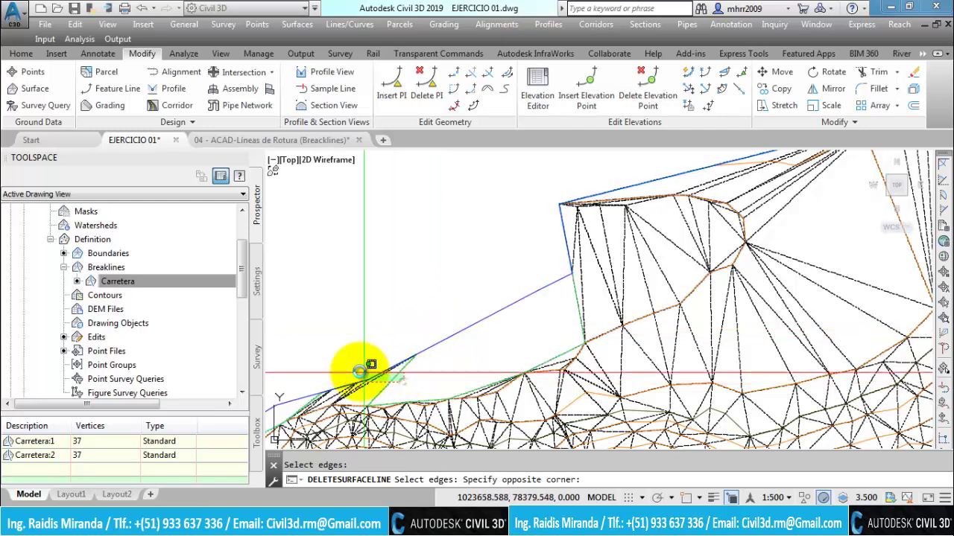
left_click(333, 365)
key("Return")
scroll(494, 323, "up", 2)
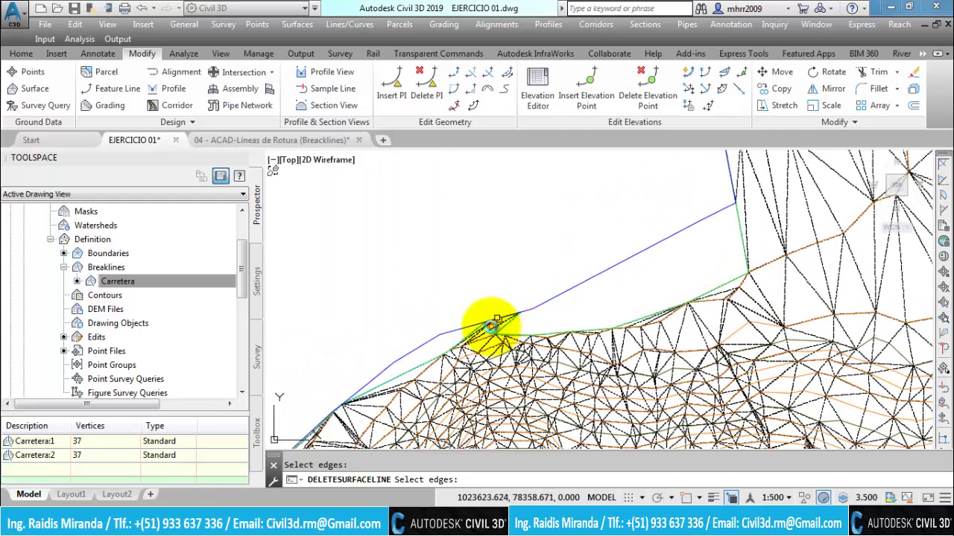
scroll(543, 340, "up", 2)
left_click(550, 335)
left_click(447, 303)
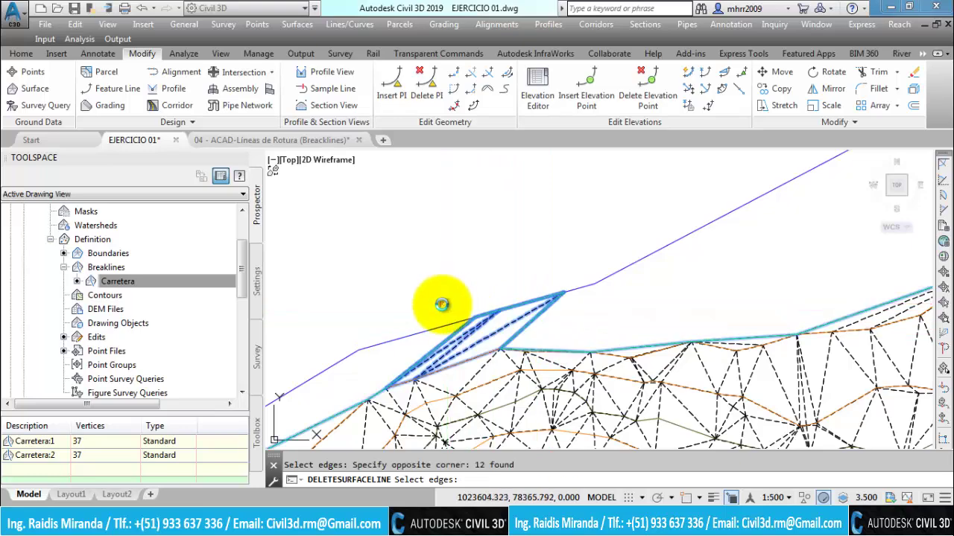
key("Return")
Delete 17 edges near the boundary, 9 beside the green breakline, and the last 3 outside edges
scroll(634, 288, "down", 2)
scroll(529, 337, "up", 1)
scroll(529, 337, "up", 1)
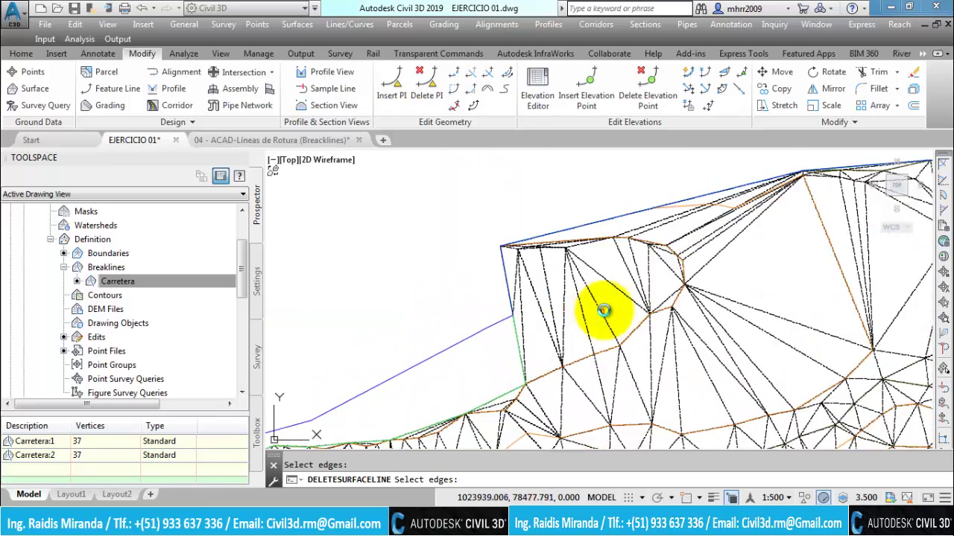
left_click(608, 304)
left_click(543, 309)
key("Return")
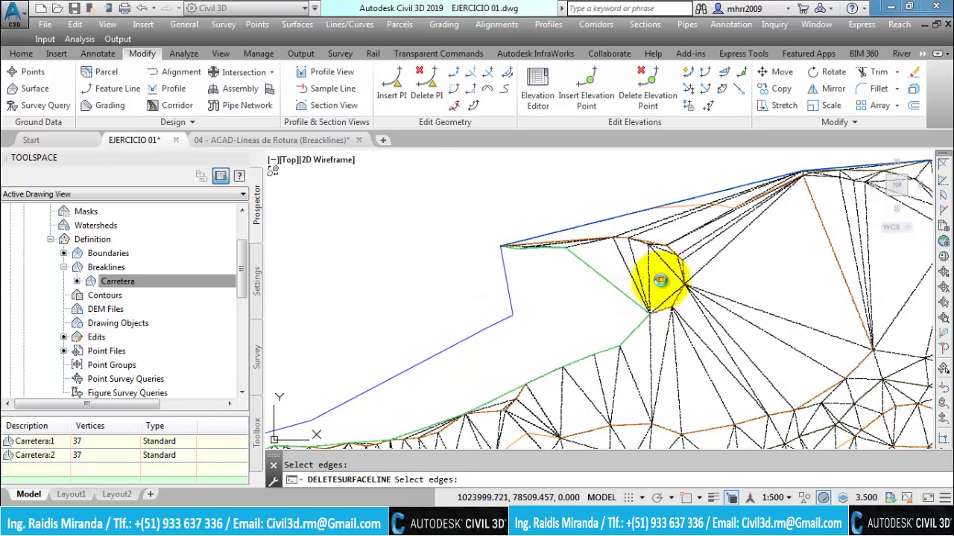
left_click(656, 388)
left_click(603, 279)
key("Return")
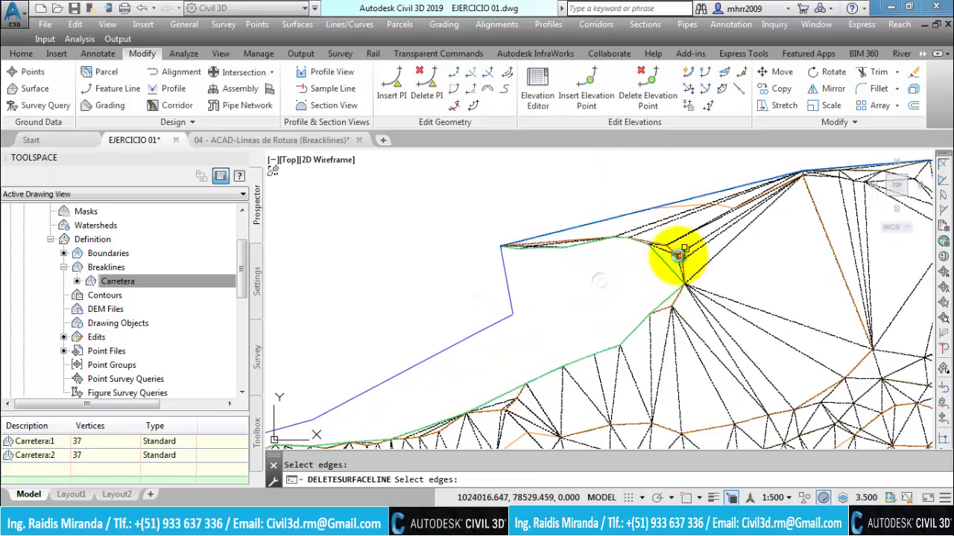
scroll(678, 256, "up", 2)
left_click(660, 298)
left_click(642, 273)
key("Return")
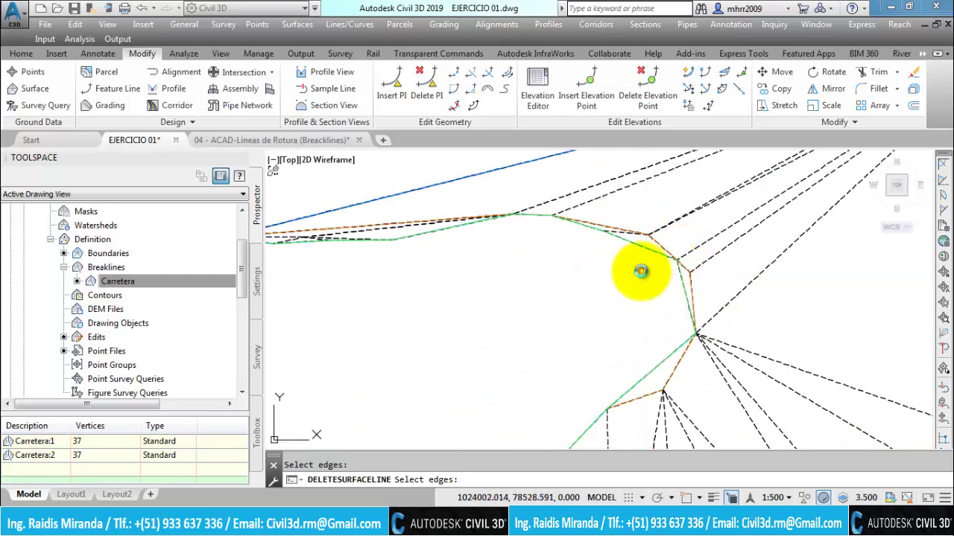
Delete the 7 long edges along the lower boundary
scroll(639, 271, "down", 1)
scroll(550, 271, "down", 2)
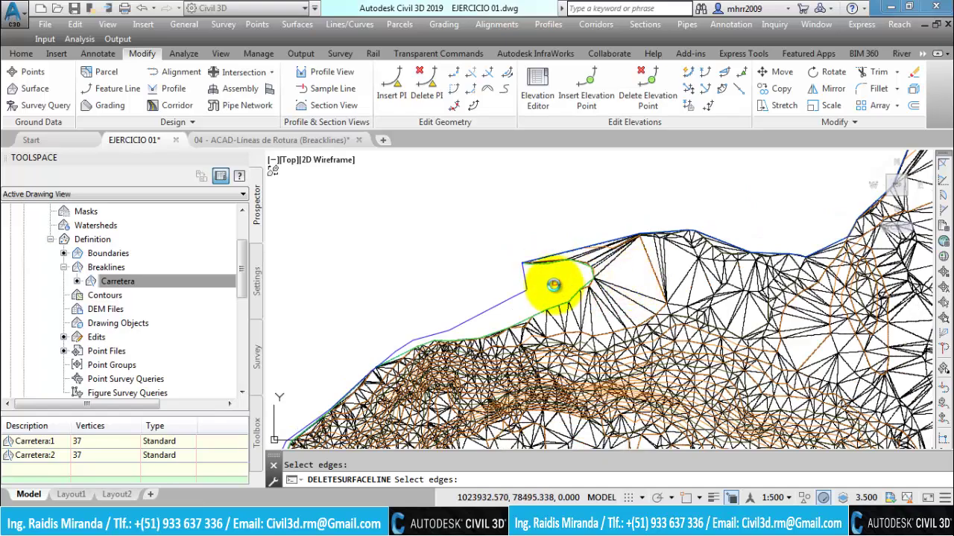
scroll(532, 273, "down", 2)
scroll(594, 220, "down", 1)
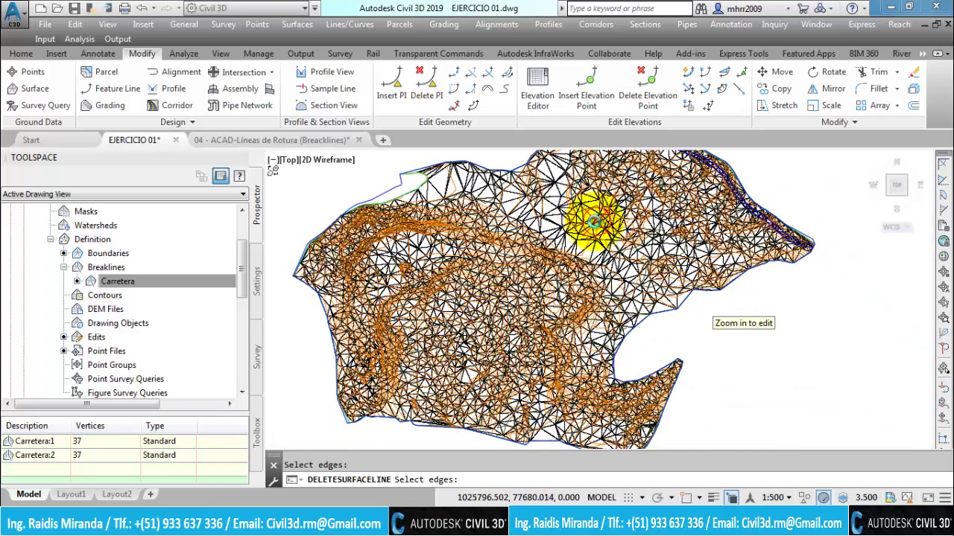
scroll(670, 298, "up", 1)
scroll(606, 393, "up", 2)
scroll(586, 335, "up", 1)
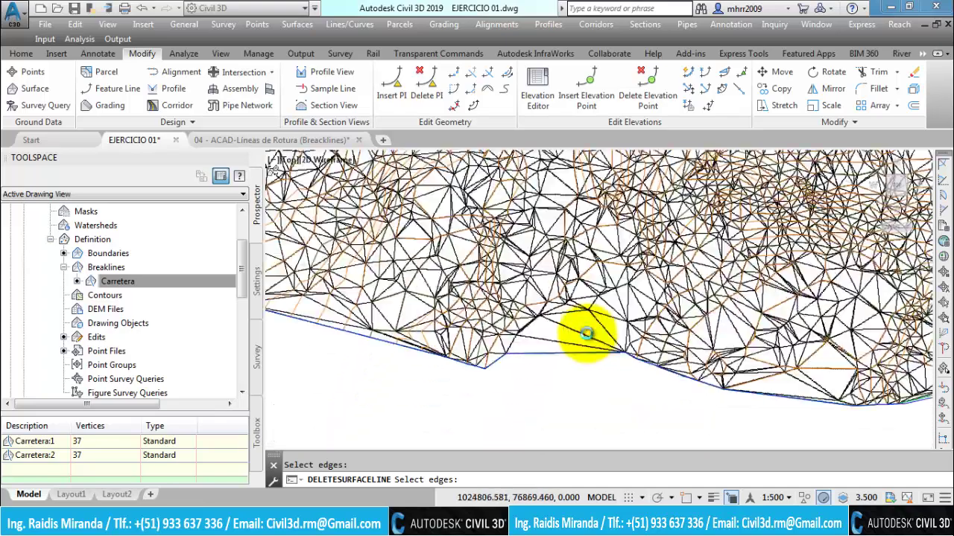
scroll(586, 334, "up", 3)
left_click(564, 325)
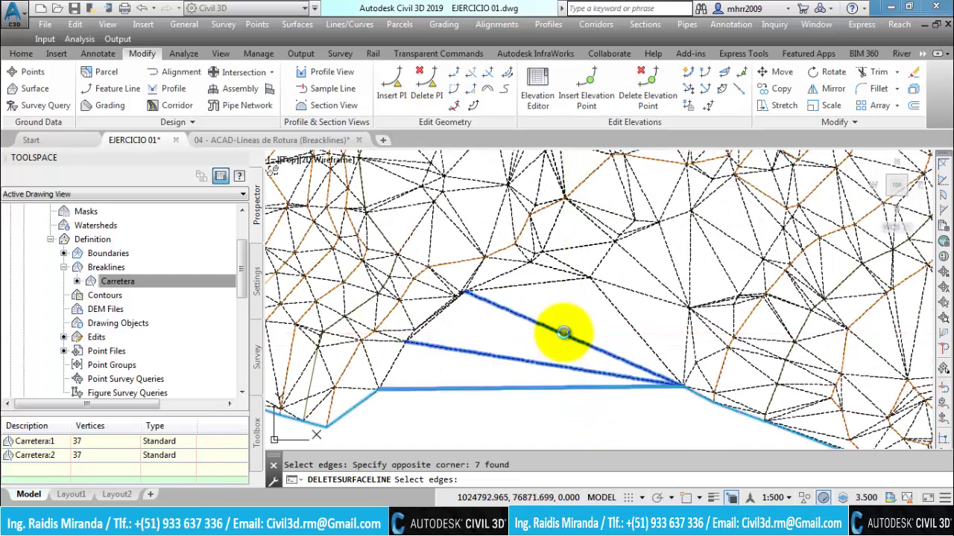
scroll(563, 333, "down", 2)
scroll(536, 322, "down", 1)
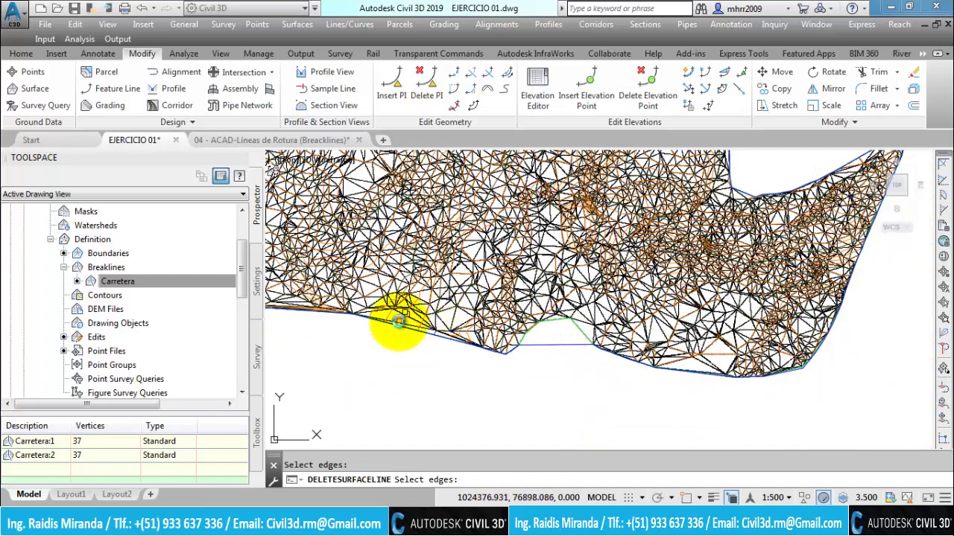
scroll(387, 328, "up", 2)
scroll(382, 335, "up", 1)
scroll(519, 373, "up", 1)
scroll(544, 379, "up", 1)
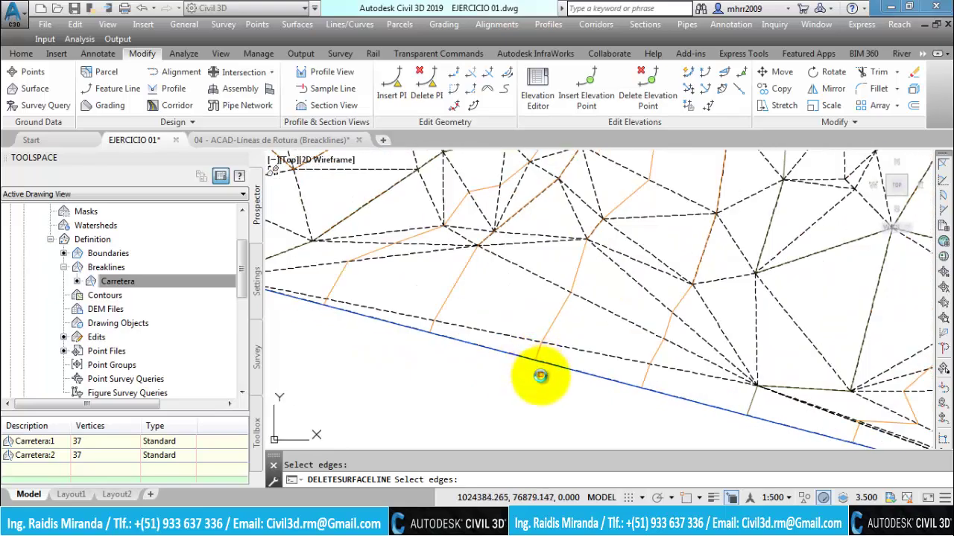
left_click(519, 337)
left_click(511, 335)
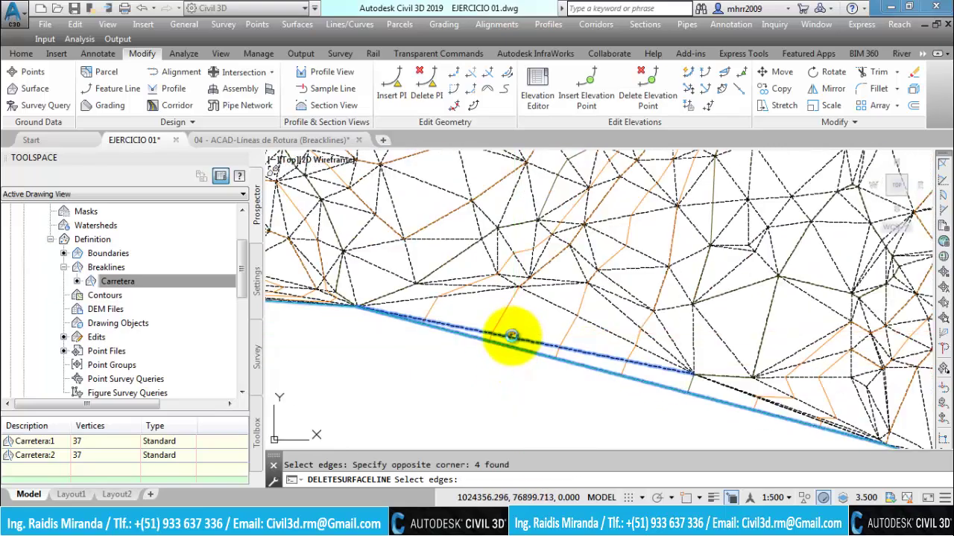
Delete the remaining lower-boundary edges between the green breakline and blue boundary
scroll(544, 356, "down", 1)
scroll(544, 356, "down", 1)
scroll(447, 373, "down", 2)
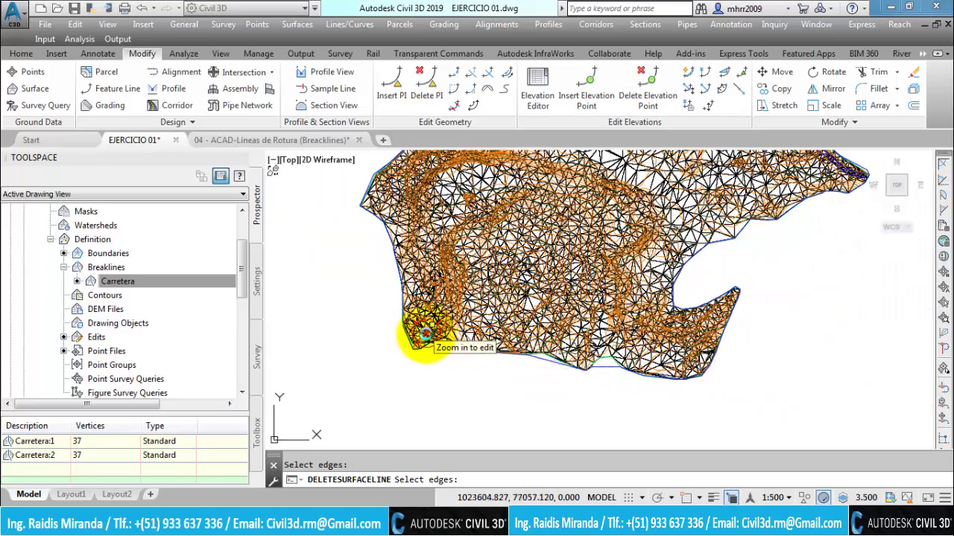
scroll(473, 362, "up", 2)
scroll(501, 385, "up", 1)
scroll(596, 395, "up", 1)
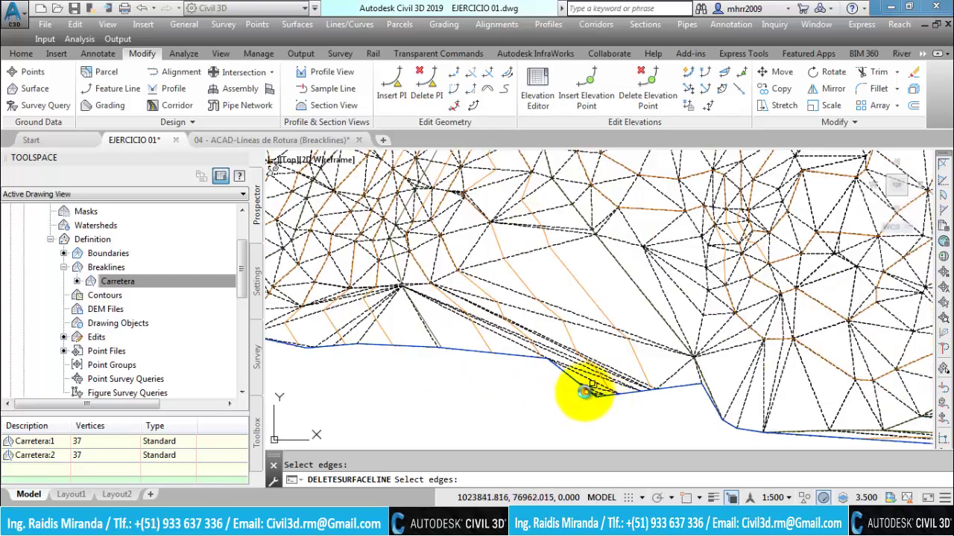
left_click(560, 391)
left_click(541, 347)
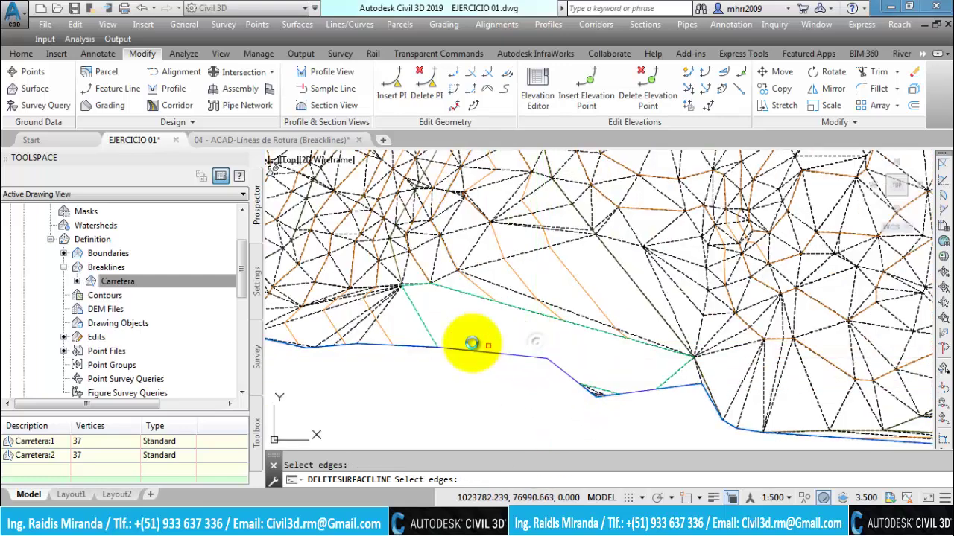
scroll(506, 356, "up", 1)
left_click(632, 415)
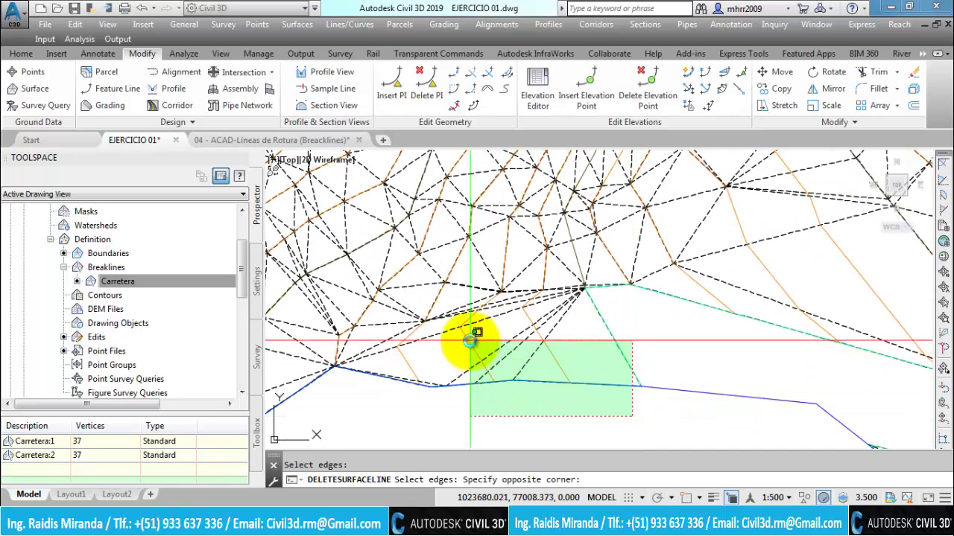
left_click(469, 340)
left_click(444, 336)
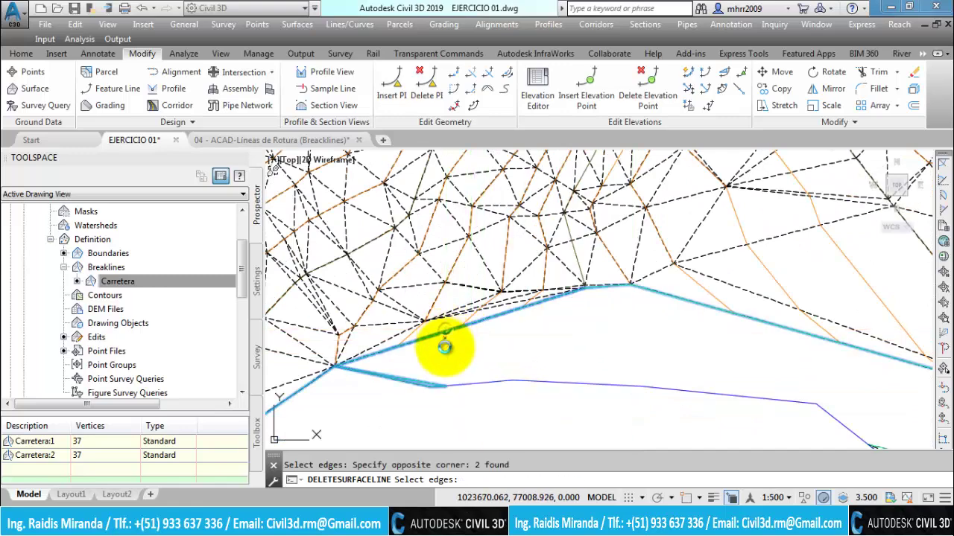
left_click(434, 396)
left_click(421, 375)
Delete the long triangle edges at the upper-left boundary
scroll(458, 371, "down", 3)
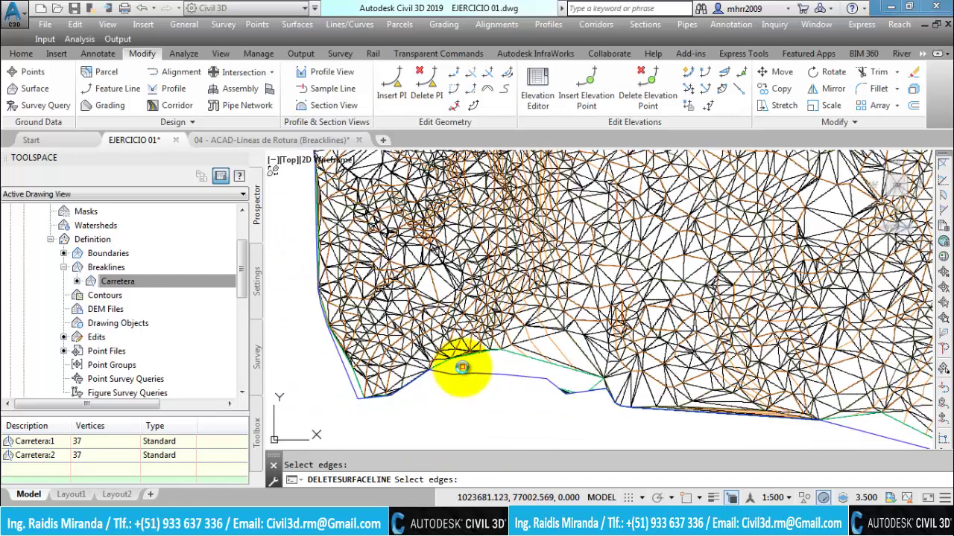
scroll(552, 318, "down", 3)
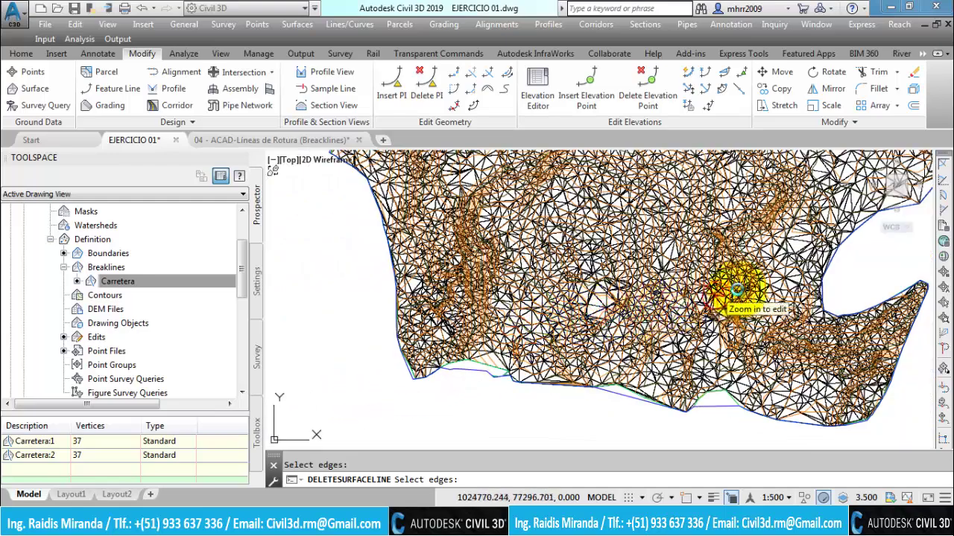
scroll(596, 394, "up", 1)
scroll(596, 395, "up", 1)
scroll(591, 266, "up", 2)
scroll(557, 313, "up", 1)
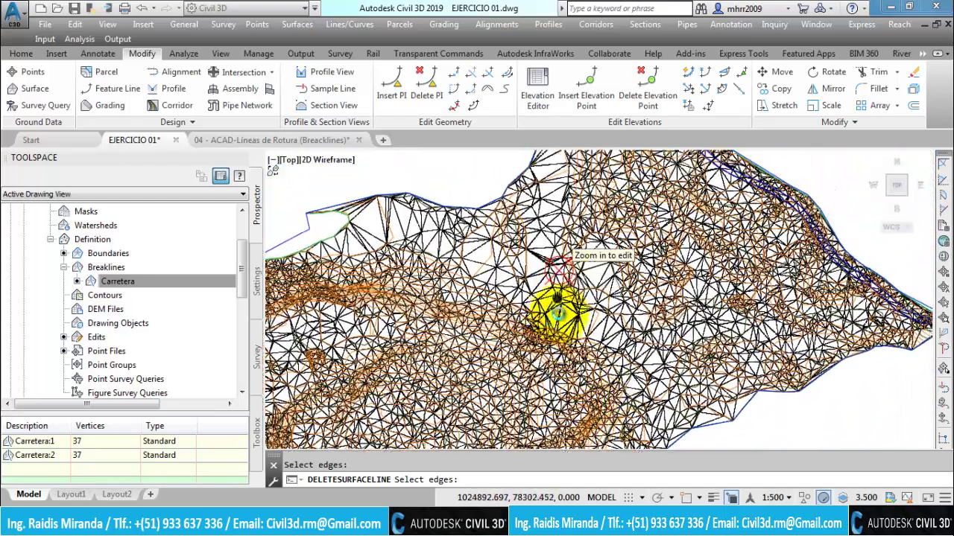
scroll(522, 298, "up", 1)
scroll(585, 202, "up", 1)
scroll(525, 216, "up", 2)
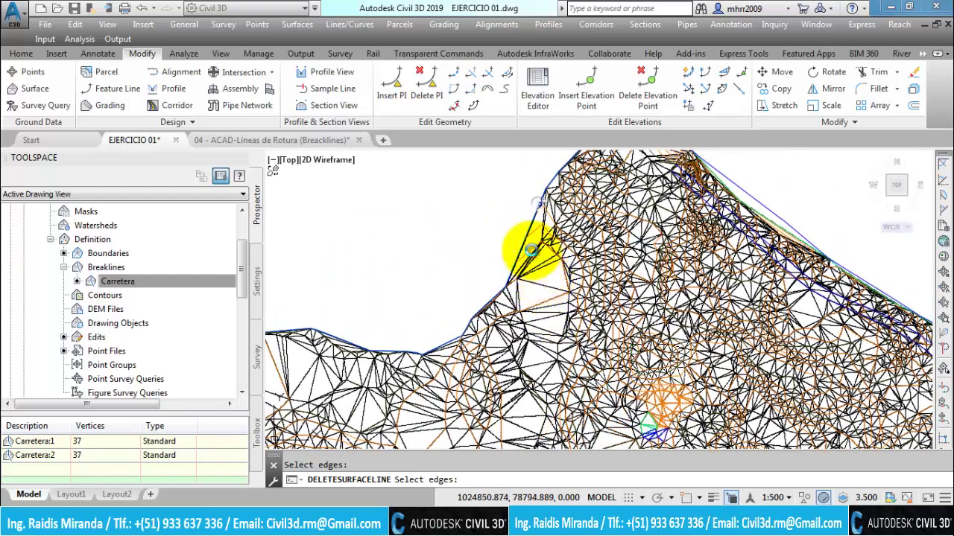
scroll(531, 250, "up", 2)
left_click(494, 281)
left_click(453, 213)
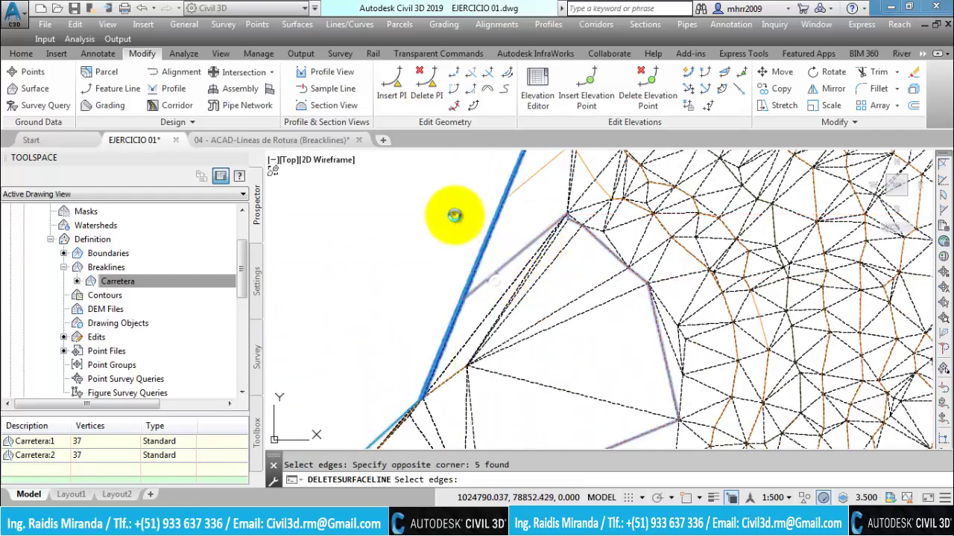
Delete the long edges along the upper-right boundary and end the command
scroll(549, 303, "down", 2)
scroll(546, 285, "down", 3)
scroll(617, 266, "down", 1)
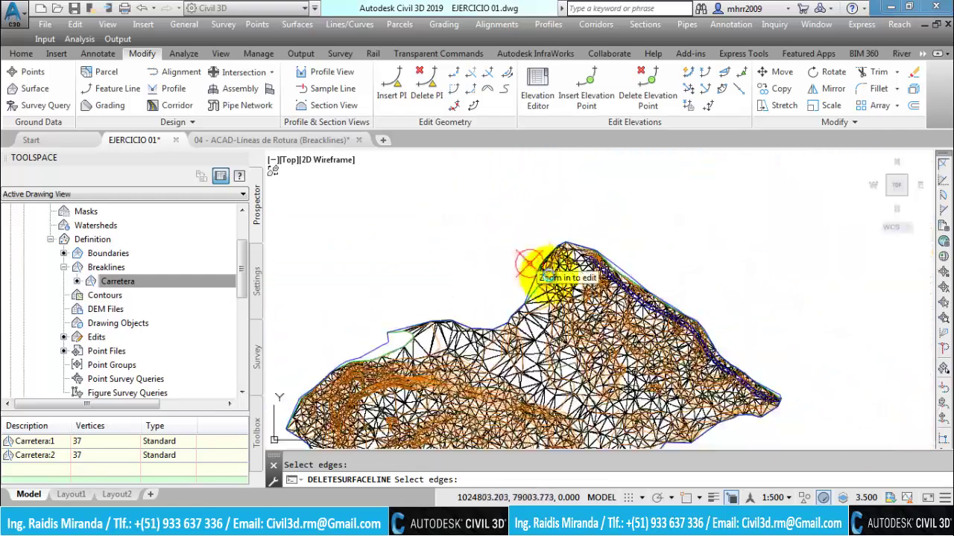
scroll(629, 239, "up", 1)
scroll(681, 260, "up", 2)
scroll(607, 259, "up", 2)
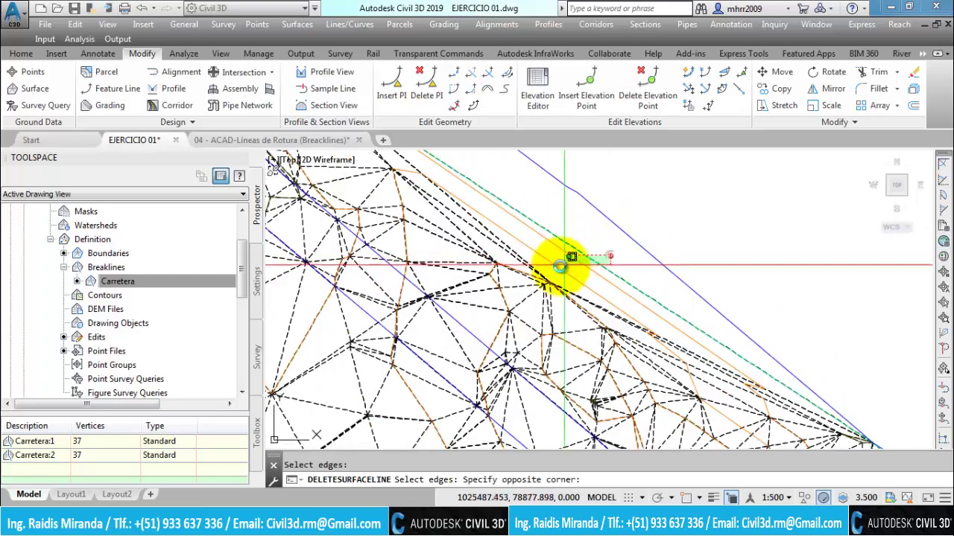
left_click(551, 259)
scroll(558, 266, "down", 2)
scroll(558, 245, "down", 2)
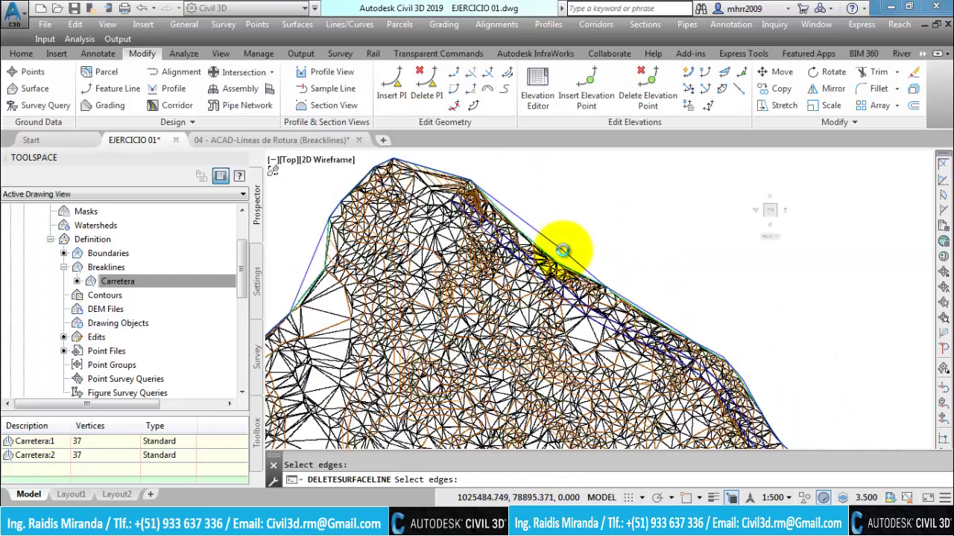
scroll(529, 285, "down", 1)
scroll(581, 231, "up", 2)
scroll(618, 209, "up", 1)
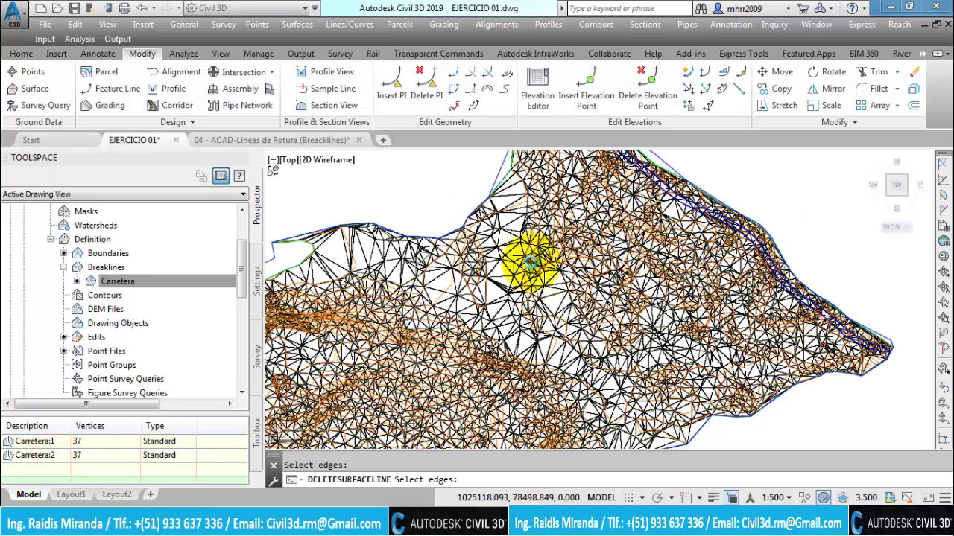
key("Escape")
Select the EJERCICIO 01 surface, zoom to inspect it, then clear the selection
left_click(517, 267)
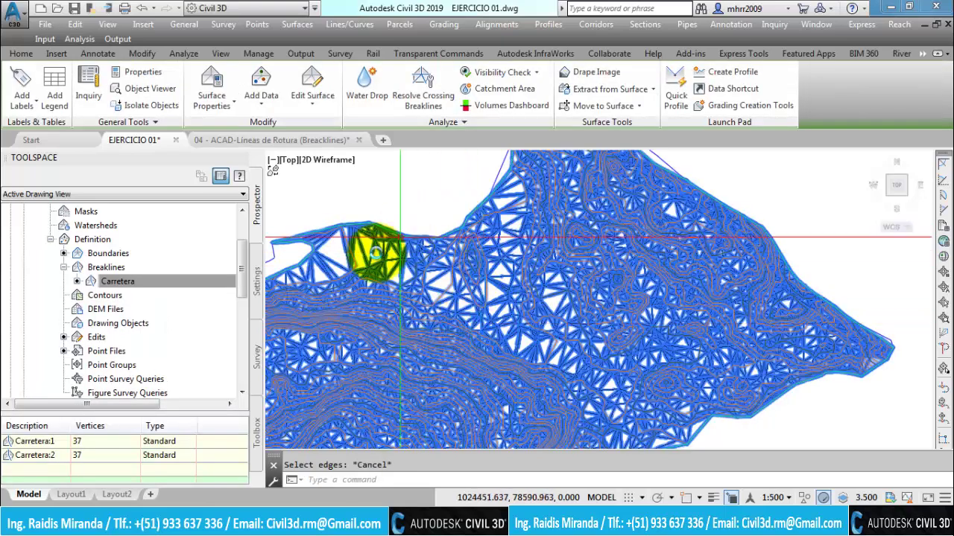
scroll(581, 220, "down", 1)
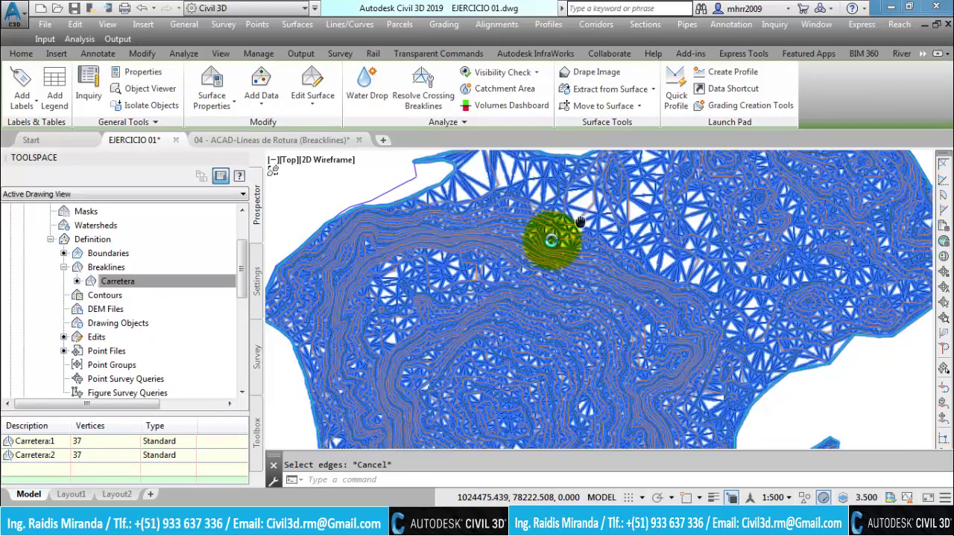
scroll(537, 249, "down", 1)
scroll(507, 269, "down", 1)
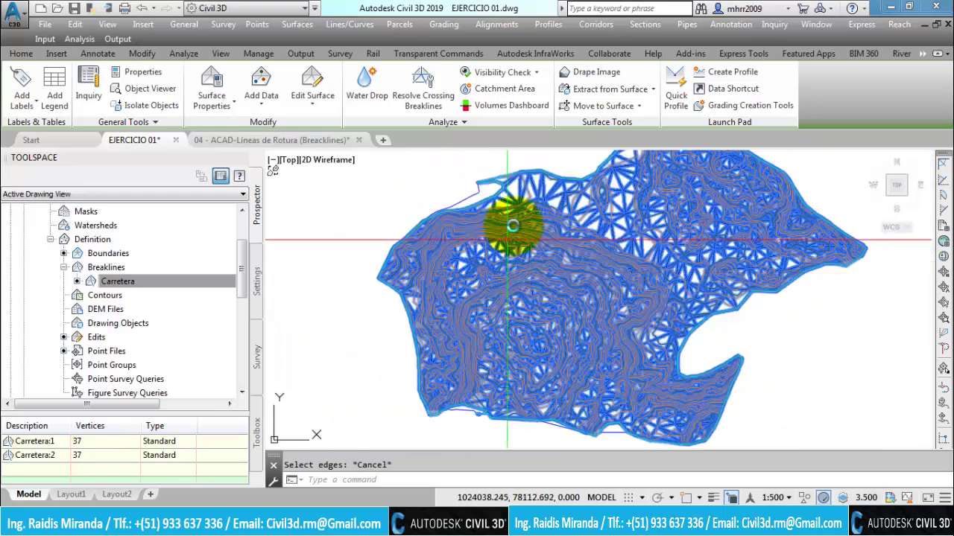
scroll(548, 202, "up", 3)
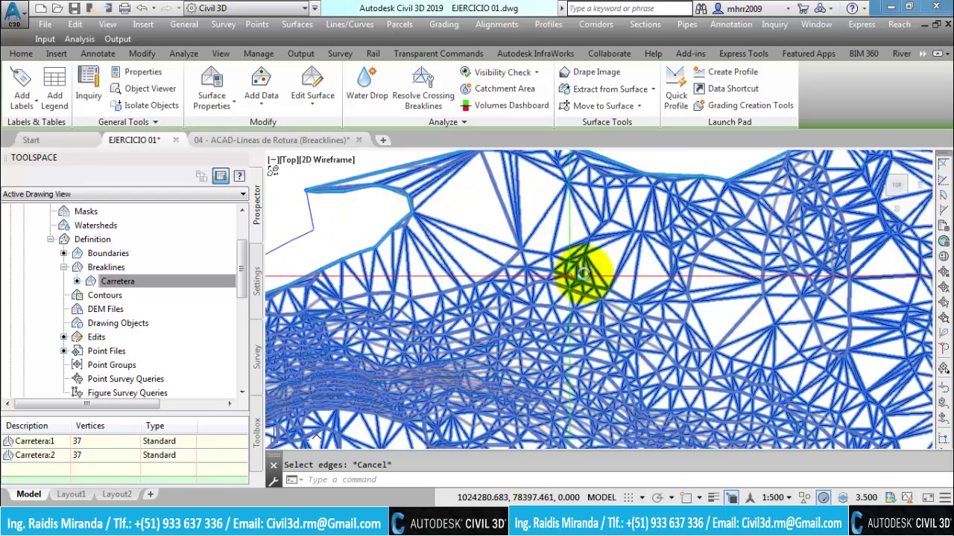
scroll(582, 274, "up", 2)
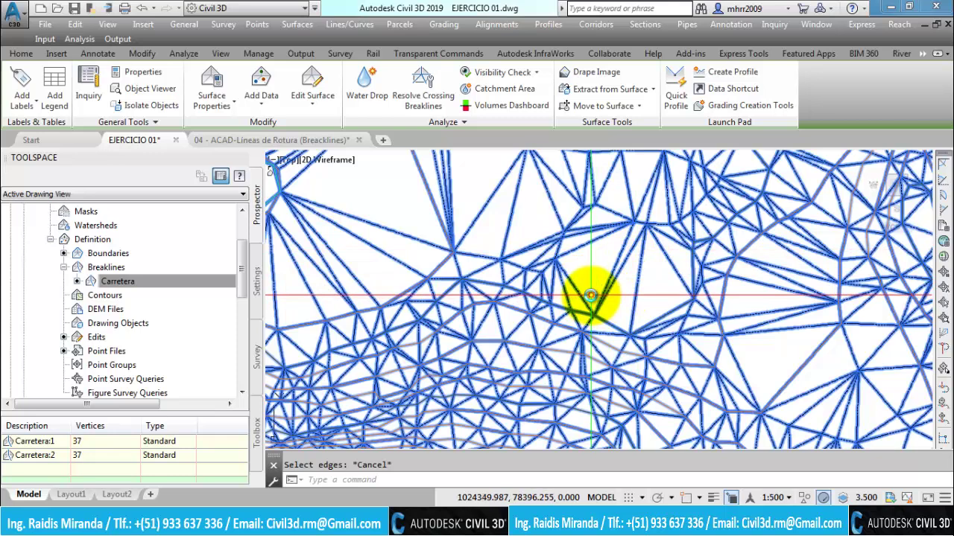
key("Escape")
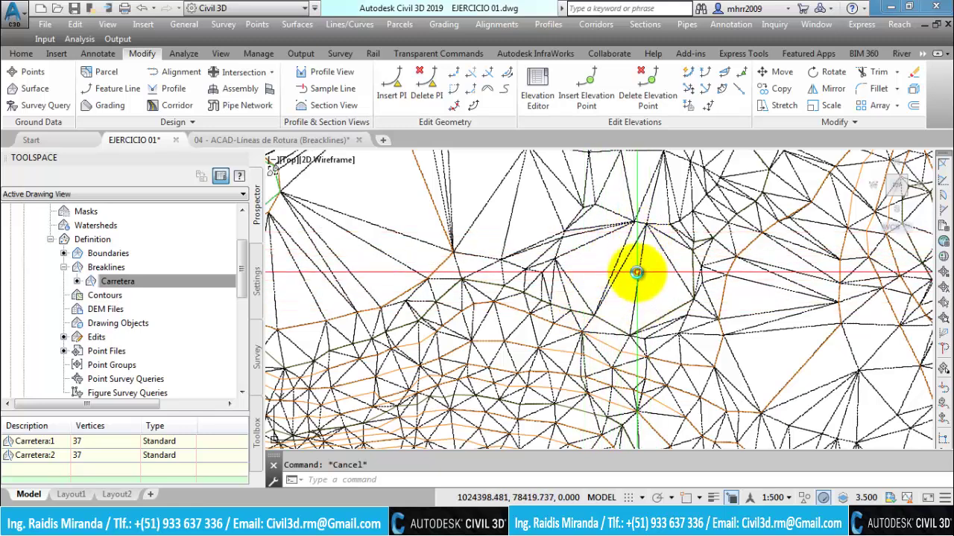
Open and close Surface Properties, then reselect the surface for its shortcut options
left_click(637, 272)
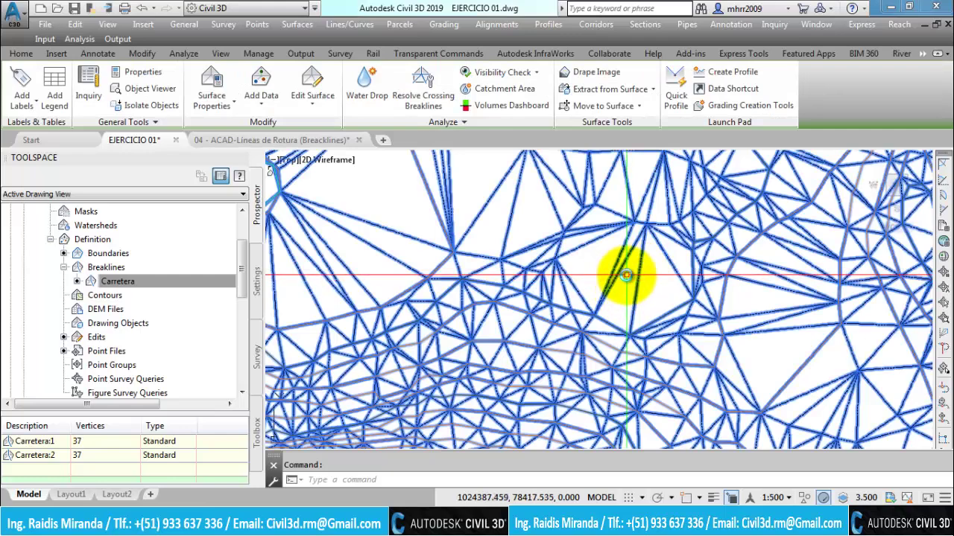
right_click(626, 275)
left_click(663, 434)
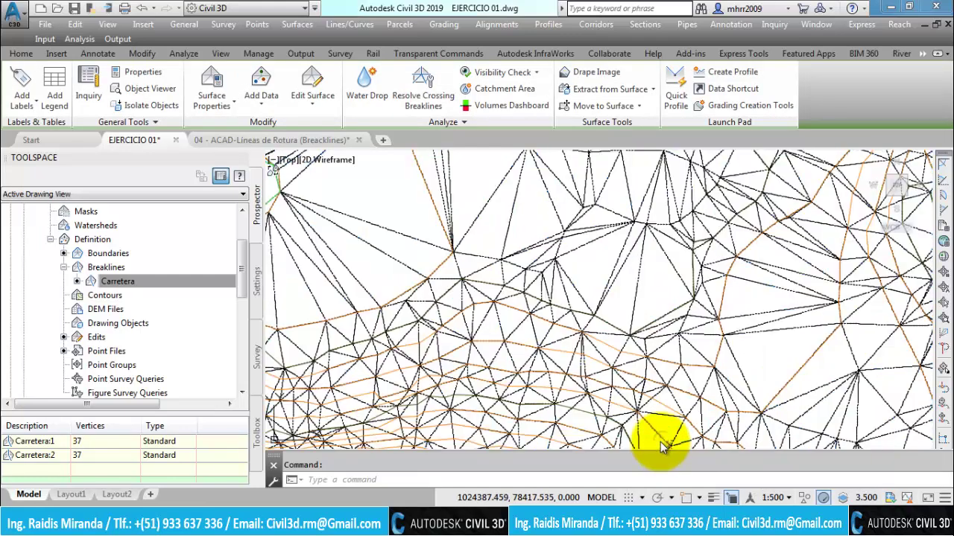
left_click(608, 453)
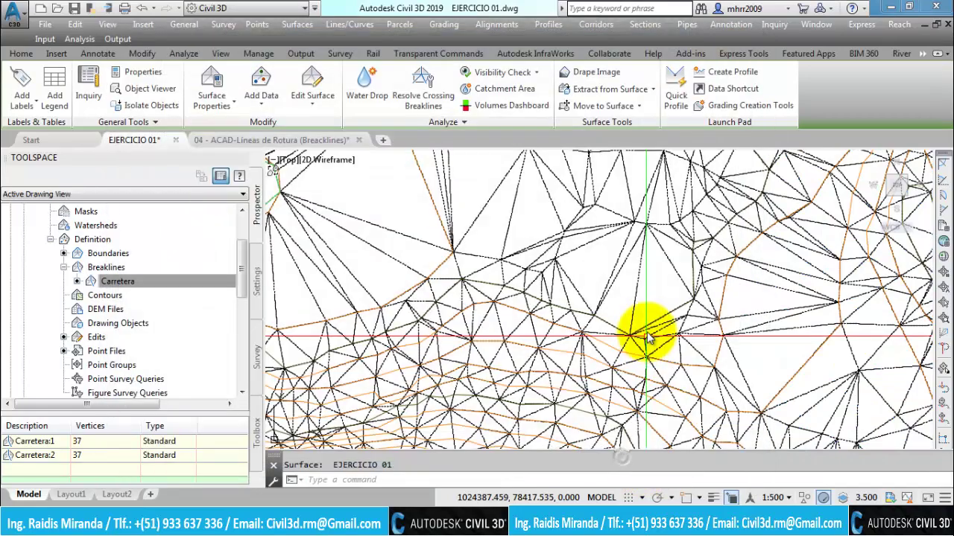
left_click(640, 299)
right_click(637, 298)
left_click(637, 298)
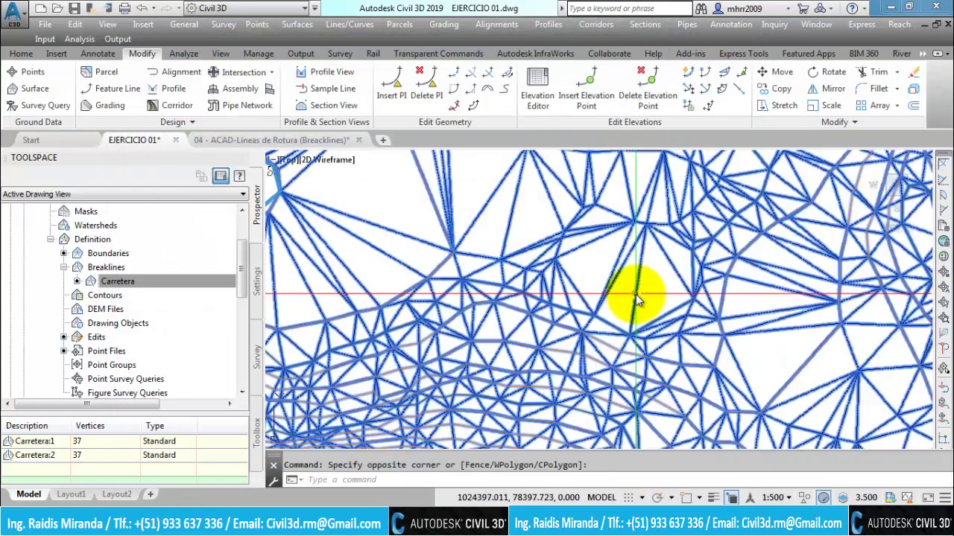
right_click(638, 297)
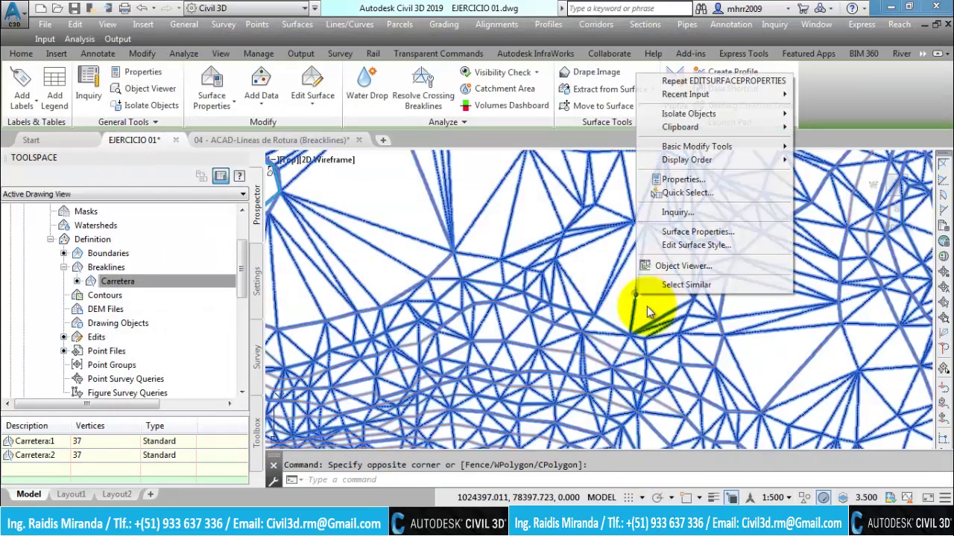
Check the Edit Surface Style display settings, accept with Aceptar, then reselect the surface for editing
left_click(689, 248)
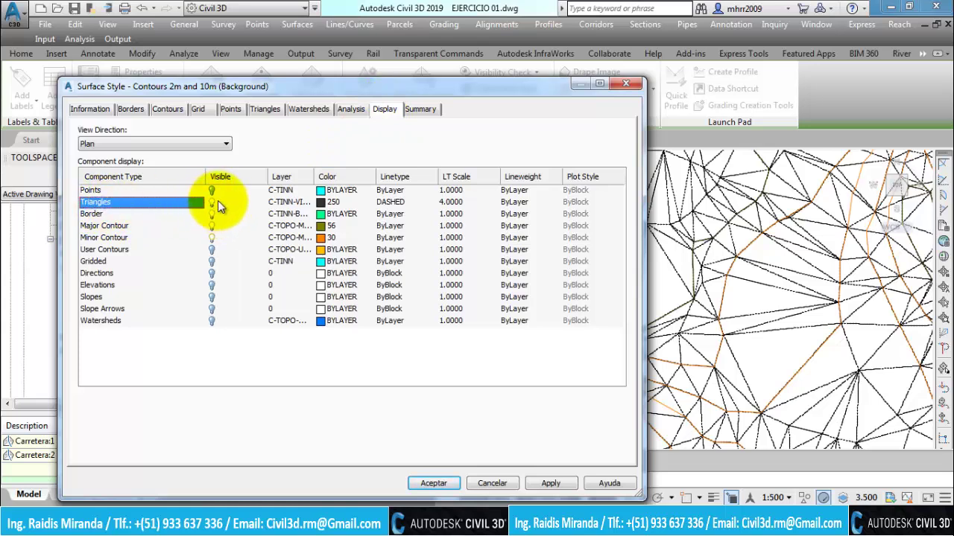
left_click(436, 483)
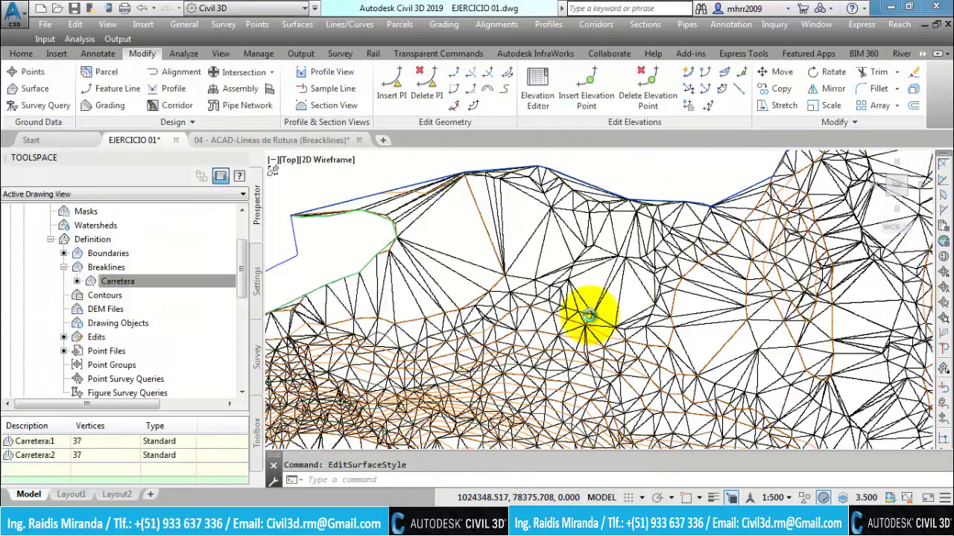
scroll(589, 315, "down", 2)
scroll(515, 264, "up", 2)
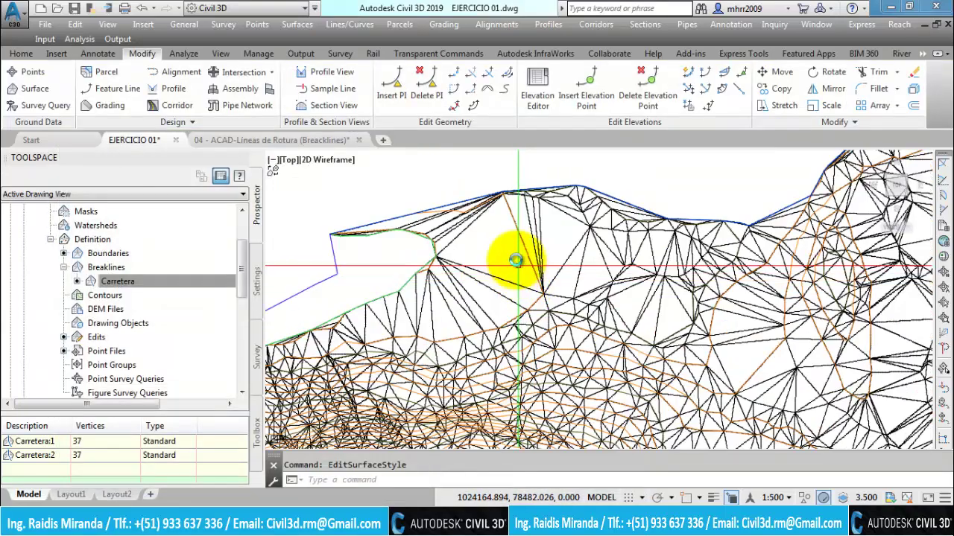
left_click(474, 270)
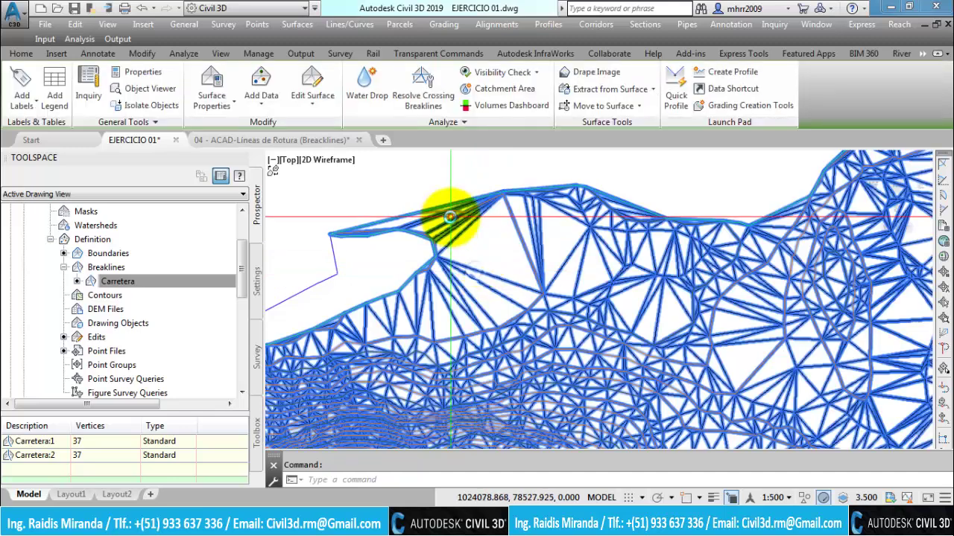
left_click(323, 111)
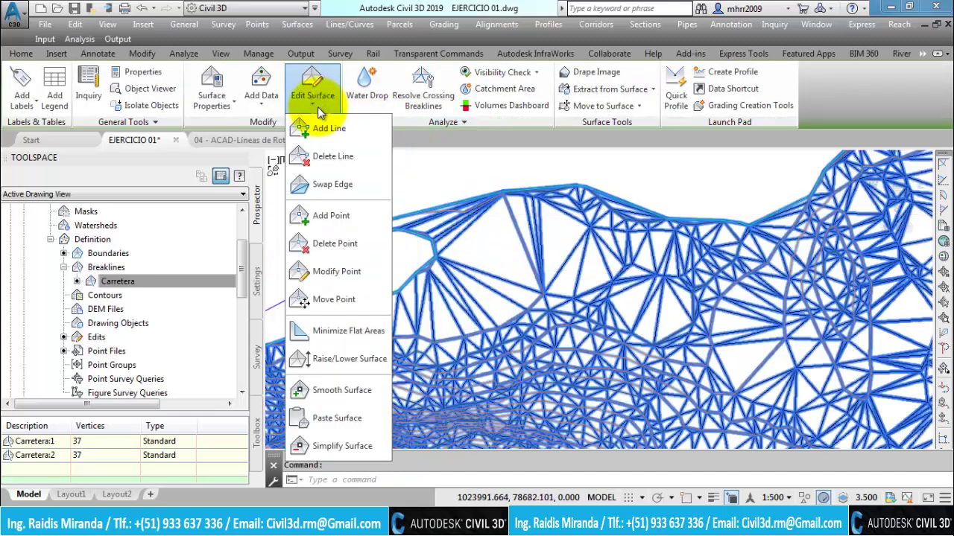
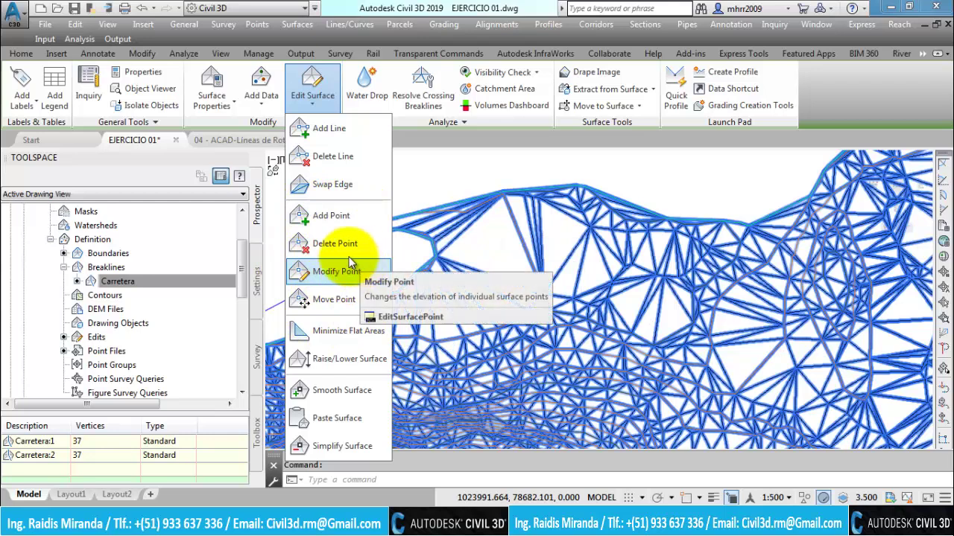
Highlight the Carretera breakline and list the surface's point files under Point Groups in Prospector
left_click(244, 275)
left_click_drag(243, 275, 244, 224)
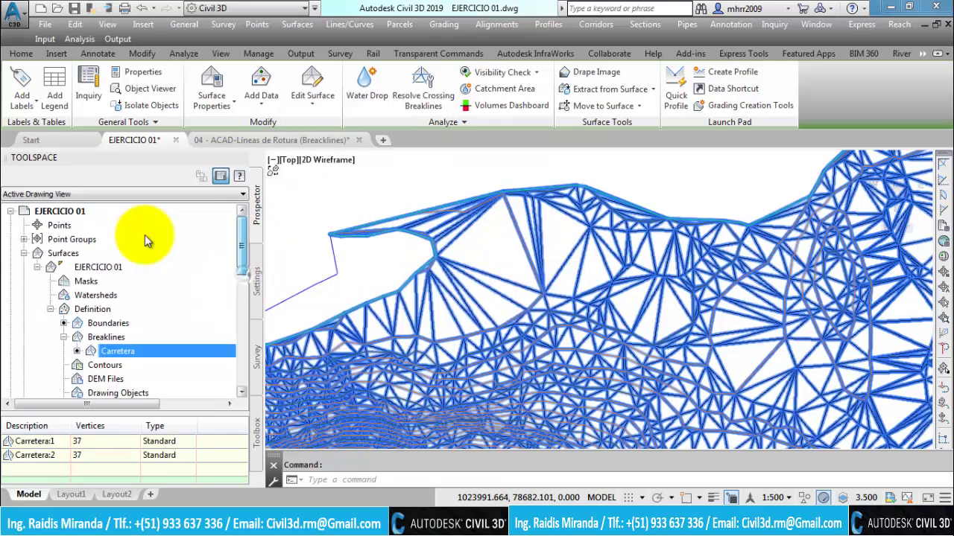
left_click(24, 239)
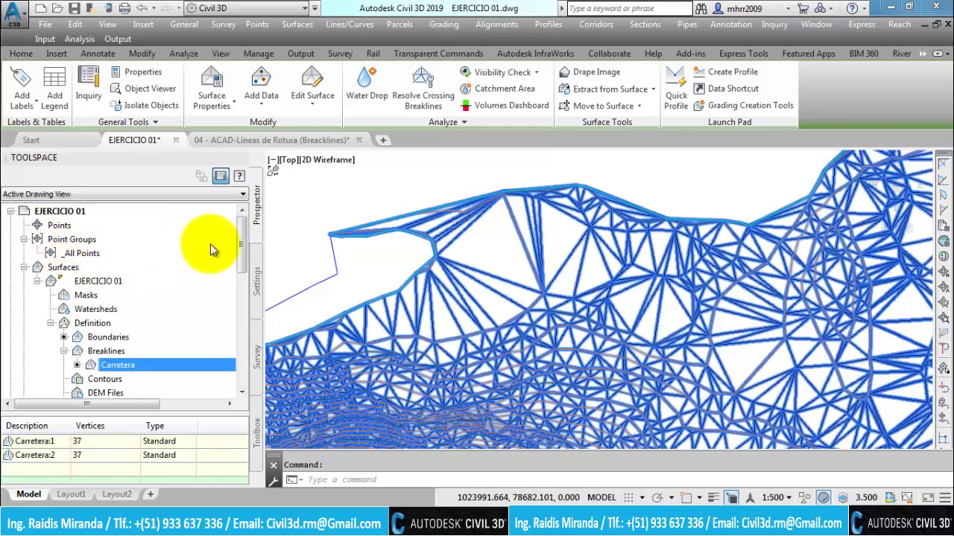
left_click_drag(247, 236, 250, 273)
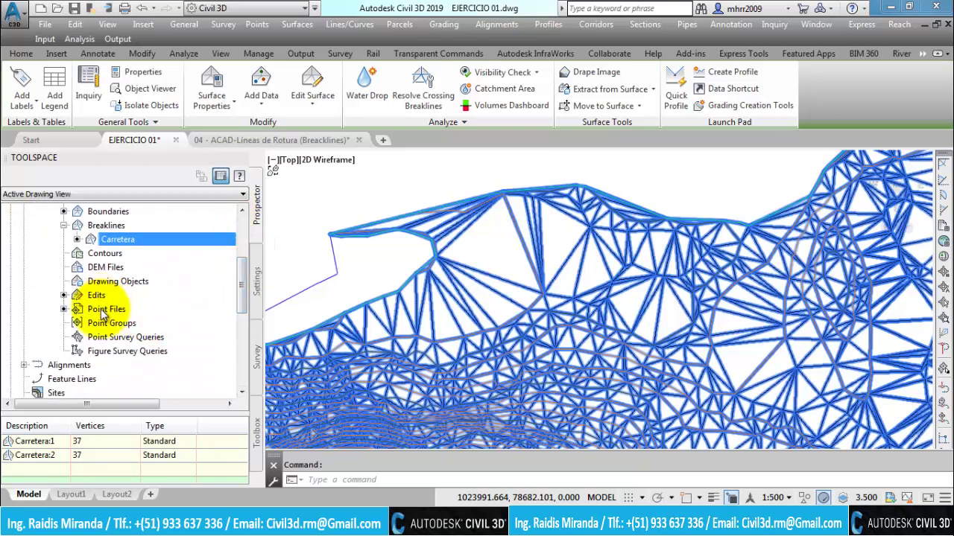
left_click(104, 311)
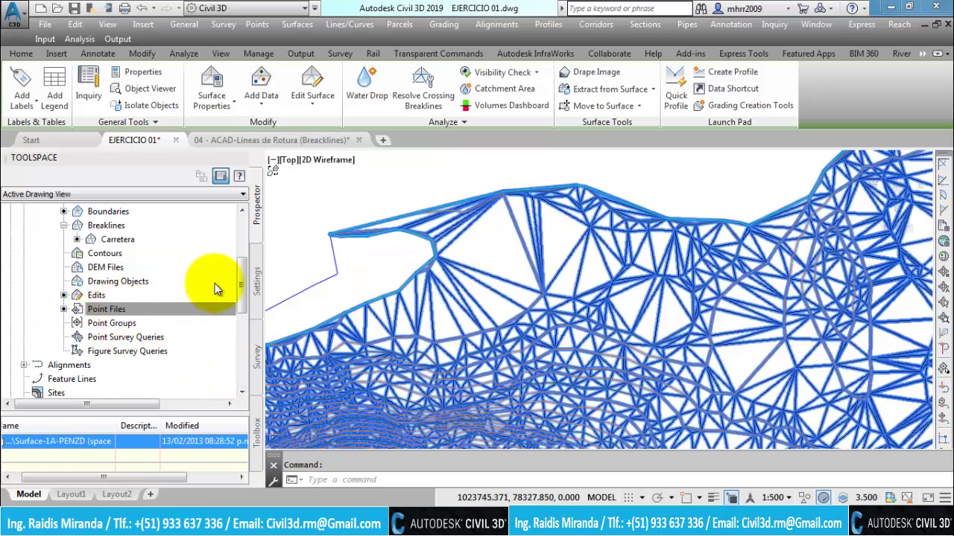
left_click_drag(243, 274, 235, 233)
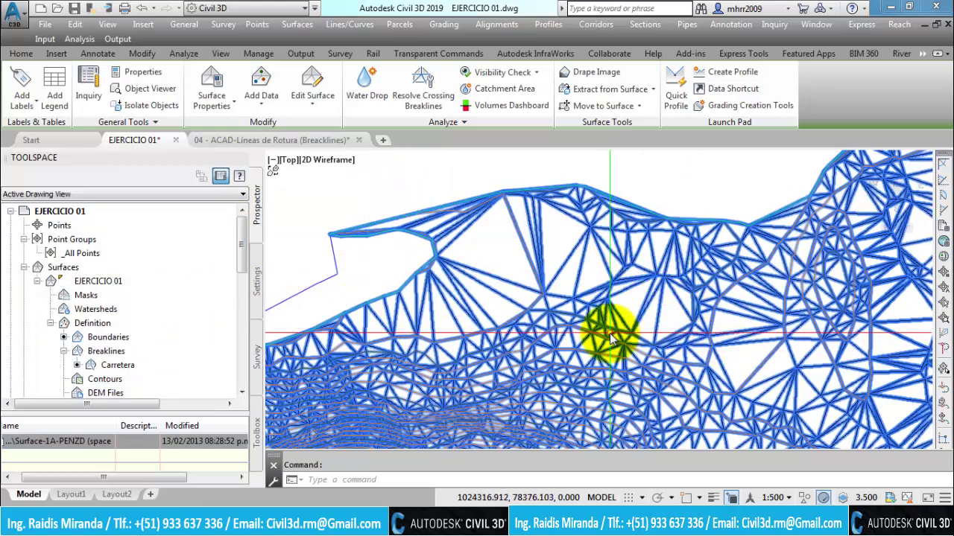
key("Escape")
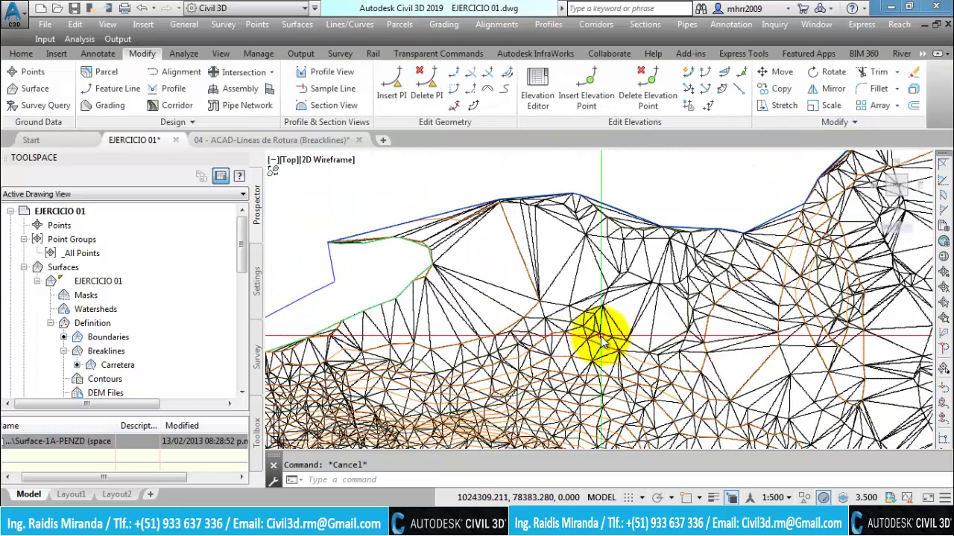
mouse_move(623, 315)
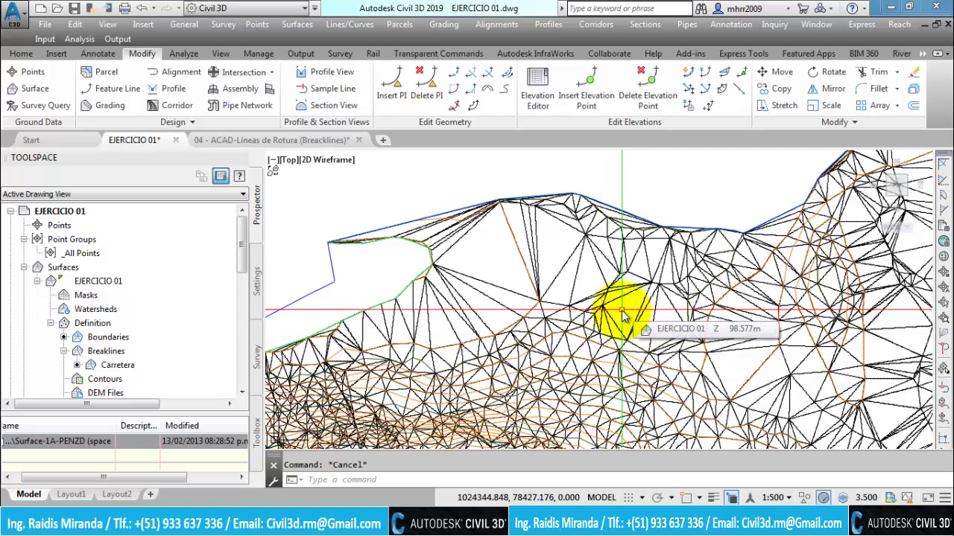
Check elevations across the TIN mesh, then cancel the Edit Surface command list
scroll(602, 331, "up", 3)
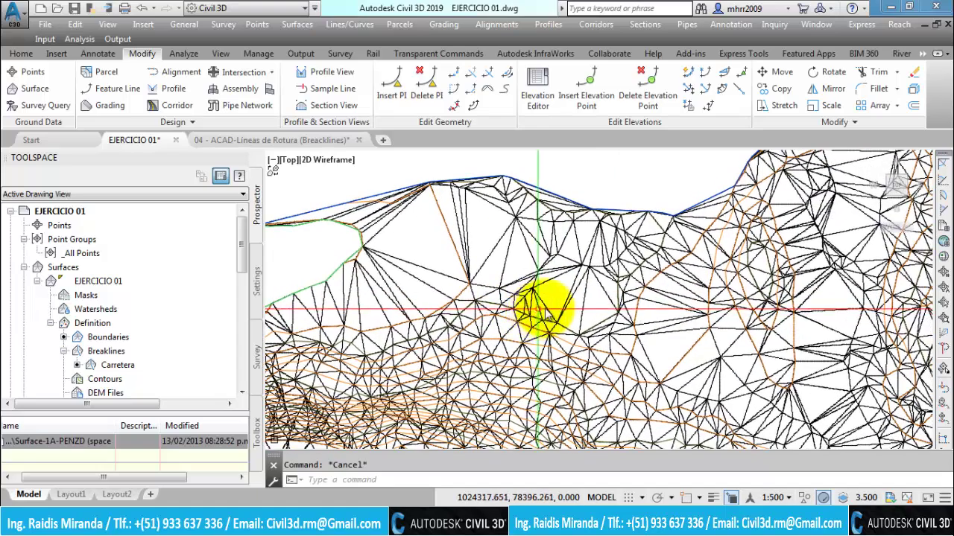
scroll(546, 312, "up", 2)
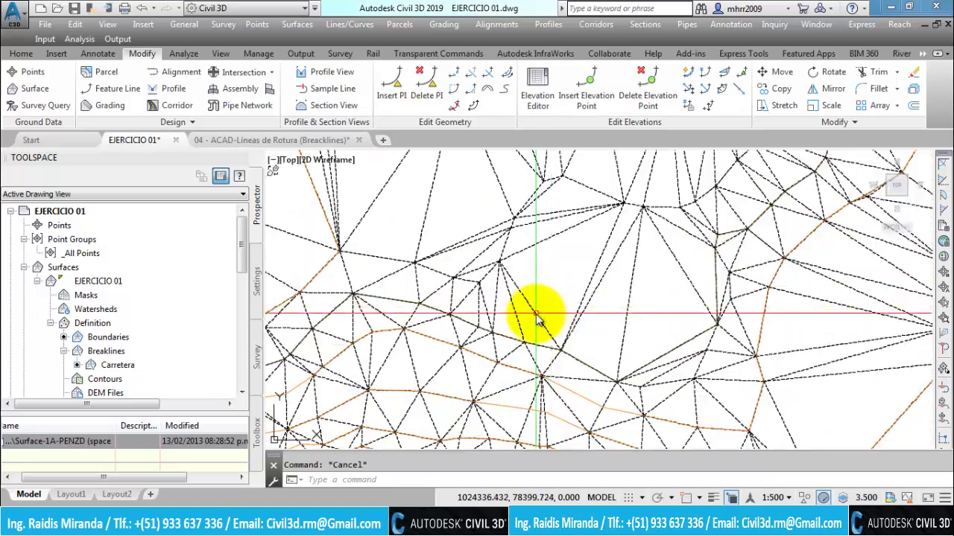
mouse_move(532, 311)
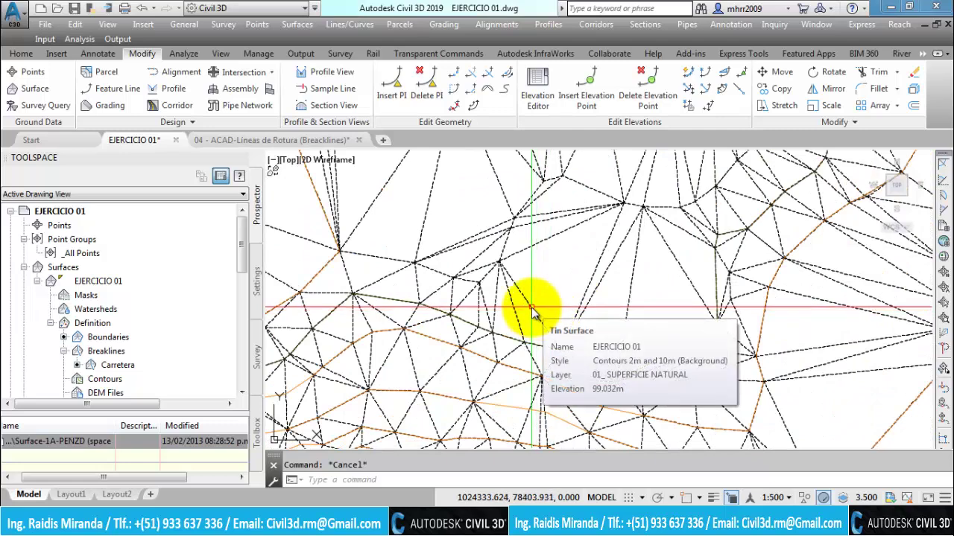
scroll(405, 288, "down", 1)
scroll(443, 266, "down", 1)
scroll(494, 287, "up", 2)
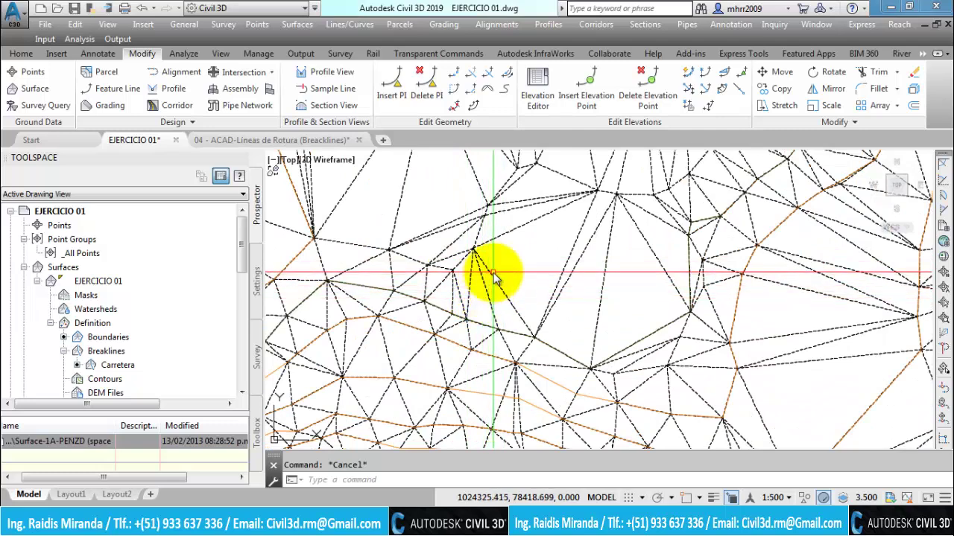
left_click(492, 276)
left_click(324, 111)
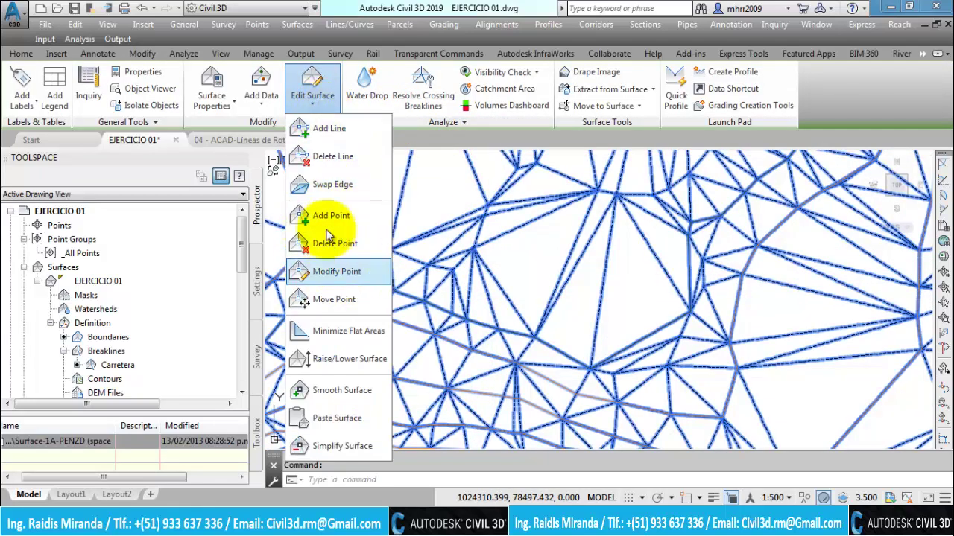
key("Escape")
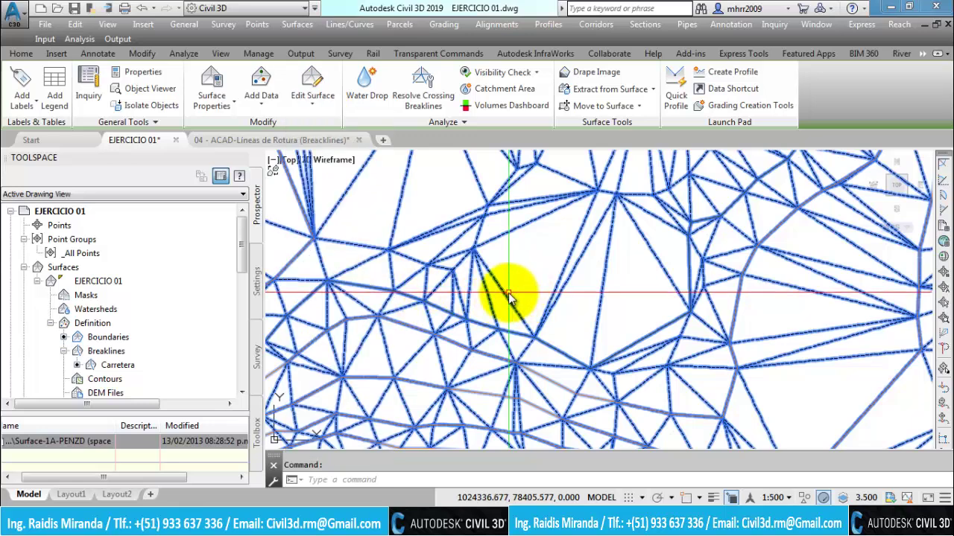
key("Escape")
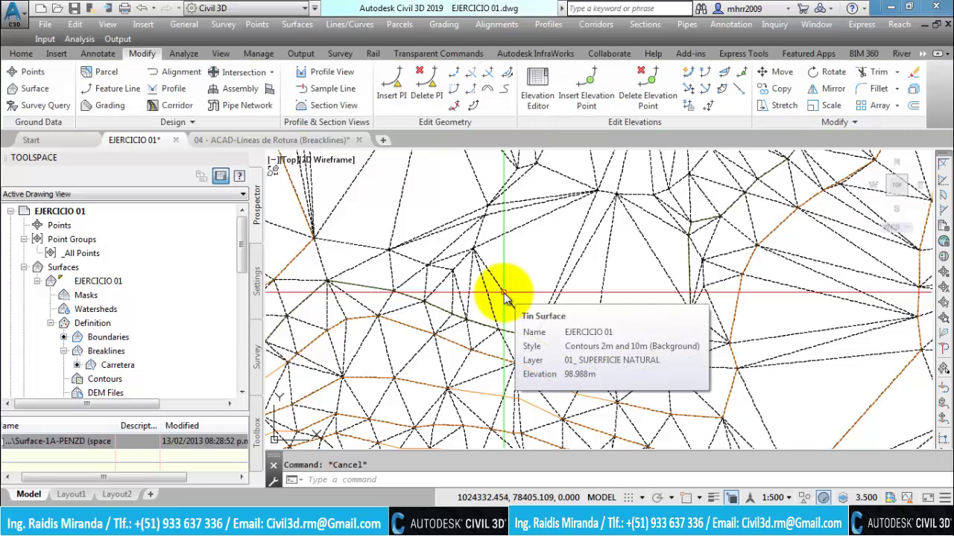
Zoom around the mesh and reselect the EJERCICIO 01 TIN surface
left_click(505, 298)
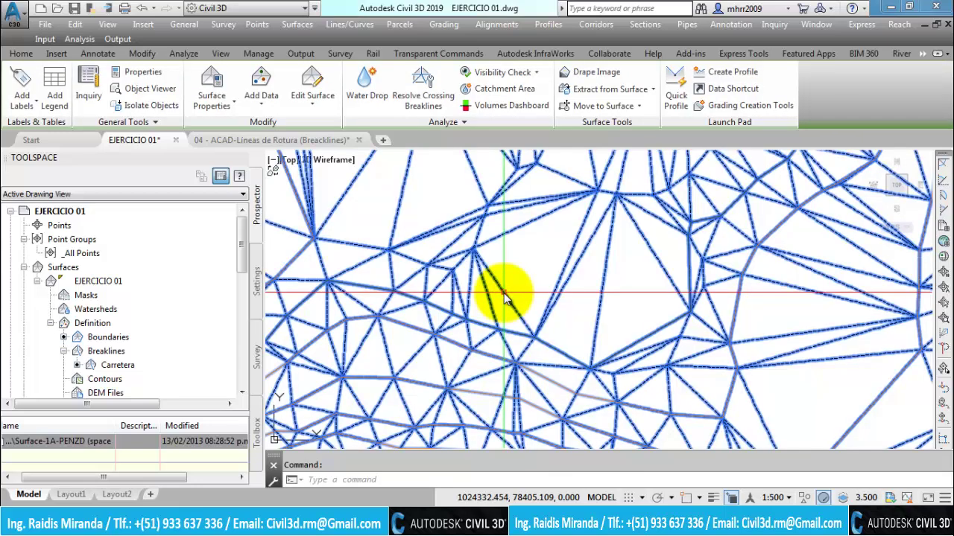
key("Escape")
scroll(533, 327, "up", 3)
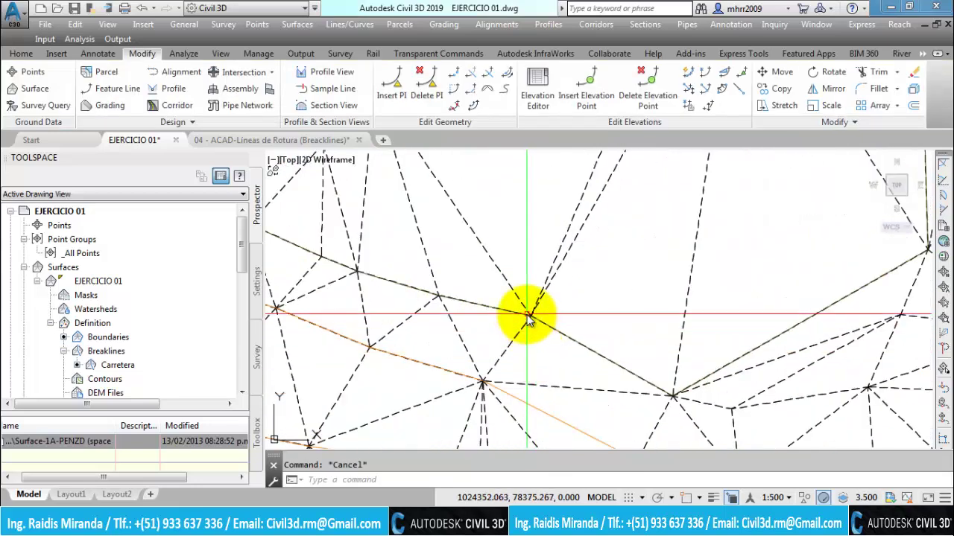
scroll(527, 317, "down", 2)
scroll(520, 309, "down", 1)
scroll(504, 292, "up", 1)
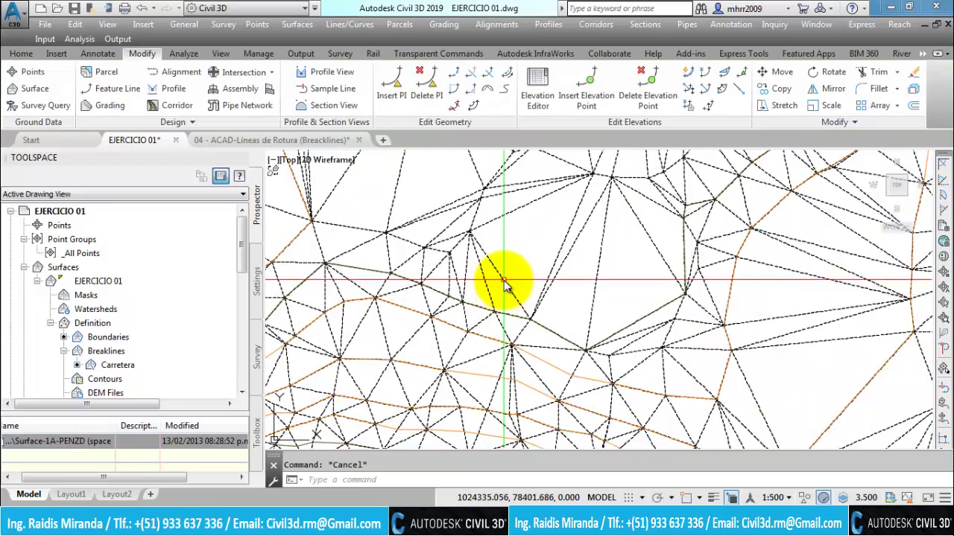
left_click(504, 285)
Switch on the Points component in the surface style's Display settings and accept with Aceptar
right_click(503, 282)
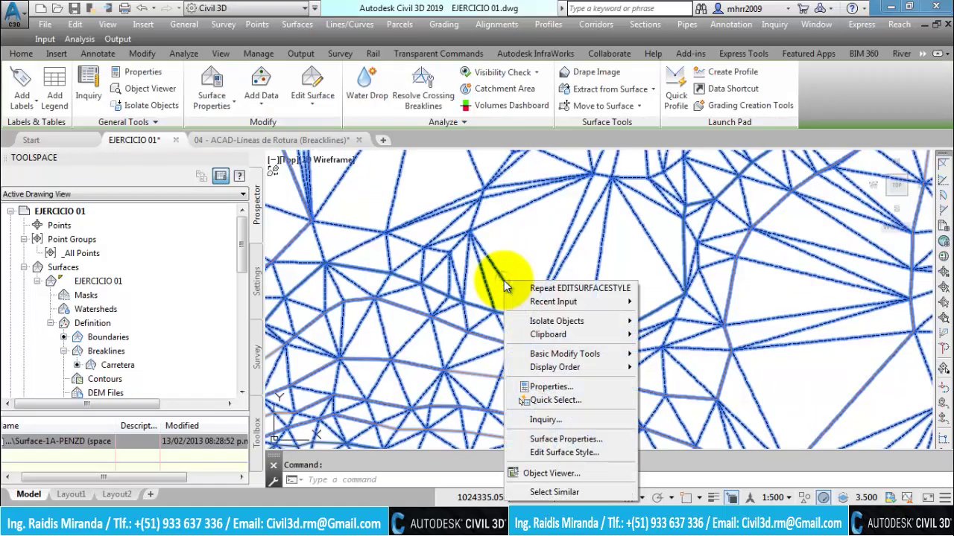
left_click(564, 453)
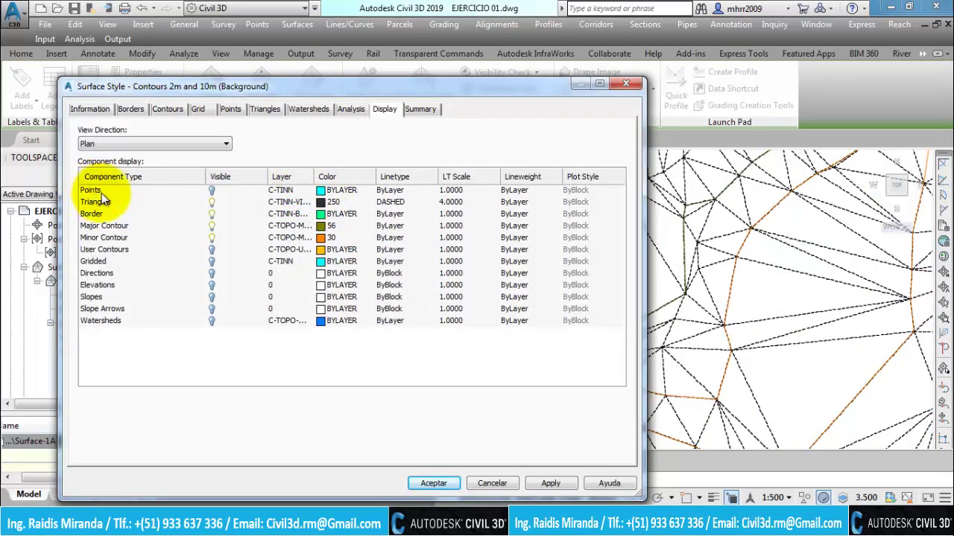
left_click(209, 190)
left_click(210, 192)
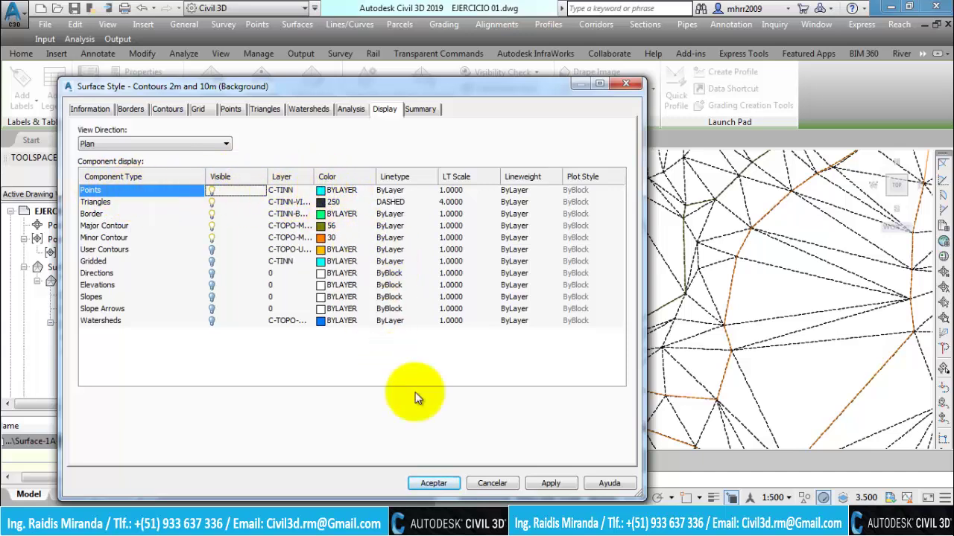
left_click(446, 483)
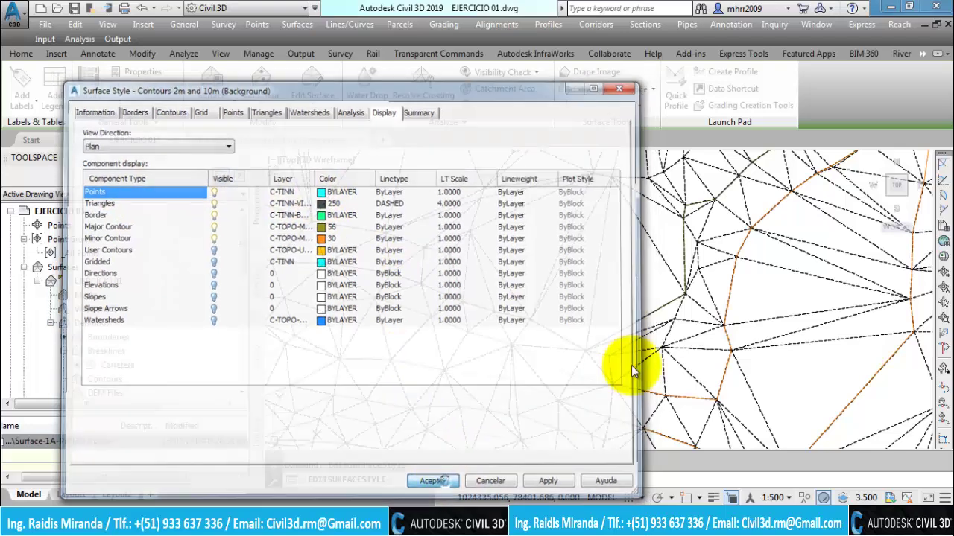
Zoom and pan around the TIN to inspect the point markers
scroll(586, 251, "up", 2)
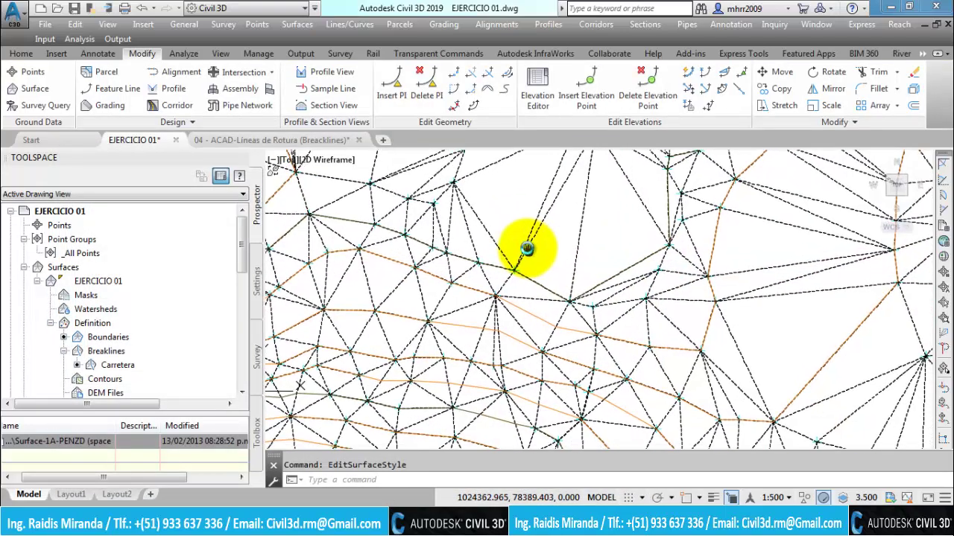
scroll(575, 315, "up", 2)
scroll(582, 316, "up", 2)
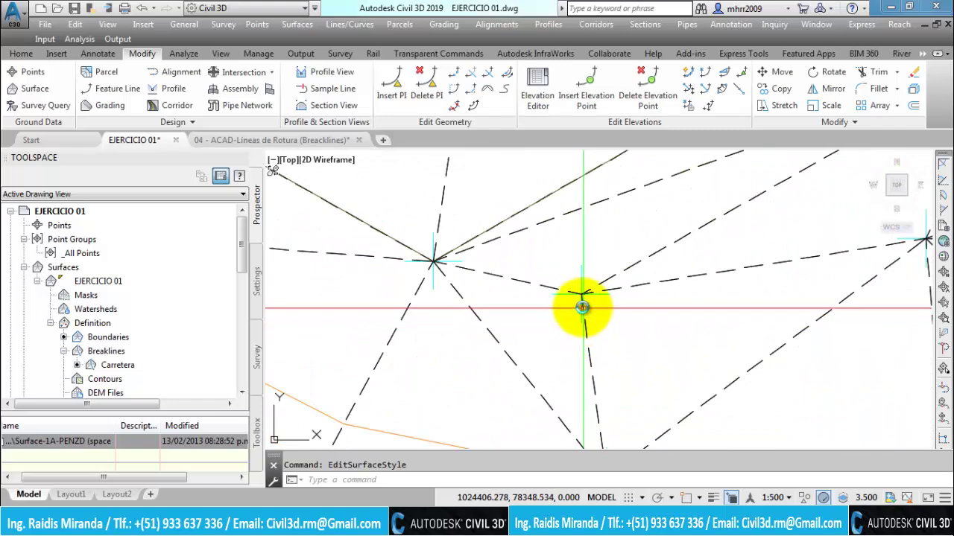
scroll(581, 312, "up", 2)
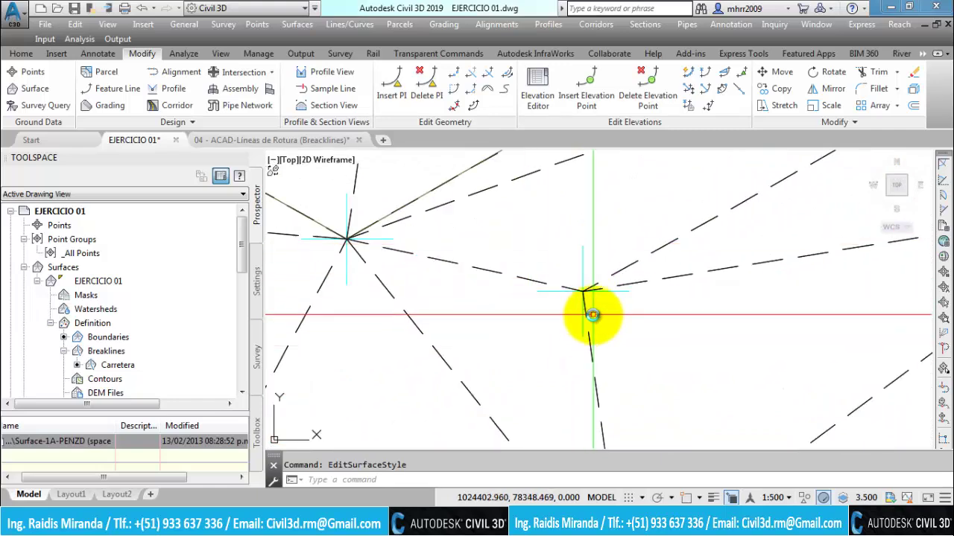
scroll(585, 305, "down", 2)
scroll(611, 305, "down", 2)
middle_click_drag(626, 307, 505, 358)
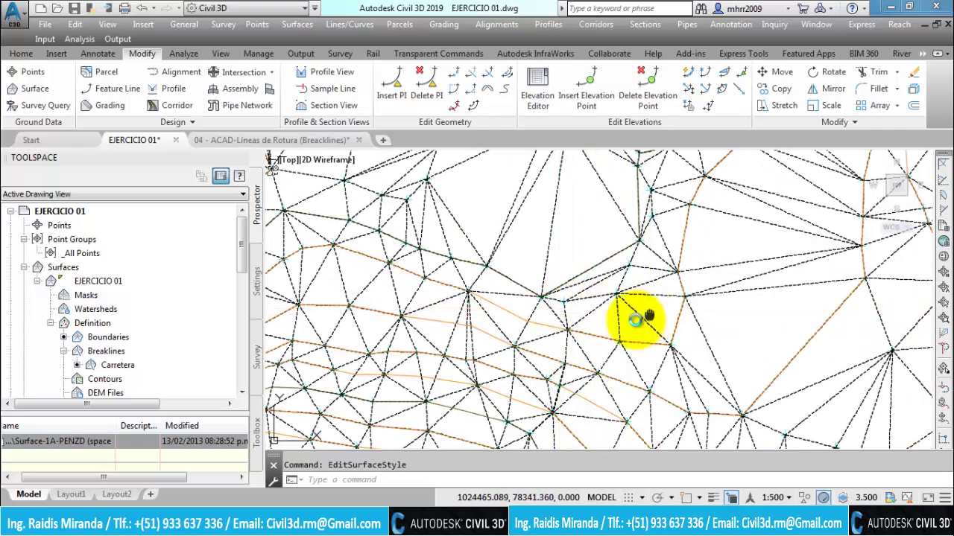
scroll(504, 359, "up", 2)
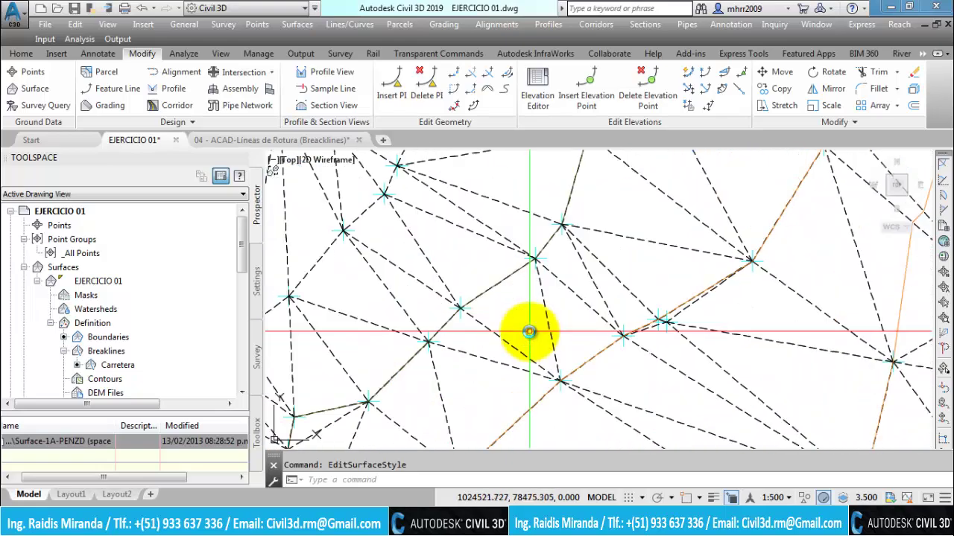
scroll(527, 335, "up", 2)
scroll(559, 385, "up", 1)
scroll(555, 338, "up", 1)
scroll(555, 337, "down", 4)
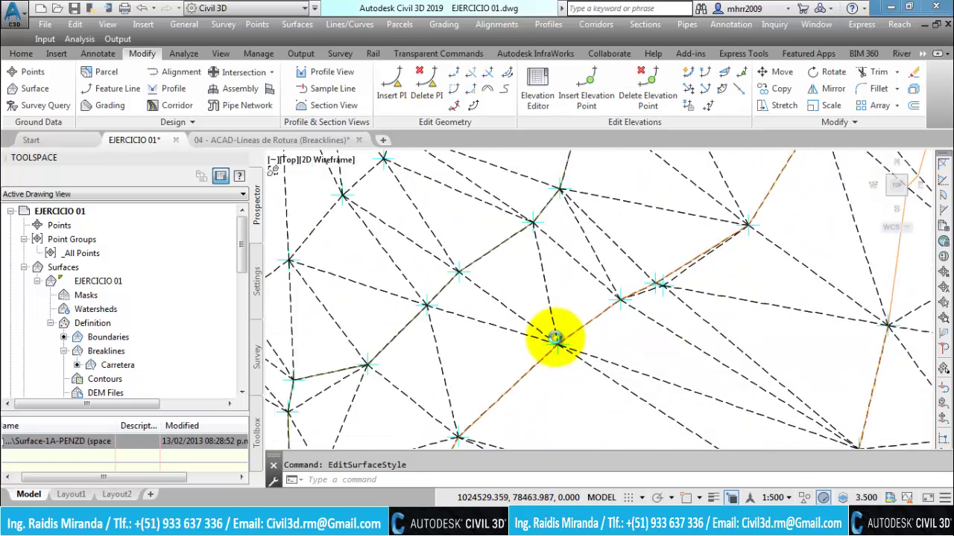
Set the annotation scale to 1:1000 and reselect the surface
left_click(782, 498)
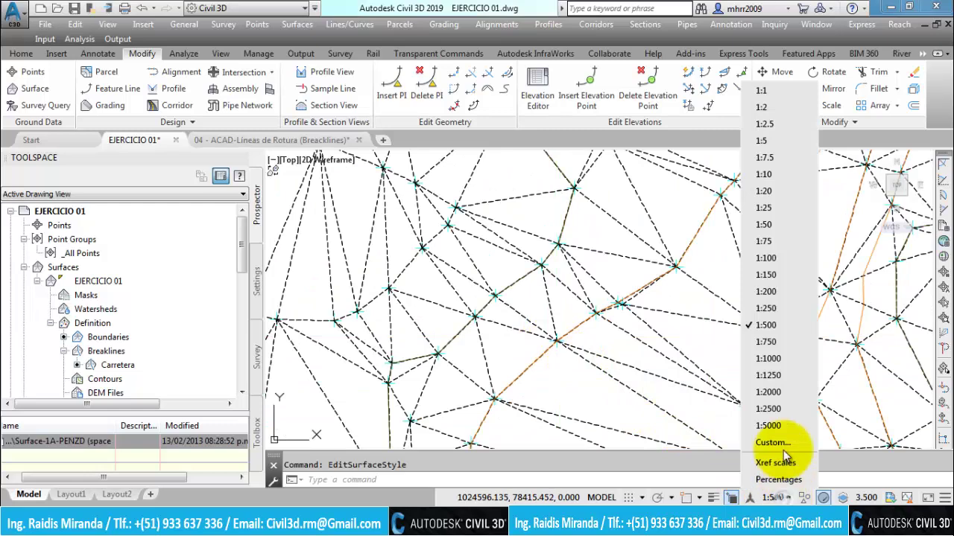
left_click(770, 356)
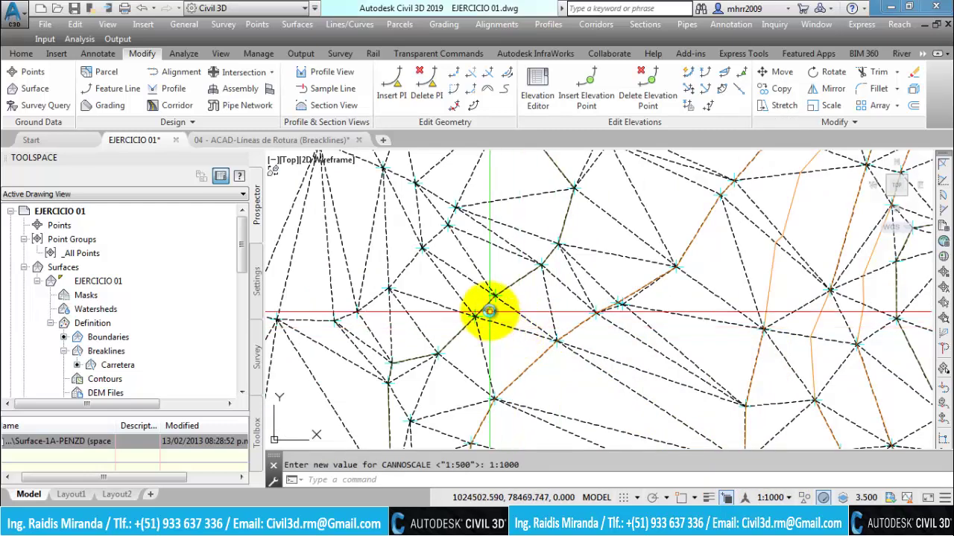
scroll(525, 313, "up", 2)
scroll(537, 304, "down", 3)
scroll(532, 320, "up", 1)
scroll(514, 335, "up", 2)
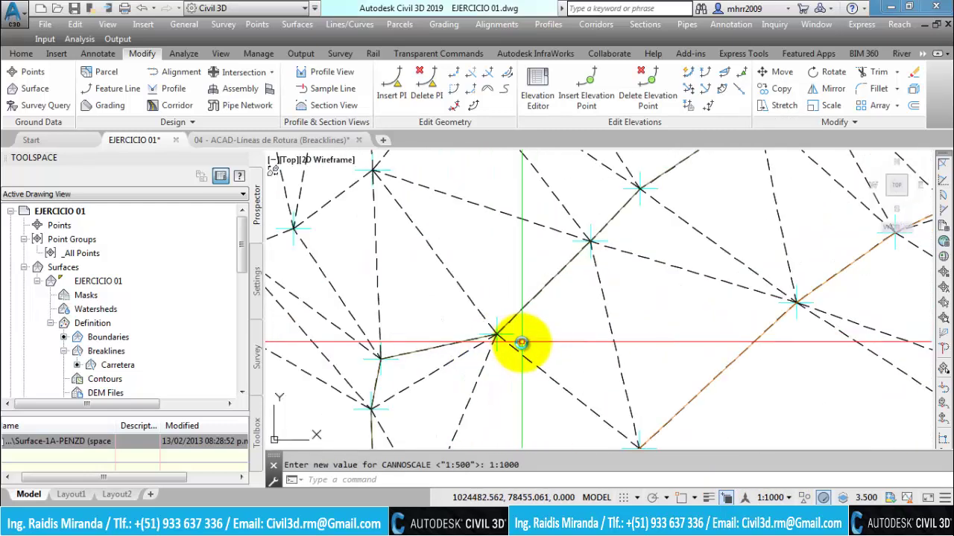
scroll(518, 328, "down", 2)
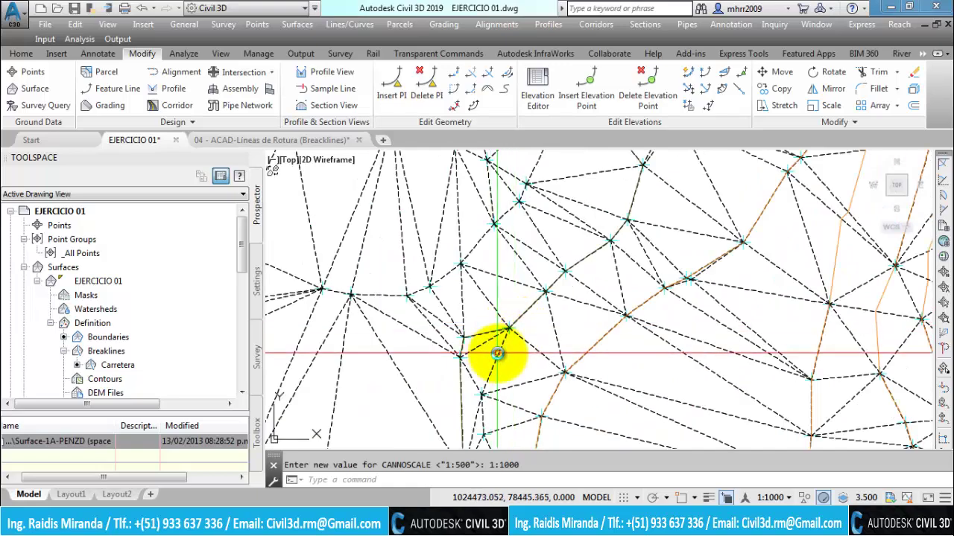
left_click(494, 350)
Set the style's Data Point Symbol to circle (33) on the Points tab and accept
right_click(498, 353)
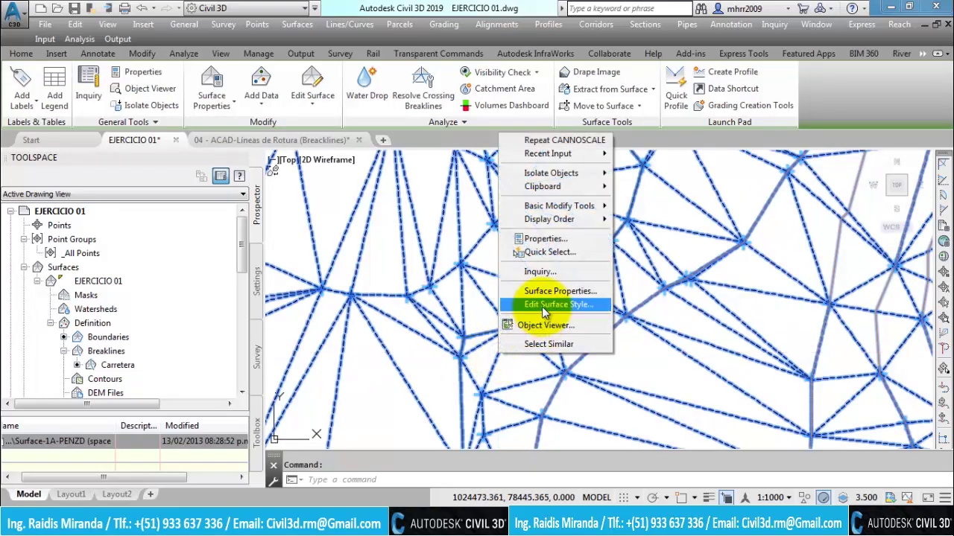
left_click(541, 306)
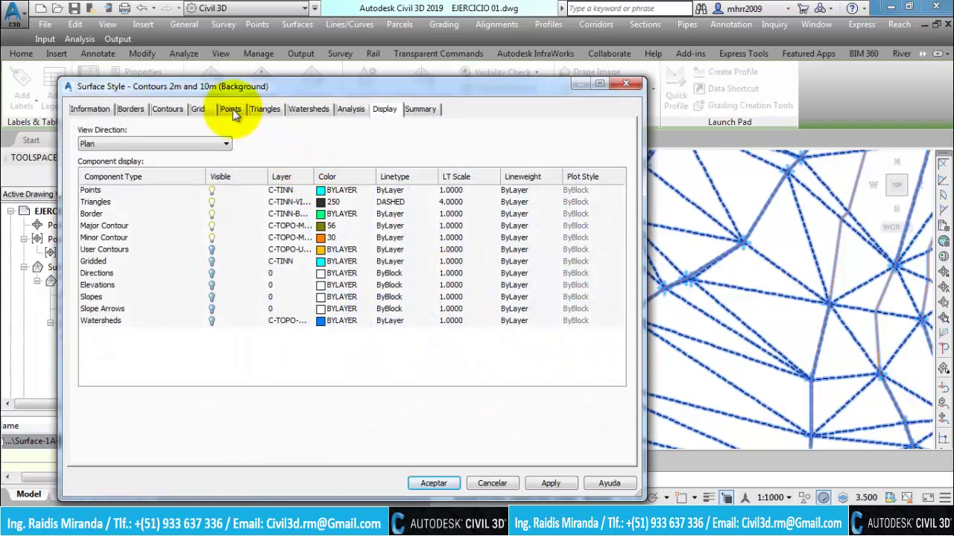
left_click(232, 109)
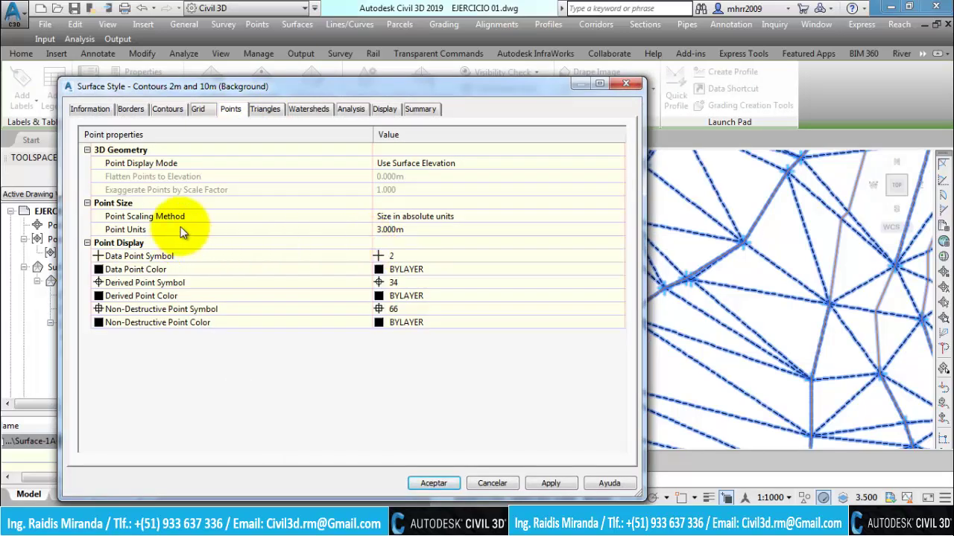
left_click(421, 257)
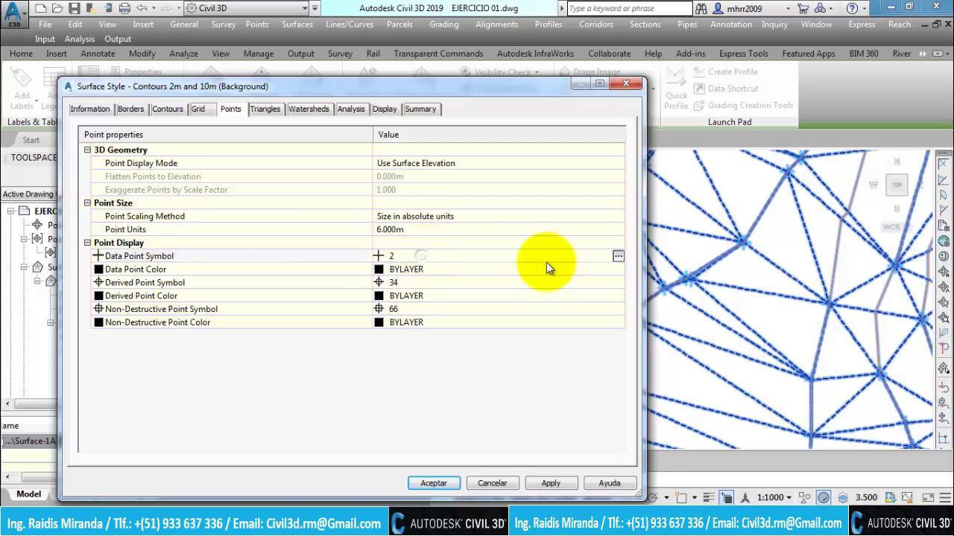
left_click(615, 256)
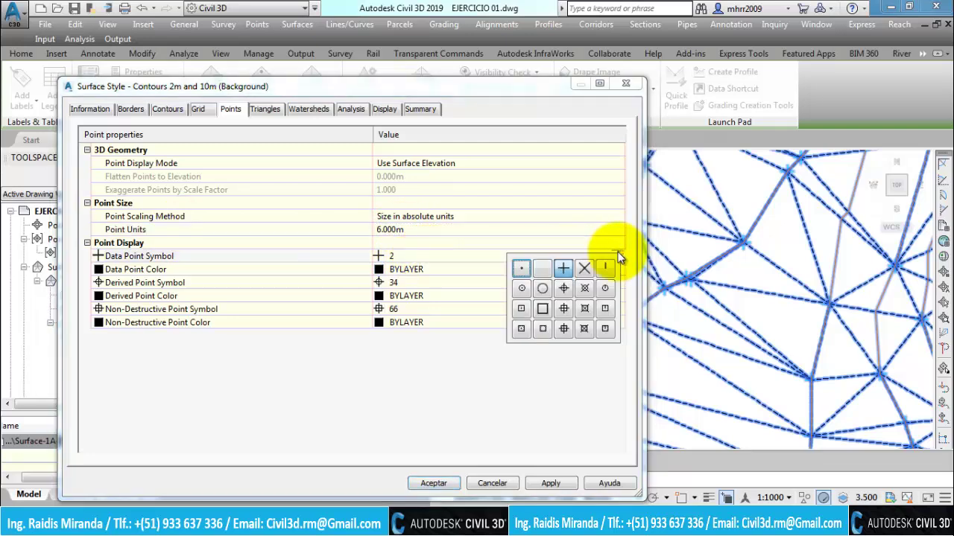
left_click(546, 288)
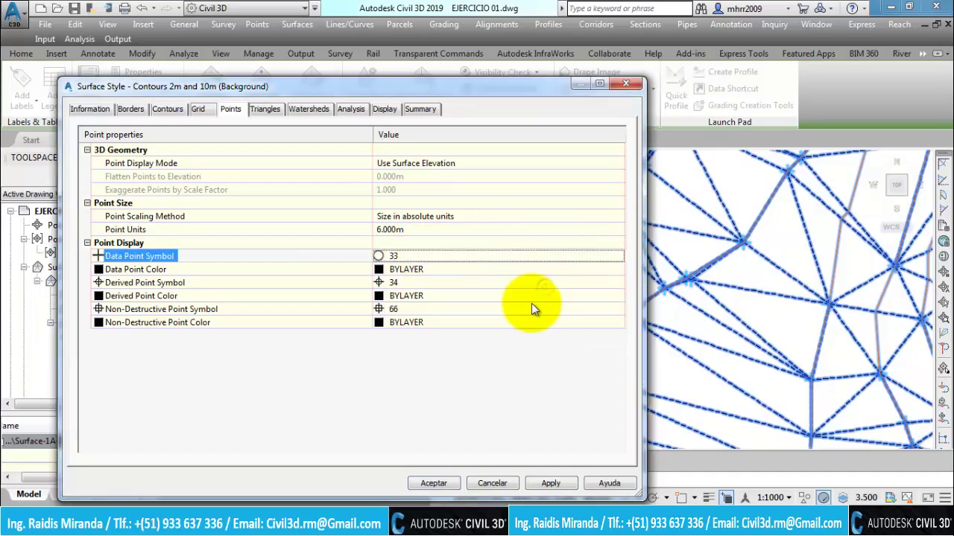
left_click(430, 482)
Zoom around to check the circle markers, then select the EJERCICIO 01 surface
scroll(622, 324, "up", 3)
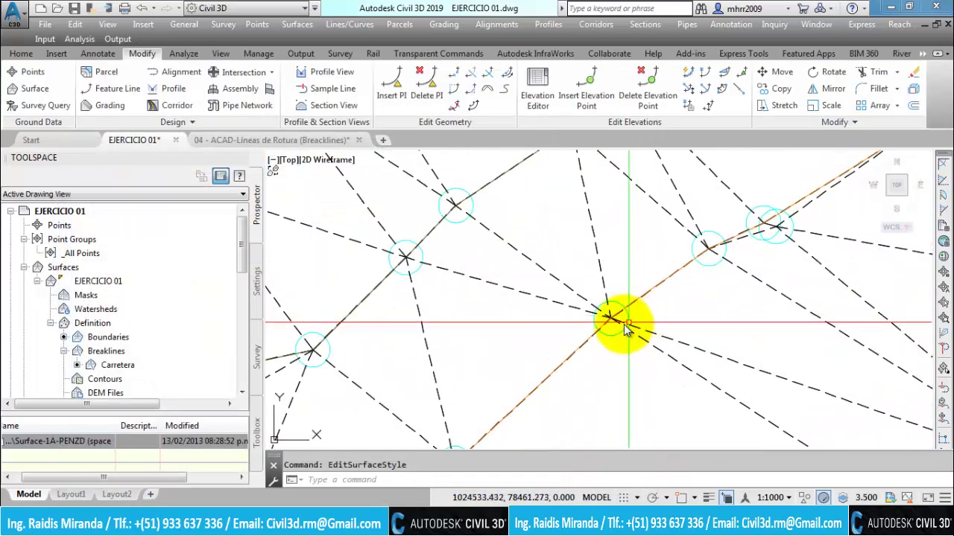
scroll(578, 323, "down", 3)
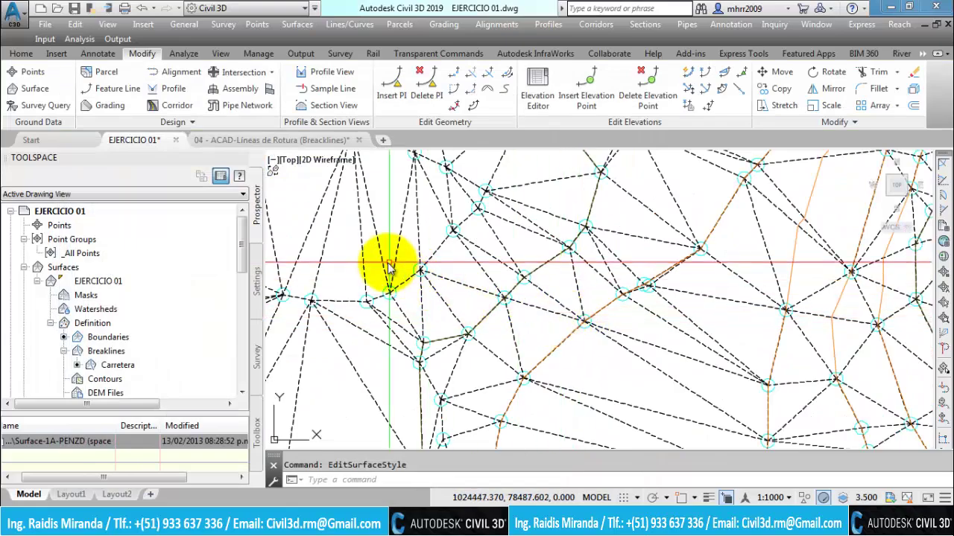
scroll(447, 306, "down", 2)
scroll(443, 331, "up", 2)
scroll(462, 340, "down", 1)
scroll(477, 335, "down", 2)
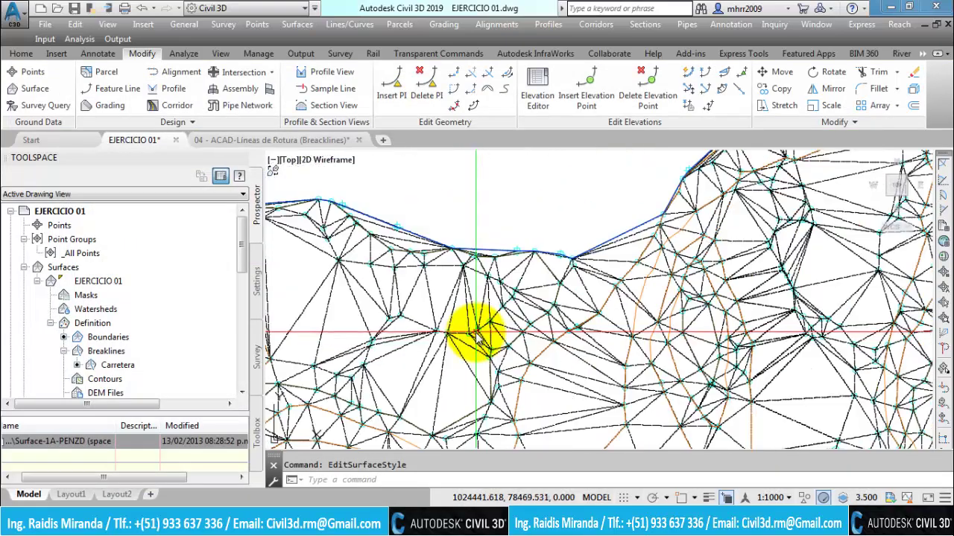
scroll(477, 335, "up", 2)
scroll(414, 321, "down", 3)
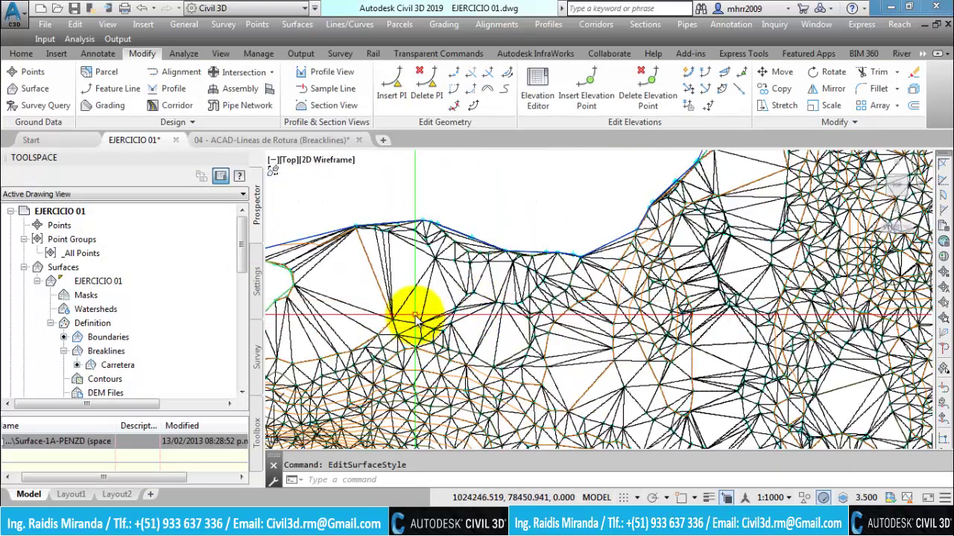
scroll(447, 275, "up", 1)
scroll(454, 253, "up", 2)
scroll(440, 313, "up", 2)
scroll(451, 319, "up", 2)
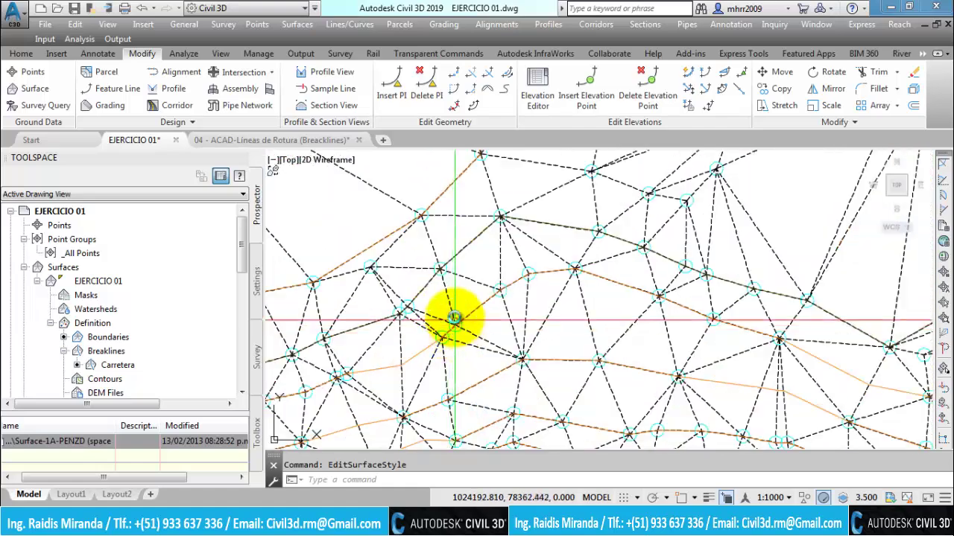
left_click(518, 277)
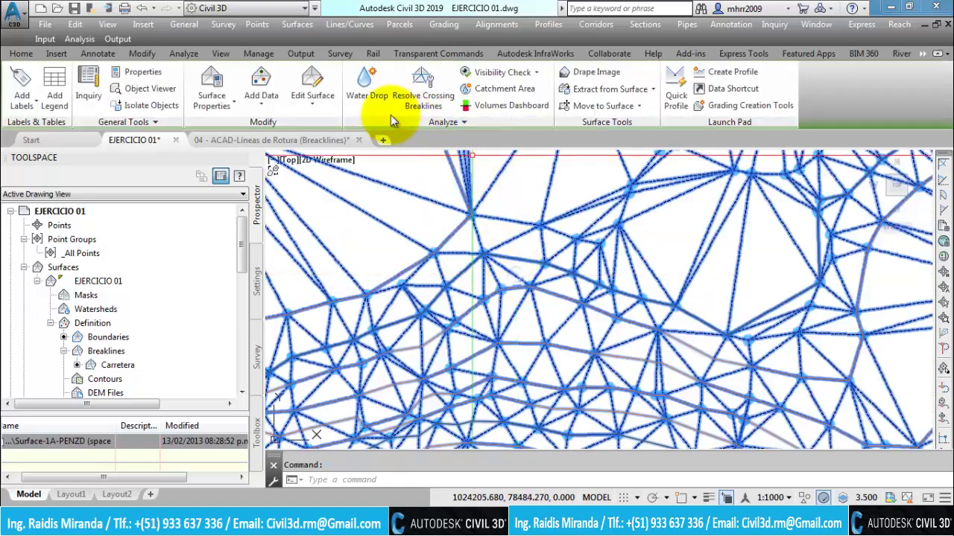
Start Add Point on EJERCICIO 01 and navigate to the sparse area near the top boundary
left_click(318, 107)
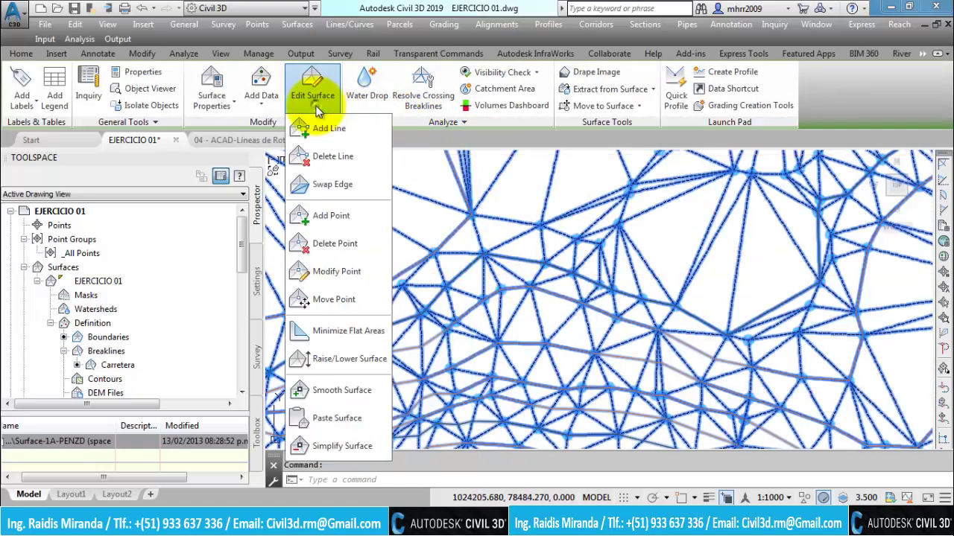
left_click(322, 218)
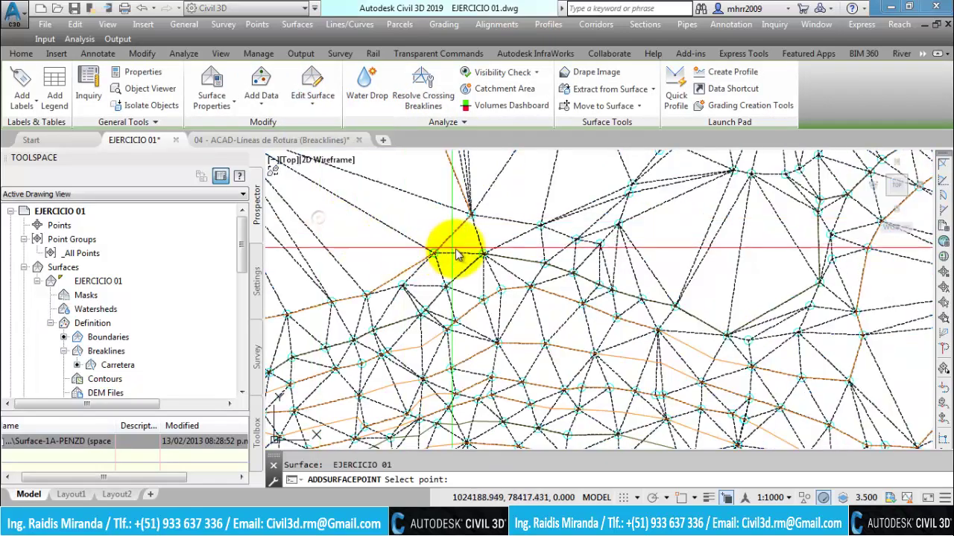
scroll(457, 255, "down", 3)
scroll(521, 245, "down", 1)
scroll(607, 313, "up", 2)
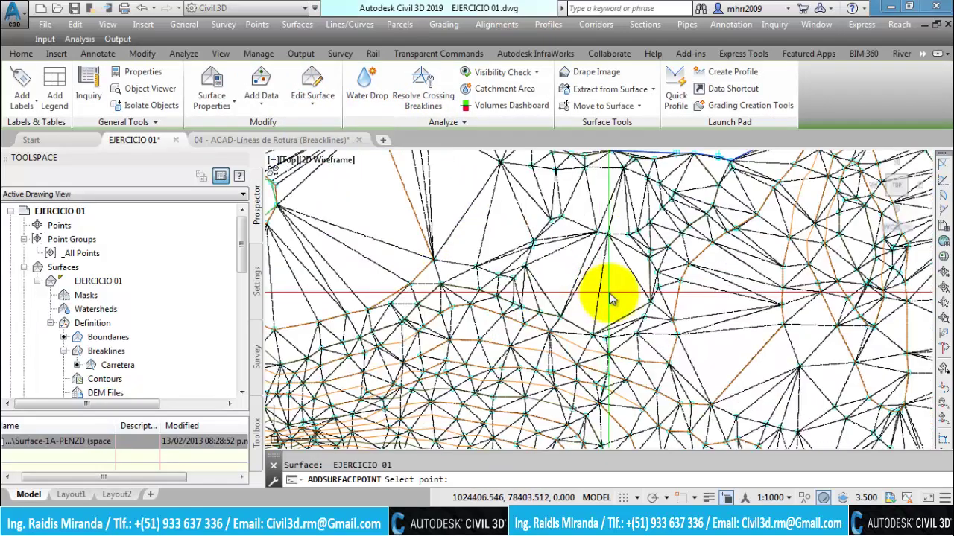
scroll(553, 263, "down", 2)
middle_click_drag(490, 261, 553, 213)
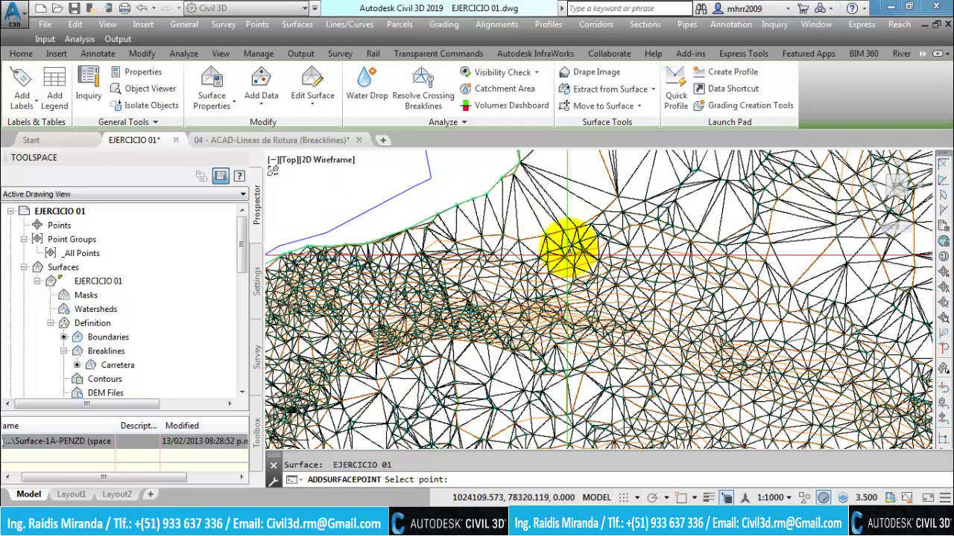
middle_click_drag(571, 223, 522, 319)
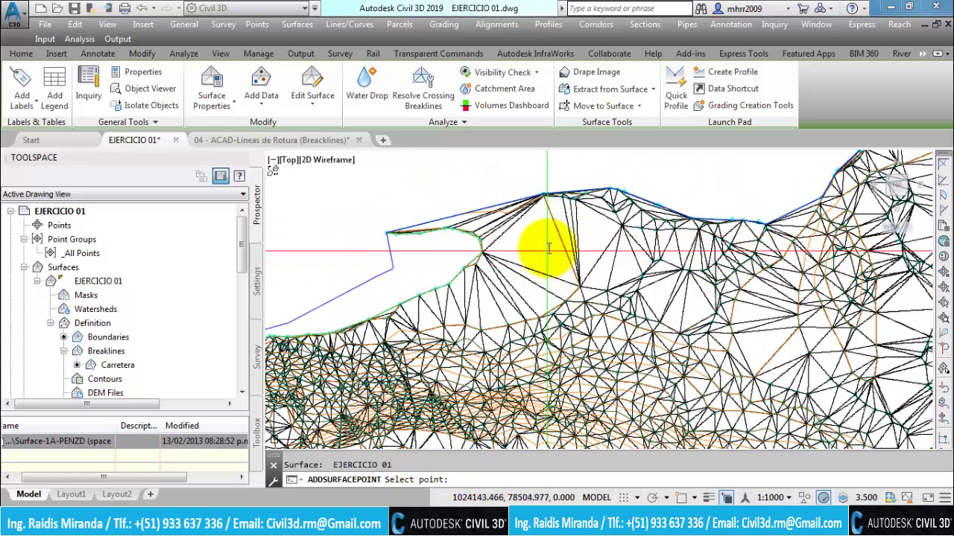
scroll(549, 247, "up", 2)
scroll(470, 225, "down", 2)
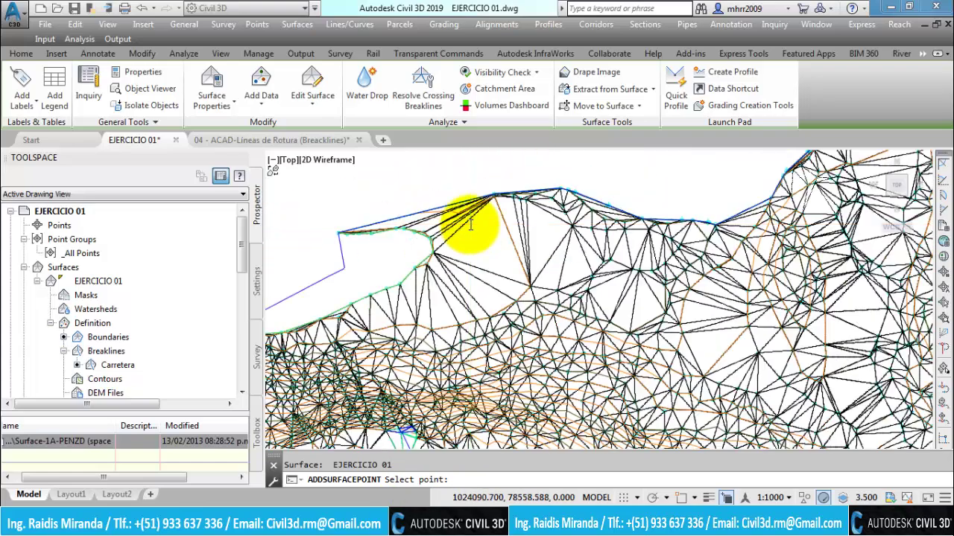
scroll(470, 225, "down", 3)
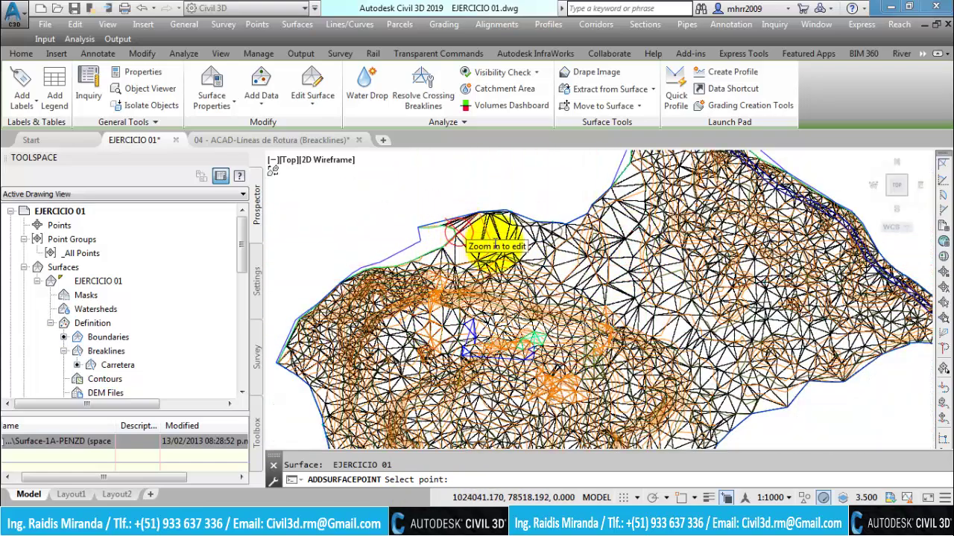
scroll(499, 238, "up", 3)
scroll(506, 238, "up", 2)
Place the first new surface point in the empty area at elevation 100
left_click(514, 281)
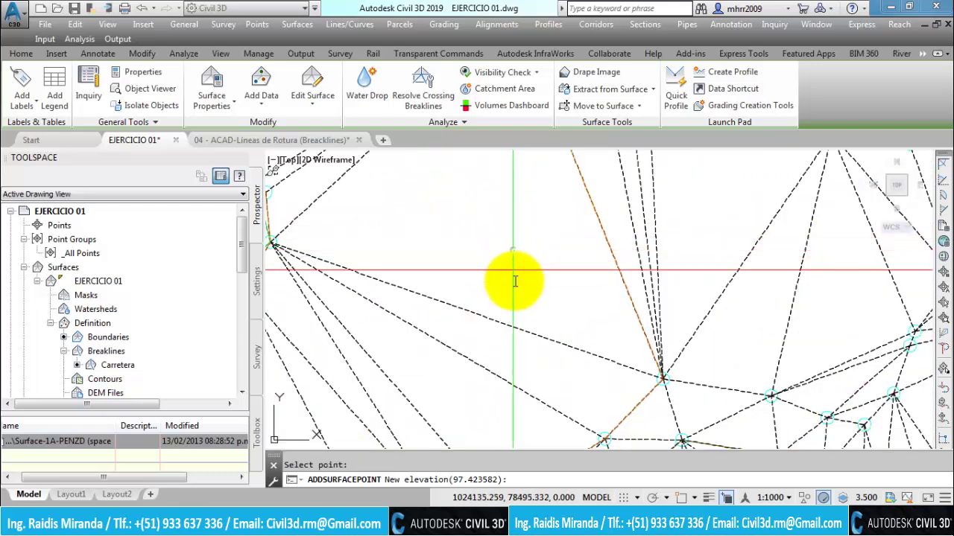
scroll(543, 274, "down", 2)
scroll(521, 275, "down", 1)
type("100")
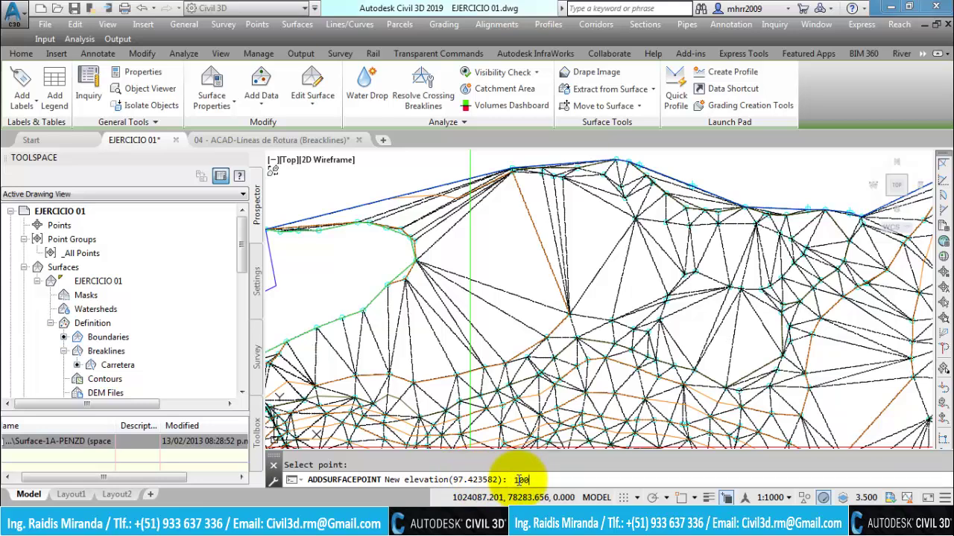
key("Return")
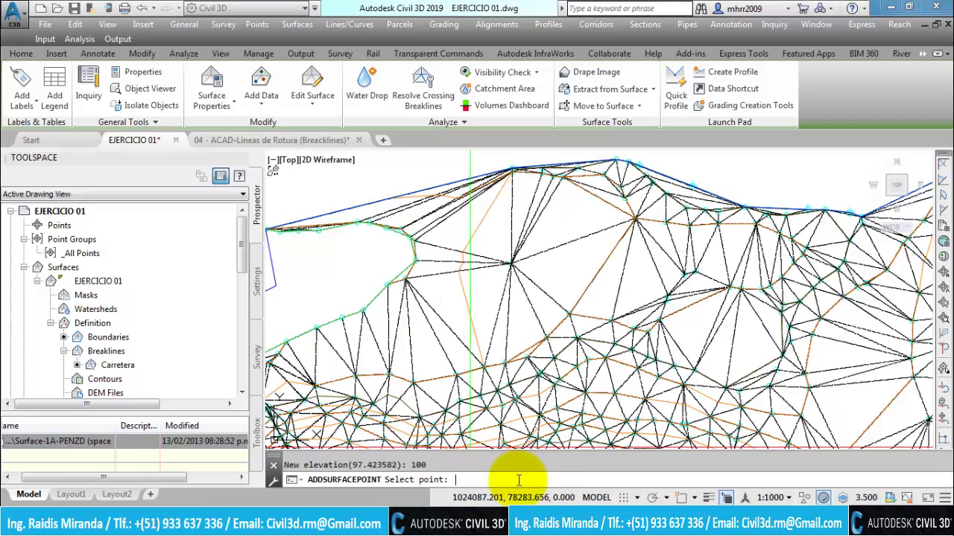
scroll(524, 261, "up", 2)
scroll(514, 266, "up", 2)
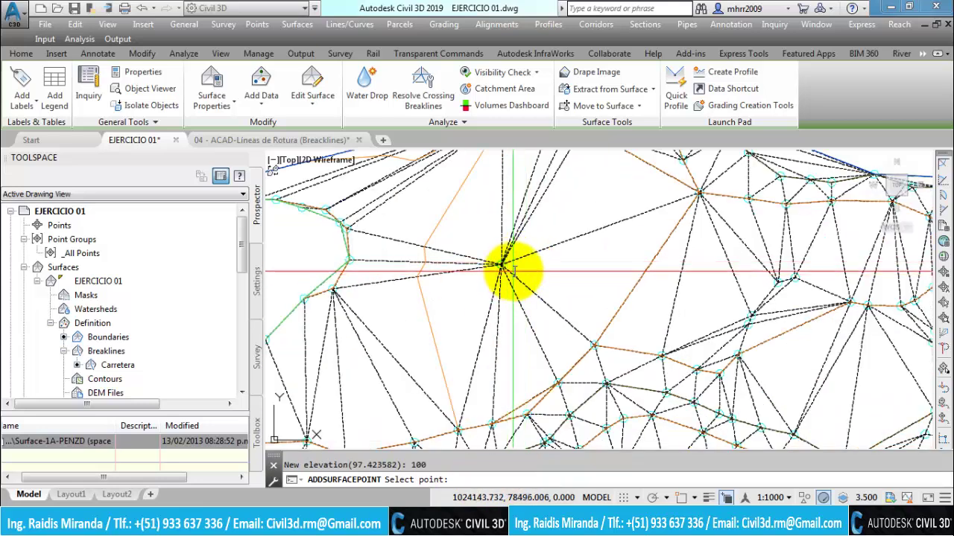
scroll(522, 283, "down", 2)
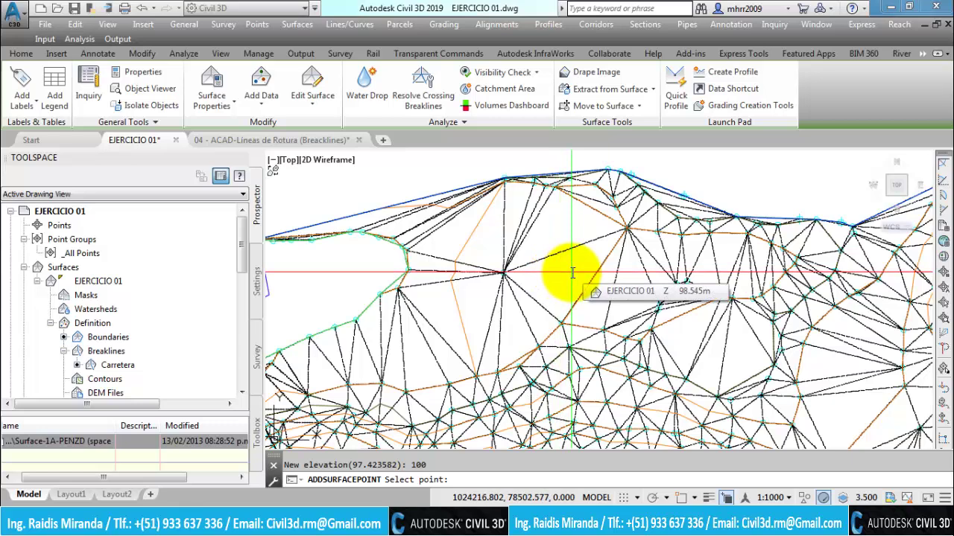
Add three more points at elevation 100, then end ADDSURFACEPOINT
left_click(573, 272)
type("100")
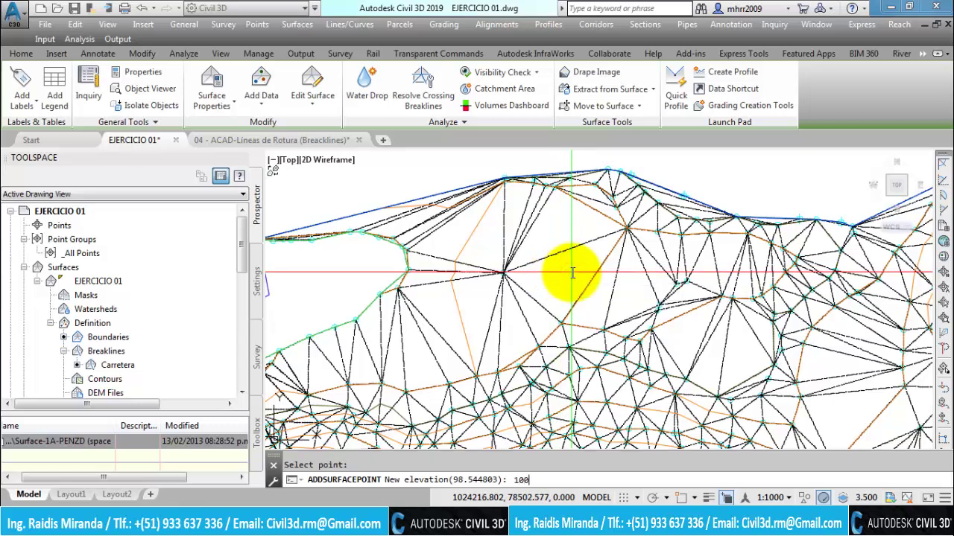
key("Return")
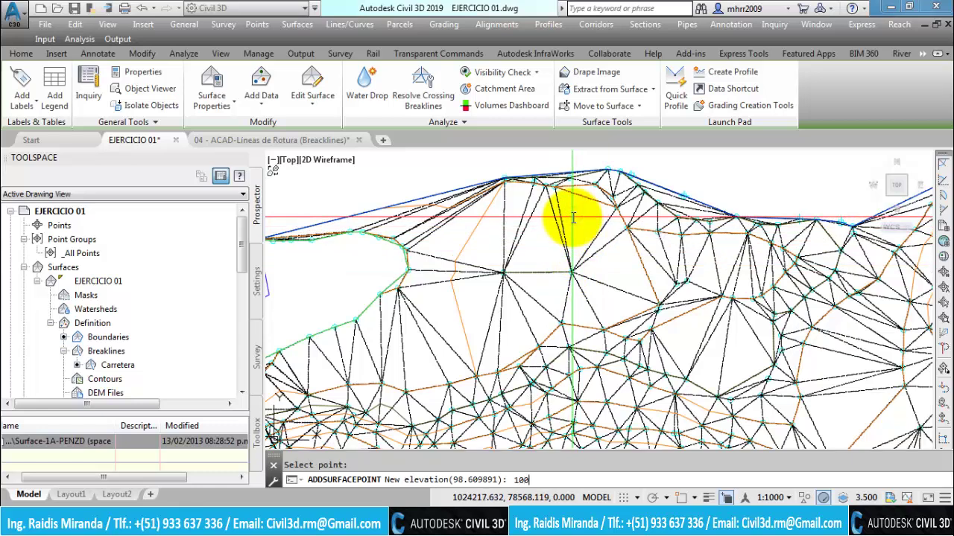
key("Return")
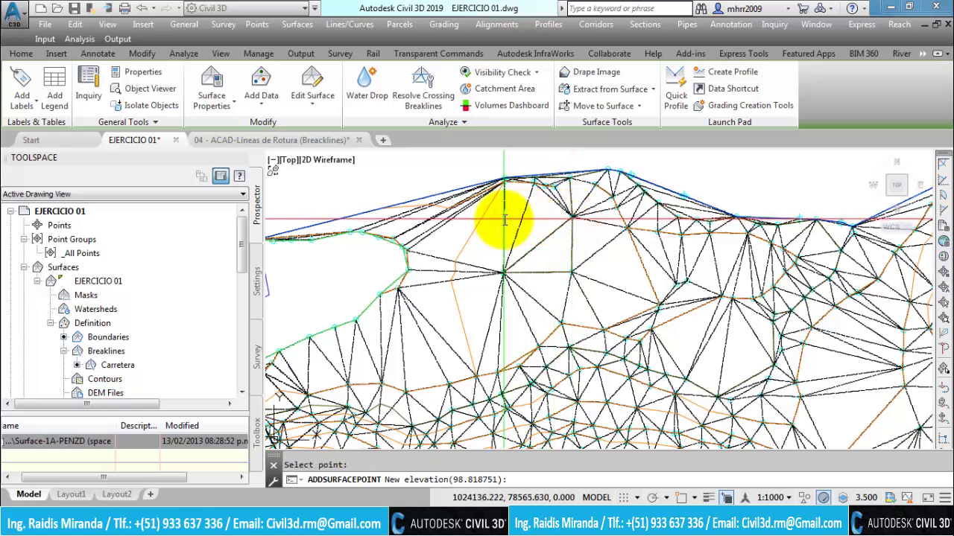
key("Return")
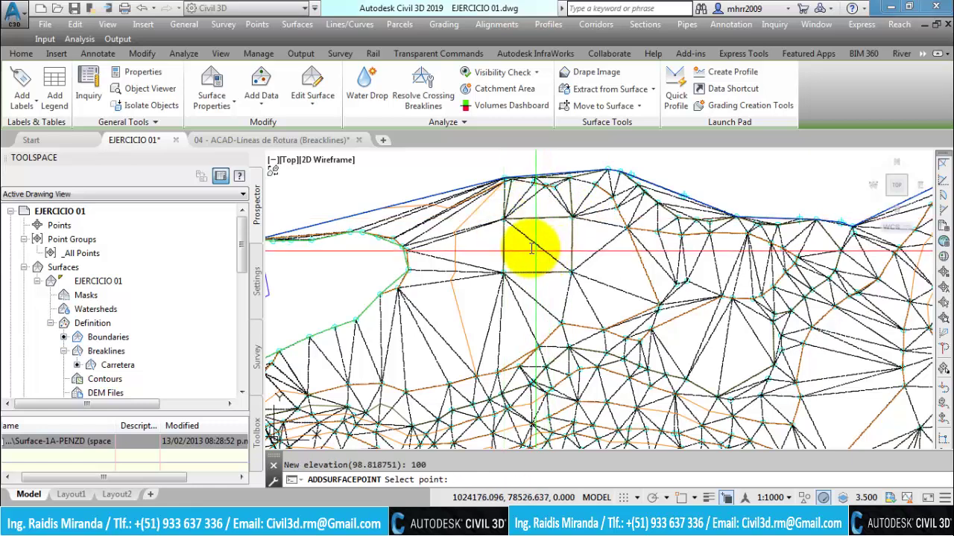
key("Escape")
key("Escape")
scroll(507, 278, "up", 2)
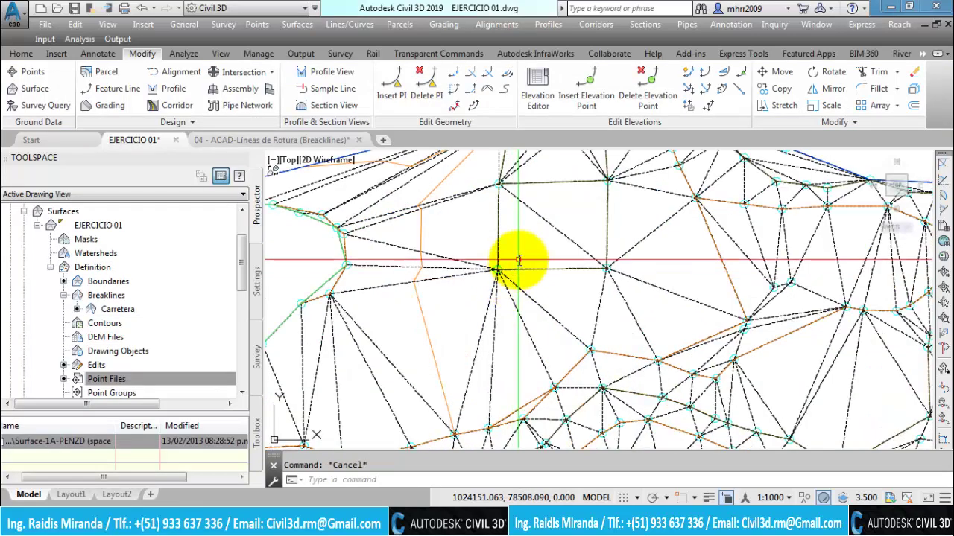
scroll(511, 323, "down", 1)
scroll(496, 264, "up", 2)
scroll(468, 360, "up", 2)
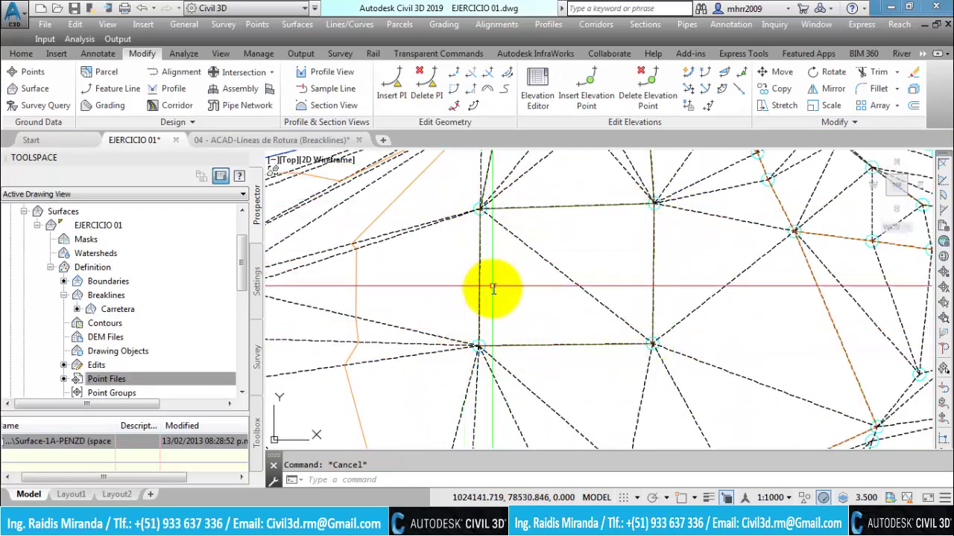
scroll(494, 288, "down", 5)
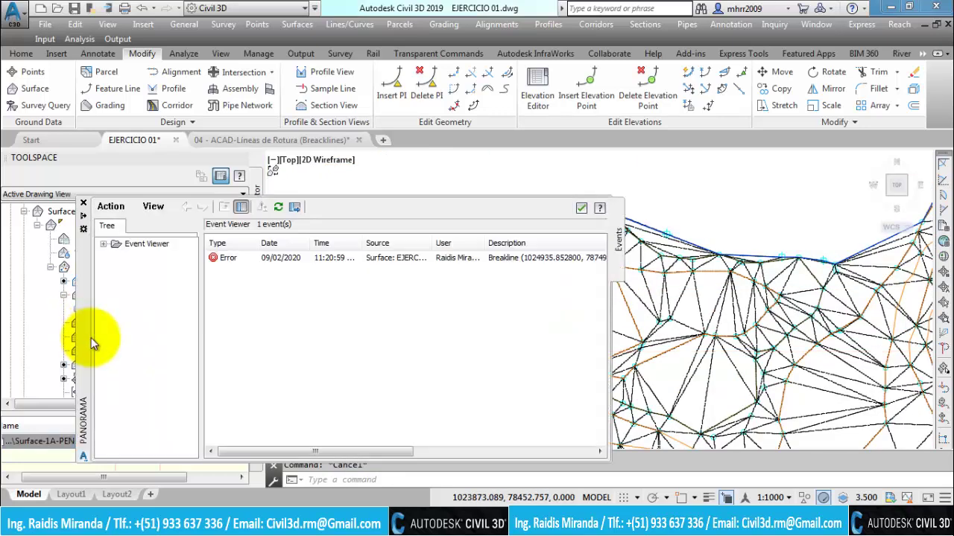
left_click(83, 206)
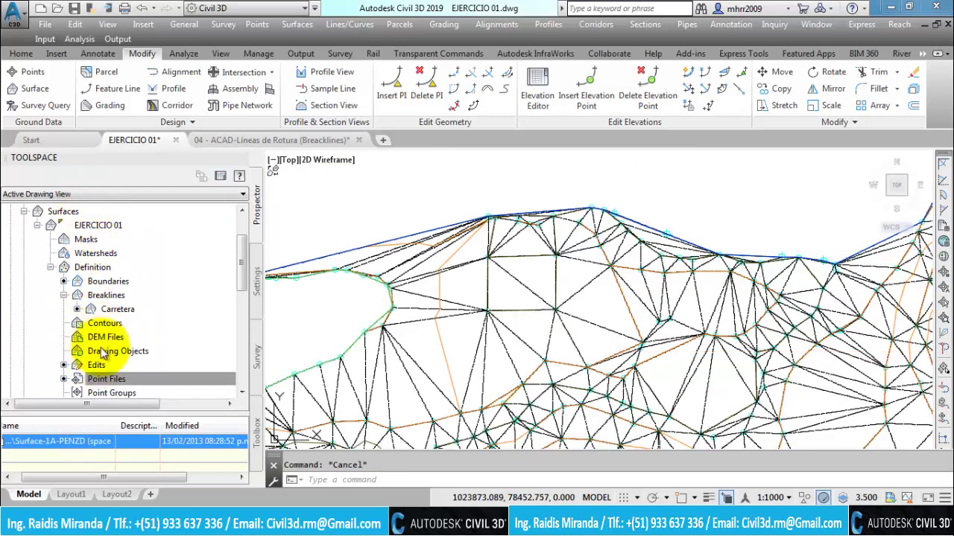
left_click(99, 382)
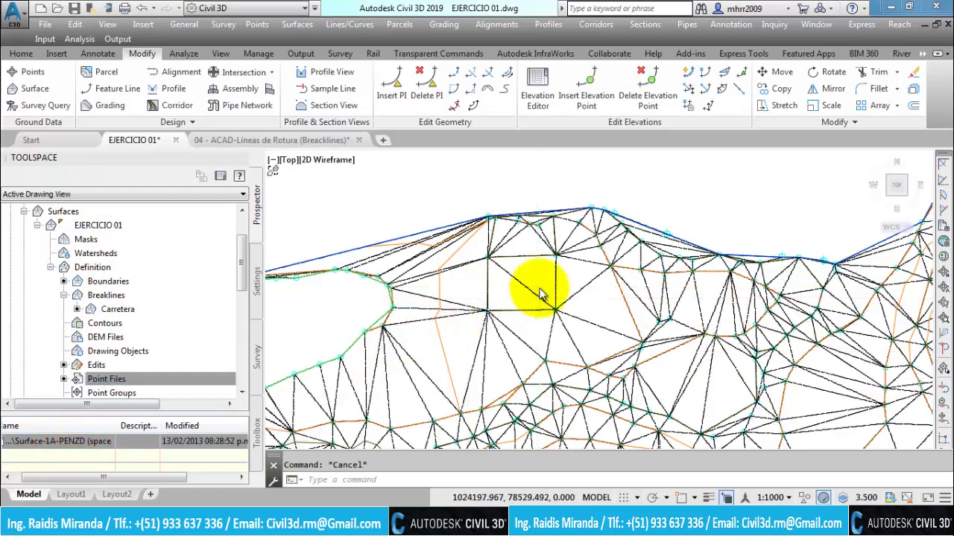
scroll(543, 288, "up", 4)
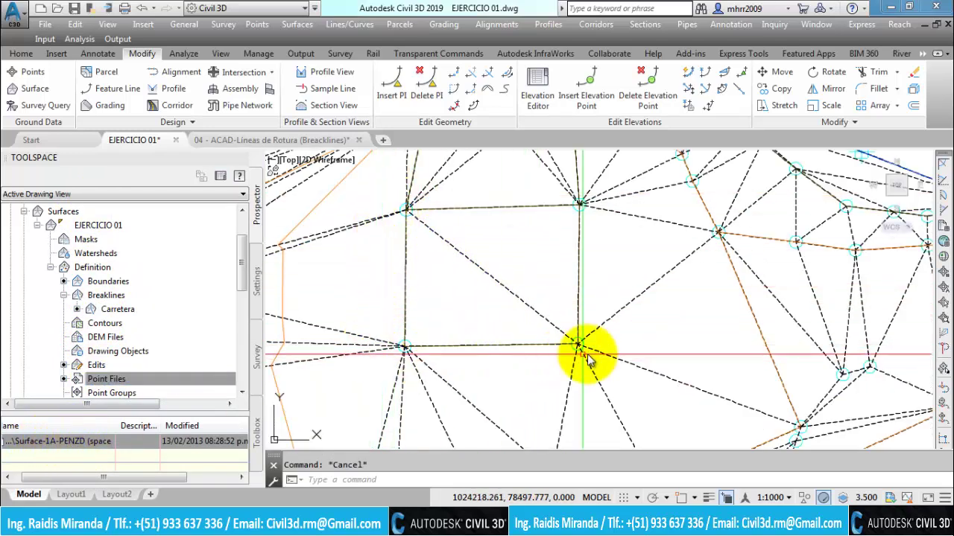
scroll(553, 276, "down", 2)
scroll(541, 289, "down", 2)
scroll(502, 249, "up", 1)
scroll(498, 253, "up", 1)
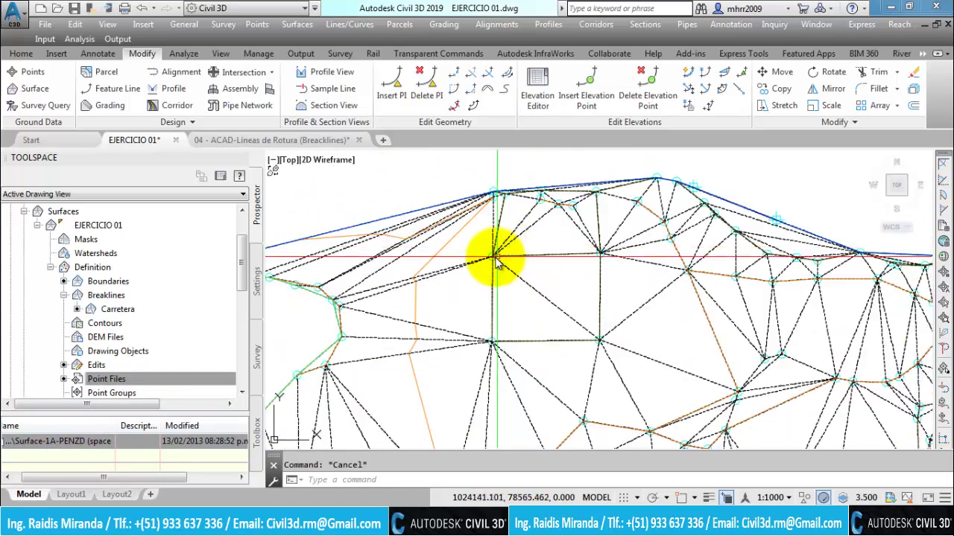
scroll(551, 294, "down", 2)
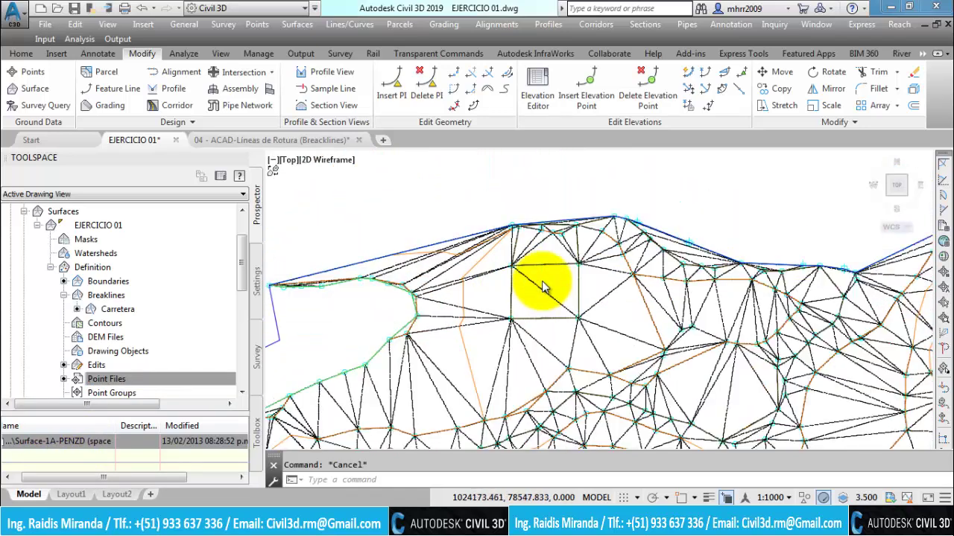
scroll(596, 279, "down", 2)
scroll(548, 289, "up", 2)
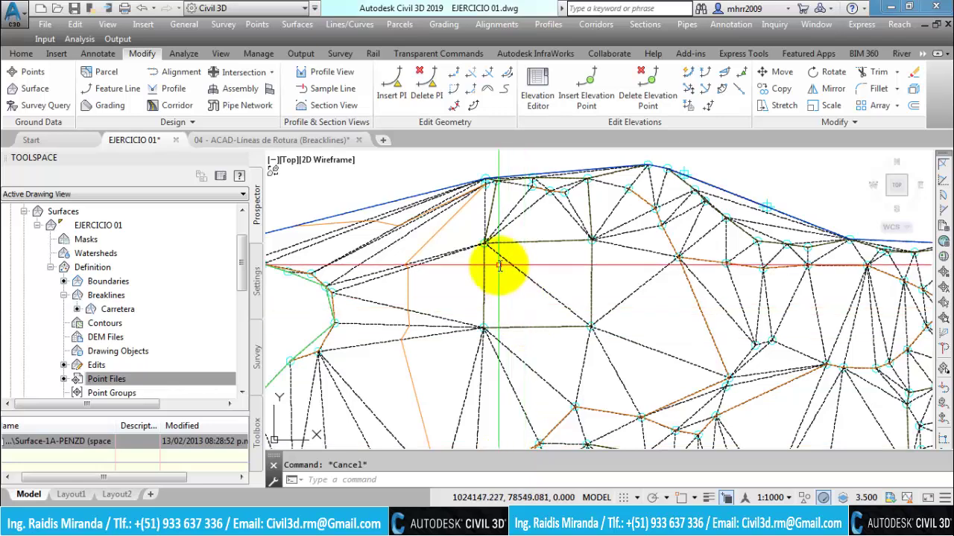
Delete four vertices from the EJERCICIO 01 TIN surface with Delete Point
left_click(527, 268)
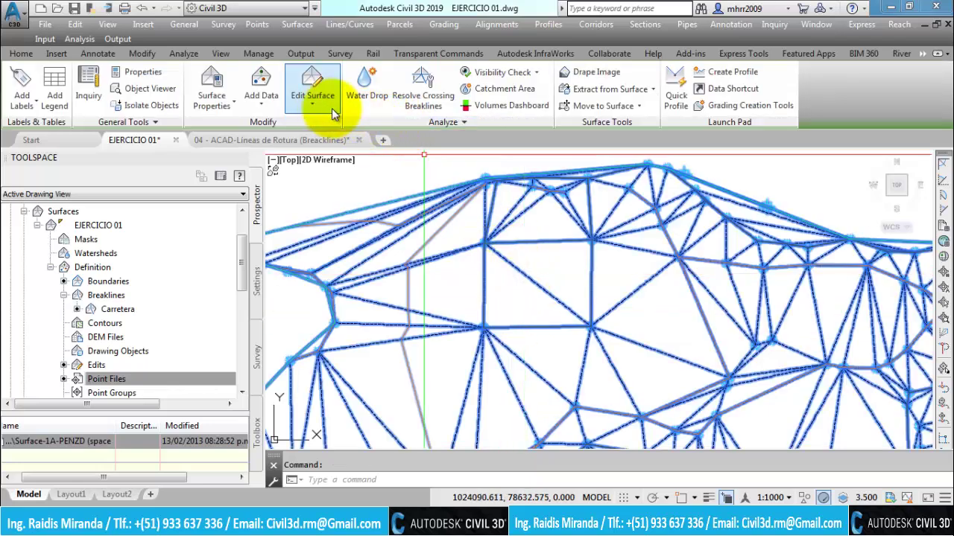
left_click(312, 105)
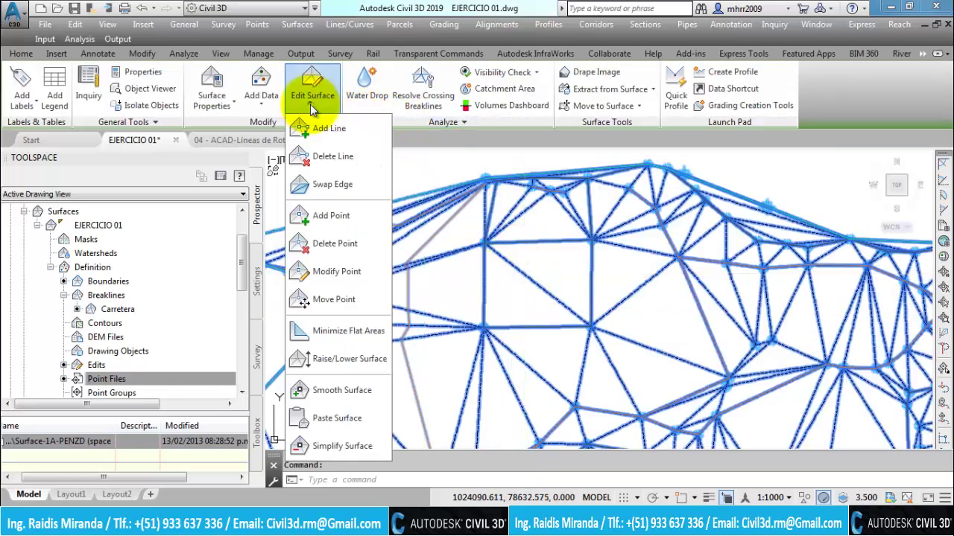
left_click(333, 246)
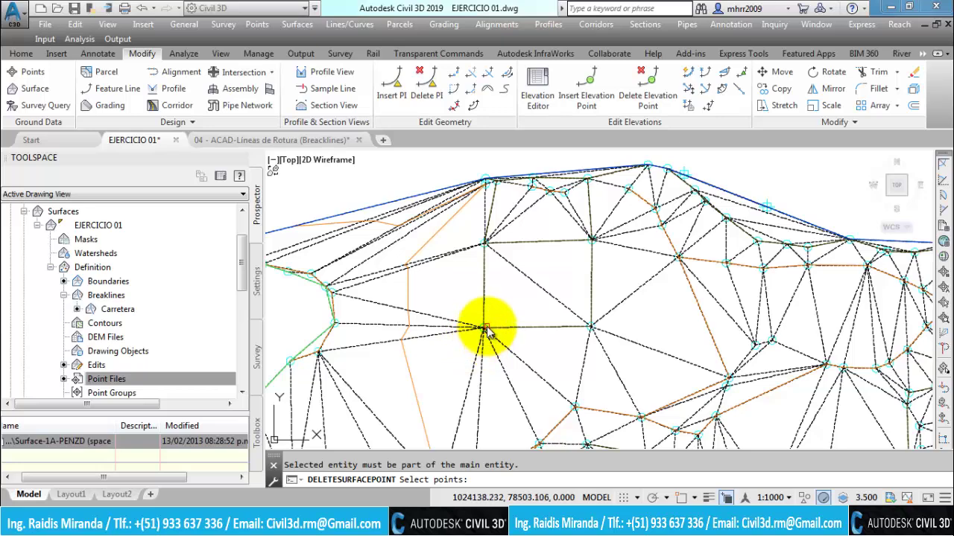
scroll(488, 331, "up", 2)
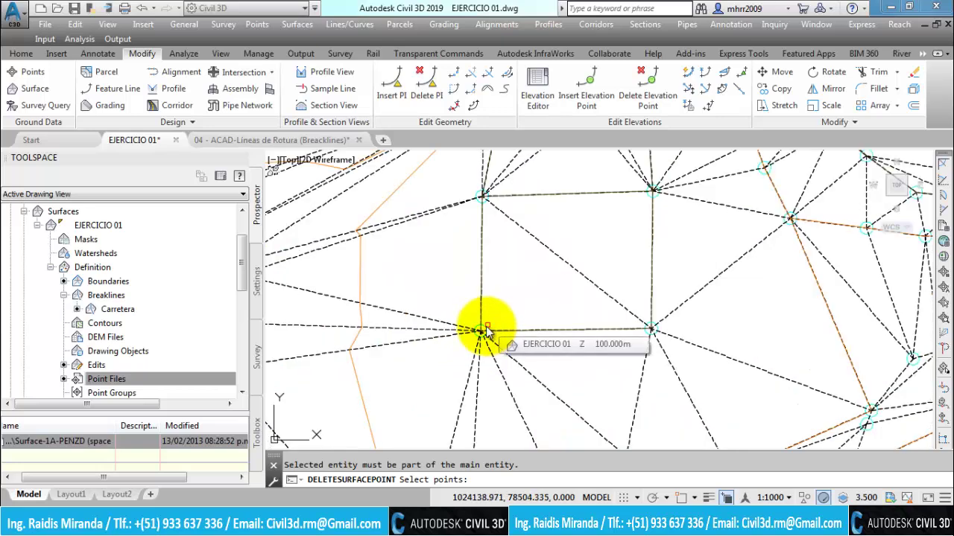
left_click(485, 330)
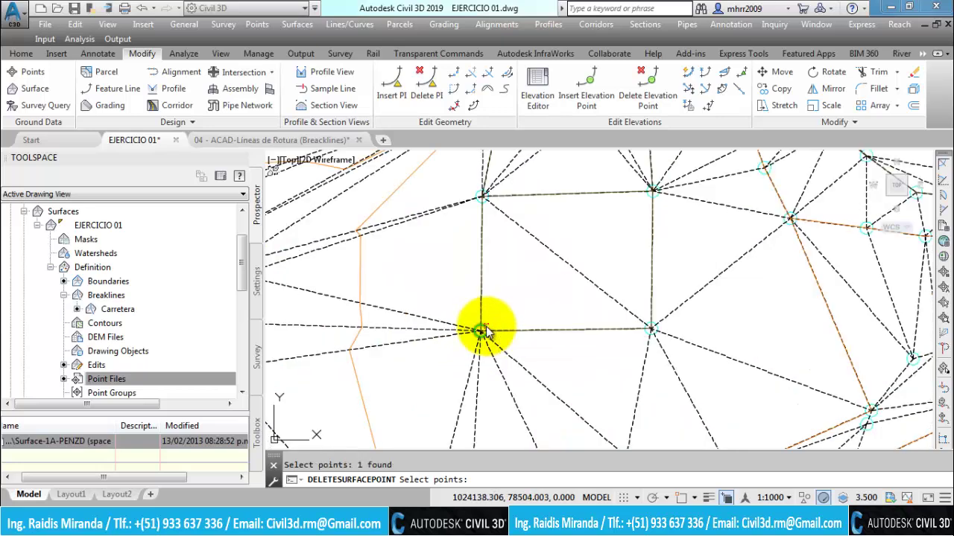
left_click(478, 194)
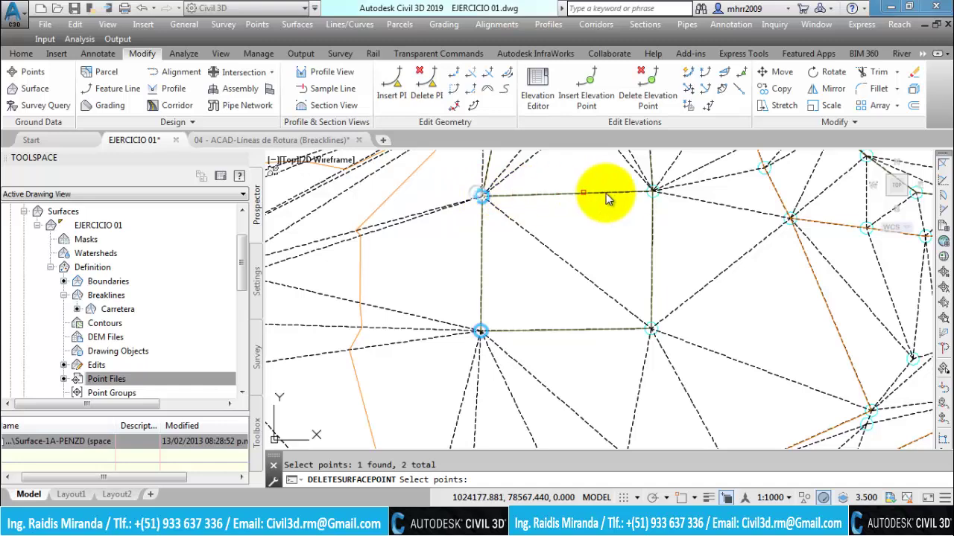
left_click(650, 192)
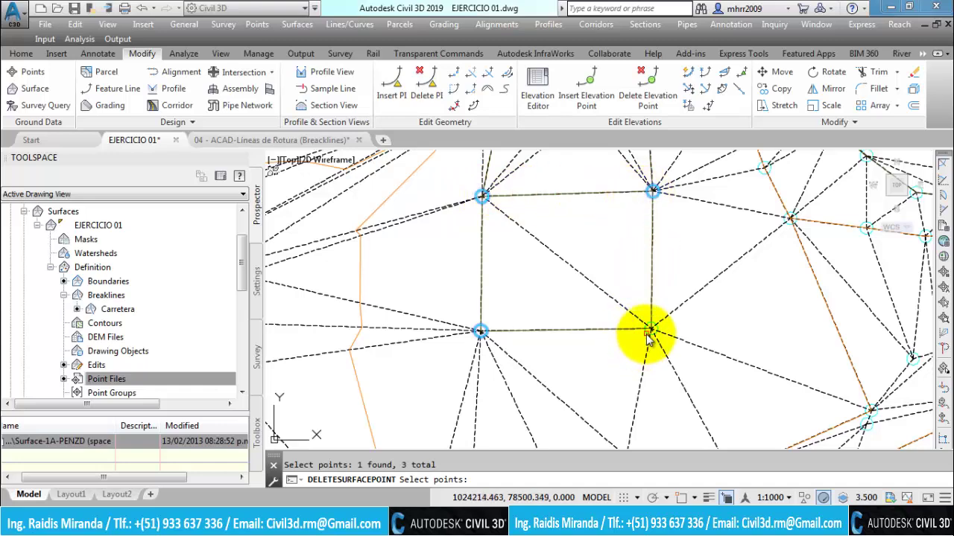
left_click(648, 332)
key("Return")
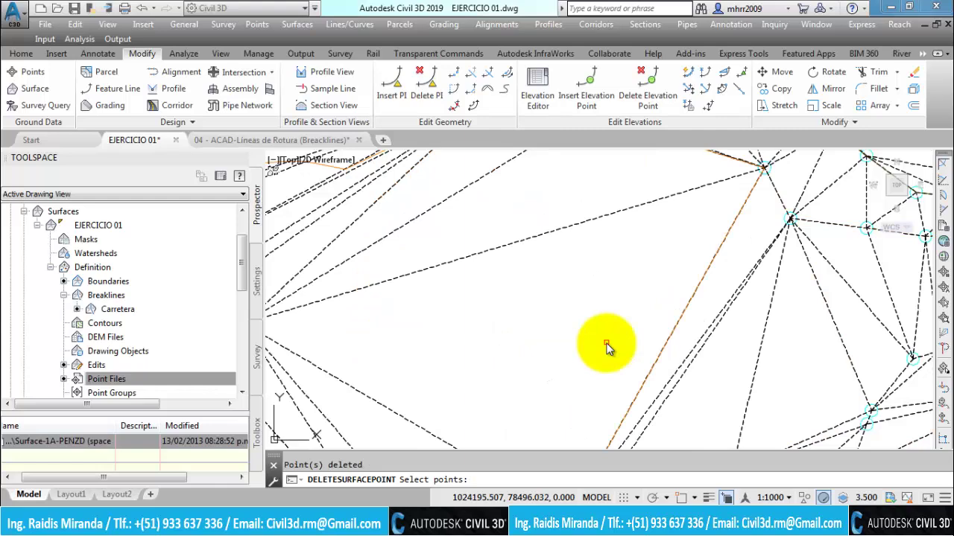
Delete one more surface point near the top boundary
scroll(606, 347, "down", 2)
scroll(582, 307, "down", 2)
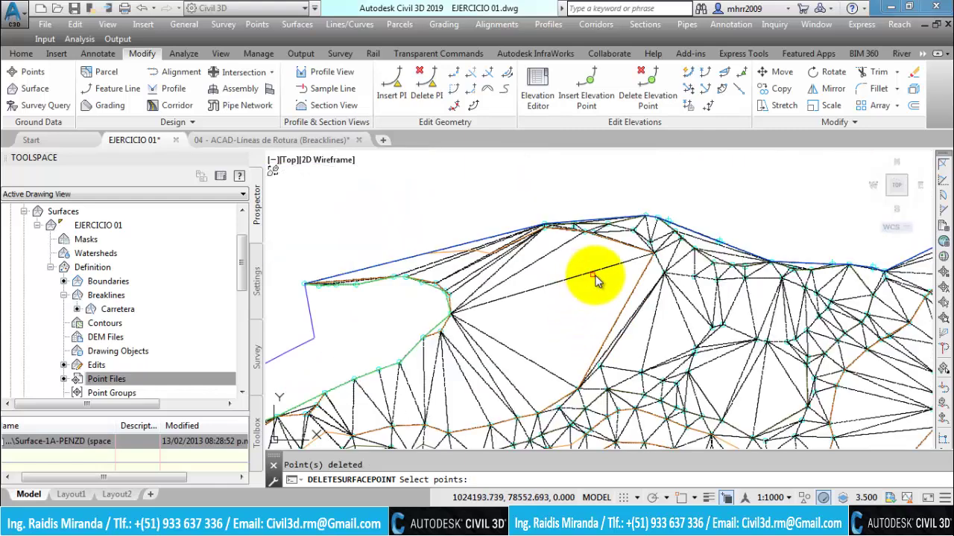
scroll(642, 290, "up", 1)
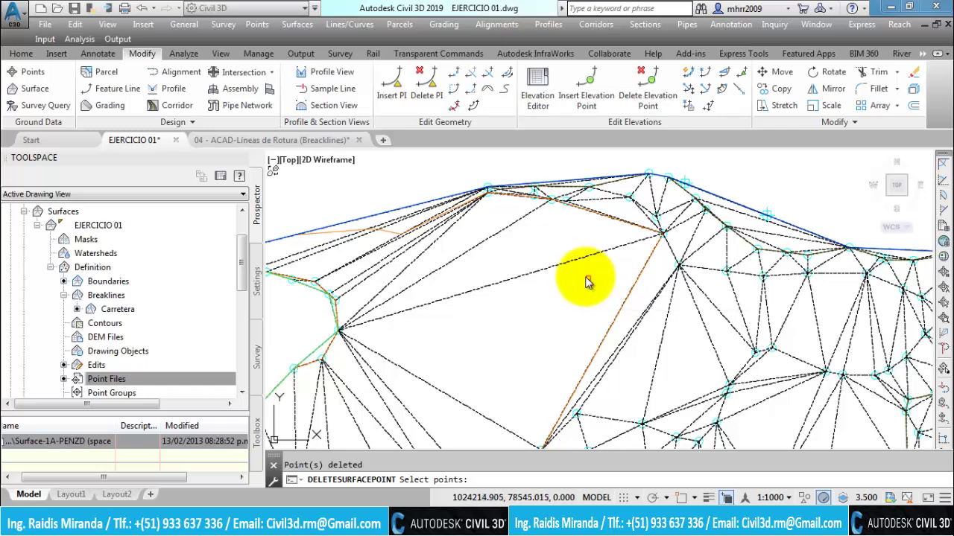
scroll(589, 199, "up", 2)
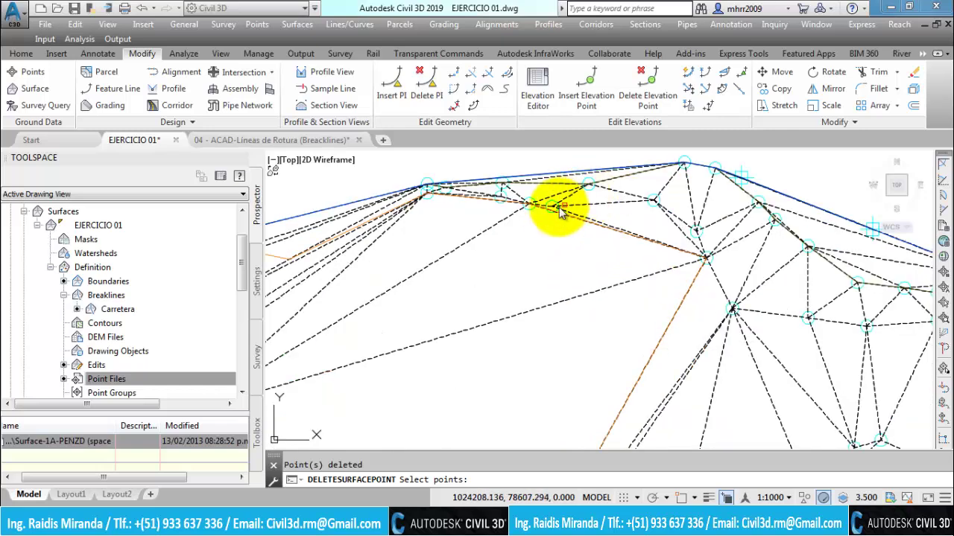
scroll(558, 206, "up", 2)
scroll(522, 210, "up", 2)
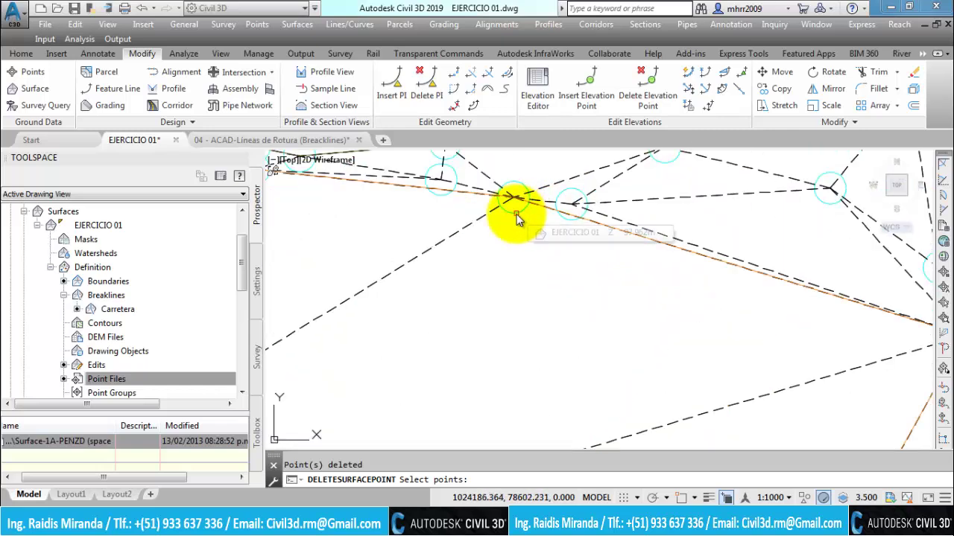
left_click(516, 215)
key("Return")
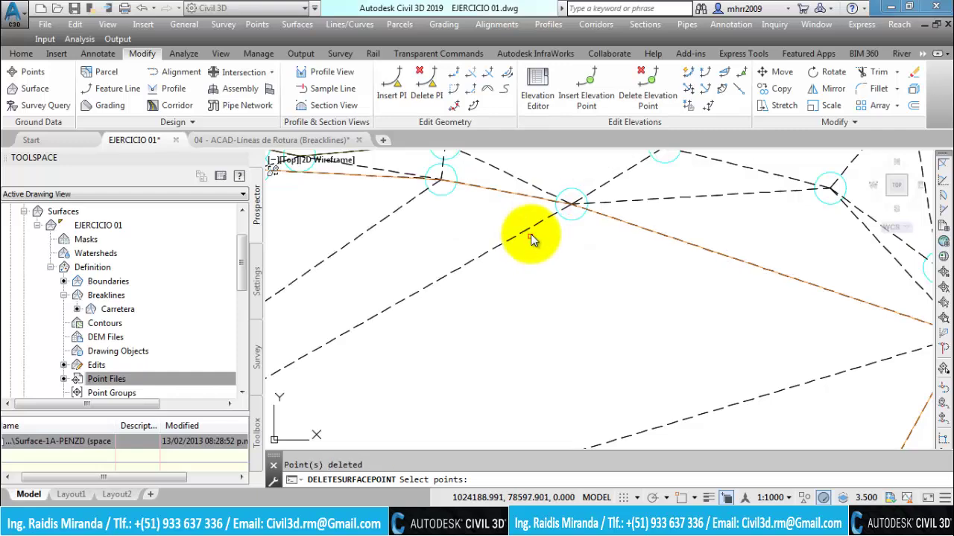
Delete another point in the sparse area, which now reports about 97.331 m
scroll(532, 234, "down", 2)
scroll(514, 223, "down", 2)
scroll(549, 217, "down", 2)
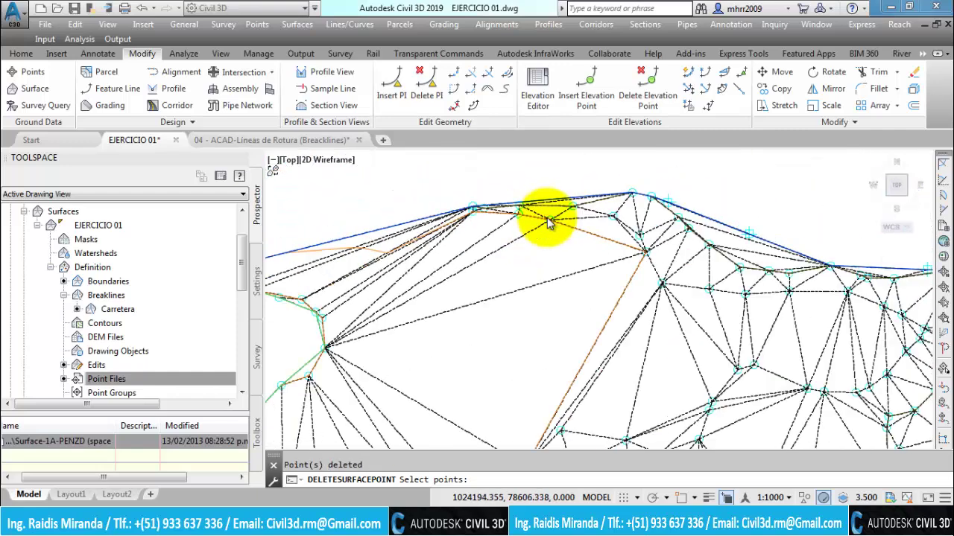
scroll(522, 268, "down", 2)
scroll(479, 320, "up", 2)
scroll(534, 232, "up", 2)
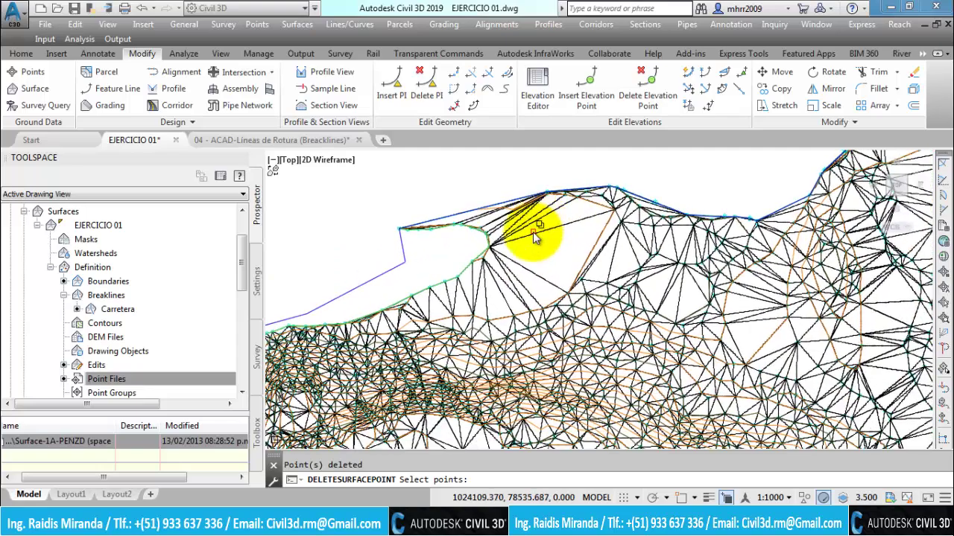
scroll(371, 343, "up", 2)
scroll(447, 374, "up", 2)
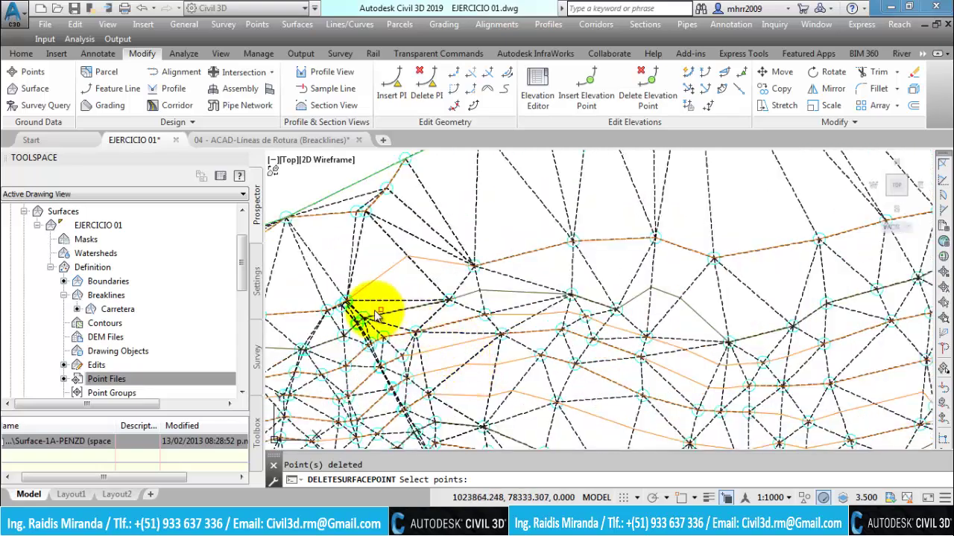
scroll(344, 339, "up", 2)
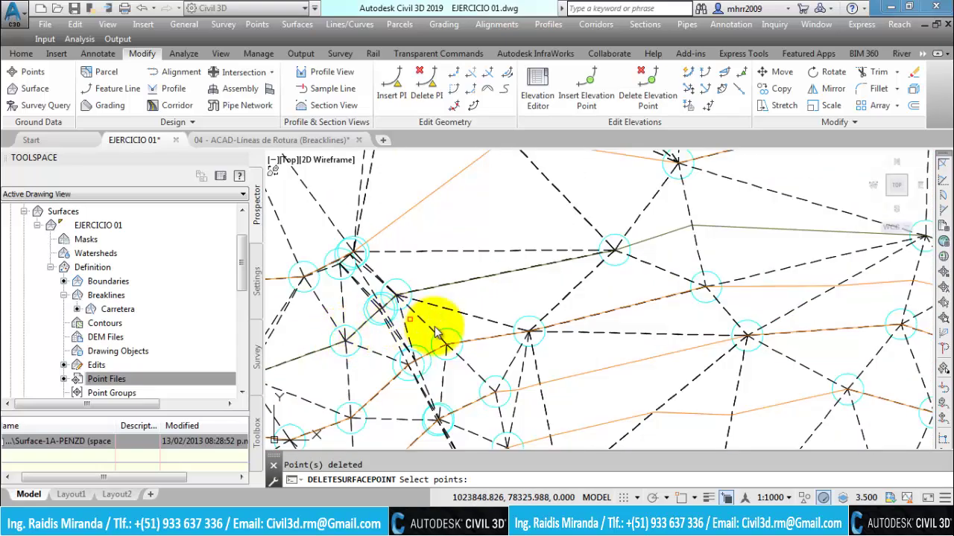
scroll(436, 322, "down", 2)
scroll(408, 239, "down", 1)
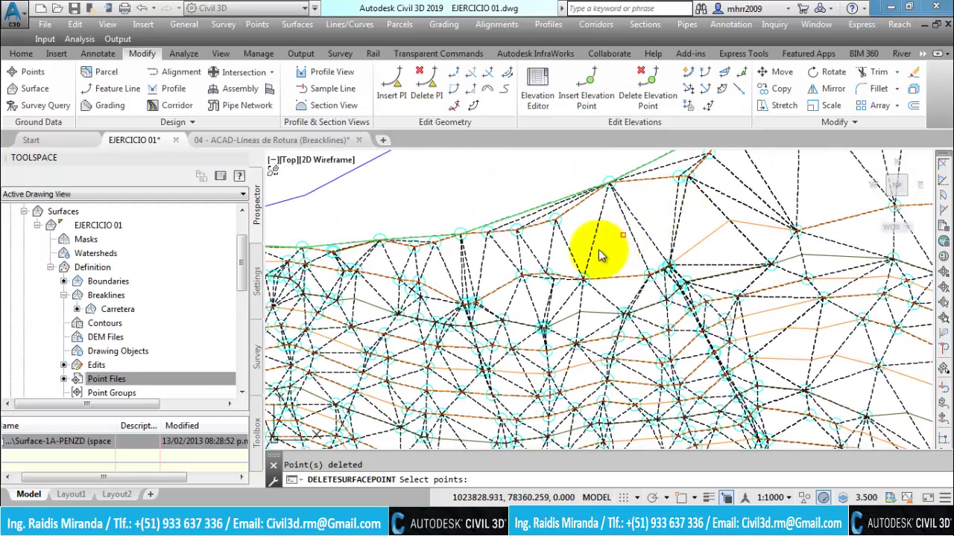
scroll(447, 276, "down", 1)
scroll(464, 319, "down", 1)
scroll(440, 365, "up", 1)
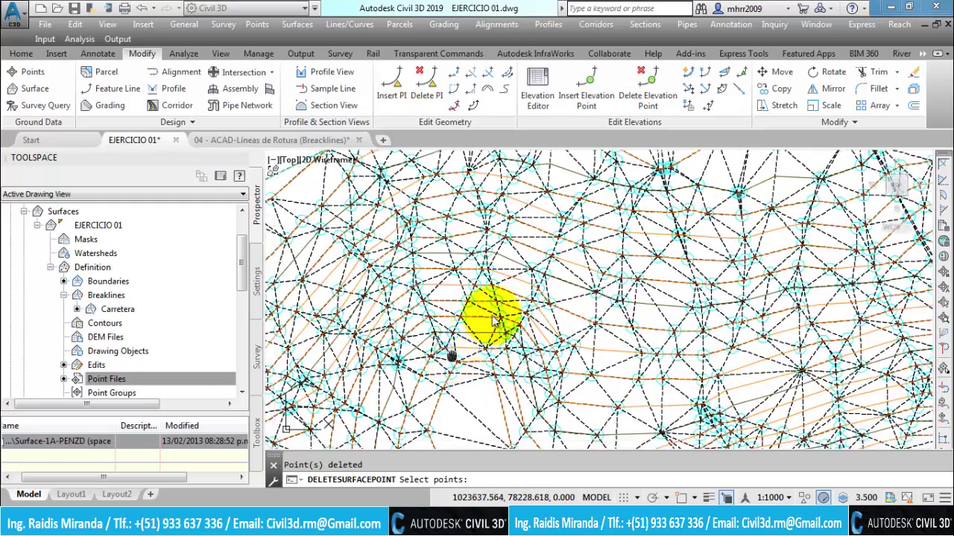
scroll(625, 274, "up", 2)
scroll(552, 274, "down", 2)
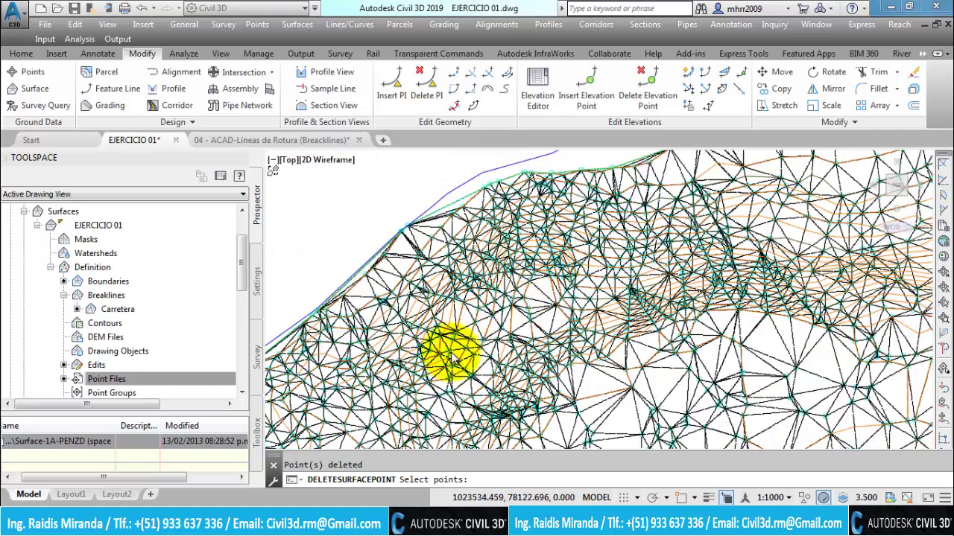
scroll(453, 335, "up", 1)
scroll(466, 278, "up", 1)
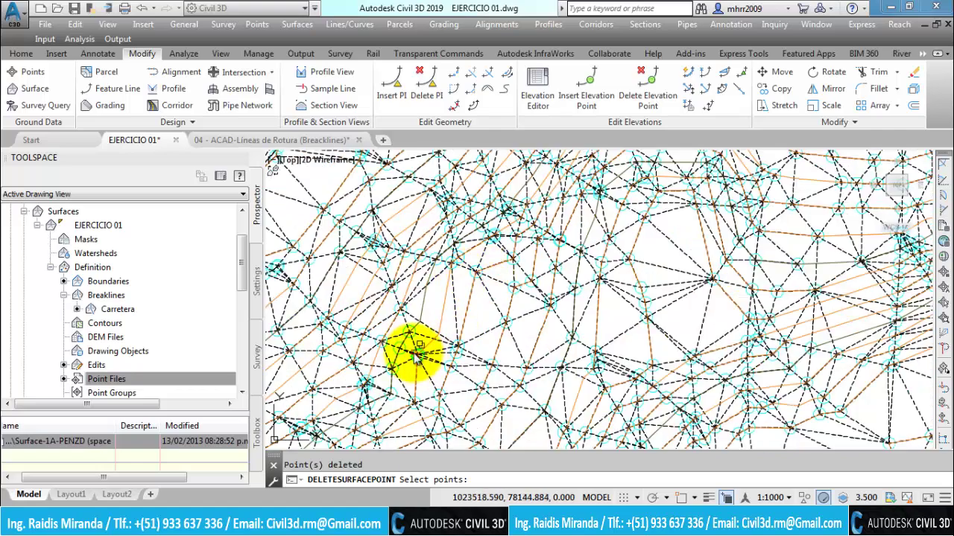
scroll(440, 336, "down", 1)
scroll(529, 287, "down", 1)
scroll(484, 290, "down", 1)
scroll(497, 299, "up", 1)
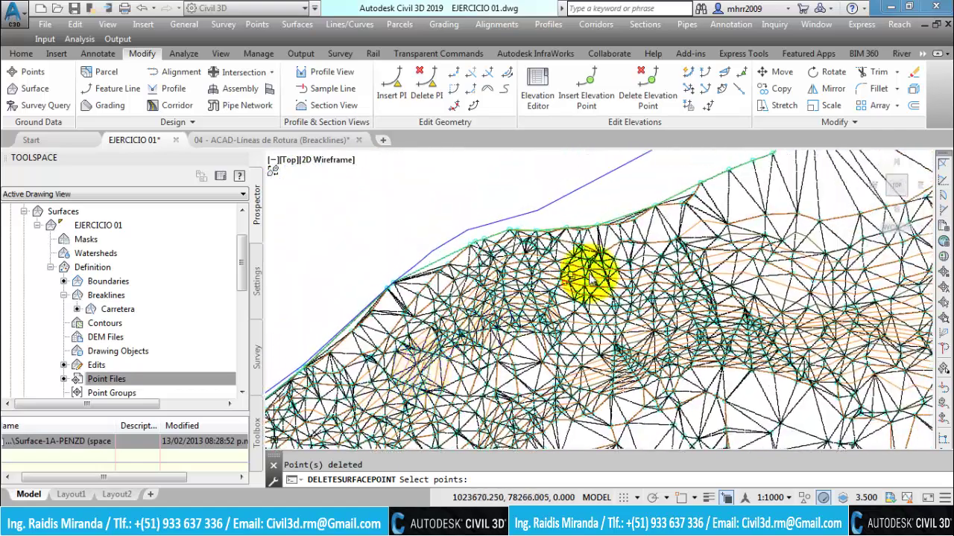
scroll(420, 320, "up", 1)
scroll(522, 313, "up", 1)
scroll(624, 304, "up", 1)
scroll(566, 254, "up", 1)
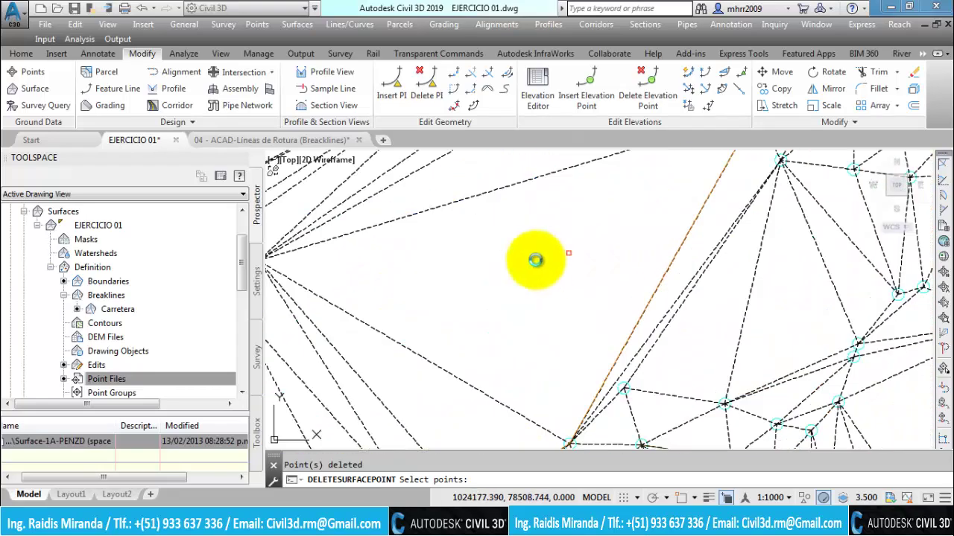
scroll(530, 260, "down", 1)
scroll(518, 274, "down", 1)
scroll(517, 274, "down", 1)
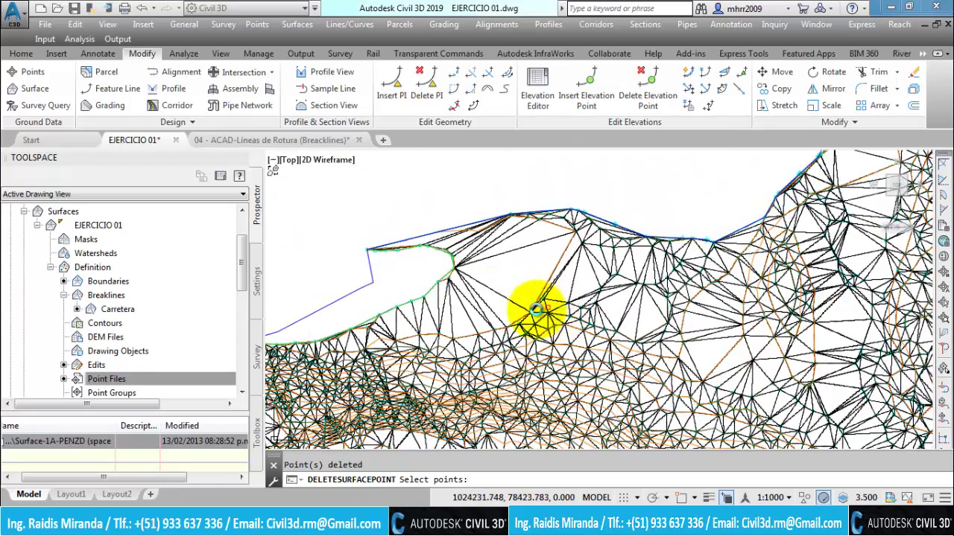
scroll(566, 316, "up", 1)
scroll(561, 318, "up", 1)
scroll(547, 332, "down", 1)
scroll(538, 339, "down", 1)
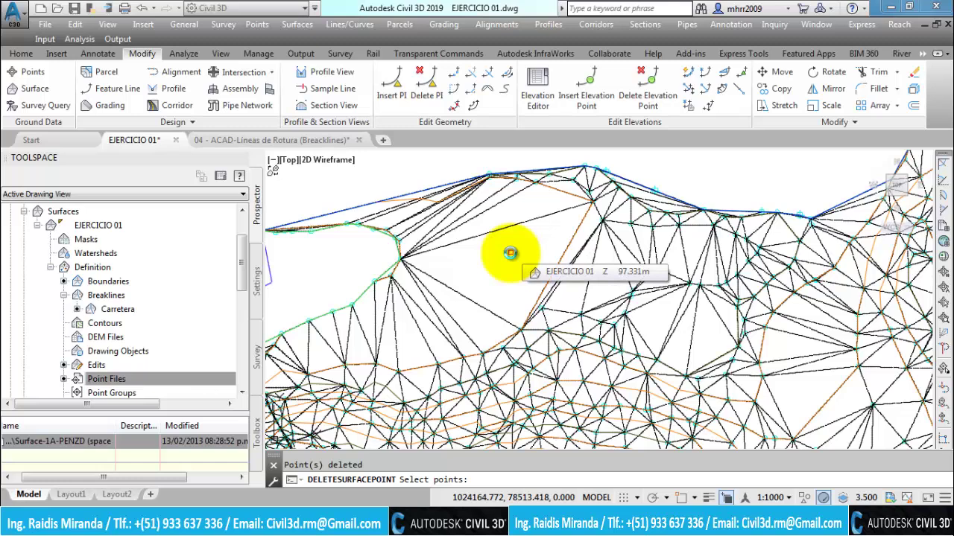
left_click(510, 253)
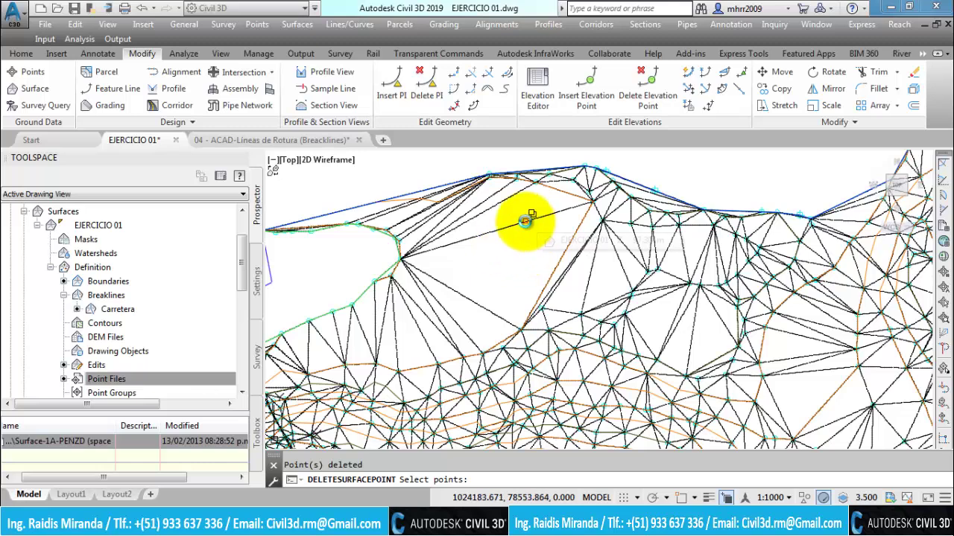
key("Escape")
left_click(525, 220)
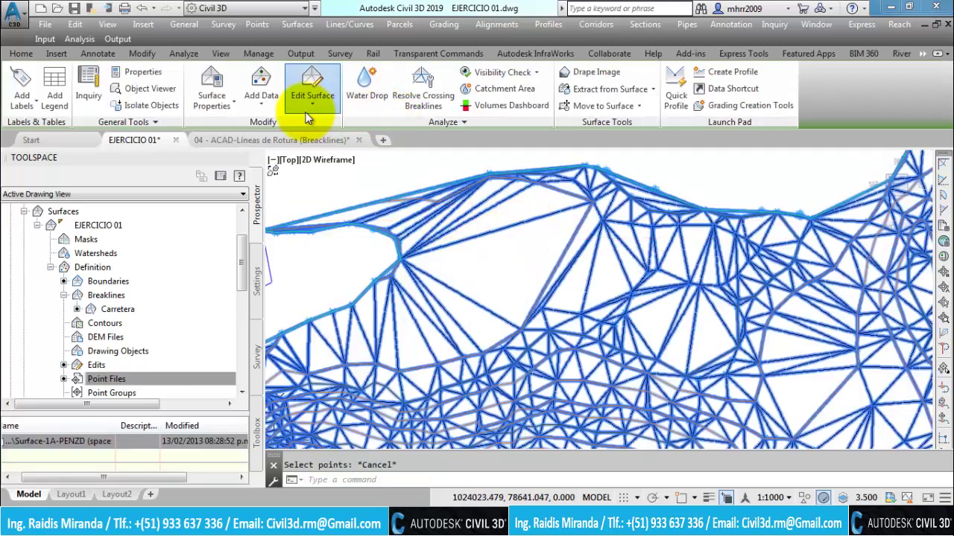
Start a surface point elevation edit, then cancel it
left_click(308, 117)
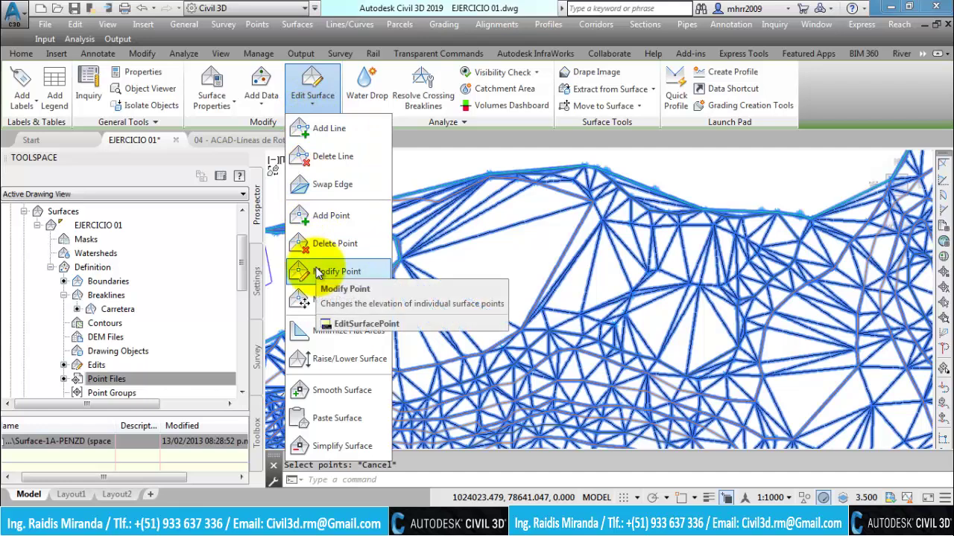
left_click(319, 273)
scroll(543, 299, "up", 3)
scroll(546, 305, "up", 2)
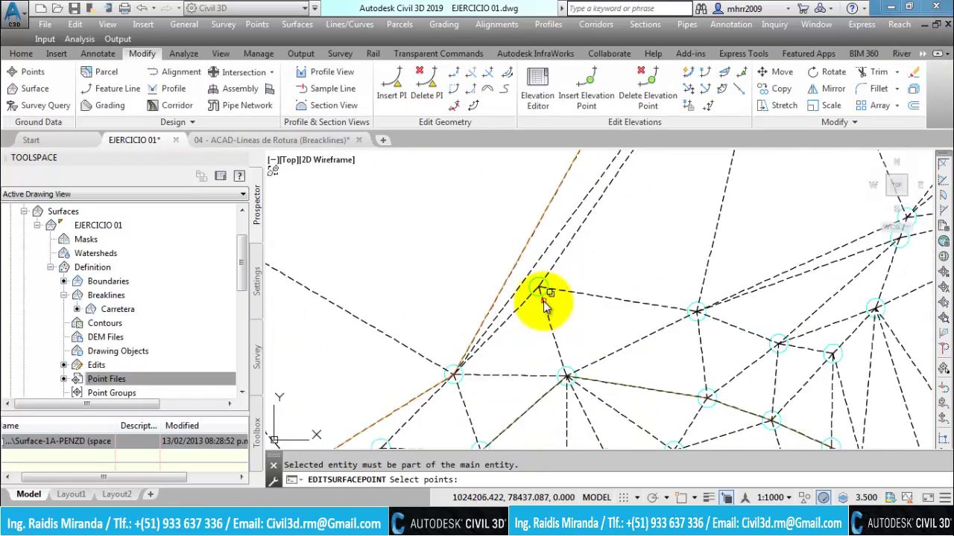
key("Escape")
Label an EJERCICIO 01 vertex with spot elevation EL: 98.00, then reopen the surface editing options
left_click(555, 296)
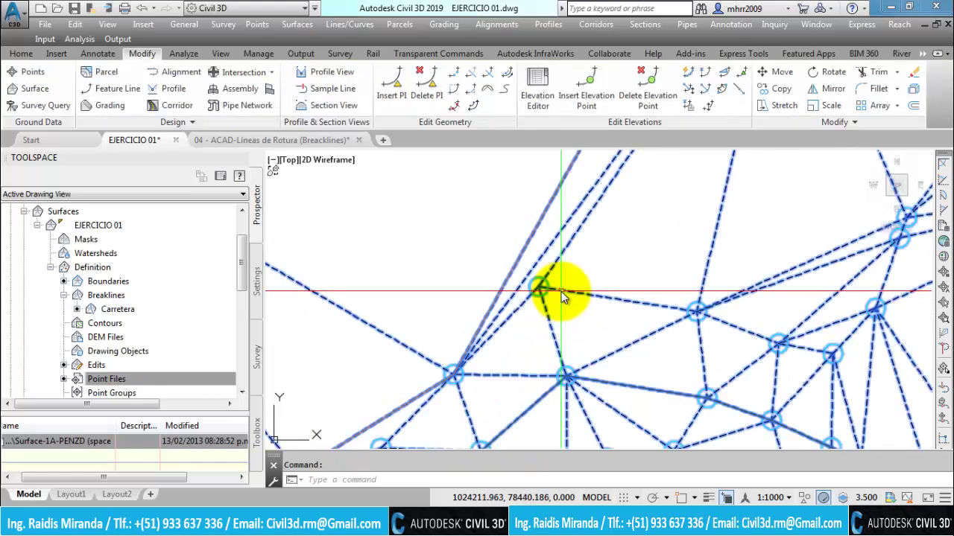
left_click(32, 104)
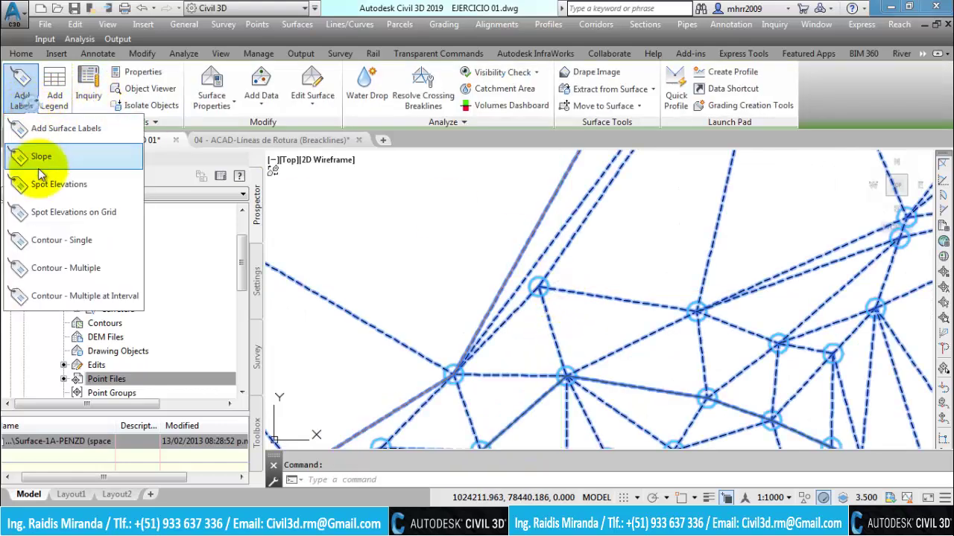
left_click(50, 184)
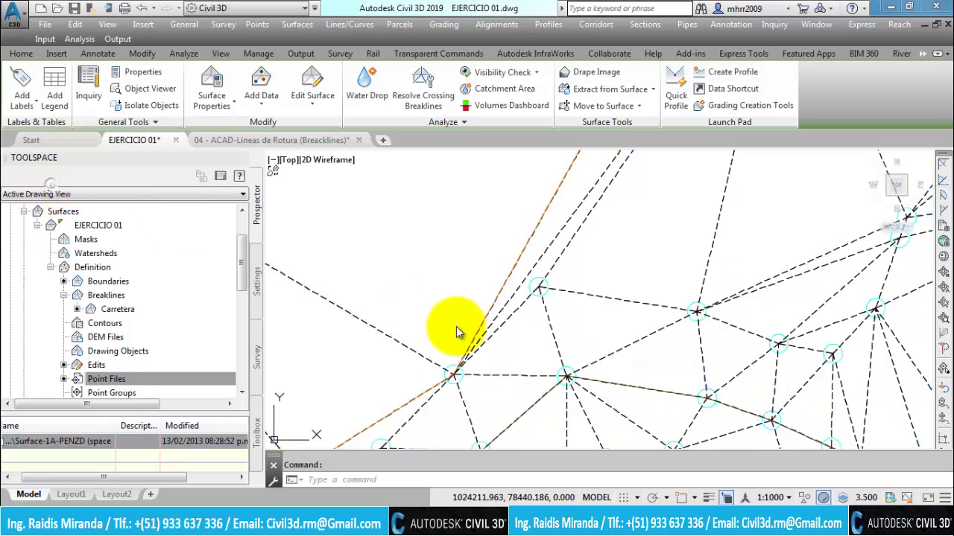
scroll(522, 305, "up", 3)
key("F3")
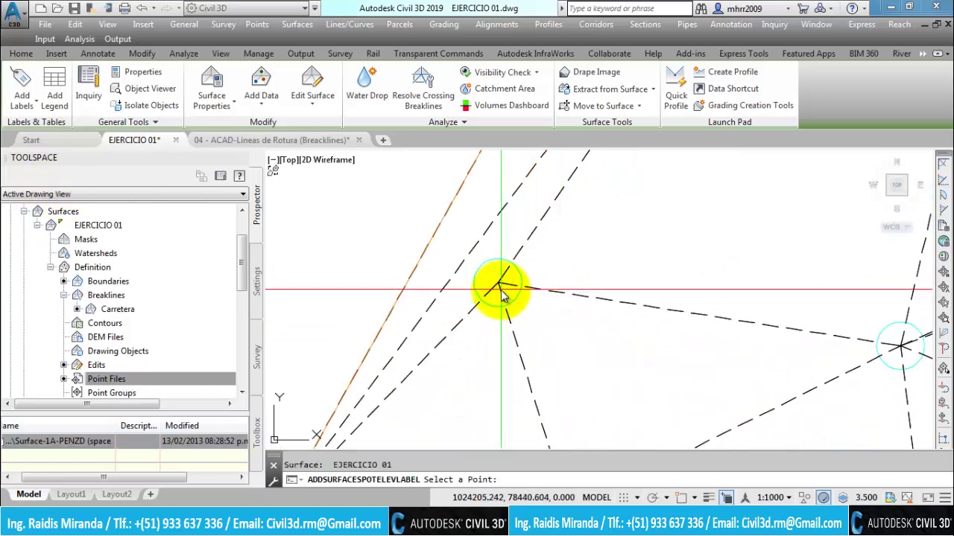
left_click(498, 286)
key("Escape")
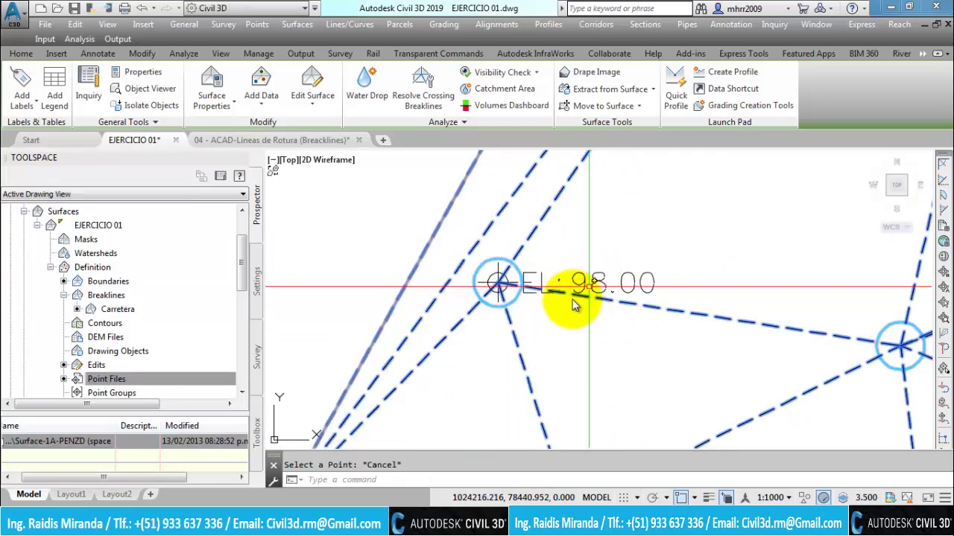
left_click(508, 321)
left_click(307, 108)
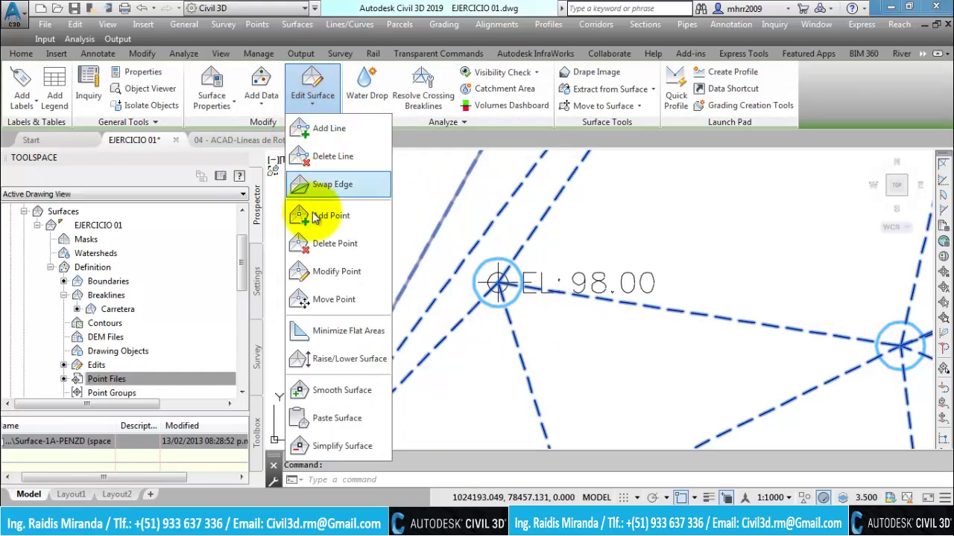
Raise the EL: 98.00 vertex to 100 m, then to 120 m, with Modify Point
left_click(331, 273)
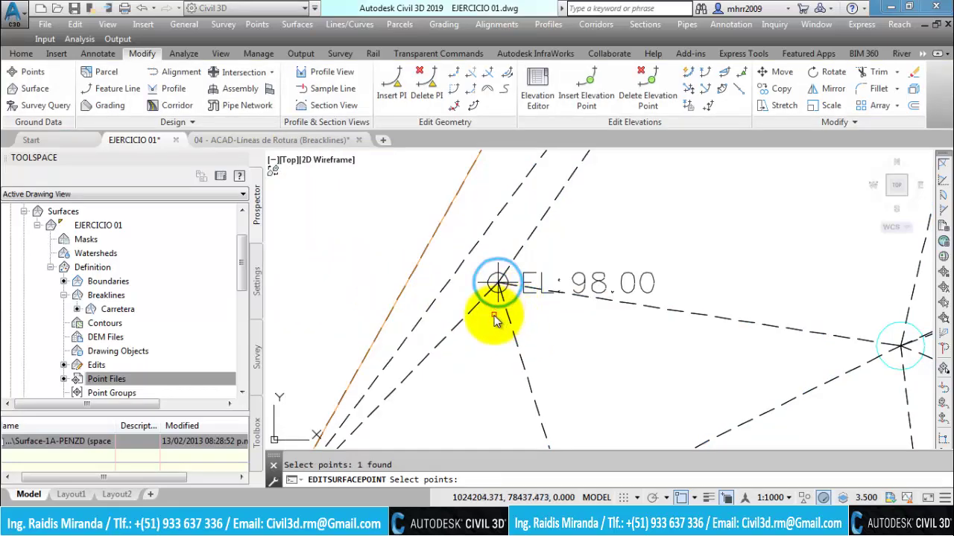
key("Return")
type("100")
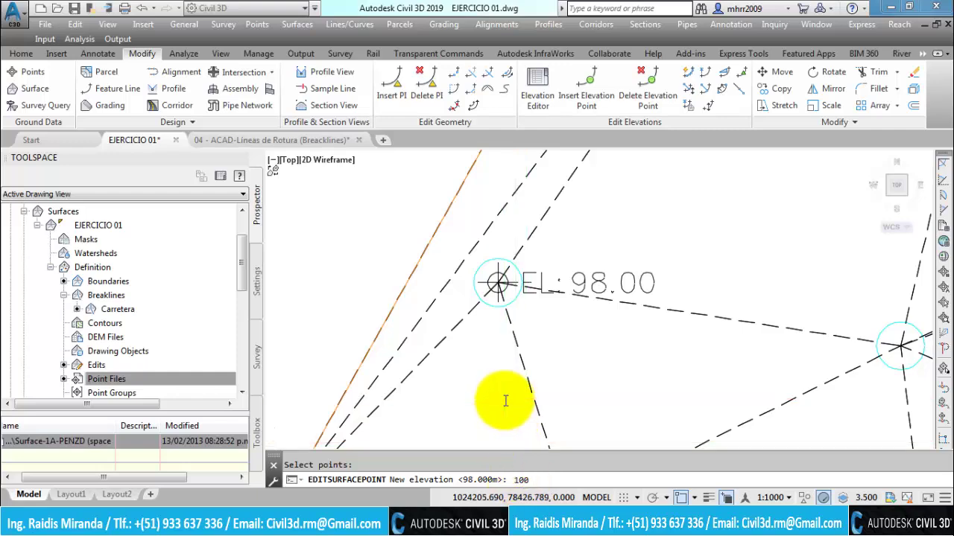
scroll(500, 394, "down", 4)
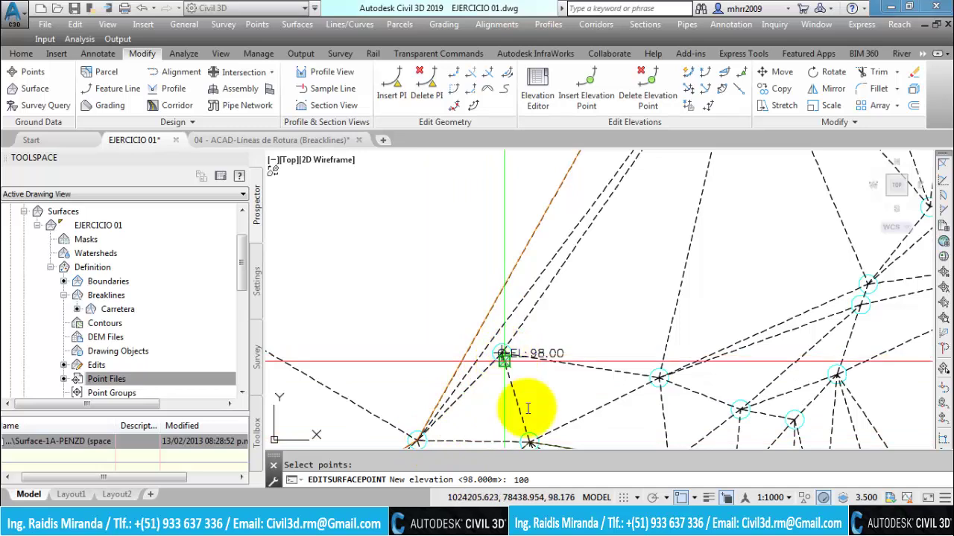
key("Return")
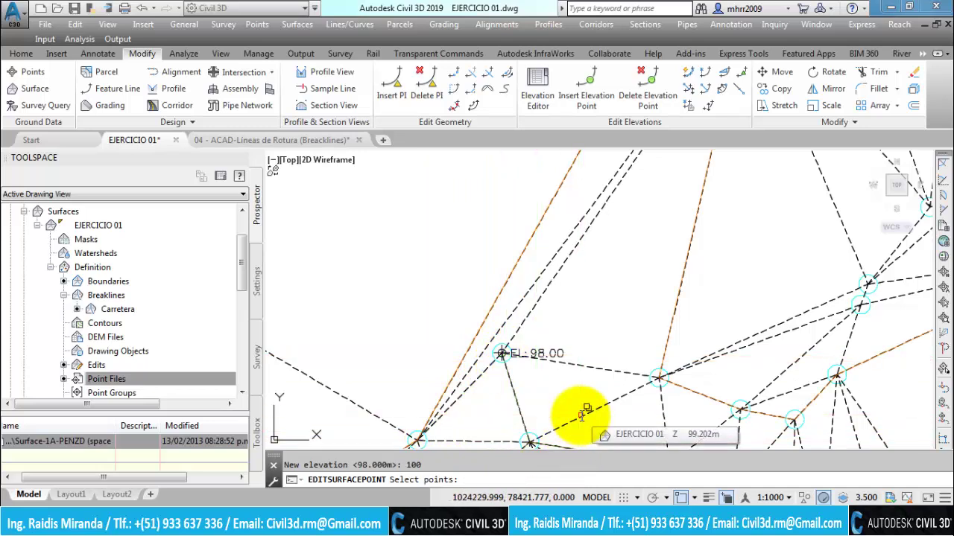
scroll(505, 362, "up", 2)
scroll(510, 361, "up", 2)
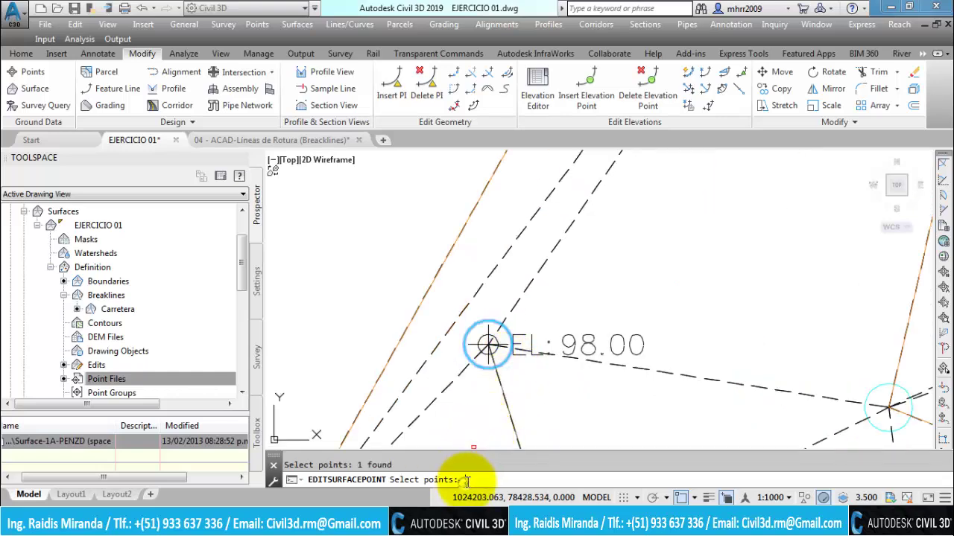
key("Return")
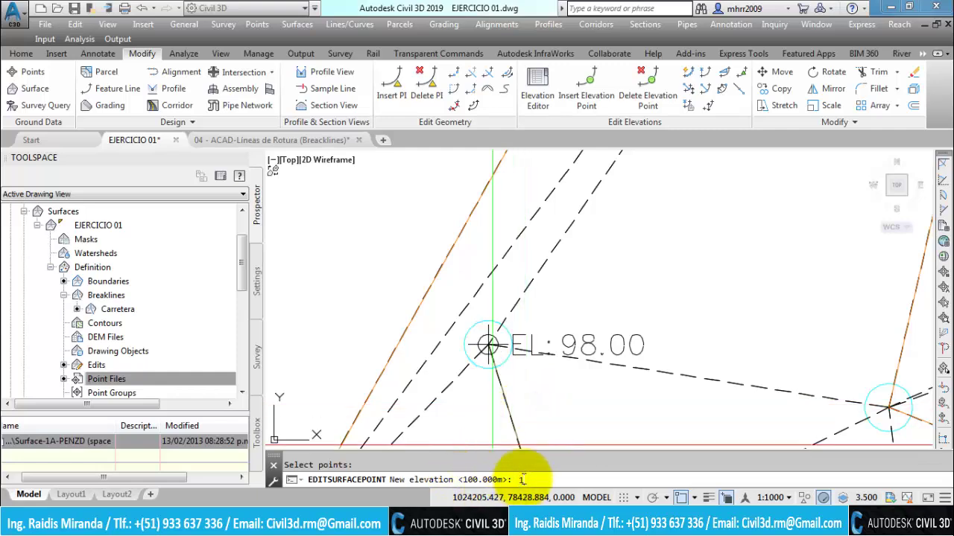
type("120")
key("Return")
scroll(506, 354, "down", 4)
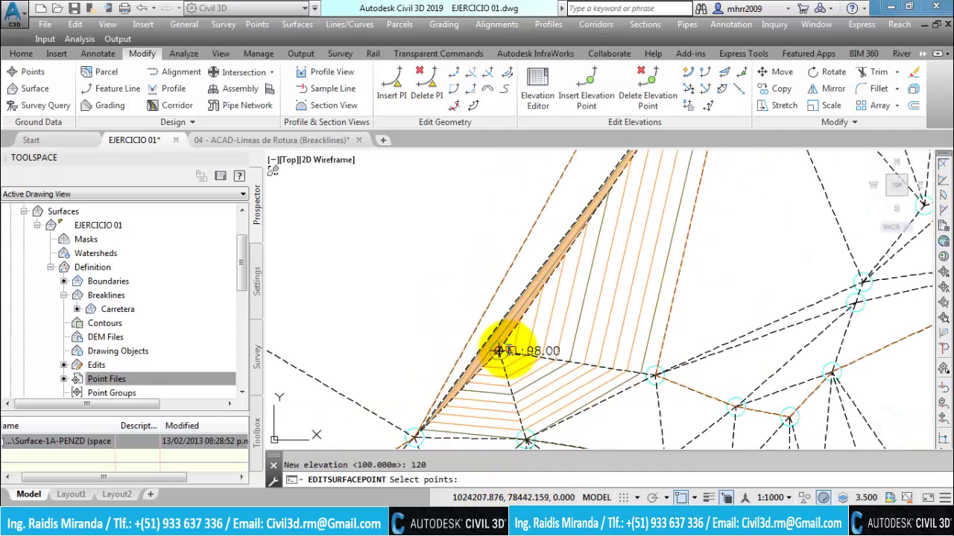
Restore the labelled vertex's elevation to 98 m, removing the dense contour cluster
middle_click_drag(555, 346, 491, 326)
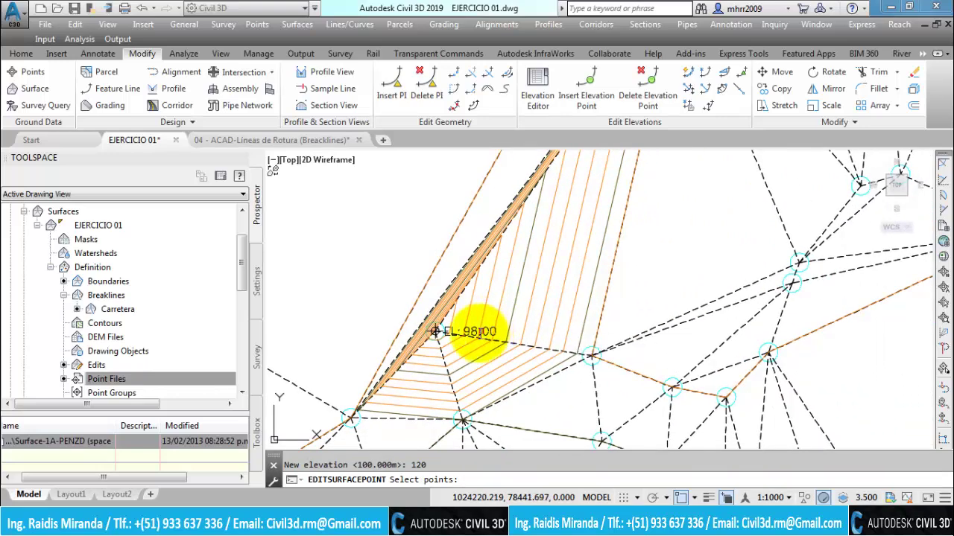
scroll(450, 339, "down", 2)
scroll(447, 313, "up", 1)
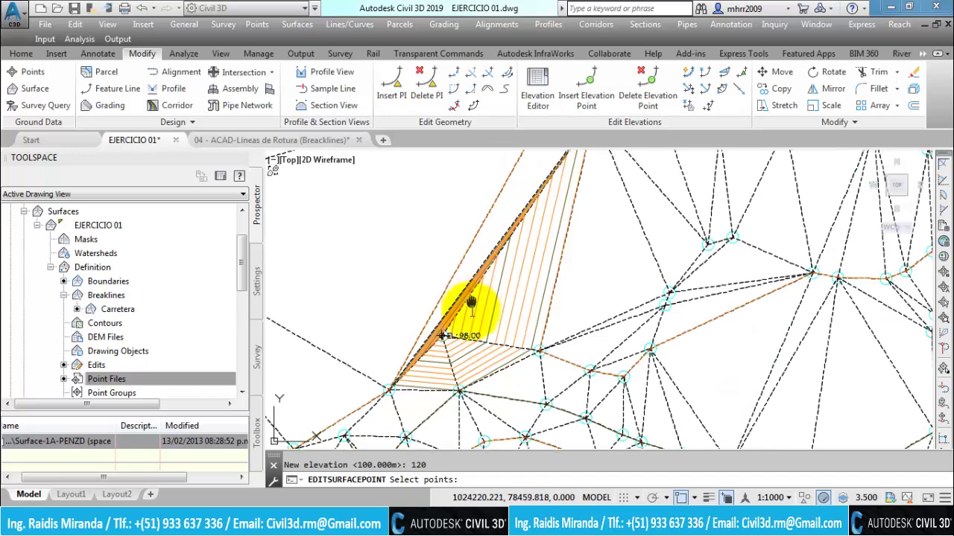
scroll(447, 320, "up", 1)
scroll(436, 373, "up", 2)
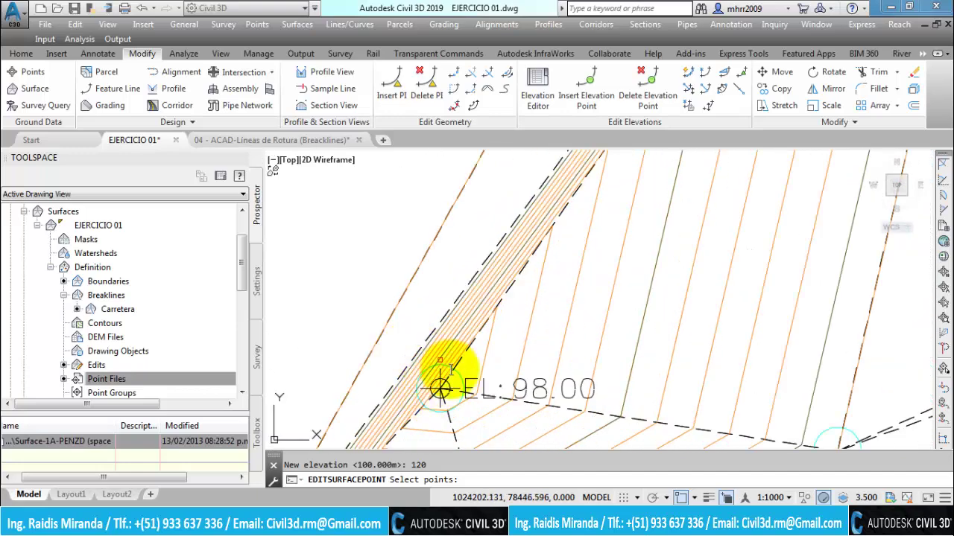
scroll(441, 369, "down", 2)
scroll(447, 361, "down", 1)
scroll(452, 359, "up", 1)
scroll(452, 359, "up", 3)
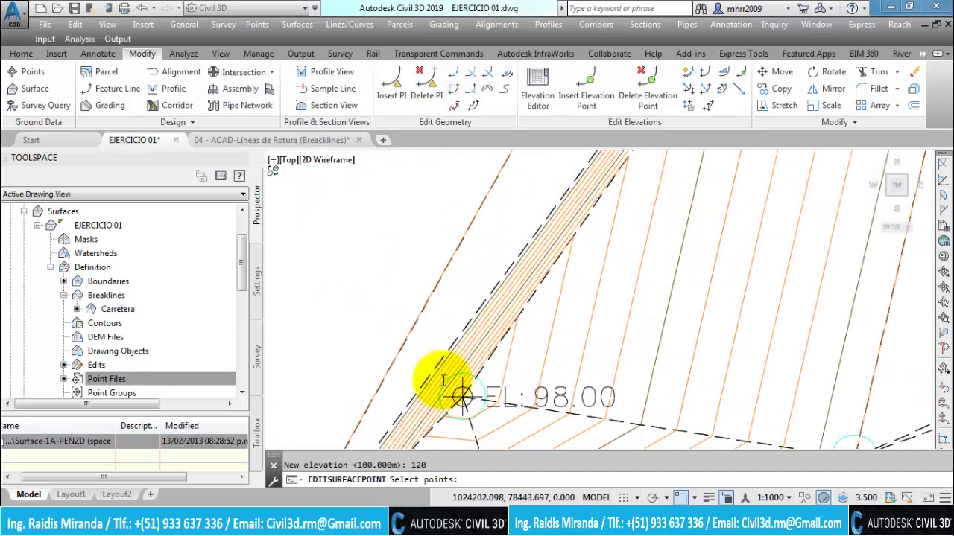
scroll(439, 386, "down", 1)
scroll(471, 365, "up", 1)
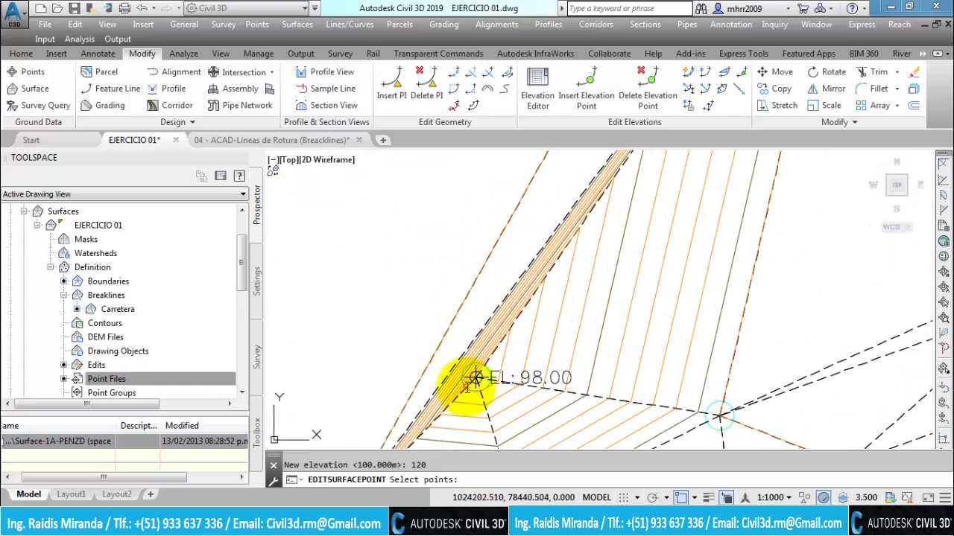
scroll(474, 378, "up", 1)
scroll(436, 335, "down", 1)
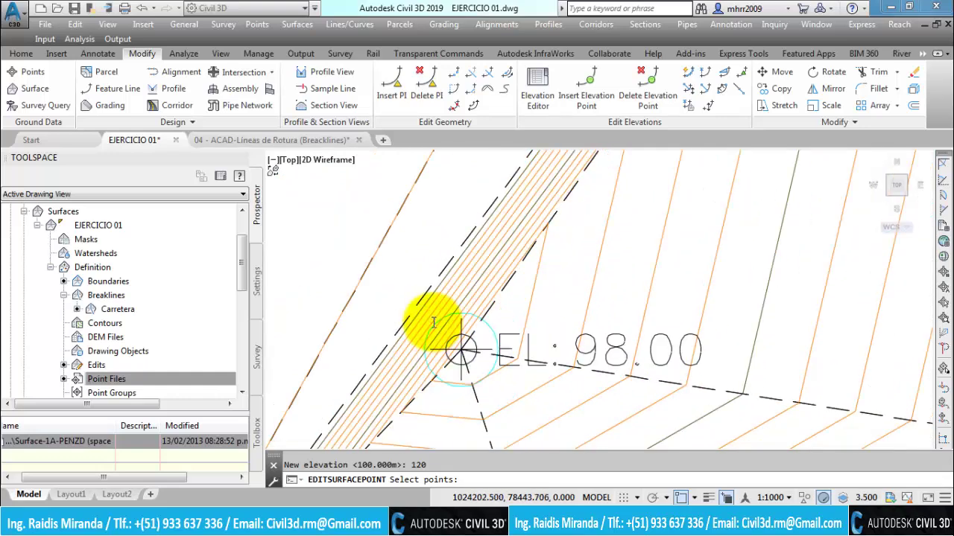
scroll(428, 322, "down", 1)
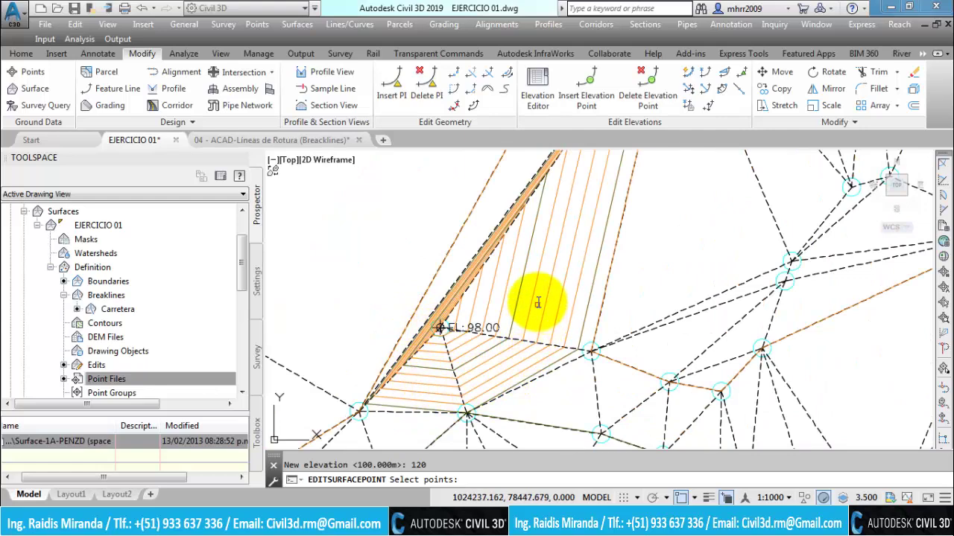
scroll(423, 329, "up", 3)
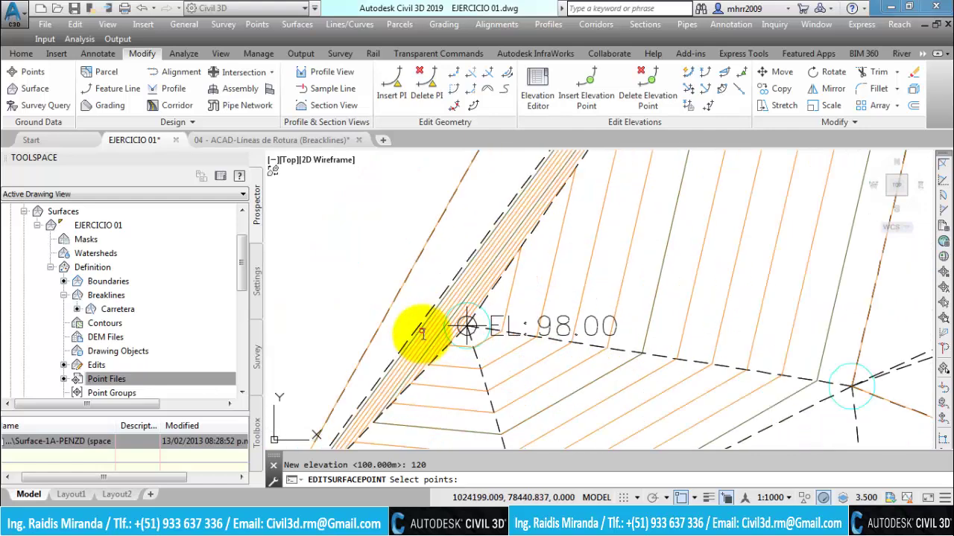
scroll(466, 326, "up", 2)
scroll(467, 326, "down", 2)
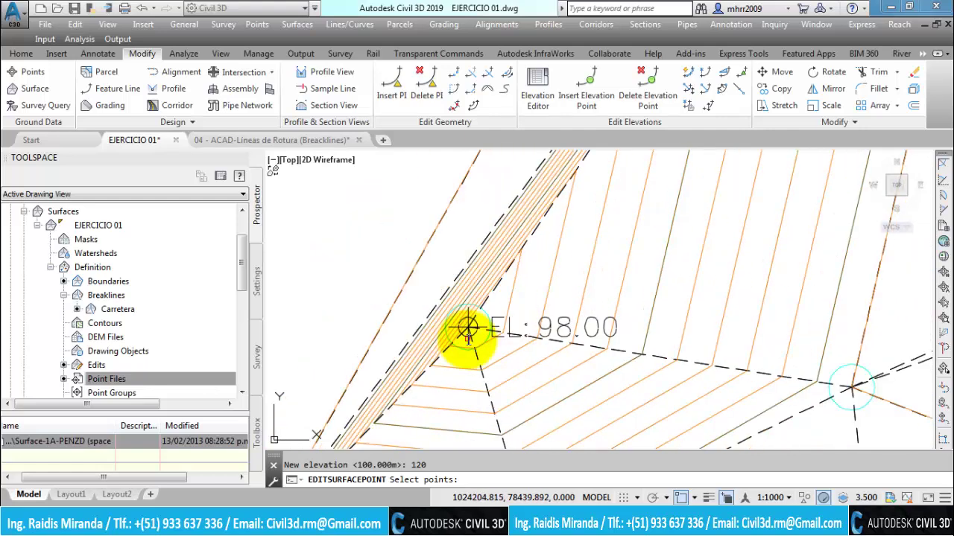
scroll(468, 326, "up", 2)
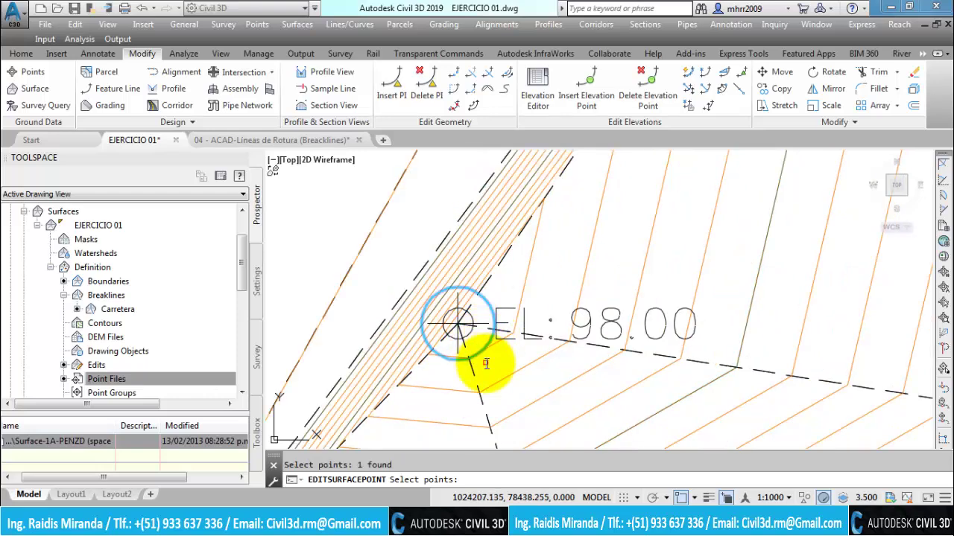
key("Return")
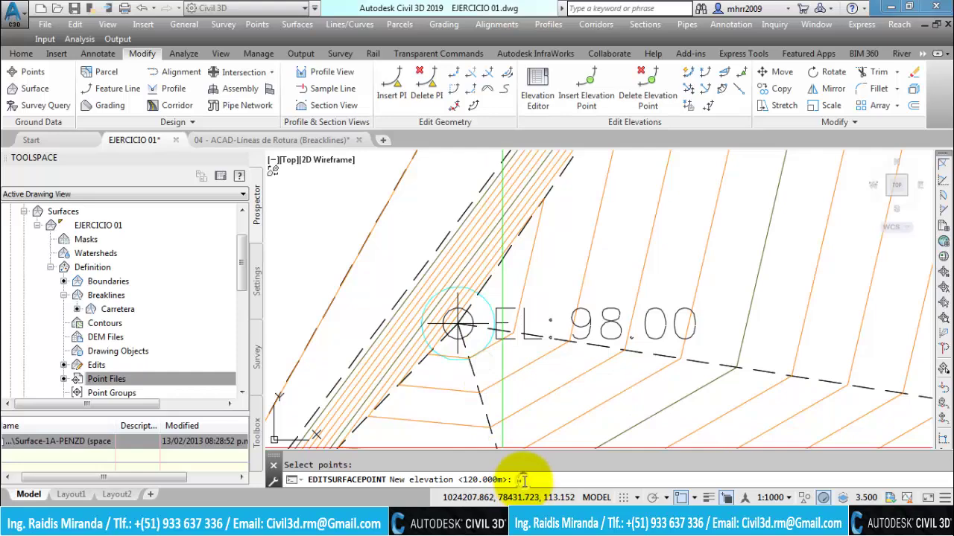
type("98")
key("Return")
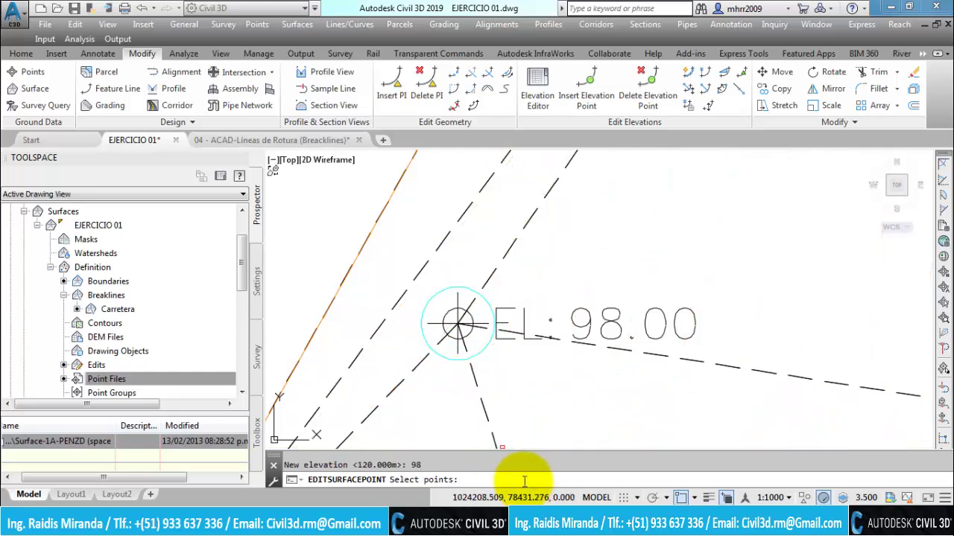
scroll(496, 347, "down", 2)
scroll(503, 340, "down", 1)
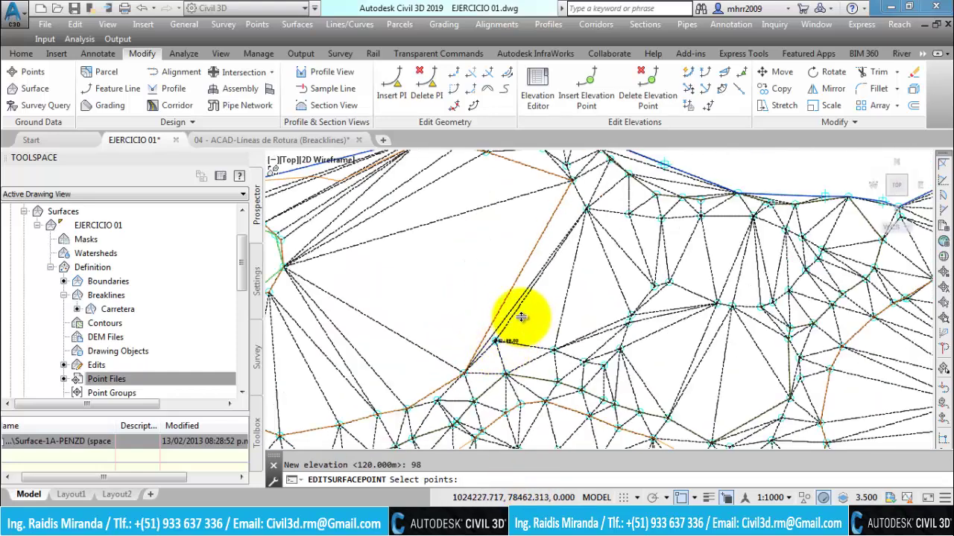
scroll(522, 319, "up", 1)
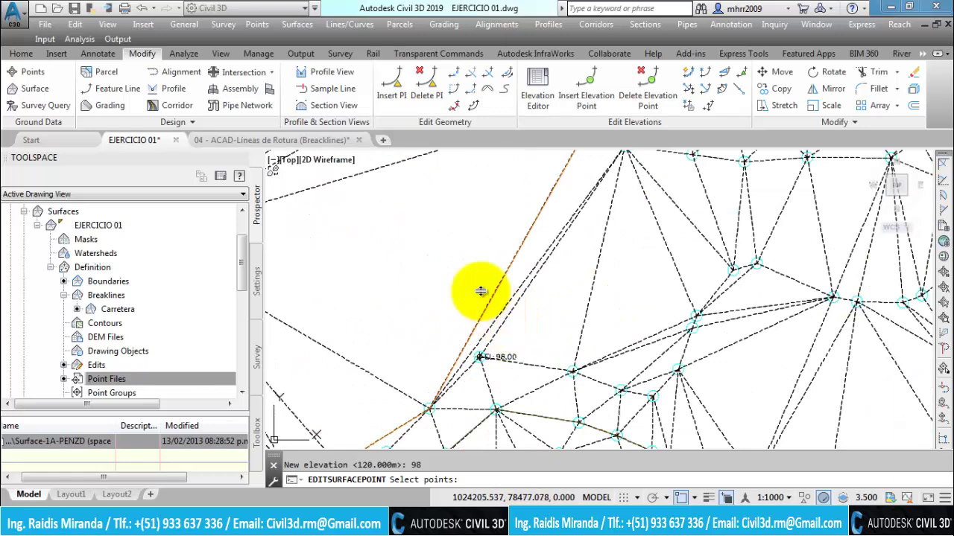
key("Escape")
Move the EL 98.00 surface point to a new location with Move Point
left_click(506, 316)
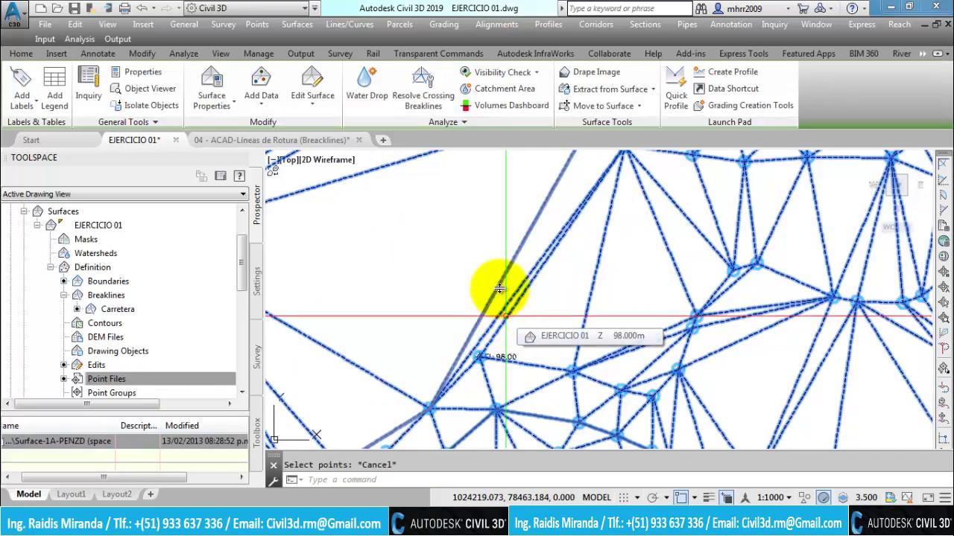
left_click(313, 108)
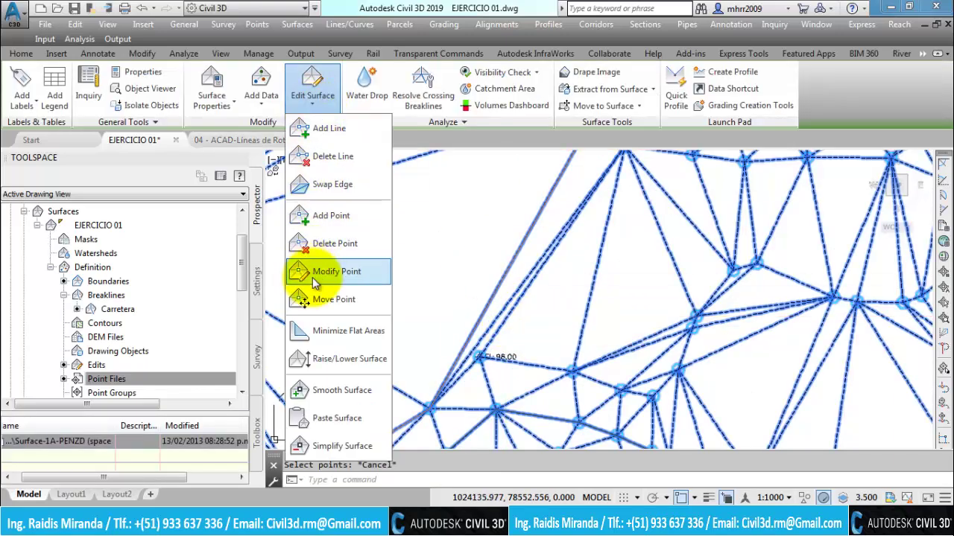
left_click(333, 299)
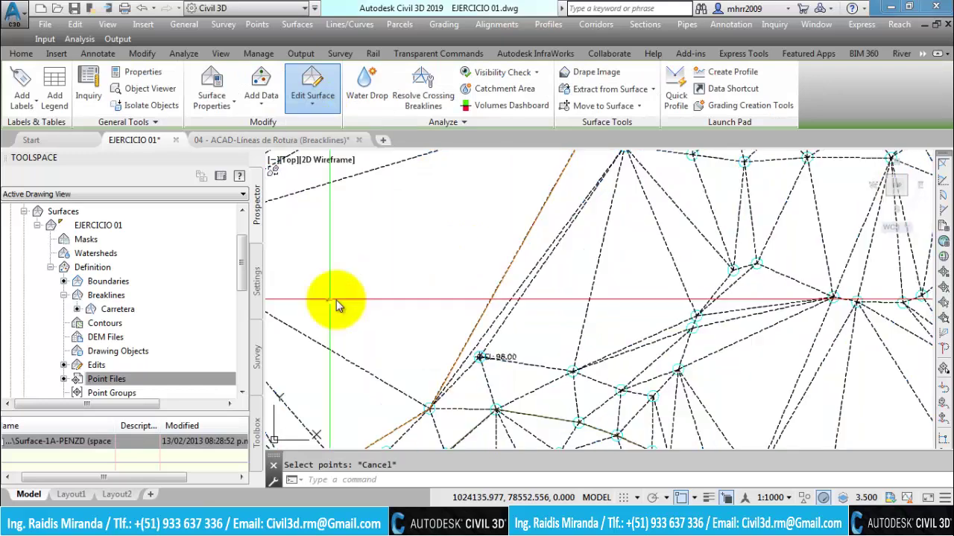
scroll(480, 376, "up", 3)
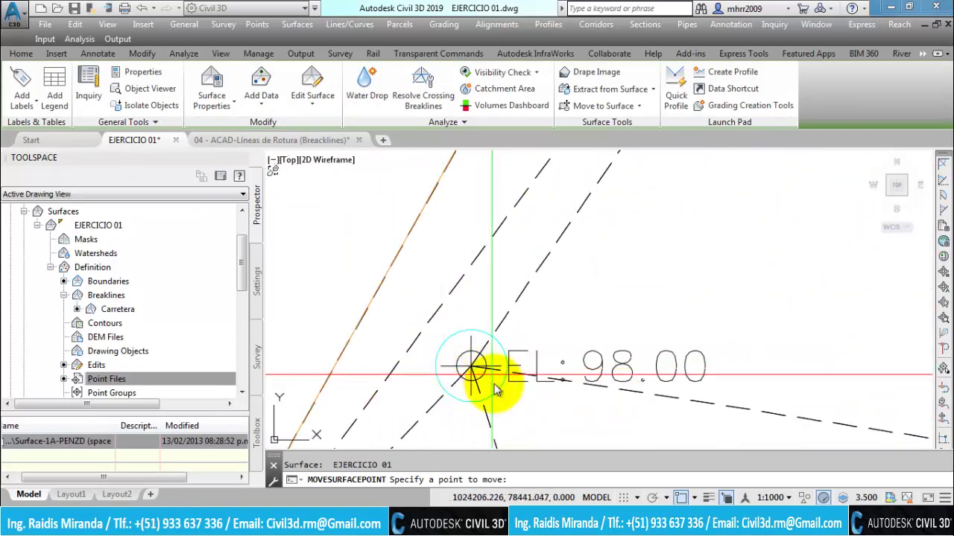
scroll(555, 340, "down", 3)
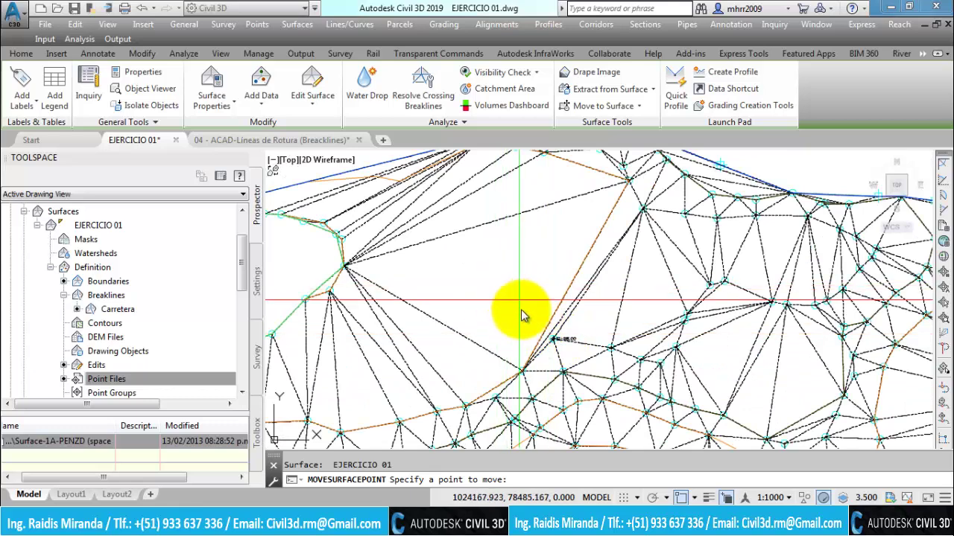
scroll(557, 347, "up", 2)
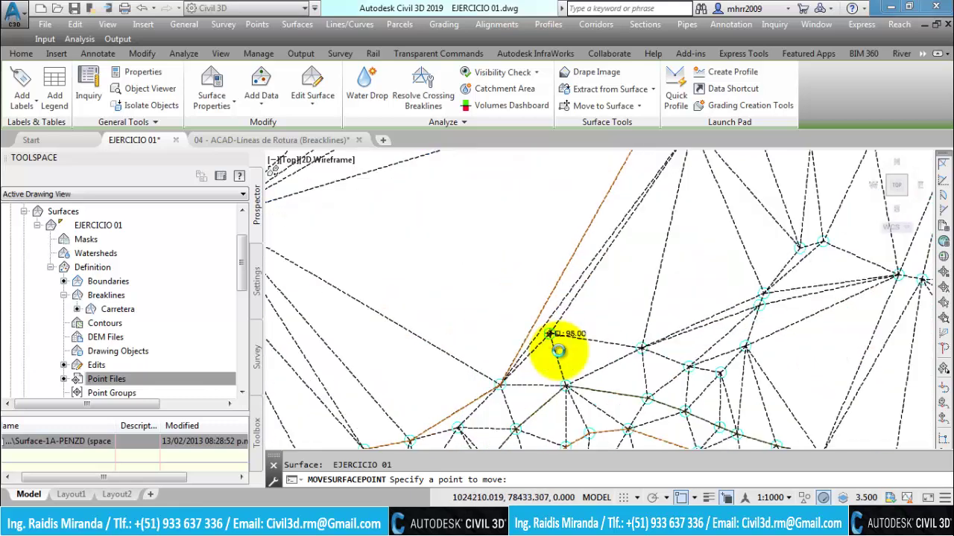
scroll(537, 347, "up", 3)
scroll(538, 349, "up", 1)
left_click(537, 348)
scroll(540, 347, "down", 3)
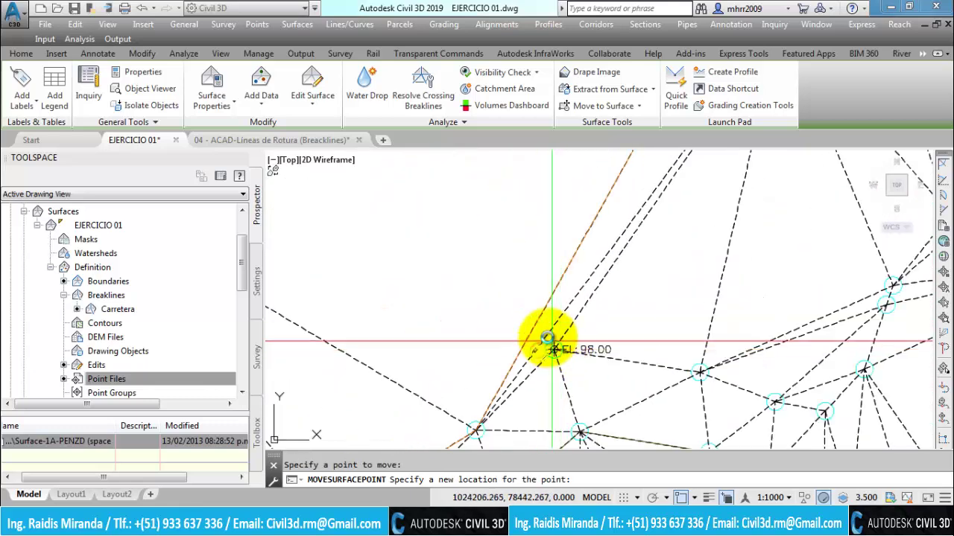
scroll(498, 270, "down", 3)
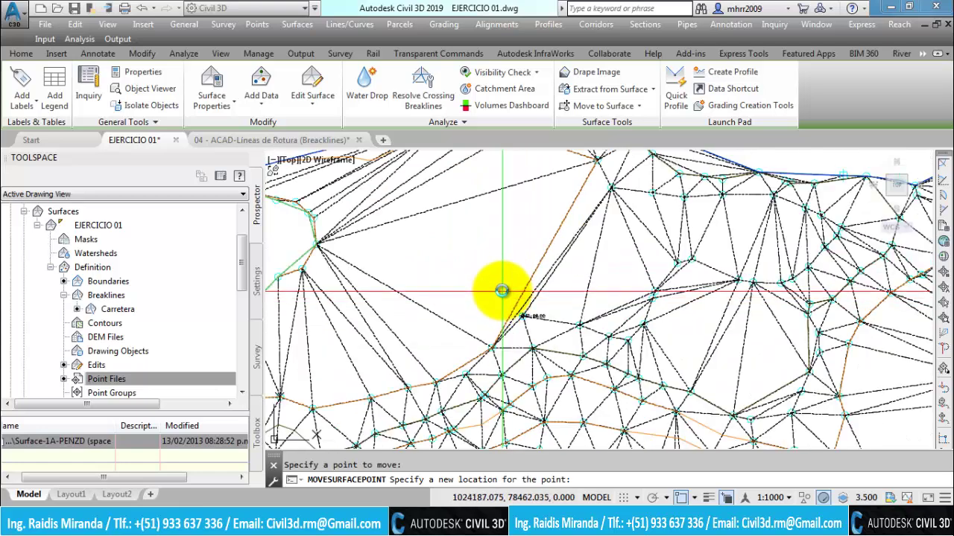
left_click(513, 271)
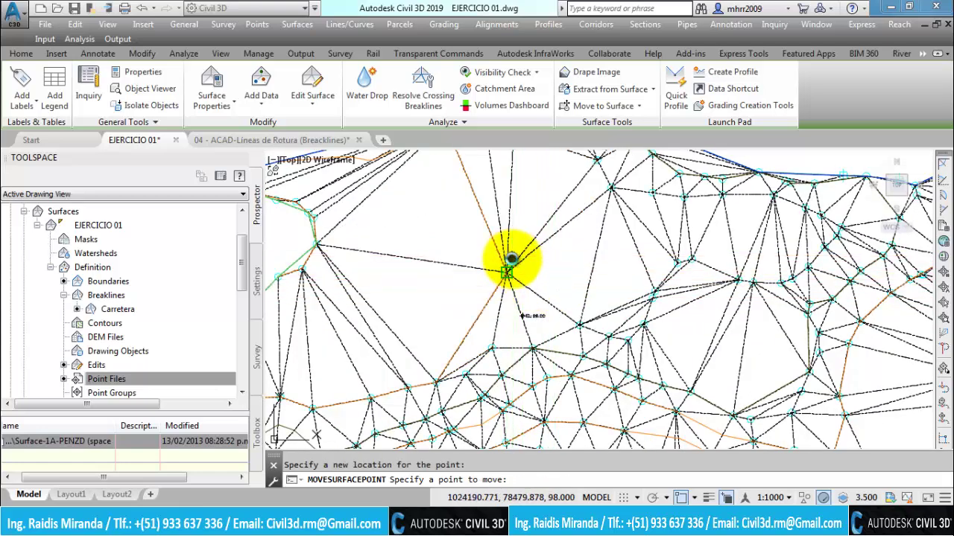
Relocate the point once more to a second position so the TIN retriangulates
middle_click_drag(558, 260, 555, 318)
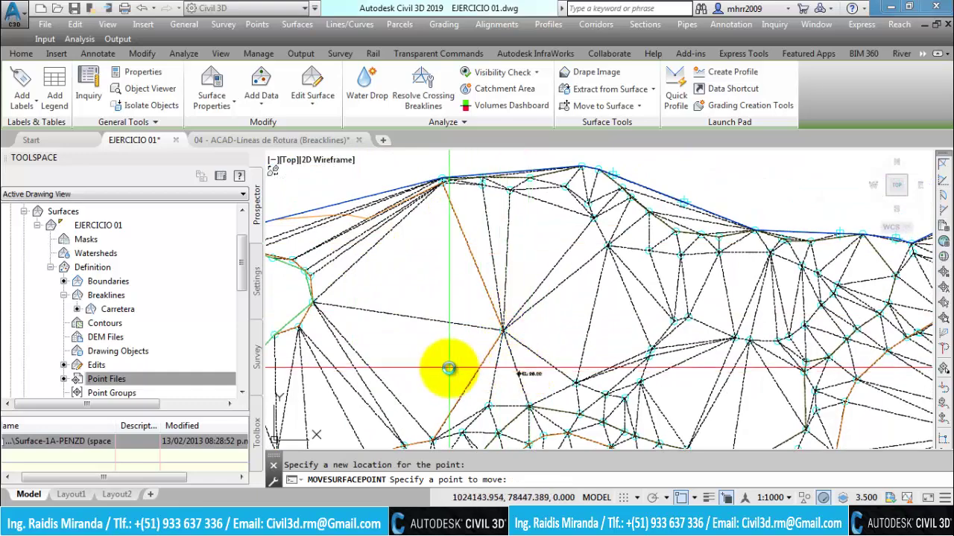
scroll(500, 318, "down", 2)
scroll(488, 322, "up", 3)
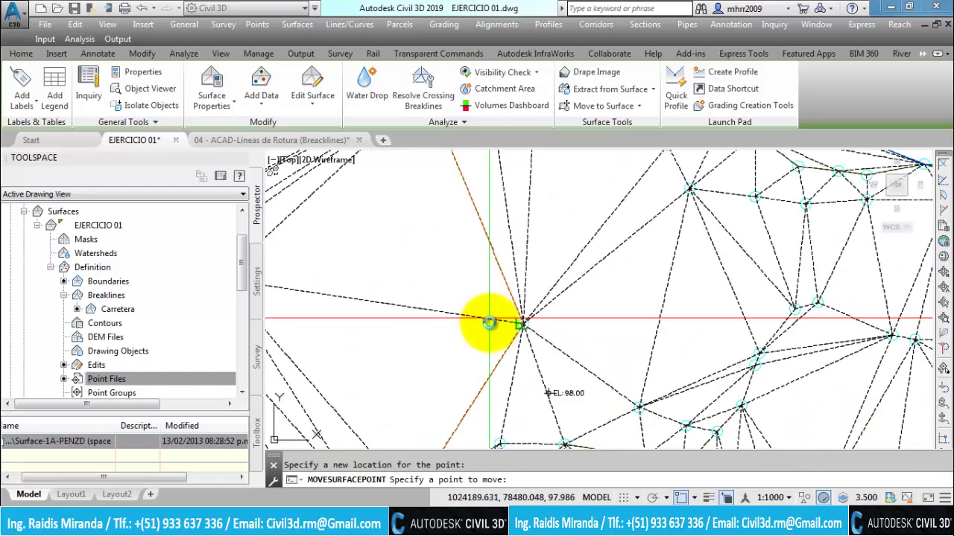
scroll(496, 321, "down", 2)
scroll(507, 320, "down", 1)
scroll(520, 322, "up", 1)
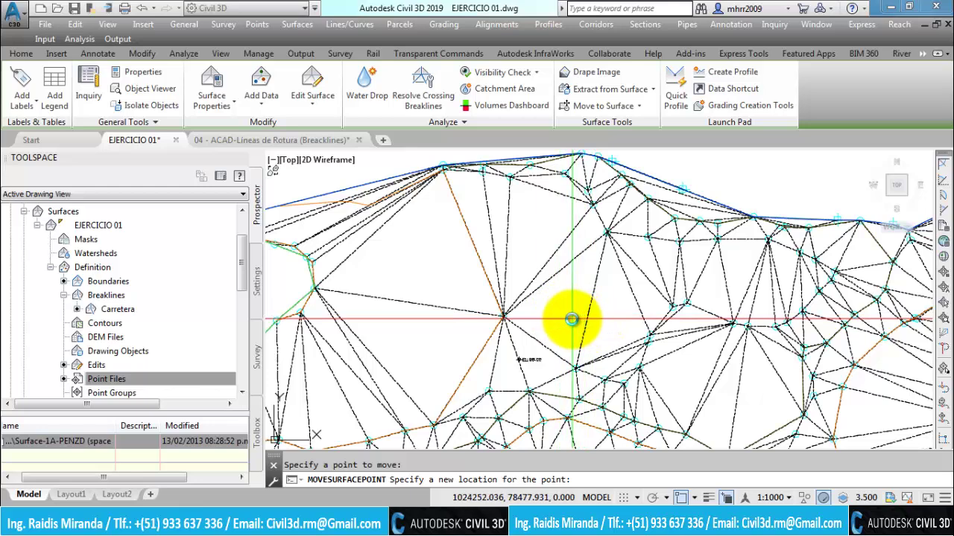
left_click(571, 319)
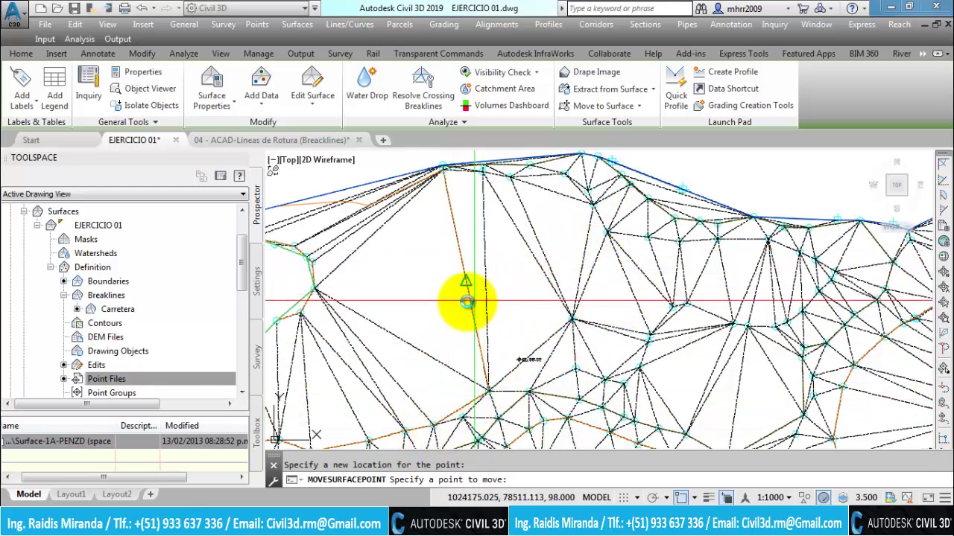
scroll(460, 300, "down", 2)
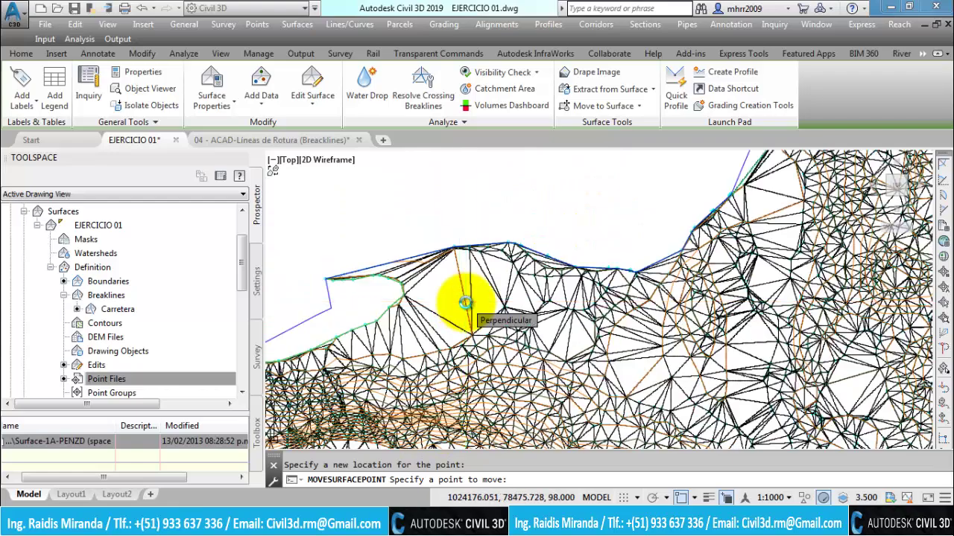
key("Escape")
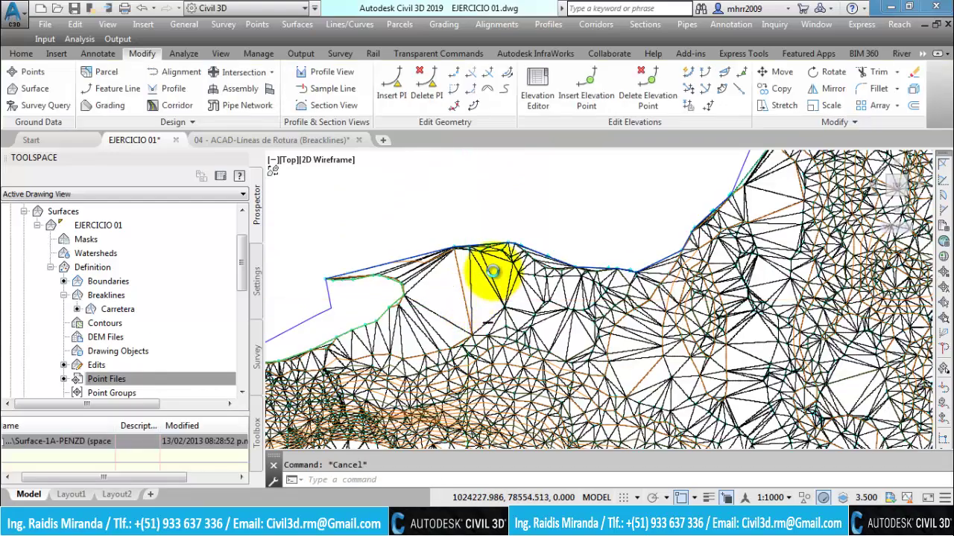
Select the EJERCICIO 01 TIN and display its Edit Surface operations list
scroll(488, 270, "down", 2)
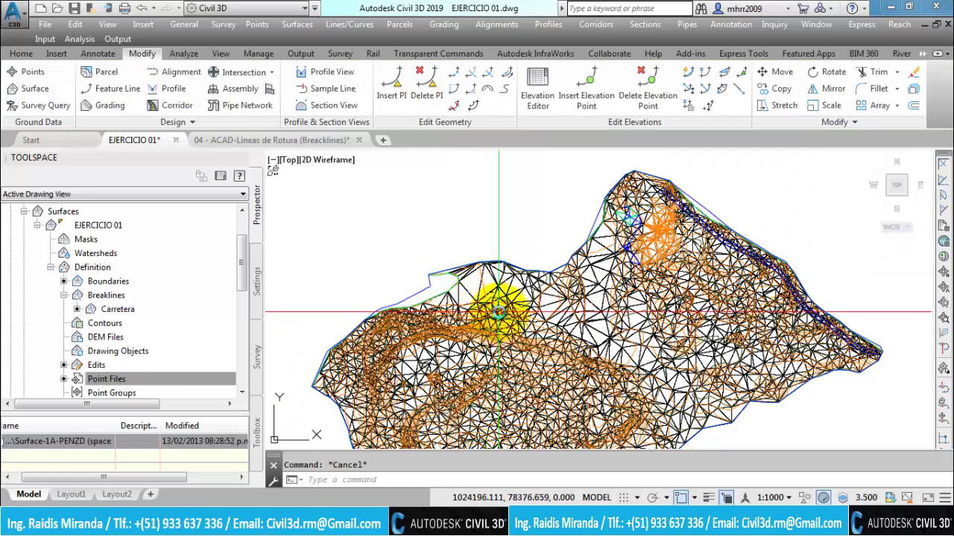
scroll(484, 253, "up", 1)
scroll(468, 238, "up", 1)
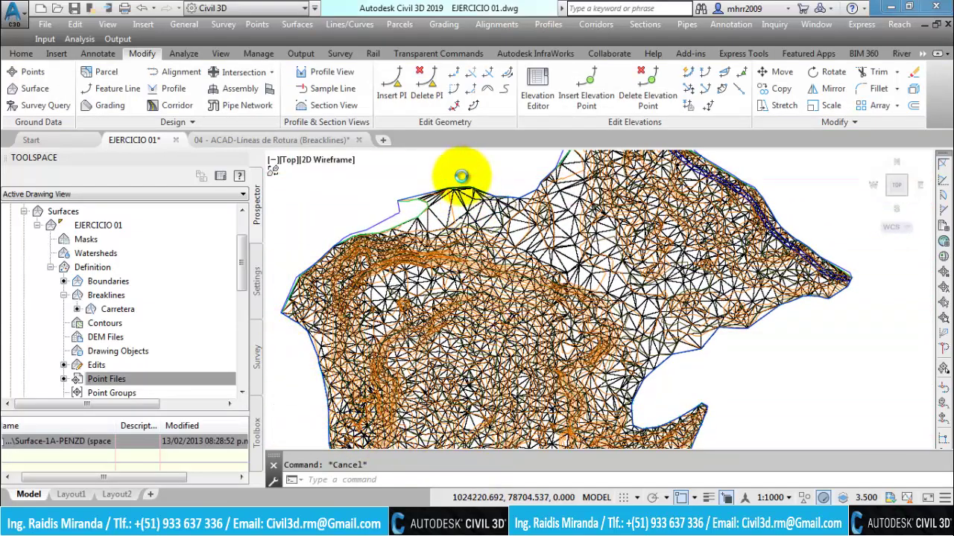
scroll(461, 176, "up", 1)
scroll(477, 199, "up", 1)
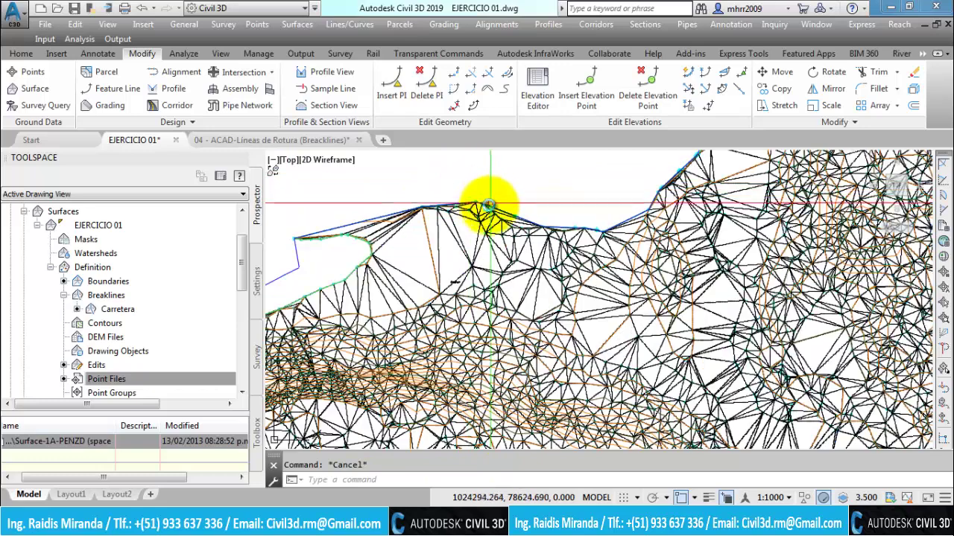
left_click(438, 242)
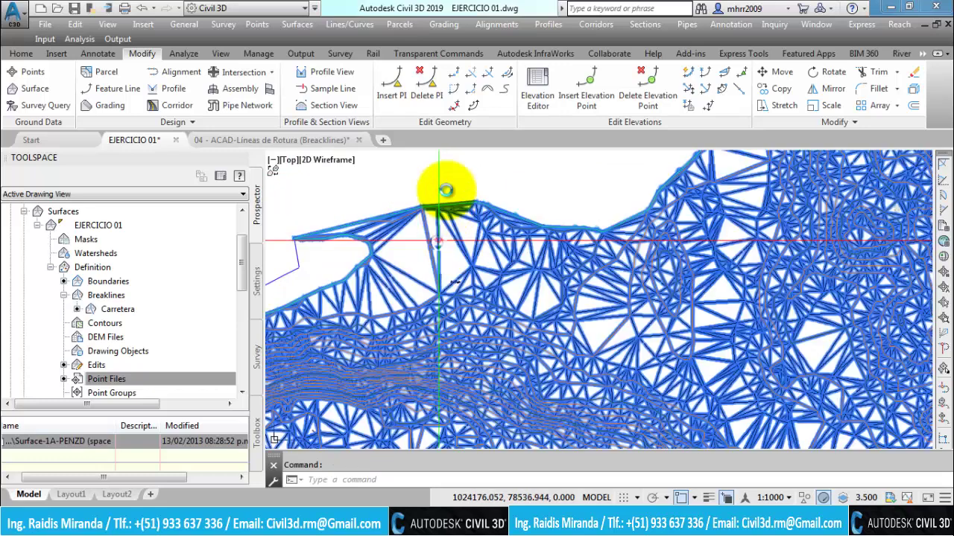
left_click(310, 110)
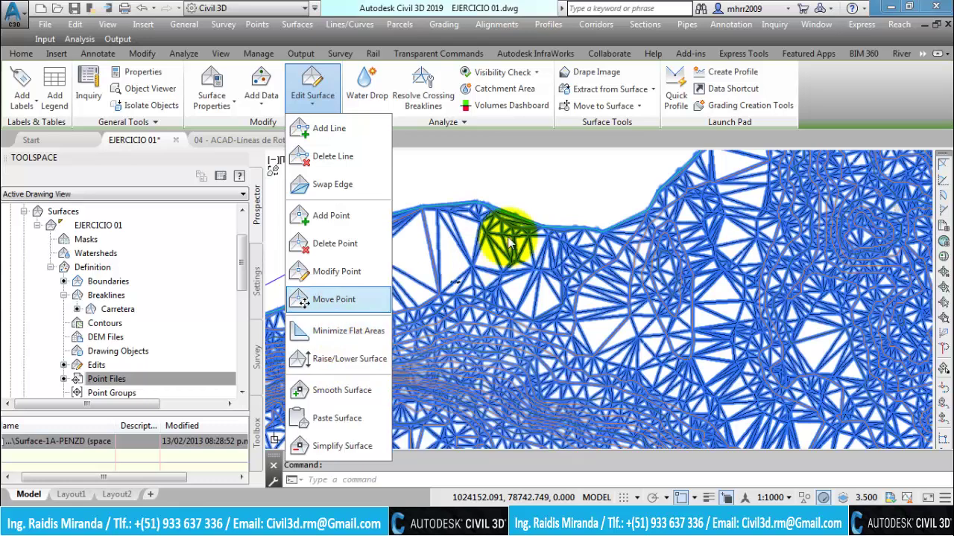
Dismiss the Edit Surface list, deselect the TIN, and survey the whole mesh
left_click(535, 188)
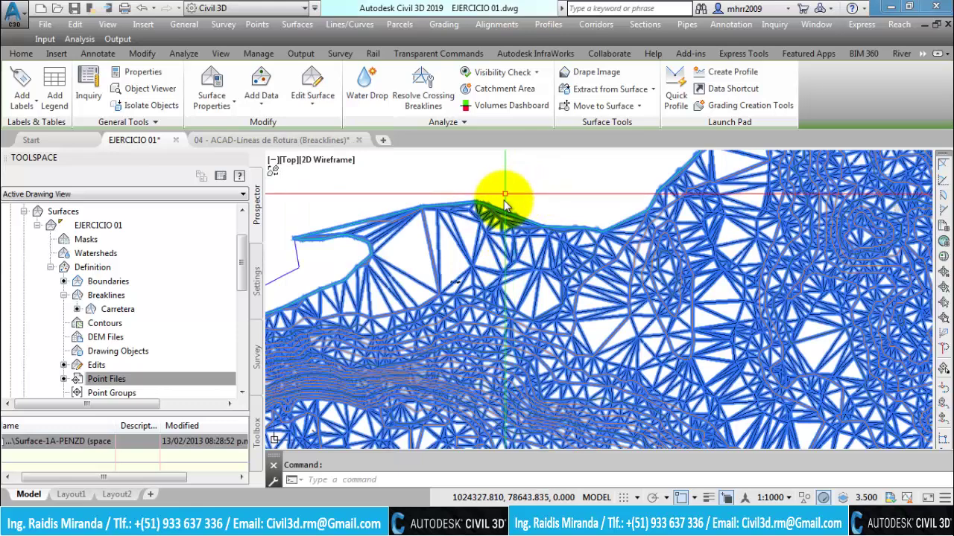
key("Escape")
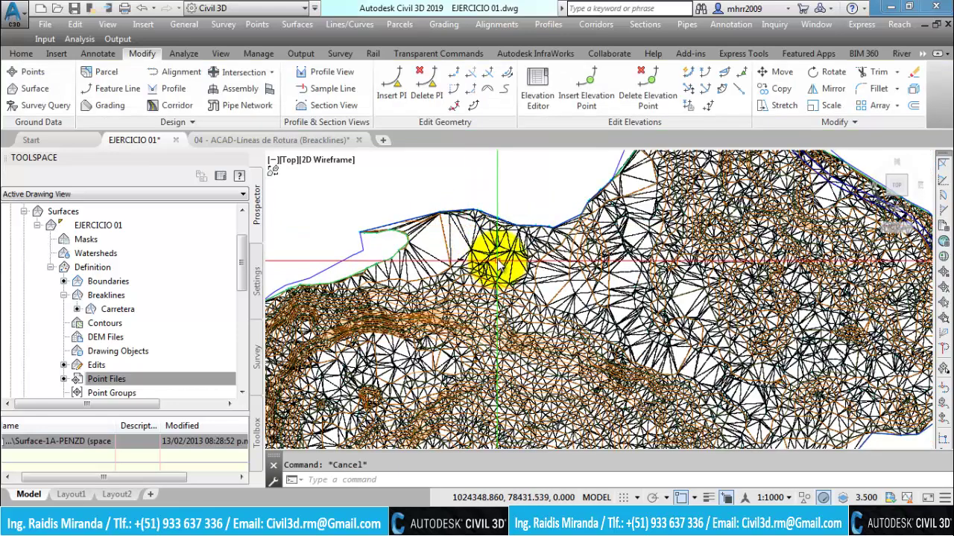
scroll(511, 253, "down", 2)
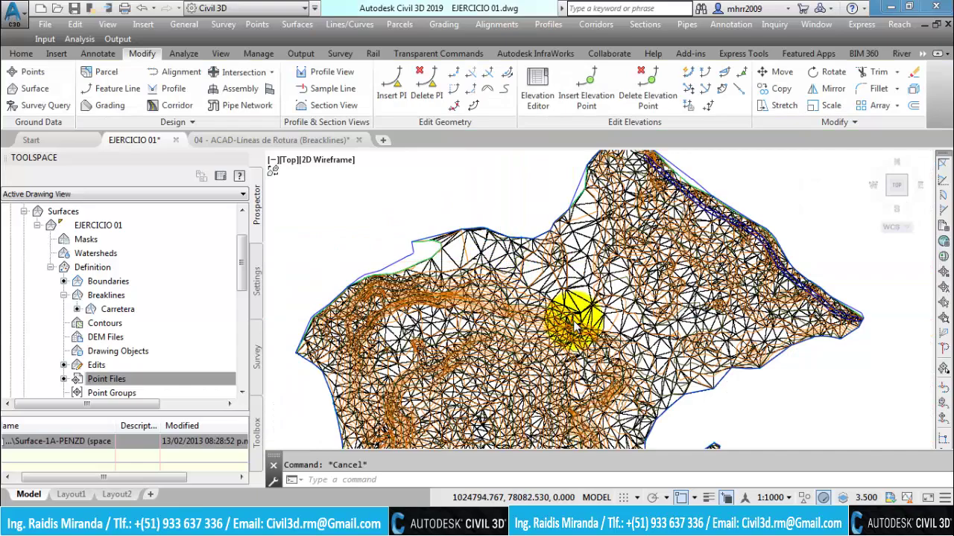
scroll(548, 290, "down", 2)
scroll(590, 276, "up", 2)
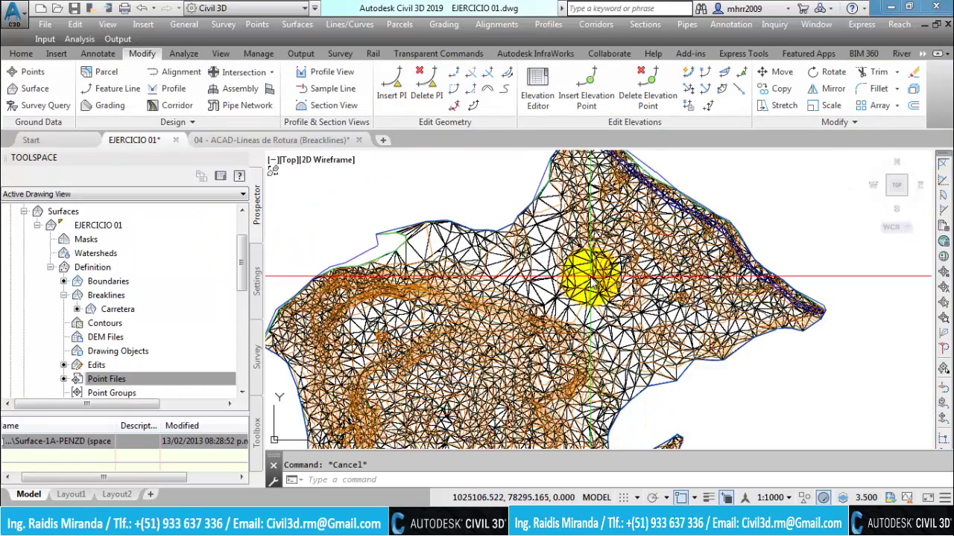
scroll(567, 291, "up", 2)
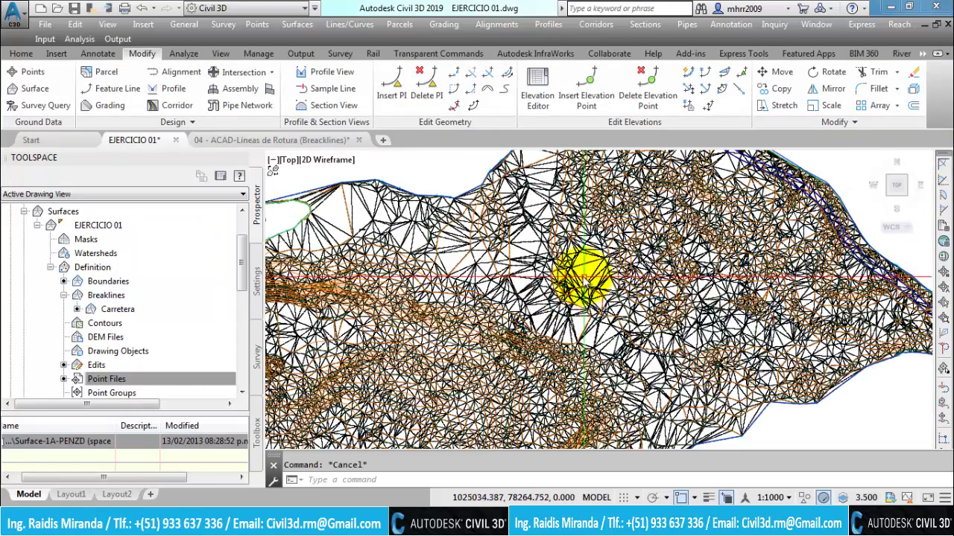
scroll(605, 343, "down", 2)
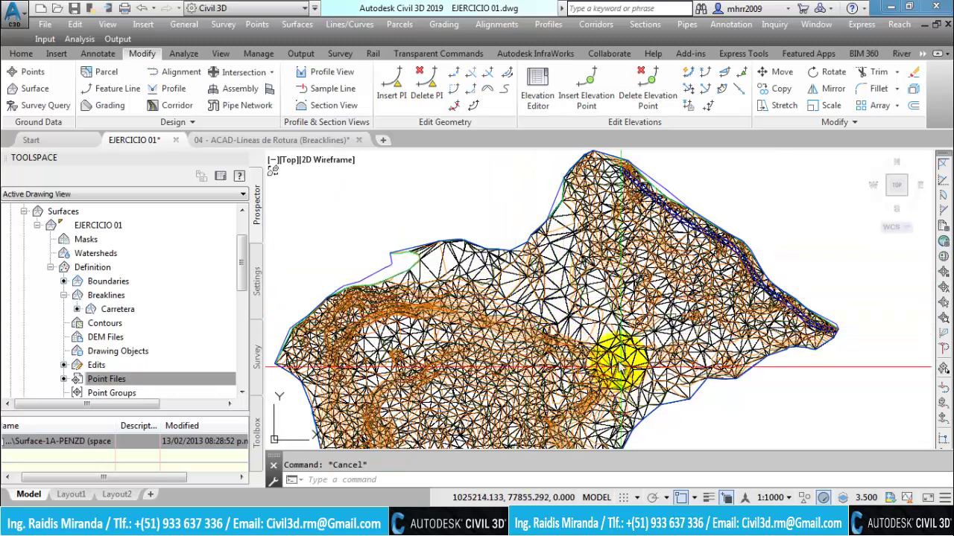
scroll(557, 305, "up", 2)
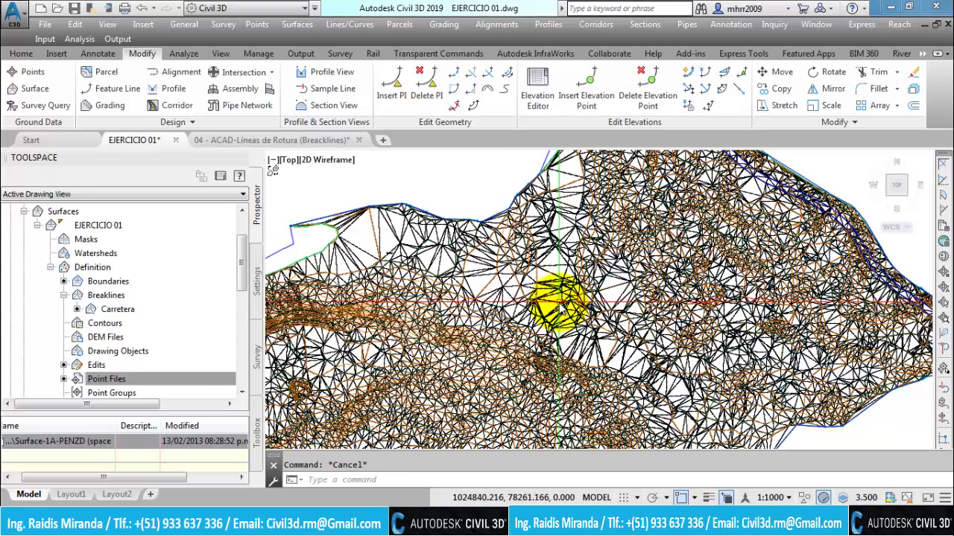
scroll(558, 305, "up", 2)
mouse_move(558, 336)
middle_mouse_down()
mouse_move(535, 252)
mouse_move(532, 295)
middle_mouse_up()
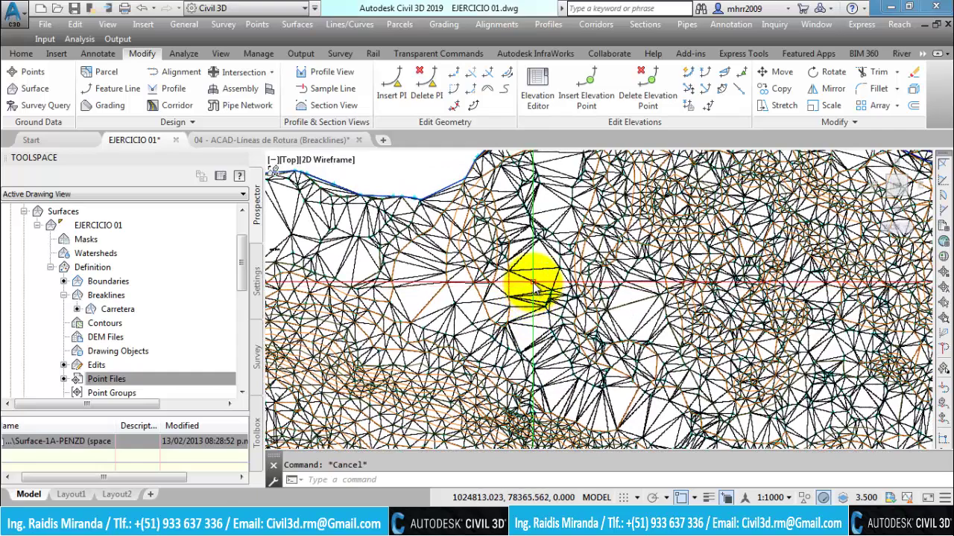
Hide points and triangles in EJERCICIO 01's Contours 2m and 10m (Background) surface style
left_click(532, 285)
right_click(531, 282)
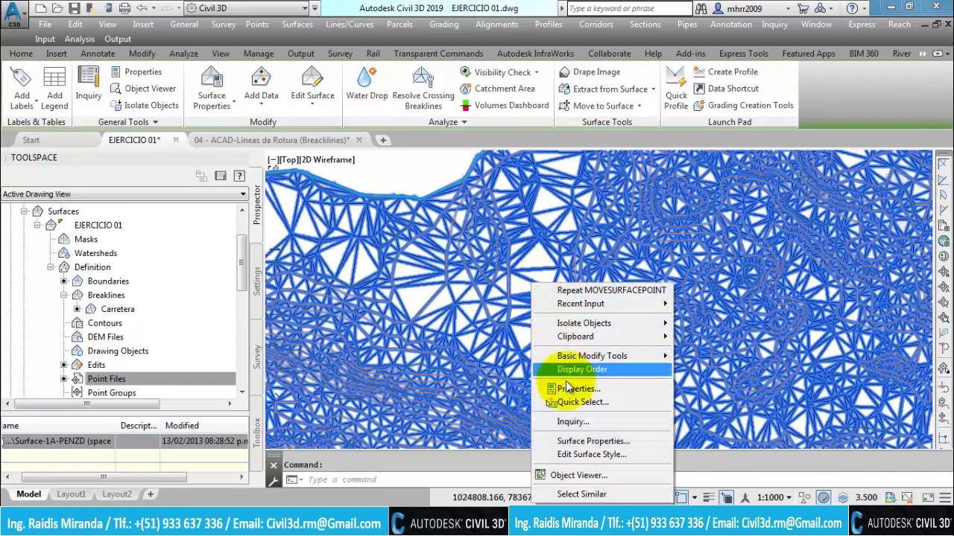
left_click(577, 453)
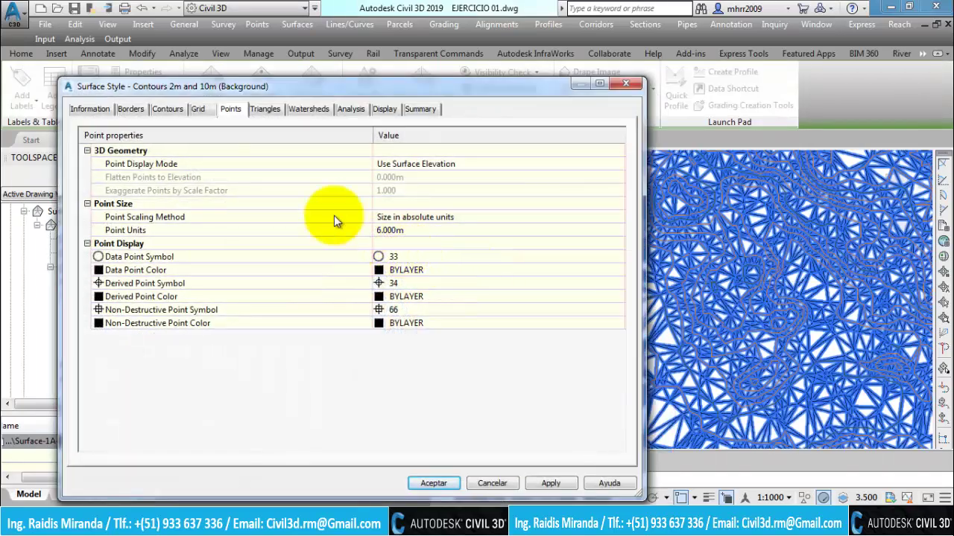
left_click(382, 112)
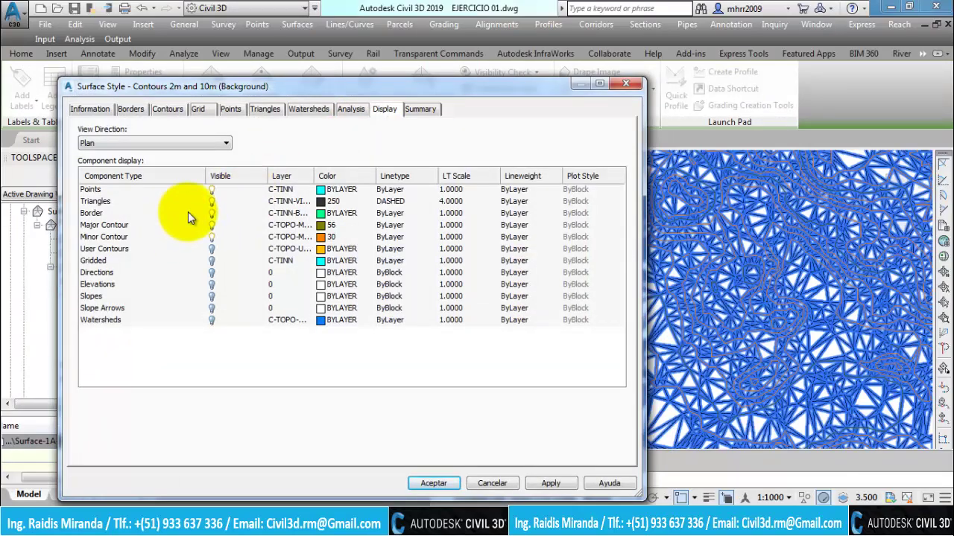
left_click(212, 201)
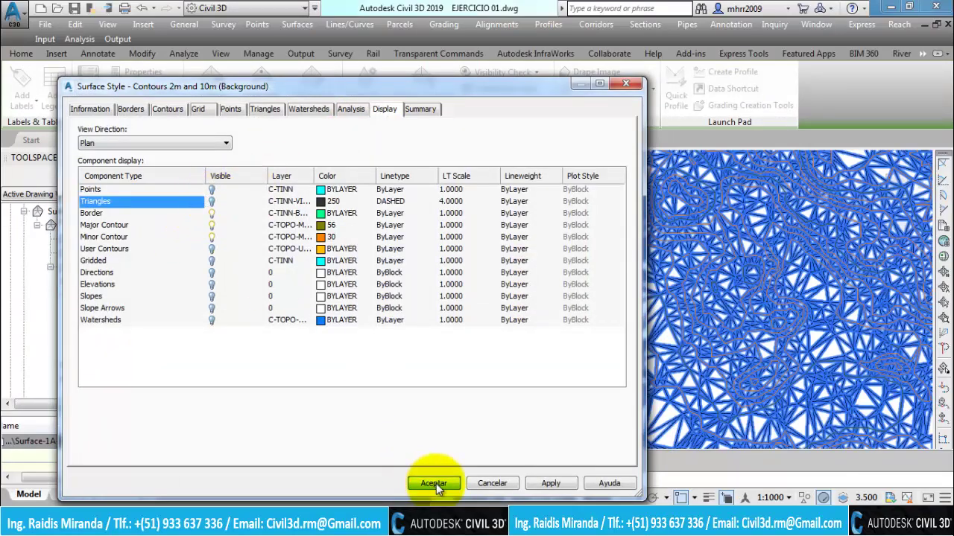
left_click(436, 484)
Zoom in and out over the EJERCICIO 01 surface to inspect its contours
scroll(602, 308, "down", 3)
scroll(624, 334, "up", 3)
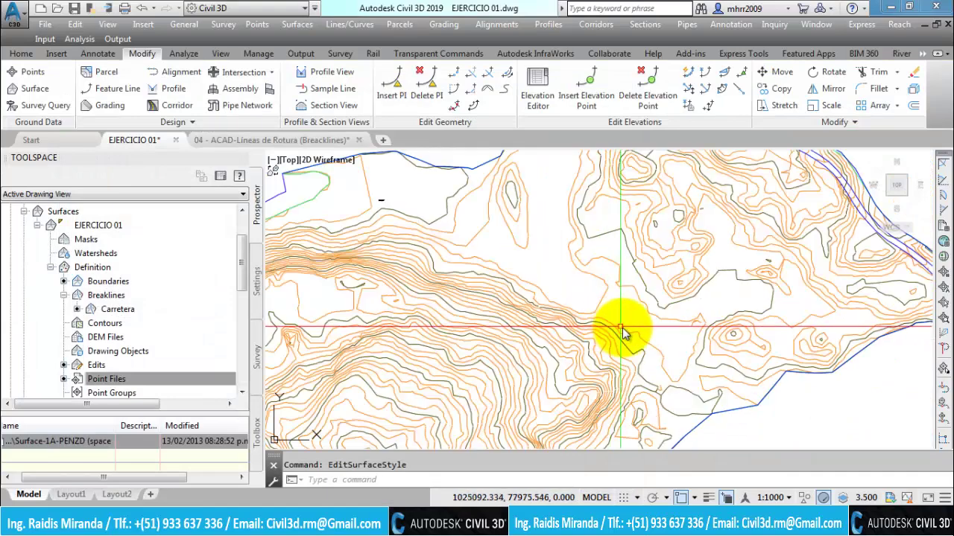
scroll(624, 334, "down", 3)
scroll(618, 328, "up", 1)
scroll(628, 342, "up", 1)
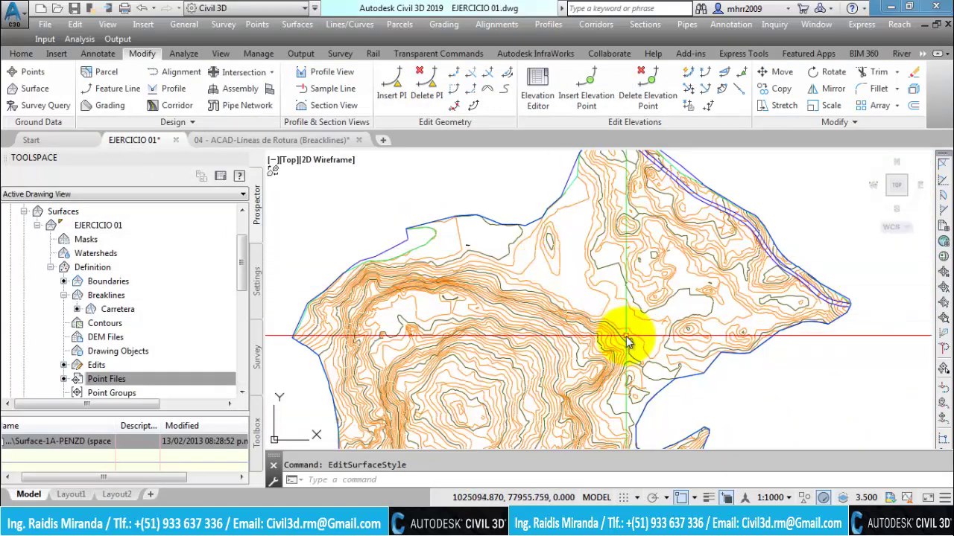
scroll(579, 291, "up", 3)
scroll(528, 304, "down", 3)
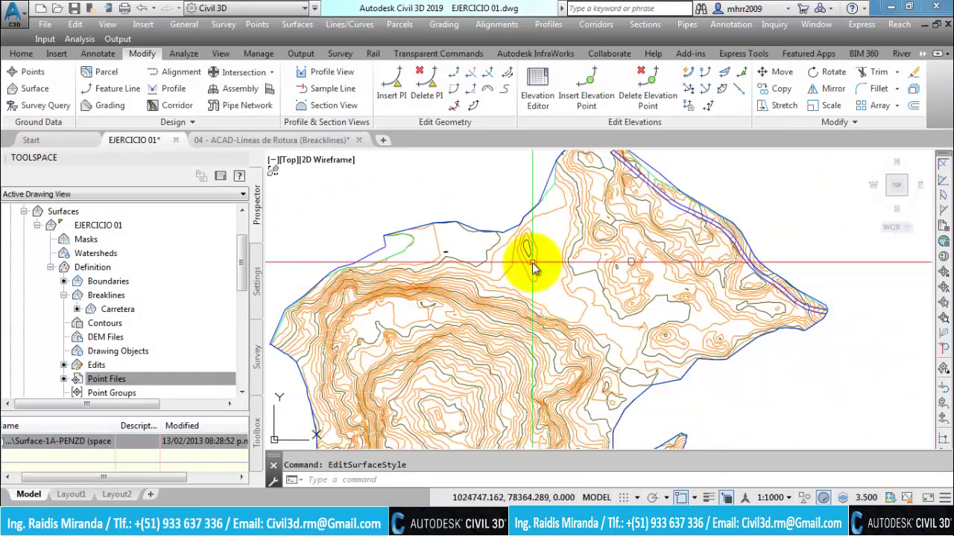
scroll(570, 298, "up", 2)
scroll(559, 290, "down", 2)
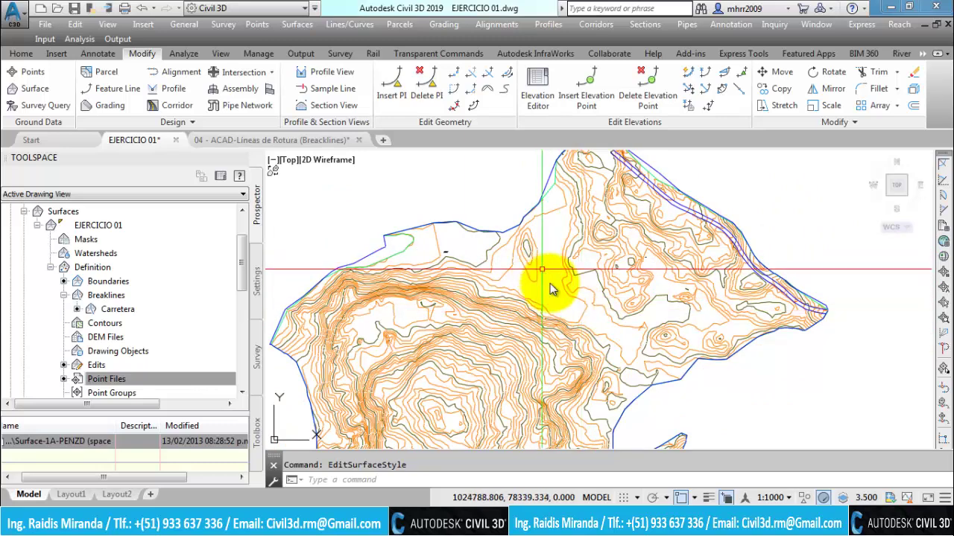
scroll(550, 283, "up", 2)
scroll(499, 336, "down", 2)
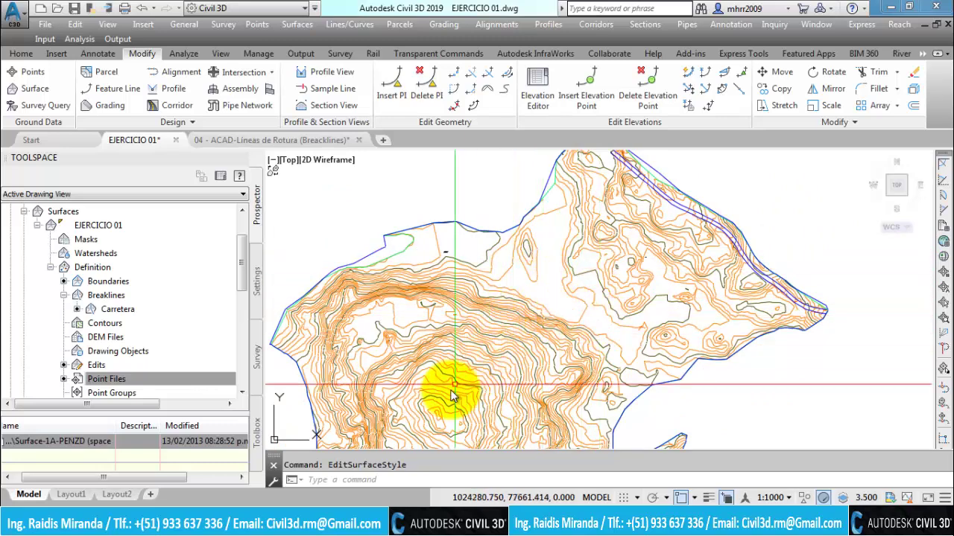
scroll(533, 298, "up", 2)
scroll(648, 234, "down", 2)
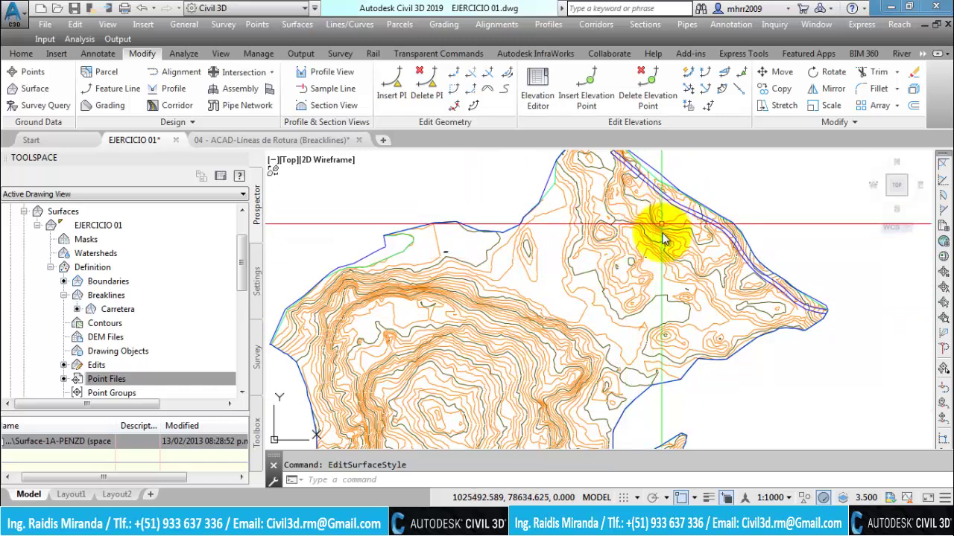
scroll(738, 257, "up", 2)
scroll(618, 281, "down", 2)
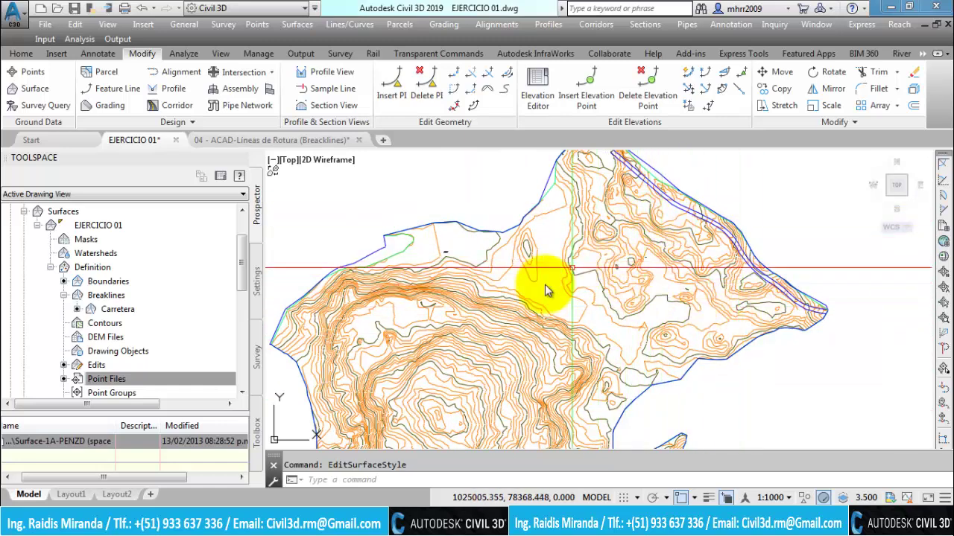
Open Minimize Flat Areas for EJERCICIO 01 and move its dialog to the upper left
left_click(512, 307)
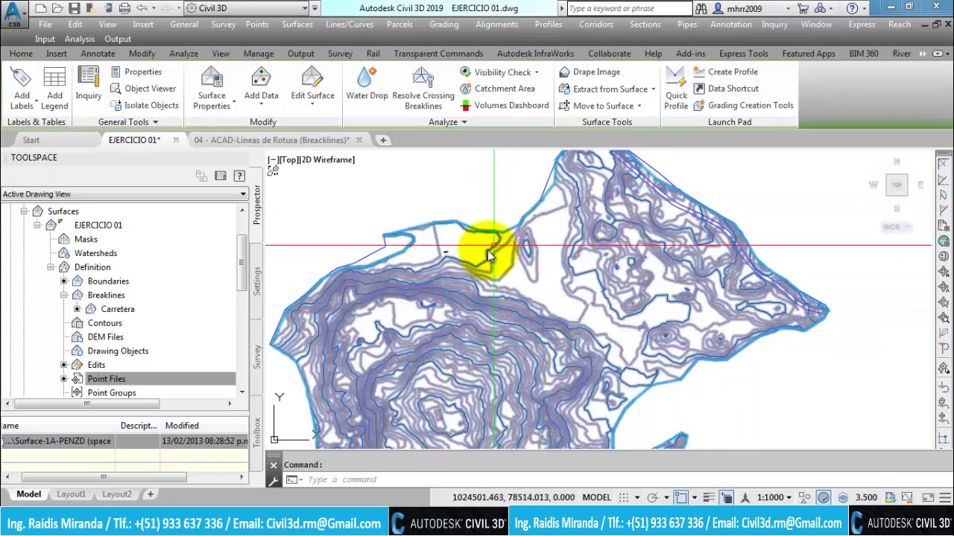
left_click(309, 105)
left_click(339, 333)
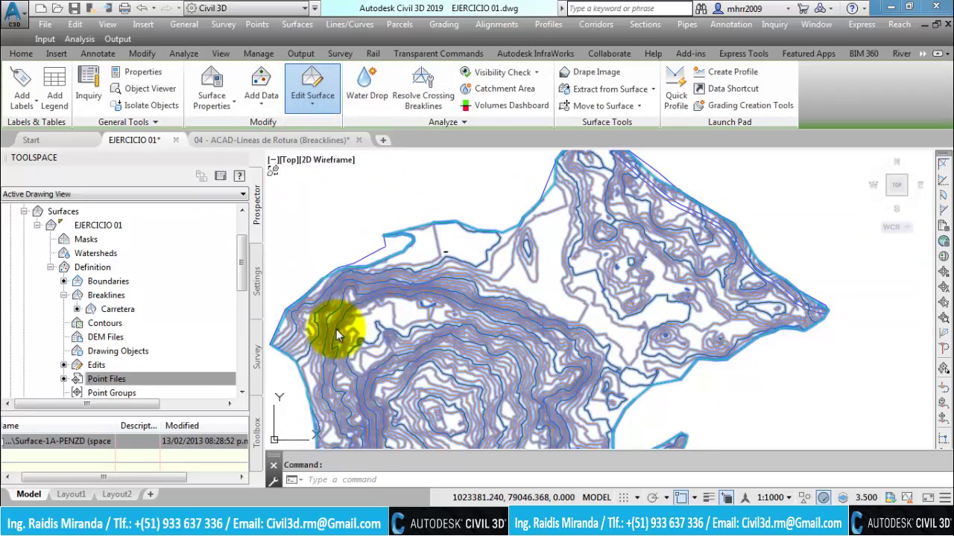
left_click_drag(378, 169, 151, 137)
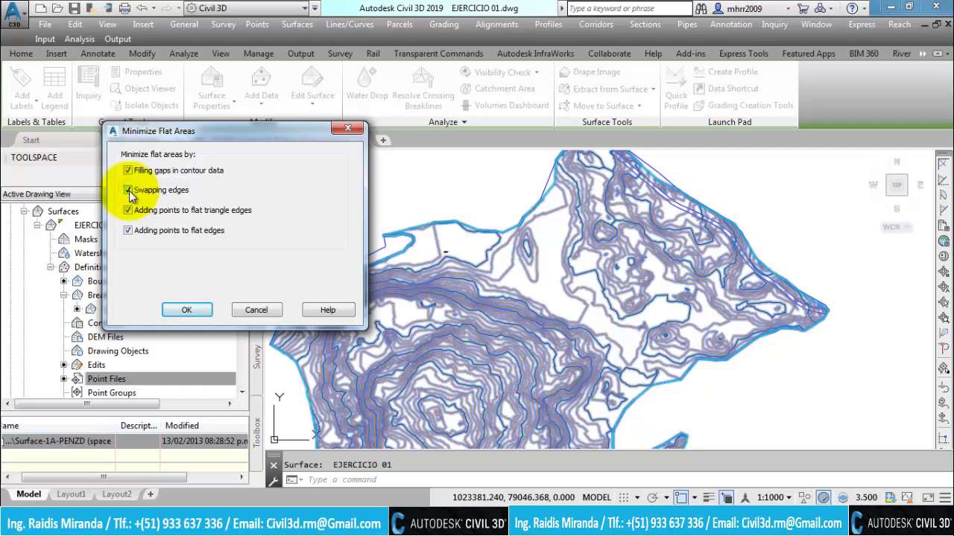
Minimize flat areas with Swapping edges off and dismiss the 'no points were added' notice
left_click(129, 191)
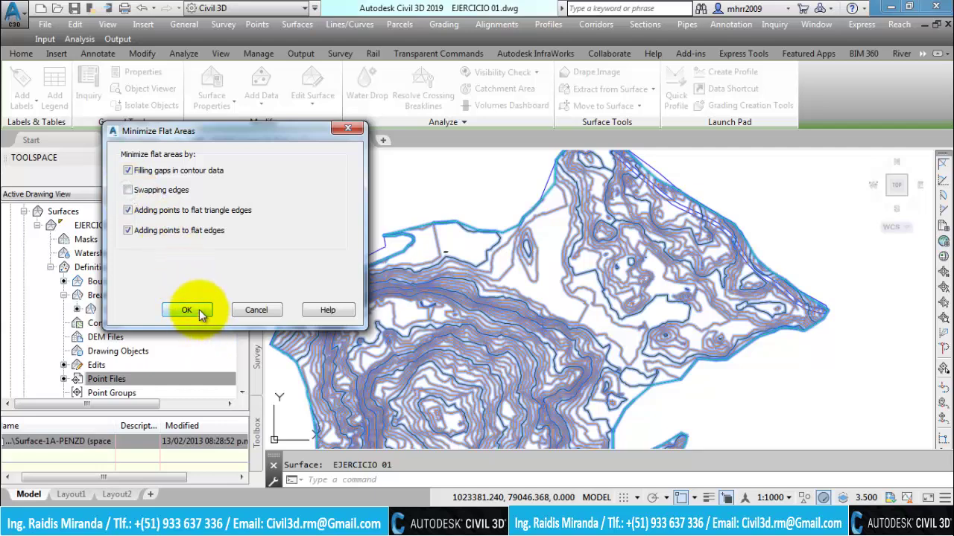
left_click(200, 311)
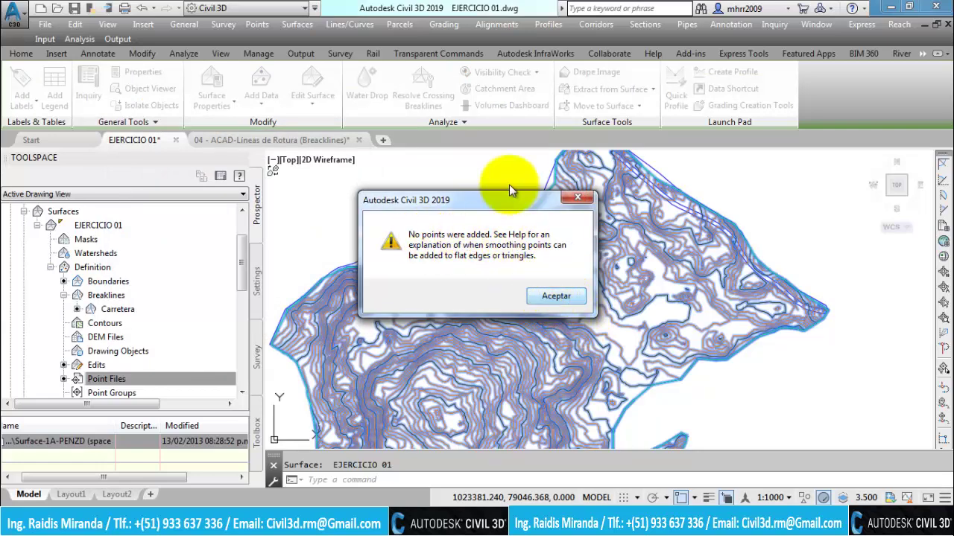
left_click_drag(513, 201, 250, 162)
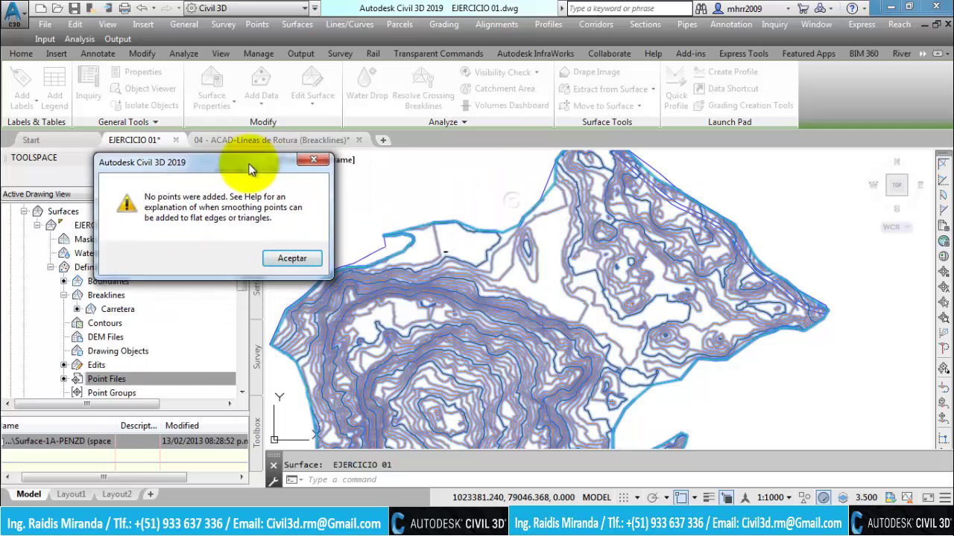
left_click(288, 258)
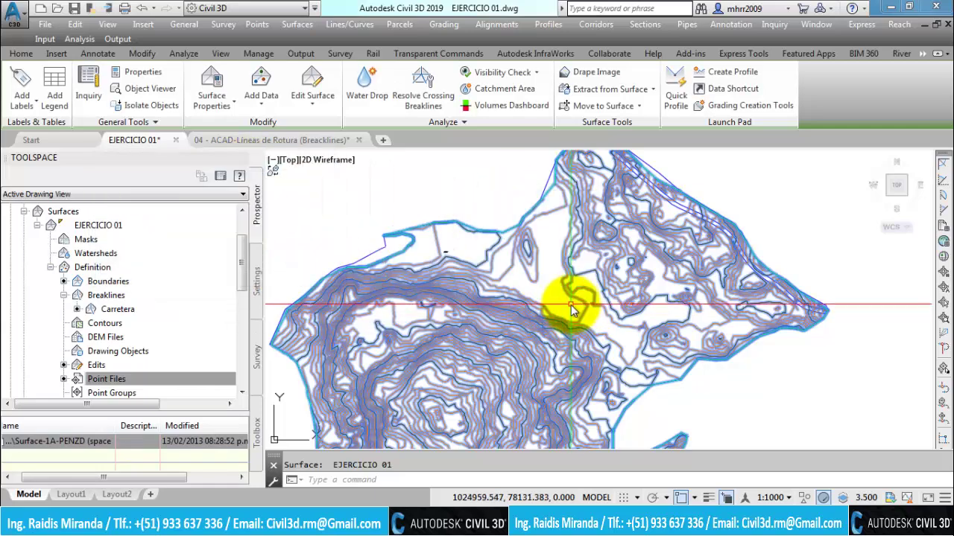
key("Escape")
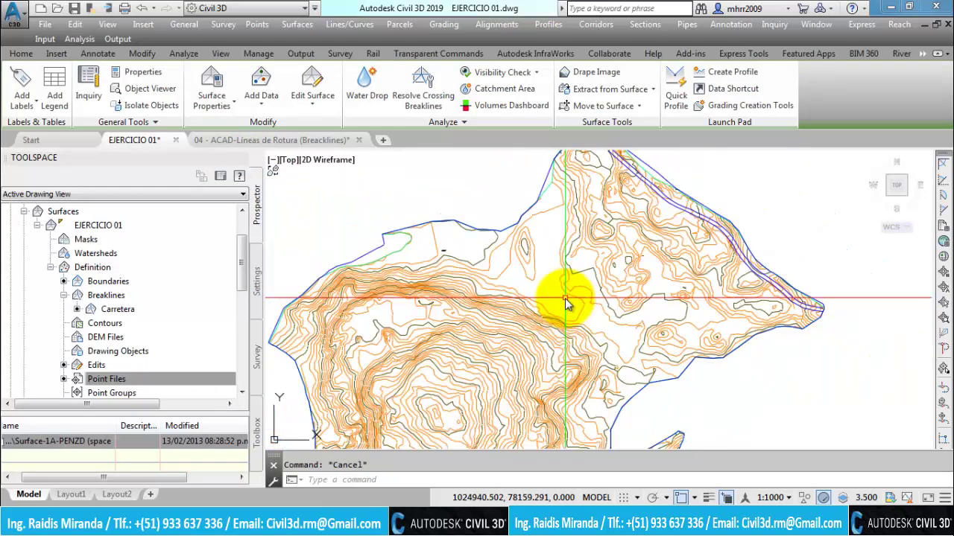
scroll(566, 298, "up", 2)
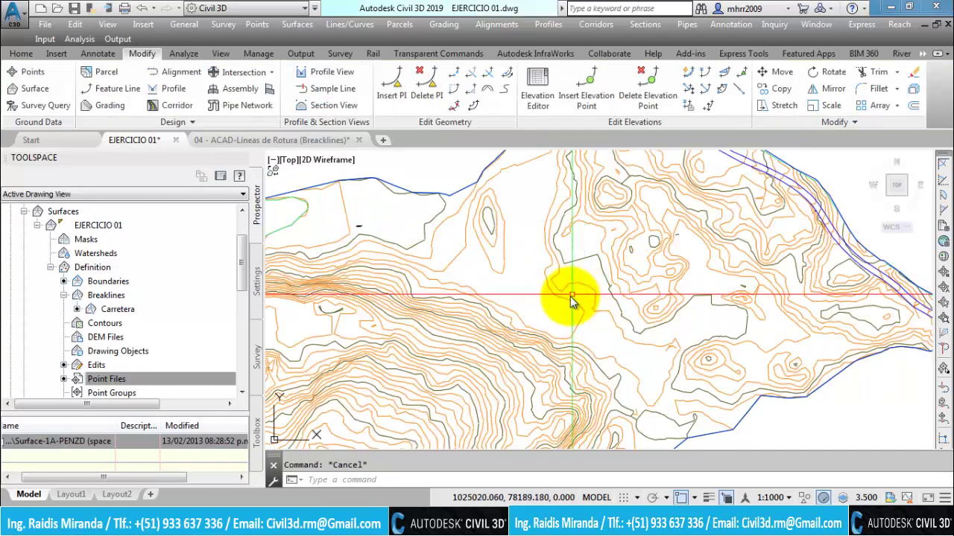
scroll(570, 305, "down", 2)
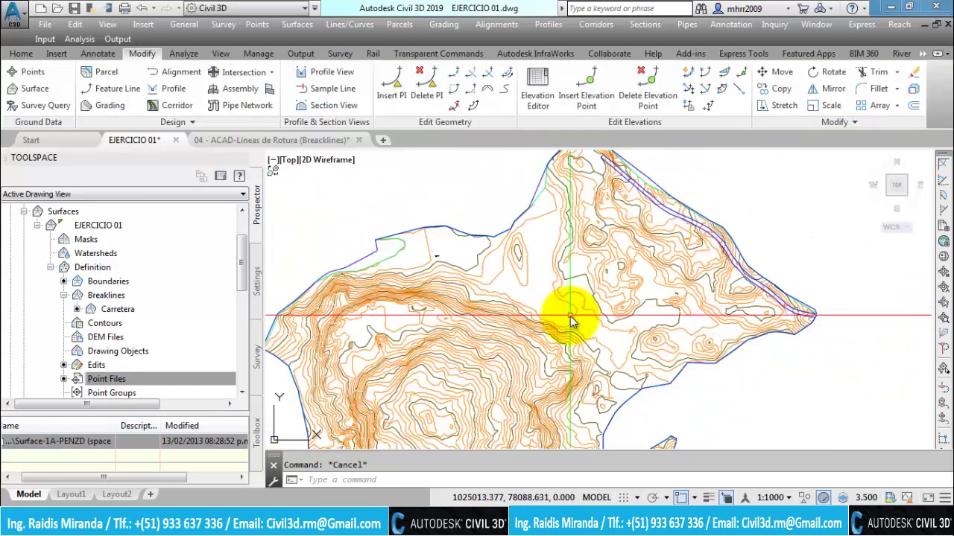
scroll(555, 289, "up", 2)
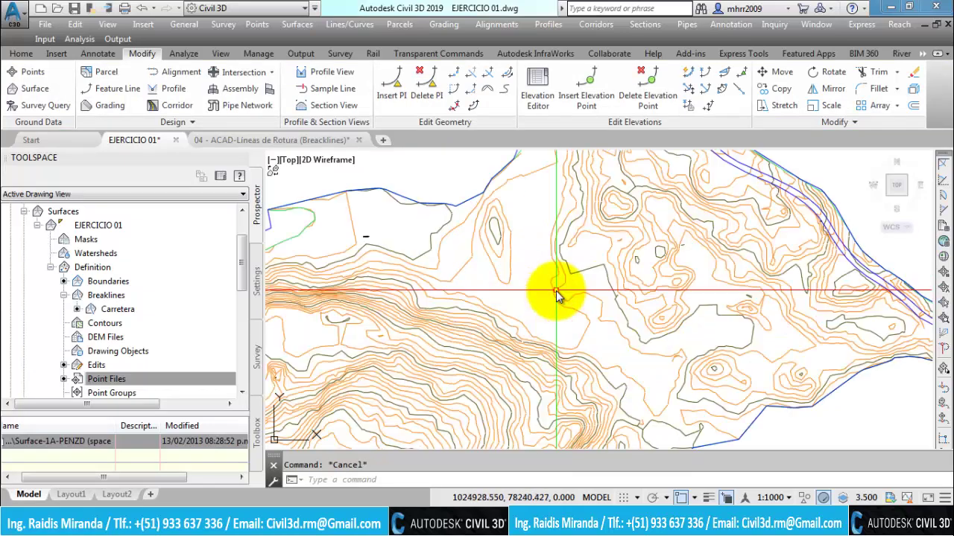
scroll(523, 305, "down", 2)
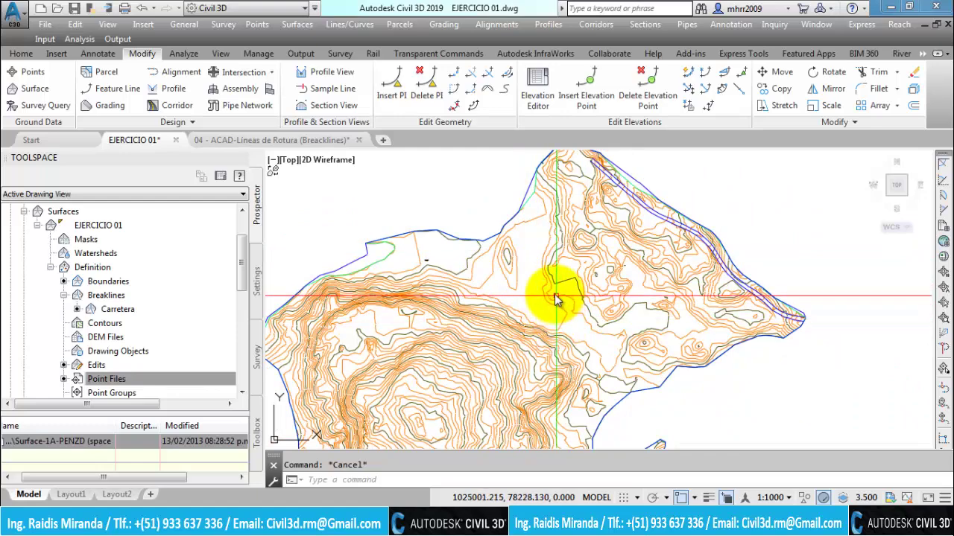
scroll(521, 276, "up", 2)
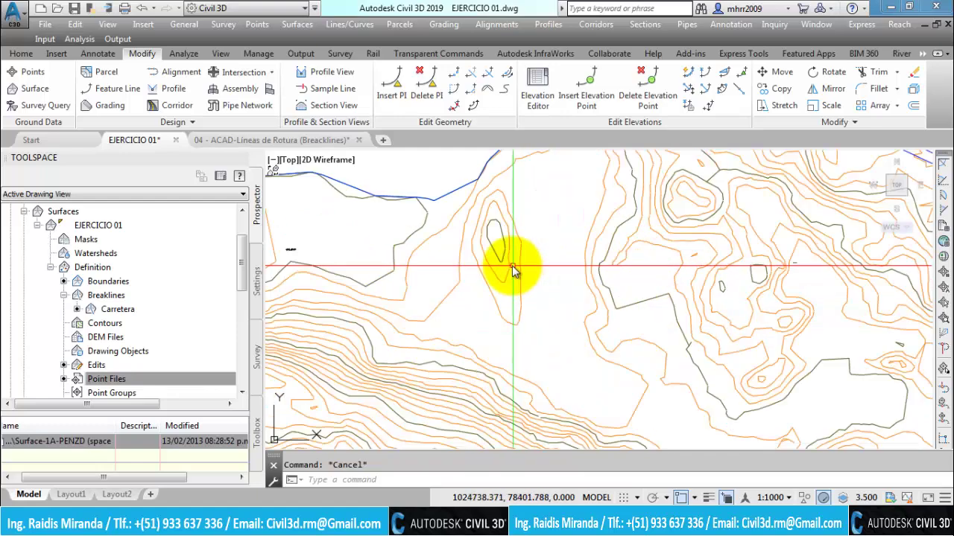
scroll(499, 264, "down", 1)
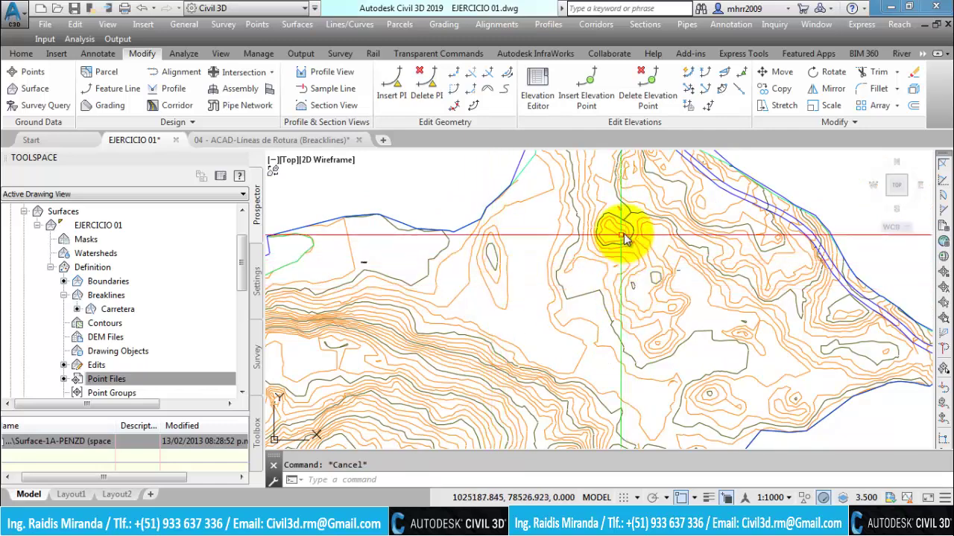
scroll(599, 270, "down", 2)
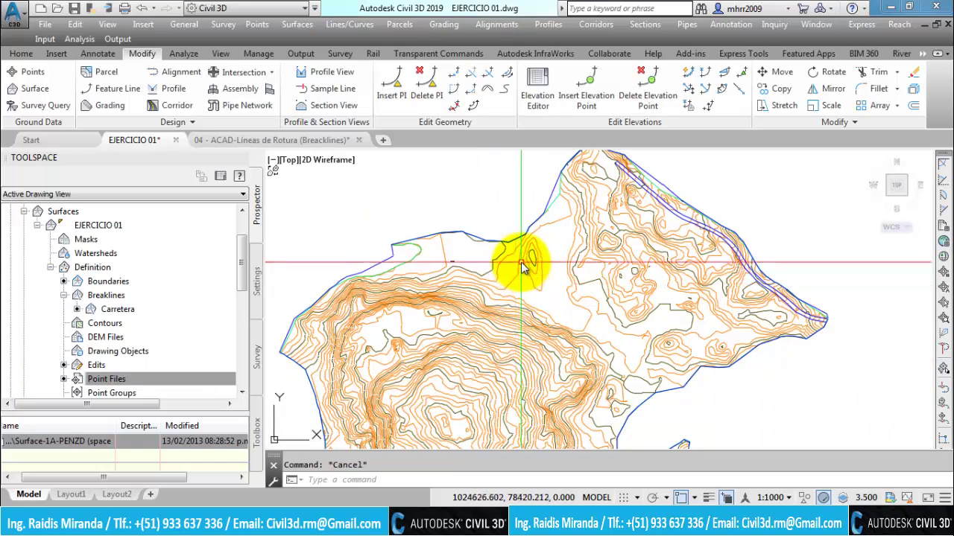
scroll(520, 272, "up", 2)
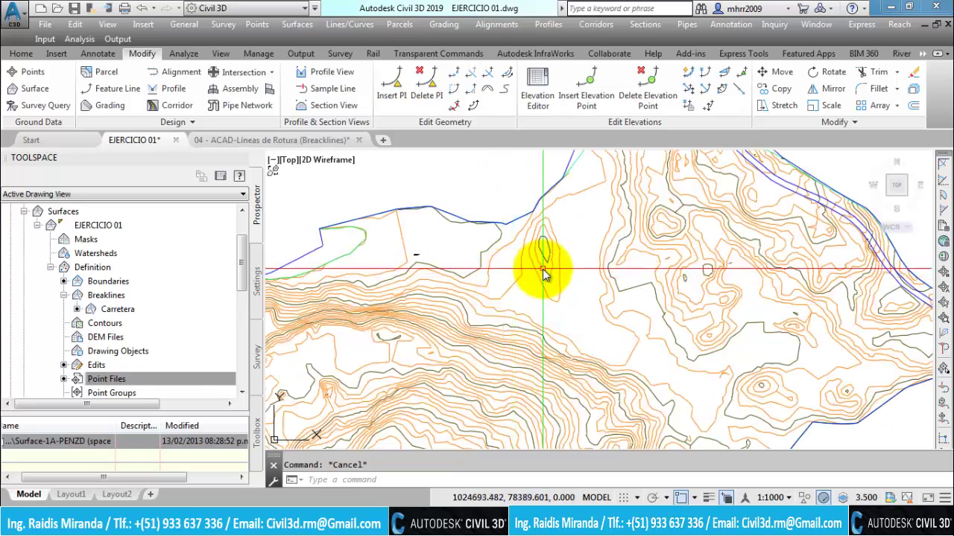
scroll(537, 288, "down", 2)
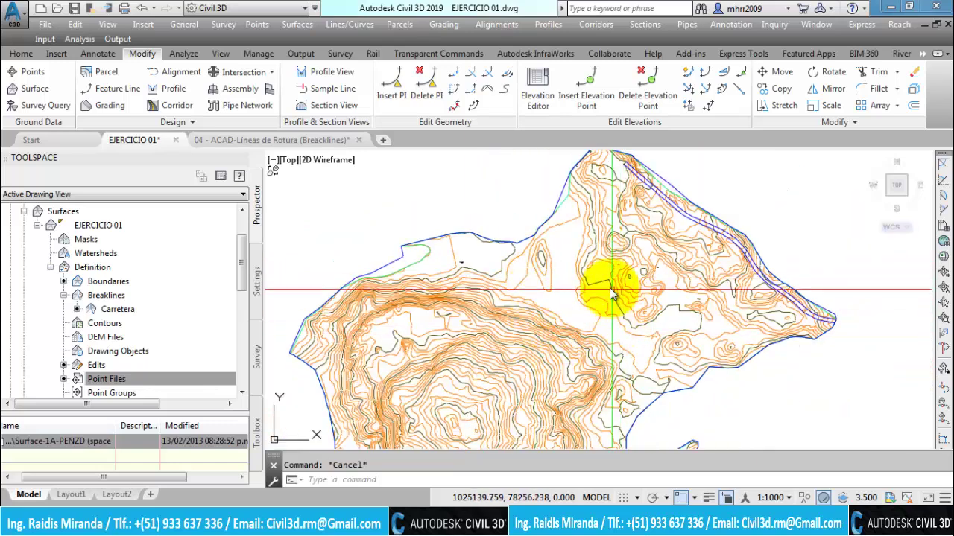
scroll(602, 254, "up", 3)
scroll(602, 254, "down", 3)
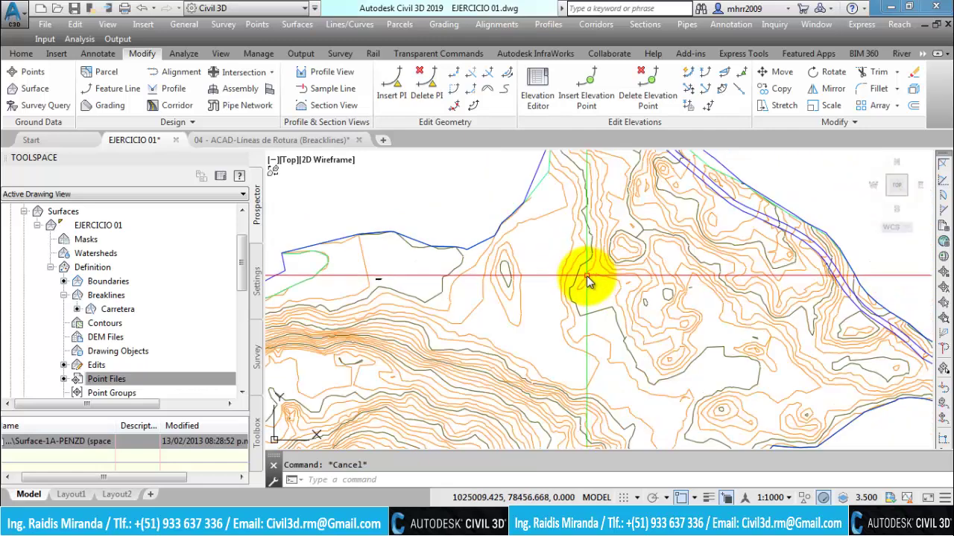
left_click(483, 300)
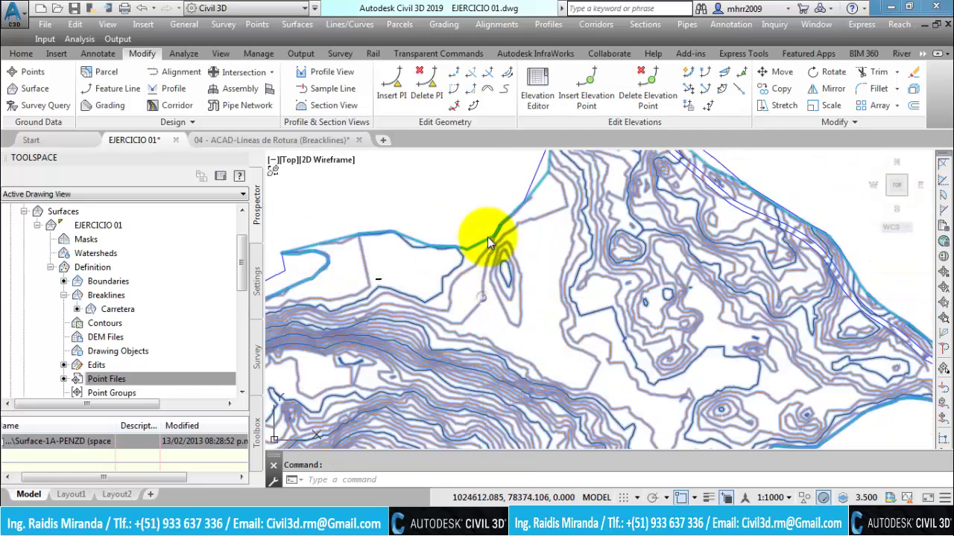
left_click(317, 106)
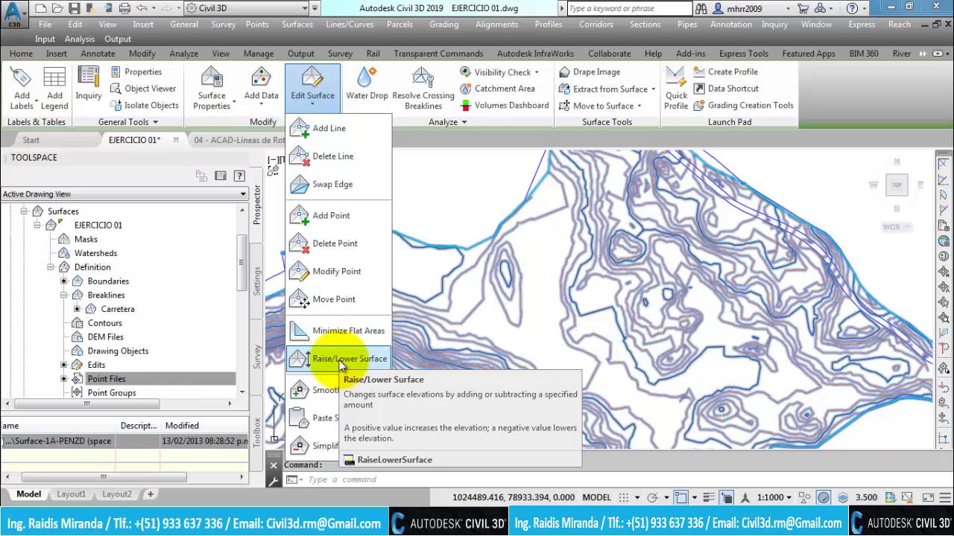
left_click(496, 284)
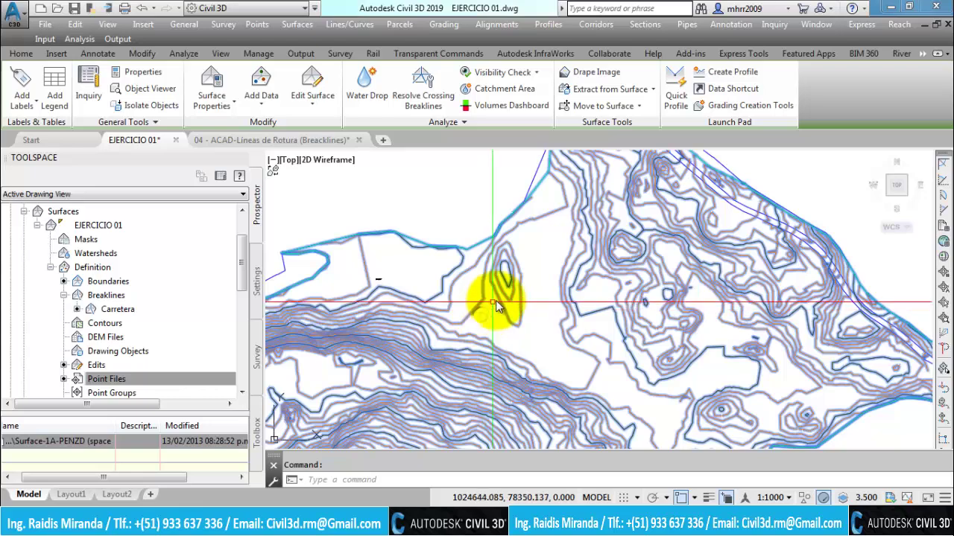
key("Escape")
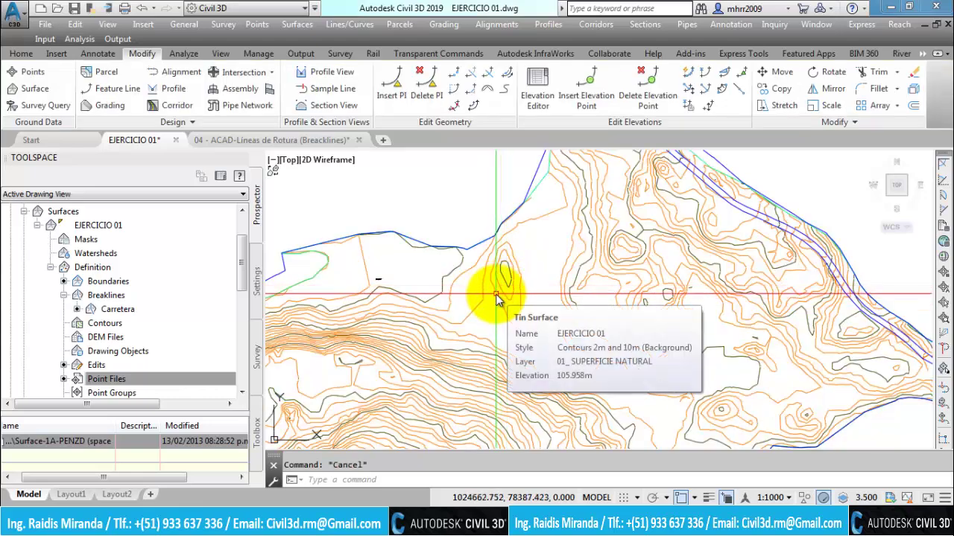
left_click(498, 298)
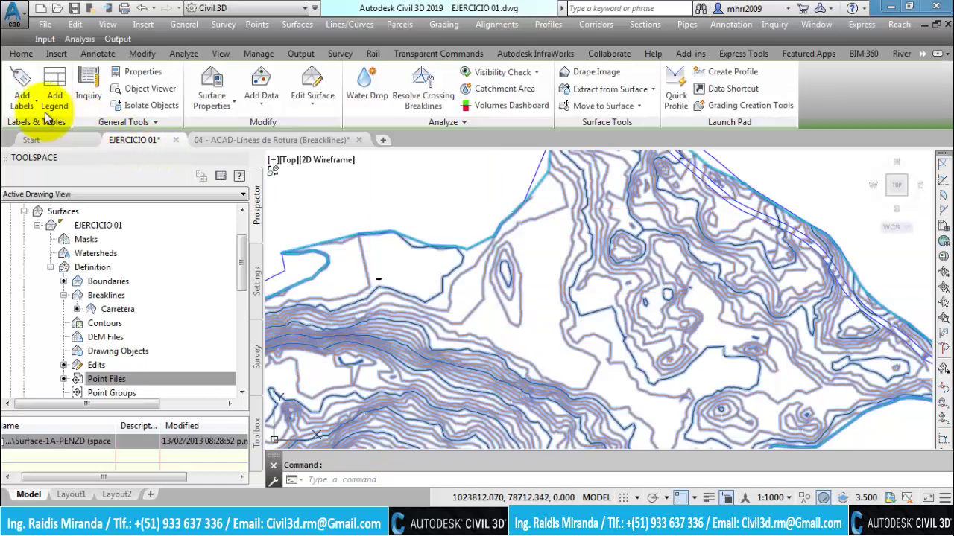
Place a surface spot elevation label, EL: 110.00, at the closed contour peak
left_click(33, 110)
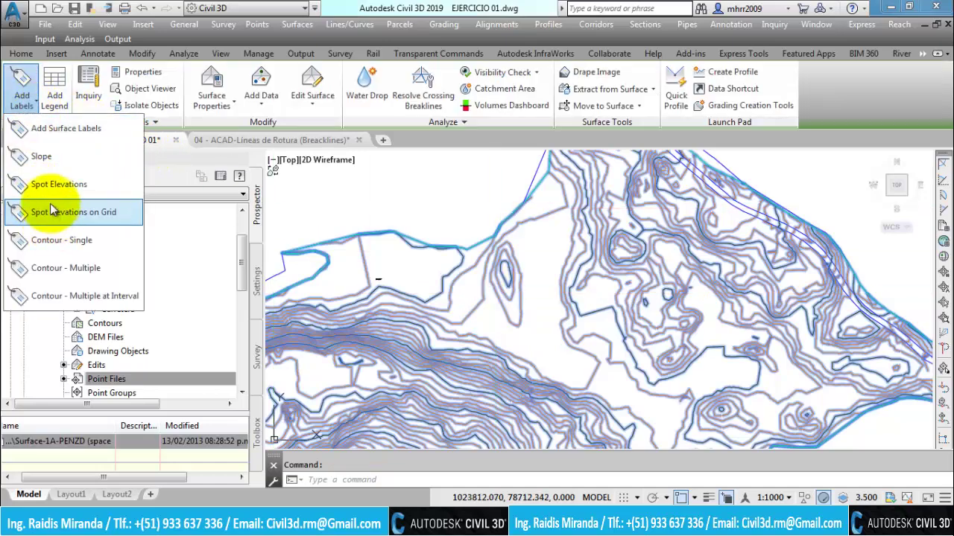
left_click(33, 184)
scroll(504, 341, "up", 3)
scroll(521, 260, "up", 2)
scroll(456, 320, "up", 2)
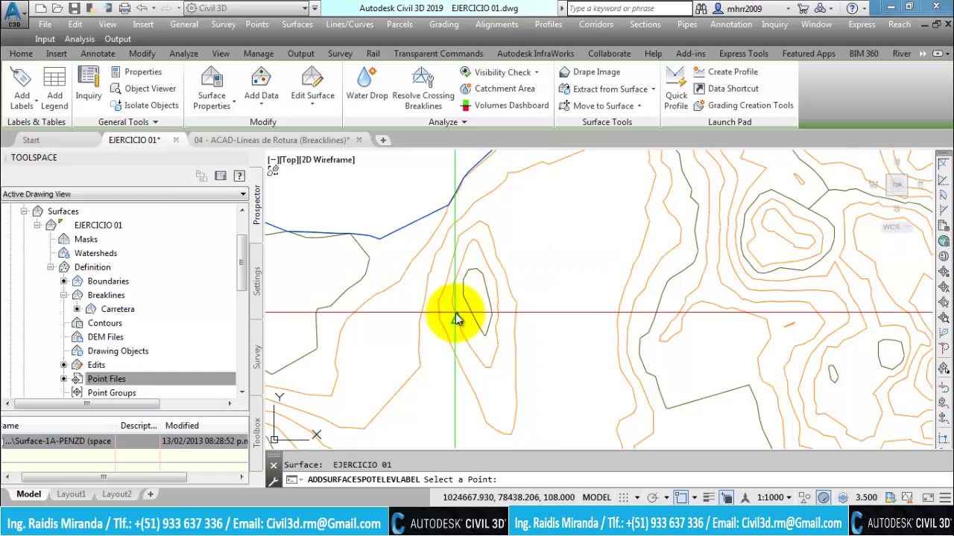
scroll(457, 320, "up", 1)
scroll(478, 301, "up", 1)
left_click(478, 298)
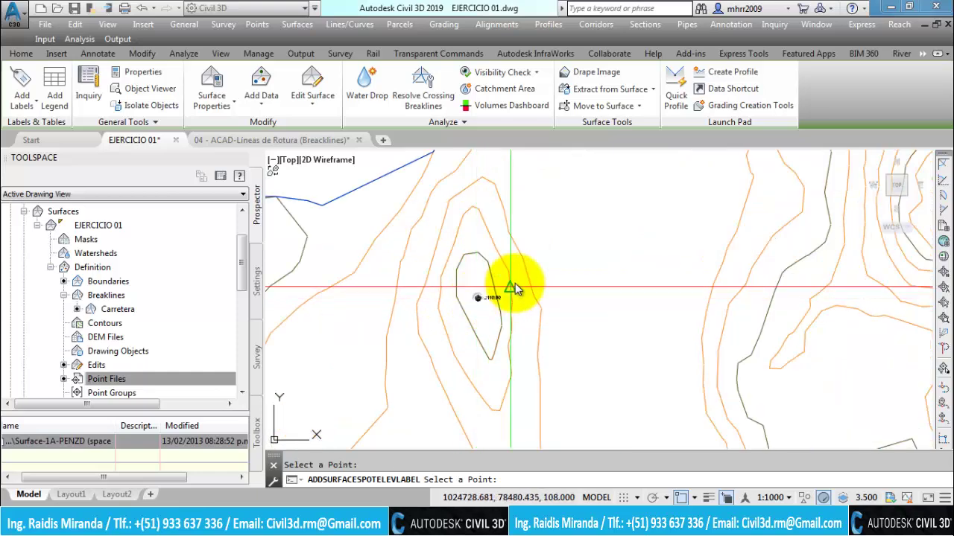
key("Escape")
Zoom and pan around the drawing to inspect the new EL: 110.00 label
scroll(494, 302, "up", 1)
scroll(484, 301, "up", 1)
scroll(477, 321, "down", 2)
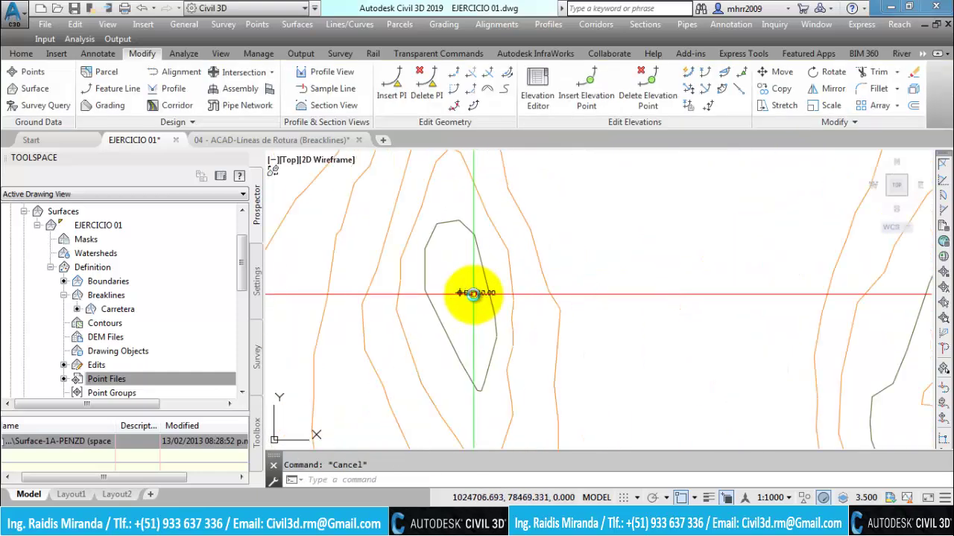
scroll(472, 295, "down", 1)
scroll(478, 298, "up", 2)
scroll(450, 293, "up", 1)
scroll(449, 291, "down", 1)
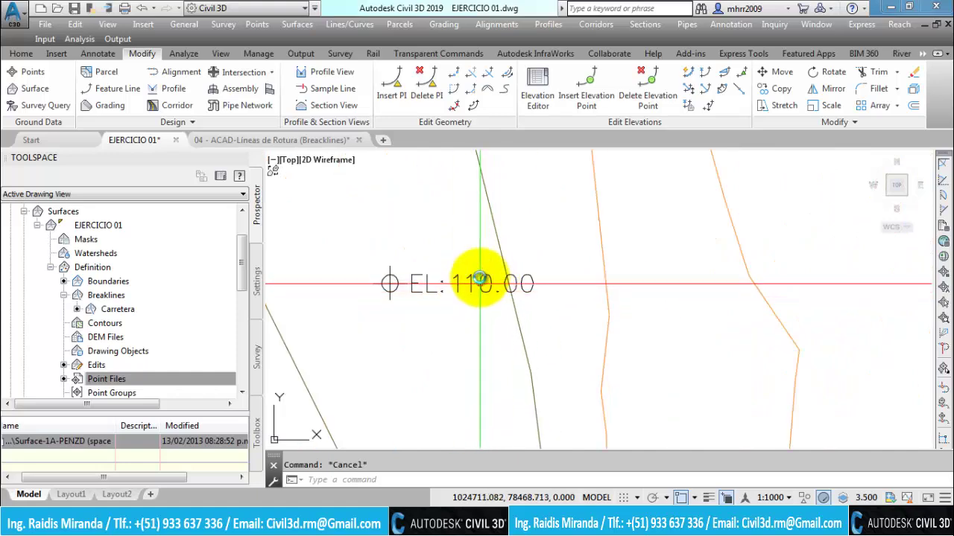
scroll(447, 287, "down", 2)
scroll(468, 266, "down", 1)
scroll(466, 268, "up", 1)
scroll(470, 276, "up", 1)
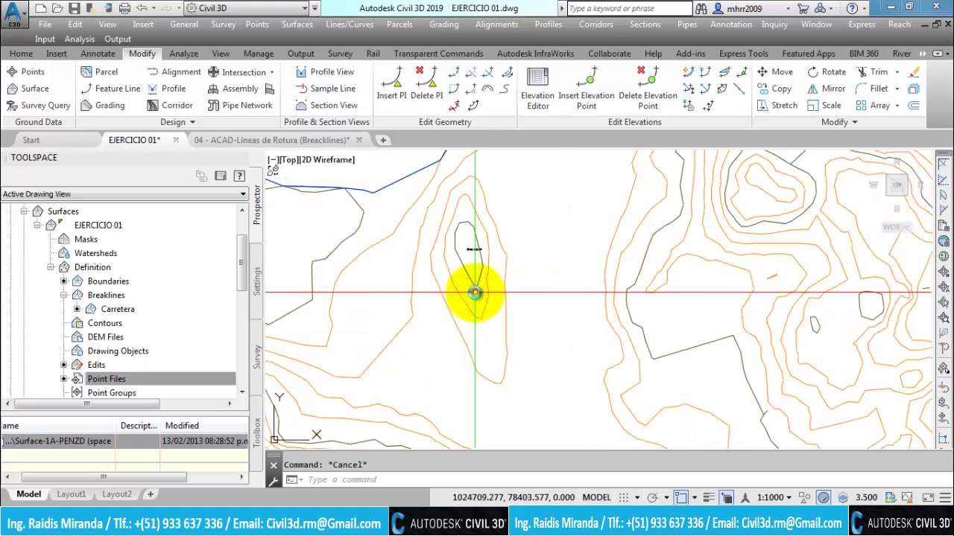
scroll(455, 264, "up", 2)
left_click(439, 255)
scroll(474, 248, "up", 1)
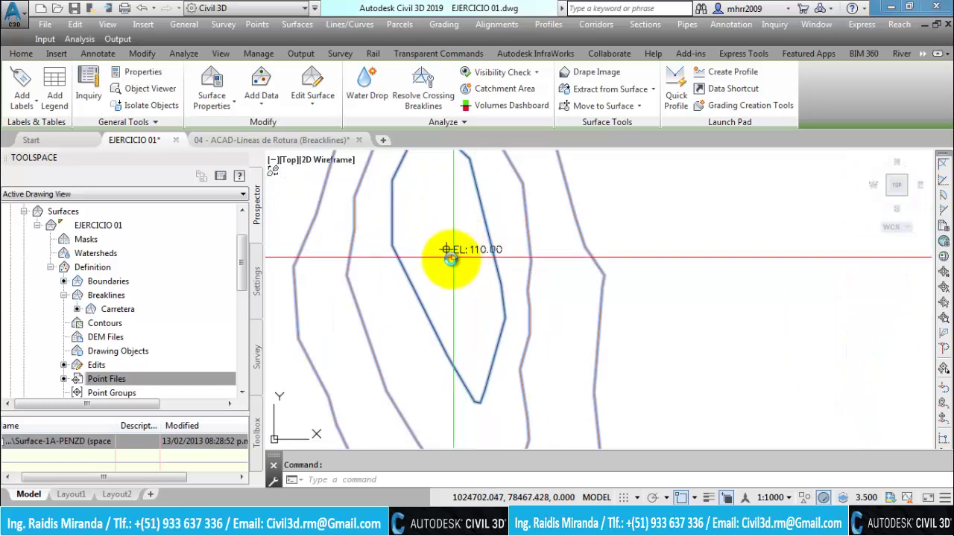
mouse_move(447, 251)
middle_mouse_down()
mouse_move(719, 307)
mouse_move(685, 315)
middle_mouse_up()
right_click(758, 326)
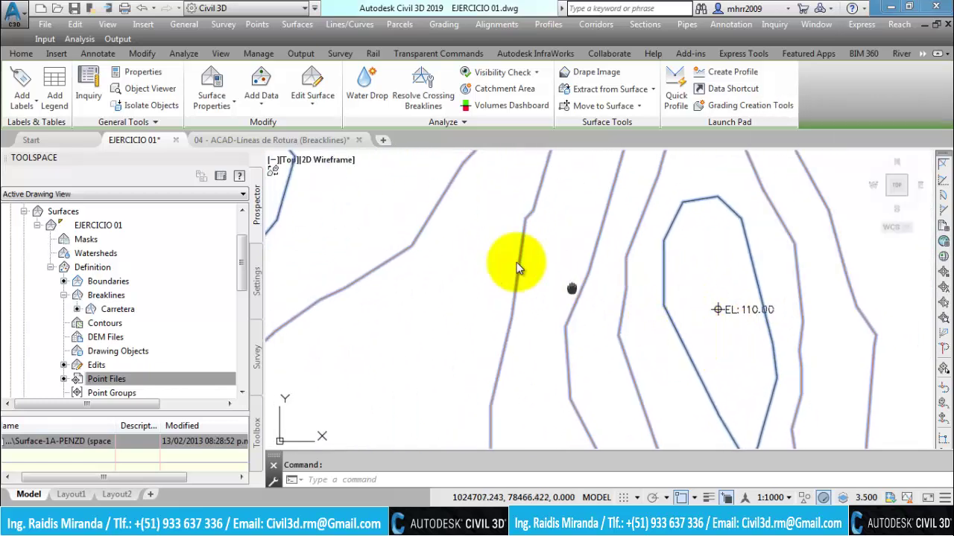
key("alt+Tab")
key("Escape")
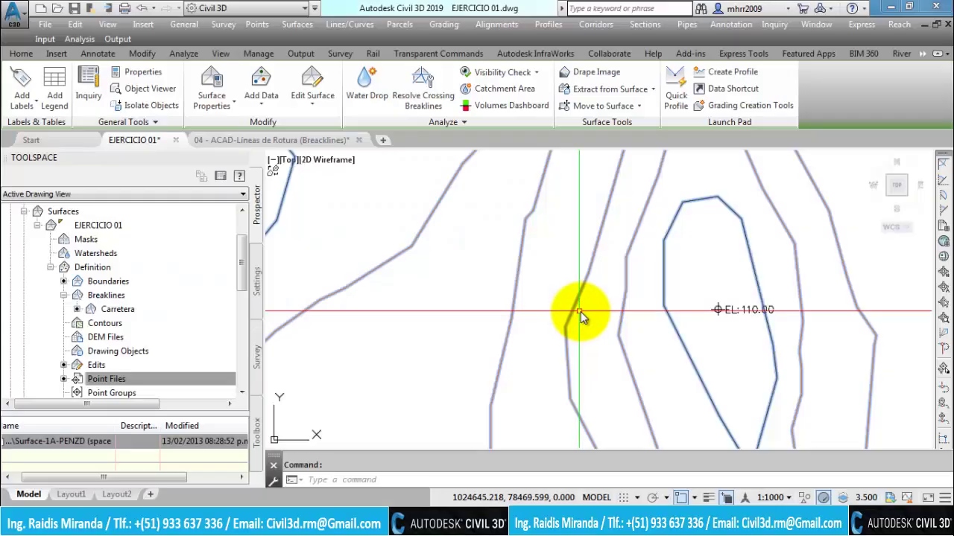
Raise all EJERCICIO 01 elevations by 5 with Raise/Lower Surface, making the label EL: 115.00
left_click(315, 107)
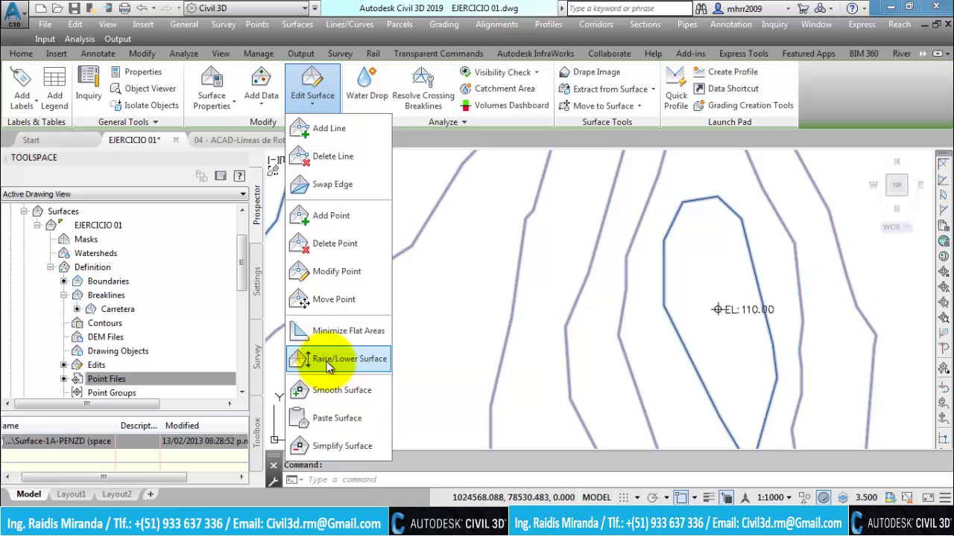
left_click(326, 361)
type("5")
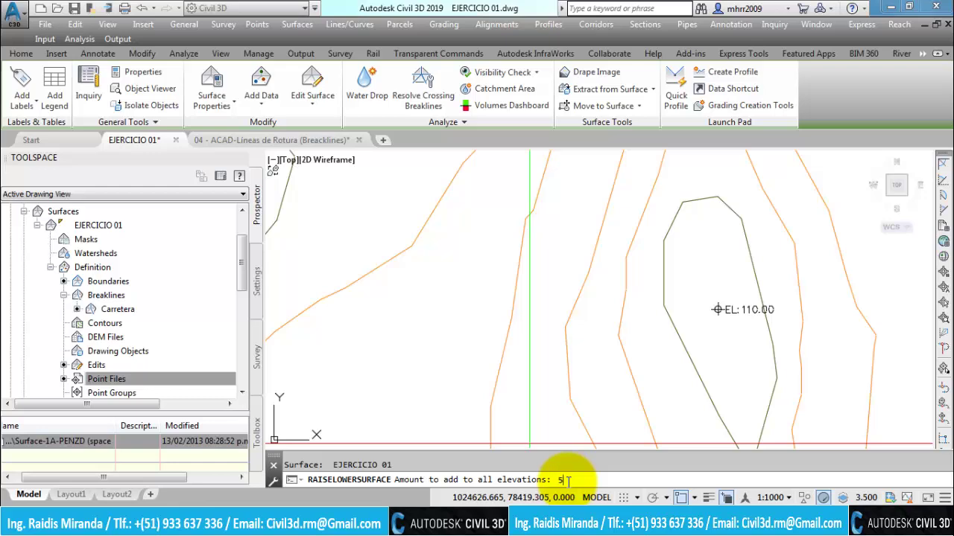
key("Return")
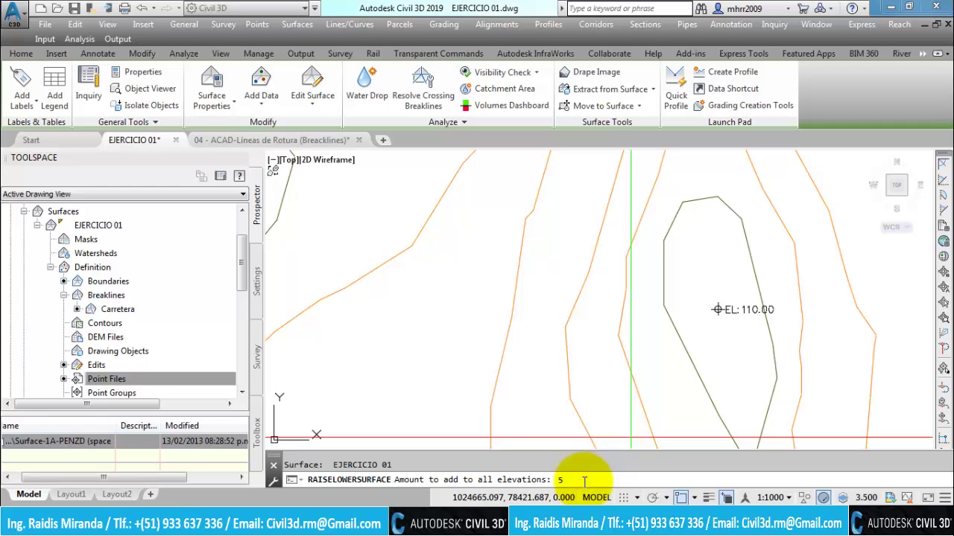
key("Return")
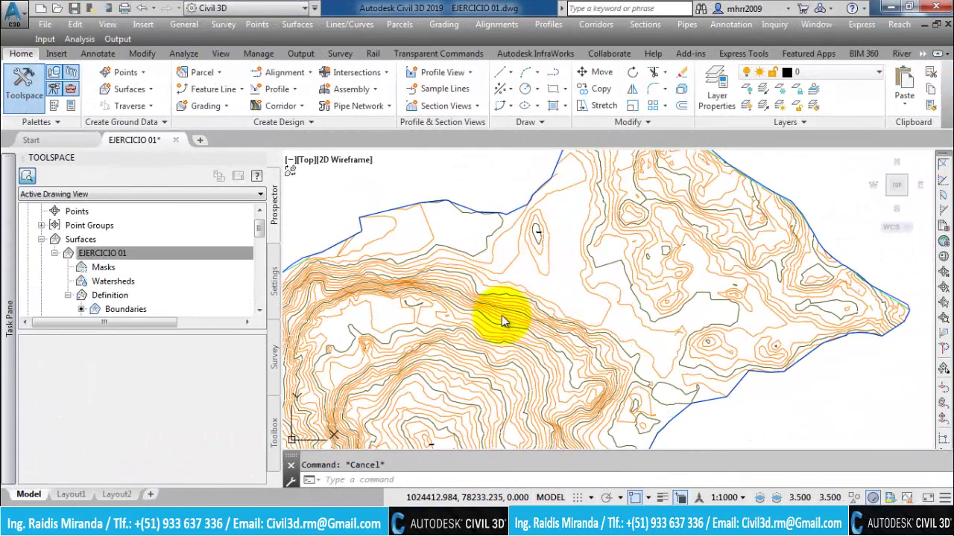
Select EJERCICIO 01 and bring up its Edit Surface list and right-click actions menu
left_click(494, 309)
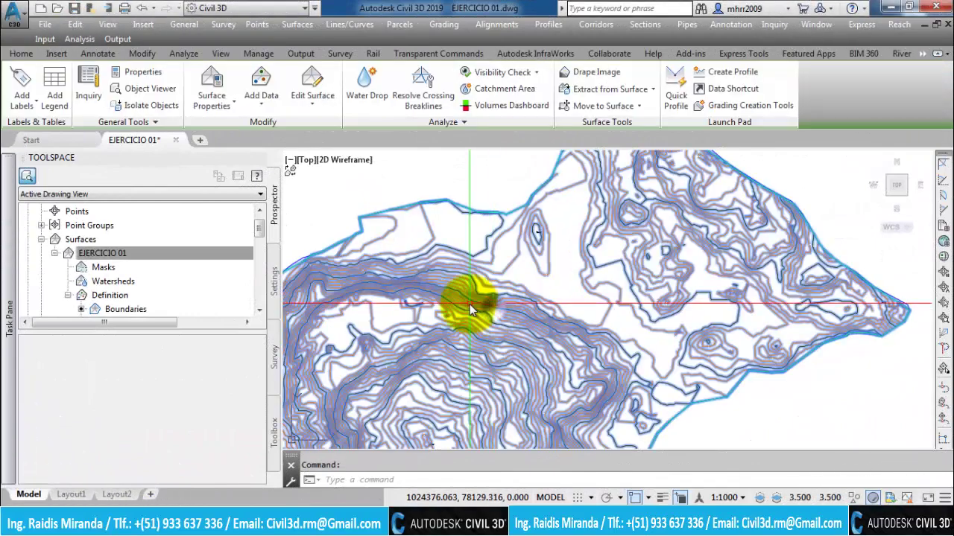
left_click(322, 105)
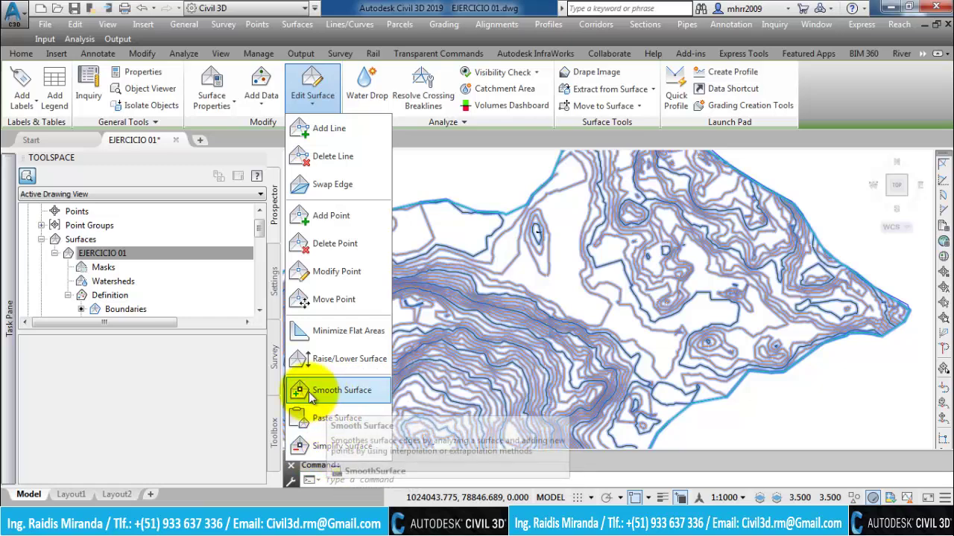
right_click(516, 340)
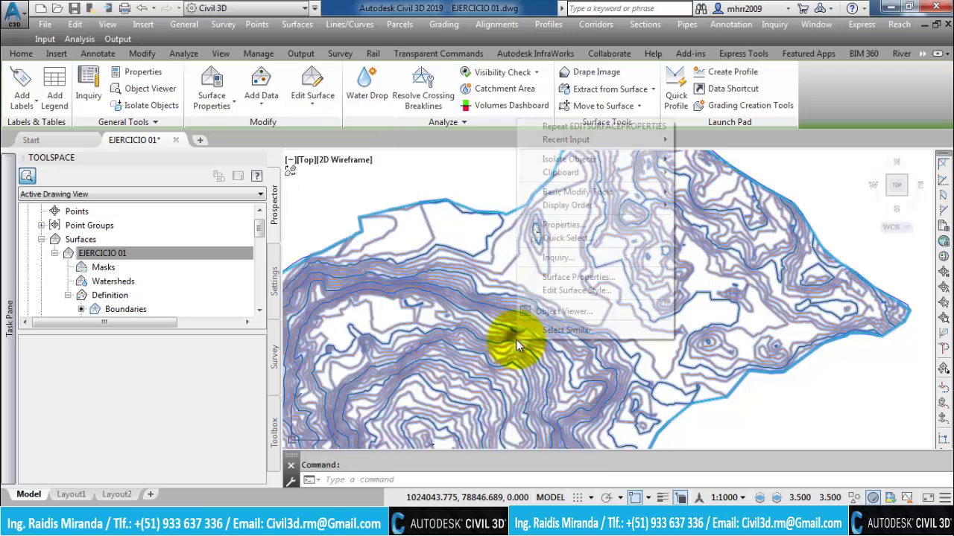
Open EJERCICIO 01's Surface Properties statistics and read the General Number of points, 12882
left_click(573, 279)
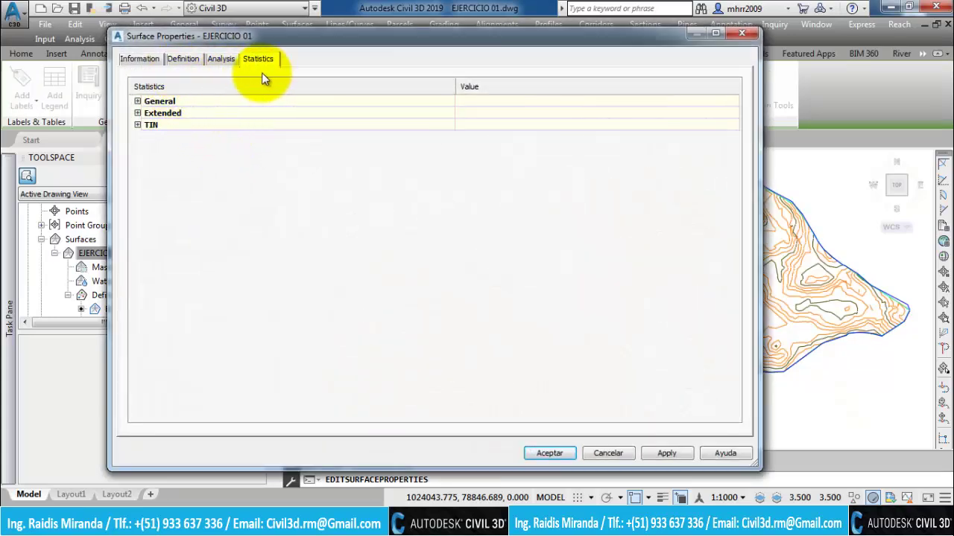
left_click(258, 61)
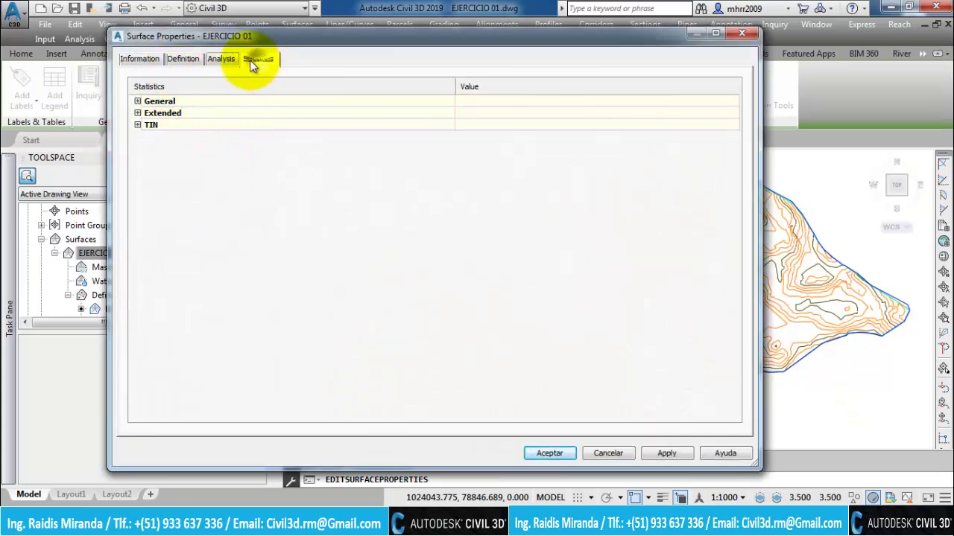
left_click(137, 101)
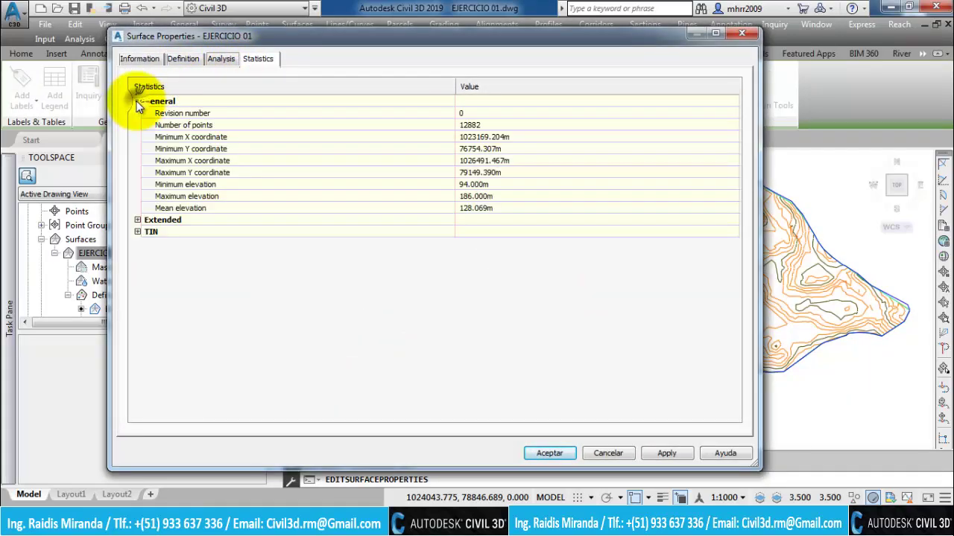
left_click(183, 113)
left_click(461, 125)
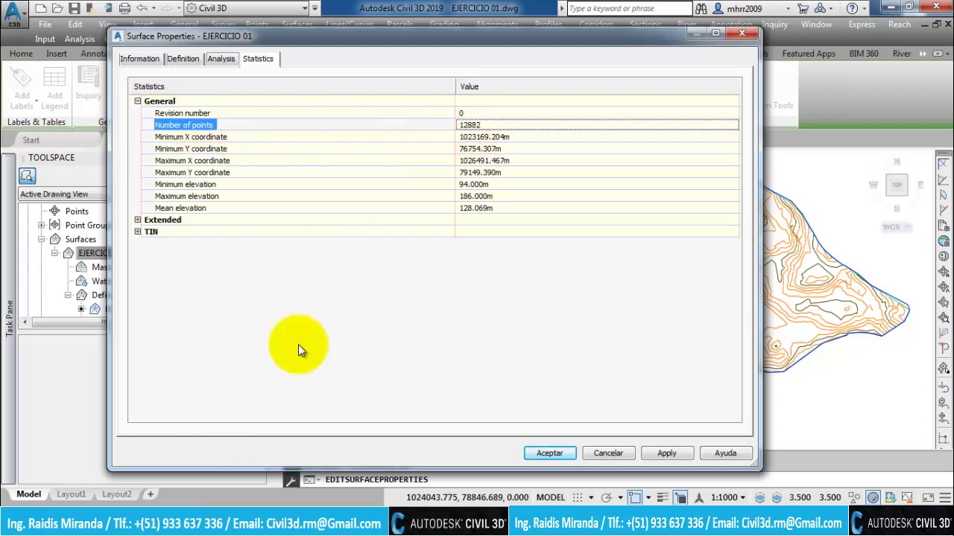
left_click(17, 511)
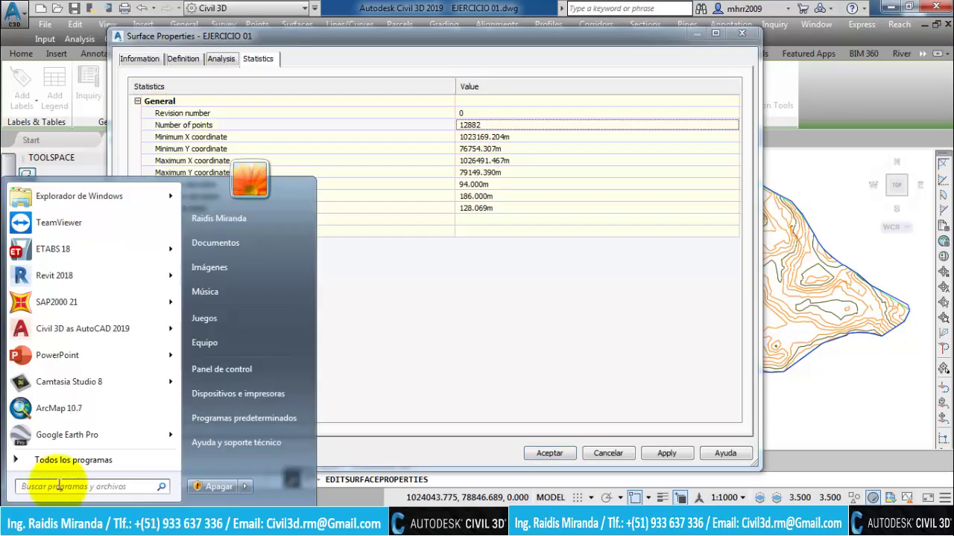
Start a new Bloc de notas note reading 'cant 01 = 12882', placed beside the statistics
type("ca")
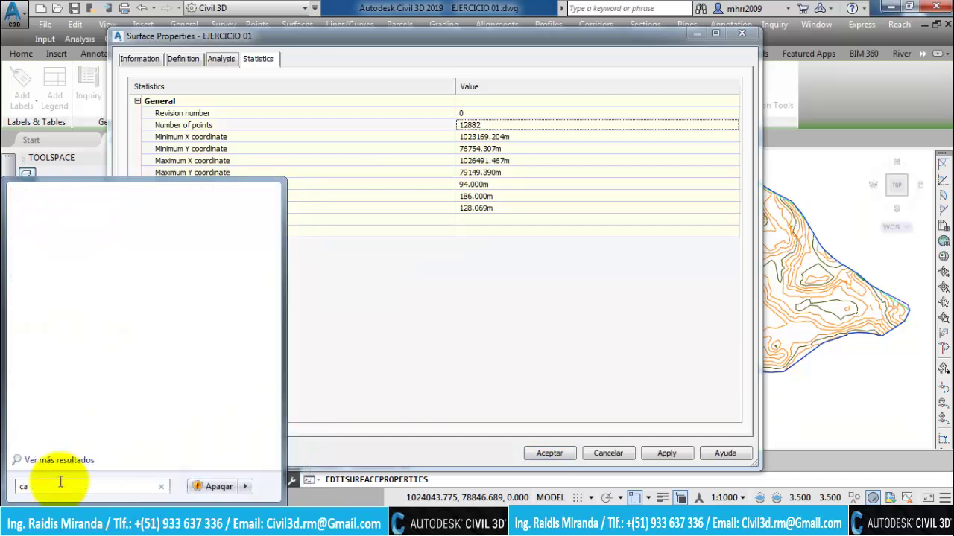
key("BackSpace")
key("BackSpace")
type("b")
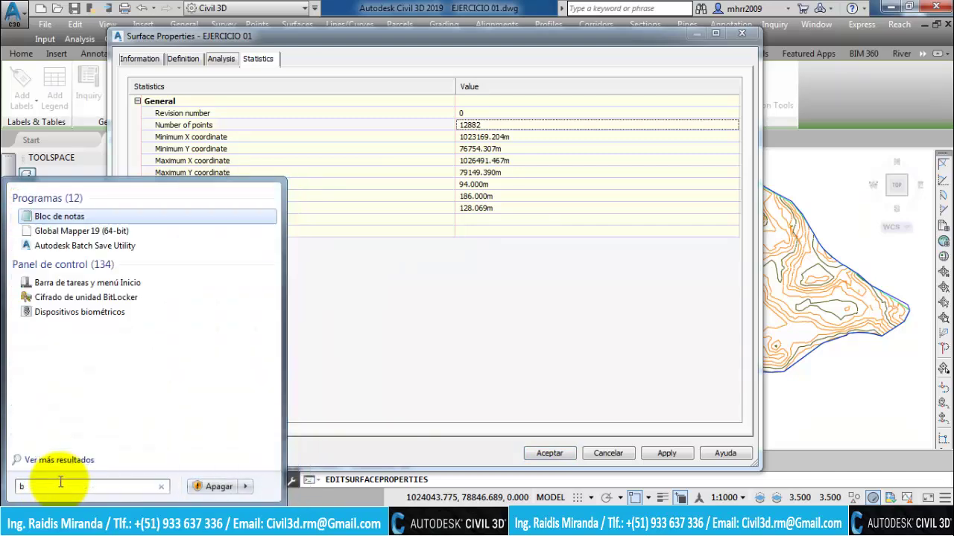
type("l")
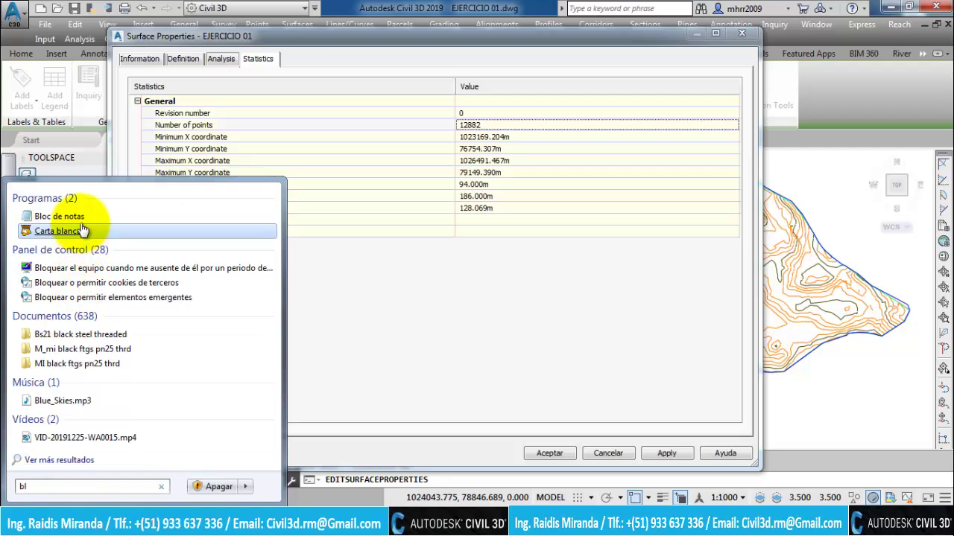
left_click(74, 216)
left_click_drag(437, 235, 604, 168)
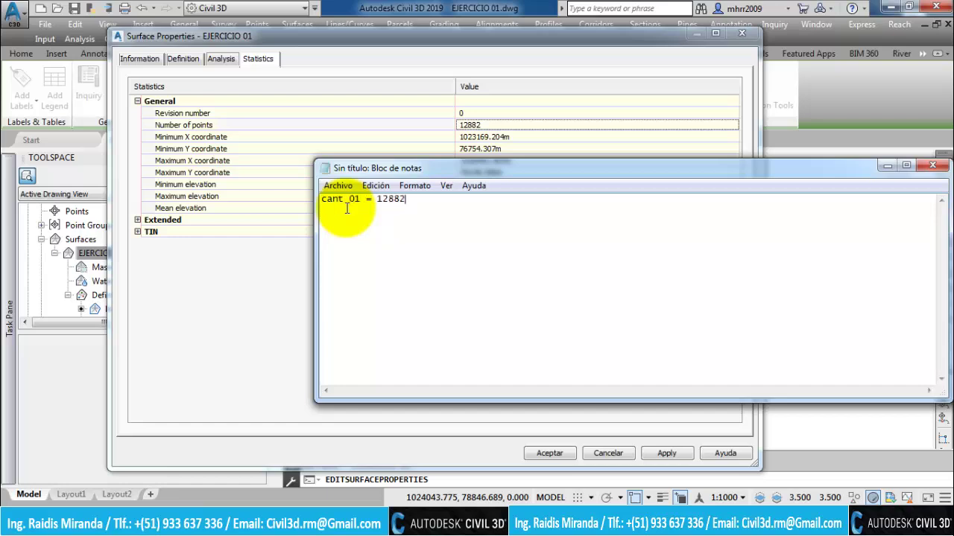
left_click(545, 97)
Set up Smooth Surface on EJERCICIO 01 with natural neighbor interpolation over the whole surface
left_click(560, 452)
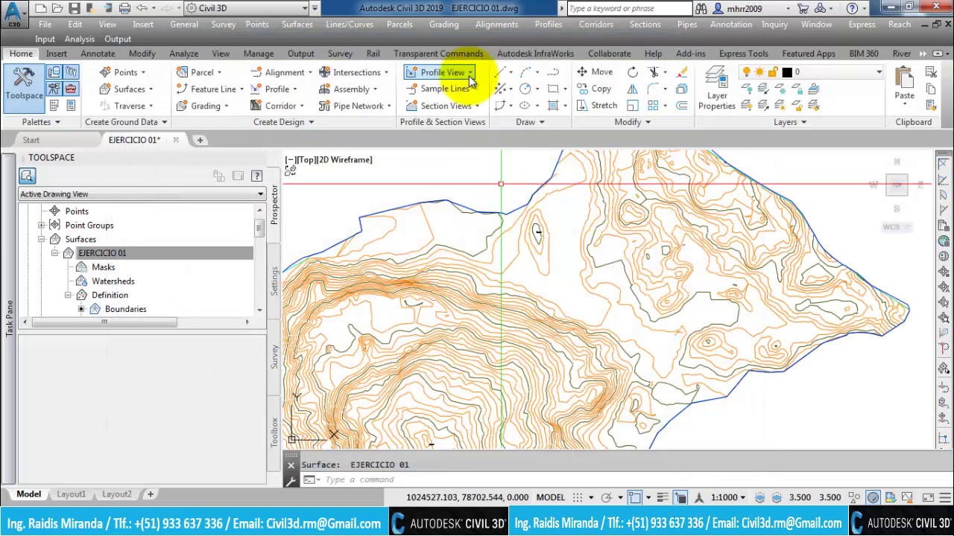
left_click(457, 255)
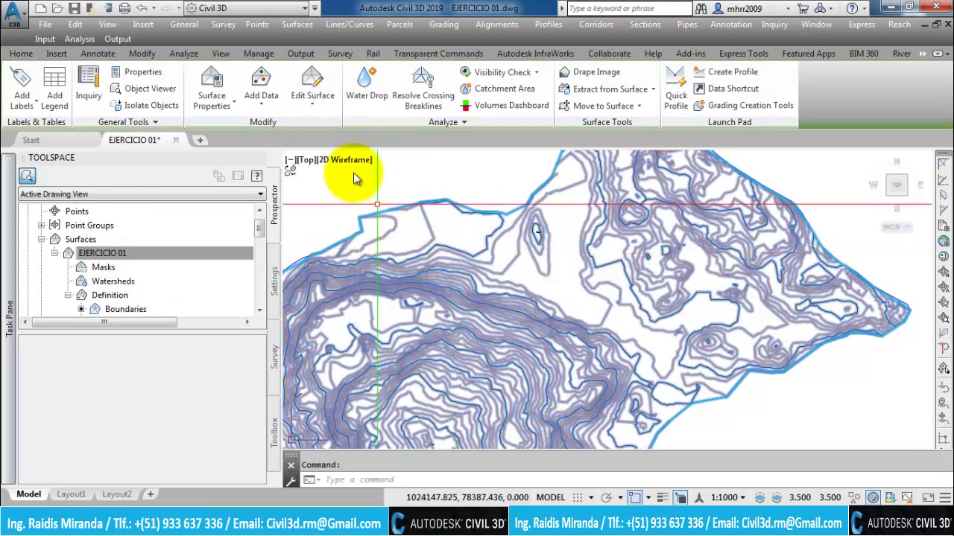
left_click(316, 106)
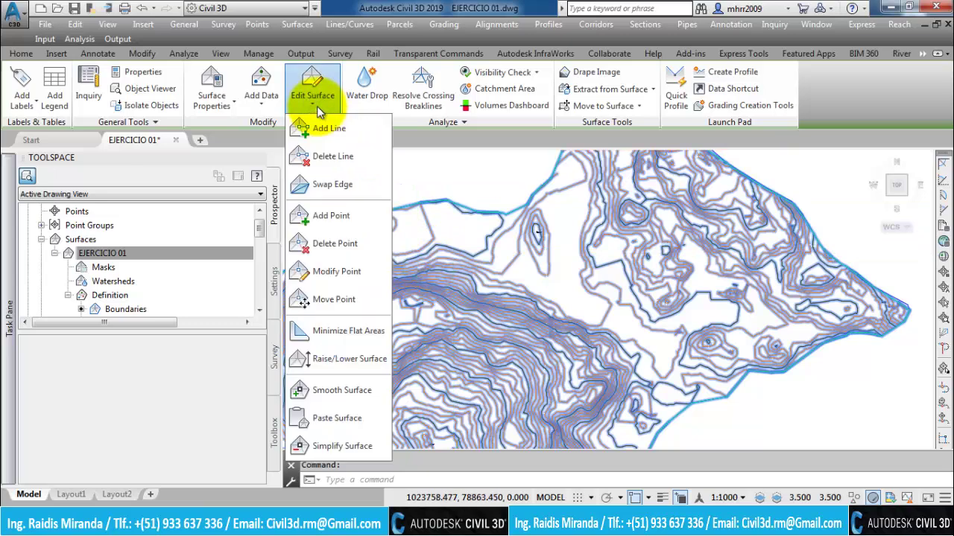
left_click(339, 391)
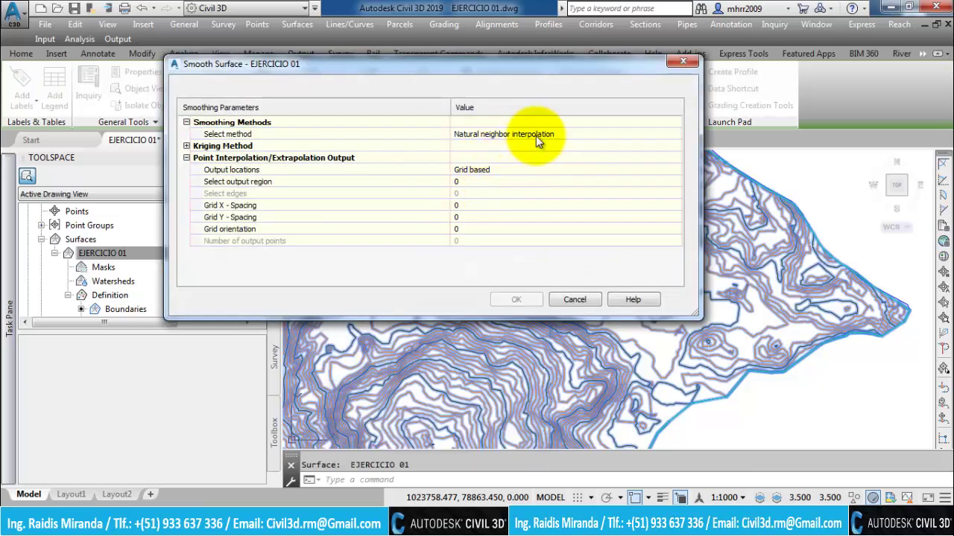
left_click(518, 134)
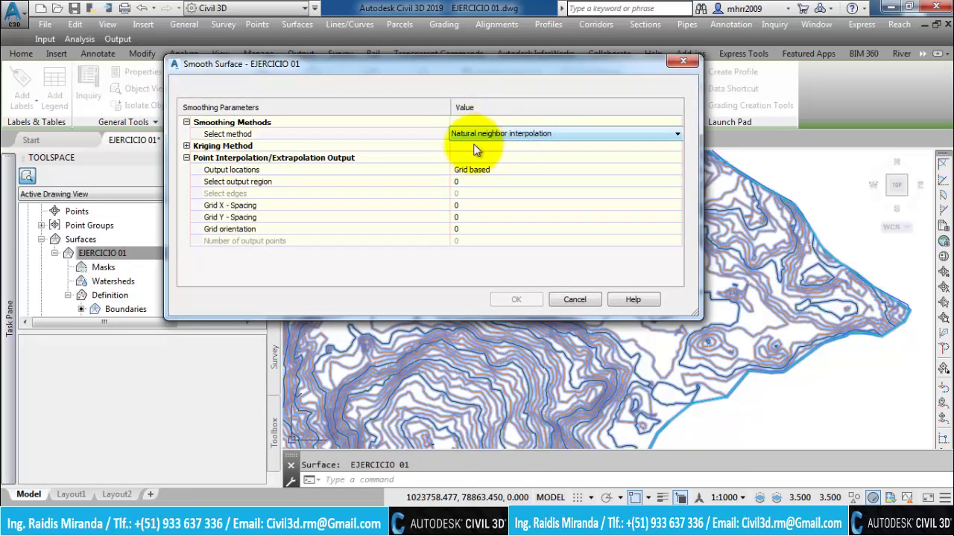
left_click(485, 169)
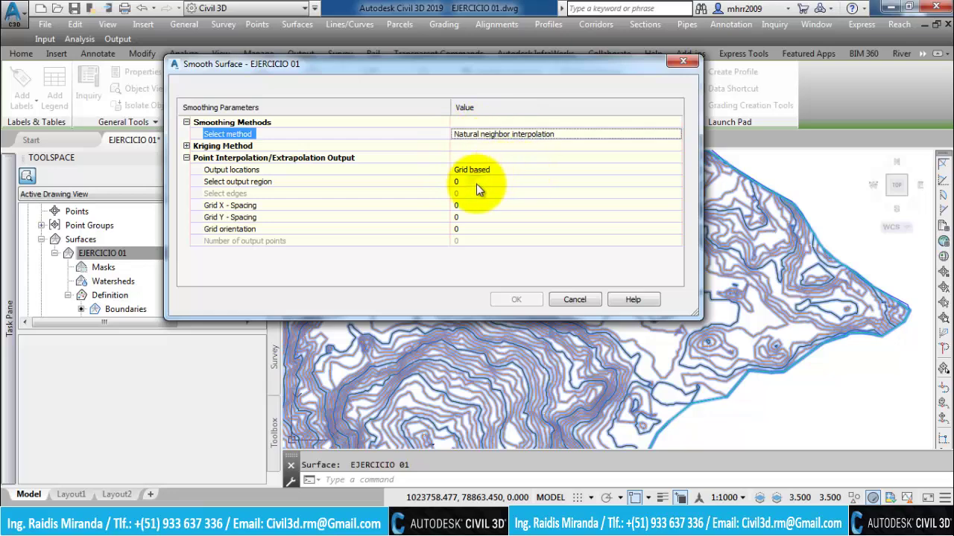
left_click(477, 182)
left_click(677, 182)
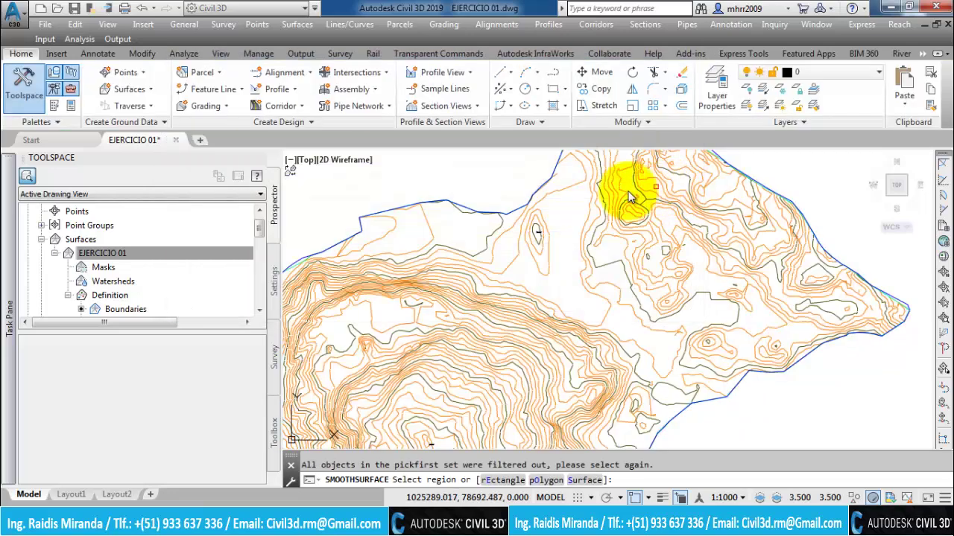
left_click(584, 480)
Set grid X and Y spacing to 20 and apply the smoothing, giving 11024 output points
left_click(477, 206)
type("20")
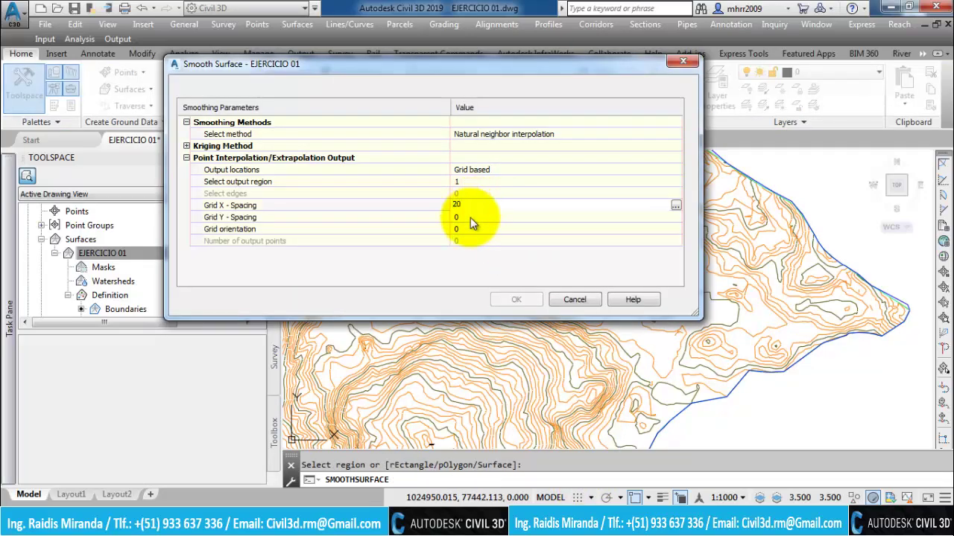
left_click(470, 218)
type("20")
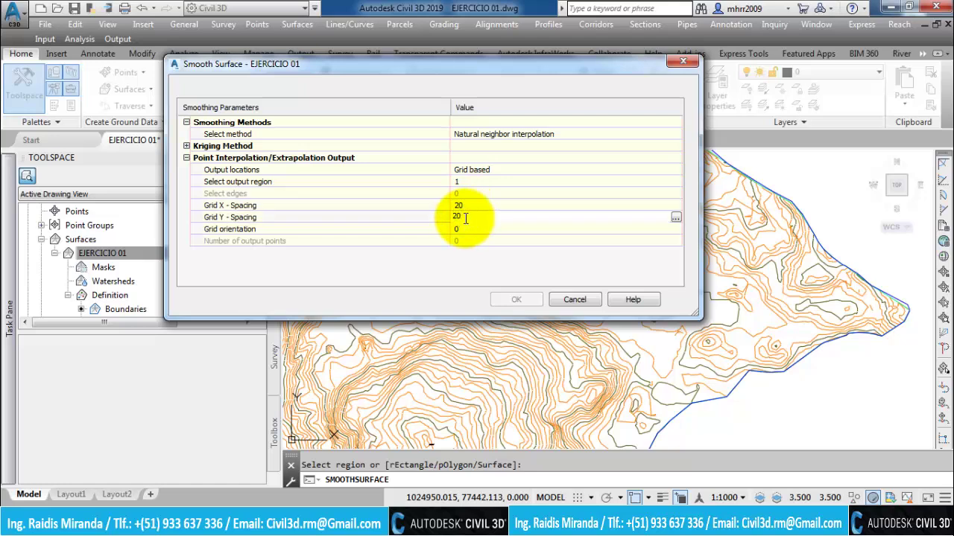
key("Return")
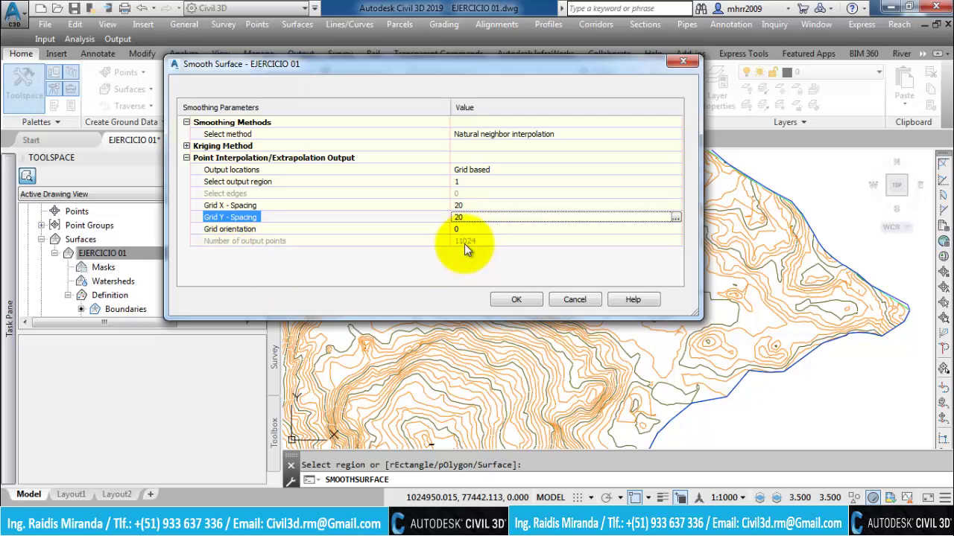
left_click(516, 300)
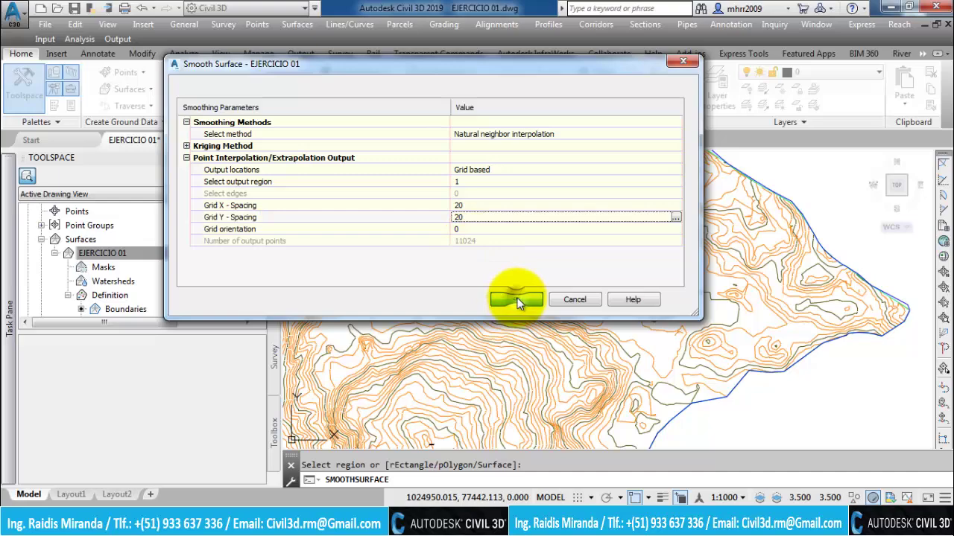
Check EJERCICIO 01's General statistics, now showing 23906 points after smoothing
scroll(491, 358, "up", 3)
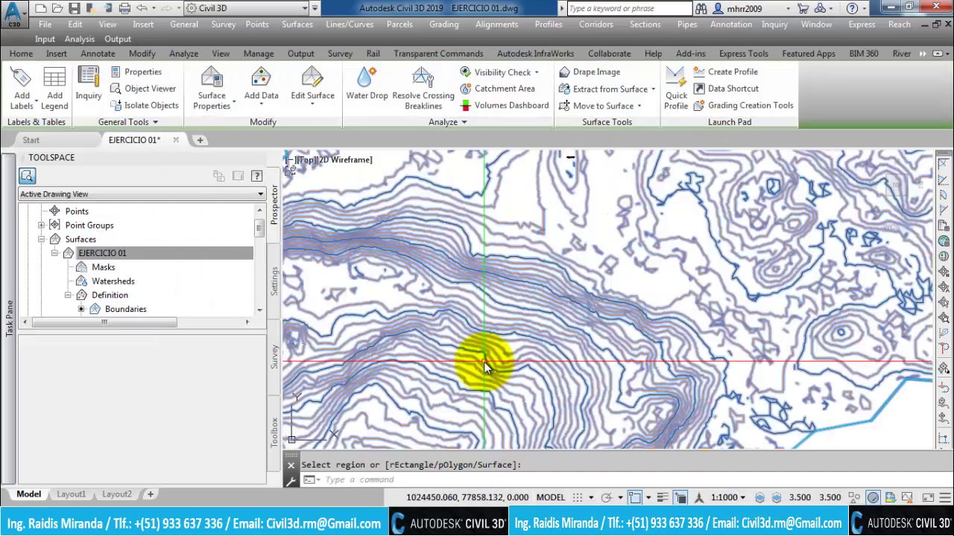
middle_click_drag(503, 334, 574, 308)
key("Escape")
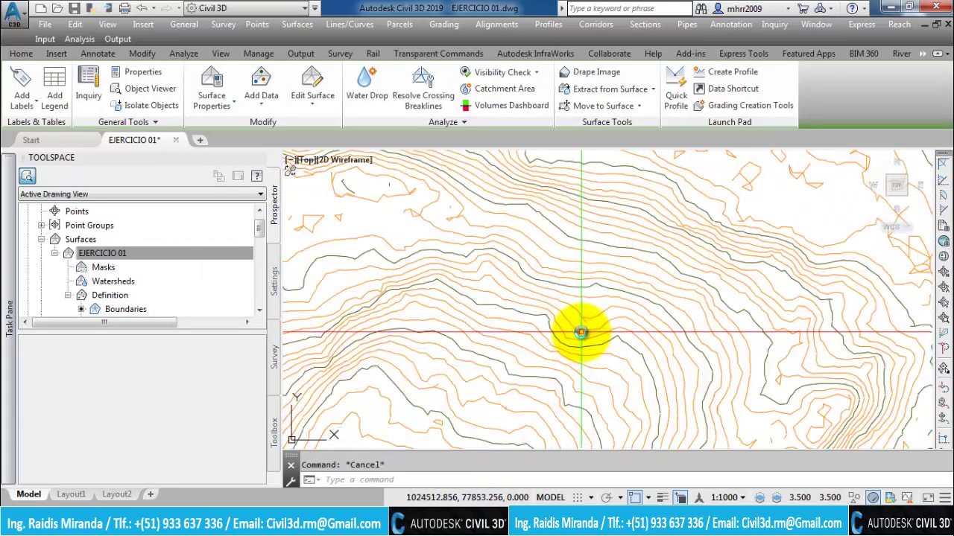
key("Escape")
scroll(549, 330, "down", 1)
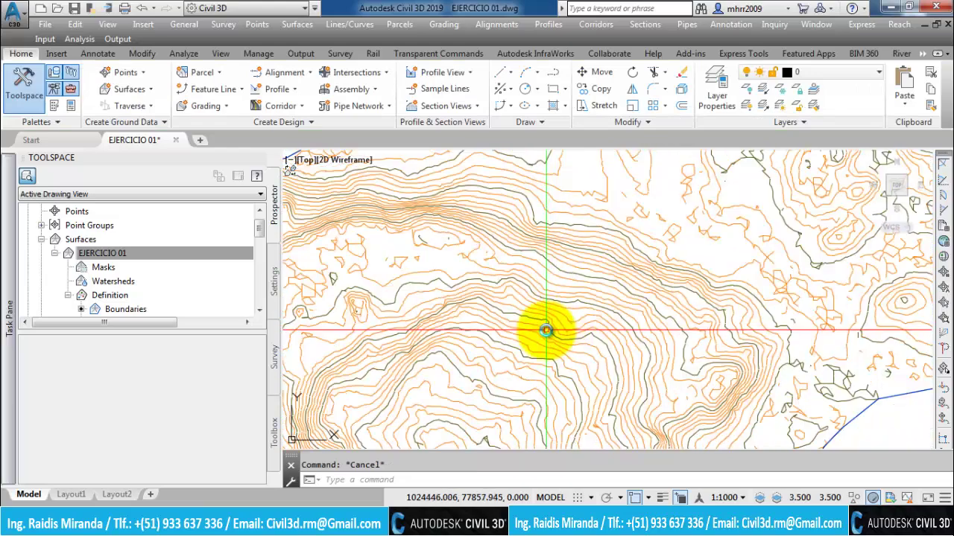
scroll(553, 356, "down", 1)
scroll(552, 356, "up", 2)
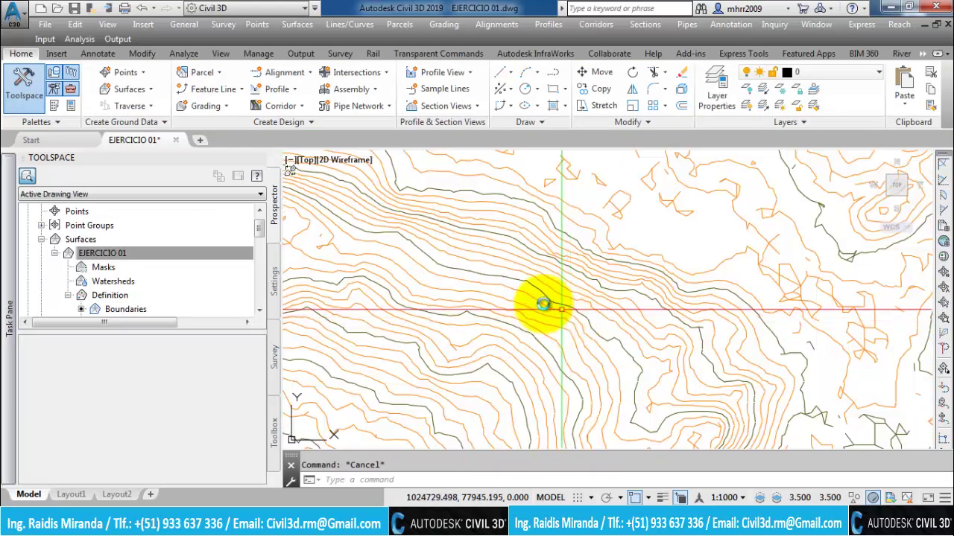
left_click(566, 326)
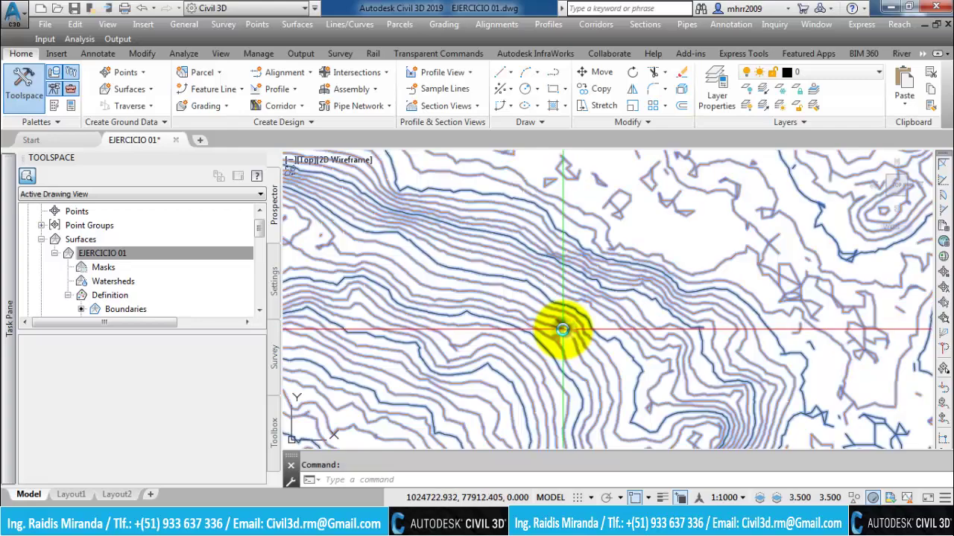
right_click(564, 327)
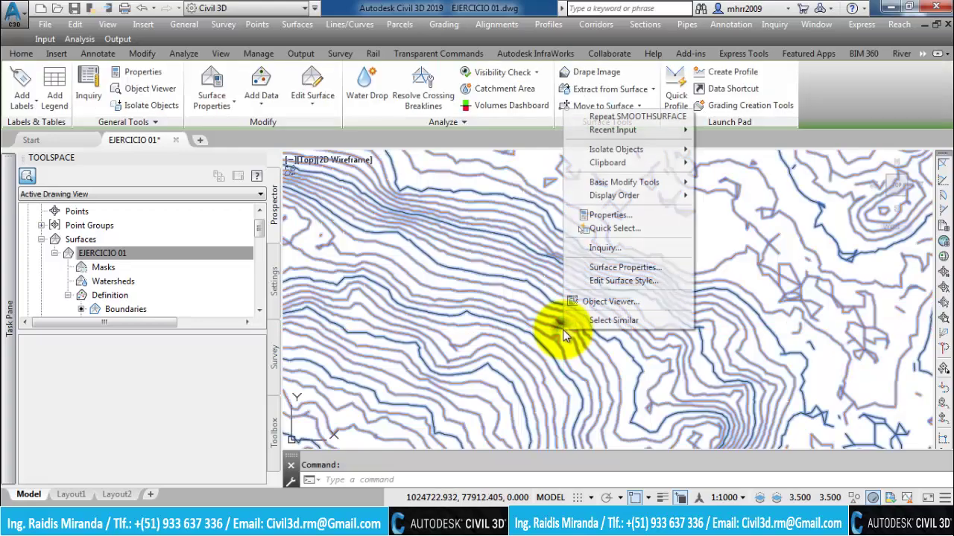
left_click(598, 266)
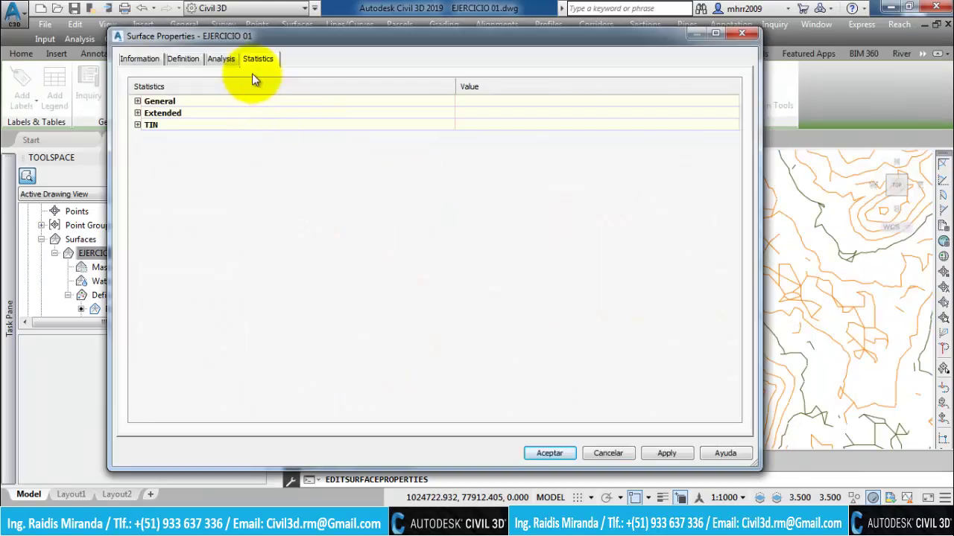
left_click(138, 100)
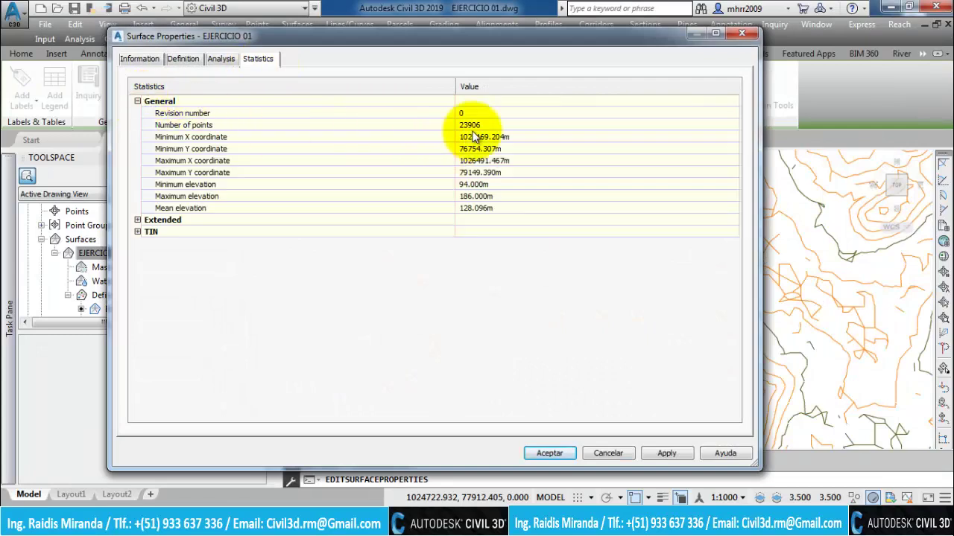
Record the 23906 point count in Notepad beneath the earlier 12882
key("alt+Tab")
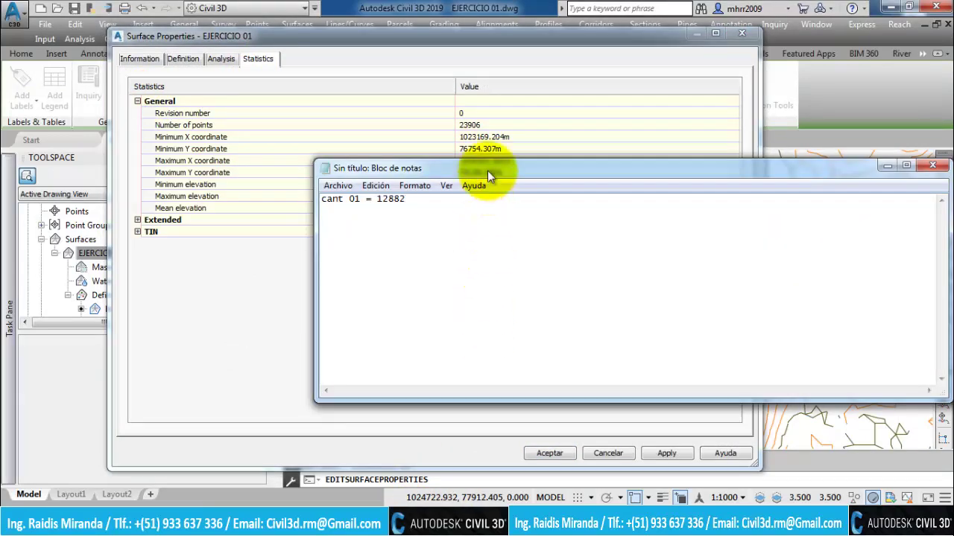
mouse_move(494, 172)
left_mouse_down()
mouse_move(625, 179)
mouse_move(623, 171)
left_mouse_up()
type("23906 puntos")
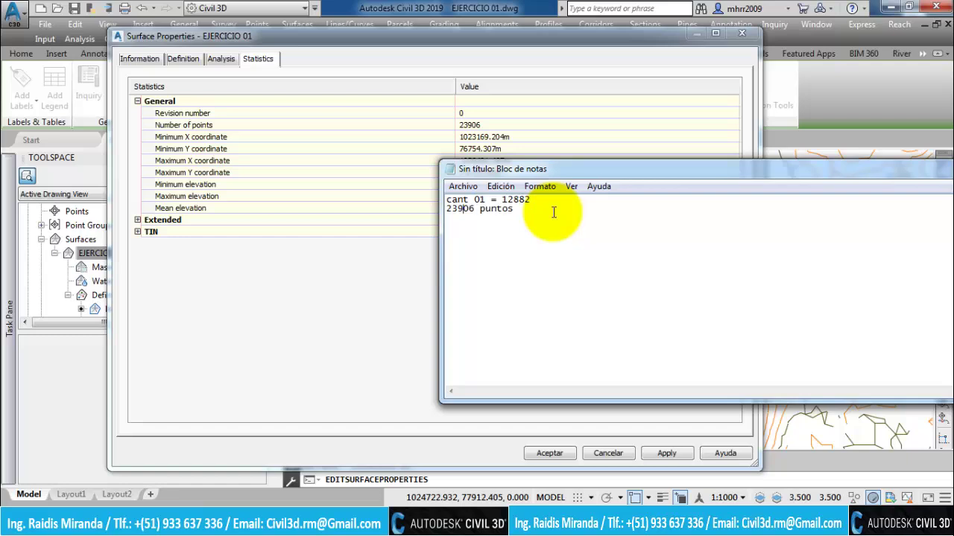
key("Home")
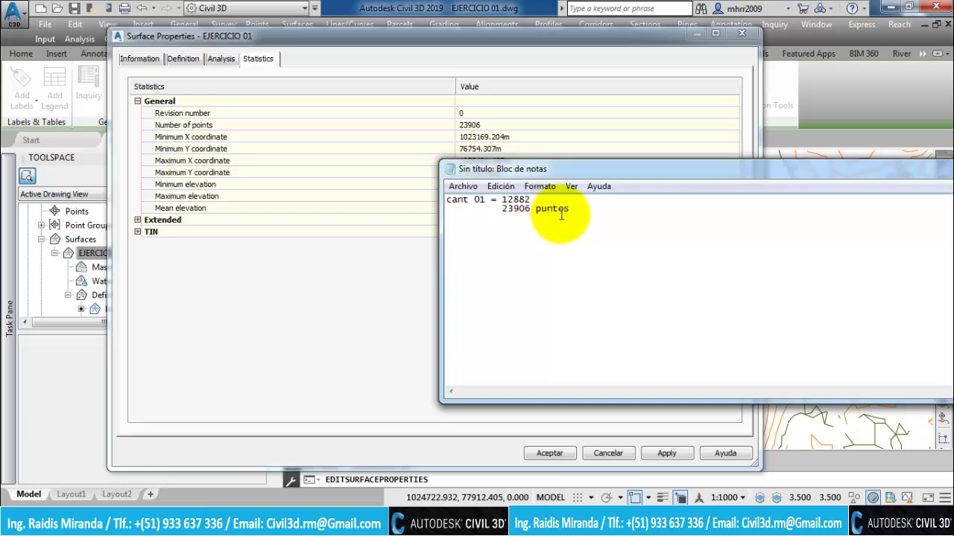
left_click(565, 212)
key("BackSpace")
key("BackSpace")
key("BackSpace")
key("BackSpace")
key("BackSpace")
key("BackSpace")
key("BackSpace")
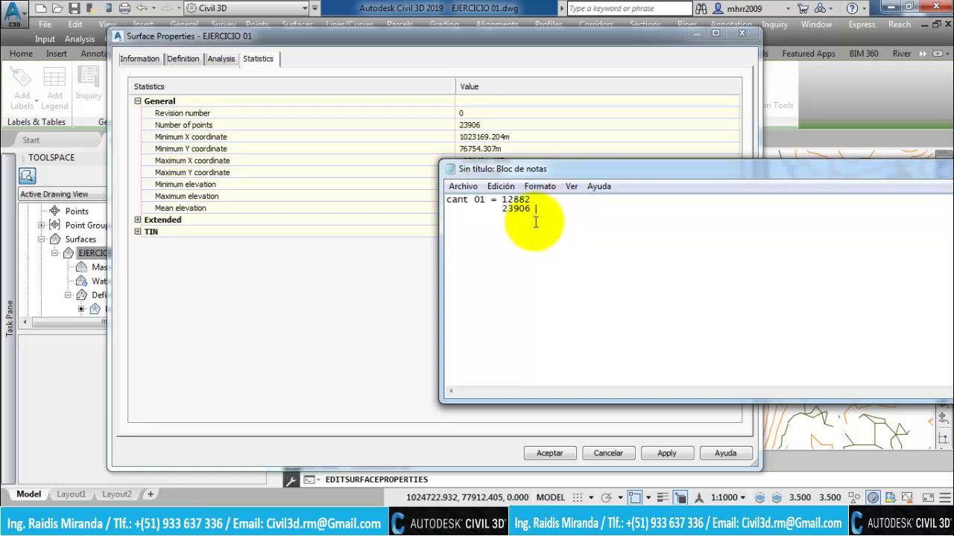
left_click(305, 386)
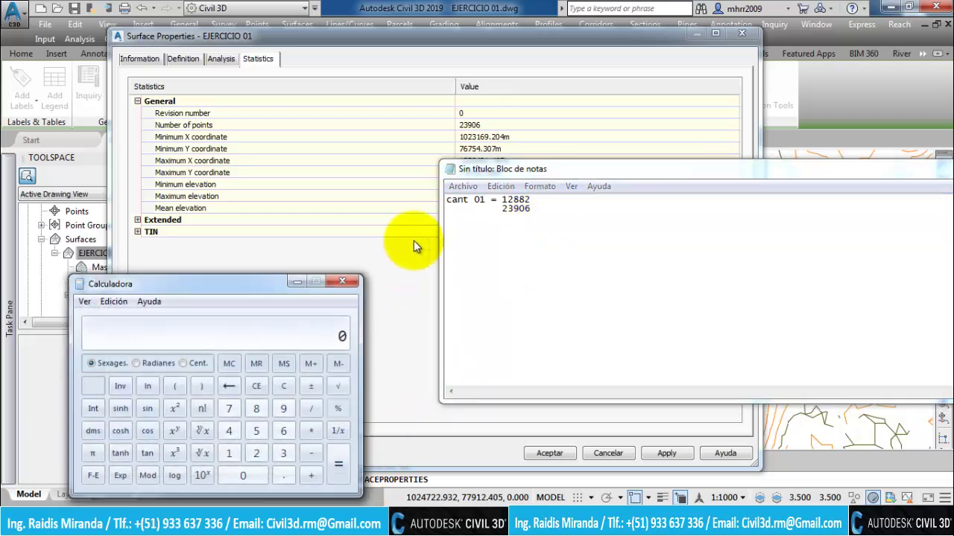
Compute 23906 − 12882 in Calculator to confirm the 11024-point increase, then minimize it
left_click_drag(263, 285, 651, 251)
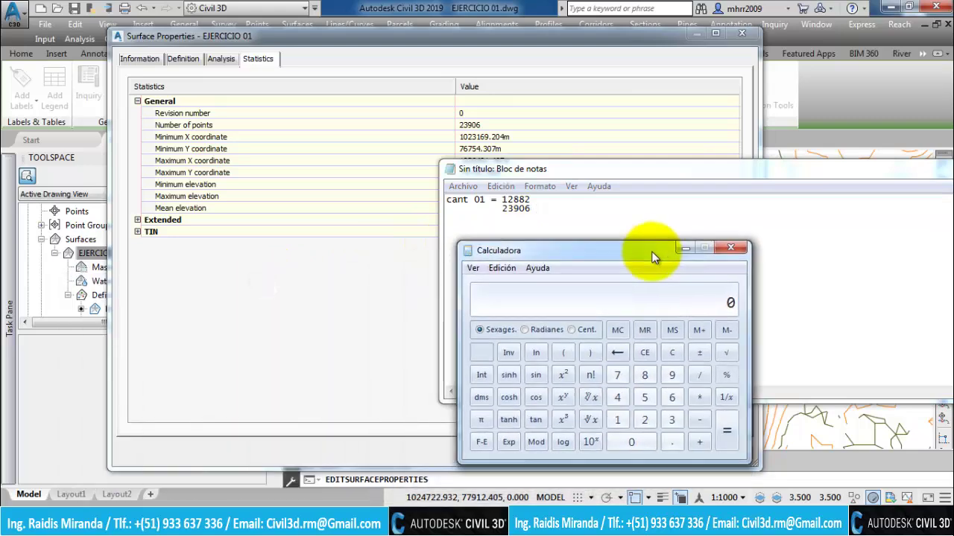
type("23")
type("906 - ")
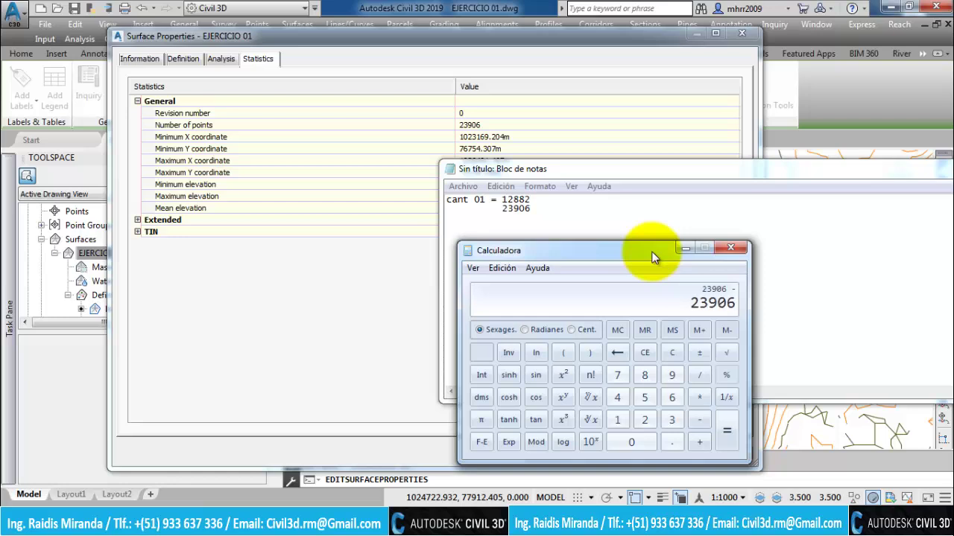
type("1288")
type("2")
key("Return")
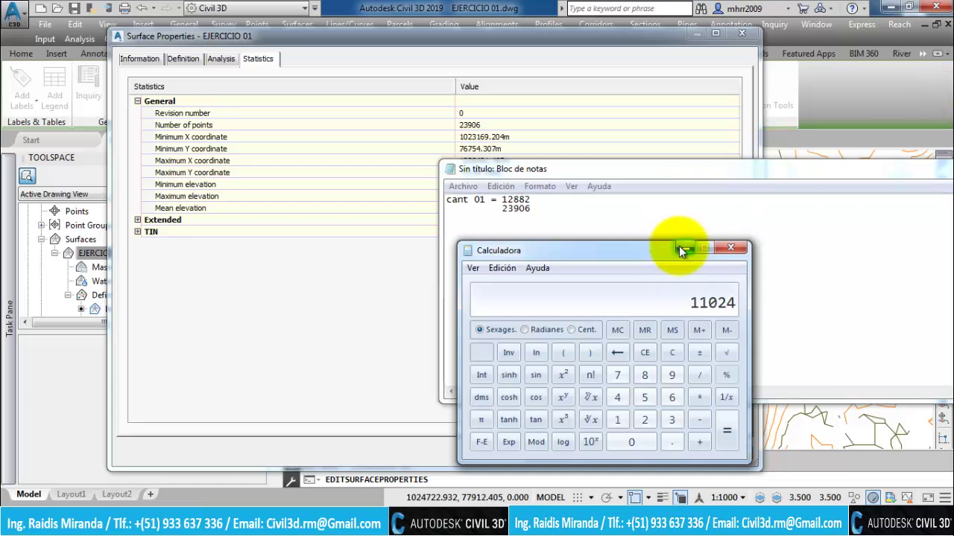
left_click(683, 248)
Close the Notepad notes without saving them
left_click_drag(691, 170, 422, 179)
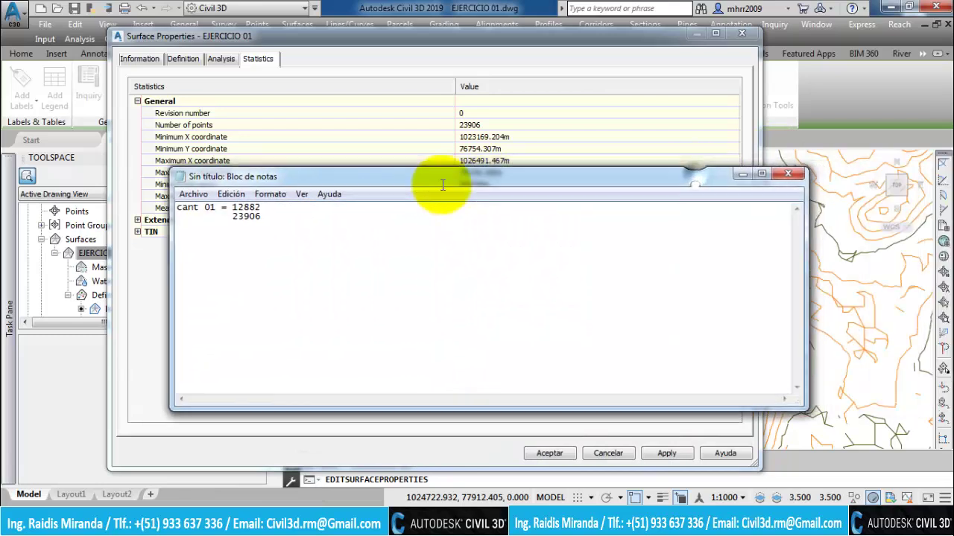
left_click(786, 174)
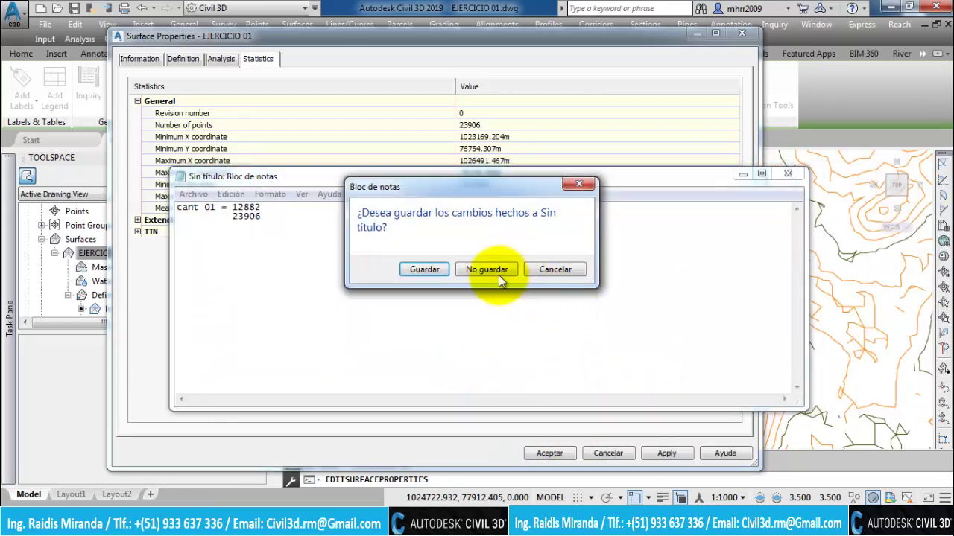
left_click(553, 268)
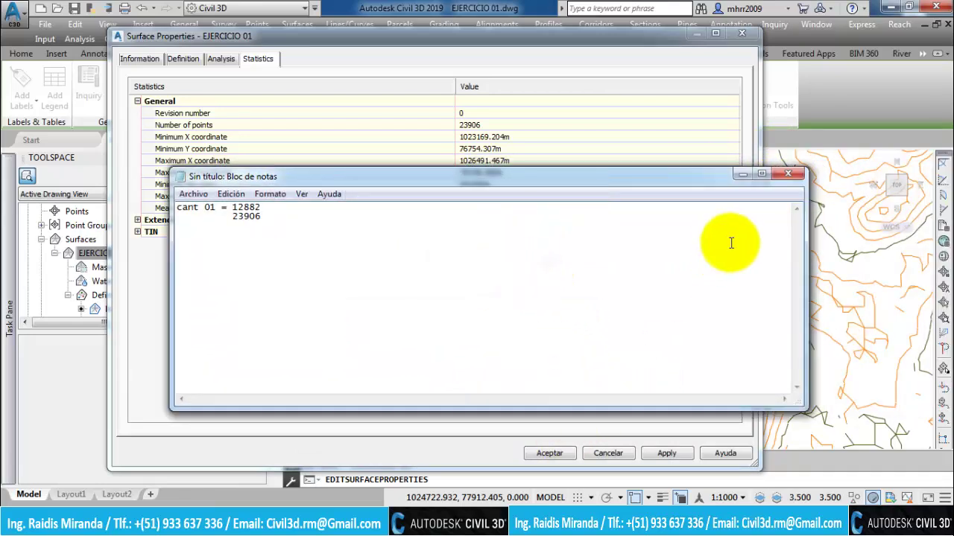
left_click(787, 174)
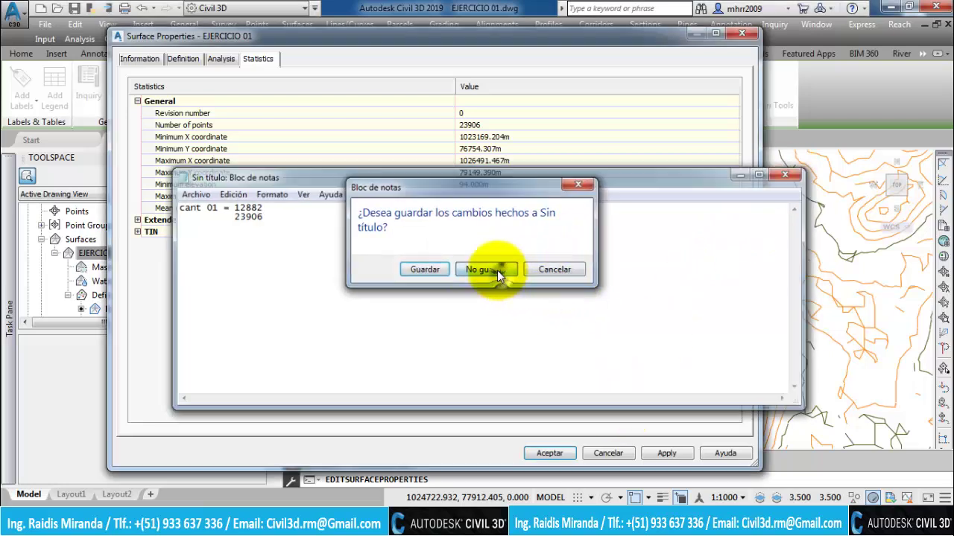
left_click(497, 270)
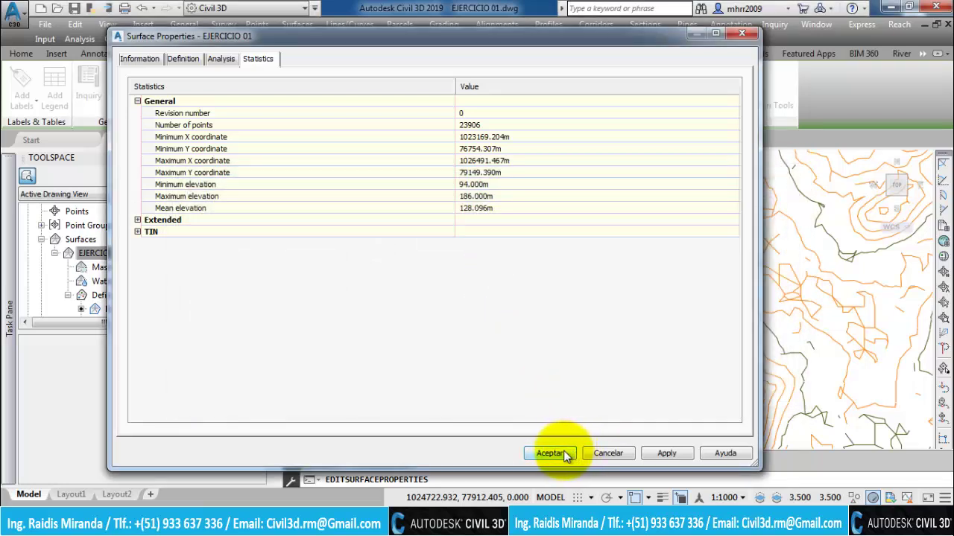
Dismiss Surface Properties with Aceptar and frame the whole smoothed EJERCICIO 01 surface
left_click(551, 454)
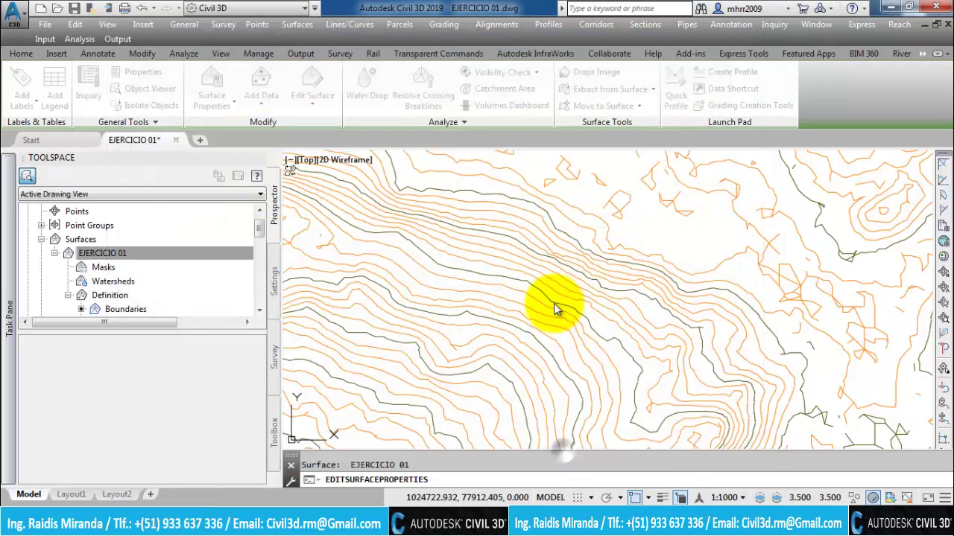
scroll(539, 290, "down", 3)
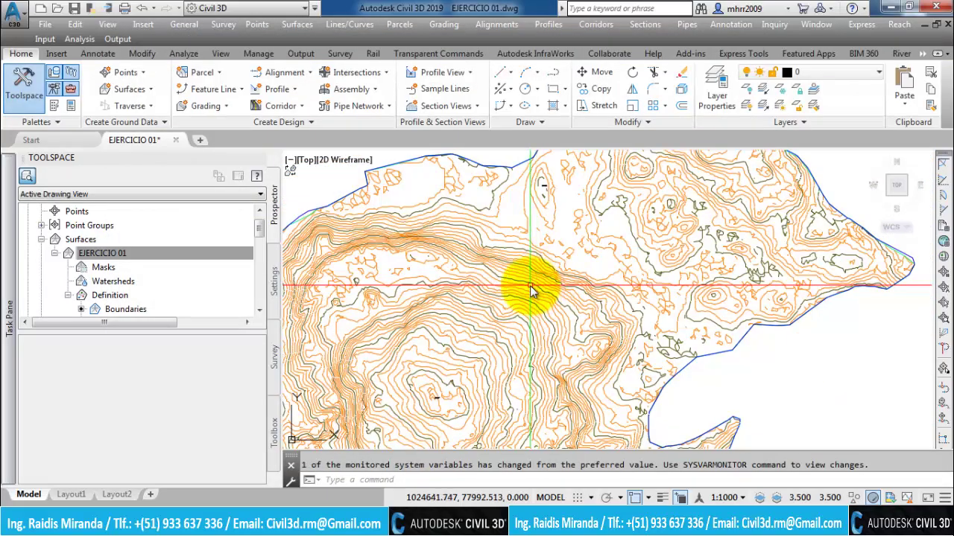
middle_click_drag(487, 315, 507, 268)
scroll(507, 268, "down", 2)
scroll(496, 261, "up", 2)
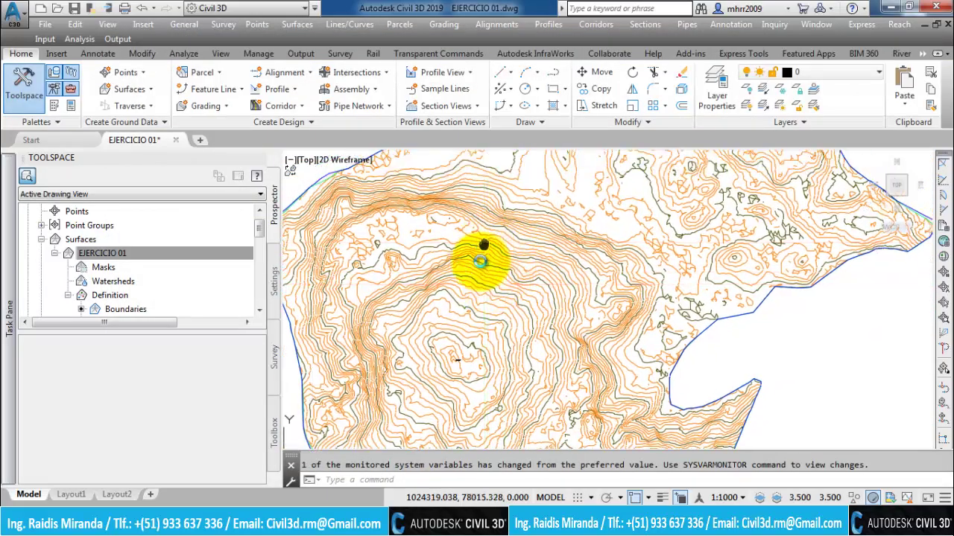
scroll(481, 256, "up", 1)
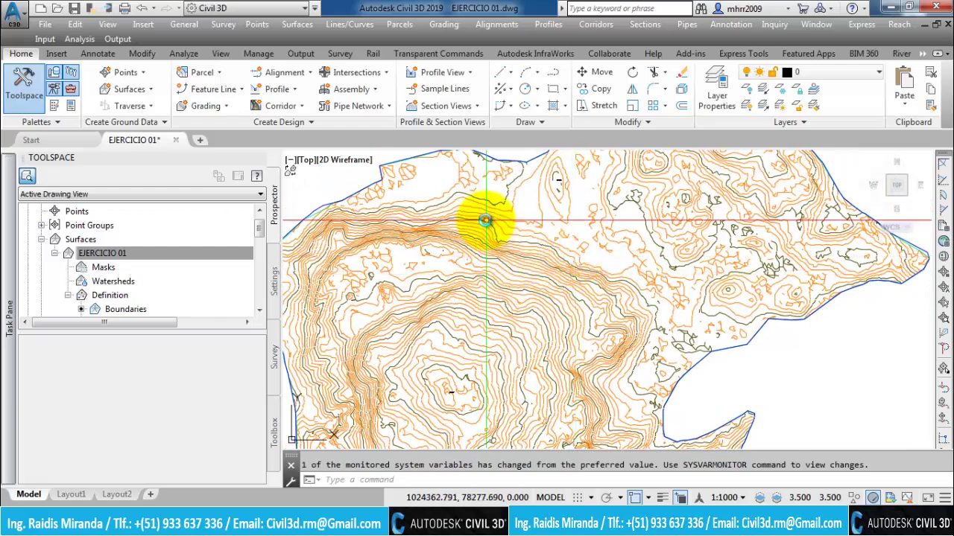
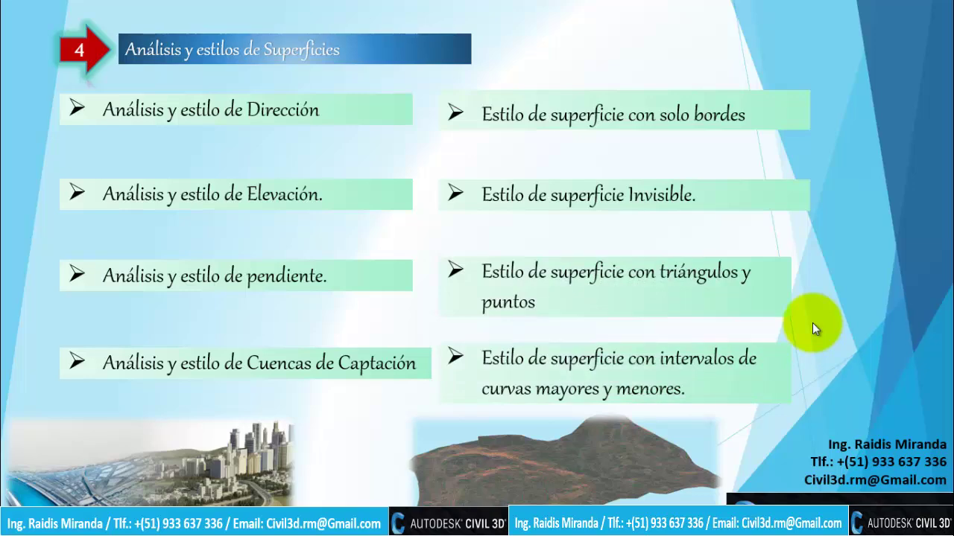
Switch to Civil 3D and open Surface Properties for the EJERCICIO 01 surface
key("alt+Tab")
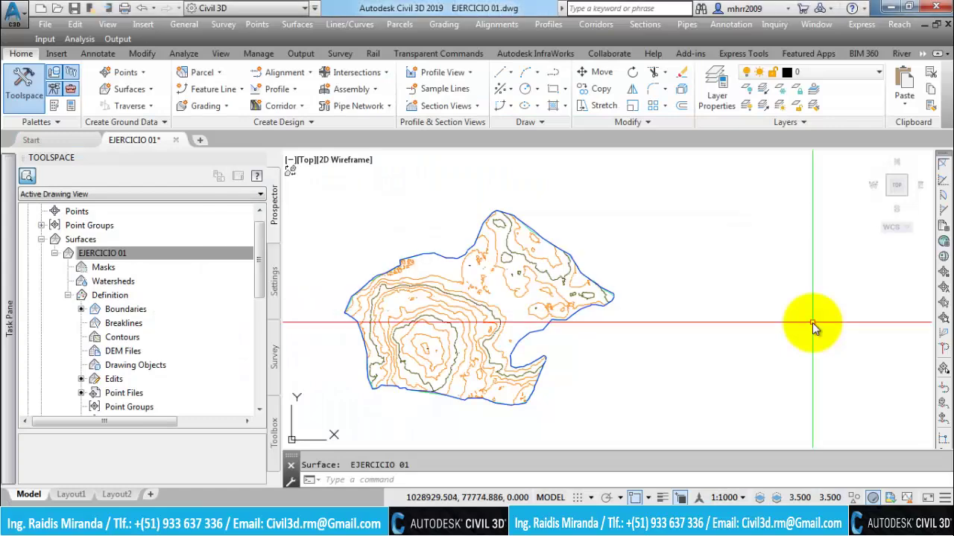
left_click(459, 312)
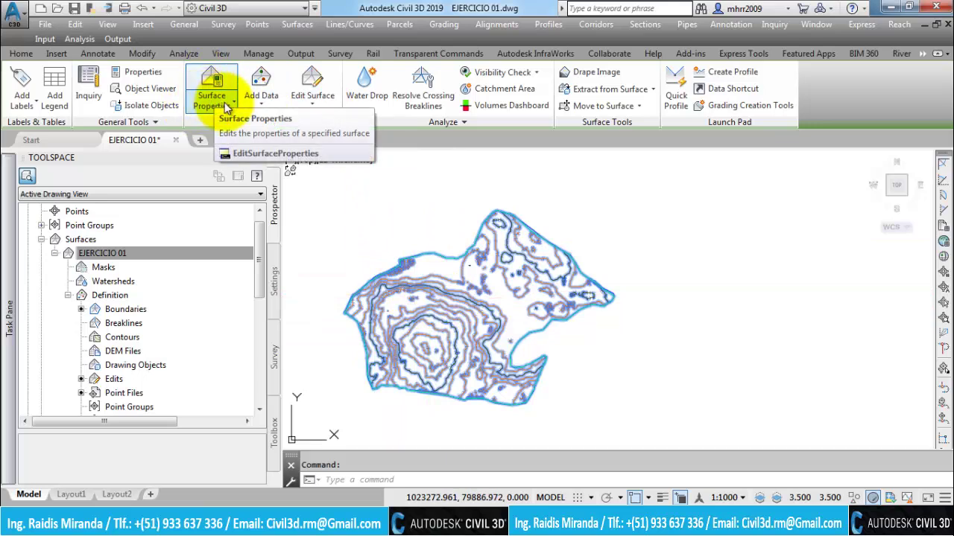
left_click(136, 257)
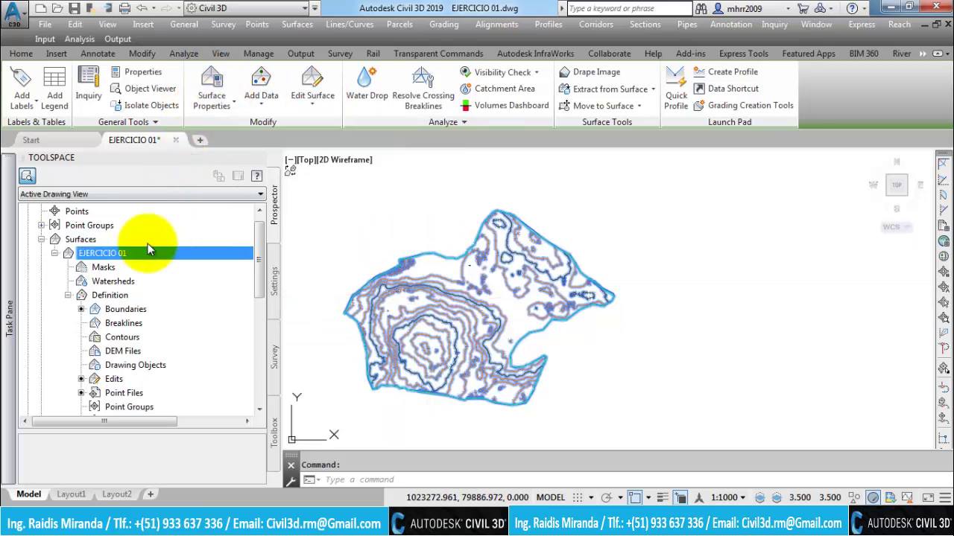
right_click(135, 256)
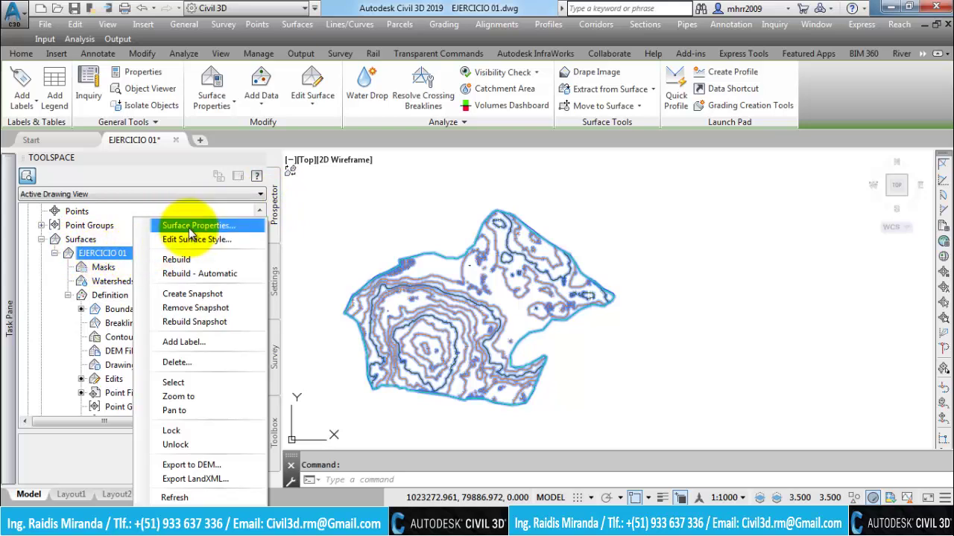
left_click(468, 309)
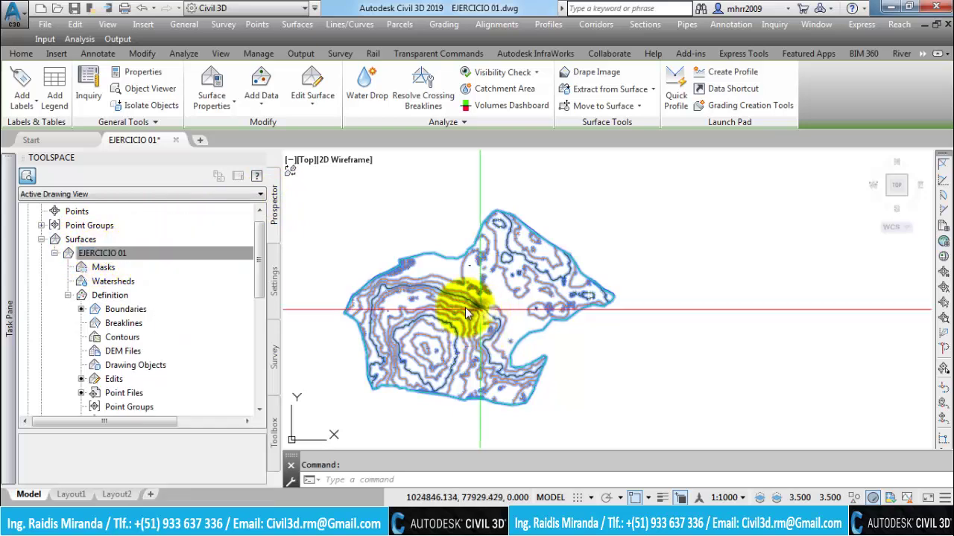
right_click(472, 312)
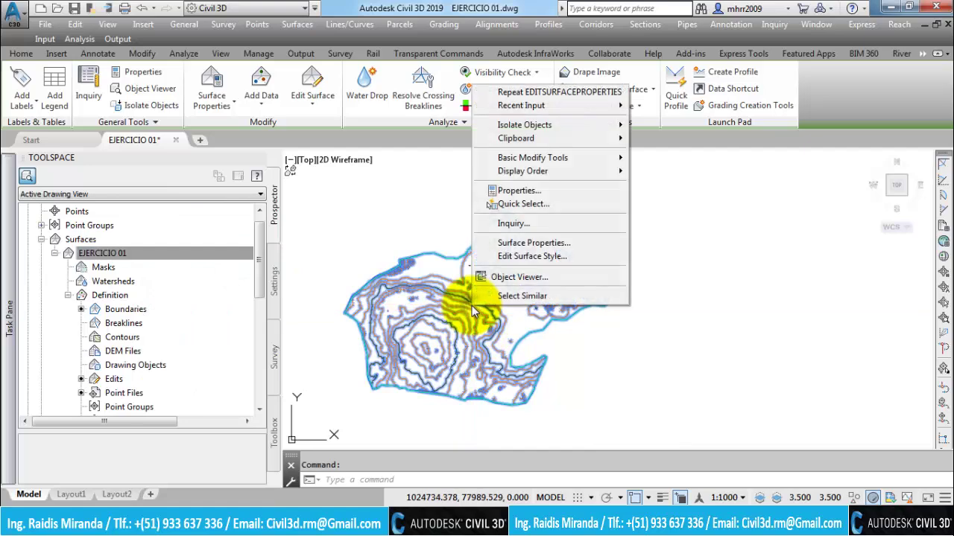
left_click(526, 243)
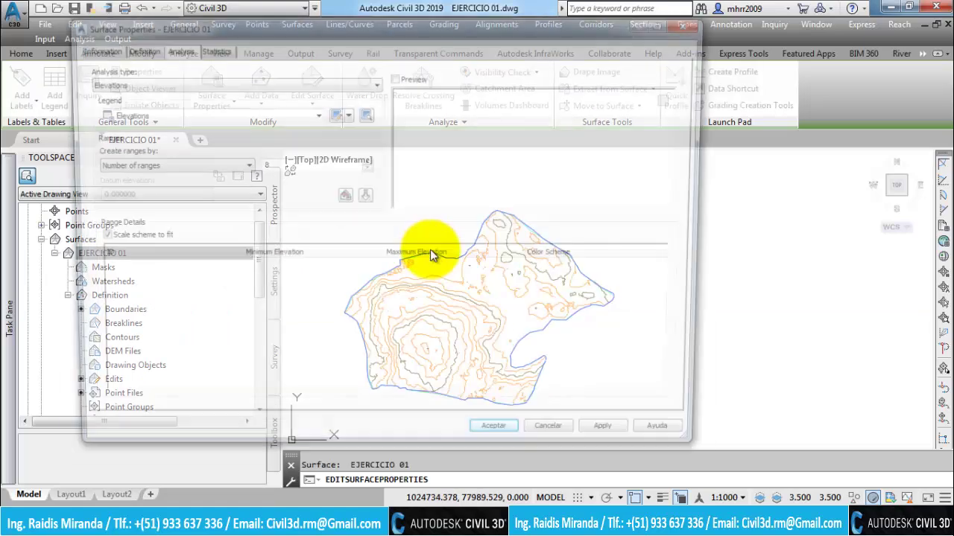
From the Information tab, create a new surface style and start naming it 'Análisis y estilo de pendiente'
left_click(105, 47)
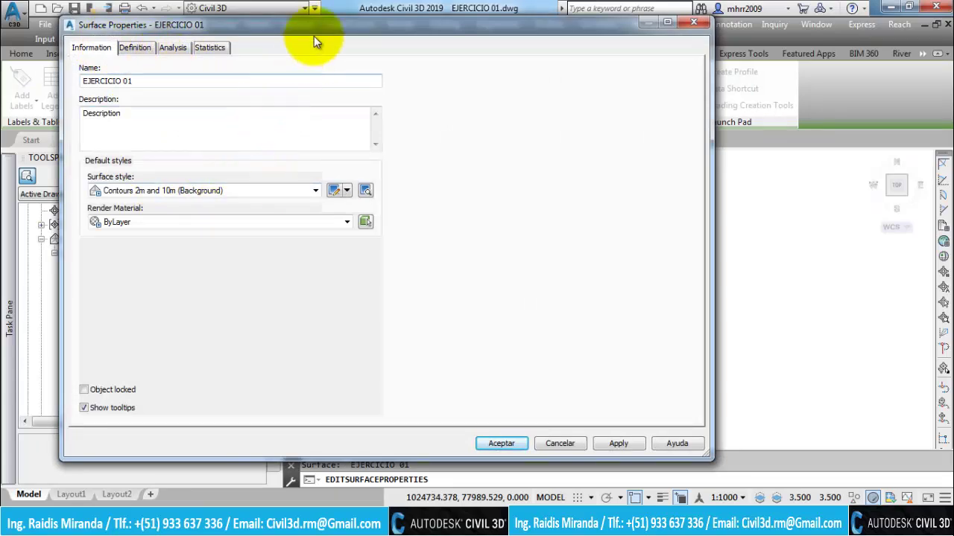
left_click_drag(314, 36, 399, 43)
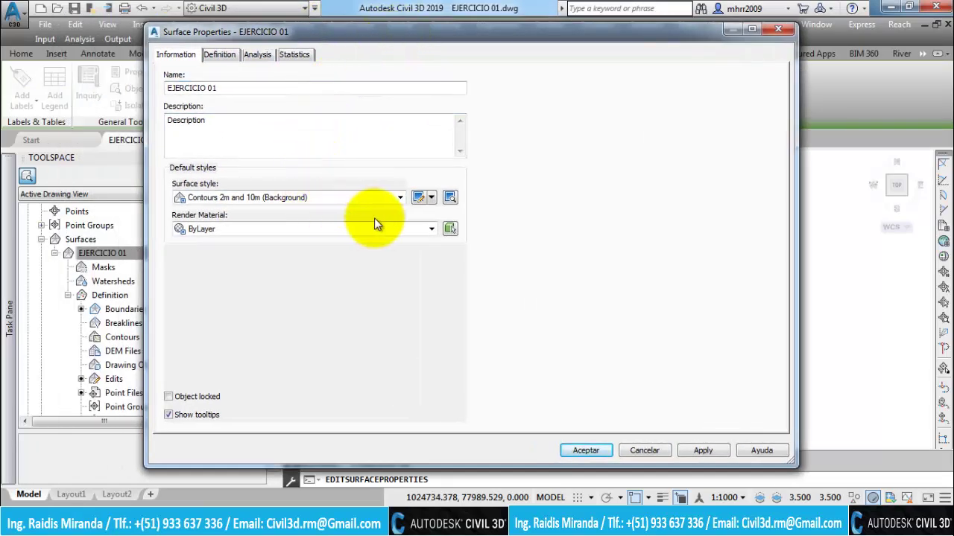
left_click(431, 198)
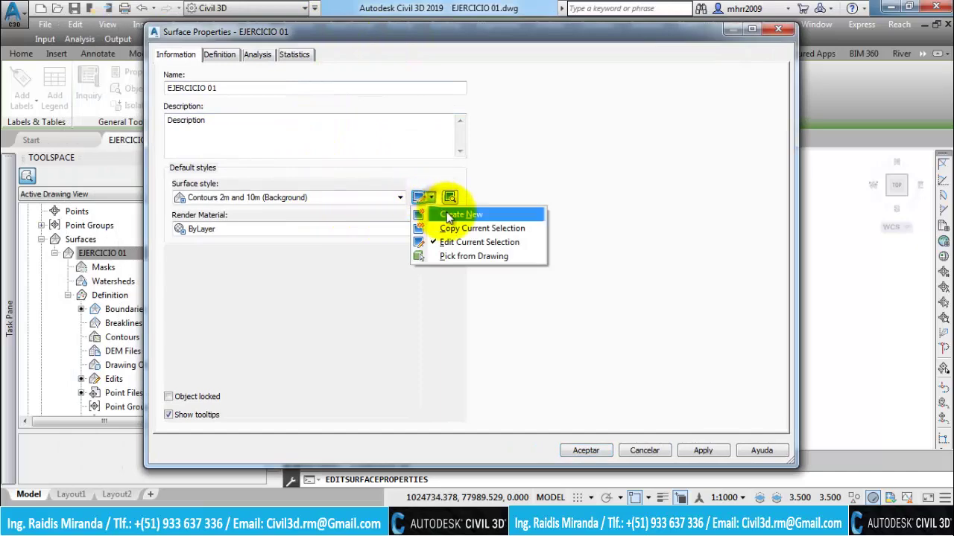
left_click(447, 211)
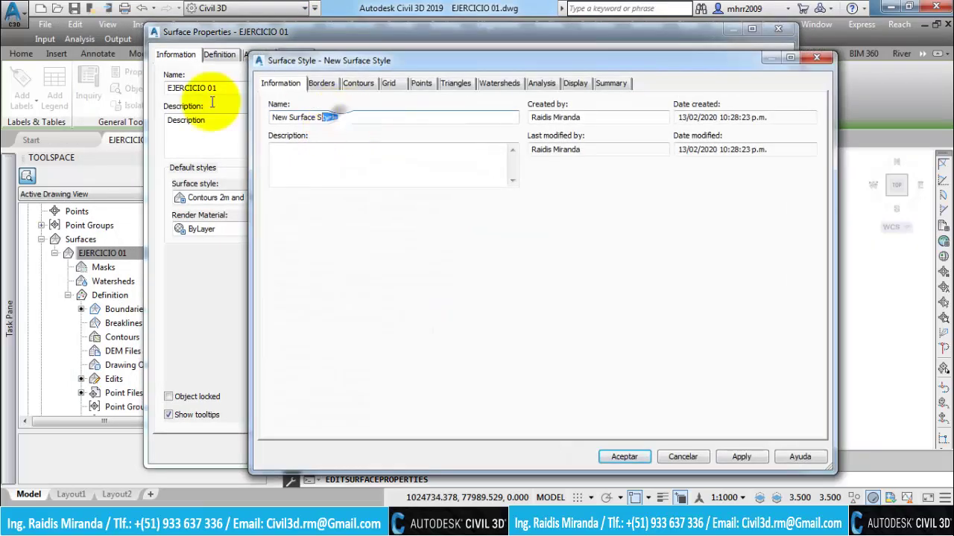
type("An")
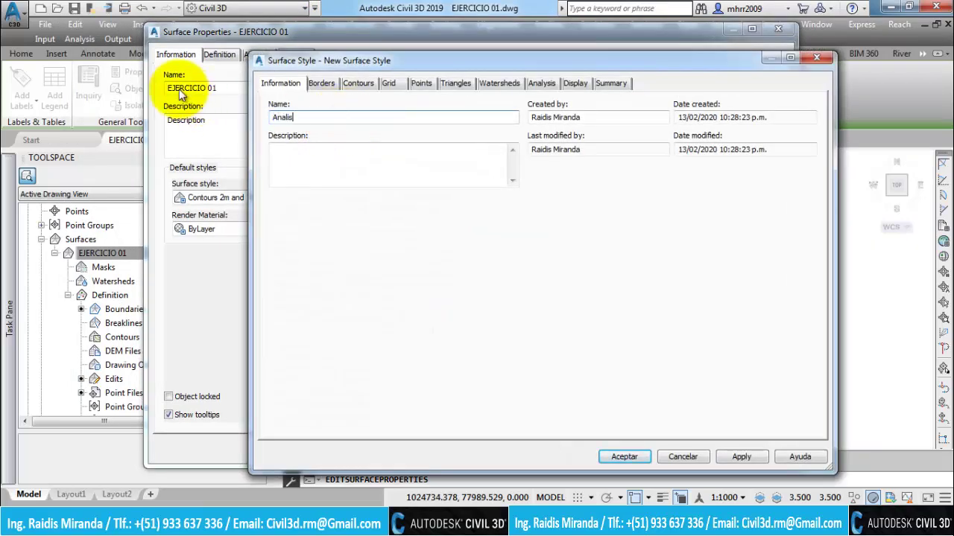
type("á")
type("lisis ")
type("y estil")
type("o de pendiente")
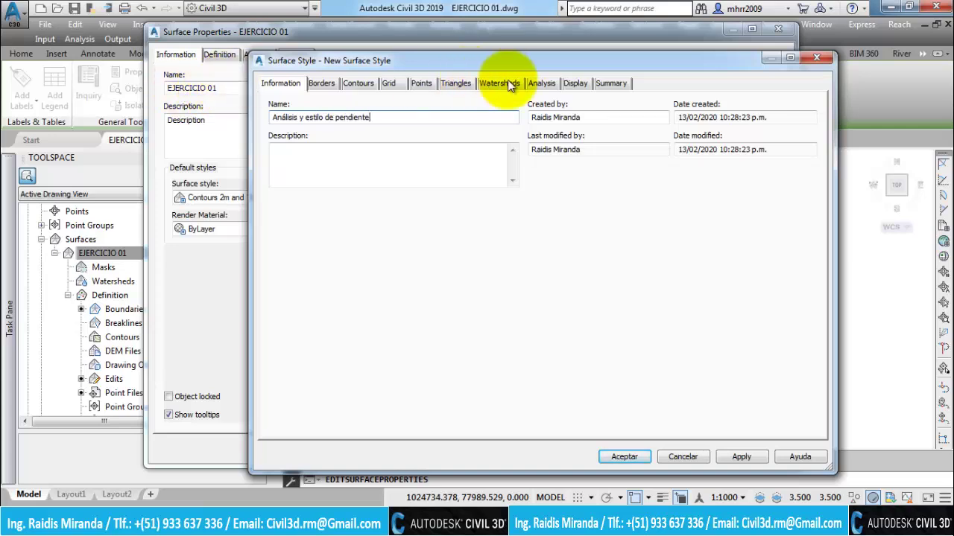
Turn on the Slopes component in the new style's display settings
left_click(575, 84)
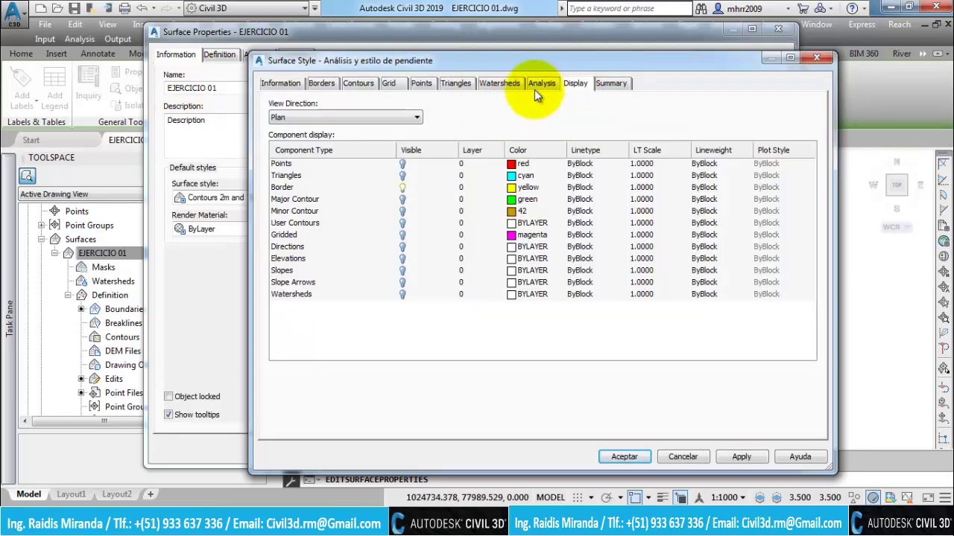
left_click(289, 271)
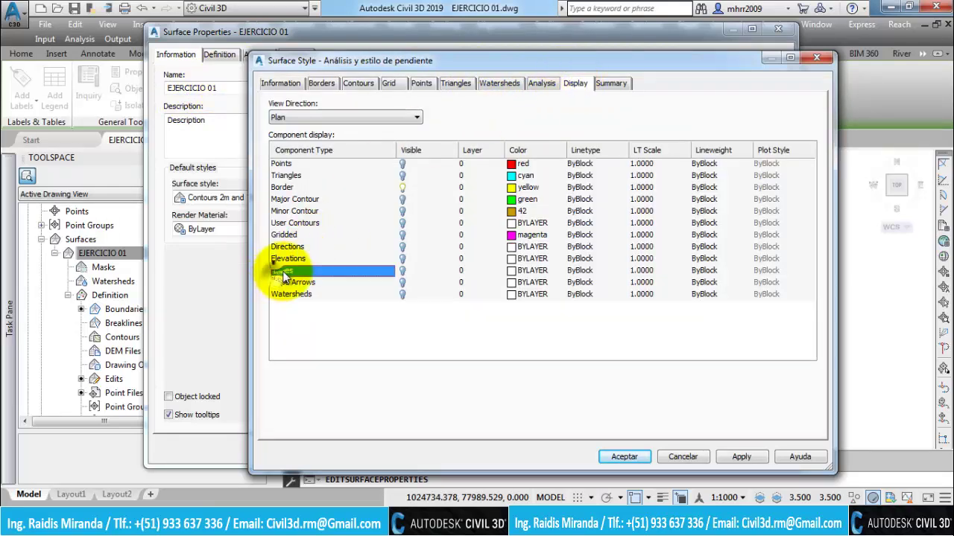
left_click(403, 272)
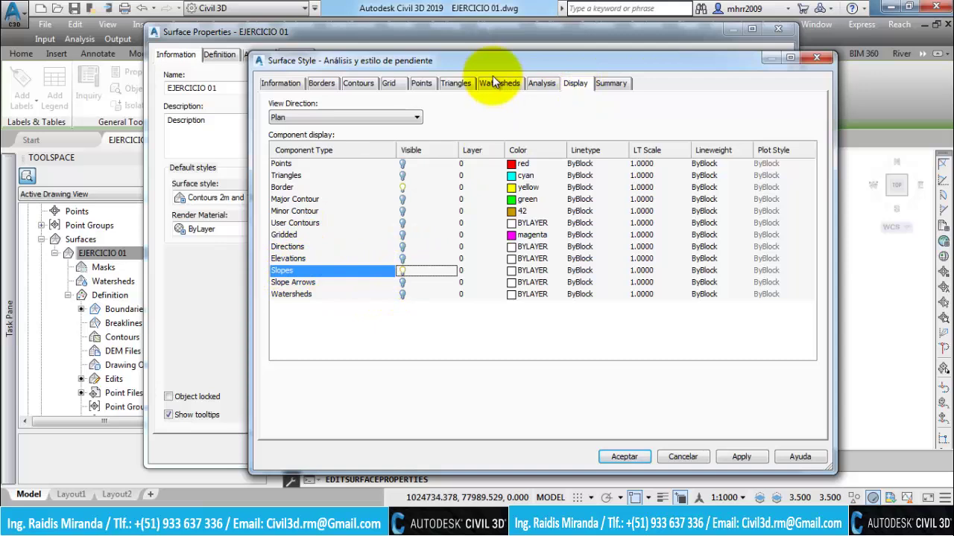
Set the style's slope analysis to 4 ranges with the Rainbow scheme and assign it to EJERCICIO 01
left_click(547, 84)
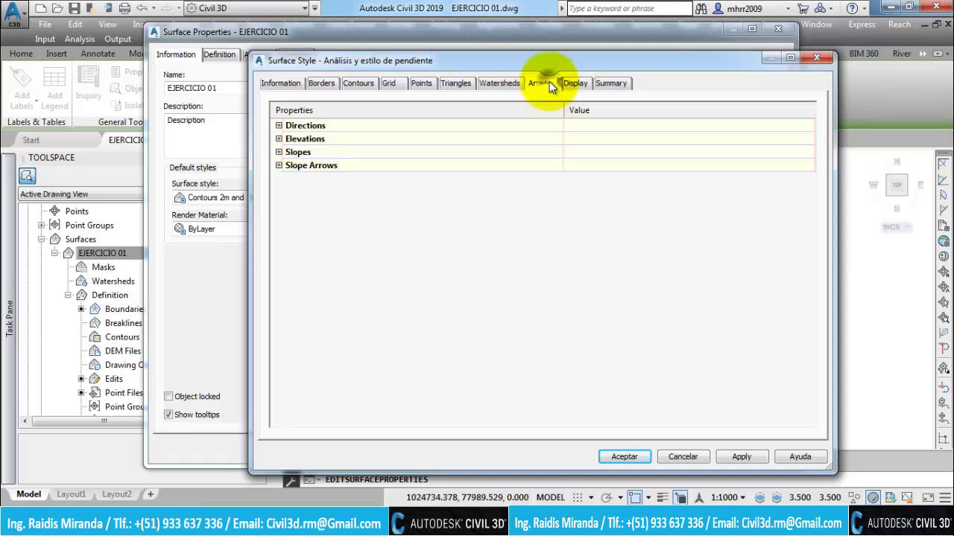
left_click(279, 151)
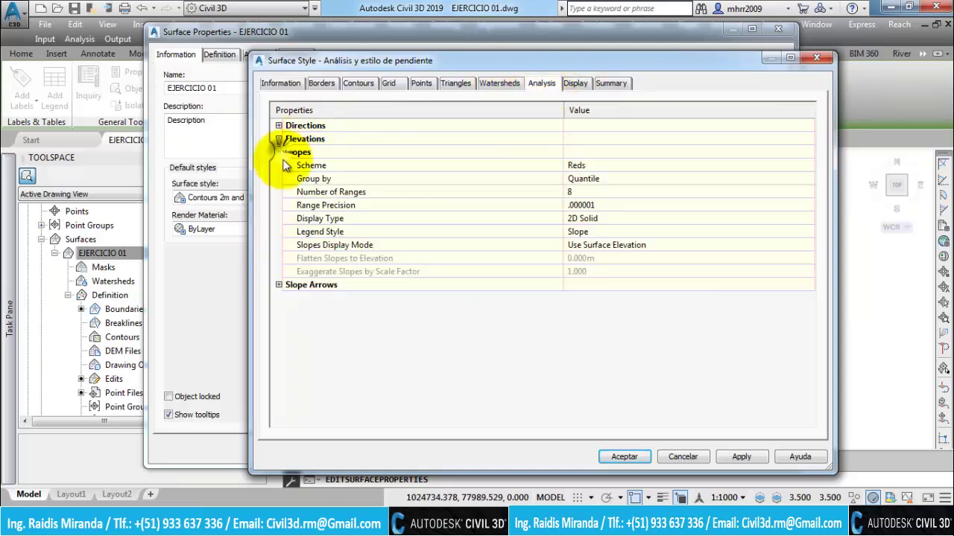
left_click(588, 191)
type("4")
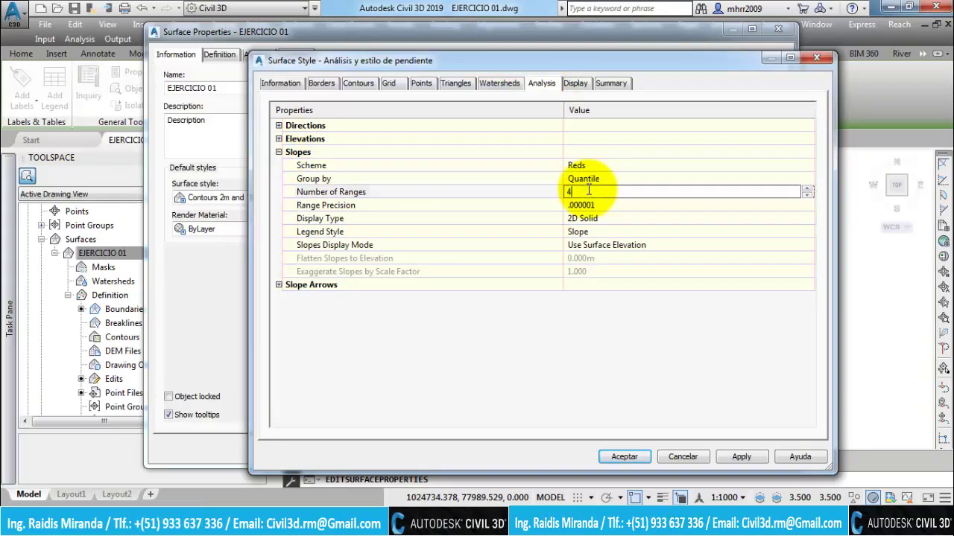
key("Return")
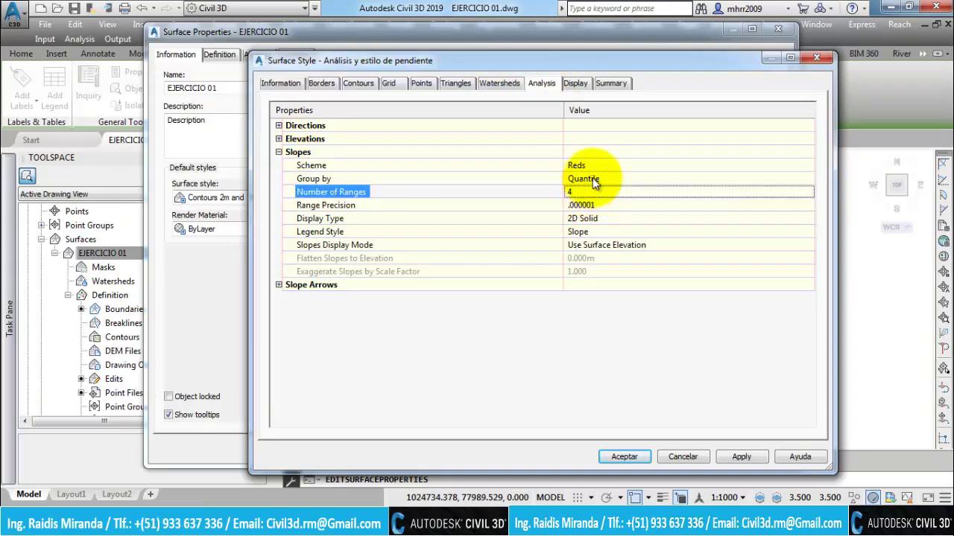
left_click(592, 165)
left_click(592, 166)
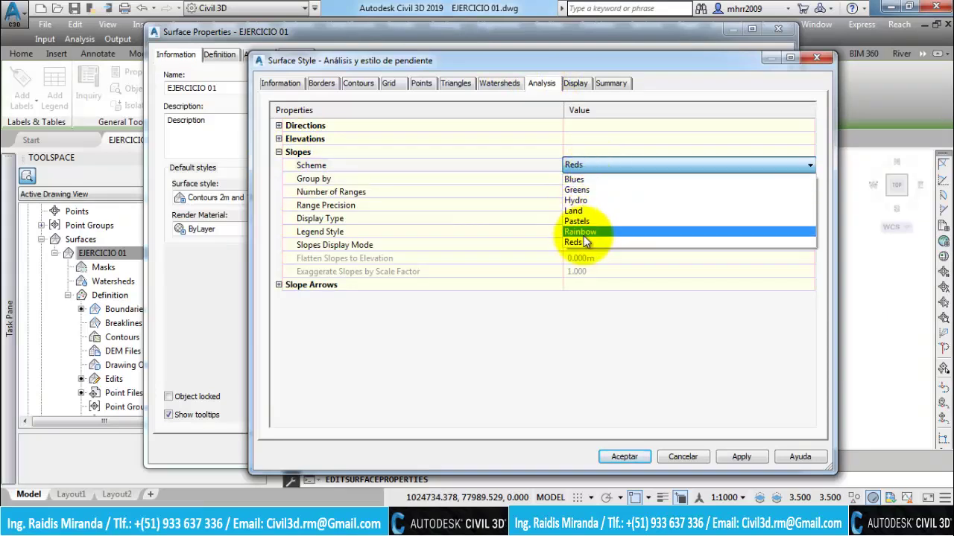
left_click(585, 232)
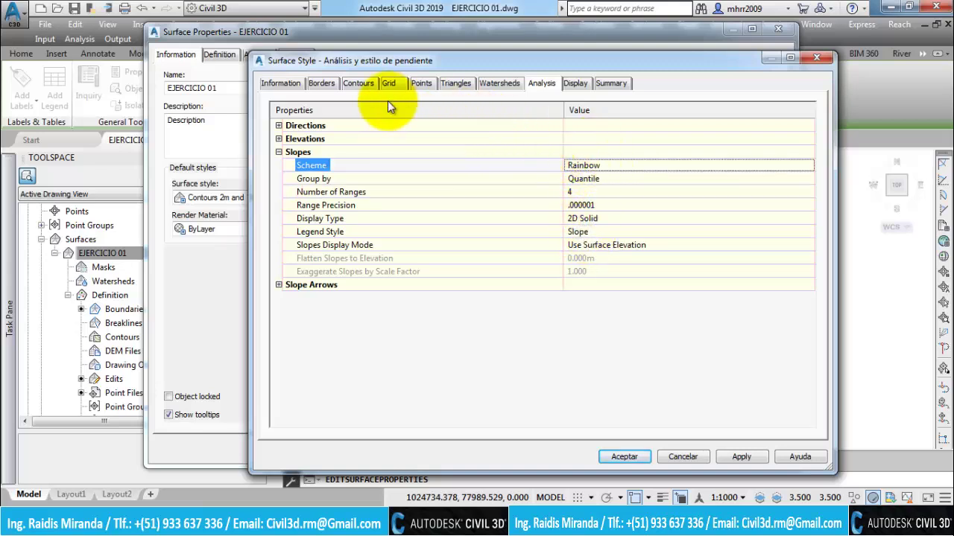
left_click(290, 84)
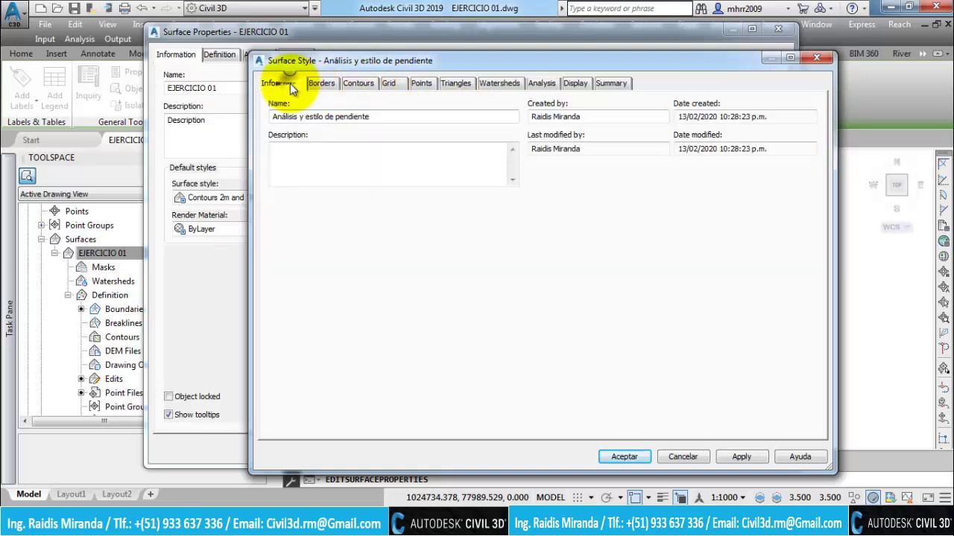
left_click(615, 457)
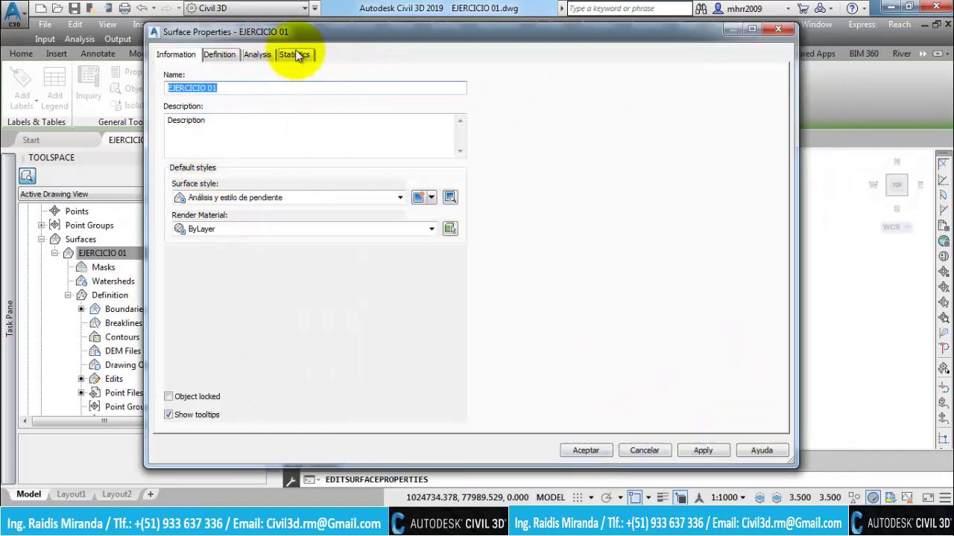
Run a Slopes analysis on EJERCICIO 01 with 4 ranges using the Reds scheme
left_click_drag(363, 37, 391, 40)
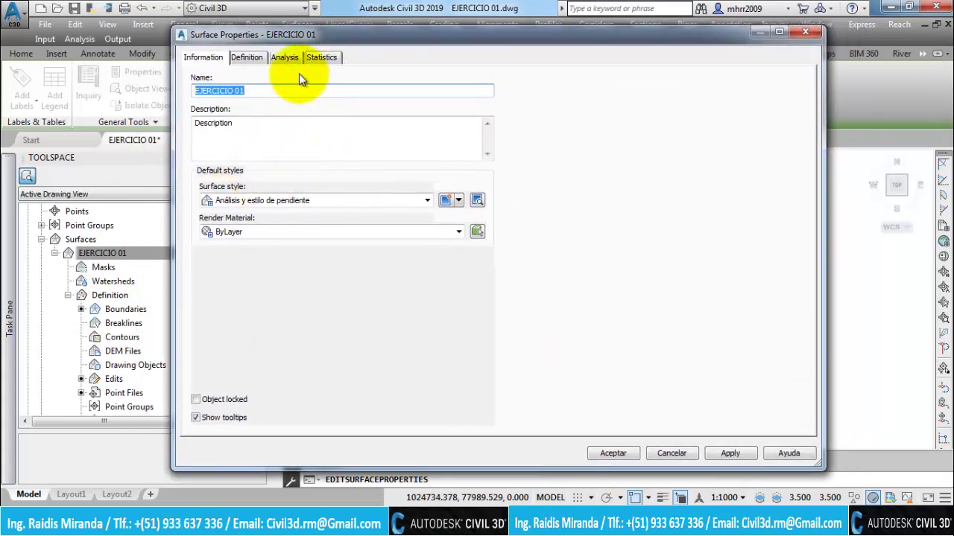
left_click(286, 58)
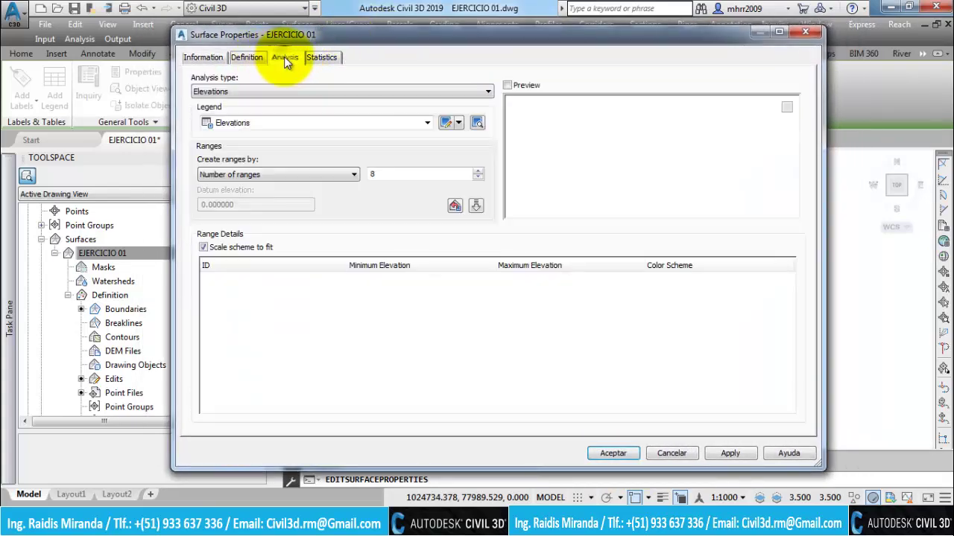
left_click(255, 88)
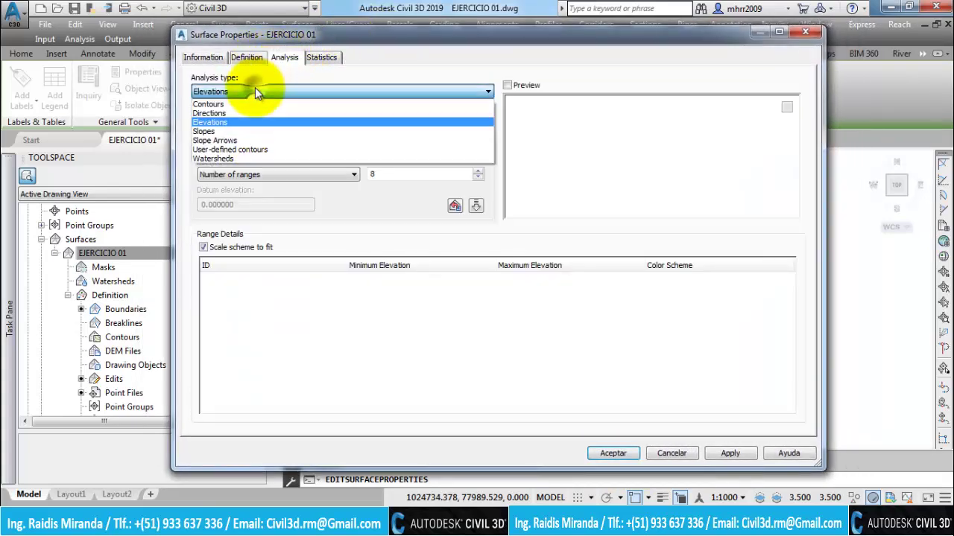
left_click(212, 132)
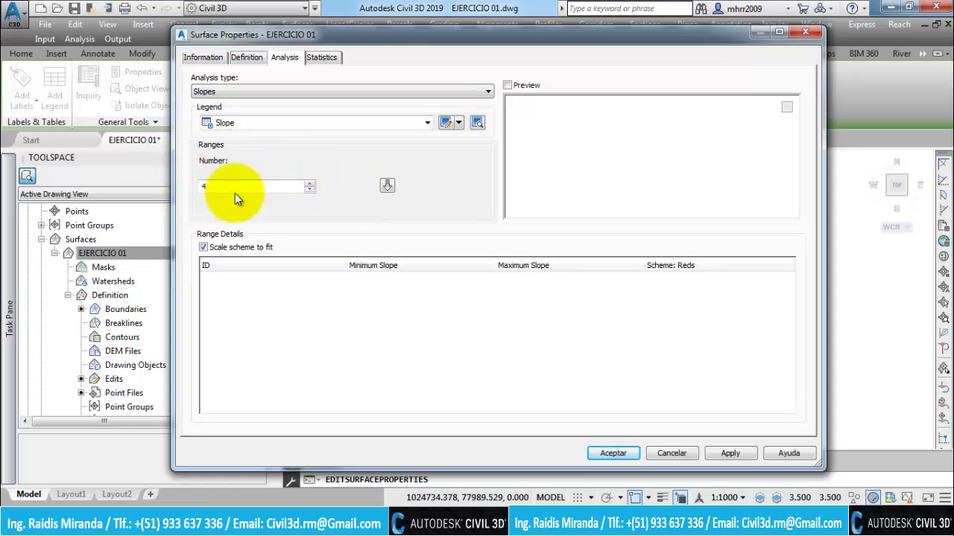
left_click(387, 188)
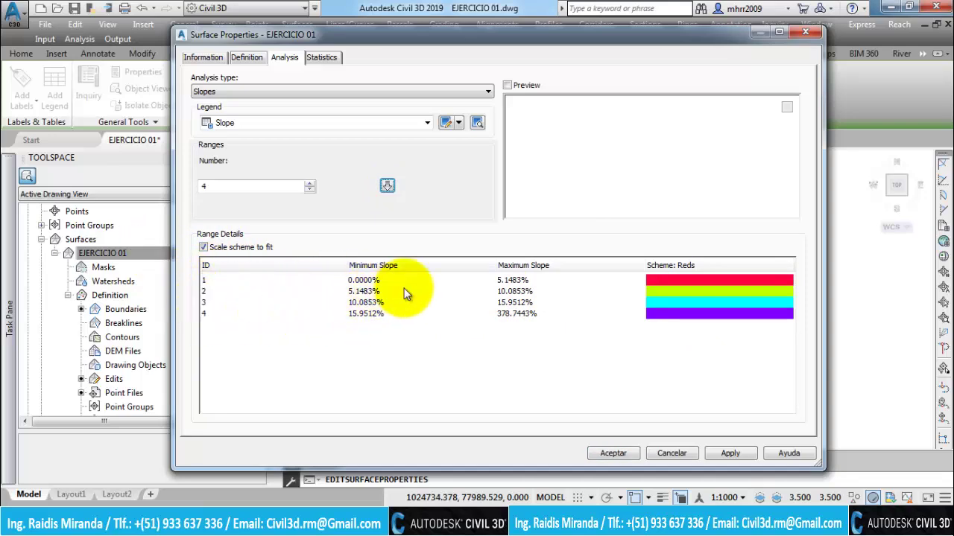
Set the maximum slopes of the first three ranges to 10%, 20% and 30%
left_click(521, 282)
left_click(521, 282)
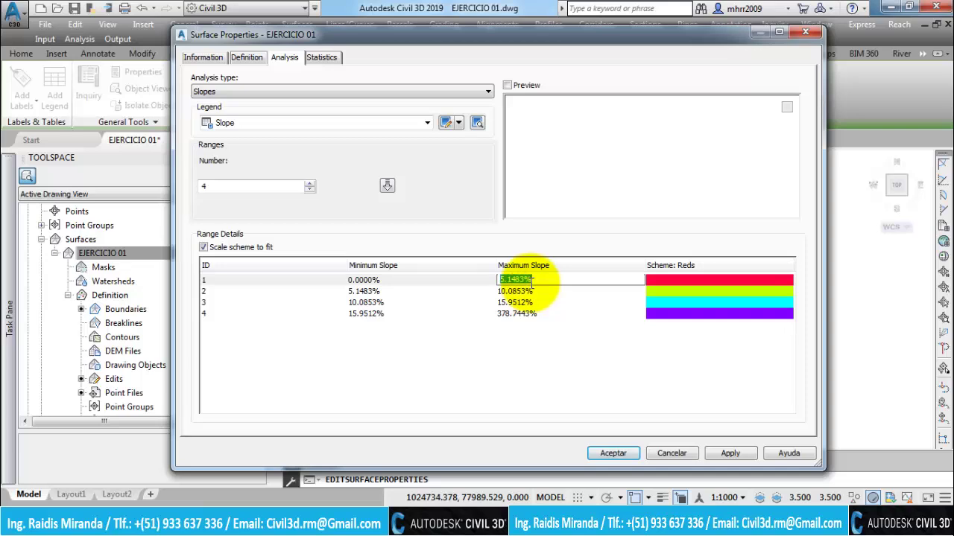
type("10")
key("Return")
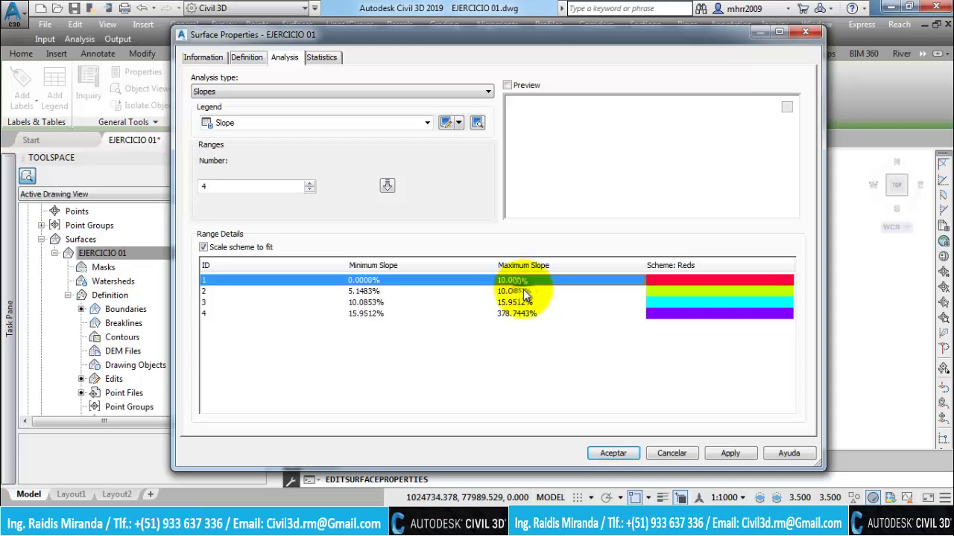
left_click(525, 291)
left_click(525, 291)
type("20")
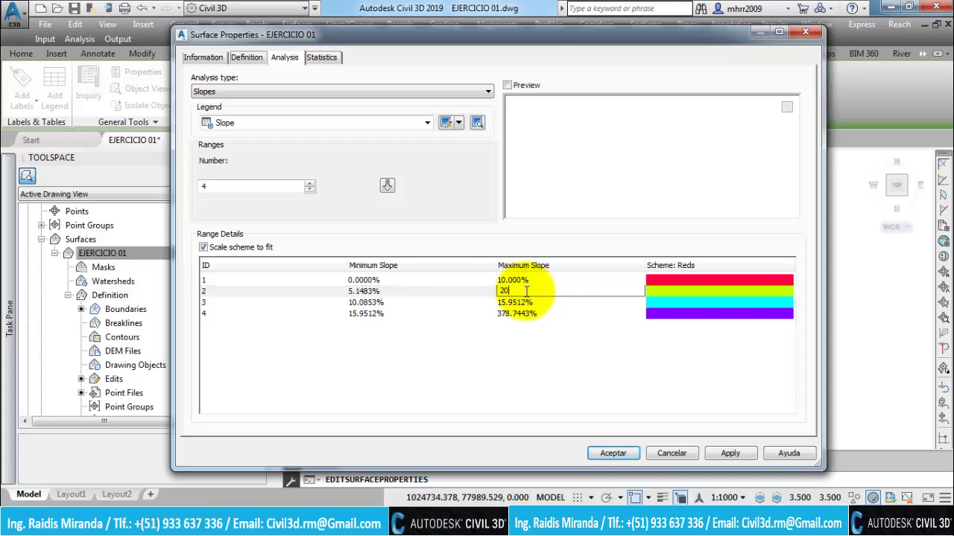
key("Return")
left_click(529, 302)
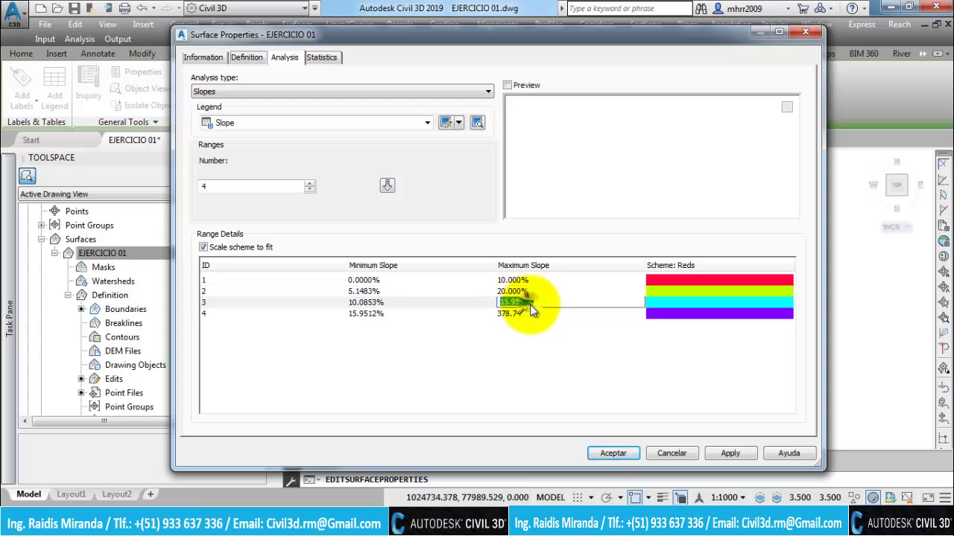
type("30")
key("Return")
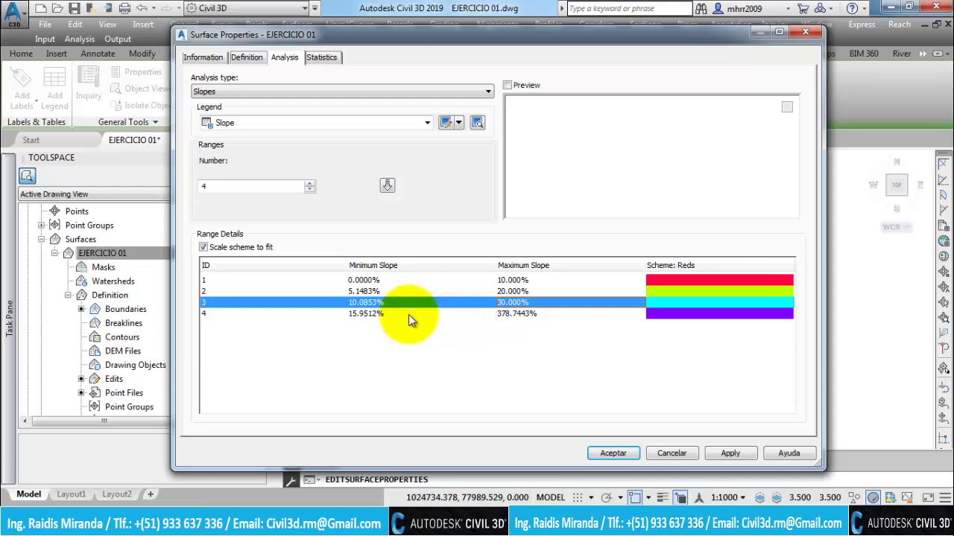
Set the minimum slopes of ranges four, three and two to 30%, 20% and 10%
left_click(377, 316)
left_click(377, 316)
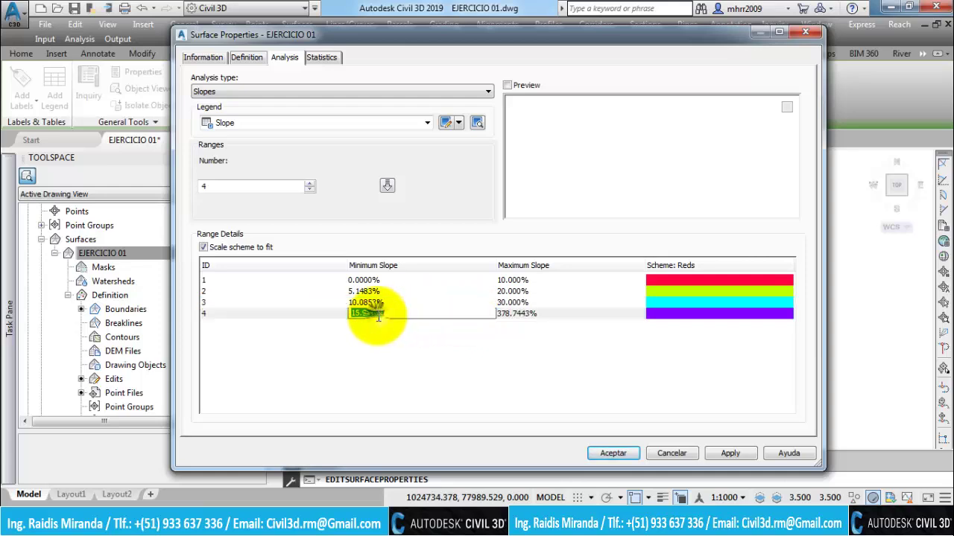
type("30")
key("Return")
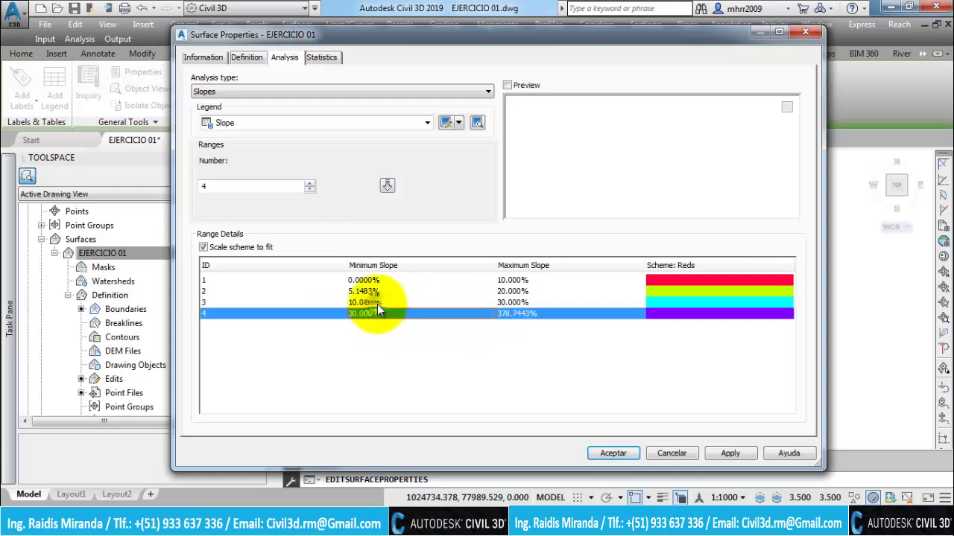
double_click(377, 304)
type("0")
key("Return")
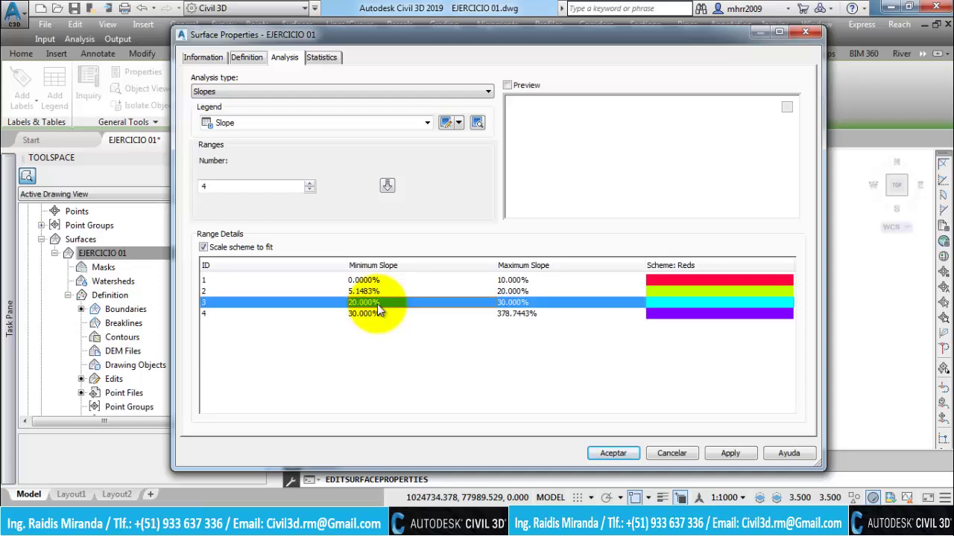
double_click(375, 295)
type("0")
key("Return")
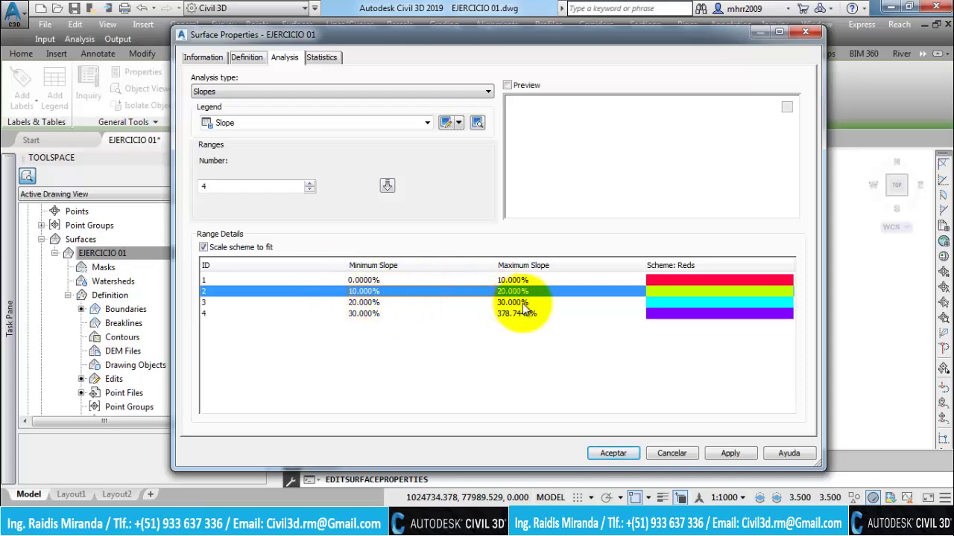
left_click(381, 314)
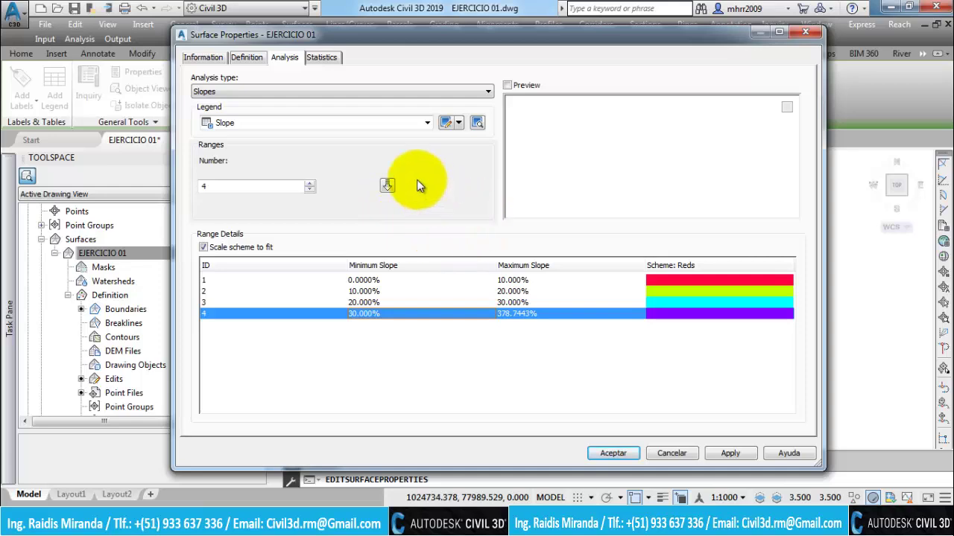
Open the Slope legend table style for editing and enlarge its window
left_click_drag(425, 34, 407, 27)
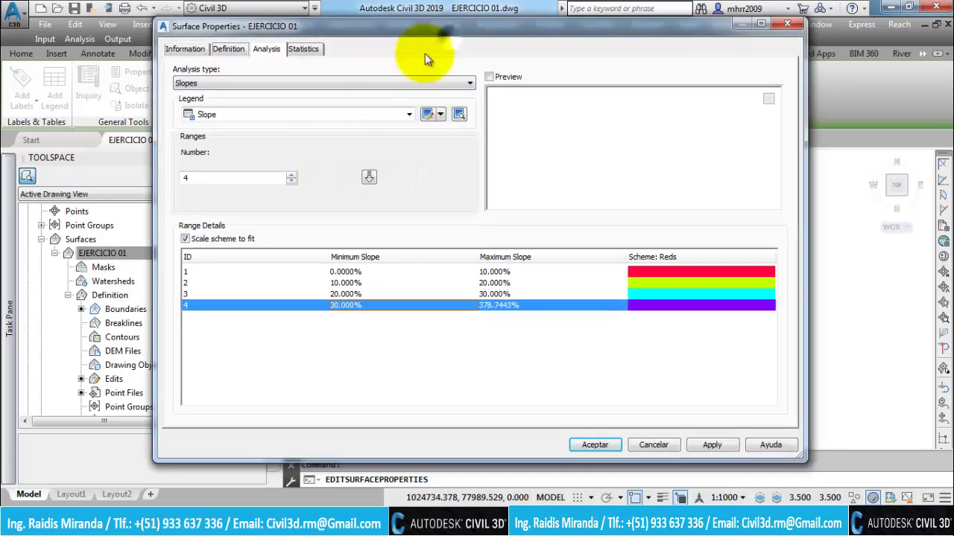
left_click(217, 119)
left_click(213, 131)
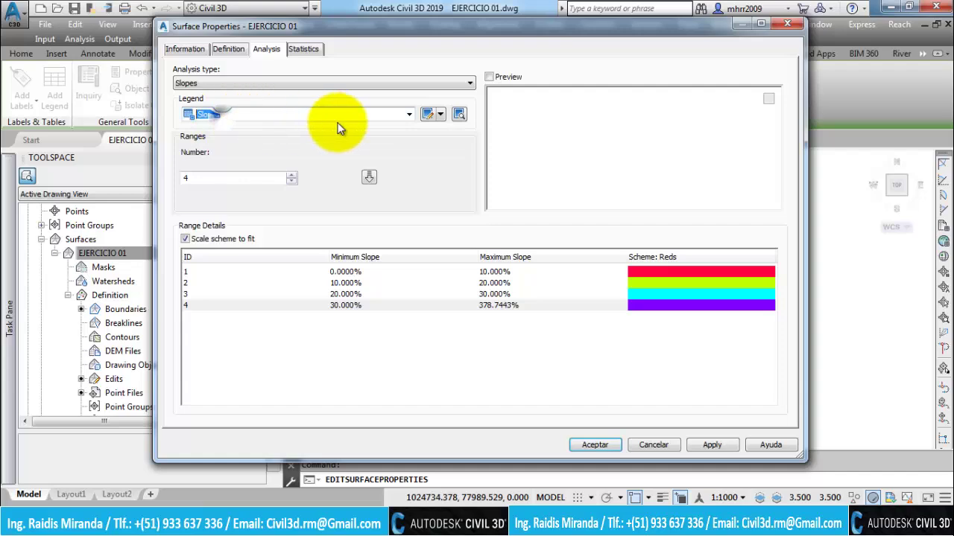
left_click(426, 114)
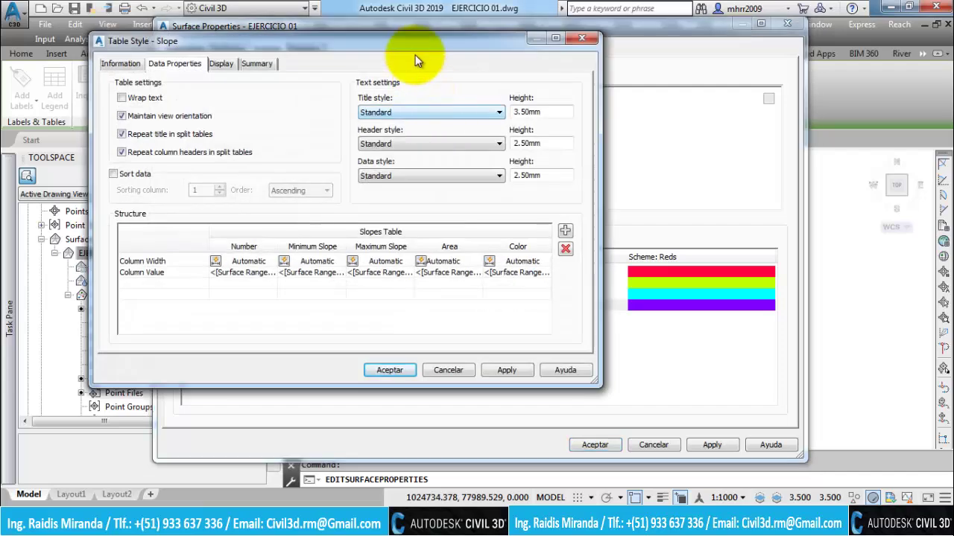
mouse_move(410, 41)
left_mouse_down()
mouse_move(619, 60)
mouse_move(587, 52)
left_mouse_up()
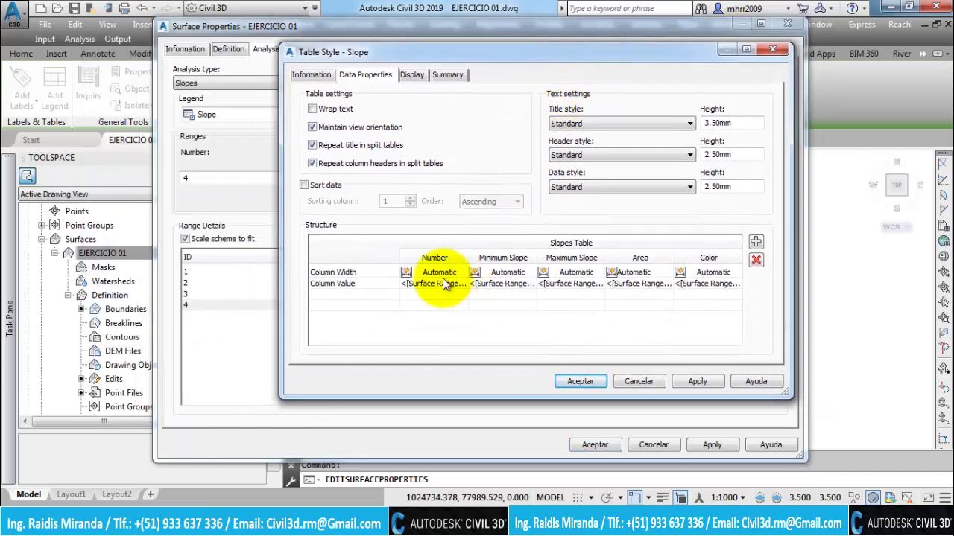
left_click_drag(467, 50, 388, 49)
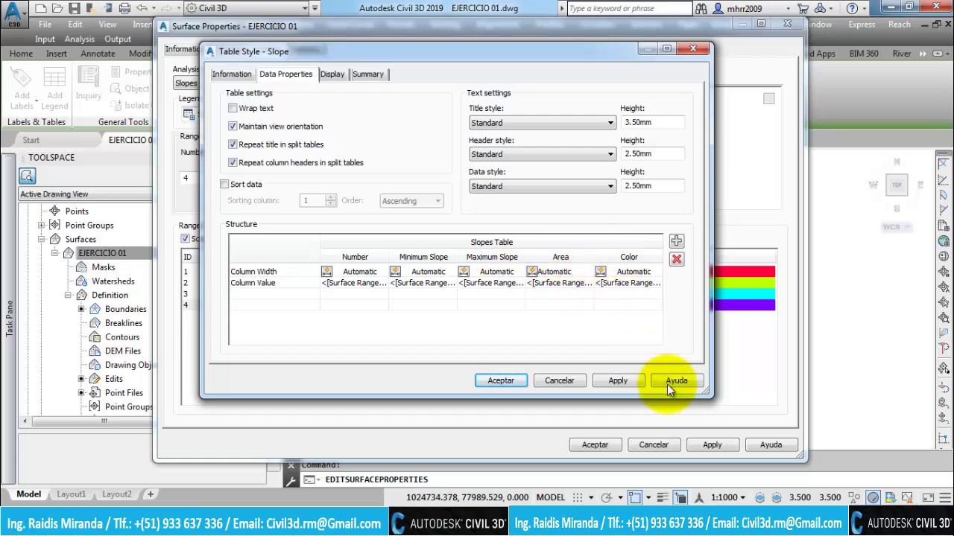
left_click_drag(701, 391, 754, 416)
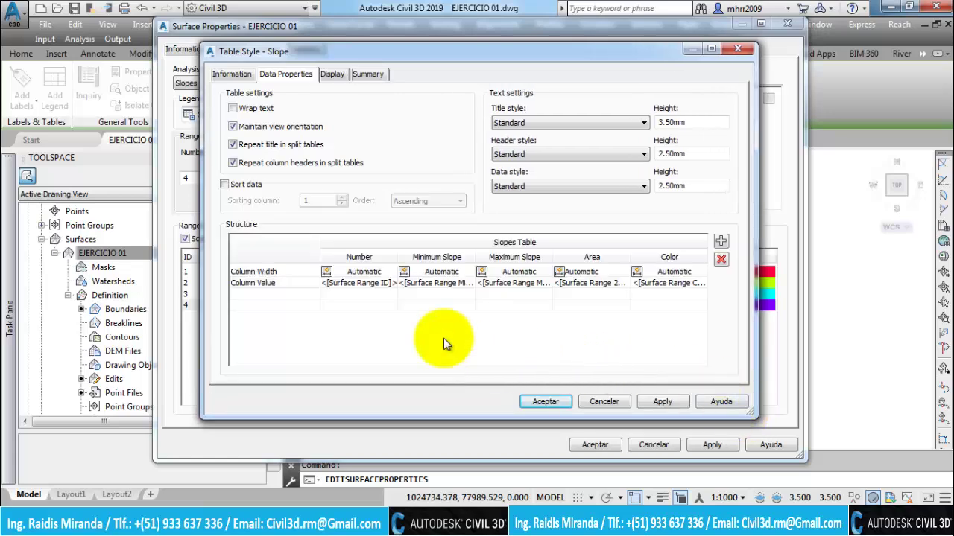
Set the Area column contents to display in hectares
double_click(588, 281)
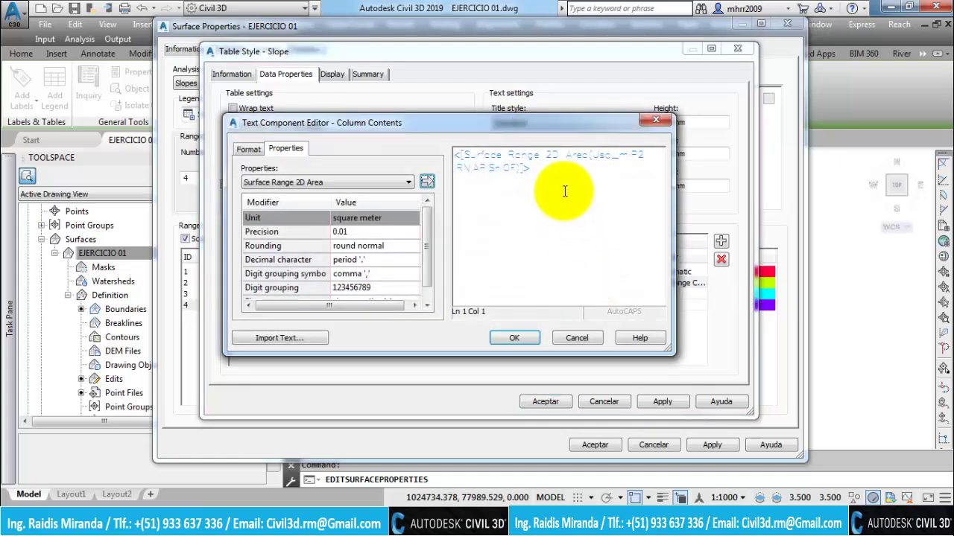
left_click_drag(510, 123, 290, 160)
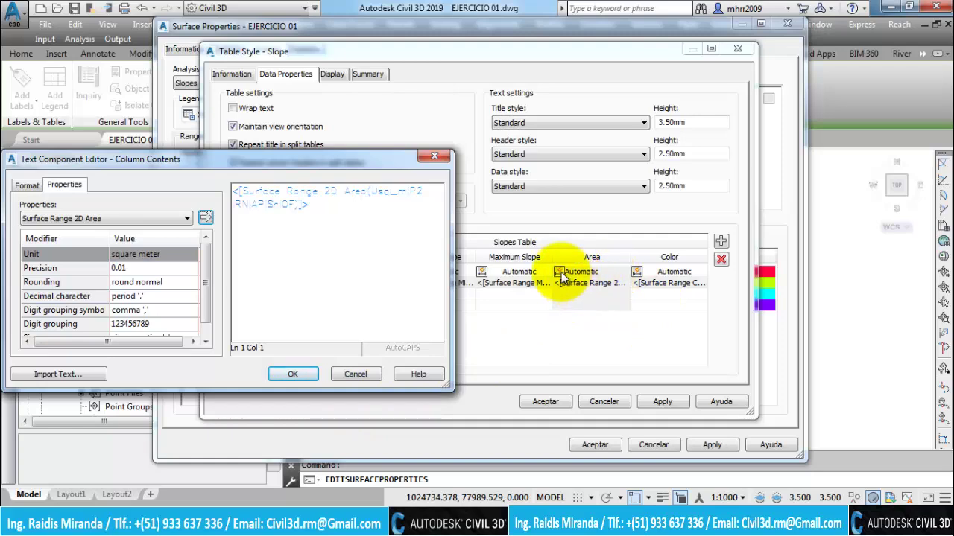
left_click_drag(283, 167, 538, 129)
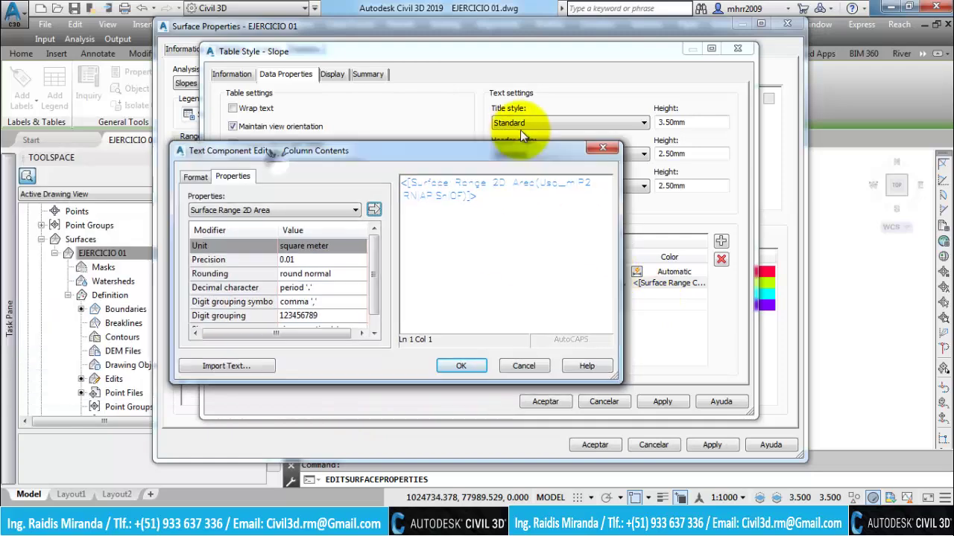
left_click_drag(566, 166, 431, 136)
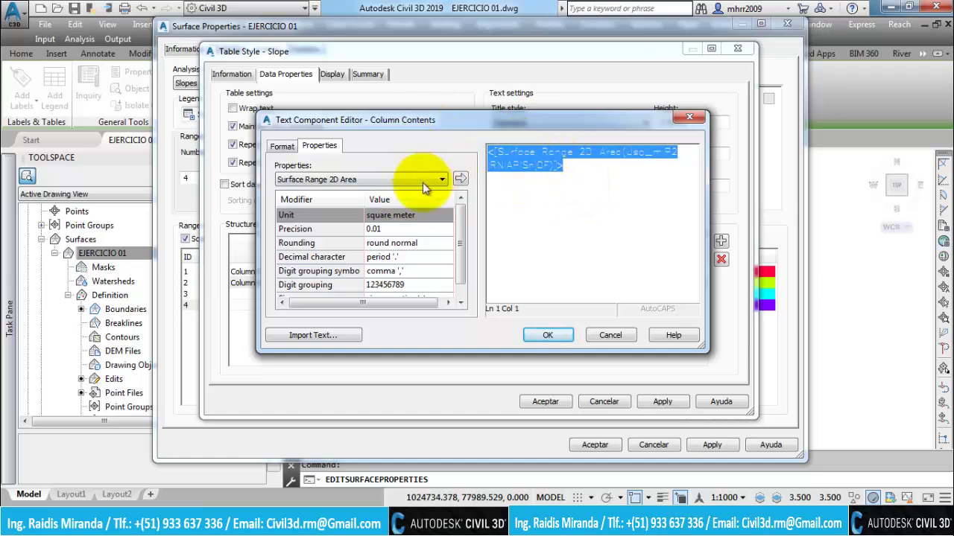
left_click(421, 219)
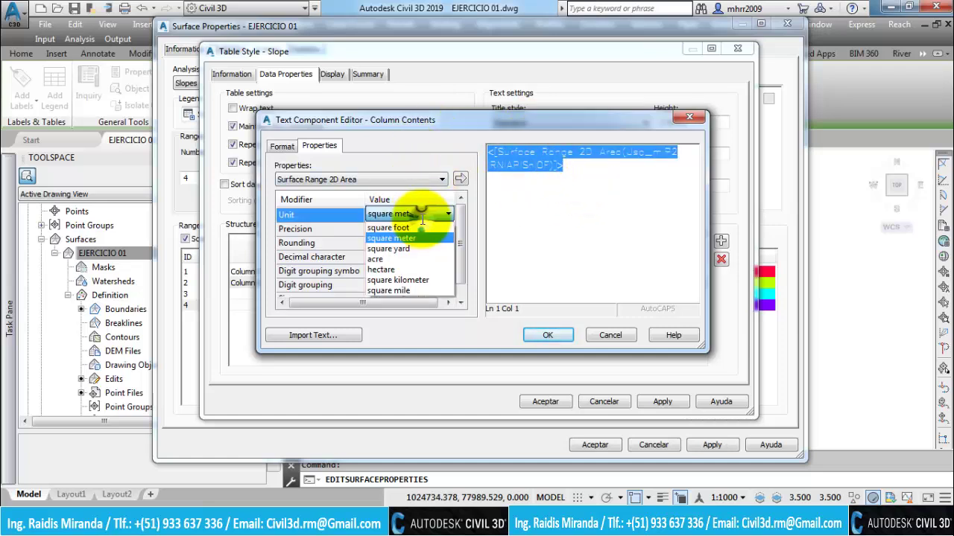
left_click(417, 217)
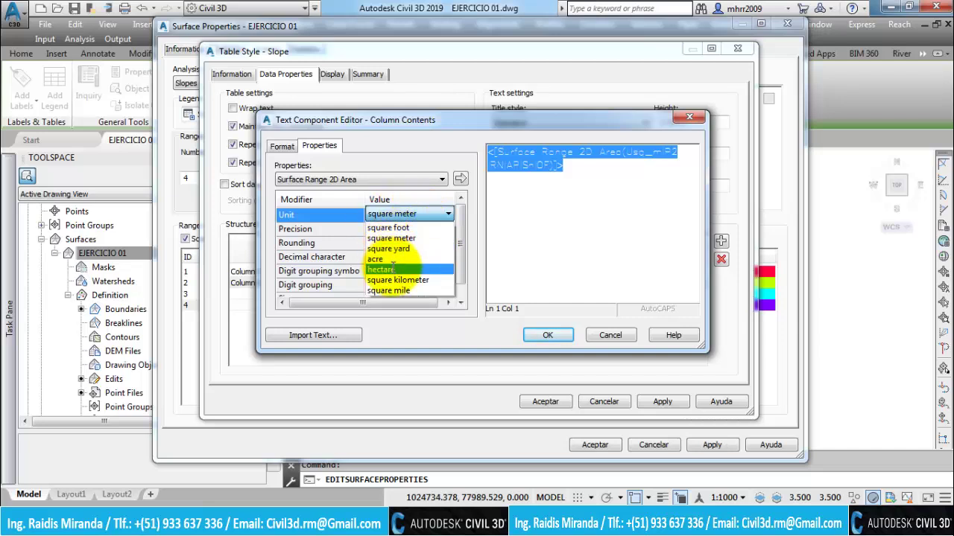
left_click(393, 268)
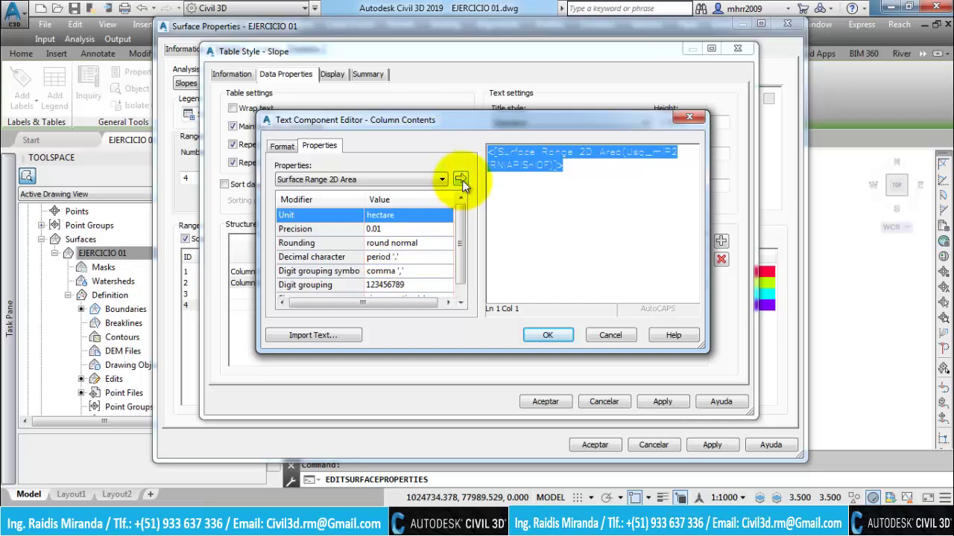
left_click(461, 180)
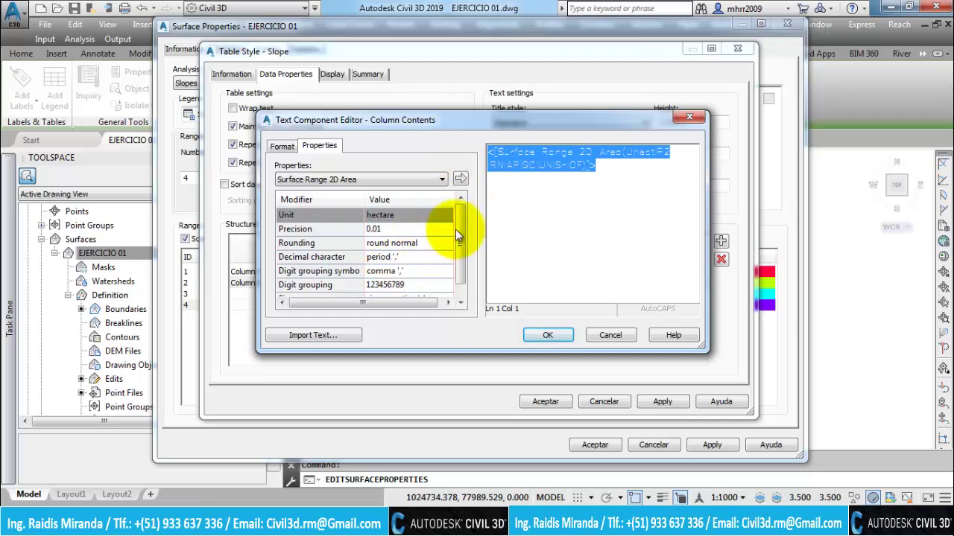
left_click(412, 231)
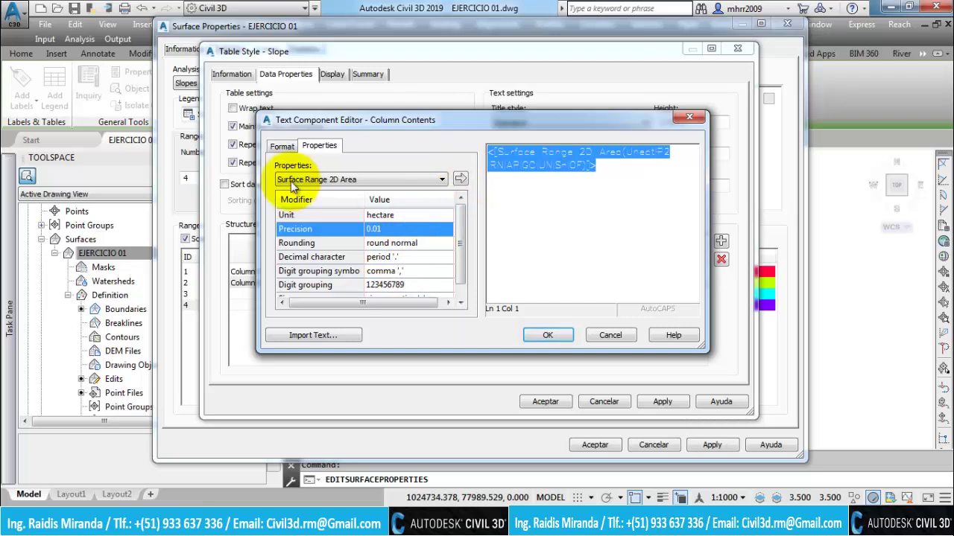
Format the Area column value text centred, Arial Narrow font, White colour
left_click(289, 146)
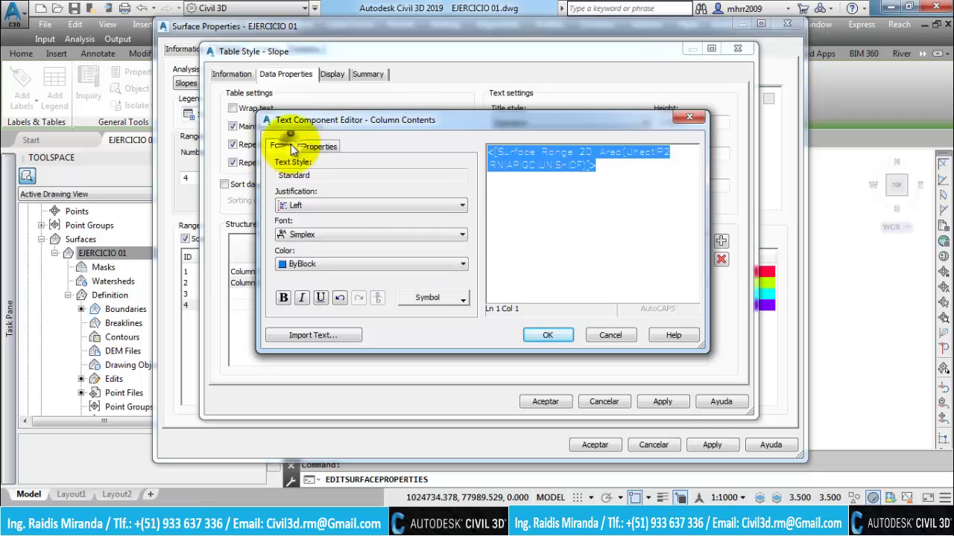
left_click(310, 206)
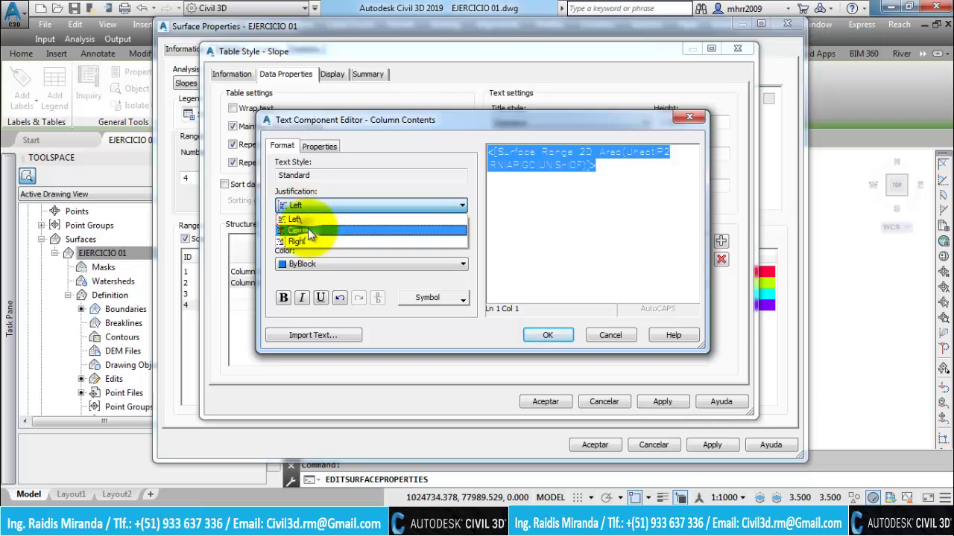
left_click(308, 230)
left_click(319, 236)
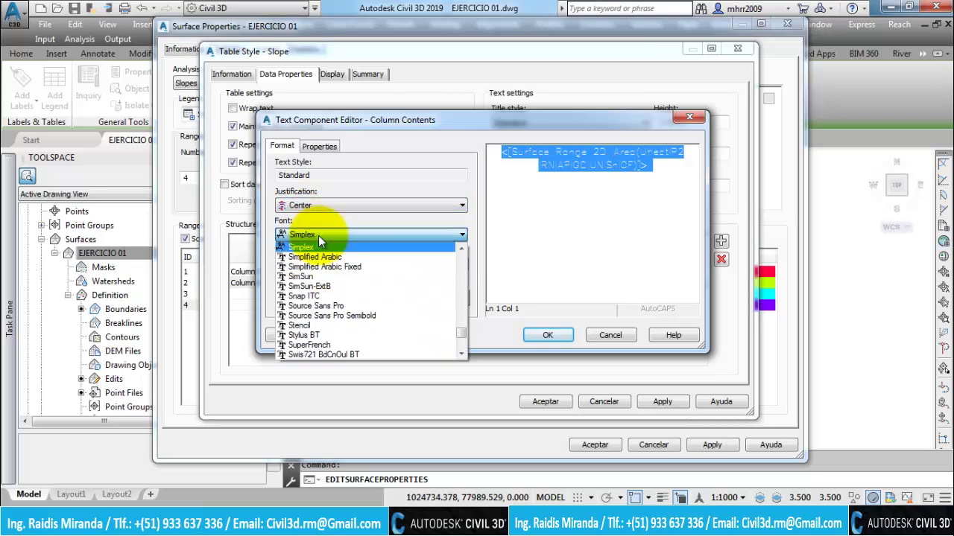
key("a")
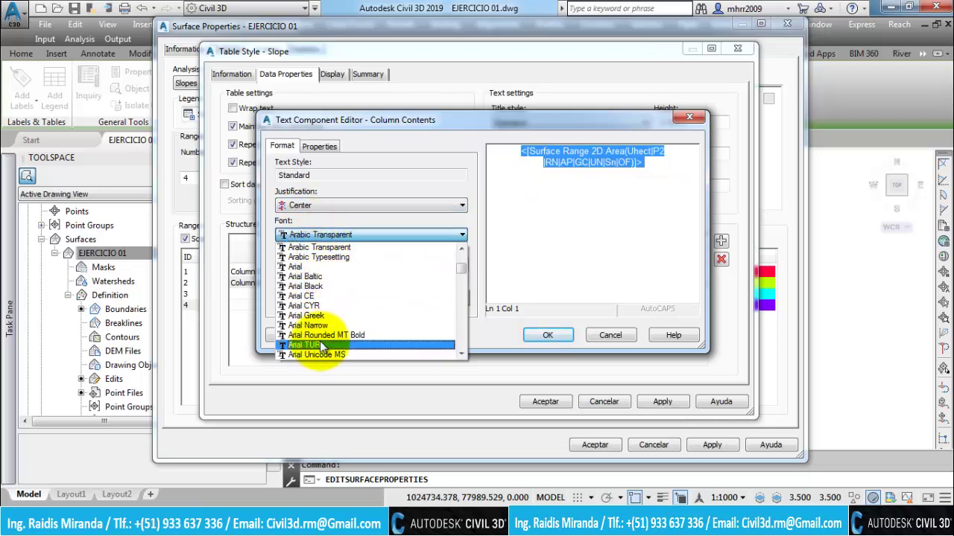
left_click(330, 325)
left_click(335, 268)
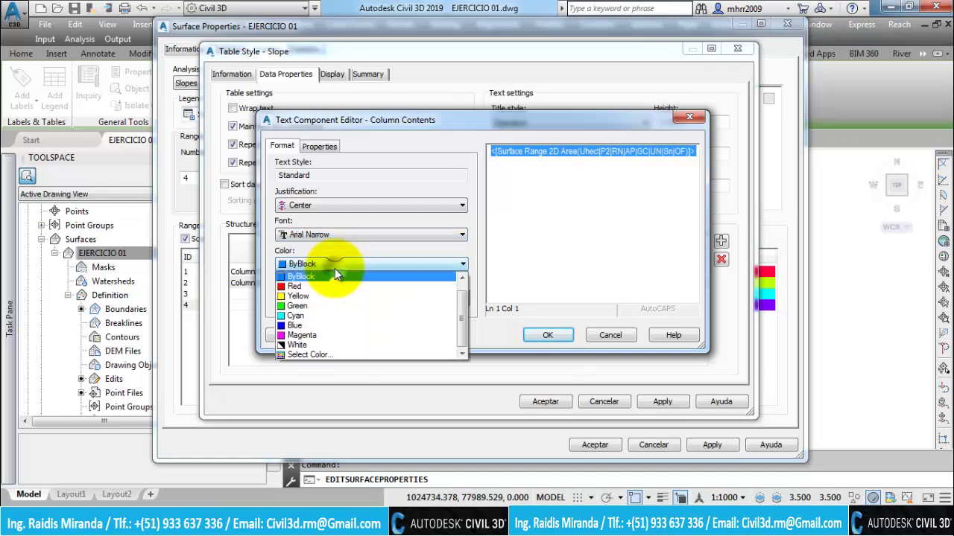
left_click(309, 346)
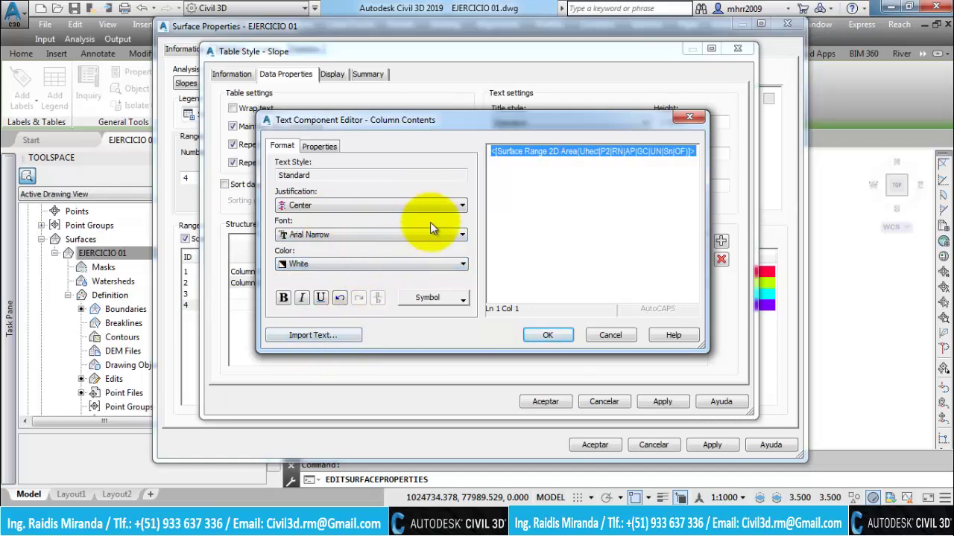
Confirm the Area text formatting and retitle the Maximum Slope heading as 'Pendiente Máxima'
left_click(555, 335)
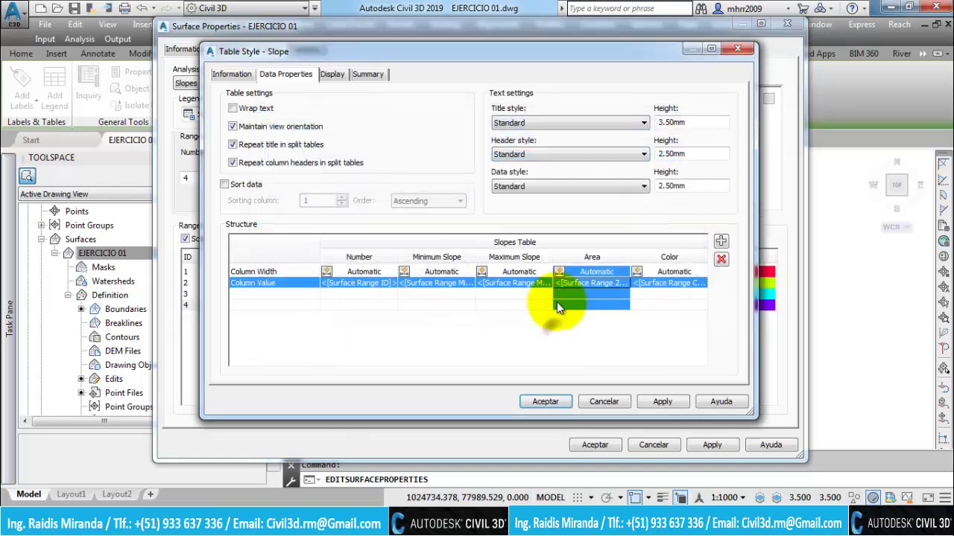
double_click(519, 257)
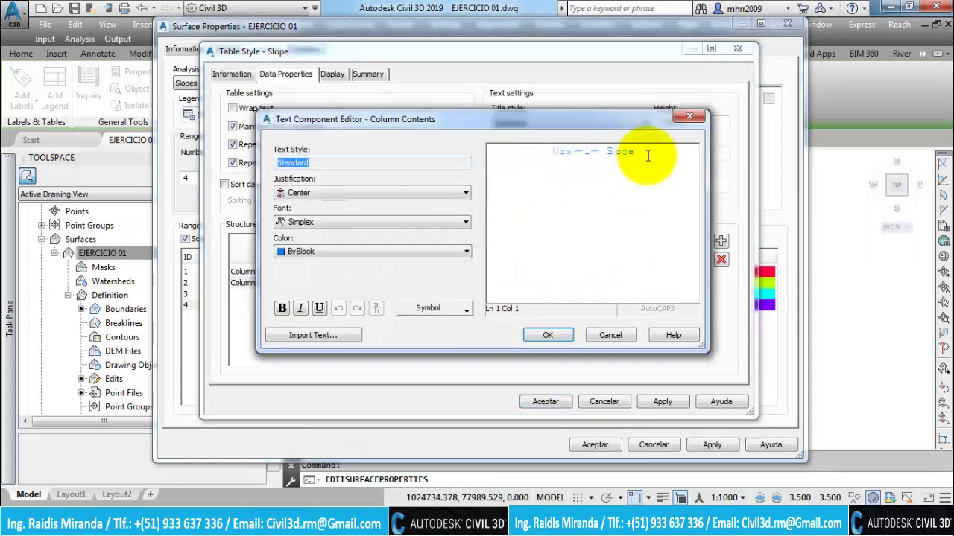
left_click_drag(647, 152, 518, 154)
type("=")
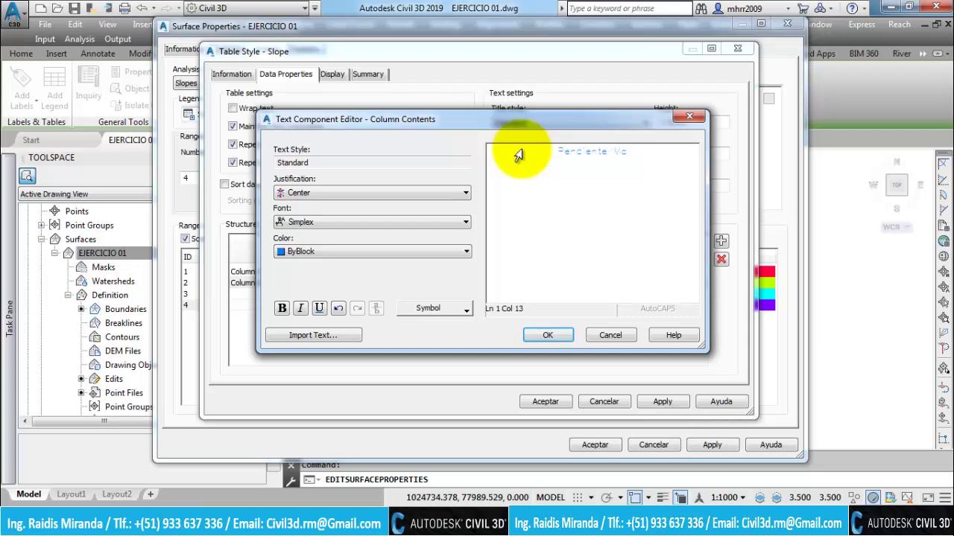
type("ima")
key("BackSpace")
key("BackSpace")
key("BackSpace")
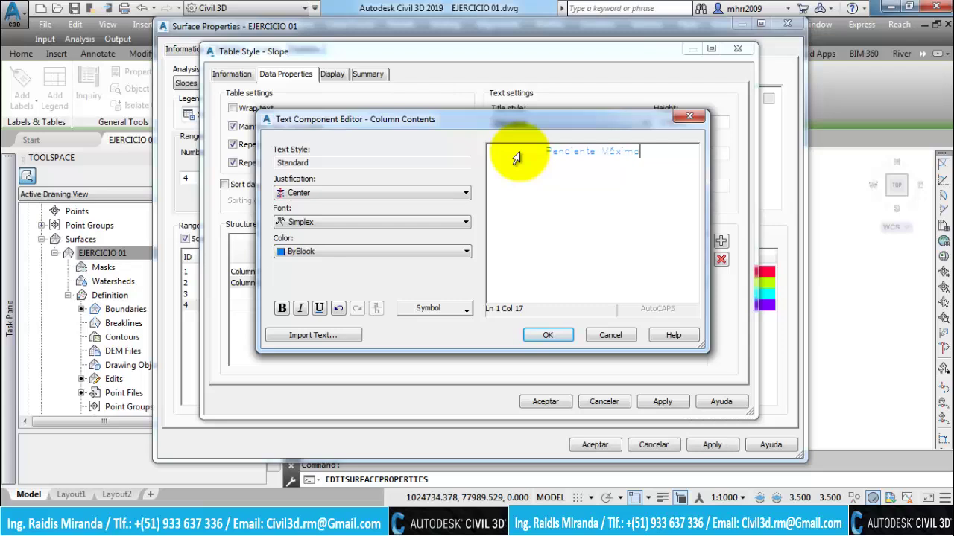
left_click_drag(641, 152, 489, 154)
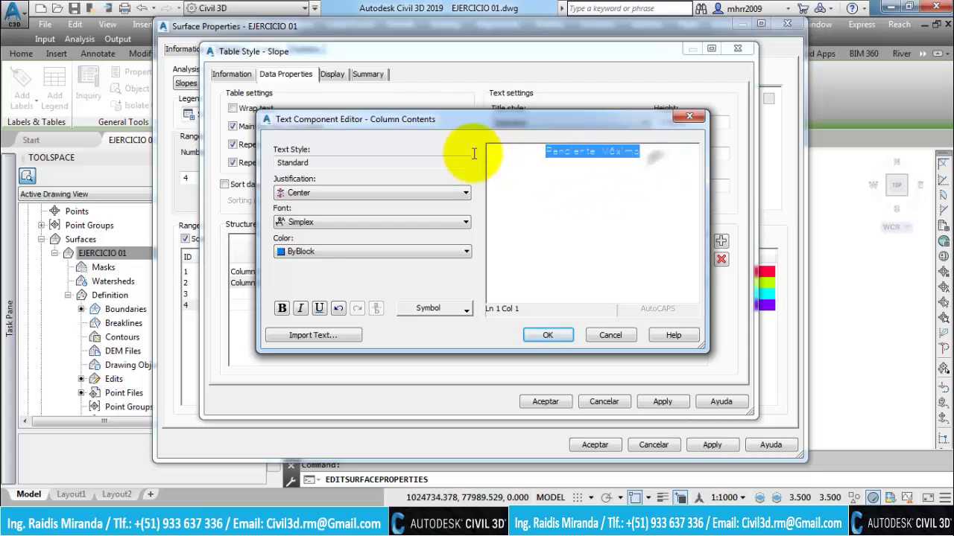
Make the Pendiente Máxima heading Arial Narrow and White
left_click(327, 224)
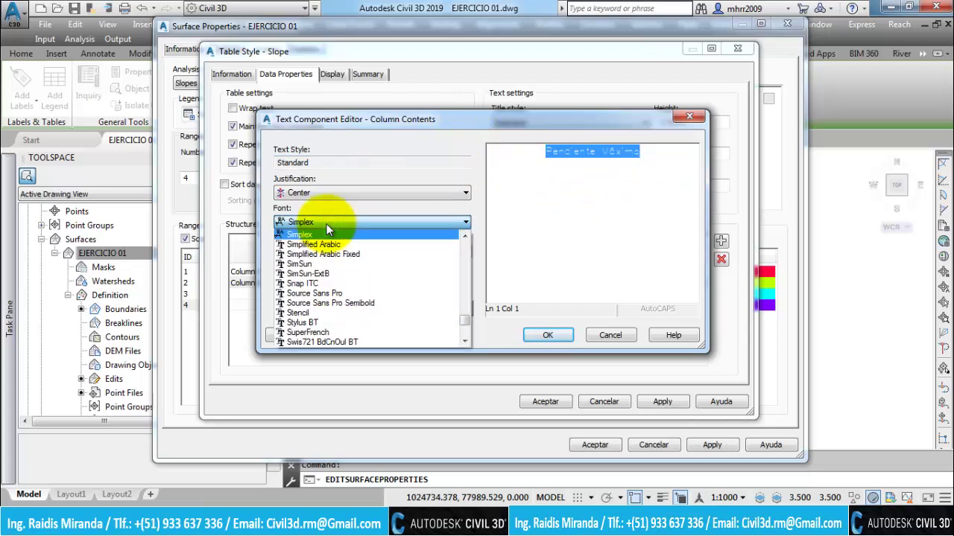
key("a")
left_click(308, 313)
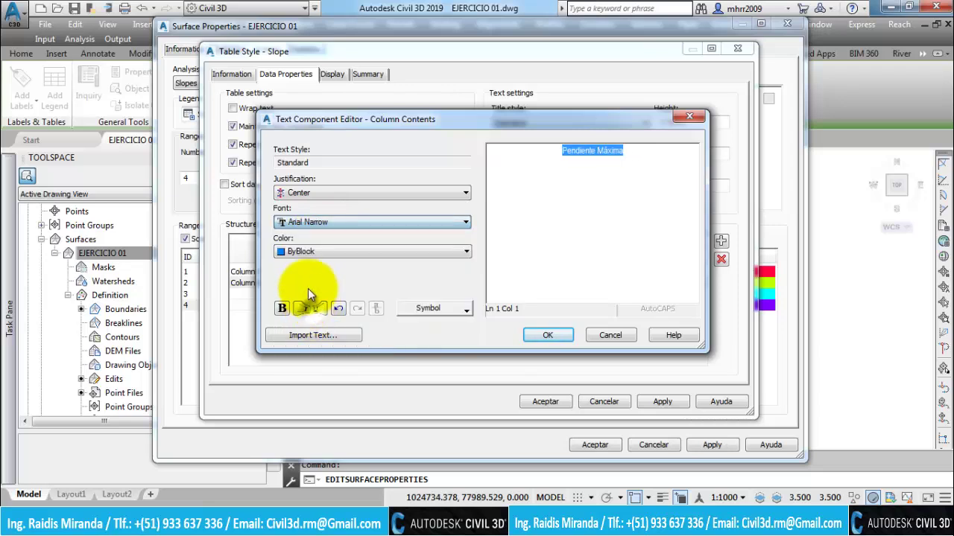
left_click(306, 252)
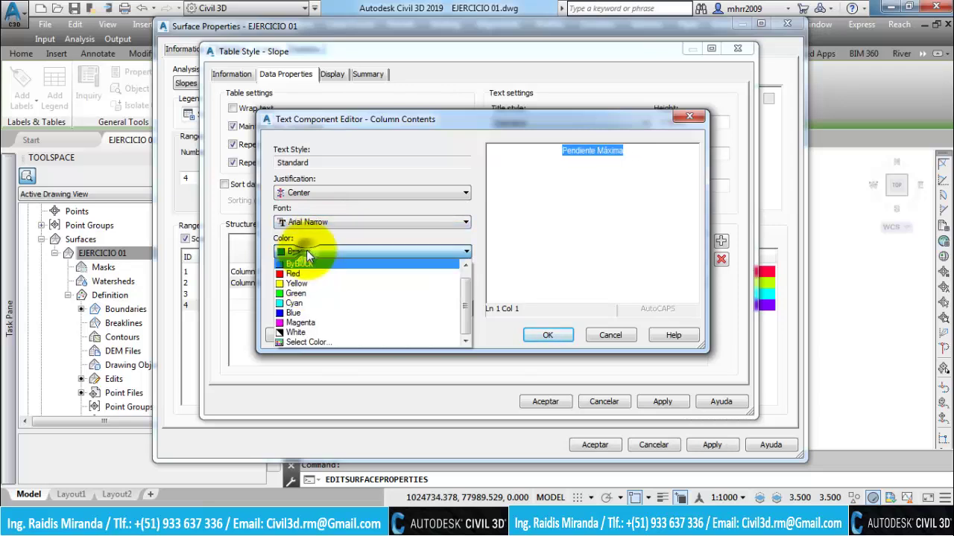
left_click(301, 332)
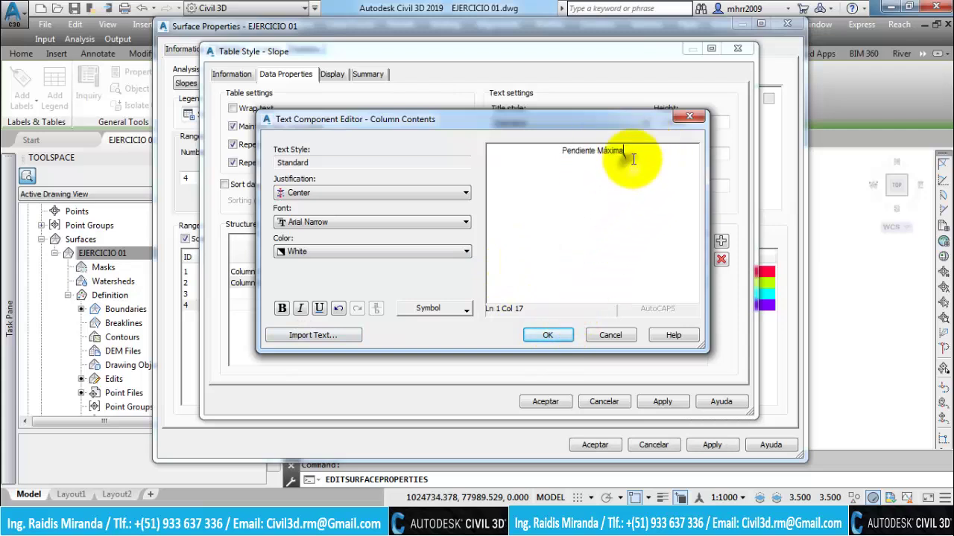
left_click_drag(626, 152, 512, 158)
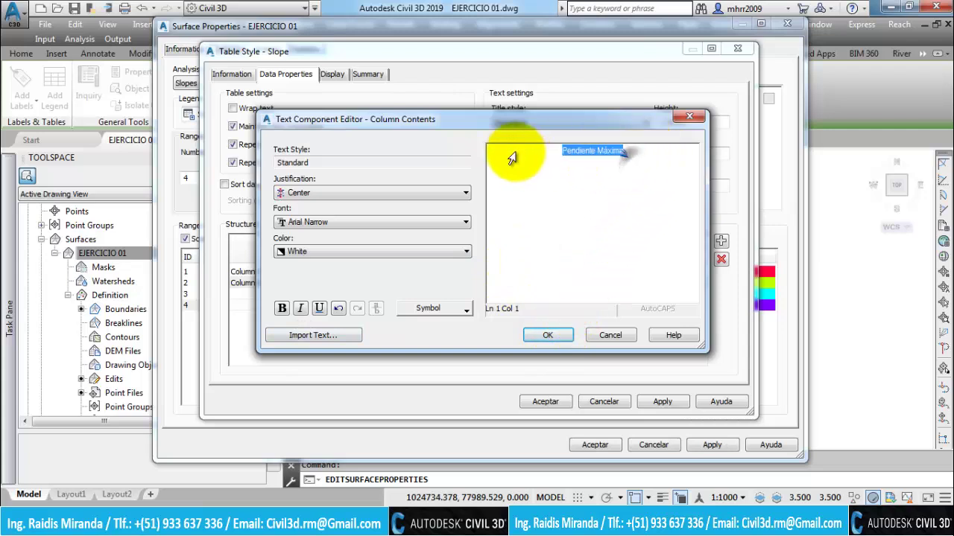
left_click(554, 337)
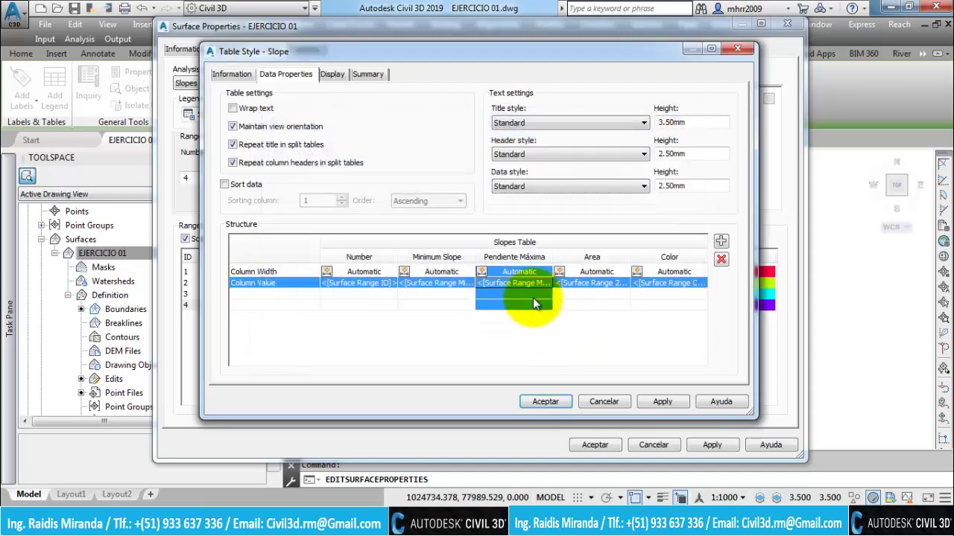
Retitle the Minimum Slope heading as 'Pendiente Mínima'
double_click(436, 256)
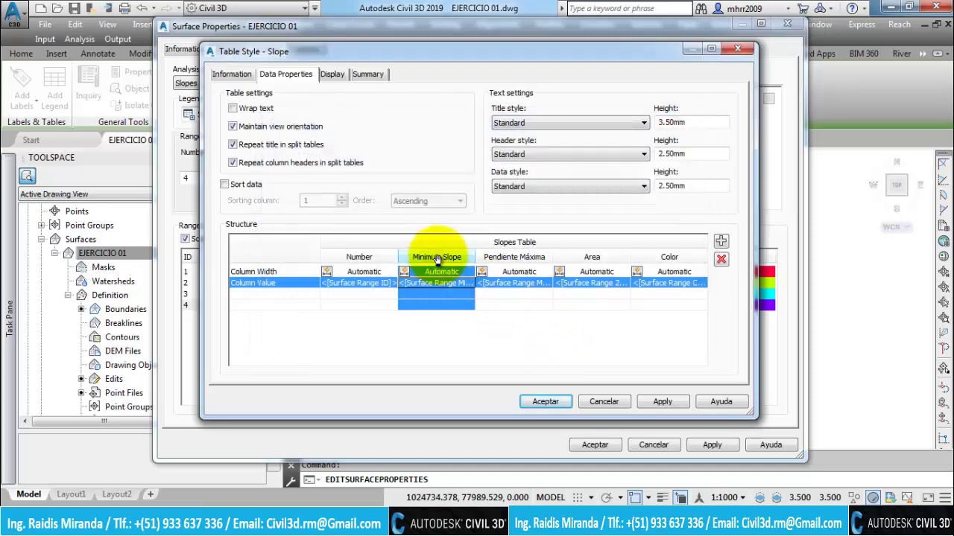
left_click_drag(649, 149, 456, 154)
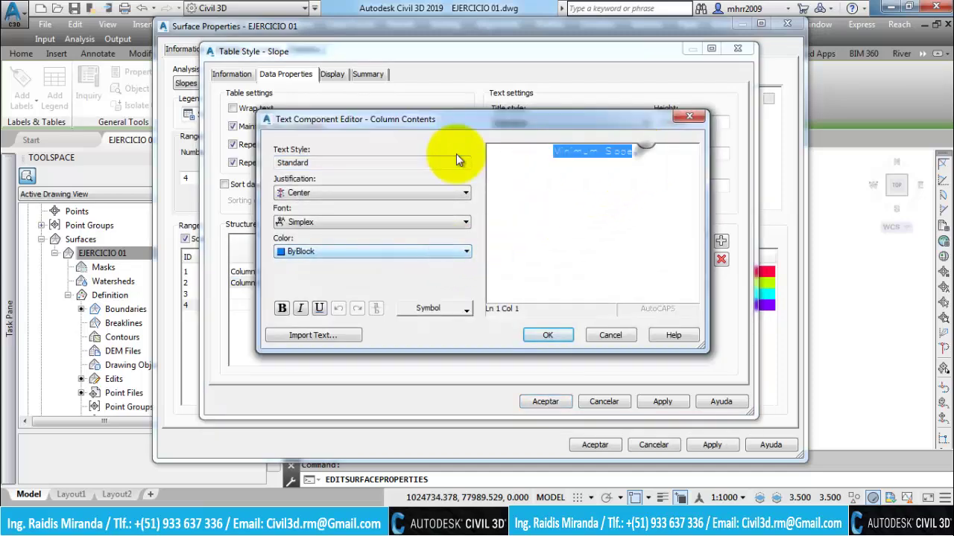
type("Pendiente Máxima")
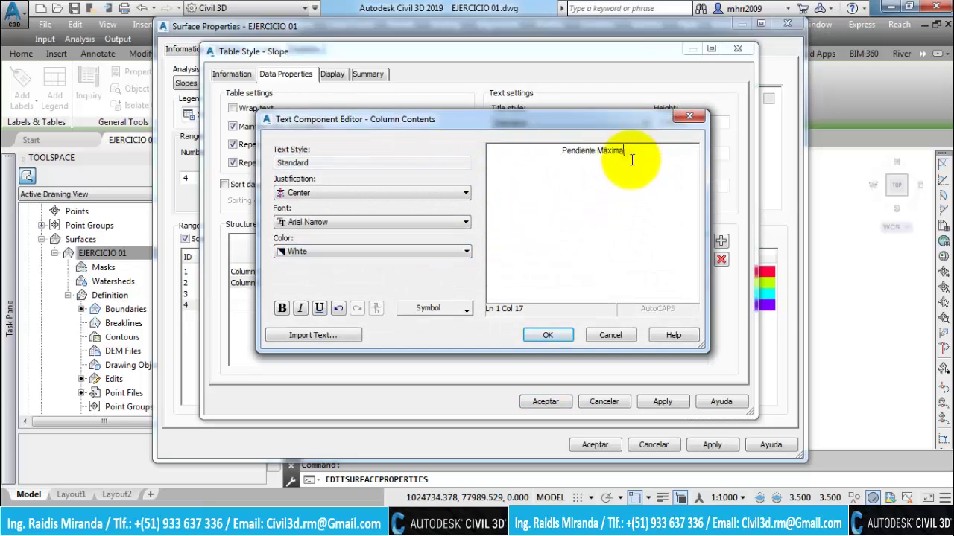
left_click_drag(630, 152, 604, 154)
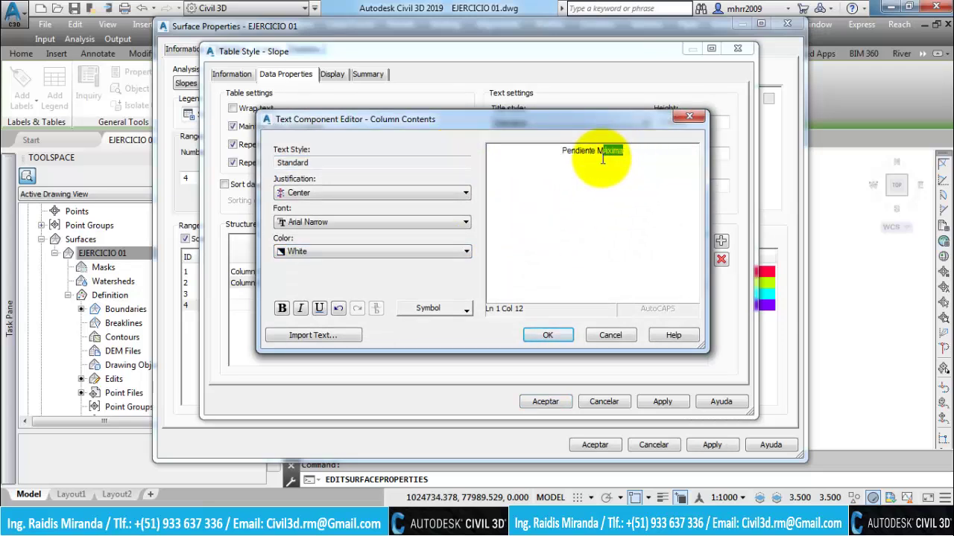
type("in")
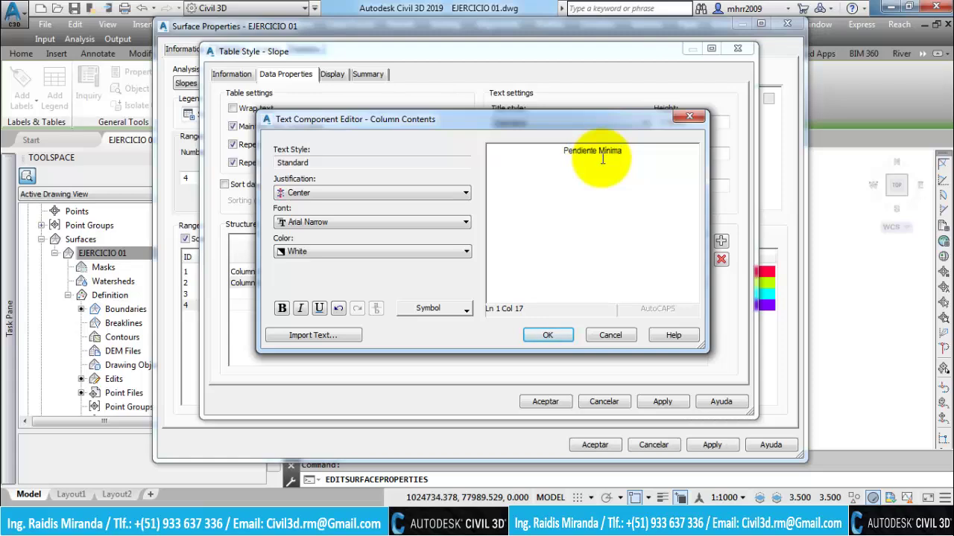
left_click(547, 337)
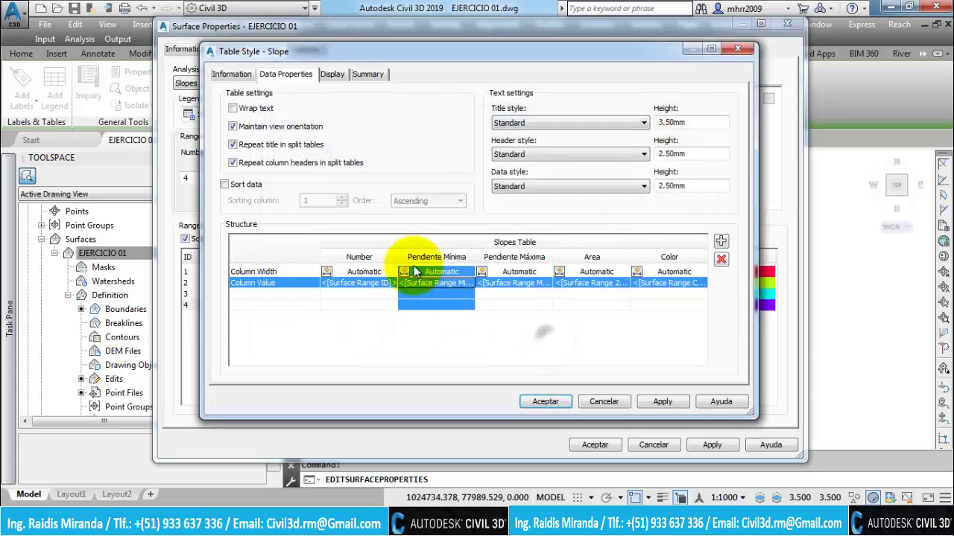
Replace the Number heading with '#' in Arial Narrow and White
double_click(366, 257)
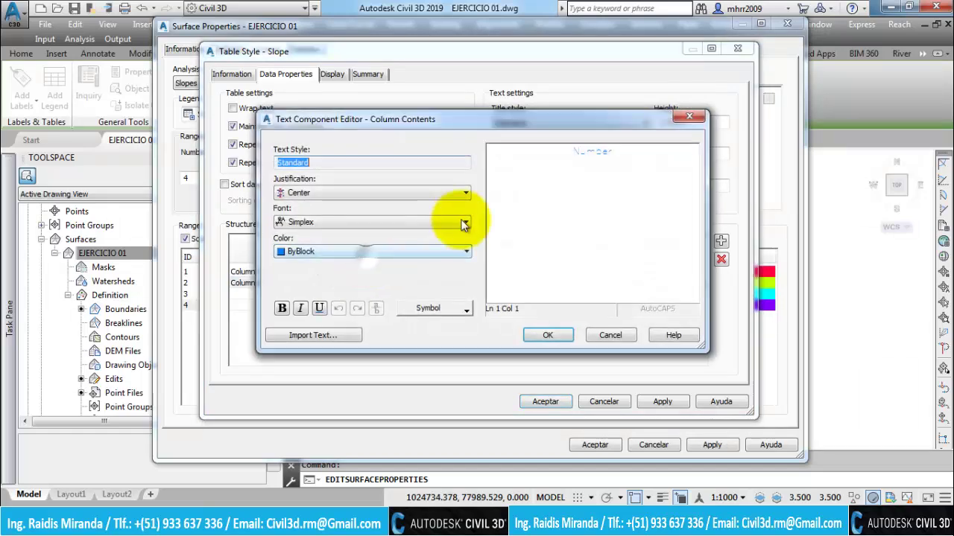
left_click_drag(620, 154, 511, 150)
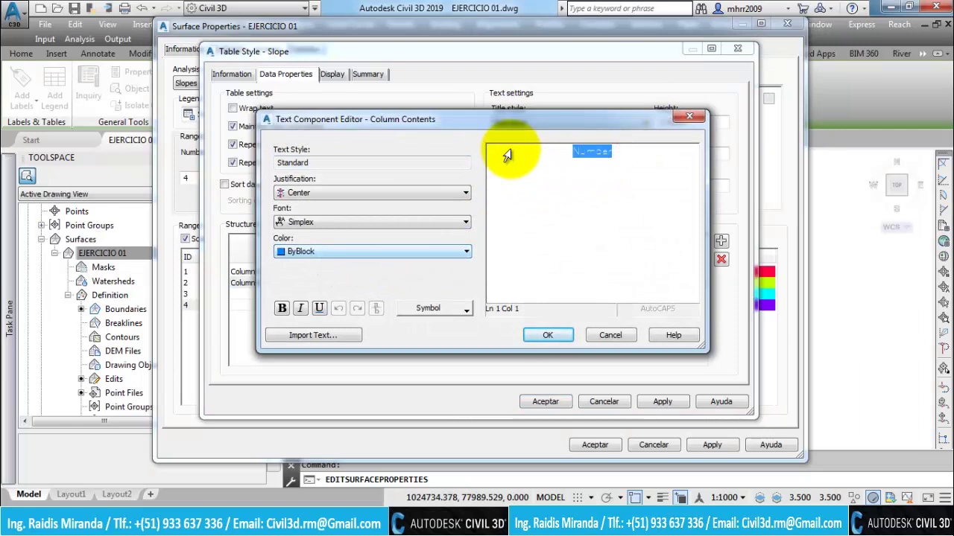
key("Delete")
type("=")
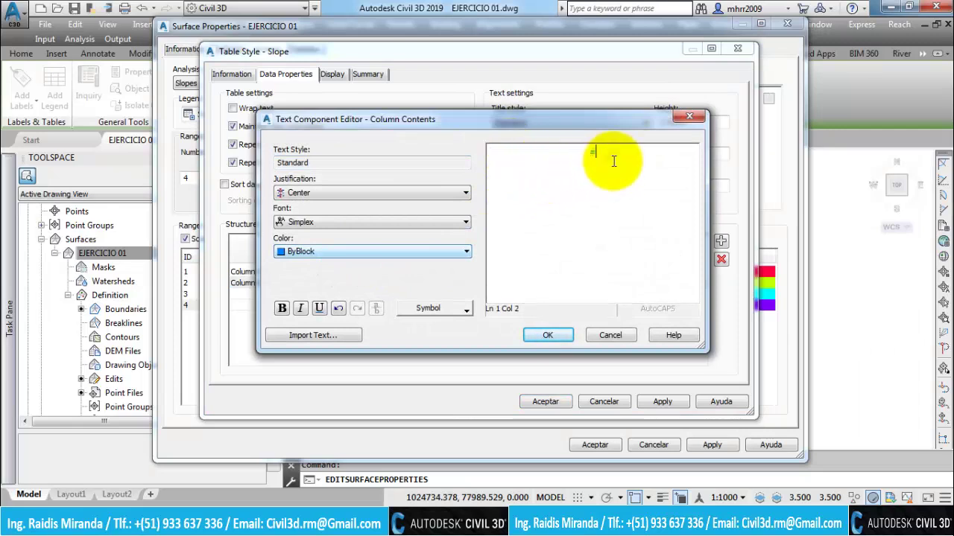
left_click(366, 223)
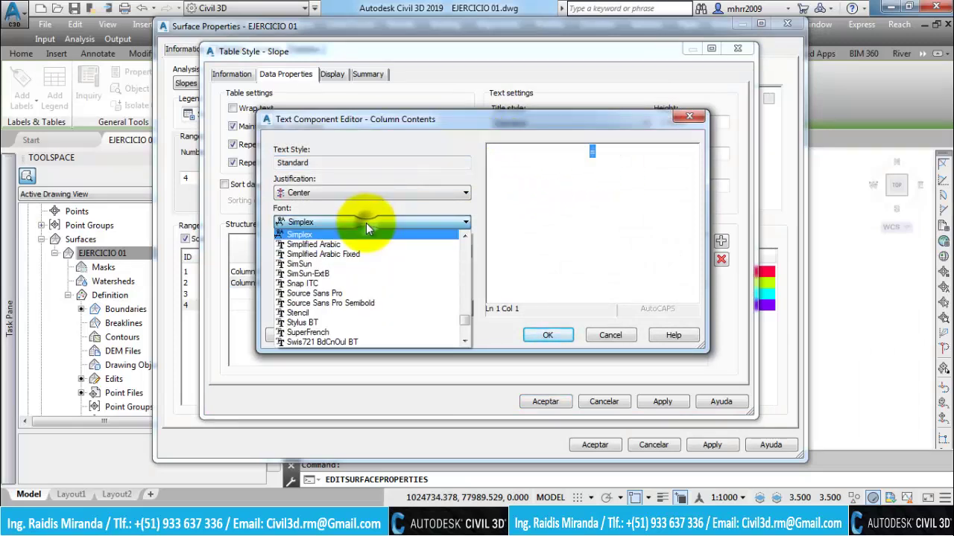
scroll(366, 223, "up", 10)
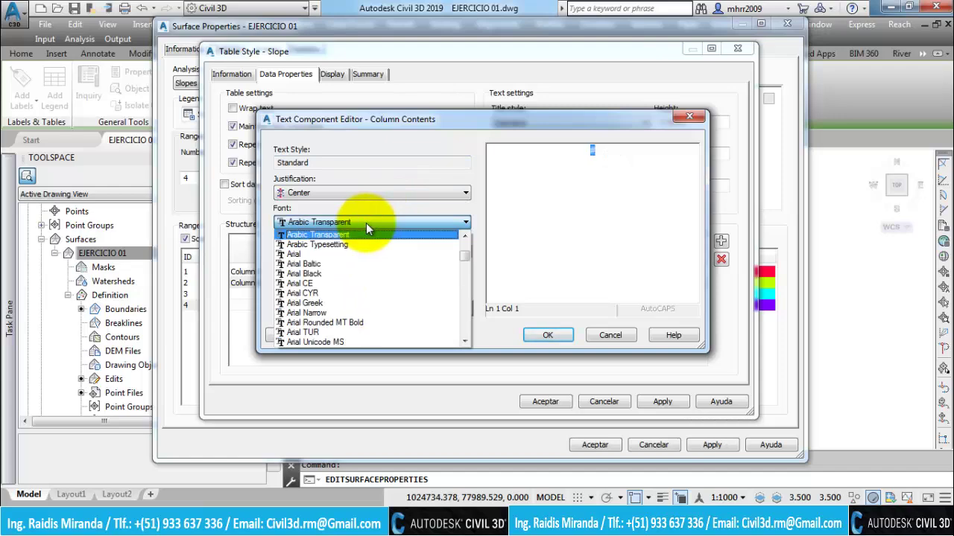
left_click(308, 309)
left_click(309, 253)
left_click(304, 331)
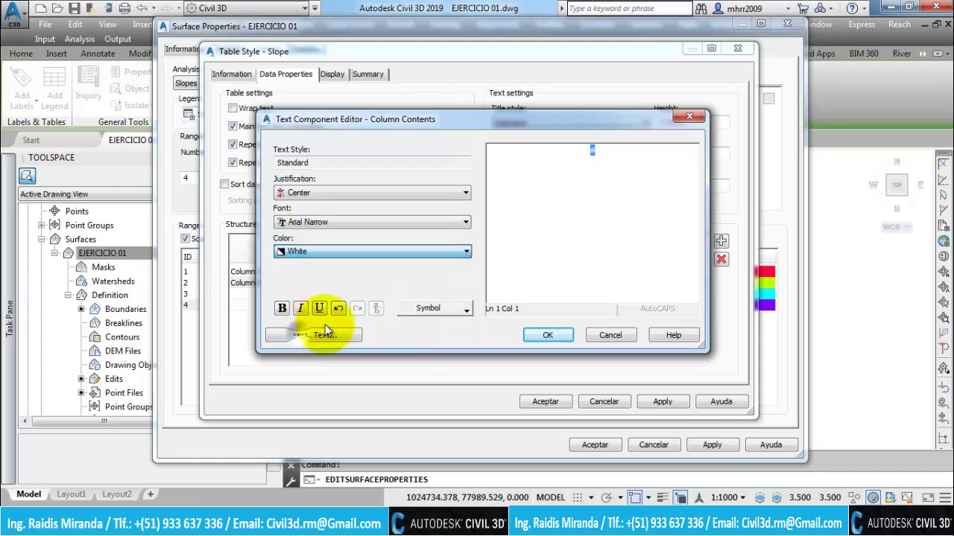
left_click(546, 336)
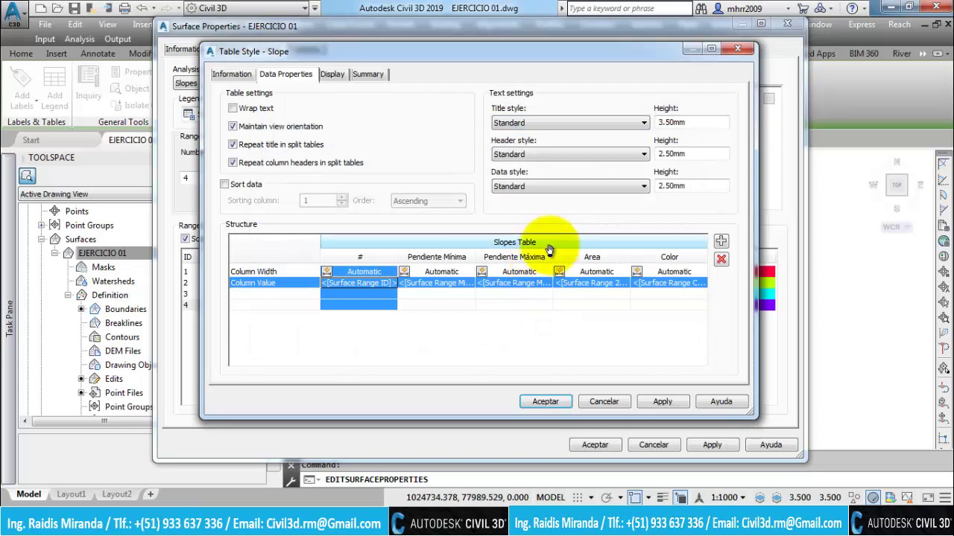
Make the Área column heading Arial Narrow and White
double_click(610, 258)
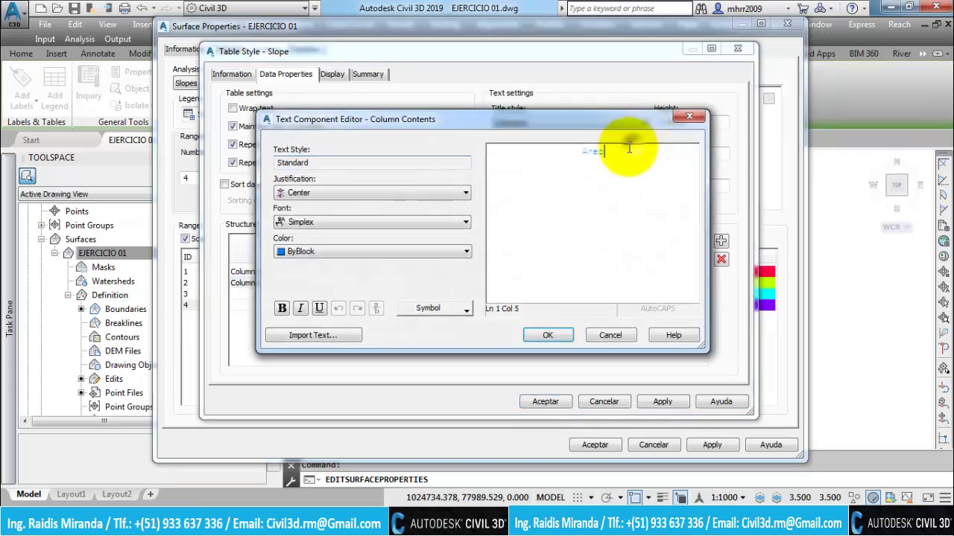
left_click(316, 222)
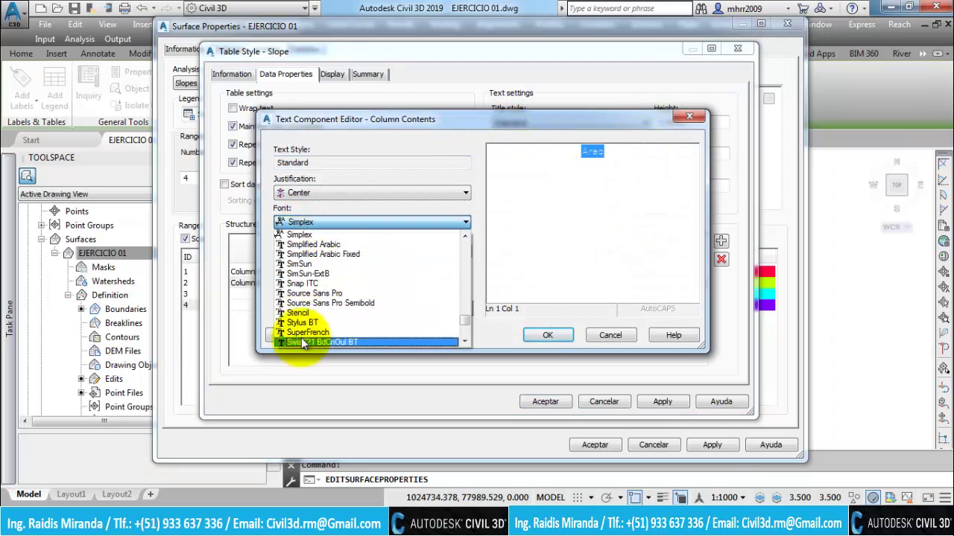
key("Home")
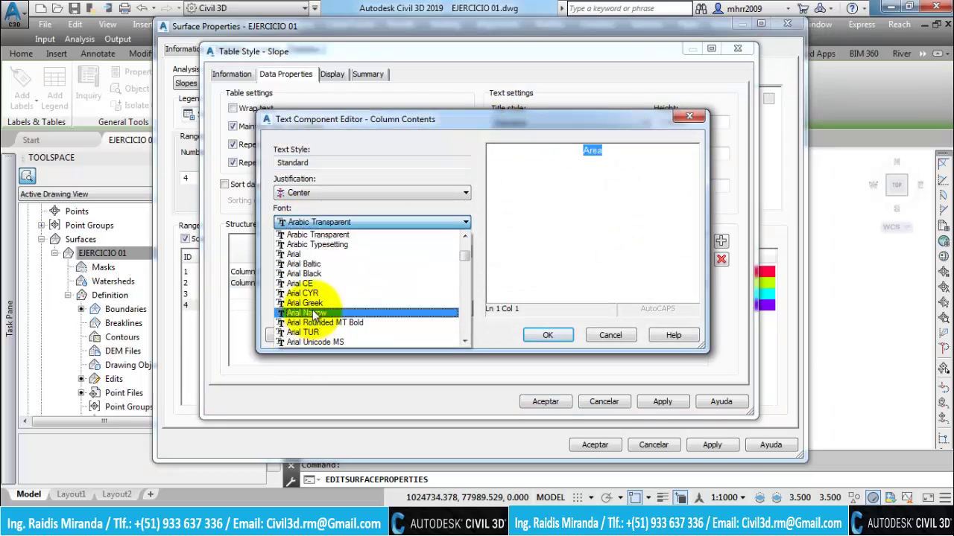
left_click(313, 313)
left_click(319, 251)
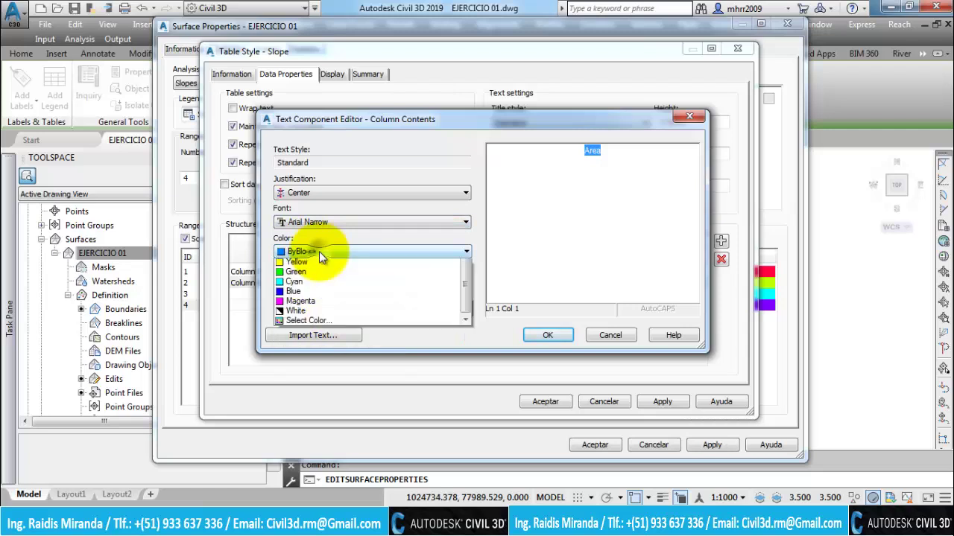
left_click(302, 323)
left_click(311, 252)
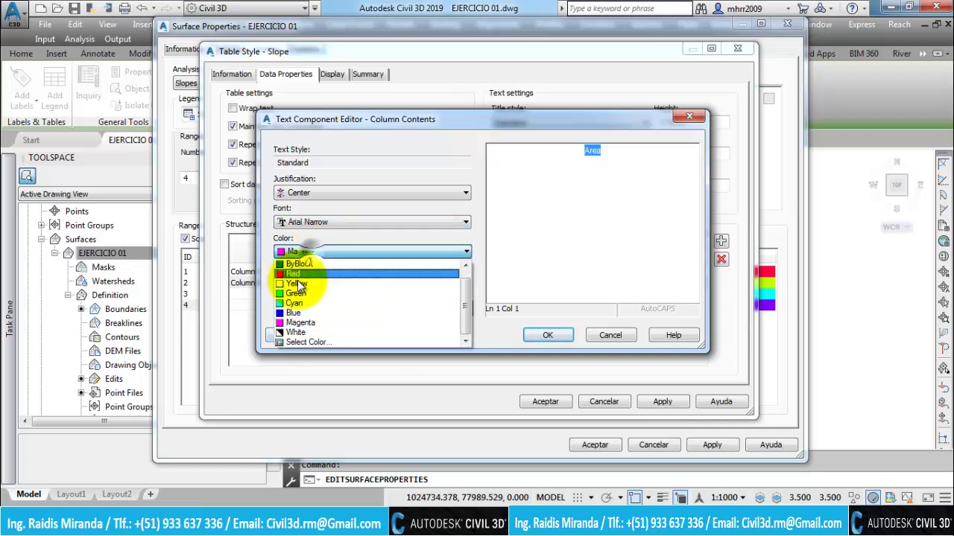
left_click(295, 333)
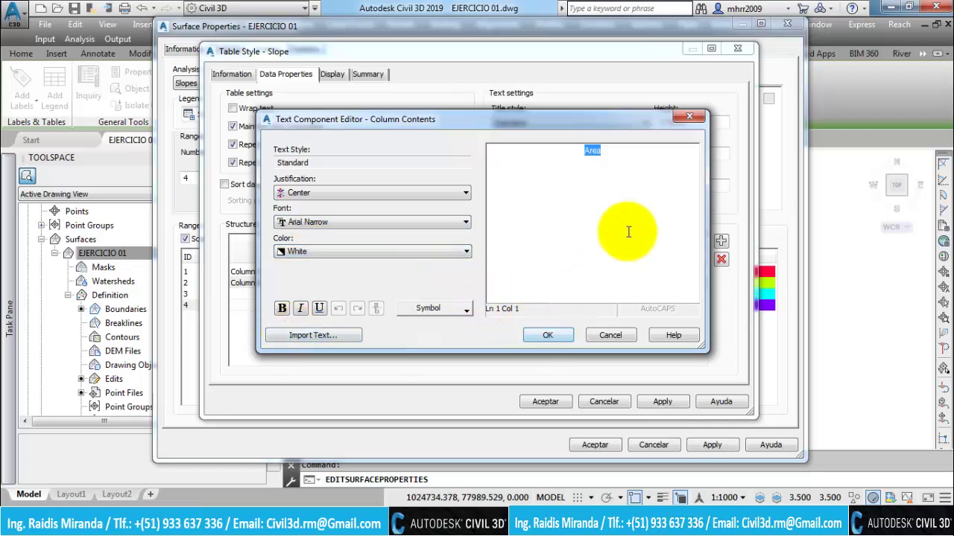
left_click(588, 150)
type("Á")
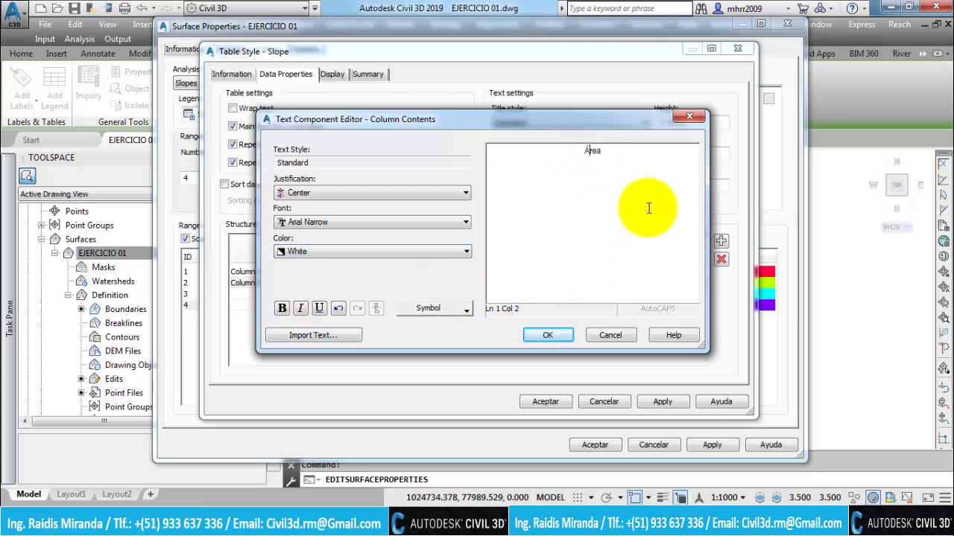
left_click(548, 336)
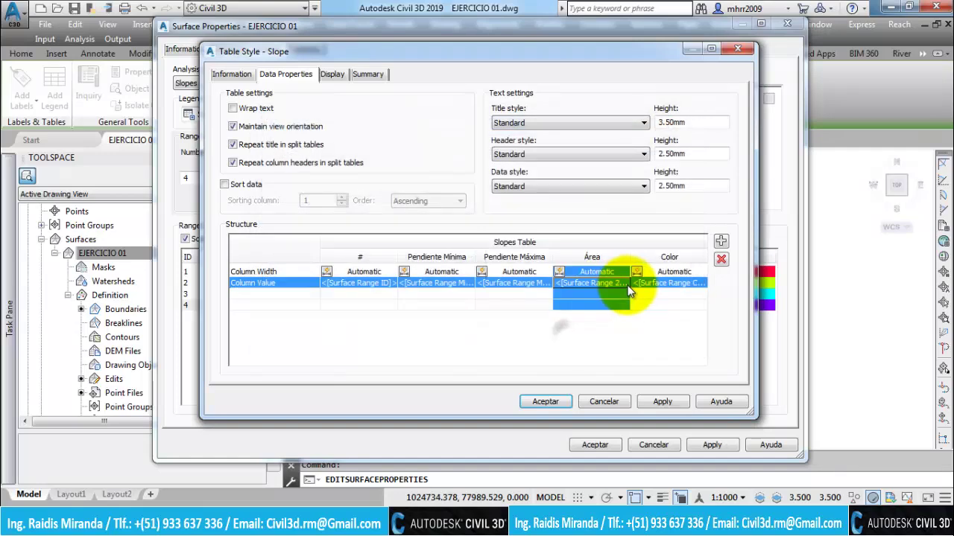
Make the Color column heading Arial Narrow and White
double_click(680, 258)
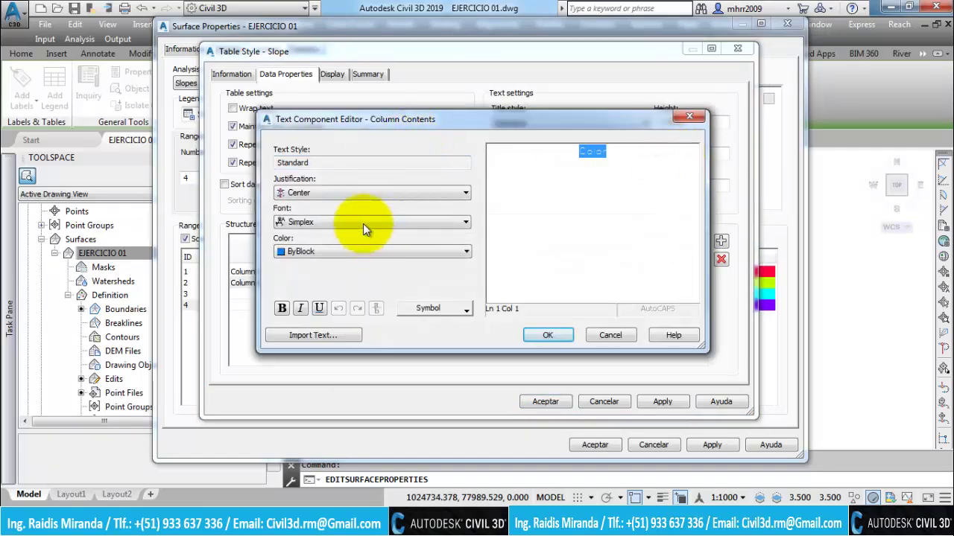
left_click(366, 223)
key("Home")
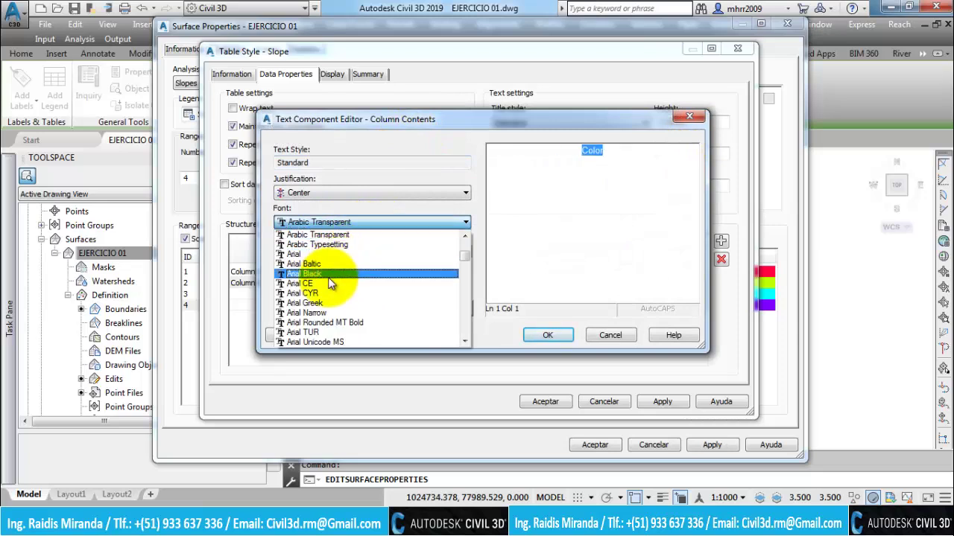
left_click(328, 313)
left_click(339, 250)
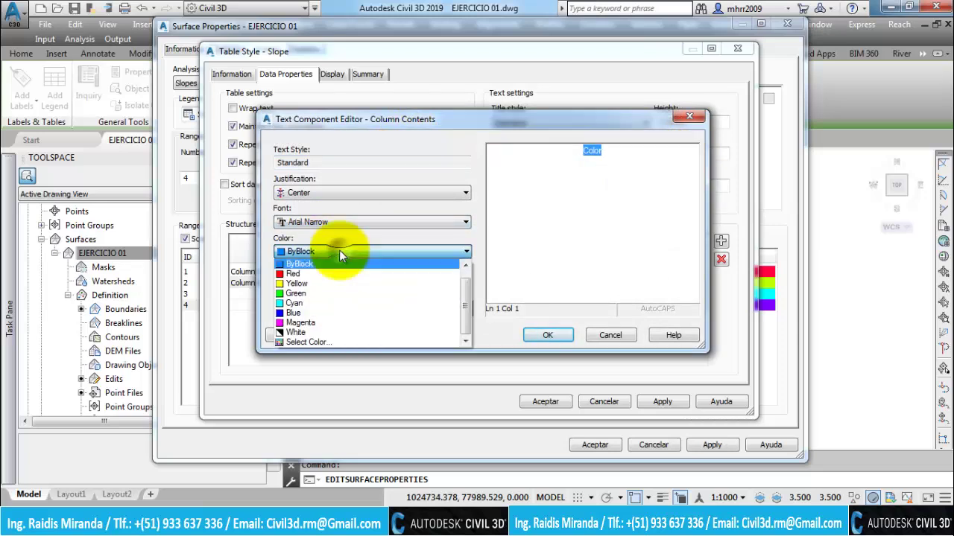
left_click(309, 329)
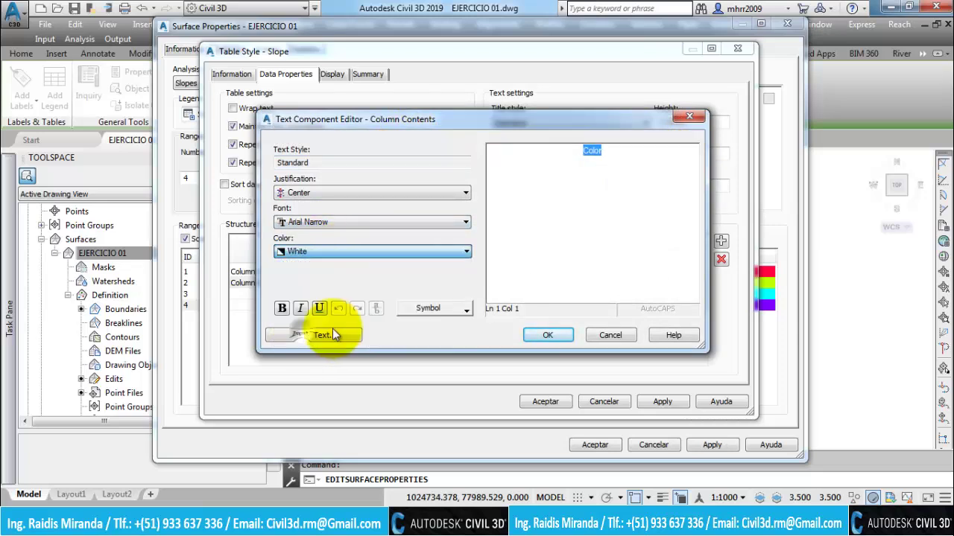
left_click(548, 334)
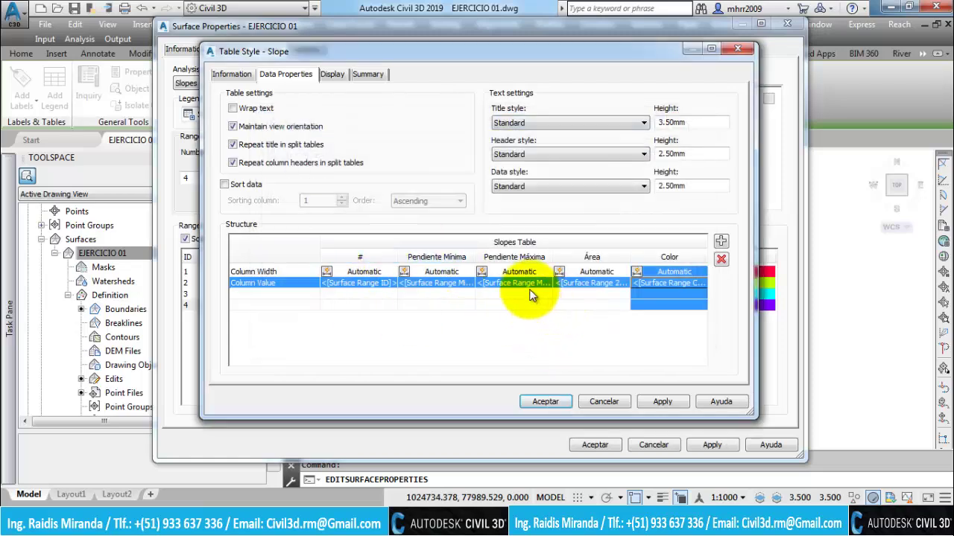
Change the table title from Slopes Table to 'Tabla de Pendientes' in white Arial Narrow
double_click(532, 243)
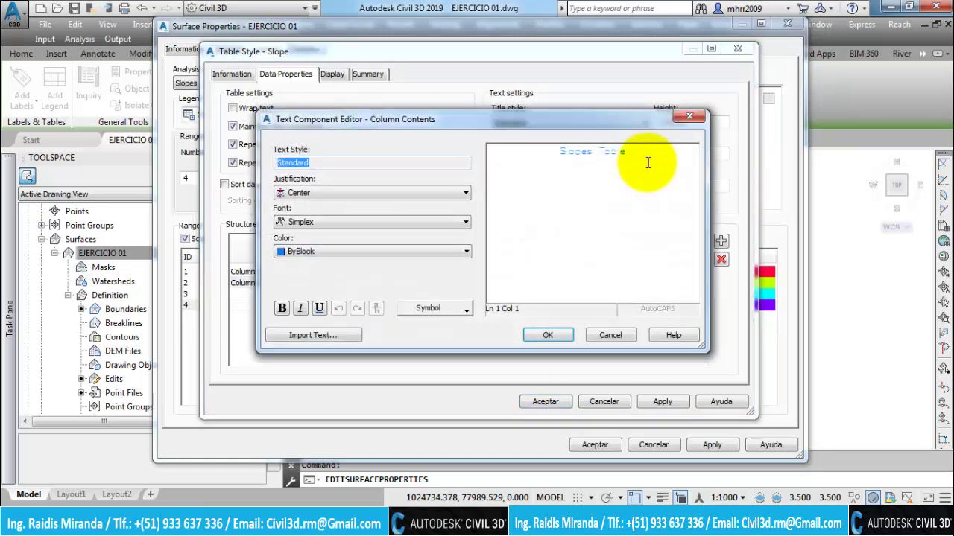
type("Pendiente Máxima")
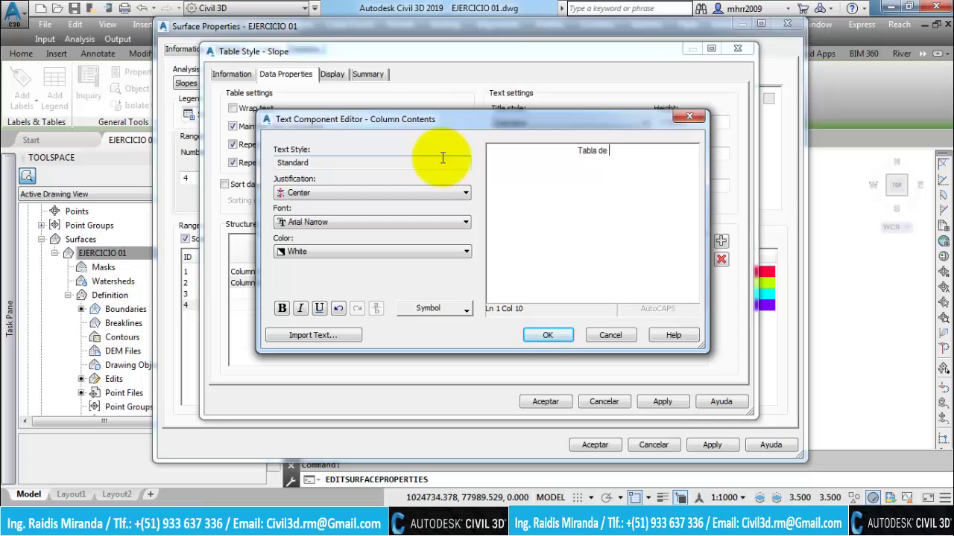
type("Pendientes")
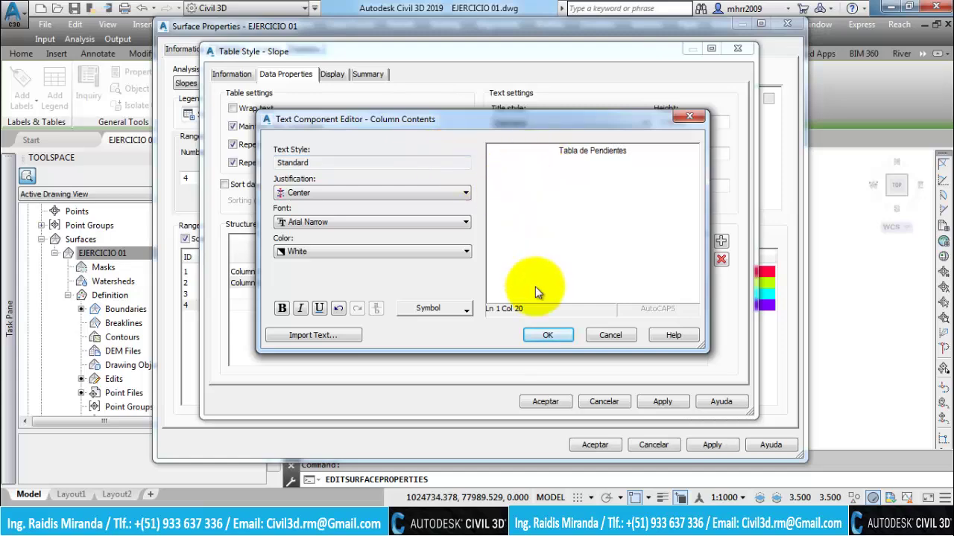
left_click(534, 335)
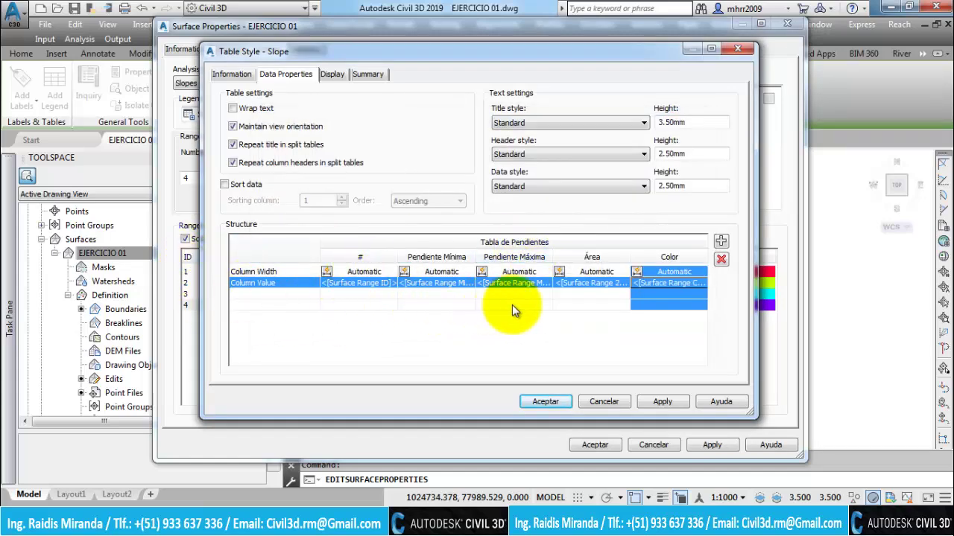
double_click(678, 257)
left_click(556, 339)
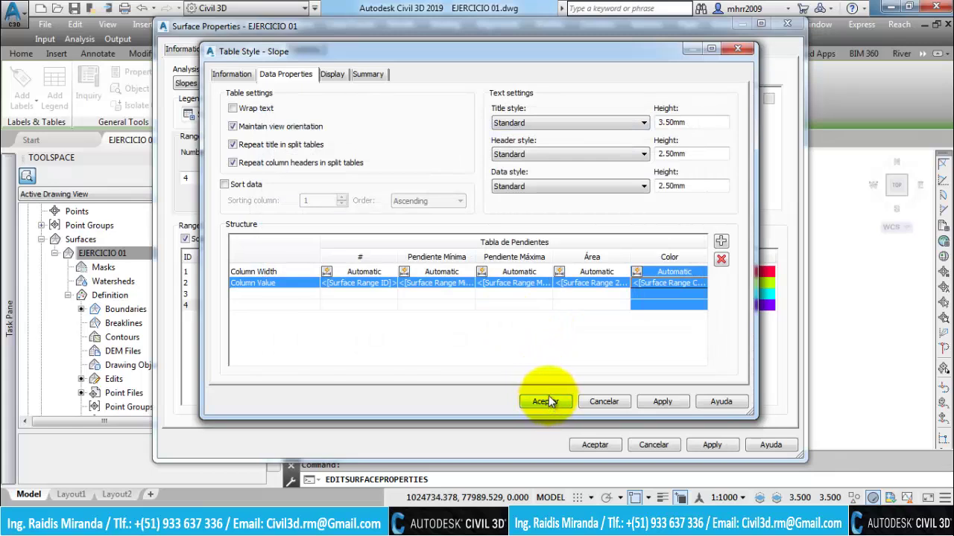
Set the slope table's four separator lines, Title Separator through Data Divider, to magenta
left_click(331, 75)
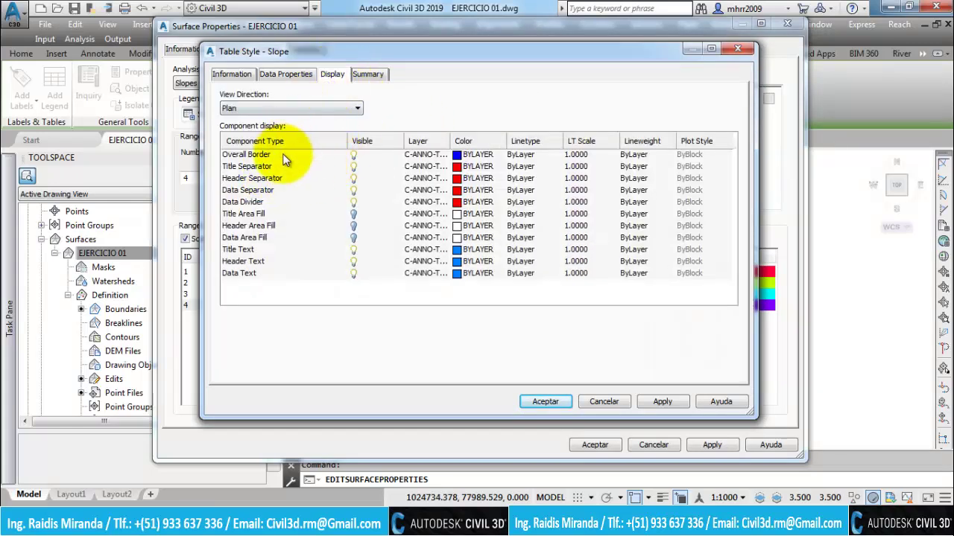
left_click(263, 156)
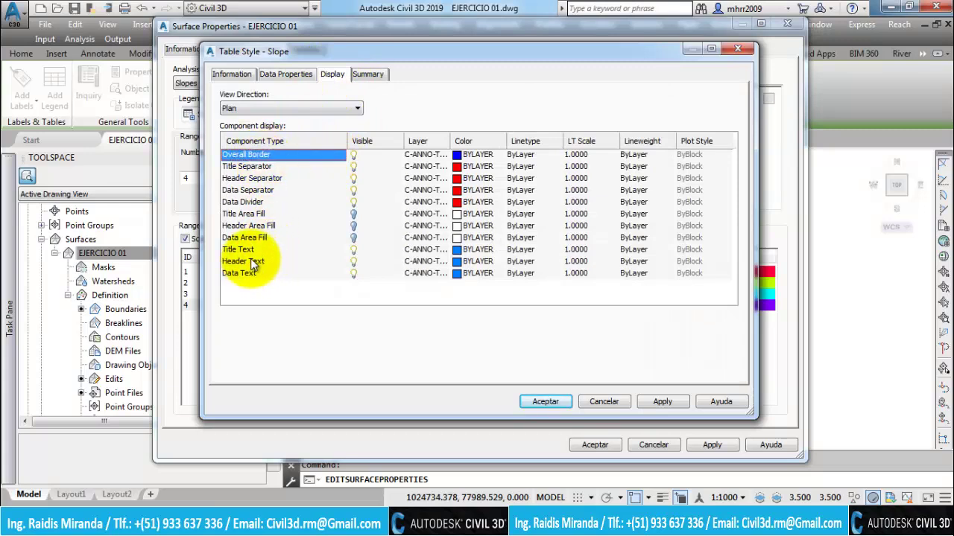
left_click(266, 166)
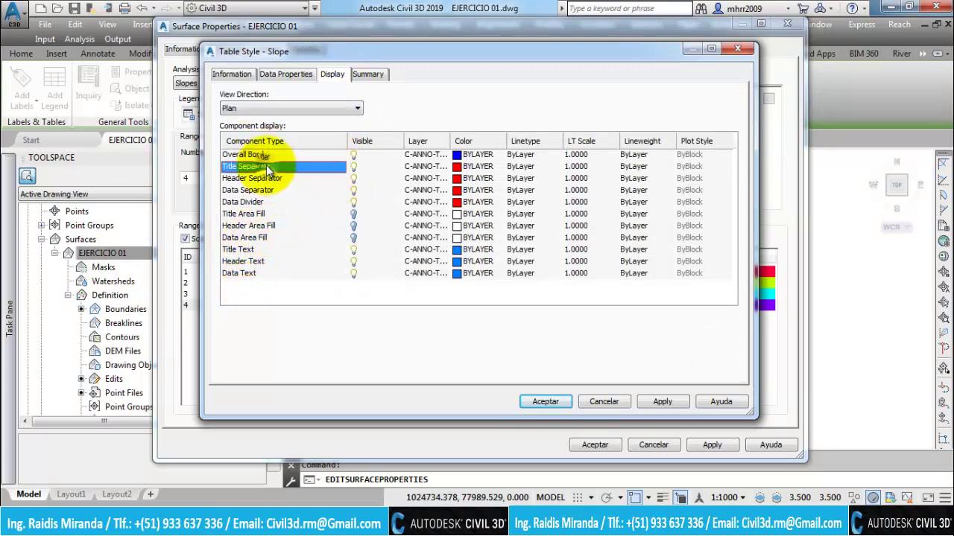
left_click(258, 203, "shift")
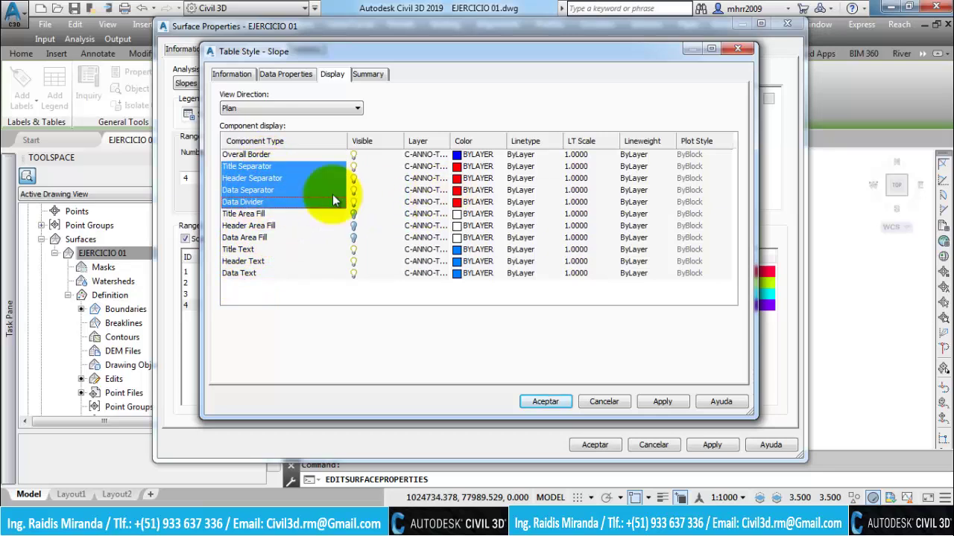
left_click(464, 184)
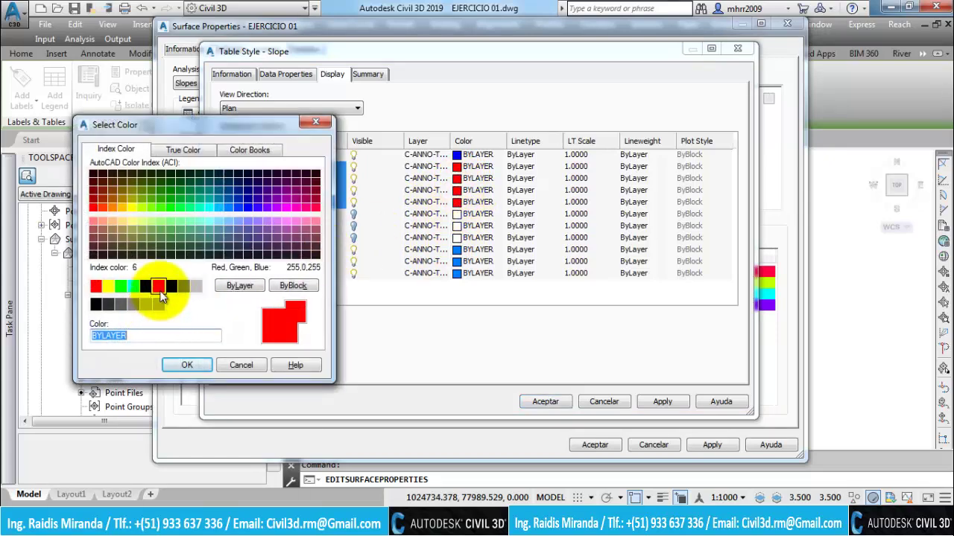
left_click(159, 288)
left_click(195, 364)
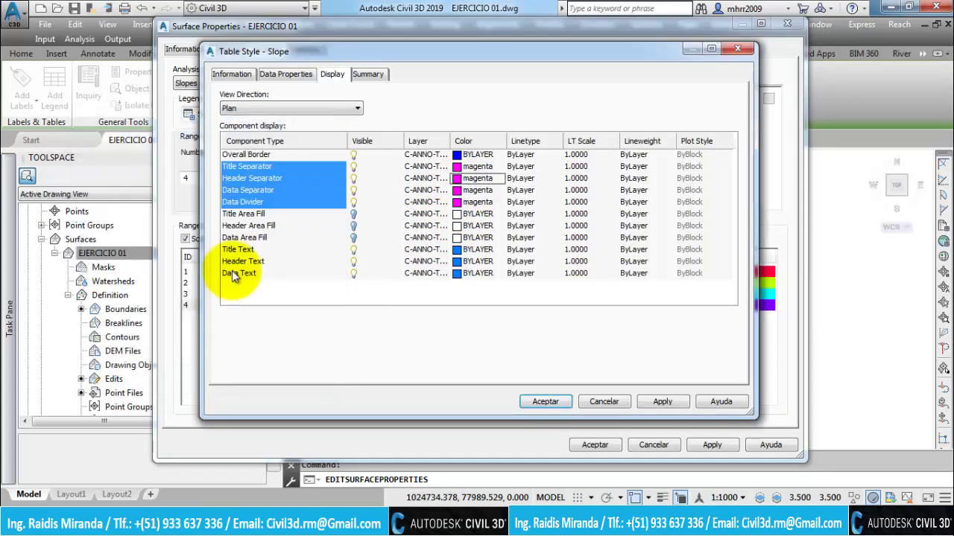
Make the Overall Border and the title, header and data text blue, then accept the table style
left_click(239, 251)
left_click(241, 273, "shift")
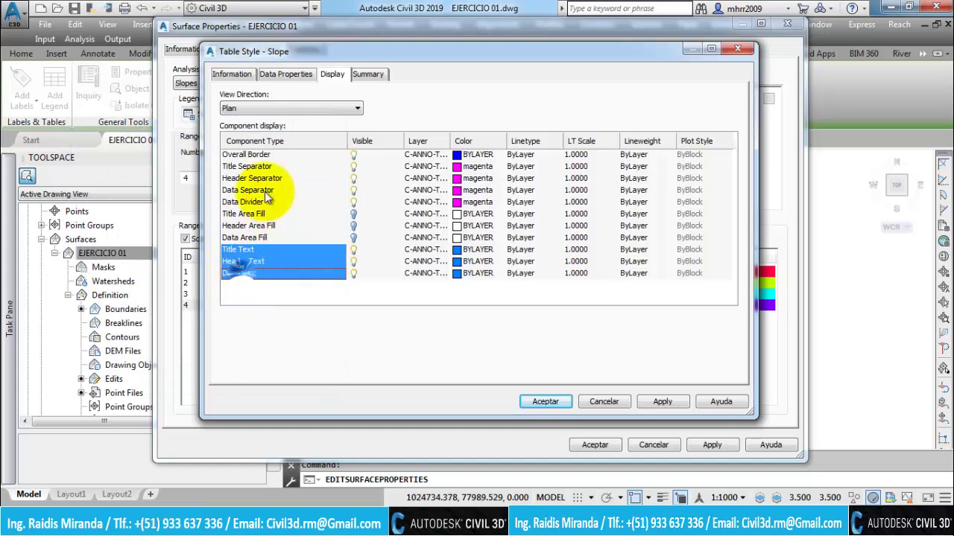
left_click(254, 154, "ctrl")
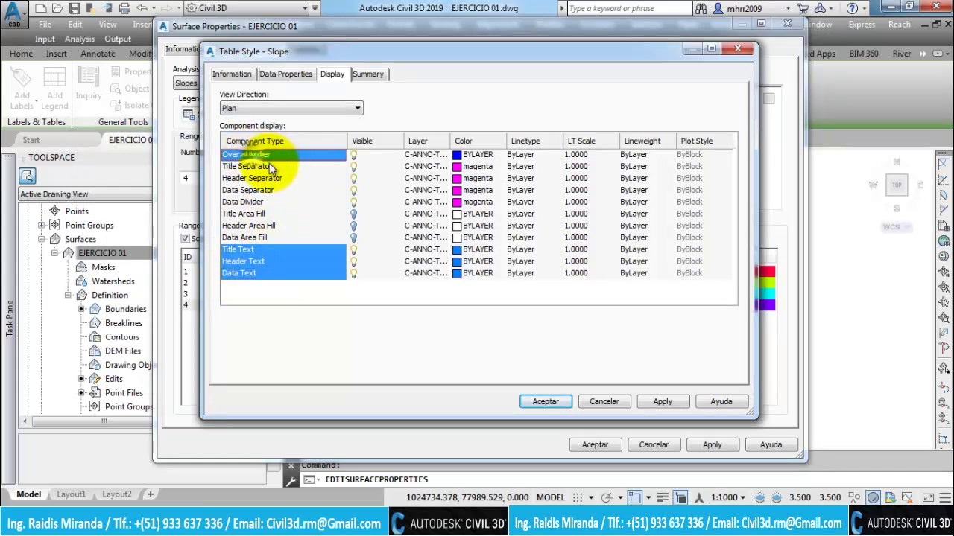
left_click(455, 261)
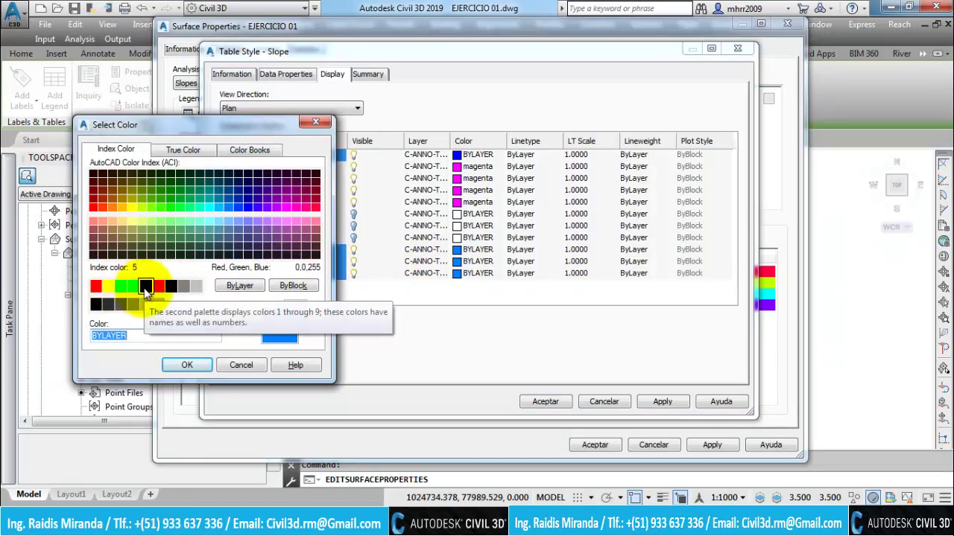
left_click(146, 287)
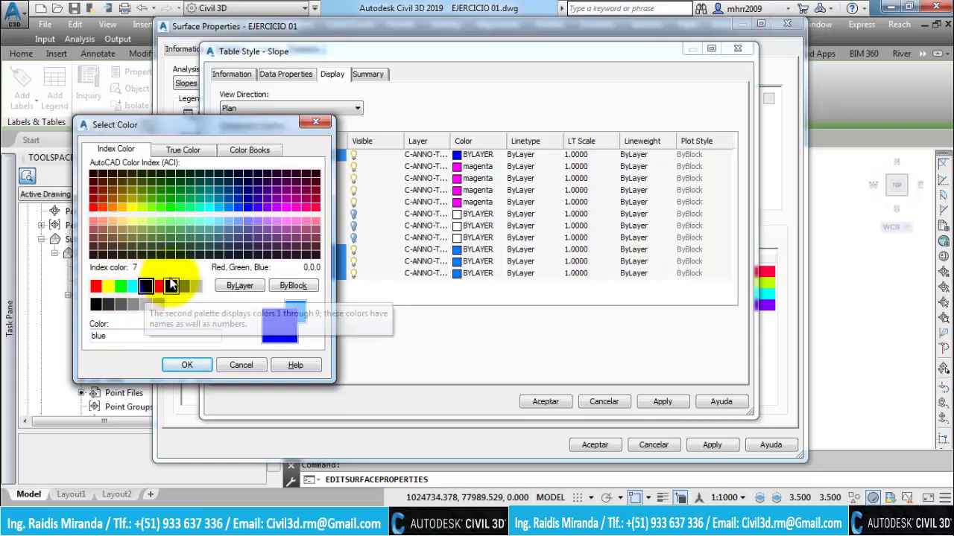
left_click(200, 367)
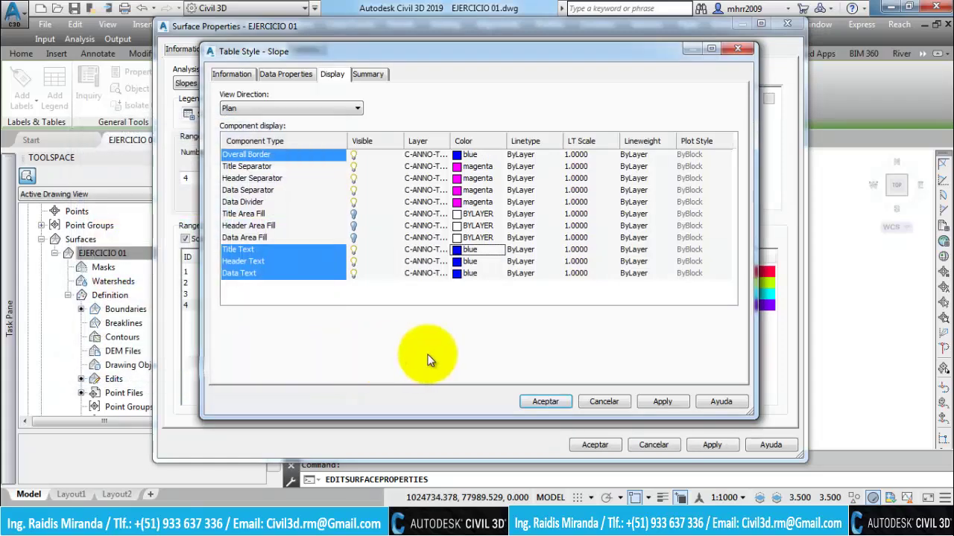
left_click(253, 202)
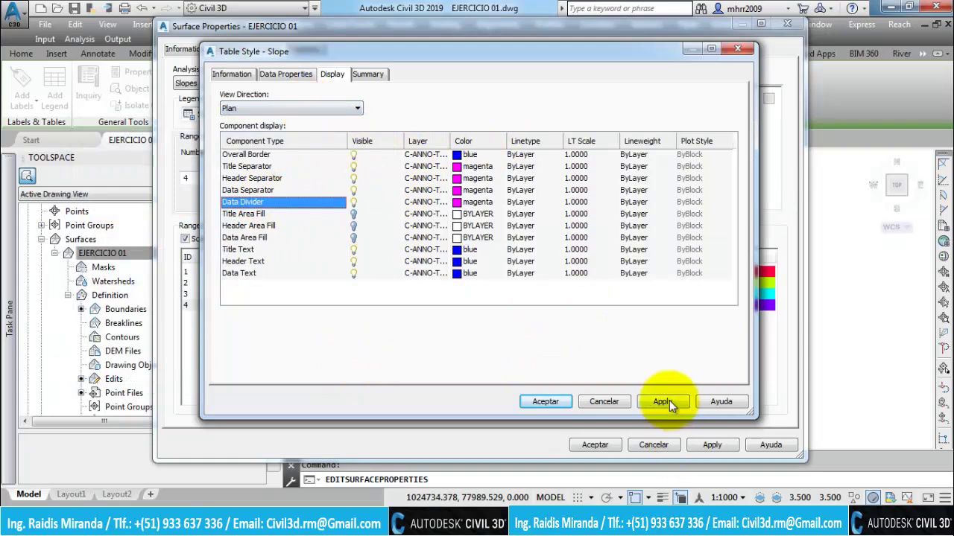
left_click(546, 402)
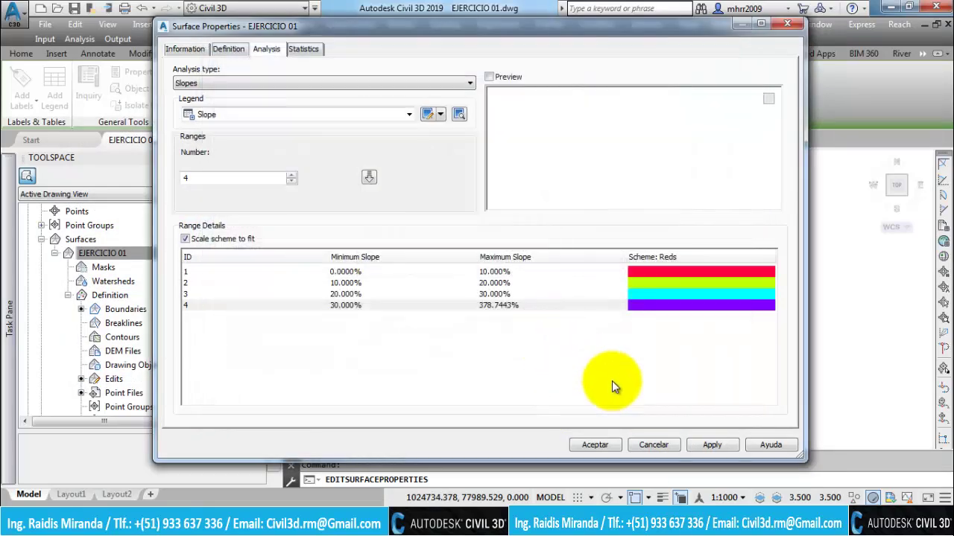
Apply the slope analysis, close Surface Properties, recentre the view and select EJERCICIO 01
left_click(712, 445)
left_click(594, 445)
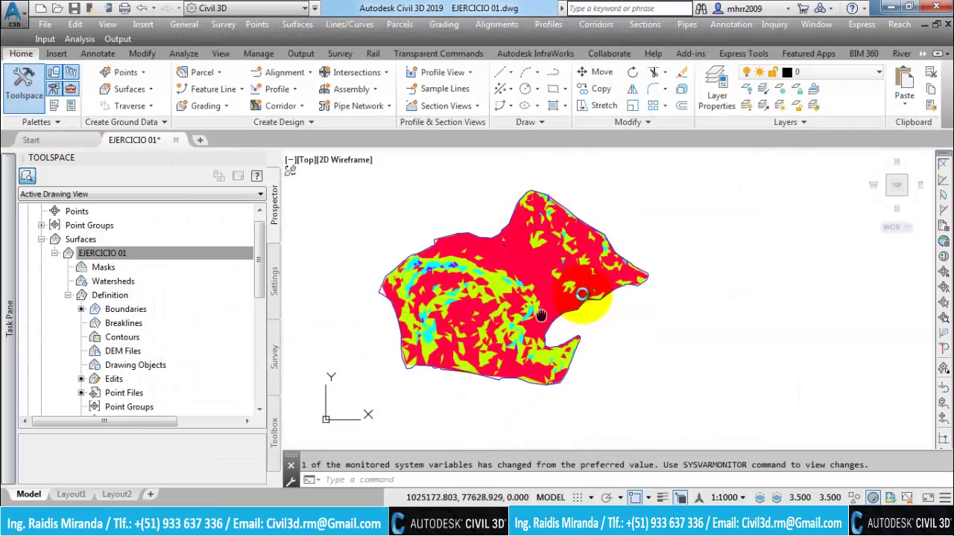
middle_click_drag(506, 330, 564, 277)
middle_click_drag(630, 315, 692, 409)
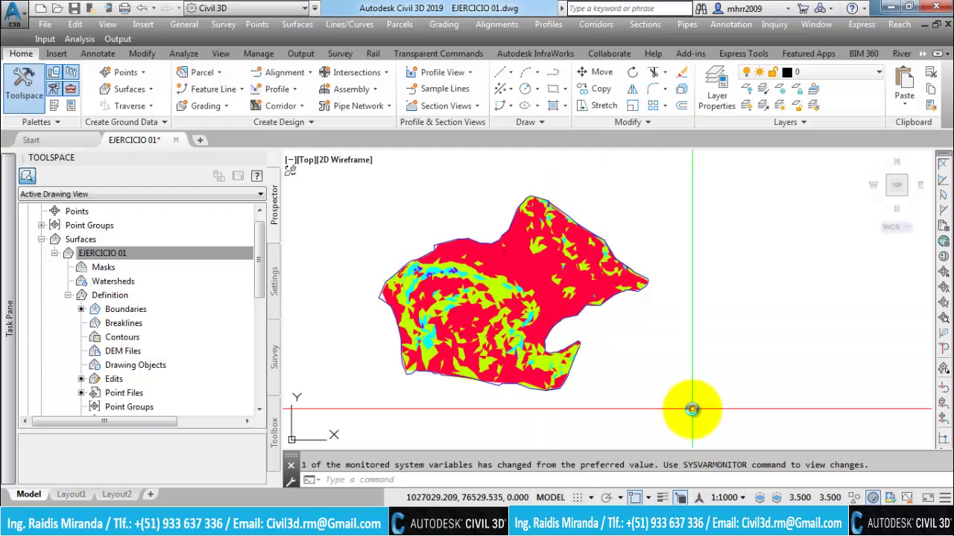
left_click(516, 305)
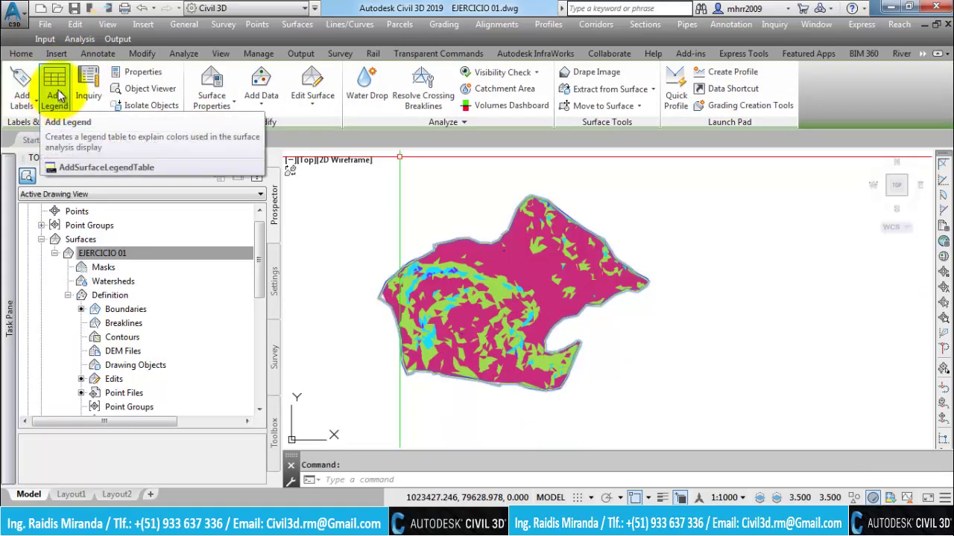
Place a dynamic Slopes legend table right of EJERCICIO 01 and zoom in to check its areas
left_click(59, 96)
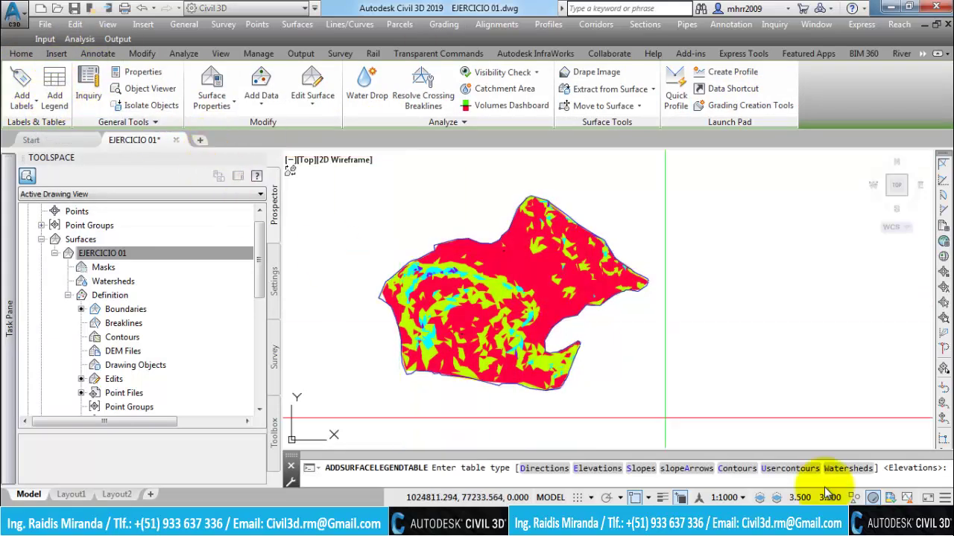
left_click(645, 475)
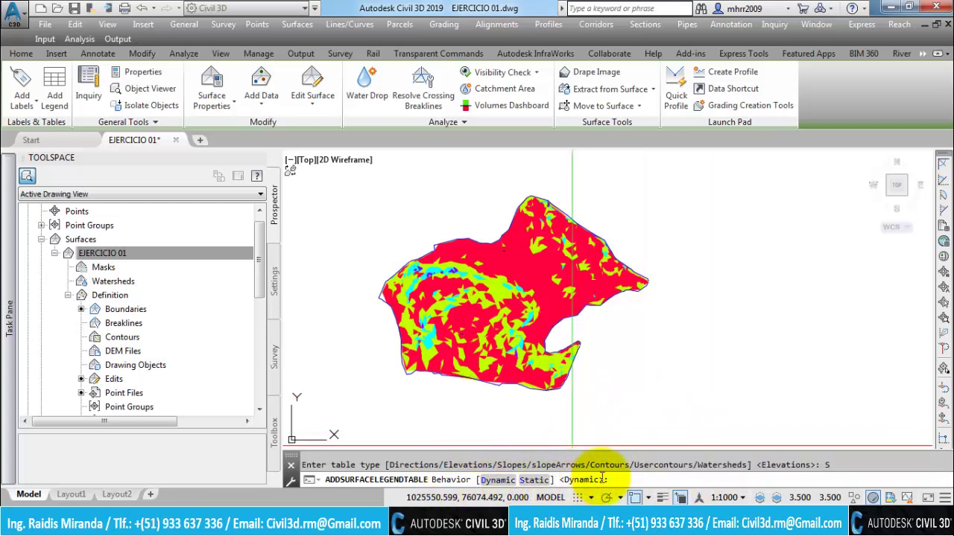
key("Return")
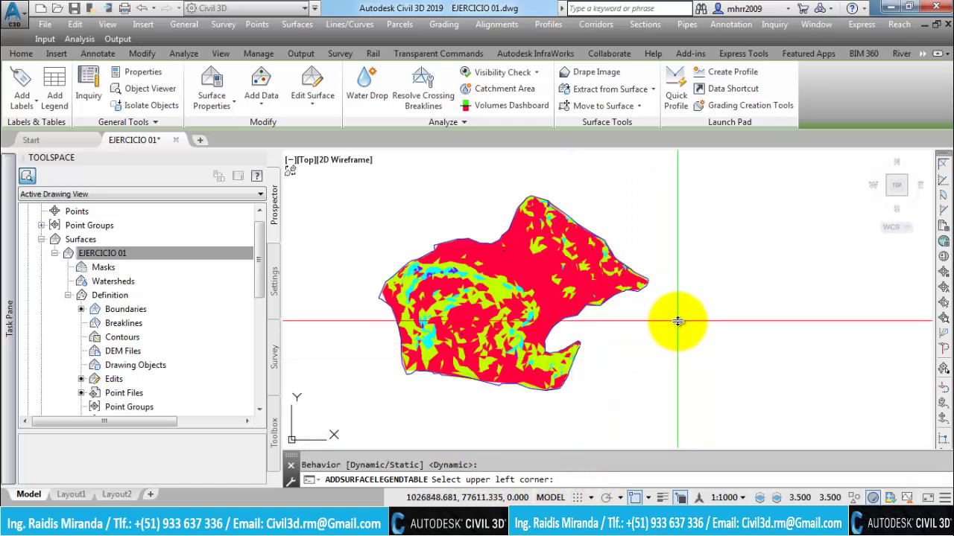
scroll(678, 321, "up", 5)
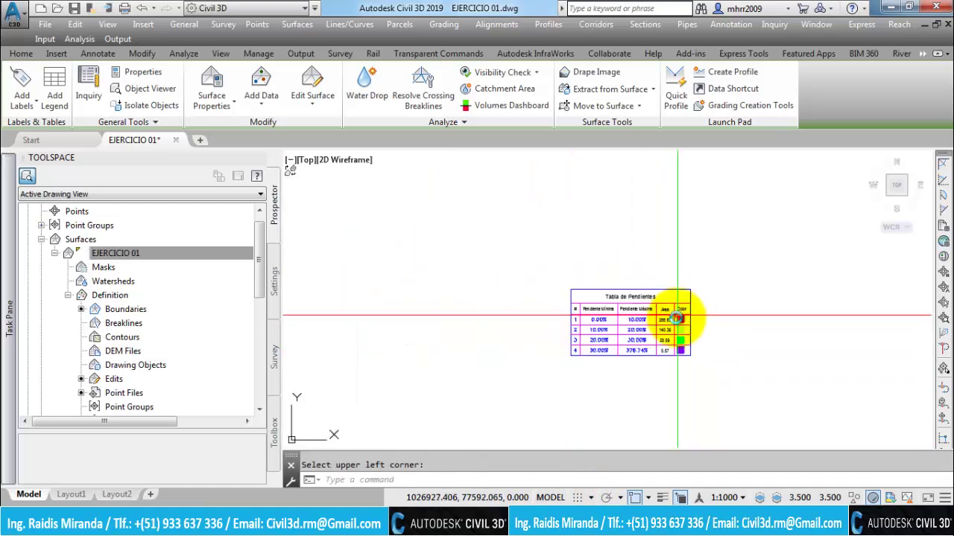
left_click(677, 319)
key("Escape")
scroll(660, 373, "up", 1)
scroll(618, 351, "up", 3)
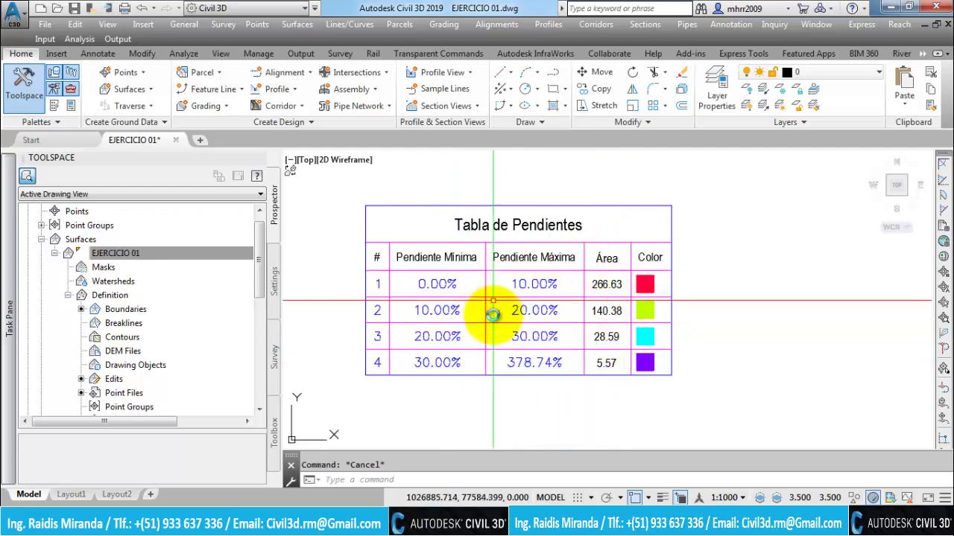
scroll(712, 338, "down", 10)
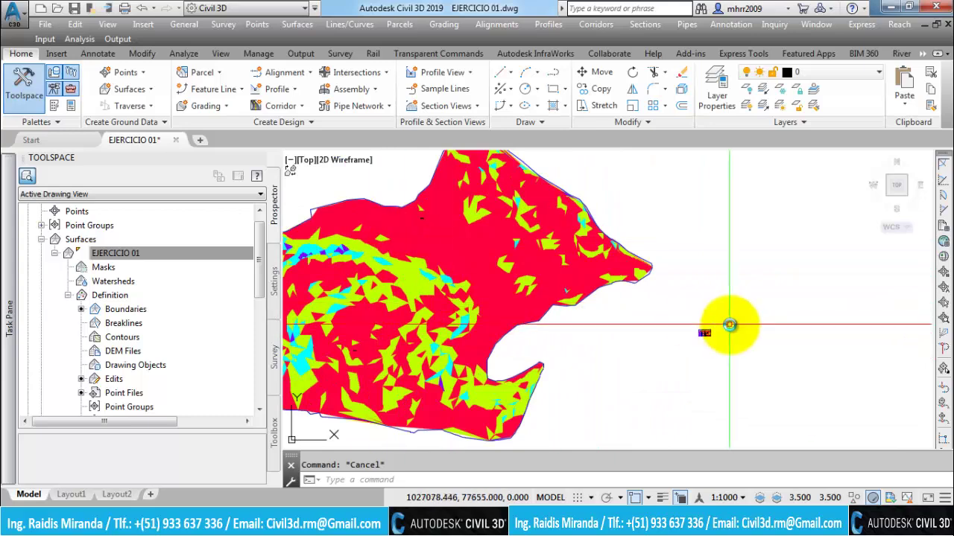
scroll(704, 331, "up", 3)
scroll(704, 326, "up", 3)
scroll(704, 324, "up", 4)
scroll(704, 324, "up", 2)
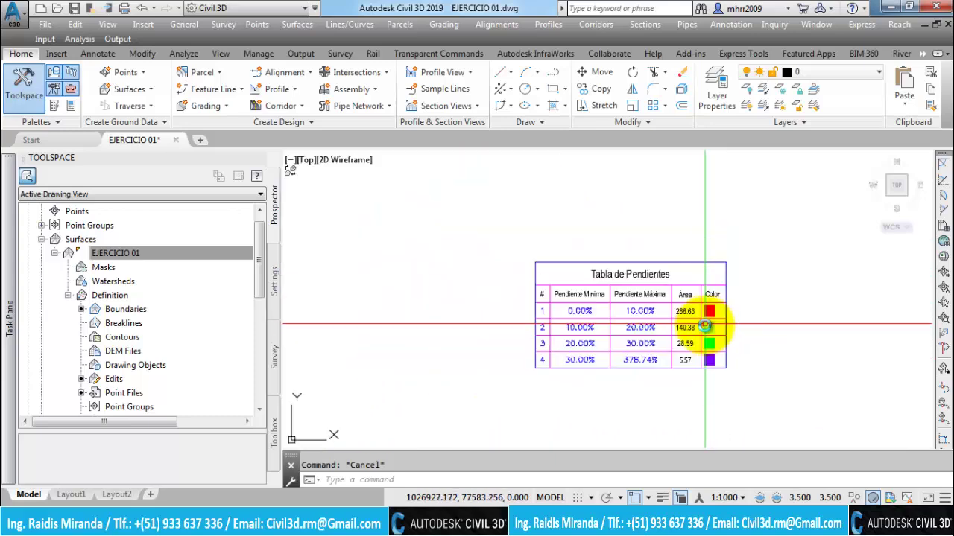
scroll(702, 320, "up", 2)
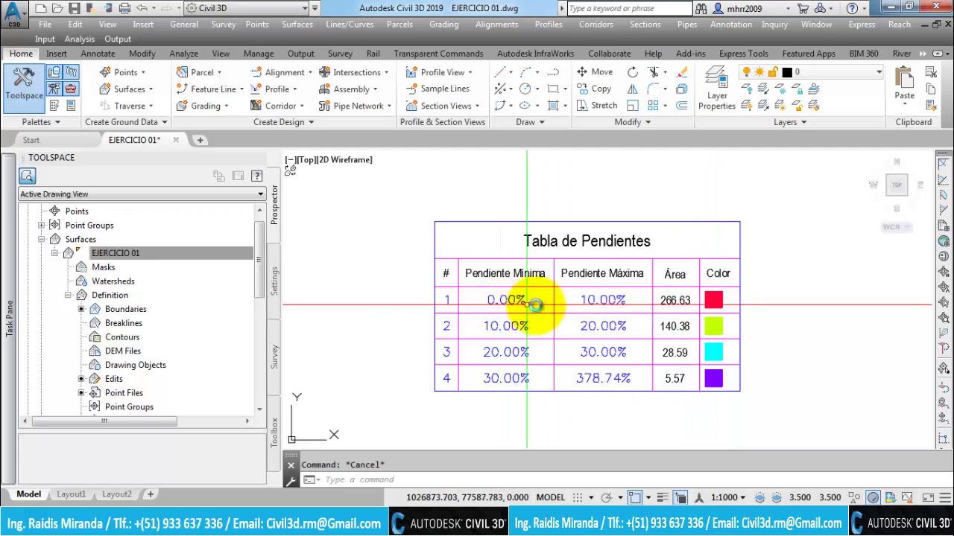
scroll(631, 304, "down", 2)
scroll(632, 304, "down", 3)
scroll(631, 304, "down", 5)
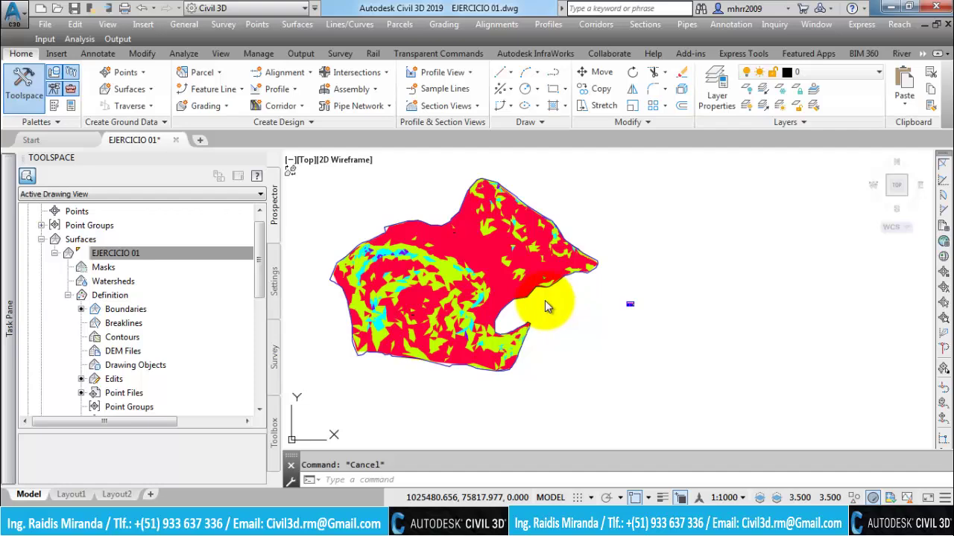
Open EJERCICIO 01's Surface Properties and choose Create New from the Information tab's style button
left_click(488, 266)
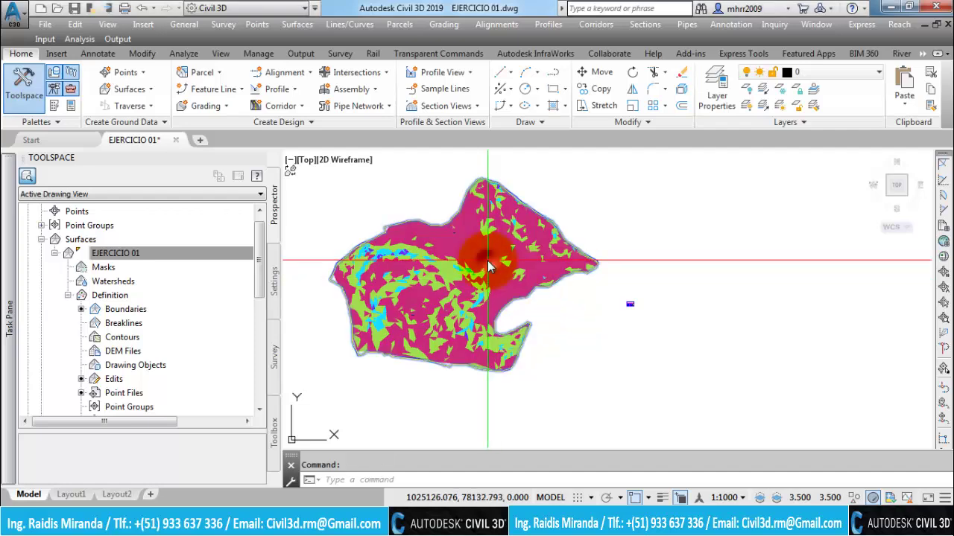
right_click(432, 262)
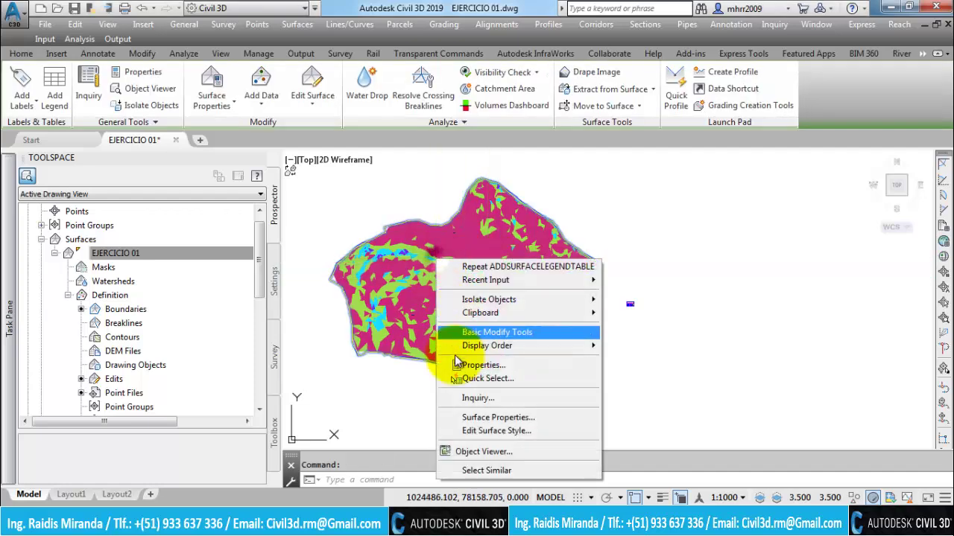
left_click(483, 418)
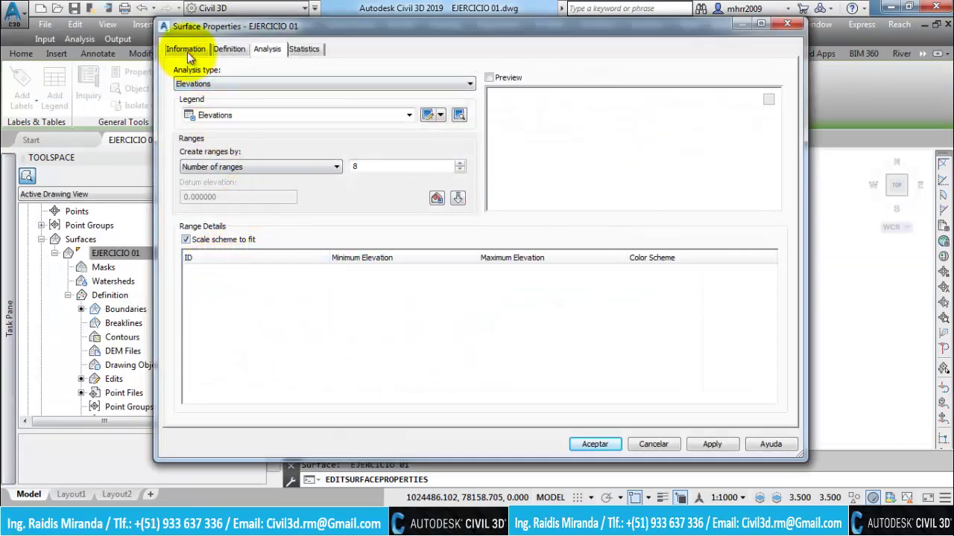
left_click(187, 50)
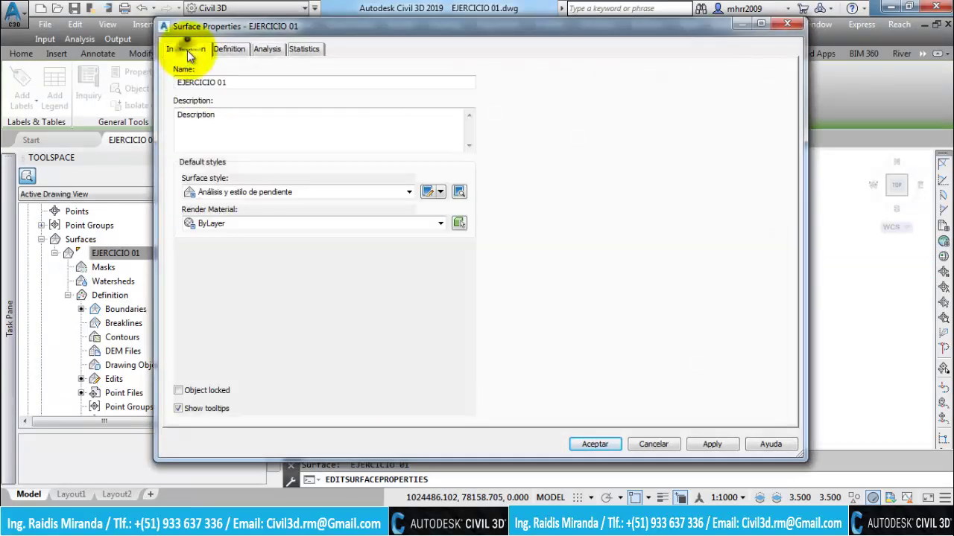
left_click(440, 192)
left_click(464, 204)
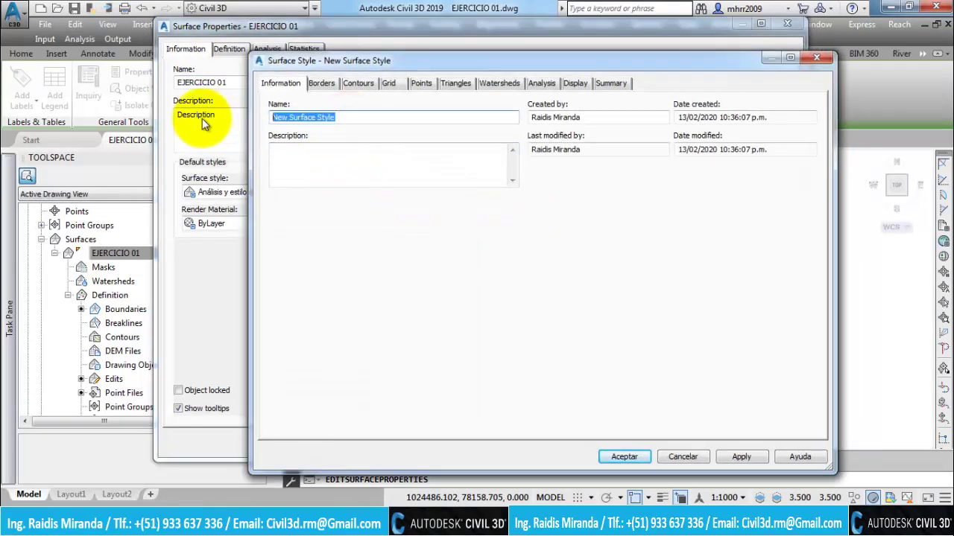
Name the new style 'Terreno Natural (Int Menor 1m - Mayor 5m)'
type("Terre")
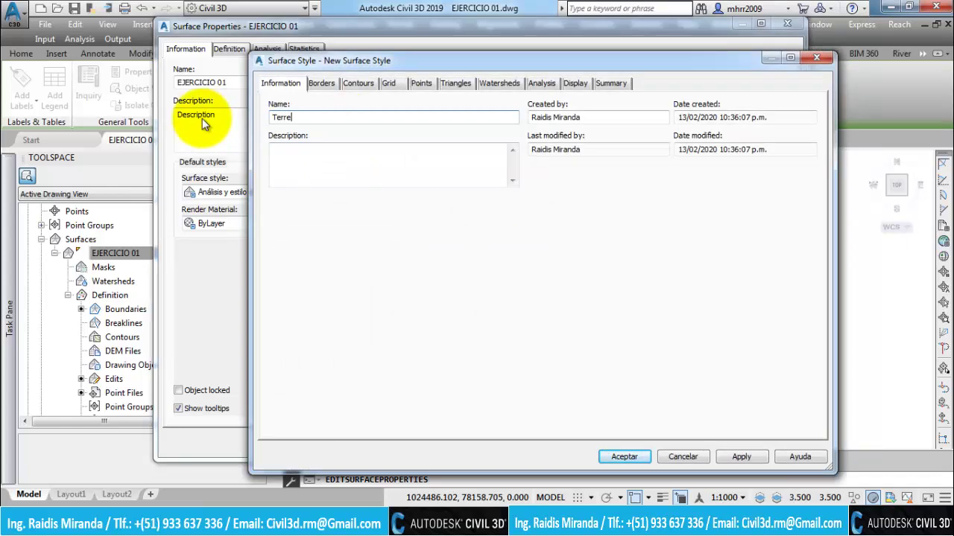
type("no Natural ")
type("Int ")
type("Menor 1m Mayor 5m")
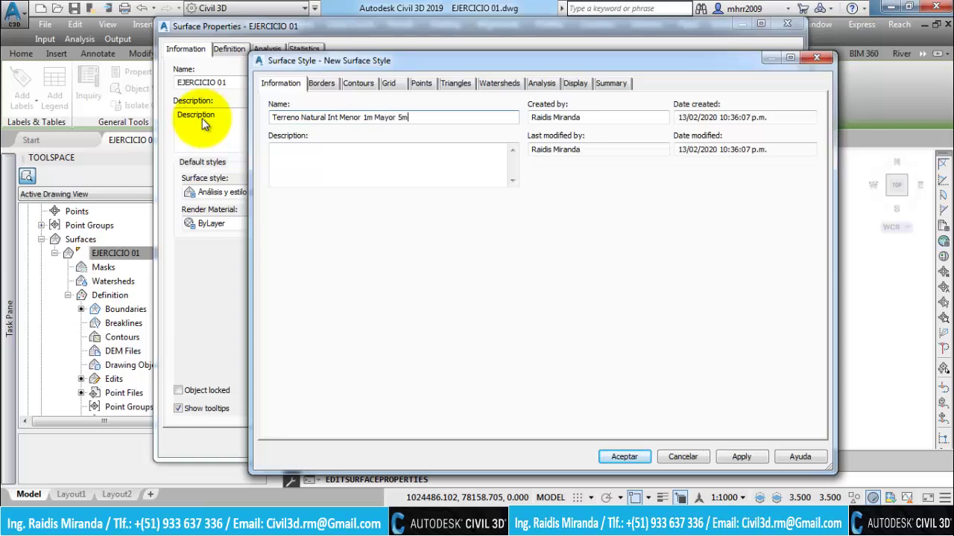
left_click(371, 117)
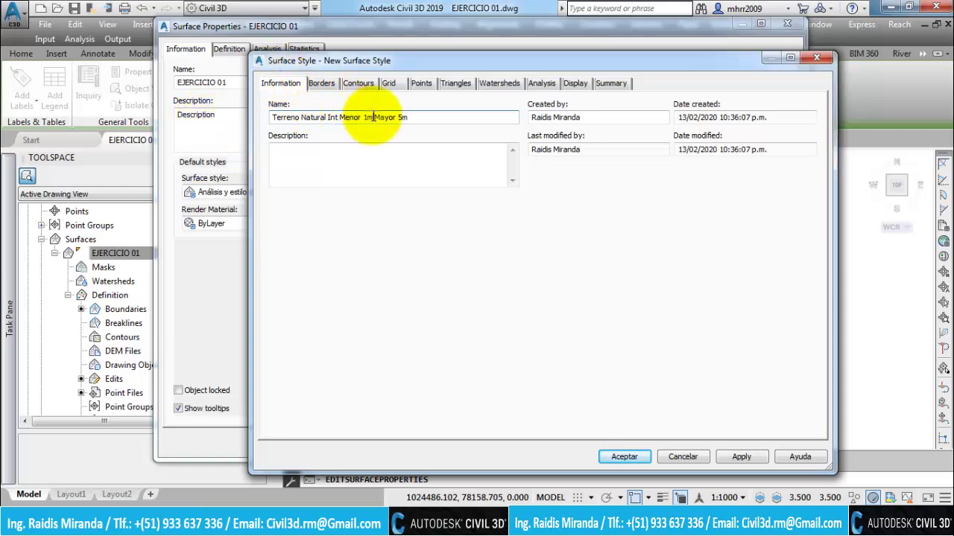
type("-")
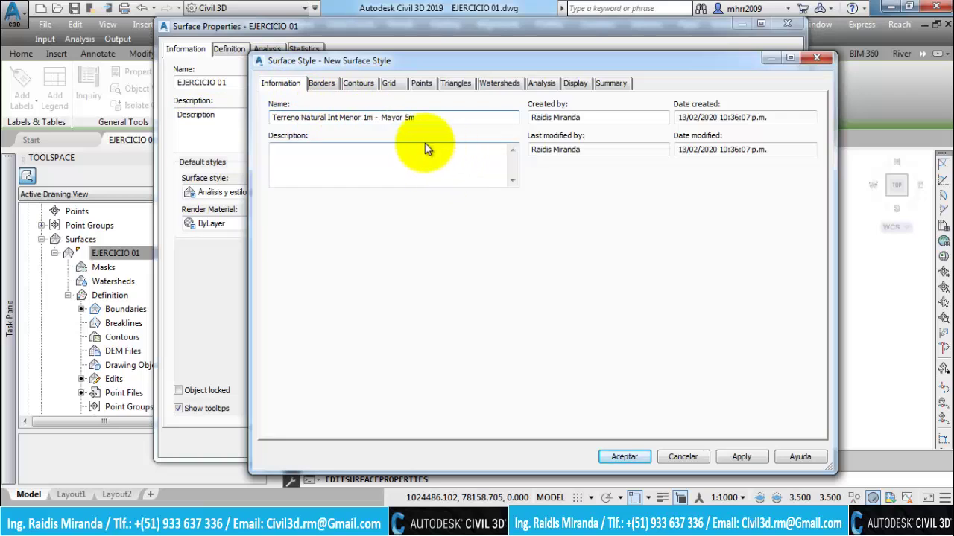
left_click(329, 117)
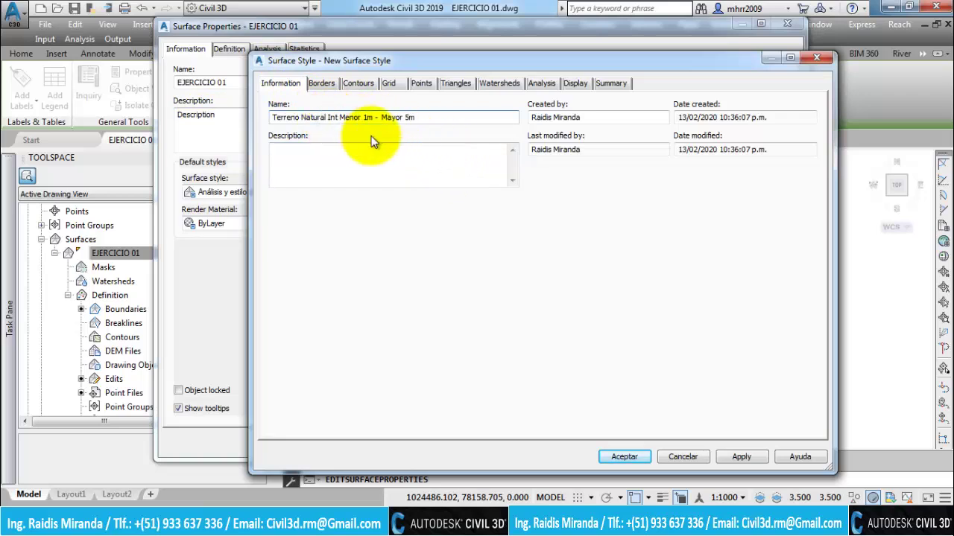
type("(")
key("Right")
key("Right")
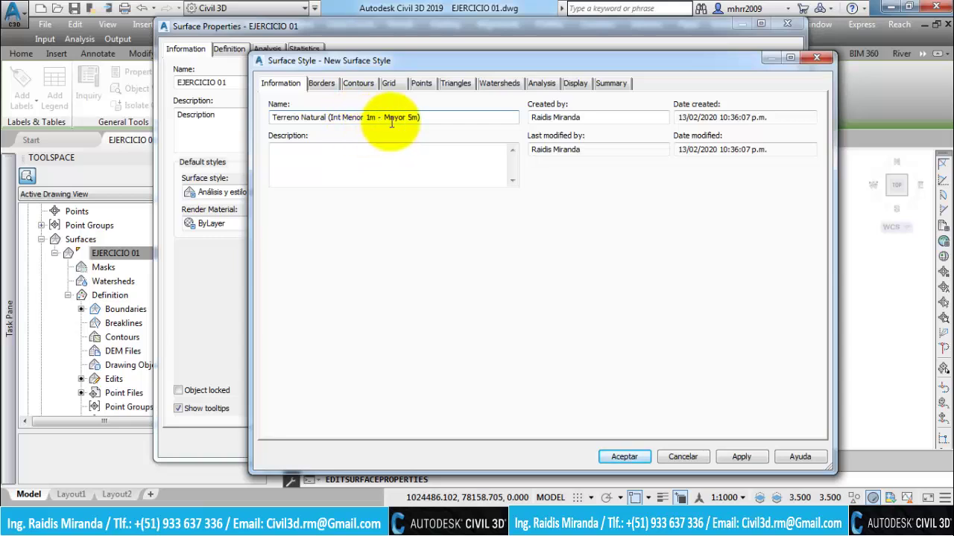
key("End")
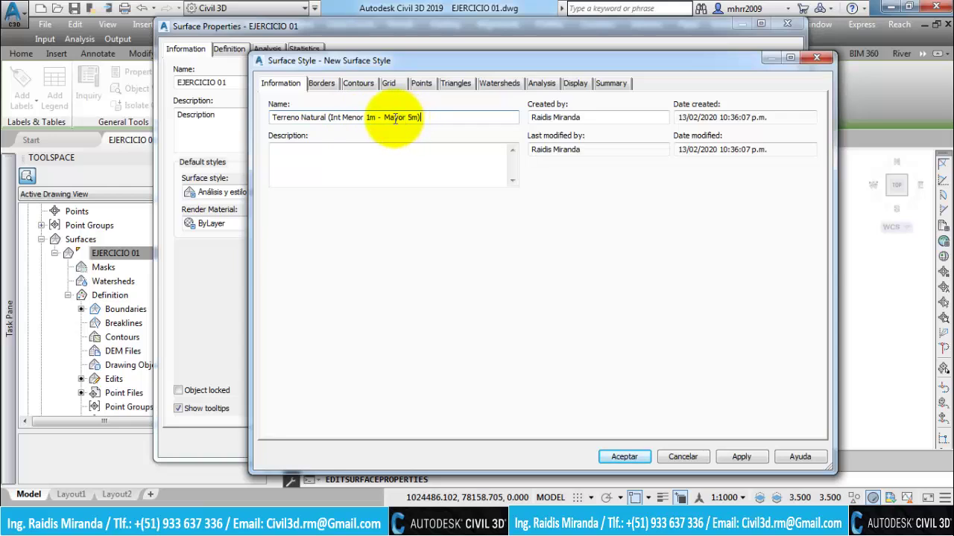
Set major contours to colour 56 and minor contours to colour 9
left_click(575, 84)
left_click(298, 200)
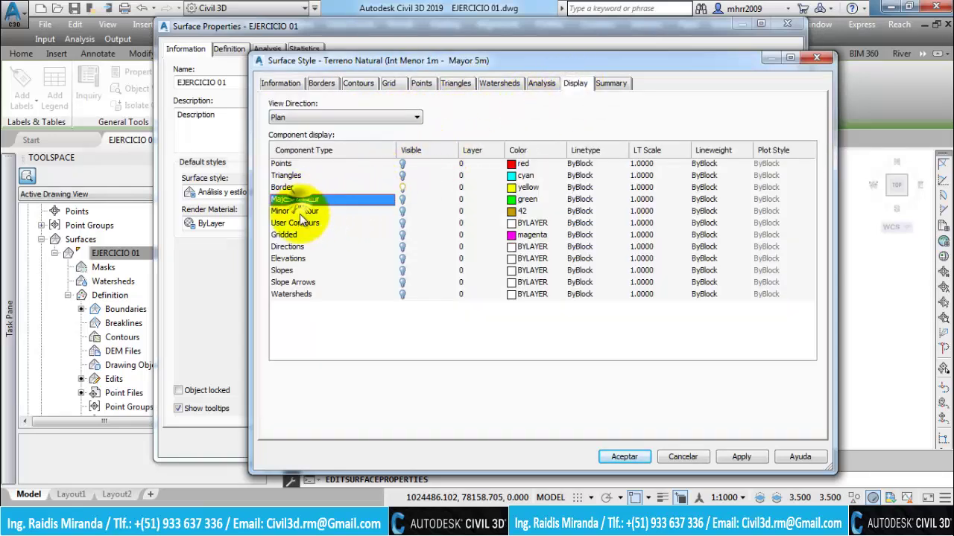
left_click(402, 199)
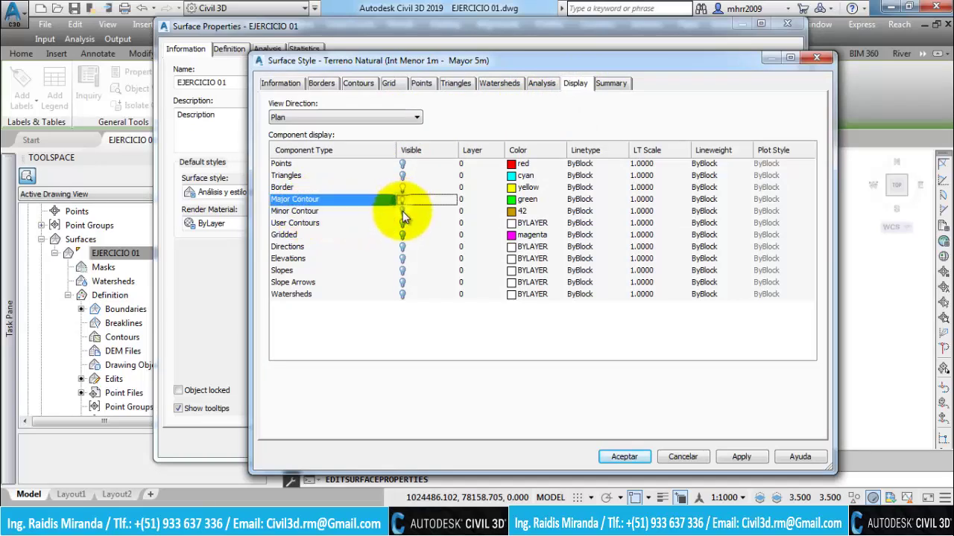
left_click(523, 199)
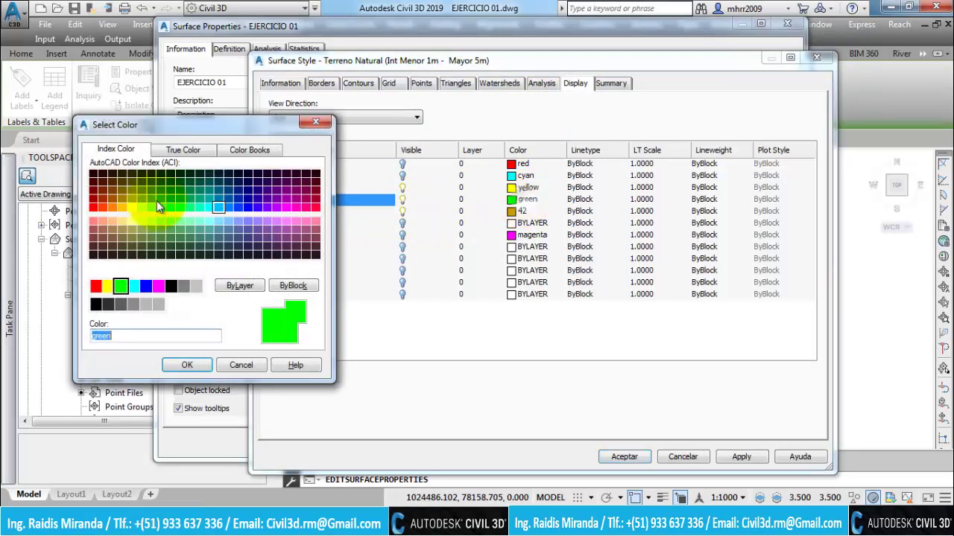
type("56")
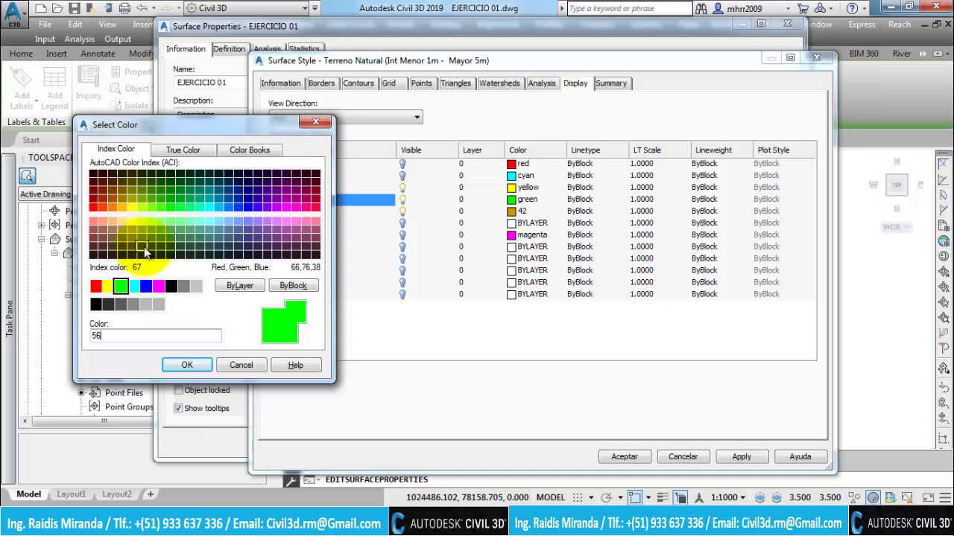
key("Return")
left_click(300, 211)
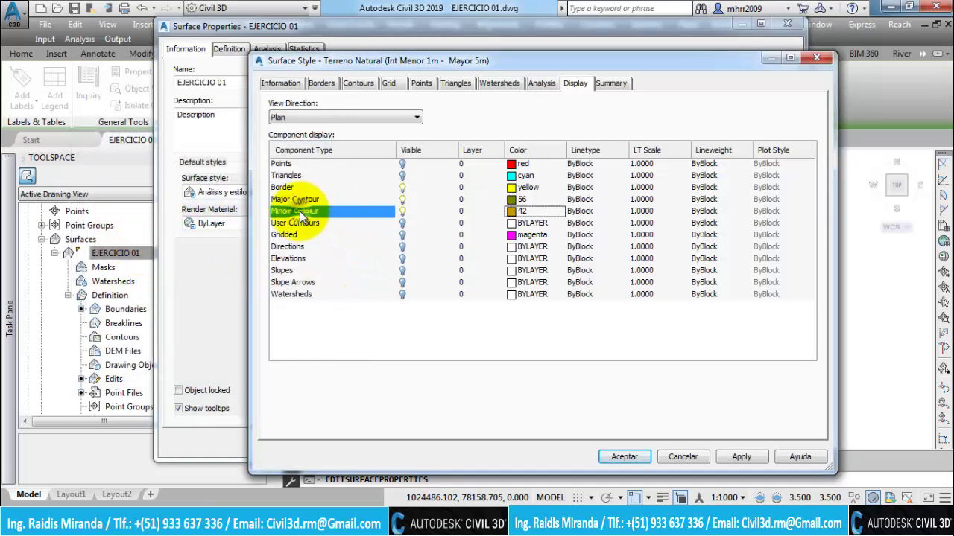
left_click(522, 211)
type("9")
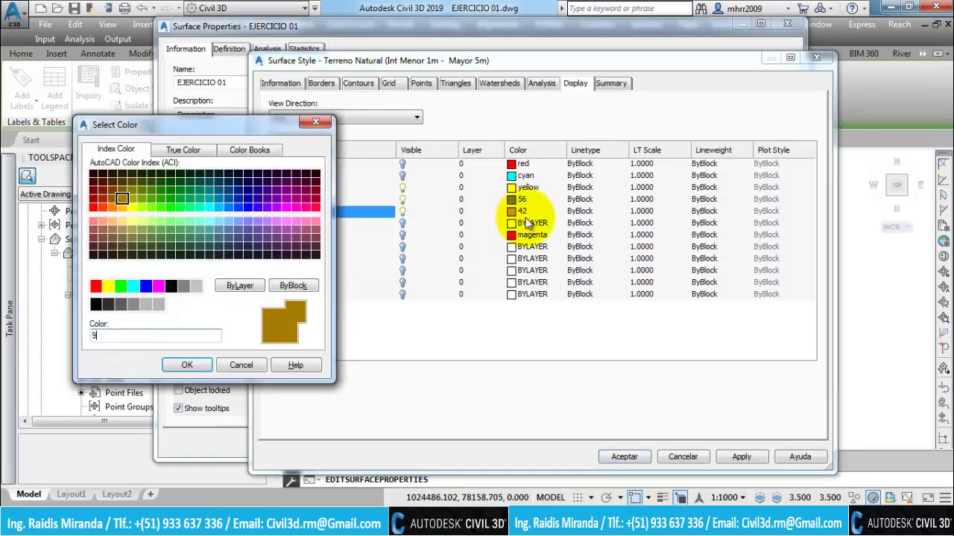
key("Return")
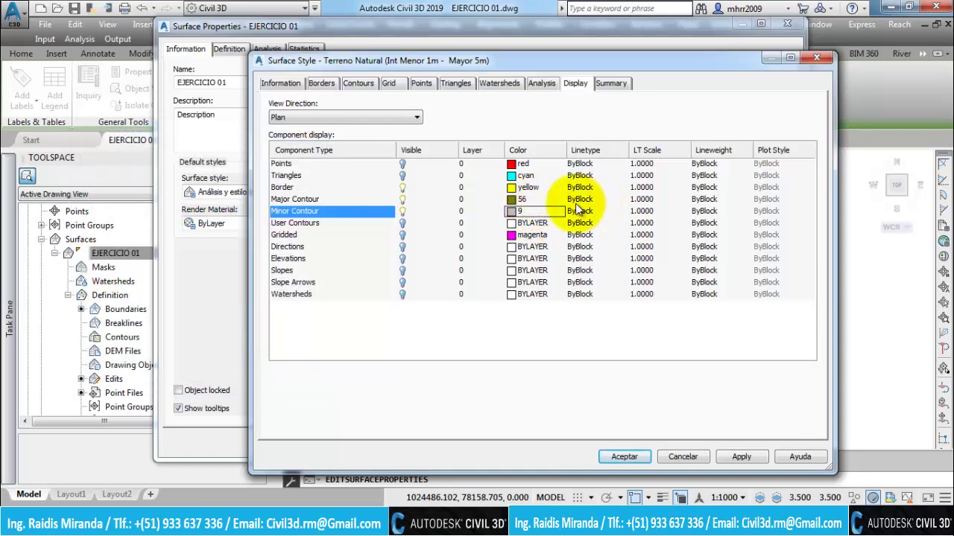
Give major contours a 0.30 mm lineweight, keeping linetype scale 1.0000 and the existing linetype
left_click(645, 199)
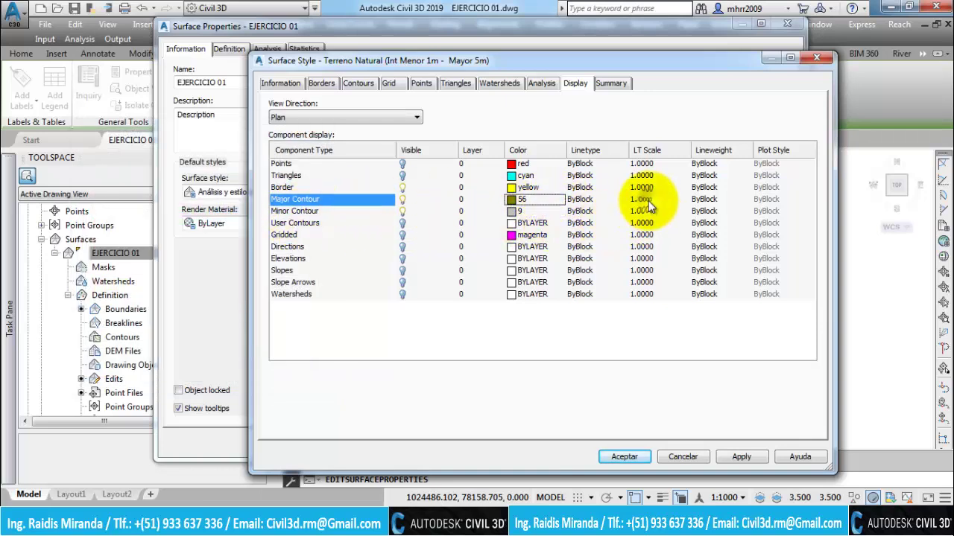
left_click(309, 200)
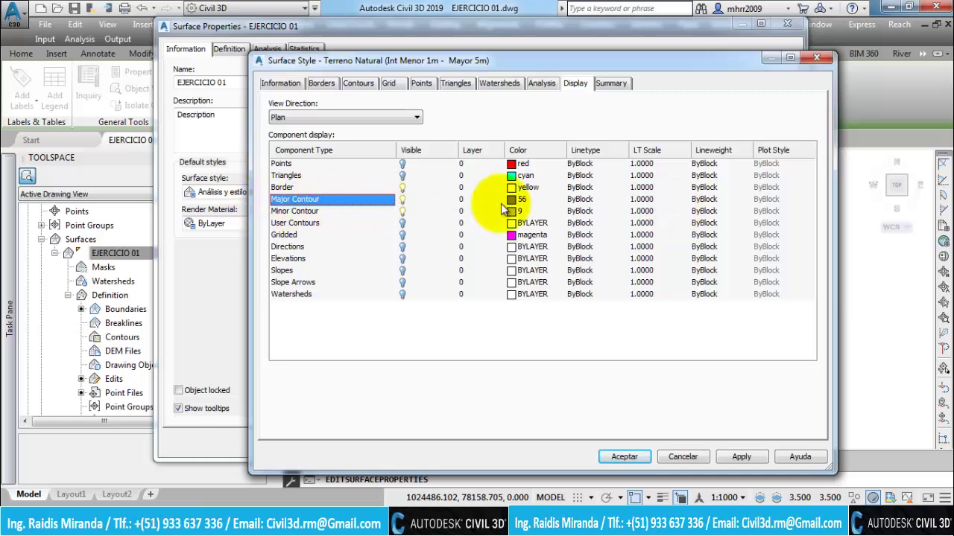
left_click(643, 211)
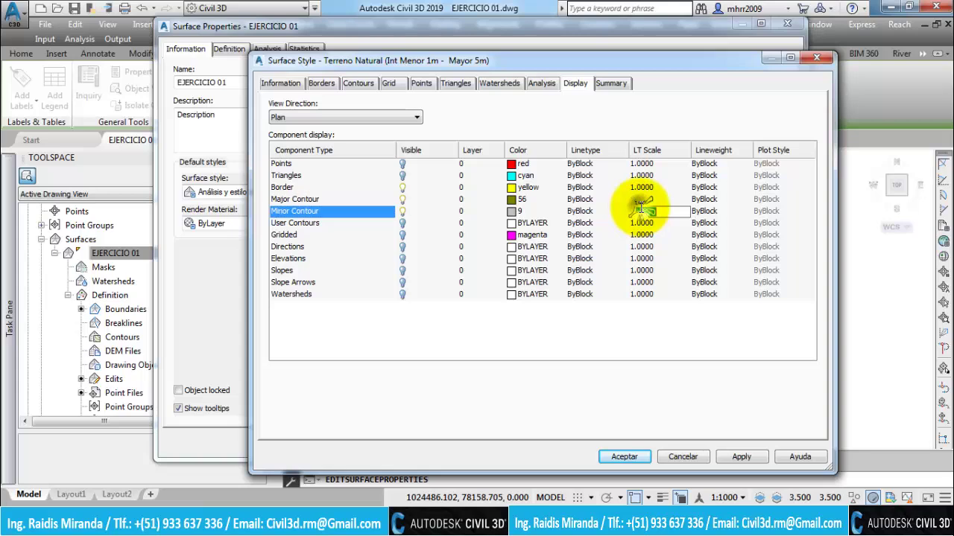
left_click(588, 199)
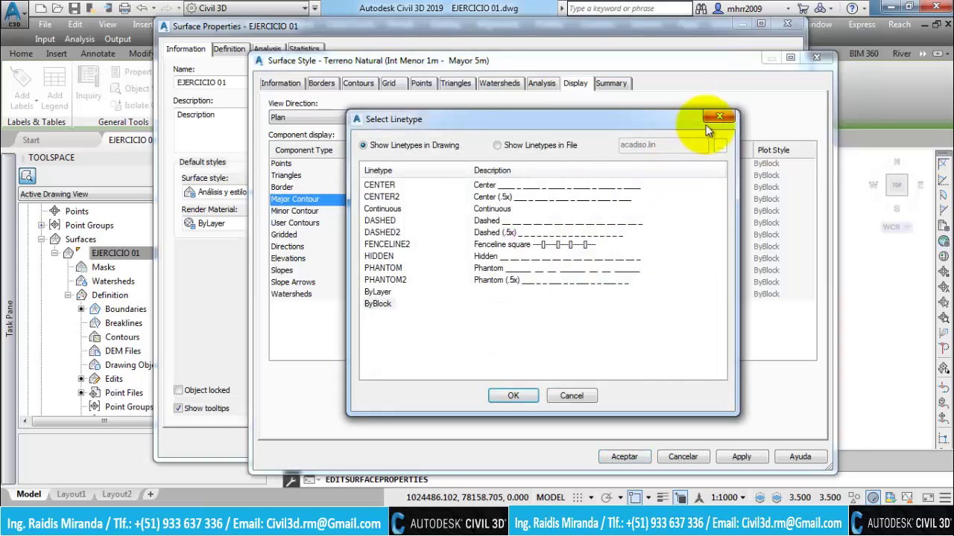
left_click(708, 122)
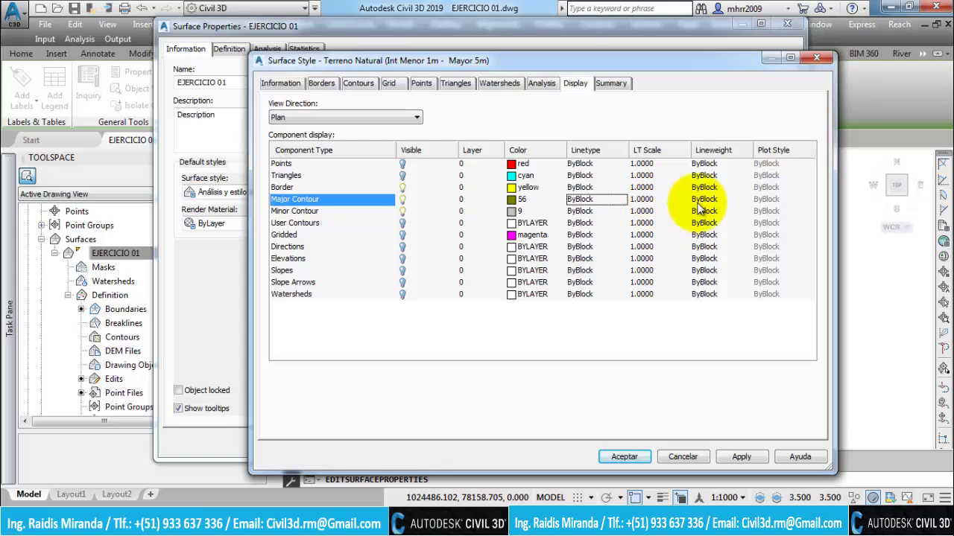
left_click(702, 200)
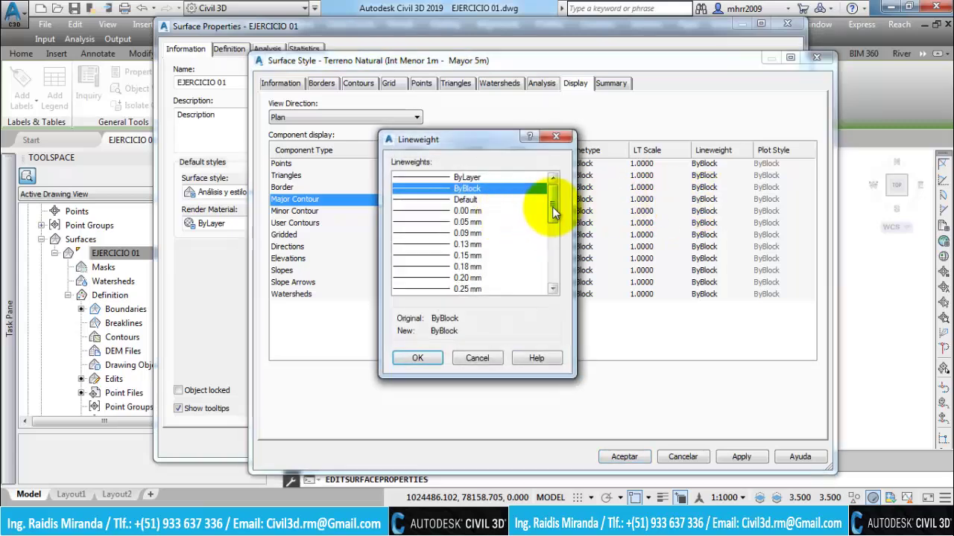
left_click_drag(553, 212, 553, 228)
left_click(447, 244)
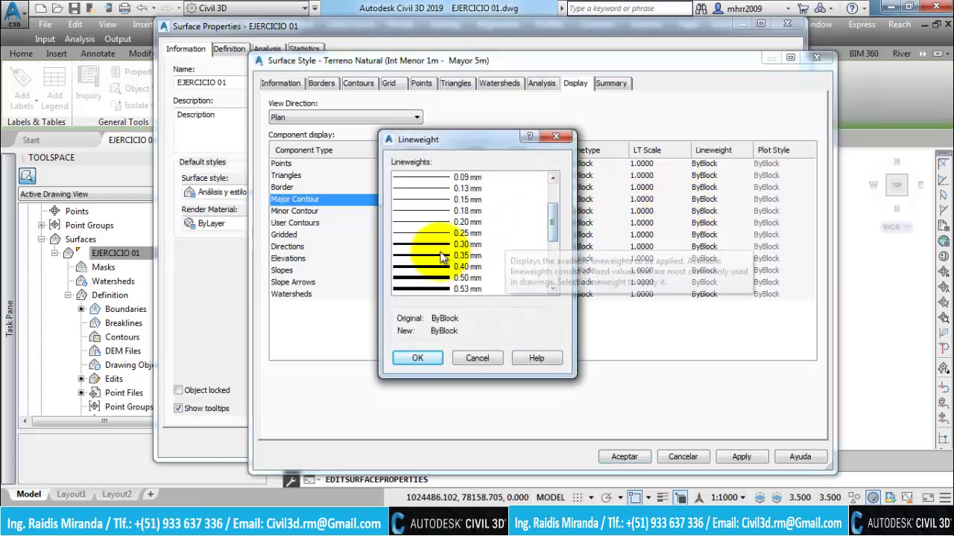
left_click(419, 359)
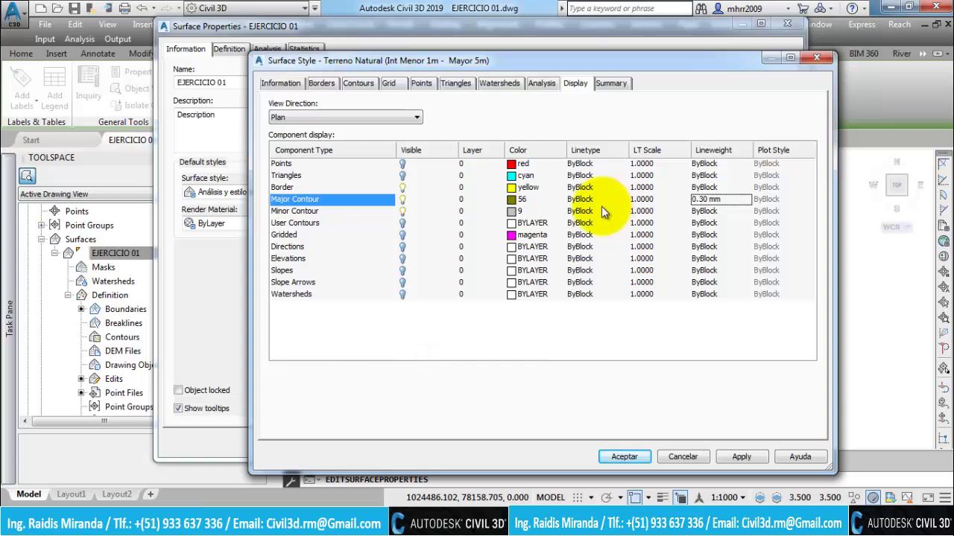
Review the minor contours' colour and linetype, leaving colour 9 and ByBlock linetype
left_click(521, 211)
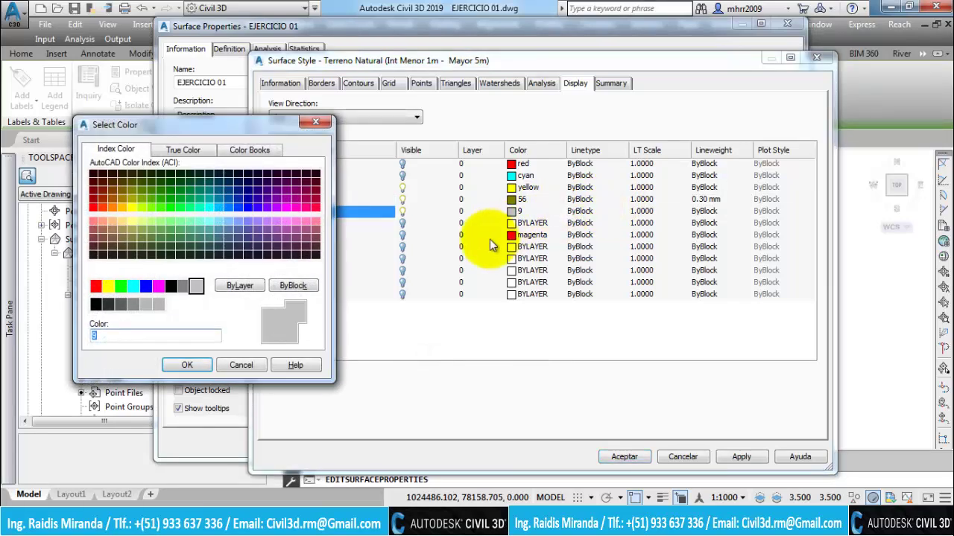
left_click(241, 365)
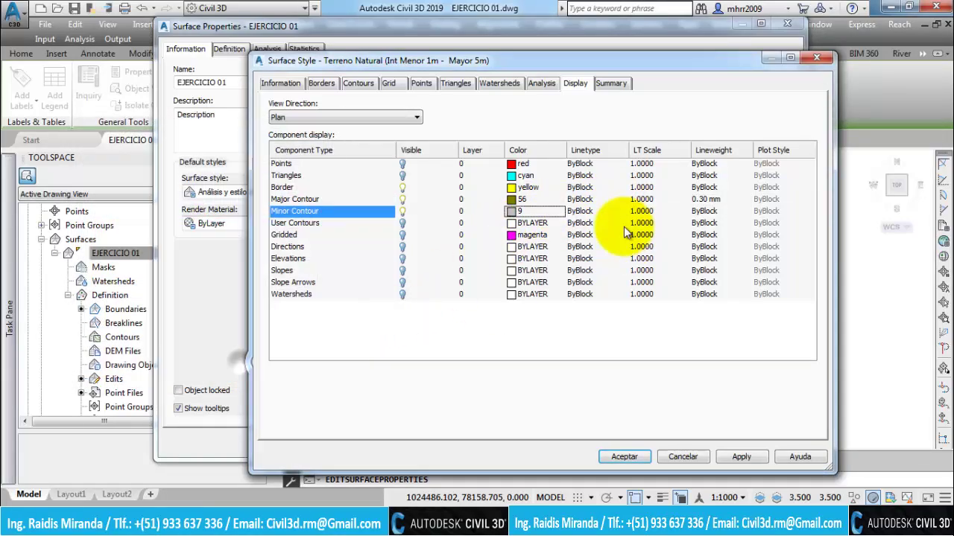
left_click(585, 212)
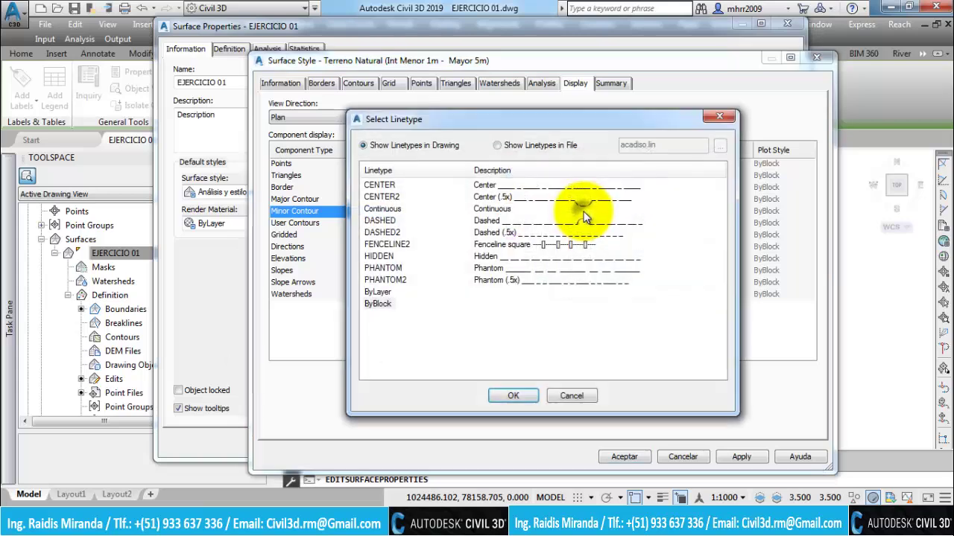
left_click(380, 221)
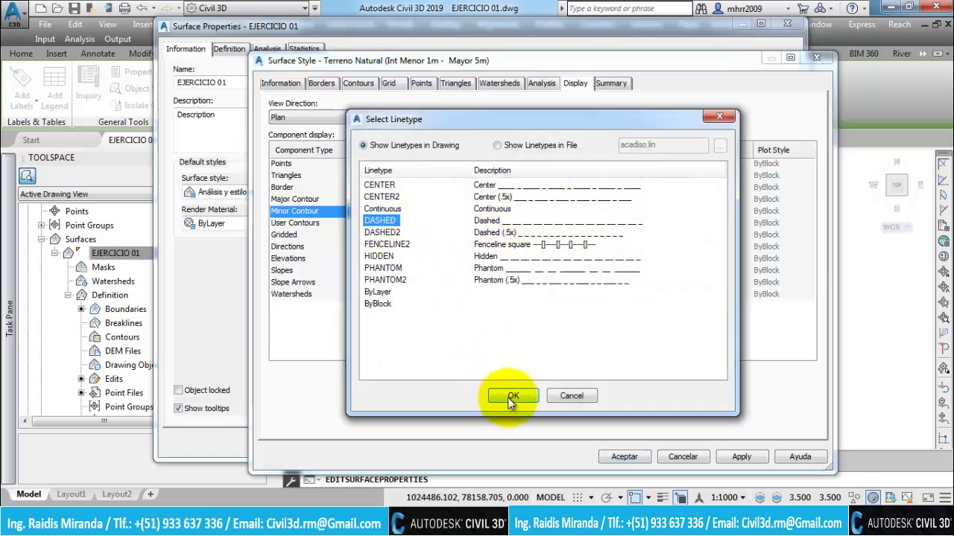
left_click(571, 396)
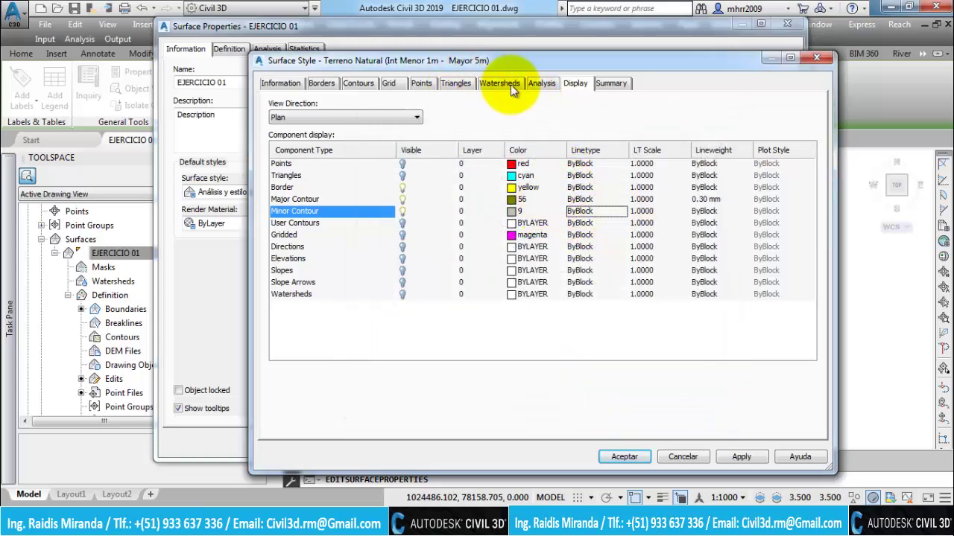
left_click(362, 83)
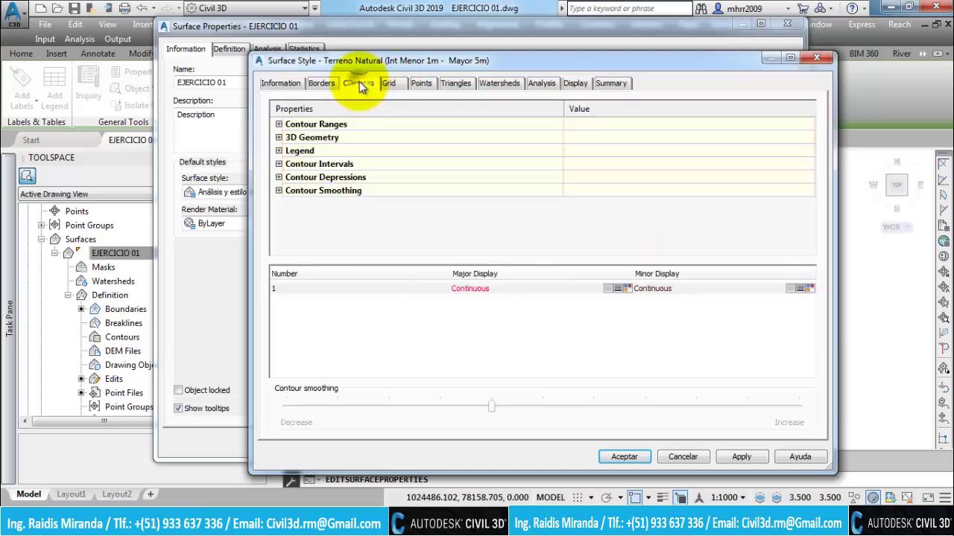
Set the minor contour interval to 1.000 m
left_click(279, 164)
left_click(608, 190)
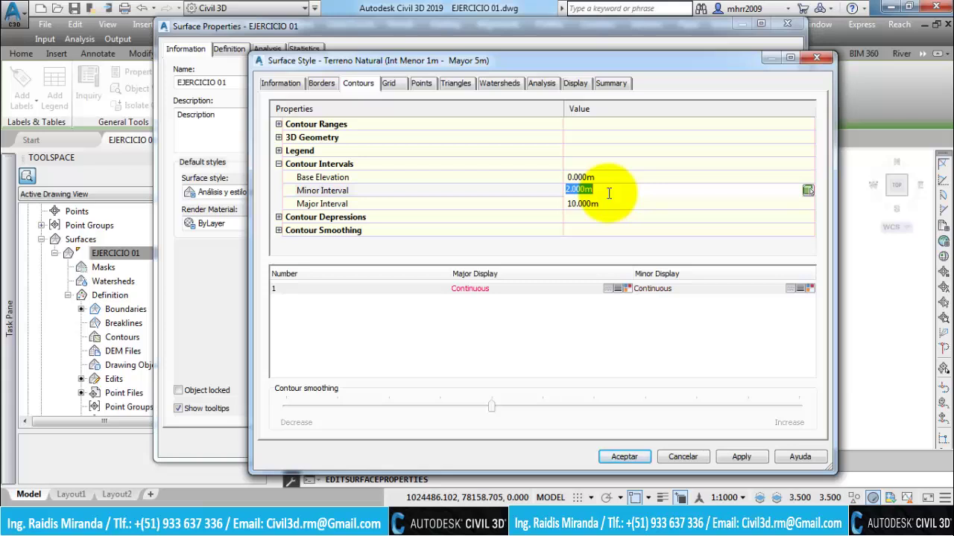
type("1")
key("Return")
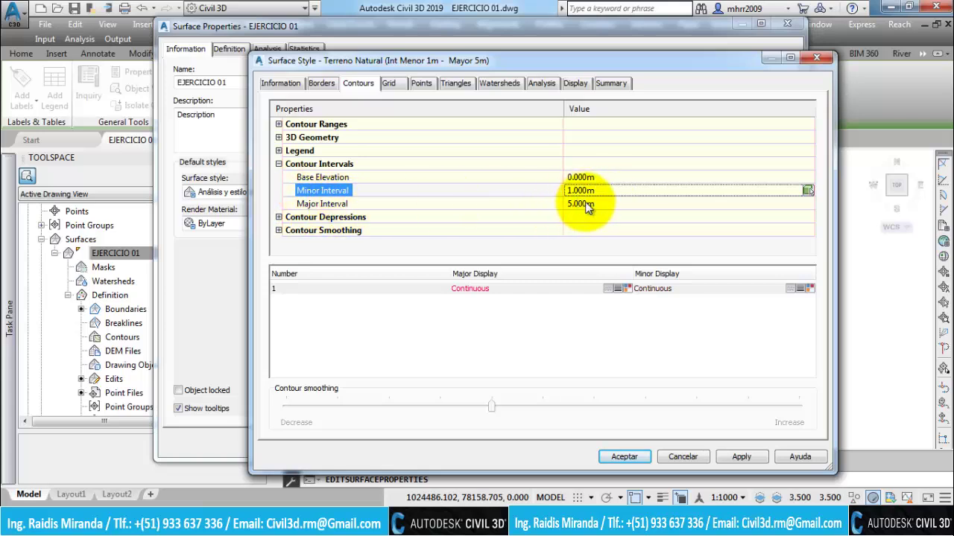
Turn on depression contours with a 1.000 m tick interval and 5.000 m tick length
left_click(279, 217)
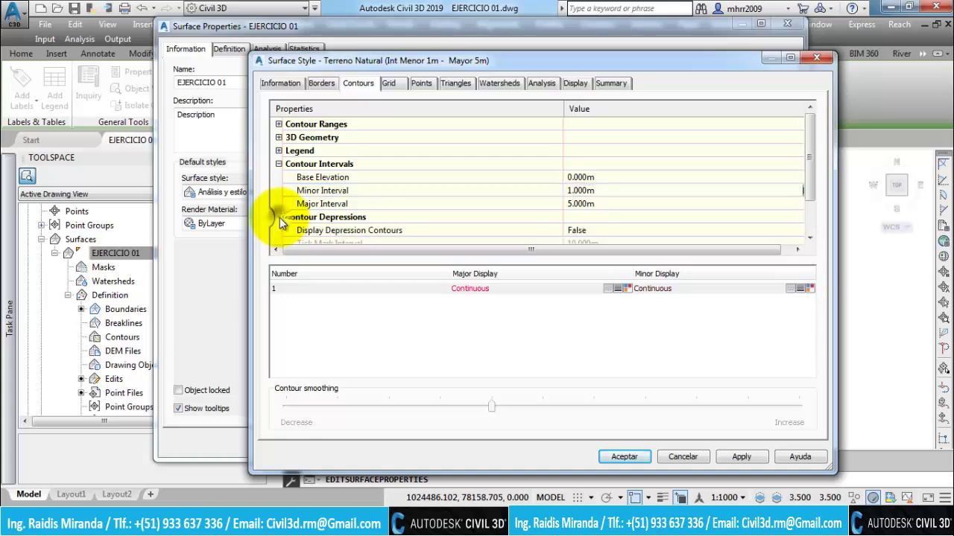
scroll(313, 212, "down", 1)
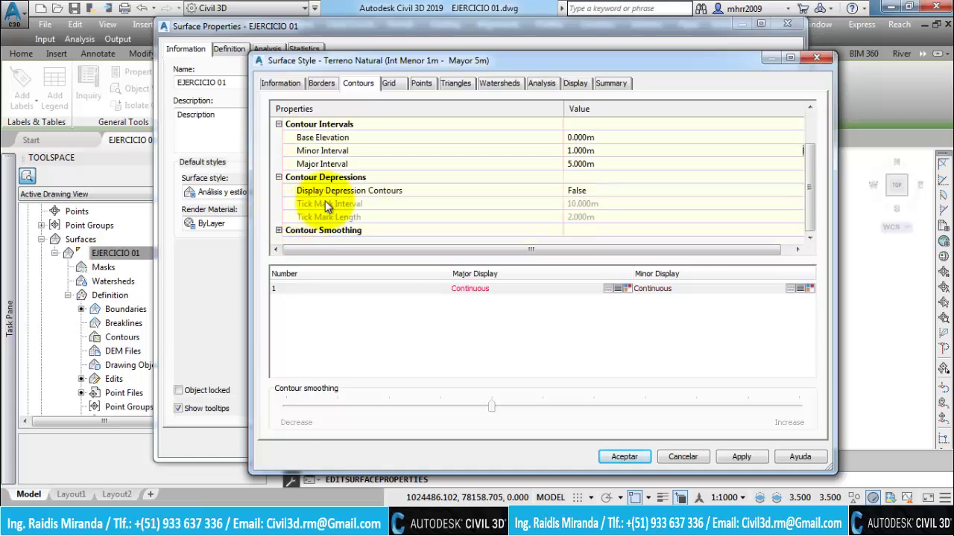
left_click(589, 190)
left_click(591, 187)
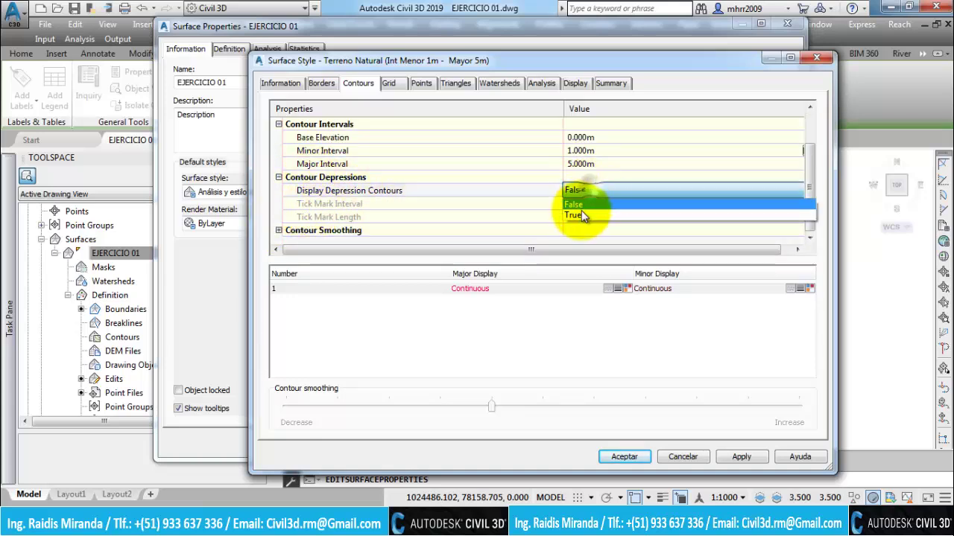
left_click(582, 214)
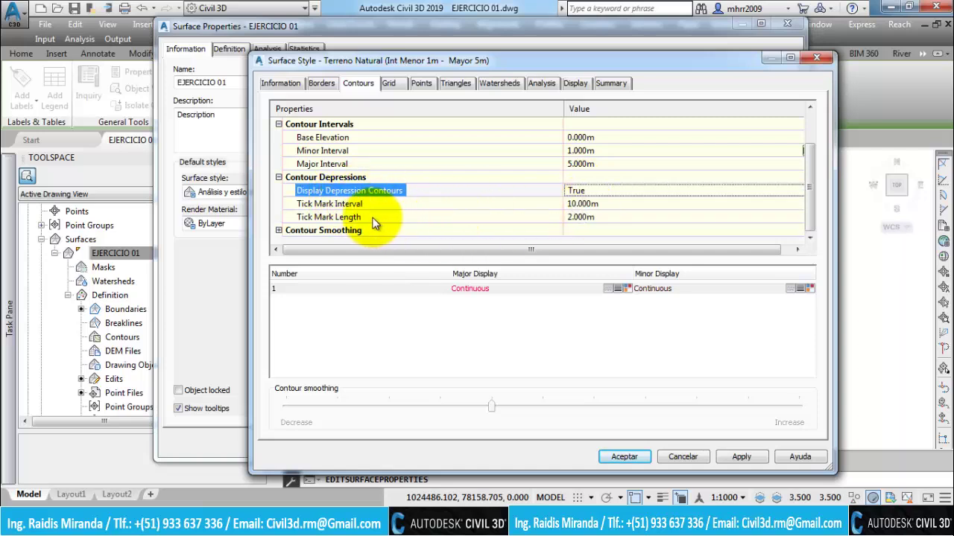
left_click(597, 204)
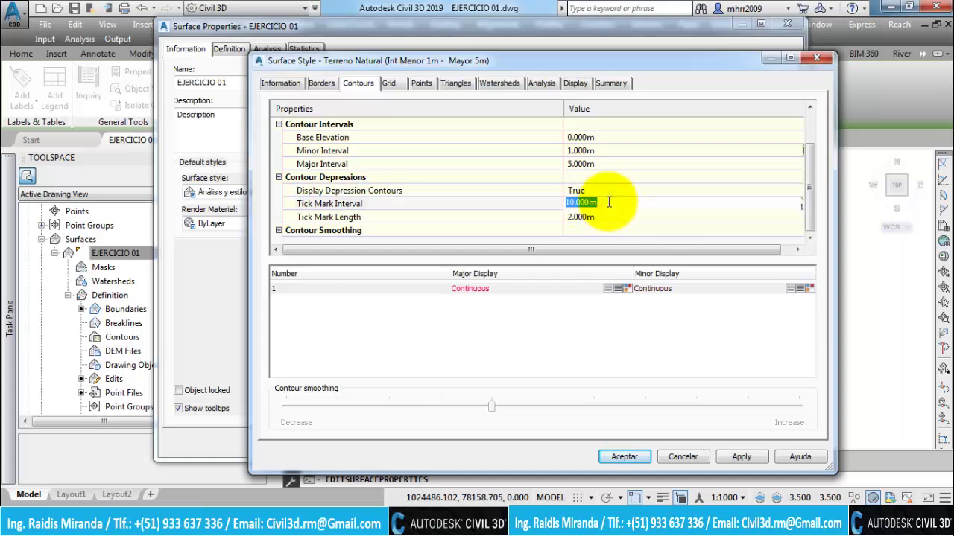
type("1")
key("Return")
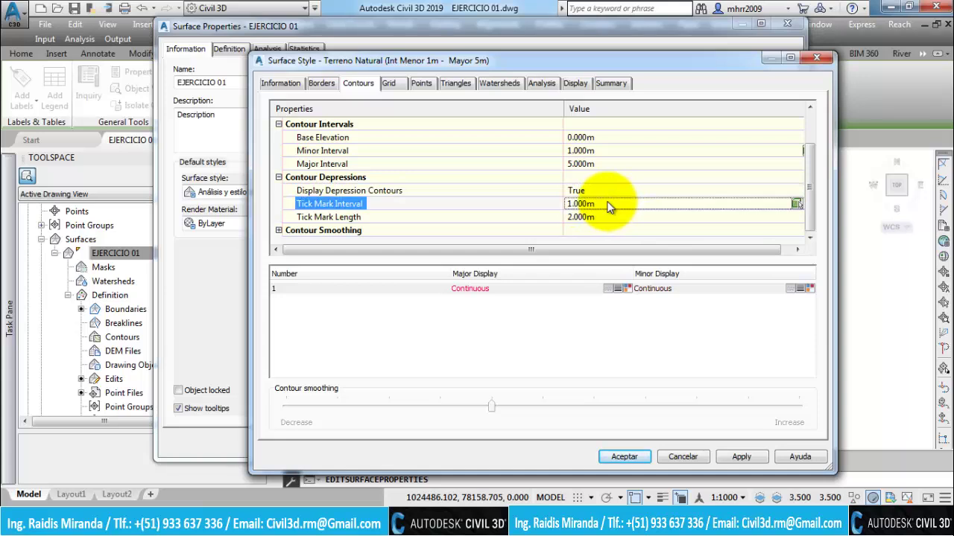
left_click(600, 216)
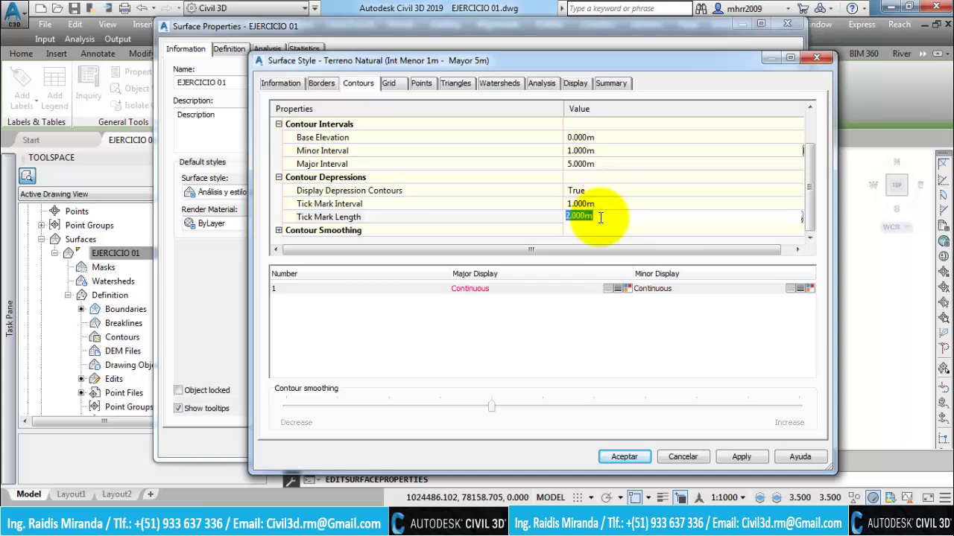
type("1")
key("Return")
Set Smooth Contours to True and slide the smoothing amount toward Increase
scroll(807, 163, "up", 1)
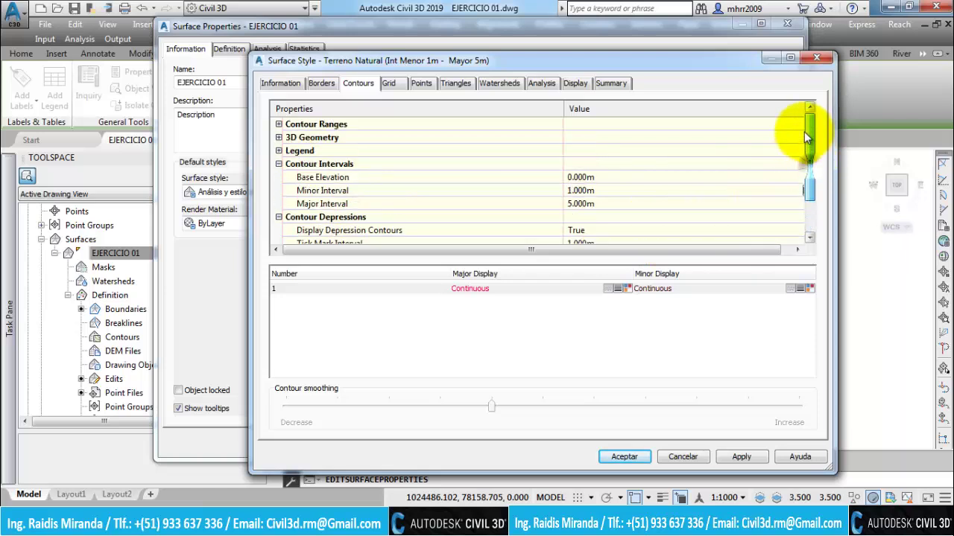
scroll(808, 155, "down", 1)
scroll(432, 212, "down", 1)
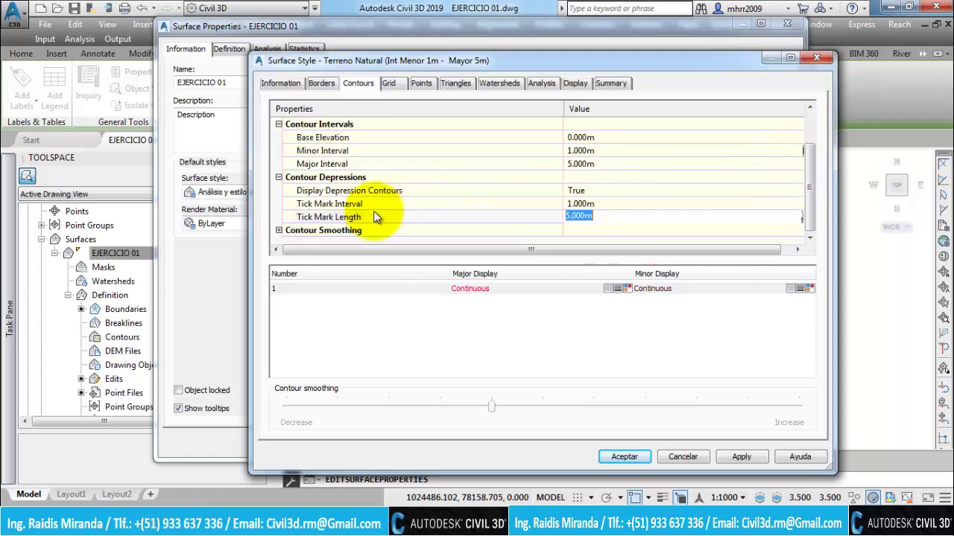
left_click(277, 231)
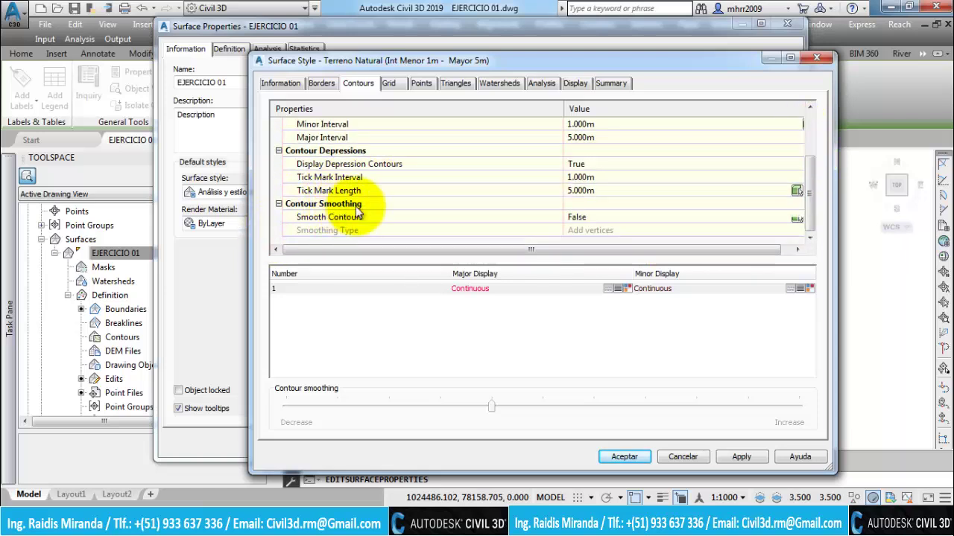
left_click(581, 221)
left_click(592, 216)
left_click(583, 241)
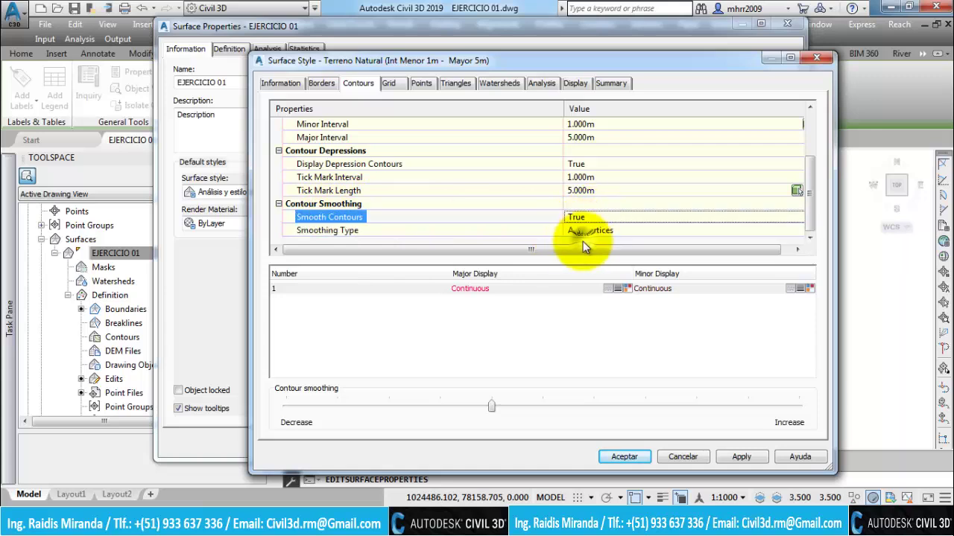
left_click_drag(492, 406, 641, 406)
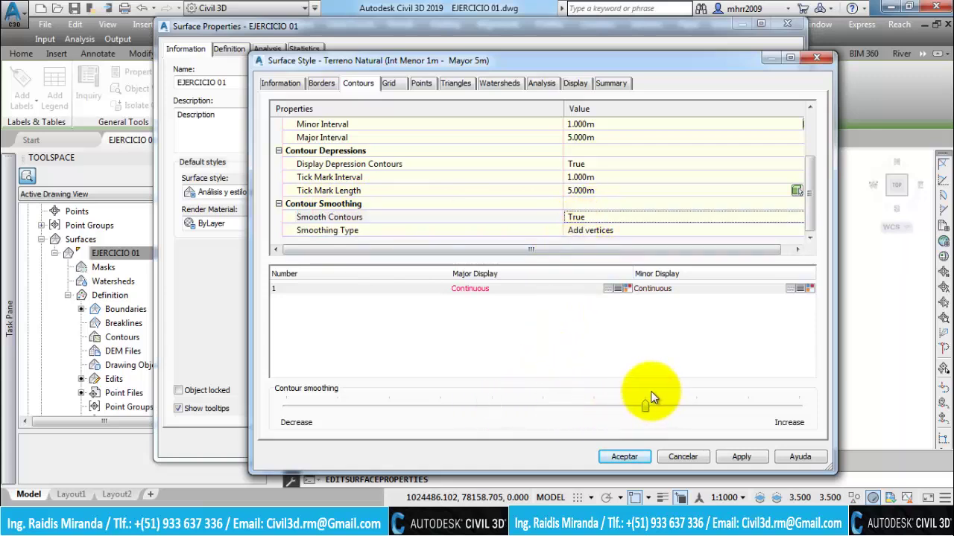
Apply and accept the smoothed Terreno Natural style, then apply it to EJERCICIO 01
left_click(322, 84)
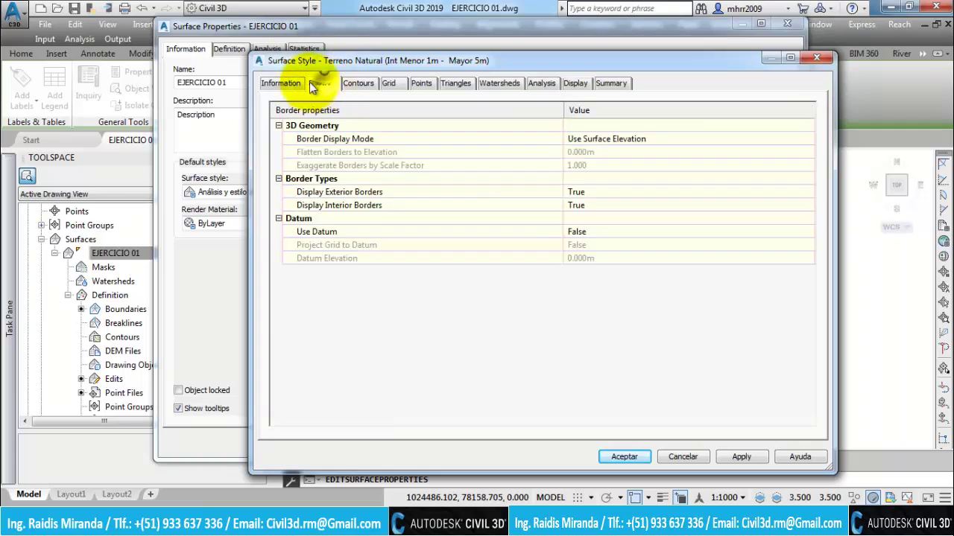
left_click(282, 83)
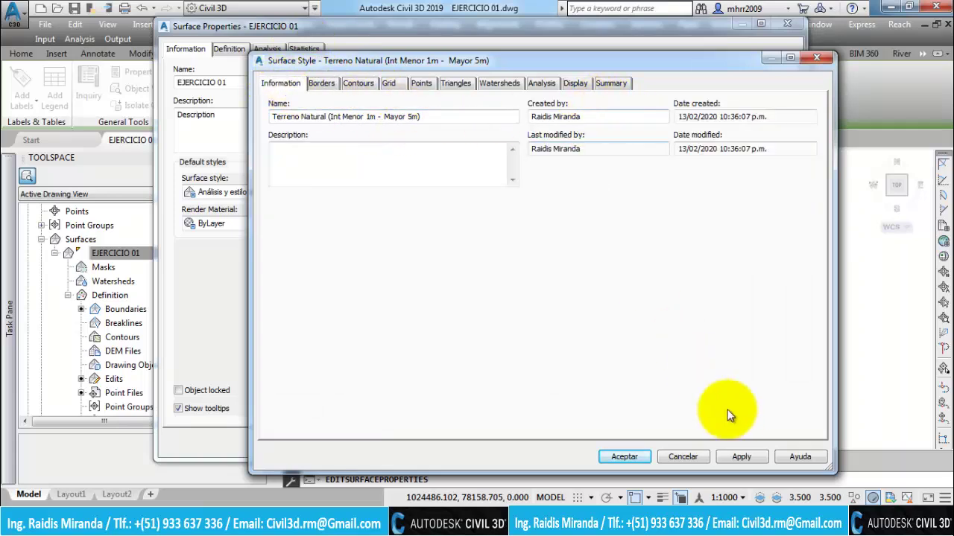
left_click(743, 456)
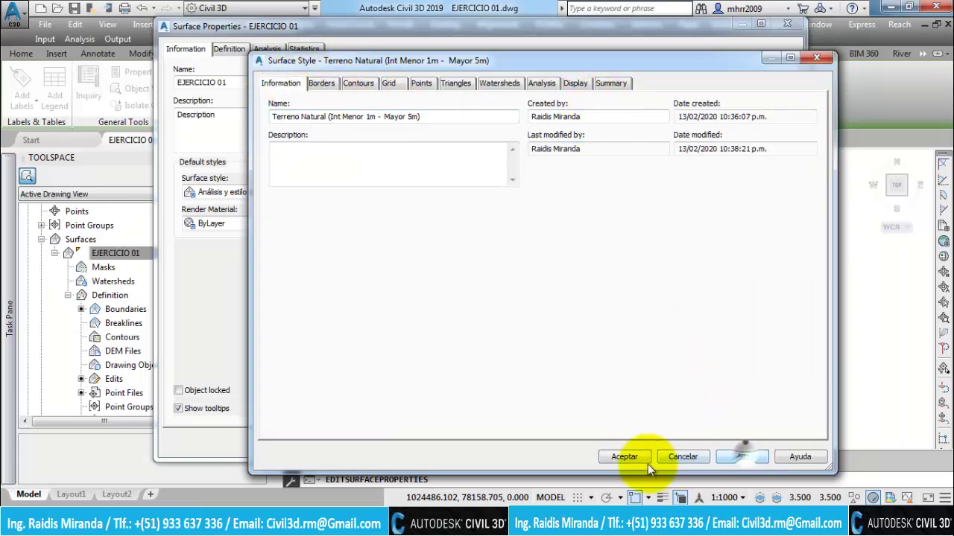
left_click(624, 457)
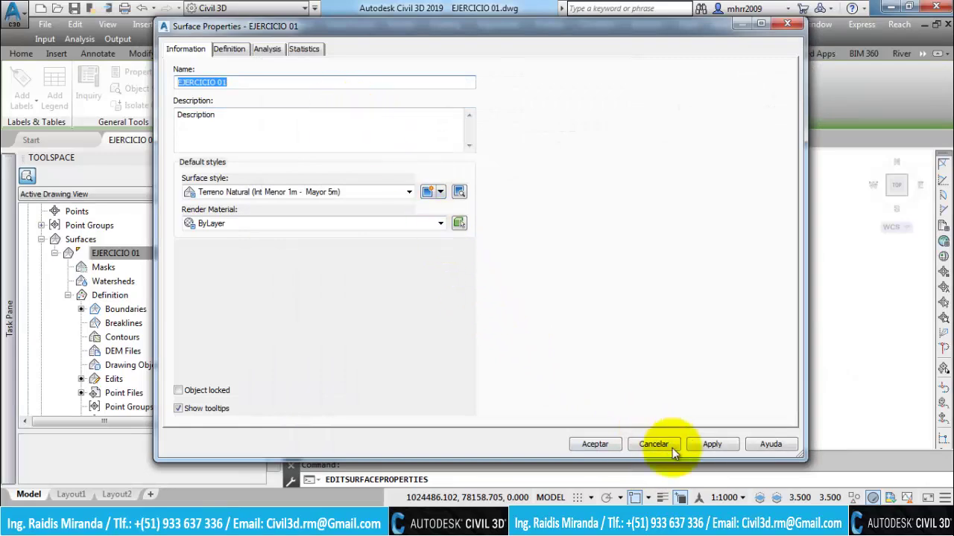
left_click(714, 447)
Close Surface Properties and zoom in on a hilltop to inspect the smoothed contours
left_click(596, 446)
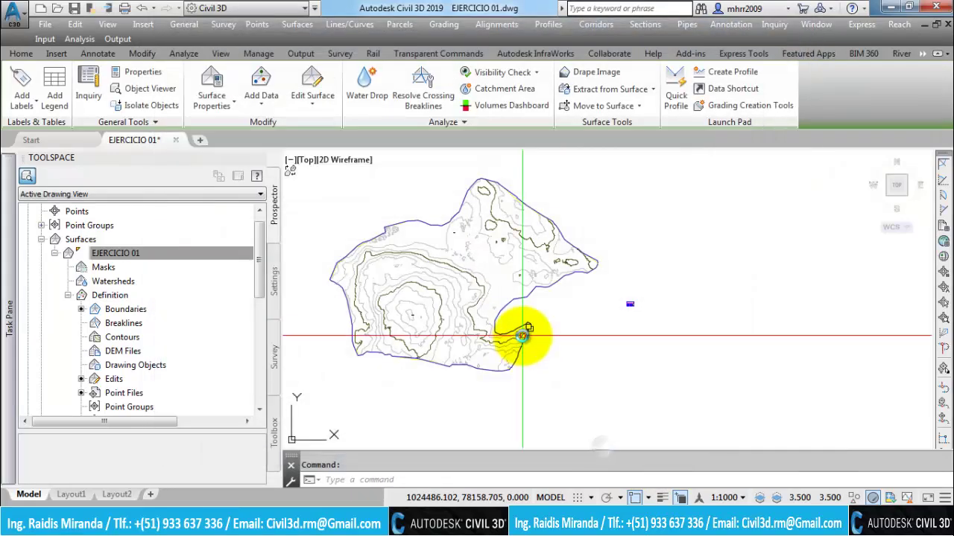
scroll(467, 305, "up", 3)
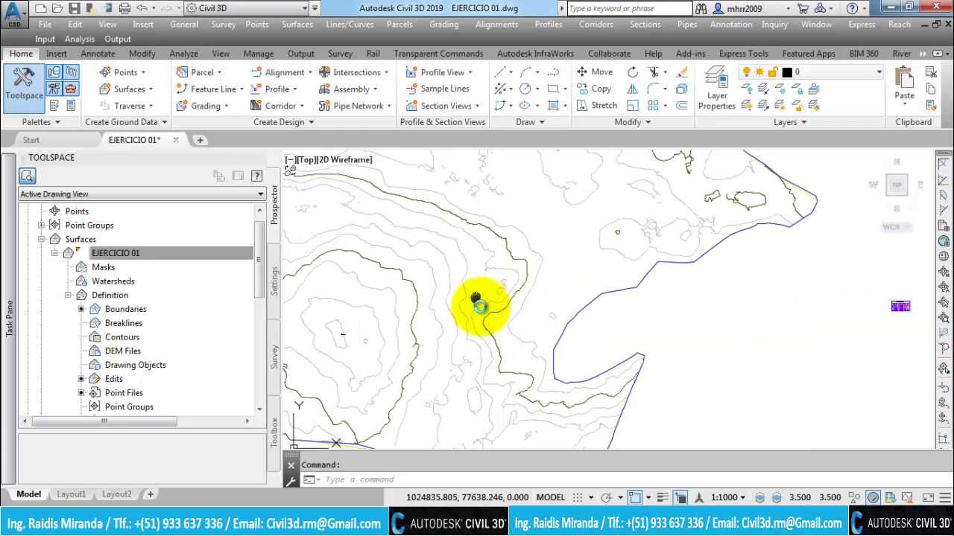
scroll(492, 280, "up", 2)
middle_click_drag(479, 283, 592, 330)
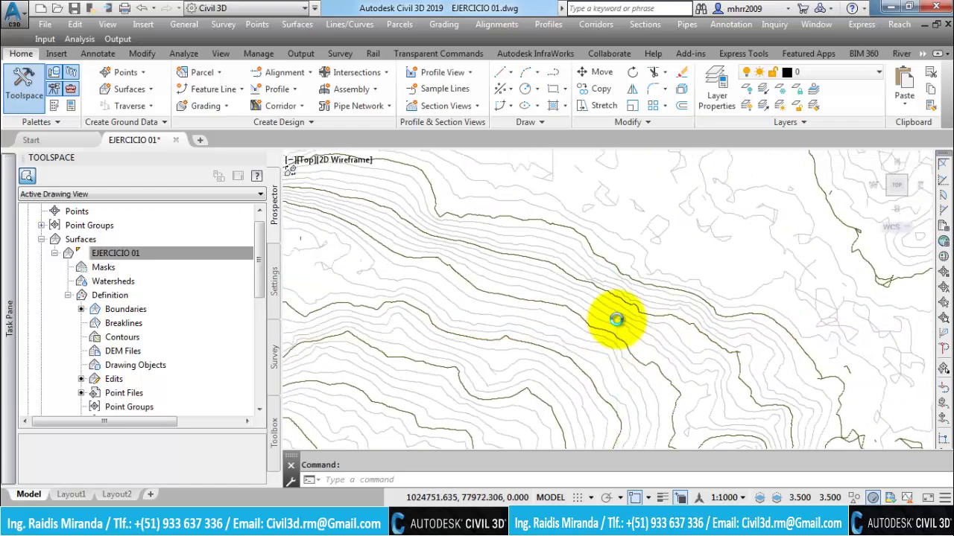
scroll(576, 296, "up", 2)
scroll(576, 296, "down", 3)
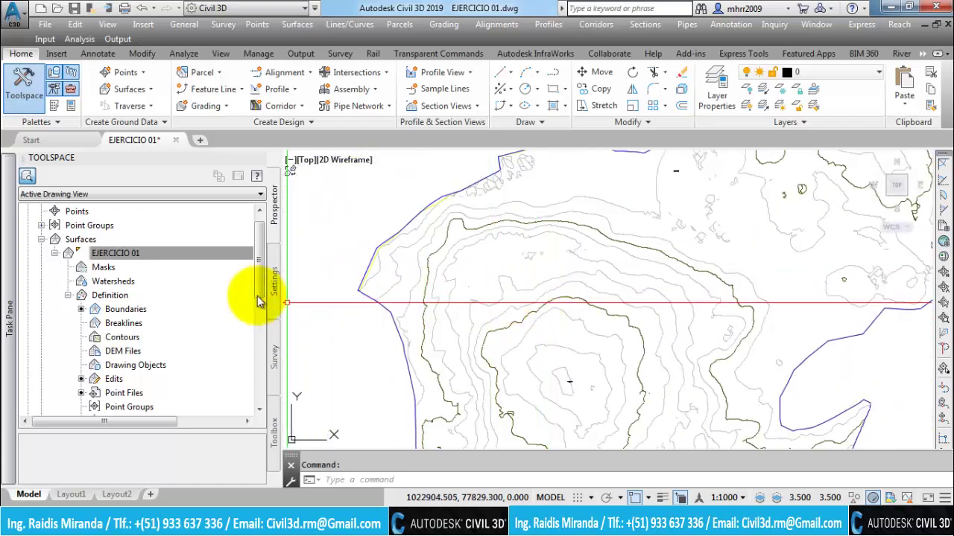
scroll(564, 350, "up", 2)
scroll(596, 347, "up", 2)
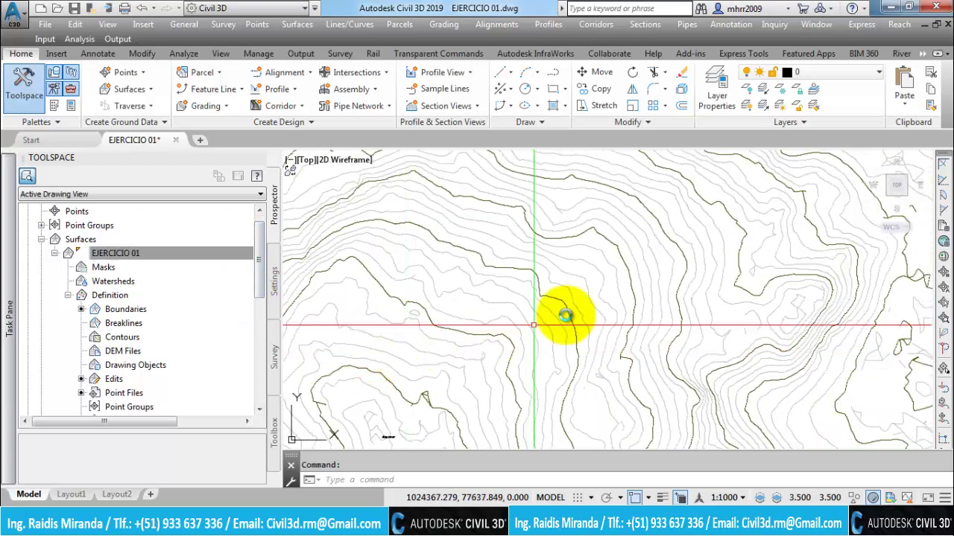
scroll(571, 315, "up", 2)
scroll(560, 330, "up", 1)
scroll(581, 312, "down", 2)
scroll(558, 366, "down", 1)
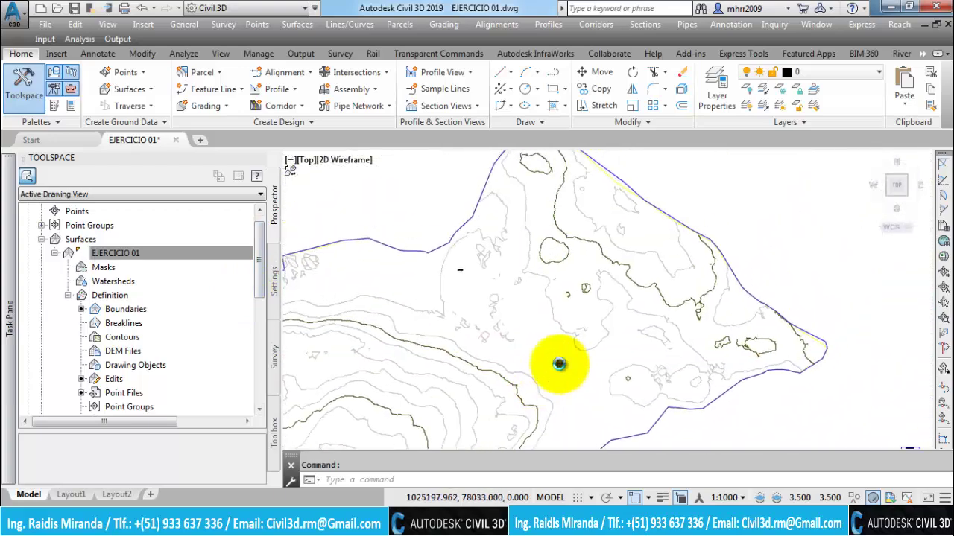
scroll(563, 249, "up", 1)
scroll(562, 250, "down", 2)
scroll(571, 305, "up", 3)
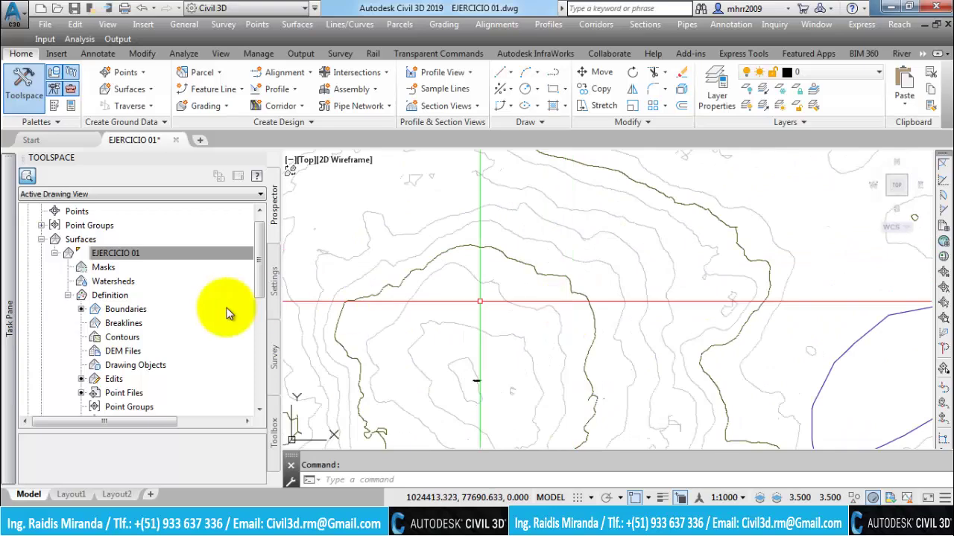
Reopen EJERCICIO 01's Surface Properties and expand the surface style creation choices
right_click(138, 260)
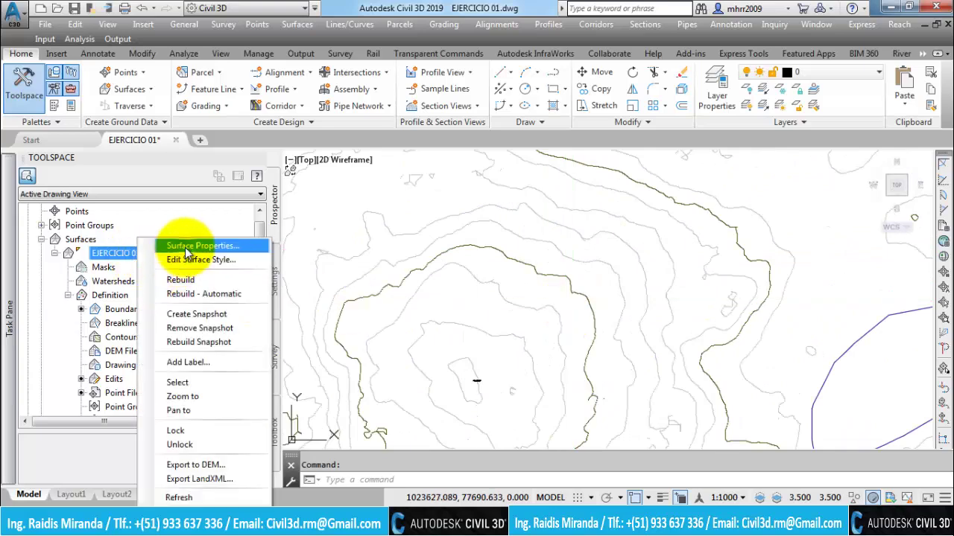
left_click(186, 242)
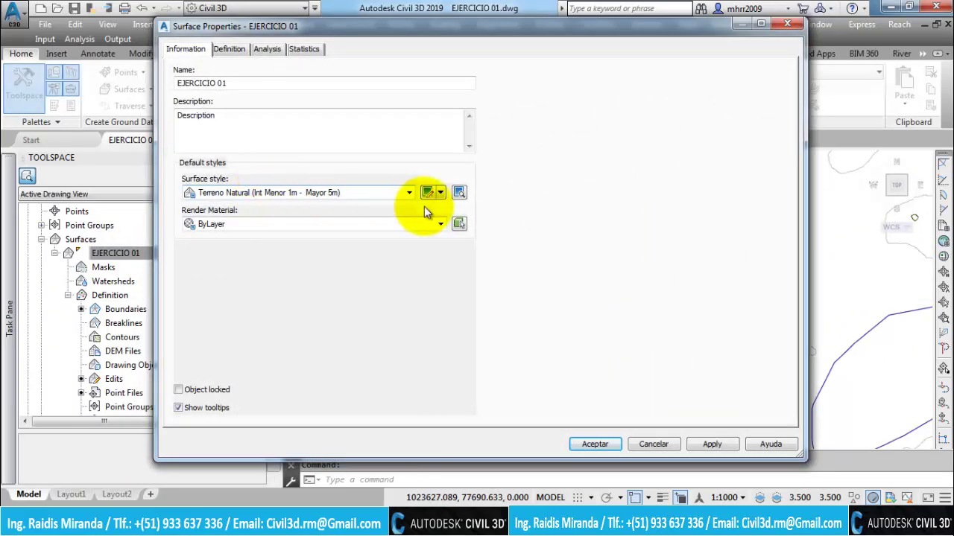
left_click(441, 192)
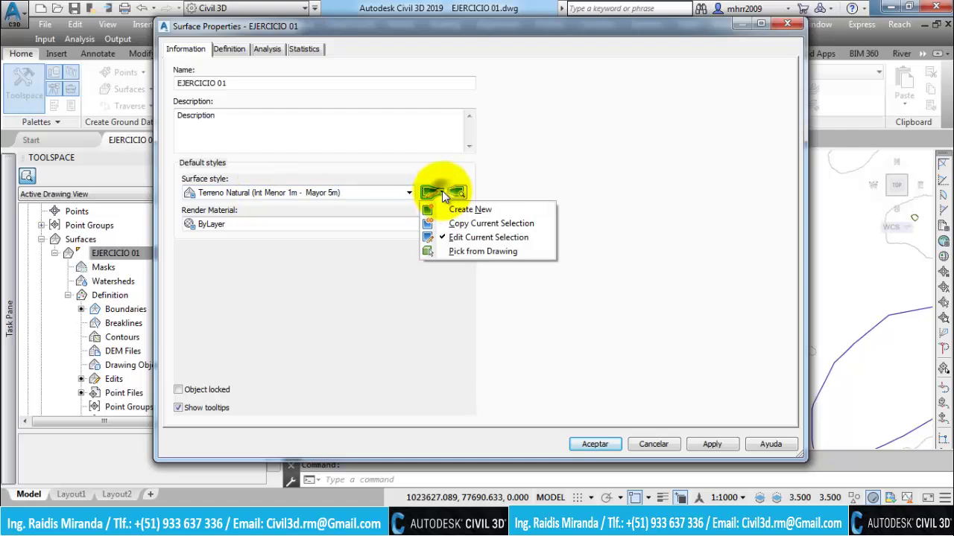
Copy the current style as 'No Visible' with border, major and minor contours hidden
left_click(467, 224)
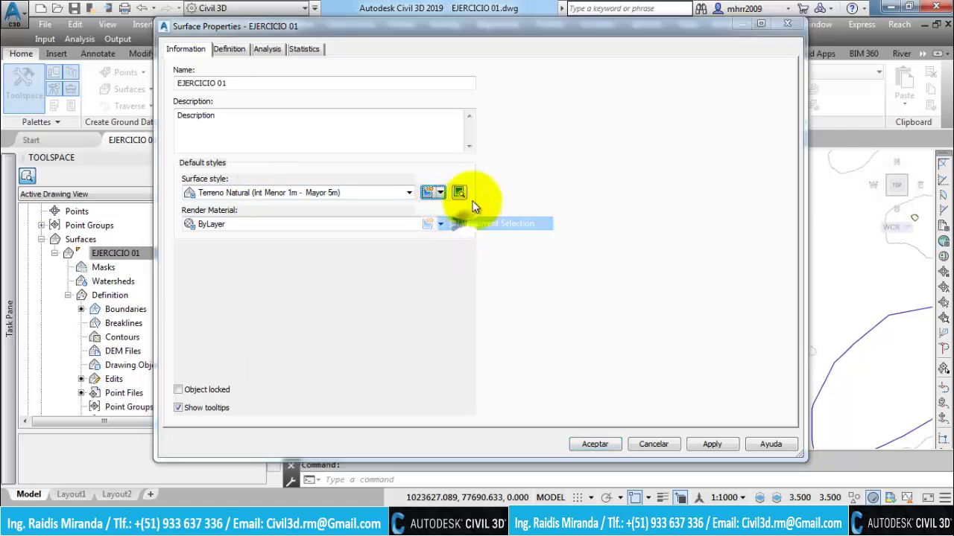
left_click_drag(283, 117, 451, 117)
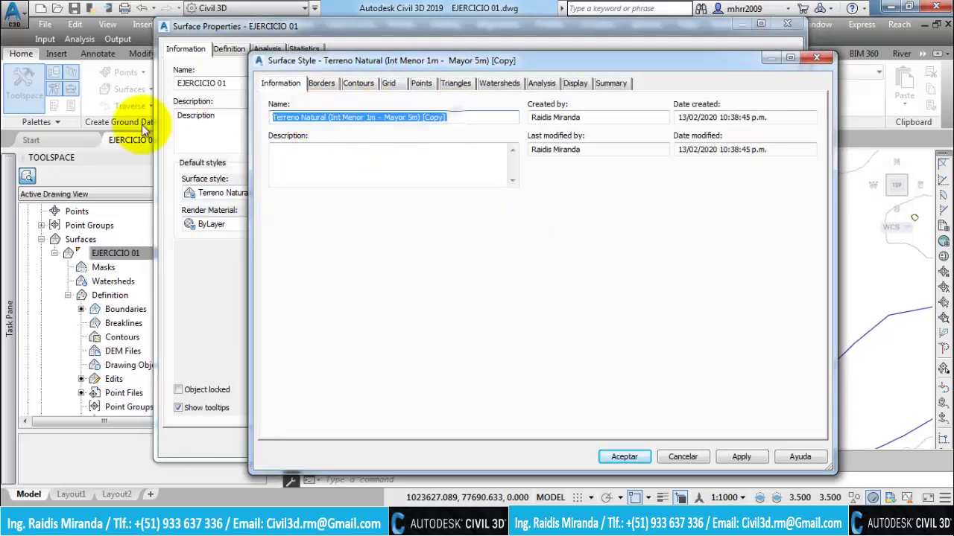
type("No ")
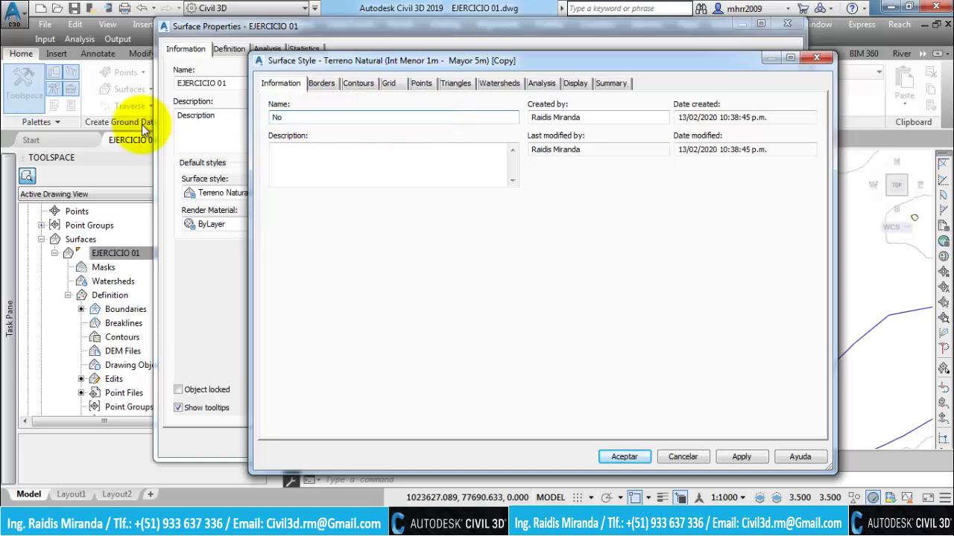
type("Visible")
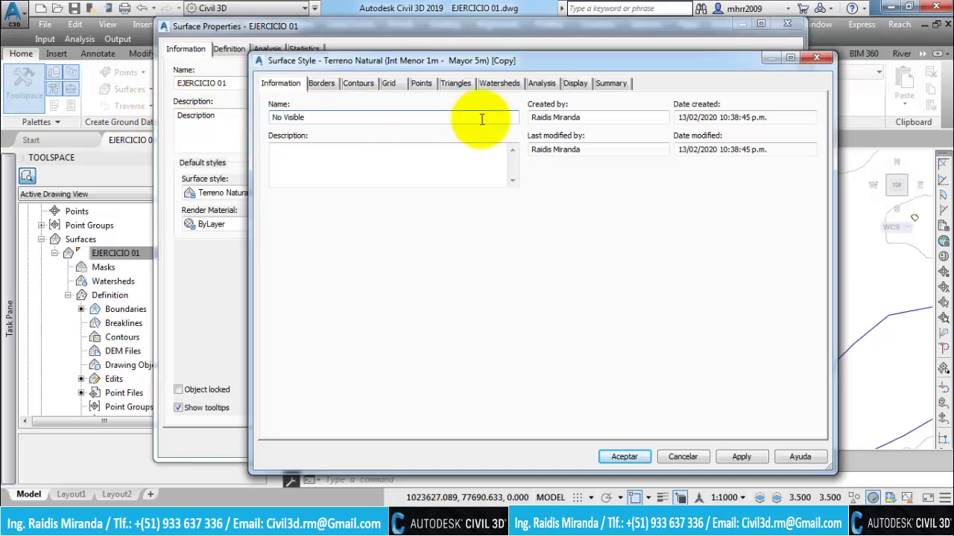
left_click(575, 85)
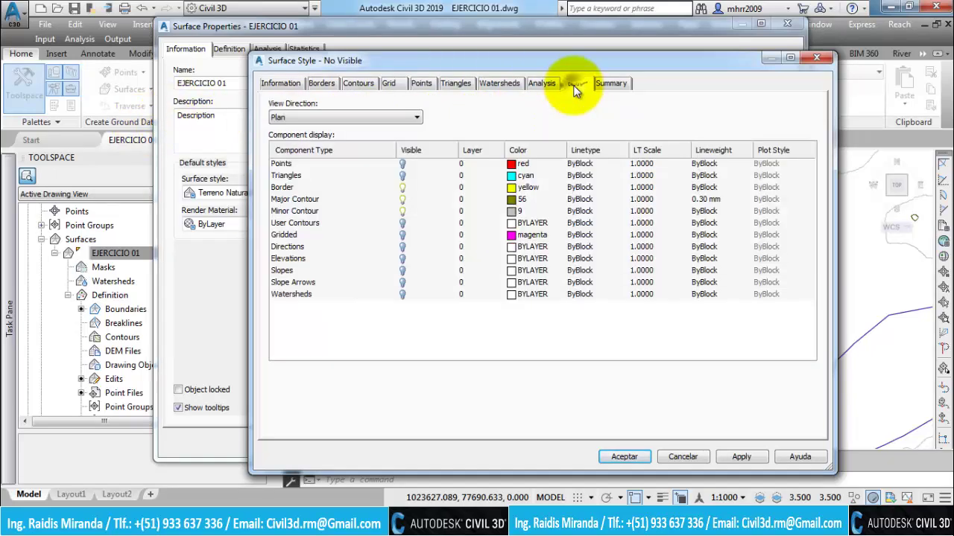
left_click(402, 199)
left_click(402, 212)
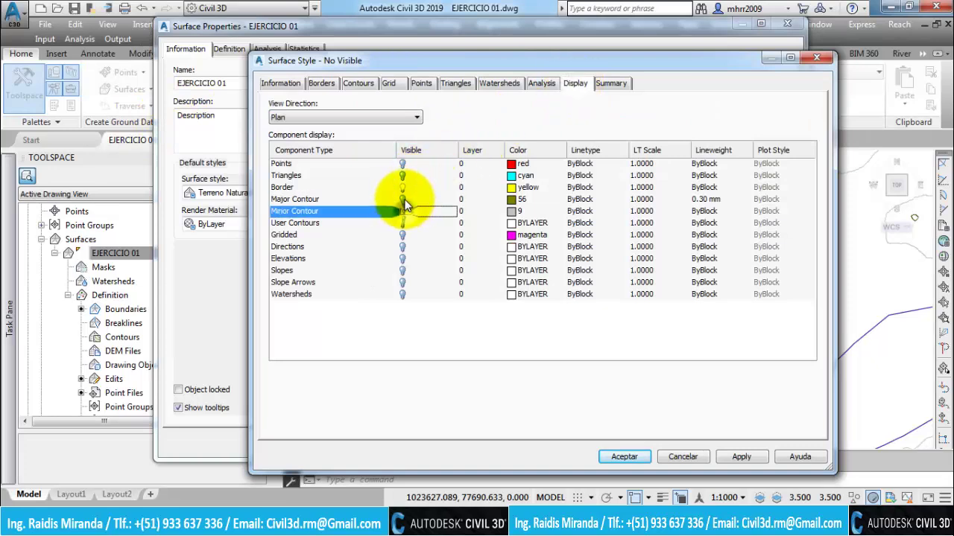
left_click(403, 187)
Apply the No Visible style to EJERCICIO 01 and check the remaining boundary line
left_click(741, 457)
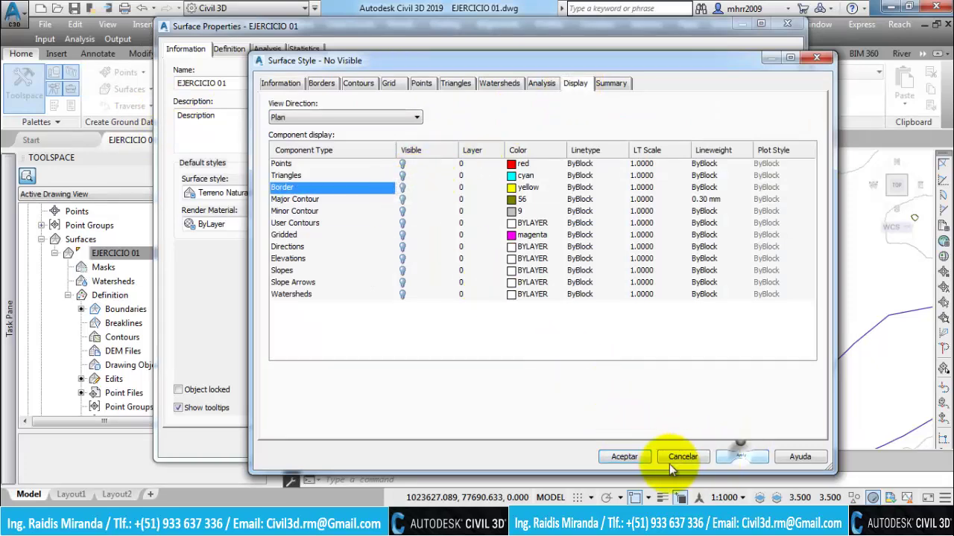
left_click(622, 457)
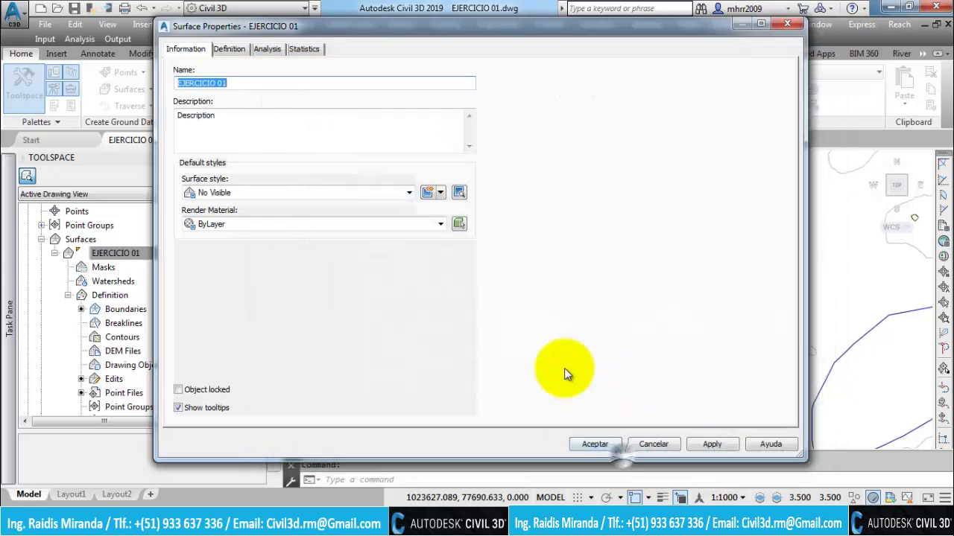
left_click(712, 445)
left_click(609, 444)
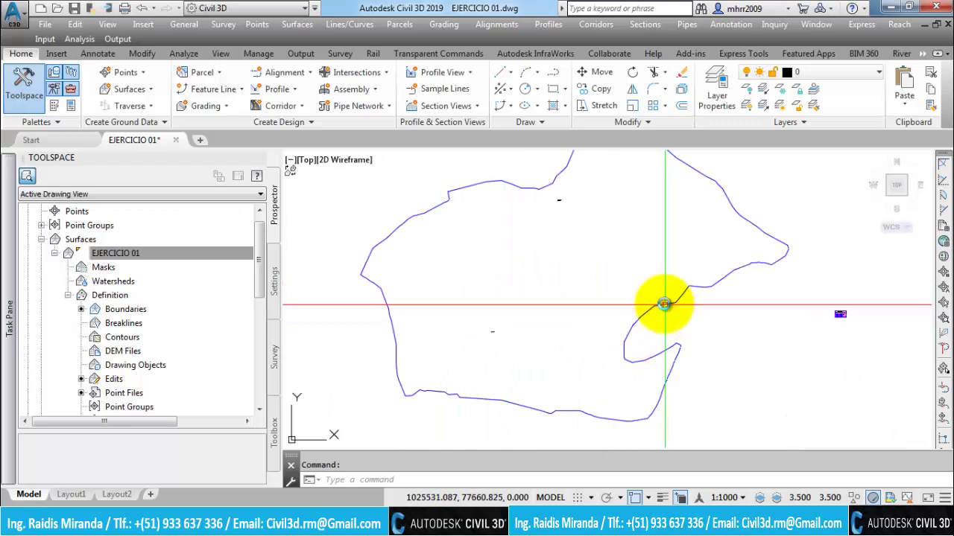
left_click(666, 301)
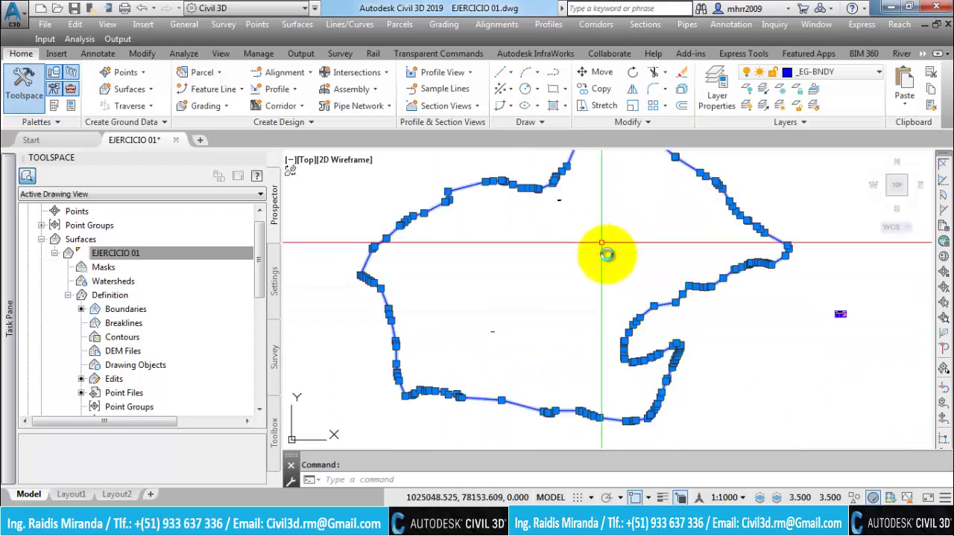
key("Escape")
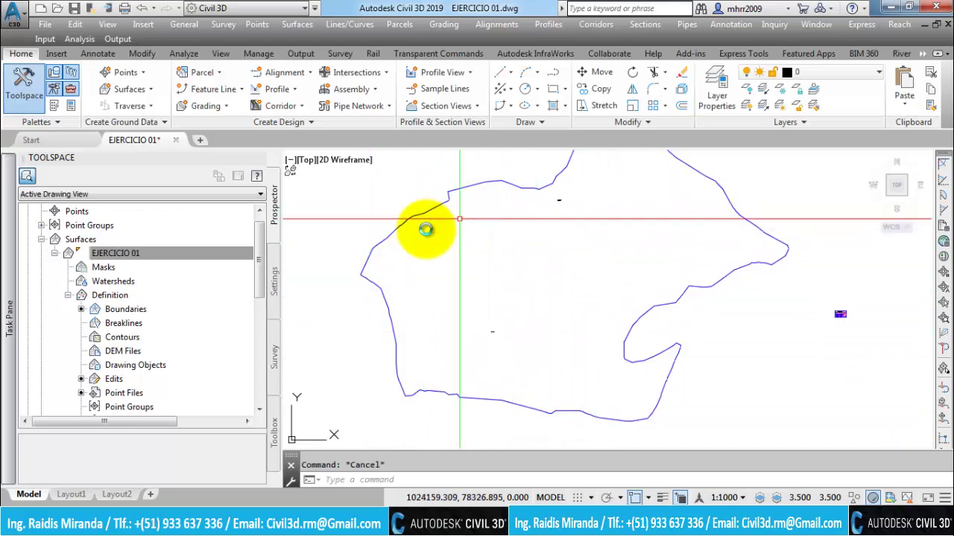
Copy EJERCICIO 01's No Visible surface style and rename the copy Solo Borde
right_click(141, 252)
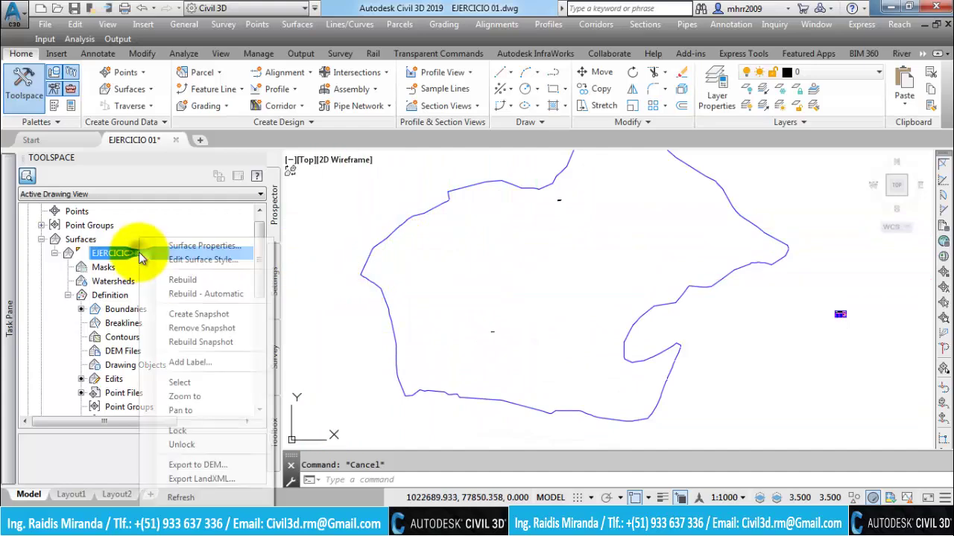
left_click(177, 252)
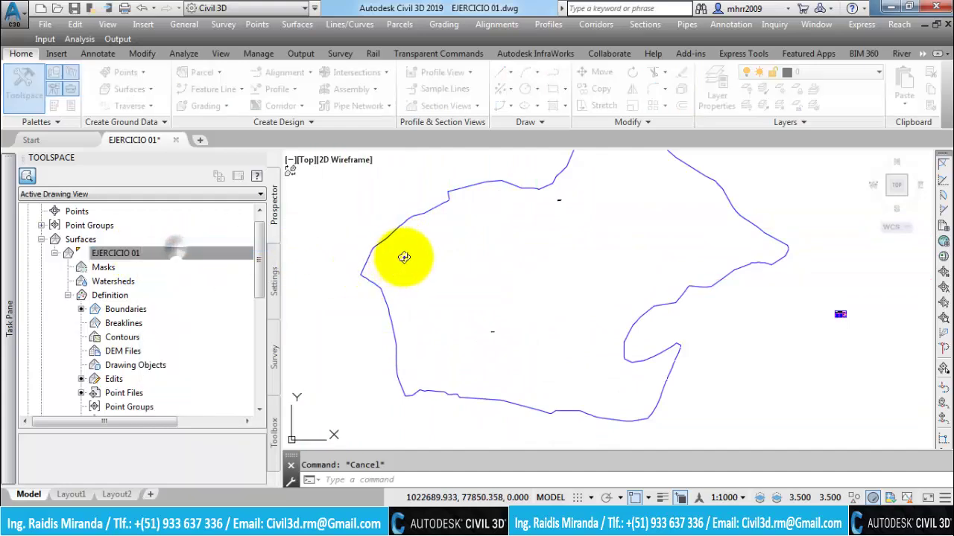
left_click(441, 193)
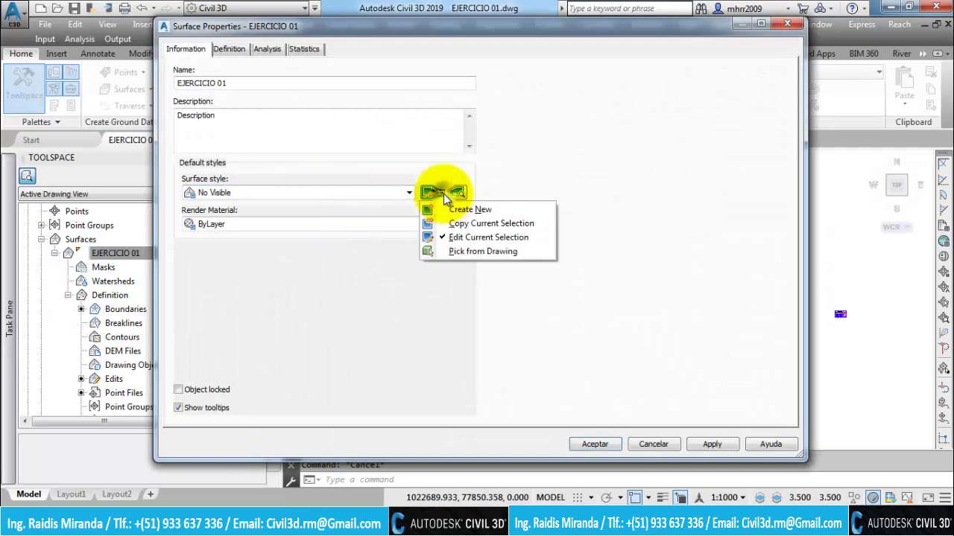
left_click(456, 219)
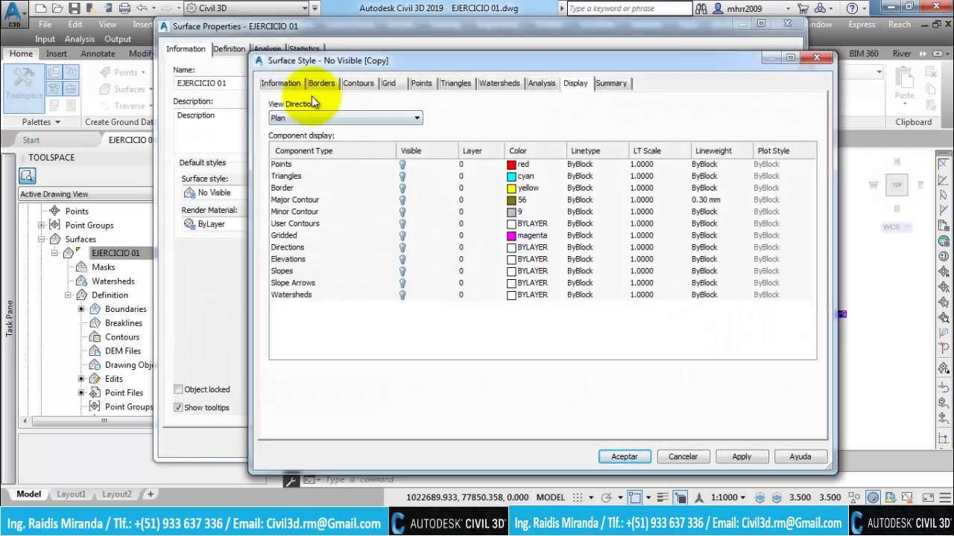
left_click(280, 83)
left_click_drag(339, 117, 272, 121)
type("Solo Borde")
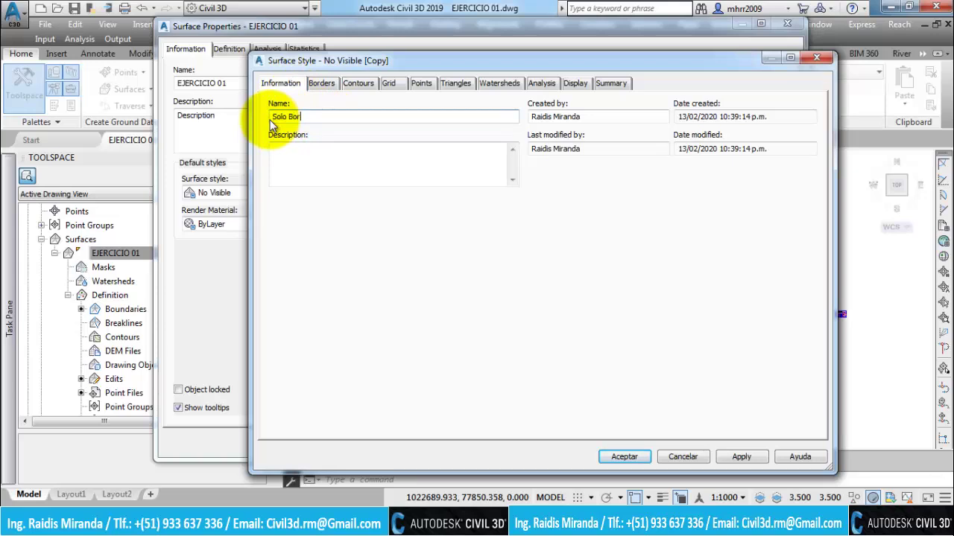
Make the Border component visible in Solo Borde with colour 250
left_click(581, 86)
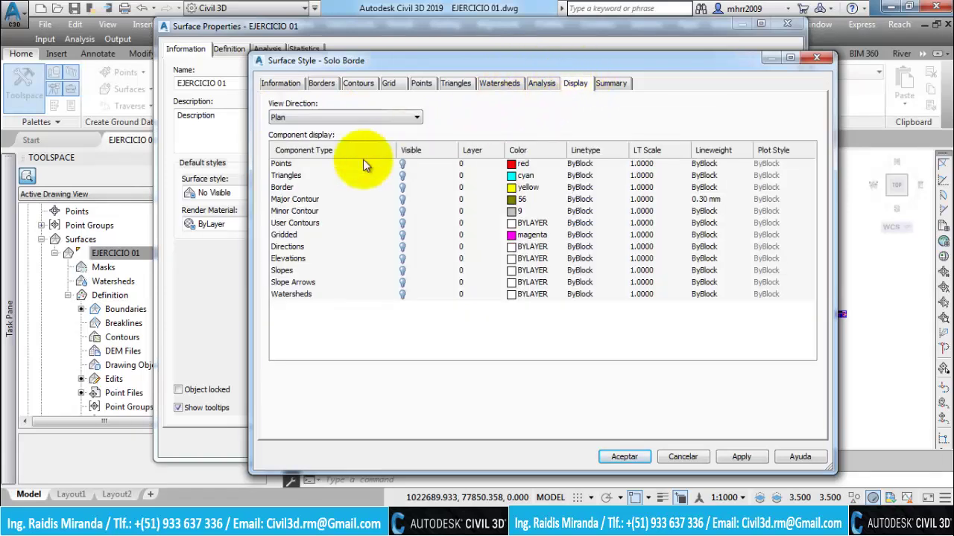
left_click(283, 188)
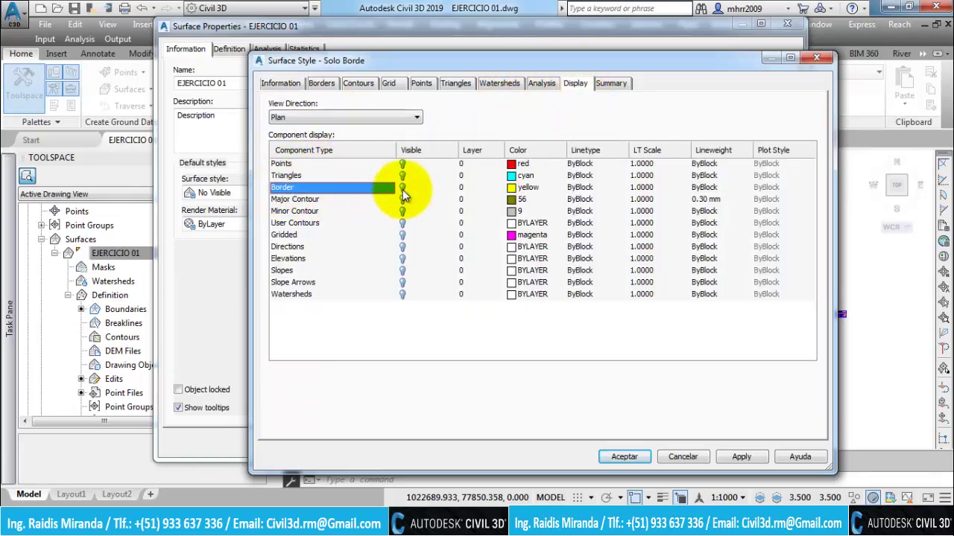
left_click(402, 187)
left_click(519, 188)
left_click(97, 303)
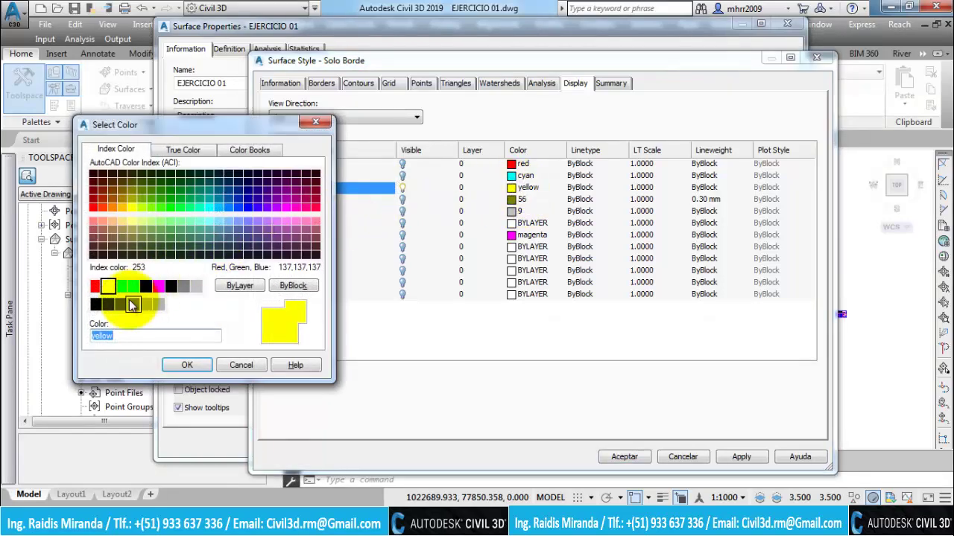
left_click(185, 364)
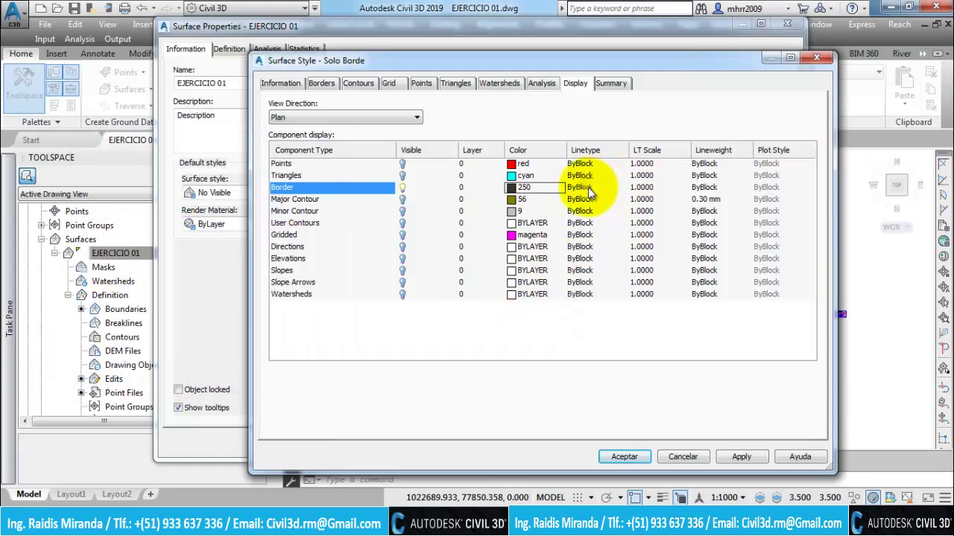
Give the border a DASHED linetype at scale 20 and apply Solo Borde to the surface
left_click(588, 187)
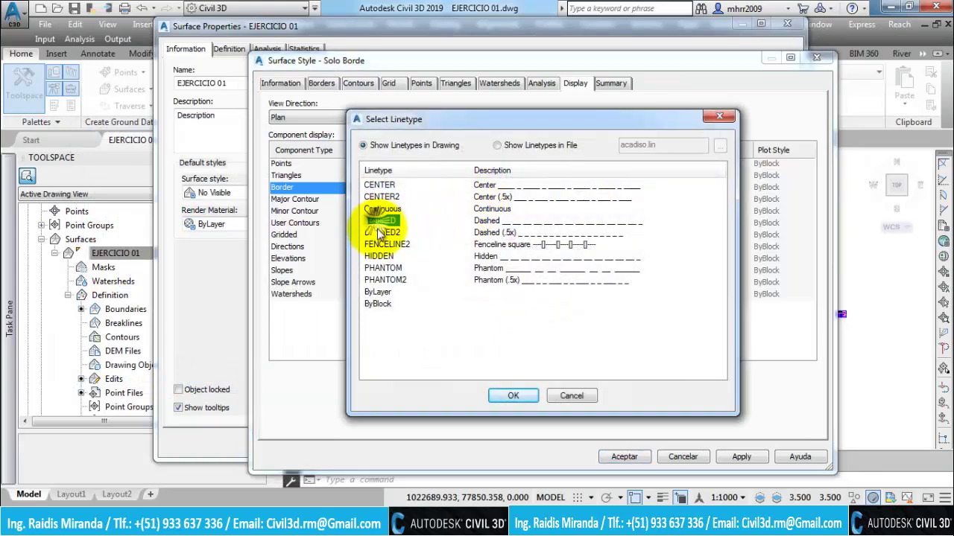
left_click(513, 395)
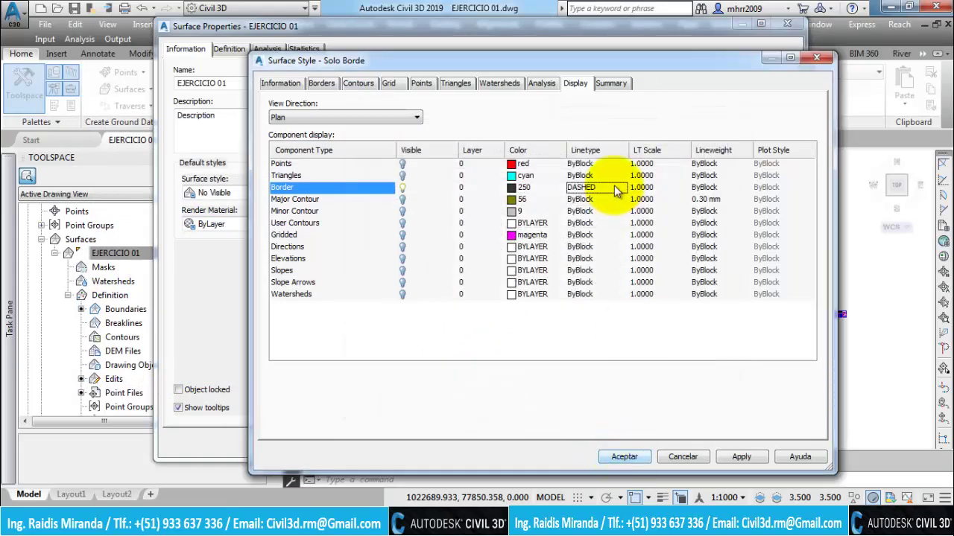
left_click(649, 188)
type("20.0000")
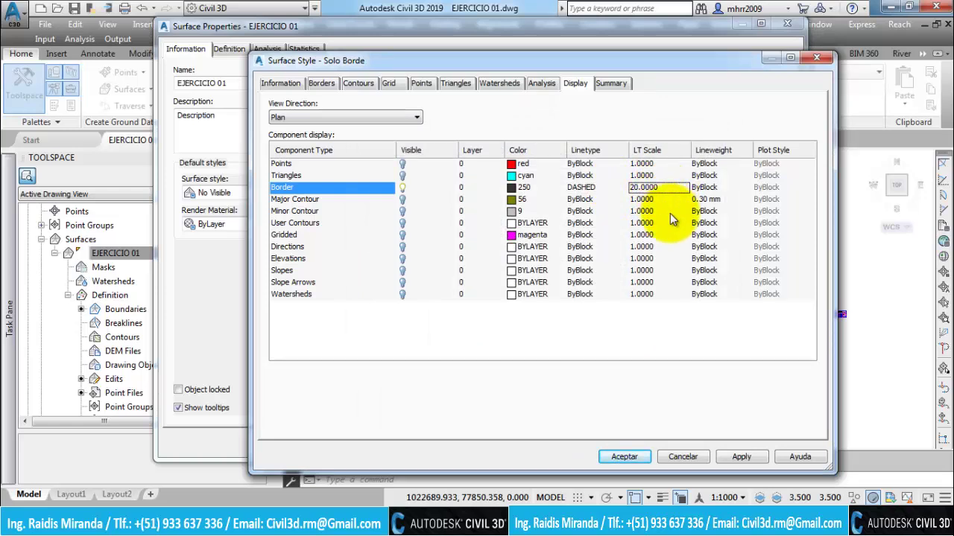
left_click(624, 457)
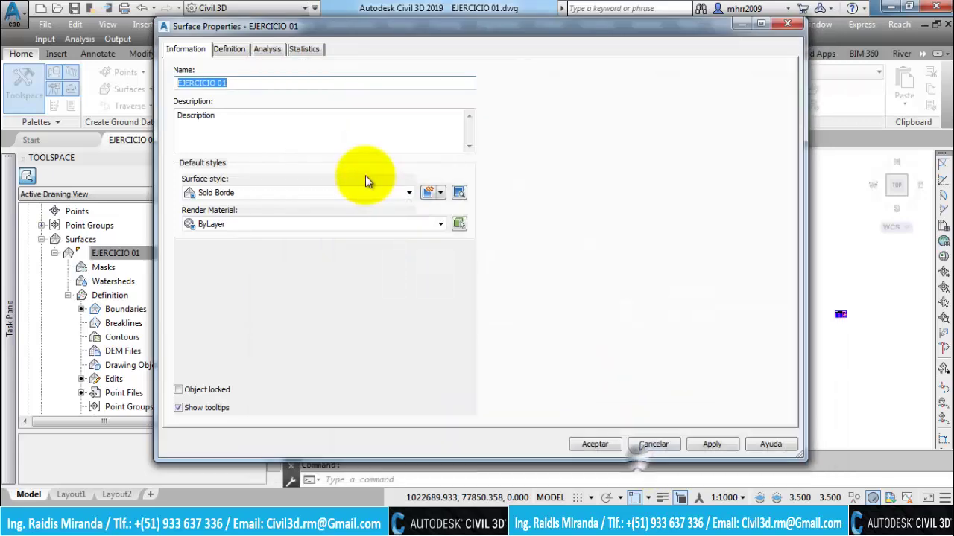
left_click(593, 444)
scroll(606, 341, "up", 1)
scroll(634, 358, "up", 3)
Select the boundary 3D polyline and freeze its _EG-BNDY layer
scroll(594, 316, "up", 3)
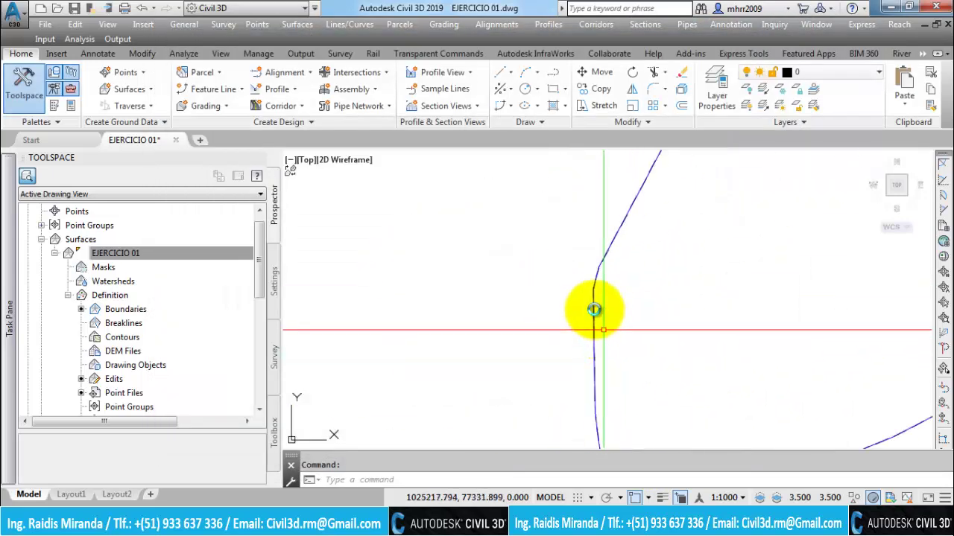
scroll(592, 305, "up", 2)
scroll(592, 304, "down", 2)
scroll(581, 270, "down", 2)
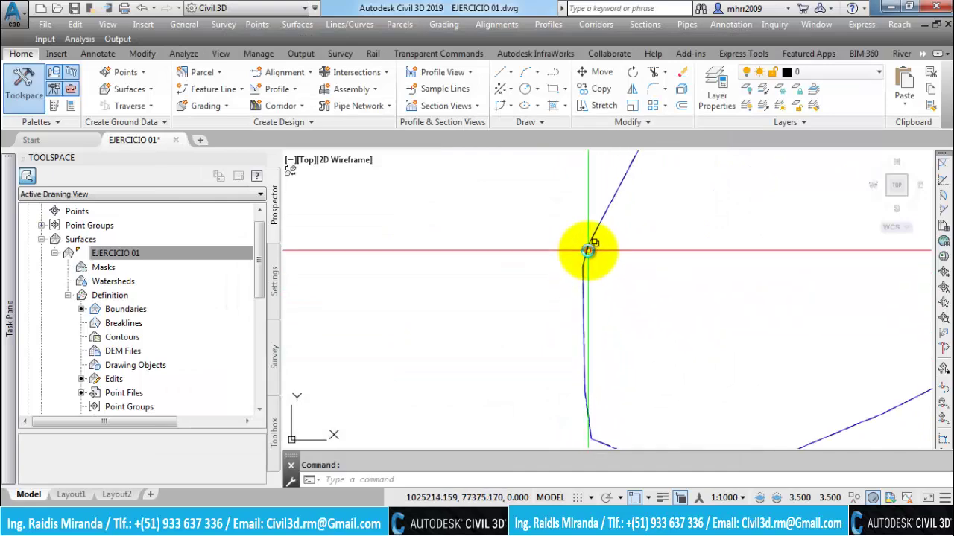
left_click(588, 254)
left_click(624, 302)
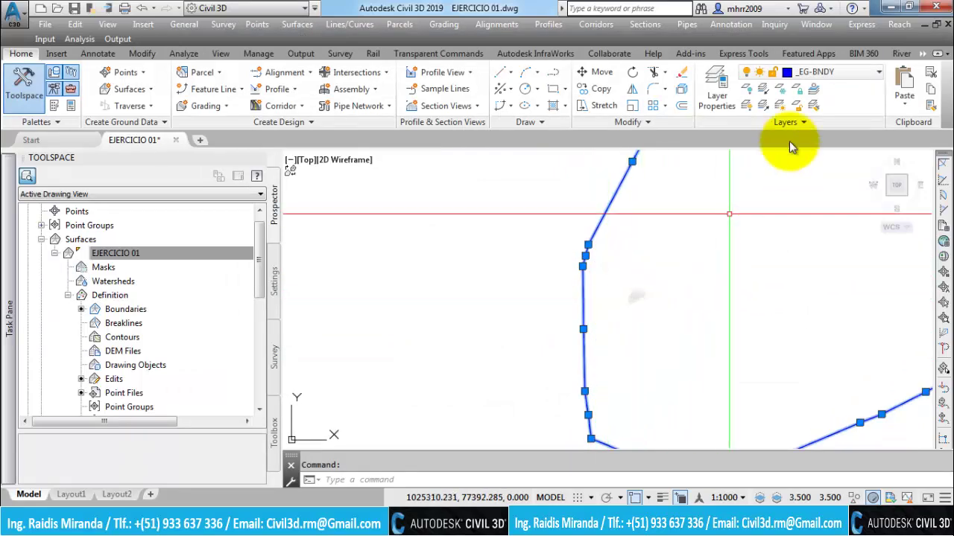
left_click(838, 73)
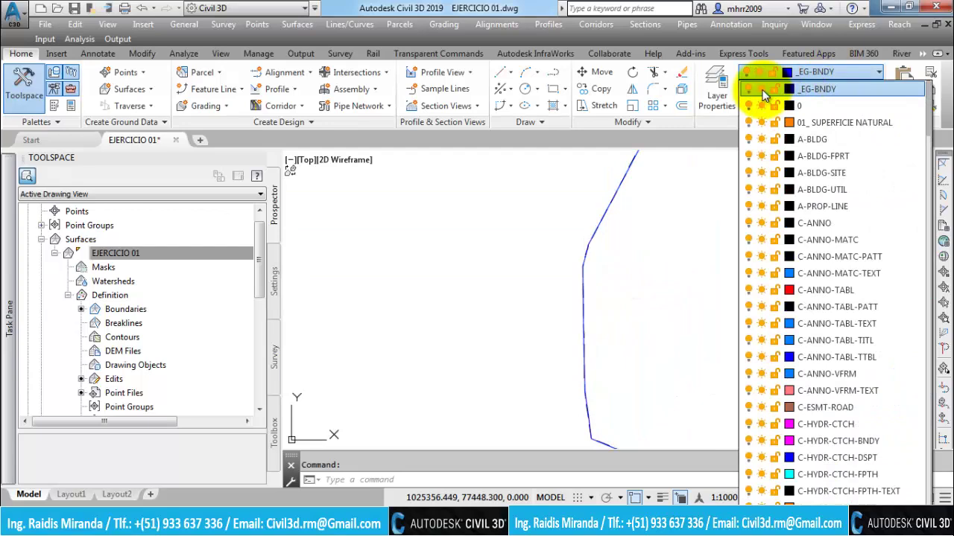
left_click(761, 89)
Zoom around to inspect the remaining dashed border, then bring up EJERCICIO 01's options menu
scroll(628, 219, "down", 2)
scroll(579, 273, "down", 2)
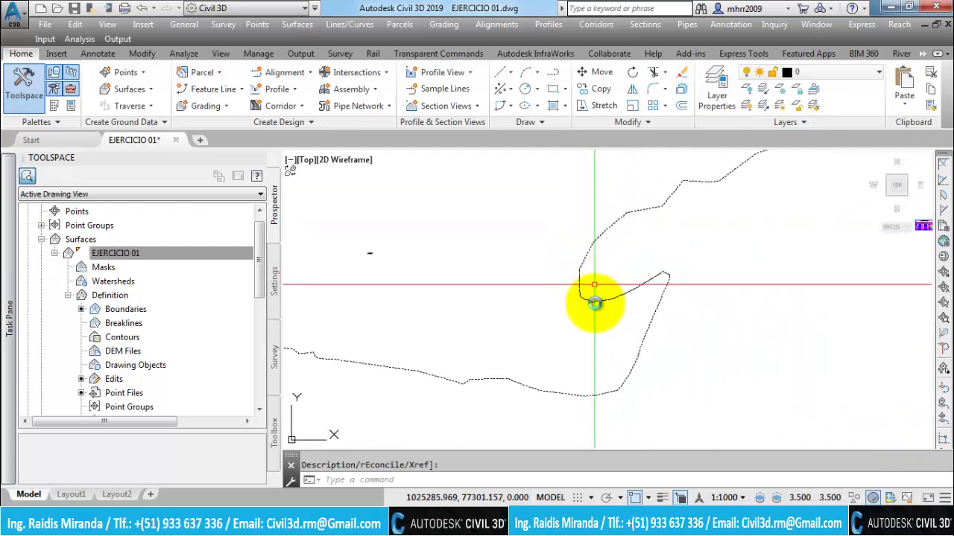
scroll(602, 303, "down", 2)
scroll(626, 276, "up", 3)
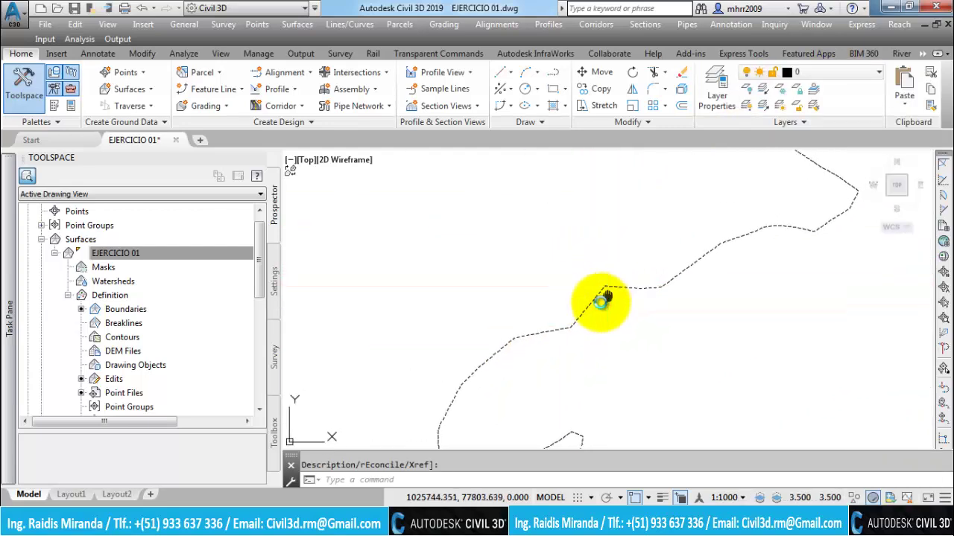
scroll(655, 308, "down", 2)
scroll(496, 234, "up", 3)
scroll(379, 216, "up", 2)
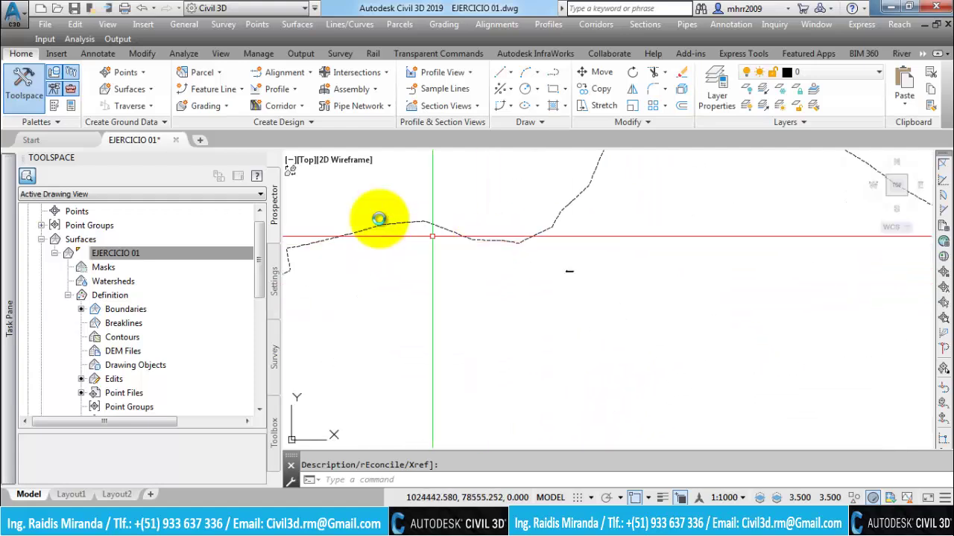
scroll(576, 250, "up", 2)
right_click(145, 253)
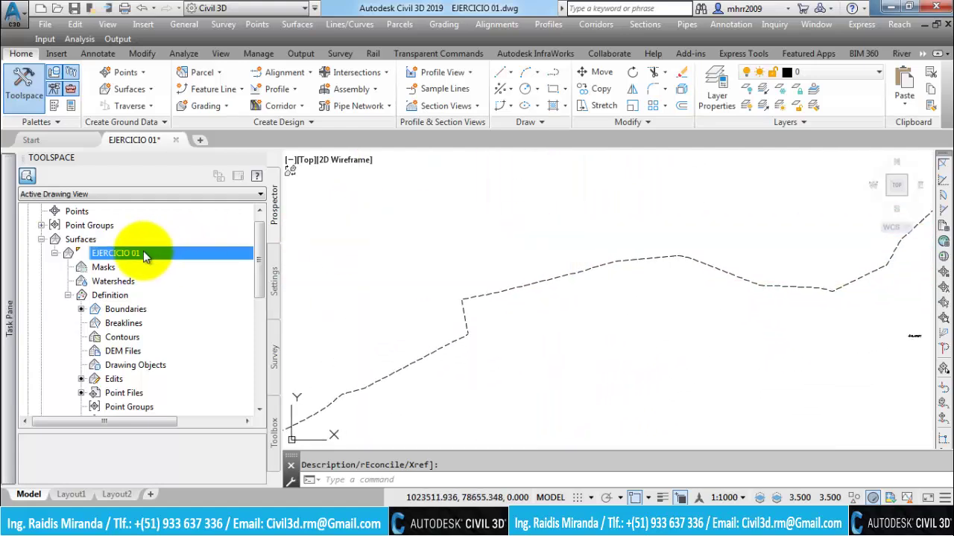
Preview the Análisis y estilo de pendiente style on EJERCICIO 01 from Surface Properties
left_click(179, 247)
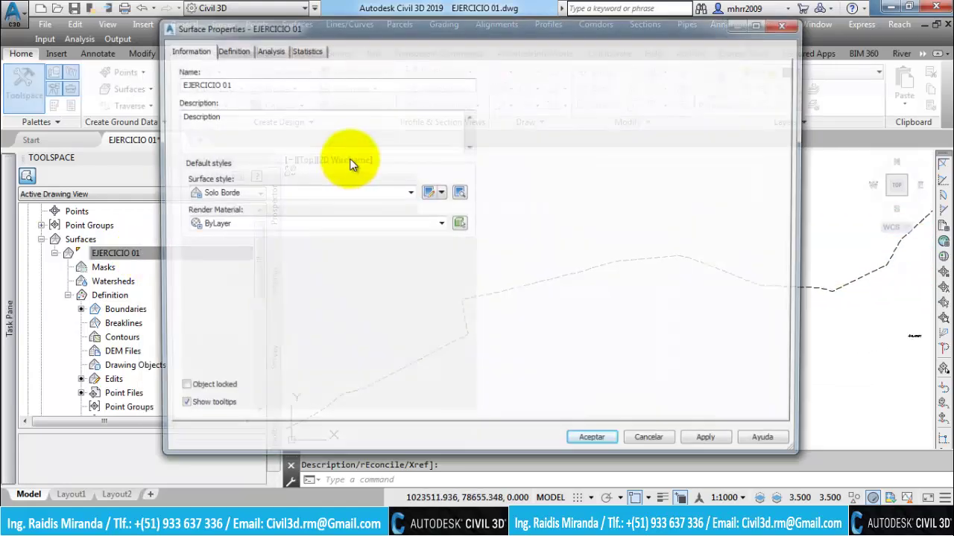
left_click_drag(505, 28, 375, 14)
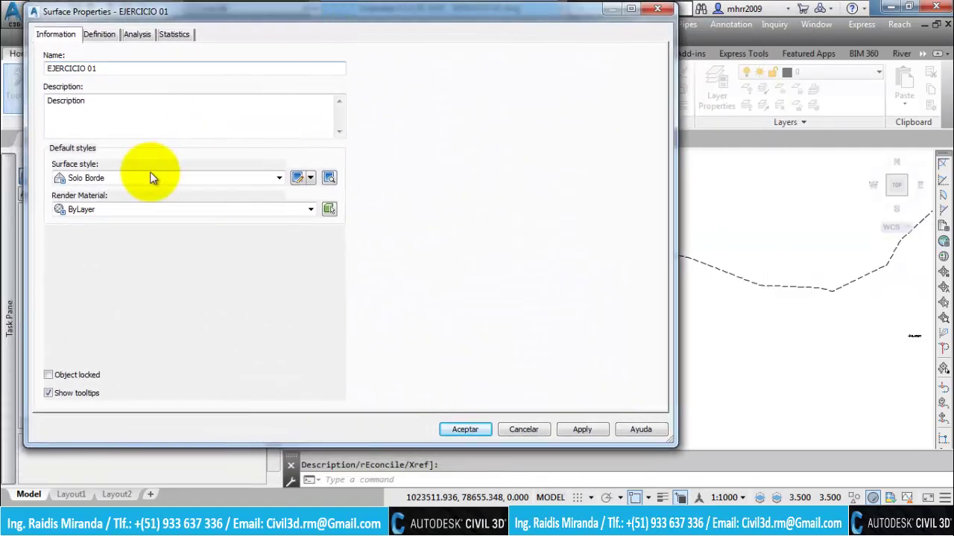
left_click(147, 178)
left_click(111, 202)
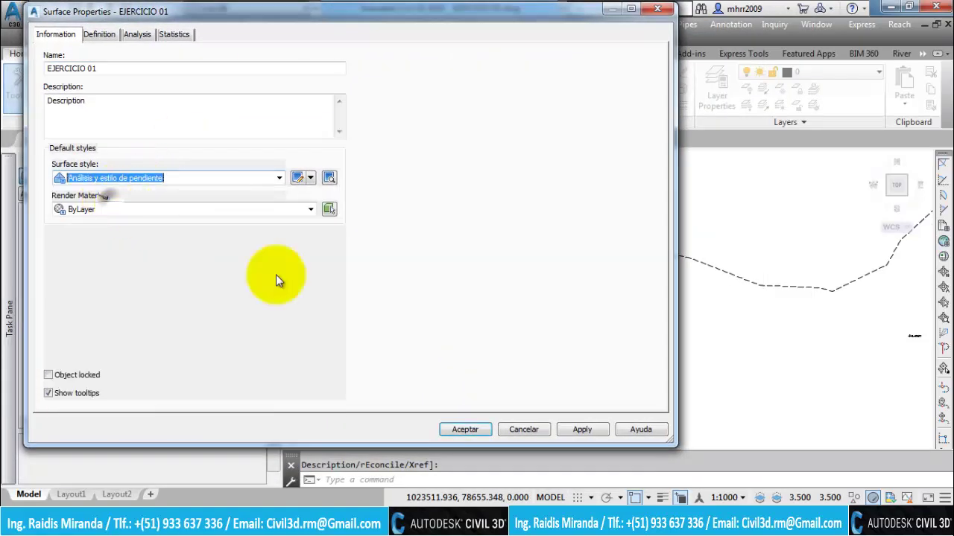
left_click(578, 430)
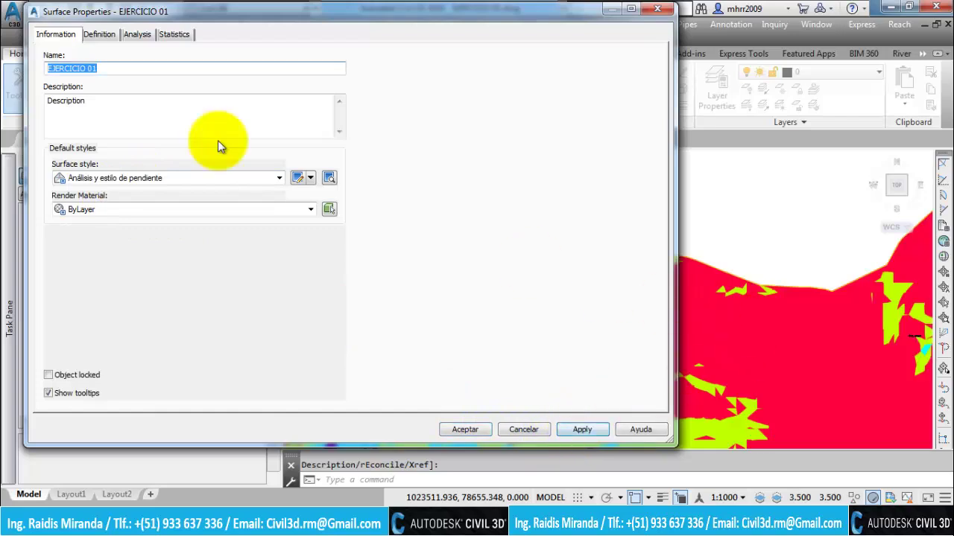
Apply the Terreno Natural (Int Menor 1m - Mayor 5m) style and edit its settings
left_click(108, 177)
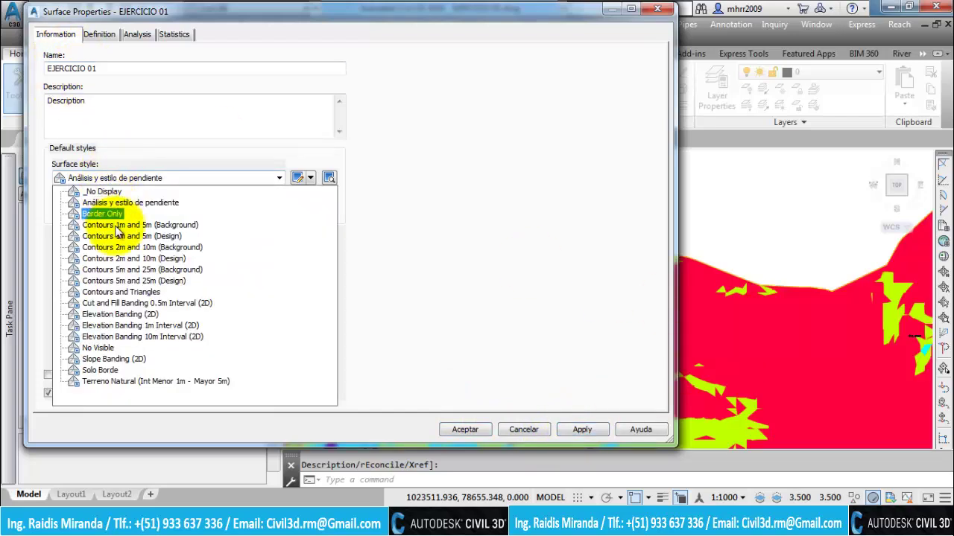
left_click(139, 383)
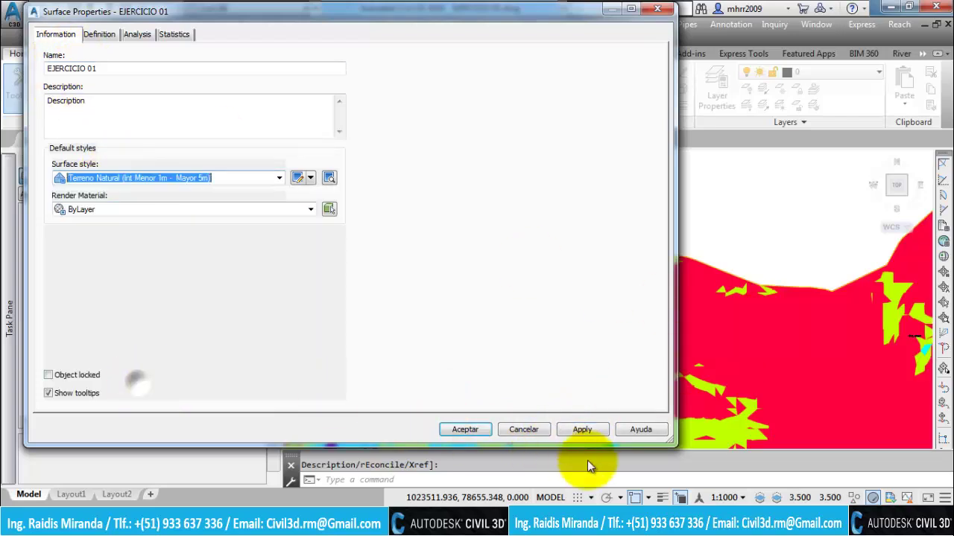
left_click(581, 430)
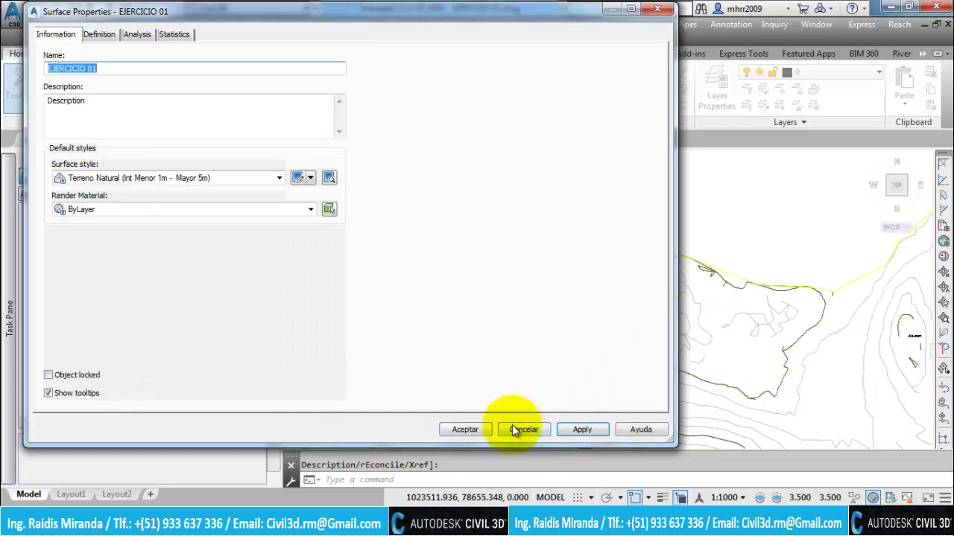
left_click(103, 180)
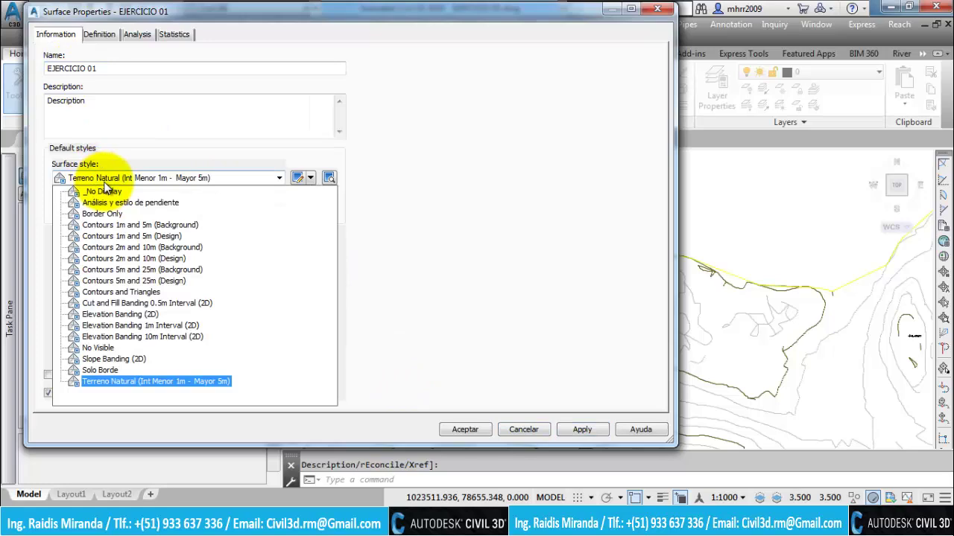
left_click(105, 379)
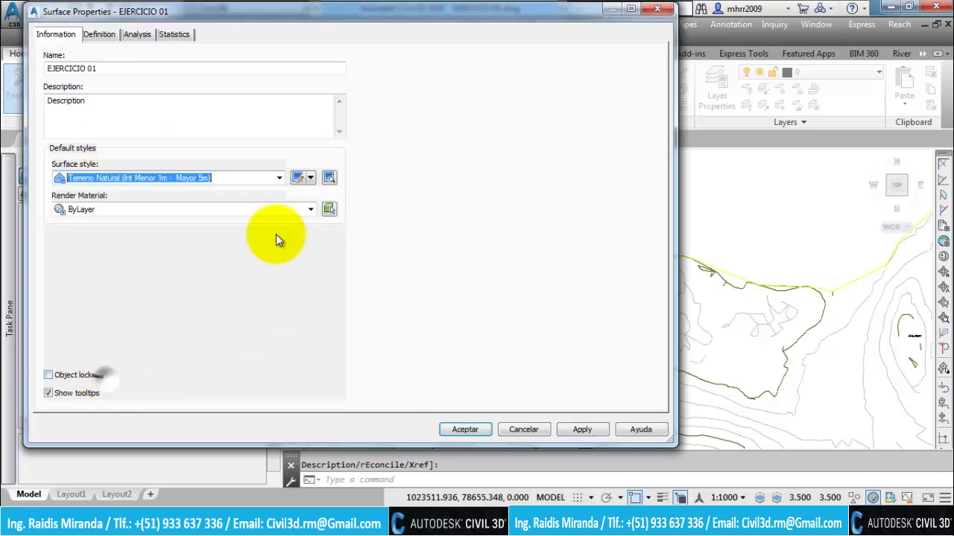
left_click(297, 179)
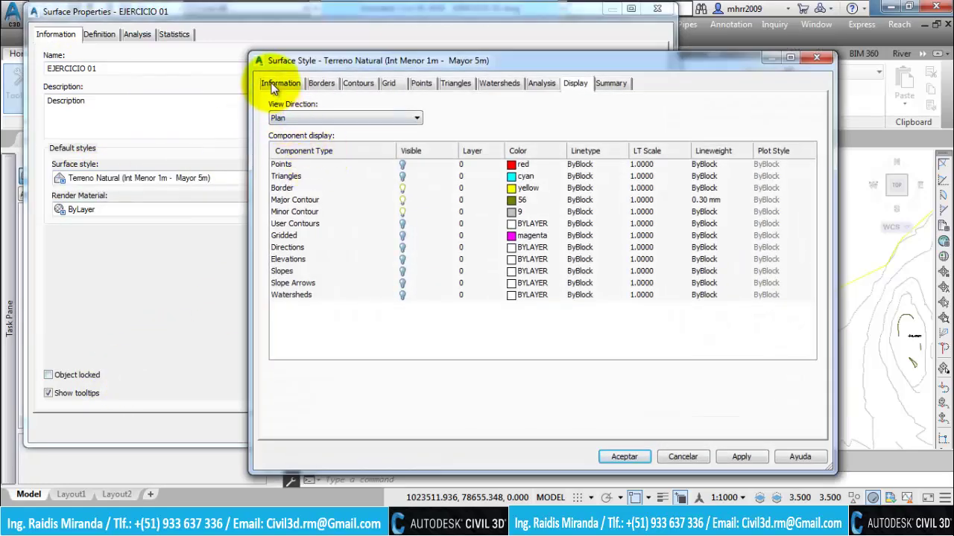
left_click(278, 84)
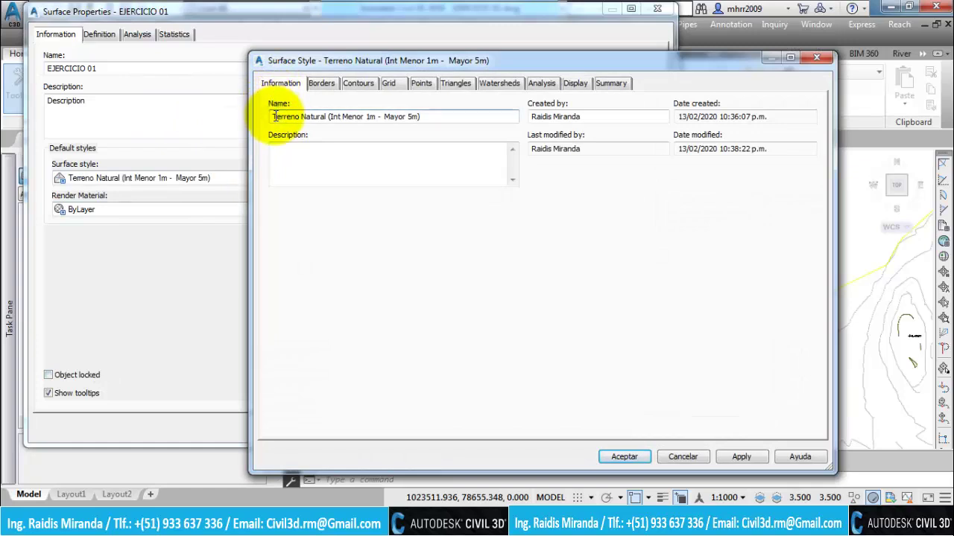
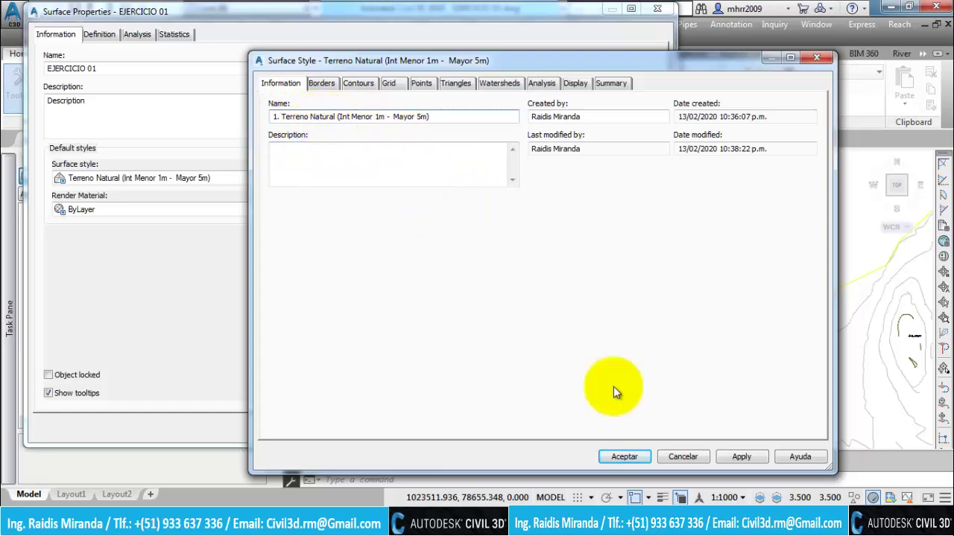
Confirm the edited Terreno Natural style, then rename the _No Display surface style
left_click(625, 456)
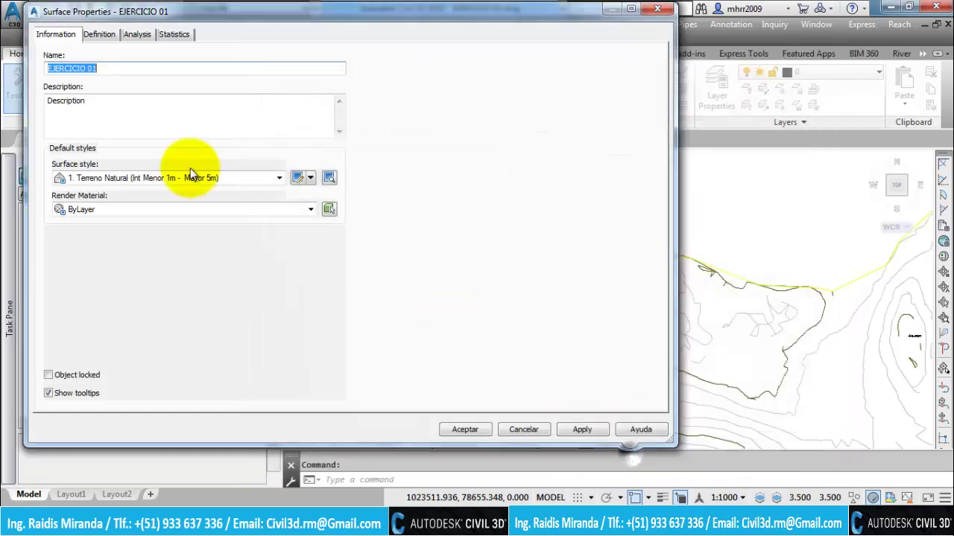
left_click(273, 177)
left_click(273, 177)
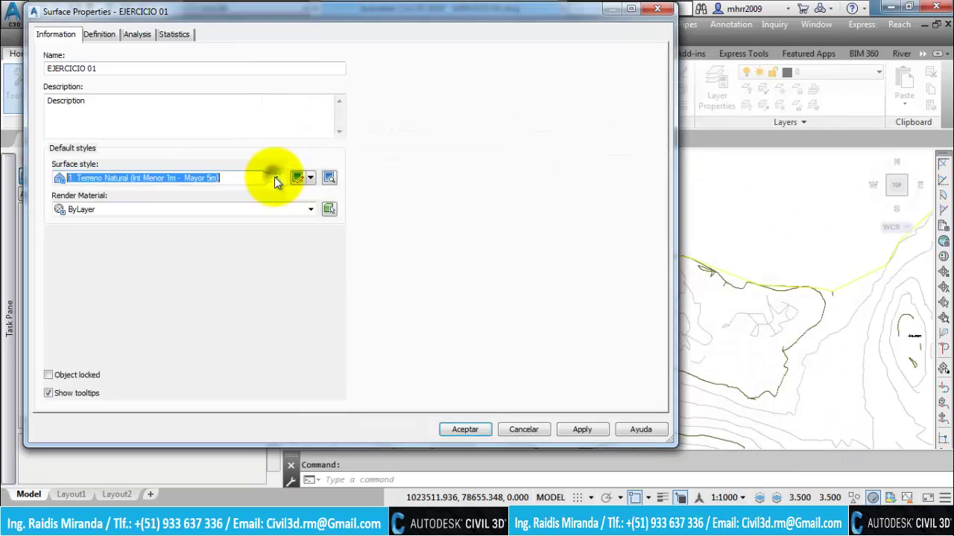
left_click(267, 178)
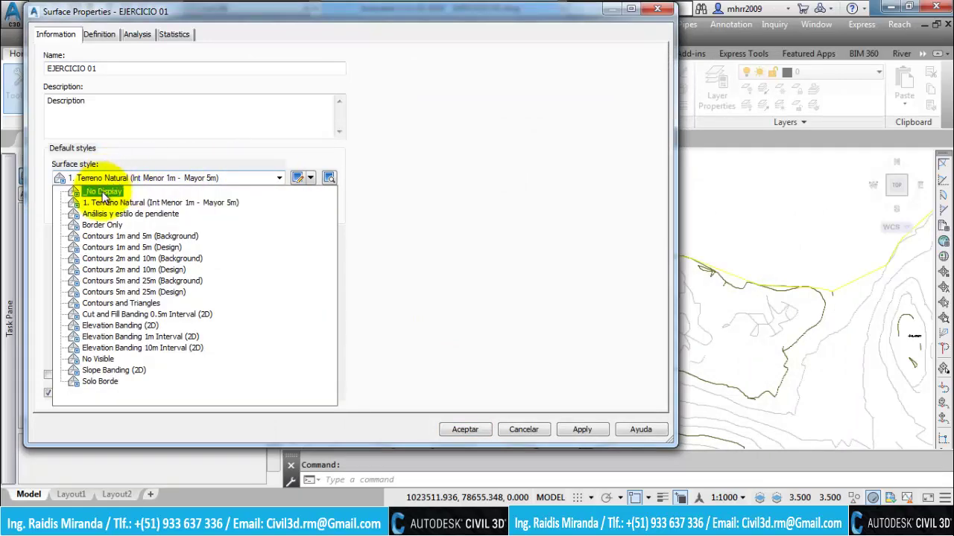
left_click(103, 192)
left_click(297, 180)
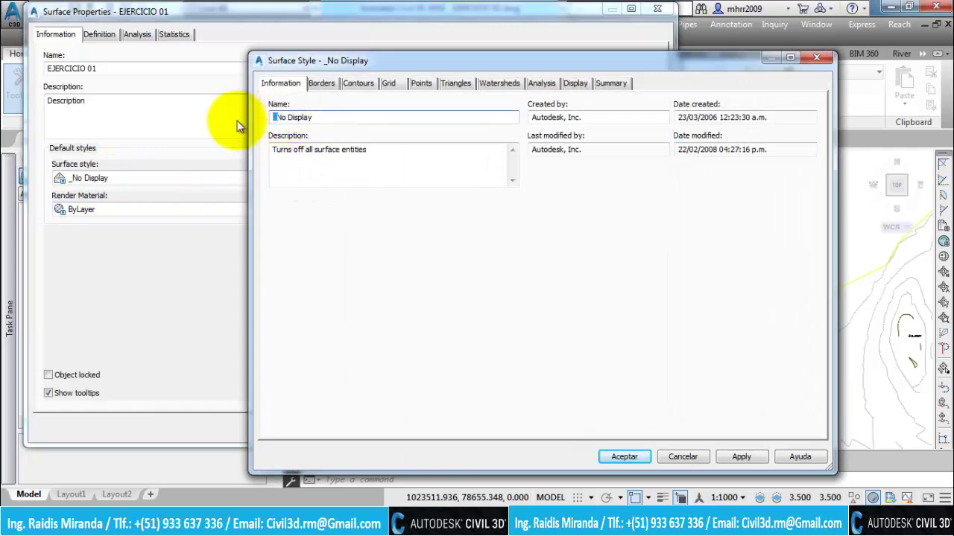
left_click(741, 457)
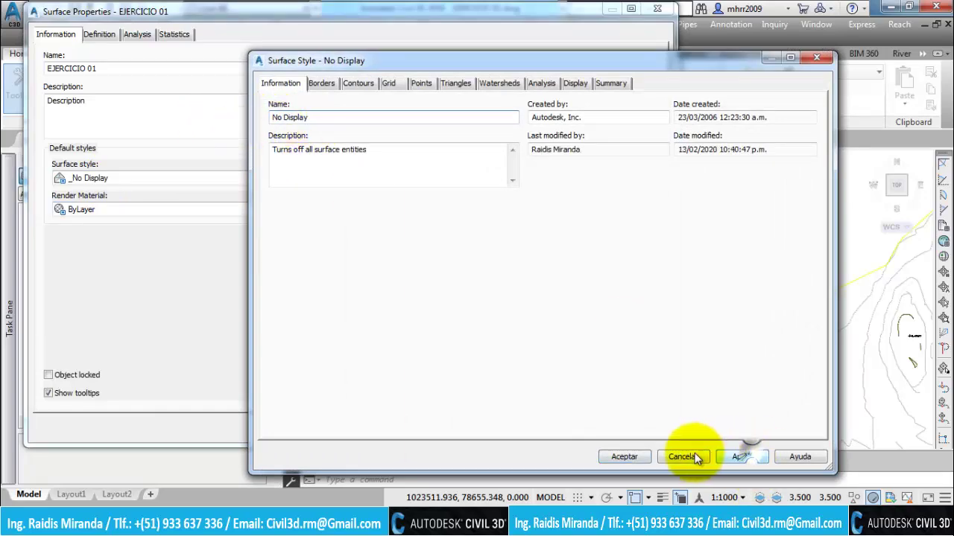
left_click(626, 458)
Rename the slope analysis style to 4. Análisis y estilo de pendiente
left_click(234, 182)
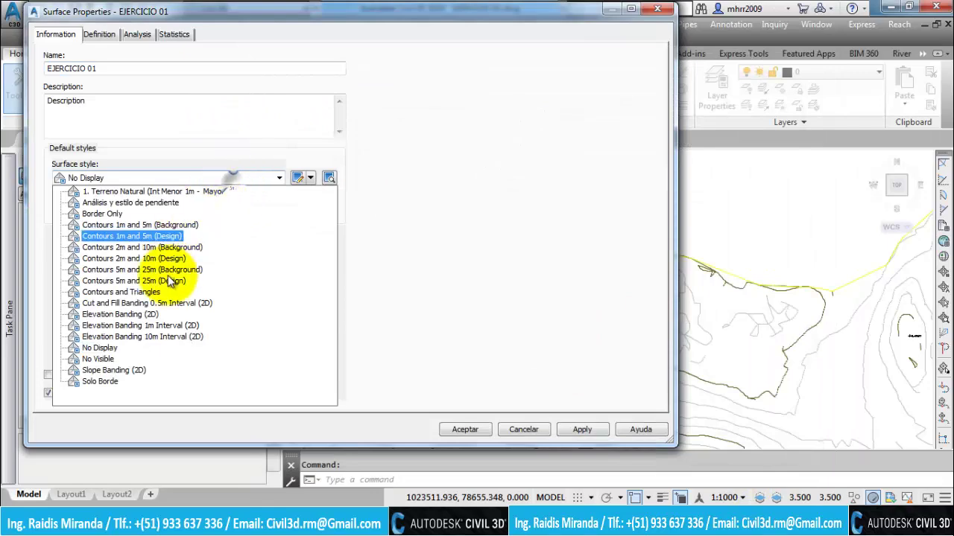
left_click(111, 202)
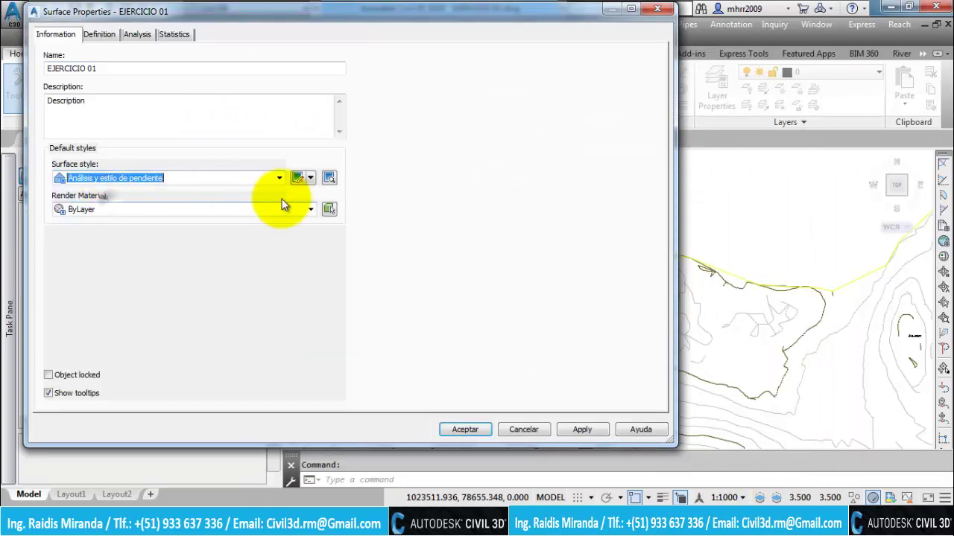
left_click(297, 179)
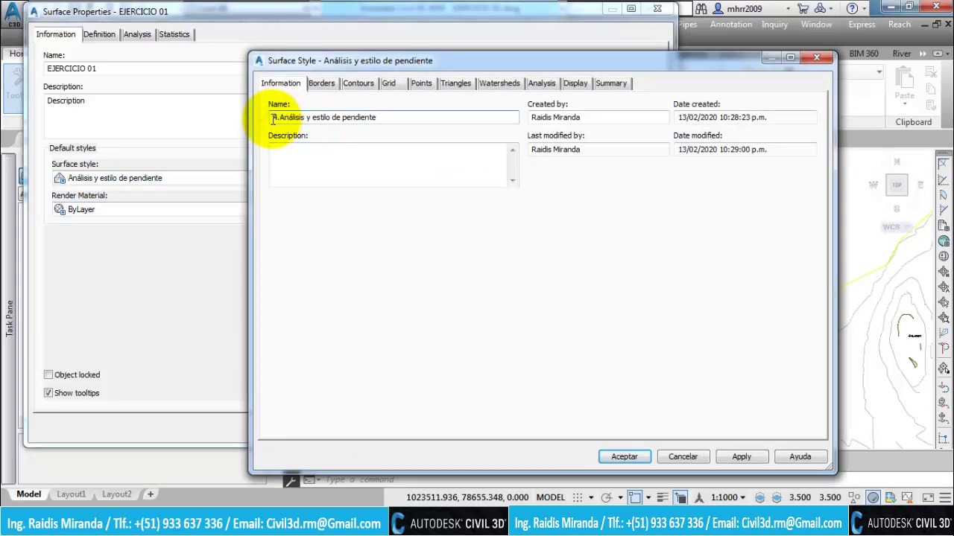
left_click(624, 457)
Rename the No Visible style to 3. No Visible
left_click(128, 179)
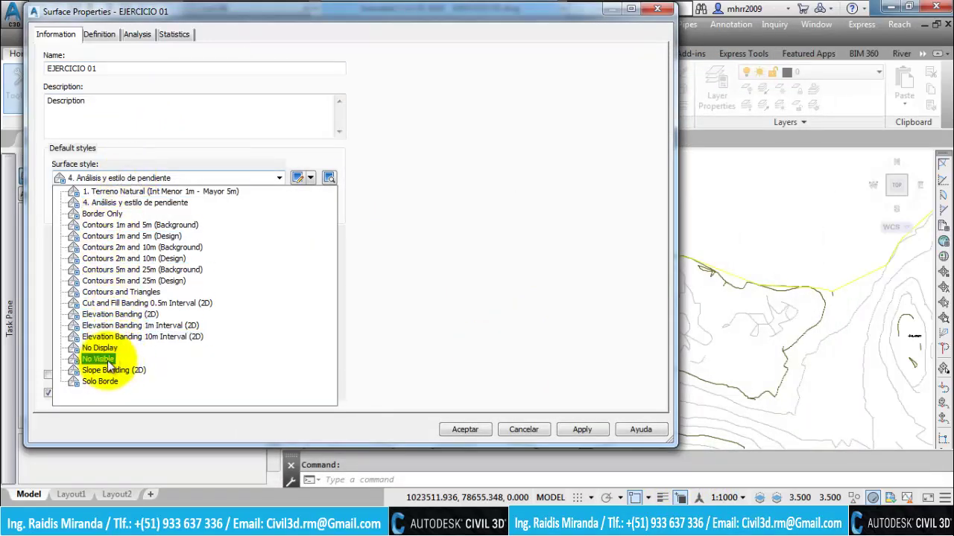
left_click(108, 360)
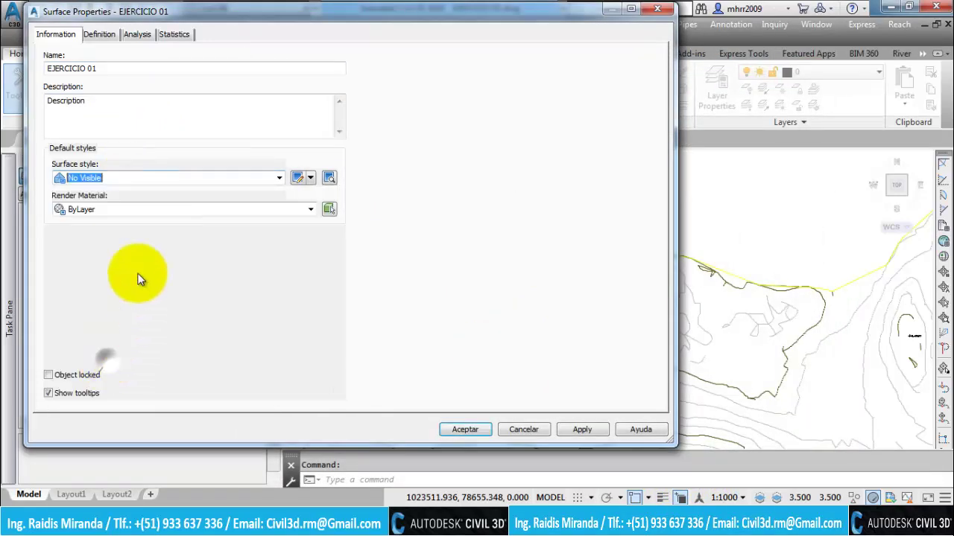
left_click(307, 179)
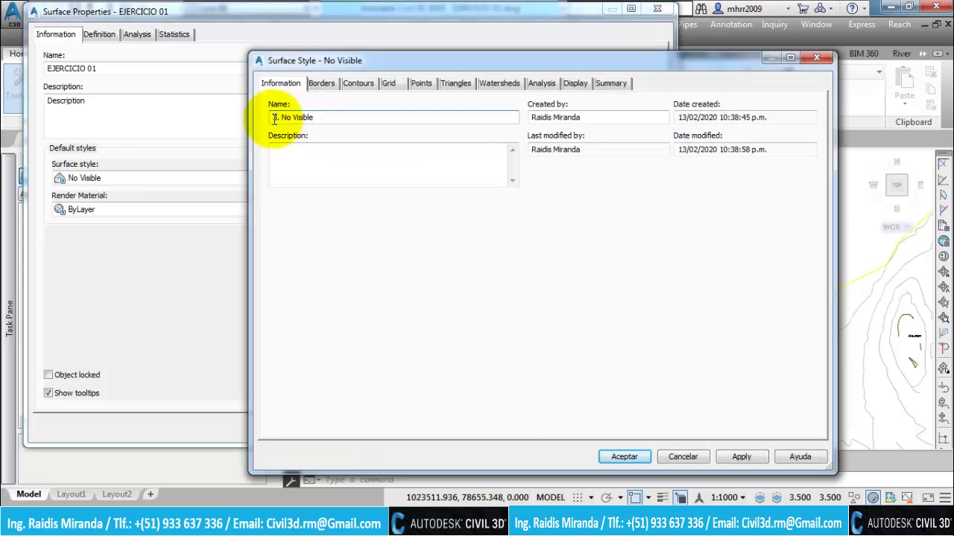
type("3.")
left_click(624, 457)
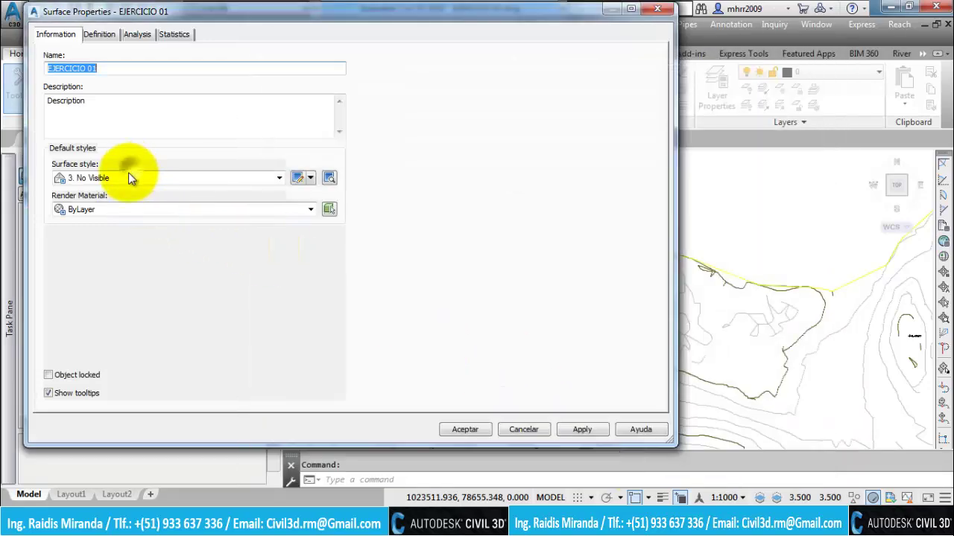
Switch EJERCICIO 01 back to the 1. Terreno Natural style
left_click(128, 177)
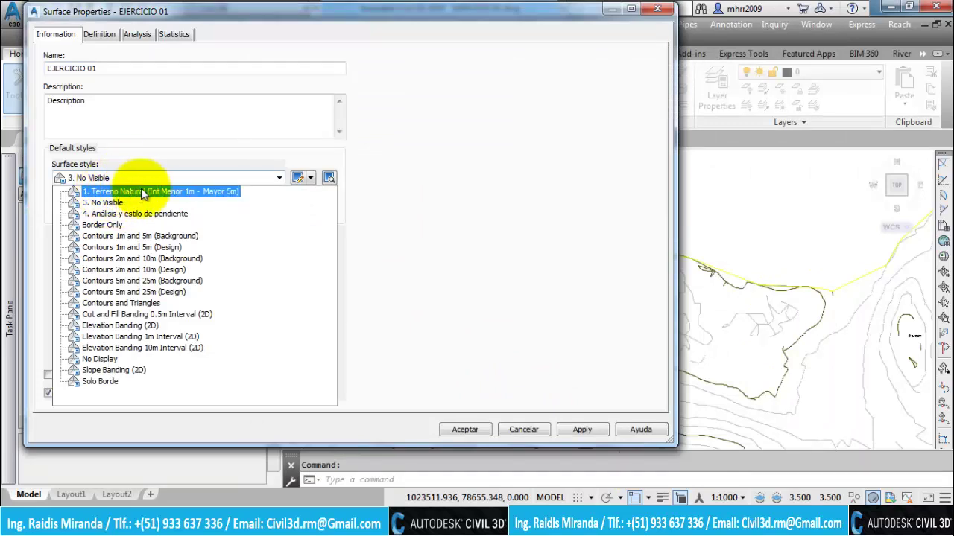
left_click(101, 192)
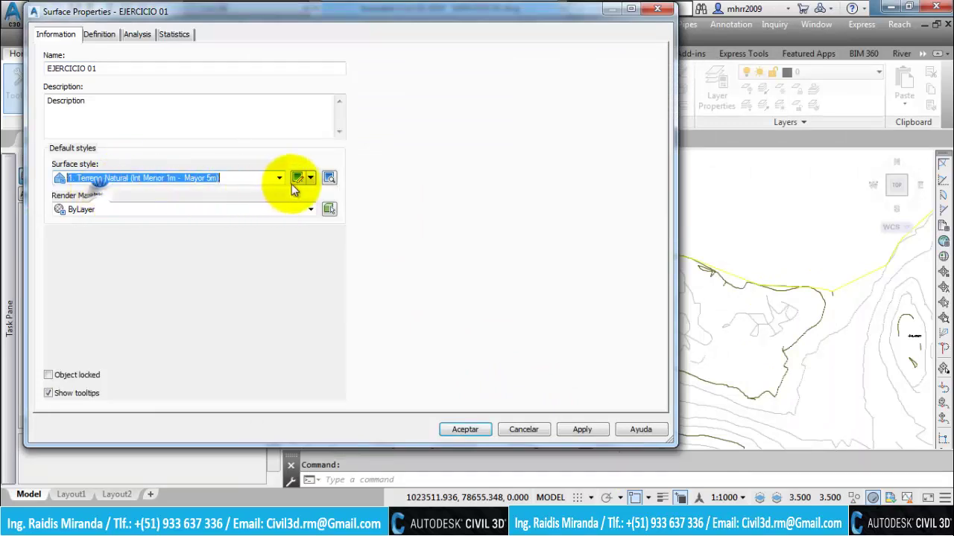
left_click(311, 177)
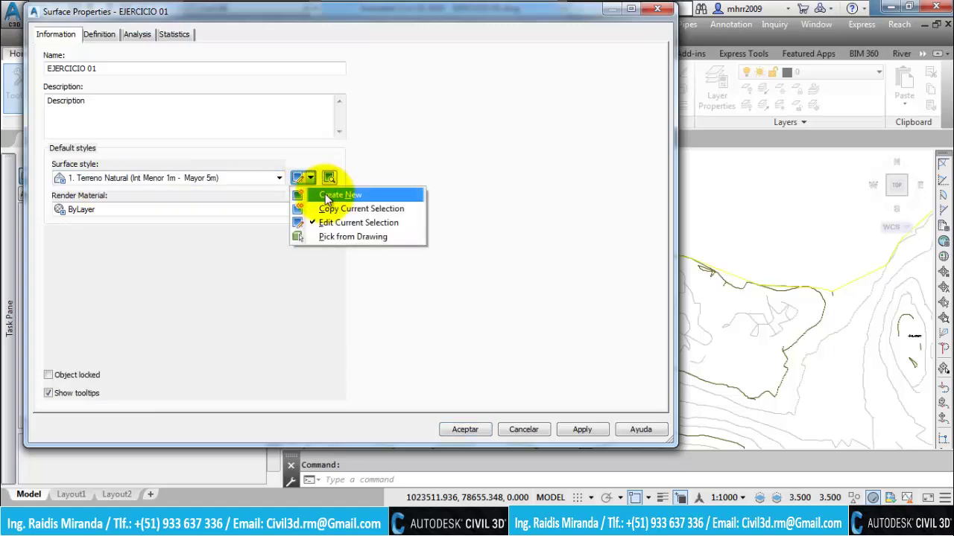
Copy the Terreno Natural style as '2. Solo triangulos y puntos'
left_click(325, 208)
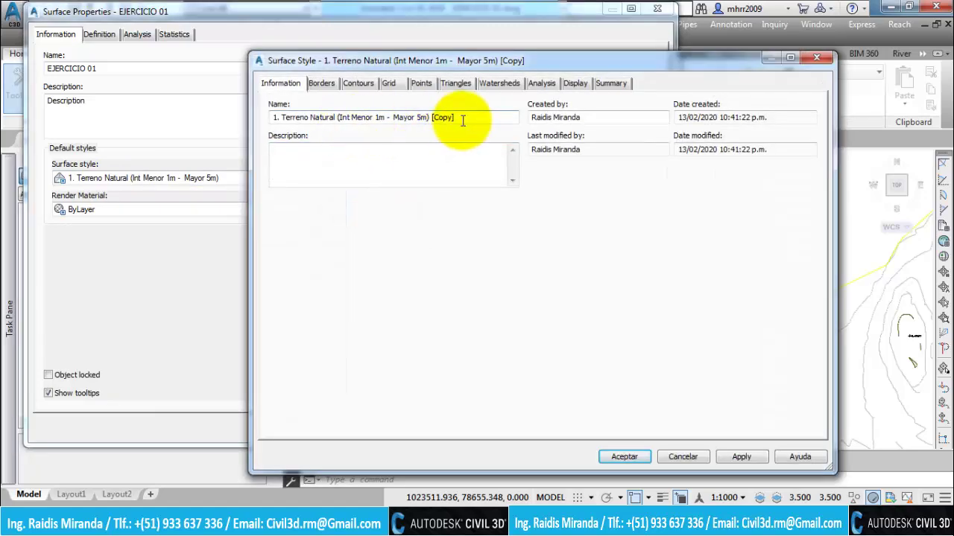
left_click_drag(457, 117, 267, 117)
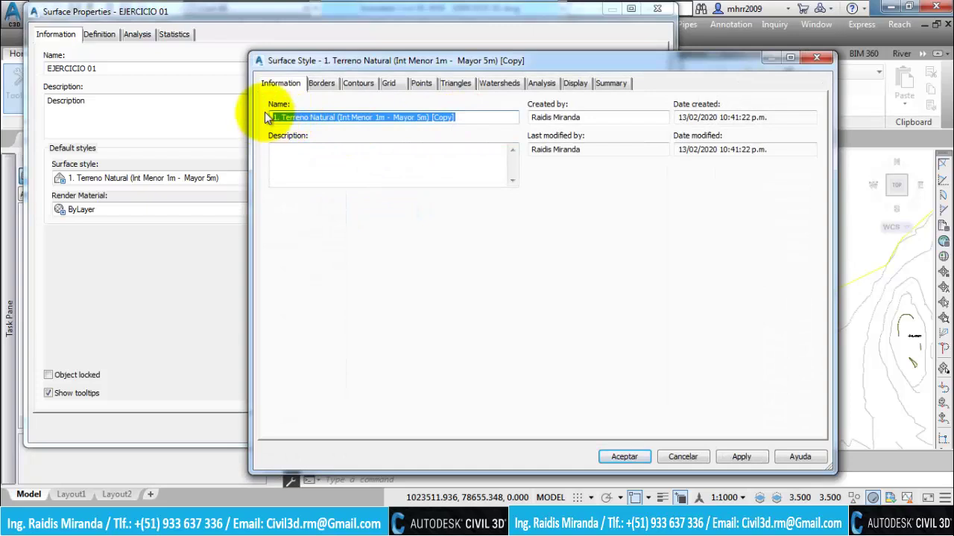
type("2. ")
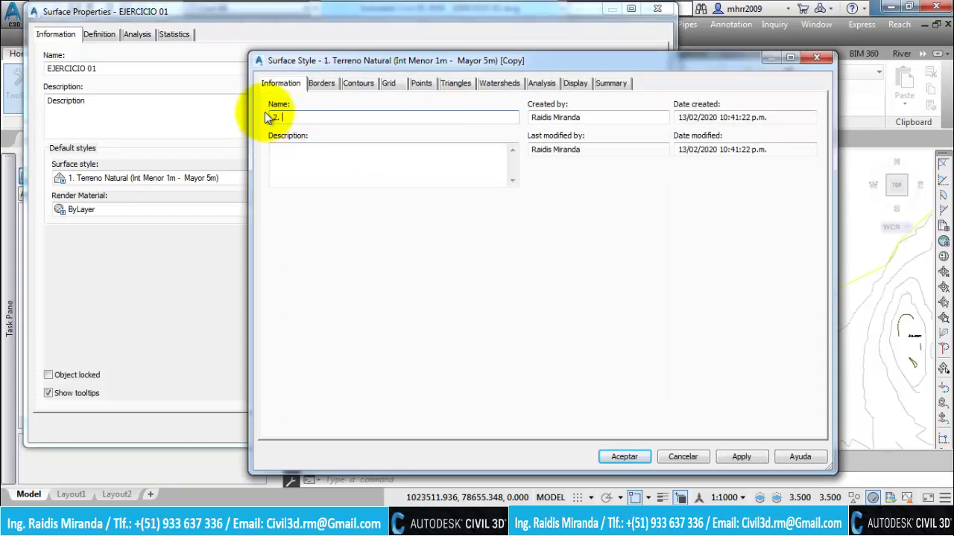
type("Solo")
type(" triangul")
type("os y punto")
type("s")
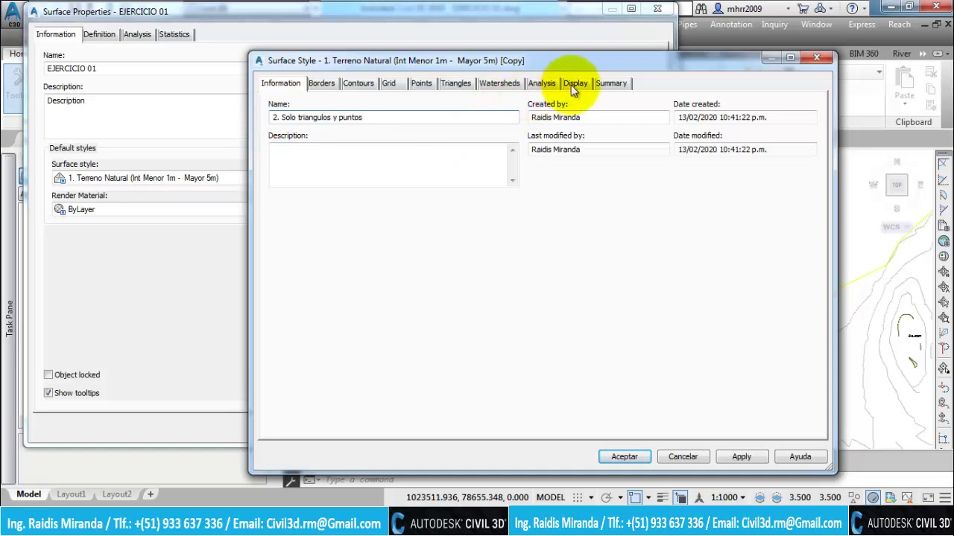
Hide major contours, show triangles and points, and colour the points cyan
left_click(572, 85)
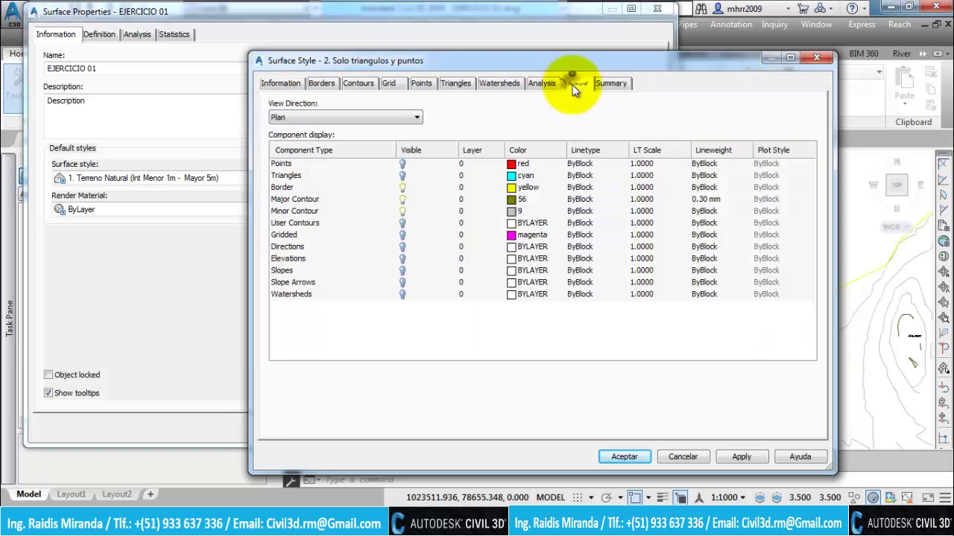
left_click(287, 187)
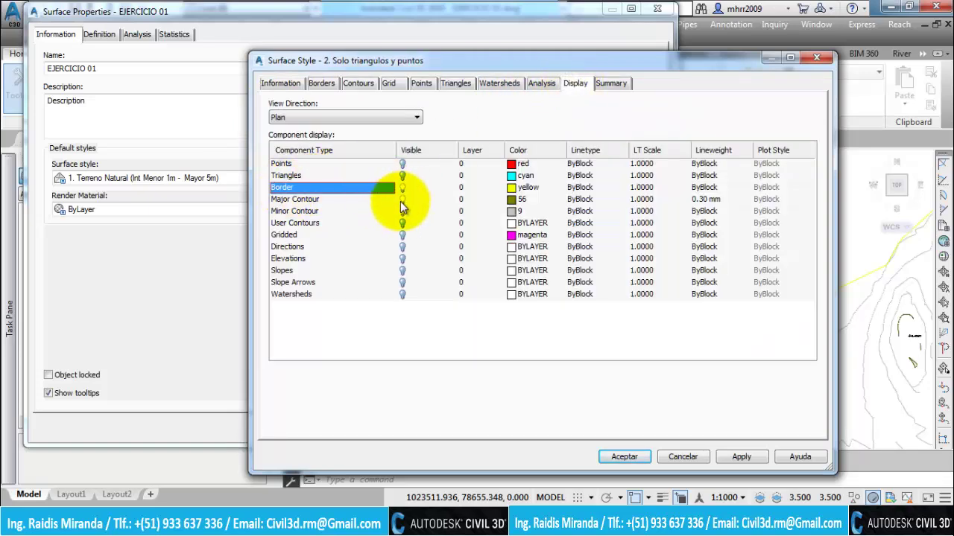
left_click(284, 199)
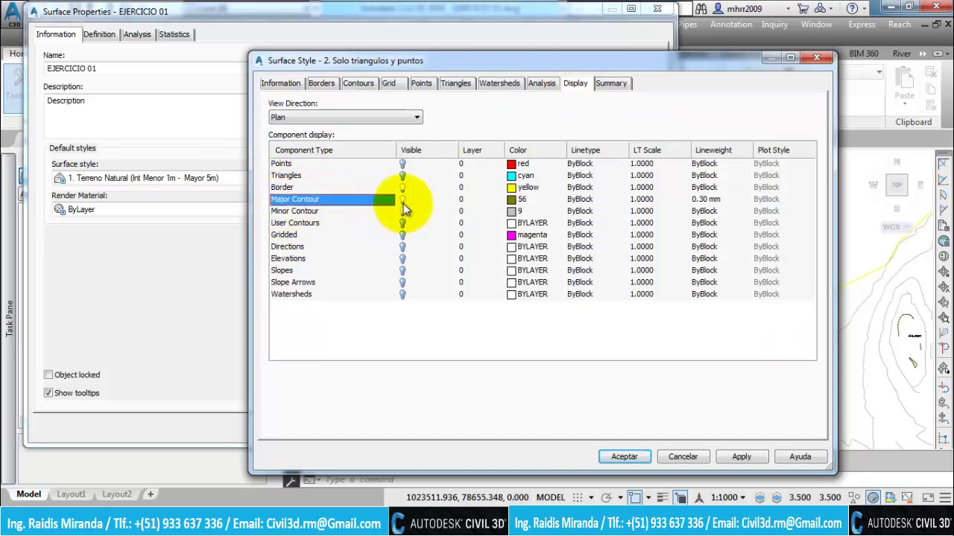
left_click(403, 175)
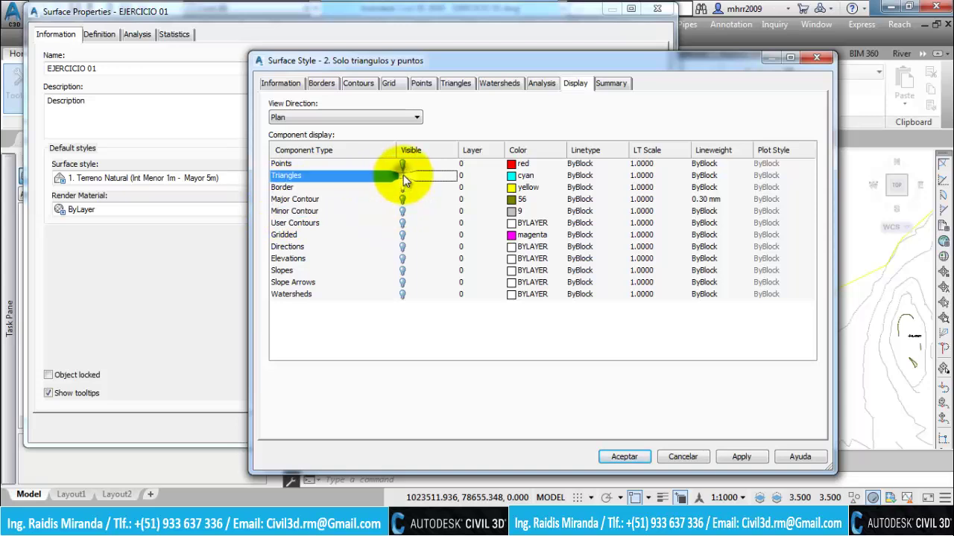
left_click(403, 164)
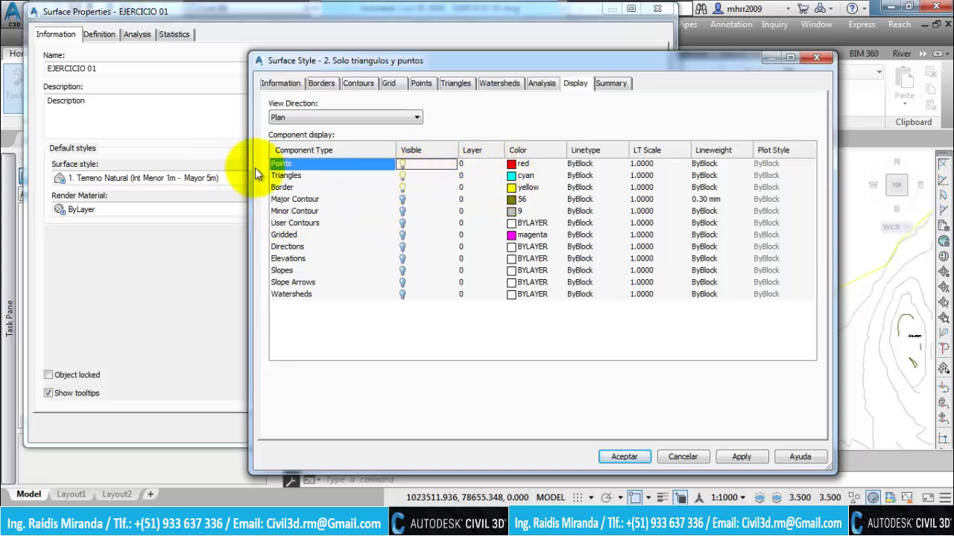
left_click(513, 163)
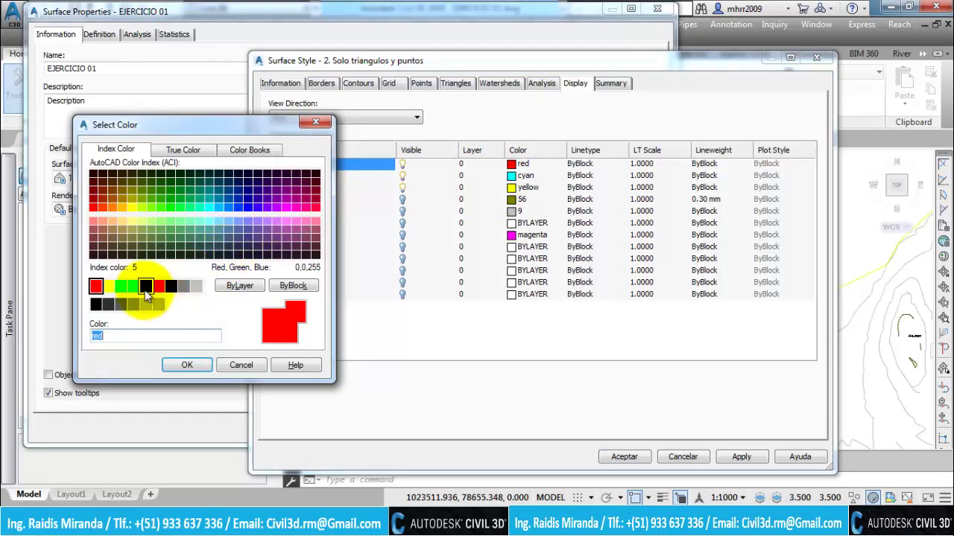
left_click(134, 286)
left_click(199, 360)
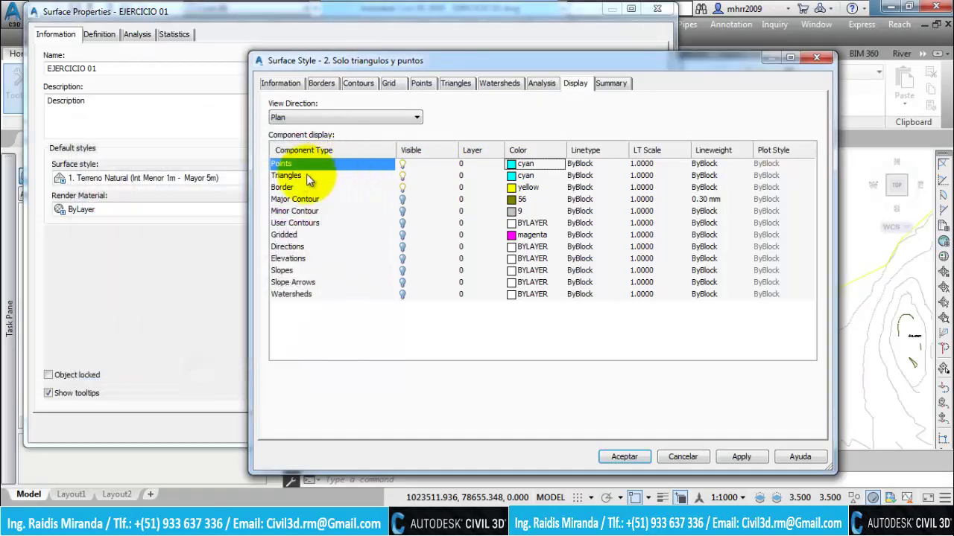
Set the triangles colour to 250
left_click(304, 175)
left_click(514, 177)
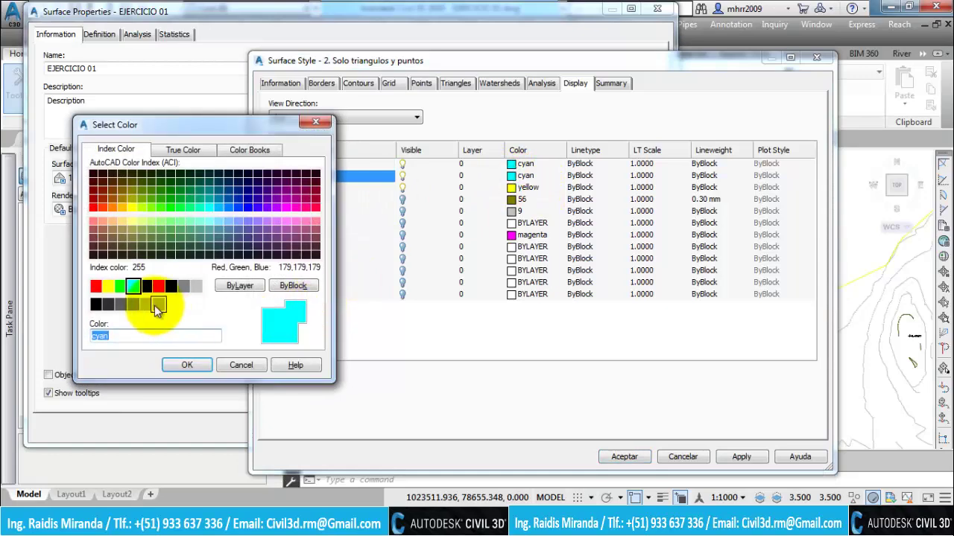
left_click(108, 304)
left_click(96, 306)
left_click(186, 363)
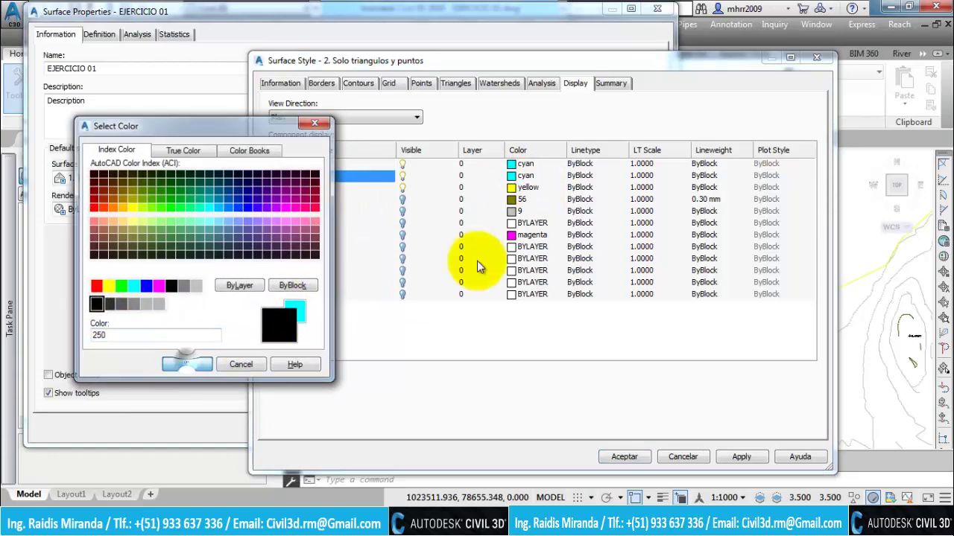
Make triangles DASHED with linetype scale 10 and 0.20 mm lineweight, then accept the style
left_click(582, 176)
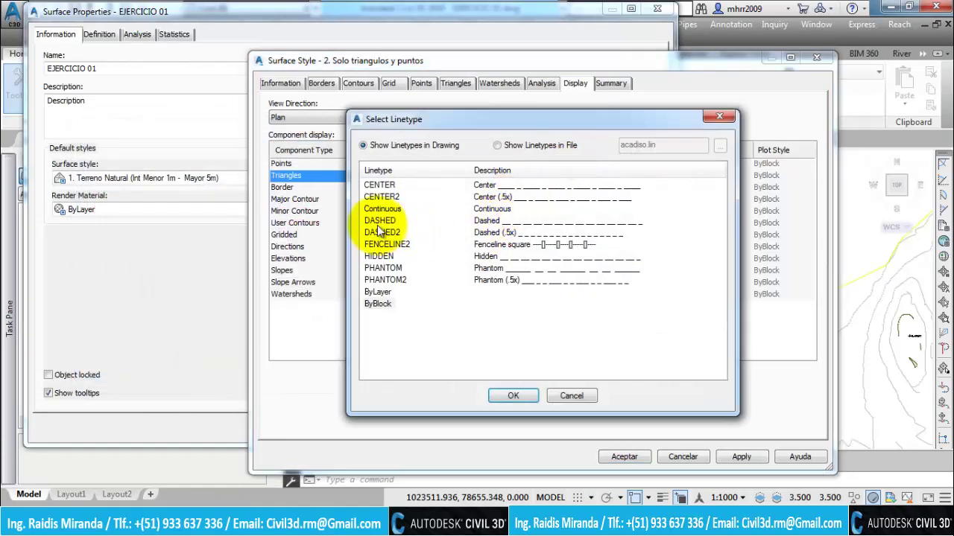
left_click(505, 395)
left_click(642, 176)
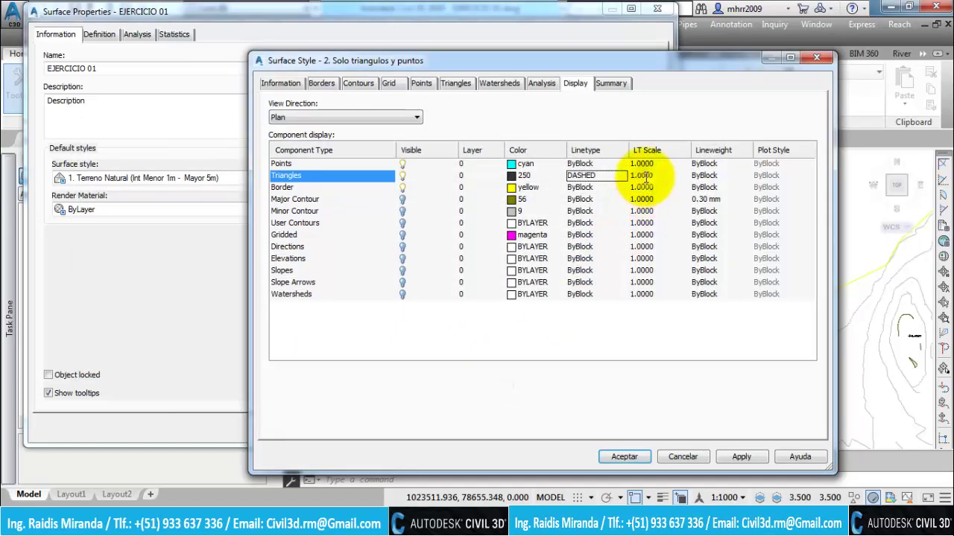
type("10")
key("Return")
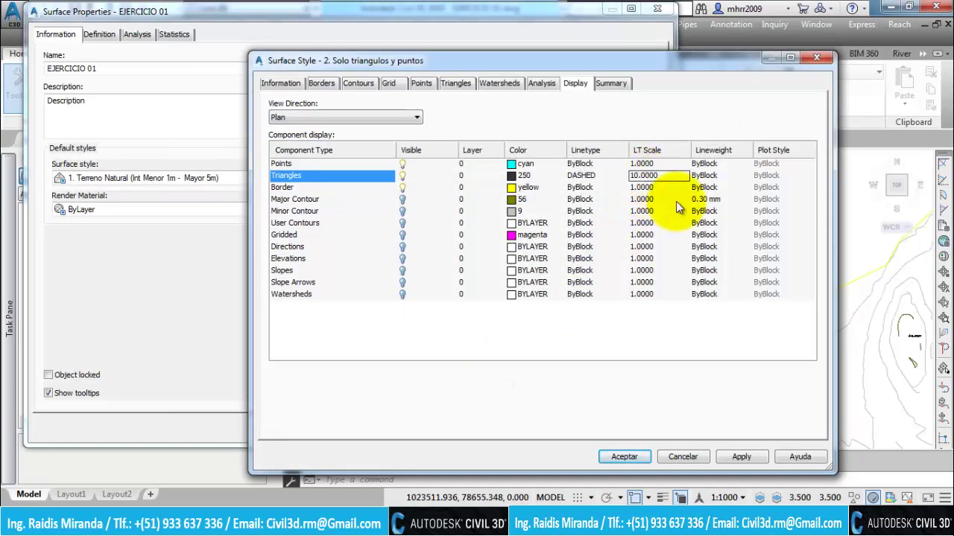
left_click(705, 176)
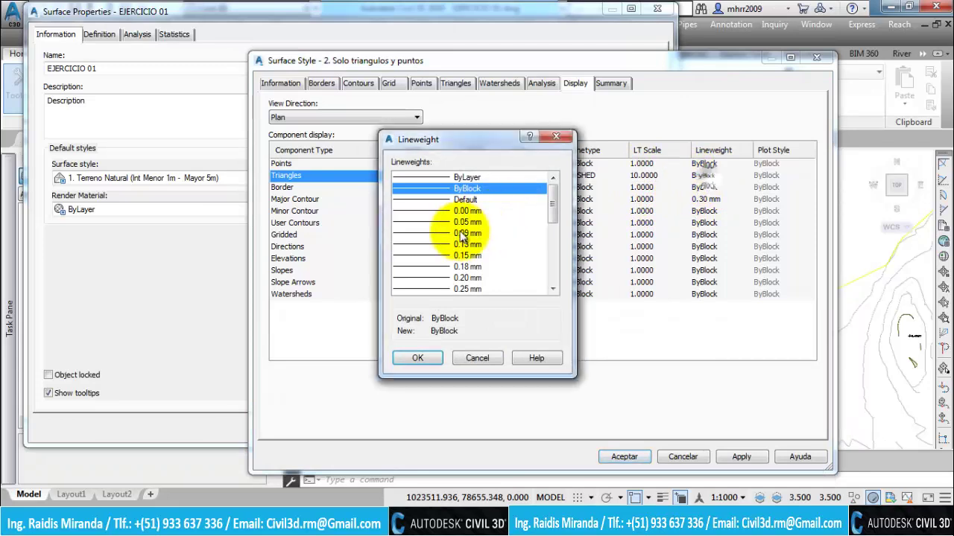
left_click(432, 278)
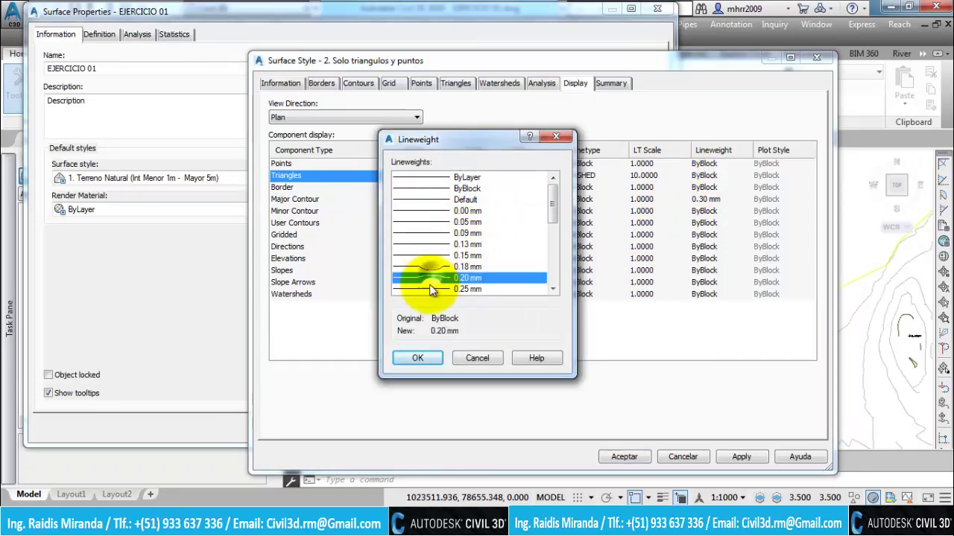
left_click(418, 359)
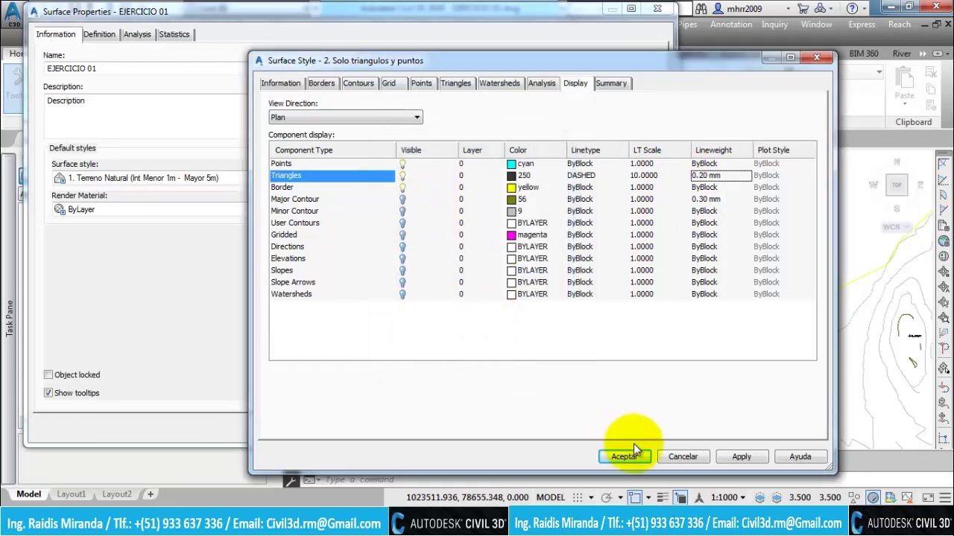
left_click(739, 454)
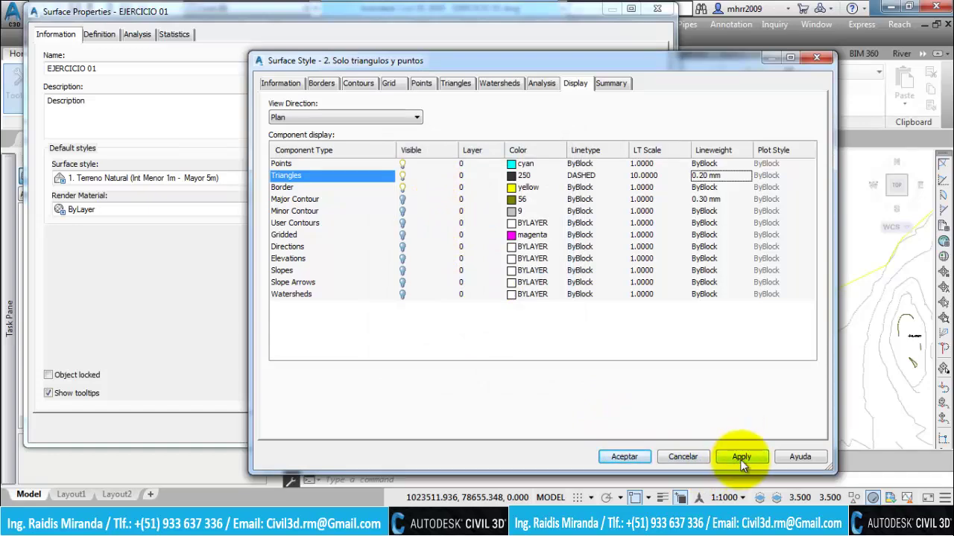
left_click(623, 457)
left_click(586, 430)
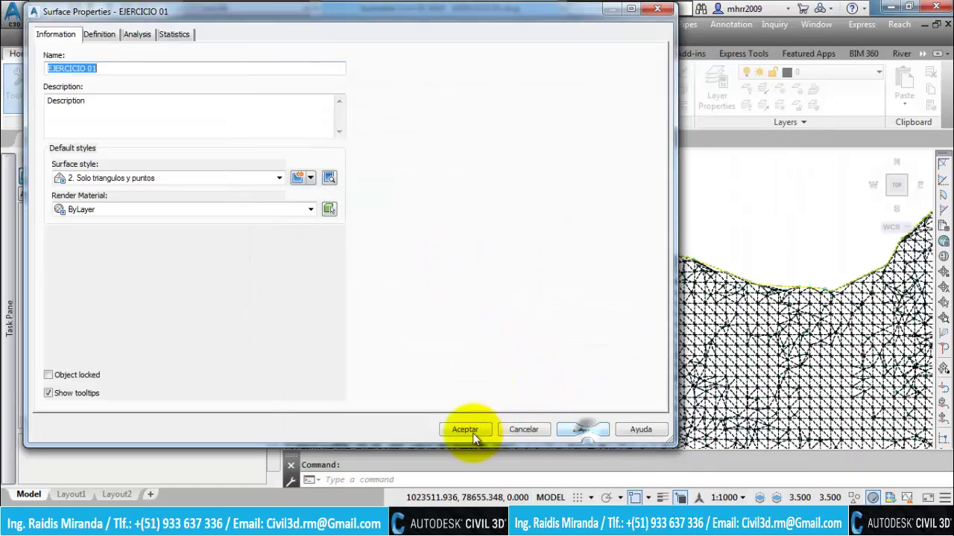
left_click(465, 429)
scroll(538, 287, "up", 2)
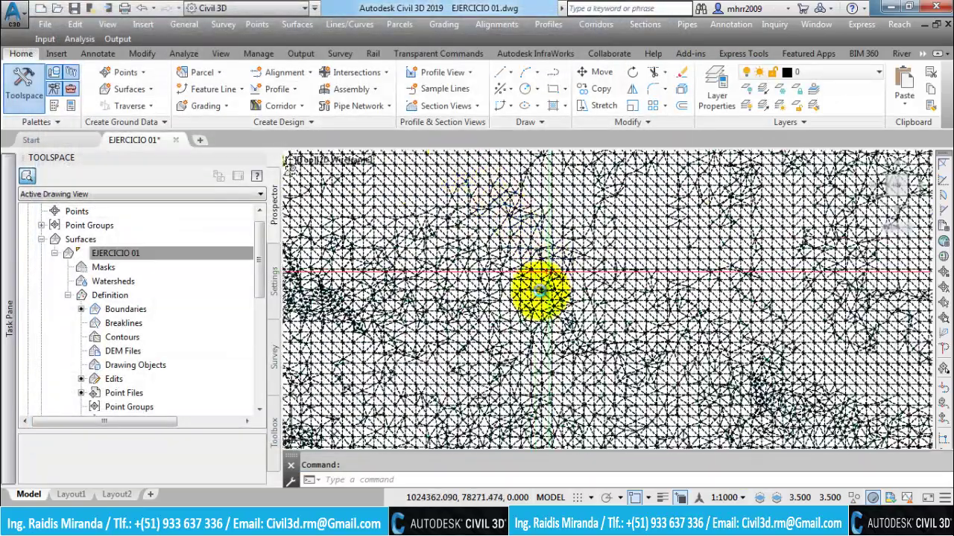
scroll(536, 283, "up", 2)
scroll(529, 260, "up", 2)
scroll(549, 309, "up", 2)
scroll(549, 309, "down", 2)
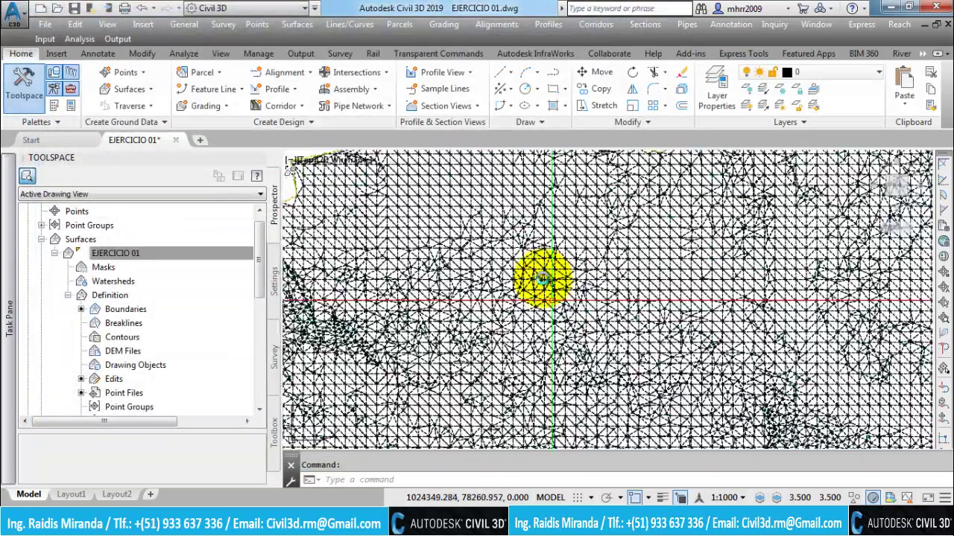
middle_click_drag(543, 276, 532, 330)
scroll(532, 330, "up", 2)
scroll(534, 268, "up", 1)
scroll(533, 268, "up", 3)
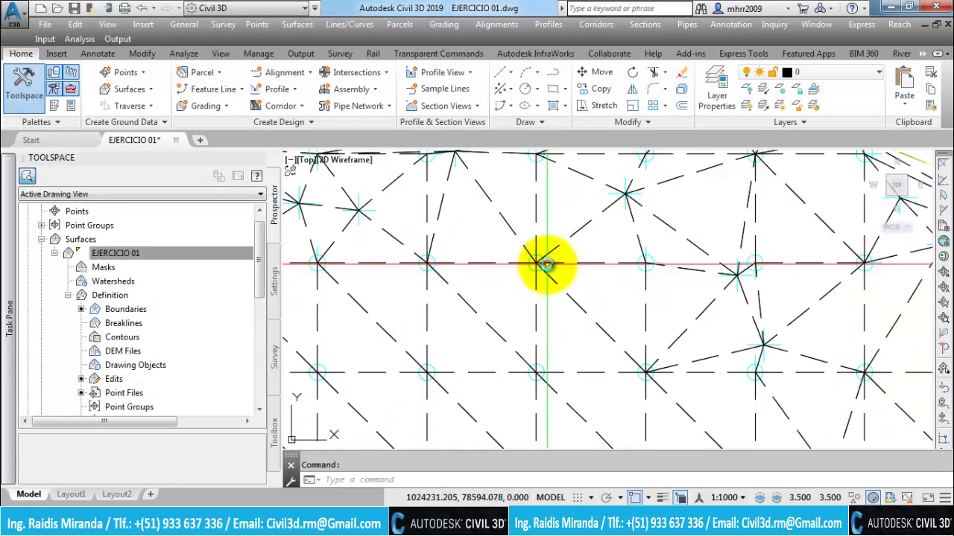
mouse_move(543, 264)
middle_mouse_down()
mouse_move(589, 276)
mouse_move(547, 266)
middle_mouse_up()
scroll(571, 283, "up", 2)
scroll(649, 330, "down", 2)
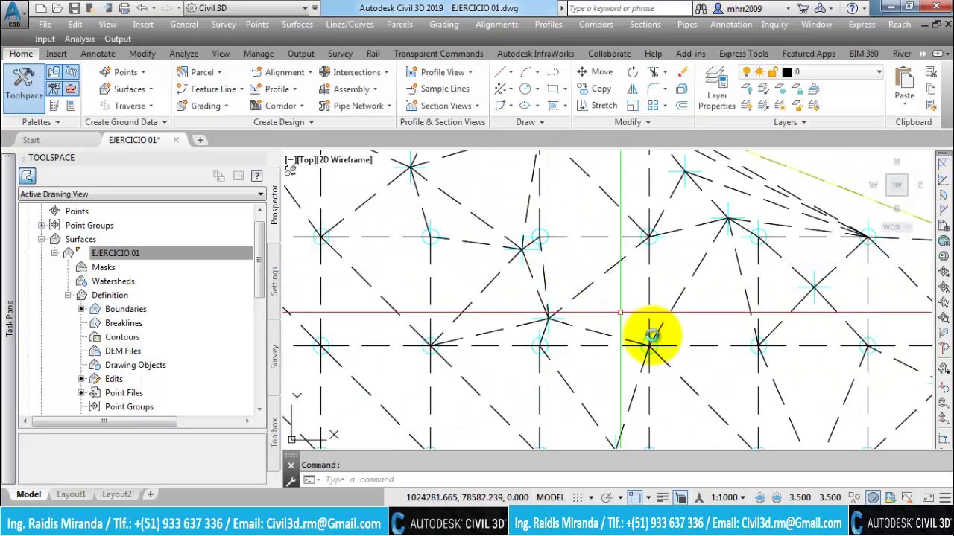
middle_click_drag(628, 298, 586, 256)
scroll(531, 305, "up", 2)
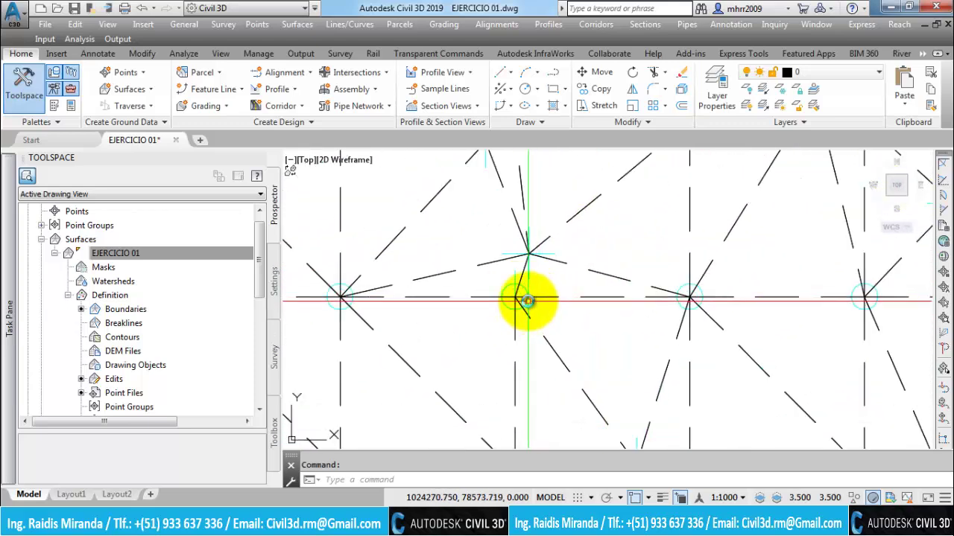
left_click(162, 254)
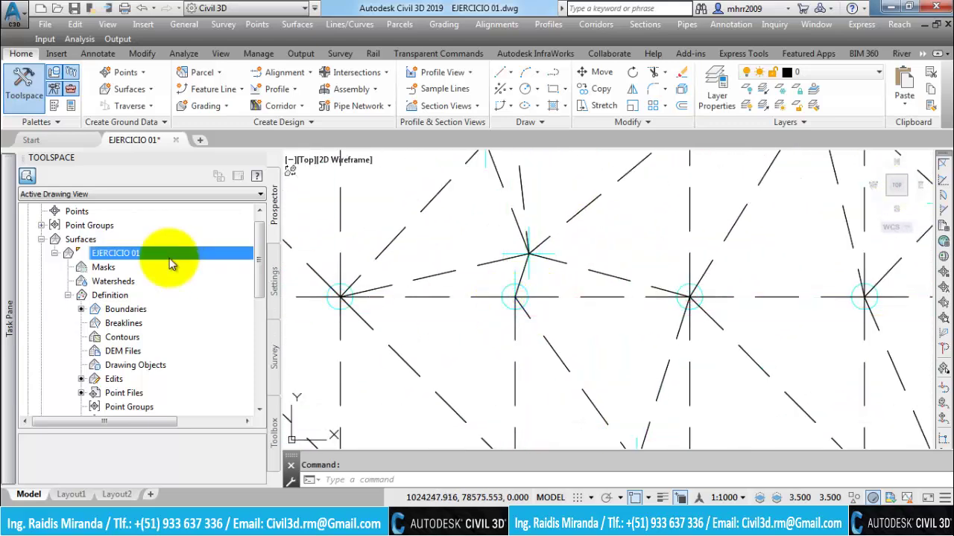
left_click(41, 225)
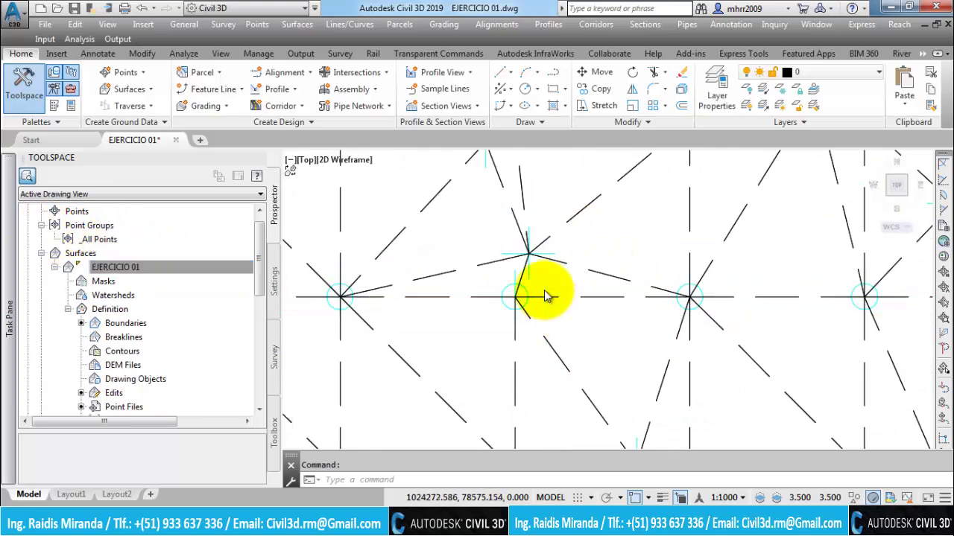
scroll(649, 330, "down", 2)
scroll(593, 303, "up", 4)
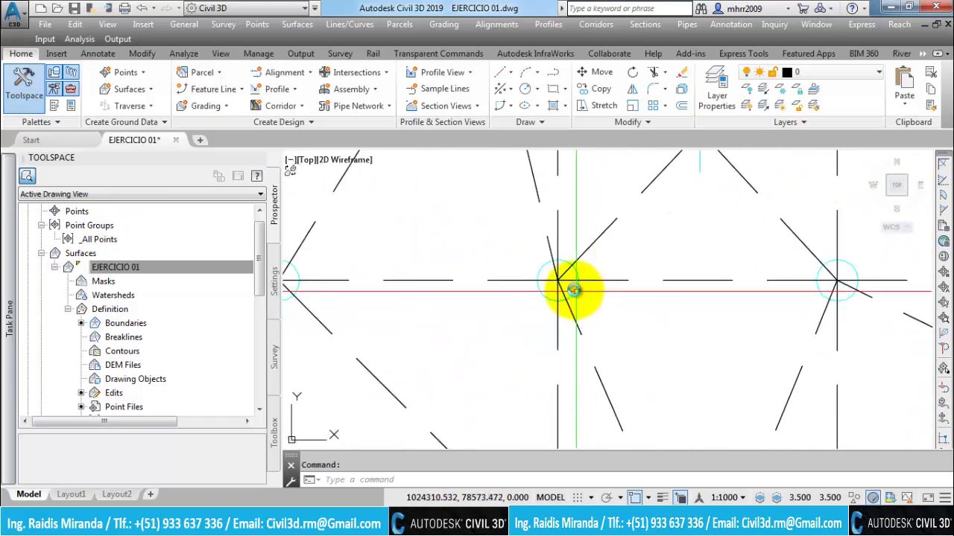
left_click(574, 290)
scroll(574, 290, "down", 3)
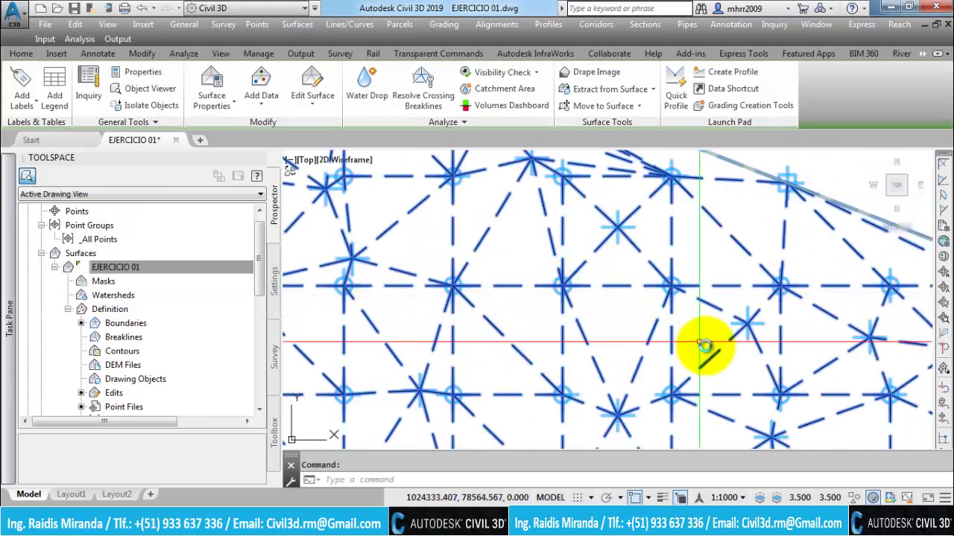
key("Escape")
scroll(674, 320, "up", 2)
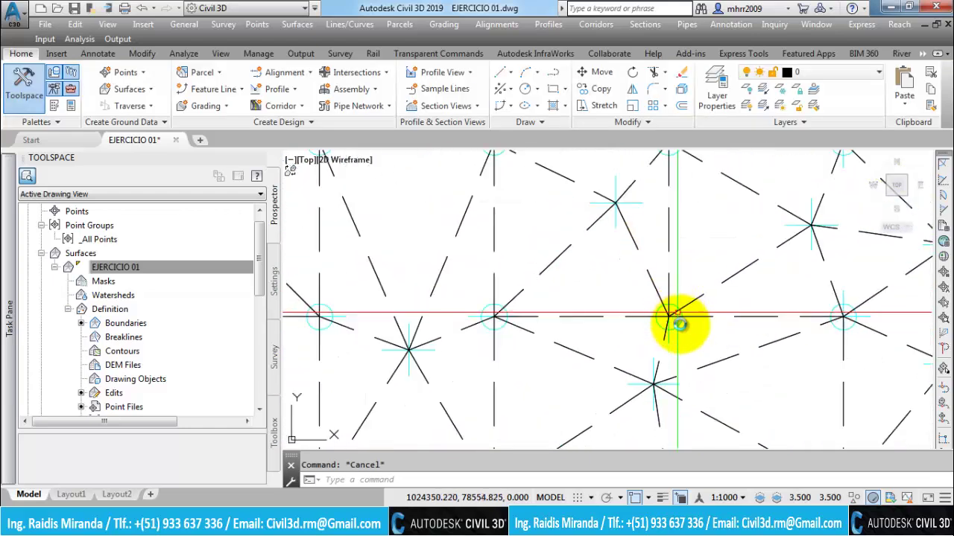
scroll(674, 324, "down", 1)
scroll(679, 324, "up", 3)
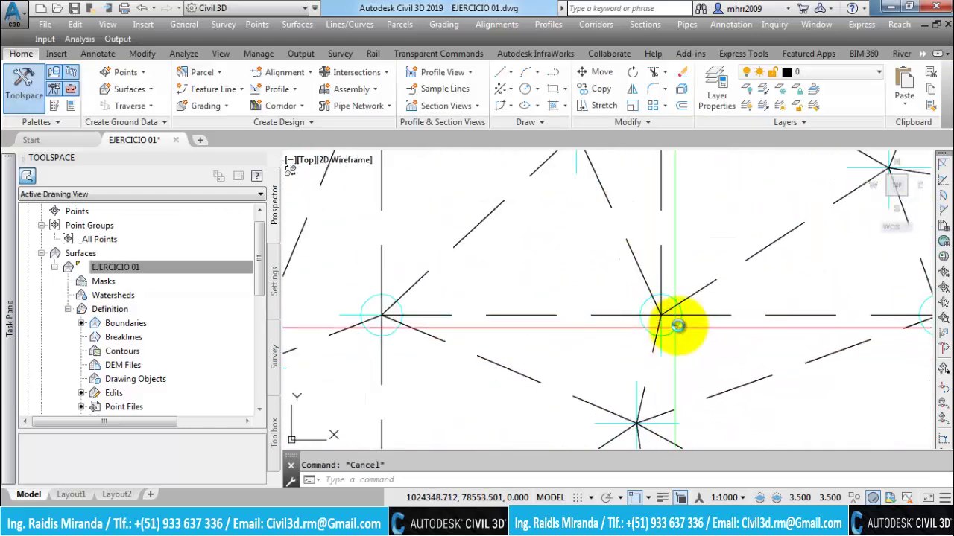
scroll(549, 290, "down", 2)
scroll(549, 290, "up", 2)
scroll(464, 298, "down", 2)
scroll(537, 299, "up", 2)
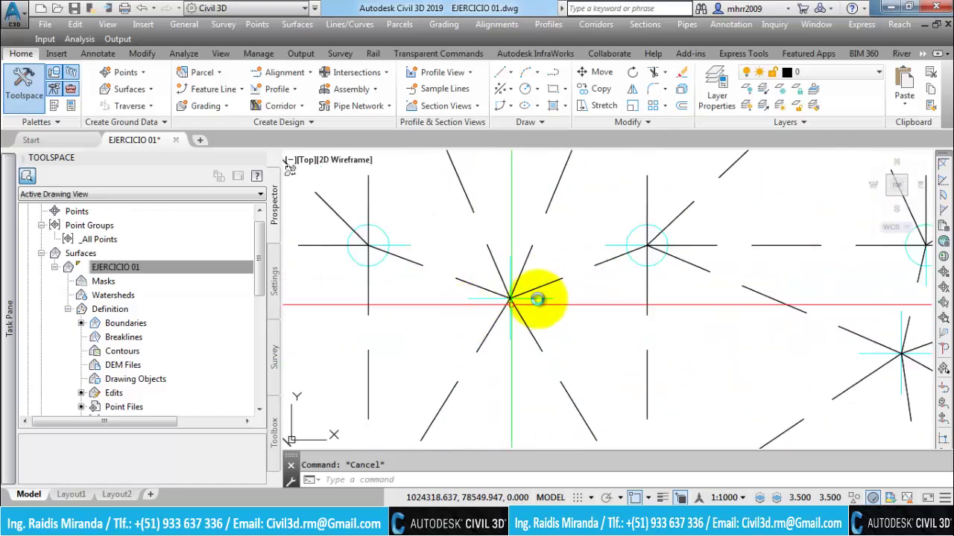
scroll(608, 274, "down", 3)
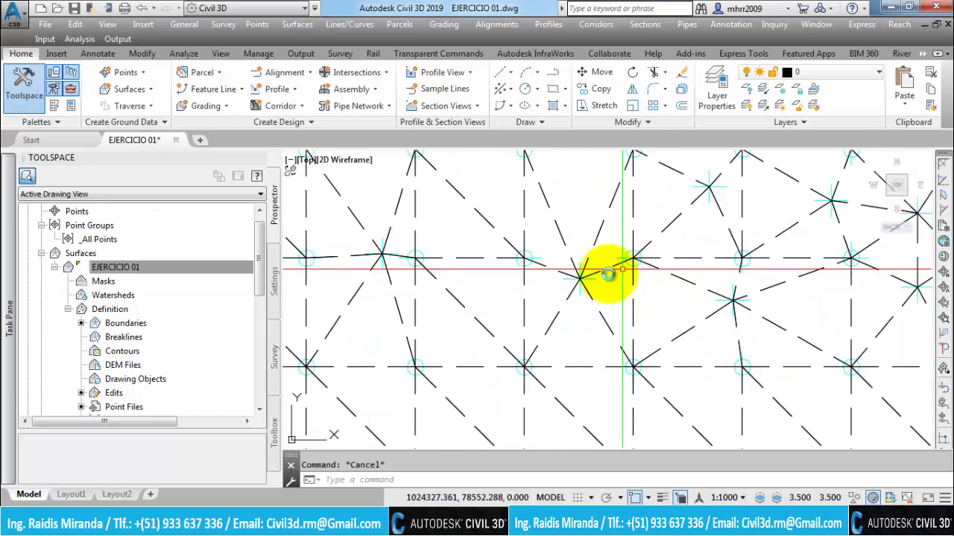
middle_click_drag(494, 291, 602, 272)
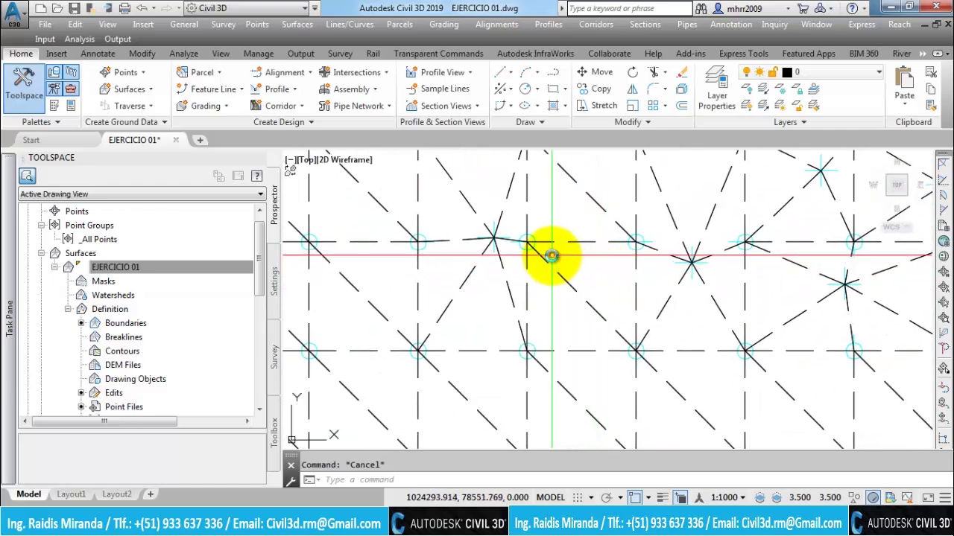
scroll(552, 255, "down", 2)
scroll(538, 322, "up", 2)
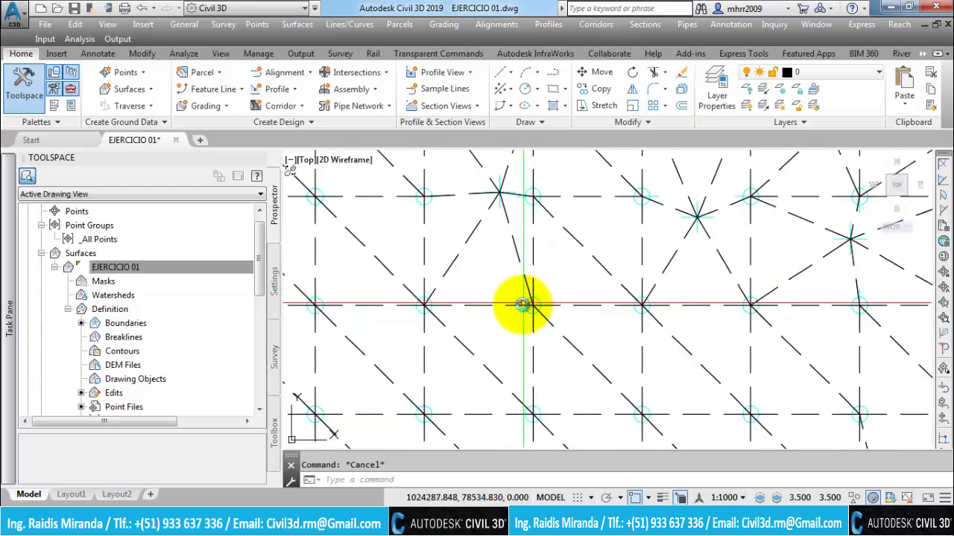
mouse_move(670, 313)
middle_mouse_down()
mouse_move(504, 334)
mouse_move(511, 224)
middle_mouse_up()
scroll(512, 246, "down", 2)
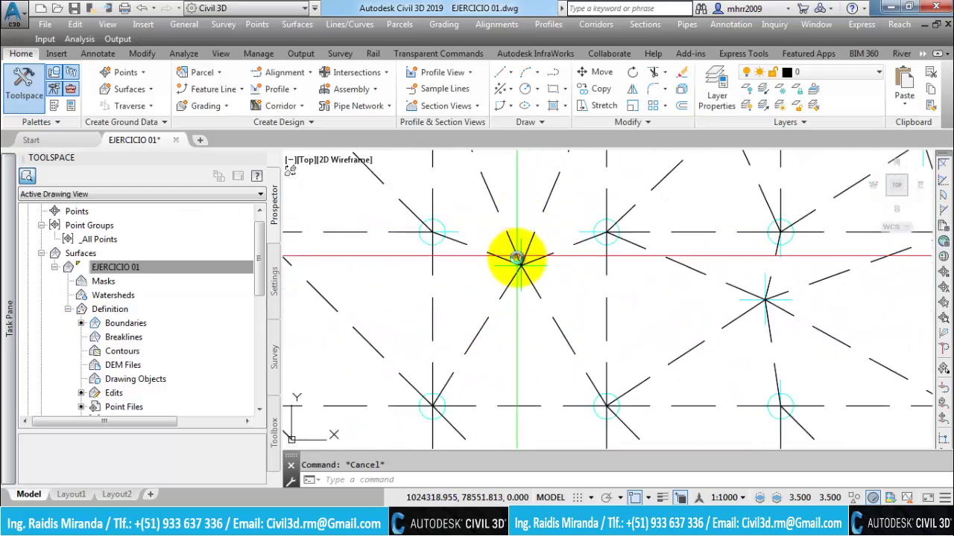
scroll(514, 269, "down", 2)
middle_click_drag(588, 321, 551, 217)
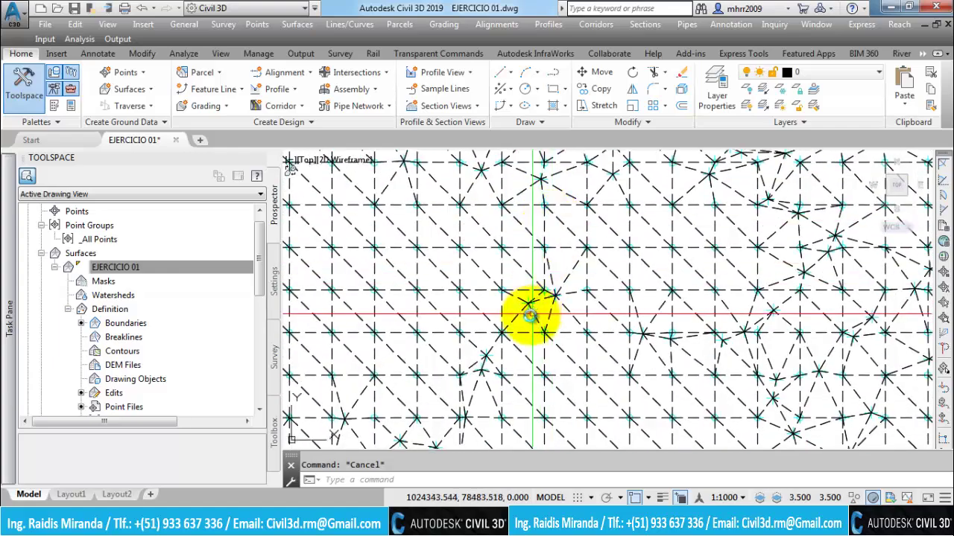
scroll(526, 309, "down", 3)
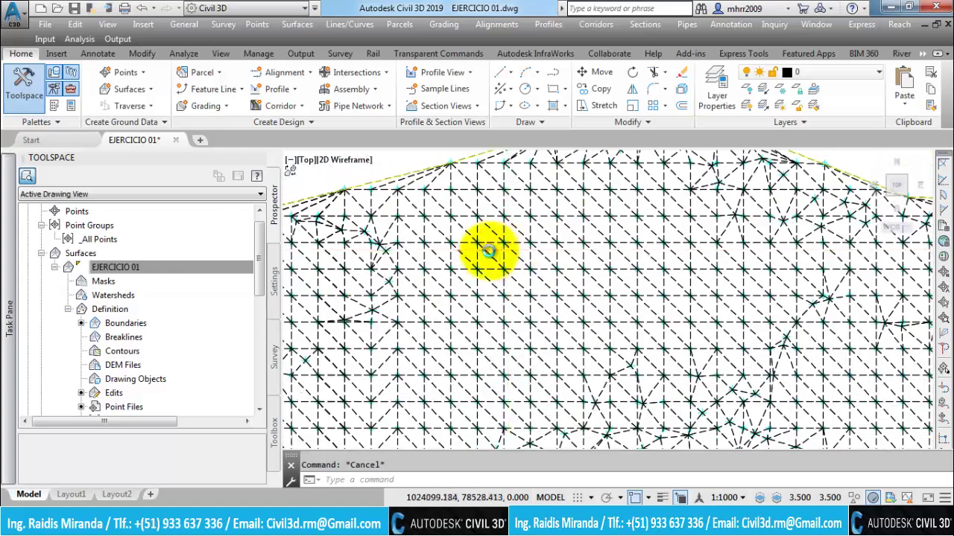
scroll(494, 253, "up", 5)
scroll(514, 291, "down", 4)
scroll(543, 298, "up", 2)
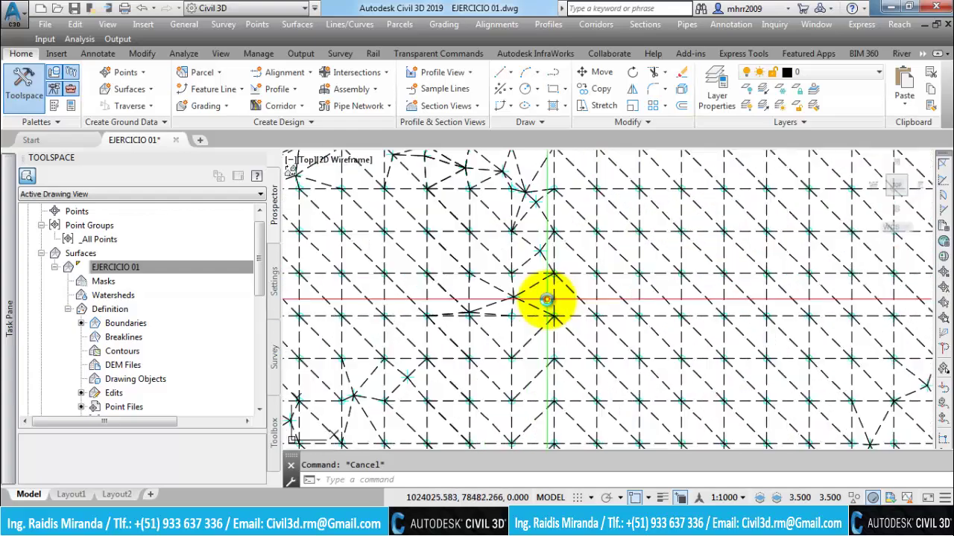
middle_click_drag(547, 292, 532, 233)
scroll(514, 253, "down", 3)
scroll(558, 261, "up", 5)
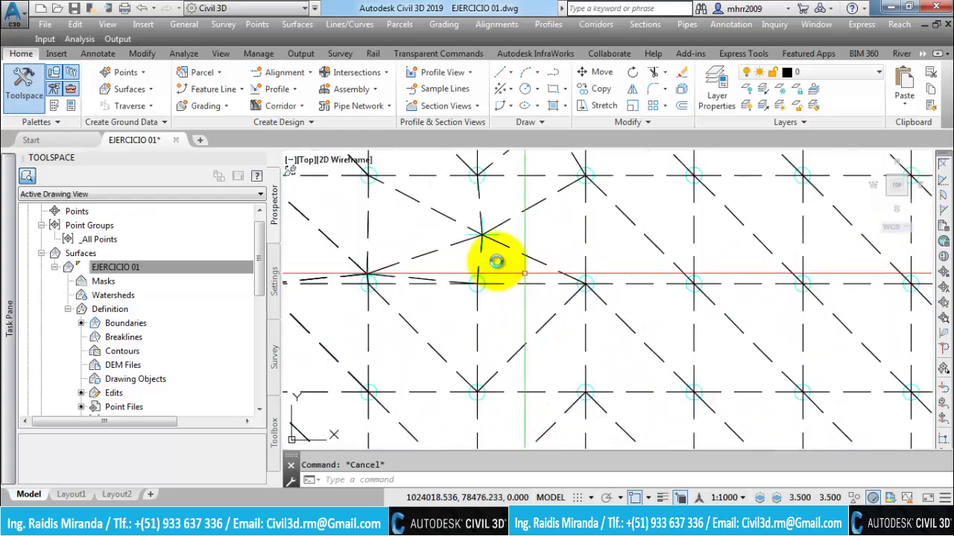
scroll(603, 304, "down", 1)
scroll(576, 273, "up", 1)
scroll(538, 254, "down", 1)
scroll(535, 261, "up", 1)
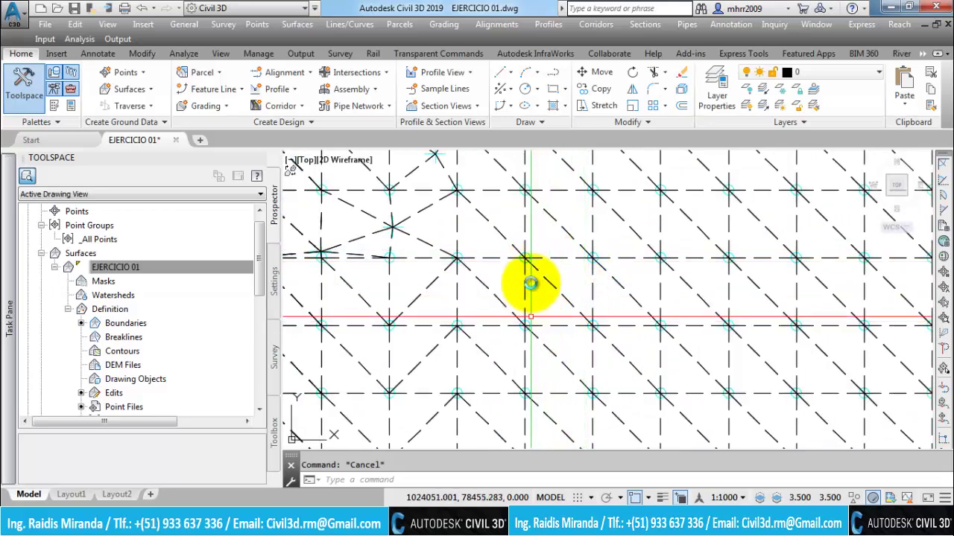
mouse_move(652, 264)
middle_mouse_down()
mouse_move(611, 277)
mouse_move(592, 268)
middle_mouse_up()
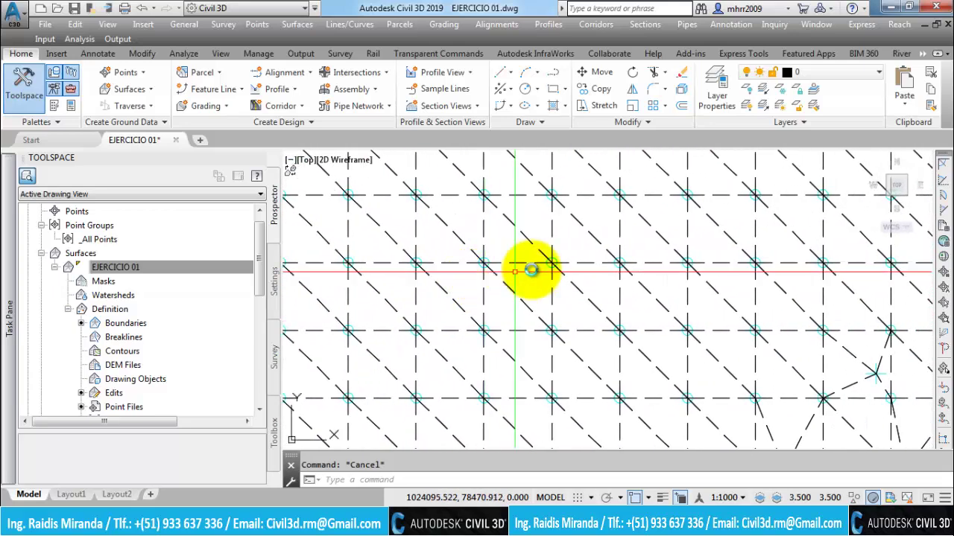
middle_click_drag(678, 266, 549, 273)
scroll(521, 273, "up", 2)
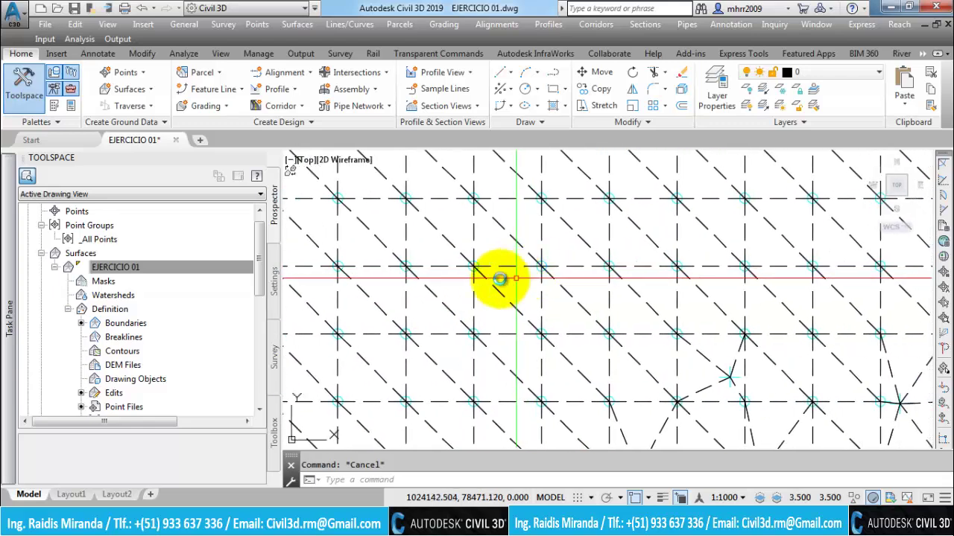
scroll(473, 268, "up", 2)
scroll(473, 269, "down", 4)
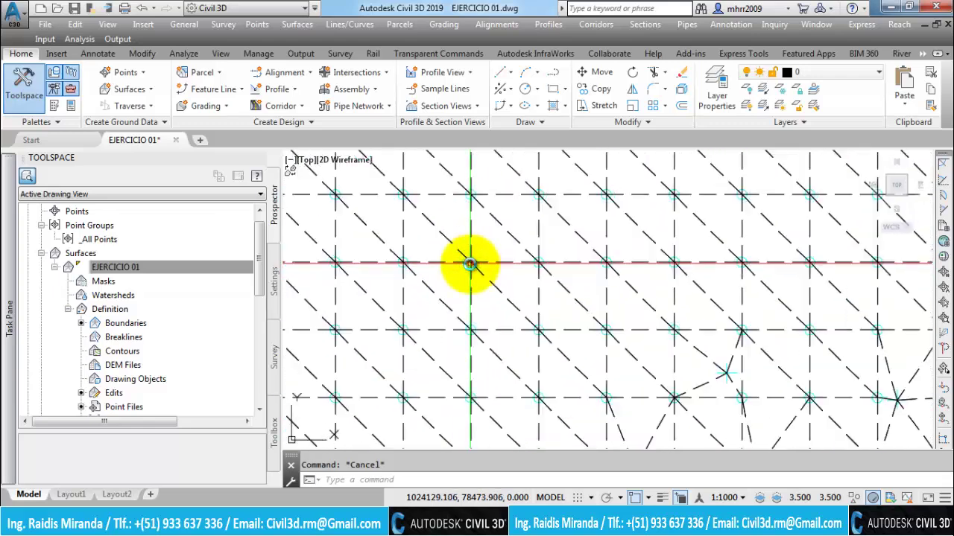
middle_click_drag(632, 270, 611, 305)
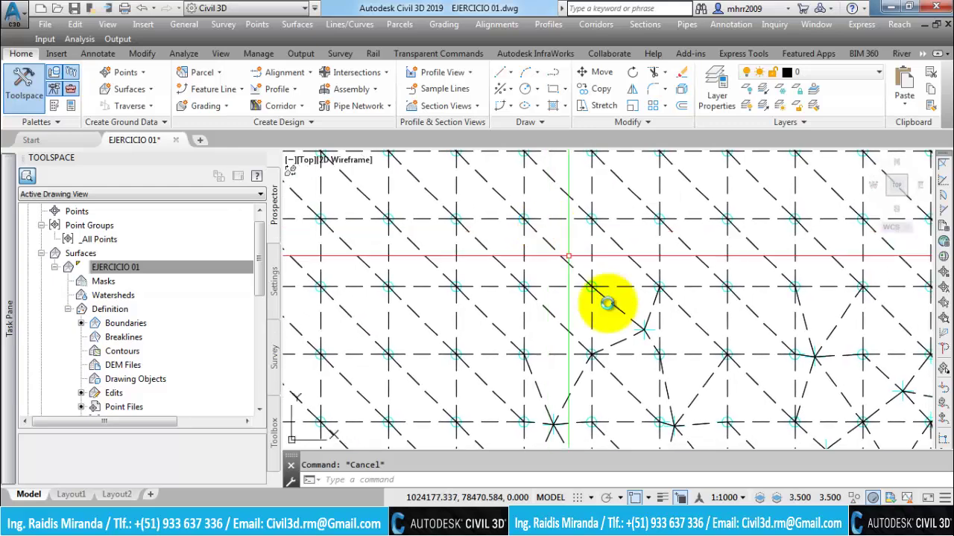
scroll(624, 322, "up", 2)
mouse_move(638, 341)
middle_mouse_down()
mouse_move(651, 340)
mouse_move(603, 272)
middle_mouse_up()
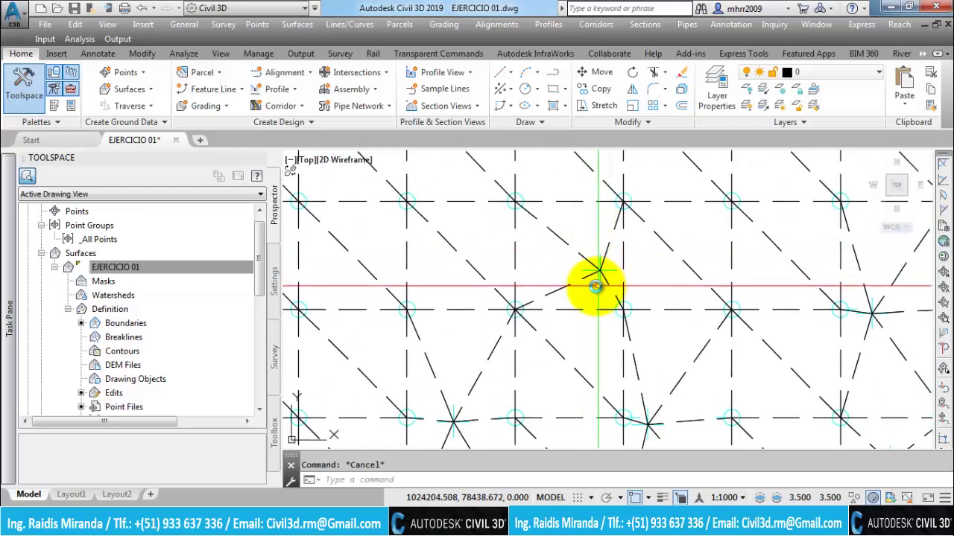
In EJERCICIO 01's style, set the data point symbol to the empty square (65)
right_click(136, 268)
left_click(186, 241)
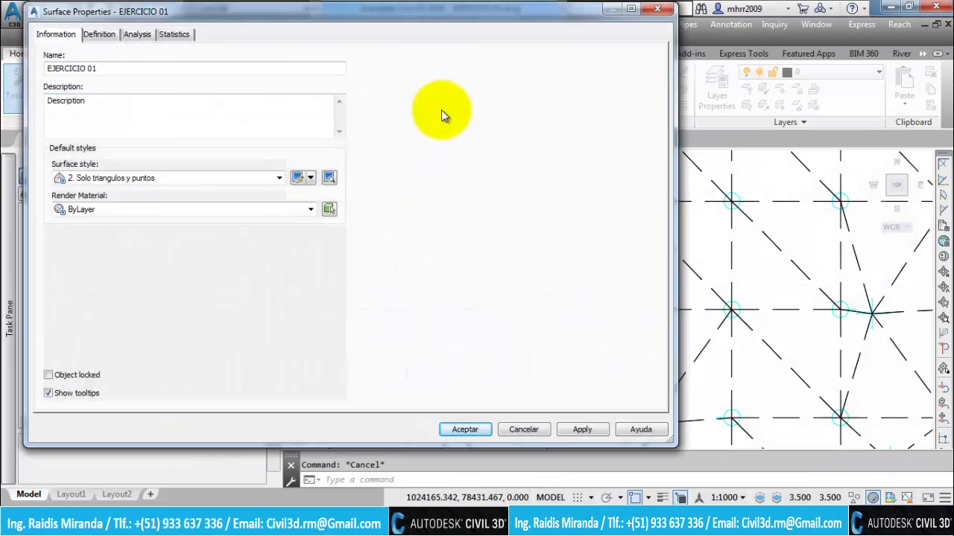
left_click(294, 180)
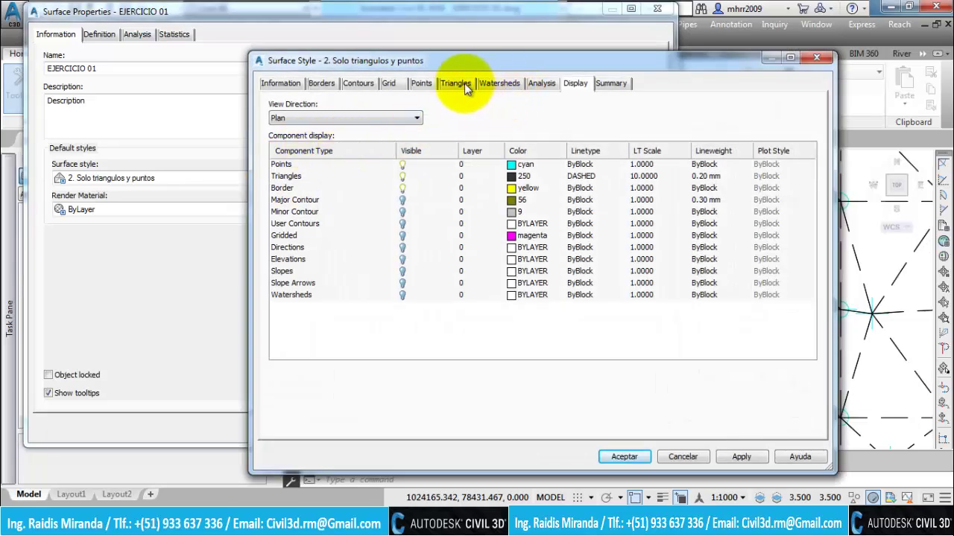
left_click(421, 83)
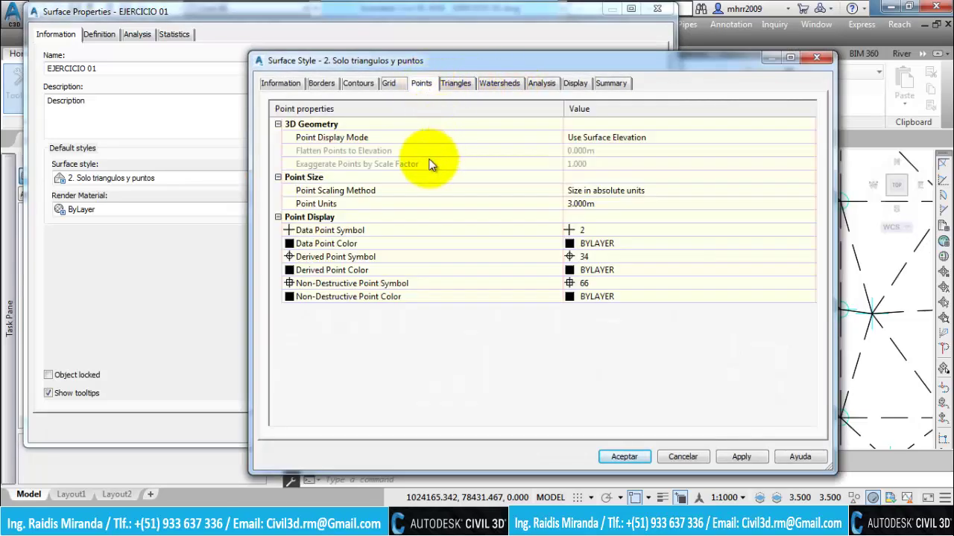
left_click(320, 256)
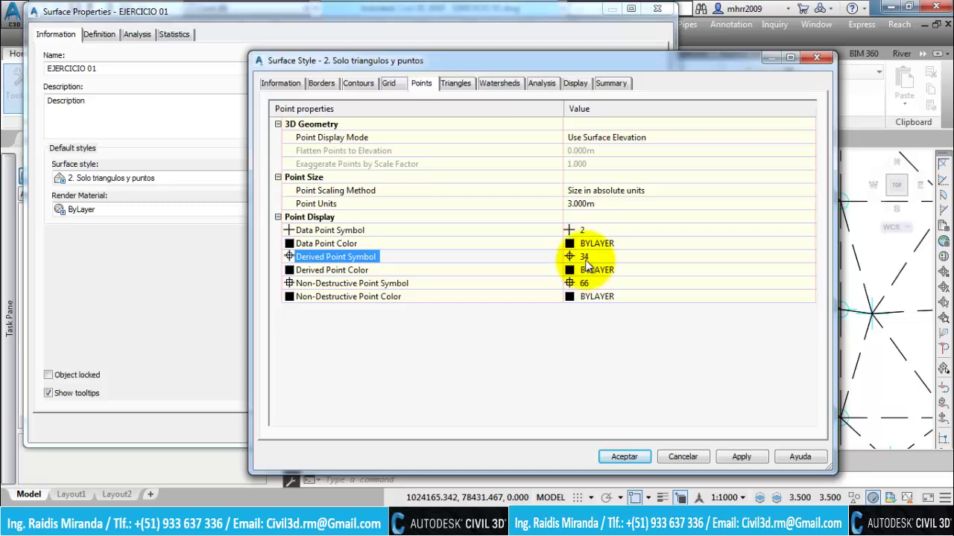
left_click(434, 231)
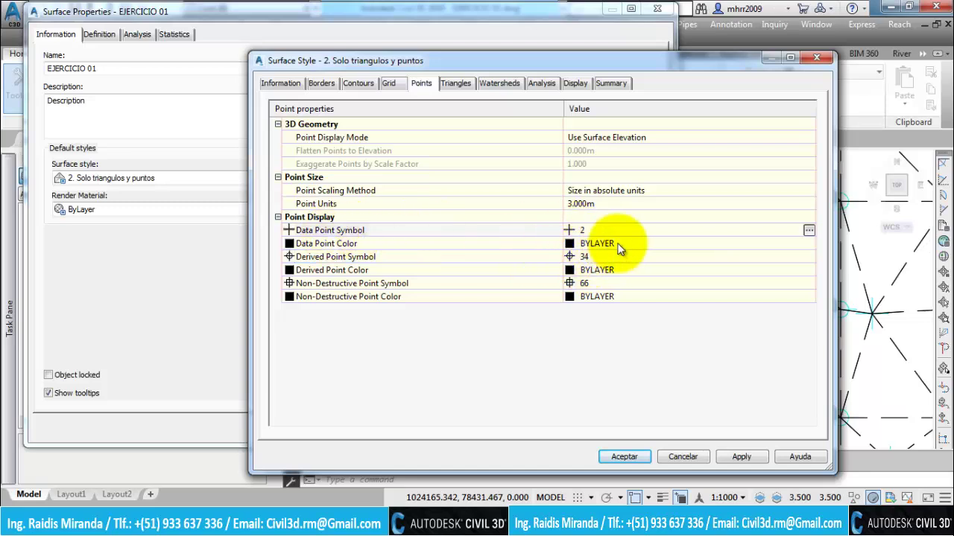
left_click(808, 230)
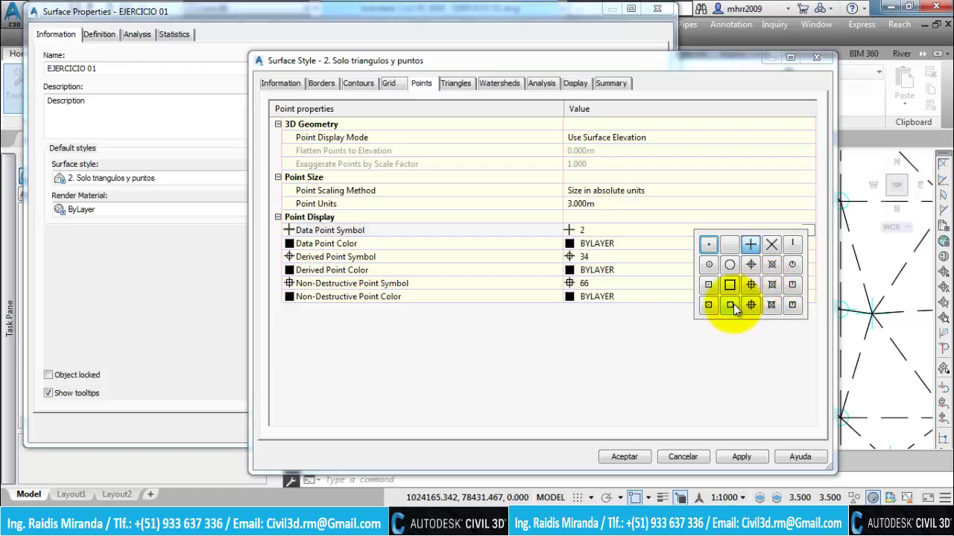
left_click(730, 284)
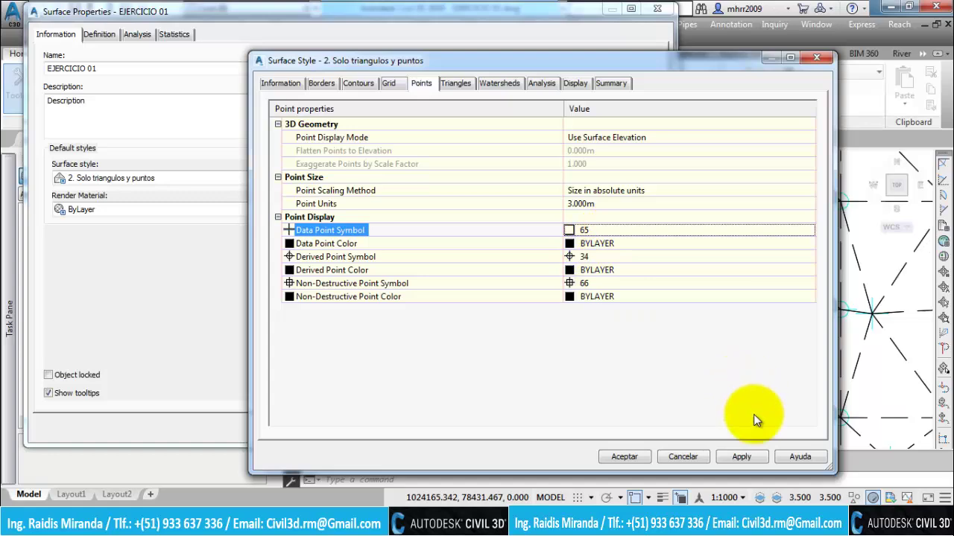
Apply the symbol change, close the style and surface dialogs, and reselect EJERCICIO 01
left_click(743, 456)
left_click(626, 457)
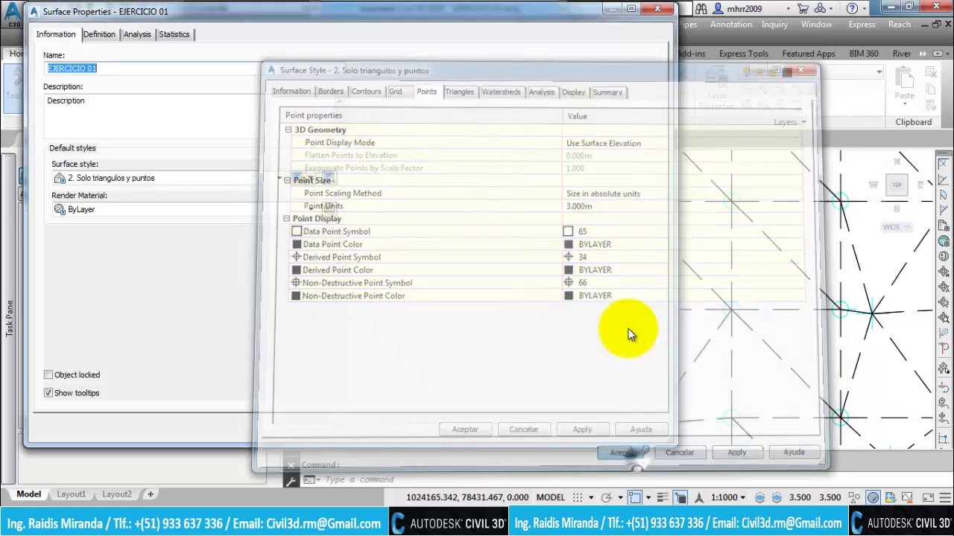
left_click(581, 429)
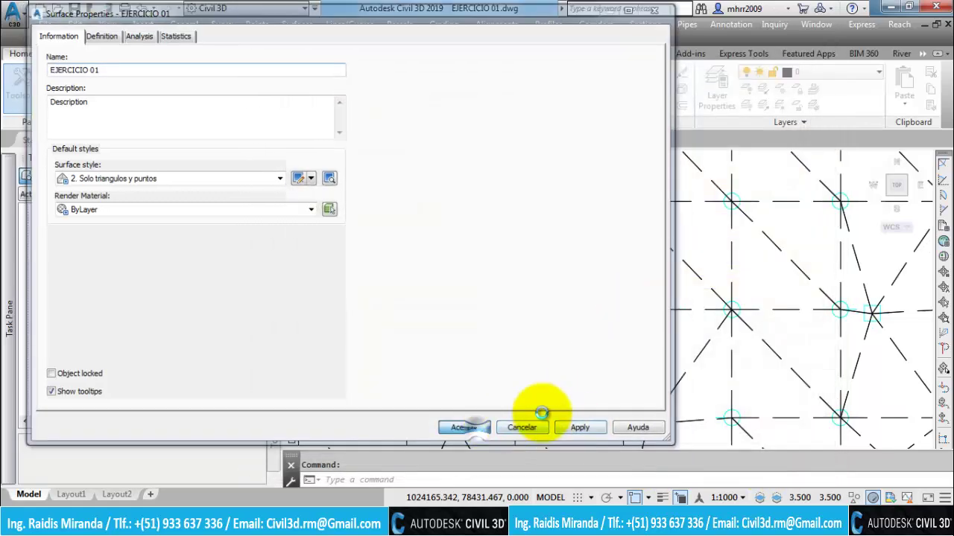
left_click(530, 429)
scroll(590, 281, "up", 4)
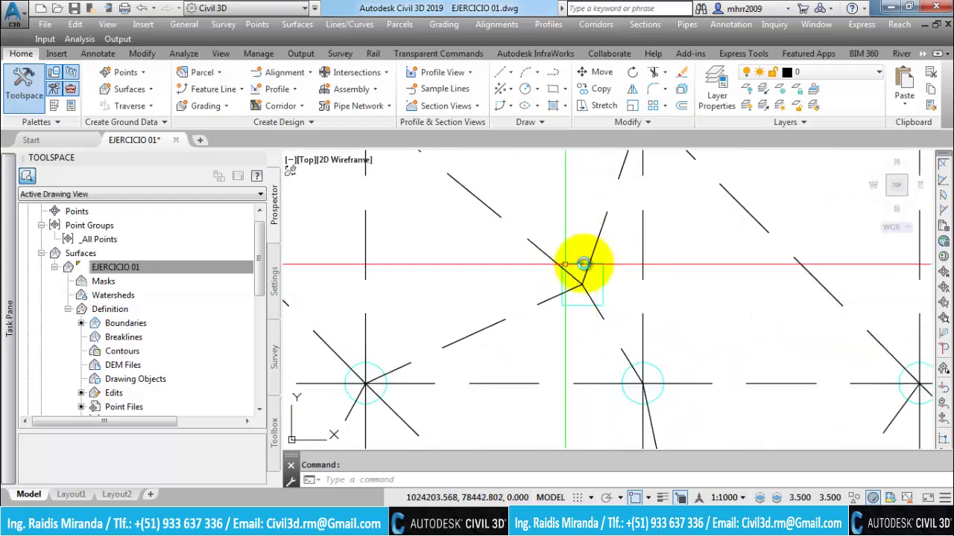
scroll(621, 292, "down", 6)
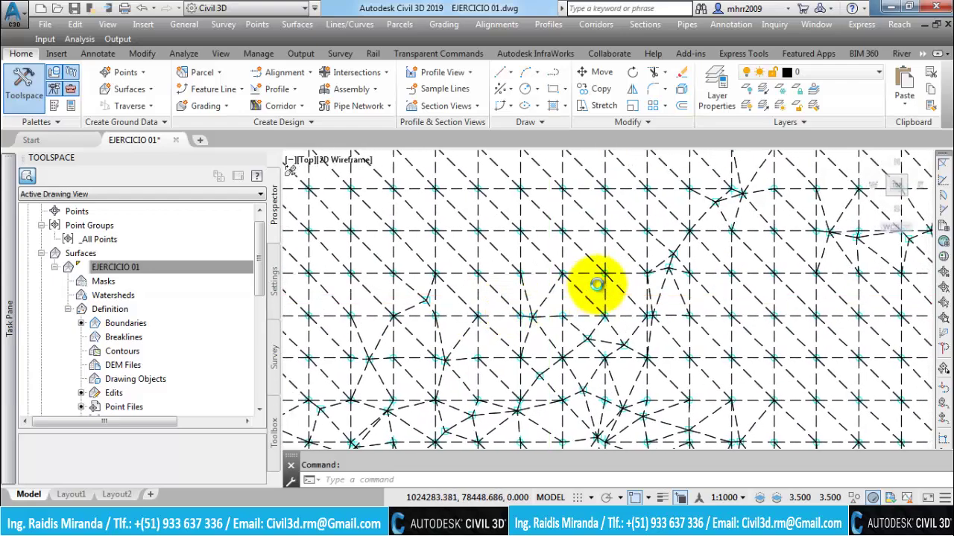
scroll(618, 262, "up", 4)
scroll(591, 266, "down", 5)
scroll(546, 287, "down", 2)
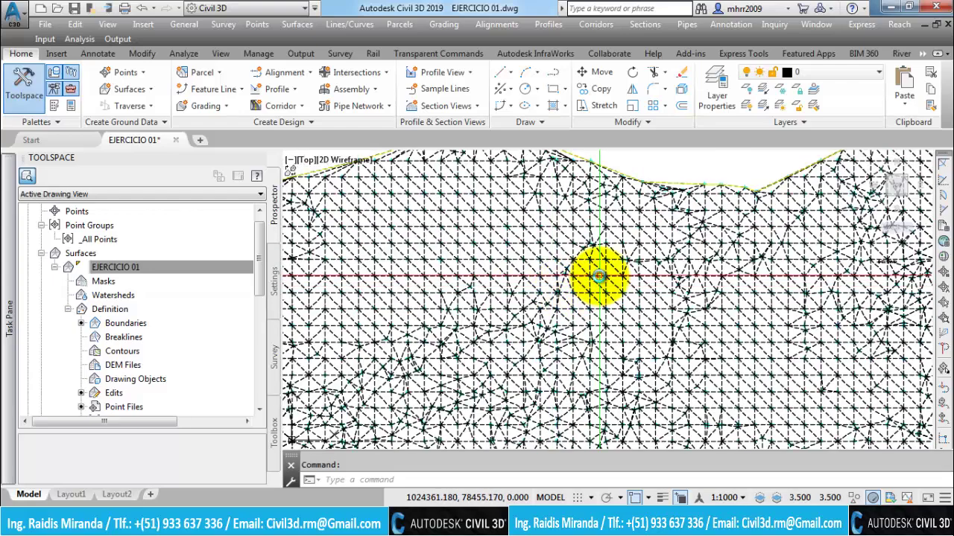
scroll(589, 257, "down", 2)
left_click(212, 268)
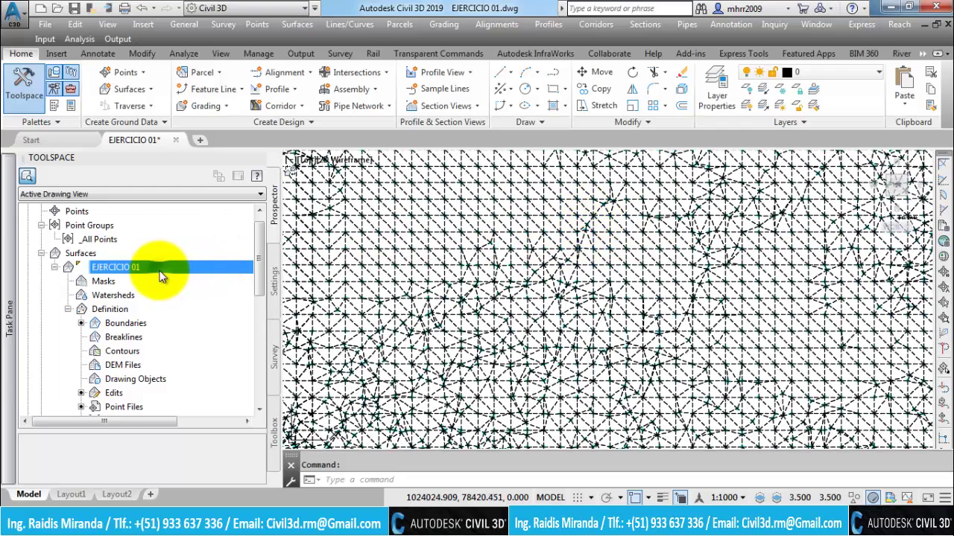
Reopen EJERCICIO 01's properties and choose the 4. Análisis y estilo de pendiente style
right_click(171, 272)
left_click(223, 242)
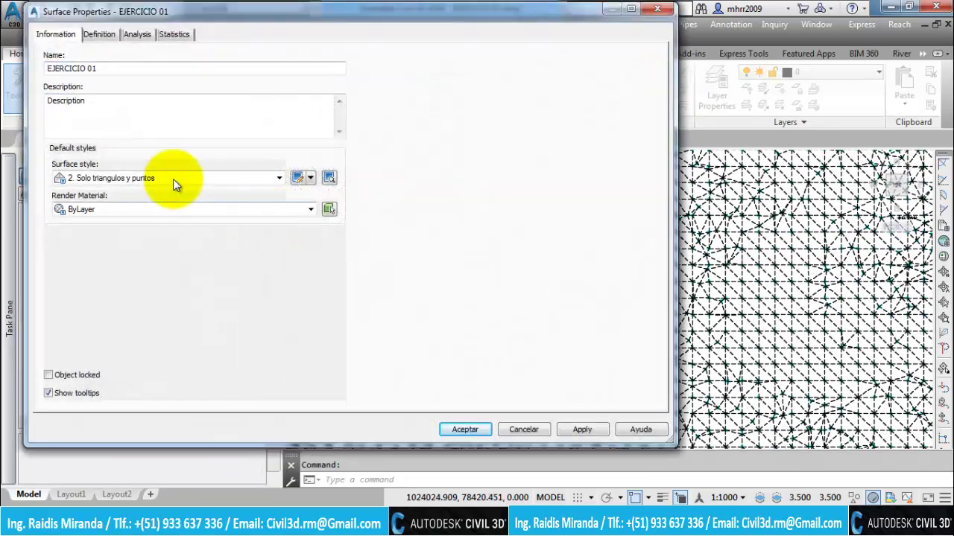
left_click(173, 178)
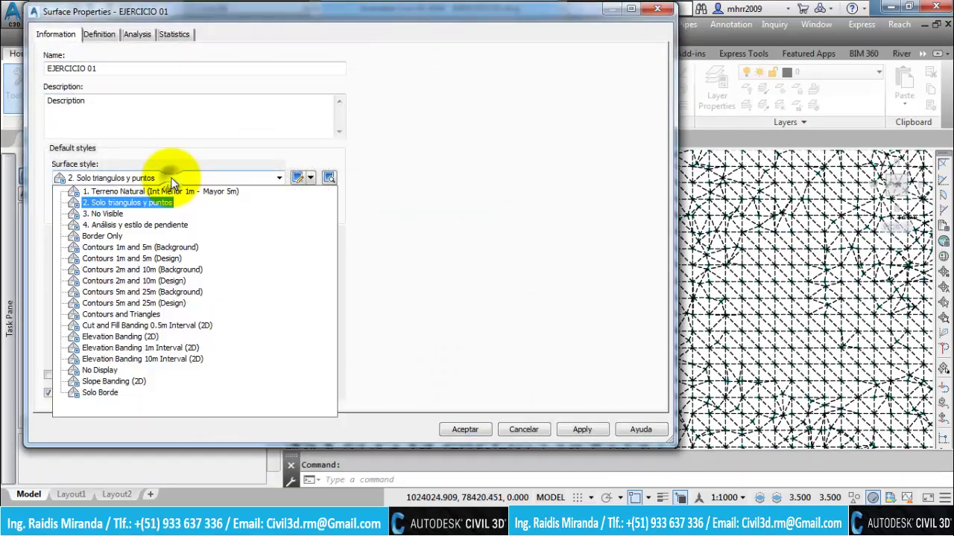
left_click(131, 192)
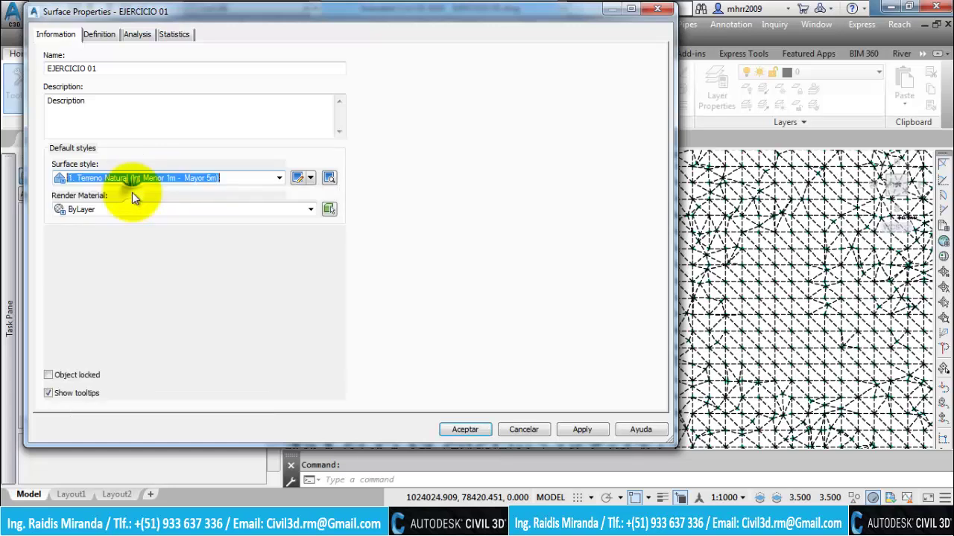
left_click(135, 183)
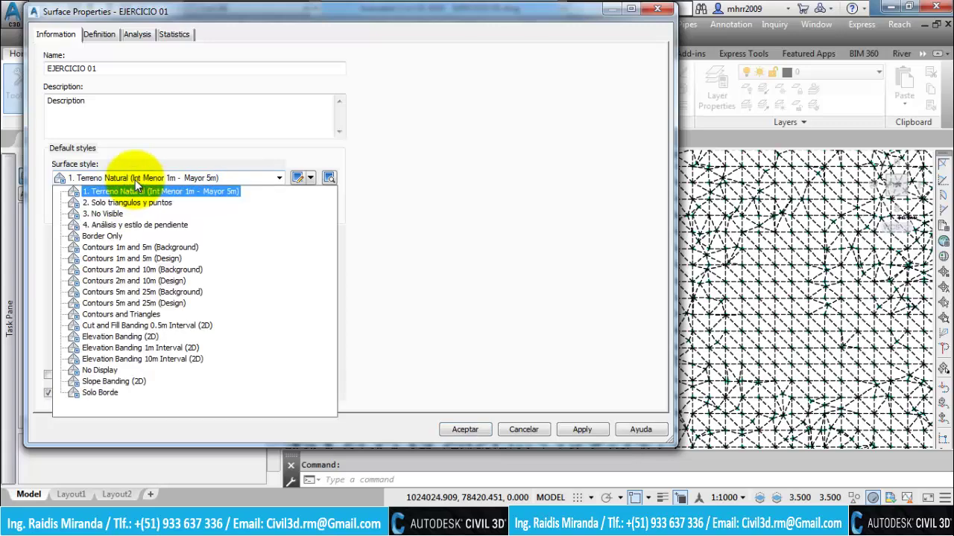
left_click(139, 225)
left_click(311, 180)
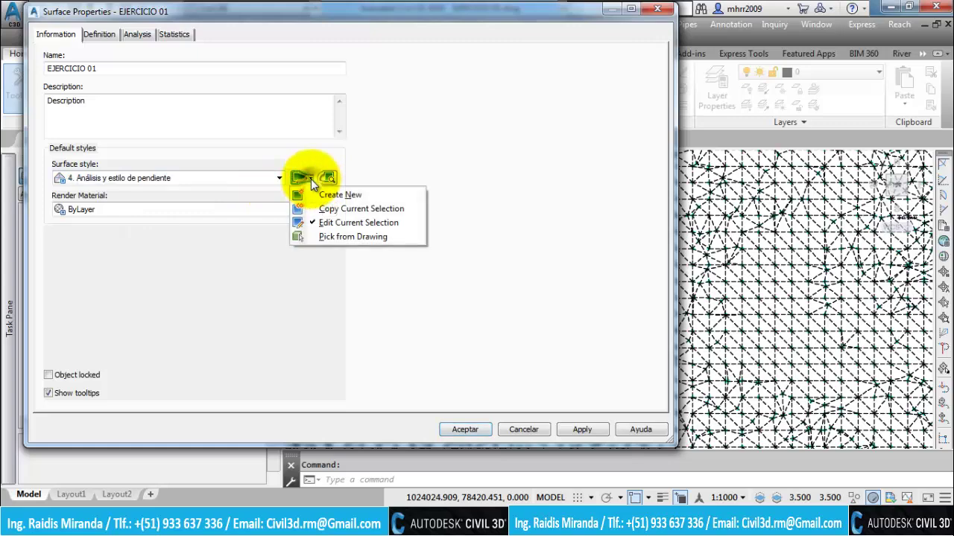
Copy the slope analysis style and rename the copy '5. Triangulos y Curvas de contorno'
left_click(330, 210)
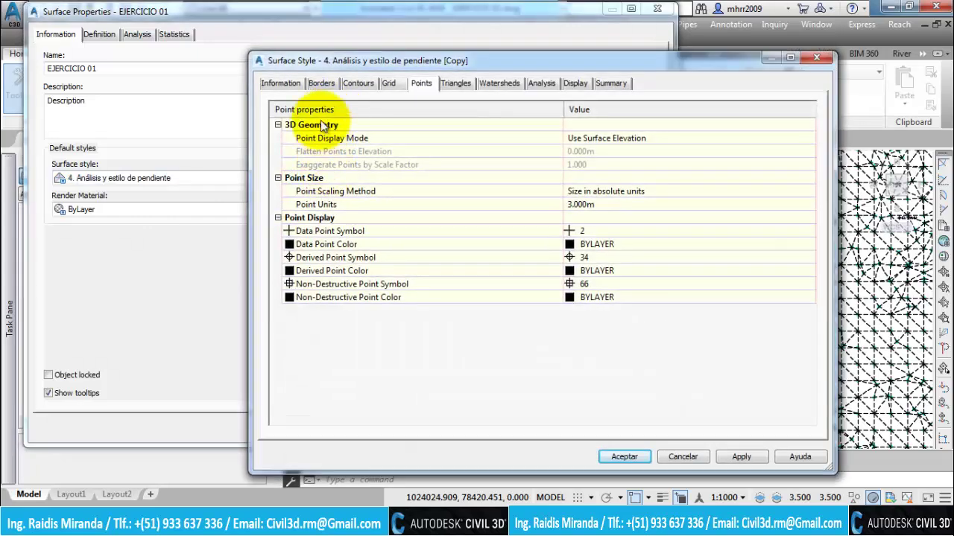
left_click(284, 82)
left_click_drag(418, 117, 186, 120)
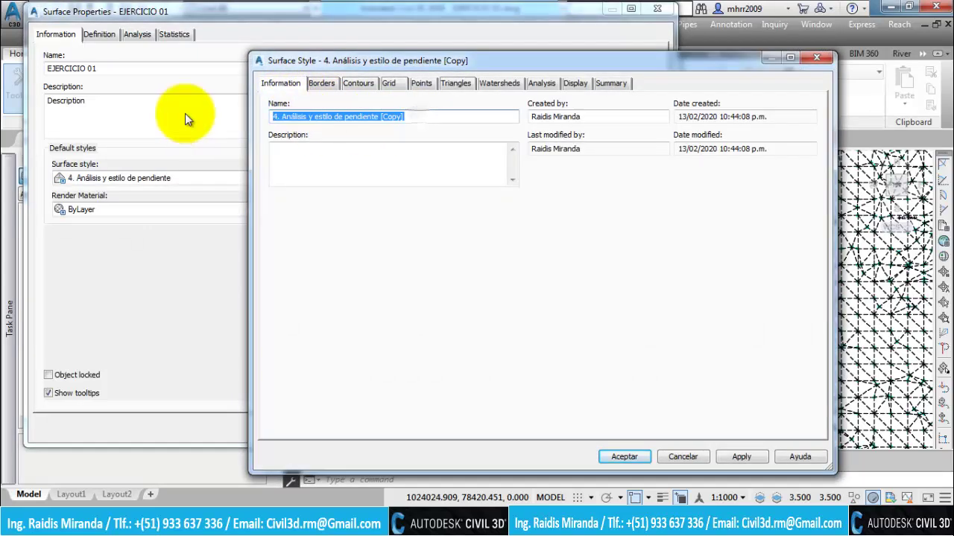
type("5. ")
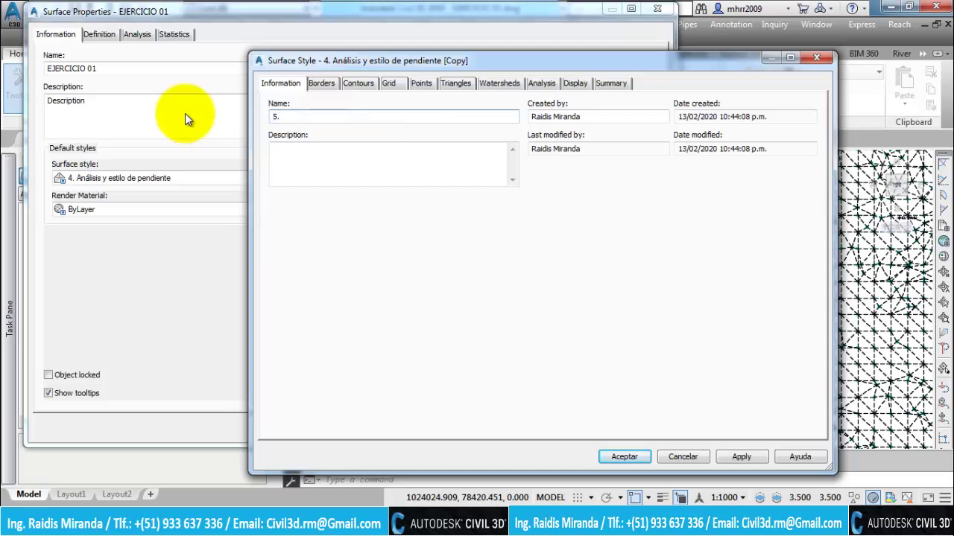
type("tri")
type("angulo")
key("BackSpace")
key("BackSpace")
key("BackSpace")
key("BackSpace")
key("BackSpace")
key("BackSpace")
type("5. Tr")
type("iangulos")
type(" y Curs")
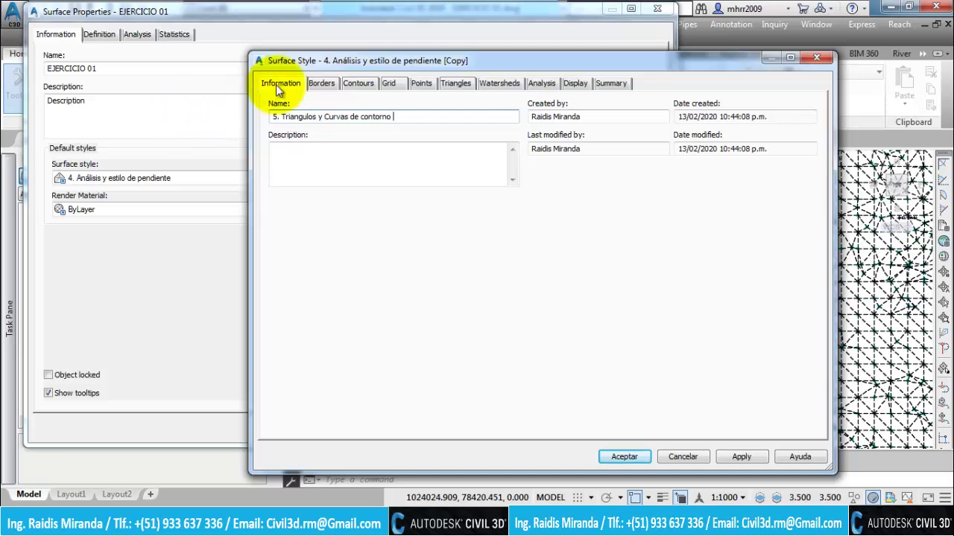
Turn on major and minor contours, hide points, and toggle triangles and slopes visibility
left_click(580, 85)
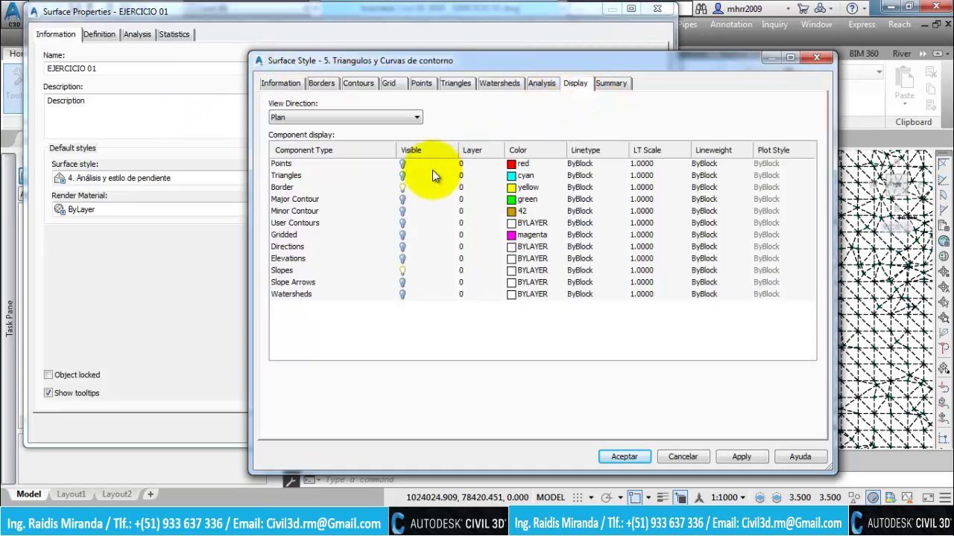
left_click(403, 199)
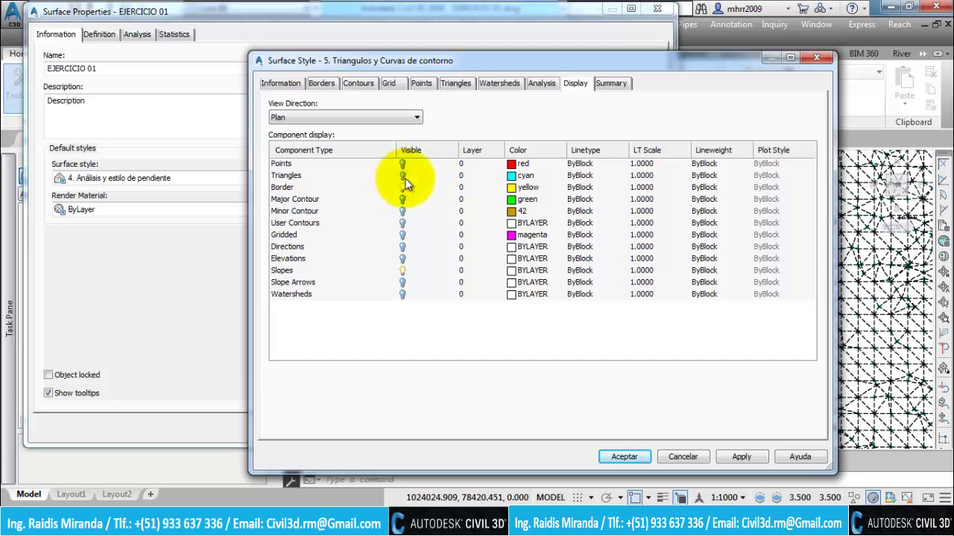
left_click(403, 175)
left_click(403, 166)
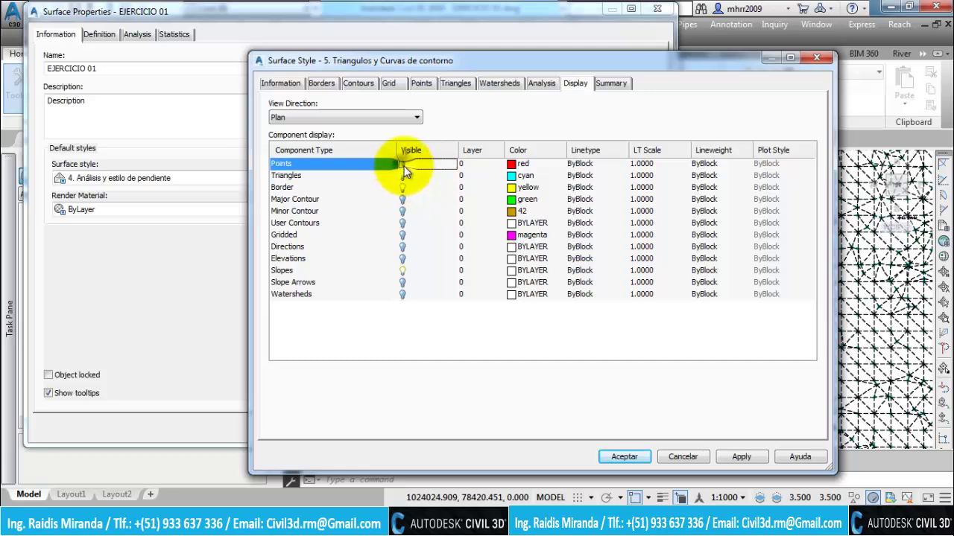
left_click(402, 200)
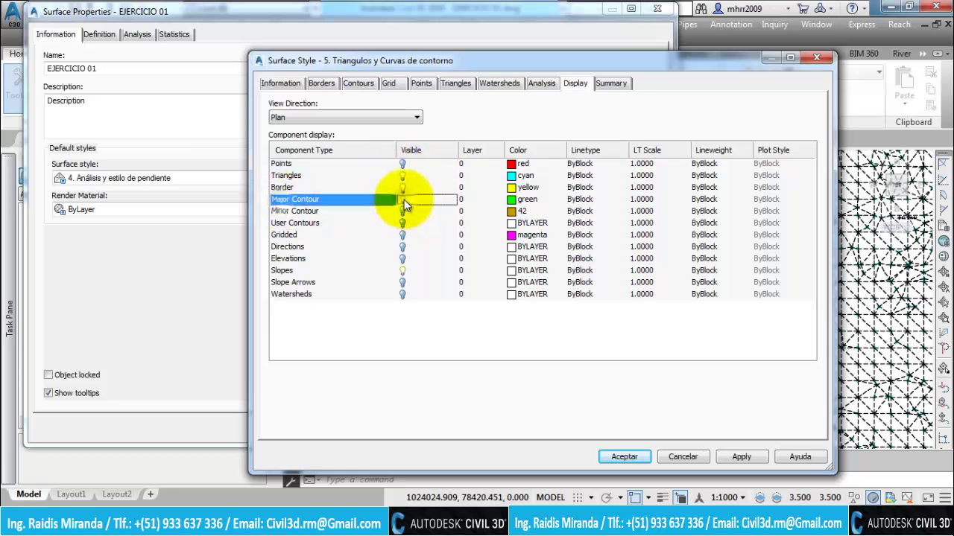
left_click(403, 212)
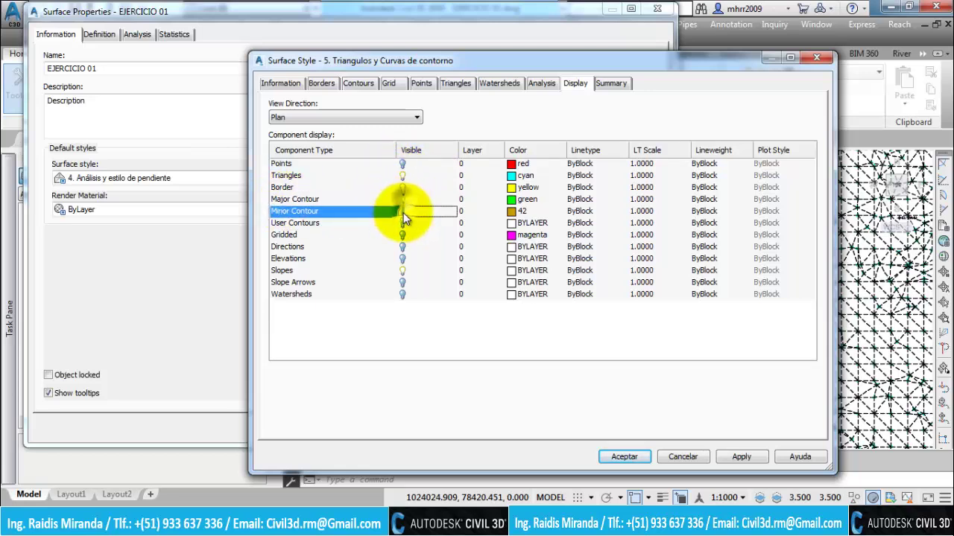
left_click(404, 271)
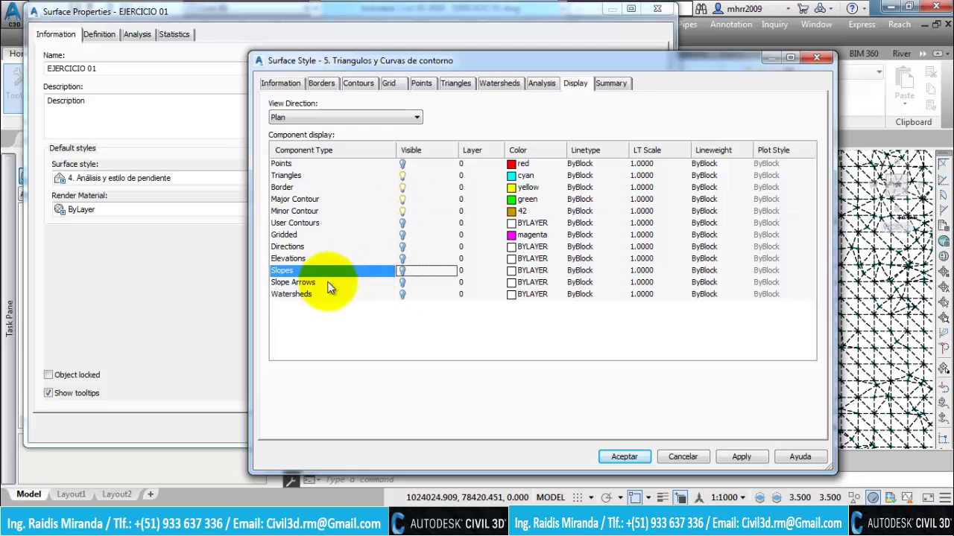
Set triangles to ByLayer colour, DASHED linetype, scale 10 and 0.40 mm lineweight
left_click(290, 176)
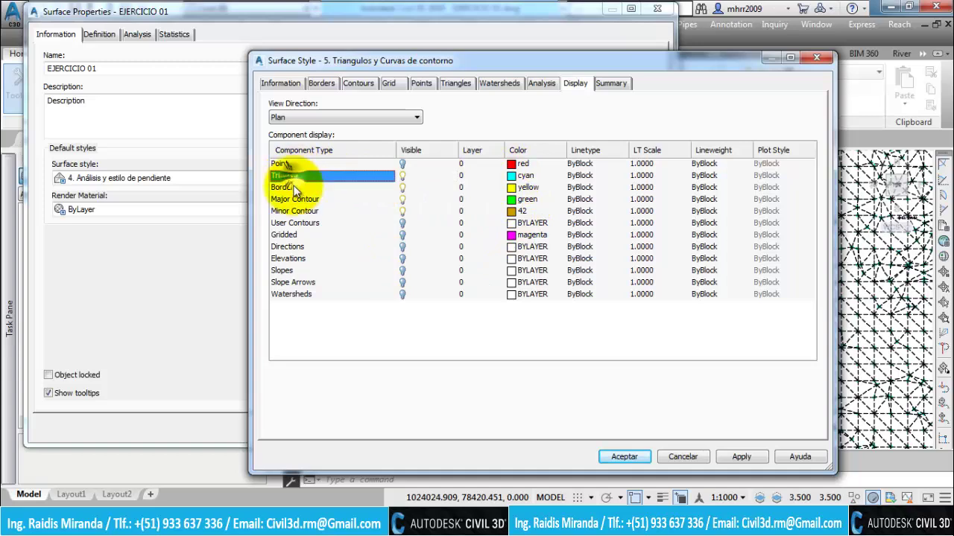
left_click(514, 176)
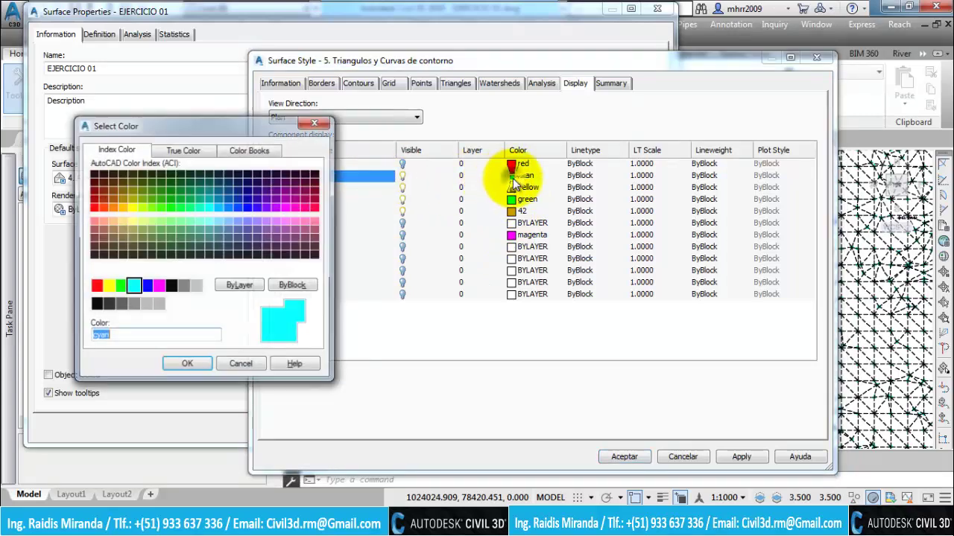
left_click(187, 365)
left_click(587, 175)
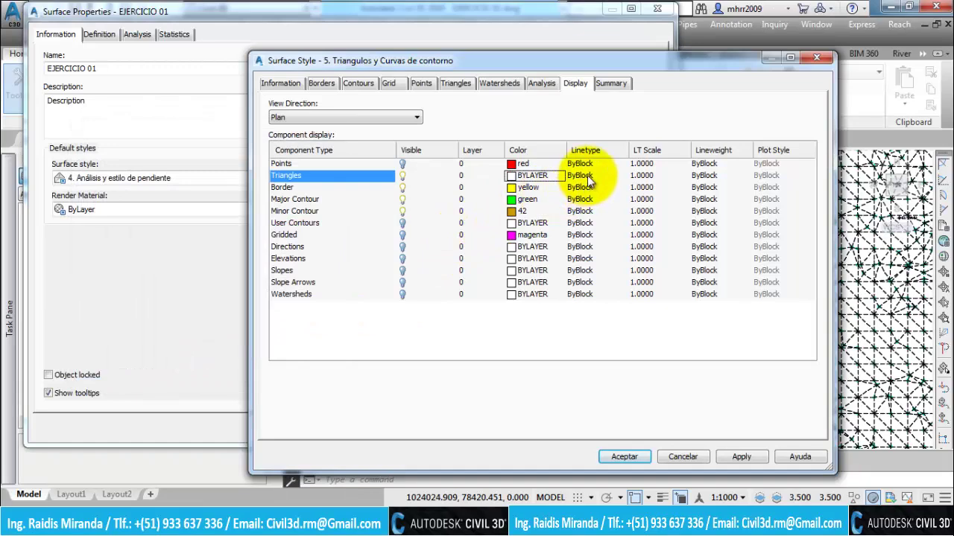
left_click(378, 221)
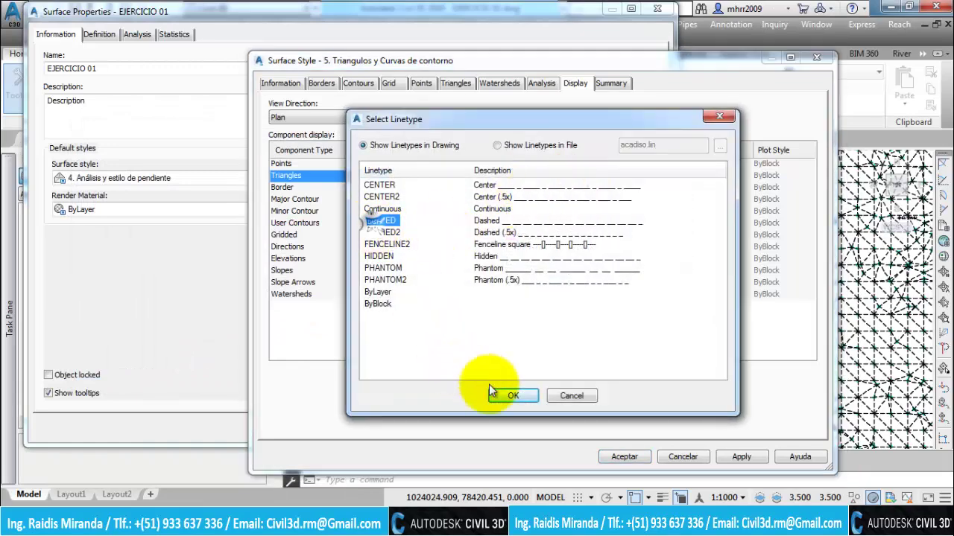
left_click(512, 396)
left_click(647, 176)
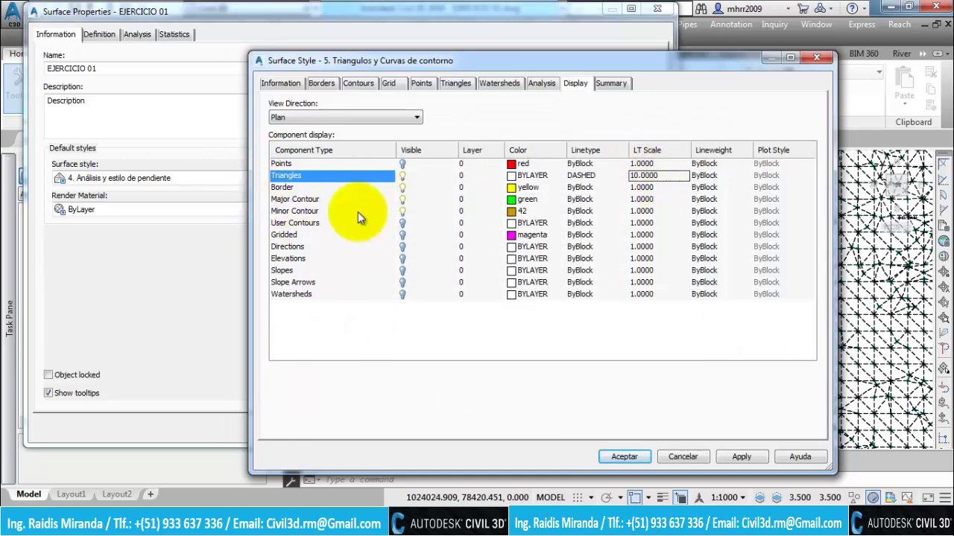
left_click(704, 175)
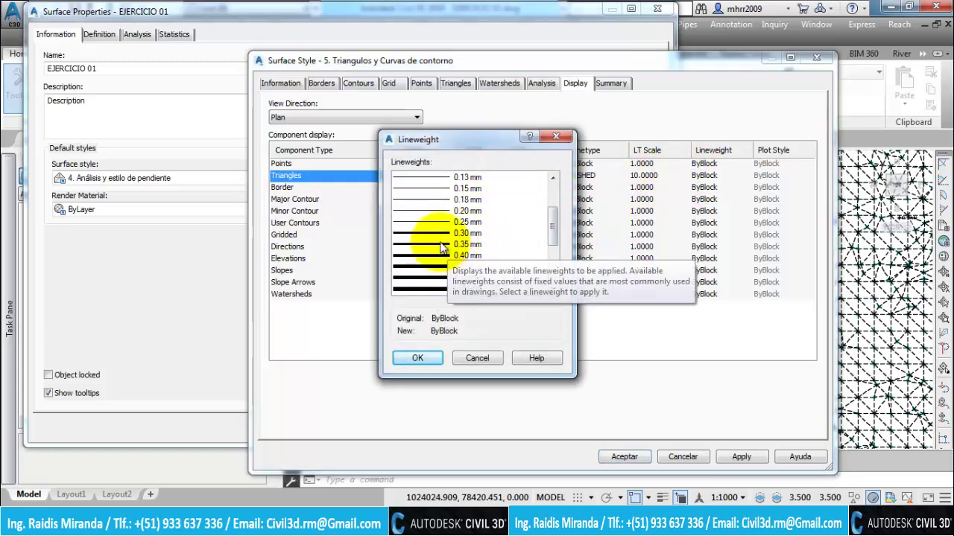
left_click(438, 233)
left_click(447, 255)
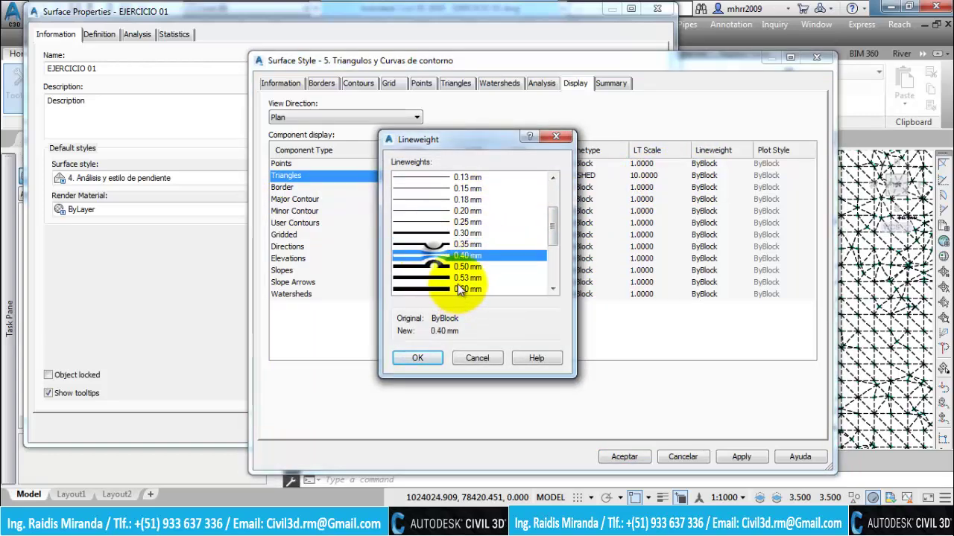
left_click(422, 358)
Colour major contours 56 and minor contours 9
left_click(296, 198)
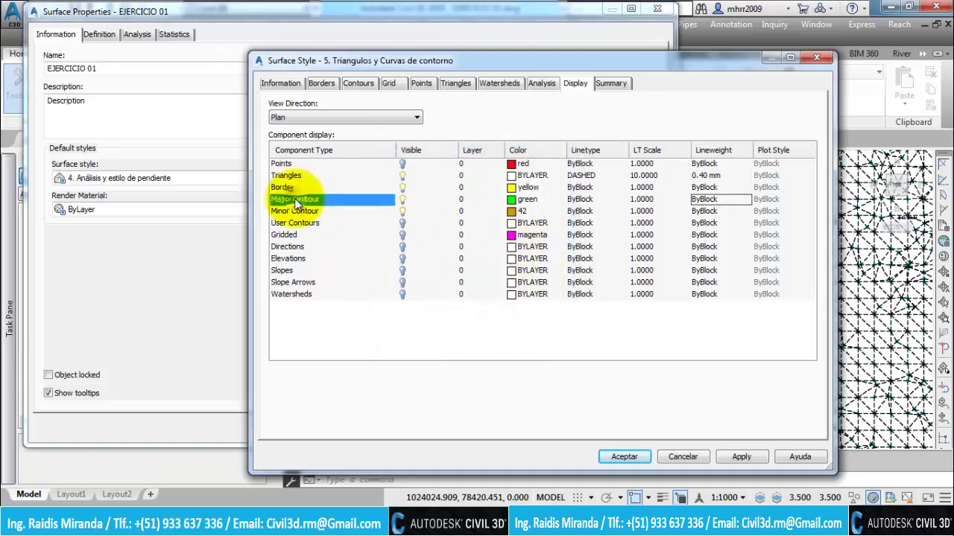
left_click(514, 201)
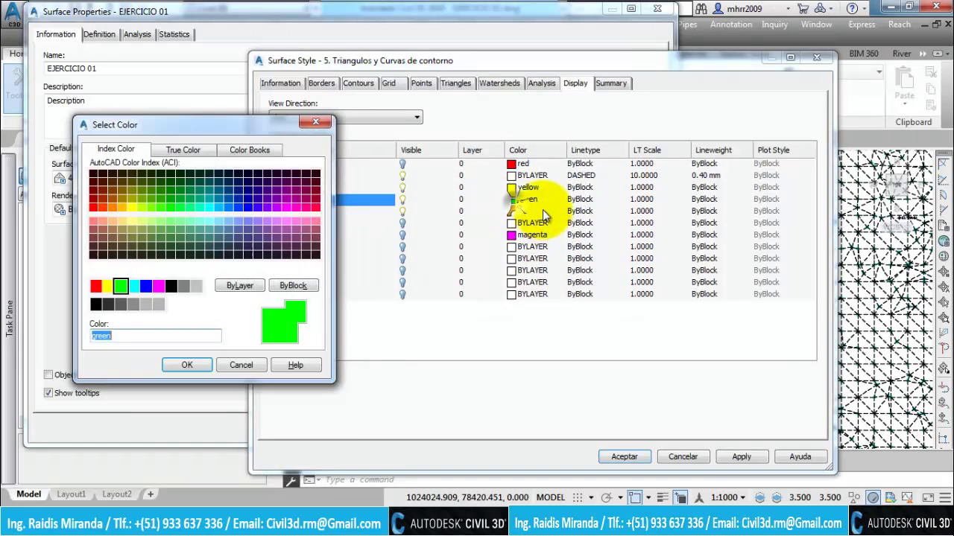
type("6")
key("Return")
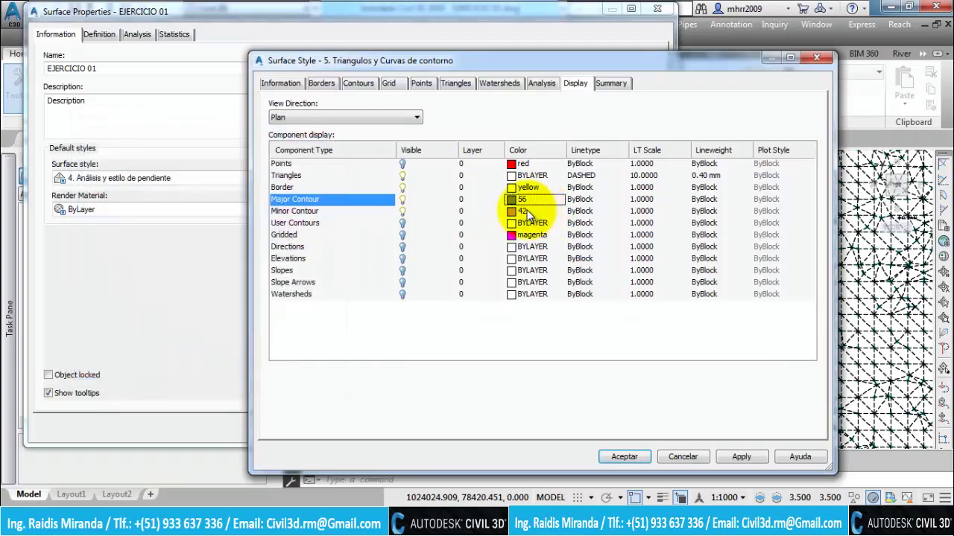
left_click(512, 211)
left_click(511, 211)
type("9")
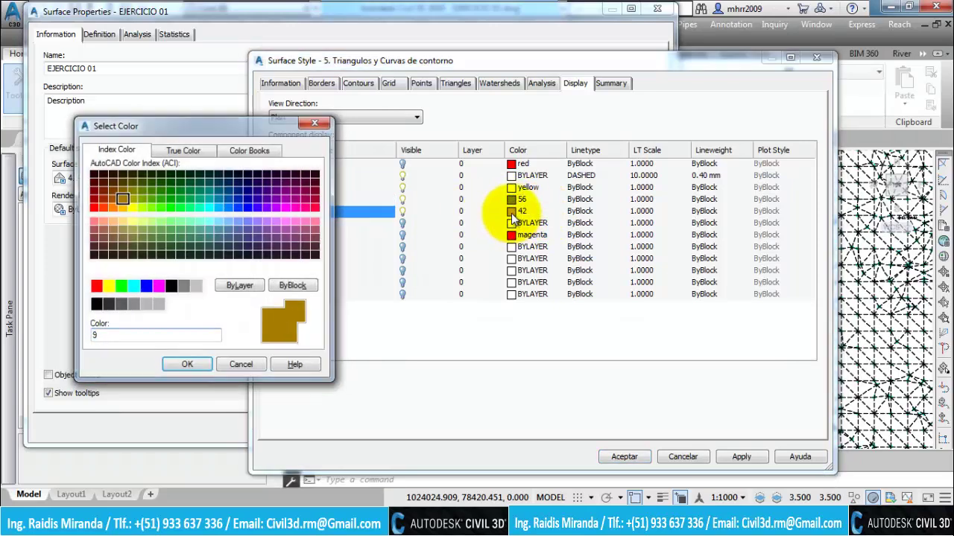
key("Return")
Give major contours a 0.30 mm lineweight and minor contours 0.18 mm
left_click(642, 199)
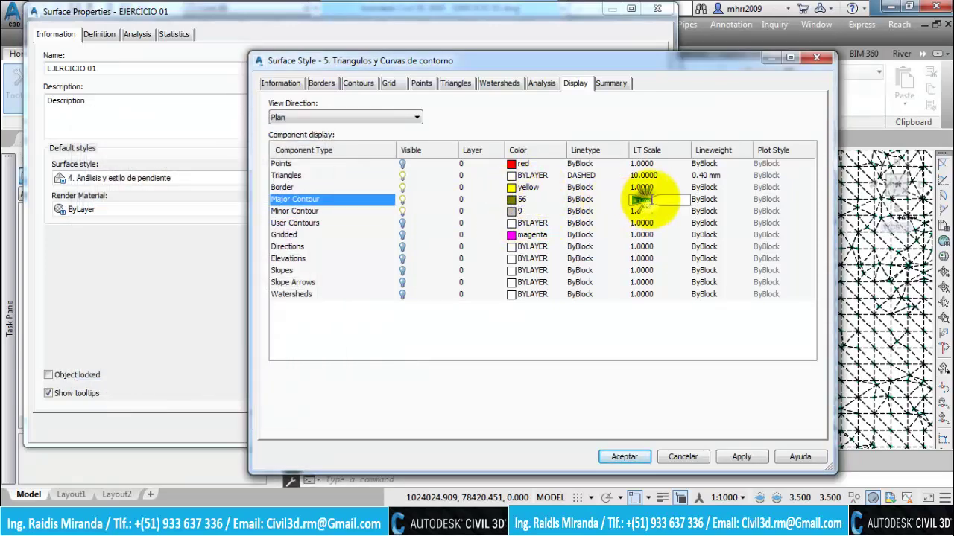
left_click(593, 199)
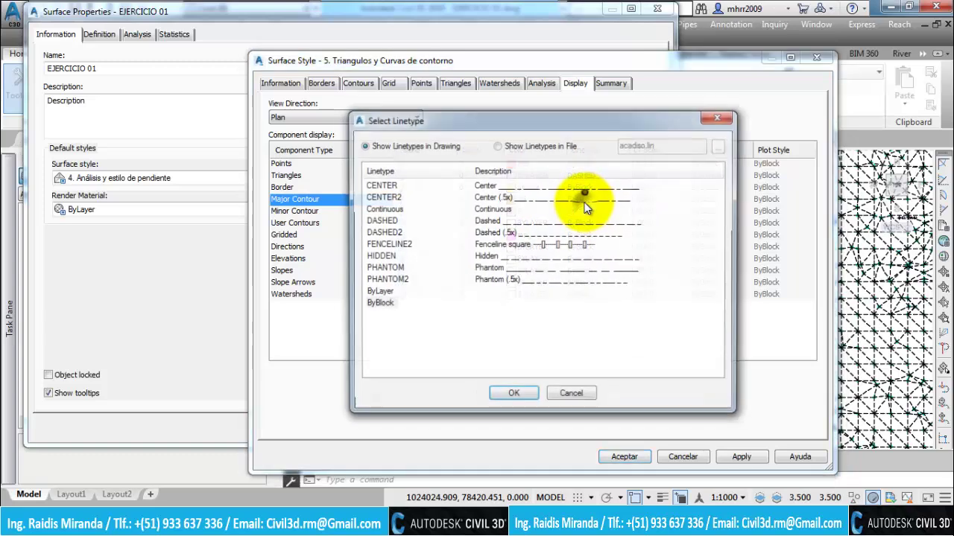
key("Escape")
left_click(704, 200)
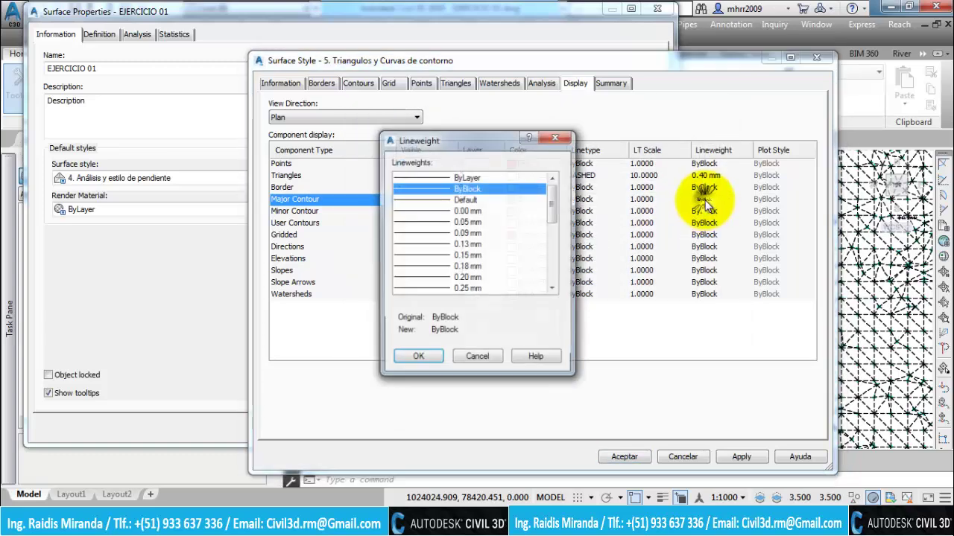
scroll(462, 260, "down", 1)
left_click(433, 269)
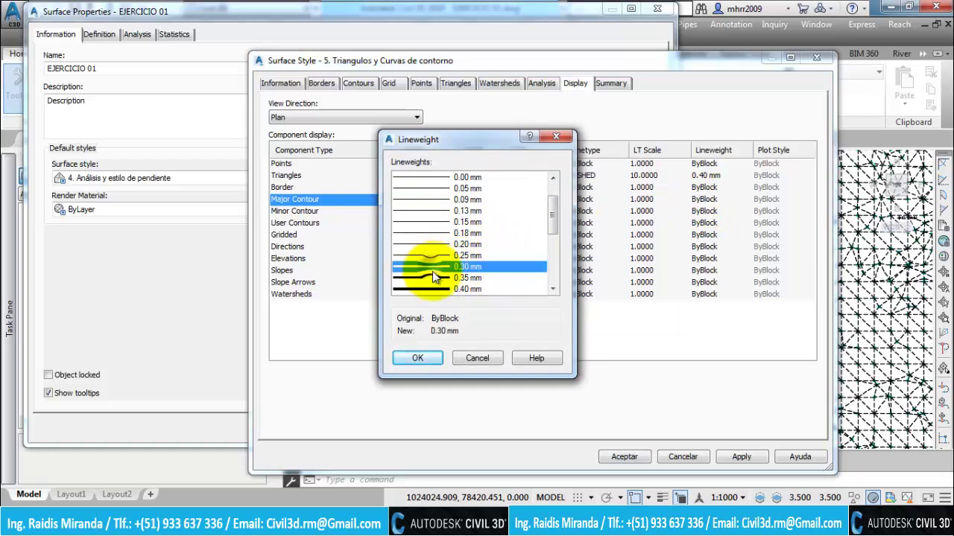
left_click(418, 358)
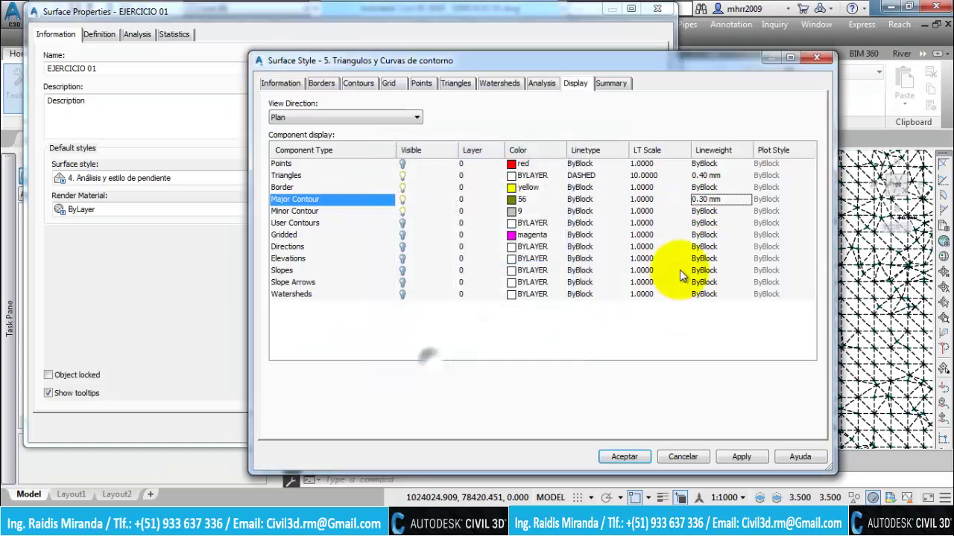
left_click(707, 212)
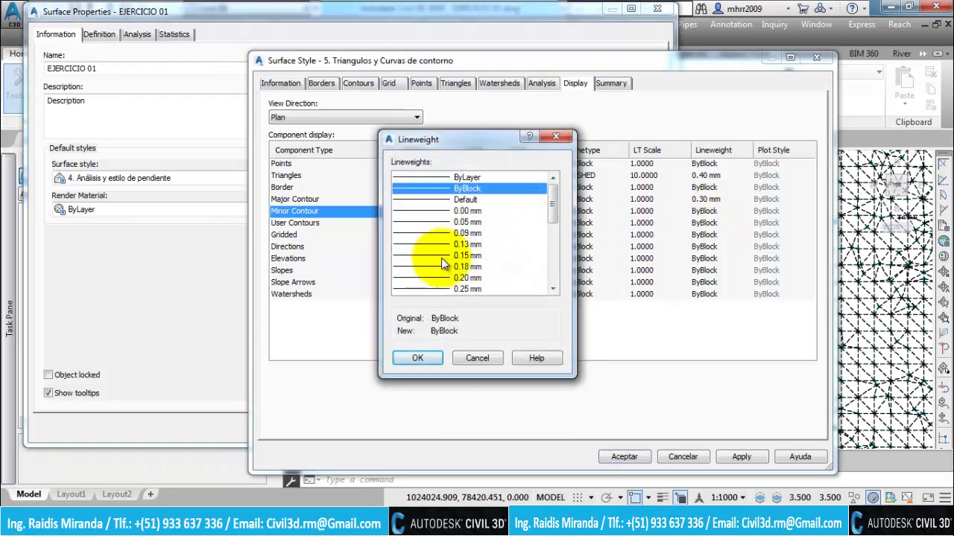
left_click(434, 266)
left_click(427, 361)
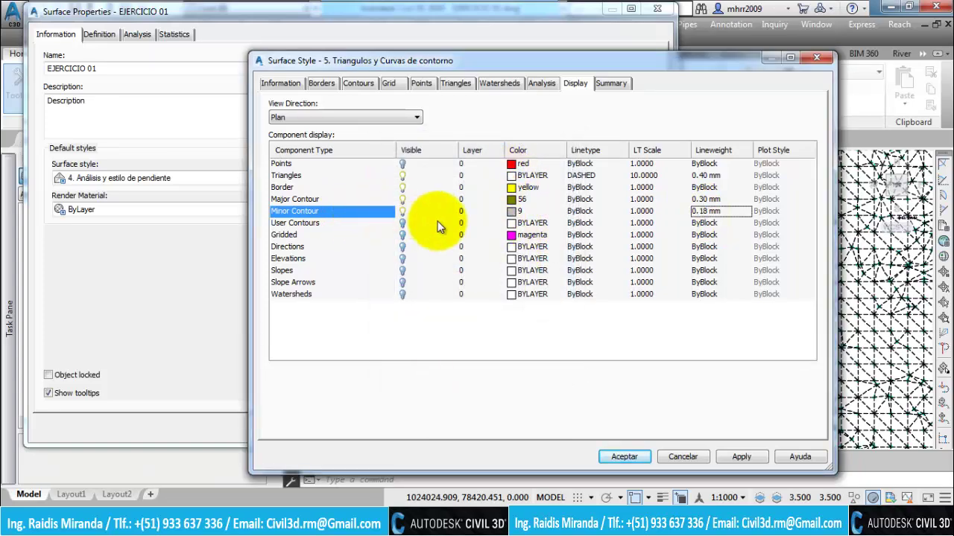
Set both the border and triangles colour to 250
left_click(403, 176)
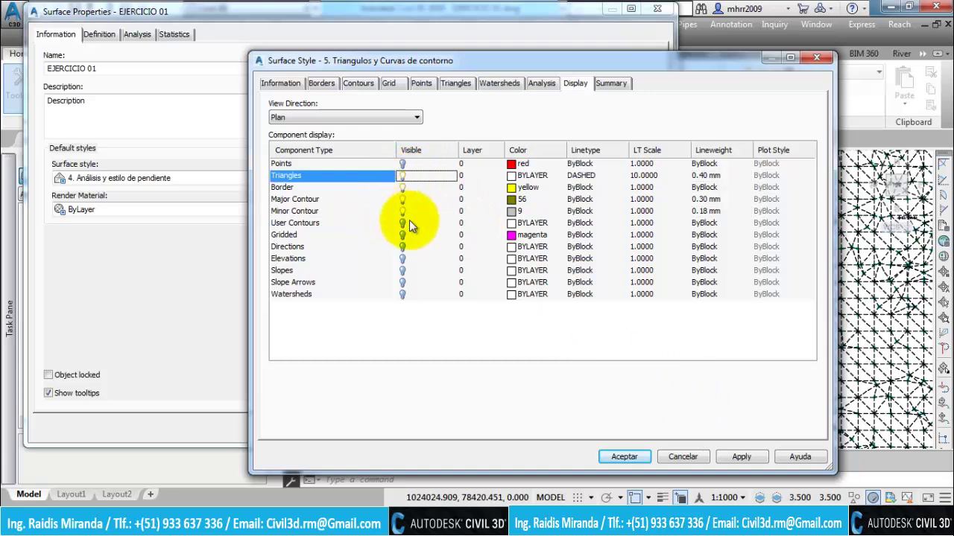
left_click(308, 187)
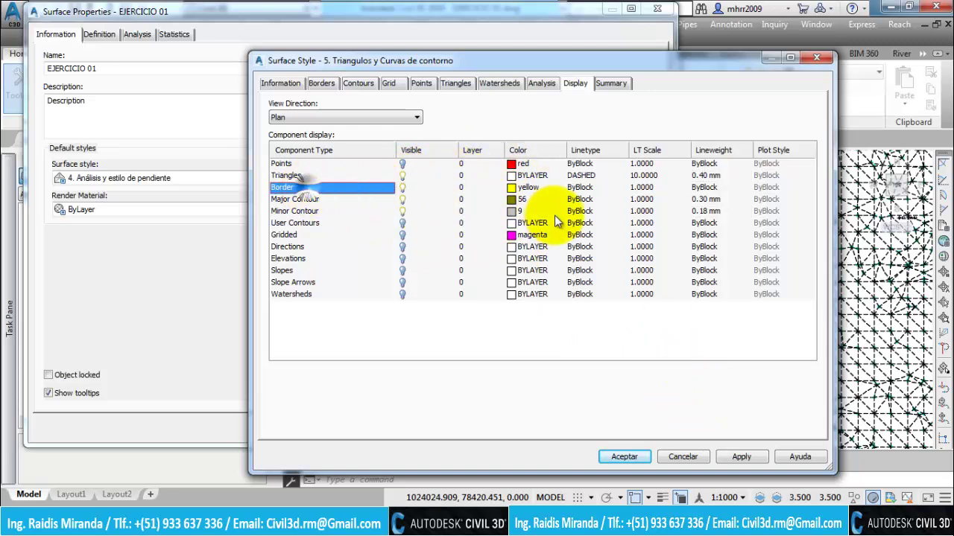
left_click(514, 187)
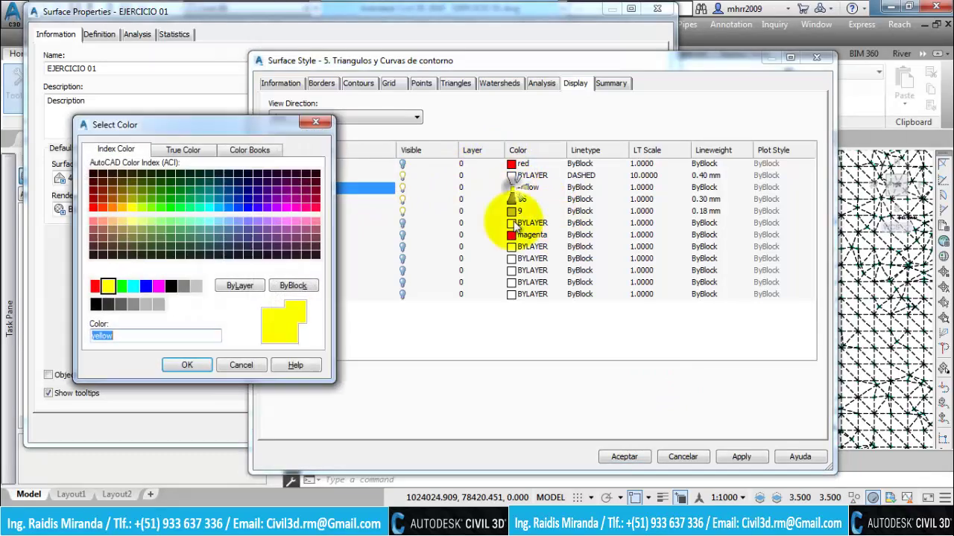
left_click(171, 286)
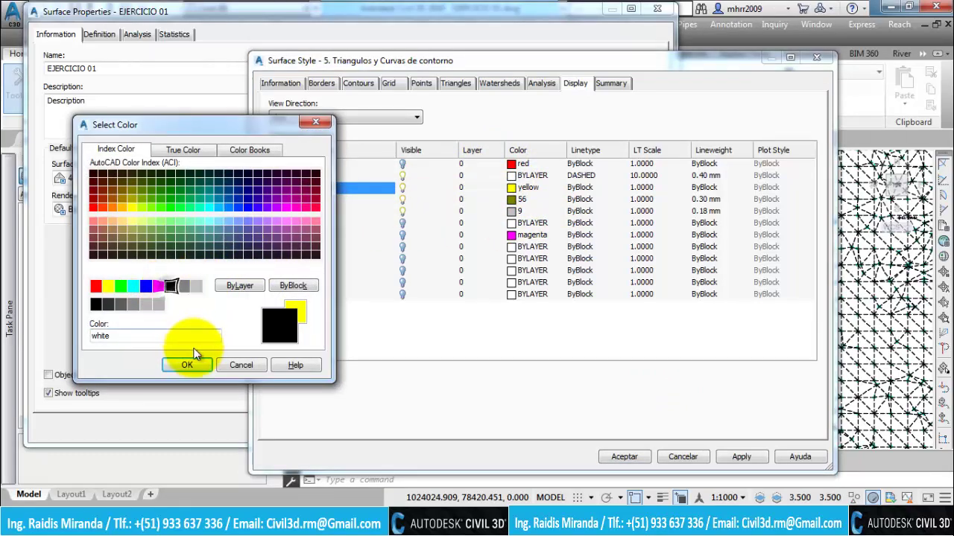
left_click(95, 304)
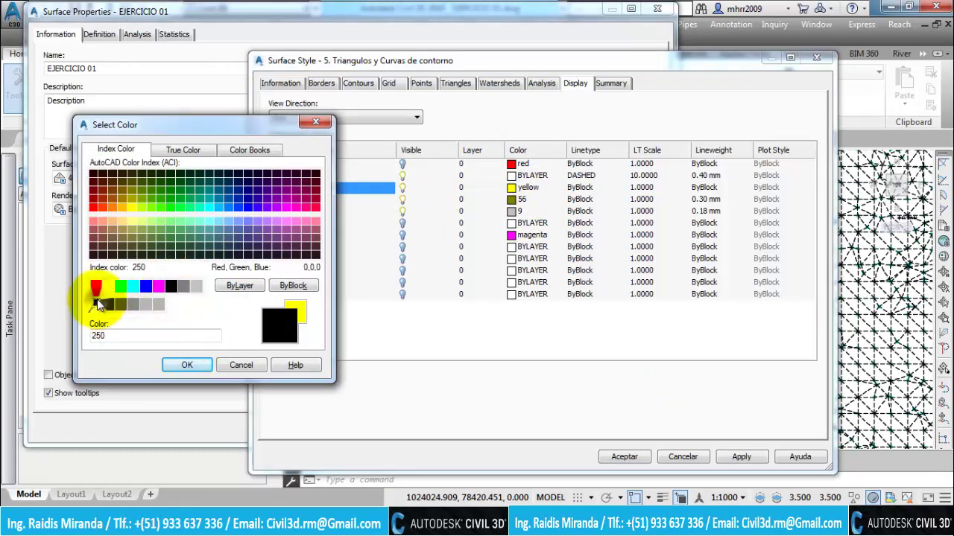
left_click(198, 364)
left_click(513, 175)
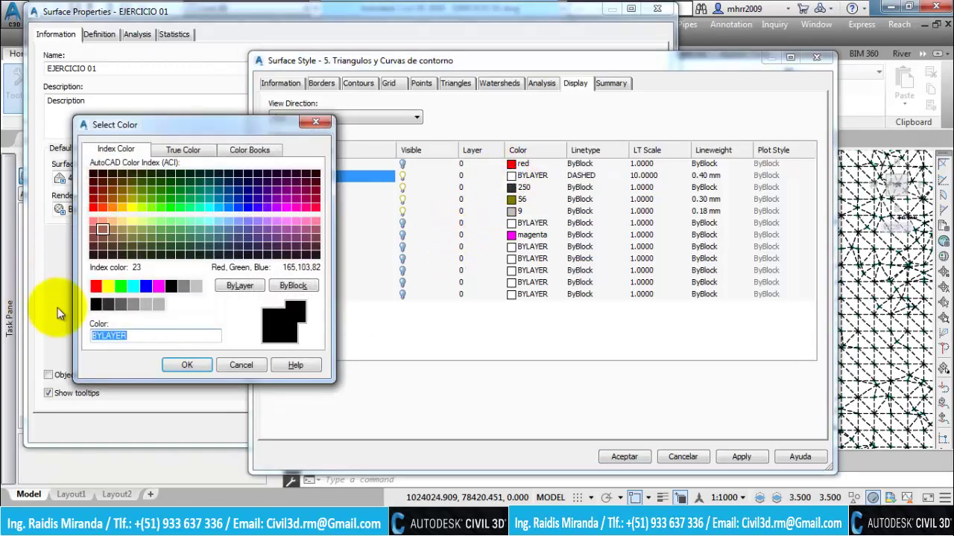
left_click(179, 364)
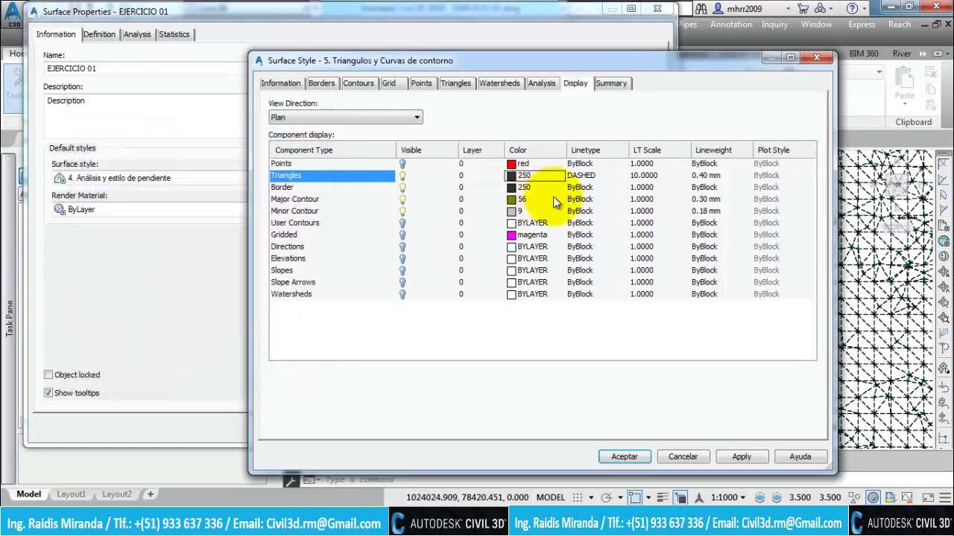
Make the border DASHED at linetype scale 10 and apply the changes
left_click(587, 189)
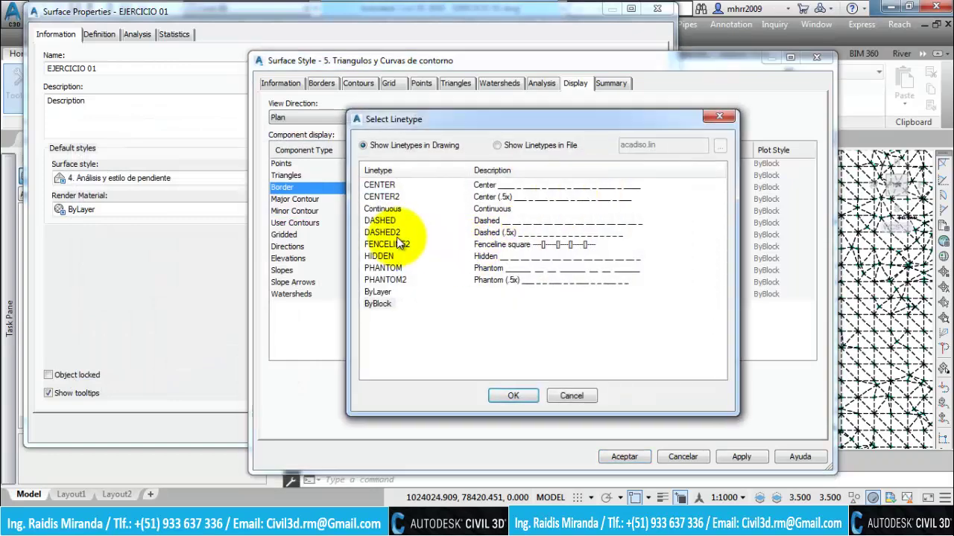
left_click(381, 221)
left_click(529, 399)
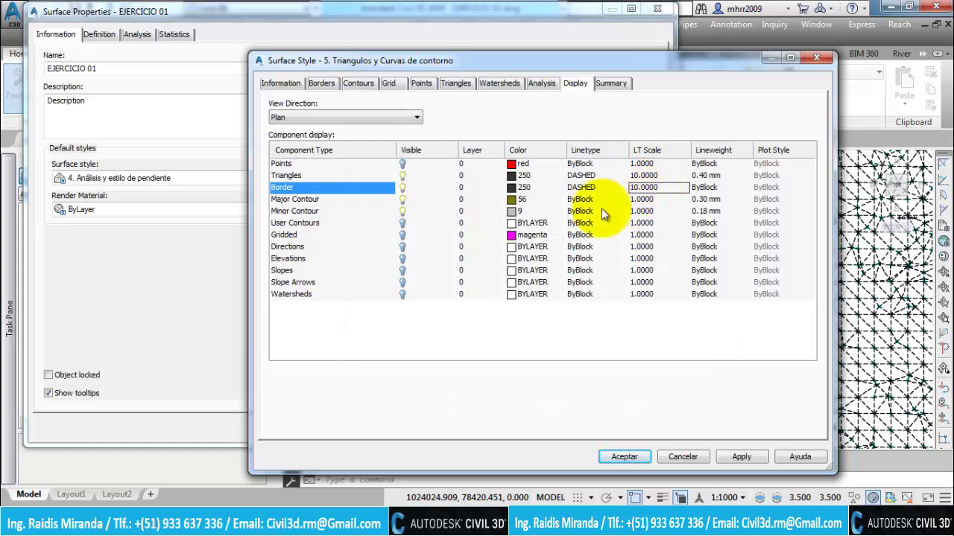
left_click(738, 458)
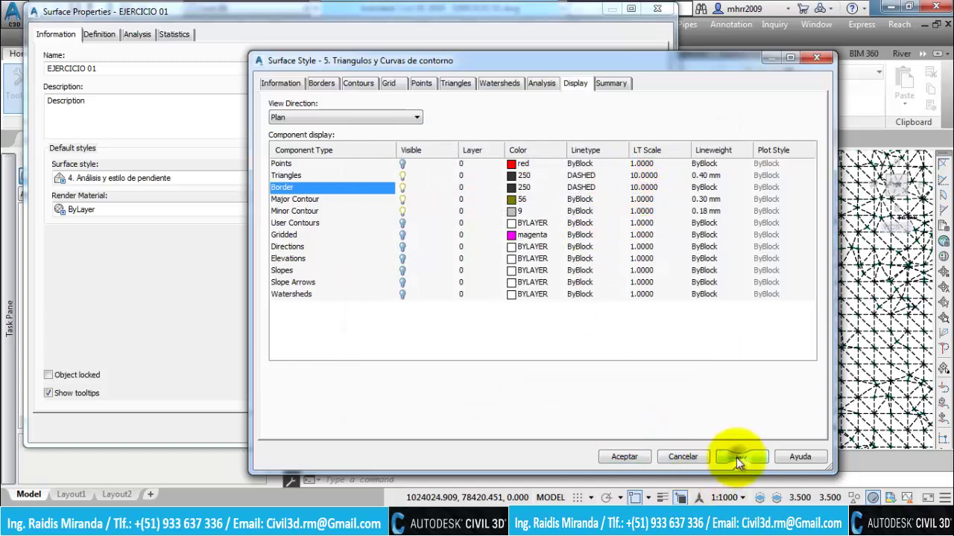
Accept the edited surface style and confirm it on EJERCICIO 01, closing Surface Properties
left_click(629, 457)
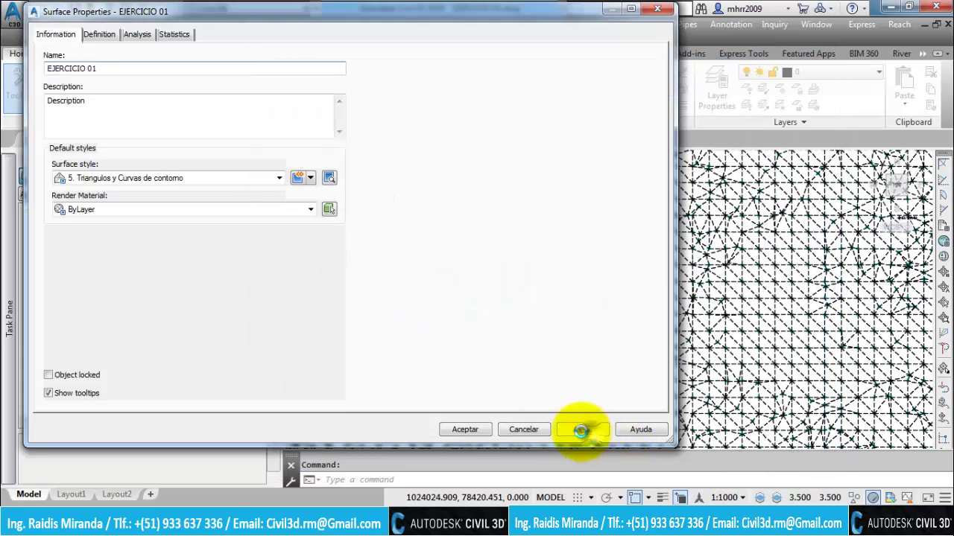
left_click(465, 430)
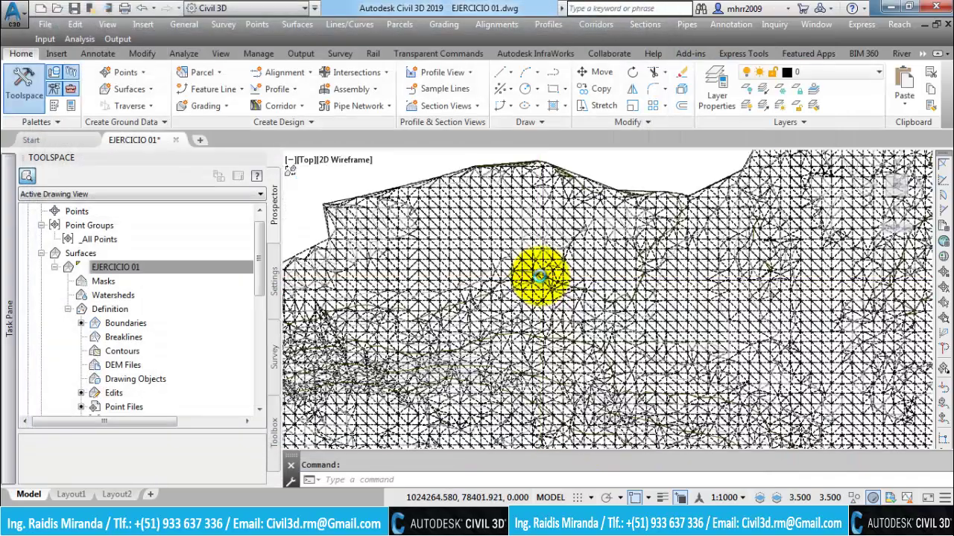
scroll(538, 276, "up", 1)
scroll(514, 243, "up", 2)
scroll(496, 258, "up", 1)
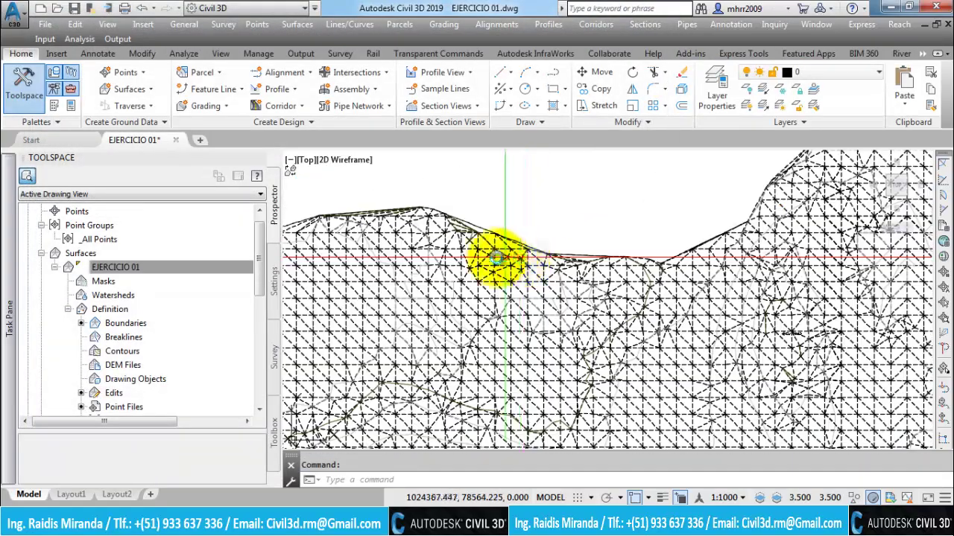
scroll(495, 257, "up", 1)
scroll(559, 254, "up", 1)
scroll(543, 202, "up", 1)
scroll(594, 260, "up", 1)
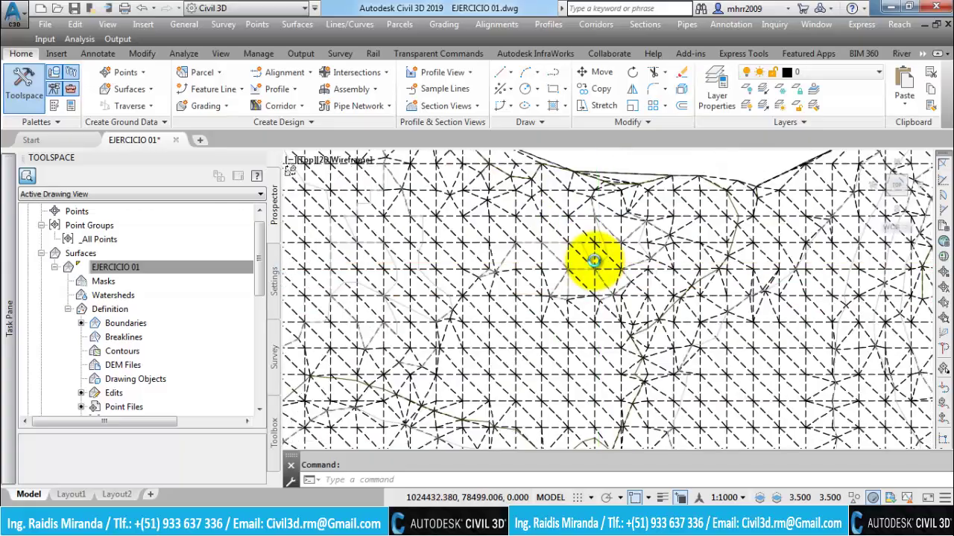
Zoom over the dashed-triangle surface and bring up EJERCICIO 01's context menu in Prospector
scroll(593, 259, "down", 2)
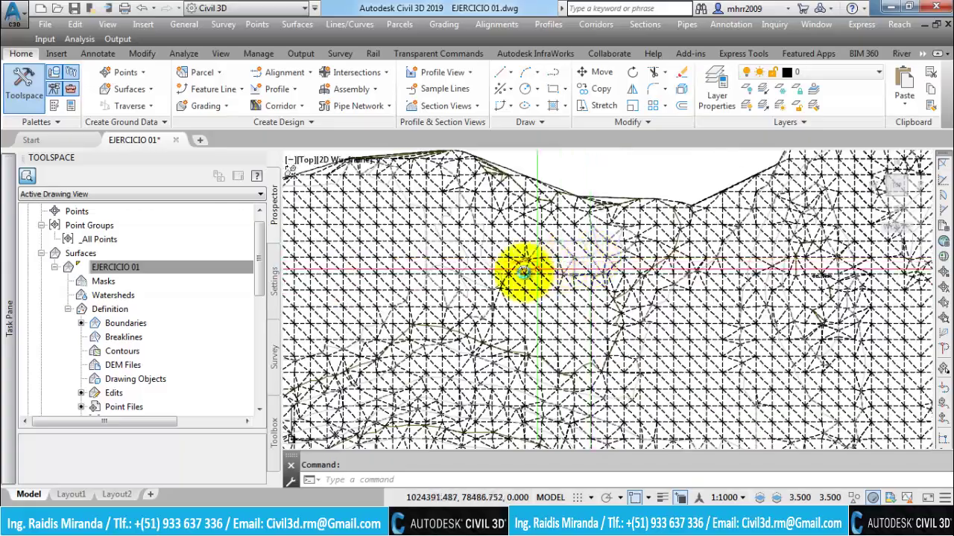
scroll(523, 272, "down", 1)
scroll(585, 224, "down", 1)
scroll(517, 228, "down", 1)
scroll(543, 298, "down", 1)
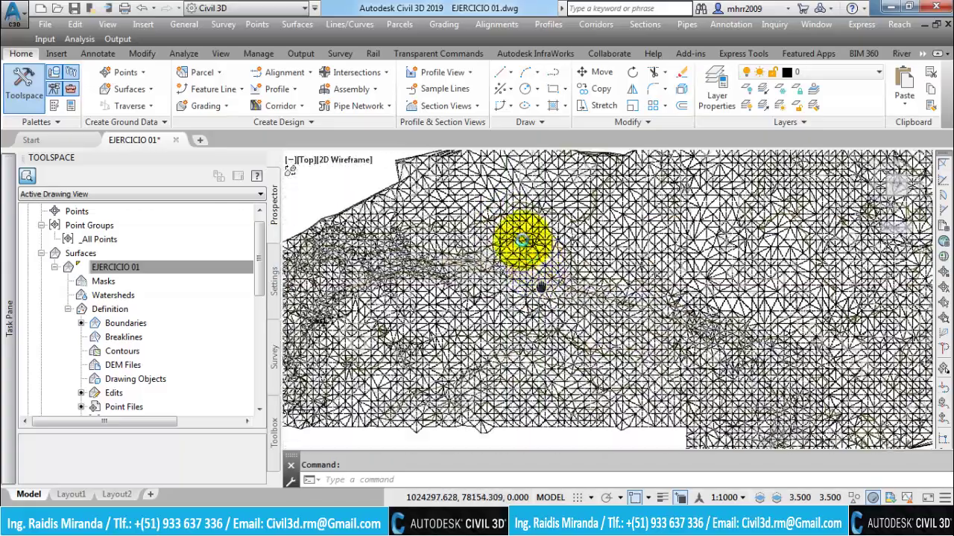
scroll(521, 240, "down", 2)
scroll(489, 320, "down", 1)
scroll(596, 292, "down", 1)
scroll(462, 305, "down", 2)
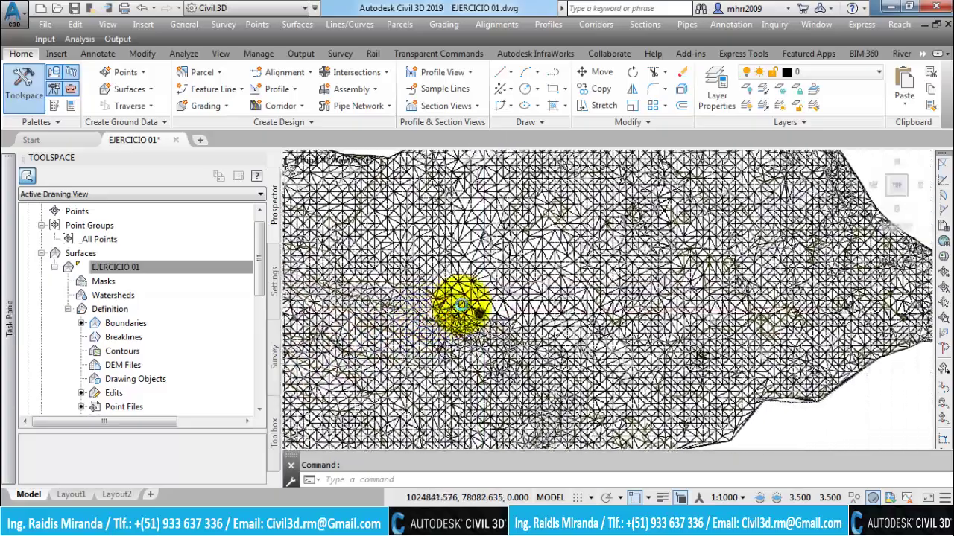
scroll(521, 298, "up", 1)
scroll(522, 268, "up", 2)
scroll(461, 257, "up", 2)
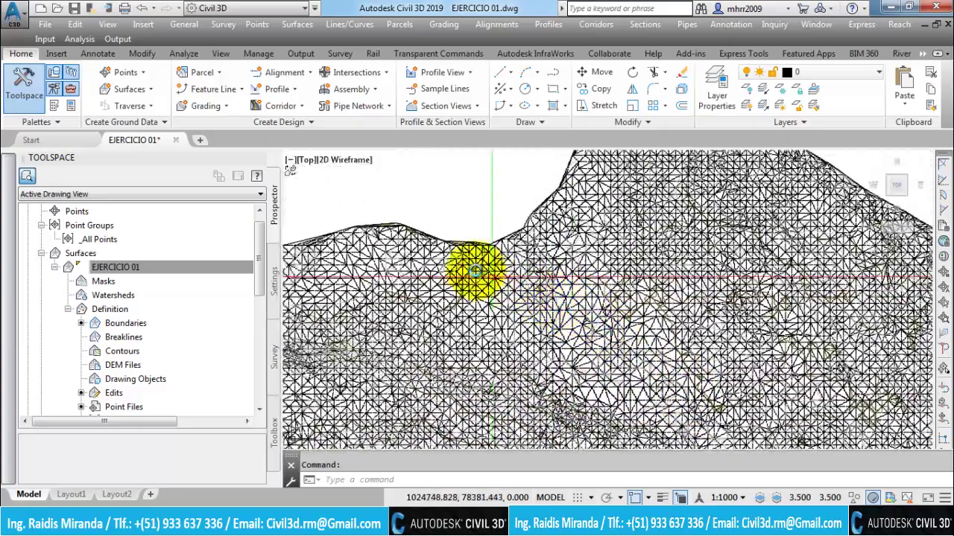
scroll(475, 272, "up", 1)
scroll(484, 283, "up", 1)
scroll(514, 280, "up", 1)
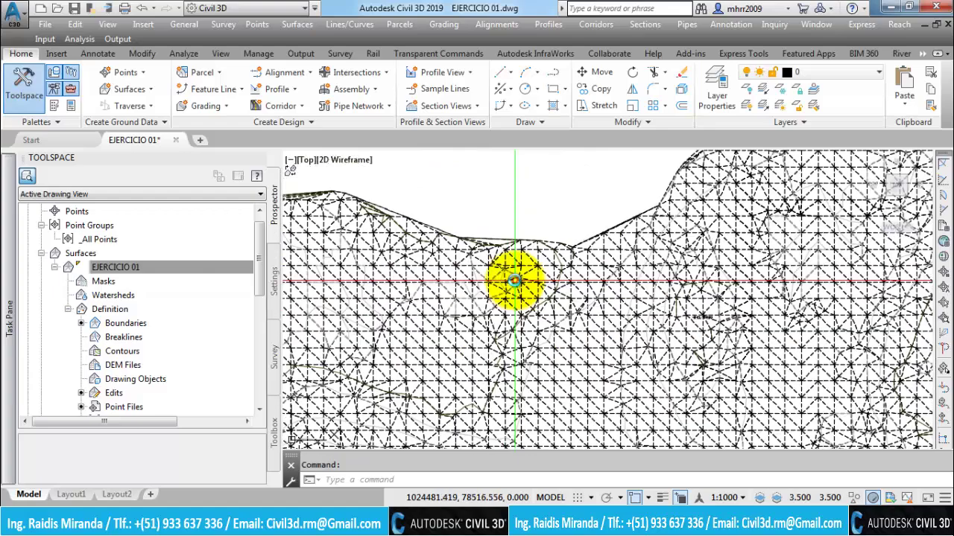
right_click(136, 270)
In EJERCICIO 01's Surface Properties, pick 1. Terreno Natural and make a copy of it
left_click(182, 257)
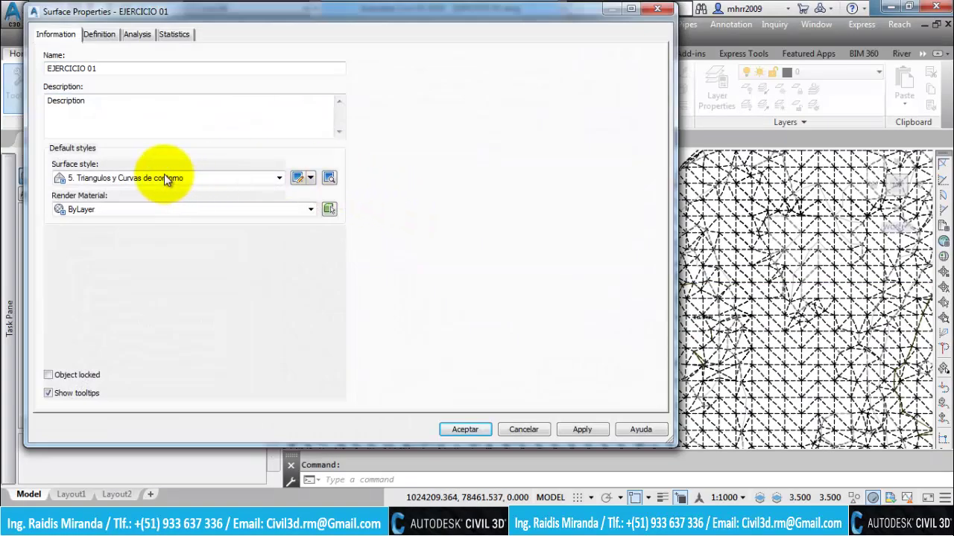
left_click(165, 178)
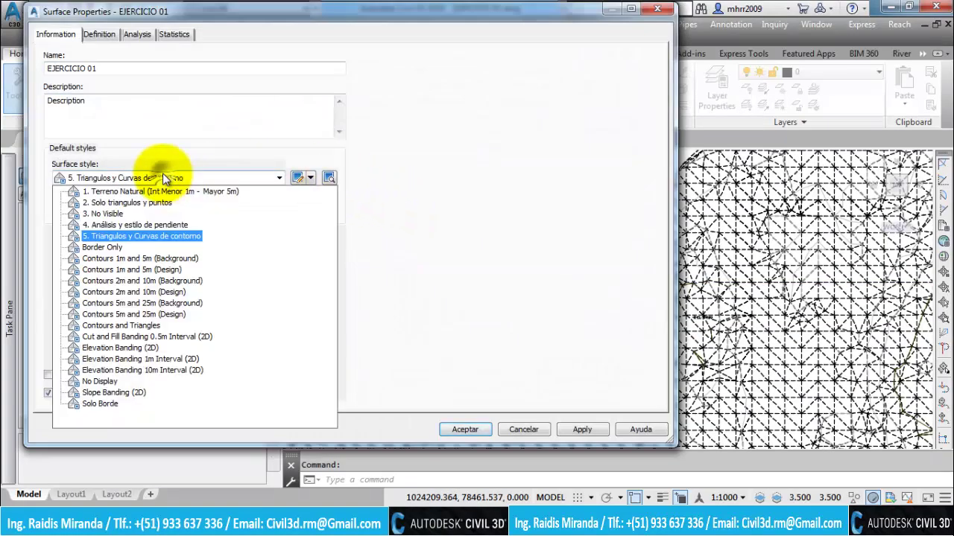
left_click(138, 195)
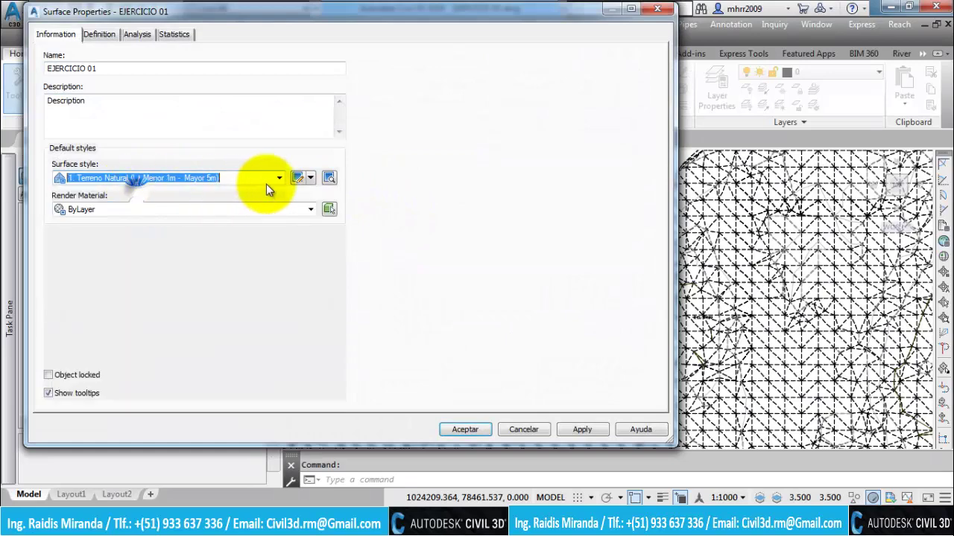
left_click(311, 175)
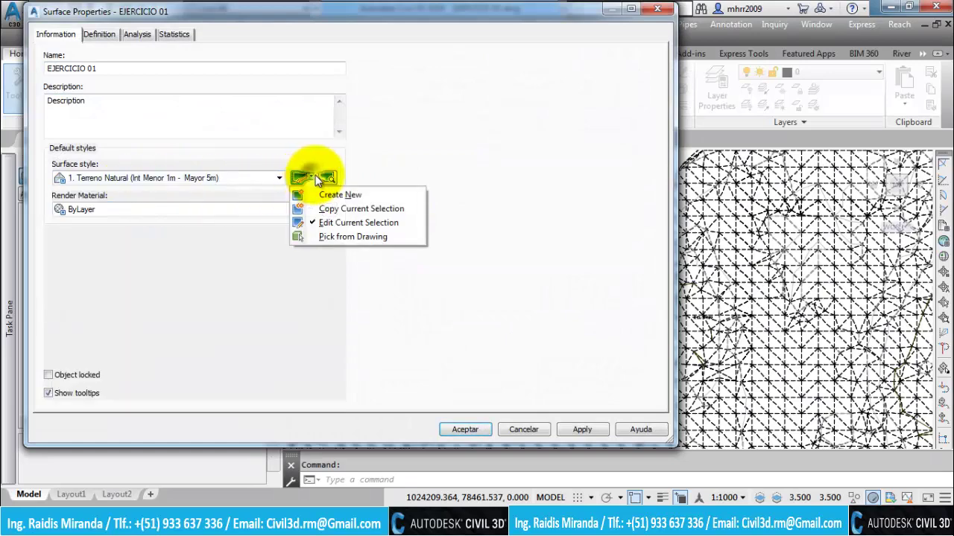
left_click(342, 209)
Name the copied style '6. Superfie de Proyecto' and show its Display components, selecting Major Contour
left_click(283, 83)
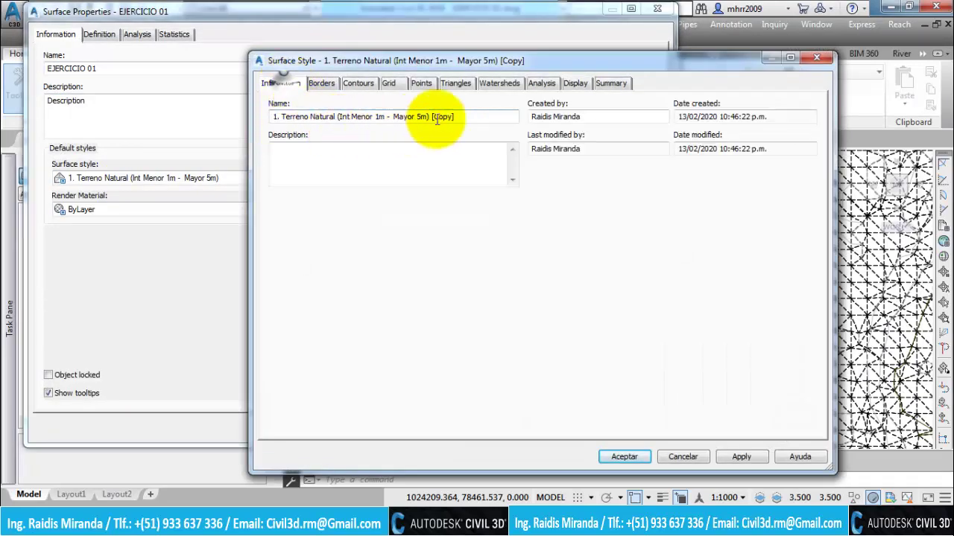
left_click_drag(461, 117, 123, 137)
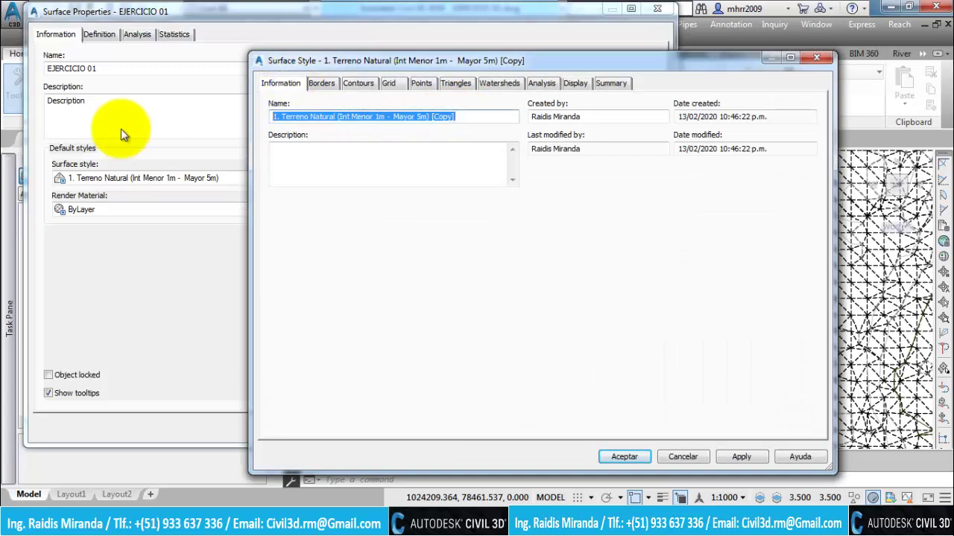
type("6. Superfie de Proyecto")
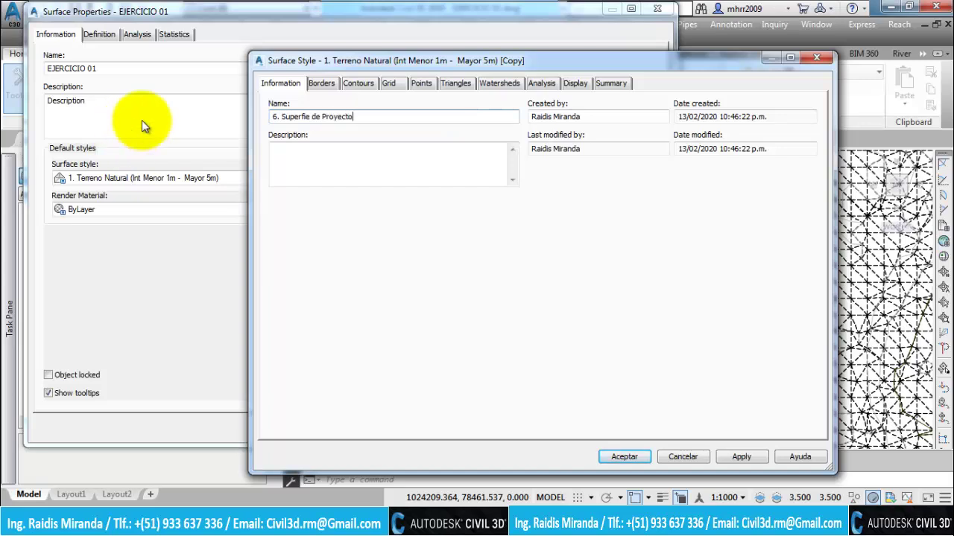
left_click(569, 86)
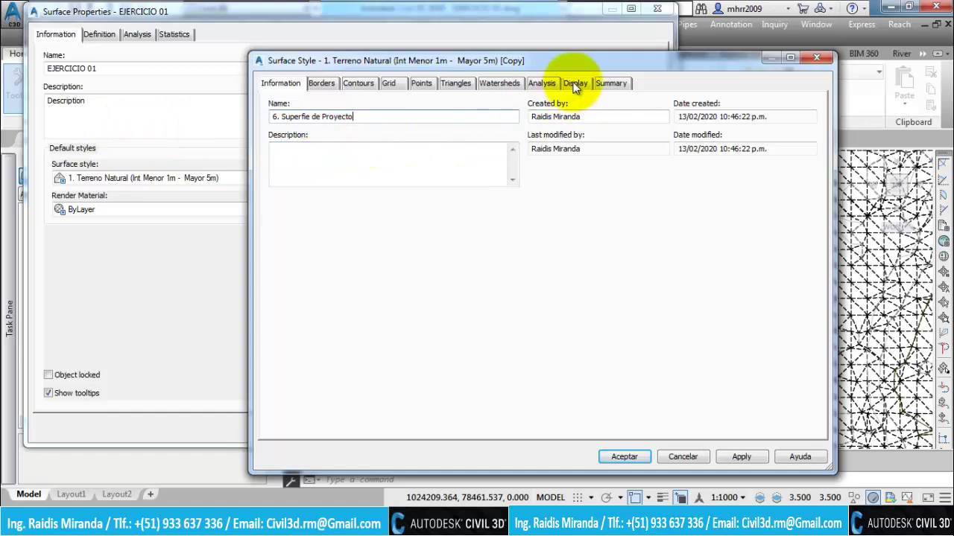
left_click(299, 201)
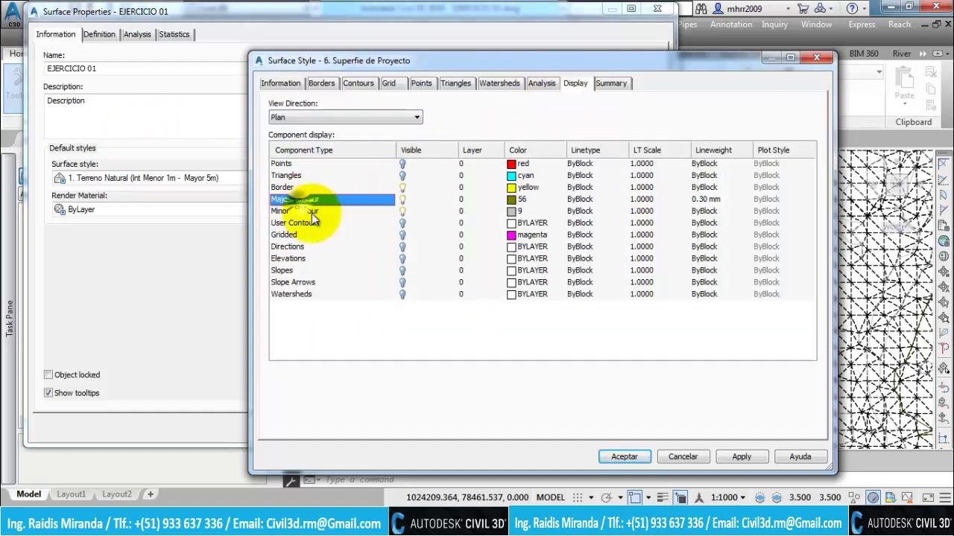
Set the Major Contour colour to 92 and the Minor Contour colour to 91
left_click(519, 201)
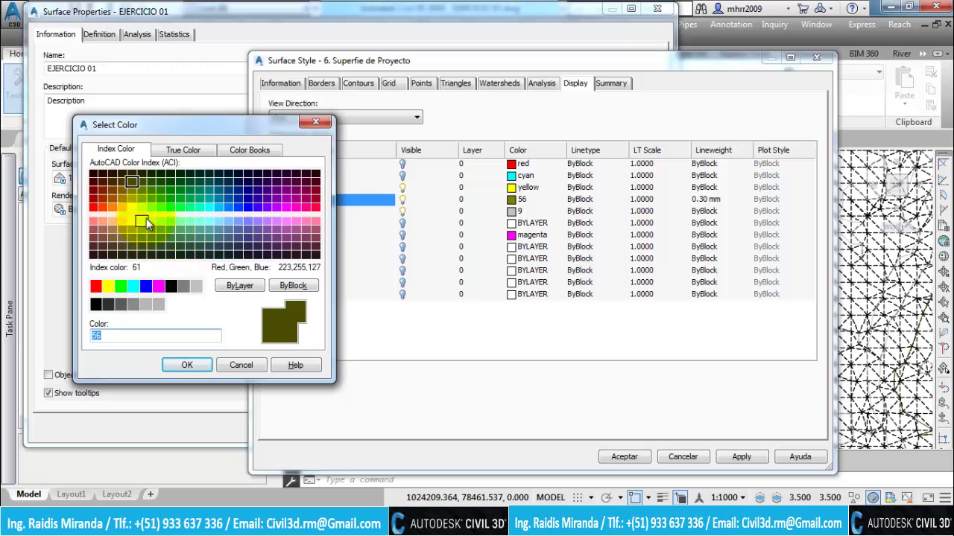
left_click(174, 209)
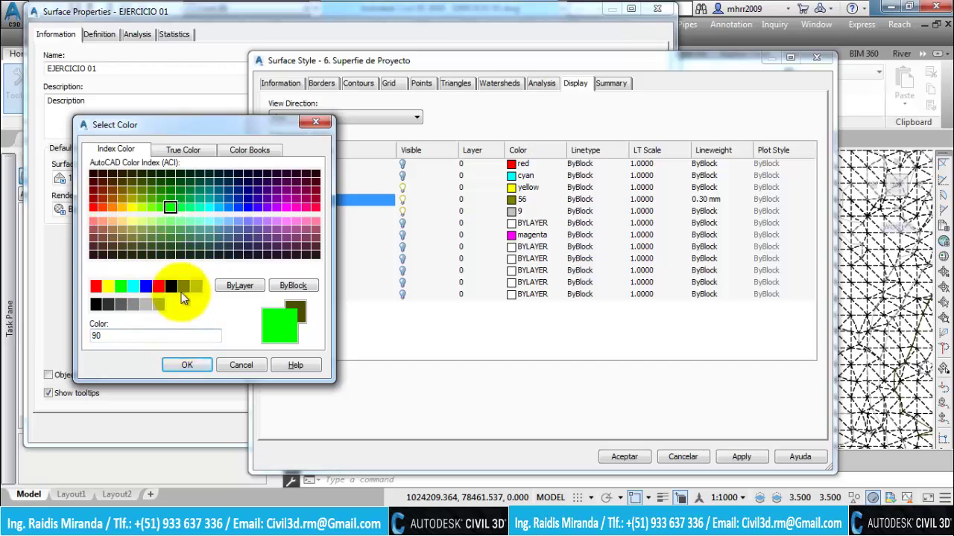
left_click(195, 363)
left_click(513, 215)
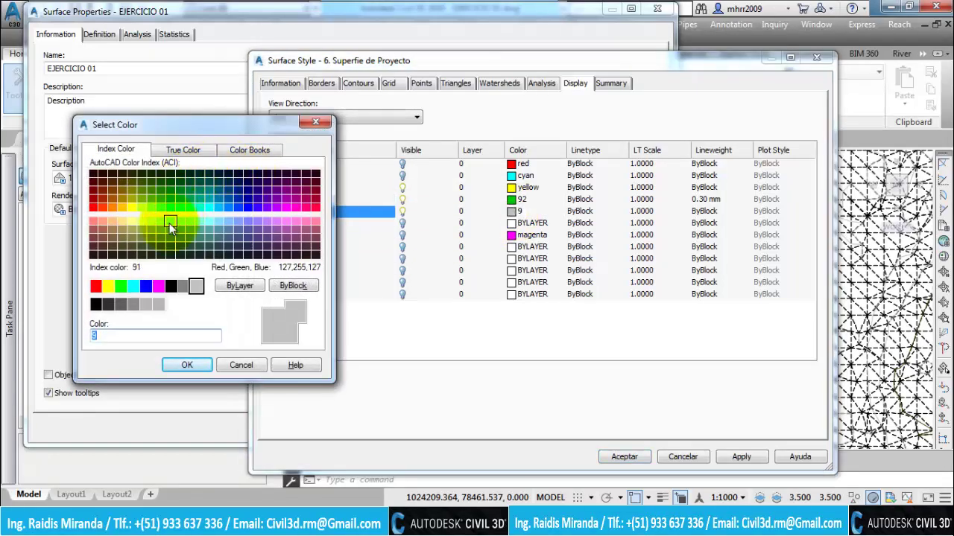
left_click(169, 223)
left_click(188, 365)
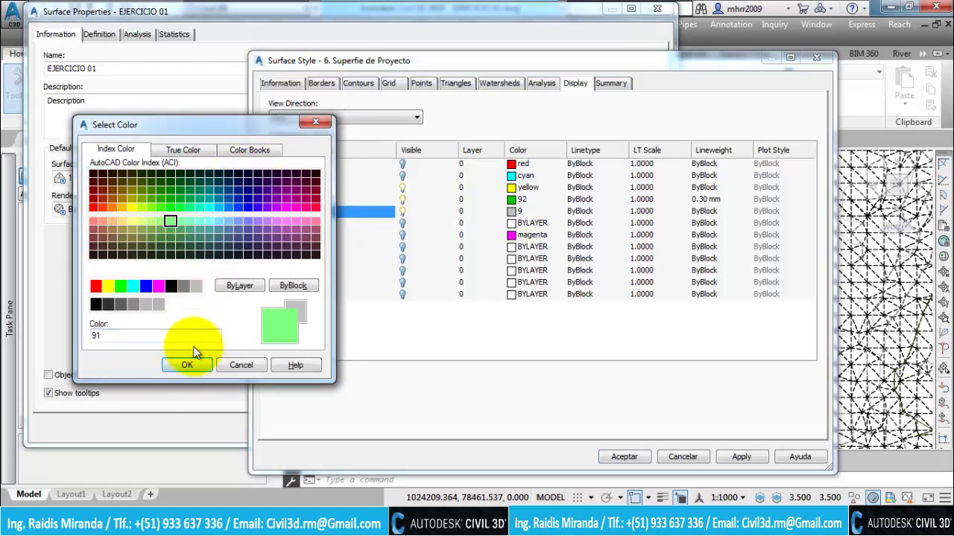
left_click(199, 374)
left_click(187, 365)
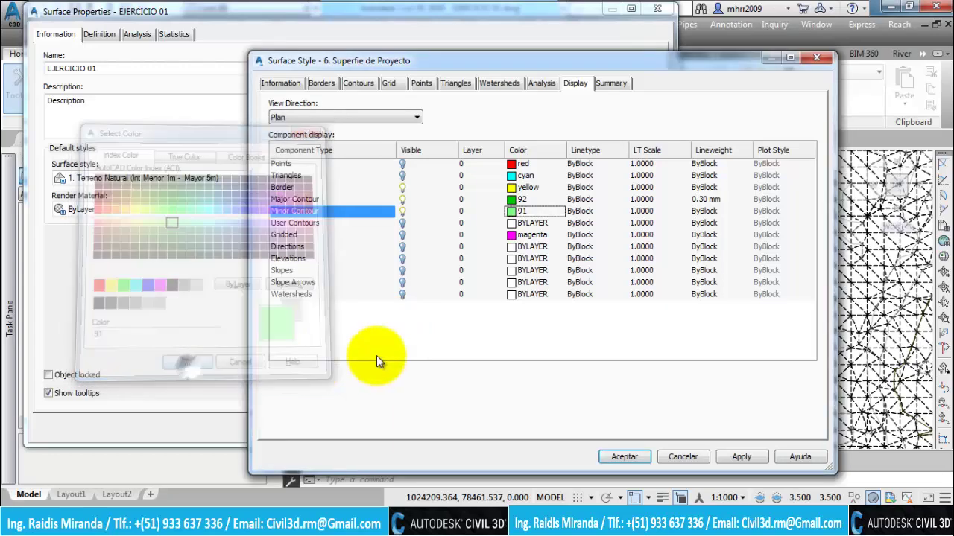
Save the style, apply it to EJERCICIO 01, and look over the green contours
left_click(632, 456)
left_click(579, 428)
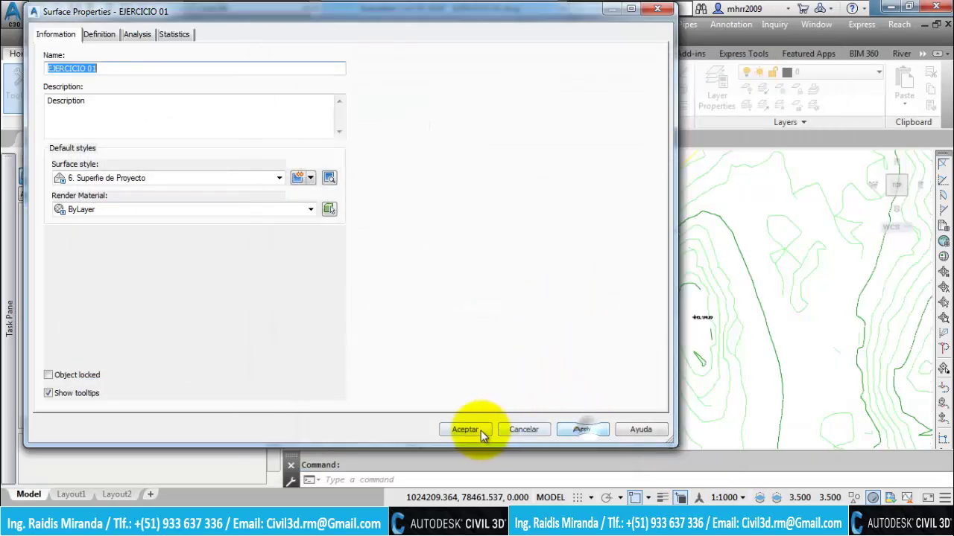
left_click(481, 431)
middle_click_drag(561, 324, 591, 316)
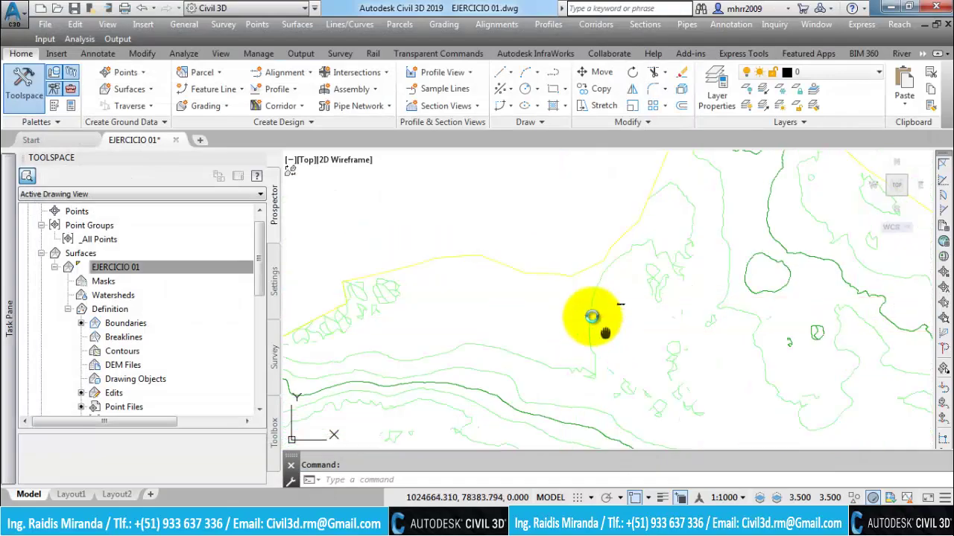
scroll(554, 309, "down", 3)
scroll(526, 330, "down", 2)
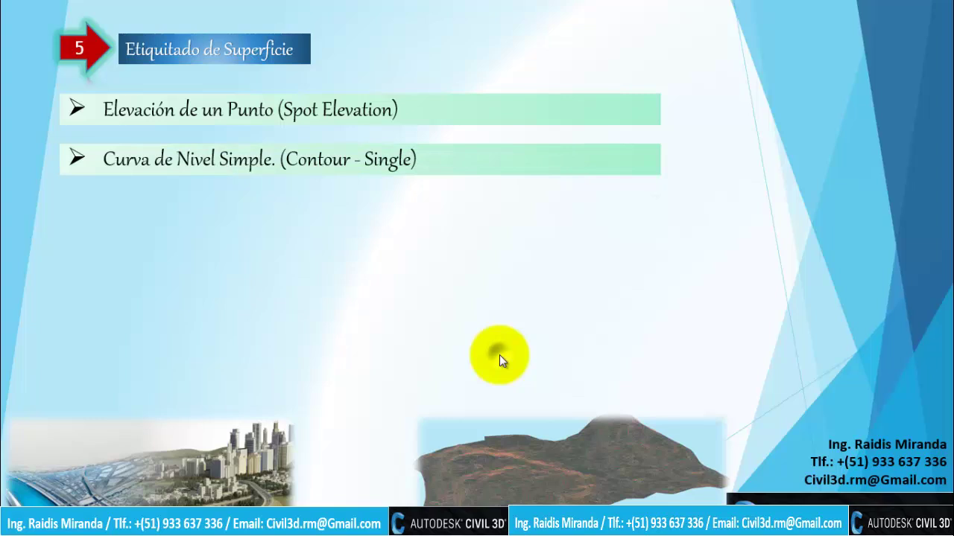
Advance the slide to show the Contour - Multiple and Contour - Multiple at Interval bullets
left_click(499, 356)
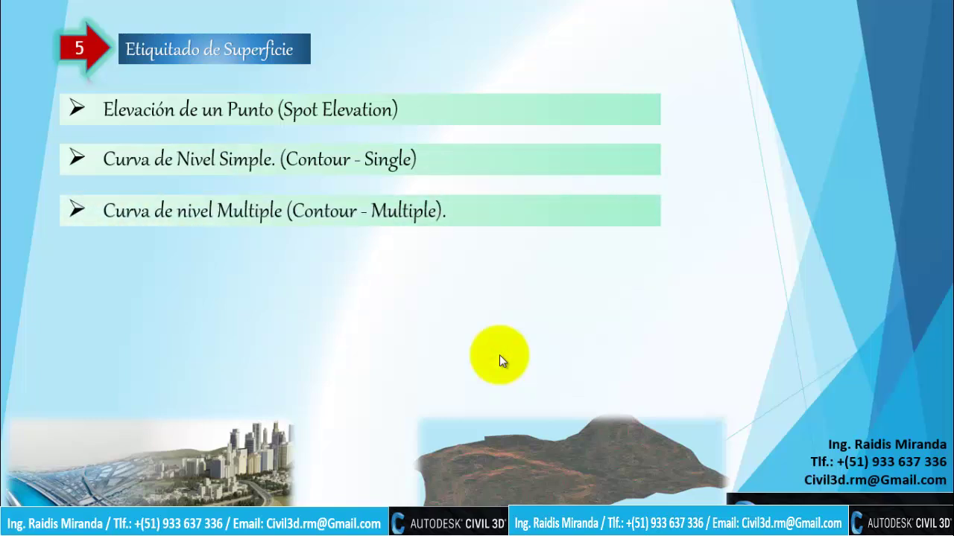
left_click(499, 356)
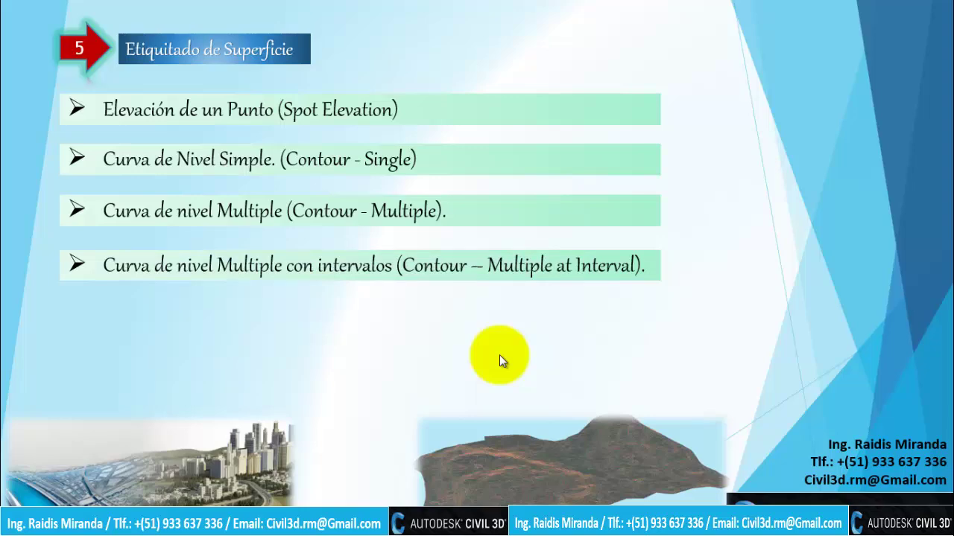
key("alt+Tab")
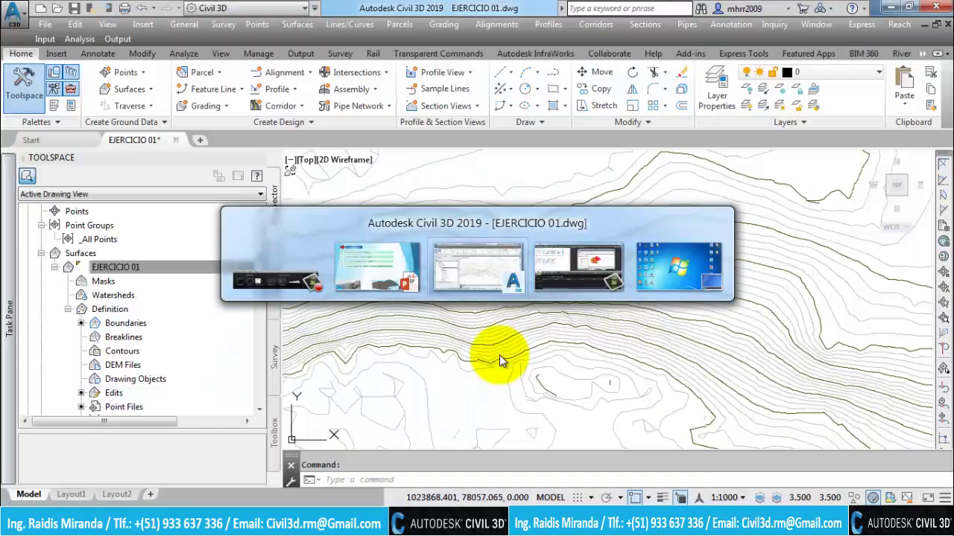
Return to Civil 3D and select the EJERCICIO 01 surface contours
key("alt+Tab")
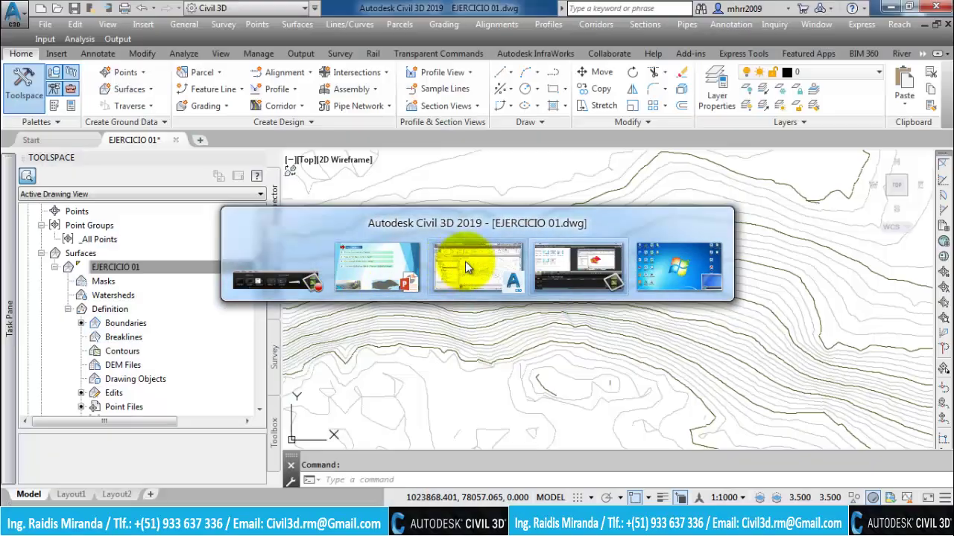
left_click(467, 262)
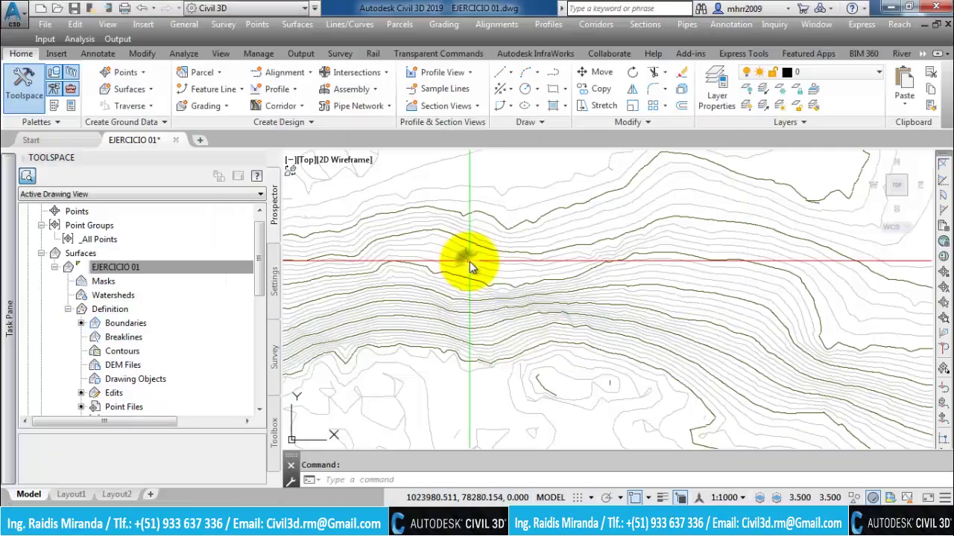
scroll(437, 302, "down", 2)
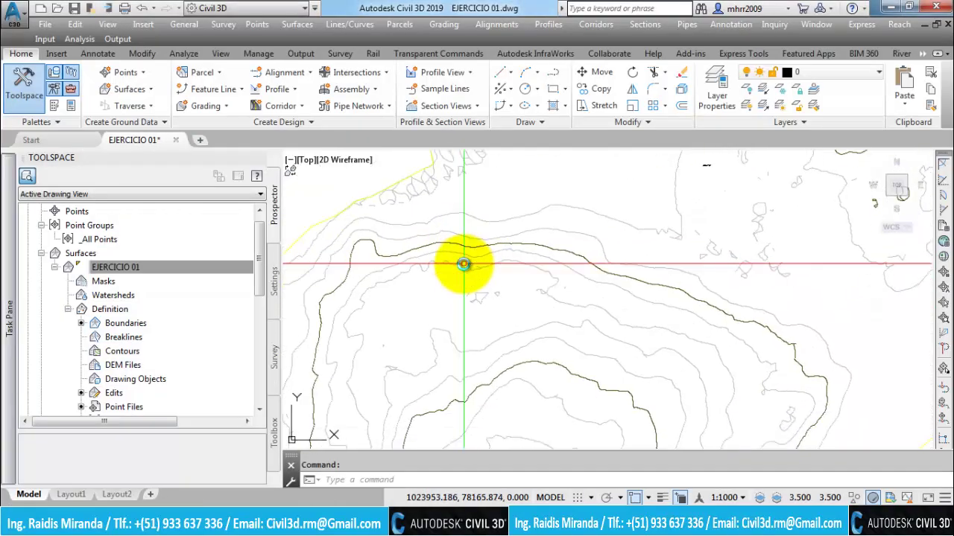
scroll(410, 265, "down", 2)
scroll(447, 261, "down", 1)
left_click(465, 257)
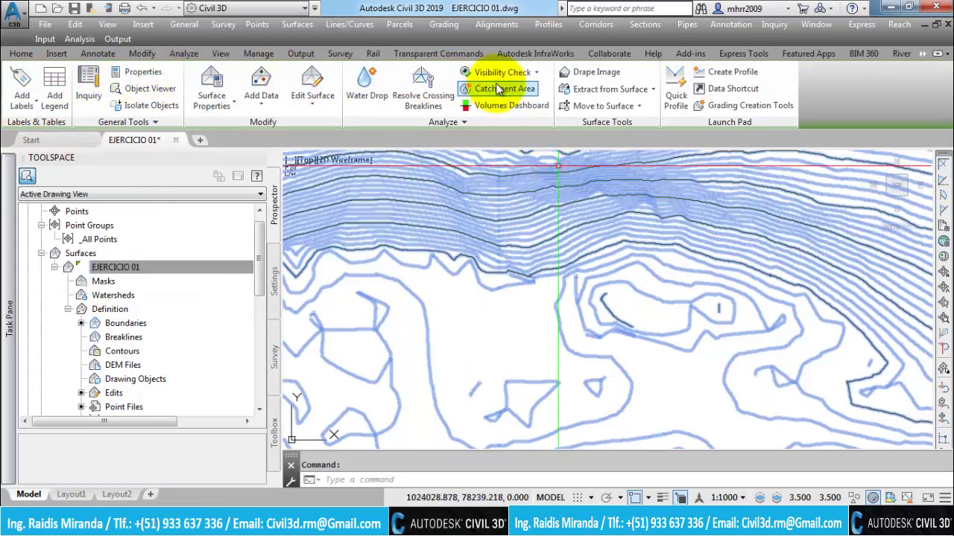
Place three Spot Elevation labels on the surface, including one reading EL: 134.49
left_click(24, 109)
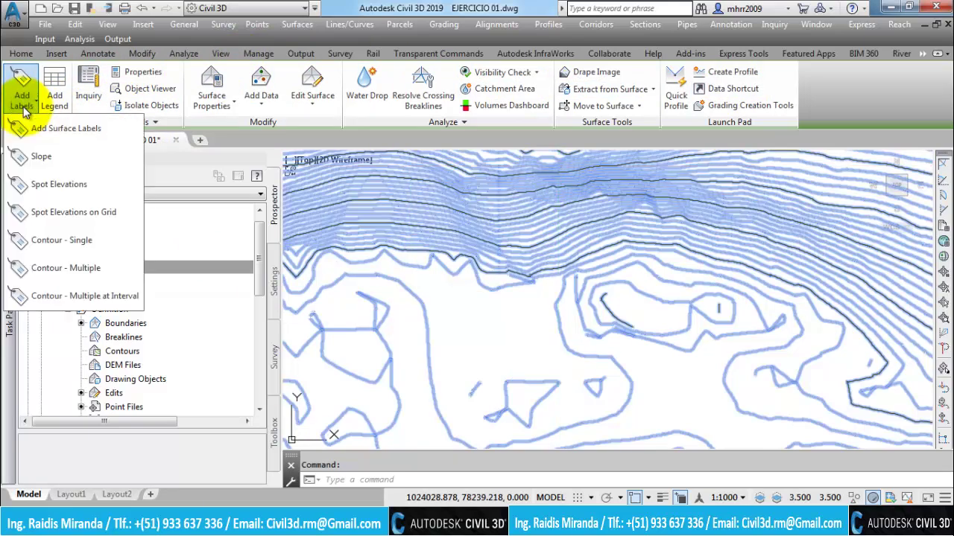
left_click(45, 188)
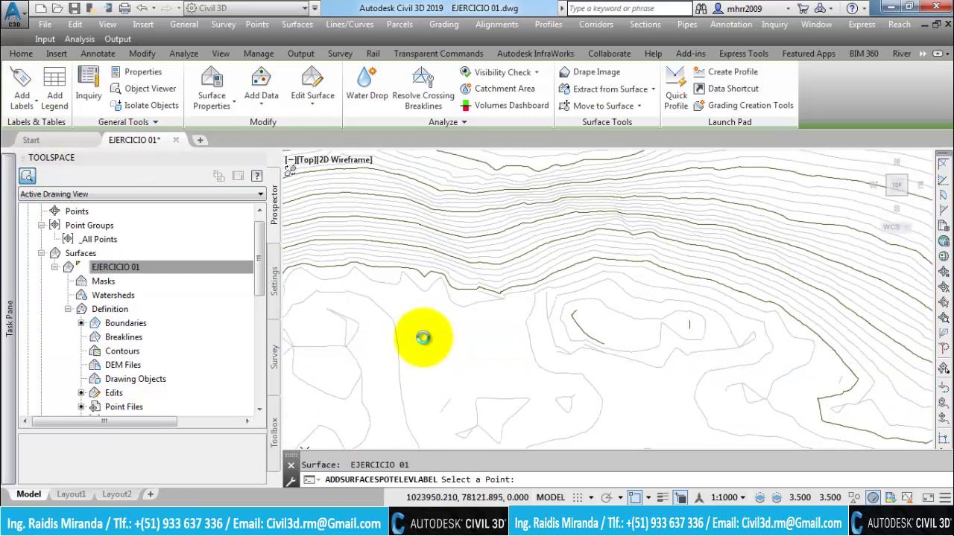
scroll(419, 317, "up", 2)
scroll(480, 290, "down", 2)
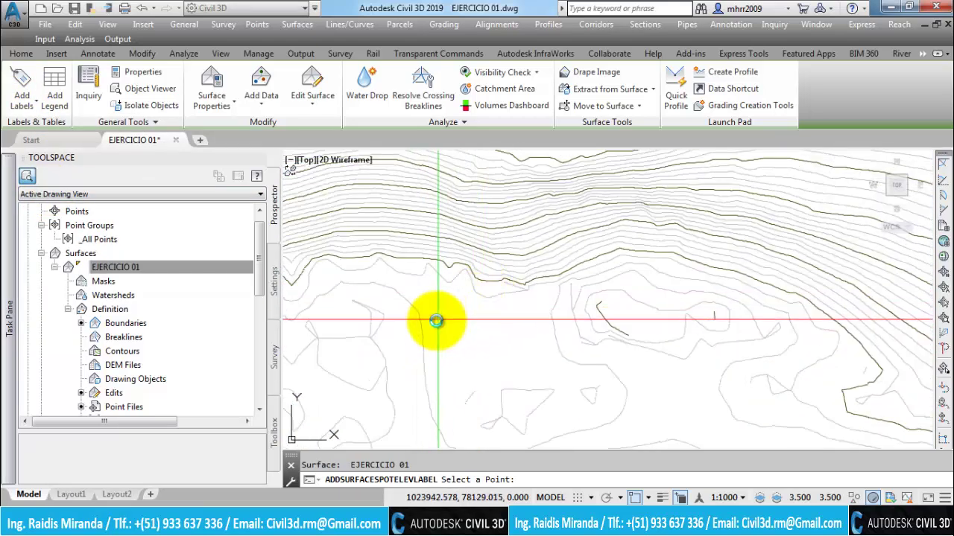
left_click(436, 320)
scroll(522, 320, "up", 1)
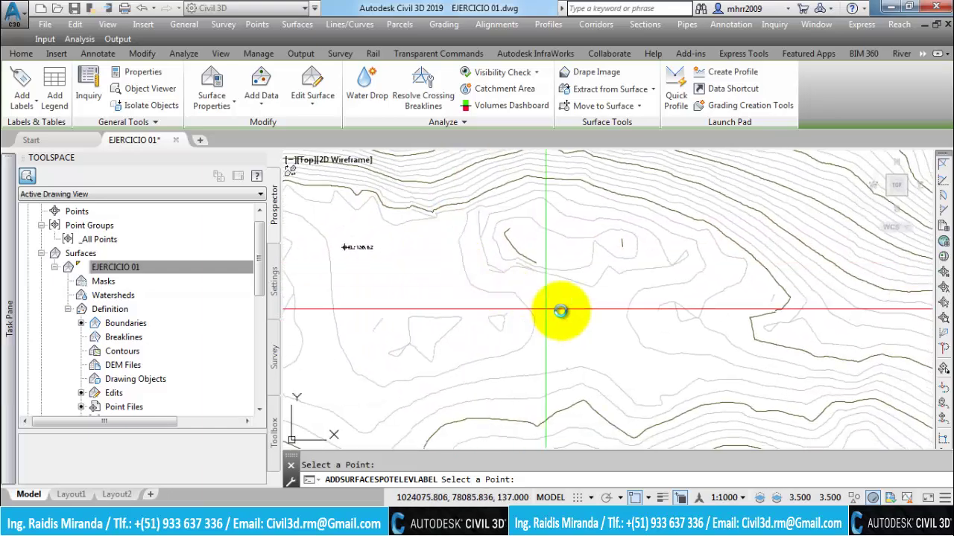
left_click(592, 307)
scroll(623, 324, "up", 1)
scroll(558, 294, "down", 2)
scroll(534, 292, "down", 1)
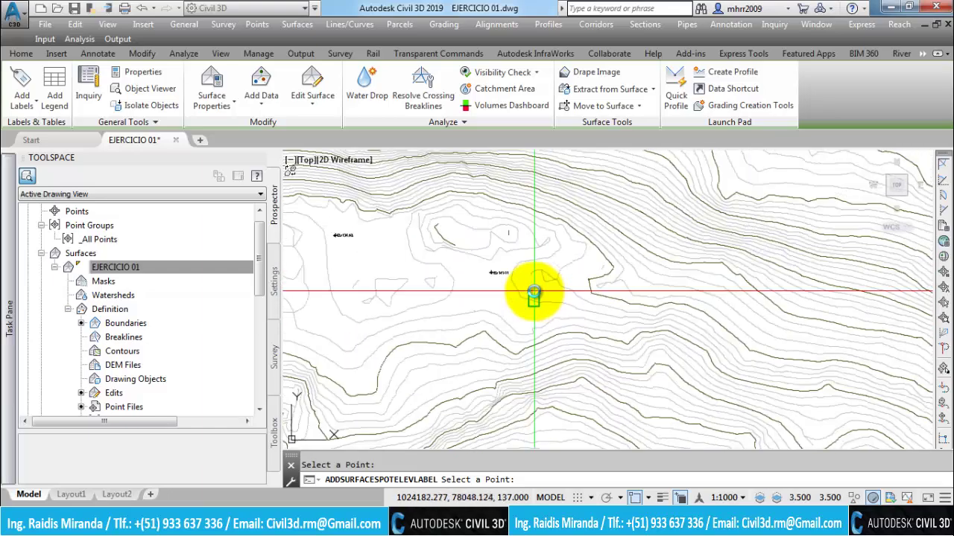
scroll(626, 286, "up", 3)
left_click(598, 295)
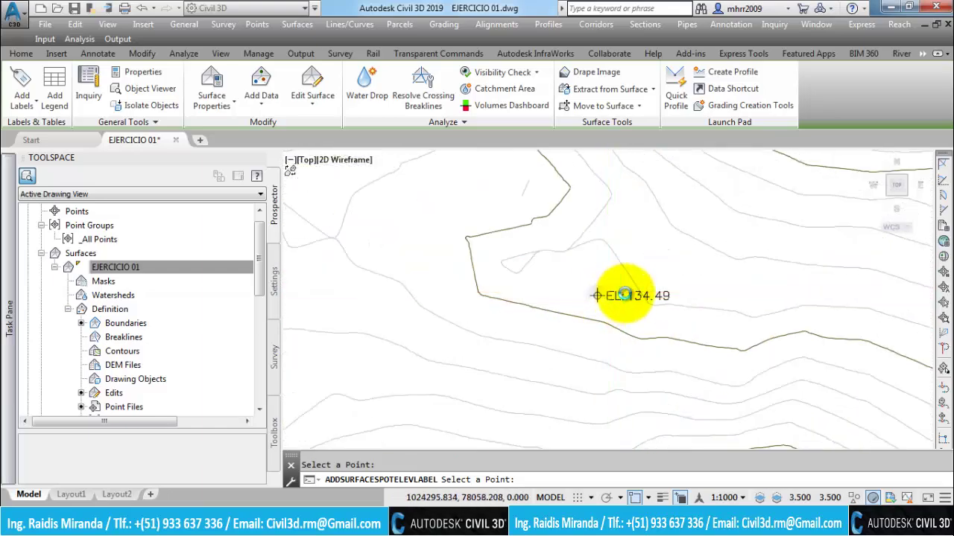
mouse_move(624, 295)
middle_mouse_down()
mouse_move(669, 319)
mouse_move(497, 305)
middle_mouse_up()
scroll(497, 306, "up", 1)
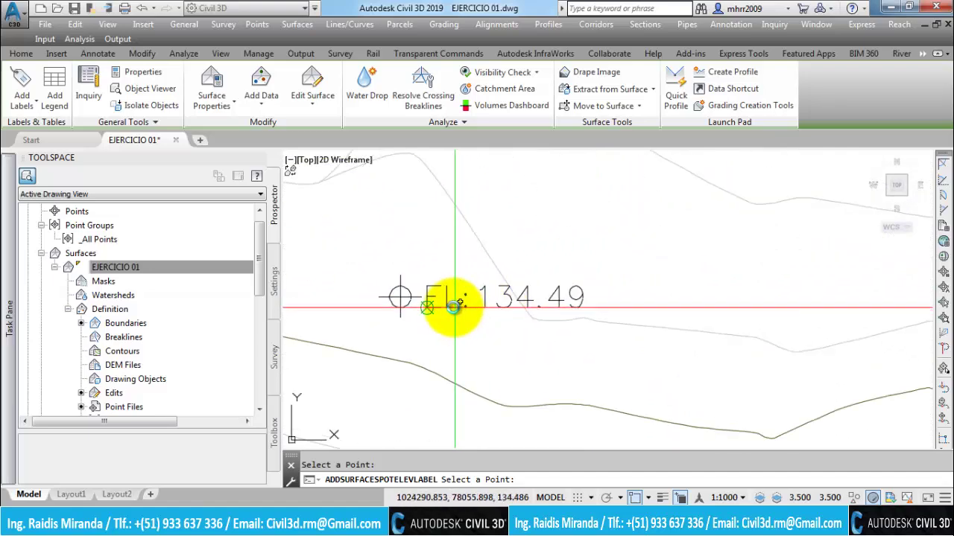
key("Escape")
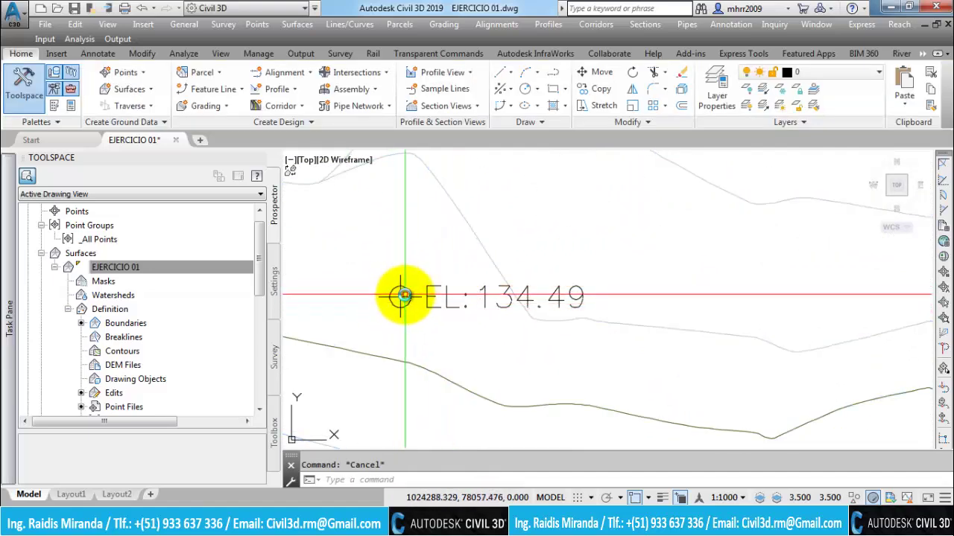
scroll(494, 283, "down", 2)
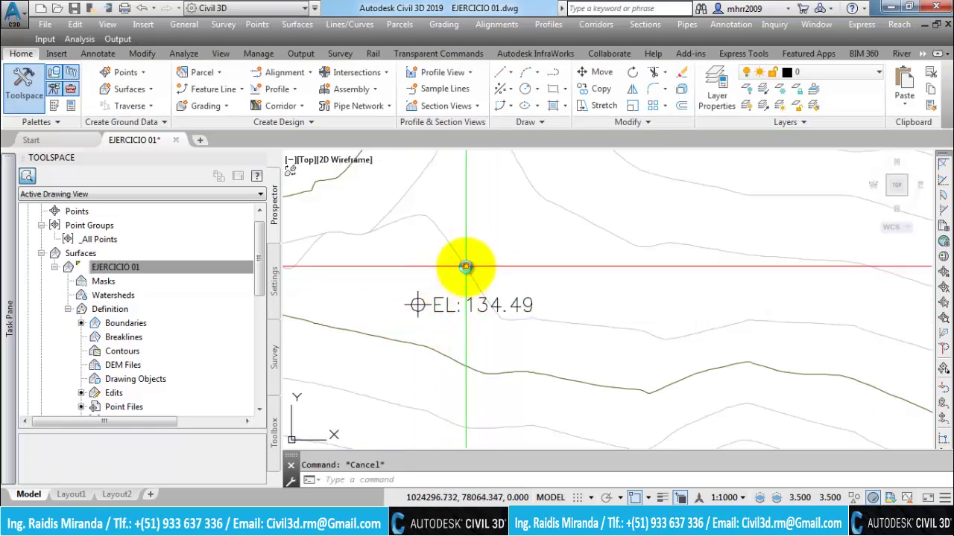
left_click(465, 267)
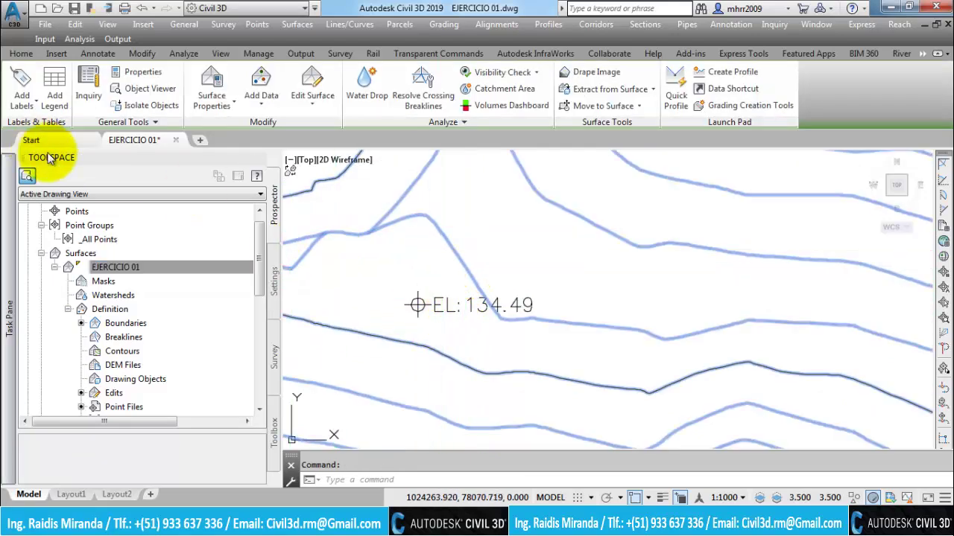
Label single contours with their elevations, such as 134.00, 132.00, 129.00 and 128.00
left_click(31, 104)
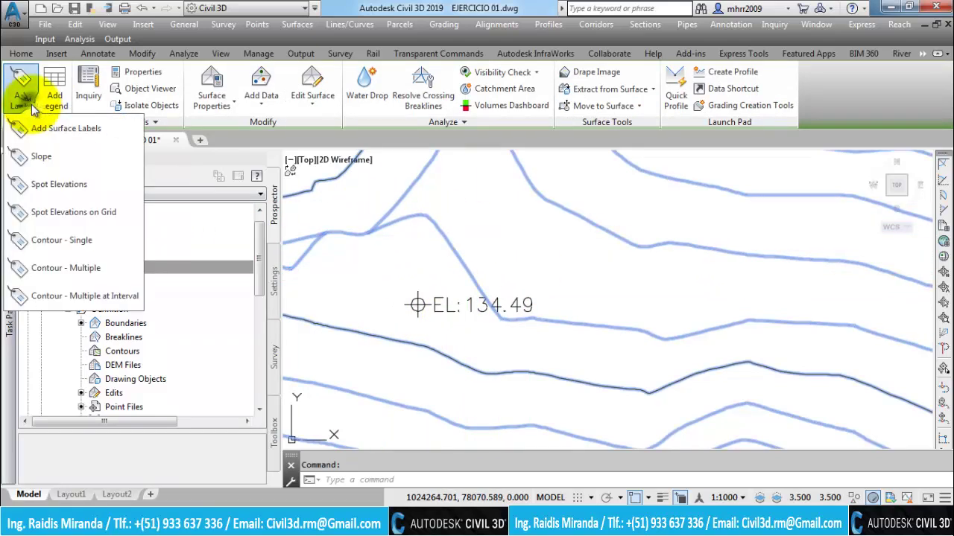
left_click(59, 239)
scroll(584, 292, "up", 3)
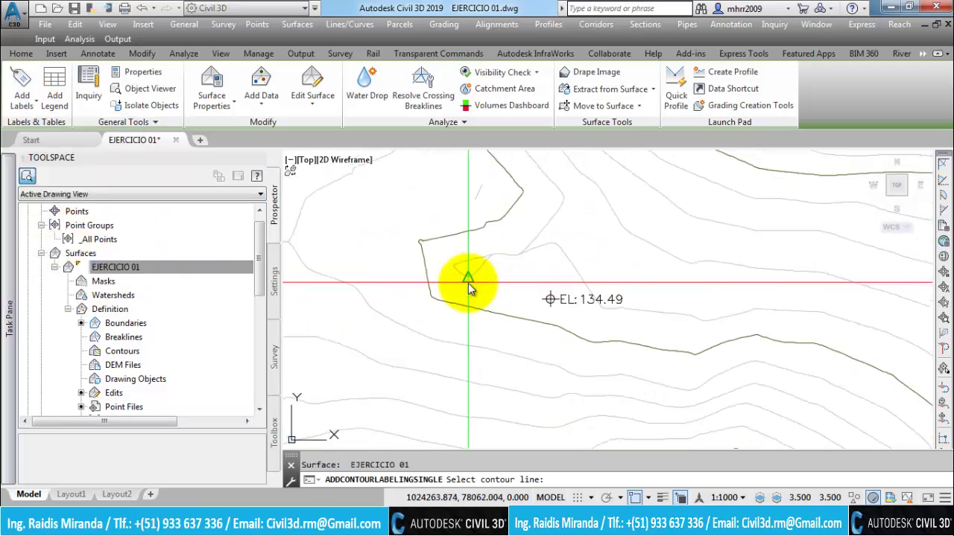
scroll(457, 323, "down", 4)
scroll(439, 237, "up", 2)
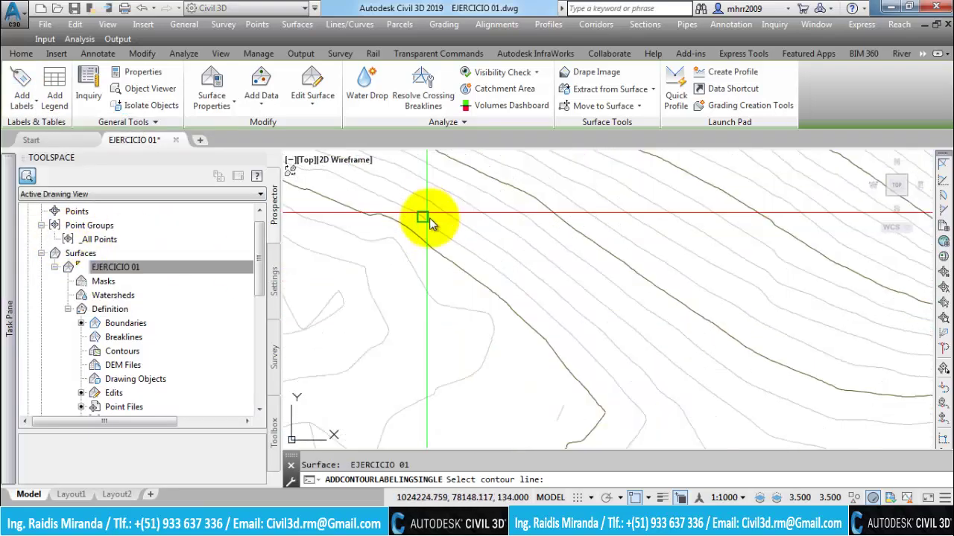
scroll(472, 261, "up", 1)
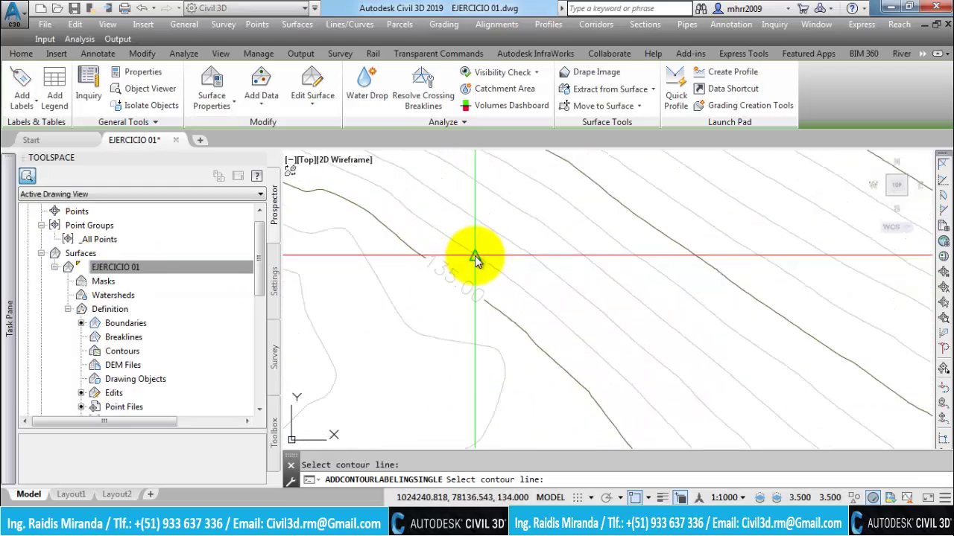
scroll(484, 250, "up", 1)
left_click(486, 251)
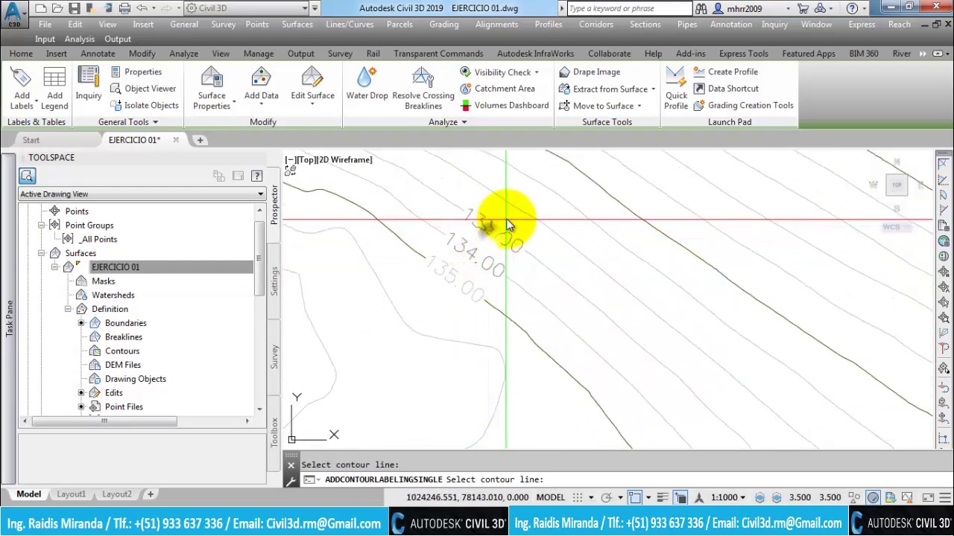
left_click(528, 195)
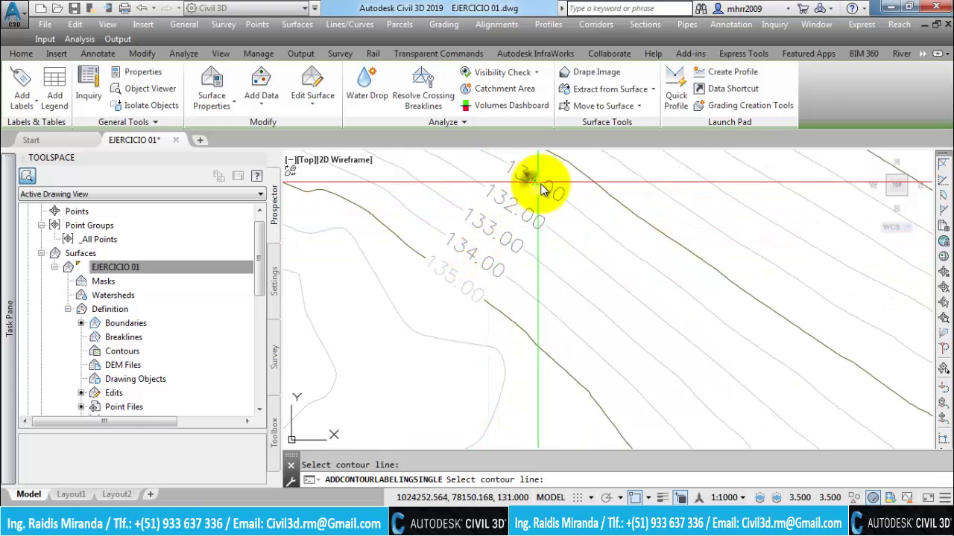
middle_click_drag(542, 189, 458, 277)
left_click(479, 244)
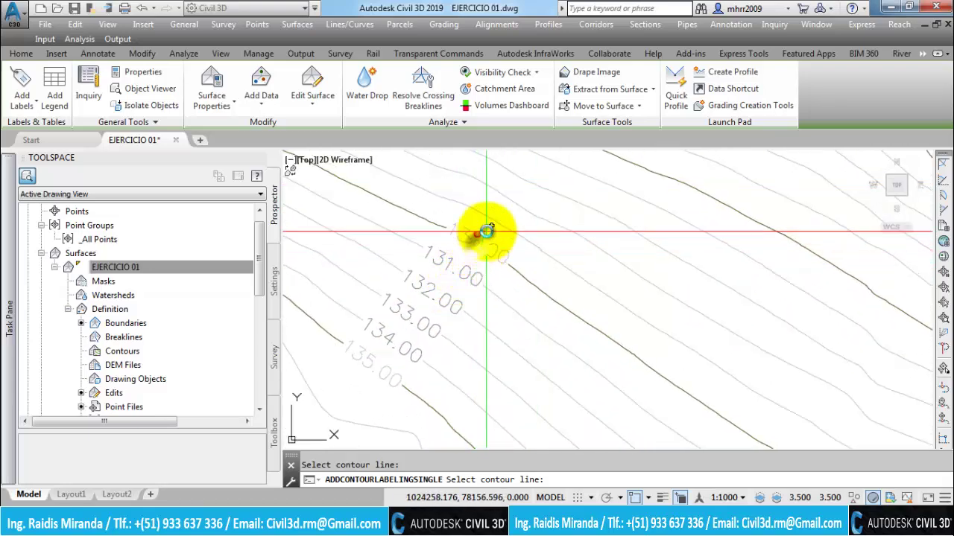
left_click(492, 219)
left_click(515, 206)
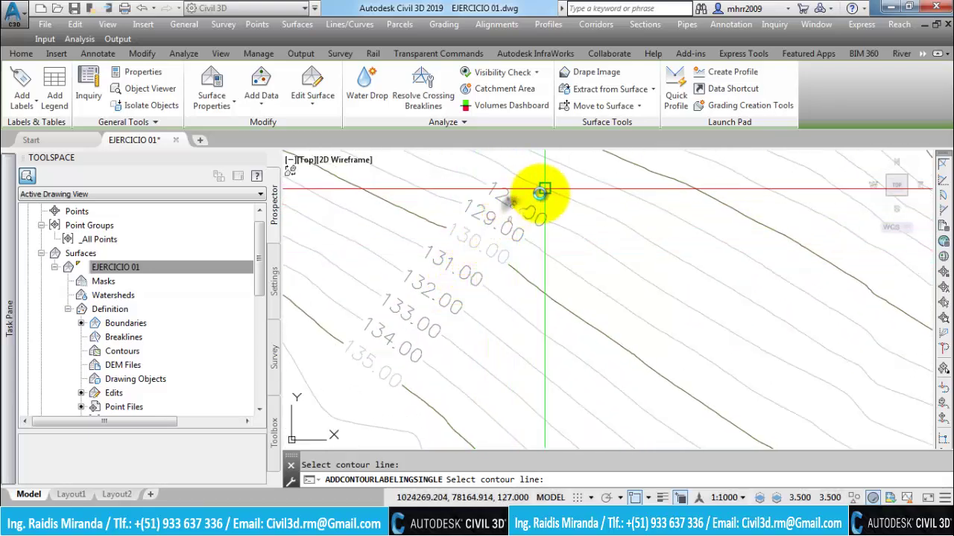
Label one more contour further along, then end the Contour - Single labelling
middle_click_drag(544, 191, 467, 281)
scroll(470, 279, "down", 2)
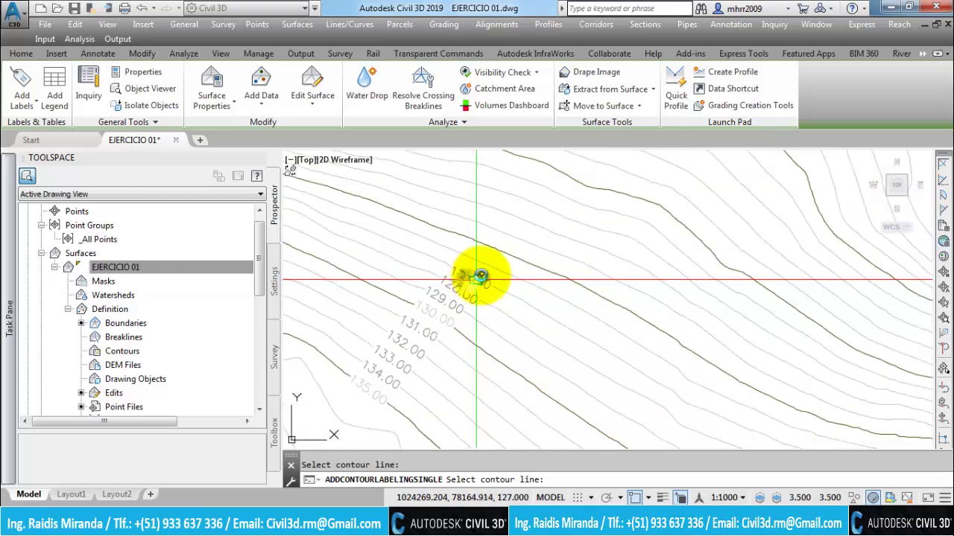
scroll(422, 277, "down", 2)
scroll(432, 270, "down", 2)
scroll(417, 278, "down", 2)
scroll(511, 340, "down", 1)
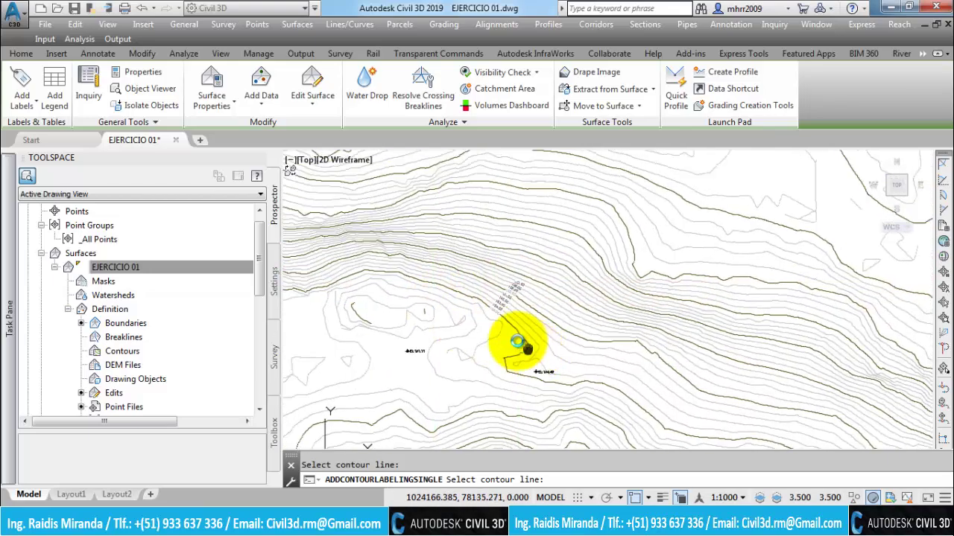
scroll(481, 302, "up", 2)
scroll(468, 320, "up", 2)
scroll(469, 322, "up", 2)
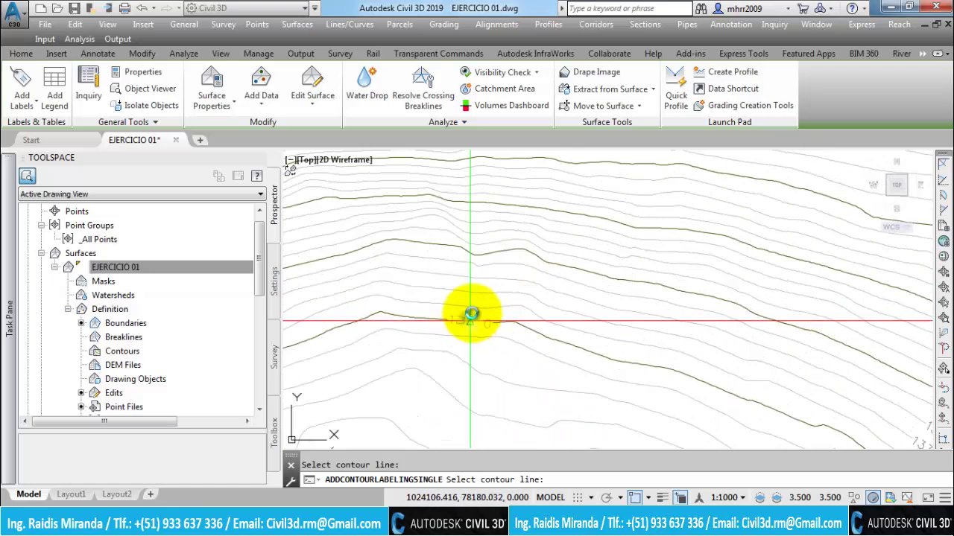
left_click(480, 257)
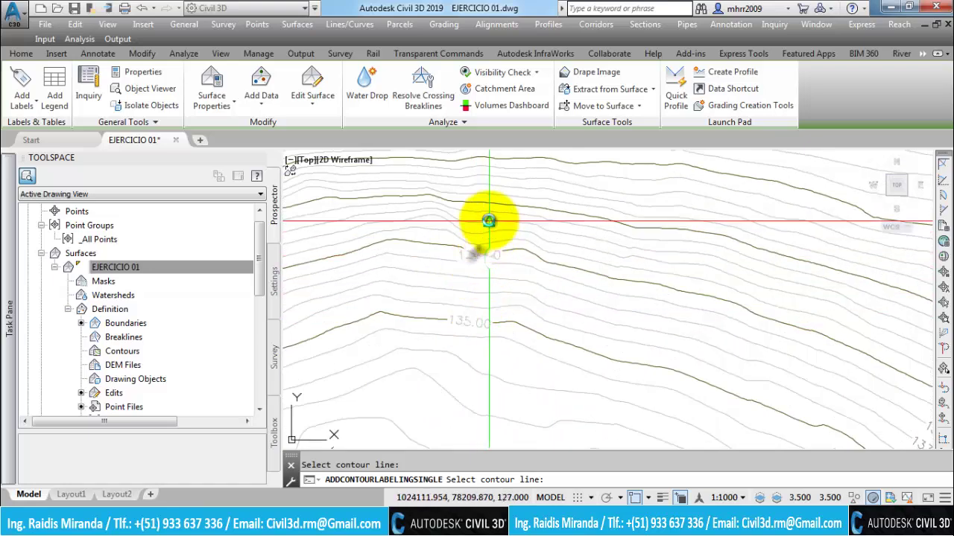
middle_click_drag(486, 201, 458, 254)
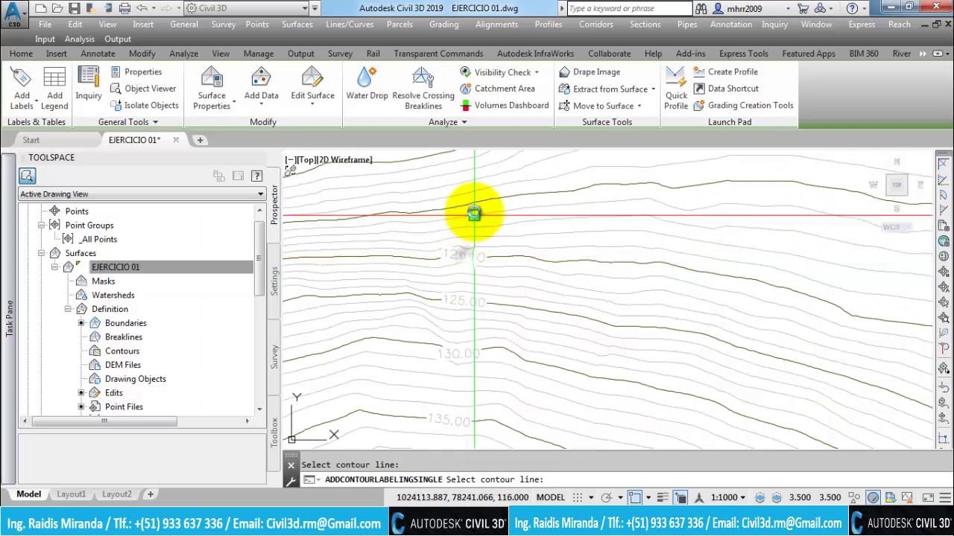
key("Escape")
scroll(466, 242, "down", 3)
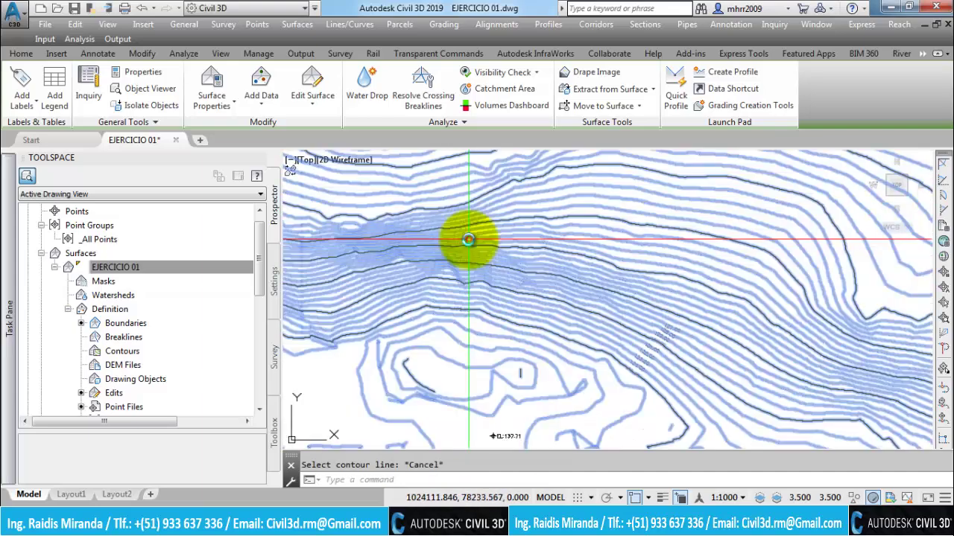
scroll(462, 272, "up", 2)
middle_click_drag(473, 247, 455, 281)
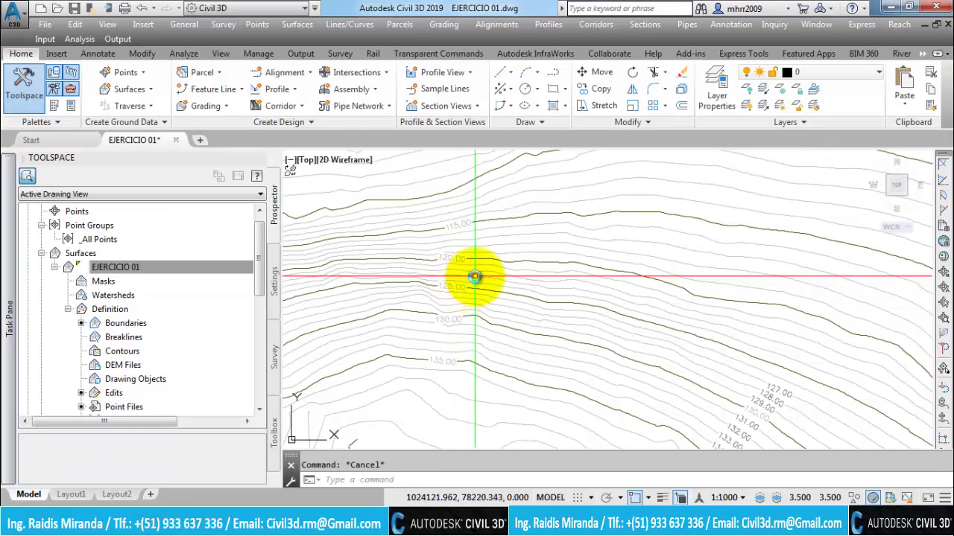
scroll(481, 276, "down", 2)
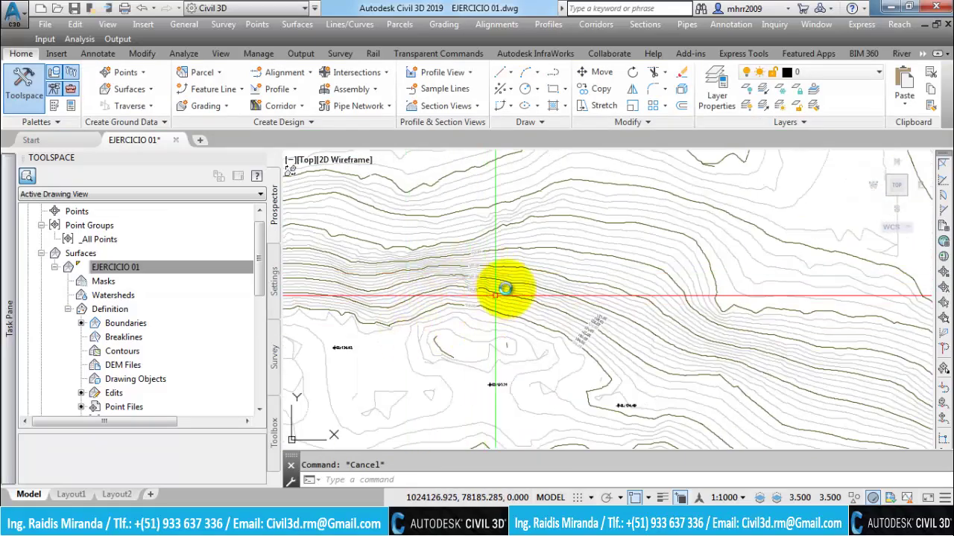
Select EJERCICIO 01, start Contour - Multiple labelling and bring the hill's contours into view
left_click(503, 276)
scroll(503, 276, "up", 2)
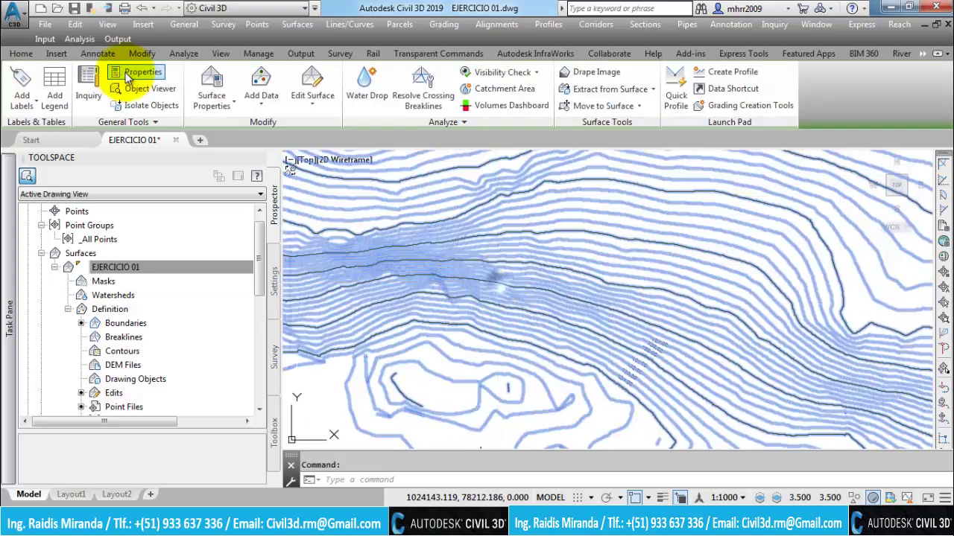
left_click(33, 106)
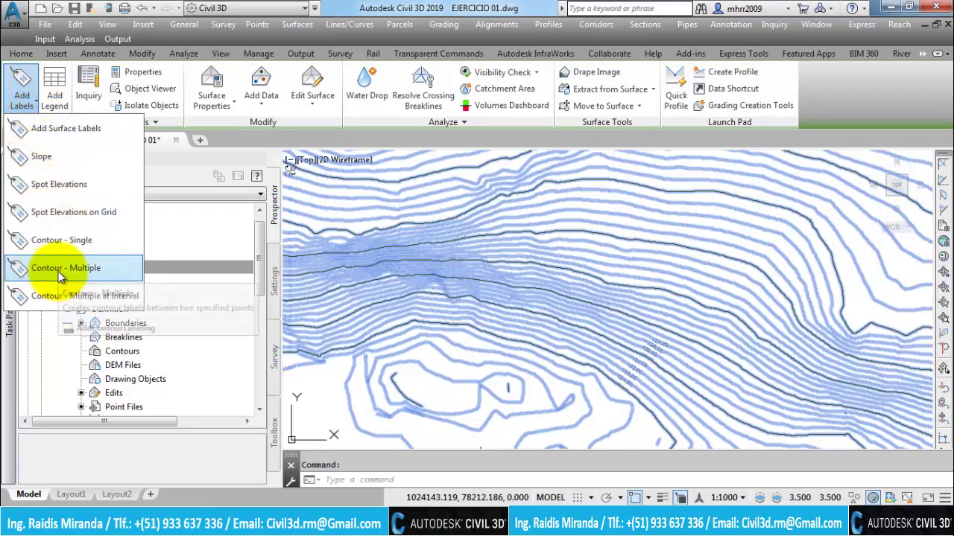
left_click(93, 278)
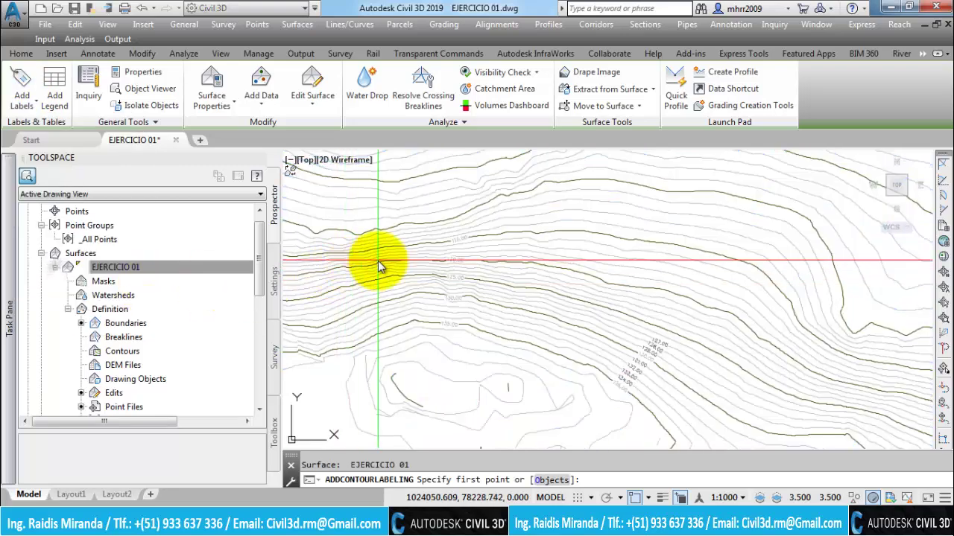
scroll(521, 298, "up", 2)
scroll(659, 344, "up", 2)
scroll(659, 344, "down", 3)
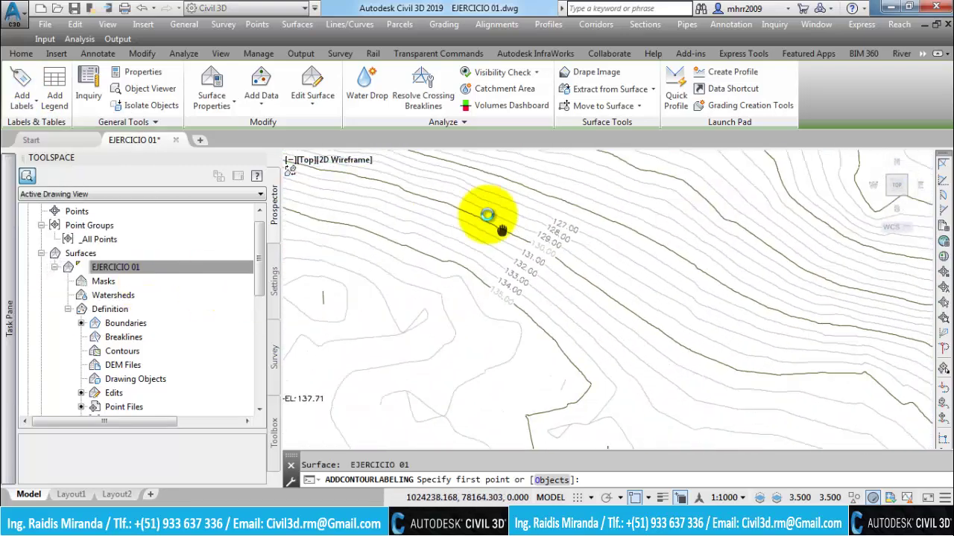
middle_click_drag(501, 230, 567, 244)
scroll(513, 315, "up", 2)
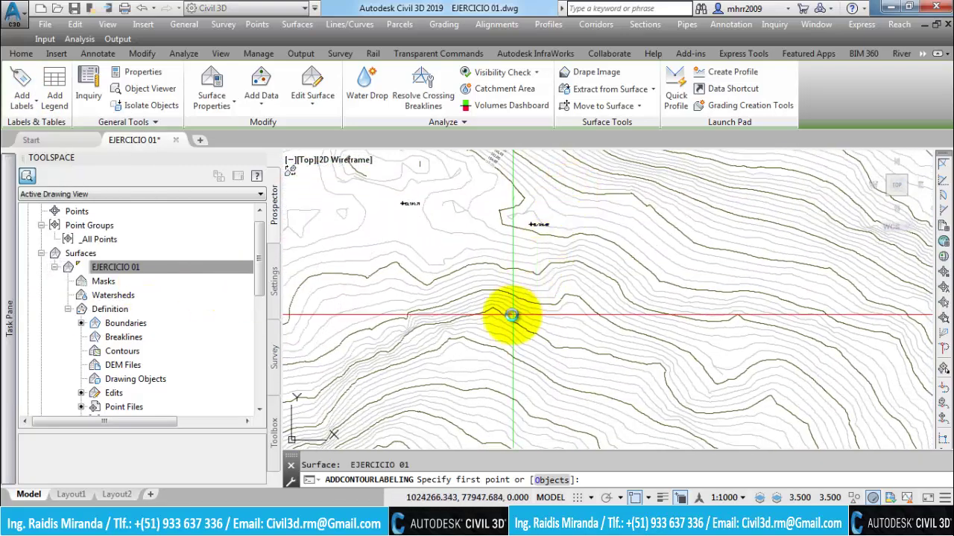
middle_click_drag(514, 315, 618, 223)
scroll(496, 330, "up", 2)
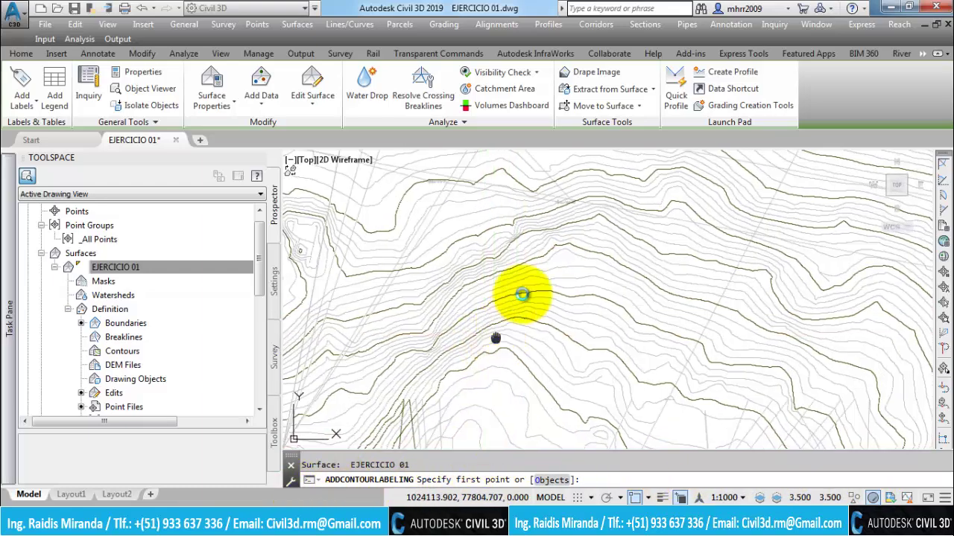
mouse_move(460, 362)
middle_mouse_down()
mouse_move(533, 307)
mouse_move(426, 336)
mouse_move(560, 270)
mouse_move(558, 302)
middle_mouse_up()
scroll(671, 386, "up", 2)
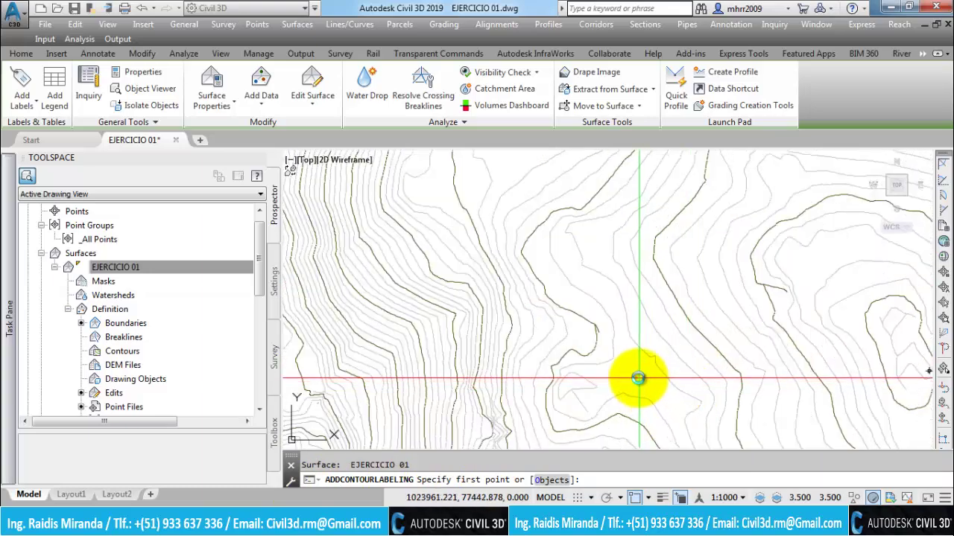
Draw a label line across the hill, labelling contours 148.00 through 162.00
left_click(638, 379)
scroll(619, 343, "down", 1)
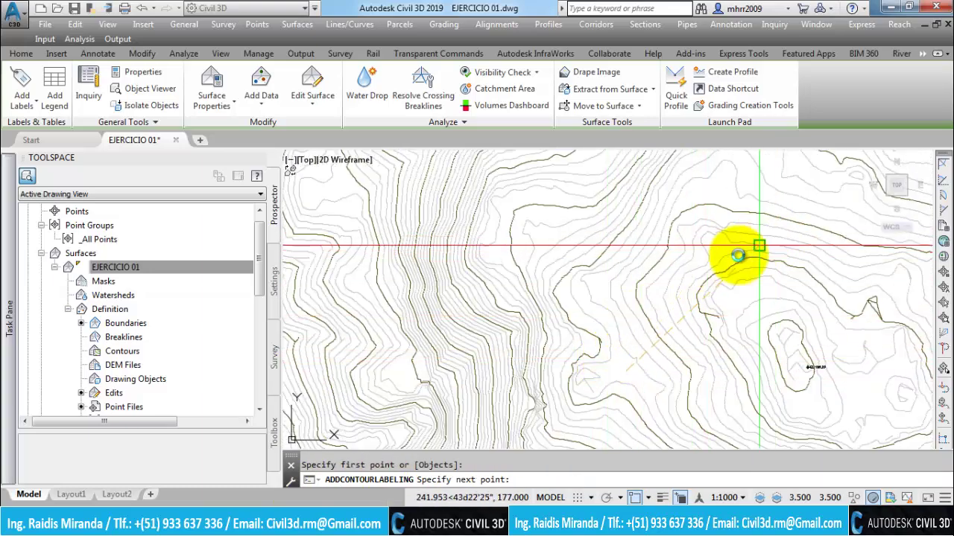
scroll(685, 323, "down", 2)
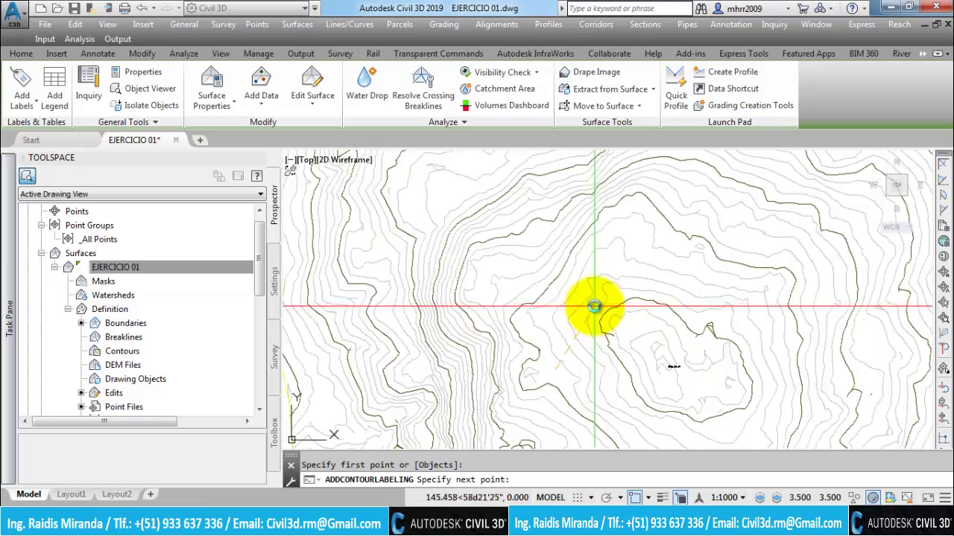
middle_click_drag(543, 202, 535, 216)
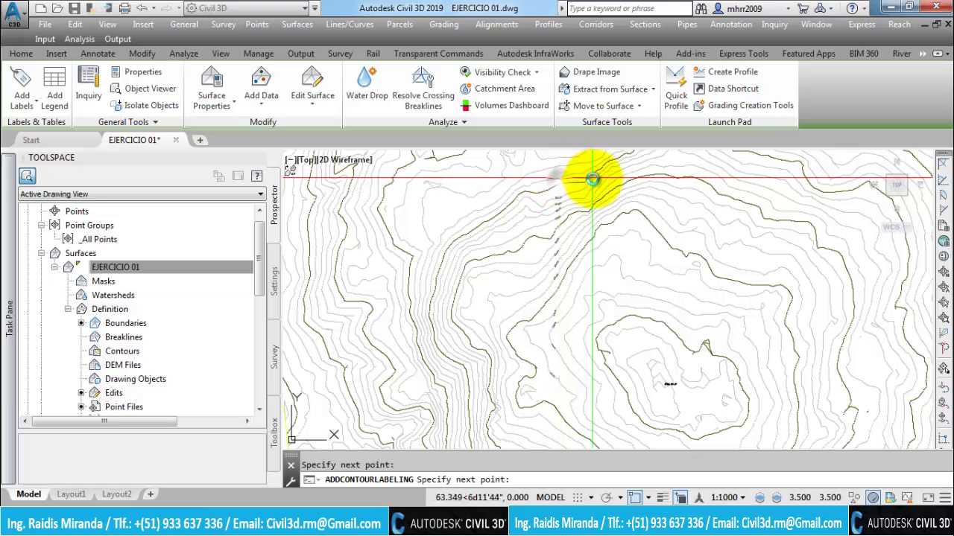
key("Escape")
key("Escape")
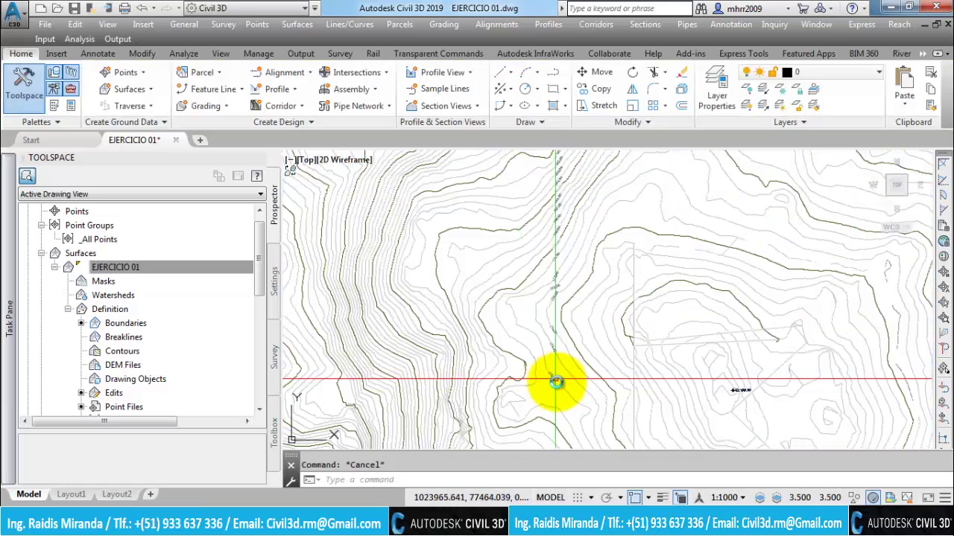
Inspect the new contour labels around the map and reselect the EJERCICIO 01 surface
scroll(550, 371, "up", 1)
scroll(555, 375, "up", 1)
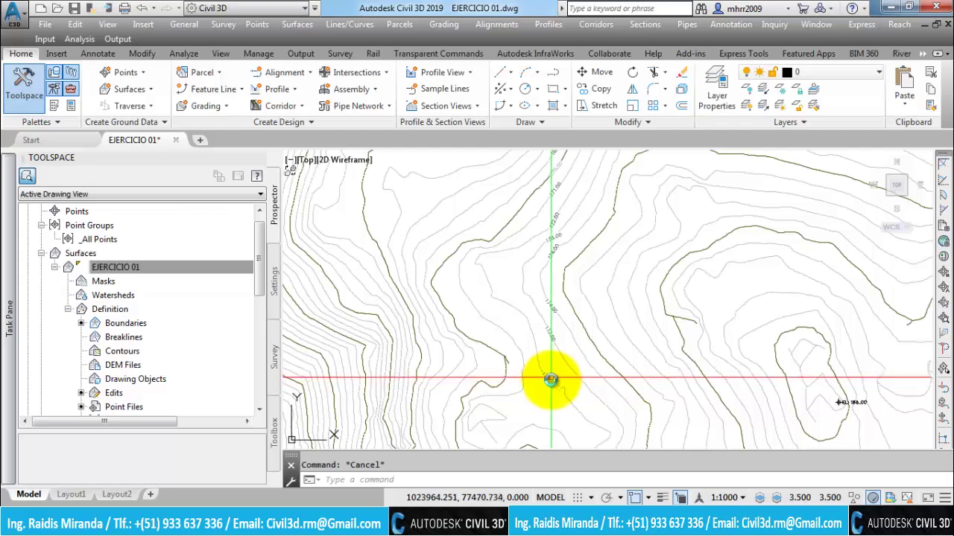
scroll(550, 336, "up", 2)
middle_click_drag(549, 336, 537, 353)
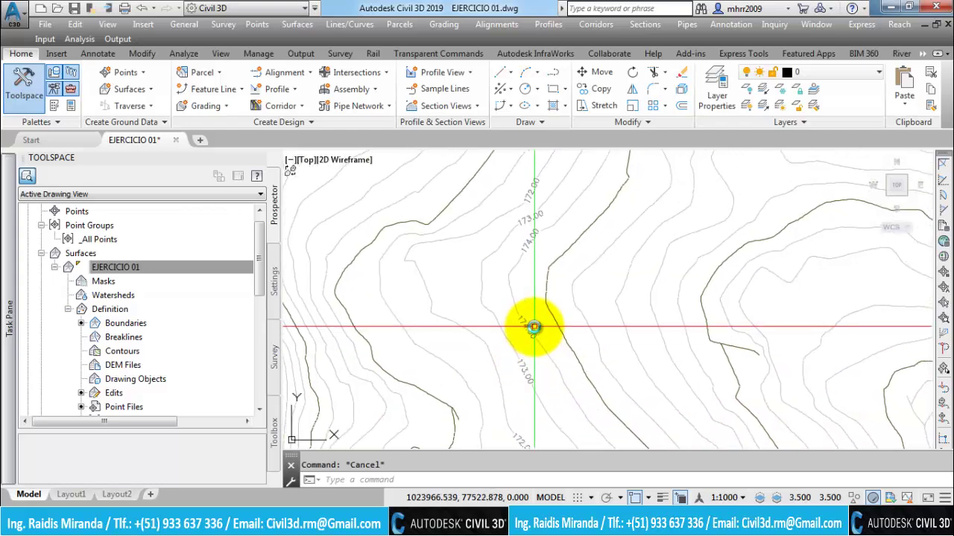
scroll(528, 323, "down", 2)
middle_click_drag(536, 260, 509, 363)
scroll(514, 343, "down", 2)
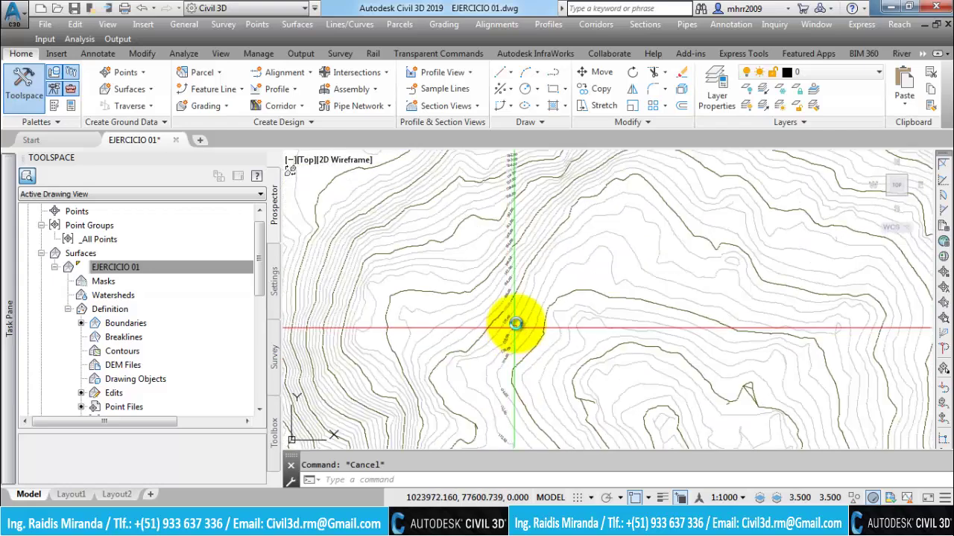
scroll(518, 213, "up", 1)
middle_click_drag(522, 206, 514, 325)
scroll(514, 234, "up", 2)
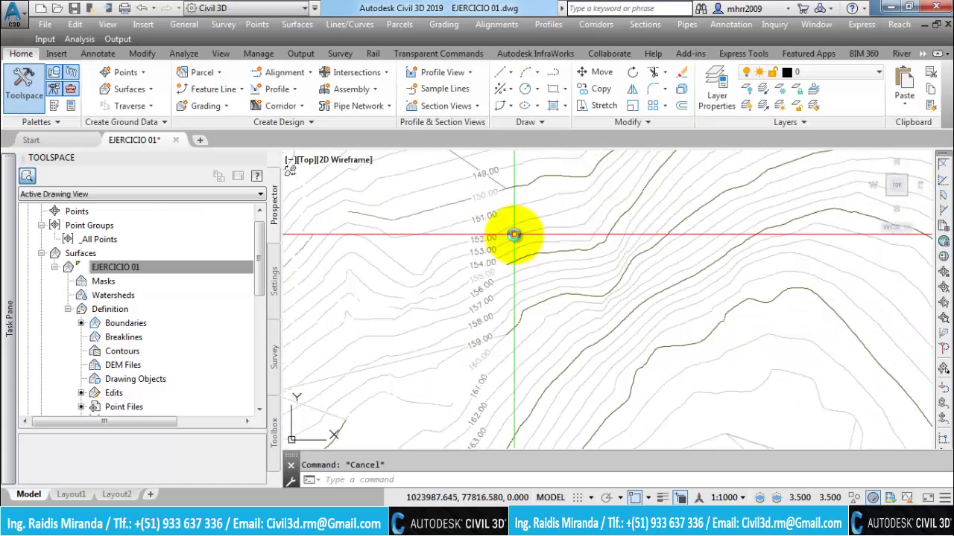
scroll(514, 234, "down", 1)
scroll(510, 242, "down", 1)
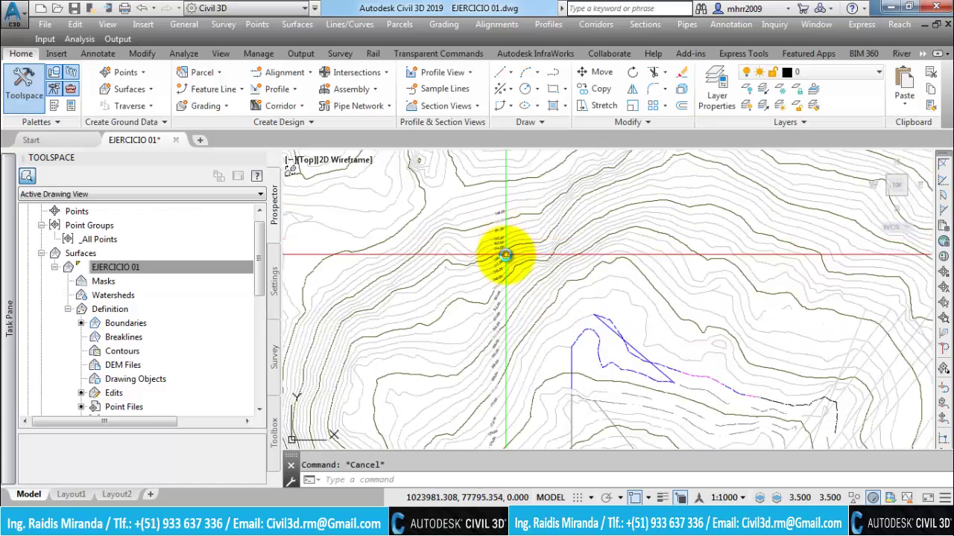
left_click(469, 272)
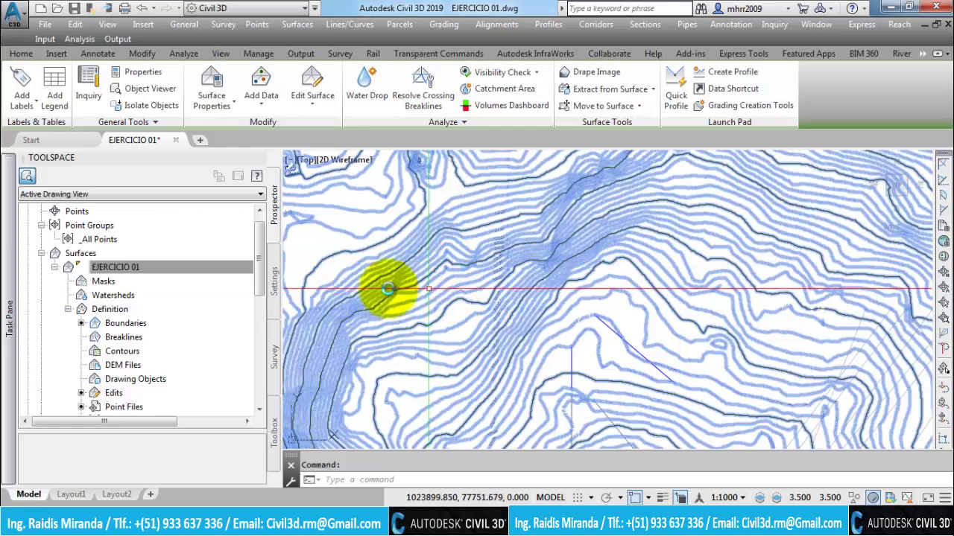
Start Contour - Multiple at Interval labelling and pan to the surface's southern boundary
left_click(37, 109)
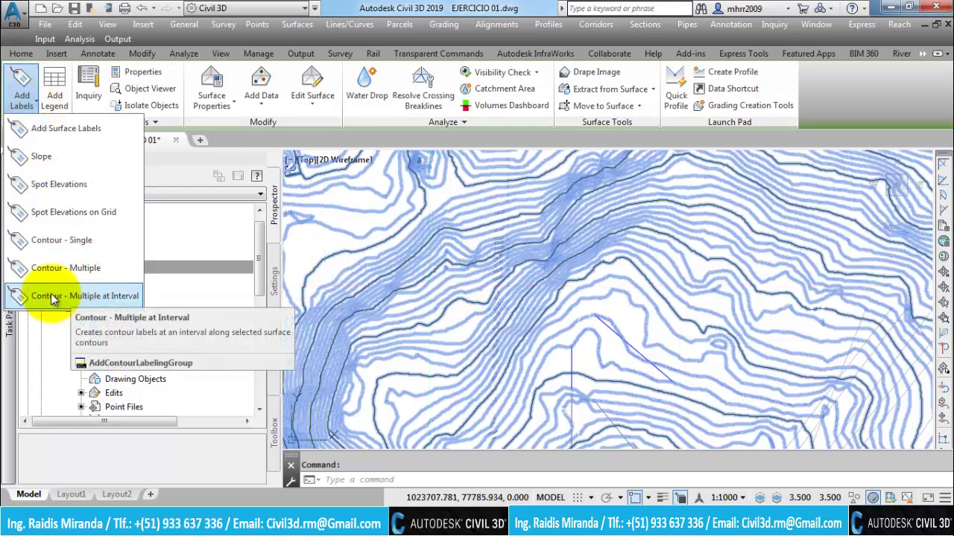
left_click(77, 295)
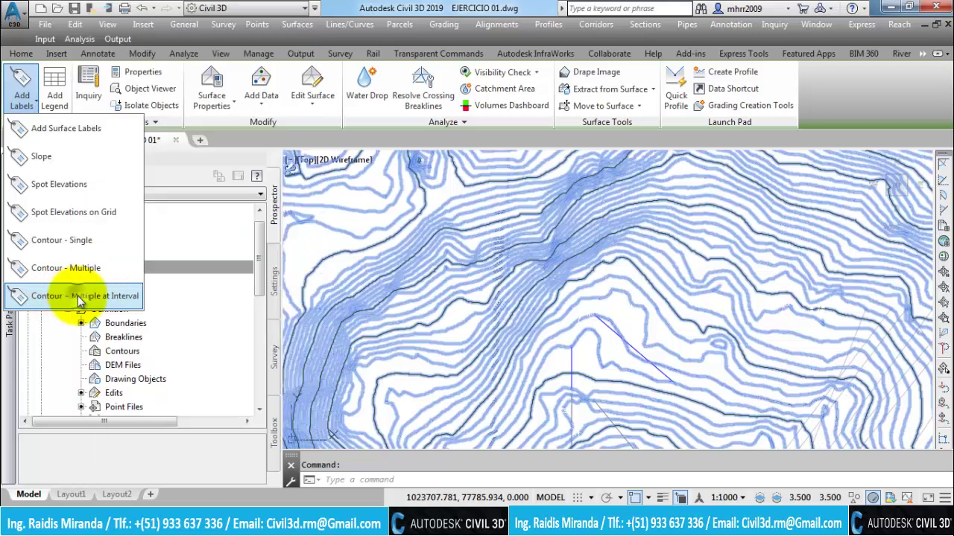
scroll(507, 320, "up", 3)
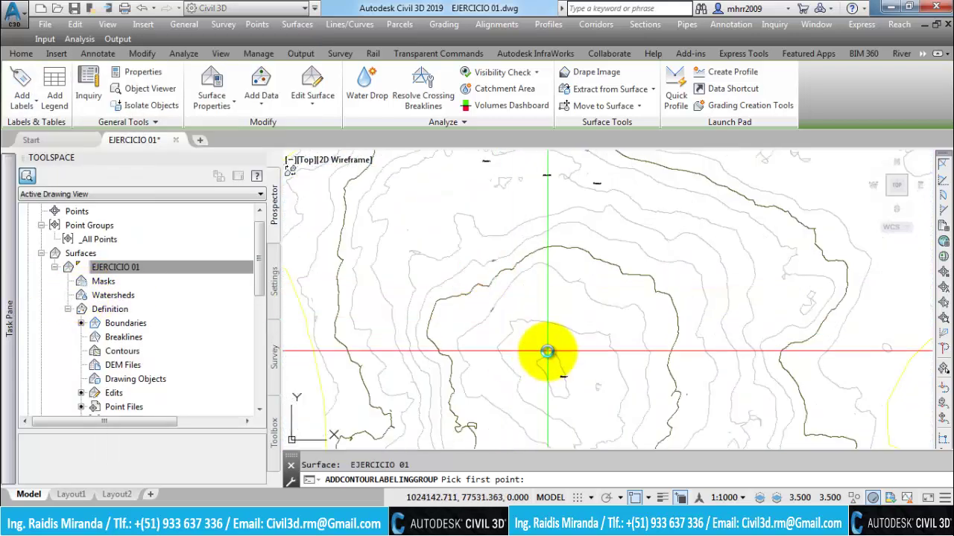
middle_click_drag(554, 319, 558, 229)
scroll(505, 311, "up", 2)
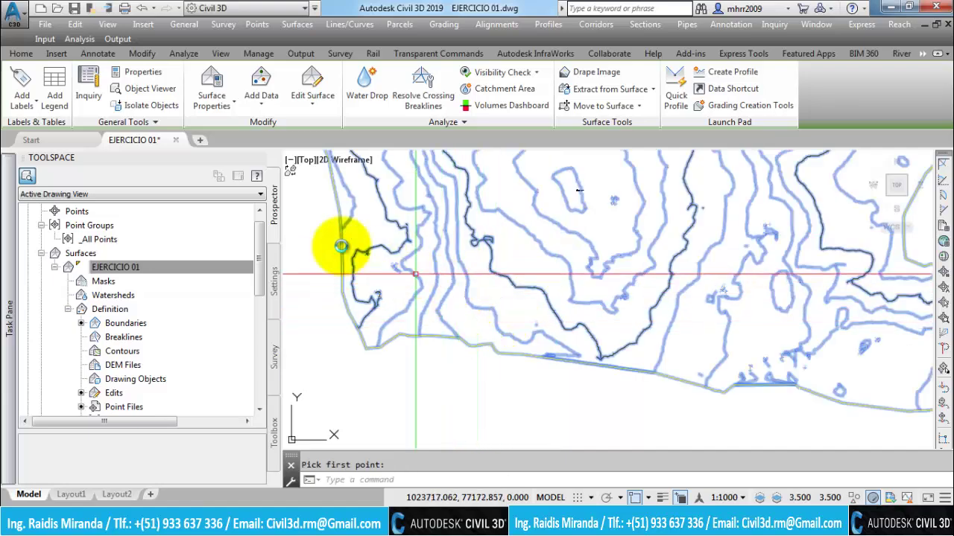
Label the southern slope's contours with elevations repeated every 200 units along each contour
left_click(25, 108)
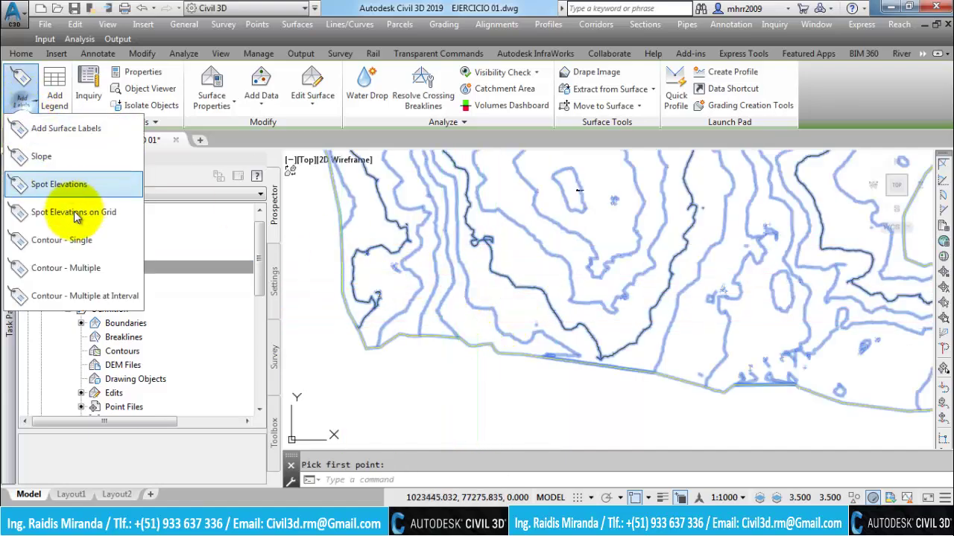
left_click(91, 294)
scroll(444, 309, "down", 2)
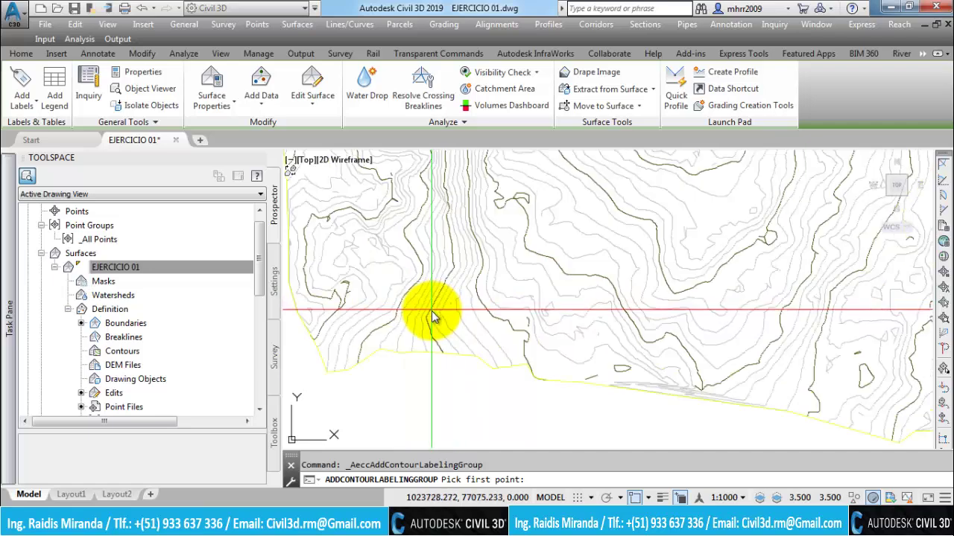
scroll(406, 320, "up", 2)
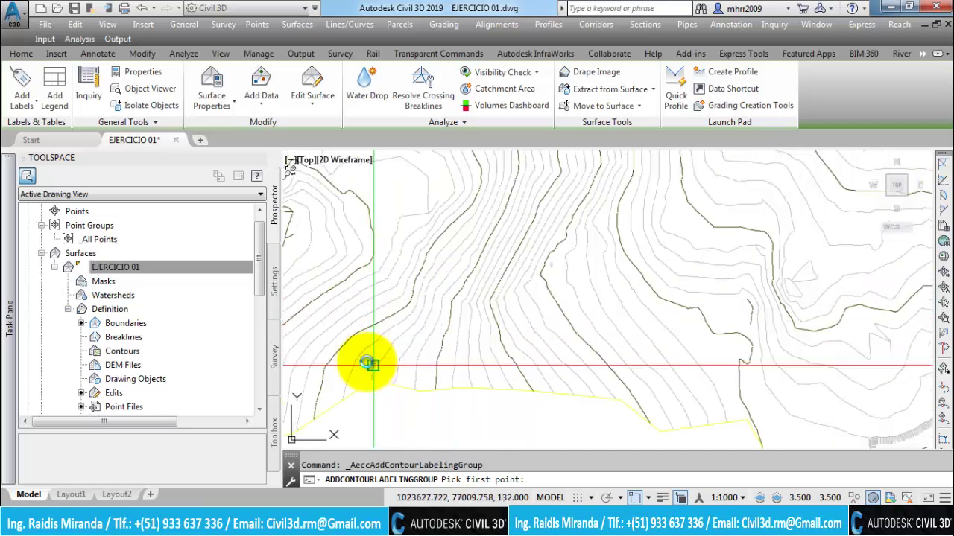
left_click(372, 353)
scroll(425, 330, "down", 2)
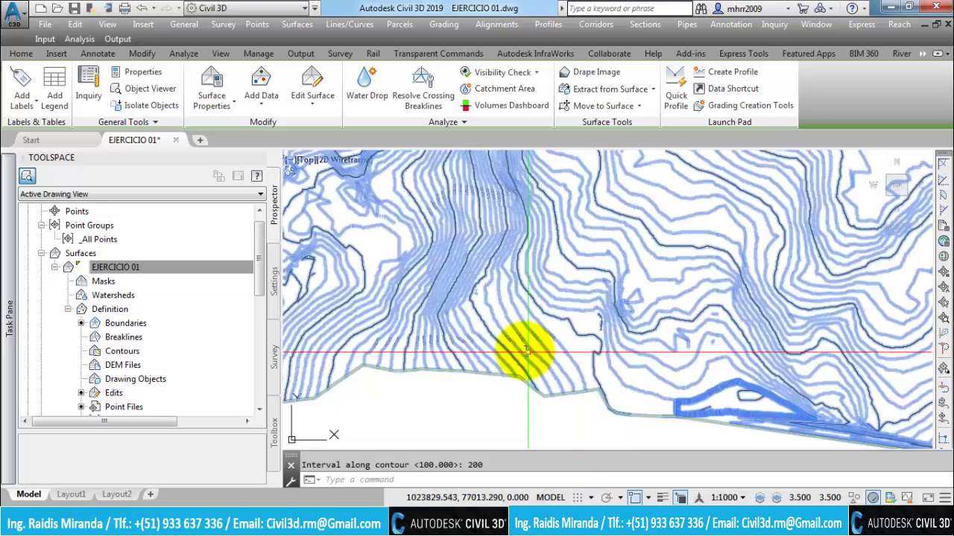
key("Escape")
scroll(496, 315, "up", 3)
Pan and zoom around the map to review the new contour labels
middle_click_drag(496, 315, 487, 381)
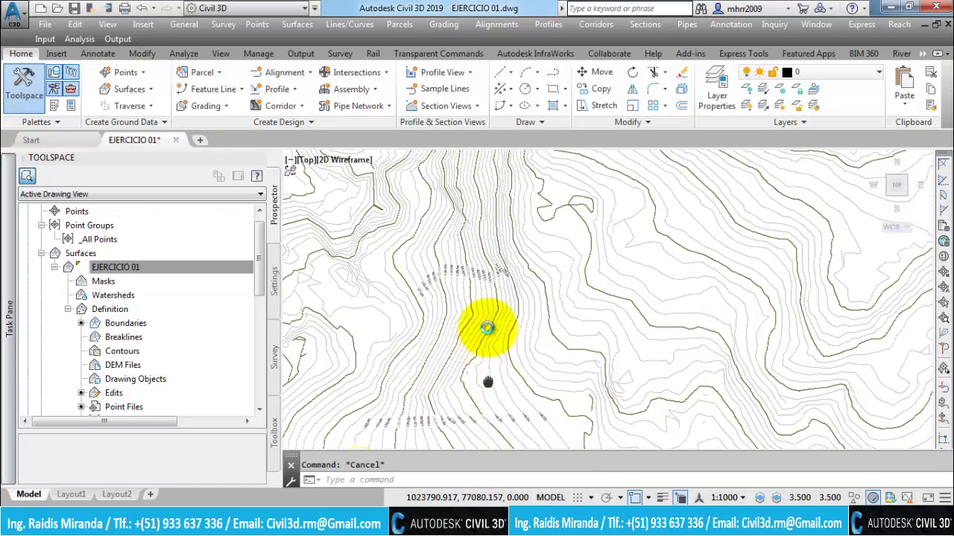
scroll(411, 365, "up", 3)
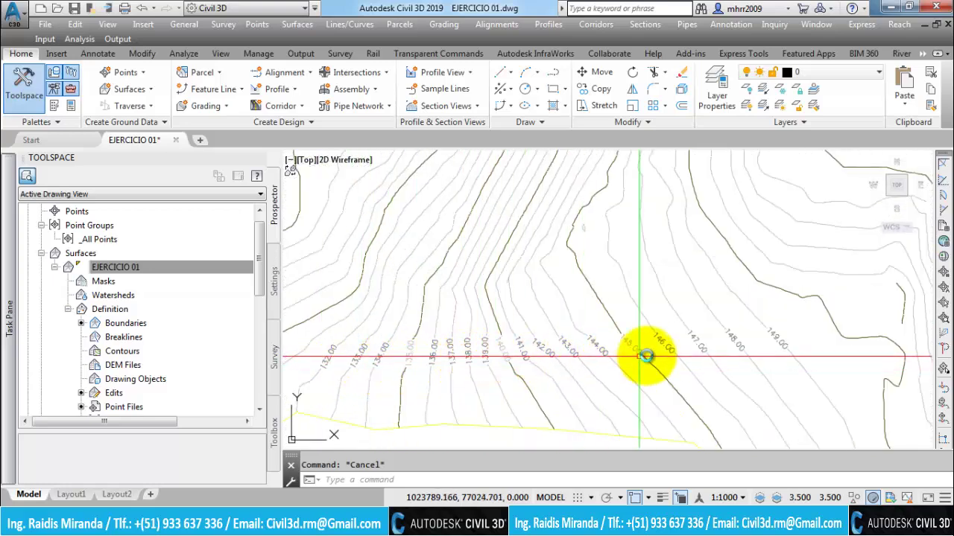
scroll(704, 351, "down", 2)
scroll(677, 298, "down", 2)
scroll(613, 388, "down", 1)
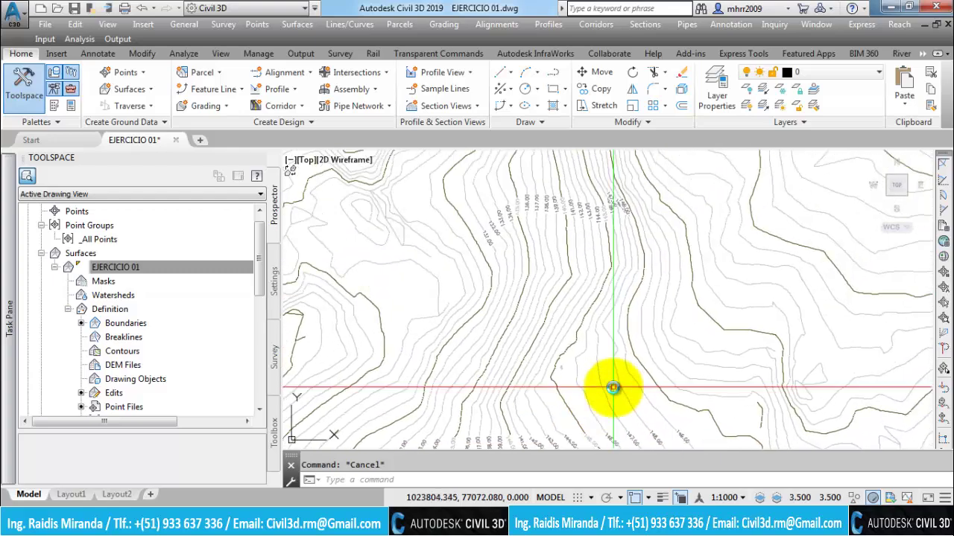
scroll(604, 313, "down", 1)
scroll(574, 315, "down", 1)
scroll(506, 357, "down", 1)
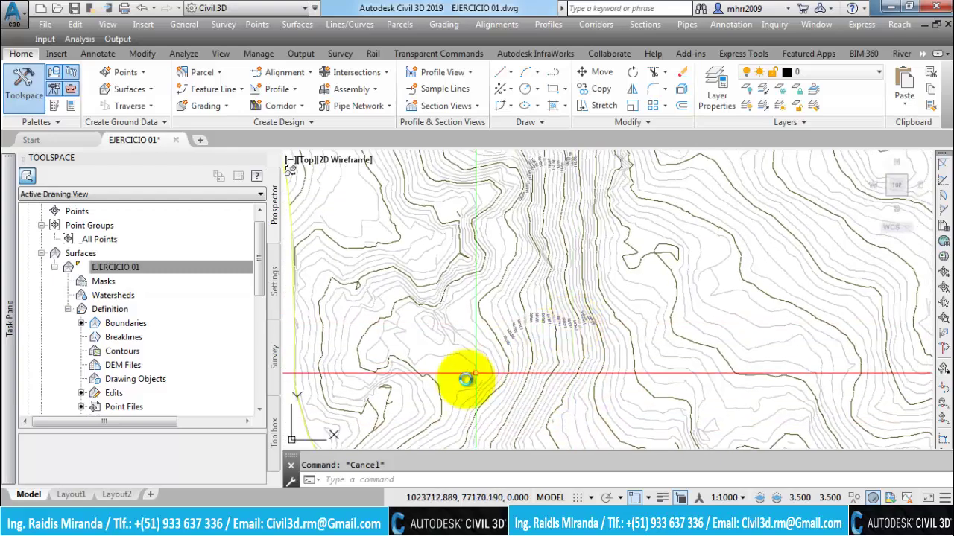
middle_click_drag(574, 283, 549, 362)
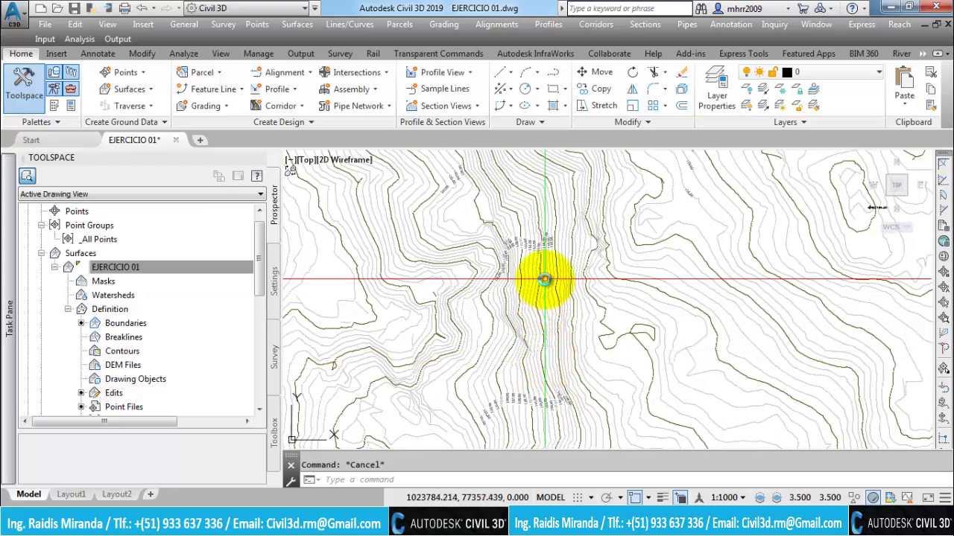
mouse_move(547, 276)
middle_mouse_down()
mouse_move(538, 311)
mouse_move(535, 241)
middle_mouse_up()
scroll(543, 231, "up", 1)
scroll(549, 283, "up", 1)
scroll(444, 273, "up", 1)
scroll(449, 410, "up", 1)
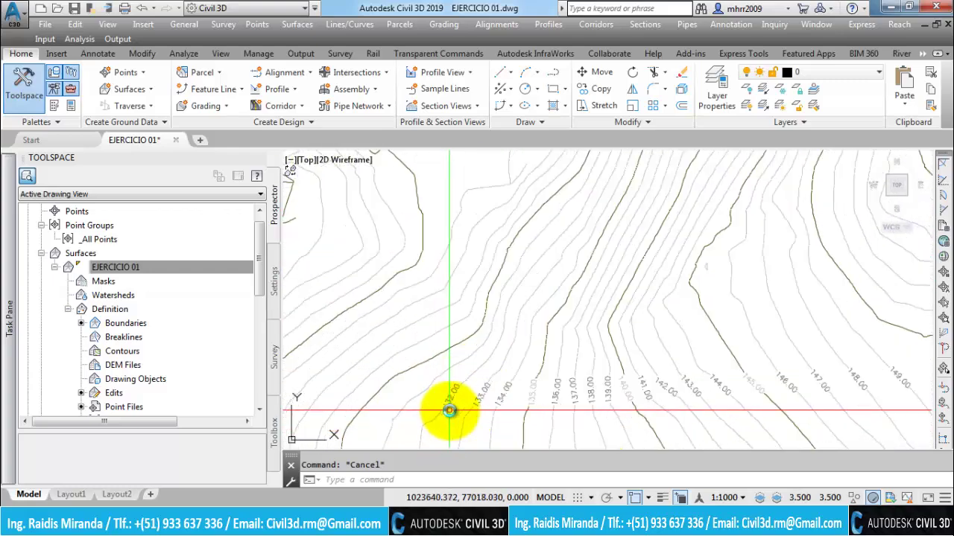
scroll(450, 407, "down", 2)
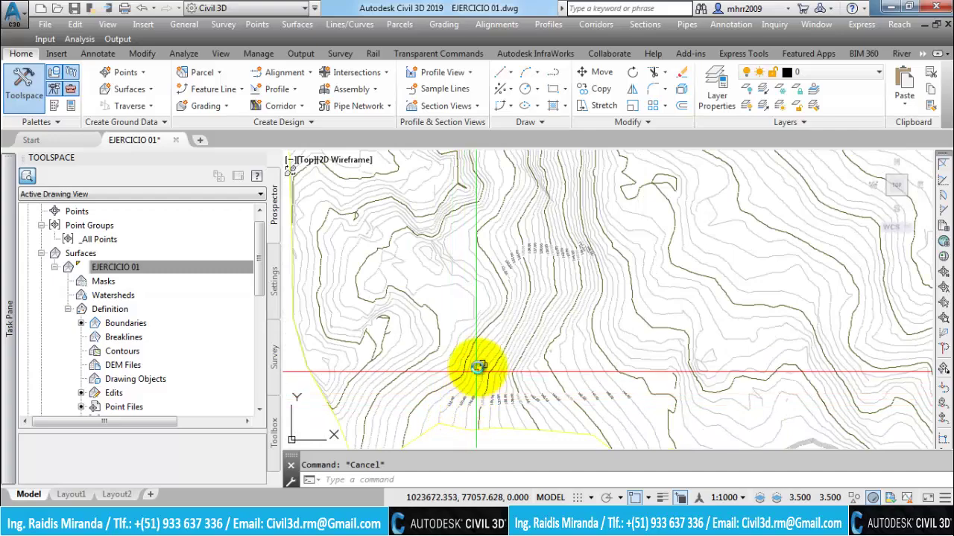
Pan across other terrain areas, then select the EJERCICIO 01 surface
mouse_move(529, 251)
middle_mouse_down()
mouse_move(472, 366)
mouse_move(460, 293)
mouse_move(462, 407)
mouse_move(432, 380)
mouse_move(564, 353)
mouse_move(440, 426)
mouse_move(514, 286)
mouse_move(447, 396)
middle_mouse_up()
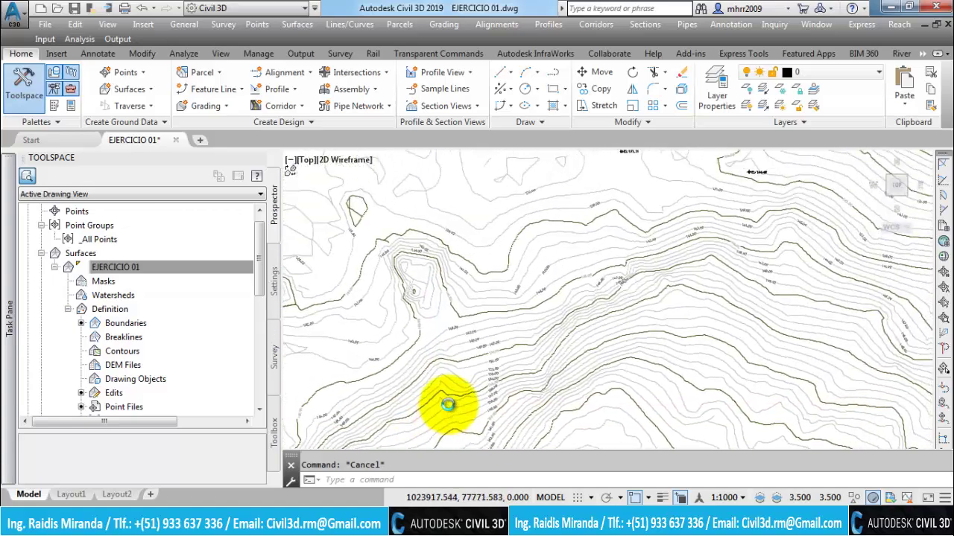
mouse_move(671, 276)
middle_mouse_down()
mouse_move(450, 315)
mouse_move(630, 336)
mouse_move(494, 288)
mouse_move(567, 299)
mouse_move(641, 350)
mouse_move(642, 284)
mouse_move(619, 320)
mouse_move(598, 317)
mouse_move(664, 315)
mouse_move(522, 315)
middle_mouse_up()
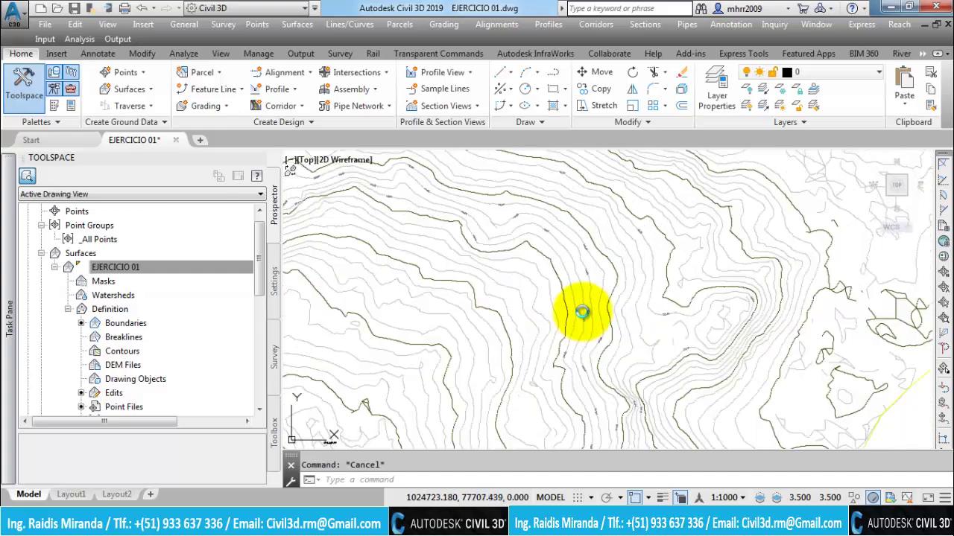
middle_click_drag(472, 358, 549, 307)
scroll(550, 307, "up", 2)
scroll(596, 333, "up", 2)
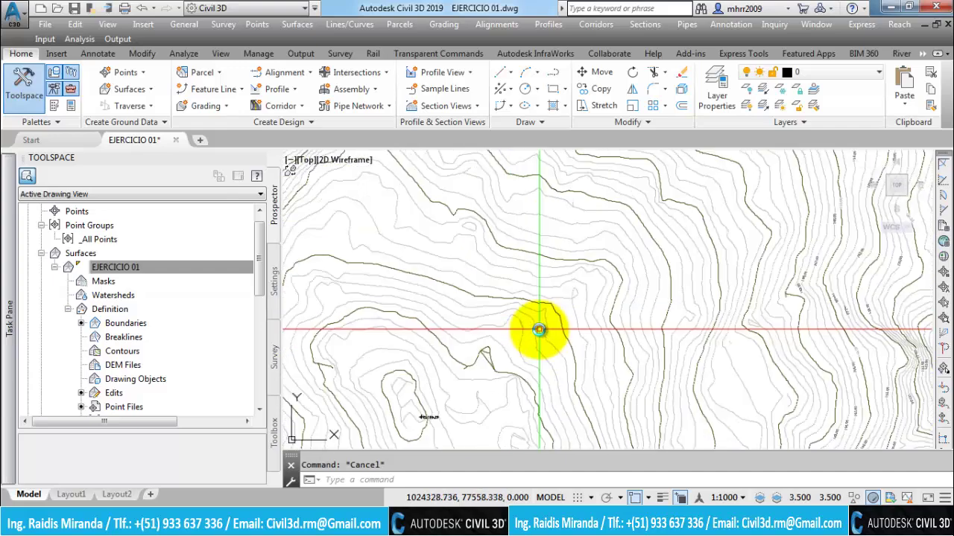
left_click(444, 323)
Draw a Contour - Multiple at Interval label line across the terrain with 100 spacing
left_click(22, 95)
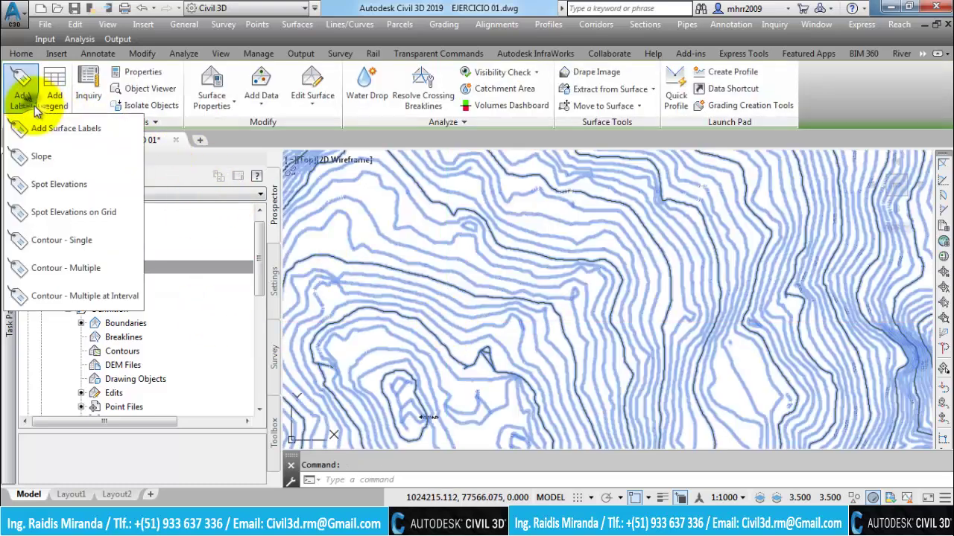
left_click(72, 302)
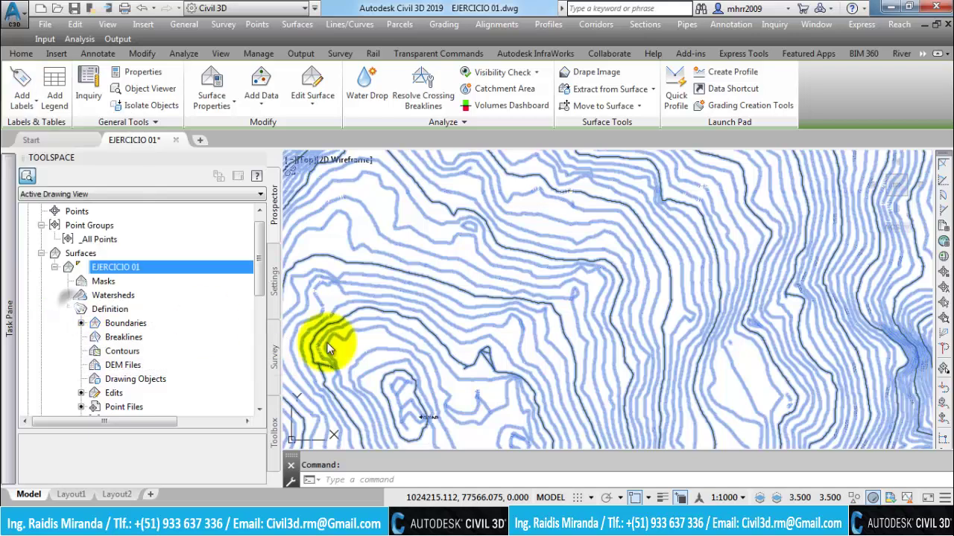
left_click(488, 385)
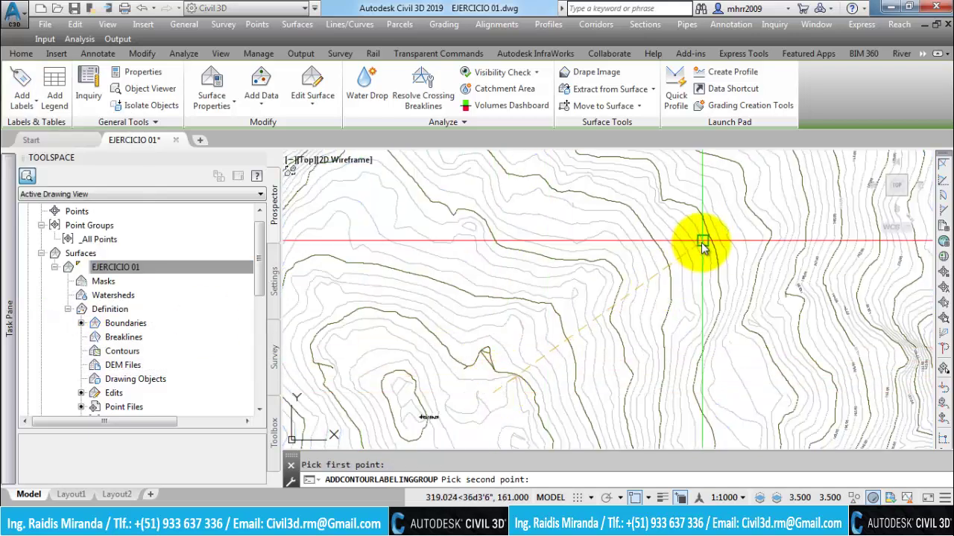
middle_click_drag(701, 261, 576, 290)
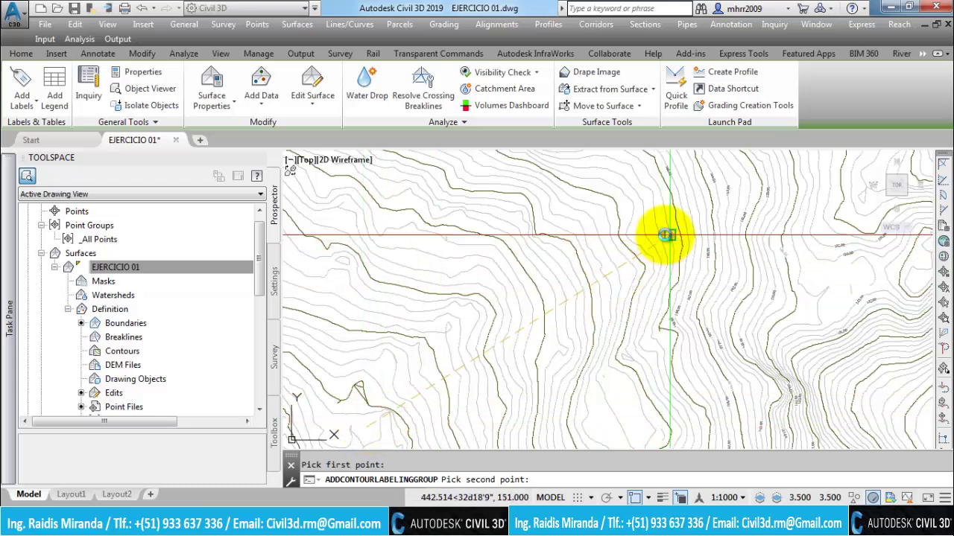
left_click(667, 235)
type("100")
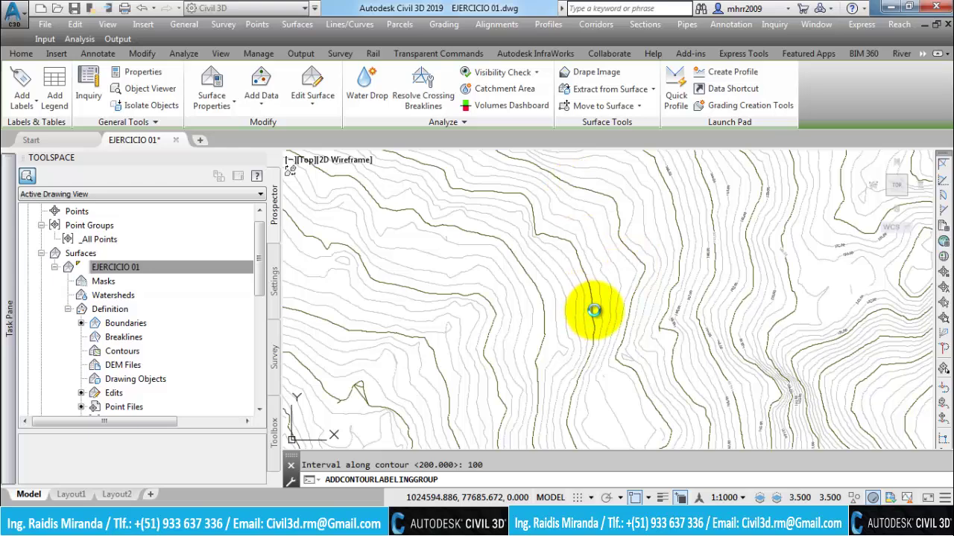
key("Return")
key("Escape")
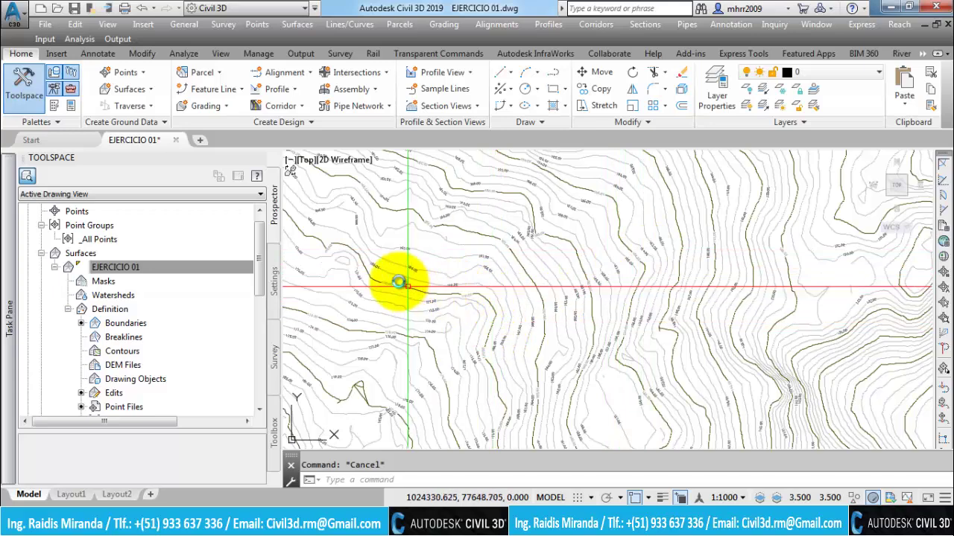
Pan to a new terrain area, save EJERCICIO 01.dwg, and reselect the surface
scroll(378, 274, "down", 2)
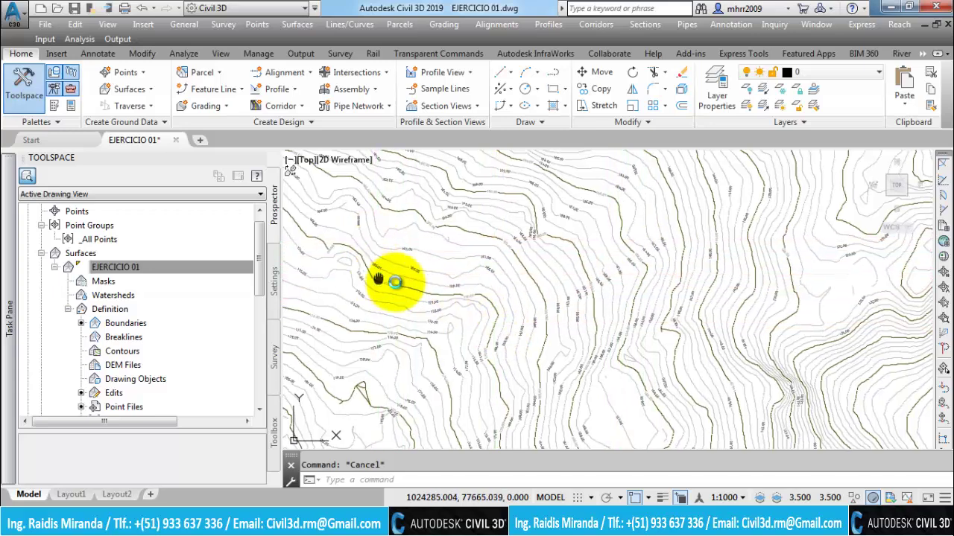
middle_click_drag(383, 276, 493, 272)
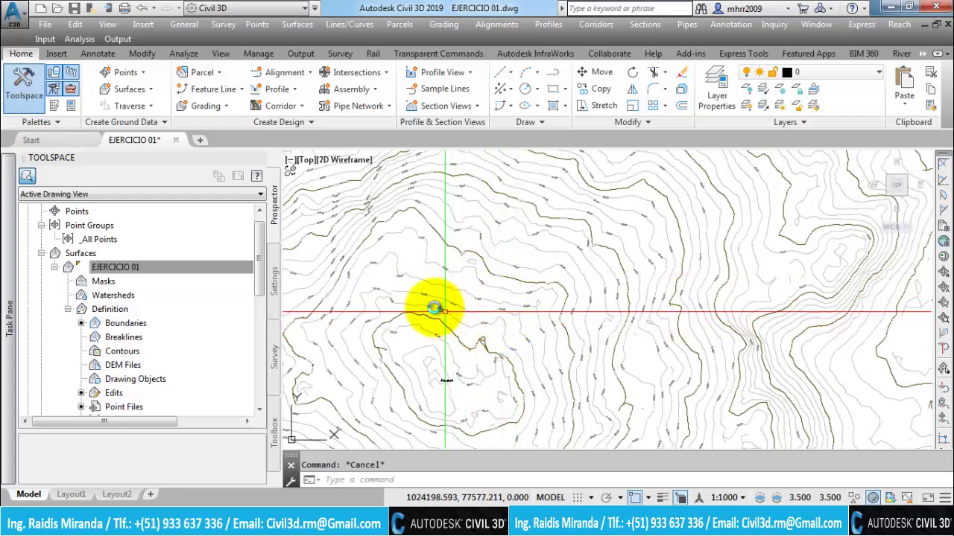
mouse_move(485, 308)
middle_mouse_down()
mouse_move(532, 283)
mouse_move(537, 322)
mouse_move(507, 366)
mouse_move(504, 292)
middle_mouse_up()
mouse_move(511, 245)
middle_mouse_down()
mouse_move(544, 397)
mouse_move(466, 328)
middle_mouse_up()
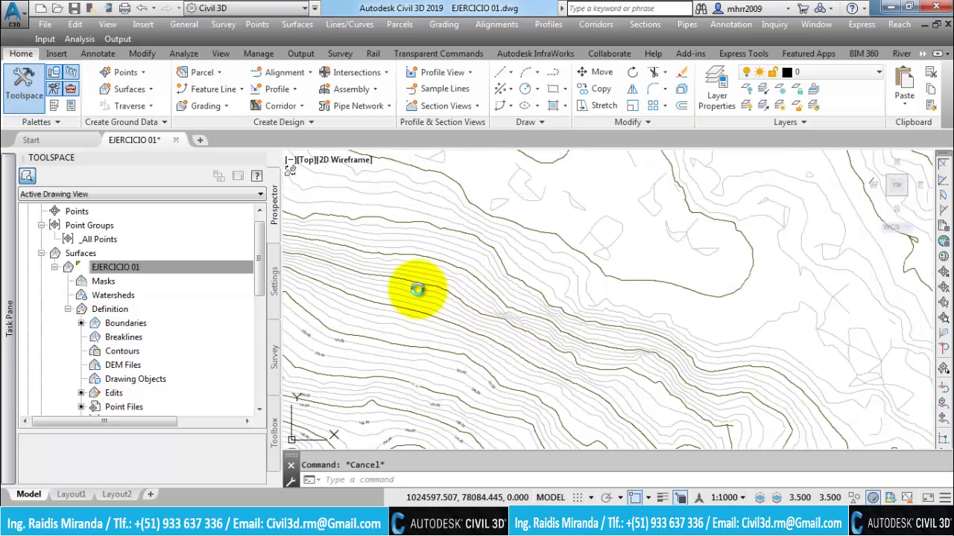
key("ctrl+s")
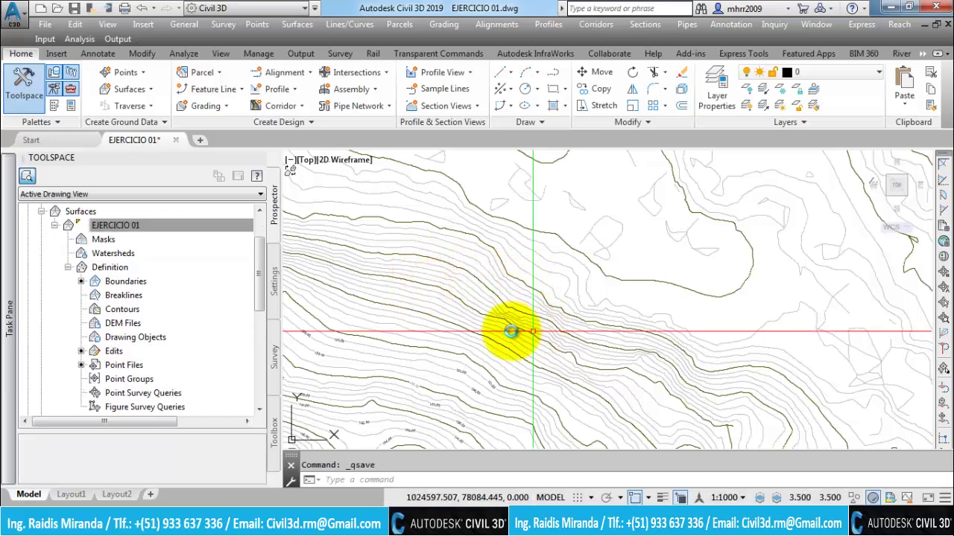
left_click(436, 313)
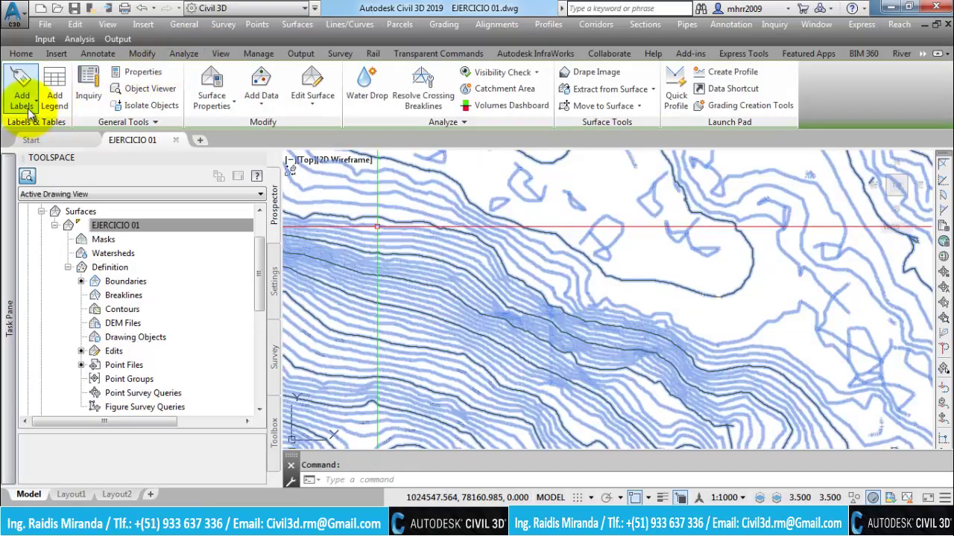
Draw another interval label line up the slope, keeping the default 100 spacing
left_click(22, 104)
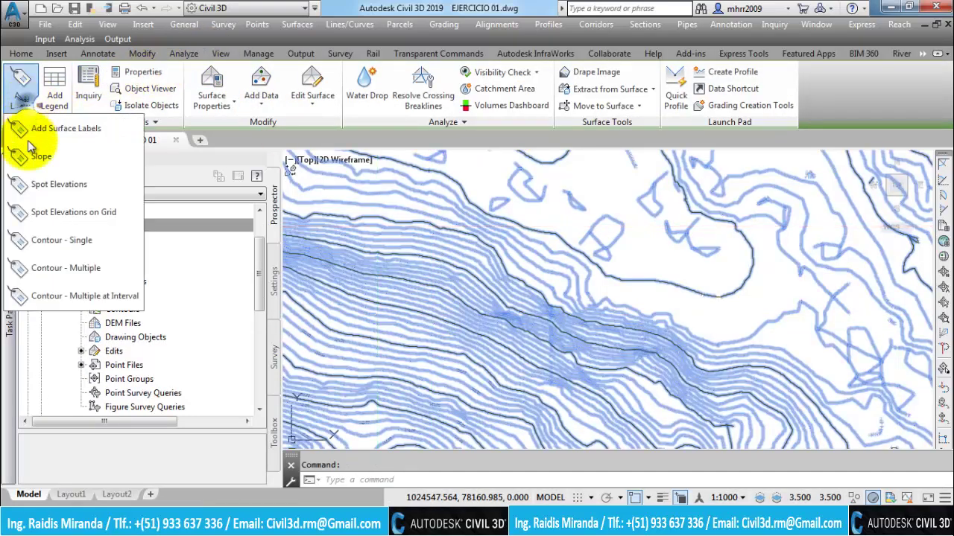
left_click(61, 295)
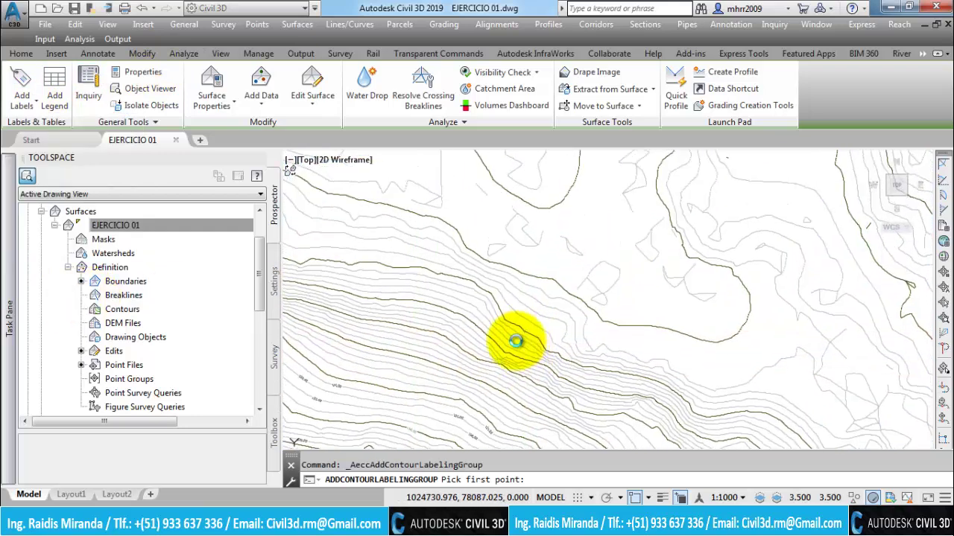
scroll(511, 334, "up", 2)
left_click(452, 371)
middle_click_drag(453, 371, 452, 268)
scroll(452, 255, "up", 2)
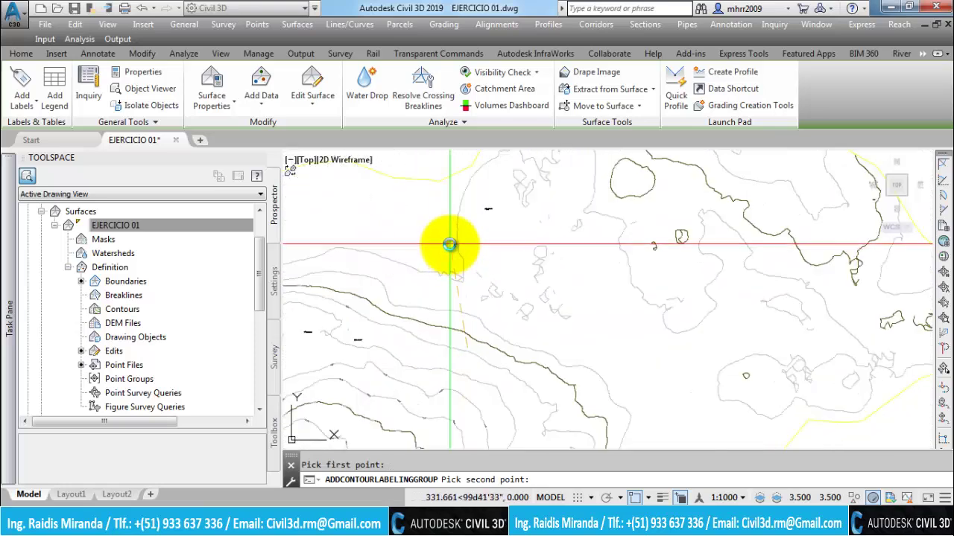
left_click(459, 233)
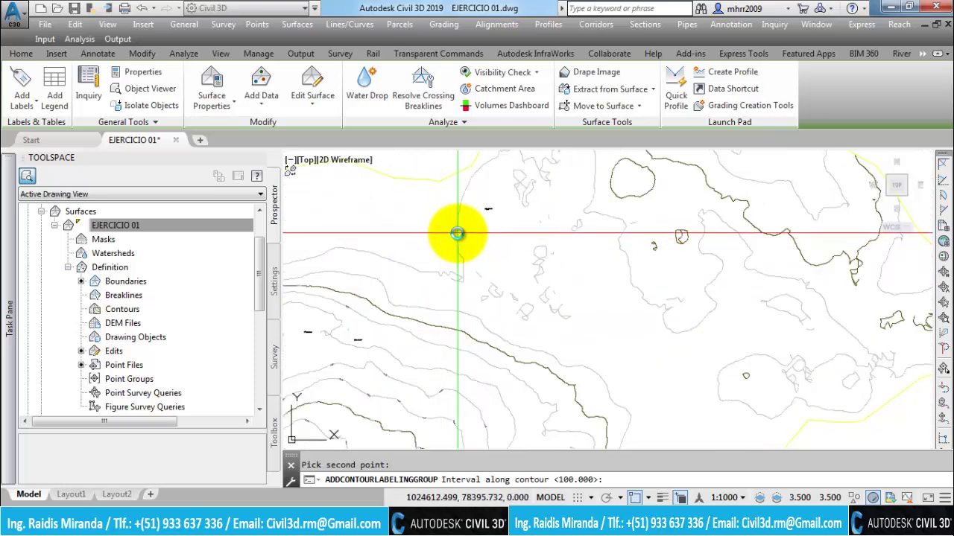
key("Return")
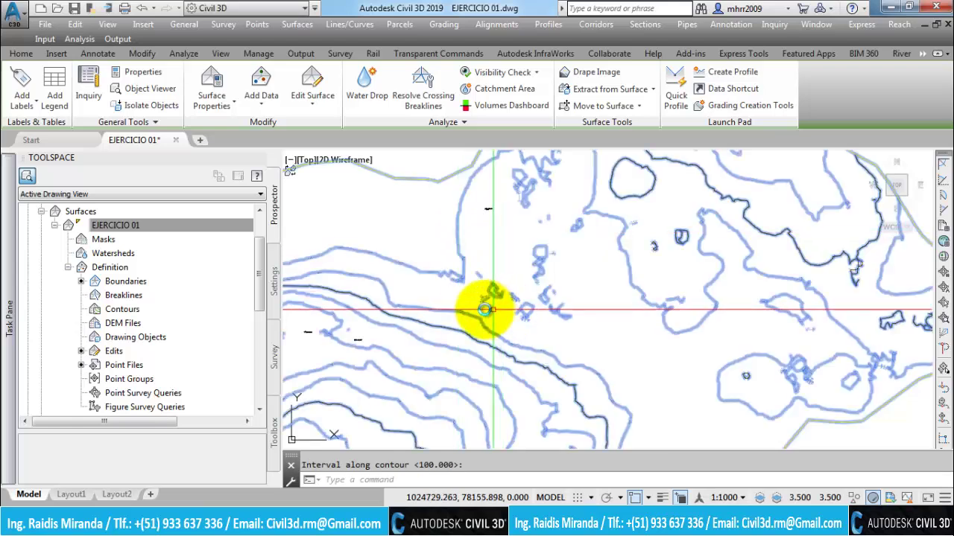
key("Escape")
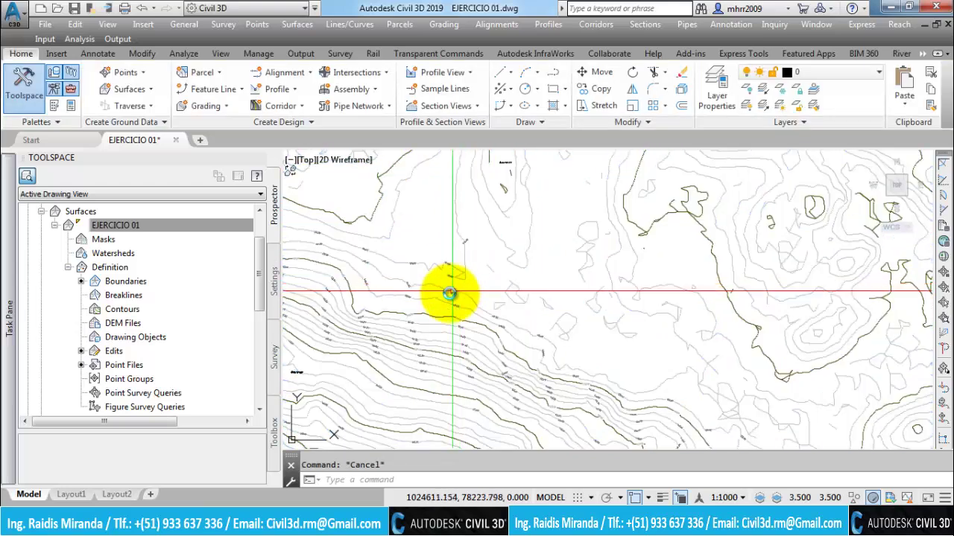
scroll(419, 330, "up", 2)
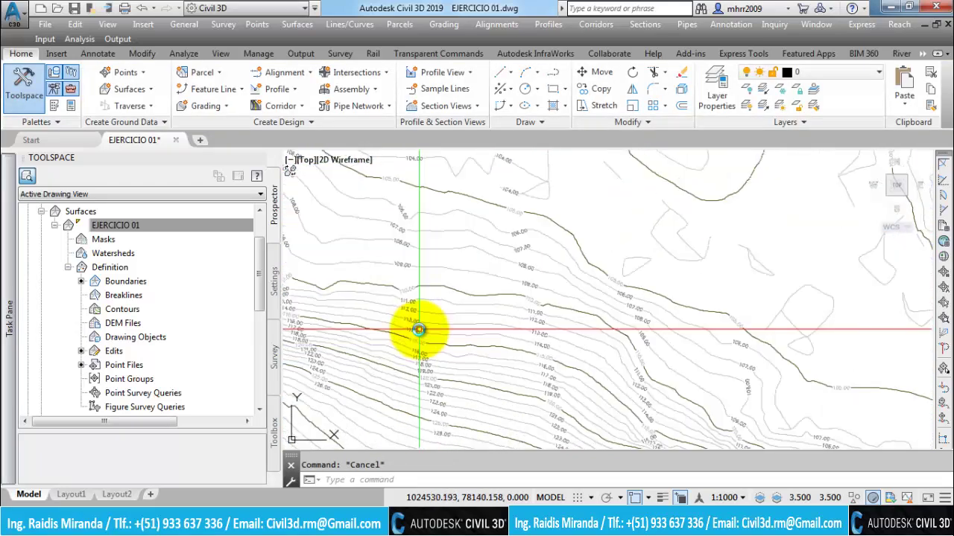
scroll(425, 328, "down", 1)
scroll(450, 331, "down", 1)
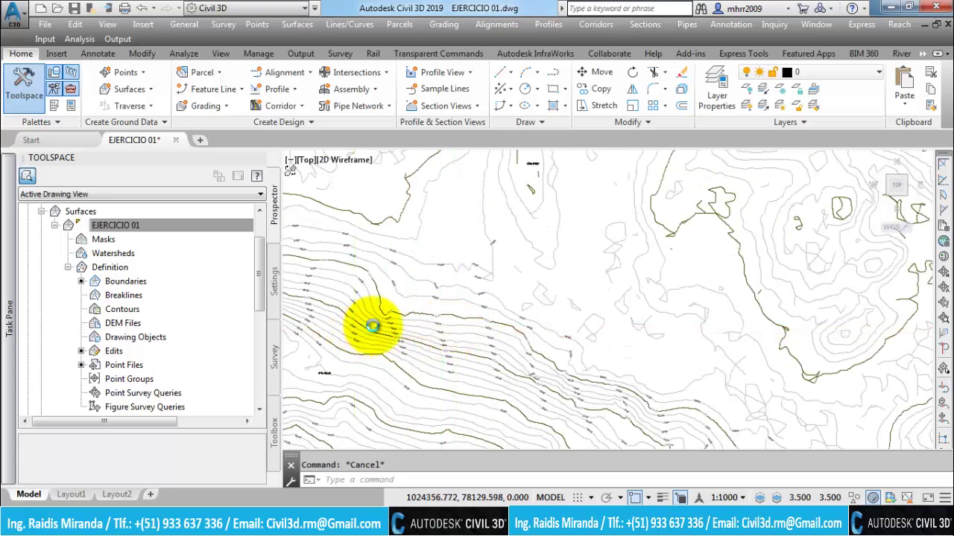
scroll(371, 325, "up", 2)
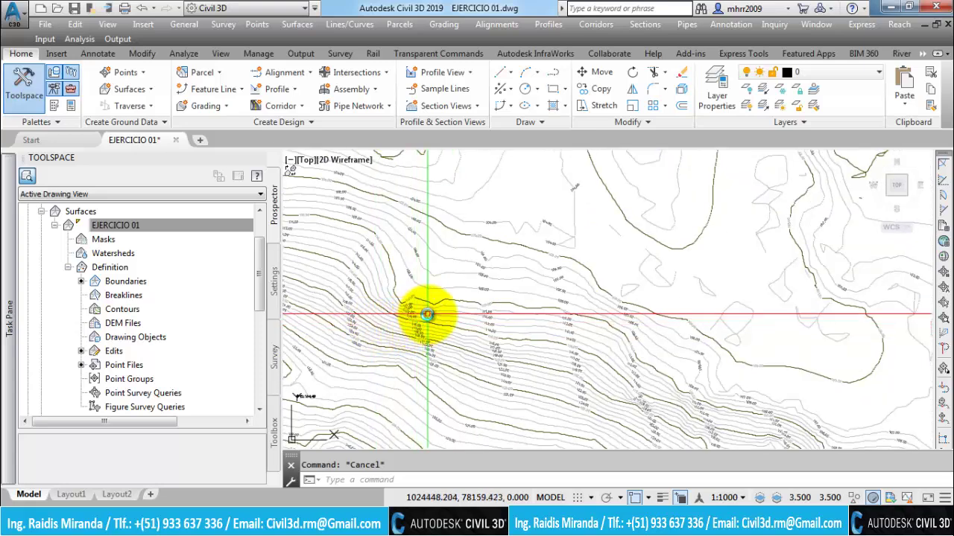
Select the contour label group containing the 114.00 label and open its Properties
left_click(412, 316)
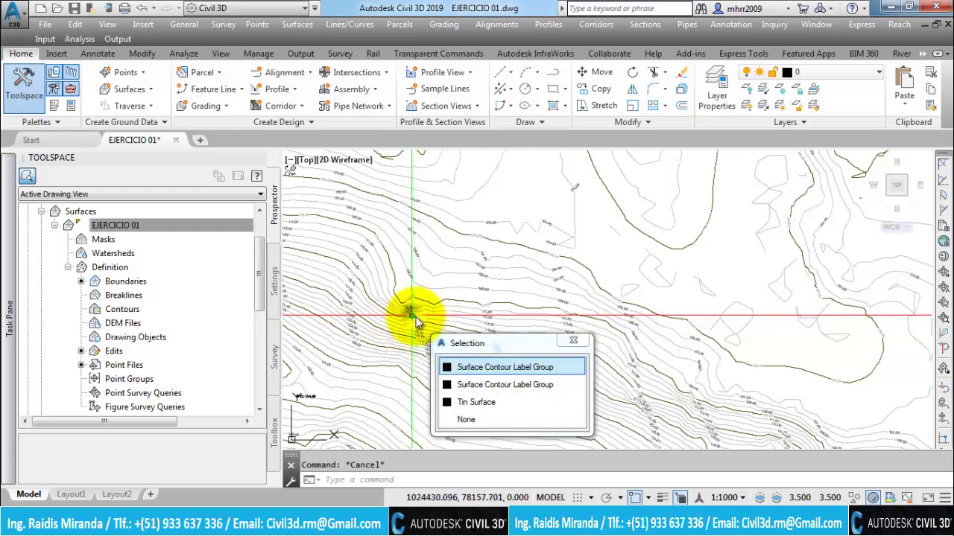
left_click(475, 367)
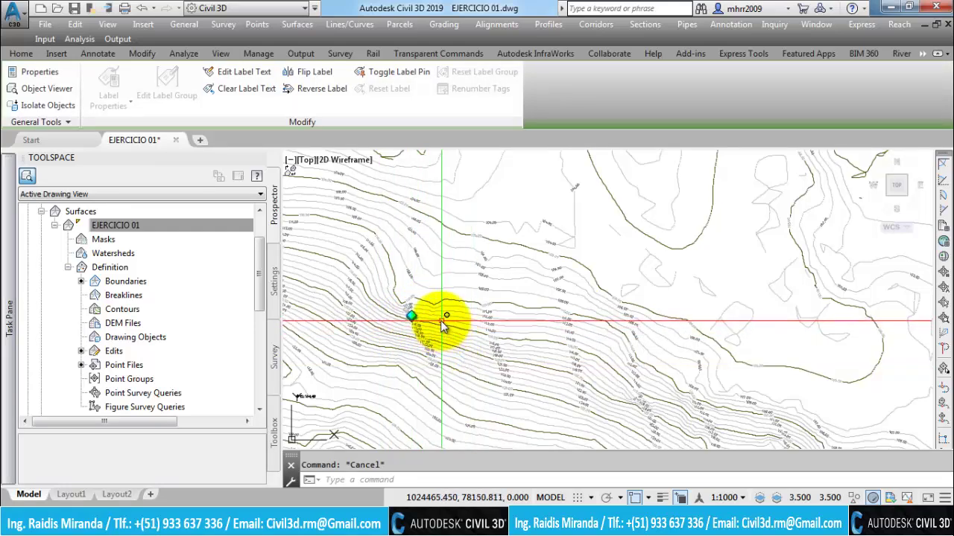
scroll(405, 319, "up", 2)
scroll(405, 319, "up", 2)
scroll(409, 317, "up", 3)
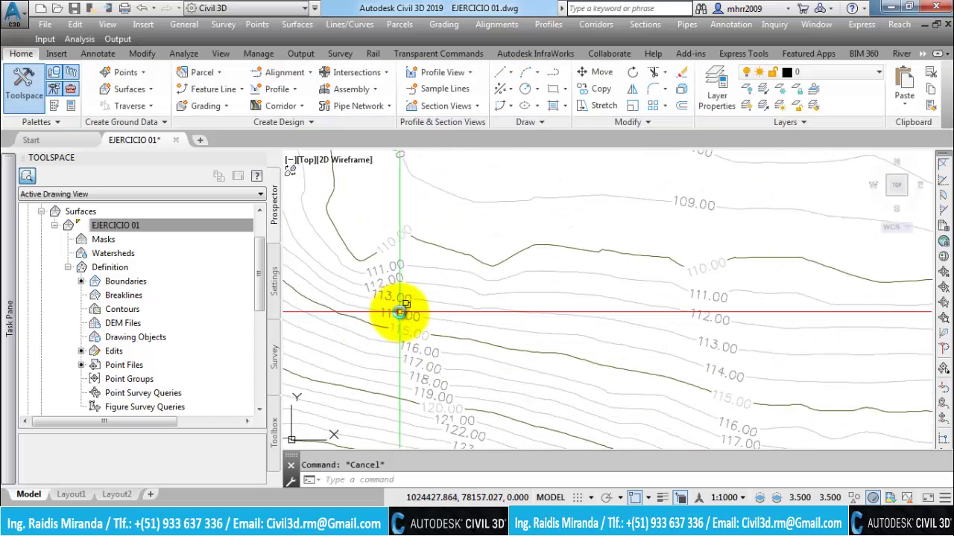
left_click(410, 314)
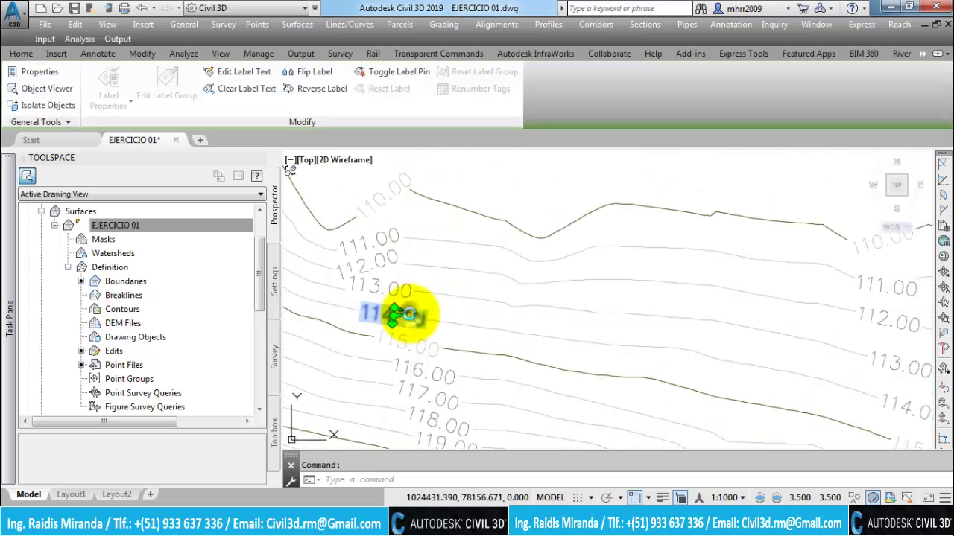
key("Escape")
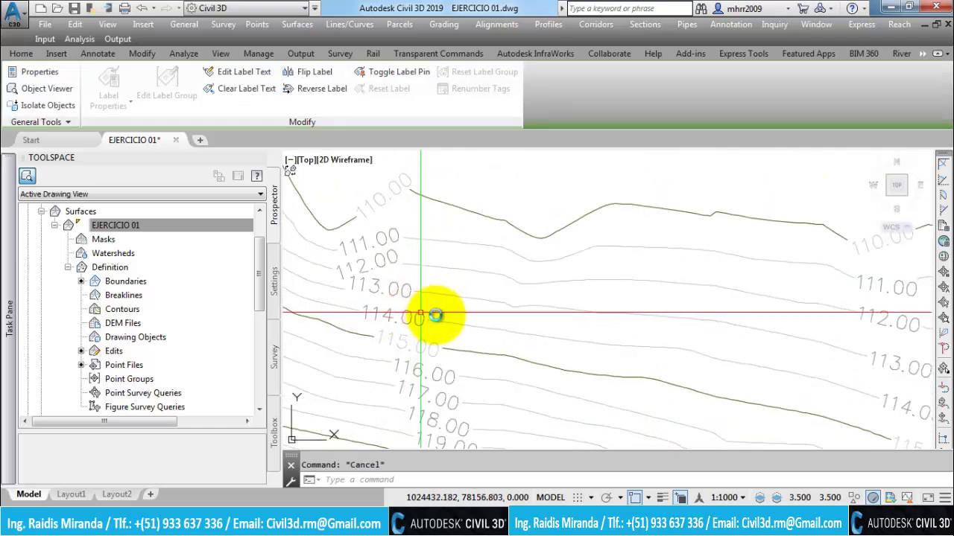
left_click(444, 321)
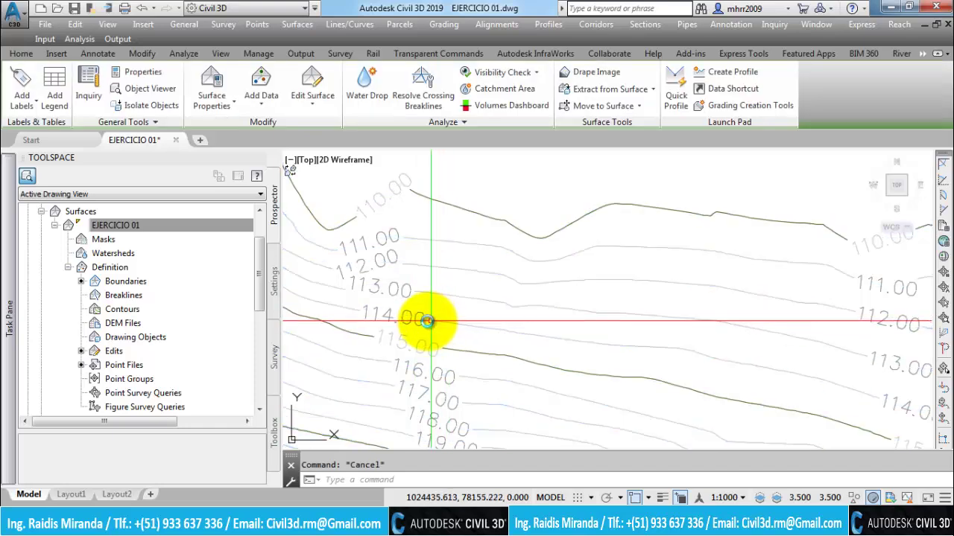
key("Escape")
right_click(416, 314)
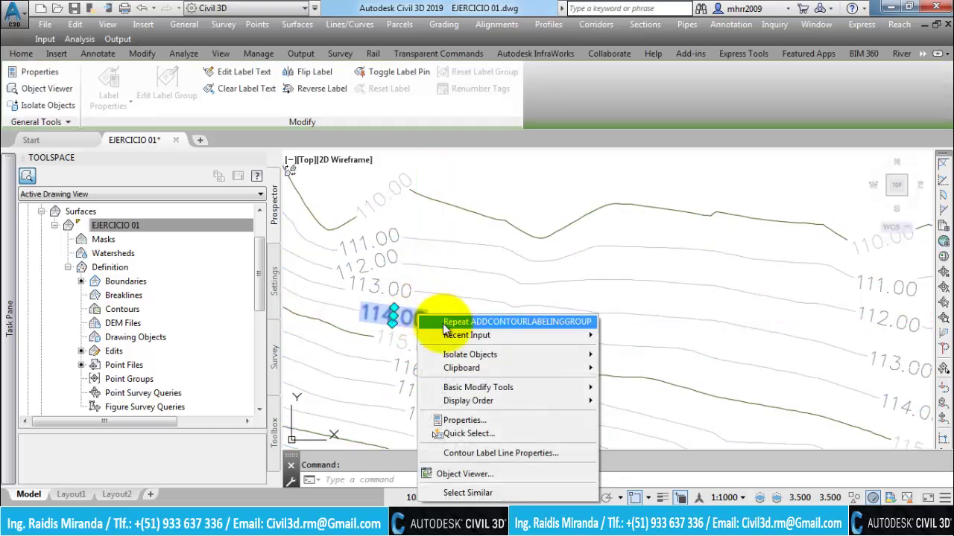
left_click(471, 453)
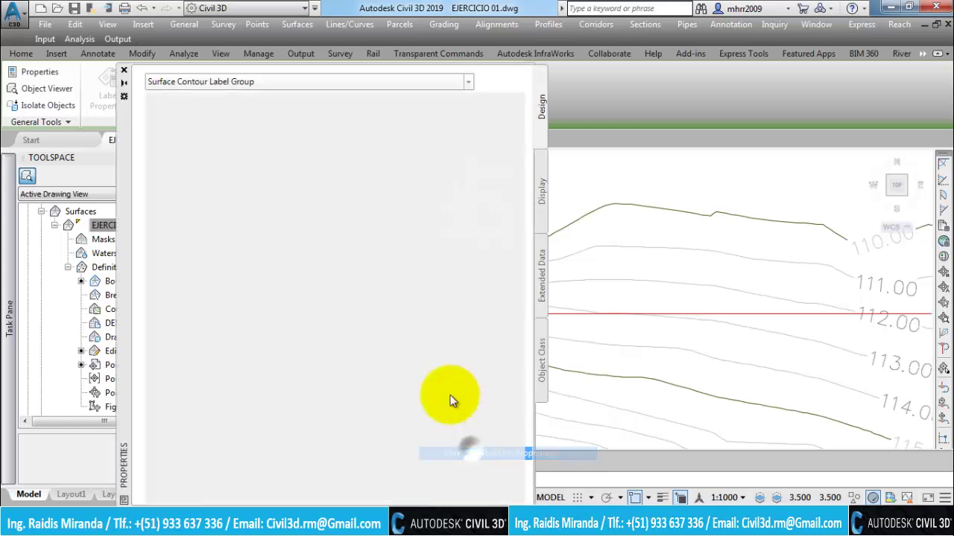
Choose Create/Edit for the group's Surface Contour Label Style Major in Properties
left_click(124, 97)
left_click(332, 188)
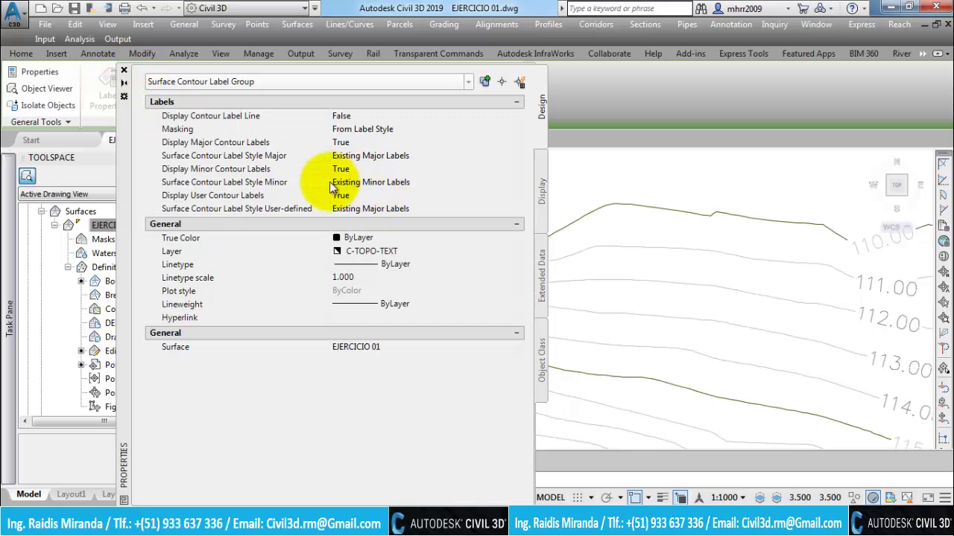
left_click(221, 170)
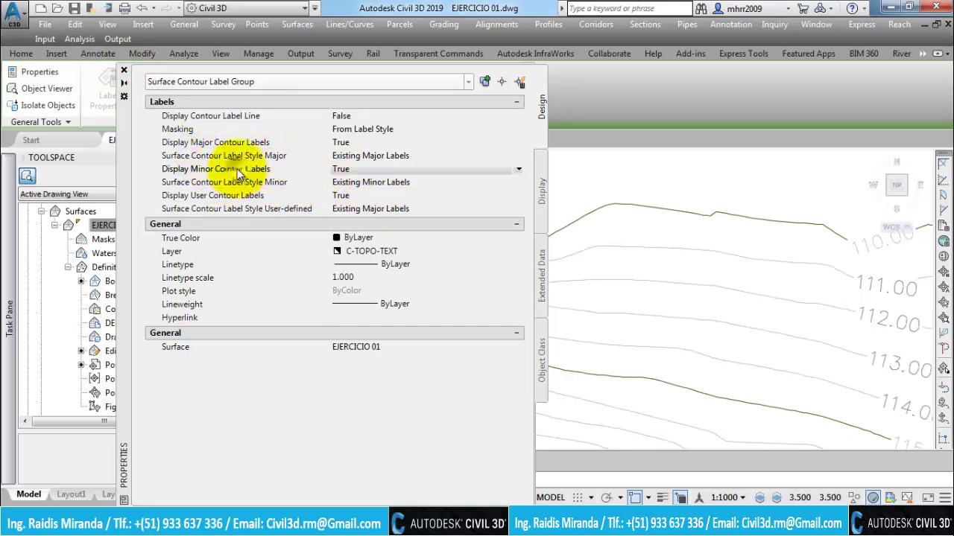
left_click(389, 169)
left_click(388, 168)
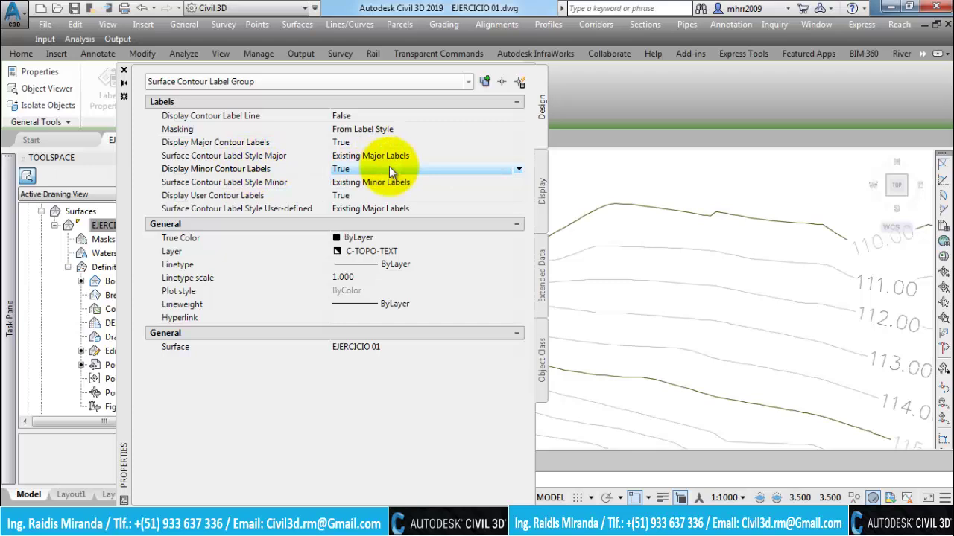
left_click(389, 168)
left_click(389, 169)
left_click(396, 156)
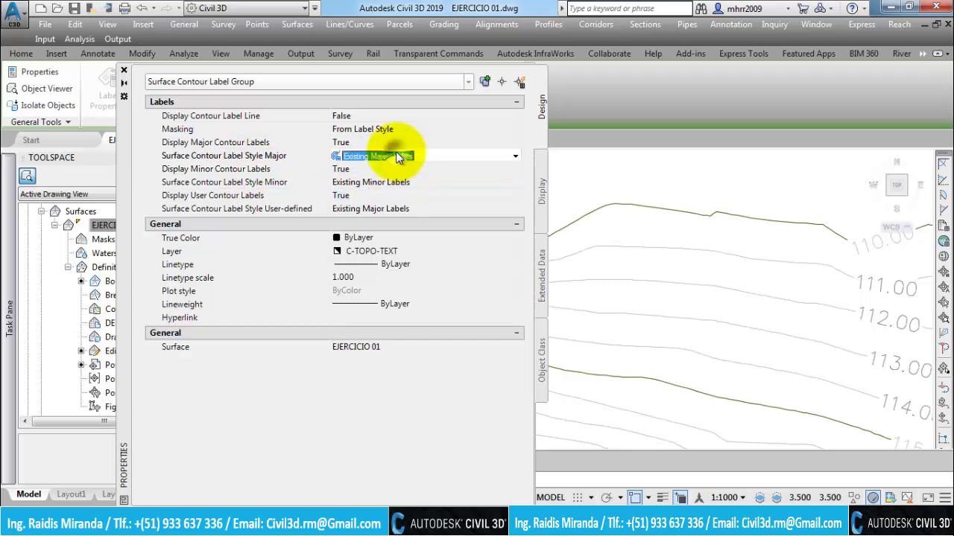
left_click(513, 156)
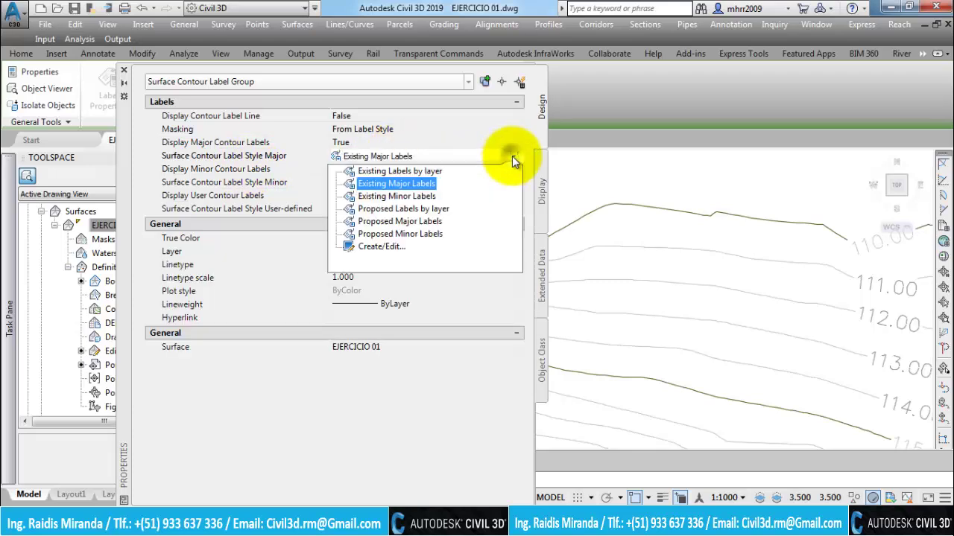
left_click(372, 246)
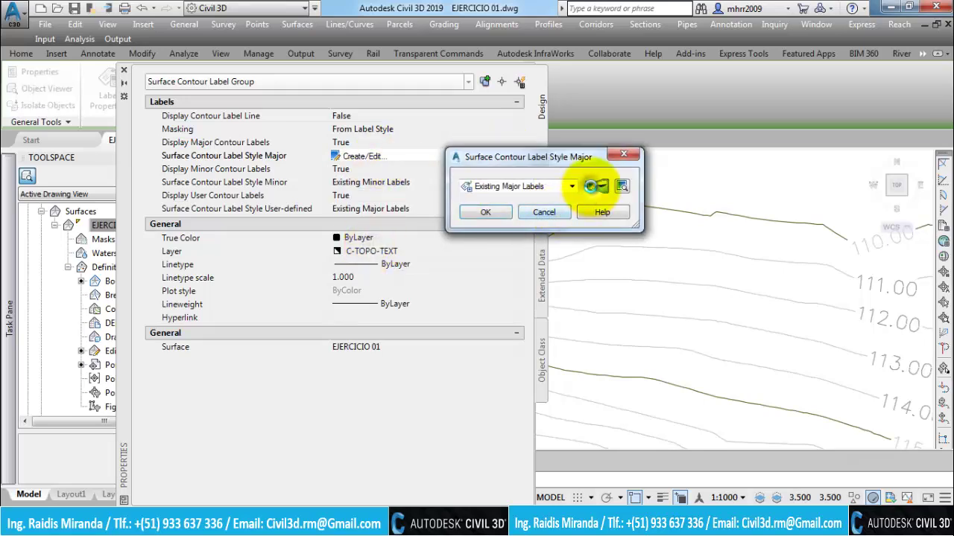
Delete the text contents of the Existing Major Labels style and close the dialogs
left_click(590, 186)
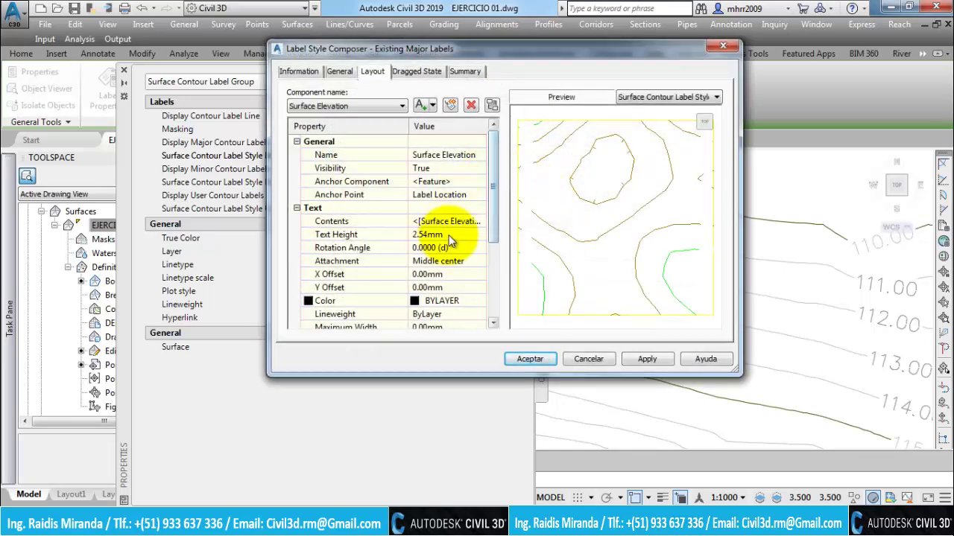
left_click(480, 222)
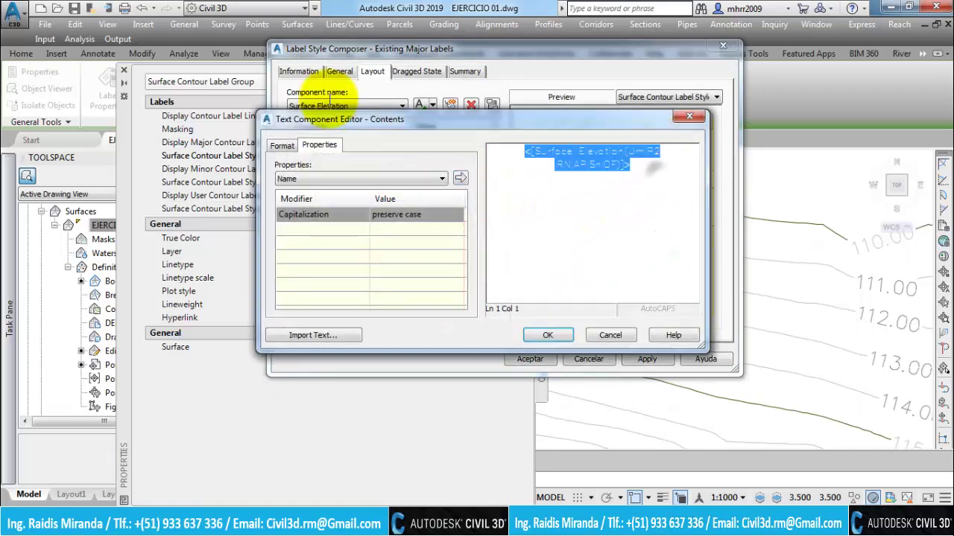
key("Delete")
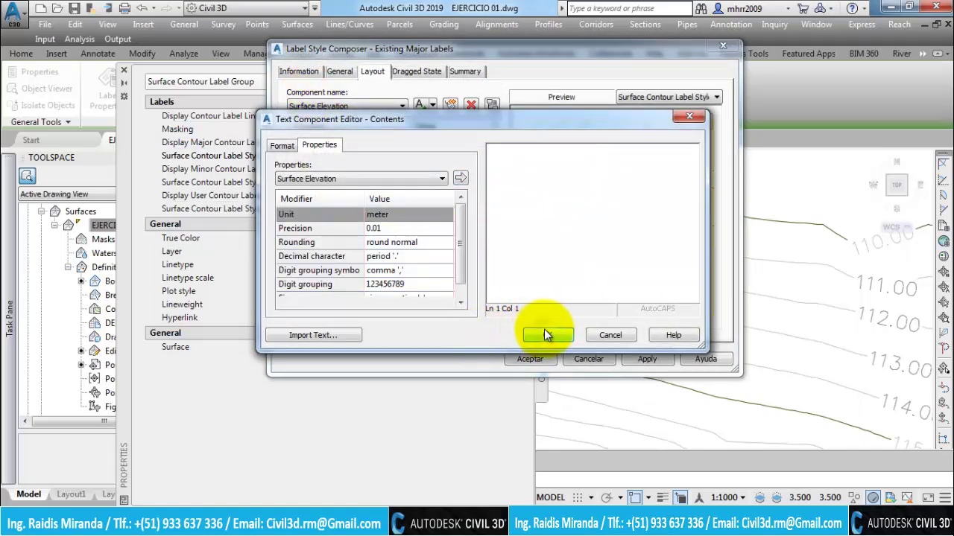
left_click(546, 335)
left_click(528, 359)
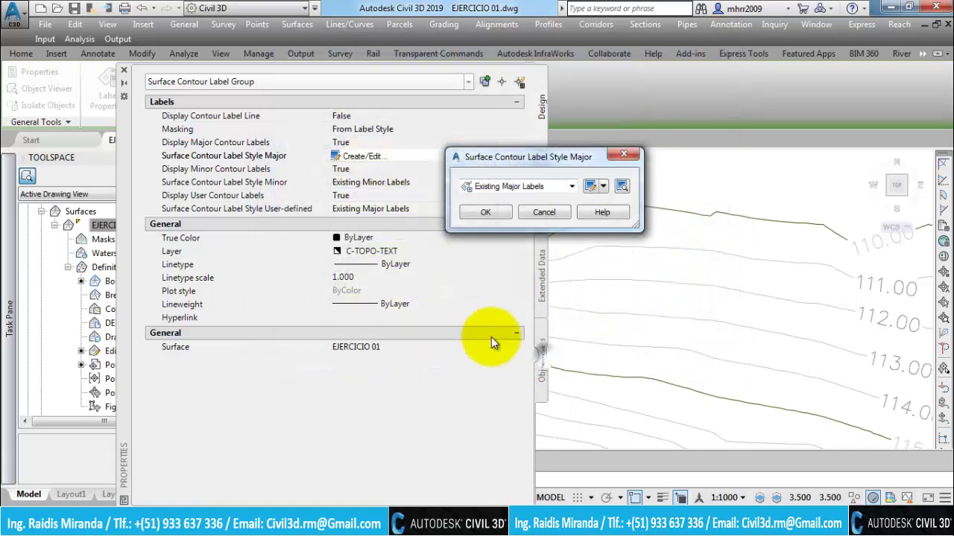
left_click(486, 212)
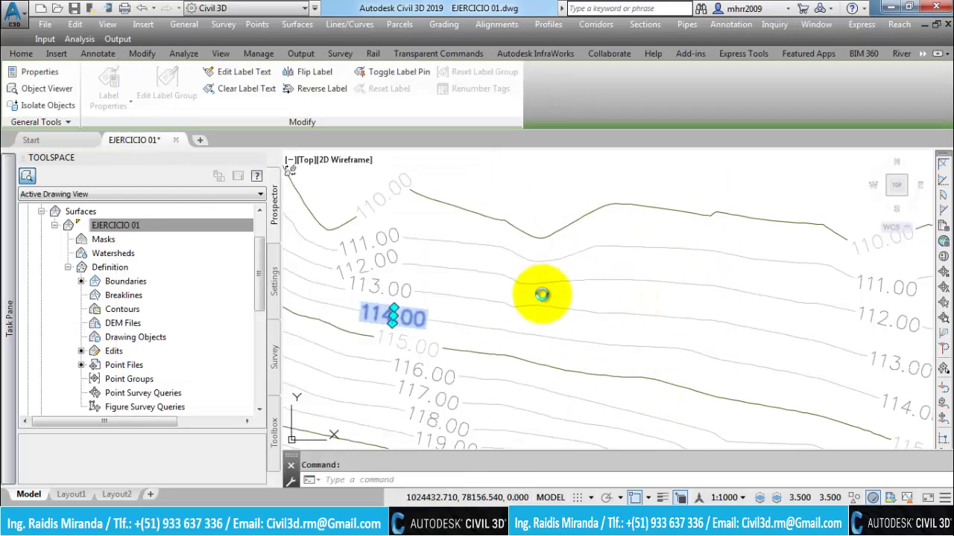
key("Escape")
scroll(464, 297, "down", 5)
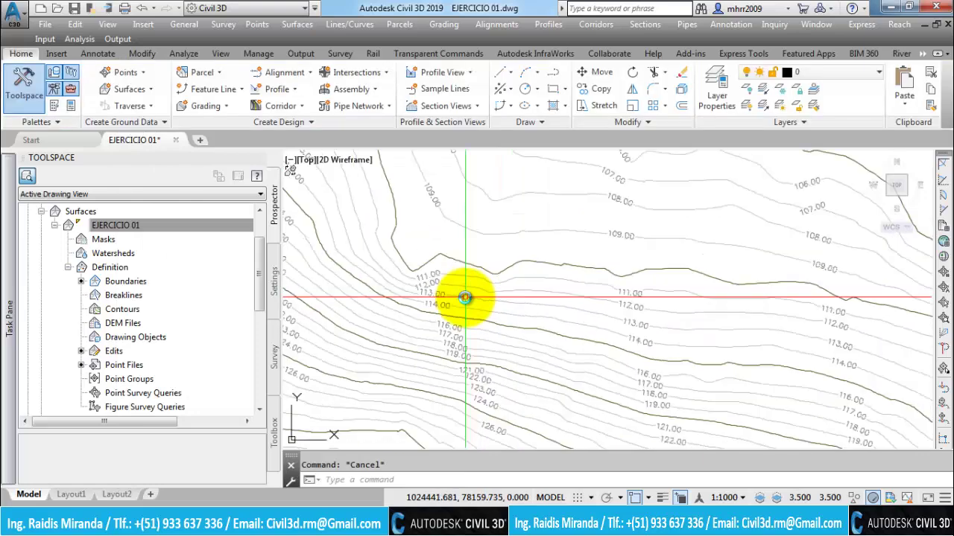
middle_click_drag(465, 297, 465, 303)
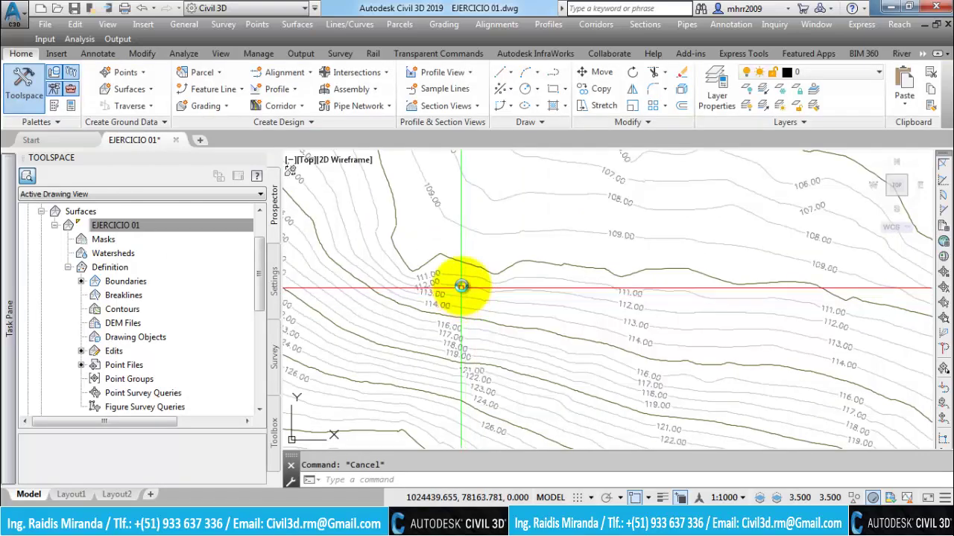
scroll(465, 304, "up", 3)
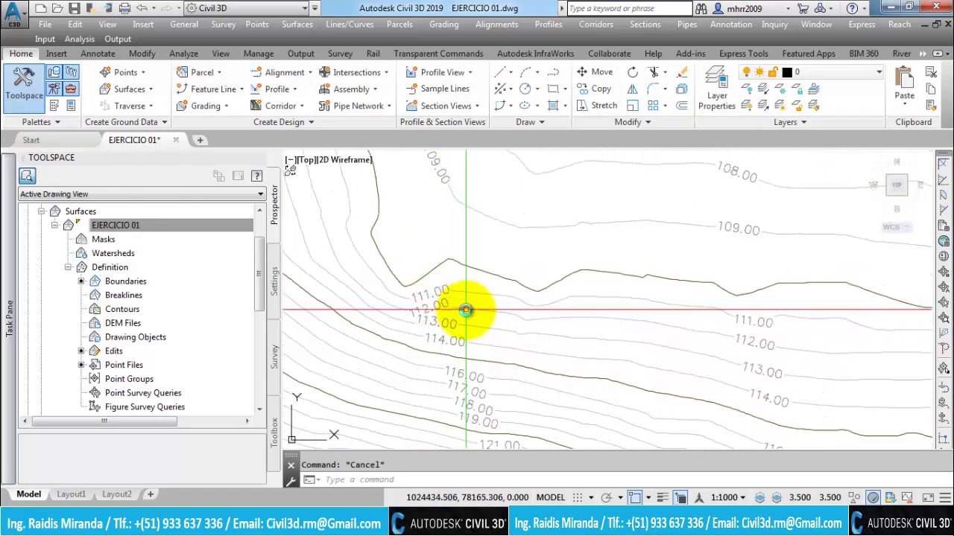
left_click(465, 309)
right_click(465, 309)
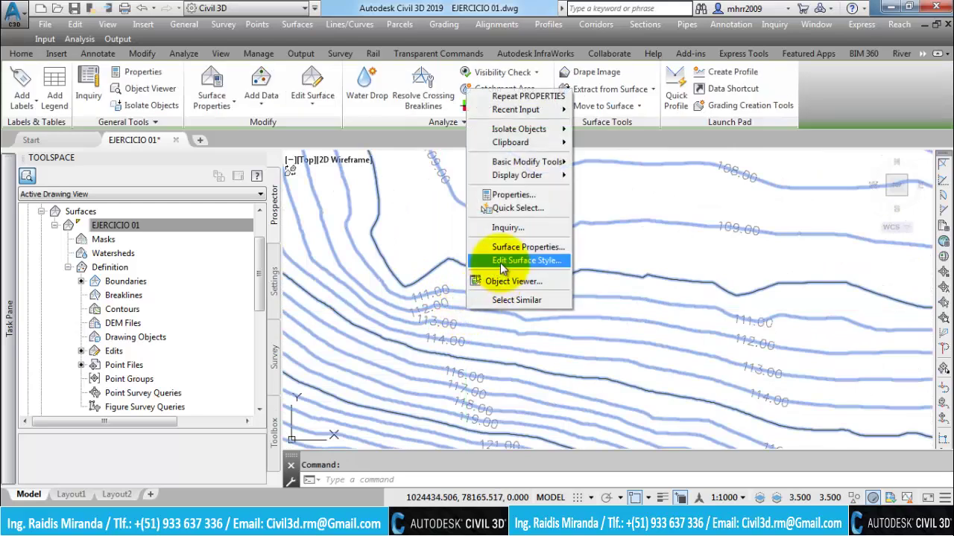
left_click(448, 298)
key("Escape")
left_click(443, 298)
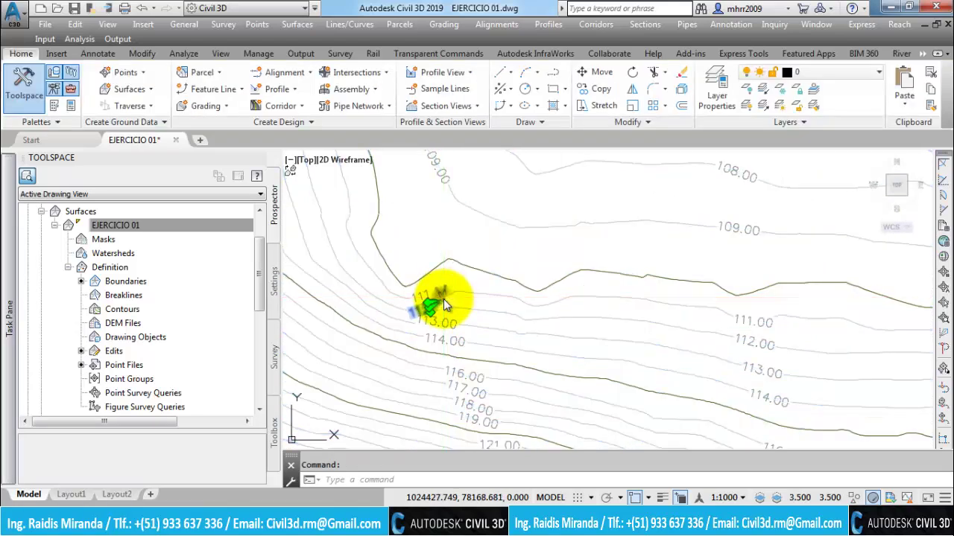
right_click(458, 289)
Reopen the label group's properties and choose Create/Edit for the major contour label style
left_click(497, 439)
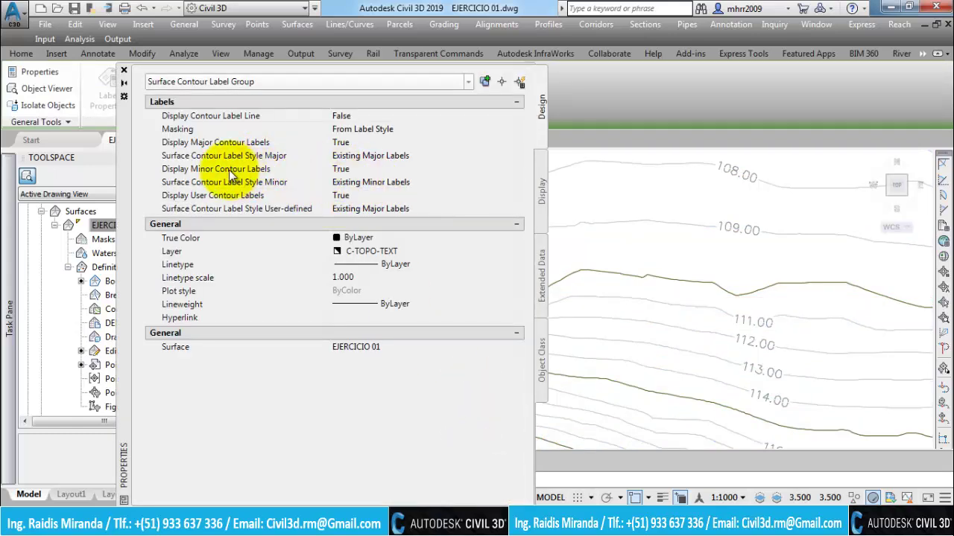
left_click(231, 169)
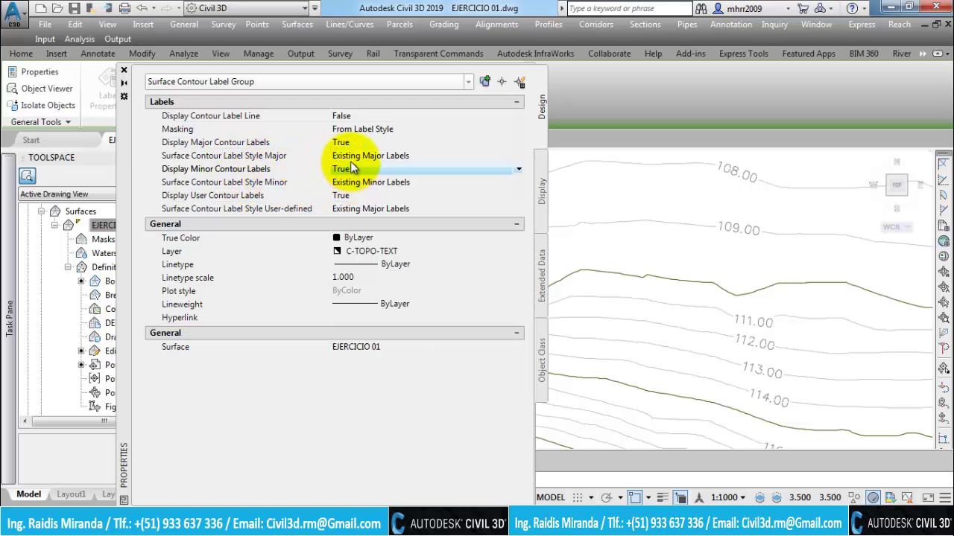
left_click(273, 158)
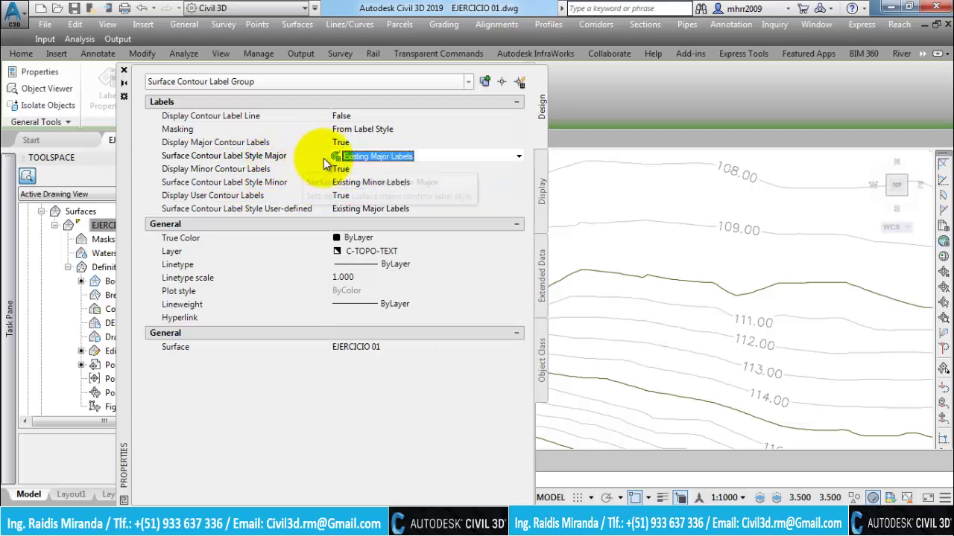
left_click(515, 156)
left_click(385, 186)
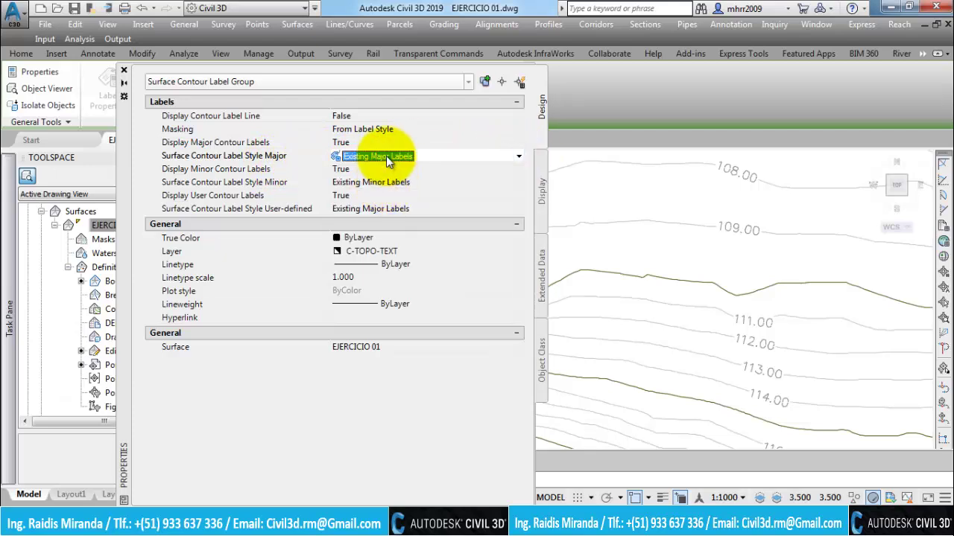
left_click(386, 156)
left_click(369, 246)
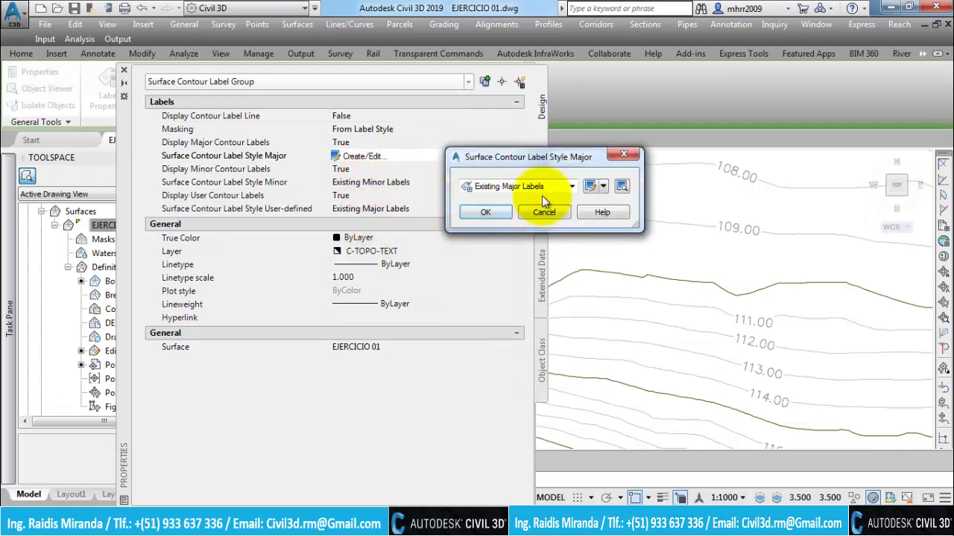
Insert Surface Elevation in metres with precision 1 into the Existing Major Labels text
left_click(589, 188)
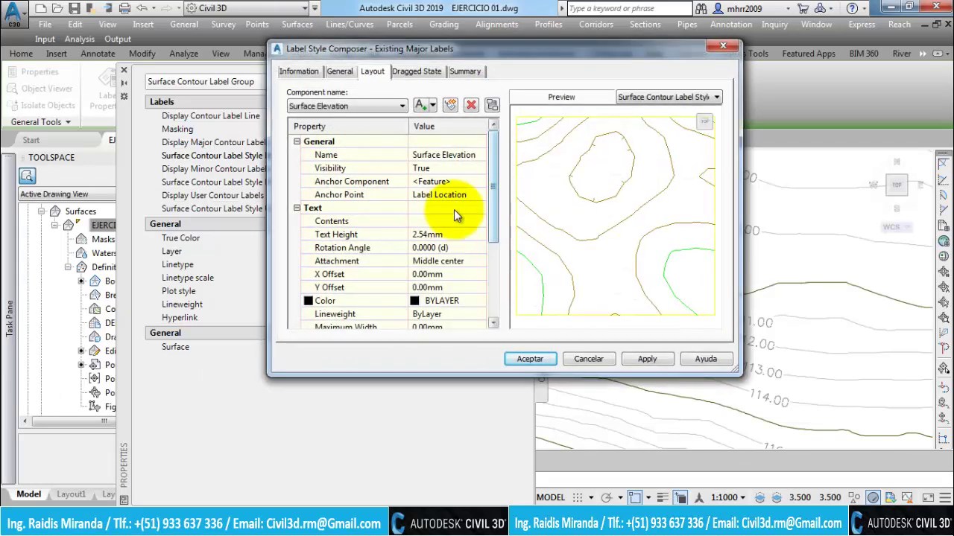
left_click(478, 223)
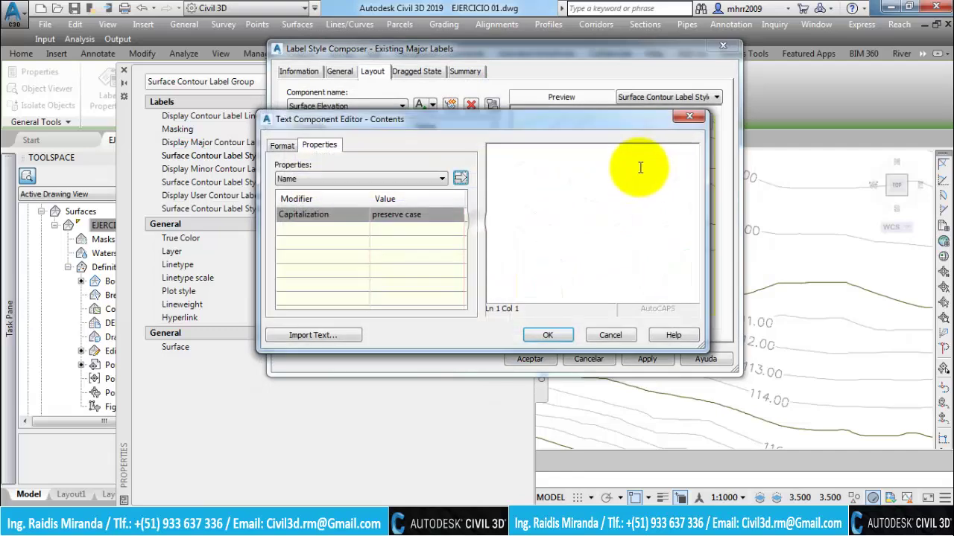
left_click(320, 179)
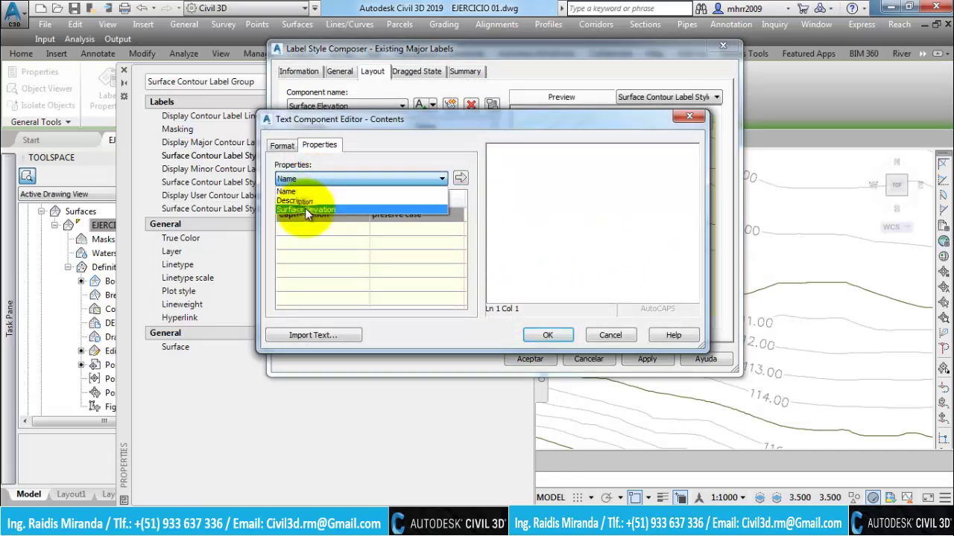
left_click(298, 209)
left_click(460, 178)
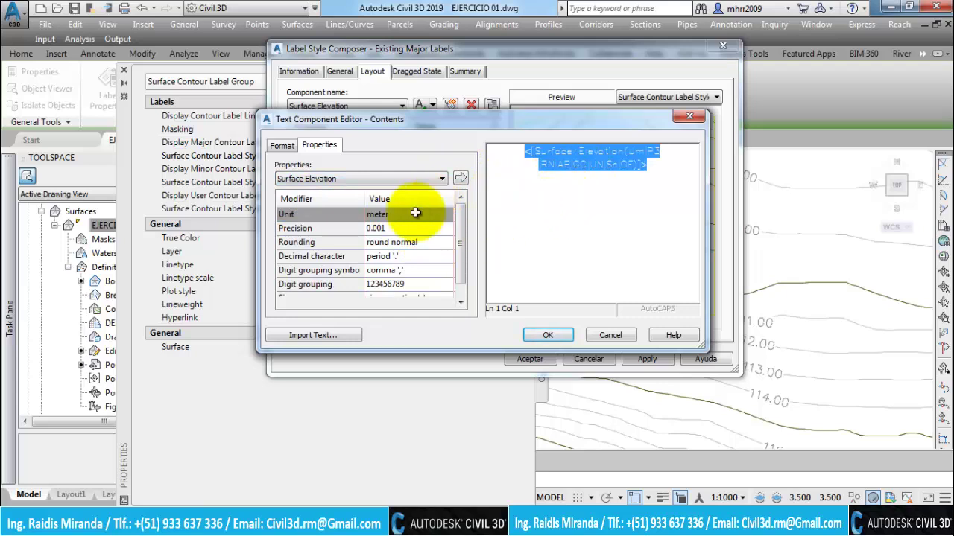
left_click(424, 214)
left_click(419, 214)
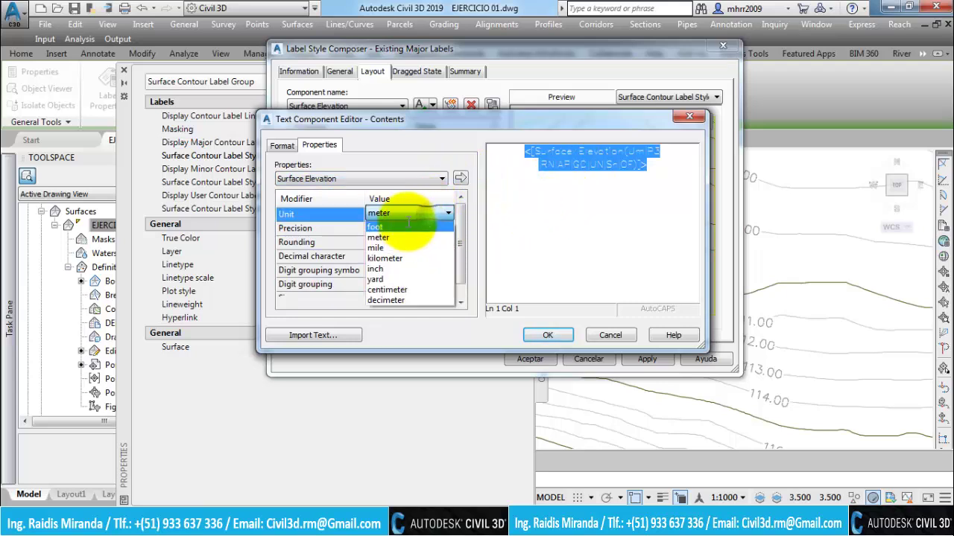
left_click(412, 228)
left_click(410, 229)
left_click(408, 229)
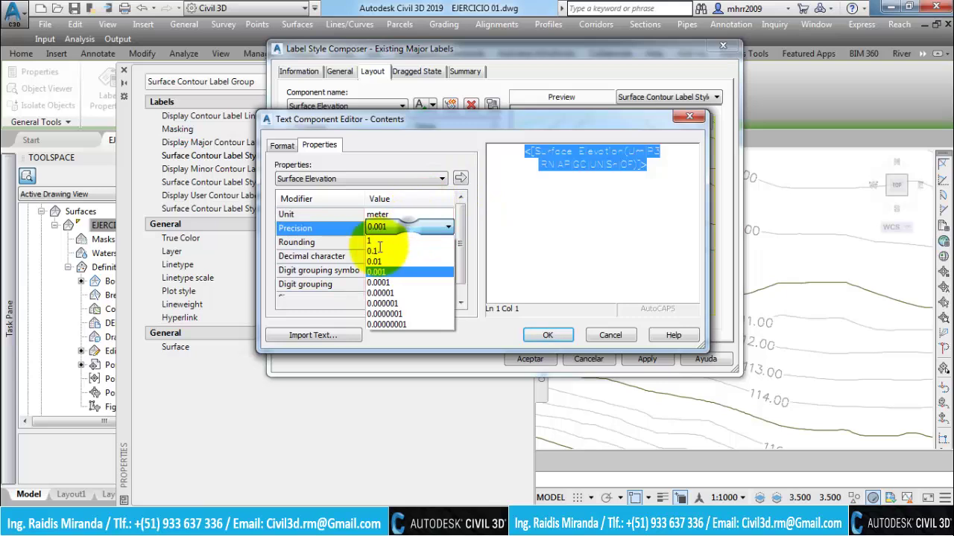
left_click(369, 243)
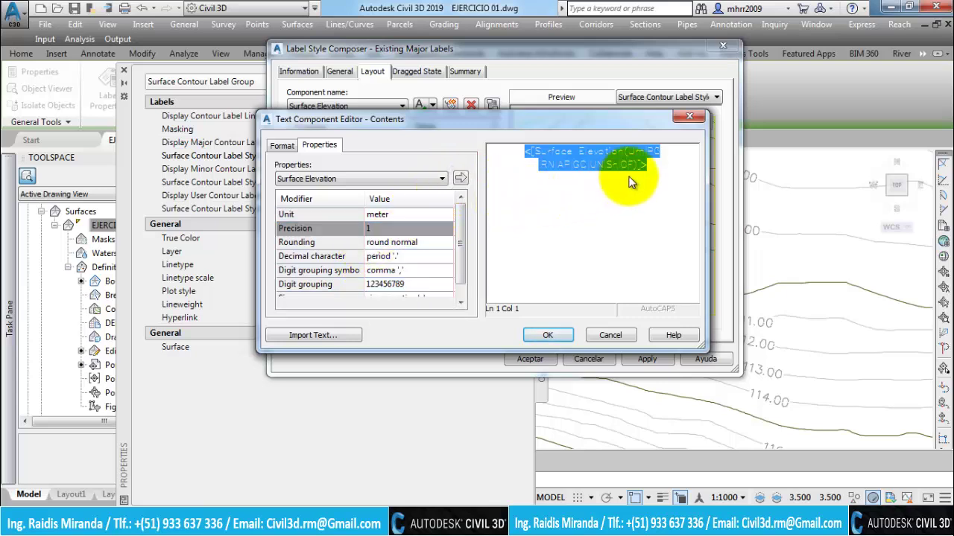
left_click(547, 336)
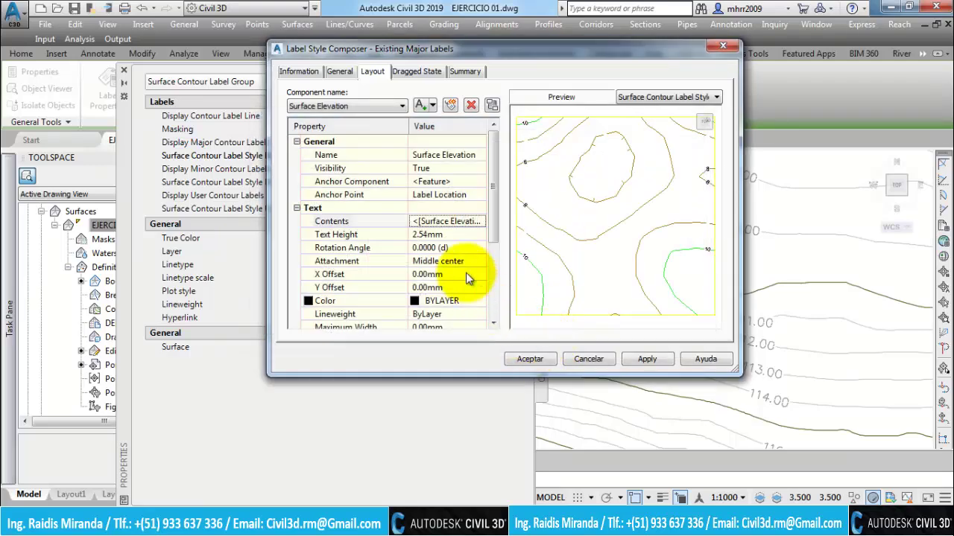
left_click(521, 356)
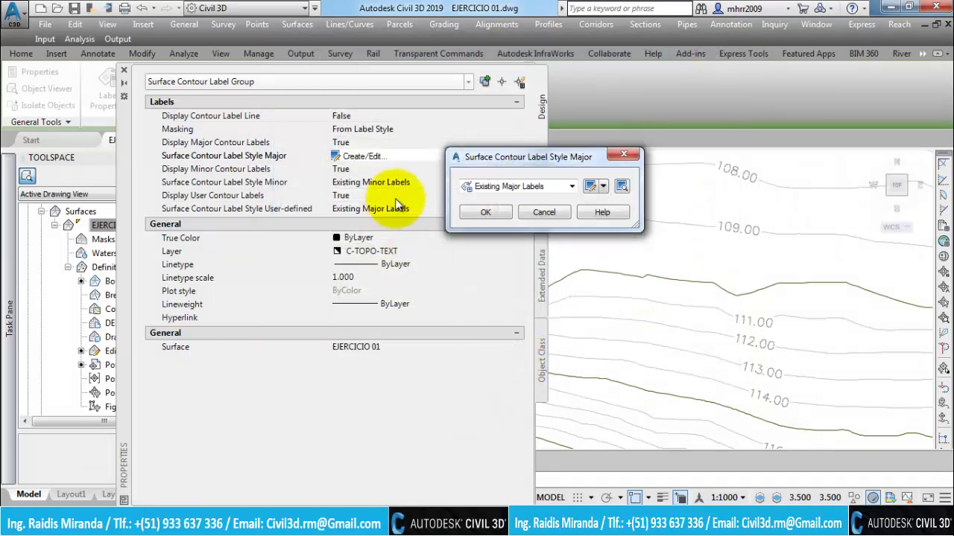
Confirm the major style, then choose Create/Edit for the minor contour label style
left_click(494, 208)
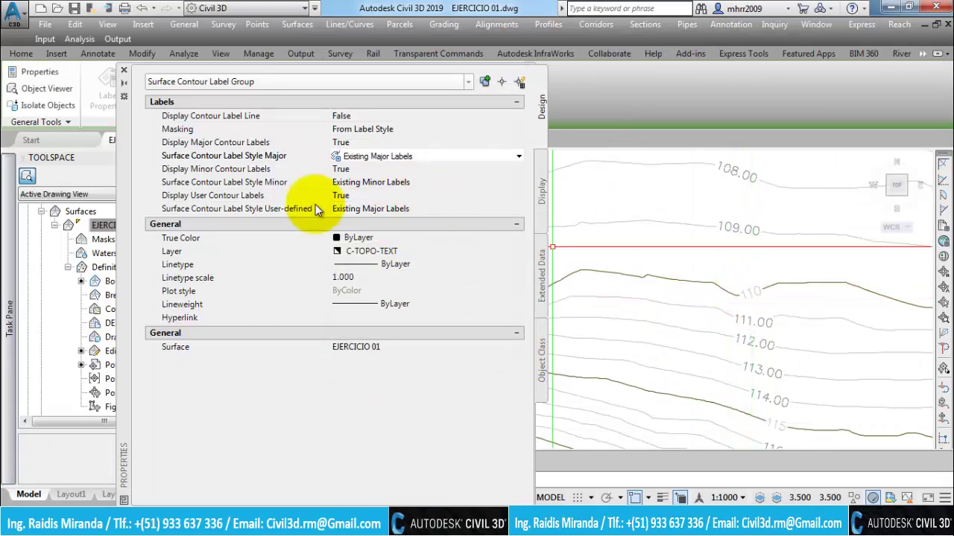
left_click(214, 170)
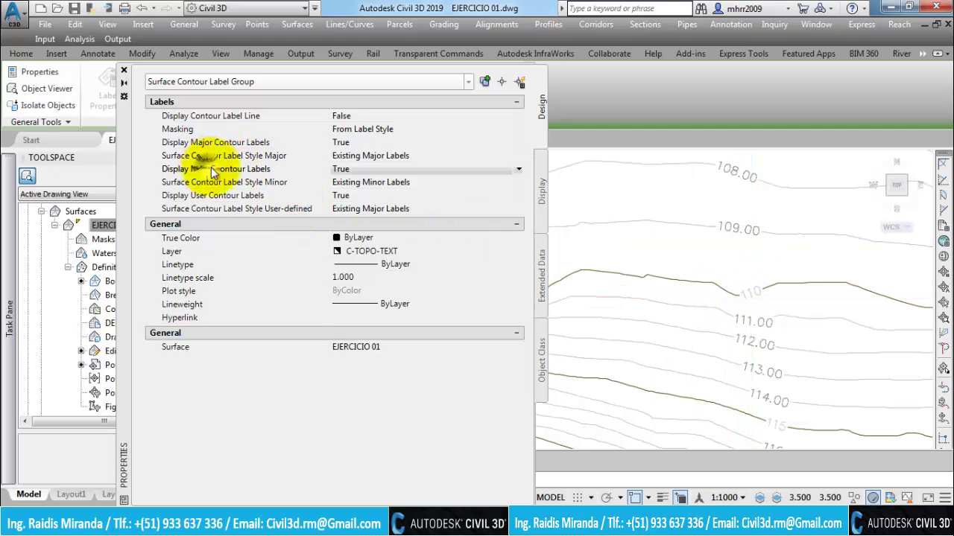
left_click(377, 183)
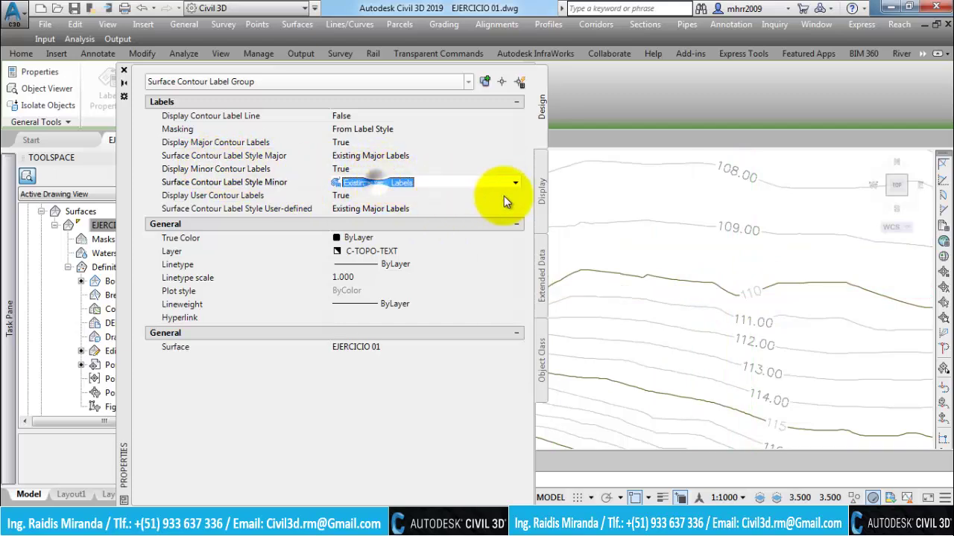
left_click(515, 183)
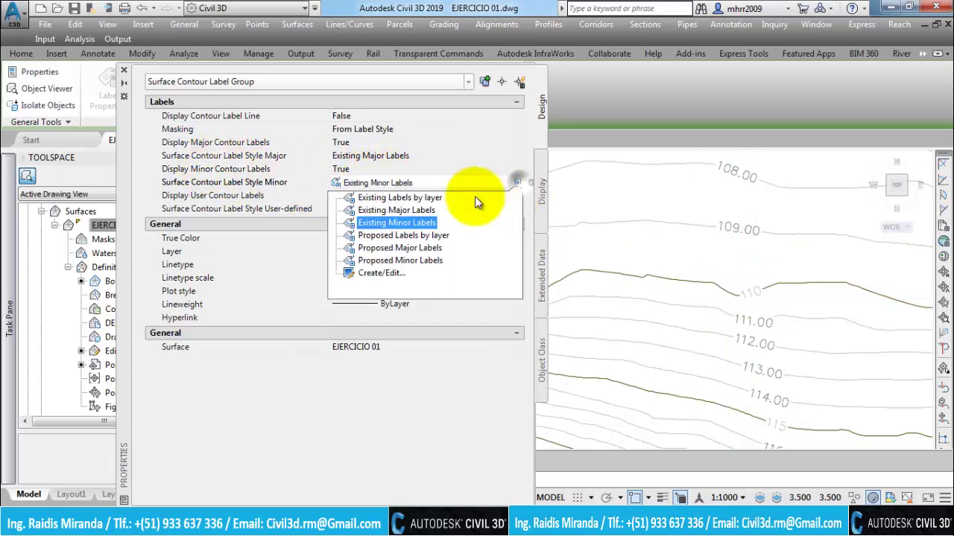
left_click(381, 272)
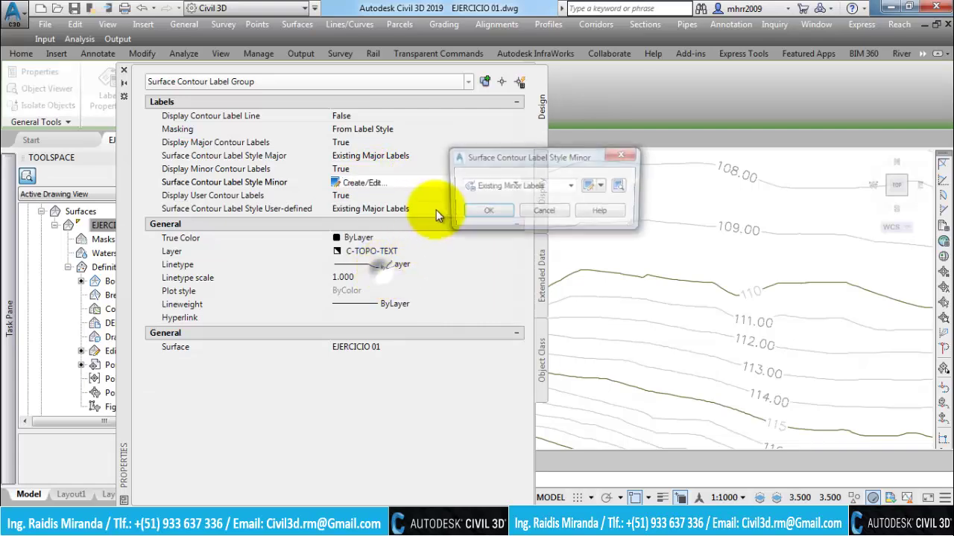
Edit and apply the Existing Minor Labels text contents, keeping it as the minor style
left_click(596, 190)
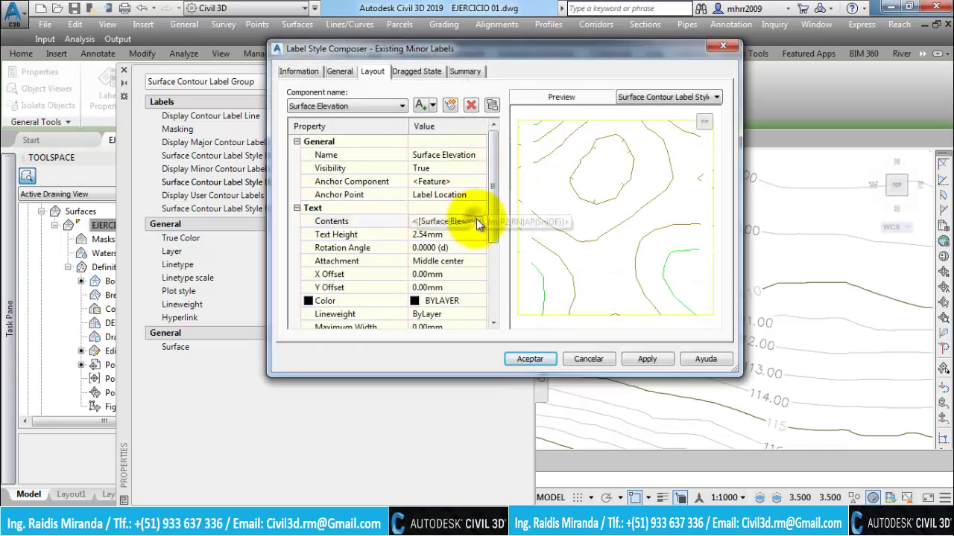
left_click(477, 222)
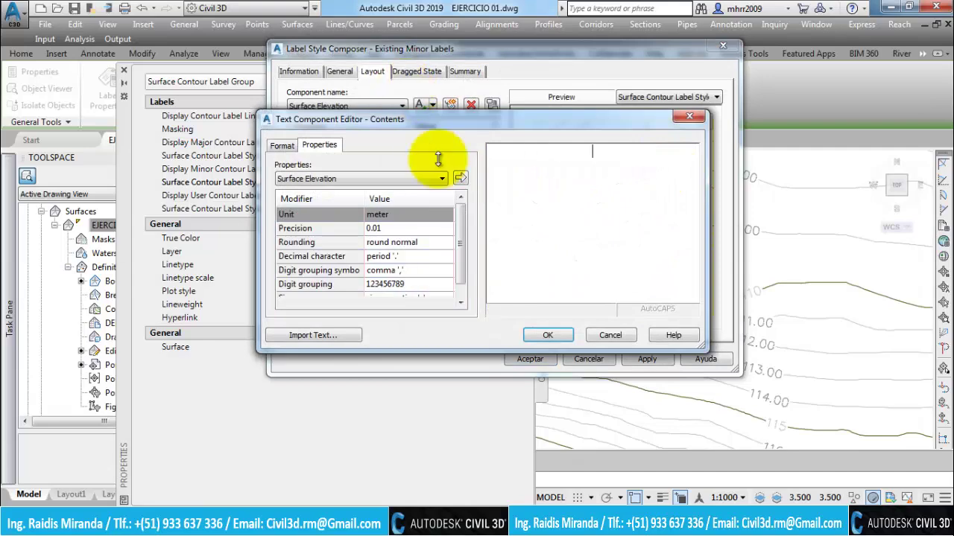
left_click(546, 335)
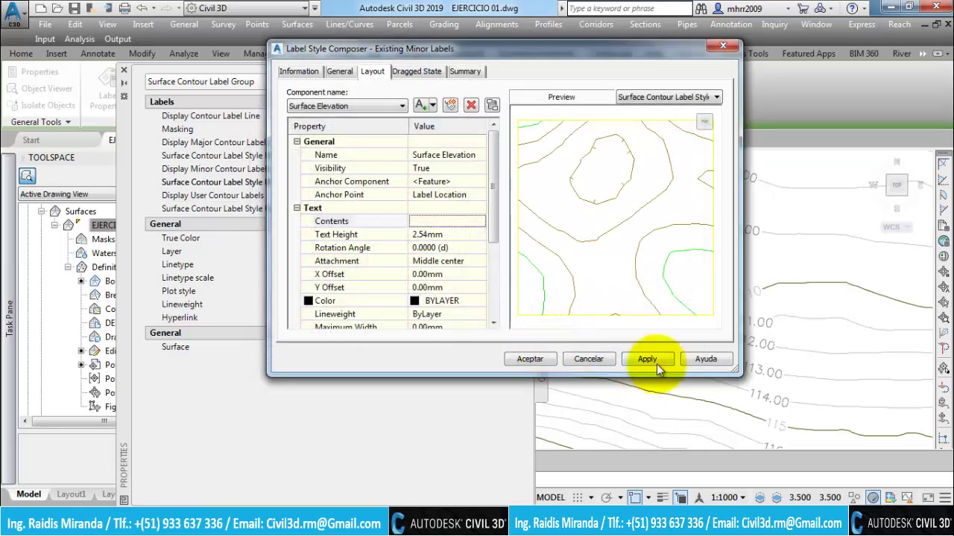
left_click(657, 365)
left_click(531, 359)
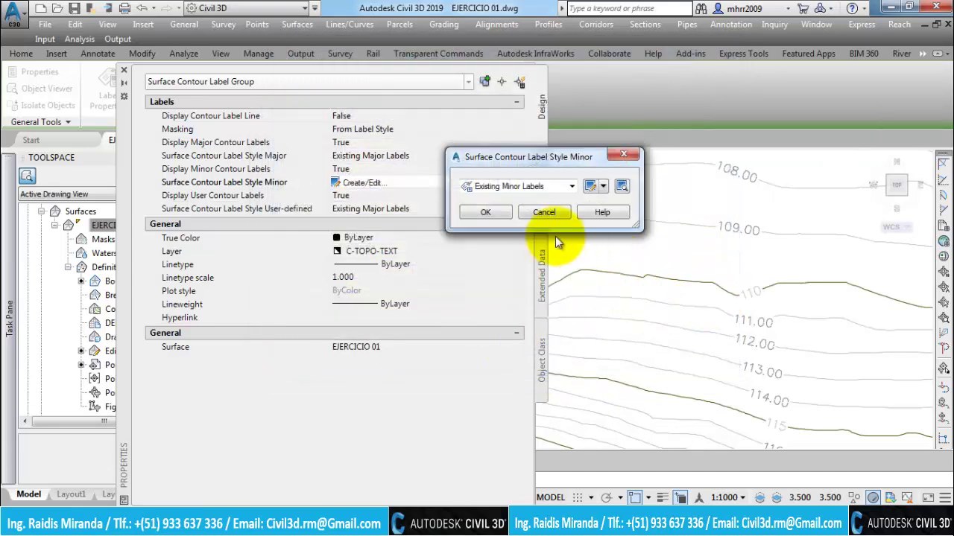
left_click(496, 213)
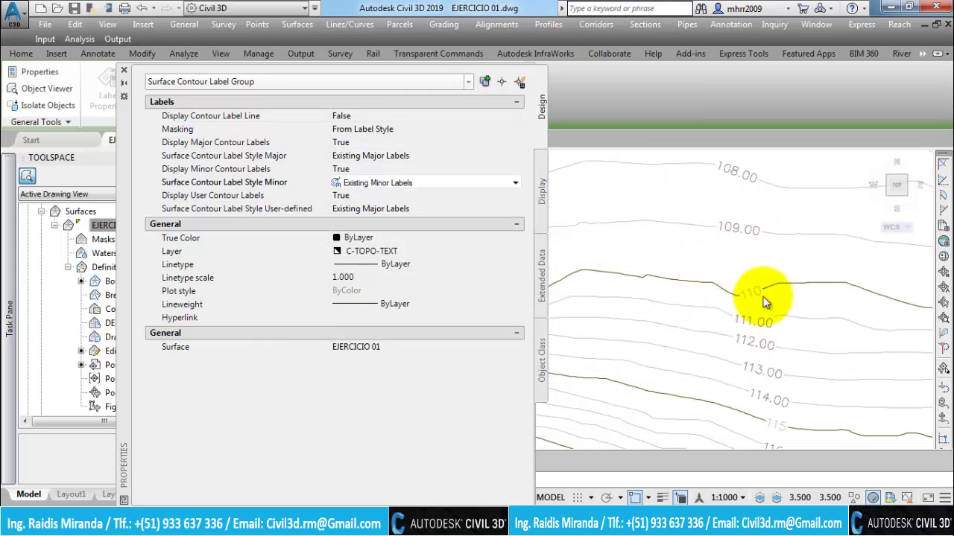
Deselect the contour labels and zoom out to survey the whole-number major contour labels
scroll(739, 291, "down", 3)
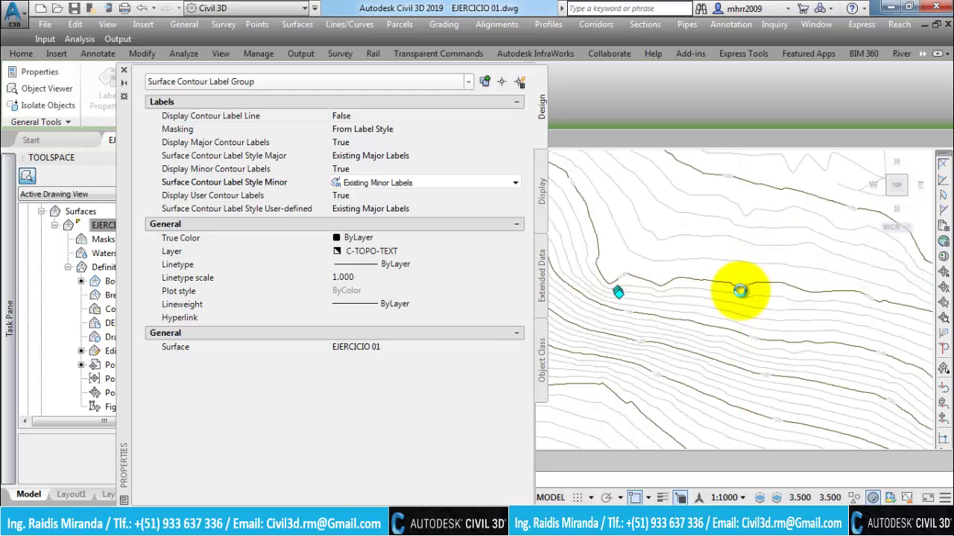
scroll(740, 291, "down", 2)
scroll(702, 291, "down", 2)
scroll(756, 292, "down", 1)
key("Escape")
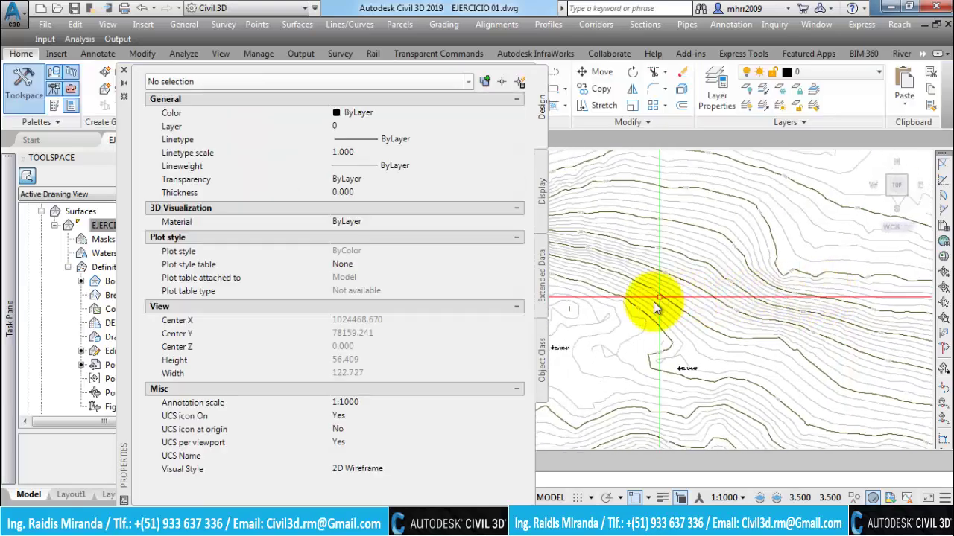
scroll(633, 342, "down", 3)
scroll(730, 261, "down", 2)
scroll(628, 315, "down", 3)
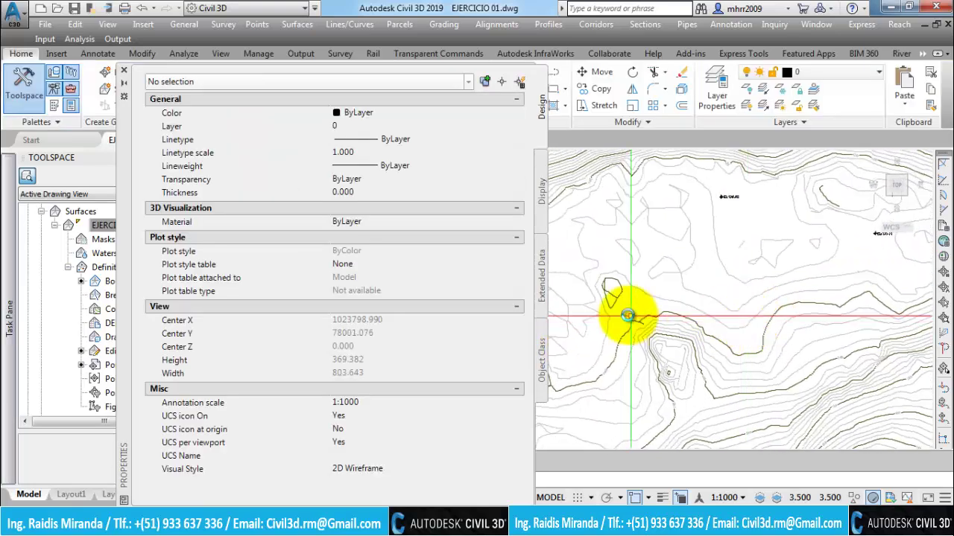
scroll(755, 320, "up", 2)
scroll(760, 326, "up", 1)
scroll(643, 336, "up", 1)
scroll(654, 373, "up", 1)
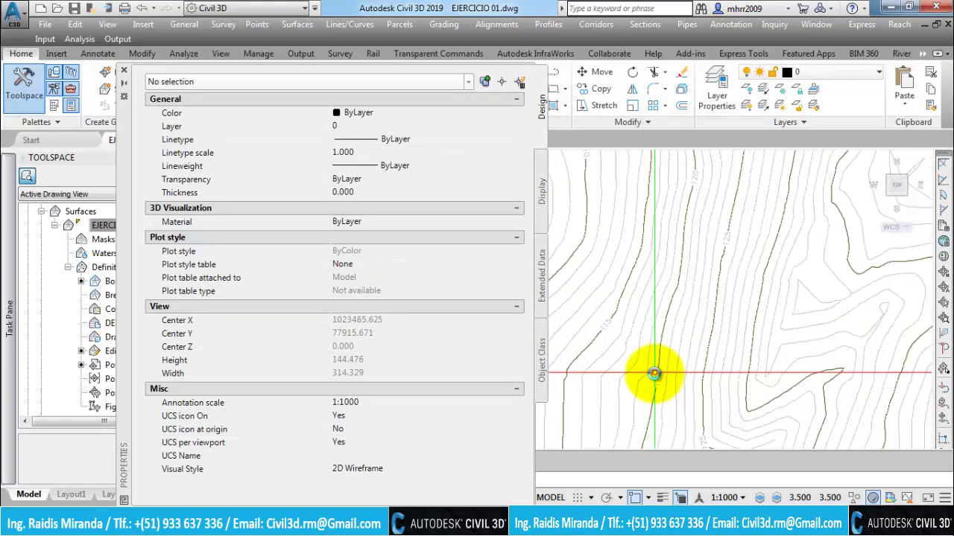
scroll(659, 358, "down", 1)
scroll(664, 336, "down", 1)
scroll(664, 334, "down", 1)
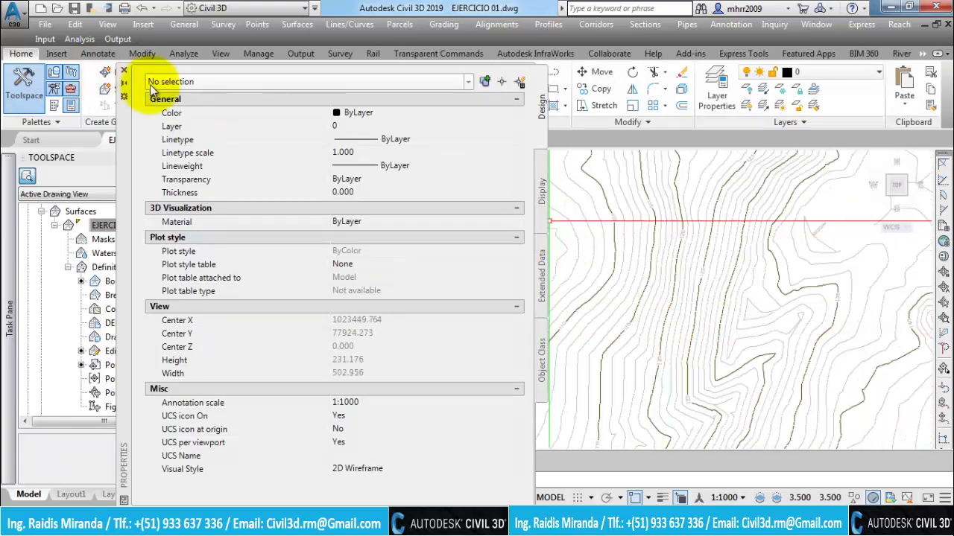
Close the Properties palette and pan over to another group of contours
left_click(124, 71)
mouse_move(541, 270)
middle_mouse_down()
mouse_move(459, 323)
mouse_move(643, 351)
mouse_move(628, 301)
middle_mouse_up()
left_click(630, 351)
Cancel the stray selection and zoom in to inspect the 155 and 160 labels, then back out
right_click(567, 266)
key("Escape")
scroll(648, 347, "up", 2)
scroll(666, 347, "up", 2)
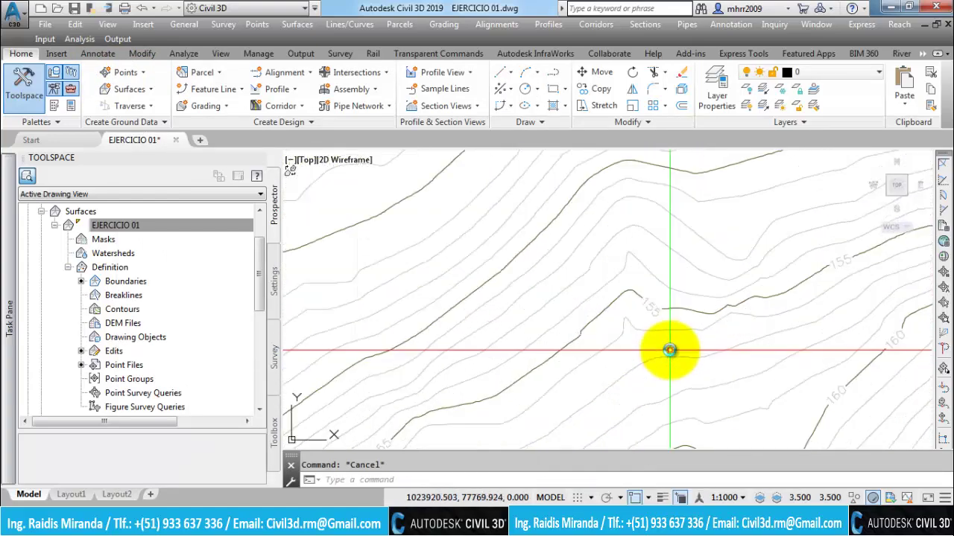
scroll(608, 316, "down", 3)
scroll(630, 305, "down", 3)
scroll(613, 335, "down", 3)
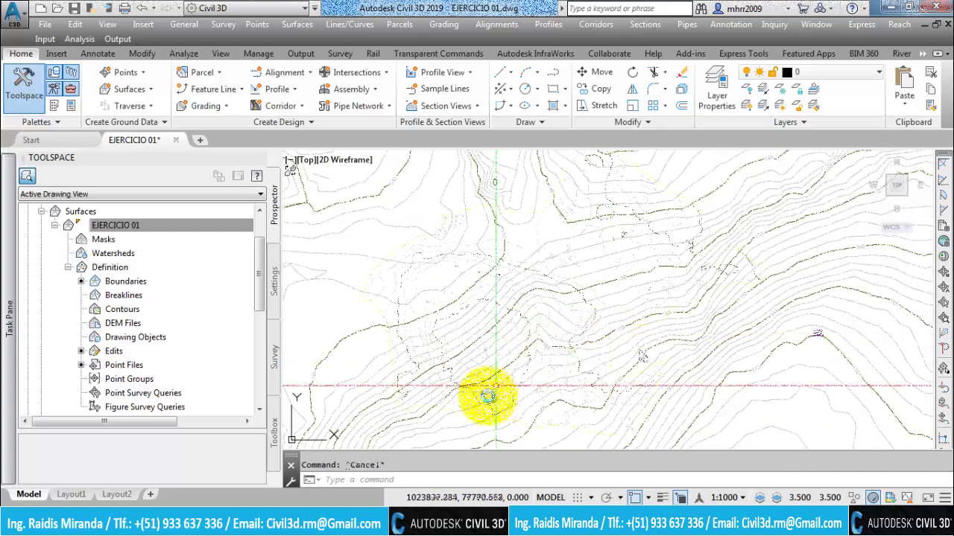
Save the EJERCICIO 01 drawing with Ctrl+S and recentre the surface in the view
key("ctrl+s")
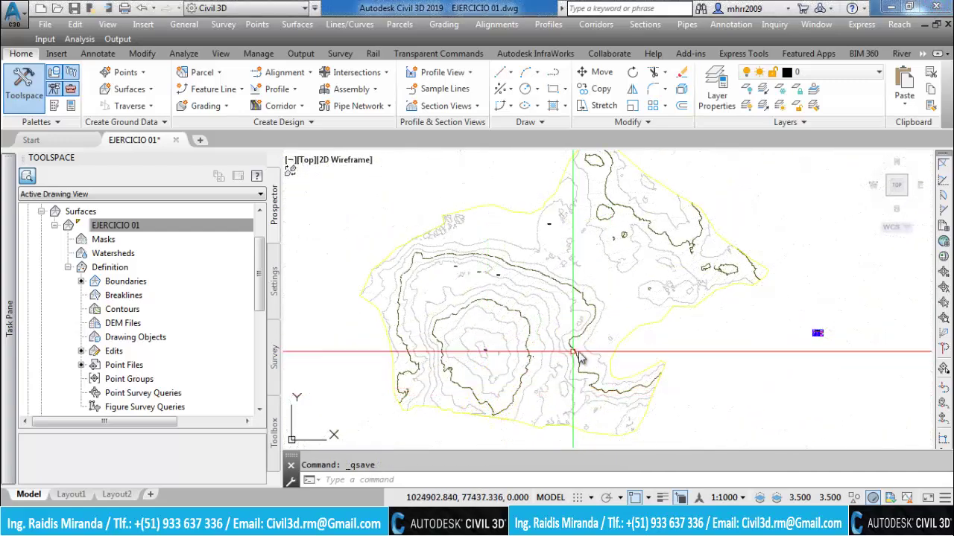
middle_click_drag(623, 356, 614, 377)
scroll(513, 353, "up", 2)
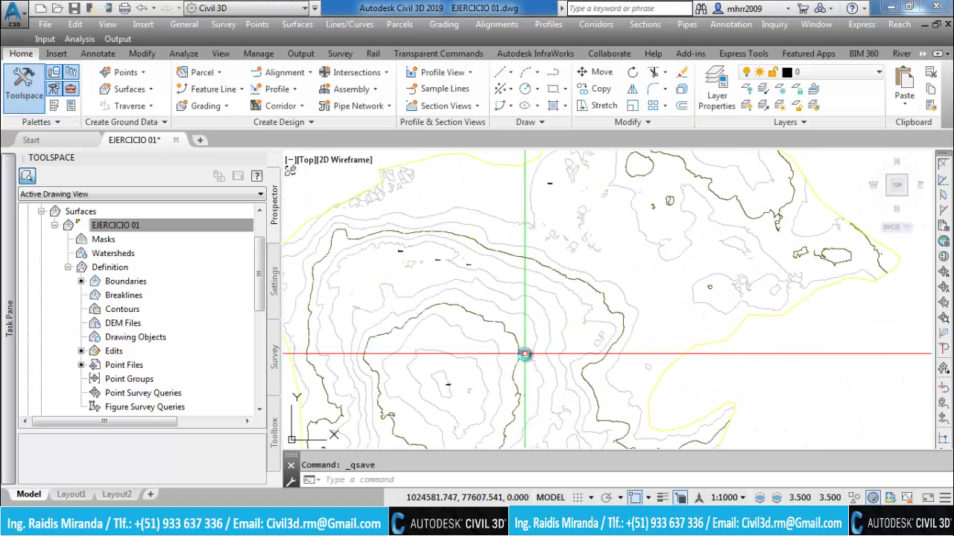
scroll(522, 356, "down", 2)
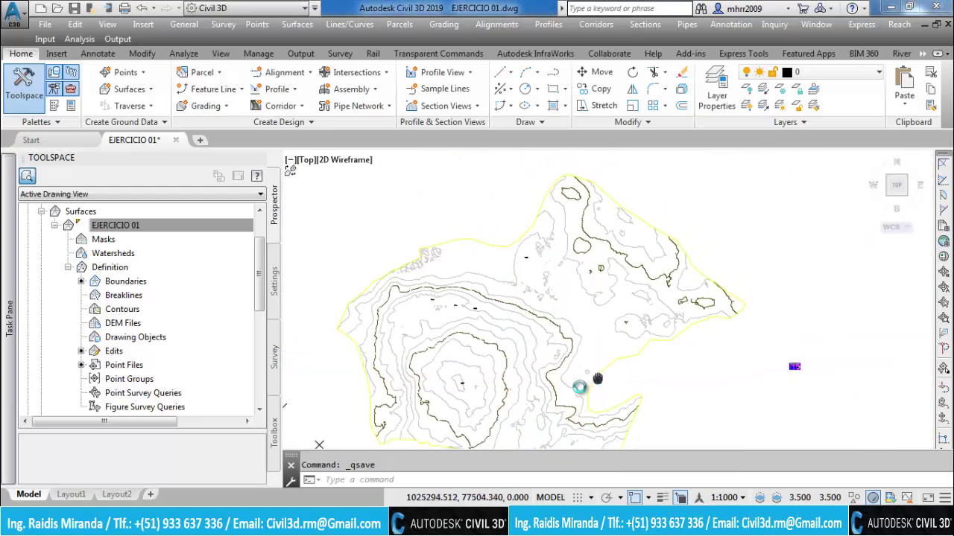
middle_click_drag(614, 365, 553, 380)
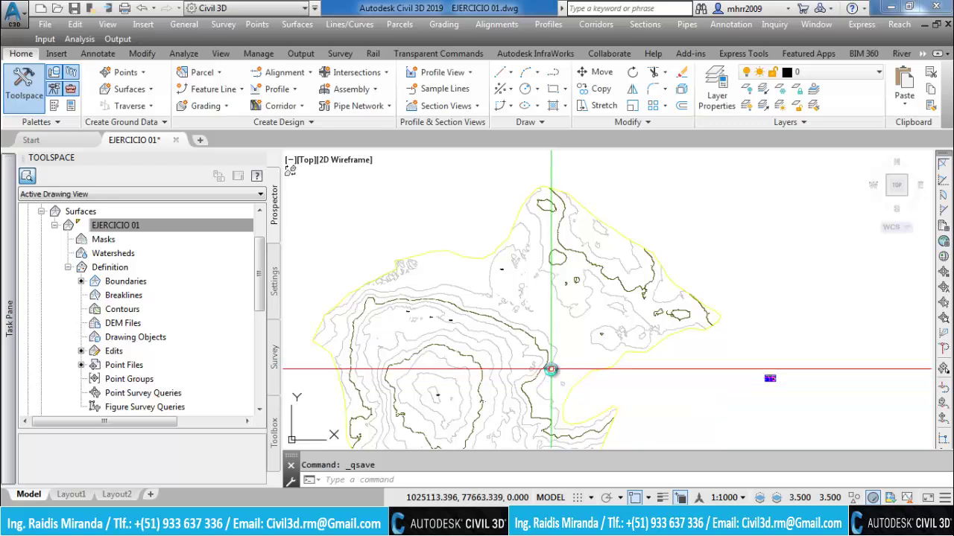
middle_click_drag(554, 380, 599, 324)
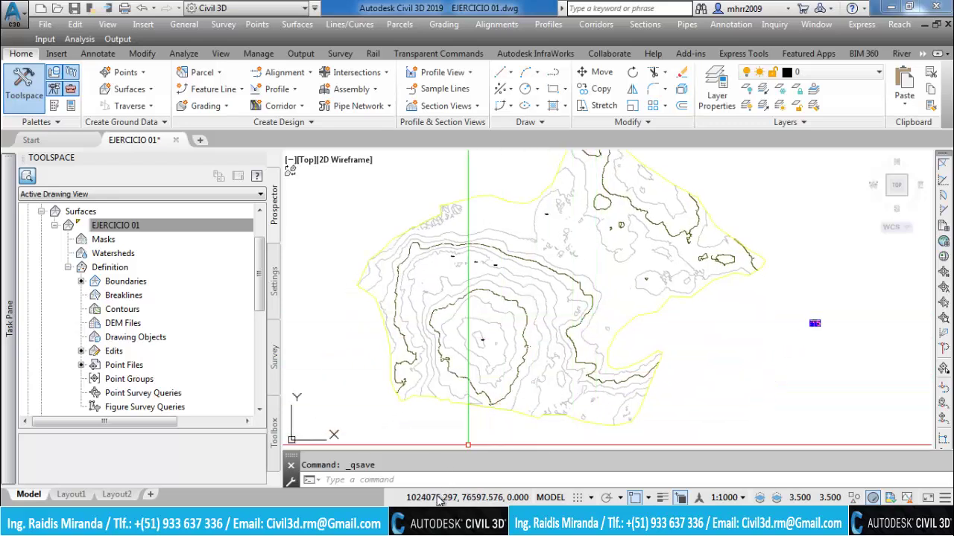